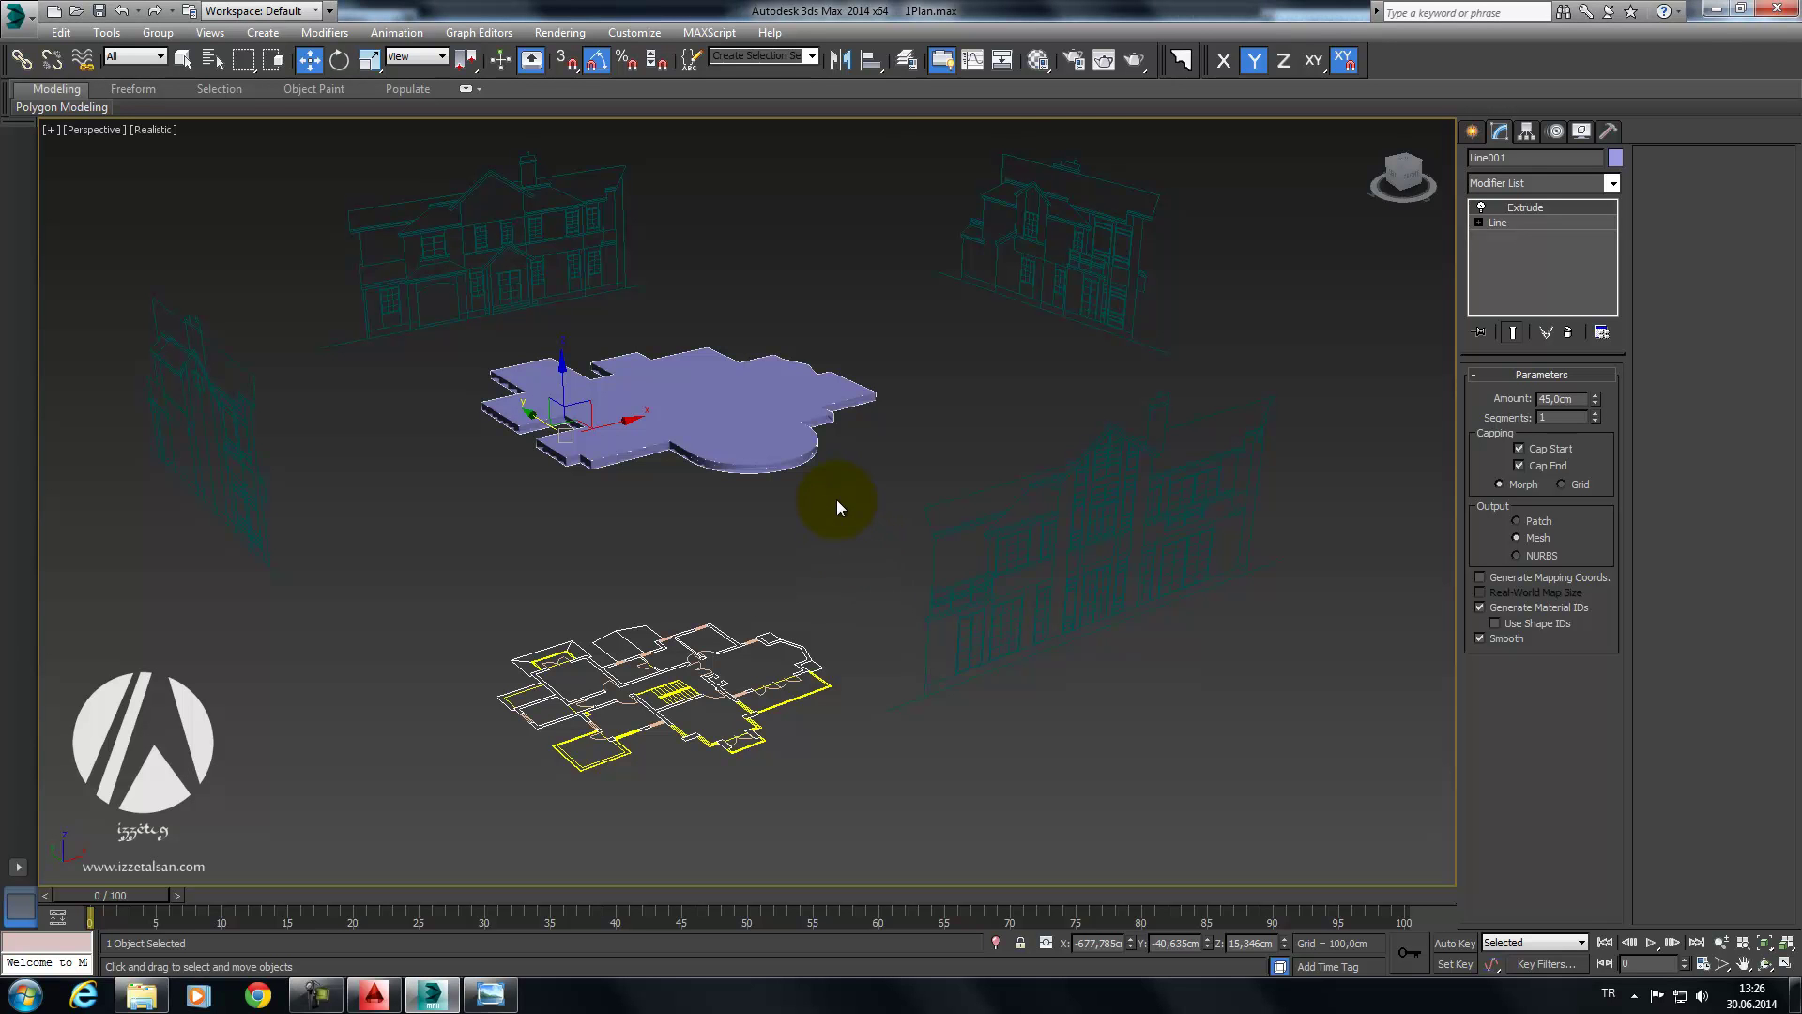
# Step: Select the Arka elevation drawing and view it from the front, centred
pyautogui.moveTo(861, 521)
pyautogui.keyDown('alt'); pyautogui.mouseDown(button='middle')
pyautogui.moveTo(815, 507)
pyautogui.moveTo(831, 509)
pyautogui.mouseUp(button='middle'); pyautogui.keyUp('alt')
pyautogui.click(917, 502)
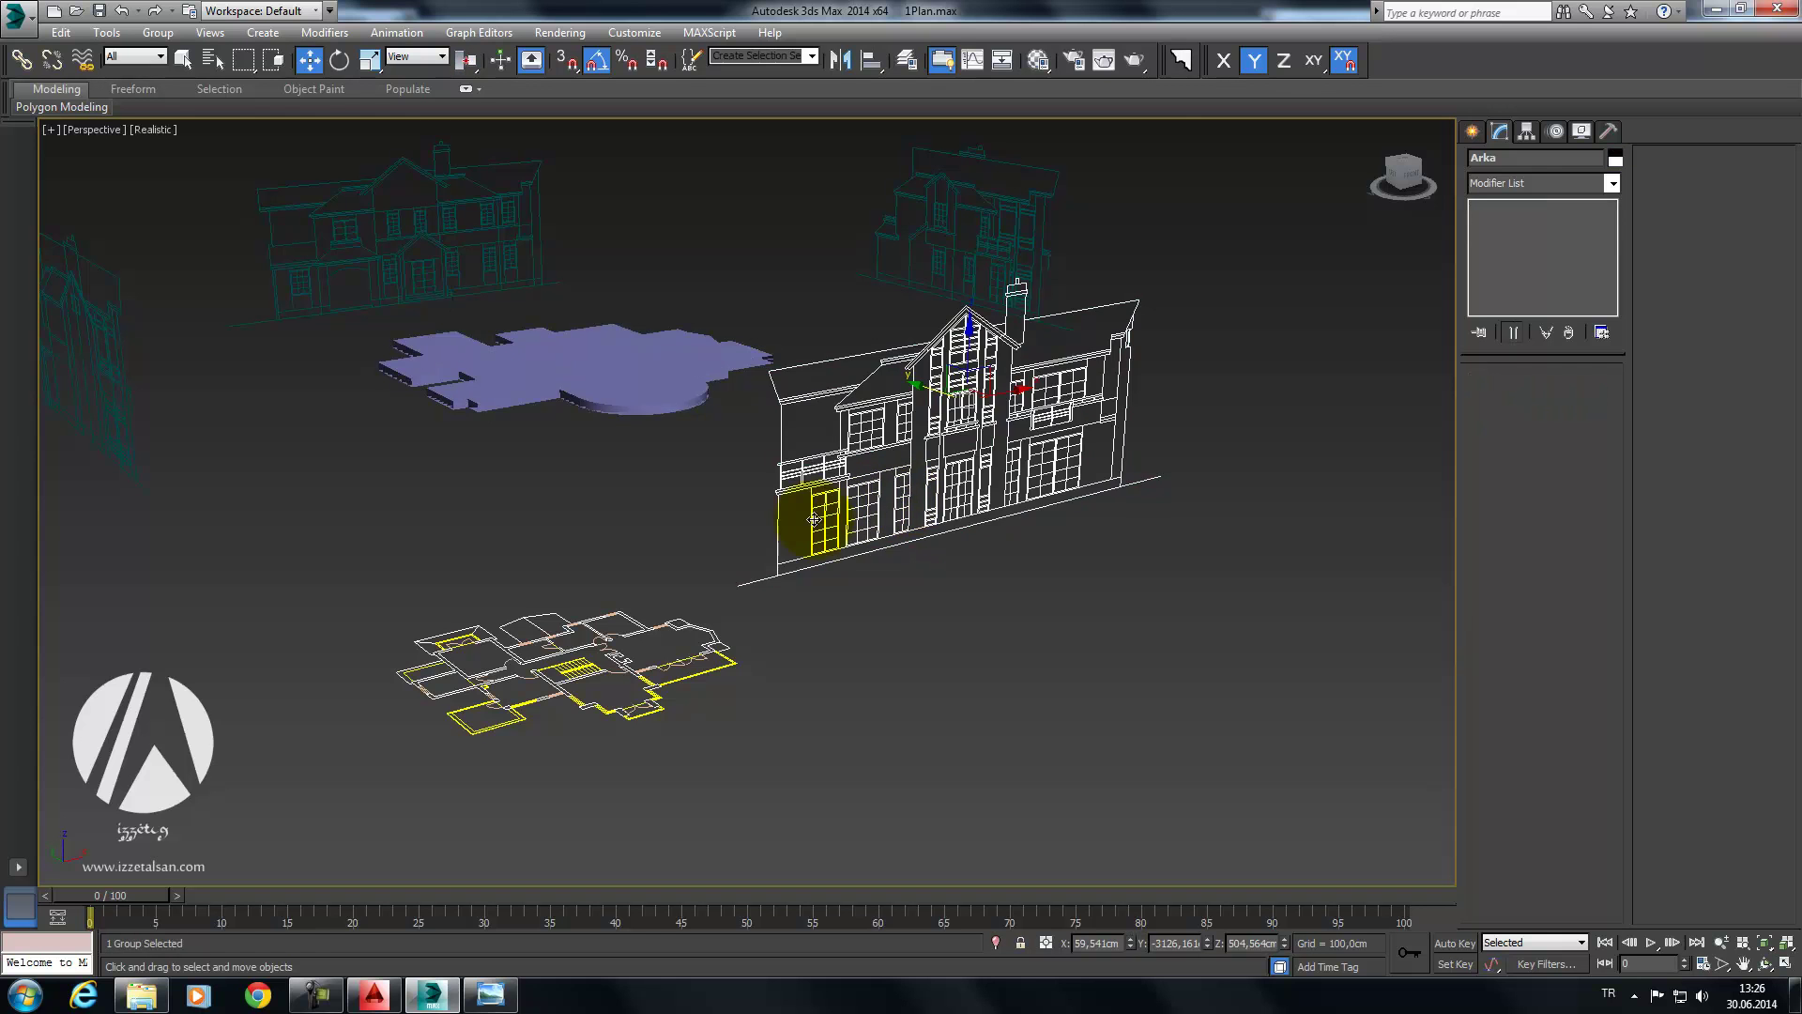
pyautogui.press('f')
pyautogui.scroll(-2, 811, 538)
pyautogui.scroll(-3, 917, 543)
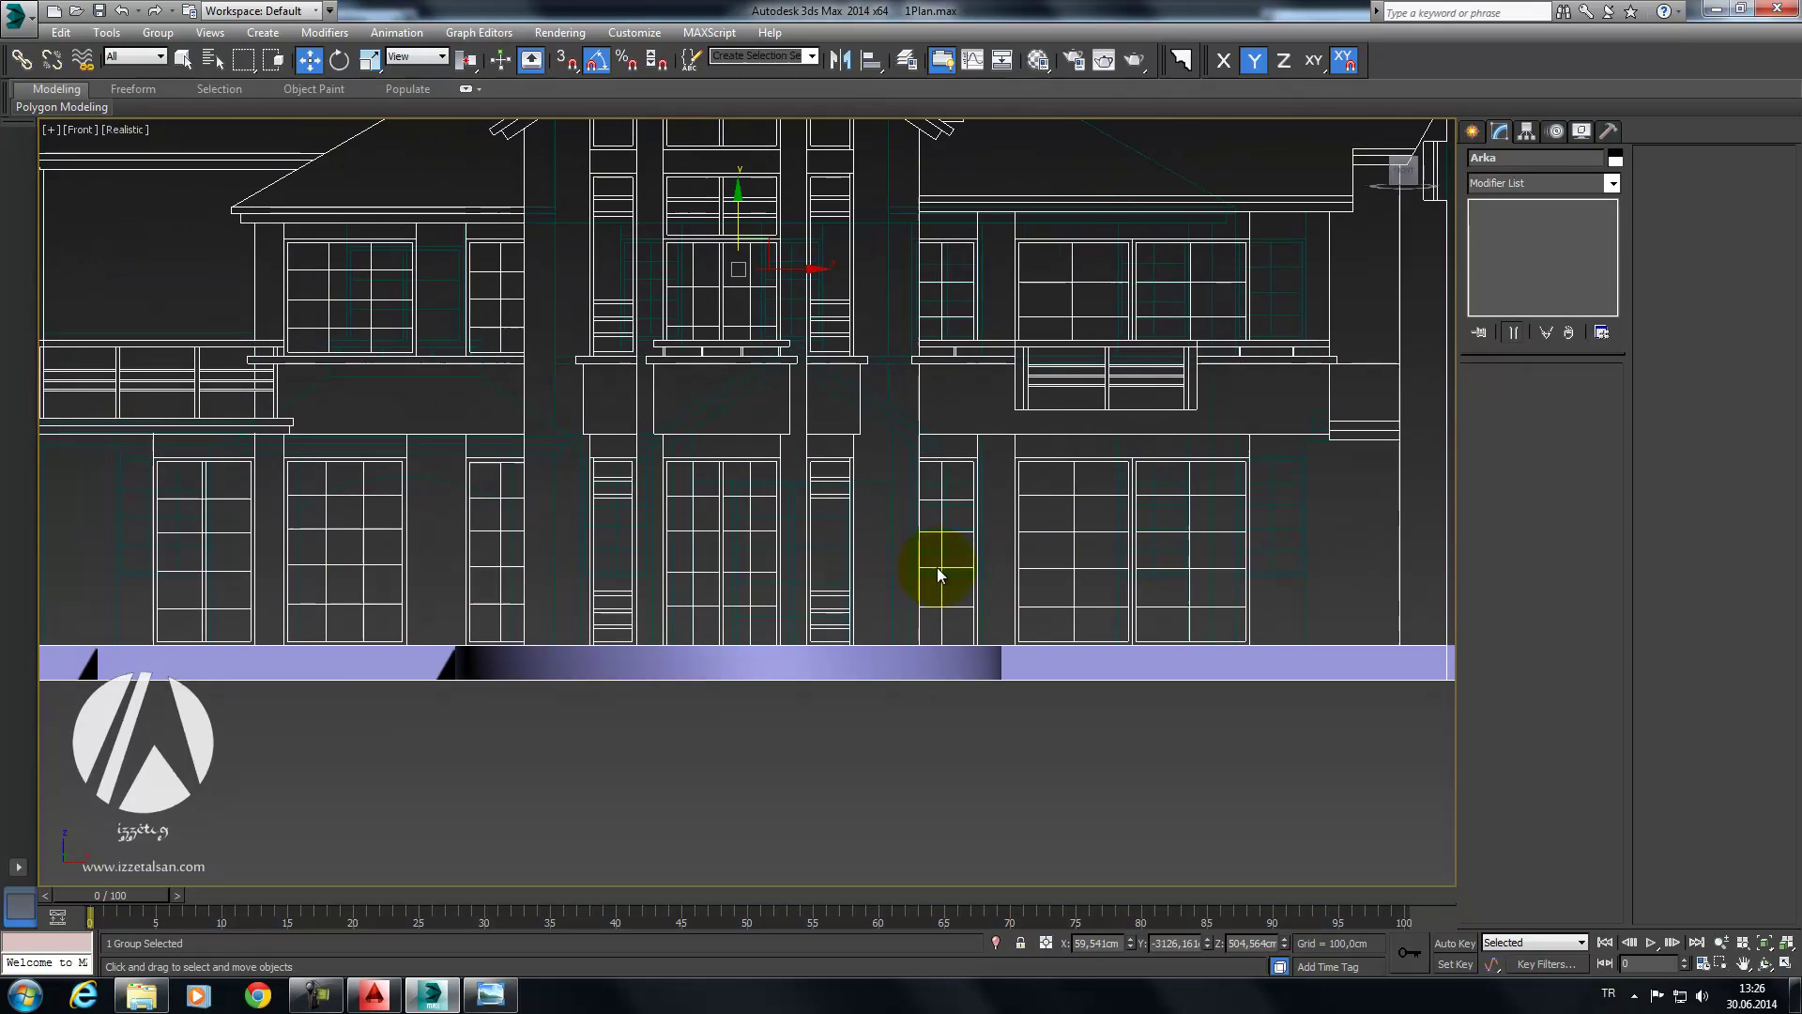
pyautogui.scroll(-3, 937, 576)
pyautogui.moveTo(795, 382); pyautogui.dragTo(892, 519, button='middle')
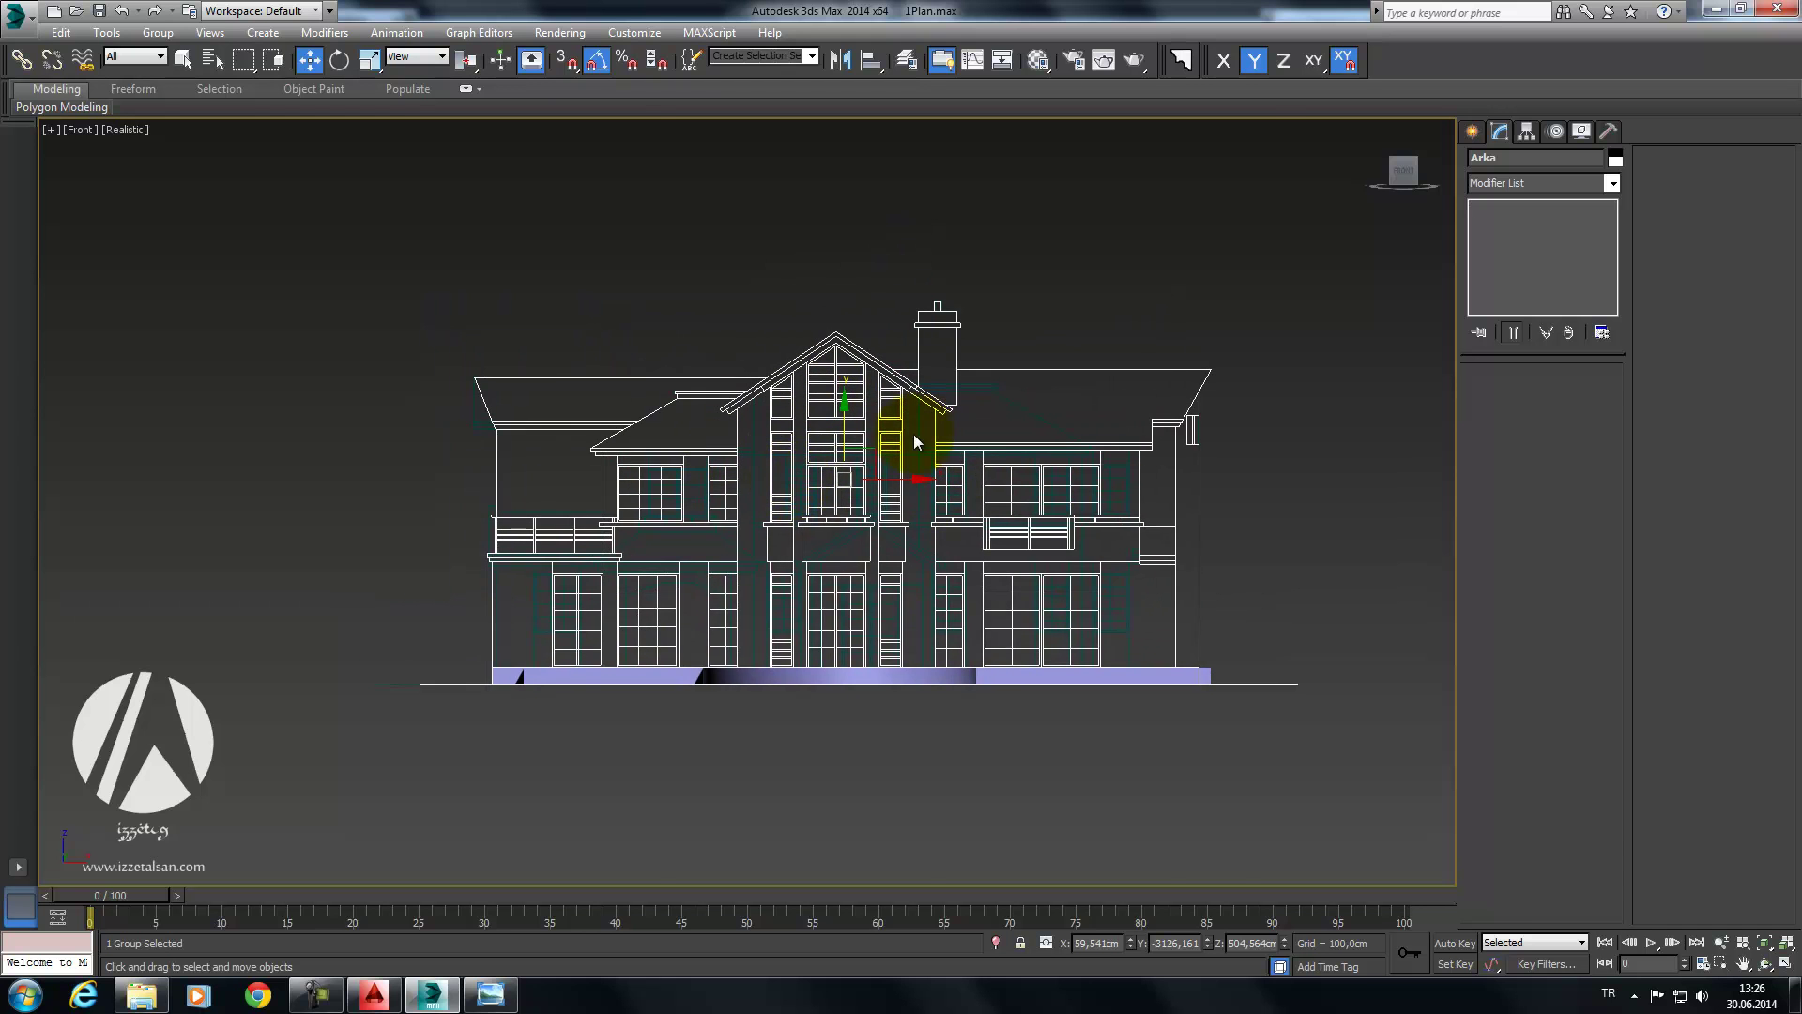
# Step: Return to perspective and orbit to see elevation, slab and plan together
pyautogui.press('p')
pyautogui.scroll(-5, 824, 463)
pyautogui.scroll(-3, 845, 491)
pyautogui.moveTo(845, 491)
pyautogui.keyDown('alt'); pyautogui.mouseDown(button='middle')
pyautogui.moveTo(744, 514)
pyautogui.moveTo(836, 498)
pyautogui.moveTo(817, 515)
pyautogui.moveTo(894, 561)
pyautogui.moveTo(976, 431)
pyautogui.moveTo(905, 603)
pyautogui.moveTo(917, 483)
pyautogui.moveTo(893, 475)
pyautogui.moveTo(874, 512)
pyautogui.mouseUp(button='middle'); pyautogui.keyUp('alt')
pyautogui.moveTo(877, 390)
pyautogui.keyDown('alt'); pyautogui.mouseDown(button='middle')
pyautogui.moveTo(885, 354)
pyautogui.moveTo(911, 404)
pyautogui.moveTo(921, 345)
pyautogui.moveTo(907, 468)
pyautogui.moveTo(926, 435)
pyautogui.moveTo(864, 413)
pyautogui.mouseUp(button='middle'); pyautogui.keyUp('alt')
# Step: Unhide all objects, then hide everything except the Zemin ground-floor plan
pyautogui.rightClick(907, 468)
pyautogui.click(958, 384)
pyautogui.click(857, 530)
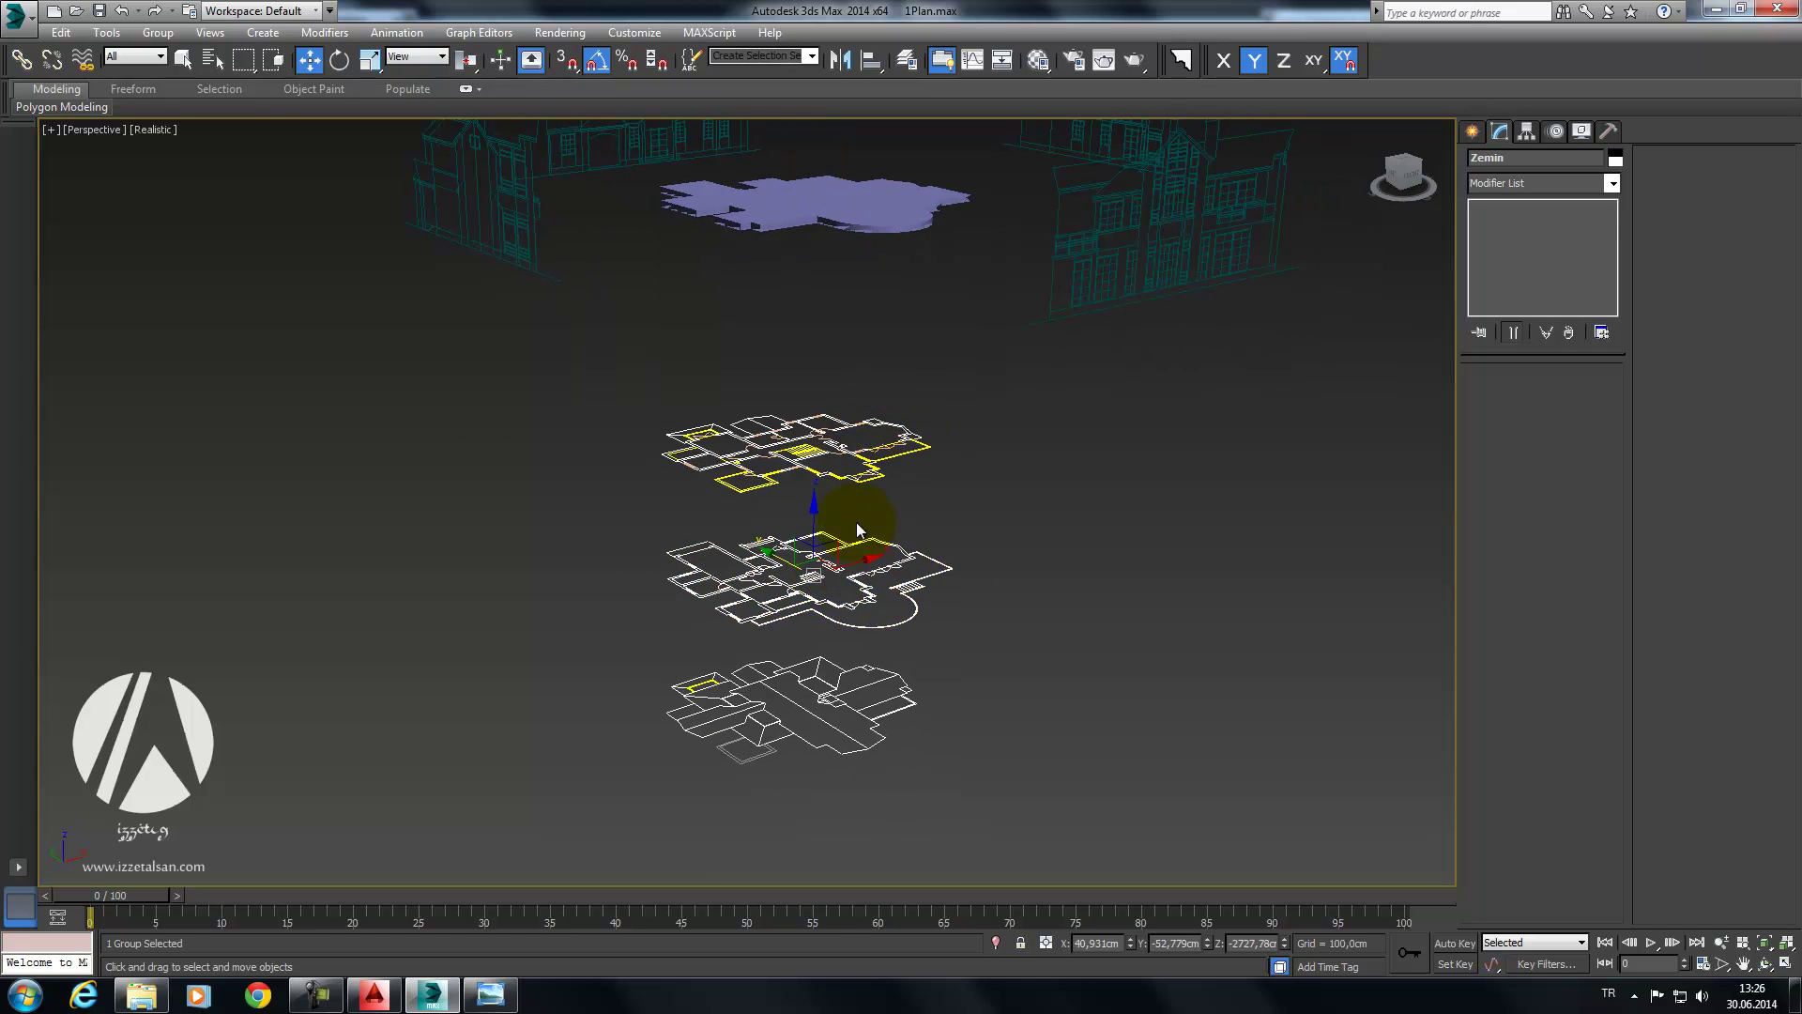
pyautogui.rightClick(792, 561)
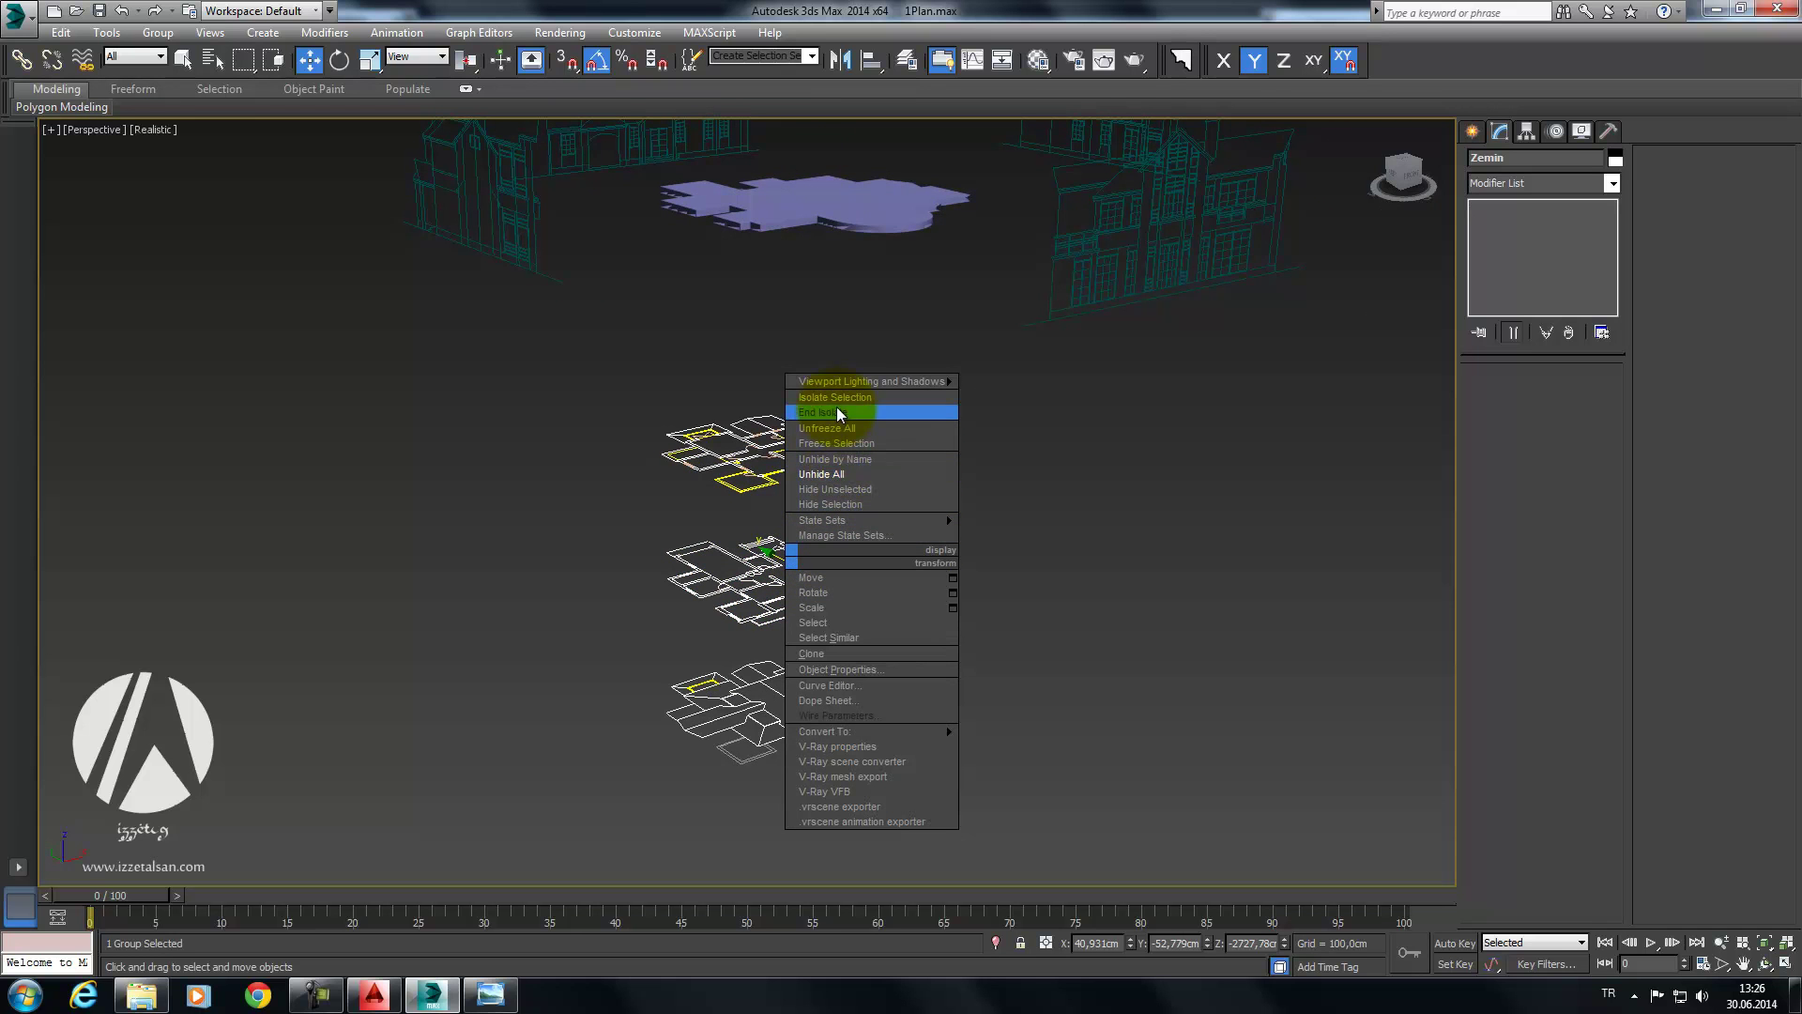
pyautogui.click(838, 416)
# Step: Switch to Top view and frame the whole Zemin floor plan
pyautogui.keyDown('alt'); pyautogui.moveTo(838, 420); pyautogui.dragTo(809, 518, button='middle'); pyautogui.keyUp('alt')
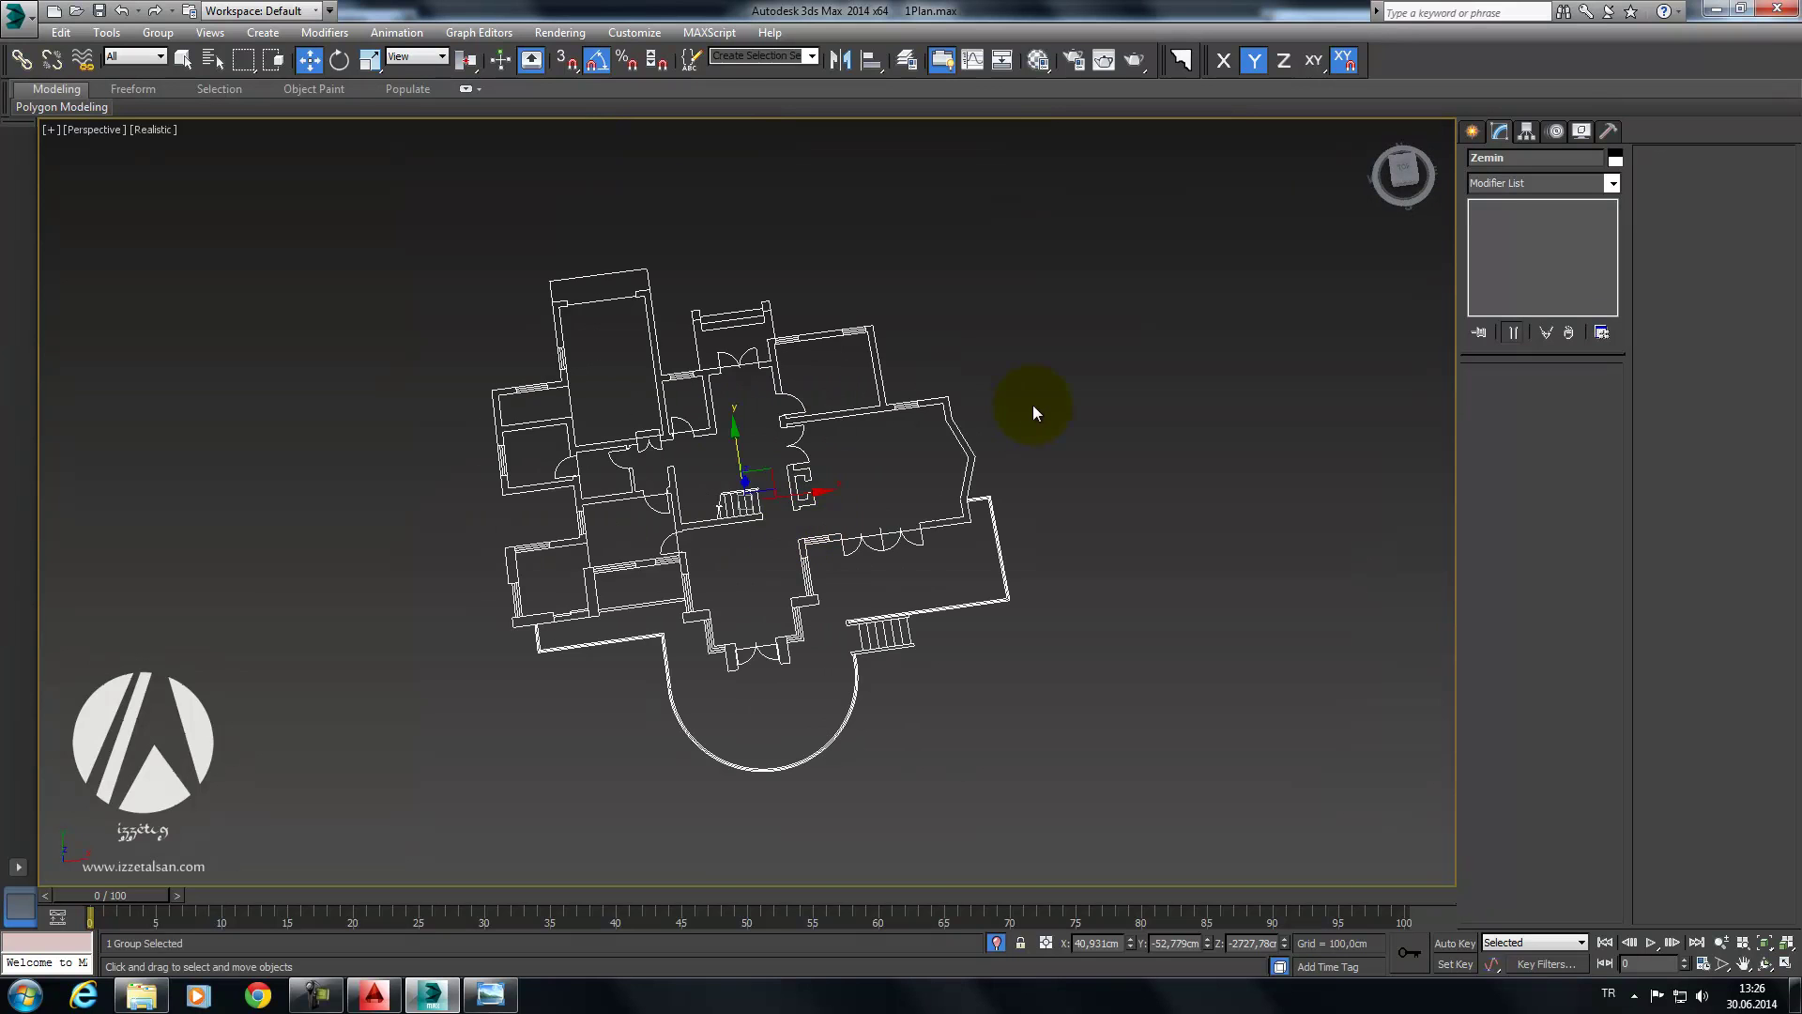
pyautogui.press('t')
pyautogui.moveTo(1032, 404)
pyautogui.mouseDown(button='middle')
pyautogui.moveTo(999, 348)
pyautogui.moveTo(938, 487)
pyautogui.moveTo(852, 531)
pyautogui.mouseUp(button='middle')
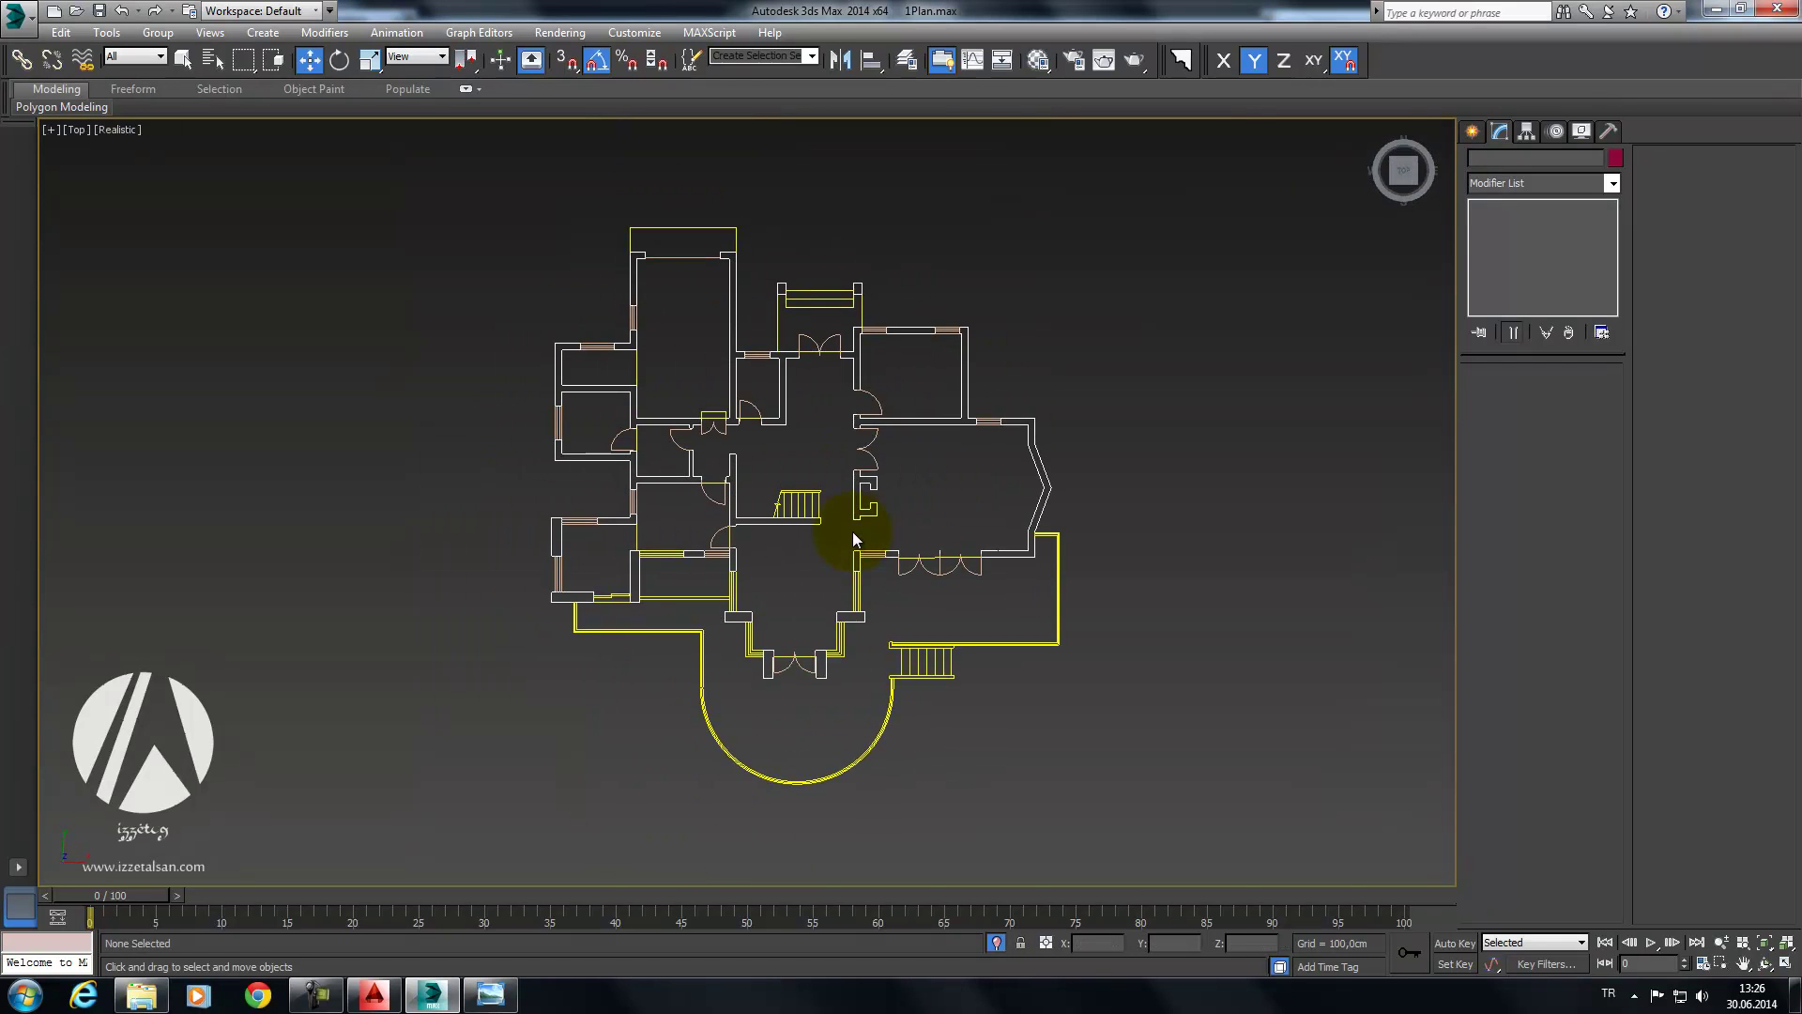
# Step: Pick the Line shape tool, zoom to the plan's top-left corner and enable vertex snap
pyautogui.click(1475, 135)
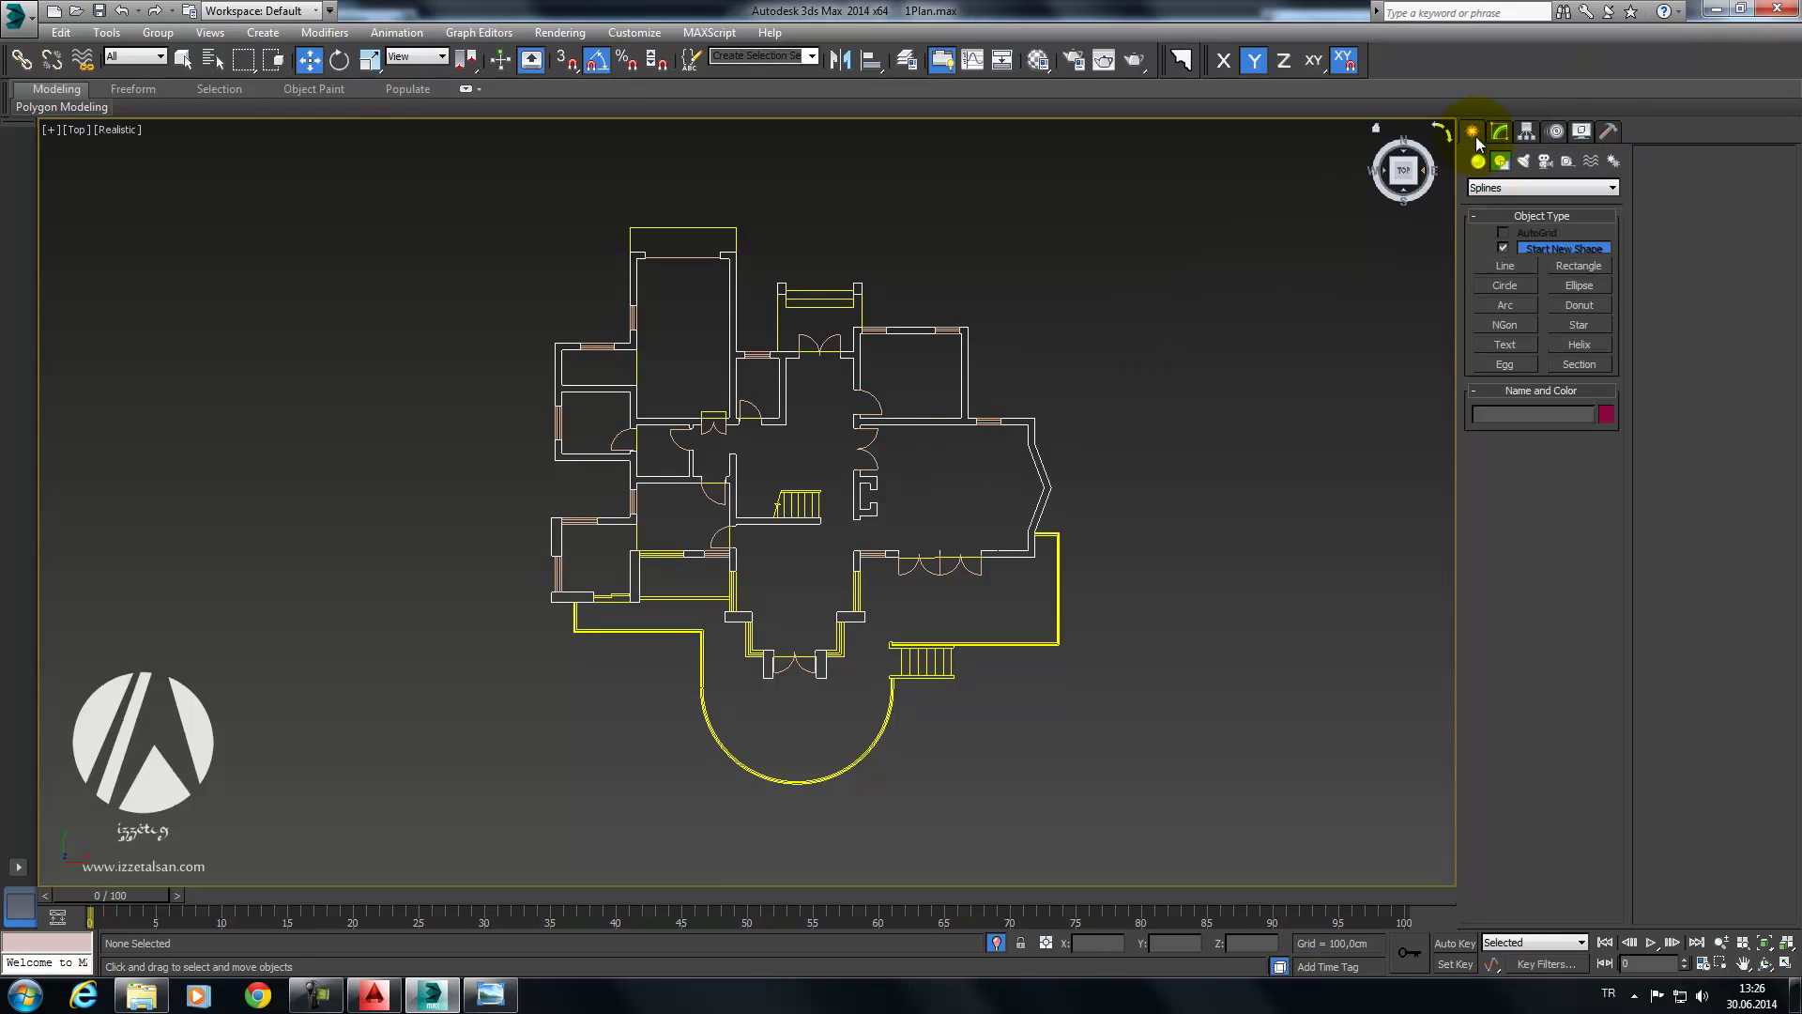
pyautogui.click(1510, 267)
pyautogui.moveTo(844, 163); pyautogui.dragTo(883, 338, button='middle')
pyautogui.scroll(2, 884, 338)
pyautogui.scroll(1, 824, 595)
pyautogui.moveTo(824, 595)
pyautogui.mouseDown(button='middle')
pyautogui.moveTo(1008, 338)
pyautogui.moveTo(938, 454)
pyautogui.moveTo(817, 353)
pyautogui.moveTo(776, 431)
pyautogui.moveTo(838, 455)
pyautogui.mouseUp(button='middle')
pyautogui.scroll(5, 838, 455)
pyautogui.scroll(2, 829, 435)
pyautogui.scroll(3, 853, 499)
pyautogui.press('s')
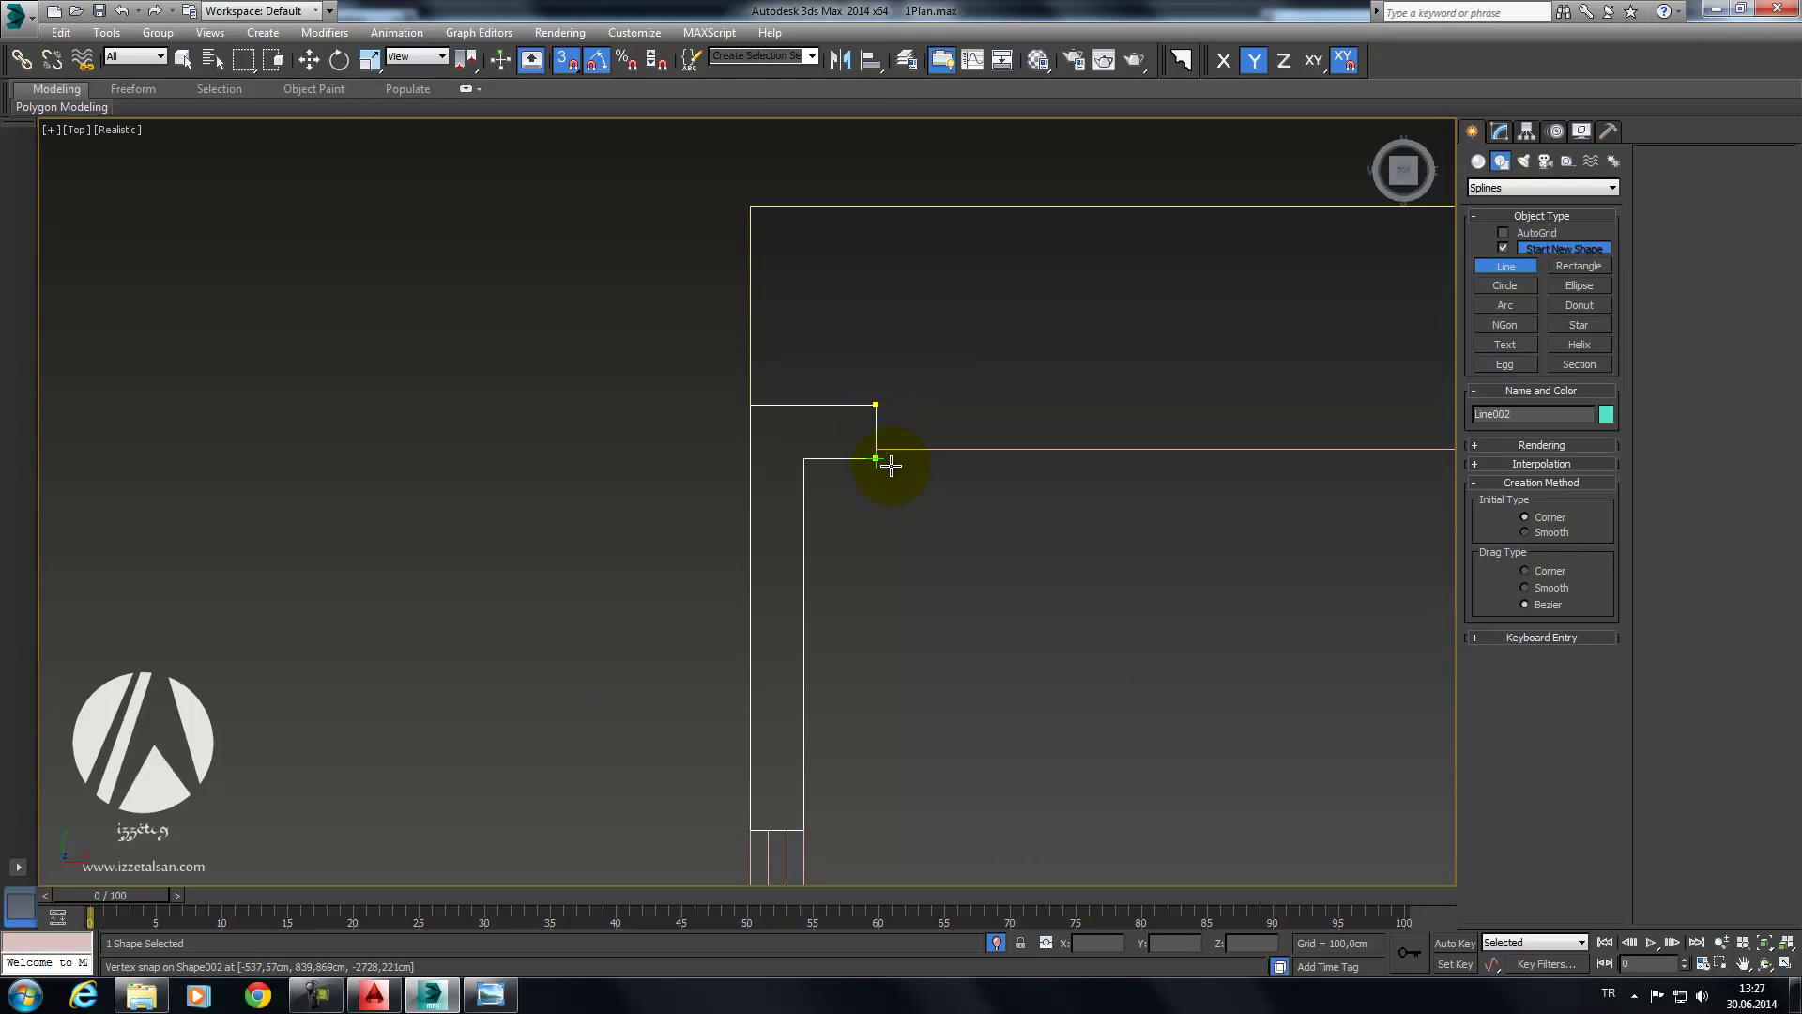
# Step: Trace the first wall as a four-corner snapped outline and close the spline
pyautogui.click(806, 469)
pyautogui.moveTo(805, 469); pyautogui.dragTo(817, 284, button='middle')
pyautogui.click(814, 643)
pyautogui.click(755, 623)
pyautogui.click(771, 218)
pyautogui.click(887, 217)
pyautogui.click(859, 548)
# Step: Trace the second wall section as a closed snapped outline
pyautogui.moveTo(877, 647)
pyautogui.mouseDown(button='middle')
pyautogui.moveTo(921, 522)
pyautogui.moveTo(1007, 380)
pyautogui.mouseUp(button='middle')
pyautogui.click(912, 406)
pyautogui.click(911, 510)
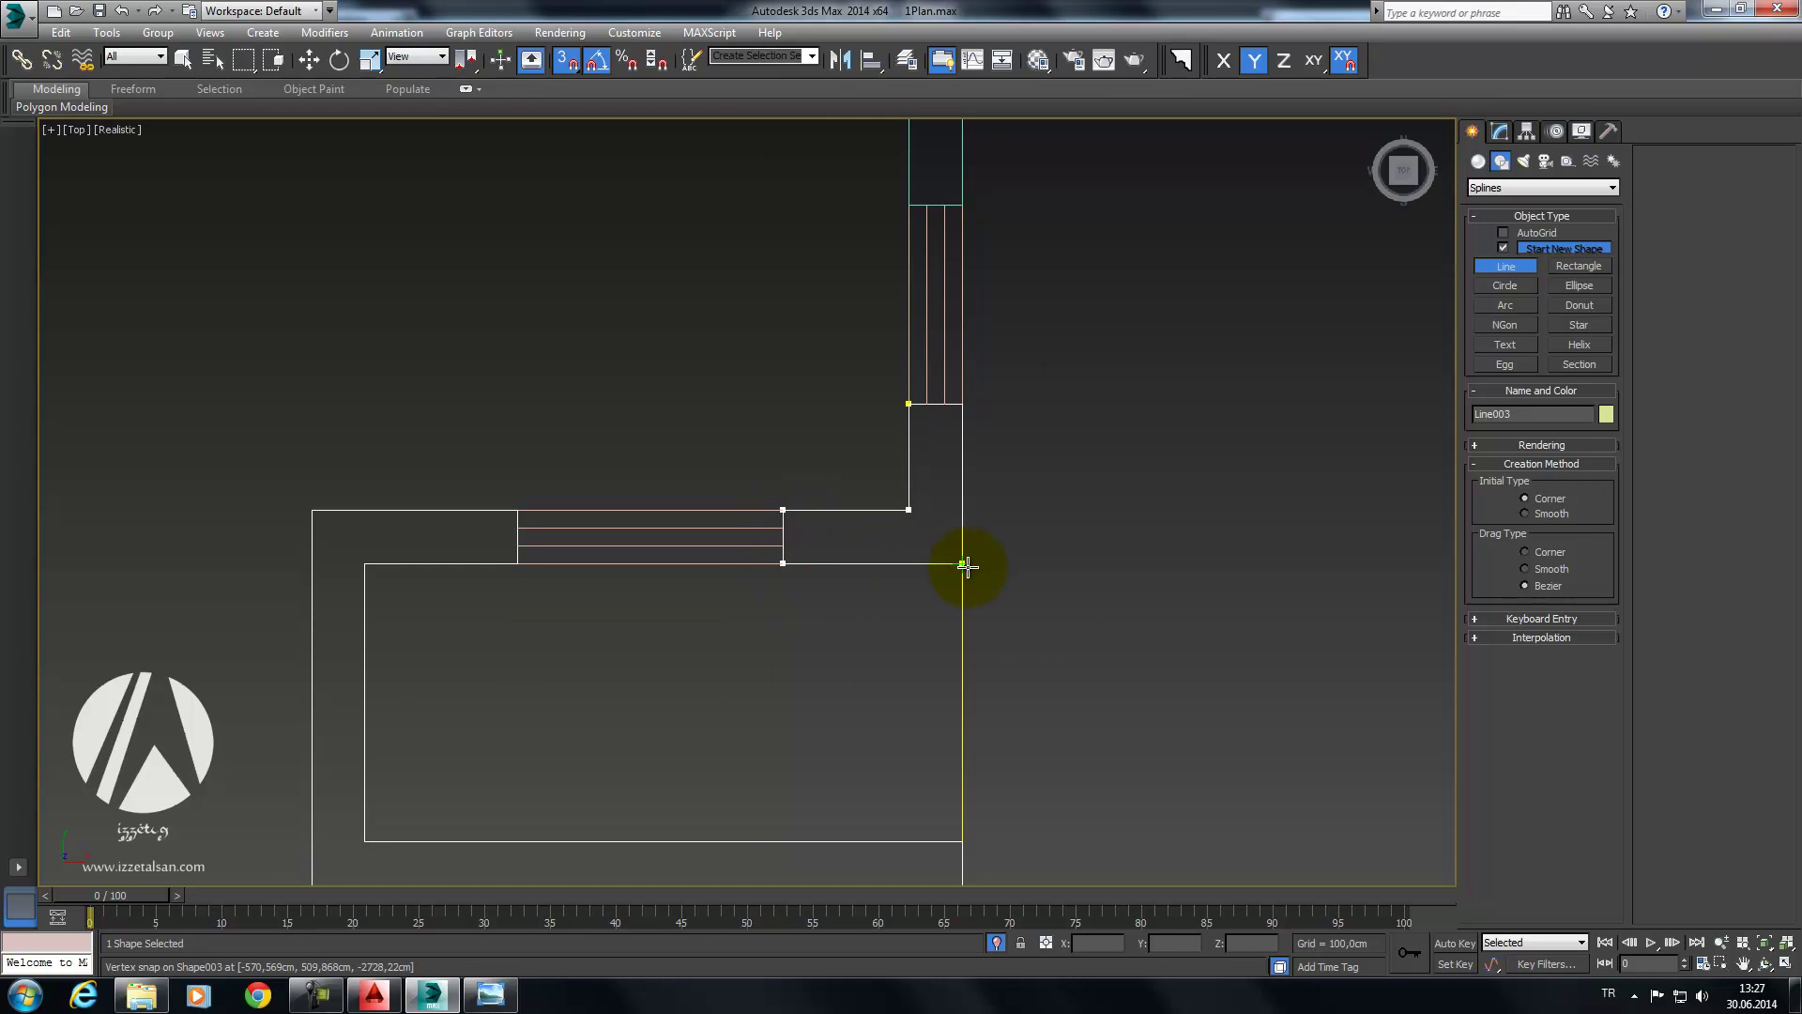
pyautogui.click(911, 406)
pyautogui.click(861, 549)
# Step: Start a third wall outline, snapping points at its successive corners
pyautogui.moveTo(793, 523); pyautogui.dragTo(1078, 364, button='middle')
pyautogui.click(842, 363)
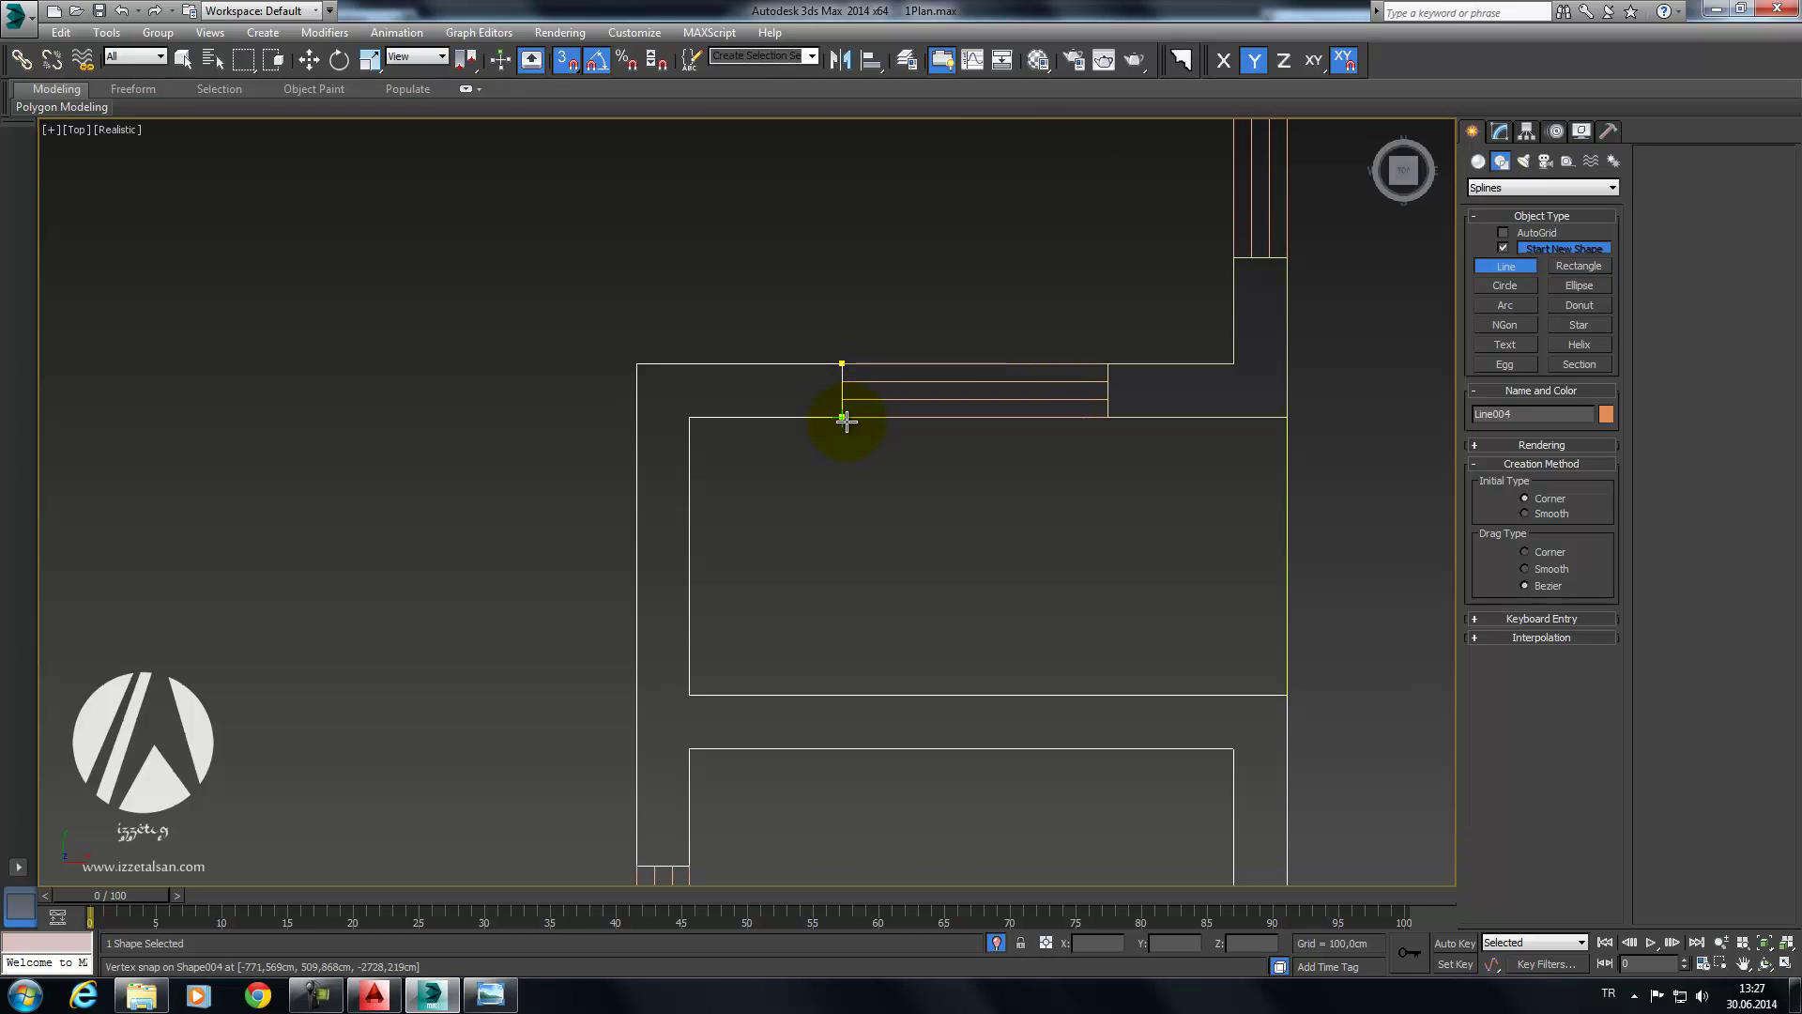
pyautogui.moveTo(849, 579); pyautogui.dragTo(624, 419, button='middle')
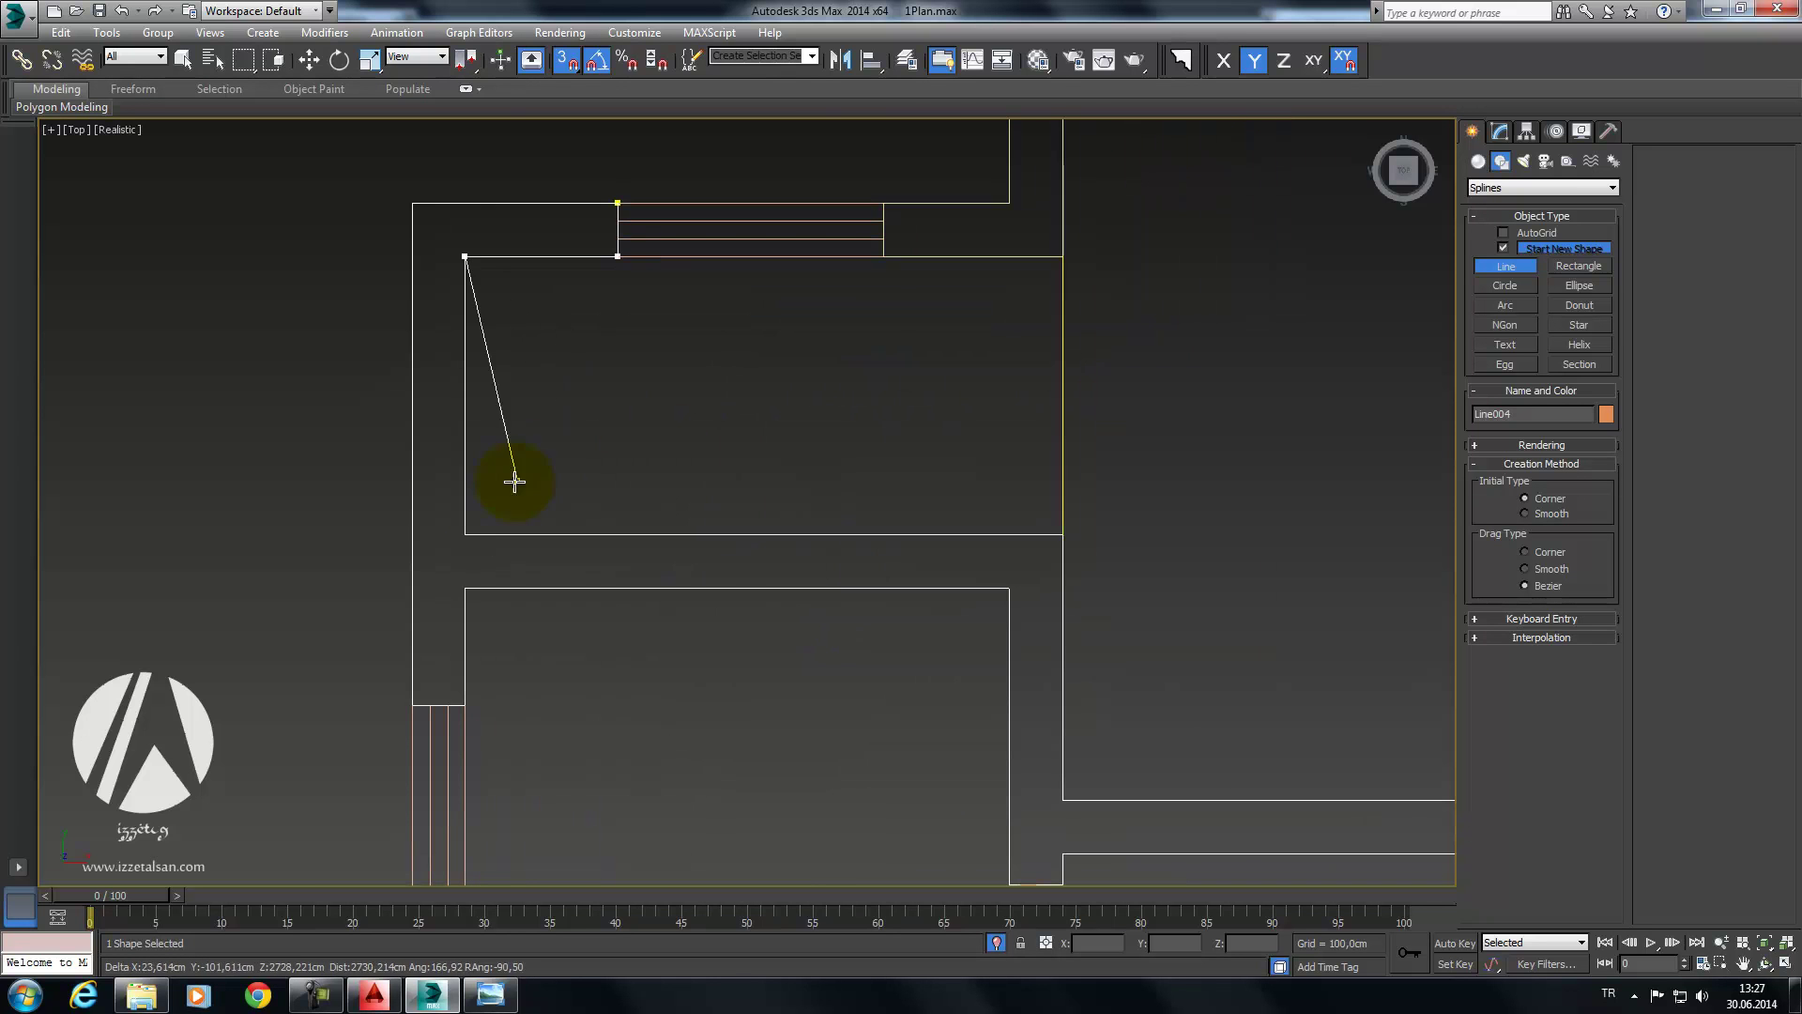
pyautogui.click(1058, 533)
pyautogui.click(1058, 798)
pyautogui.moveTo(1226, 611); pyautogui.dragTo(977, 503, button='middle')
pyautogui.scroll(-2, 942, 434)
pyautogui.scroll(3, 778, 370)
pyautogui.scroll(2, 845, 443)
pyautogui.scroll(3, 865, 512)
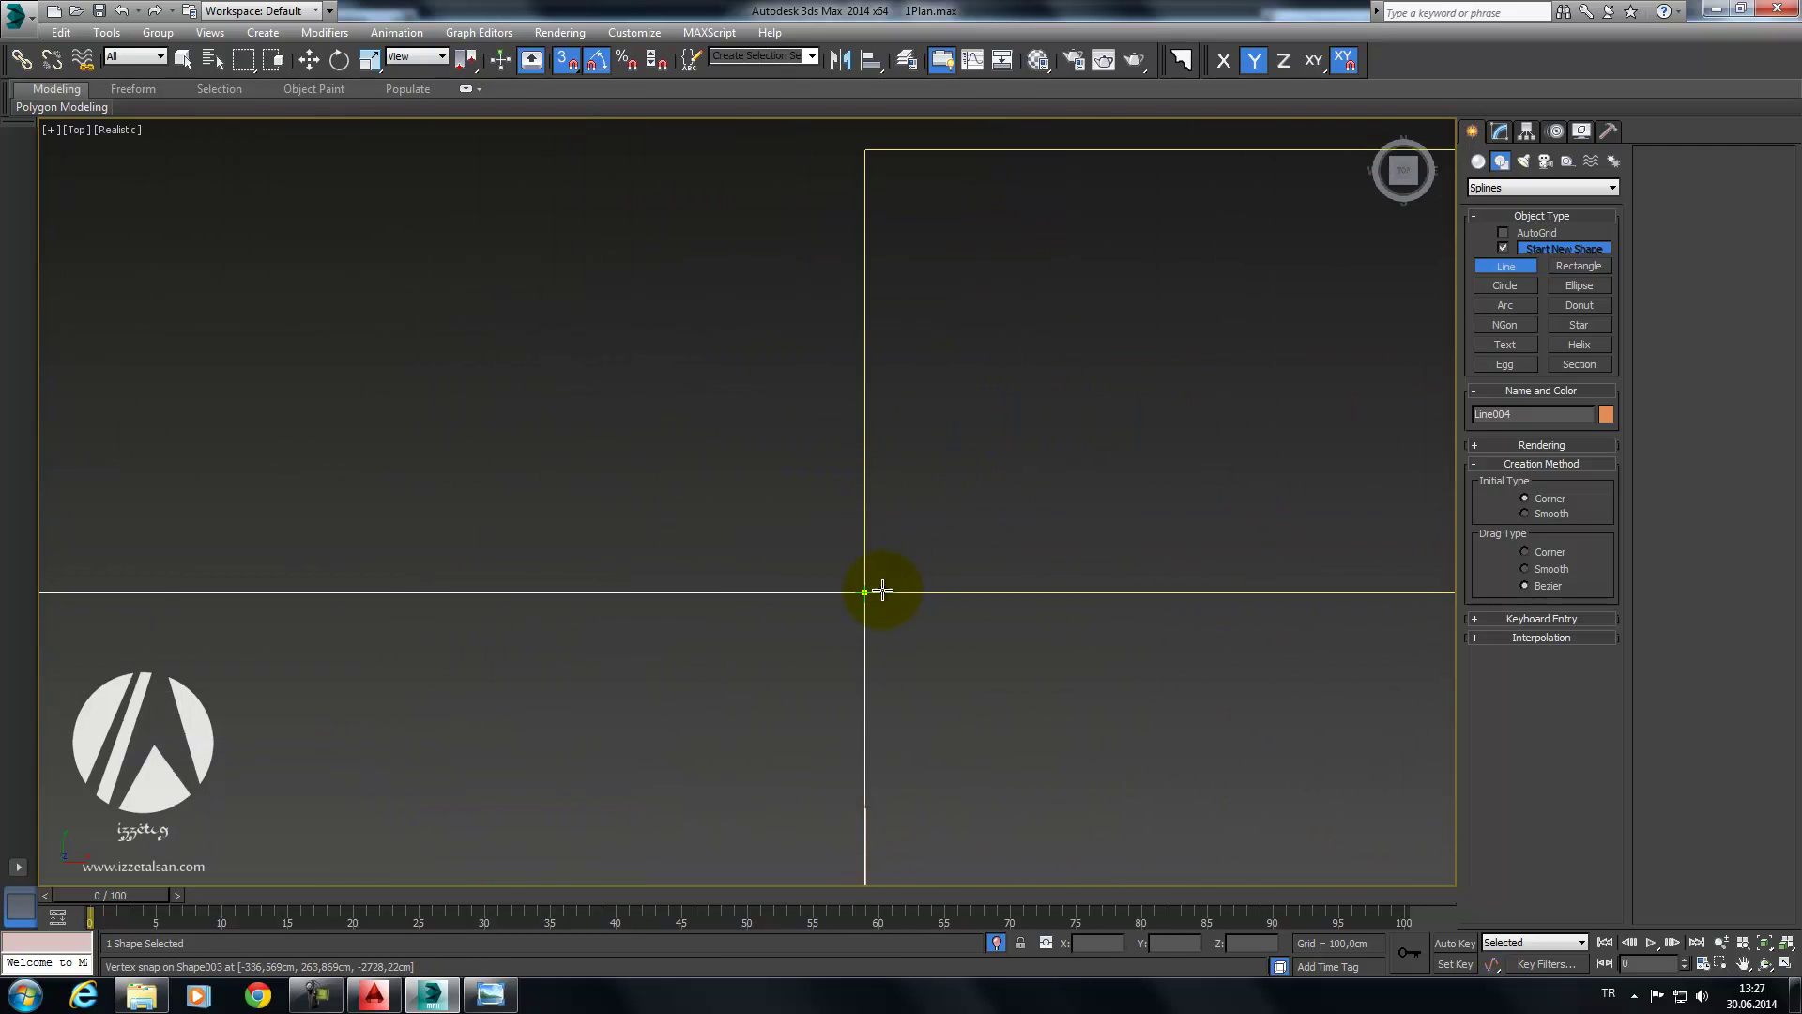
pyautogui.click(874, 594)
pyautogui.scroll(-3, 869, 469)
pyautogui.scroll(3, 848, 564)
pyautogui.moveTo(848, 616); pyautogui.dragTo(901, 363, button='middle')
pyautogui.scroll(2, 1008, 529)
pyautogui.click(864, 821)
# Step: Continue the third outline around the door-opening corners and close it
pyautogui.moveTo(739, 802)
pyautogui.mouseDown(button='middle')
pyautogui.moveTo(521, 825)
pyautogui.moveTo(1005, 523)
pyautogui.moveTo(652, 515)
pyautogui.mouseUp(button='middle')
pyautogui.click(293, 597)
pyautogui.click(296, 815)
pyautogui.moveTo(296, 815); pyautogui.dragTo(855, 644, button='middle')
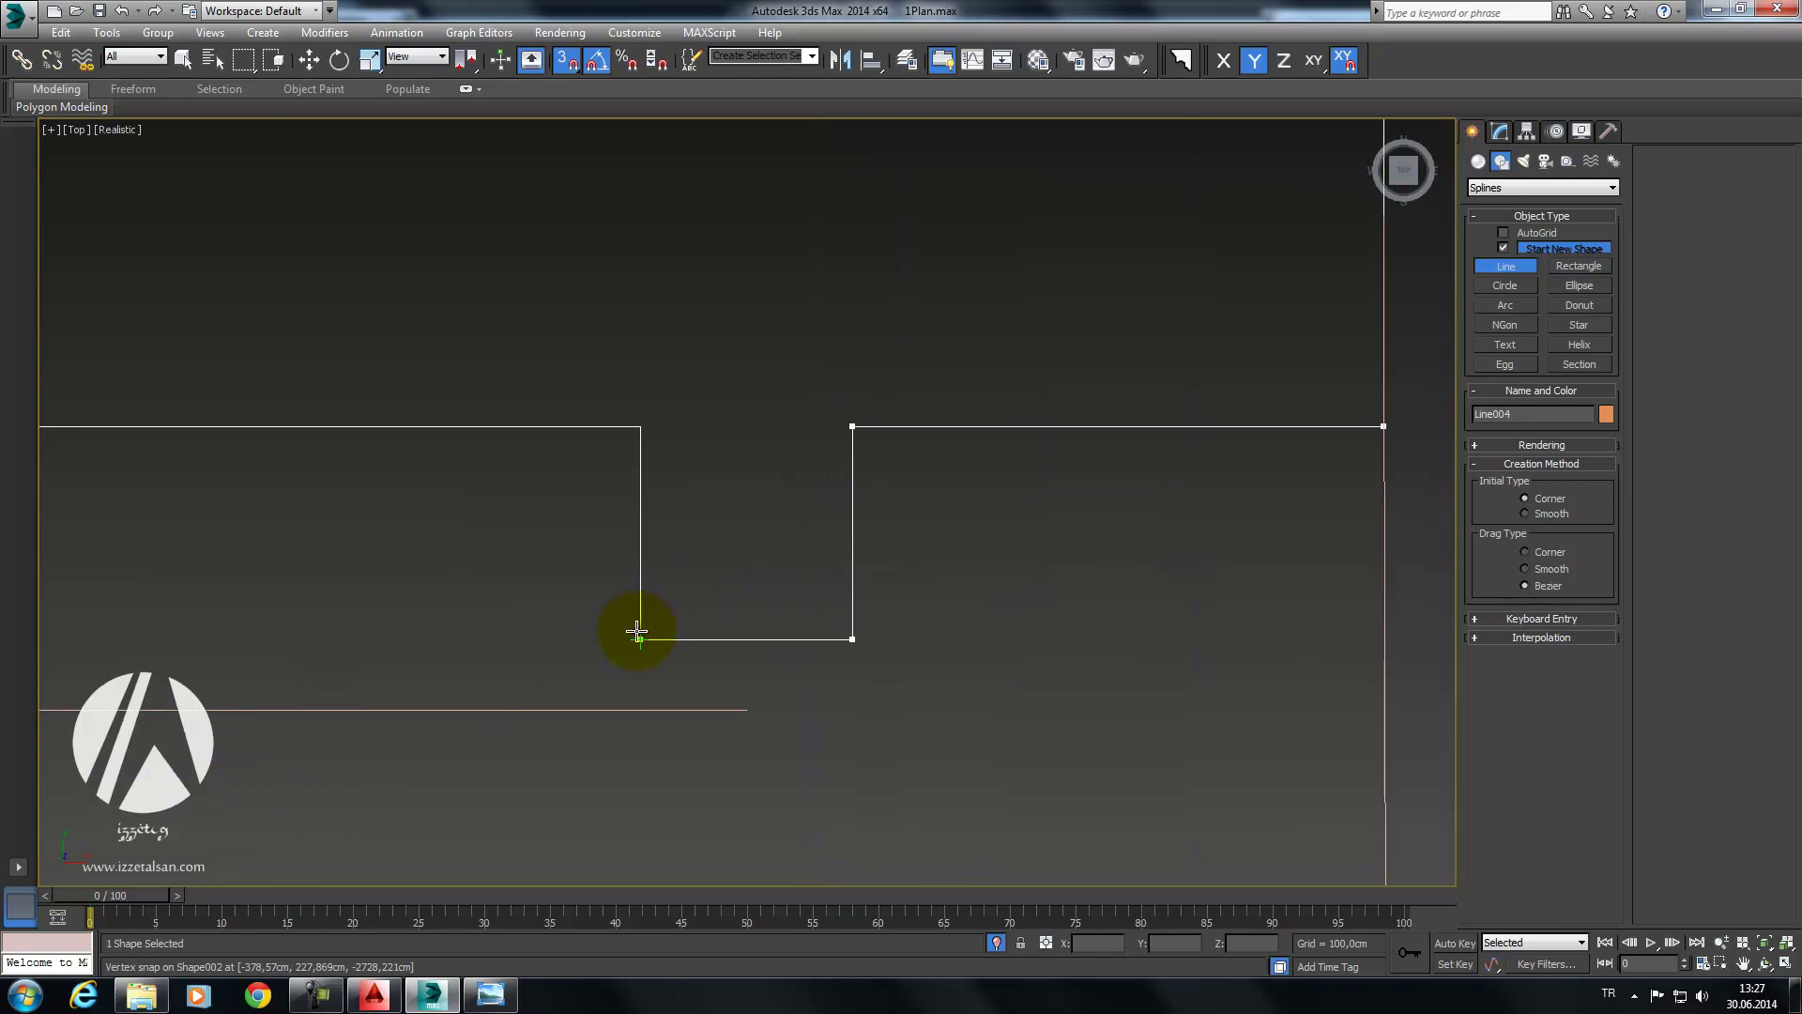
pyautogui.click(627, 413)
pyautogui.scroll(-5, 482, 455)
pyautogui.moveTo(482, 454); pyautogui.dragTo(857, 390, button='middle')
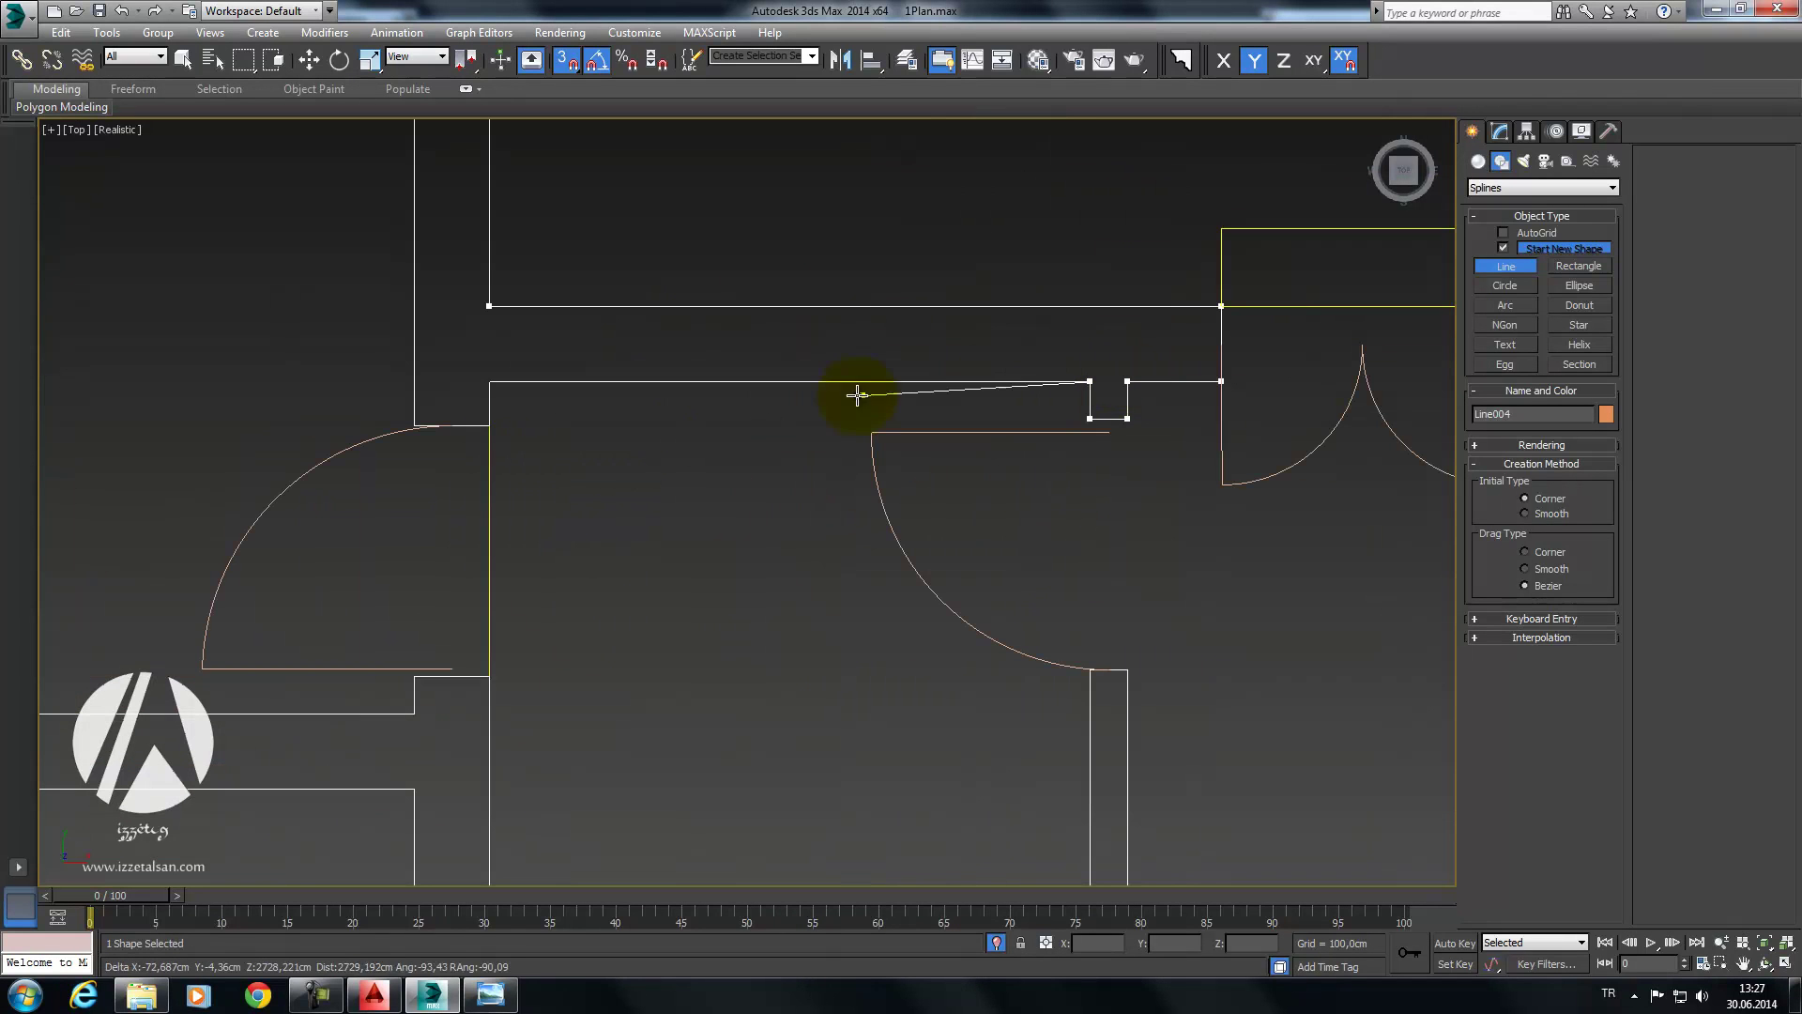
pyautogui.scroll(5, 489, 425)
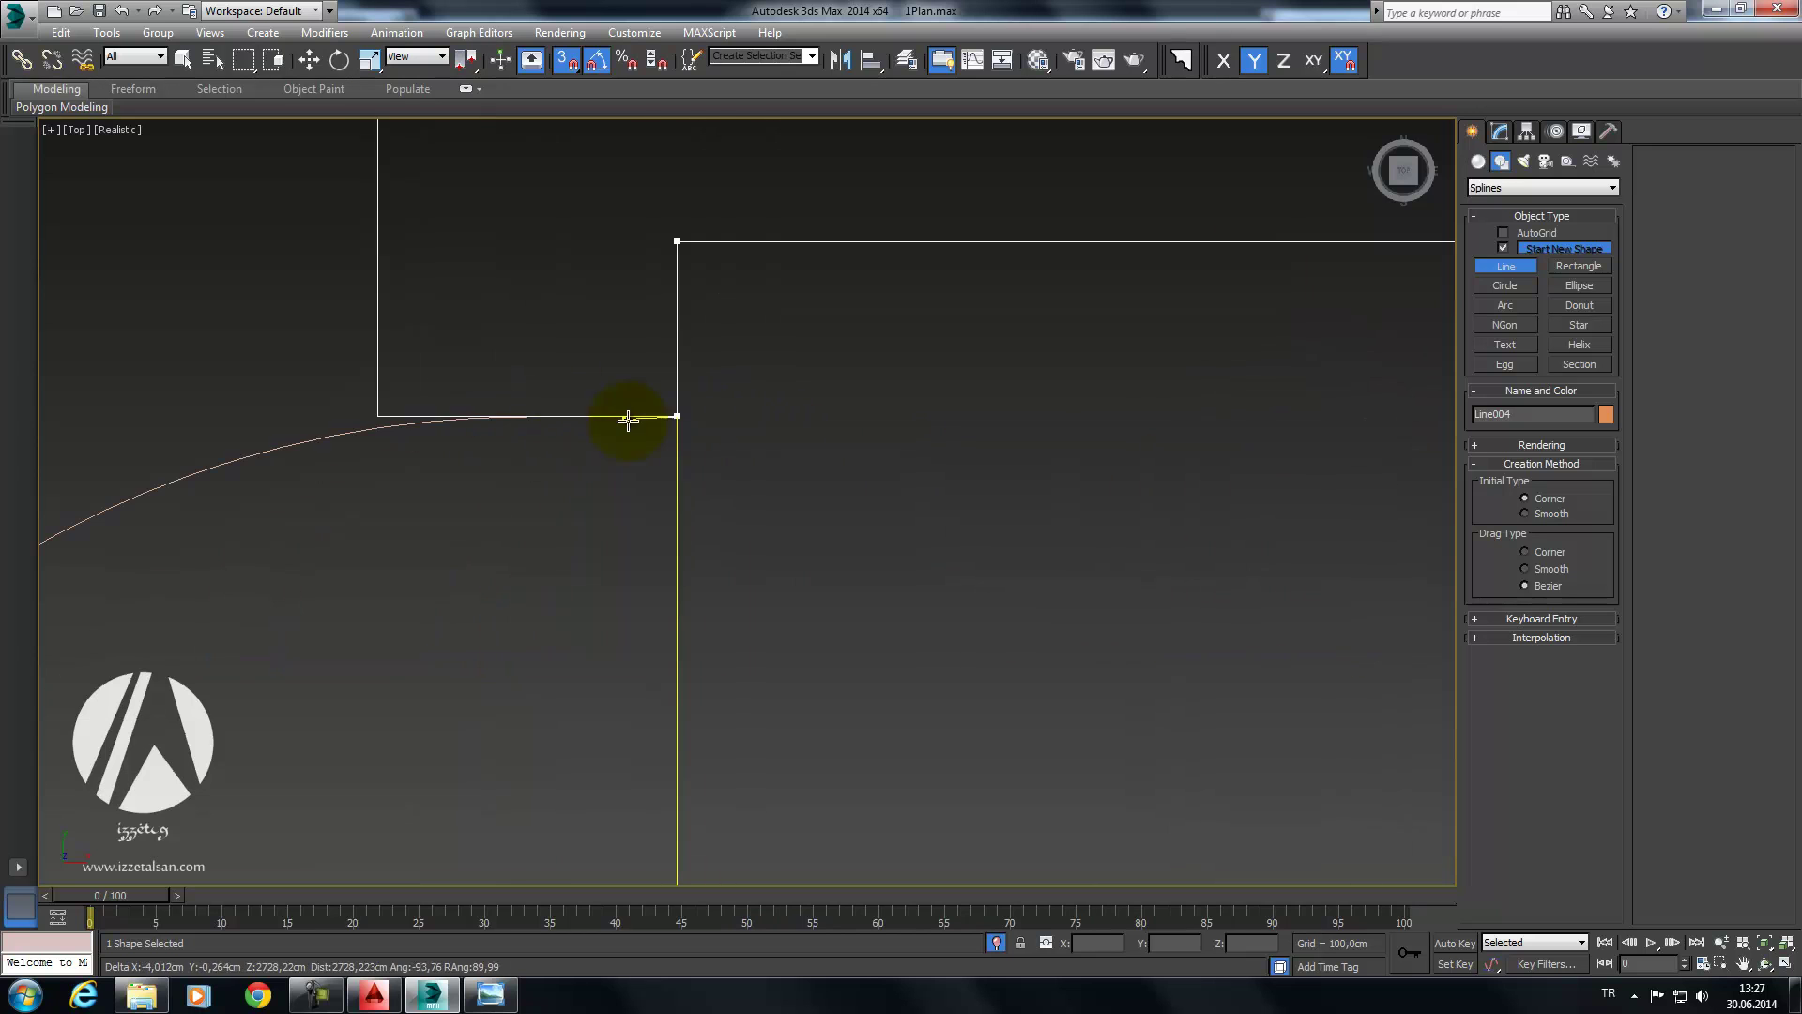
pyautogui.click(378, 414)
pyautogui.scroll(-5, 379, 414)
pyautogui.moveTo(491, 294); pyautogui.dragTo(595, 612, button='middle')
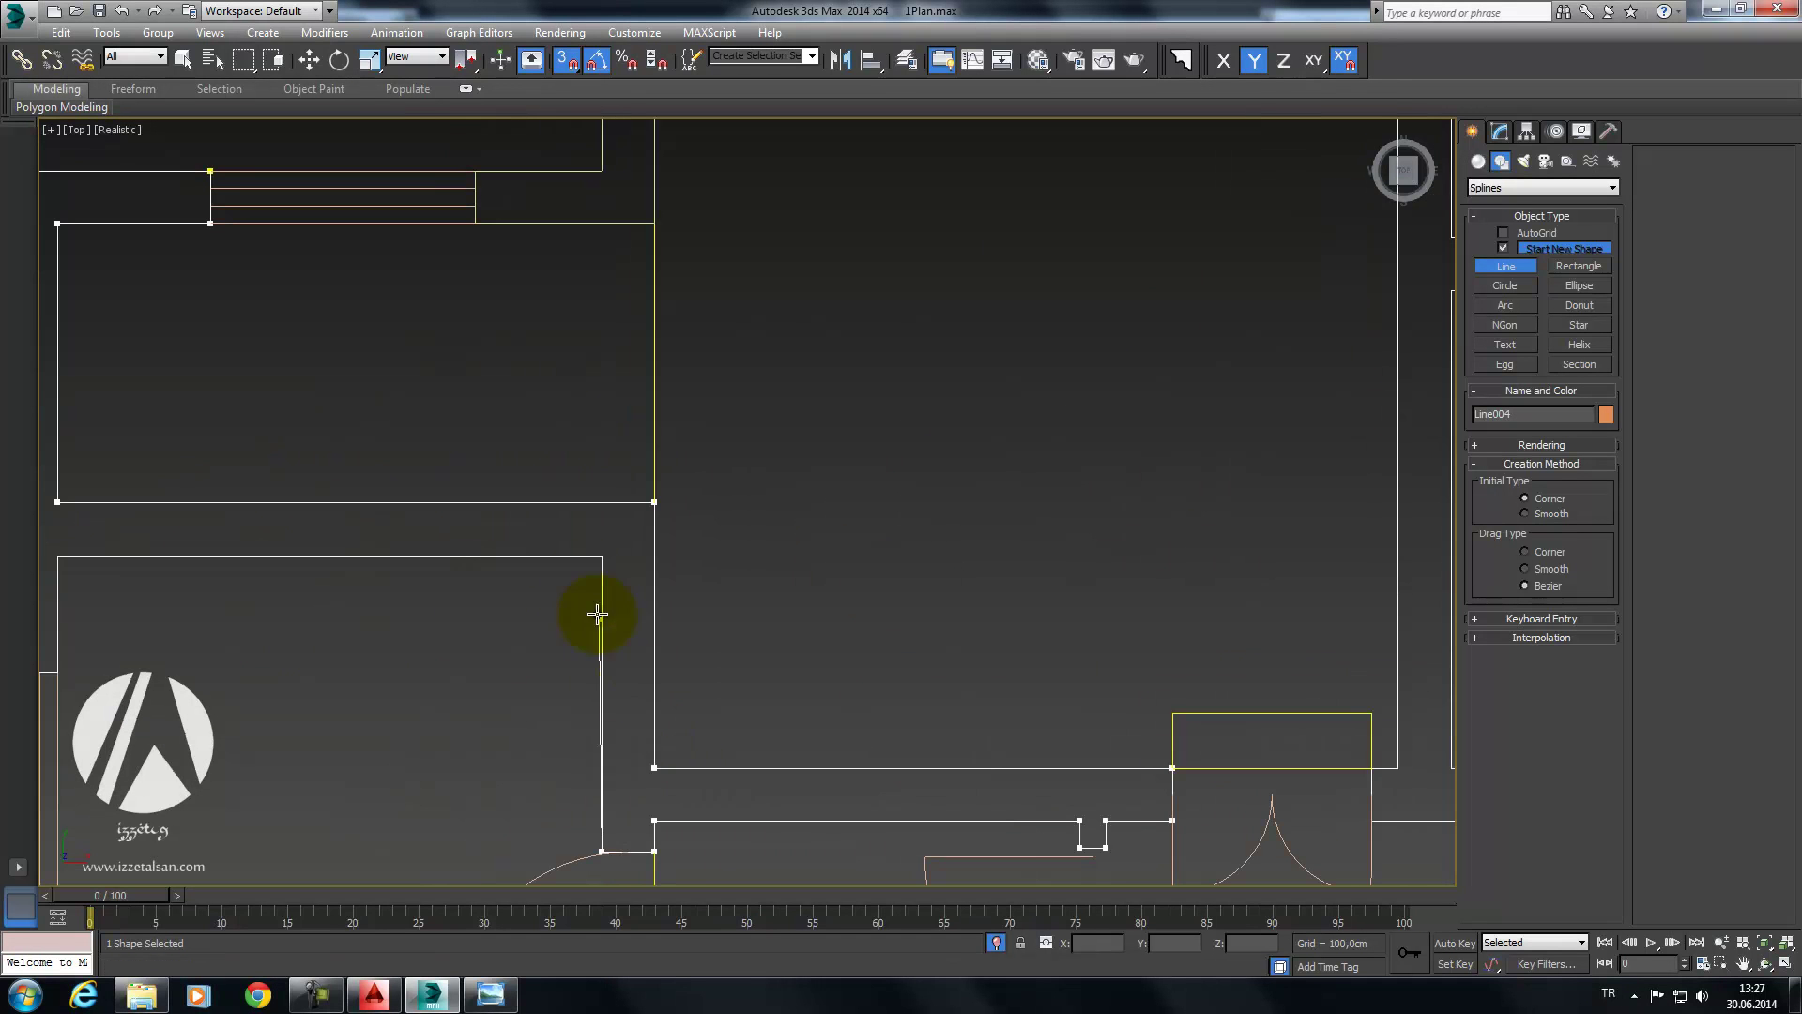
pyautogui.moveTo(318, 641); pyautogui.dragTo(624, 478, button='middle')
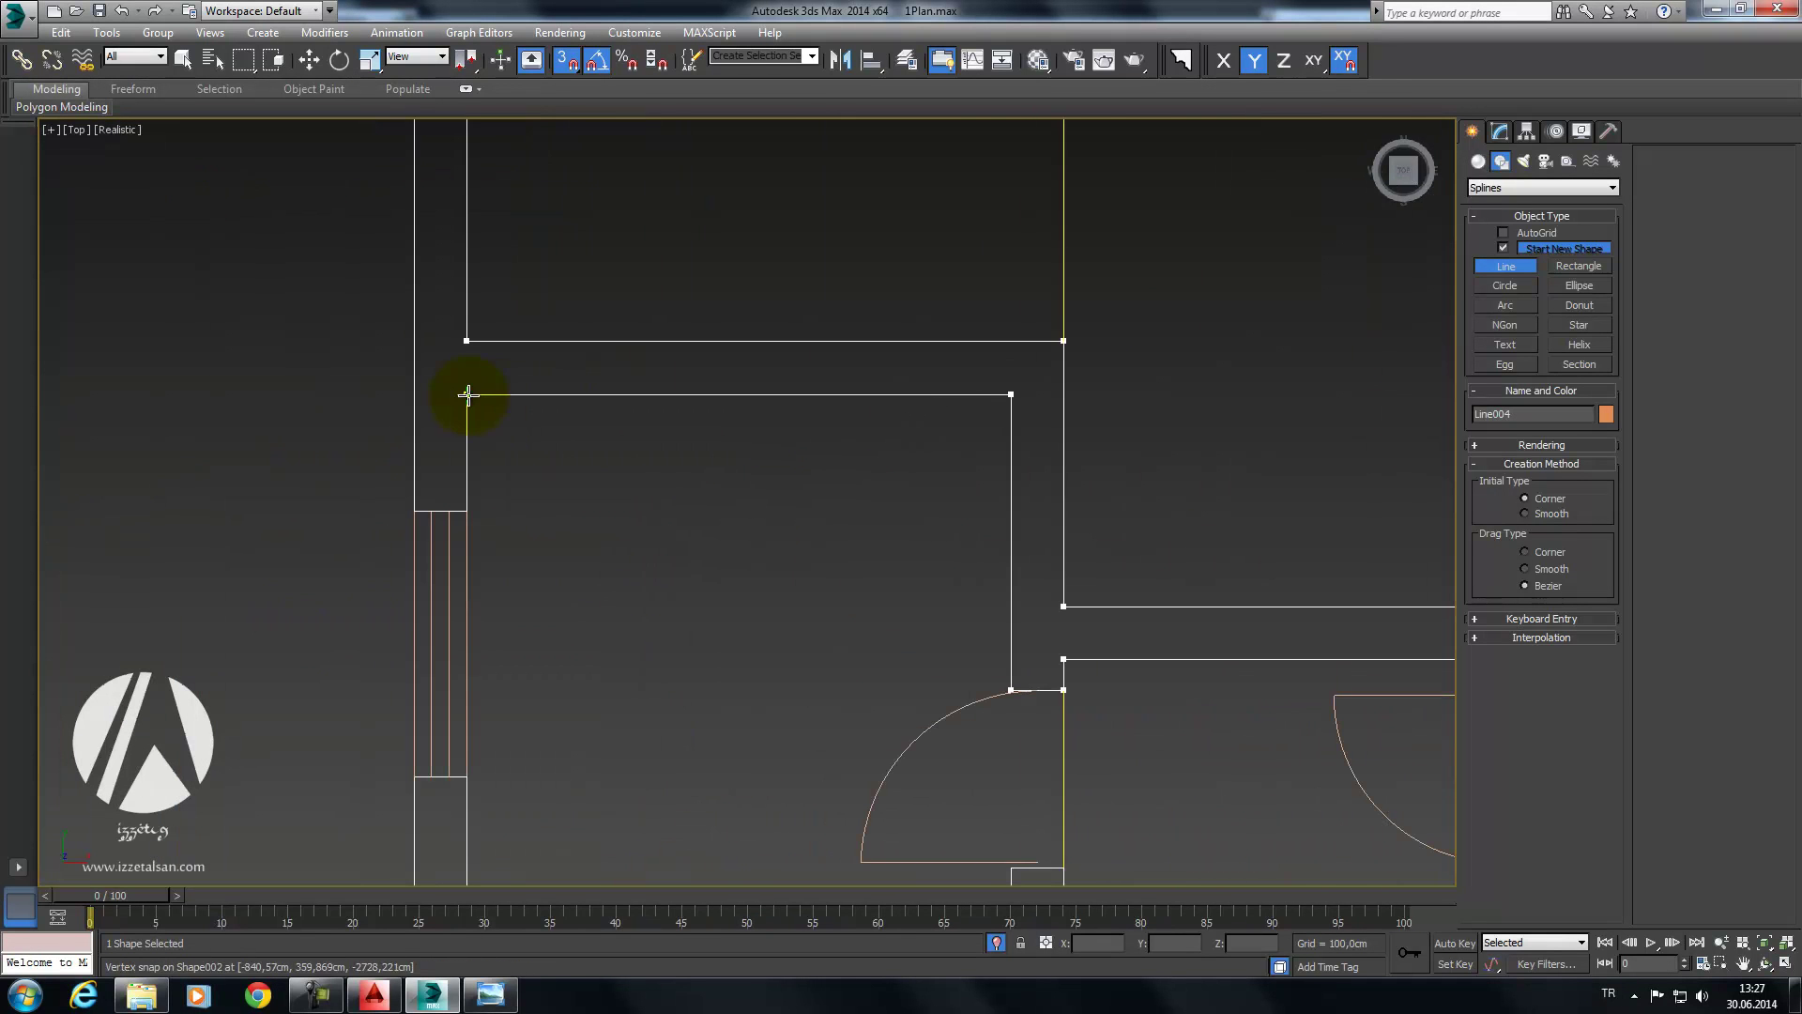
pyautogui.moveTo(406, 452); pyautogui.dragTo(455, 821, button='middle')
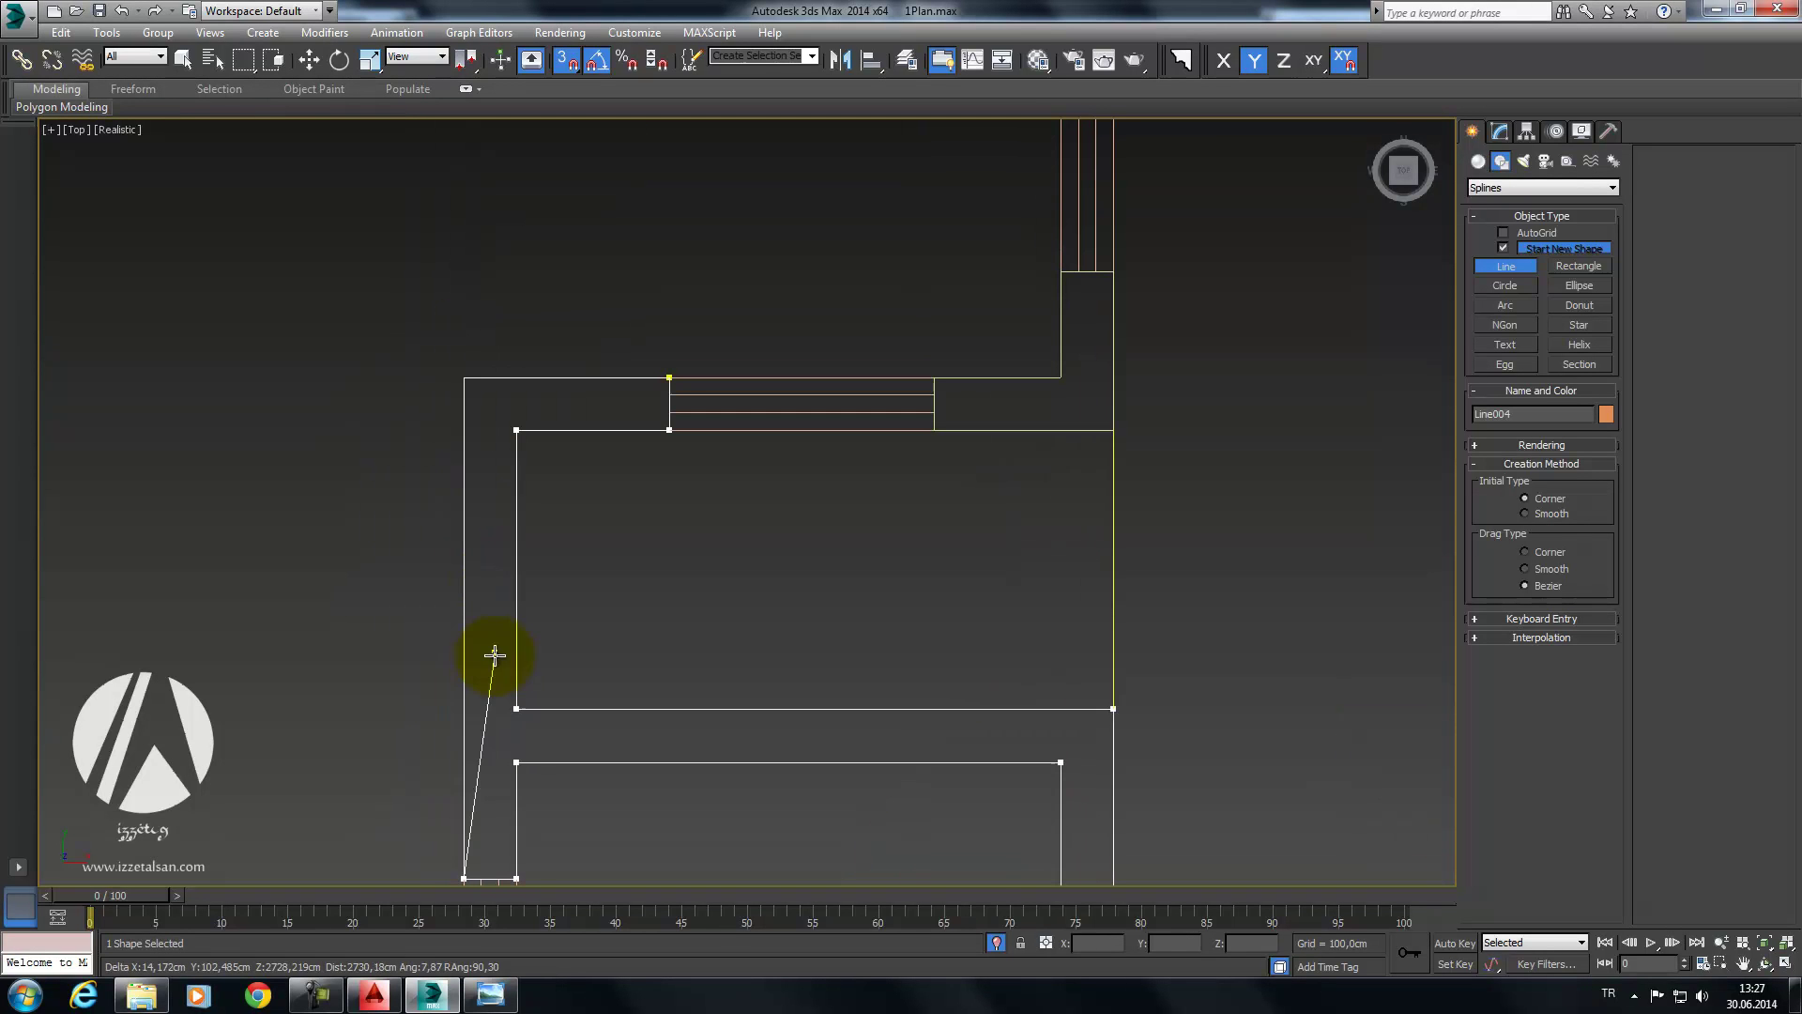
pyautogui.click(664, 377)
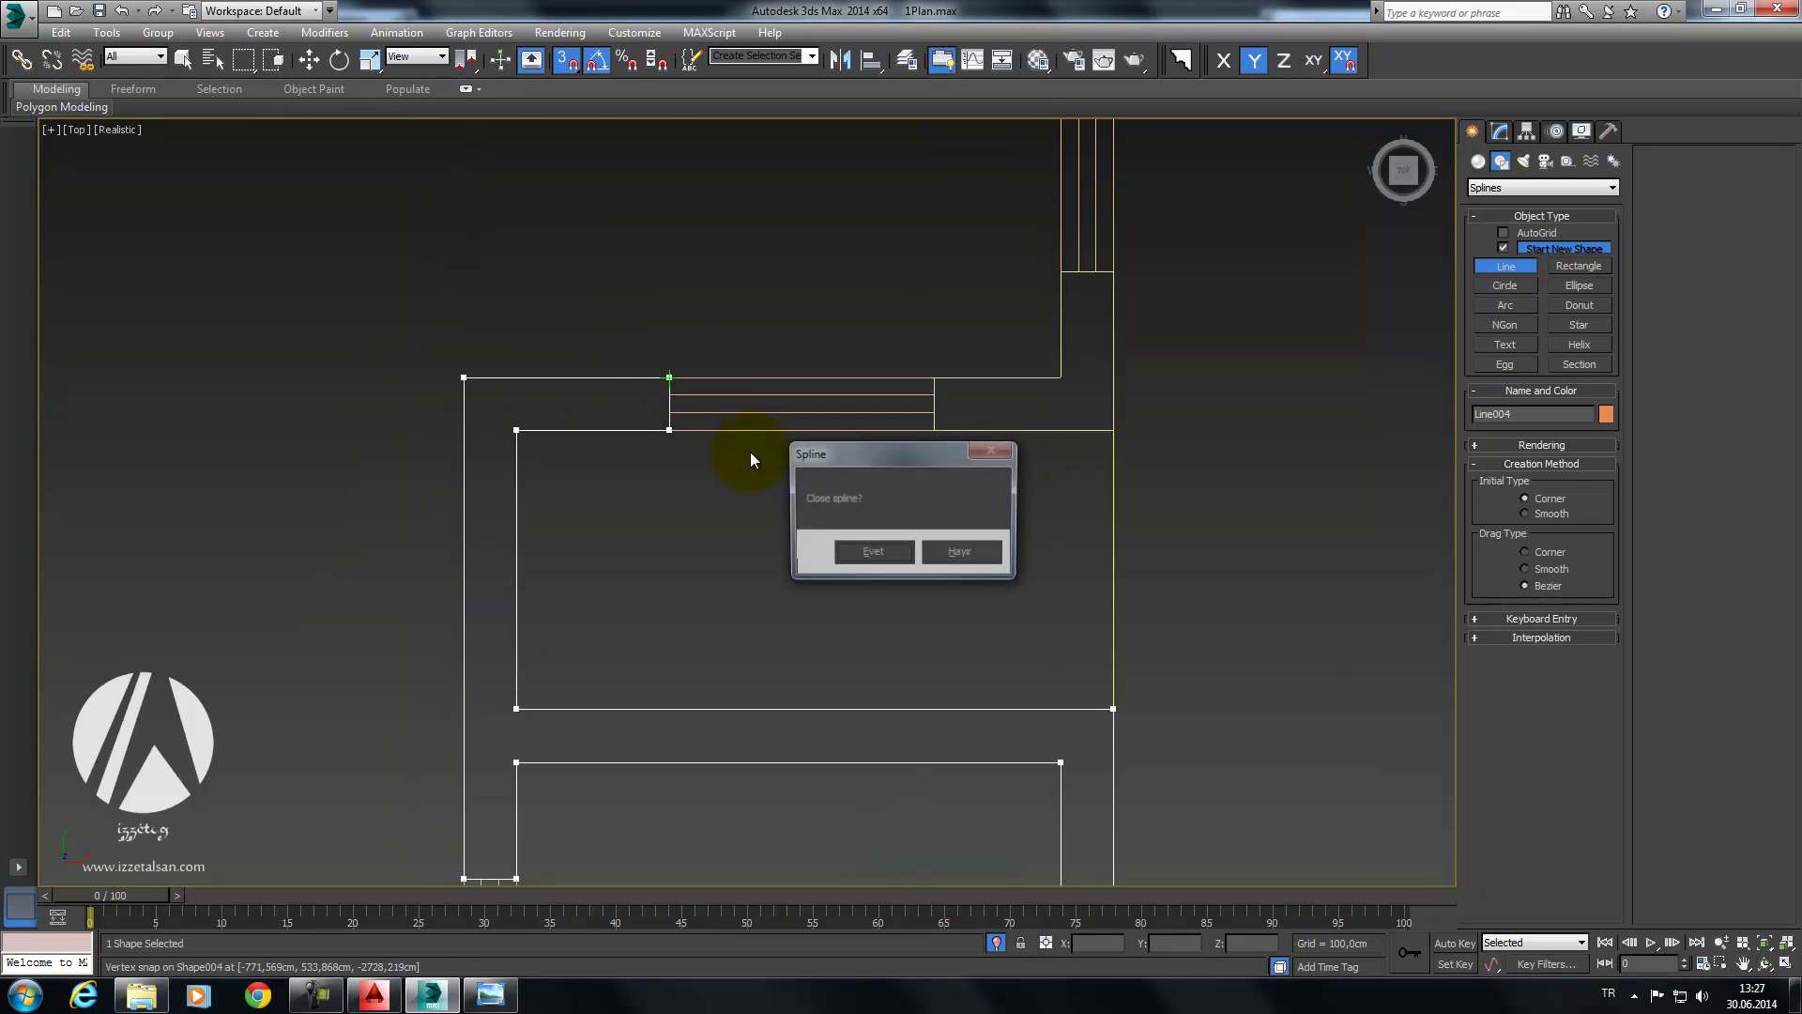
pyautogui.click(865, 551)
pyautogui.scroll(-2, 644, 386)
# Step: Start the Line005 wall outline, snapping corners down to the door arc's end
pyautogui.moveTo(643, 386)
pyautogui.mouseDown(button='middle')
pyautogui.moveTo(829, 418)
pyautogui.moveTo(802, 394)
pyautogui.mouseUp(button='middle')
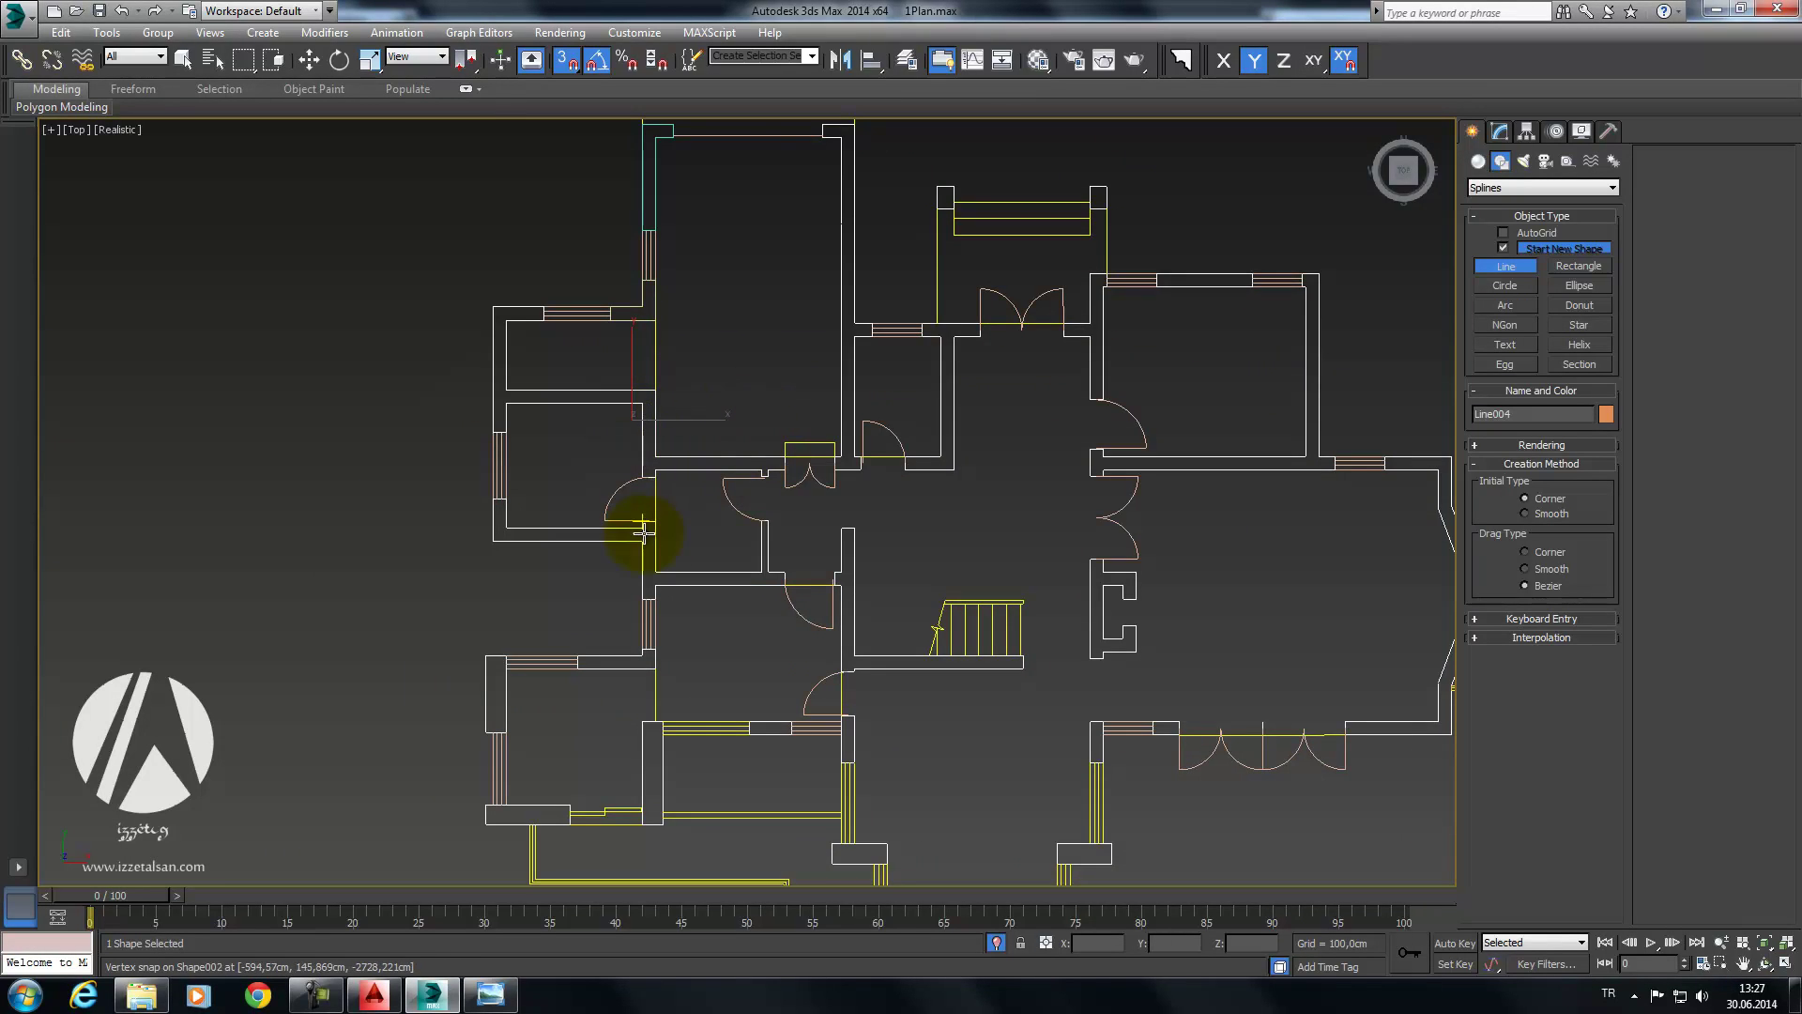
pyautogui.moveTo(643, 532); pyautogui.dragTo(591, 391, button='middle')
pyautogui.scroll(3, 625, 379)
pyautogui.scroll(2, 576, 375)
pyautogui.scroll(3, 516, 336)
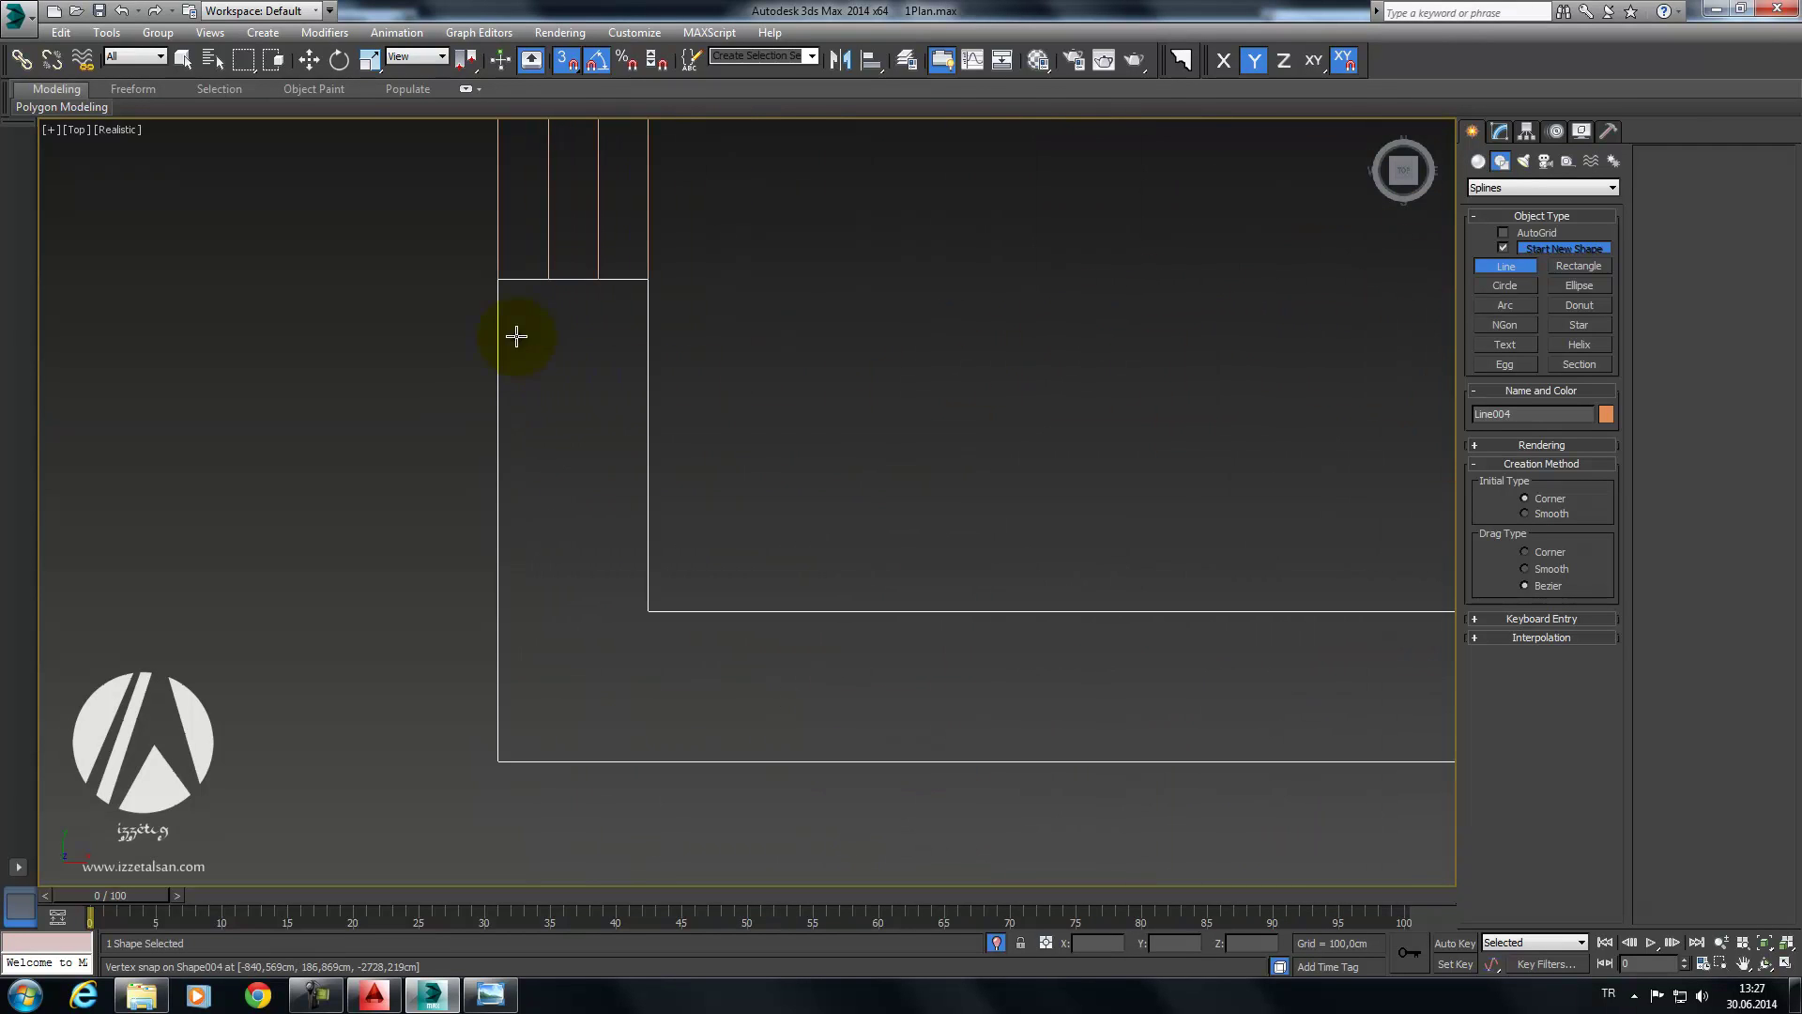
pyautogui.click(493, 299)
pyautogui.click(487, 757)
pyautogui.moveTo(1025, 573)
pyautogui.mouseDown(button='middle')
pyautogui.moveTo(788, 523)
pyautogui.moveTo(843, 511)
pyautogui.mouseUp(button='middle')
pyautogui.scroll(-5, 789, 523)
pyautogui.scroll(3, 1047, 579)
pyautogui.moveTo(835, 787); pyautogui.dragTo(711, 579, button='middle')
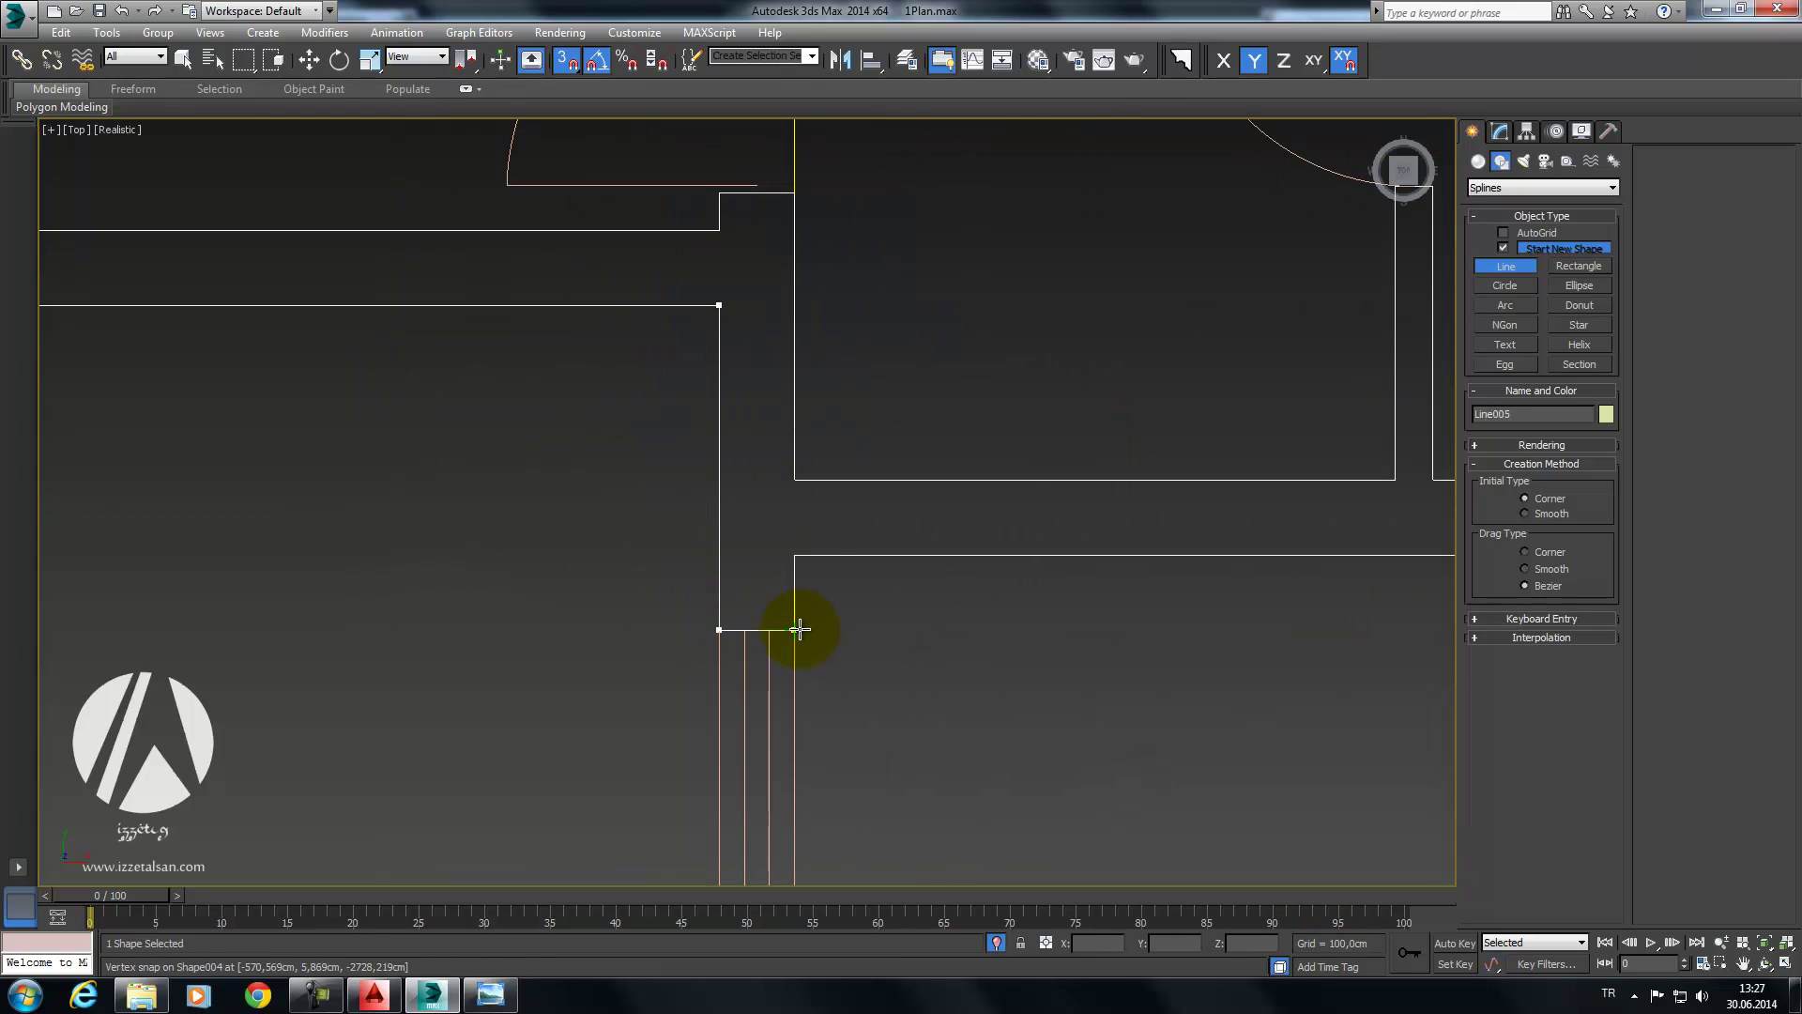
pyautogui.press('i')
pyautogui.press('i')
pyautogui.press('i')
pyautogui.press('i')
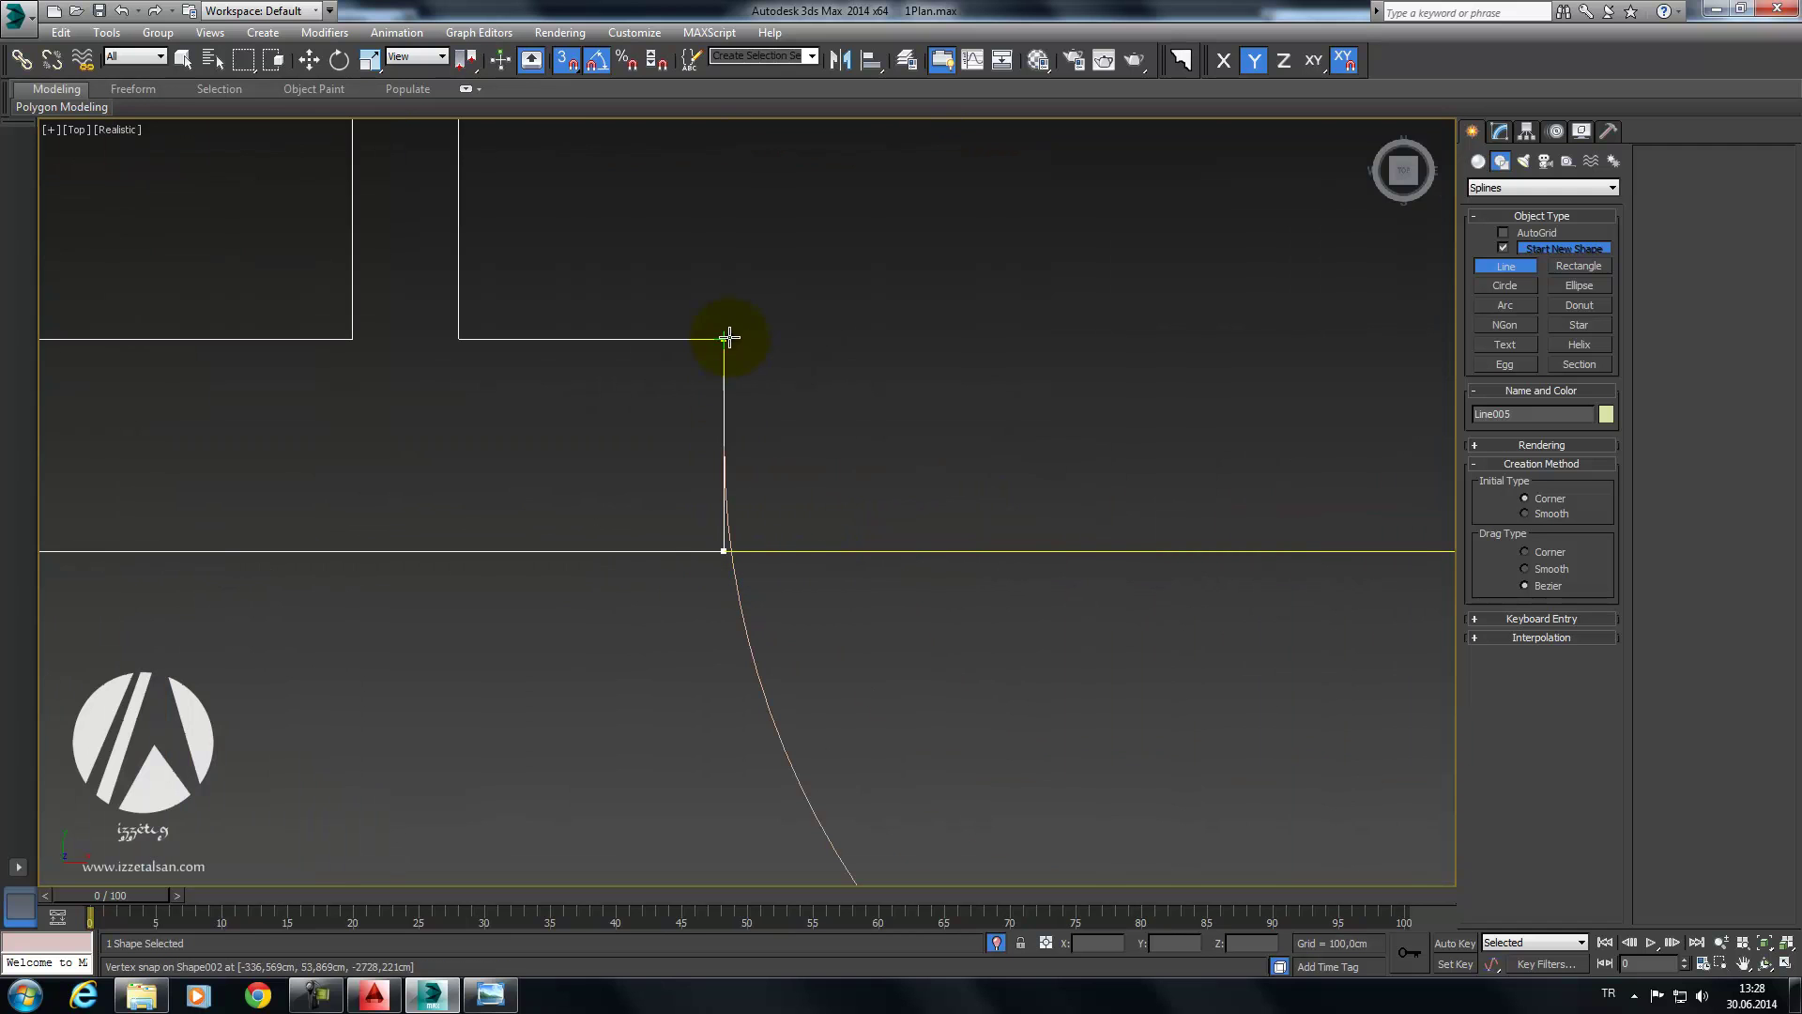
pyautogui.moveTo(538, 335); pyautogui.dragTo(918, 547, button='middle')
pyautogui.scroll(-2, 834, 422)
pyautogui.scroll(-5, 839, 408)
pyautogui.click(834, 400)
pyautogui.scroll(2, 833, 401)
pyautogui.scroll(4, 789, 512)
pyautogui.scroll(2, 732, 506)
# Step: Add Line005's lower and left corners, then close the outline
pyautogui.moveTo(770, 354); pyautogui.dragTo(844, 394, button='middle')
pyautogui.scroll(-5, 893, 551)
pyautogui.moveTo(893, 551)
pyautogui.mouseDown(button='middle')
pyautogui.moveTo(927, 516)
pyautogui.moveTo(930, 556)
pyautogui.mouseUp(button='middle')
pyautogui.click(930, 556)
pyautogui.scroll(-4, 644, 515)
pyautogui.moveTo(644, 515); pyautogui.dragTo(802, 571, button='middle')
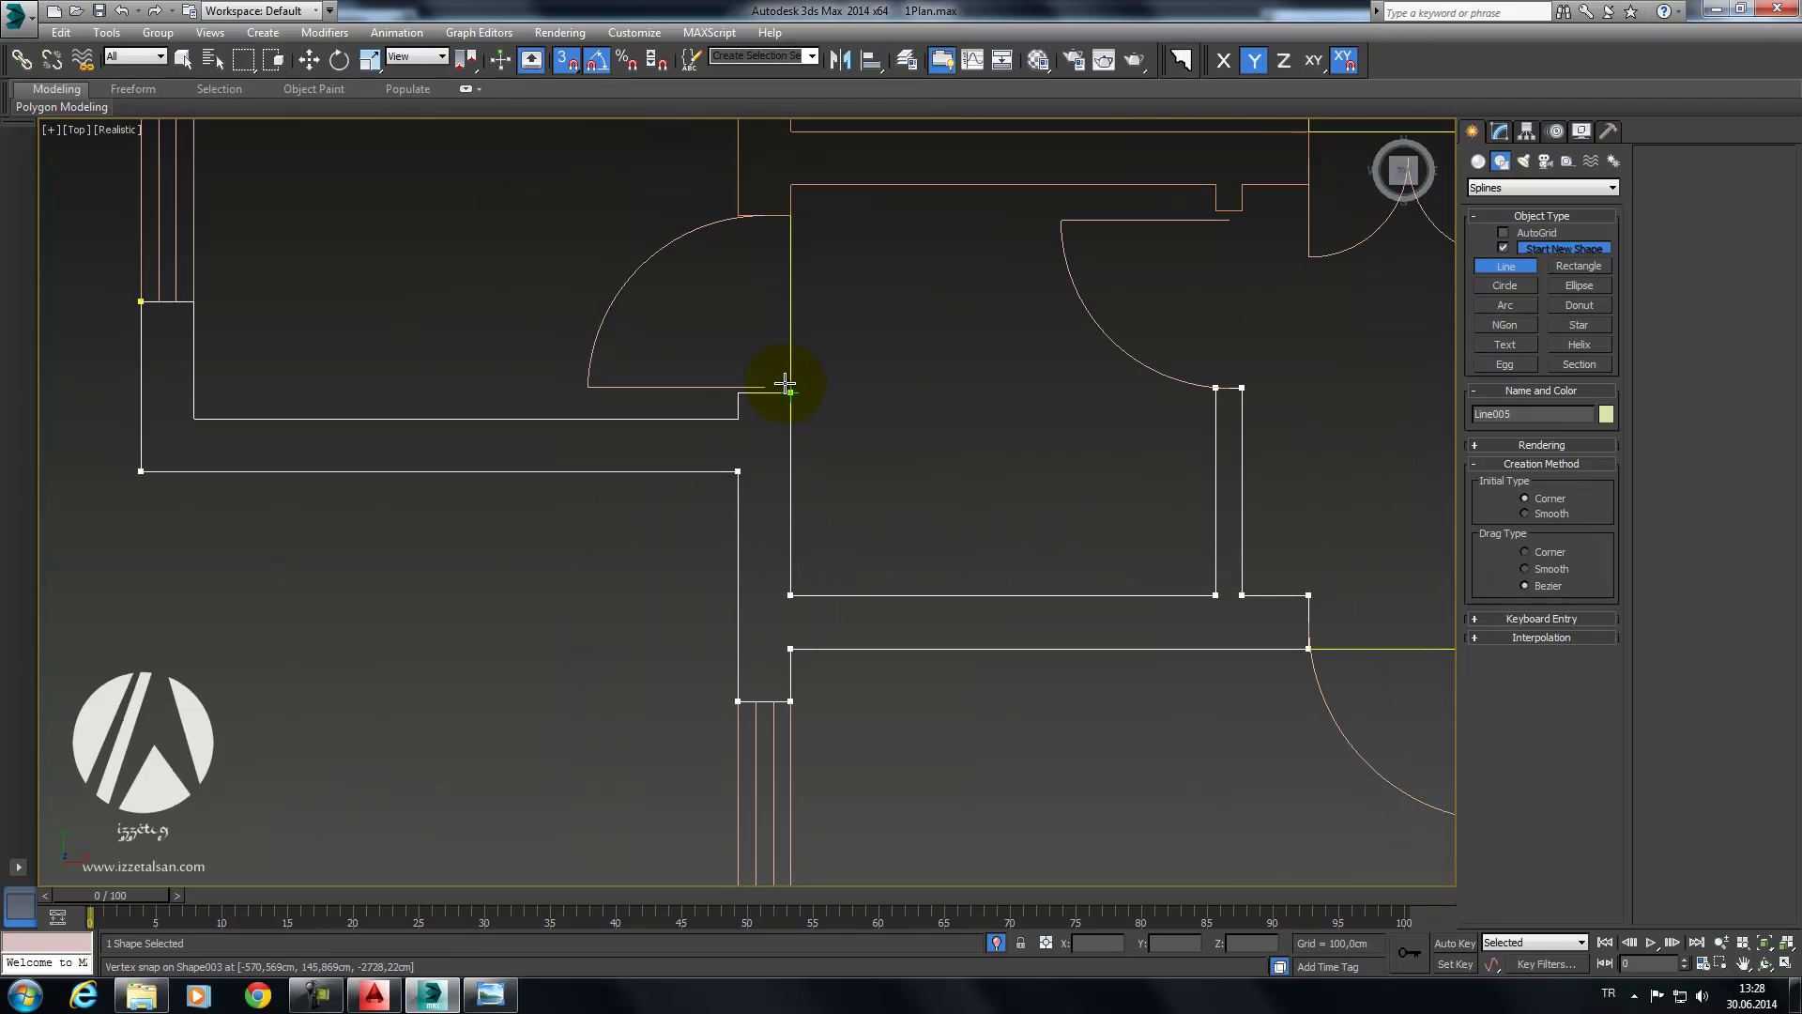
pyautogui.moveTo(474, 416); pyautogui.dragTo(704, 422, button='middle')
pyautogui.moveTo(386, 413); pyautogui.dragTo(535, 419, button='middle')
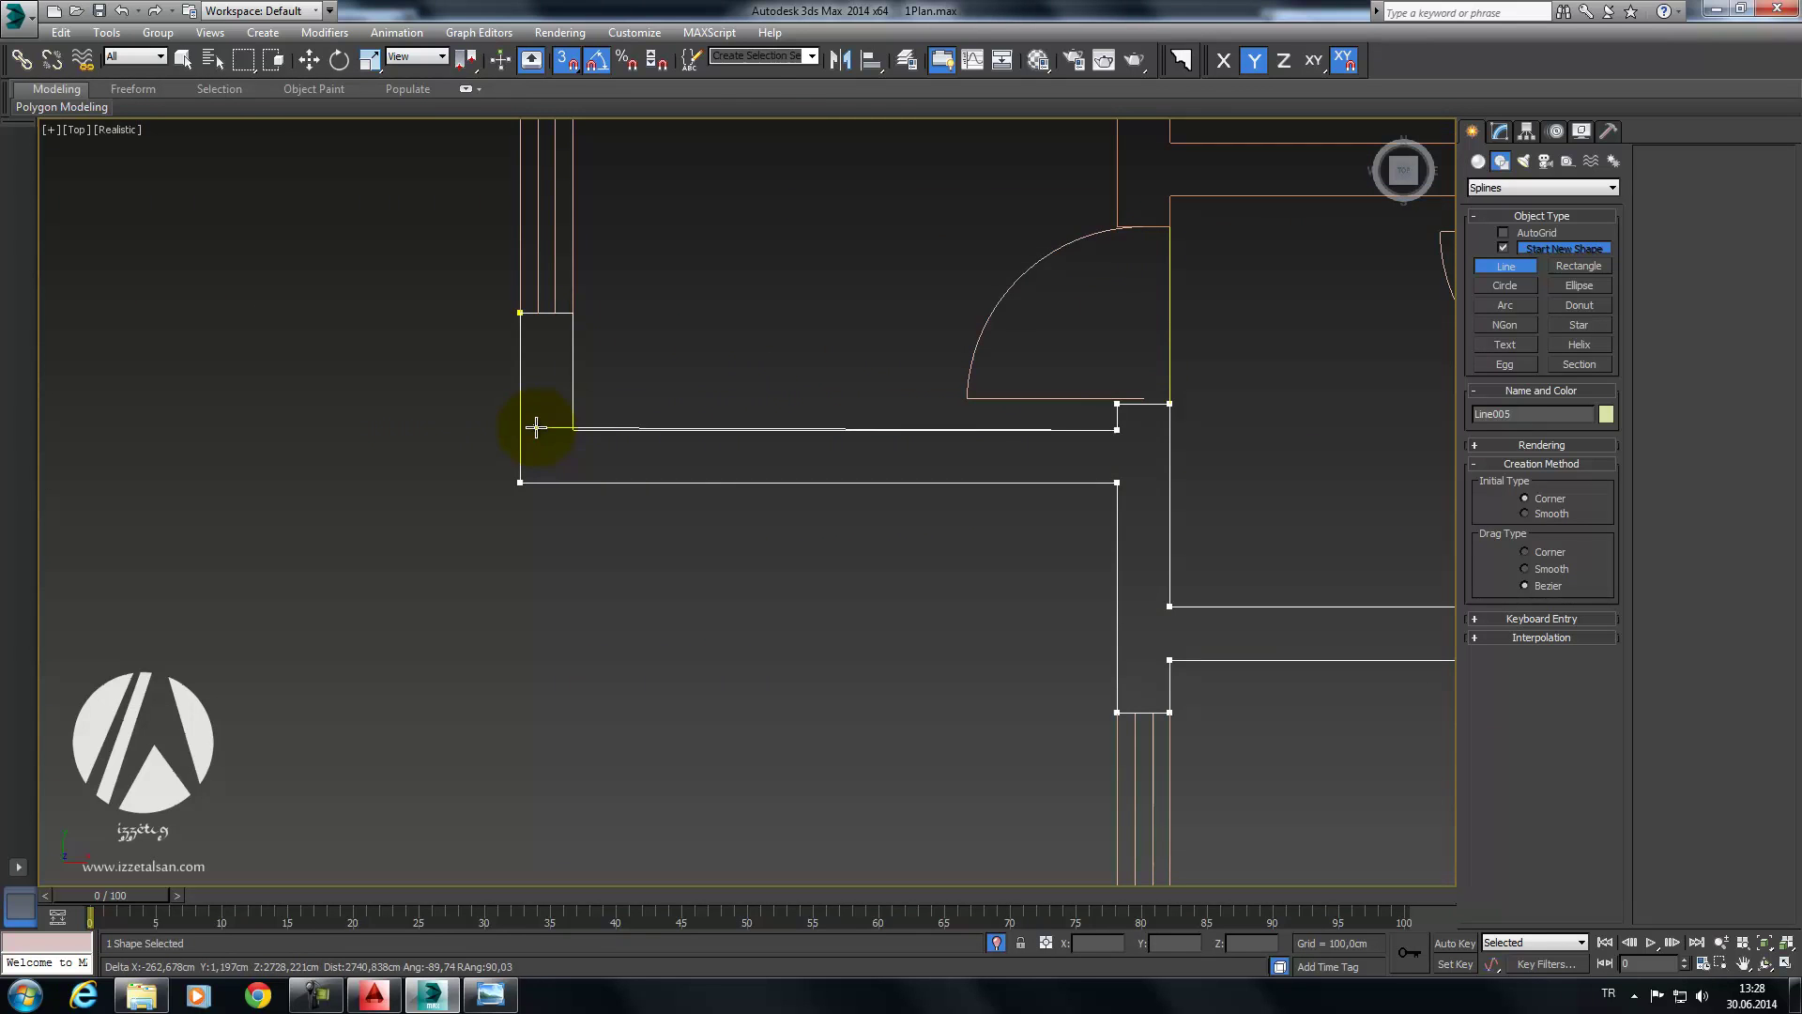
pyautogui.click(522, 312)
pyautogui.click(877, 553)
# Step: Trace the Line006 wall at the junction as a closed three-point outline
pyautogui.scroll(-4, 874, 576)
pyautogui.scroll(4, 921, 364)
pyautogui.moveTo(774, 340); pyautogui.dragTo(964, 402, button='middle')
pyautogui.scroll(3, 958, 385)
pyautogui.click(959, 354)
pyautogui.click(960, 513)
pyautogui.click(343, 408)
pyautogui.click(853, 407)
pyautogui.click(883, 554)
# Step: Outline the narrow wall piece beside the window as rectangle Line007, returning to its first corner
pyautogui.scroll(-3, 962, 374)
pyautogui.scroll(4, 898, 418)
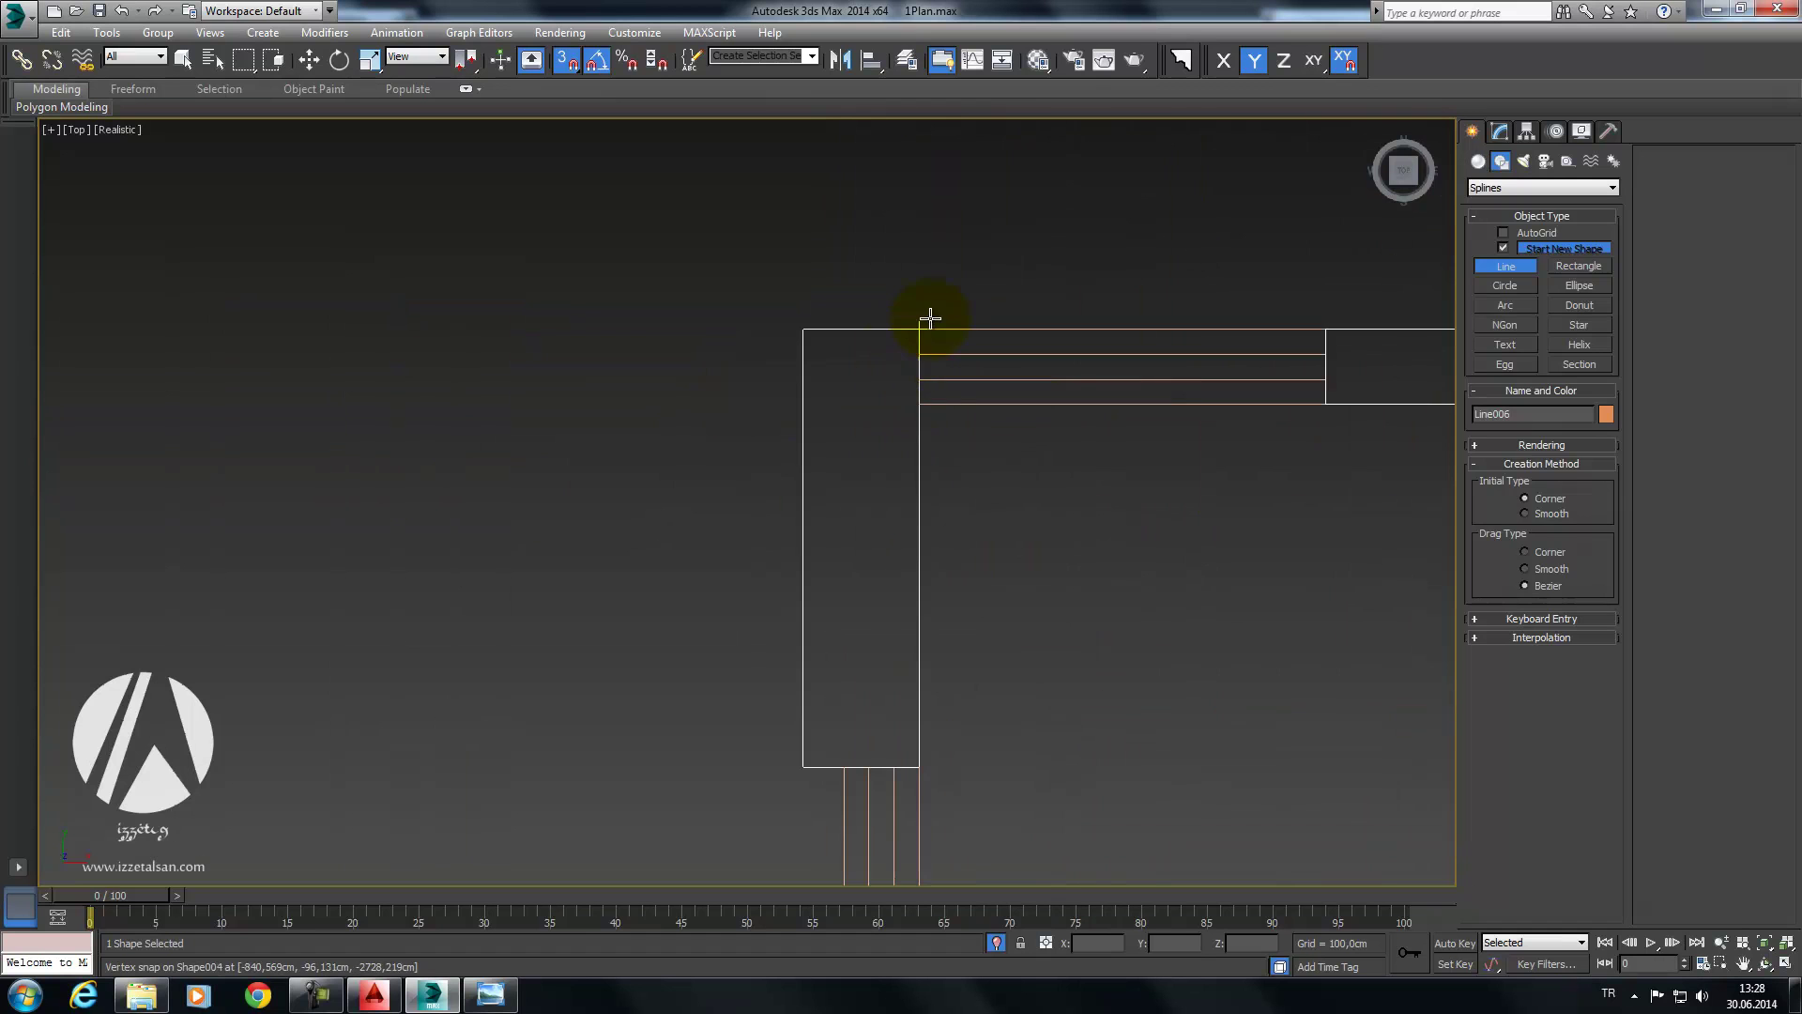
pyautogui.click(919, 329)
pyautogui.click(919, 767)
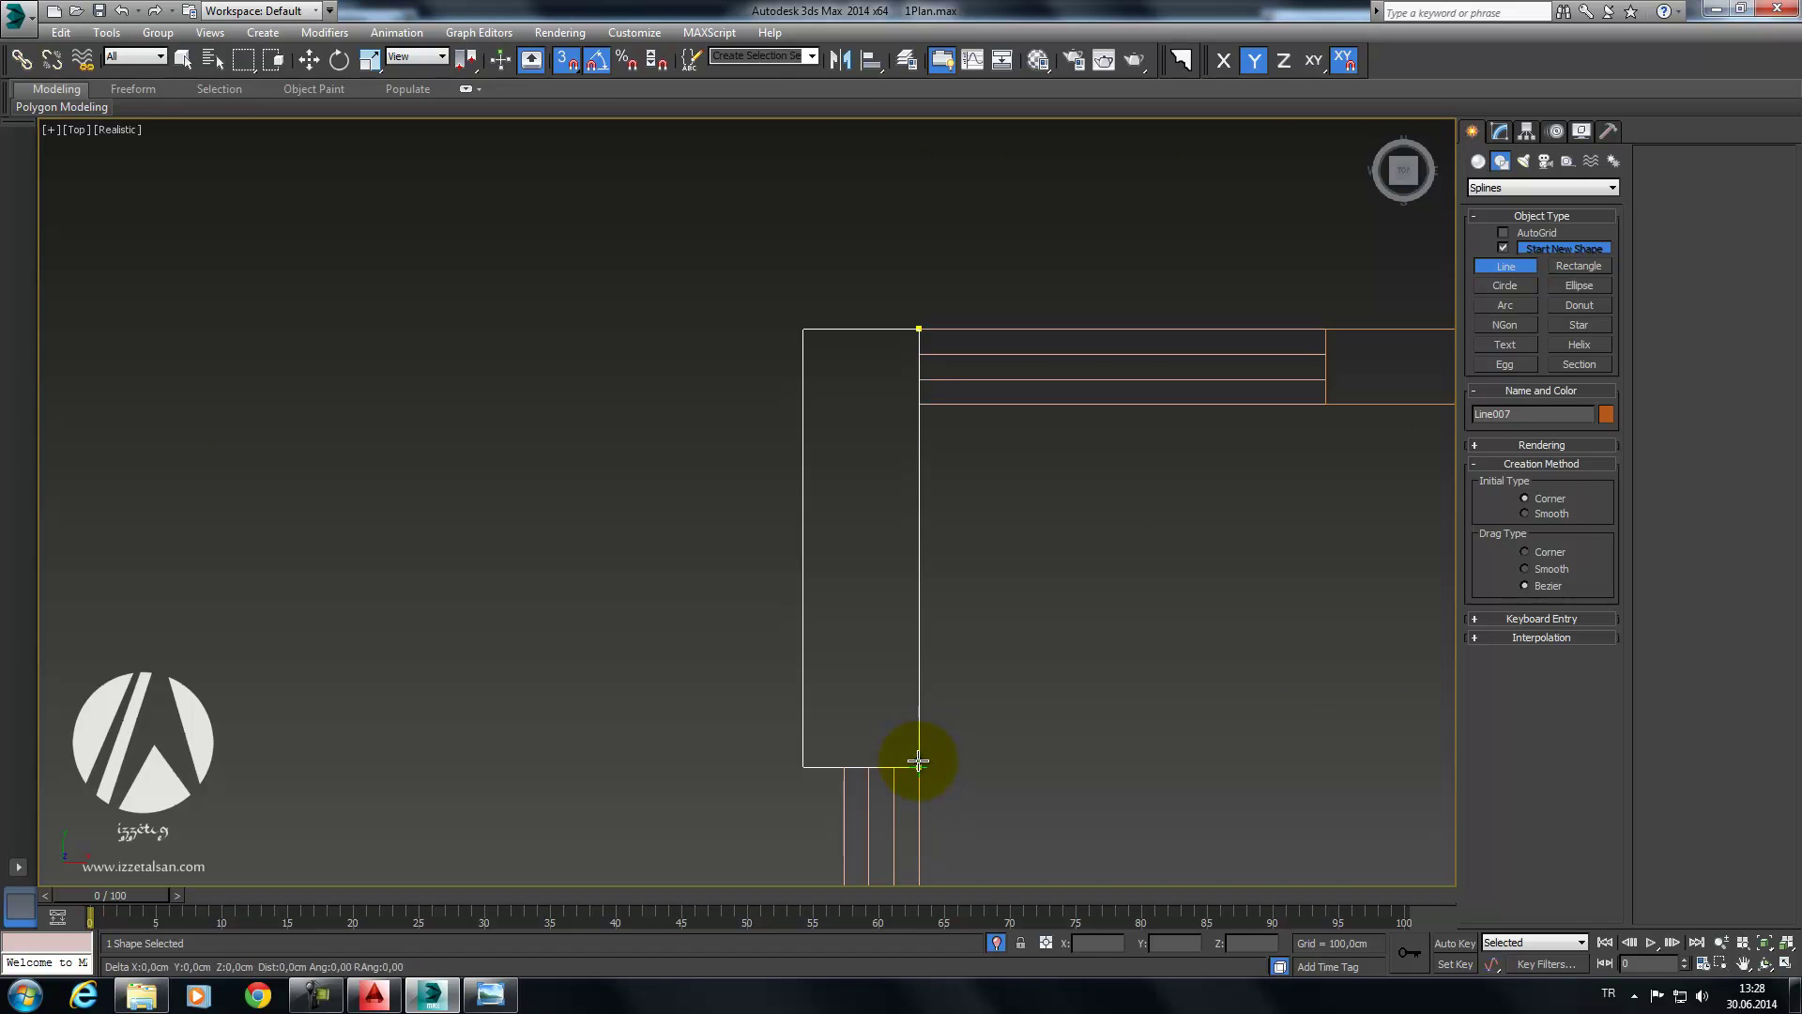
pyautogui.click(803, 767)
pyautogui.click(803, 328)
pyautogui.click(919, 329)
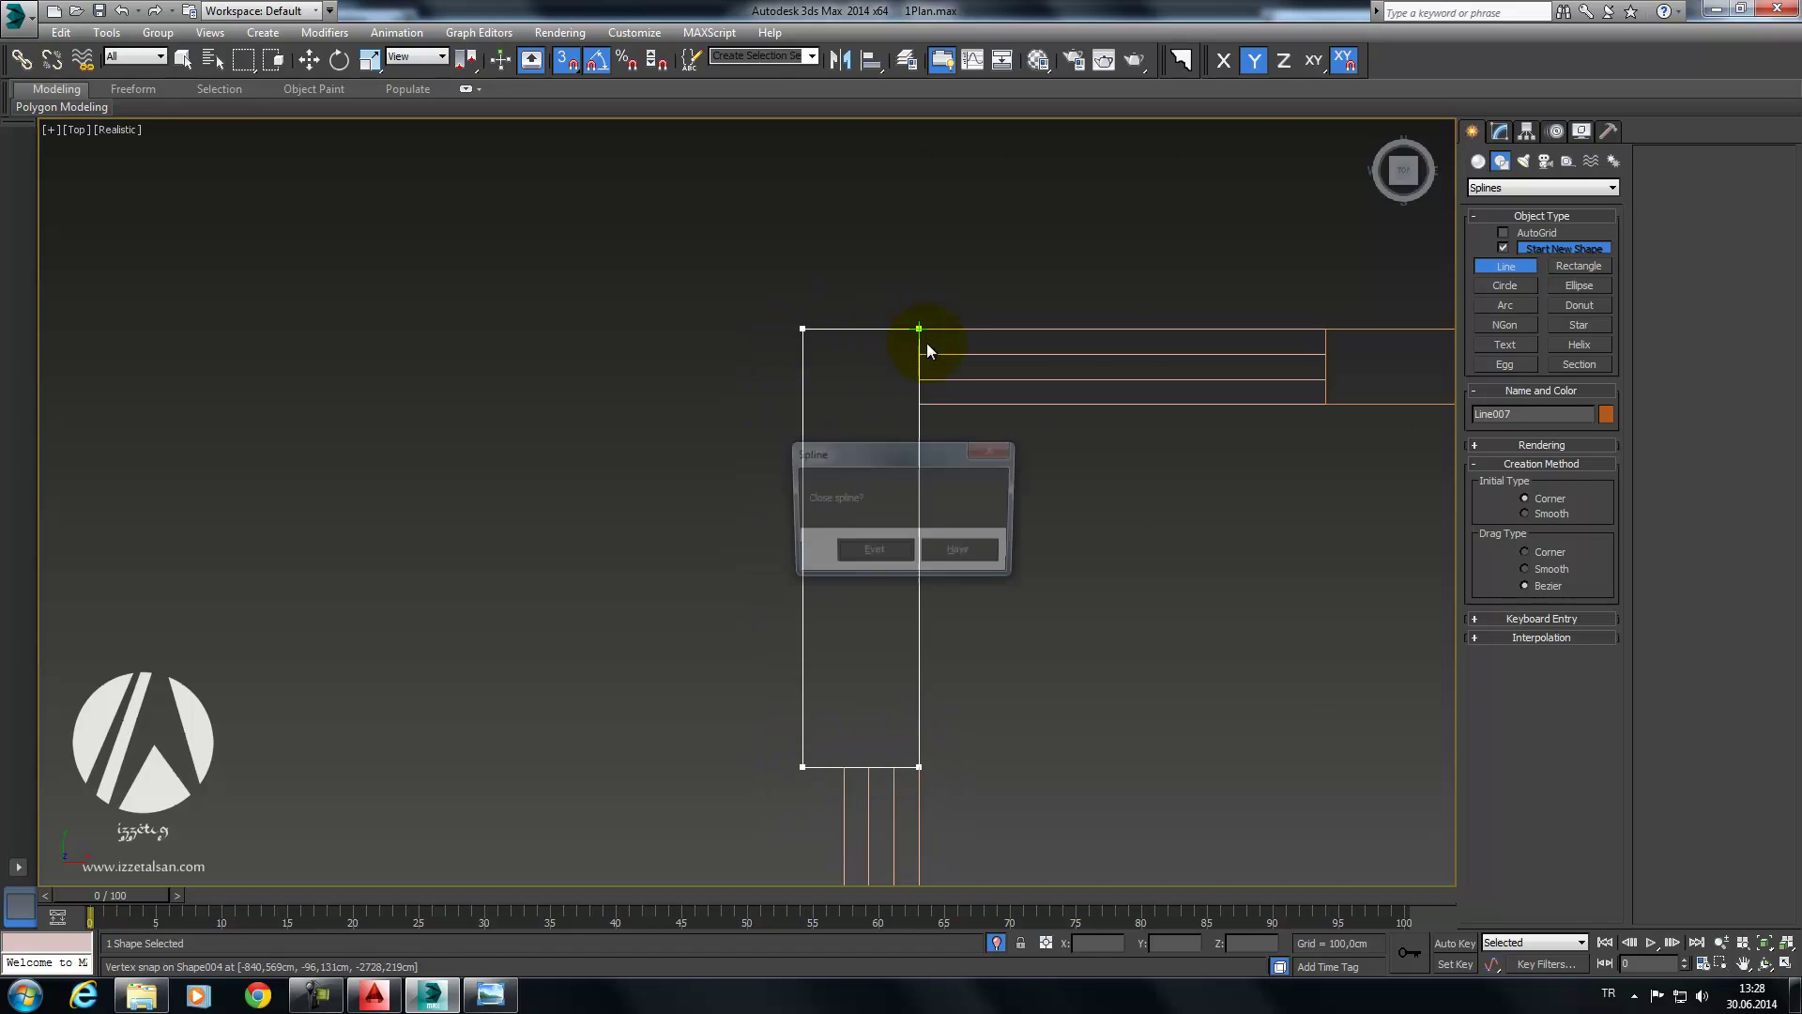
# Step: Close the previous outline, then trace and close the rectangle beside the step
pyautogui.click(892, 553)
pyautogui.scroll(-3, 1029, 503)
pyautogui.scroll(5, 818, 374)
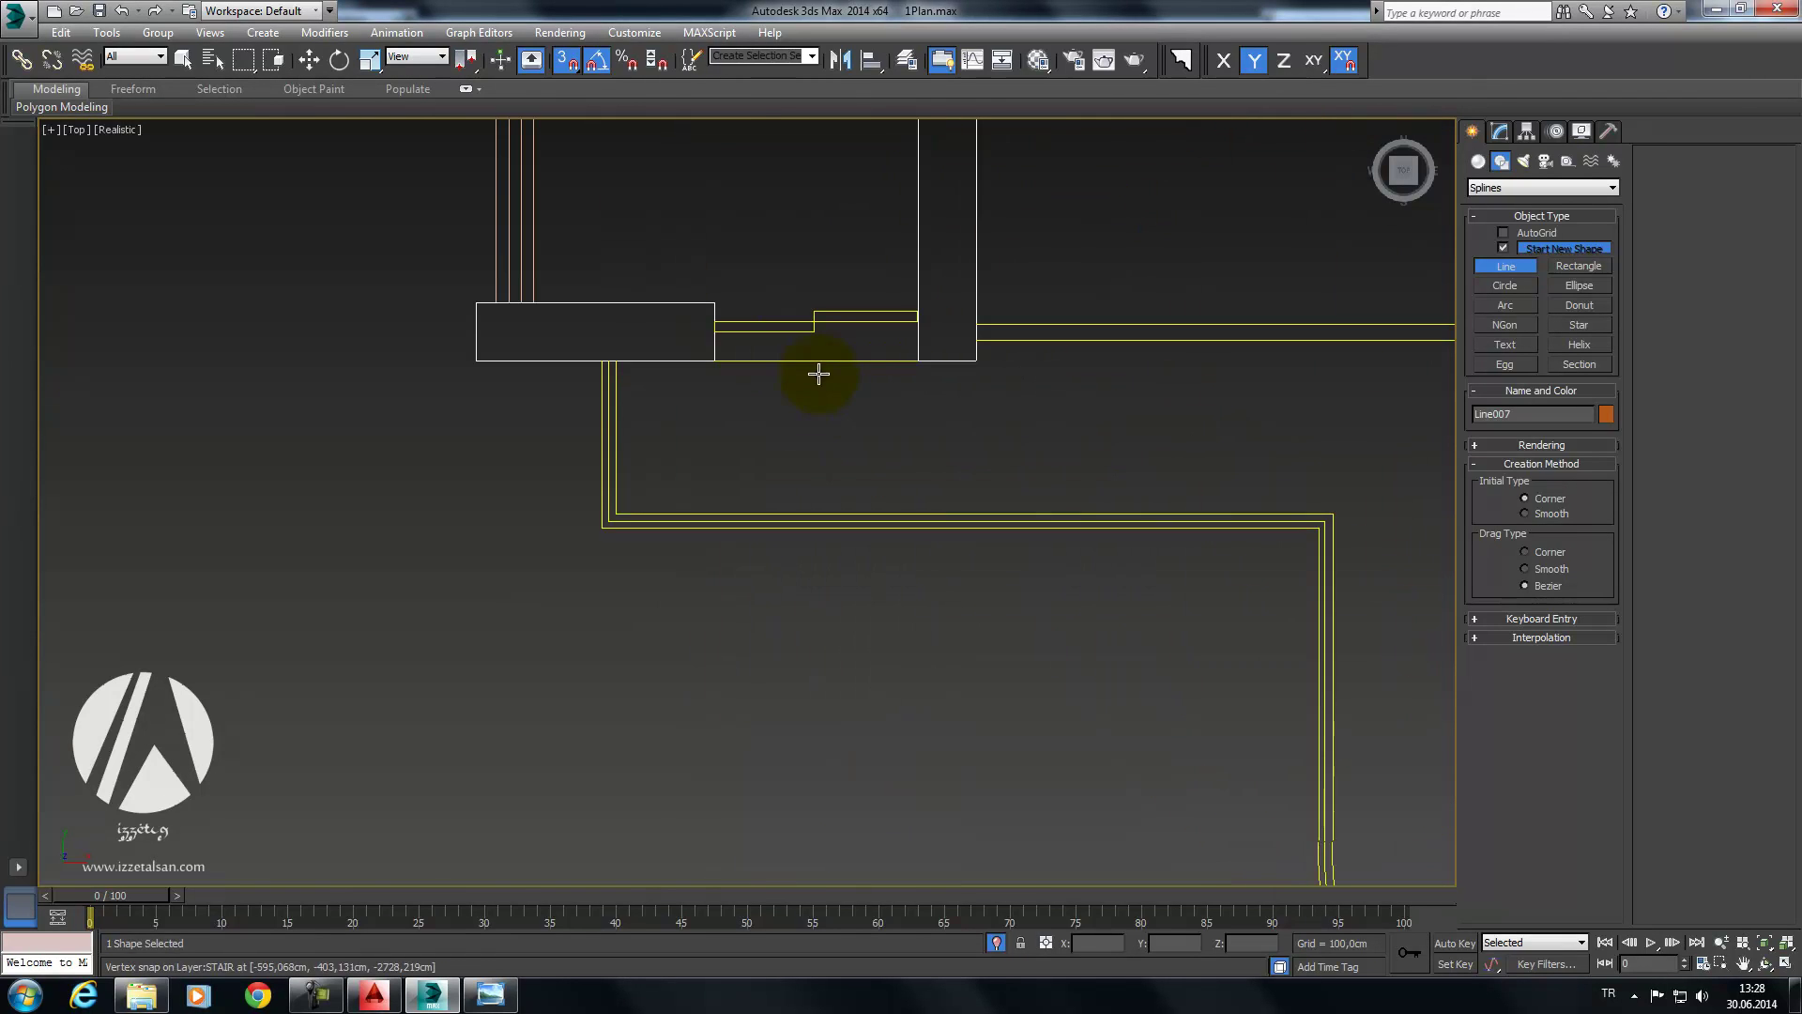
pyautogui.click(714, 303)
pyautogui.click(714, 360)
pyautogui.click(476, 360)
pyautogui.click(476, 303)
pyautogui.click(715, 302)
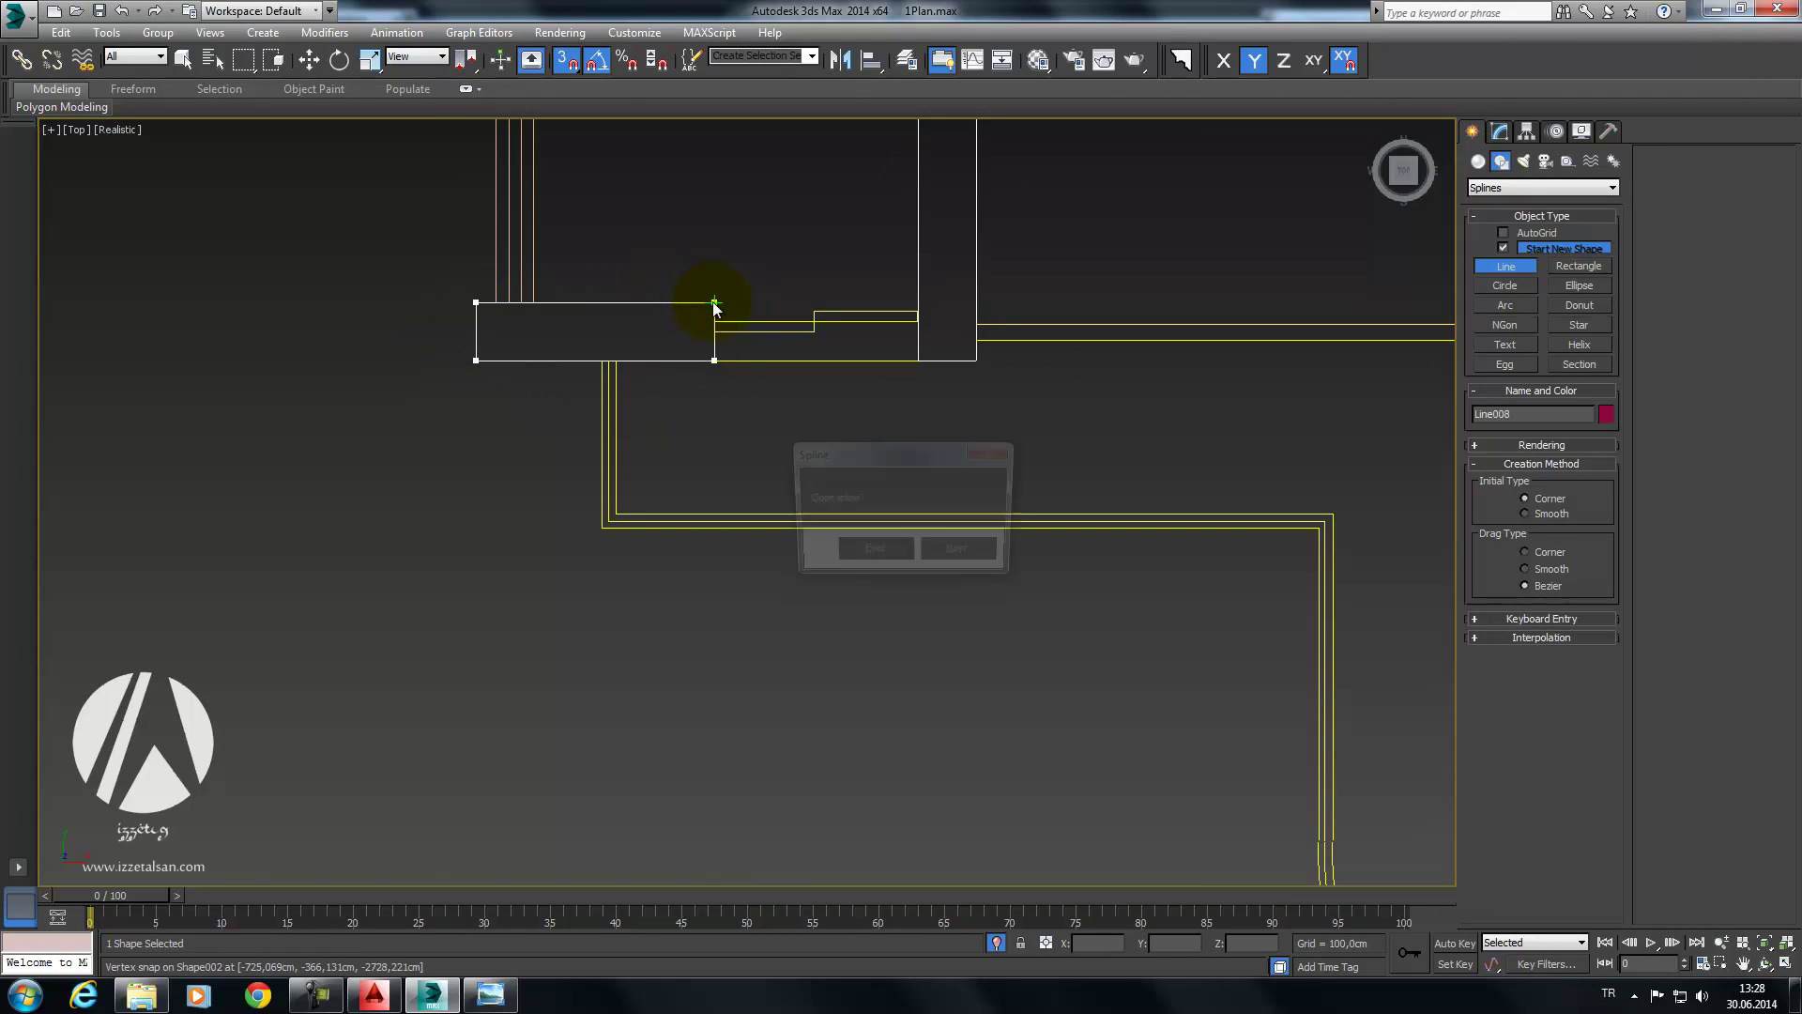
pyautogui.click(850, 553)
# Step: Trace and close outlines of two wall pieces, including the one by the window
pyautogui.moveTo(982, 245); pyautogui.dragTo(756, 318, button='middle')
pyautogui.click(763, 329)
pyautogui.click(822, 620)
pyautogui.click(766, 328)
pyautogui.click(852, 539)
pyautogui.click(1066, 367)
pyautogui.click(1068, 328)
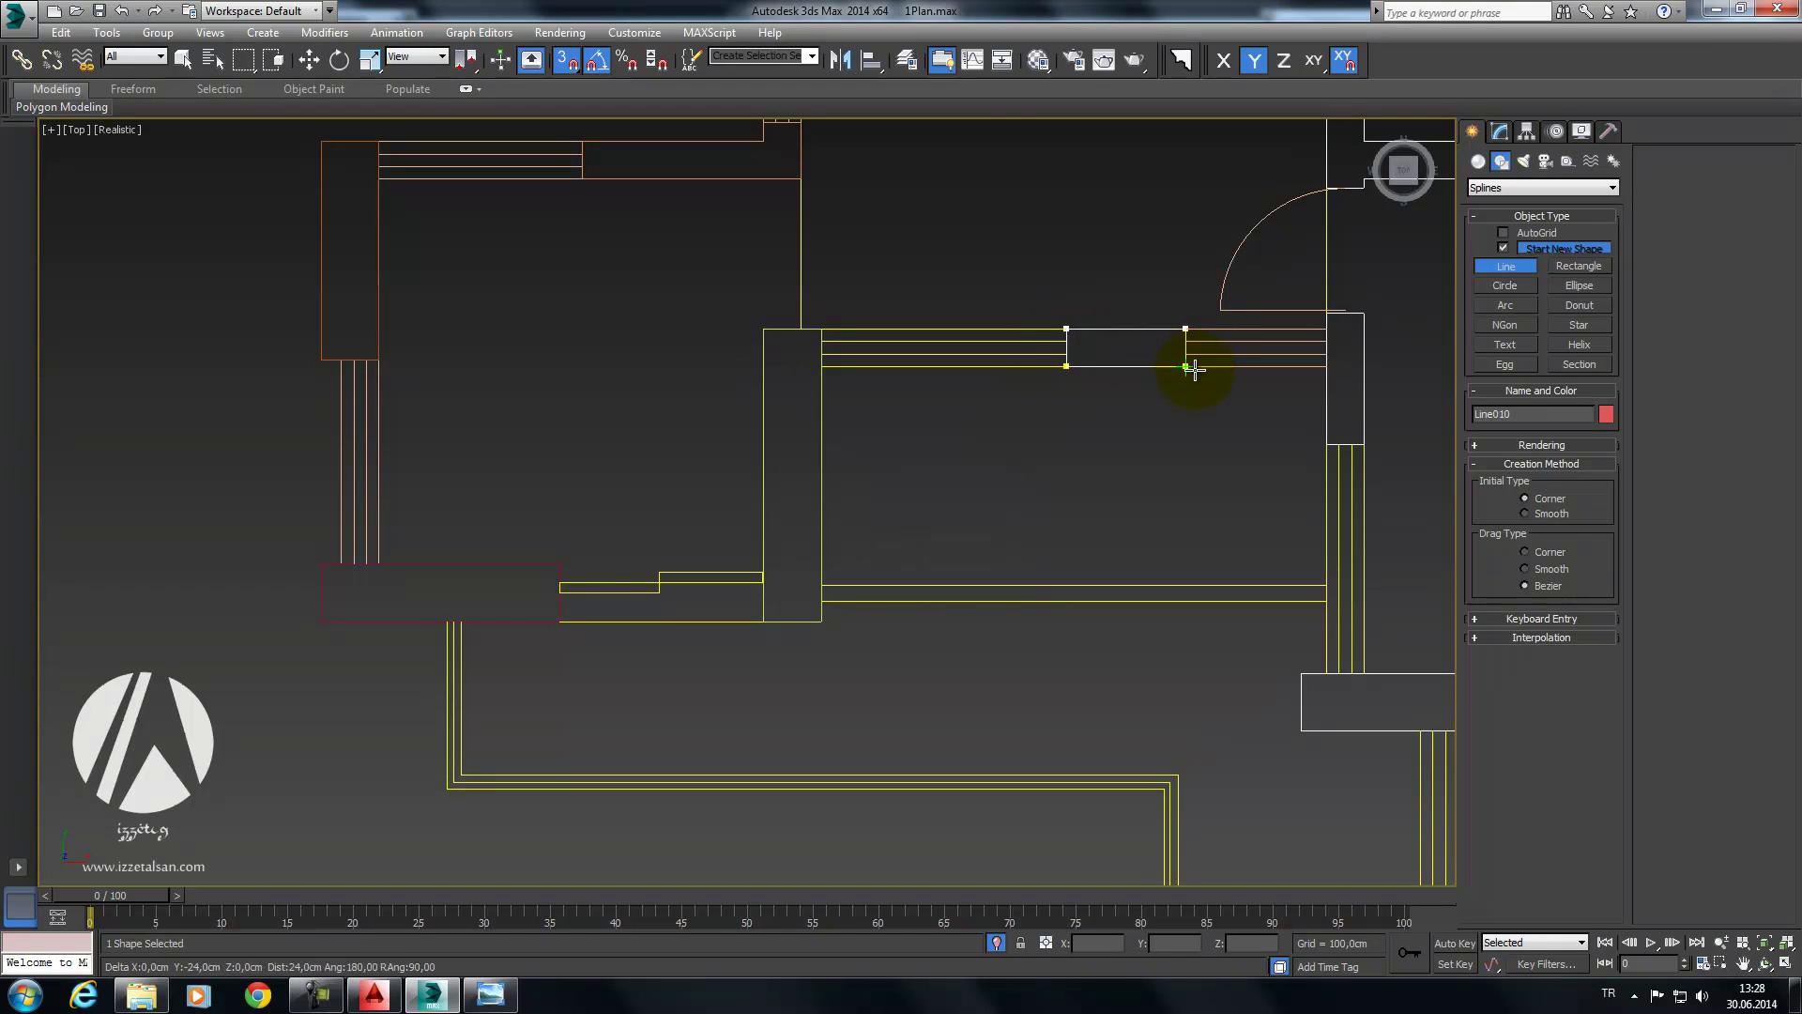
pyautogui.click(1067, 366)
pyautogui.click(873, 551)
# Step: Outline the next pillar and close its spline
pyautogui.moveTo(1138, 401)
pyautogui.mouseDown(button='middle')
pyautogui.moveTo(675, 241)
pyautogui.moveTo(633, 246)
pyautogui.mouseUp(button='middle')
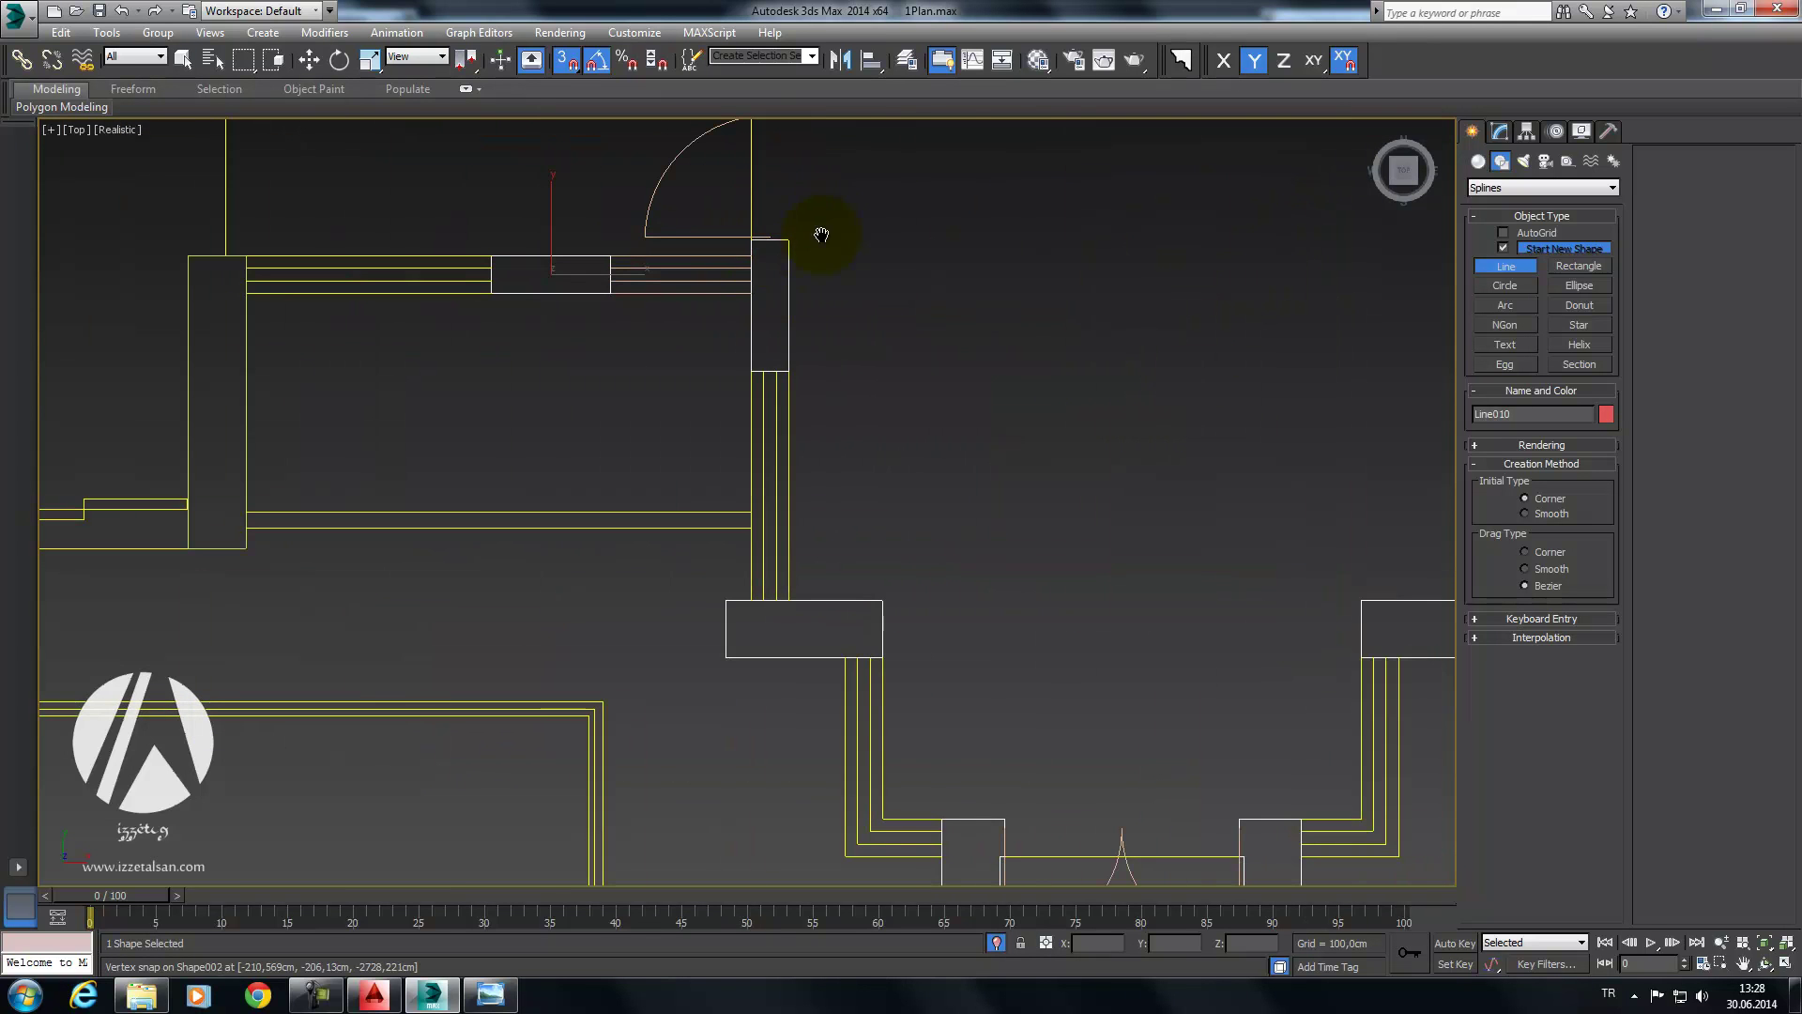
pyautogui.scroll(5, 821, 234)
pyautogui.click(703, 302)
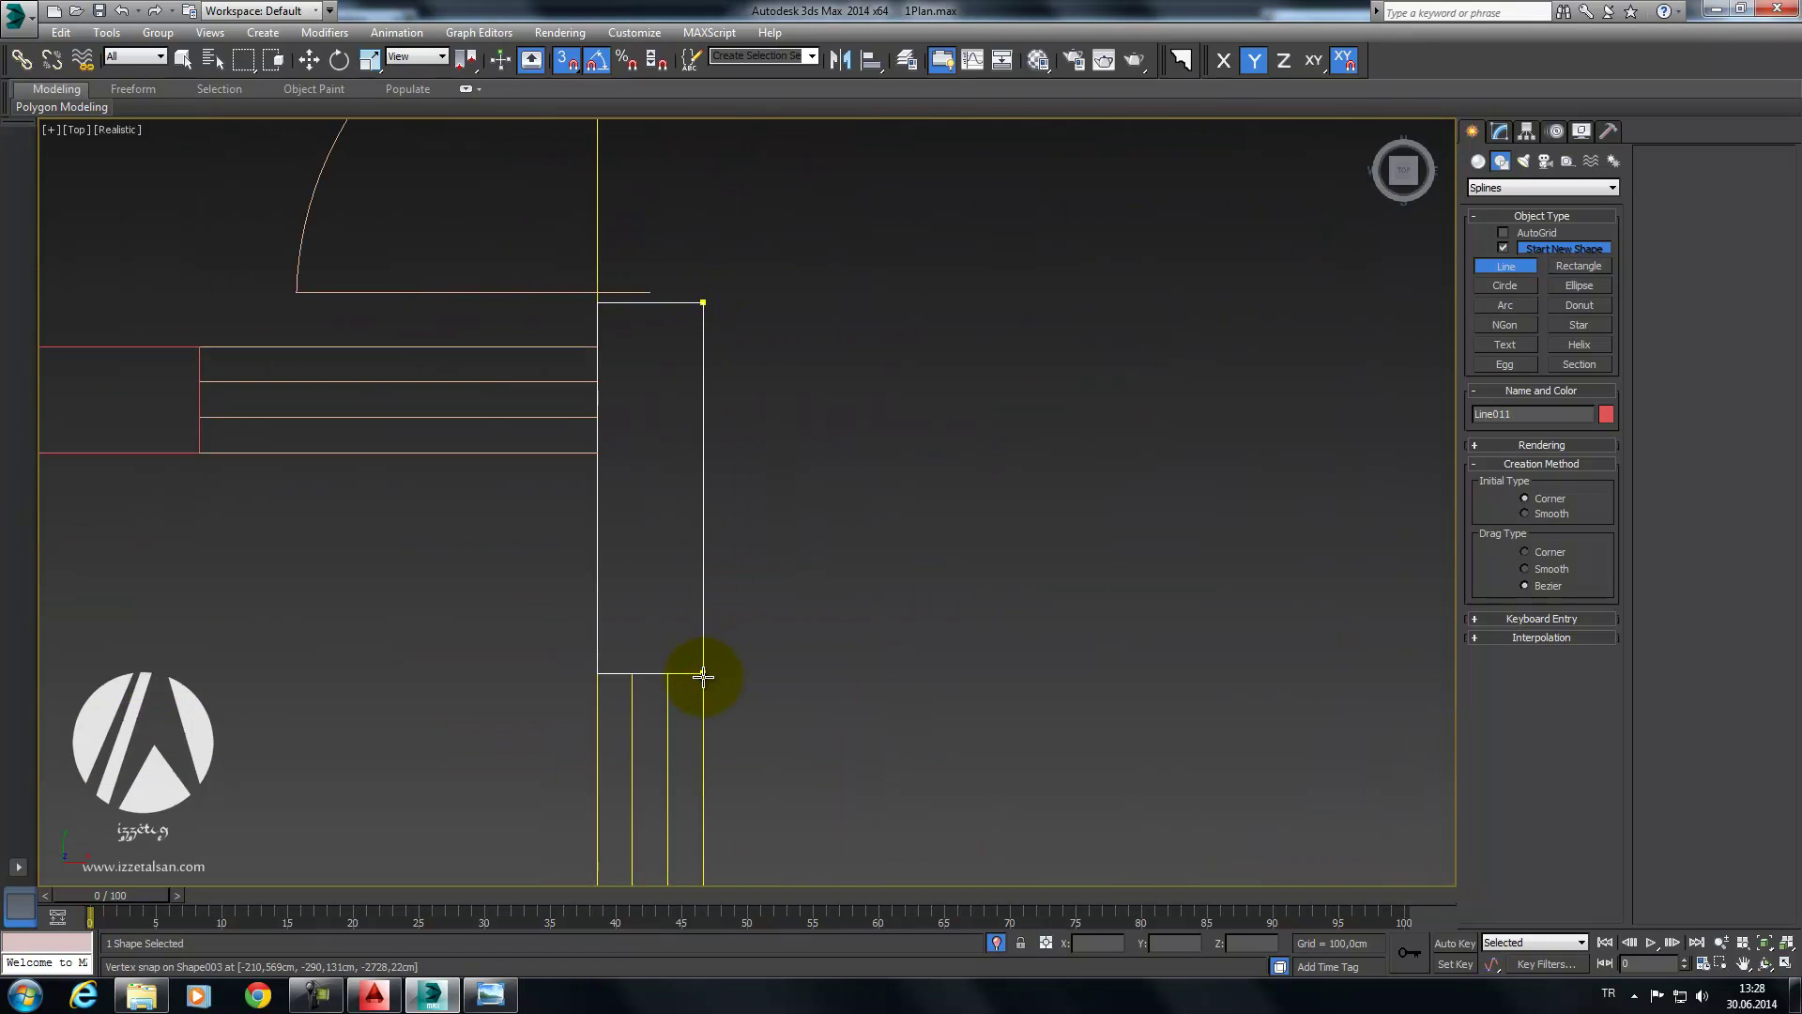
pyautogui.click(597, 673)
pyautogui.click(597, 302)
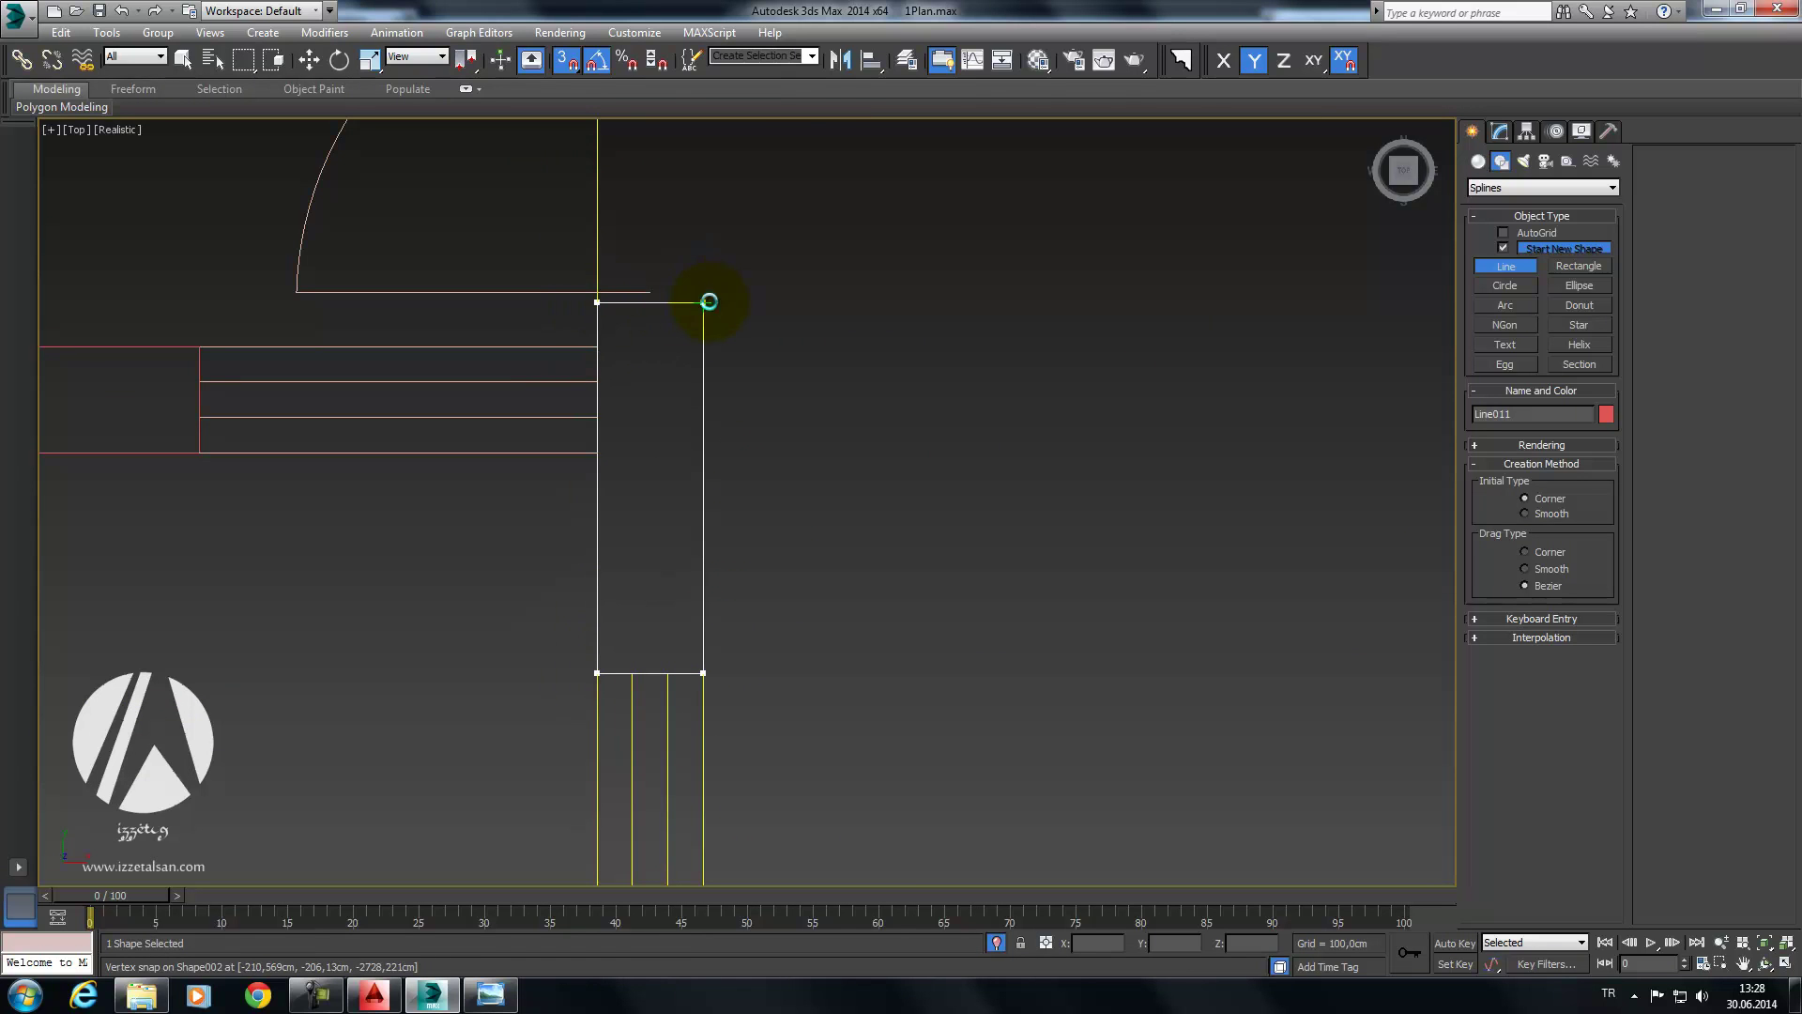
pyautogui.click(705, 302)
pyautogui.click(857, 551)
# Step: Trace and close the following pillar's rectangular outline
pyautogui.scroll(-3, 800, 287)
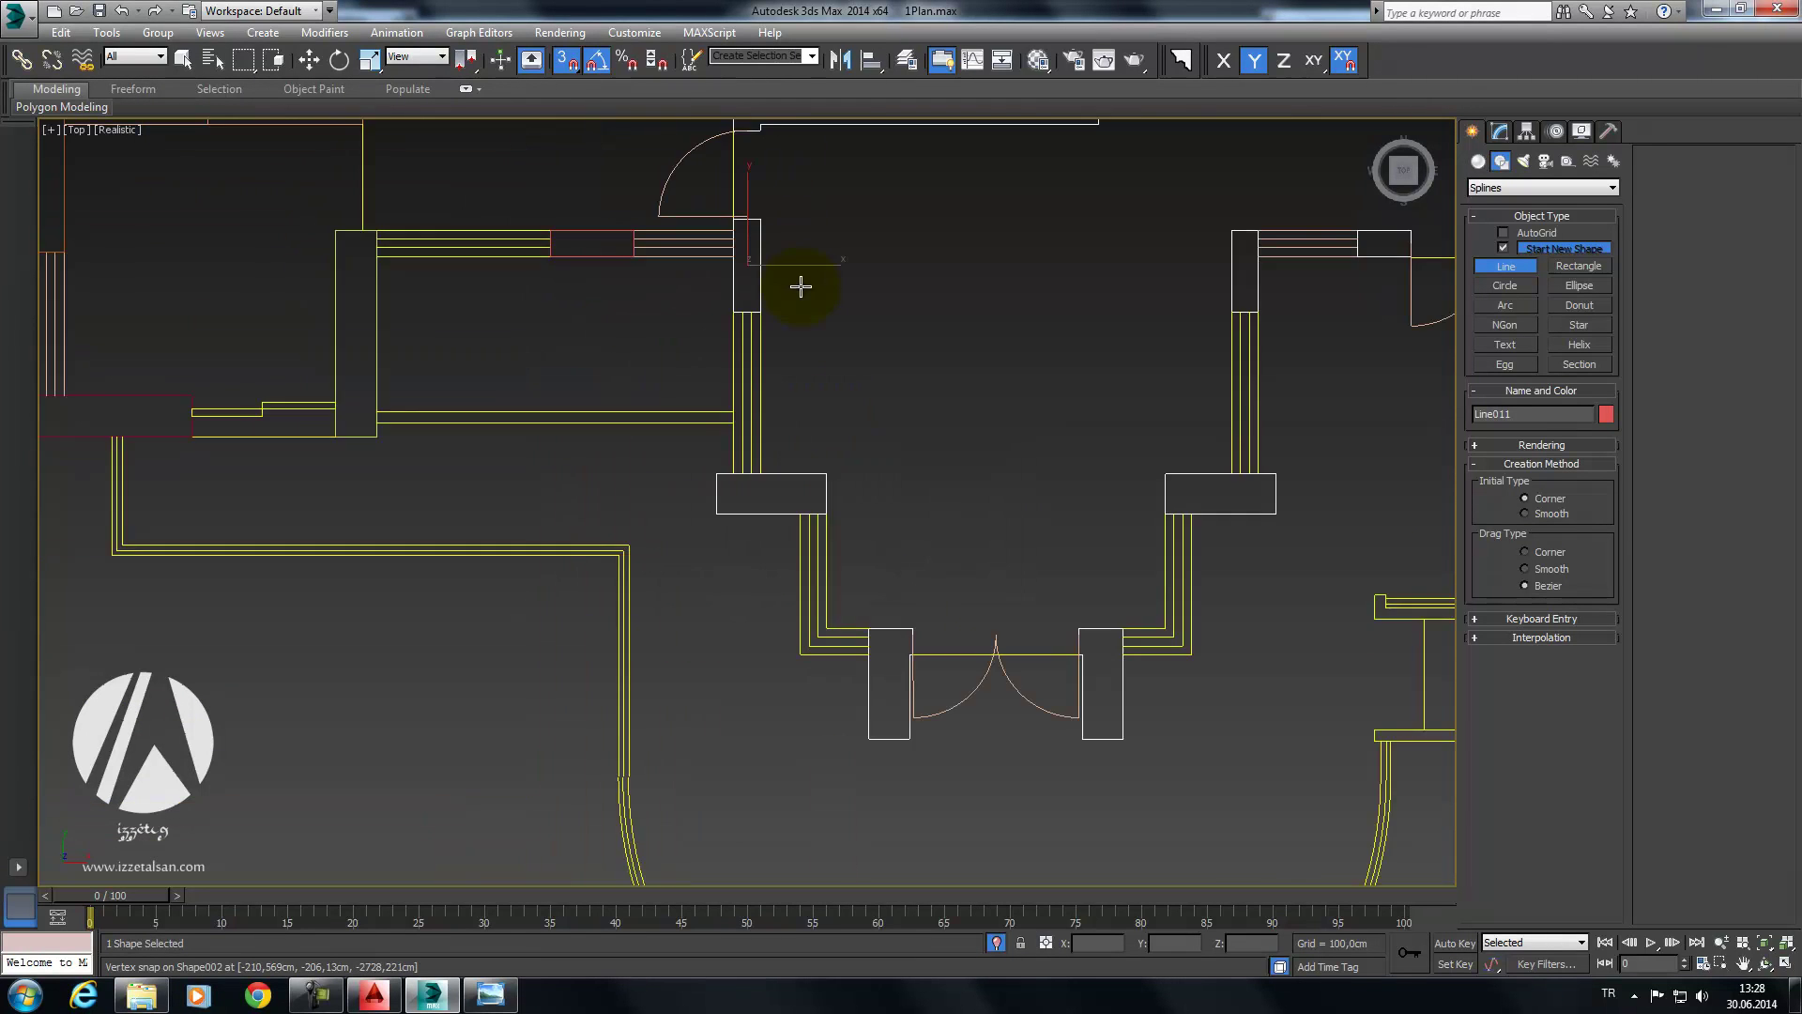
pyautogui.moveTo(801, 286); pyautogui.dragTo(694, 219, button='middle')
pyautogui.scroll(5, 776, 431)
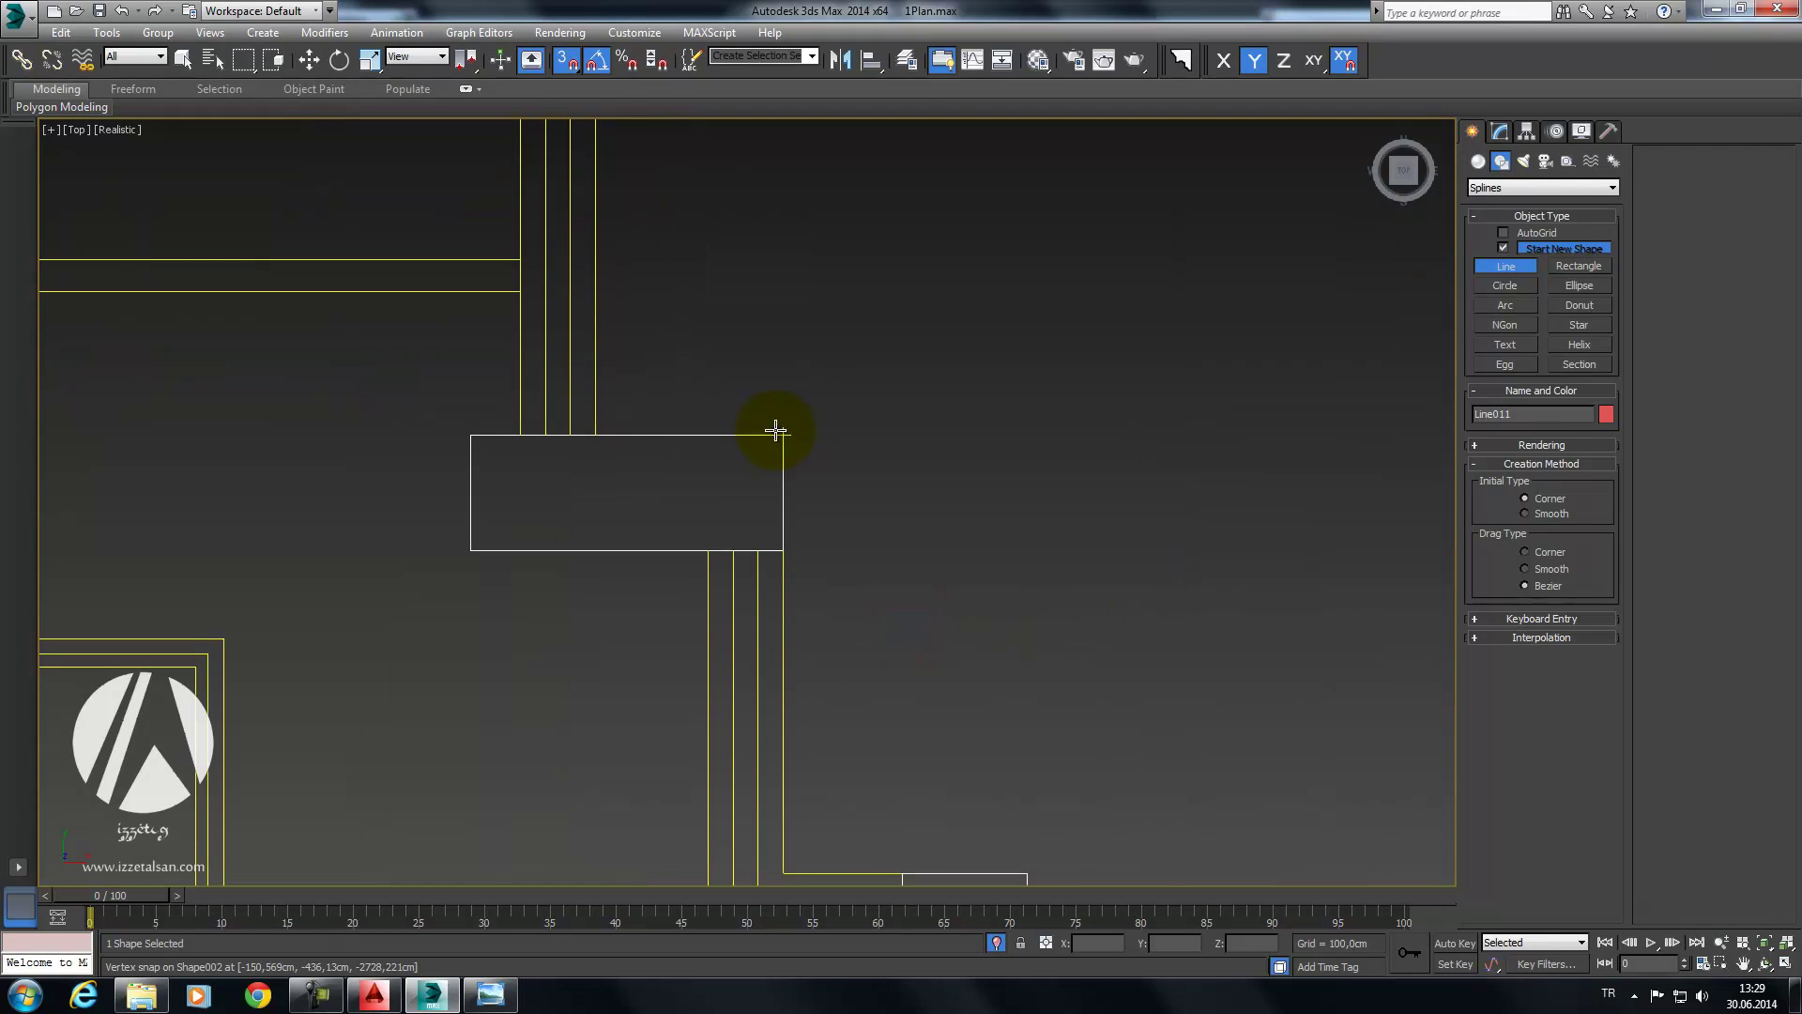
pyautogui.click(781, 437)
pyautogui.click(781, 551)
pyautogui.click(471, 551)
pyautogui.click(470, 435)
pyautogui.click(787, 436)
pyautogui.click(857, 552)
# Step: Outline and close the pillar near the doors
pyautogui.moveTo(873, 563); pyautogui.dragTo(736, 169, button='middle')
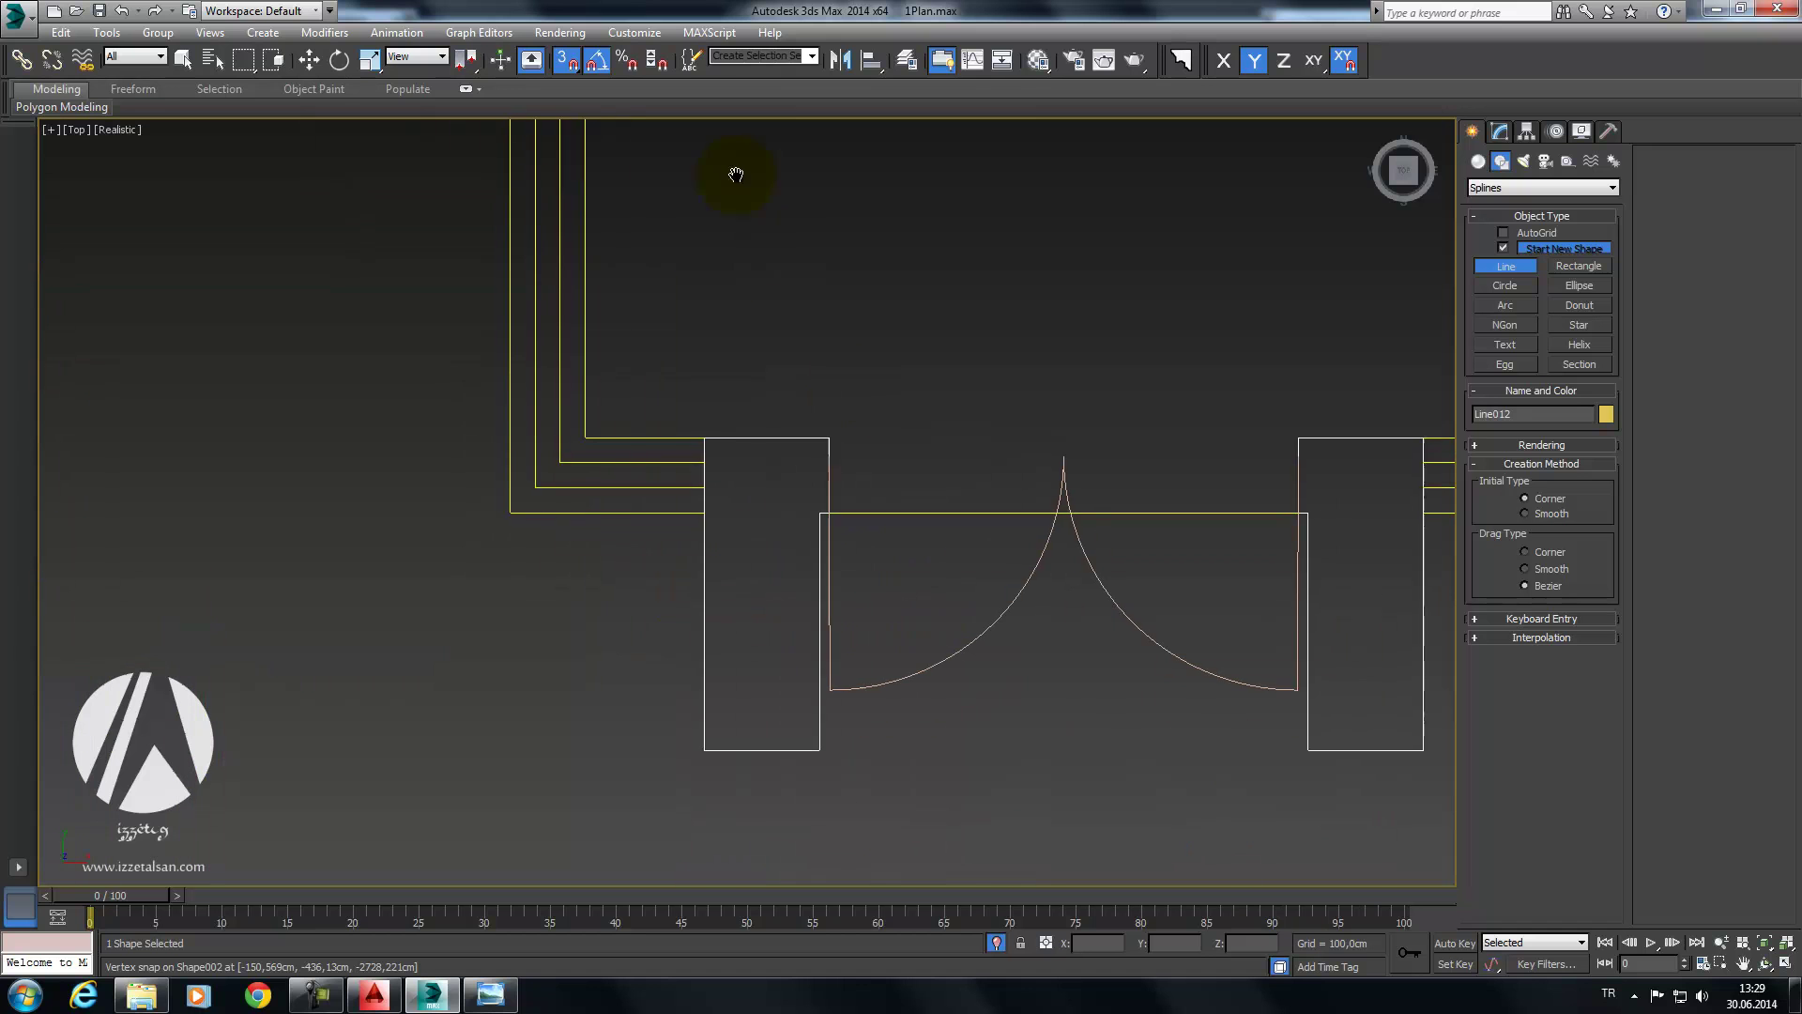
pyautogui.click(699, 448)
pyautogui.click(703, 748)
pyautogui.click(809, 746)
pyautogui.scroll(5, 826, 535)
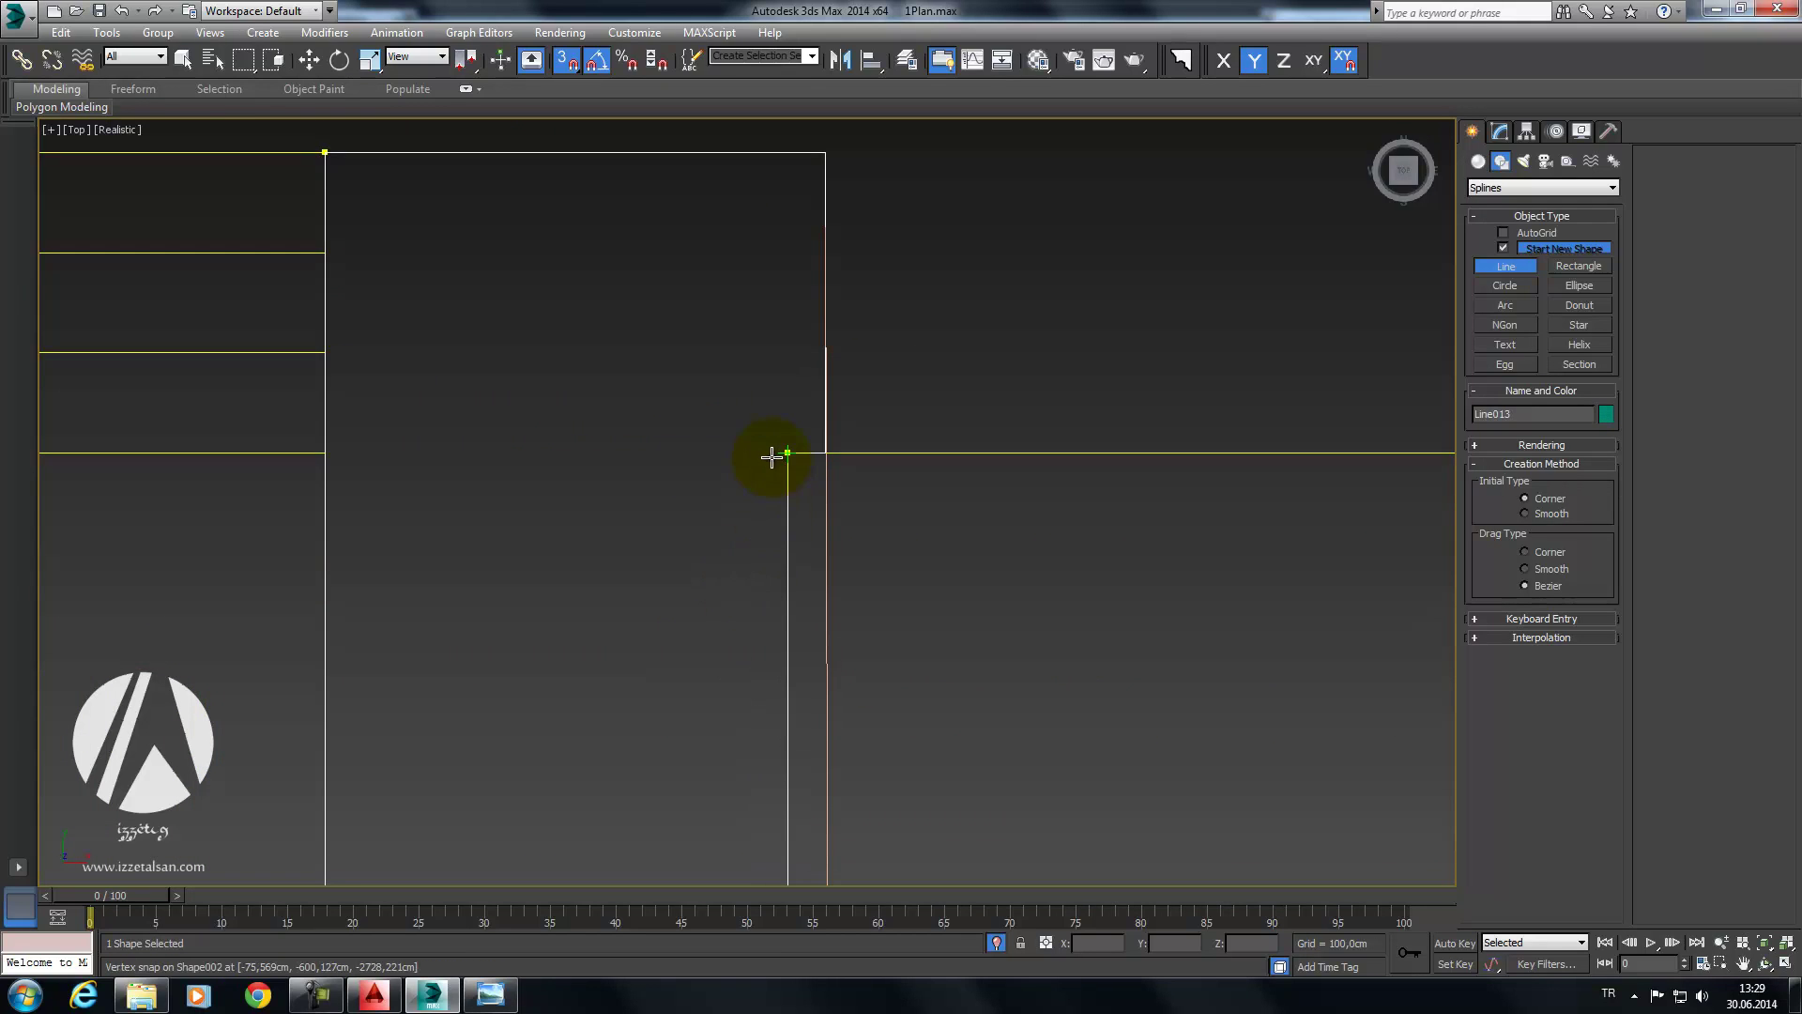
pyautogui.click(826, 454)
pyautogui.click(825, 152)
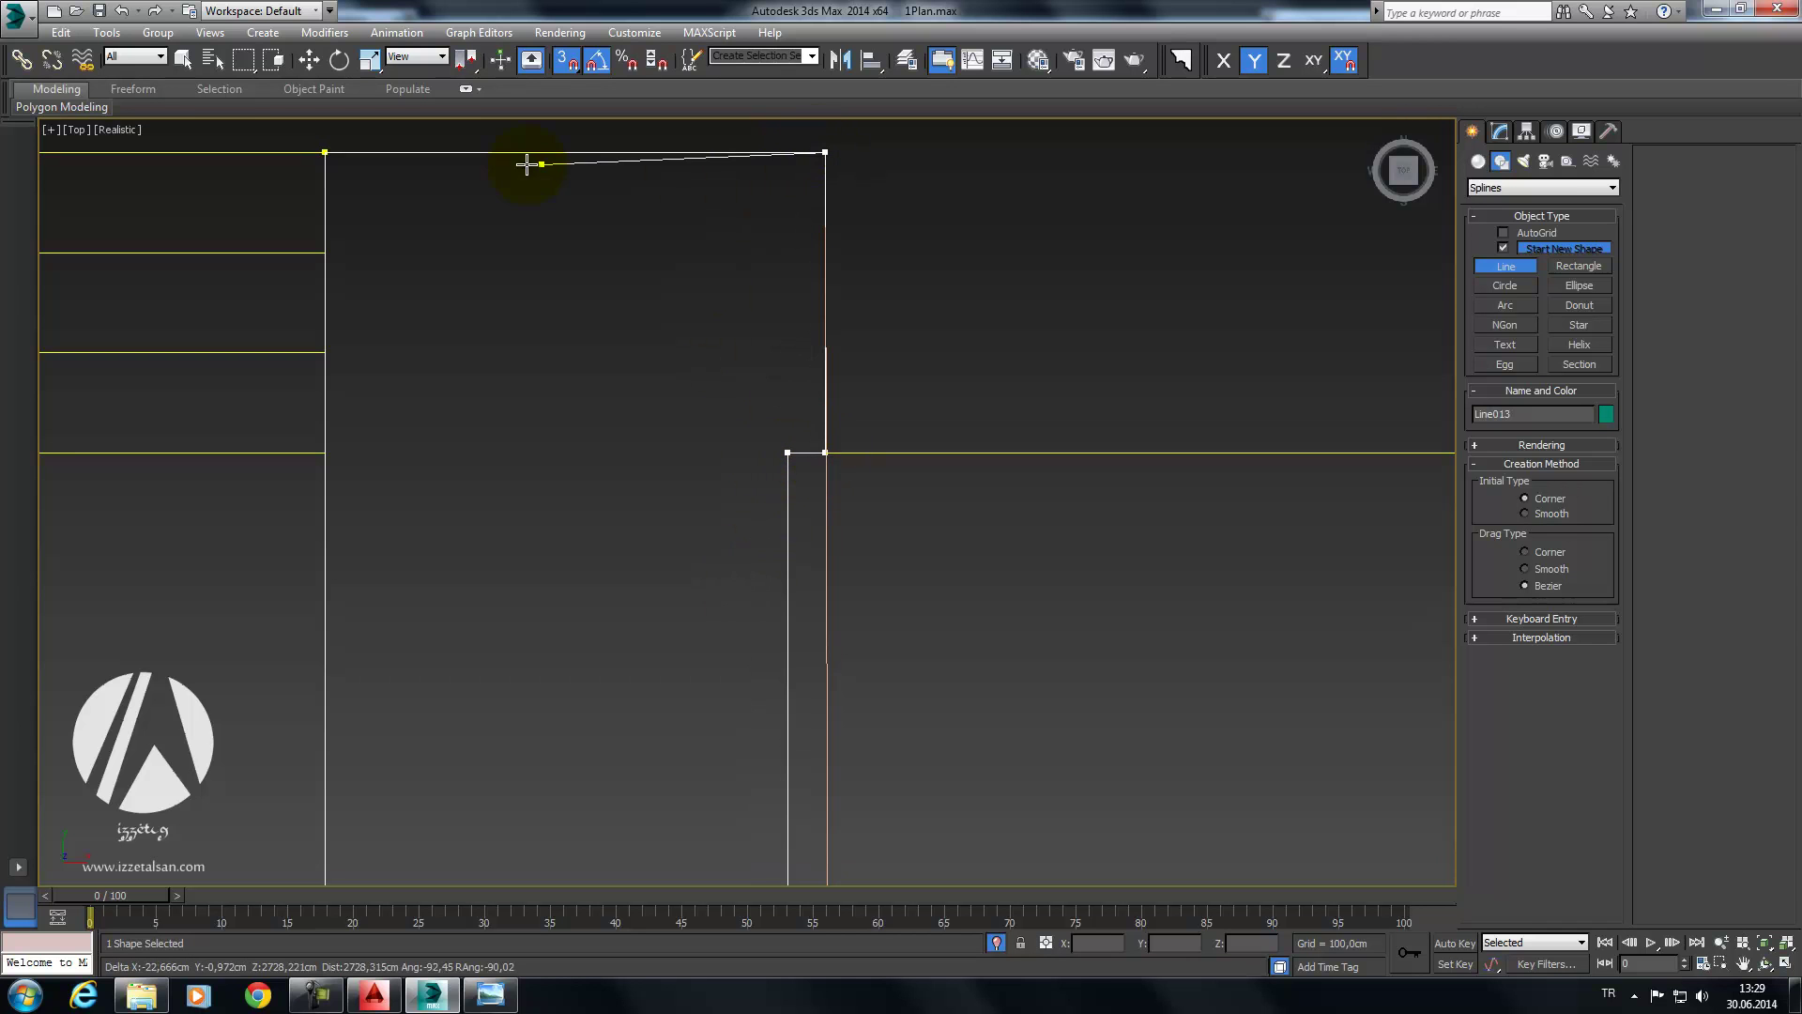
pyautogui.click(320, 149)
pyautogui.click(871, 552)
# Step: Trace and close the pillar outline beside the door arc
pyautogui.scroll(-5, 901, 507)
pyautogui.moveTo(865, 503); pyautogui.dragTo(483, 463, button='middle')
pyautogui.scroll(3, 610, 469)
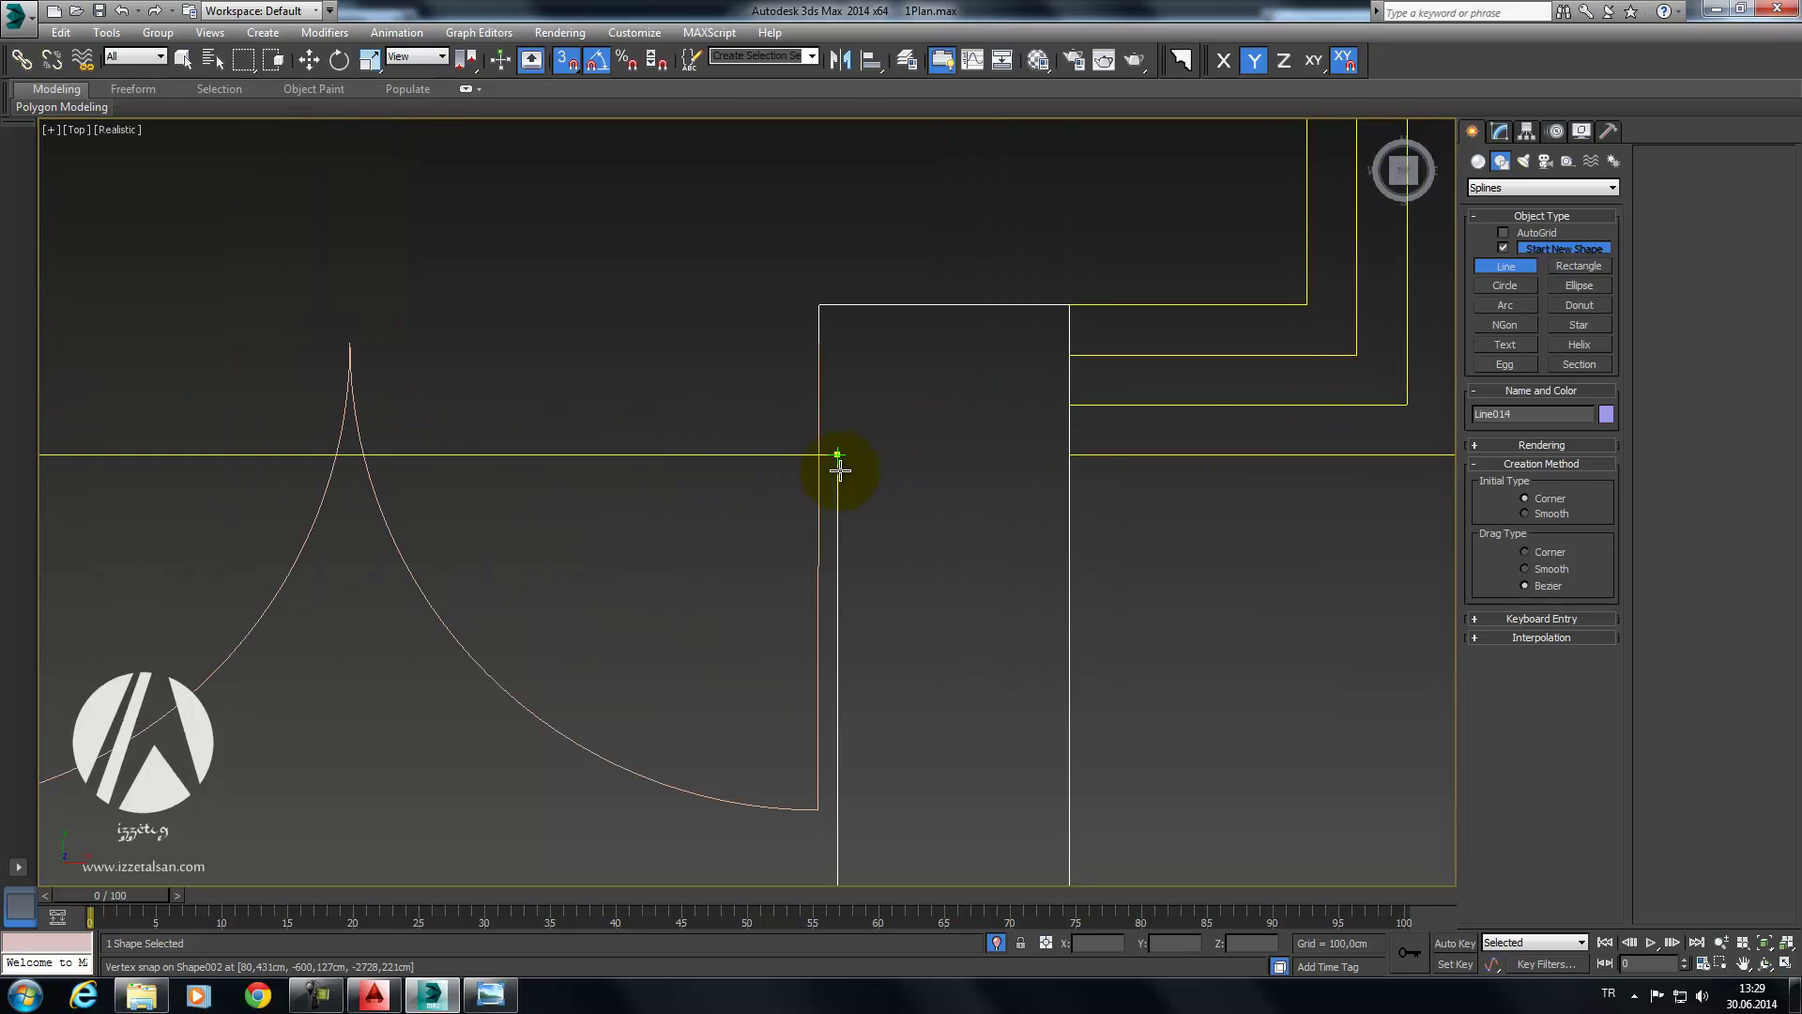
pyautogui.click(813, 466)
pyautogui.click(822, 303)
pyautogui.click(1069, 455)
pyautogui.moveTo(1097, 610); pyautogui.dragTo(865, 279, button='middle')
pyautogui.click(835, 590)
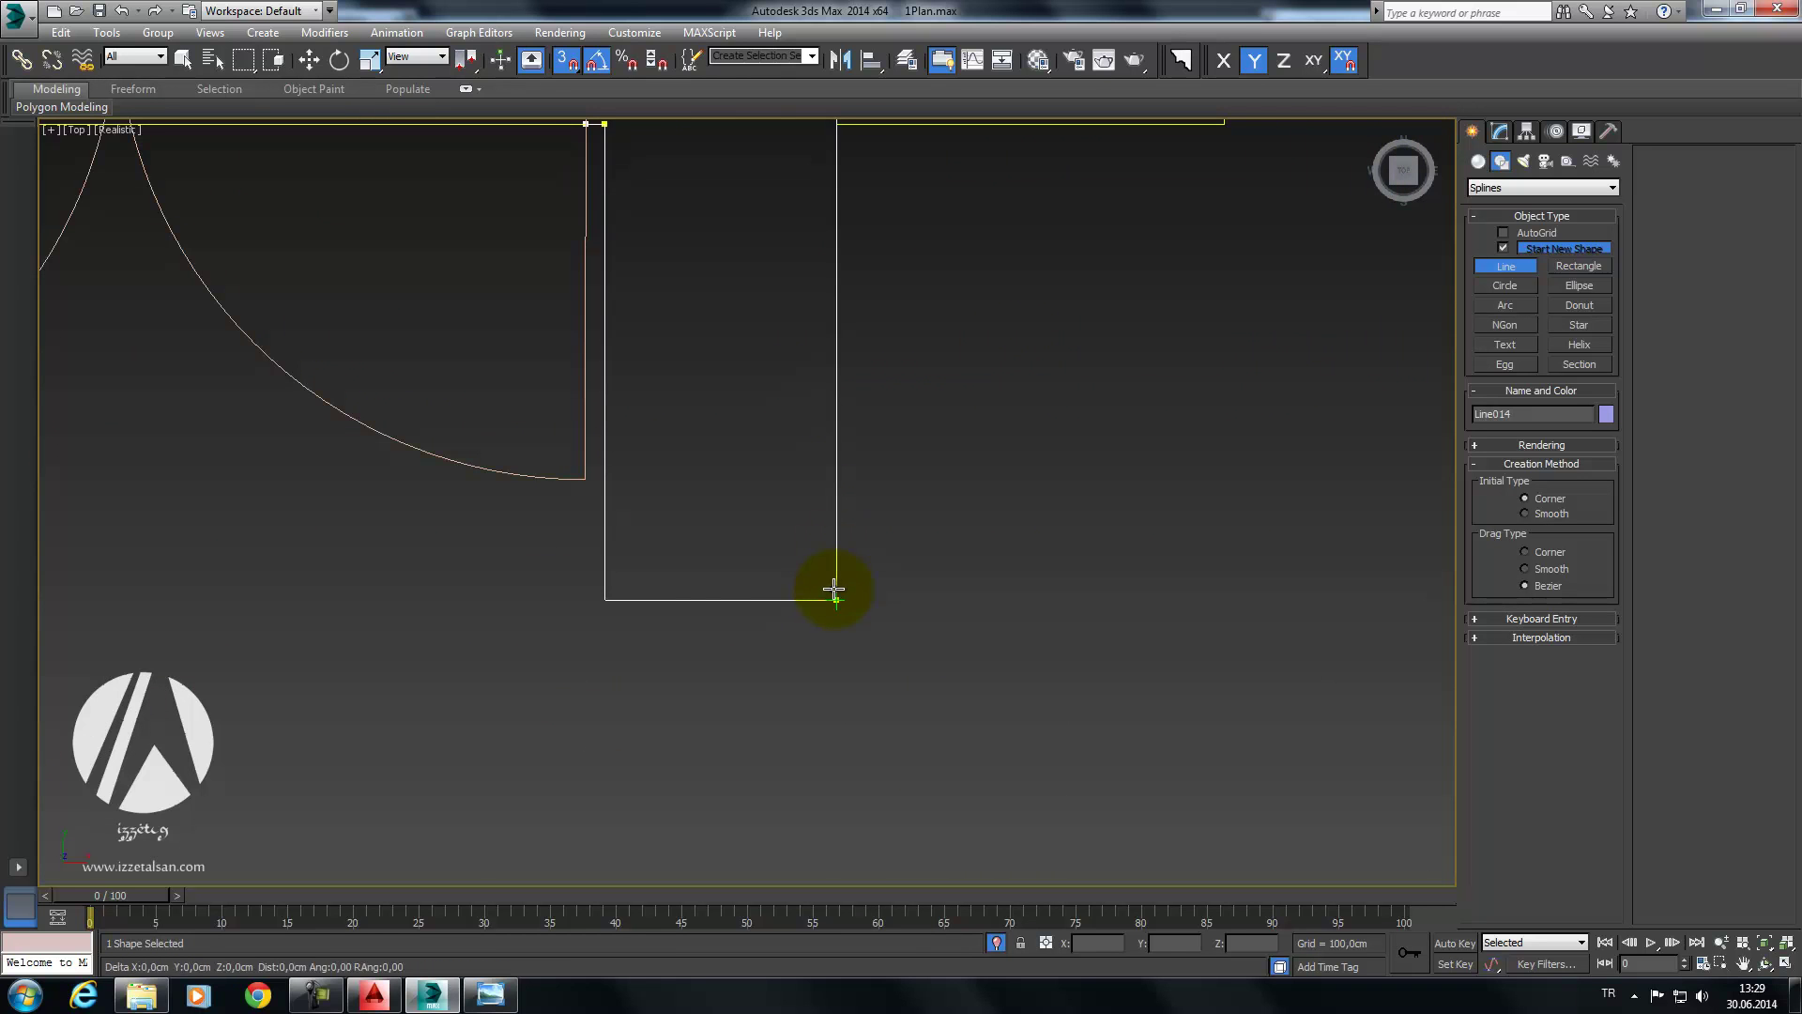
pyautogui.moveTo(592, 485); pyautogui.dragTo(595, 770, button='middle')
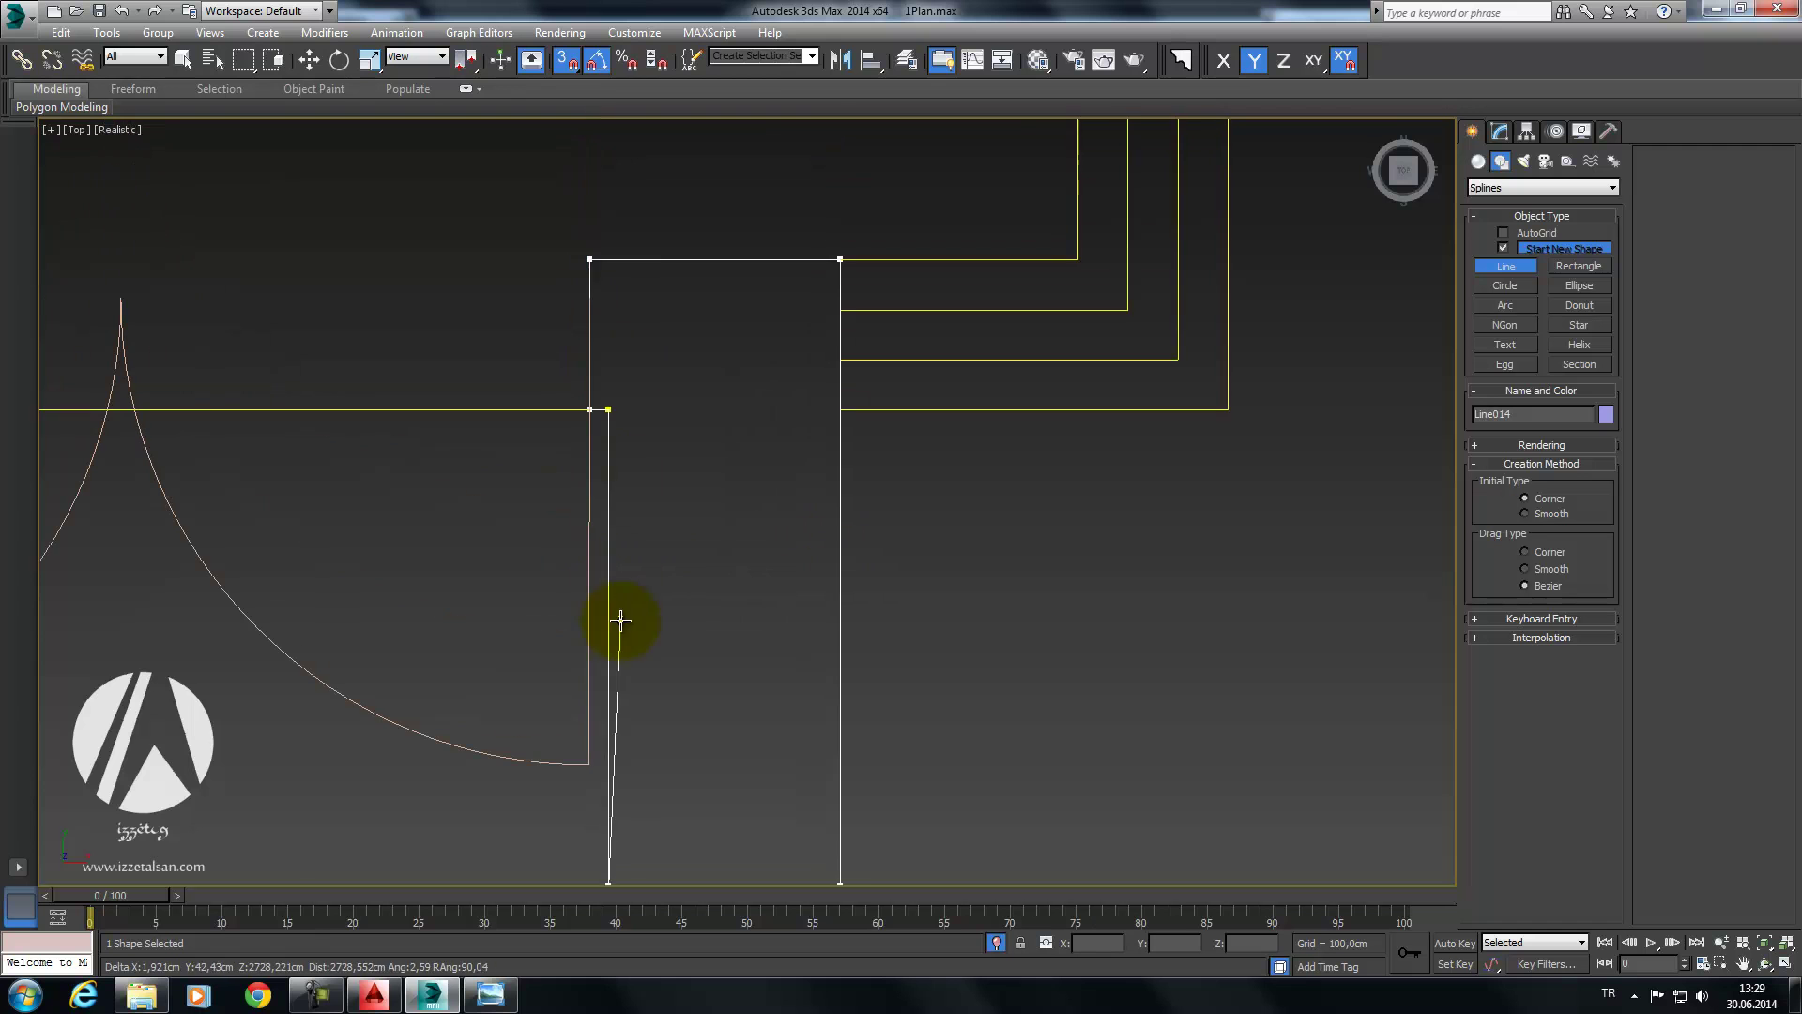
pyautogui.click(605, 411)
pyautogui.click(881, 534)
# Step: Close outlines of the next rectangular wall piece and a small pillar
pyautogui.scroll(-5, 623, 522)
pyautogui.scroll(4, 555, 412)
pyautogui.click(351, 396)
pyautogui.click(351, 232)
pyautogui.click(803, 226)
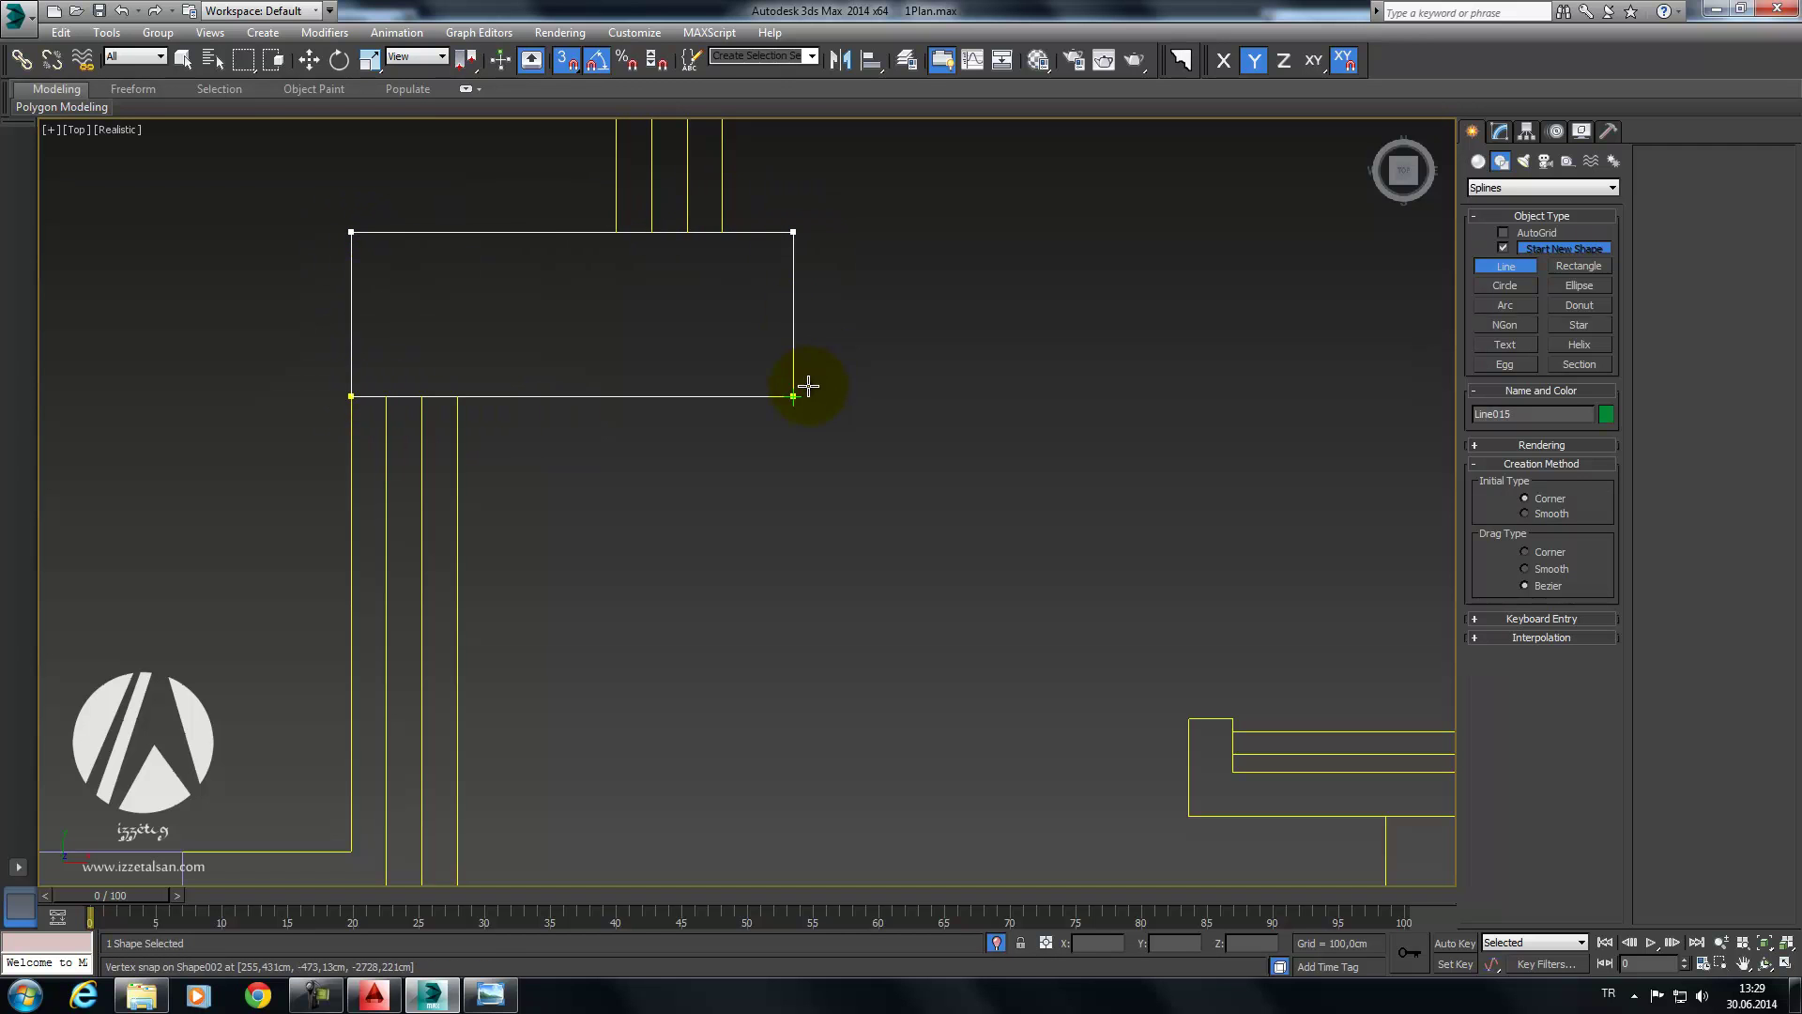
pyautogui.click(351, 395)
pyautogui.click(852, 550)
pyautogui.scroll(-3, 642, 471)
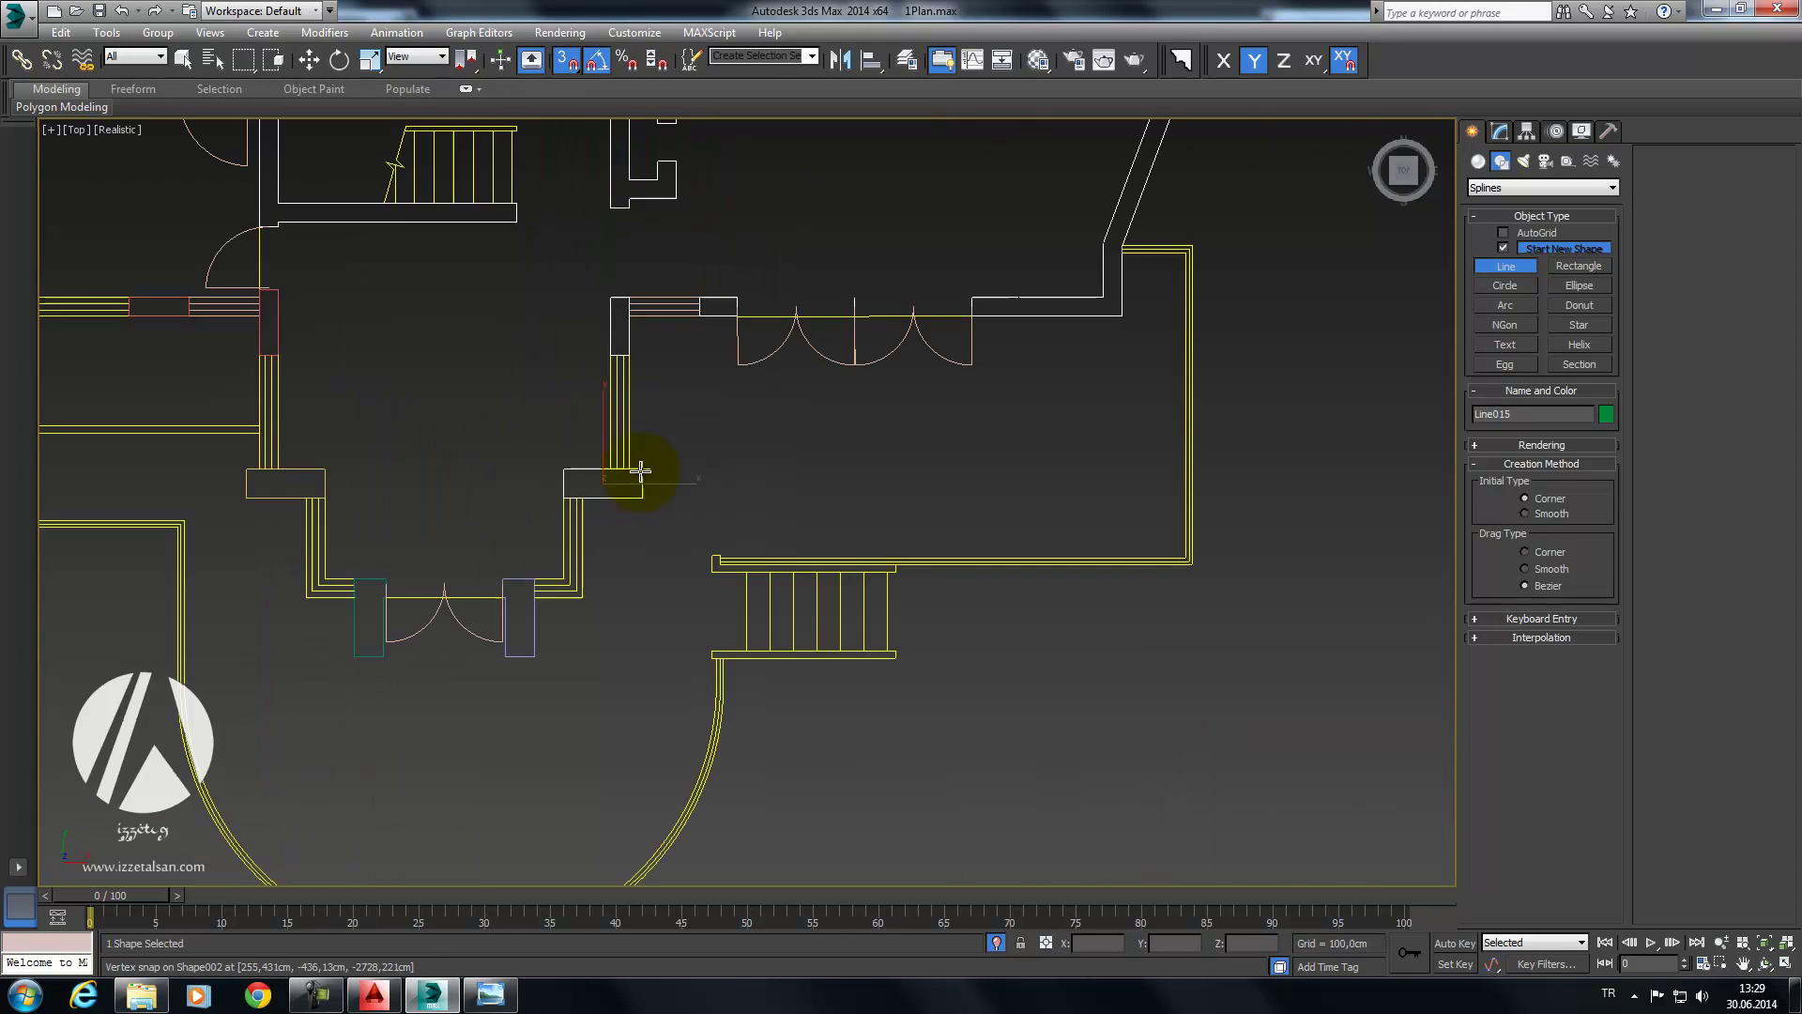
pyautogui.scroll(4, 577, 476)
pyautogui.click(500, 406)
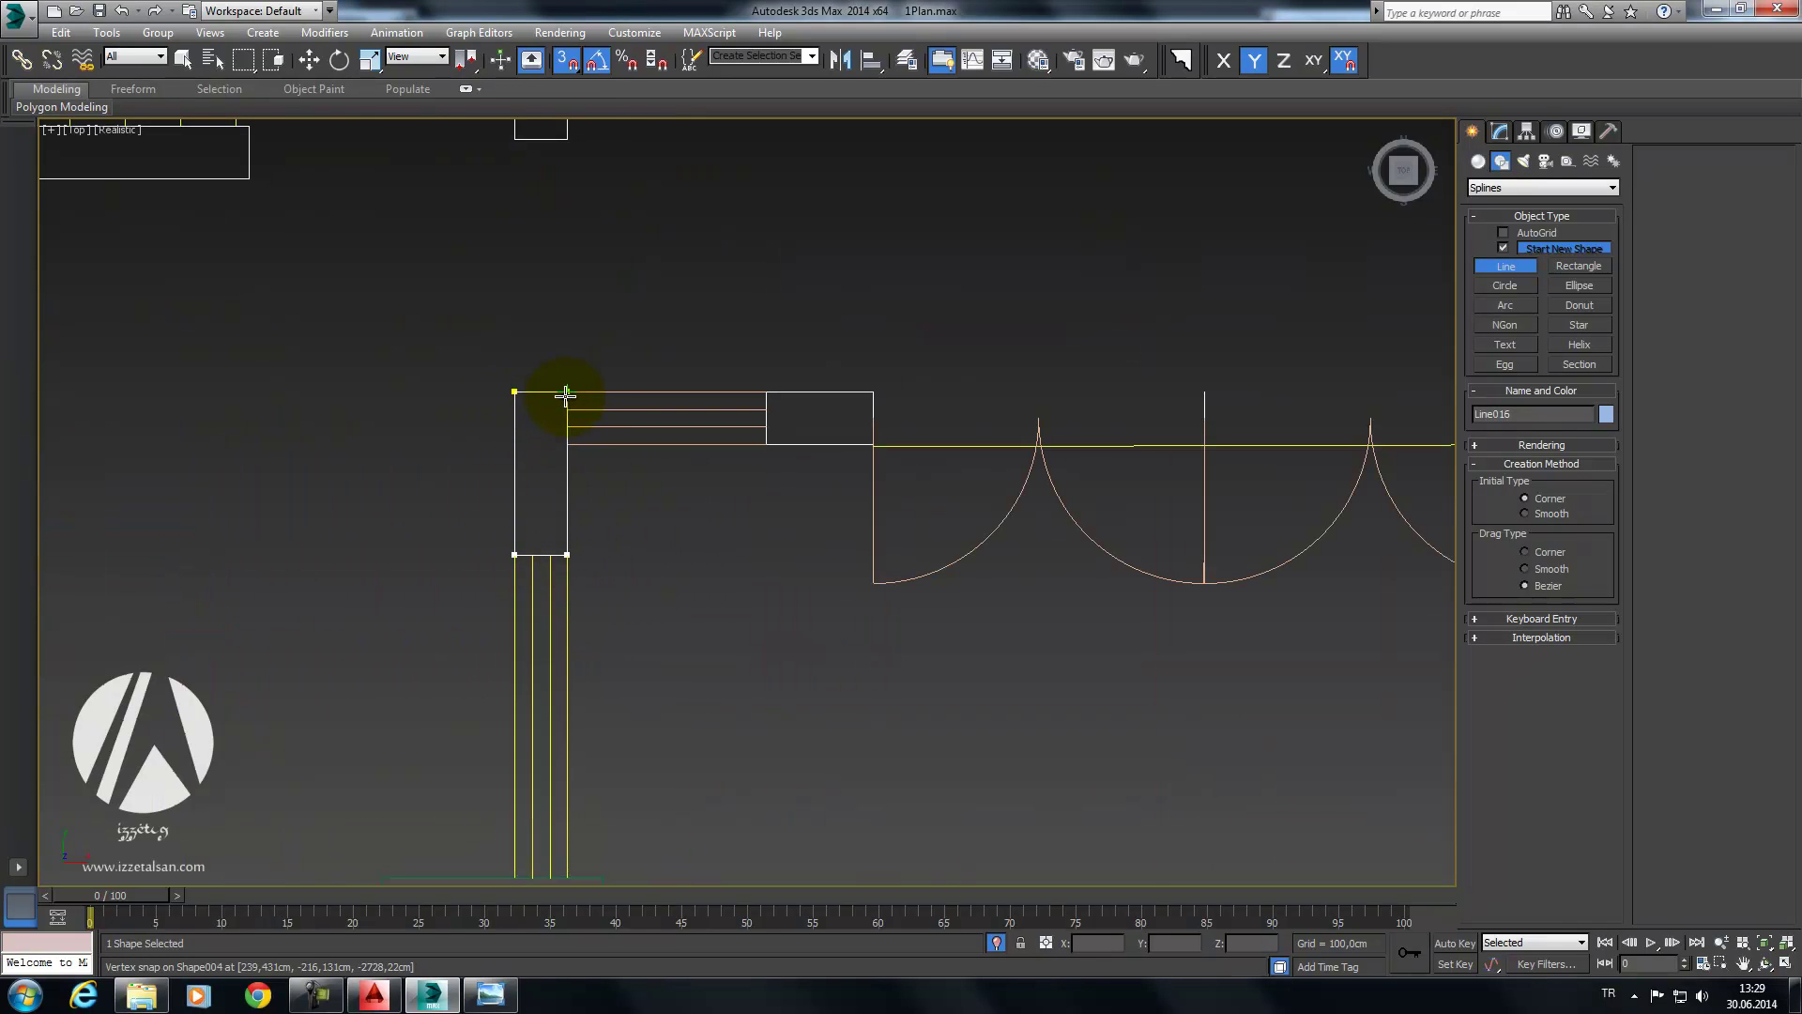
pyautogui.click(508, 392)
pyautogui.click(882, 553)
# Step: Trace and close the wall piece beside the double doors
pyautogui.click(767, 444)
pyautogui.click(789, 449)
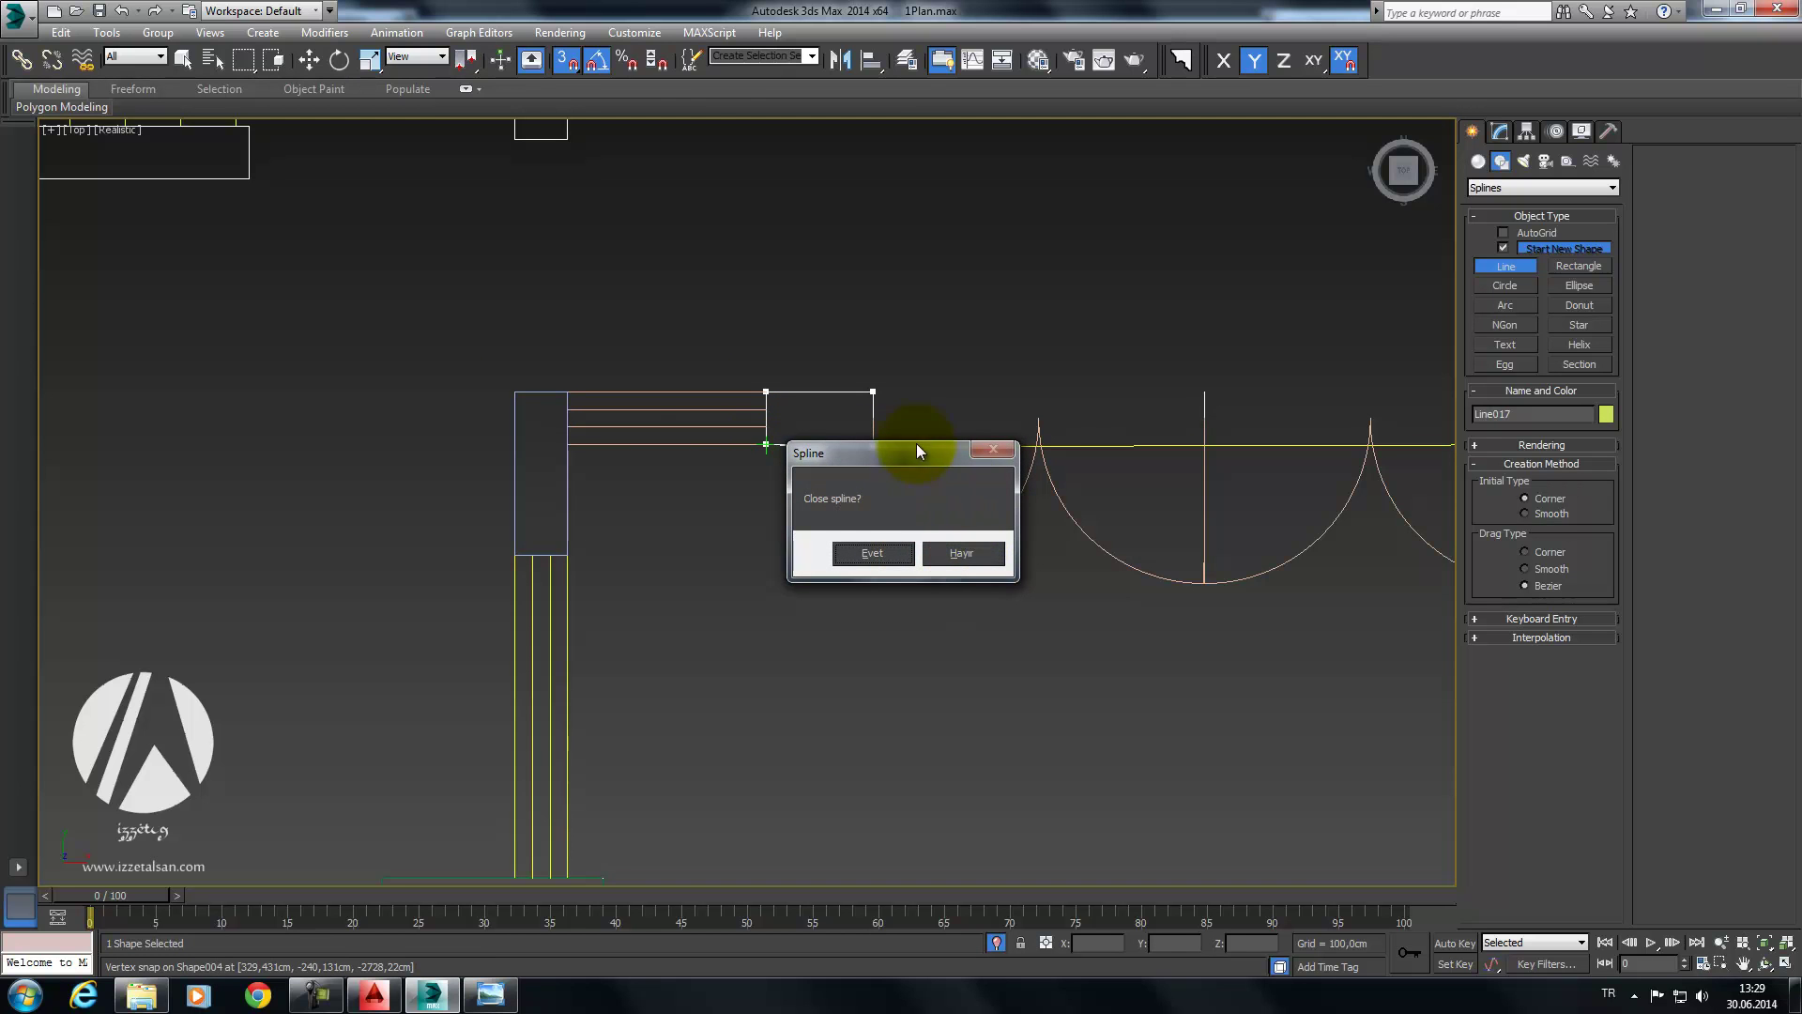
pyautogui.moveTo(907, 452); pyautogui.dragTo(516, 436)
pyautogui.click(577, 537)
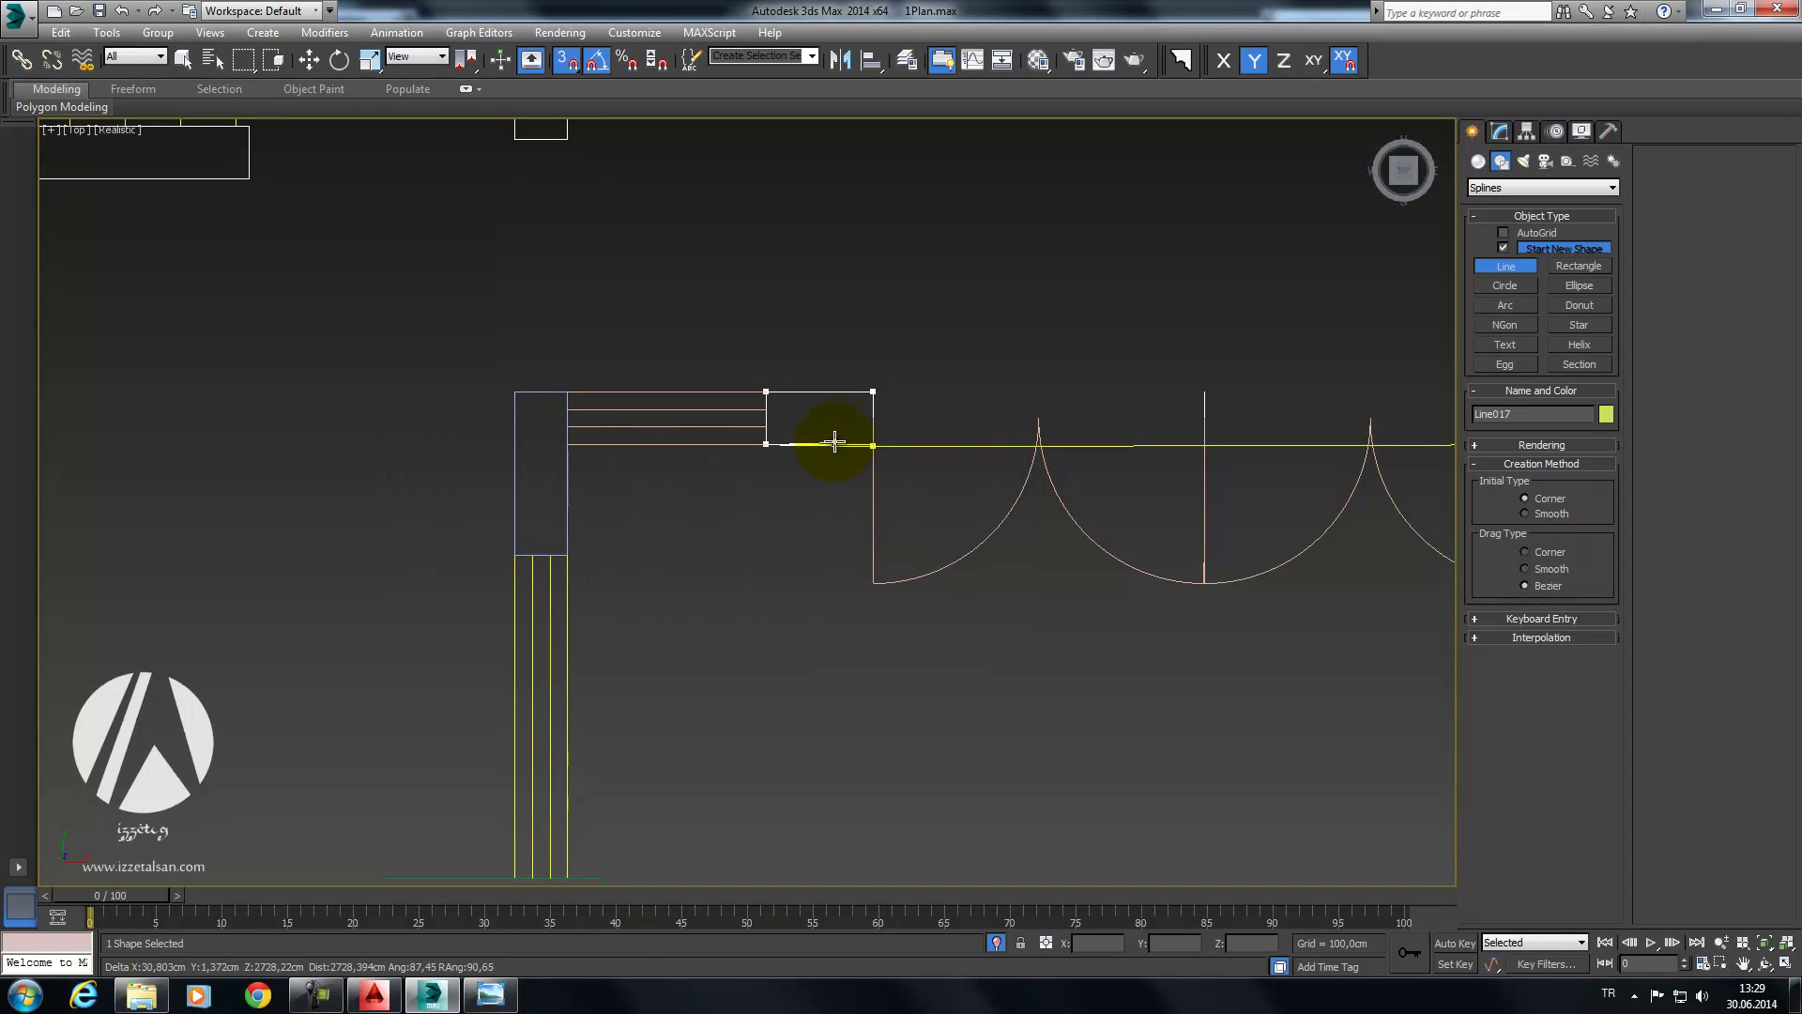
pyautogui.scroll(1, 837, 459)
pyautogui.scroll(2, 757, 531)
pyautogui.scroll(2, 825, 442)
pyautogui.scroll(2, 885, 463)
pyautogui.click(961, 429)
pyautogui.scroll(-2, 764, 495)
pyautogui.scroll(-2, 635, 451)
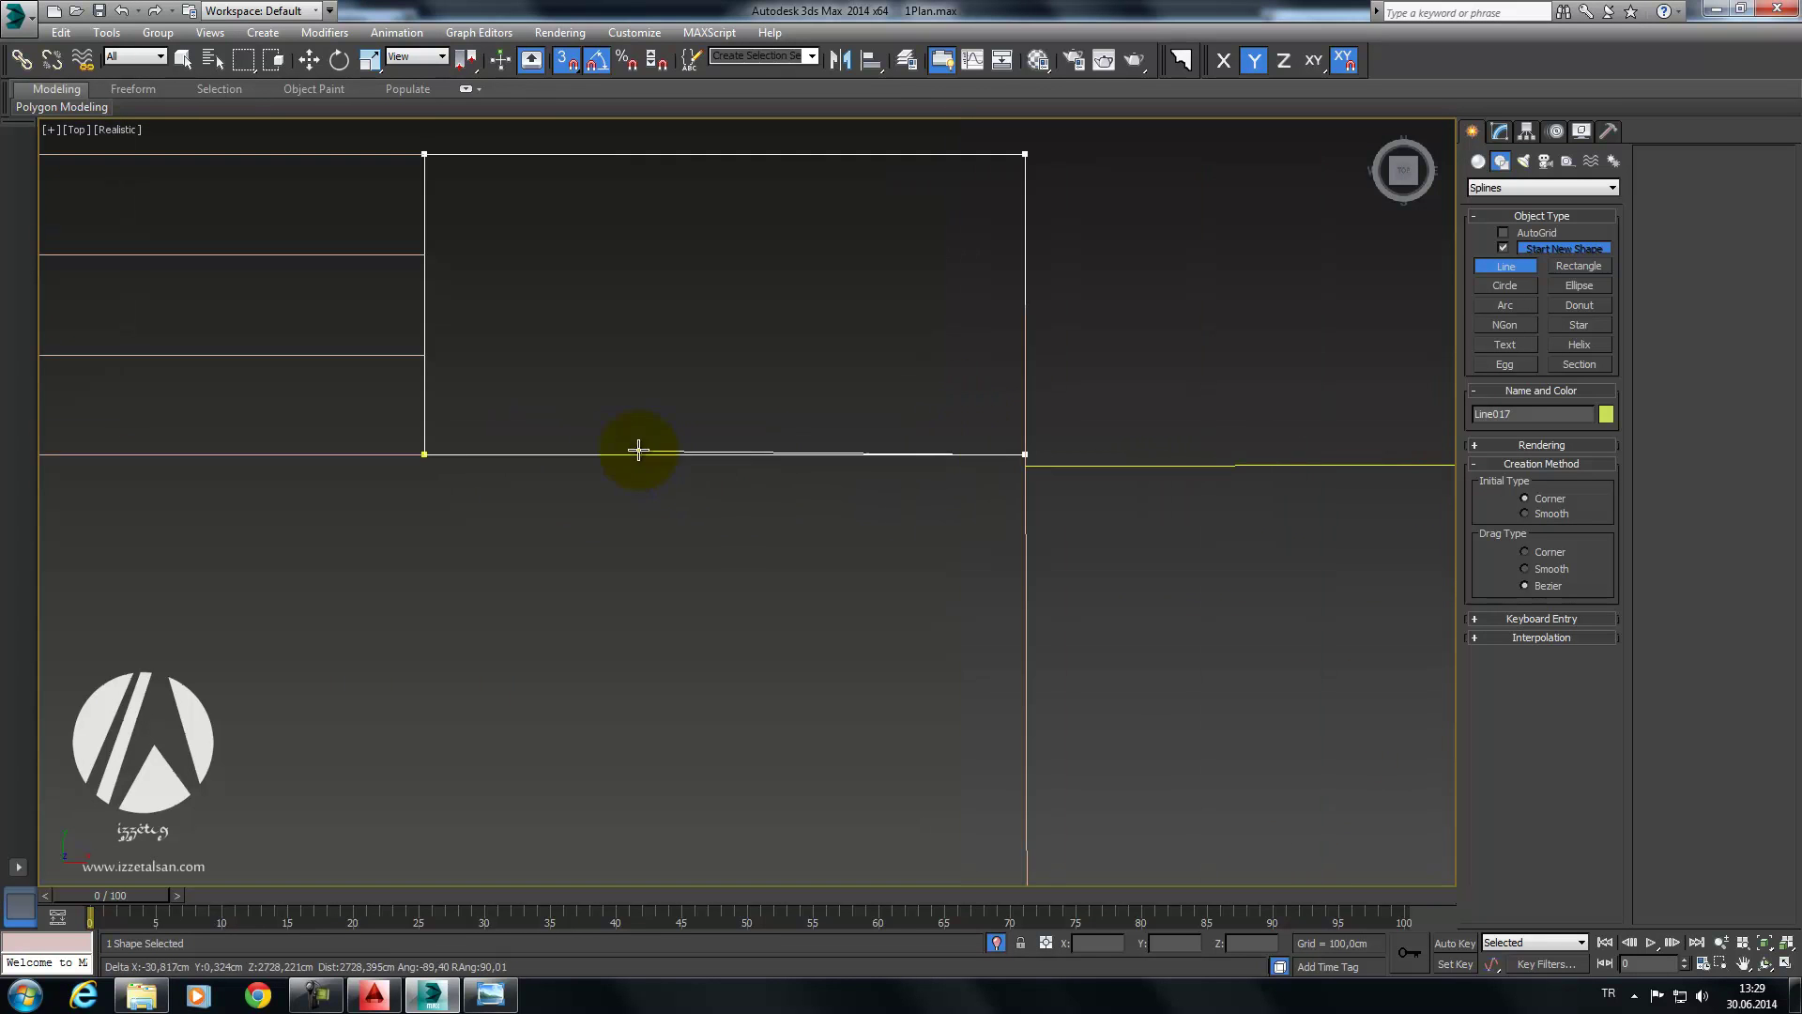
pyautogui.click(427, 455)
pyautogui.click(873, 547)
# Step: Start Line018 at the corridor wall's corner
pyautogui.scroll(2, 915, 526)
pyautogui.moveTo(895, 548); pyautogui.dragTo(361, 560, button='middle')
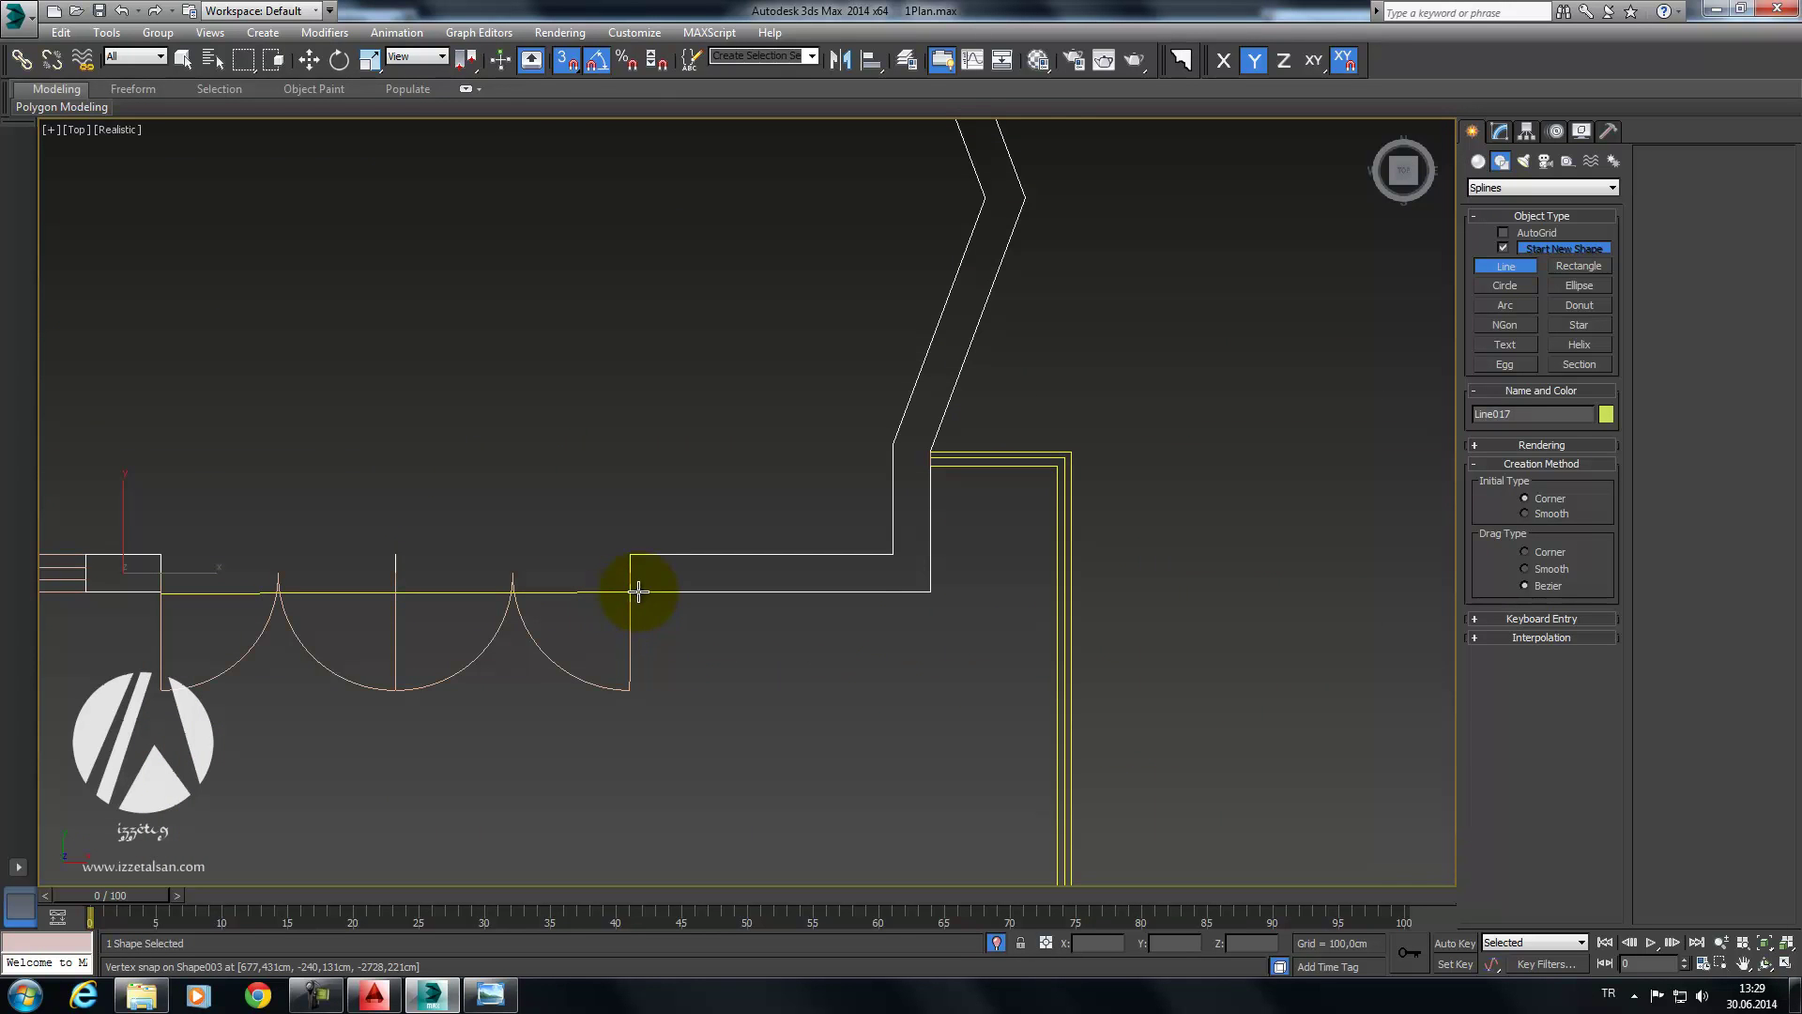
pyautogui.scroll(1, 695, 581)
pyautogui.click(570, 549)
pyautogui.scroll(1, 694, 591)
pyautogui.scroll(3, 644, 554)
pyautogui.moveTo(535, 535); pyautogui.dragTo(624, 684, button='middle')
pyautogui.scroll(1, 556, 693)
pyautogui.scroll(-1, 572, 576)
# Step: Continue Line018 to the corner where the corridor begins
pyautogui.scroll(2, 431, 533)
pyautogui.scroll(2, 487, 539)
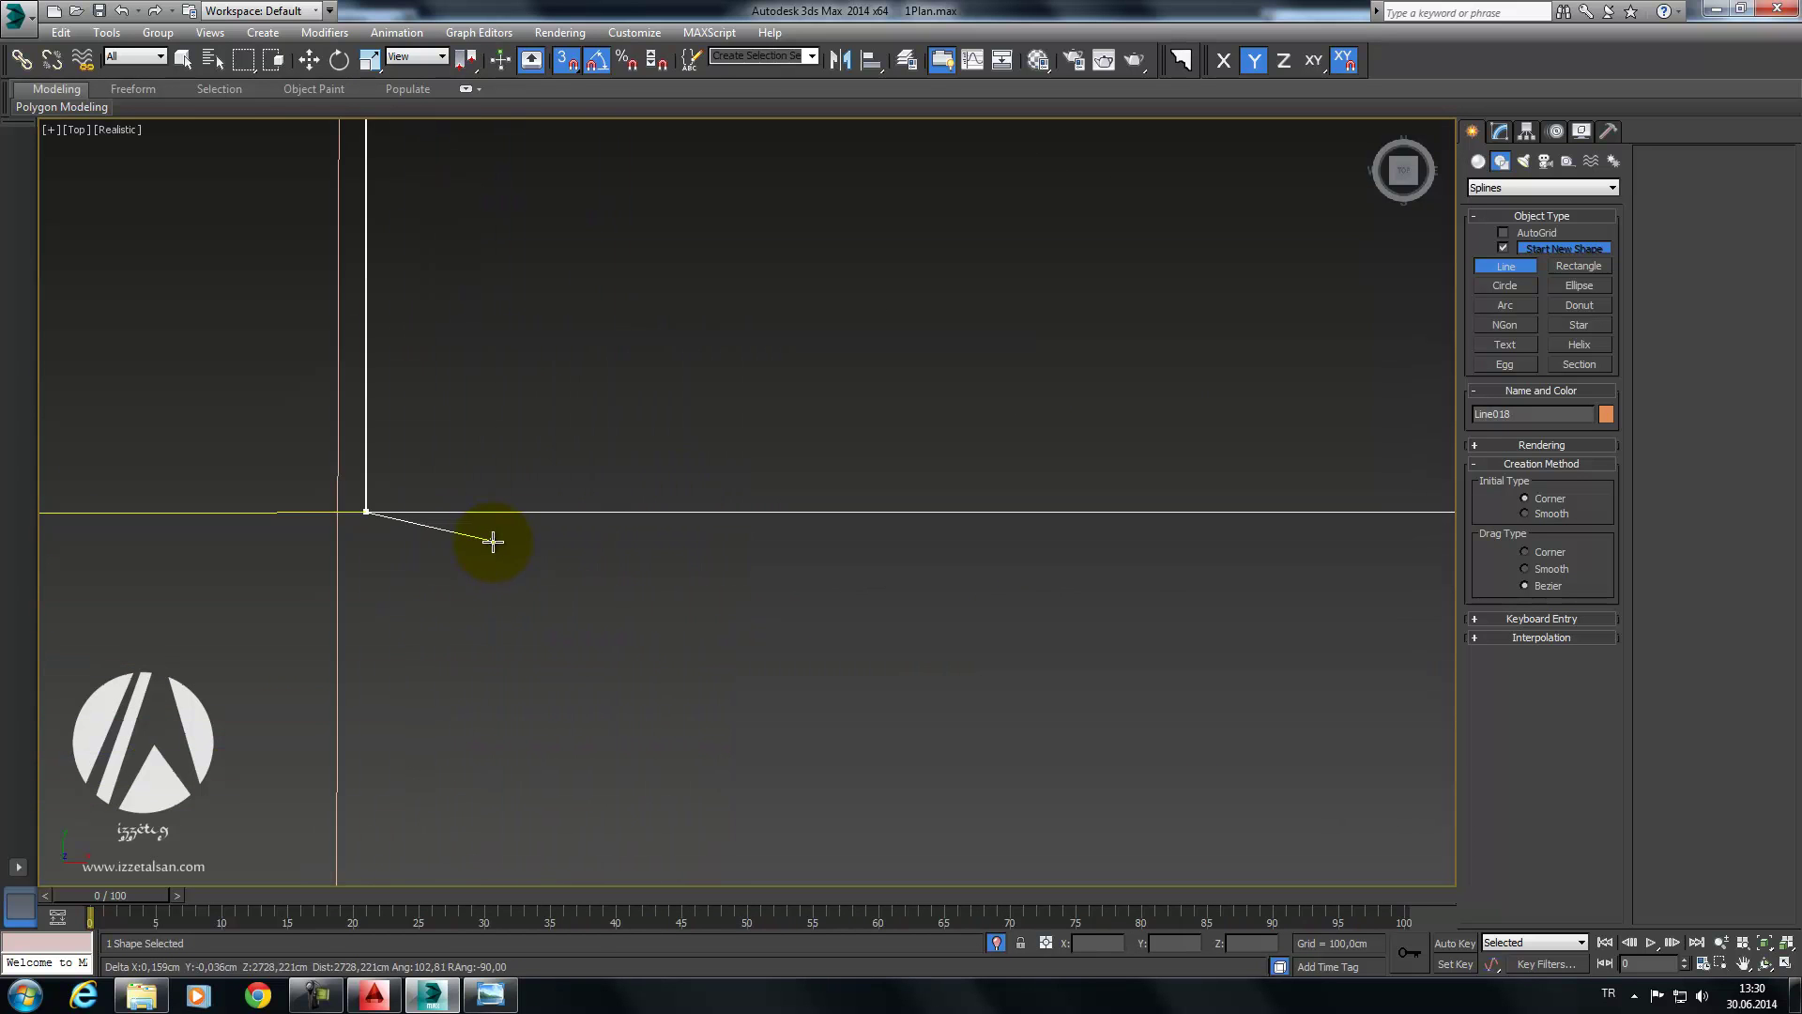
pyautogui.scroll(-3, 554, 339)
pyautogui.moveTo(560, 315); pyautogui.dragTo(600, 724, button='middle')
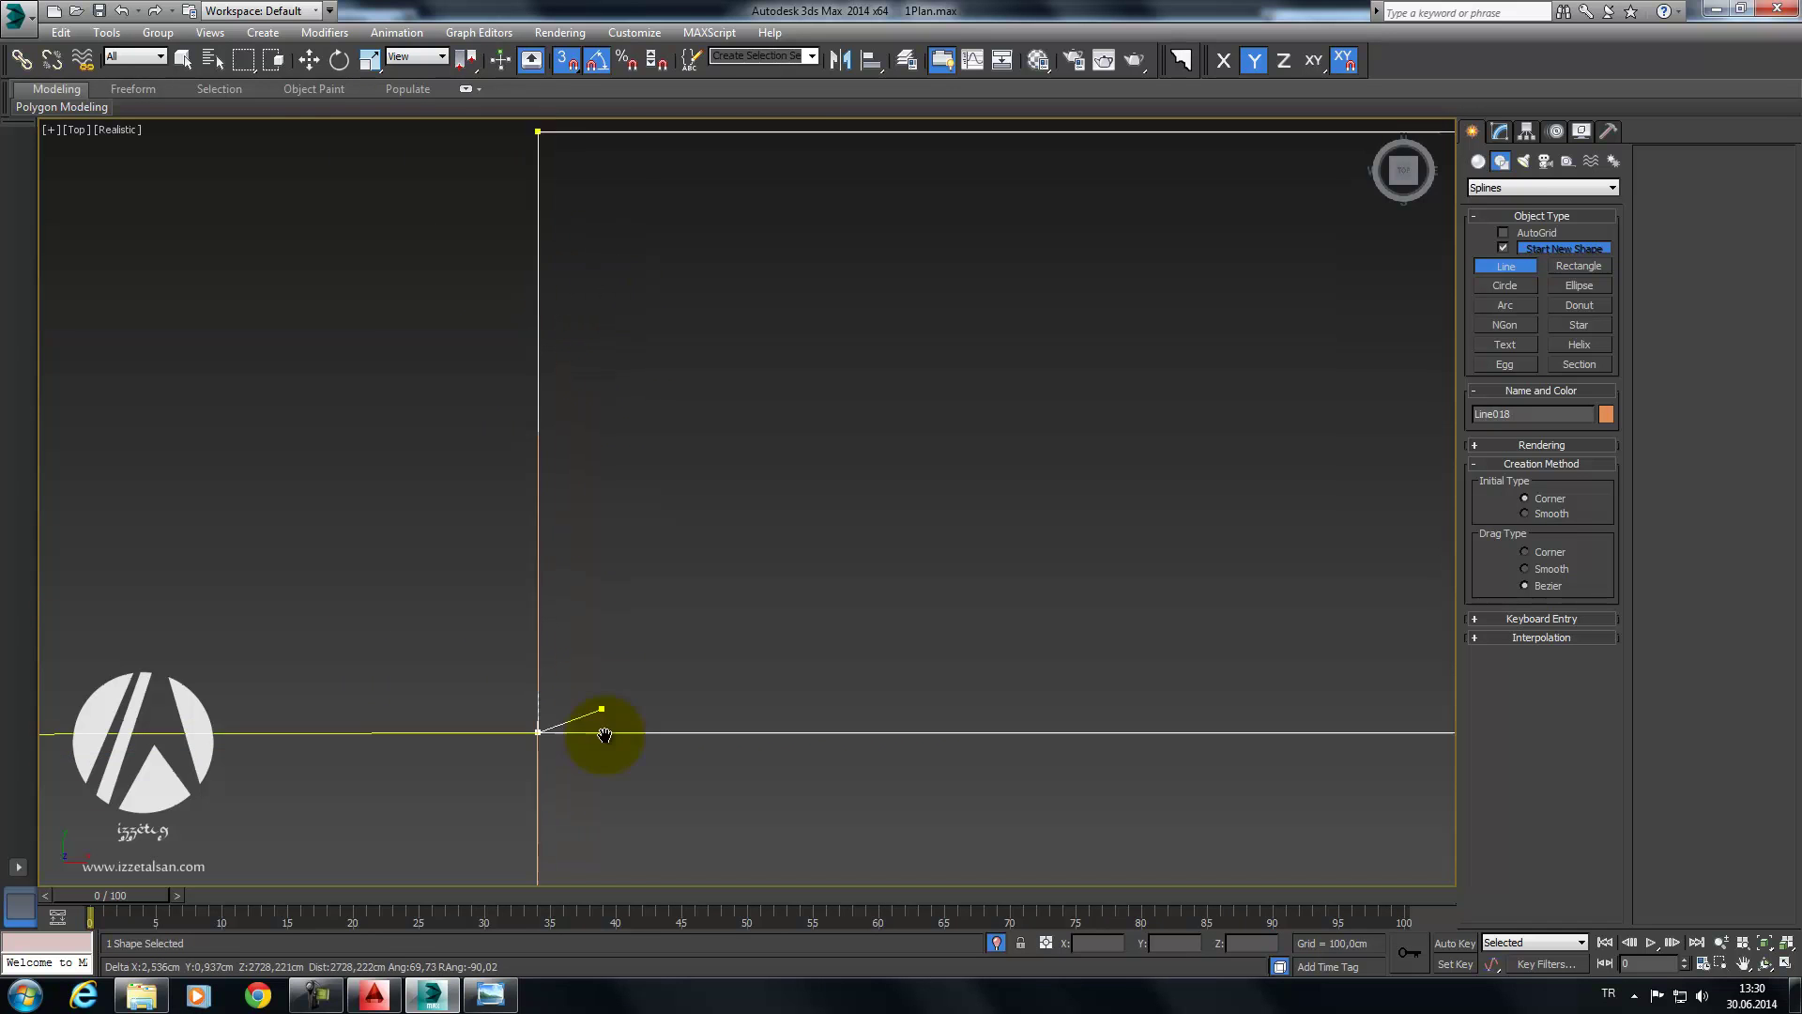
pyautogui.scroll(2, 707, 661)
pyautogui.moveTo(708, 662); pyautogui.dragTo(583, 454, button='middle')
pyautogui.scroll(-2, 583, 454)
pyautogui.scroll(-3, 588, 475)
pyautogui.moveTo(917, 635); pyautogui.dragTo(634, 637, button='middle')
pyautogui.click(794, 644)
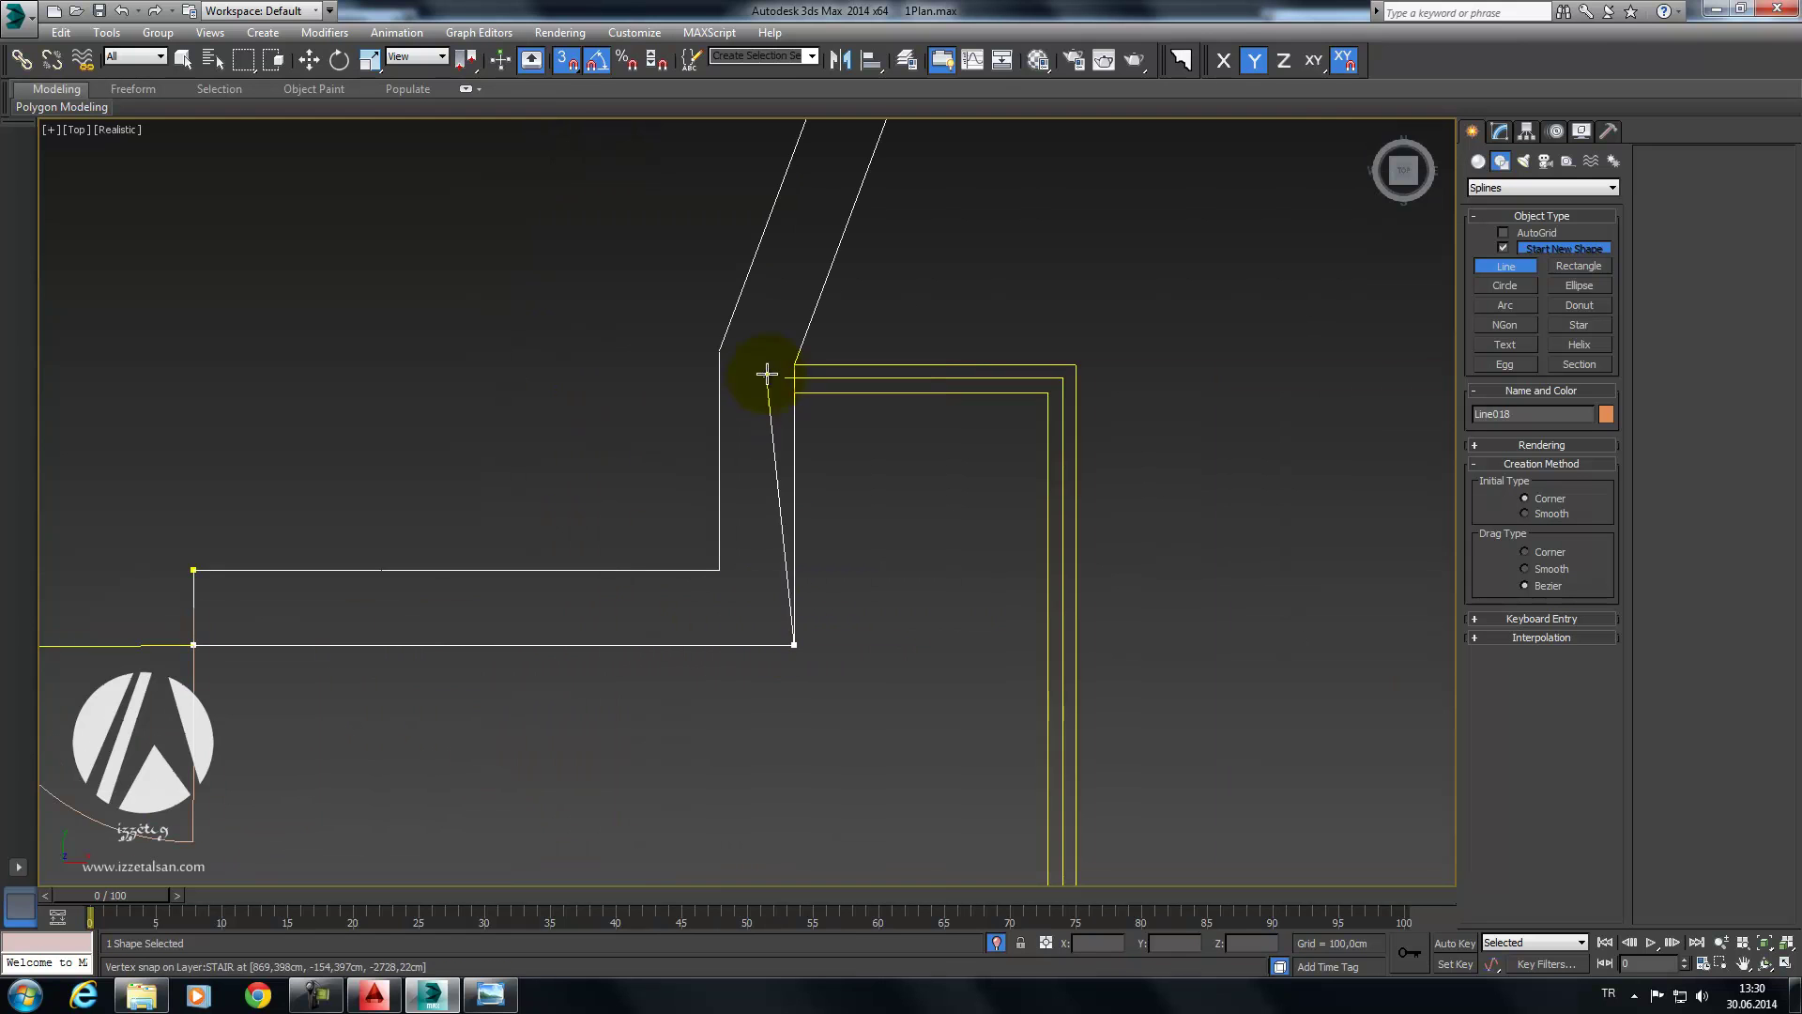
pyautogui.click(777, 364)
# Step: Add the next corridor wall corners, declining the close-spline prompts
pyautogui.scroll(-2, 772, 370)
pyautogui.scroll(-2, 664, 531)
pyautogui.scroll(-1, 667, 573)
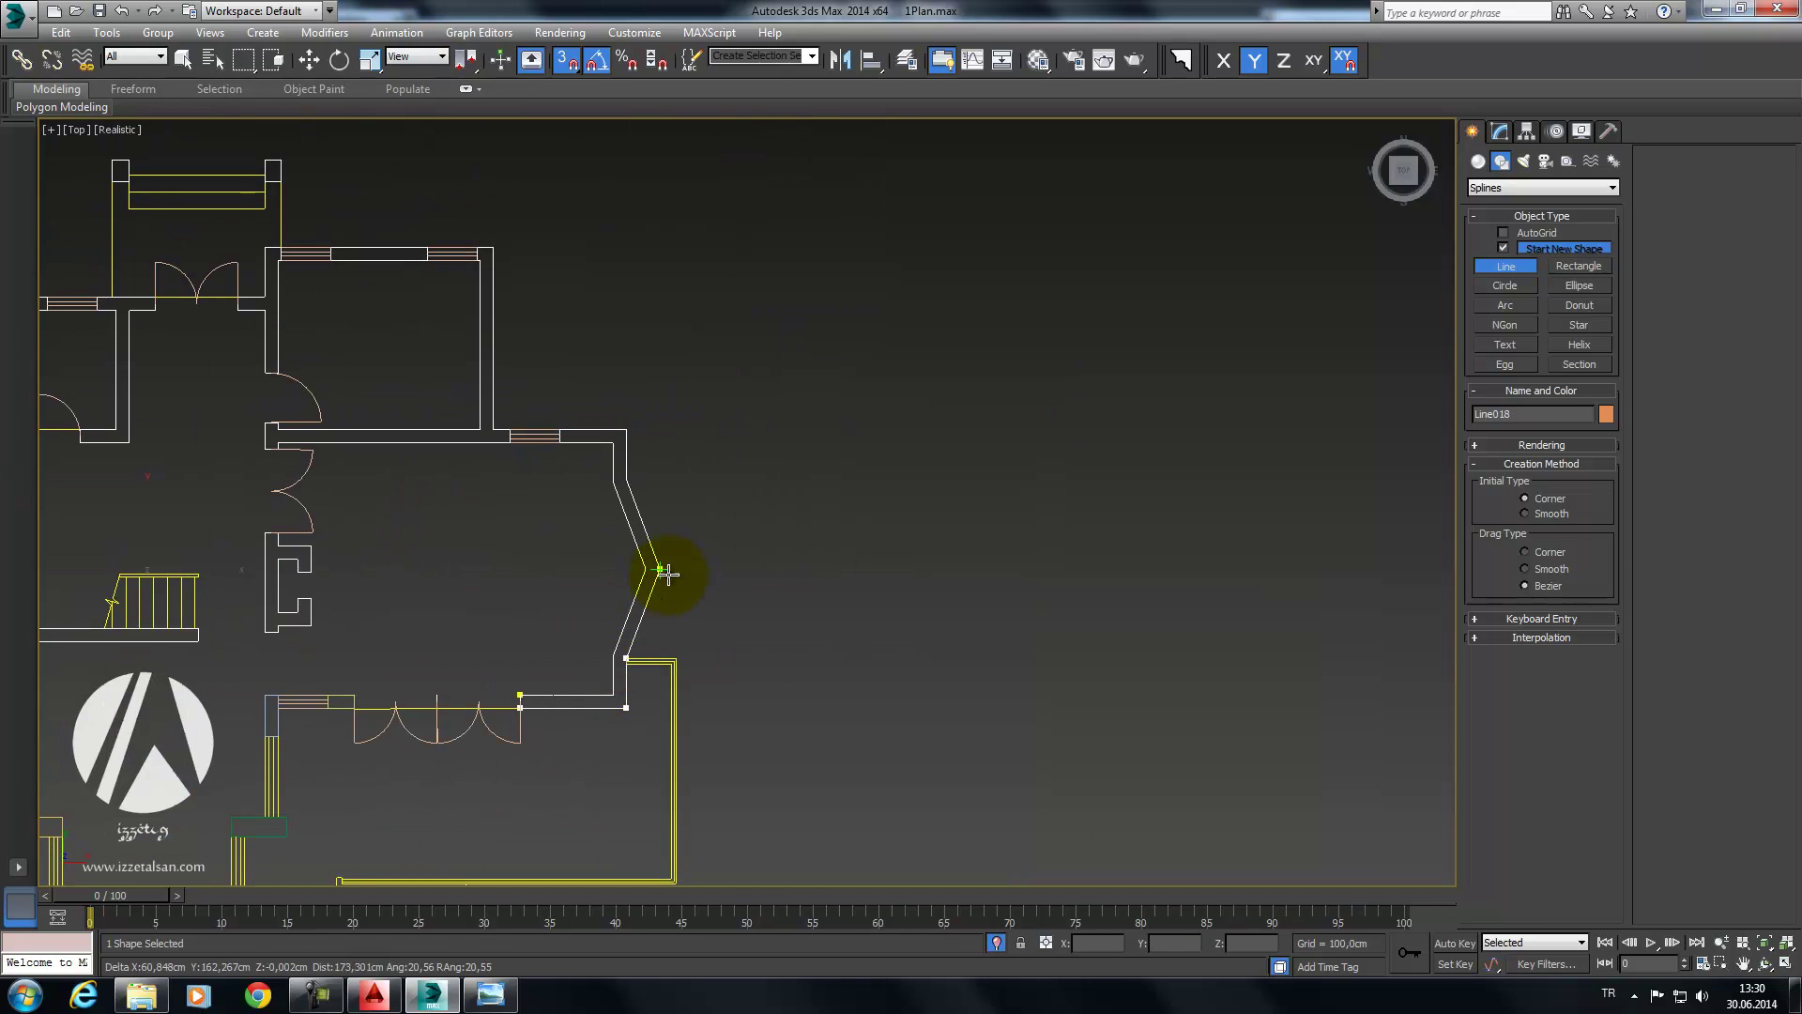
pyautogui.click(630, 429)
pyautogui.scroll(3, 657, 460)
pyautogui.scroll(3, 375, 576)
pyautogui.moveTo(806, 514); pyautogui.dragTo(1010, 635, button='middle')
pyautogui.scroll(2, 695, 551)
pyautogui.scroll(-2, 845, 538)
pyautogui.click(736, 584)
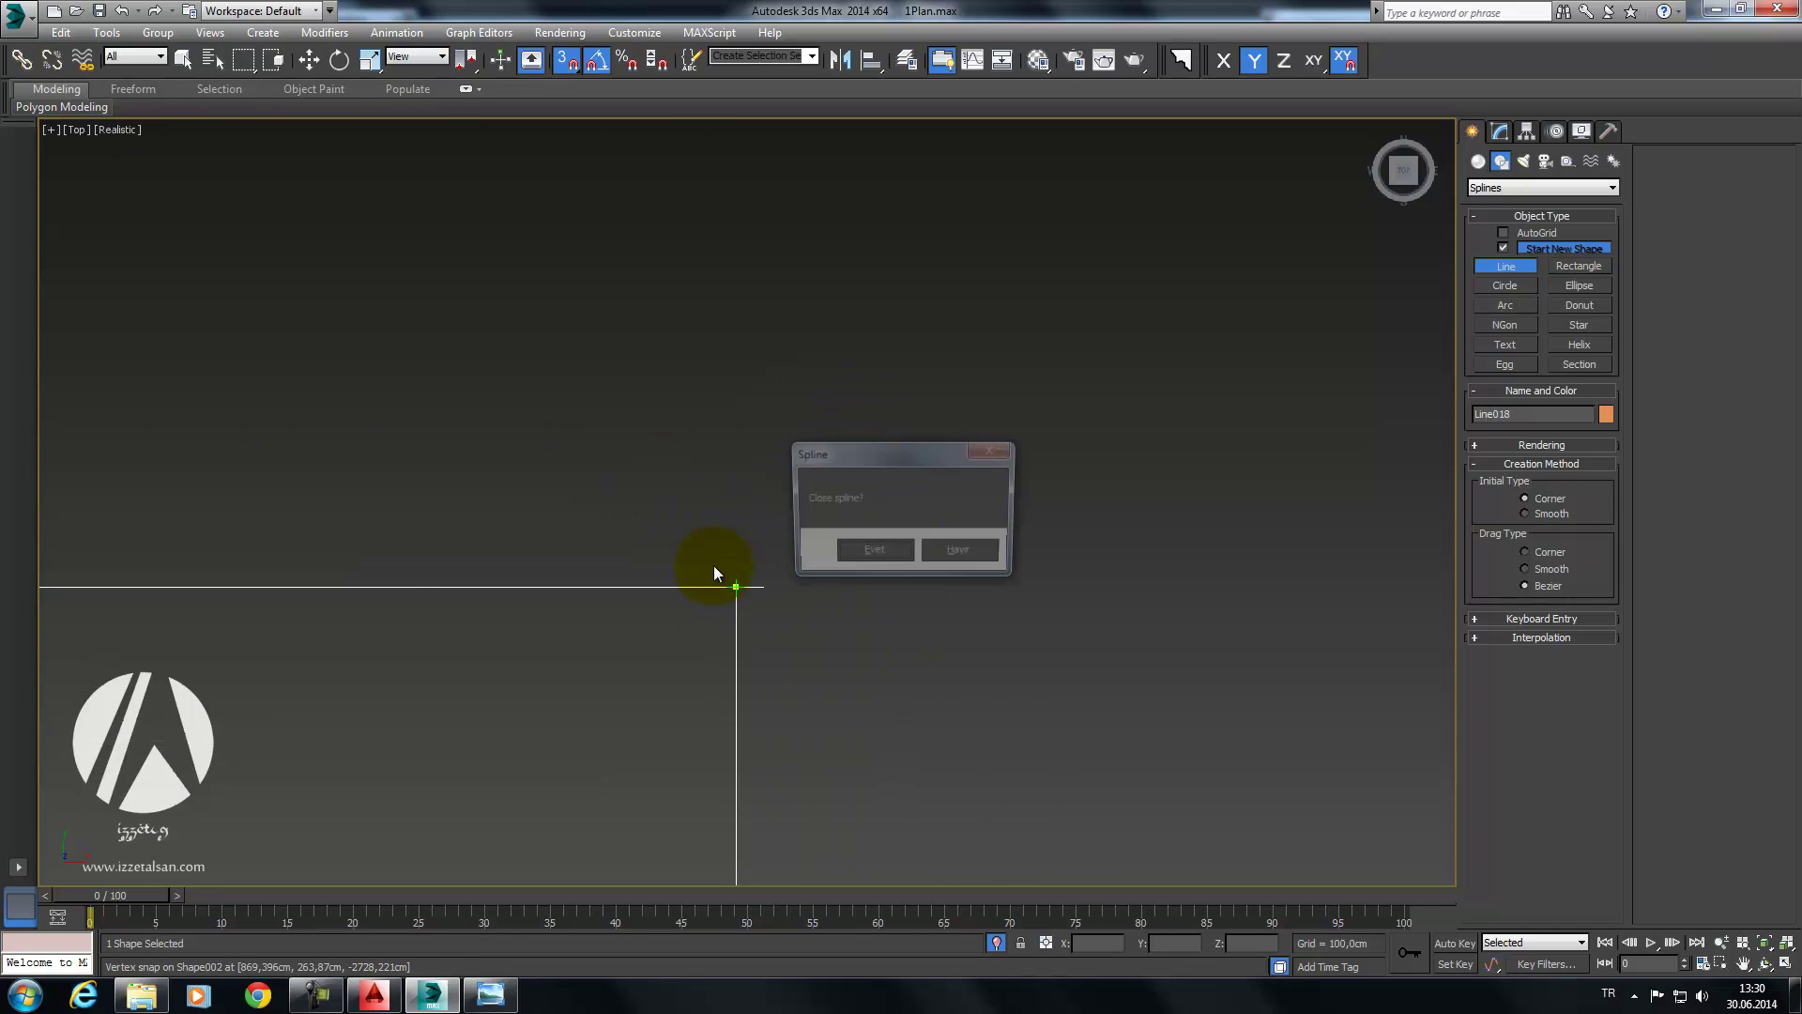
pyautogui.click(882, 552)
pyautogui.click(770, 589)
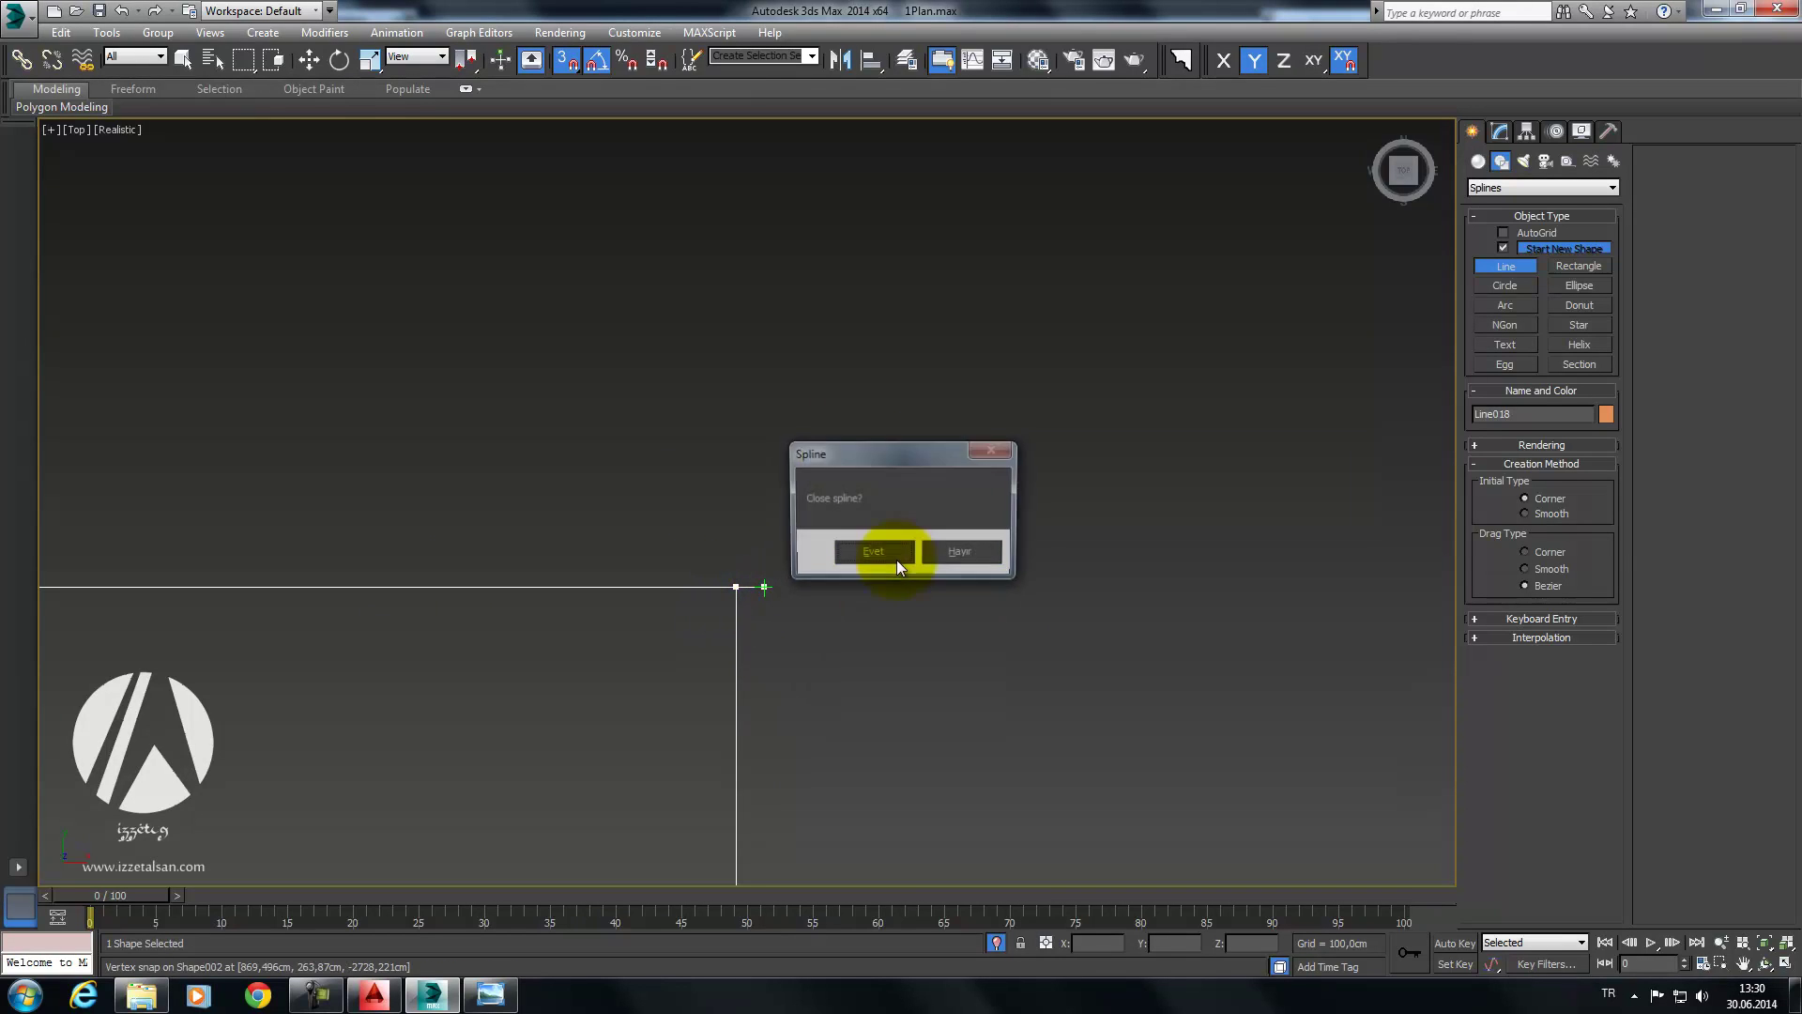
pyautogui.click(946, 552)
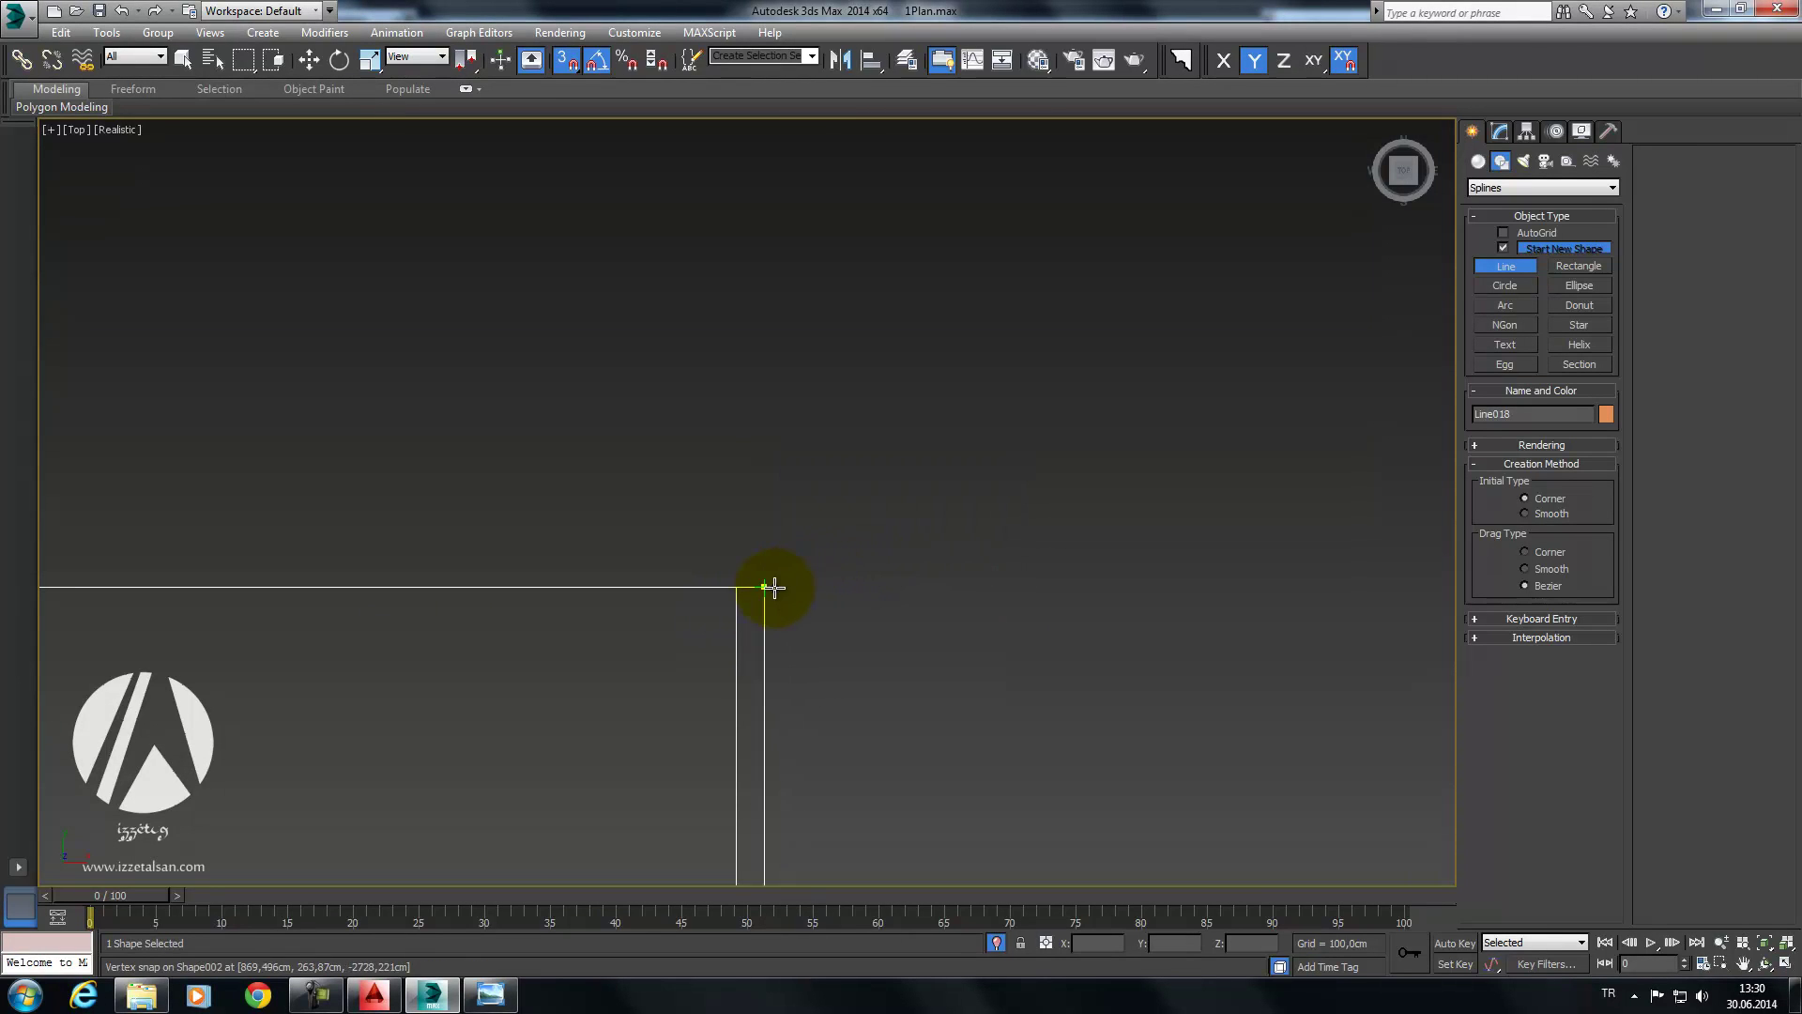
pyautogui.click(739, 588)
pyautogui.click(857, 547)
# Step: Trace the door-wall and zigzag corridor corners, then close Line018
pyautogui.moveTo(595, 555)
pyautogui.mouseDown(button='middle')
pyautogui.moveTo(708, 478)
pyautogui.moveTo(311, 459)
pyautogui.moveTo(1007, 398)
pyautogui.mouseUp(button='middle')
pyautogui.scroll(-3, 1006, 398)
pyautogui.moveTo(624, 406); pyautogui.dragTo(1026, 391, button='middle')
pyautogui.click(293, 392)
pyautogui.click(301, 579)
pyautogui.click(1143, 574)
pyautogui.scroll(-5, 1140, 726)
pyautogui.moveTo(1139, 726)
pyautogui.mouseDown(button='middle')
pyautogui.moveTo(1079, 503)
pyautogui.moveTo(832, 314)
pyautogui.mouseUp(button='middle')
pyautogui.click(824, 336)
pyautogui.click(928, 587)
pyautogui.moveTo(861, 652); pyautogui.dragTo(866, 358, button='middle')
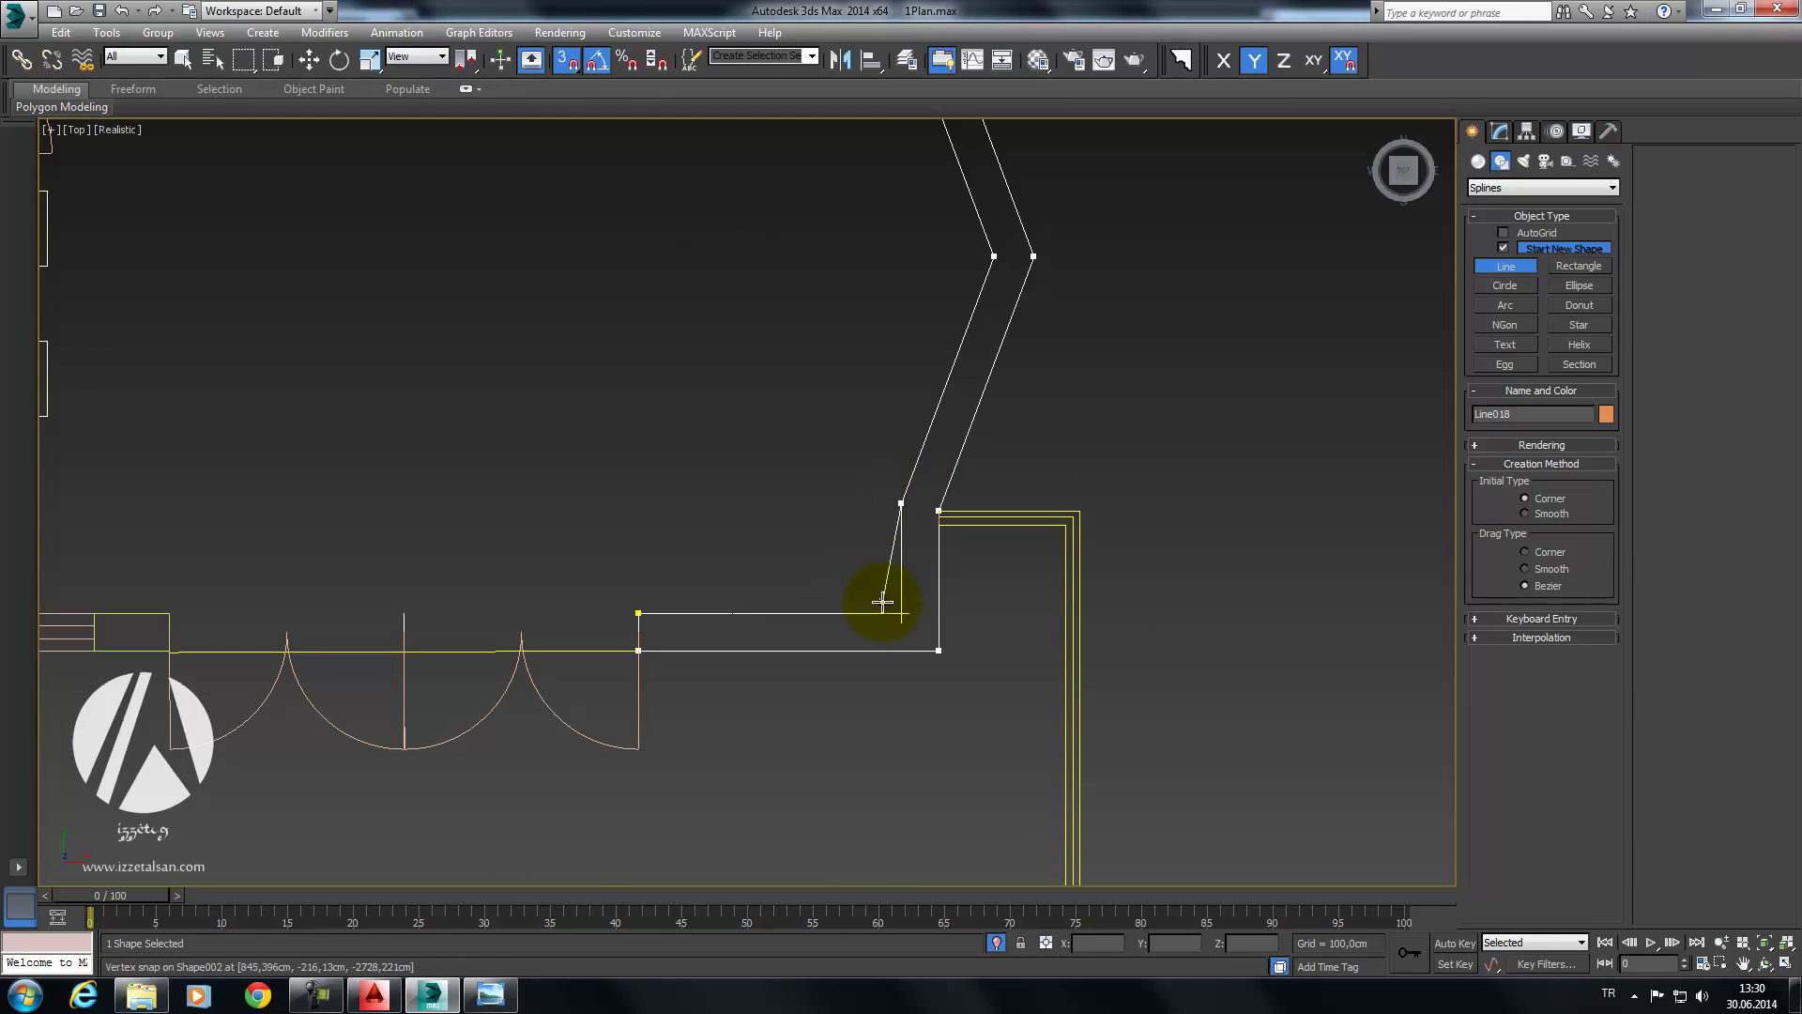
pyautogui.click(633, 614)
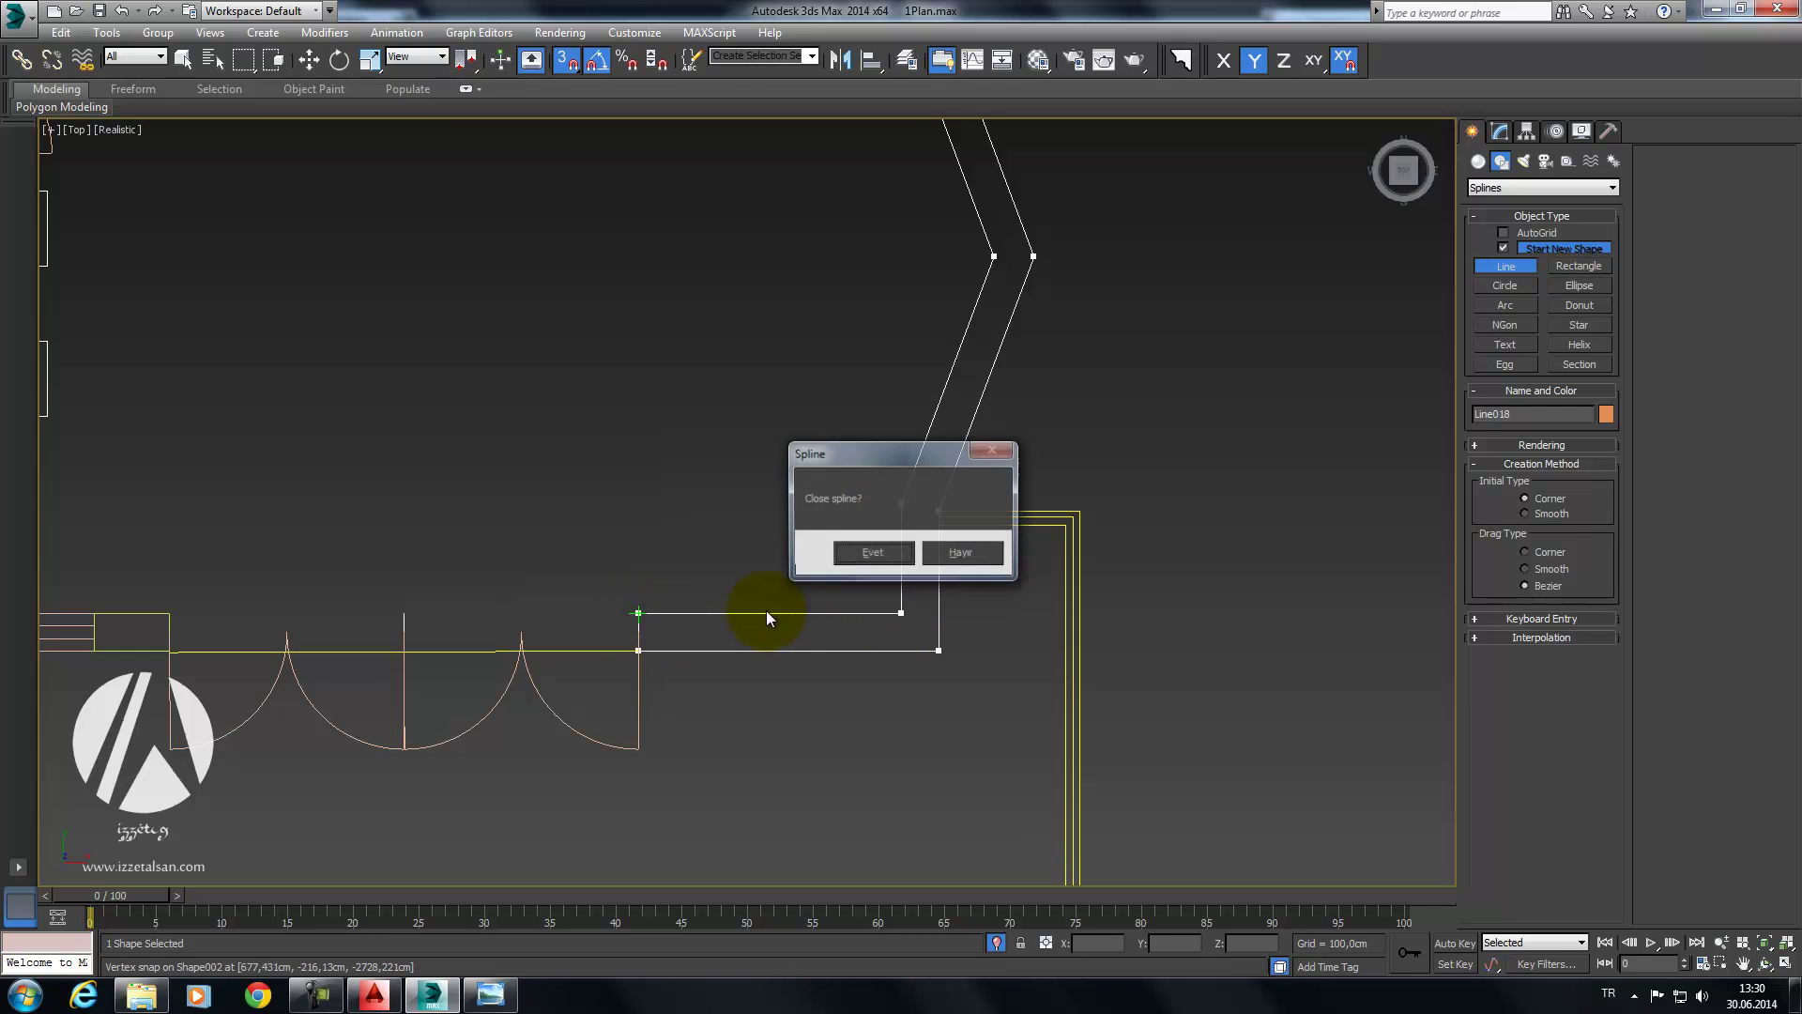
pyautogui.click(857, 551)
pyautogui.scroll(-4, 655, 302)
pyautogui.scroll(4, 654, 302)
pyautogui.moveTo(757, 467); pyautogui.dragTo(832, 561, button='middle')
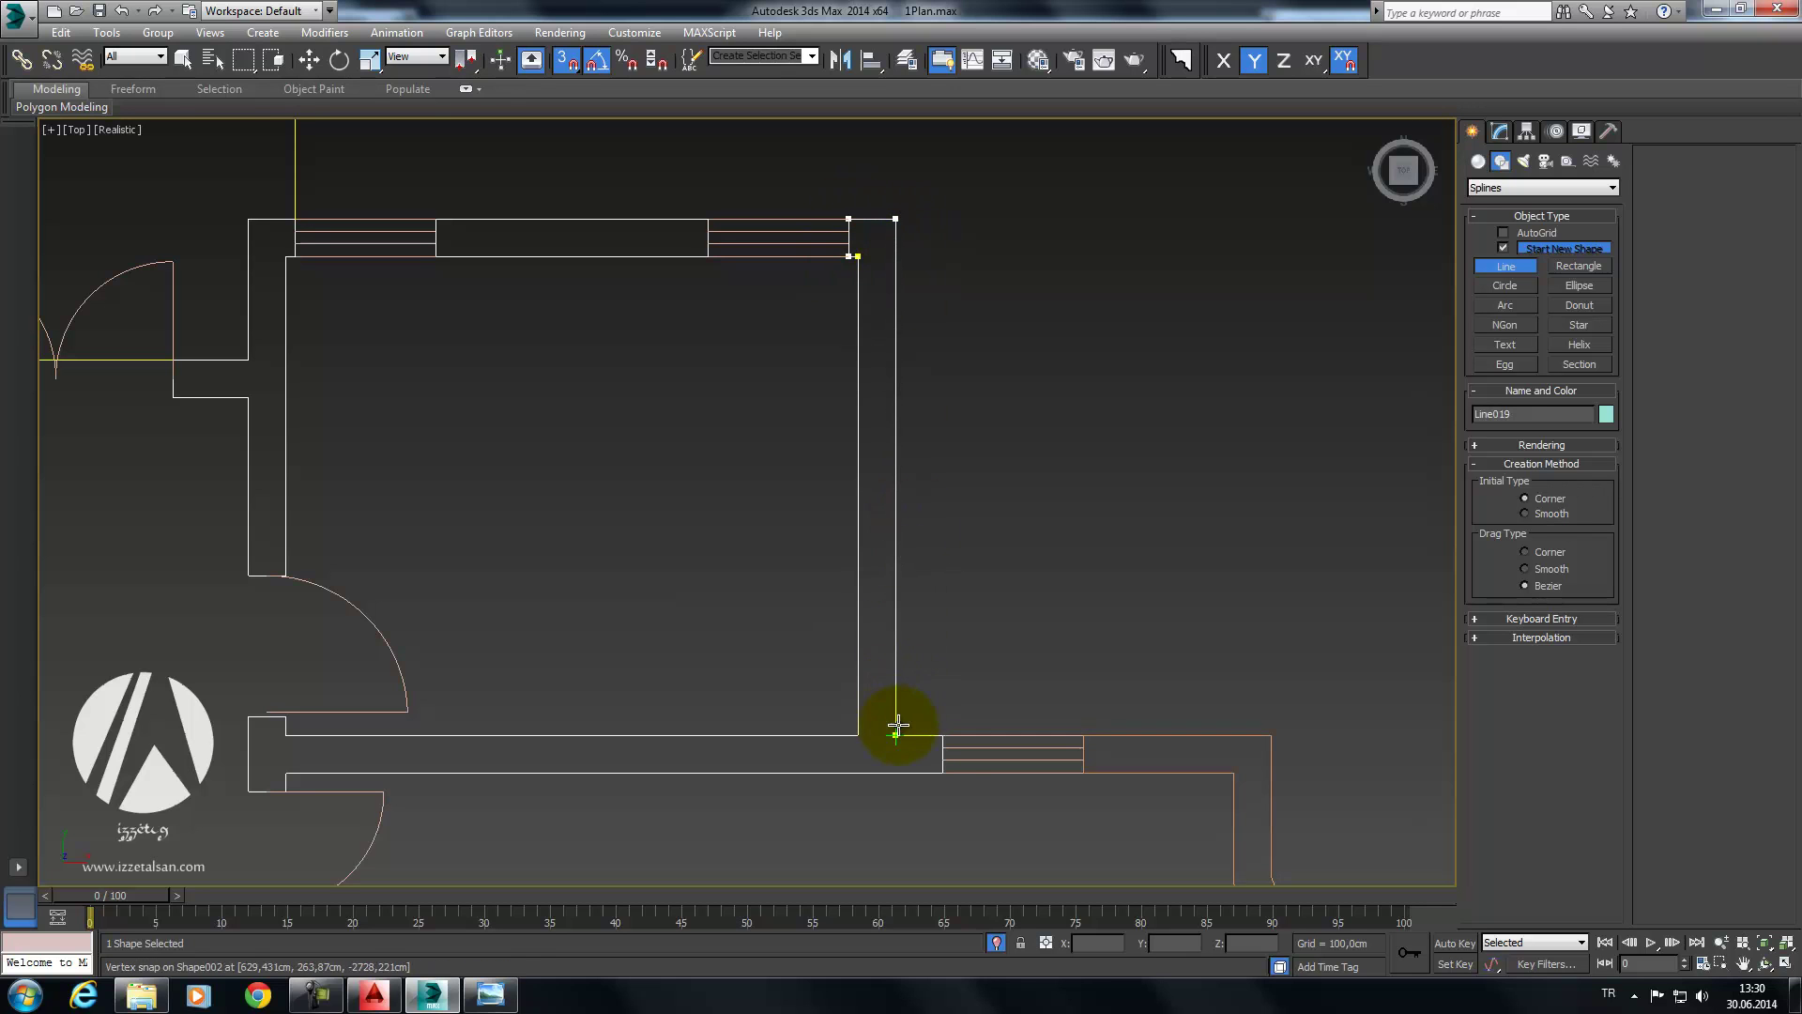
# Step: Trace the room's wall outline Line019 through its snapped corners and close the spline
pyautogui.click(945, 773)
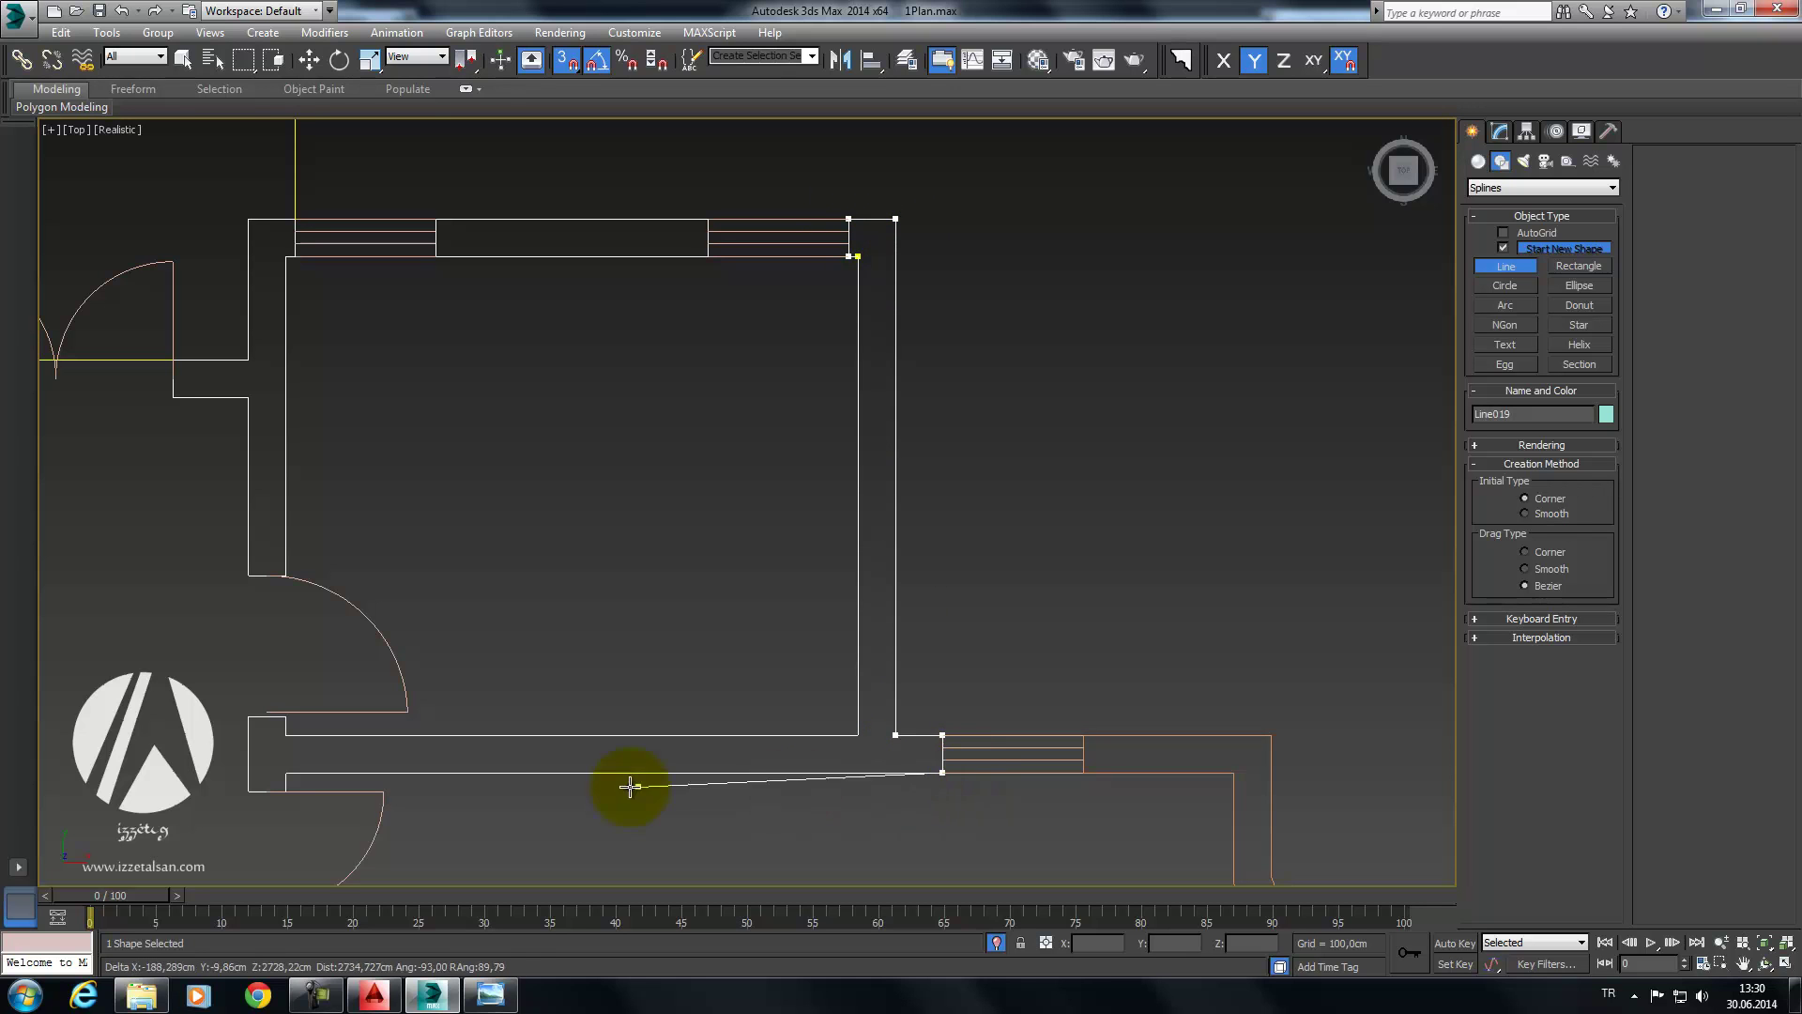
pyautogui.click(285, 770)
pyautogui.scroll(-2, 516, 595)
pyautogui.scroll(4, 757, 437)
pyautogui.scroll(5, 671, 475)
pyautogui.moveTo(663, 647); pyautogui.dragTo(704, 462, button='middle')
pyautogui.scroll(2, 648, 498)
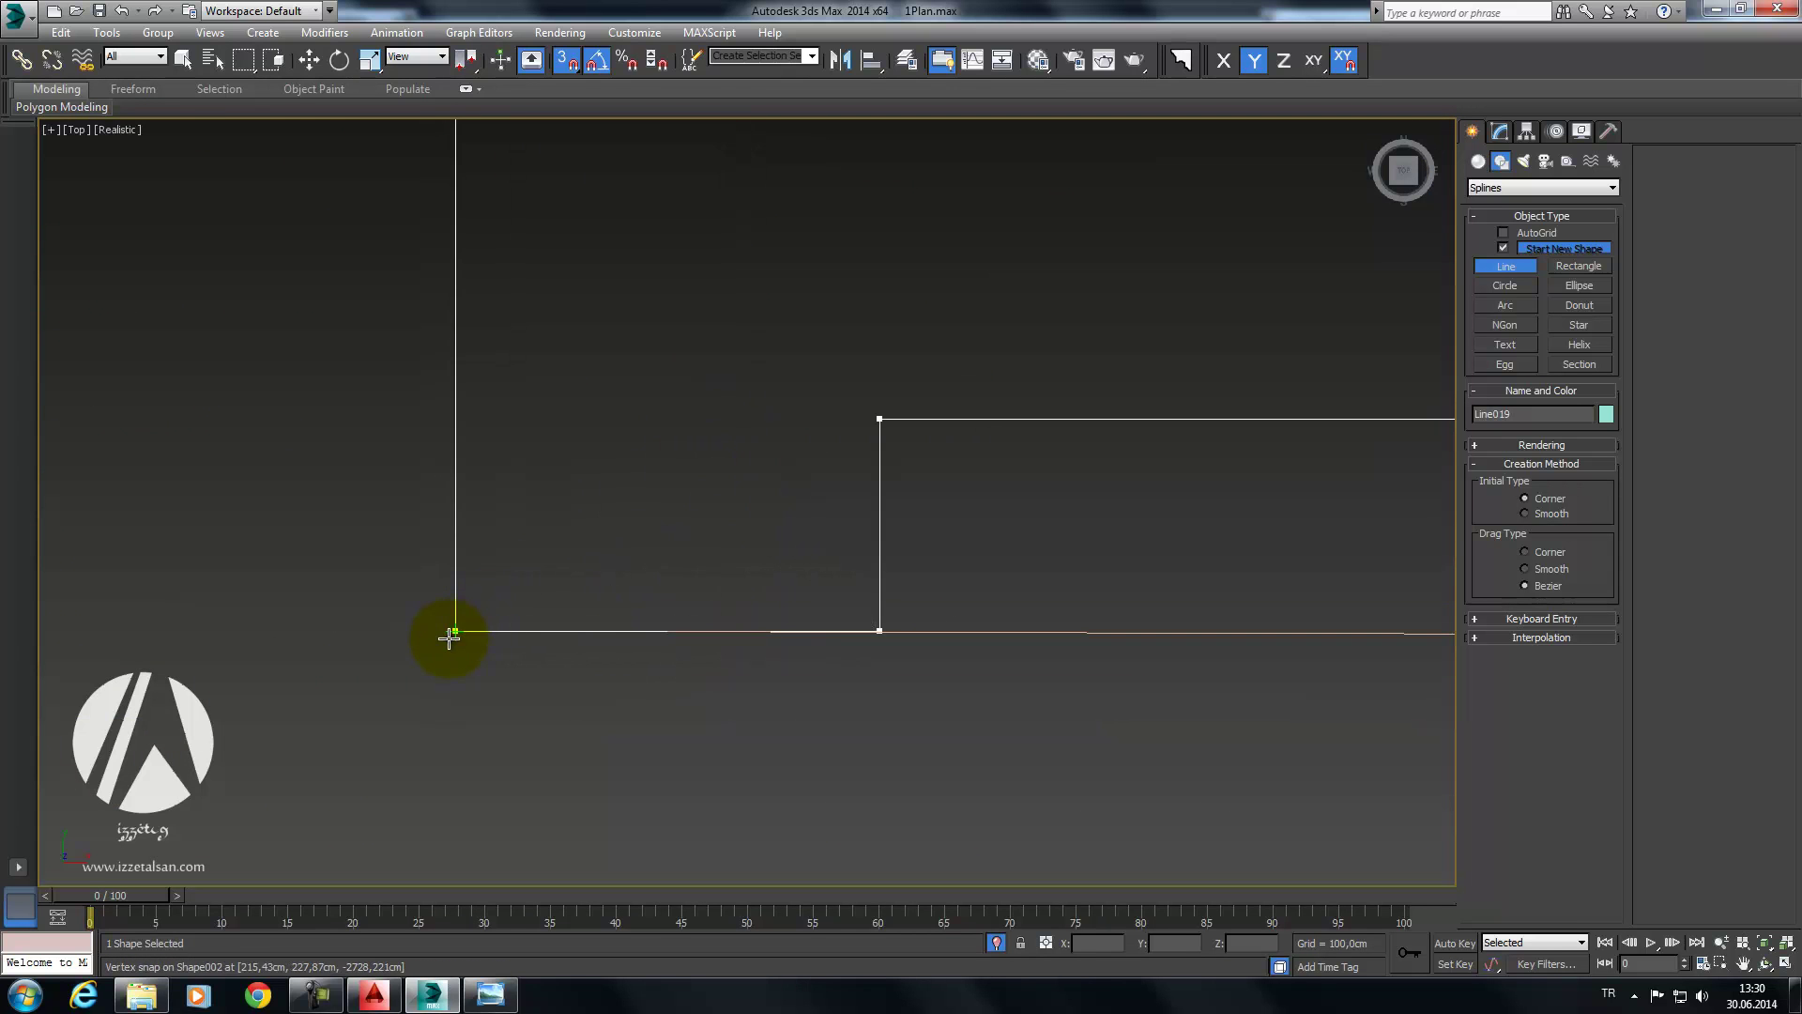
pyautogui.scroll(3, 763, 467)
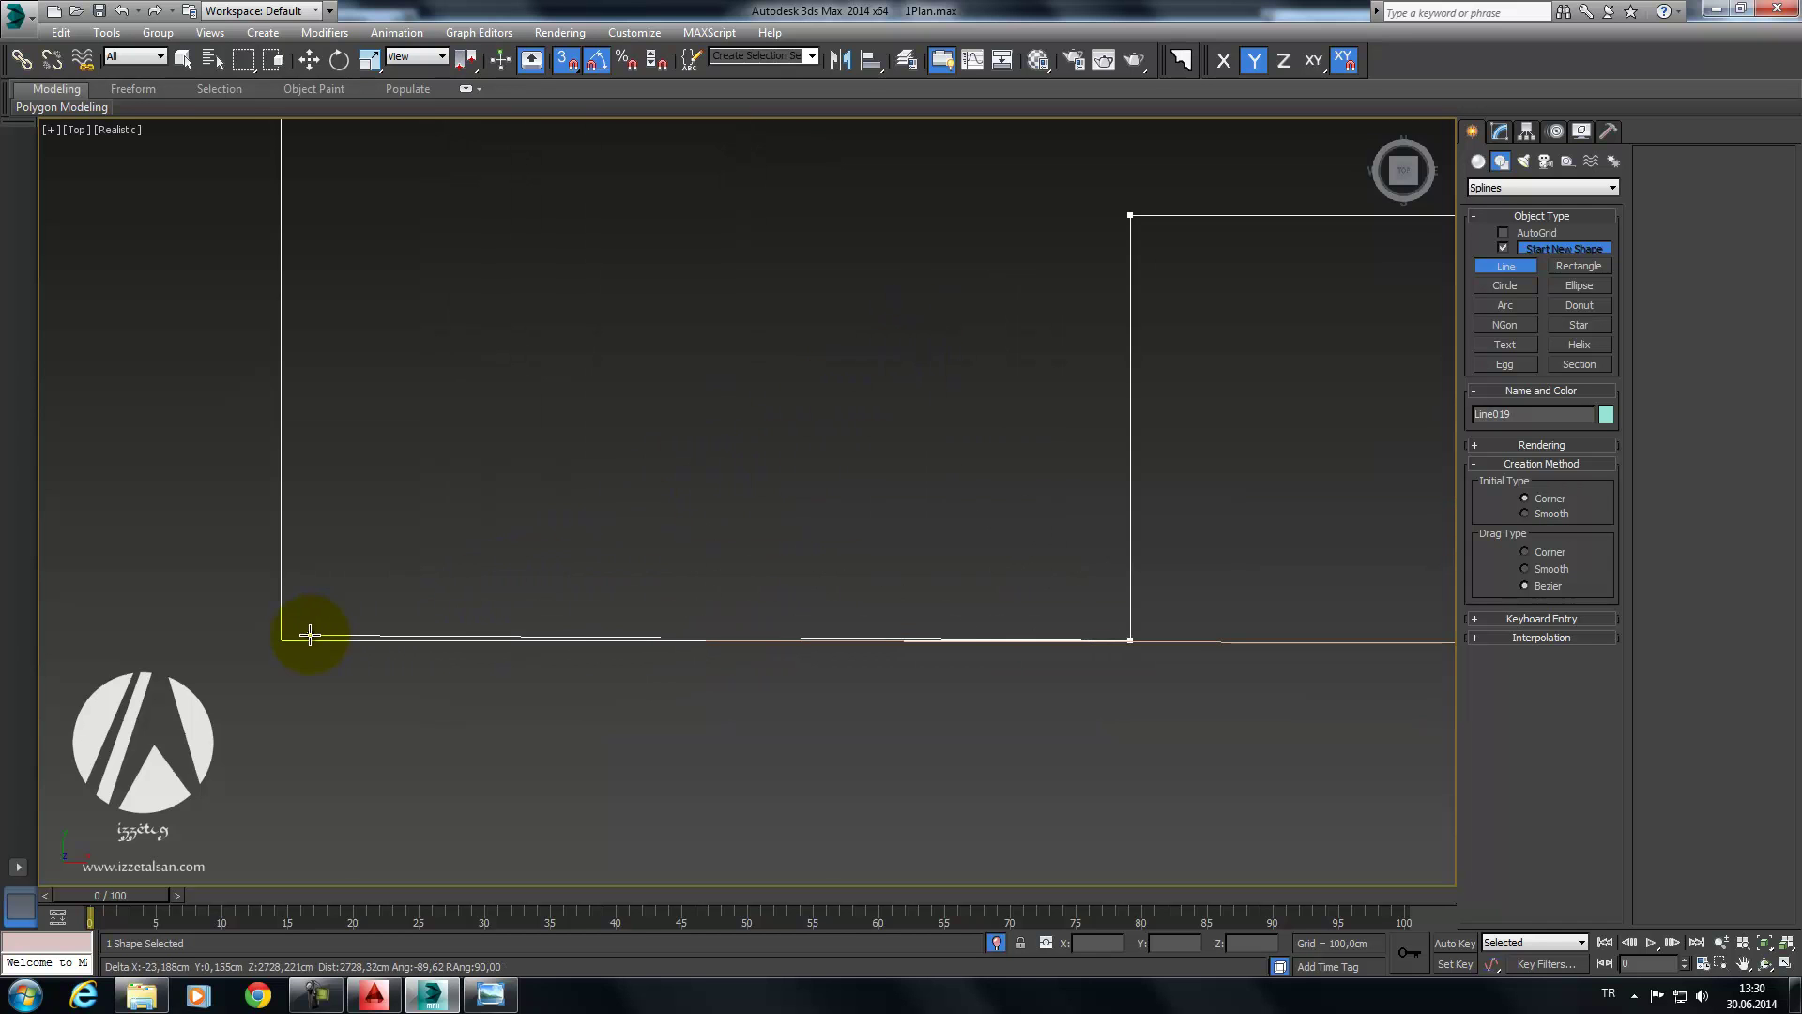
pyautogui.click(272, 638)
pyautogui.scroll(-2, 347, 512)
pyautogui.scroll(-2, 314, 623)
pyautogui.scroll(-2, 272, 526)
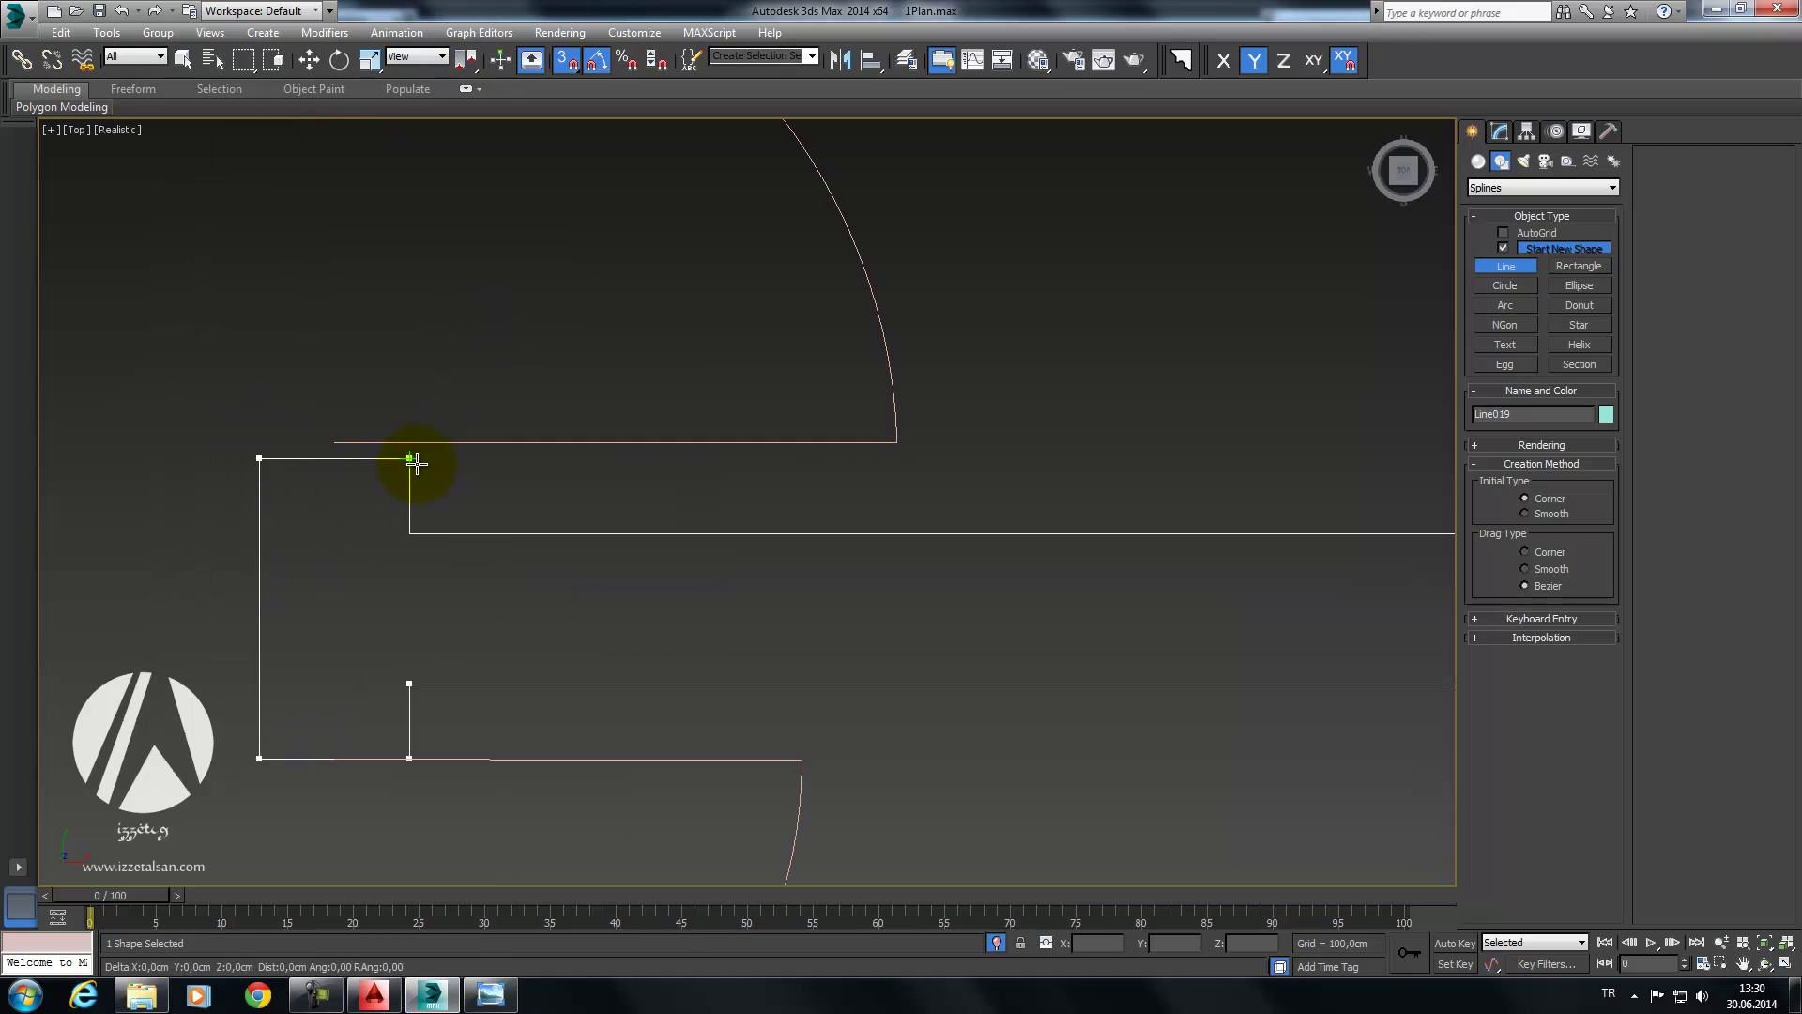
pyautogui.click(413, 542)
pyautogui.scroll(-2, 354, 498)
pyautogui.scroll(-2, 873, 507)
pyautogui.scroll(3, 505, 515)
pyautogui.click(780, 539)
pyautogui.scroll(-3, 760, 442)
pyautogui.scroll(2, 755, 451)
pyautogui.scroll(2, 741, 450)
pyautogui.scroll(1, 730, 422)
pyautogui.scroll(1, 735, 472)
pyautogui.click(706, 464)
pyautogui.click(890, 552)
# Step: Trace and close the rectangular Line020 outline across the upper window opening
pyautogui.moveTo(352, 500); pyautogui.dragTo(824, 451, button='middle')
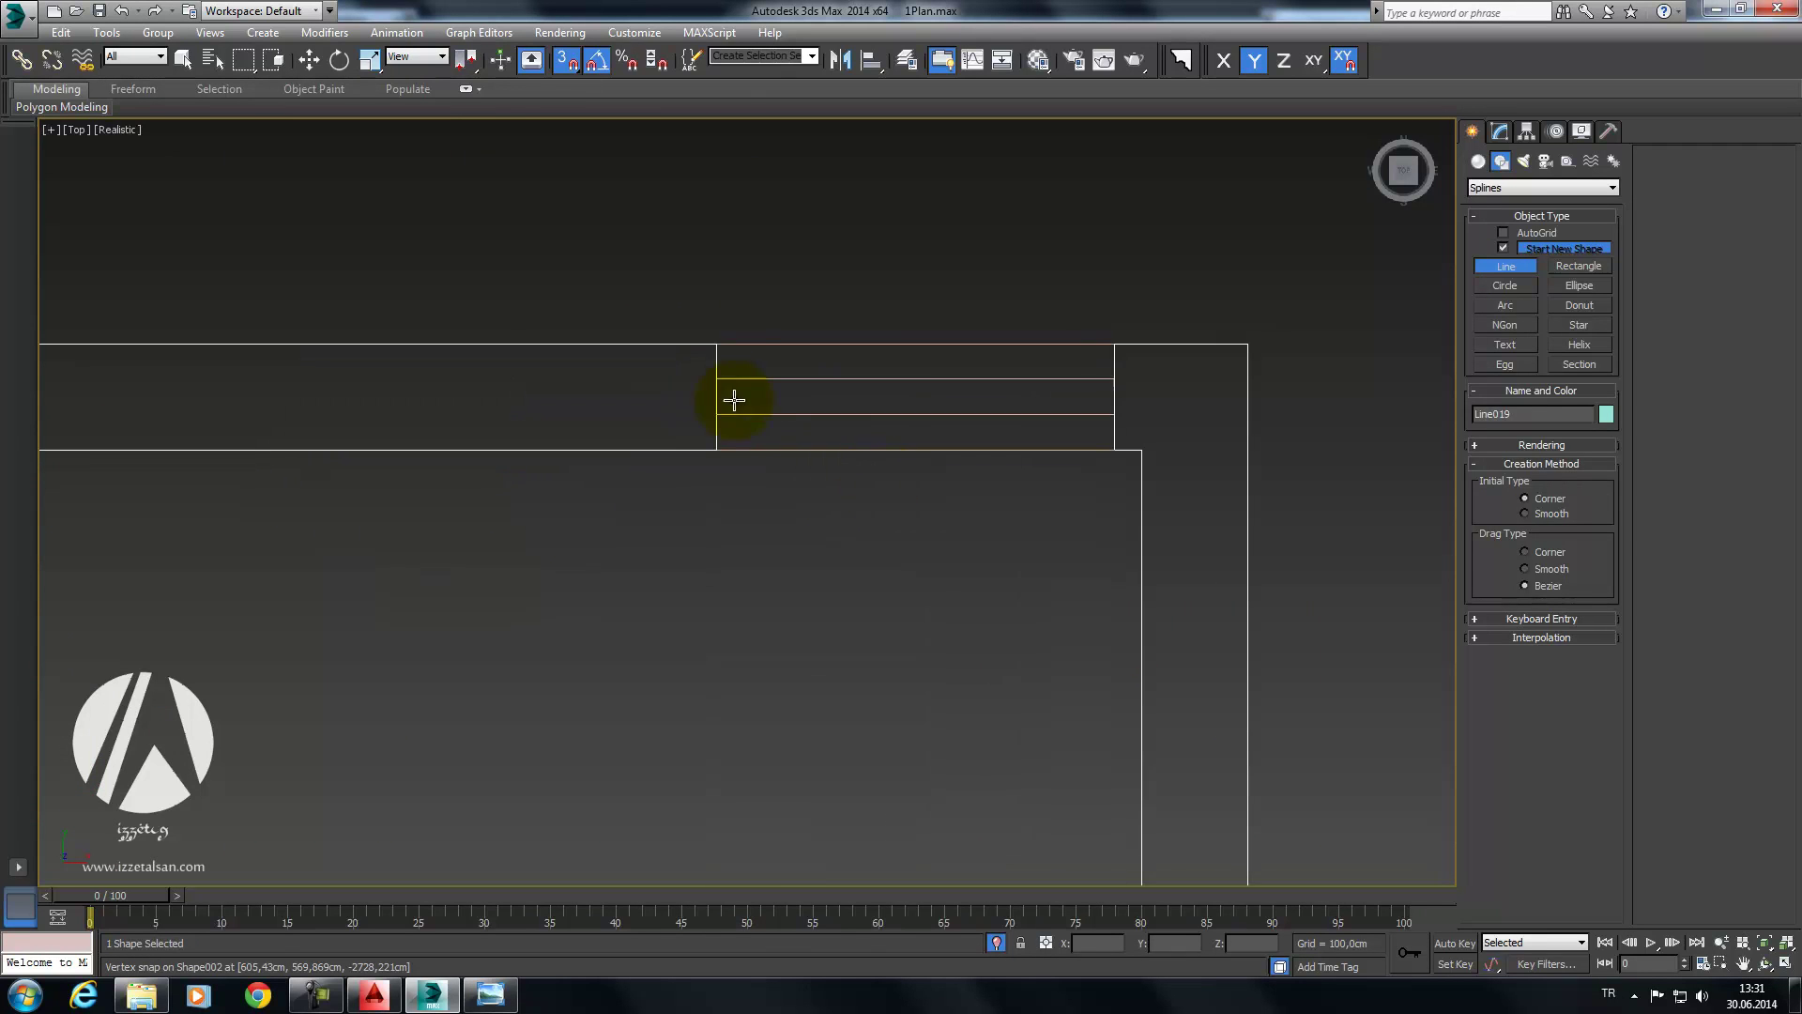
pyautogui.click(729, 353)
pyautogui.click(719, 444)
pyautogui.moveTo(422, 460); pyautogui.dragTo(983, 317, button='middle')
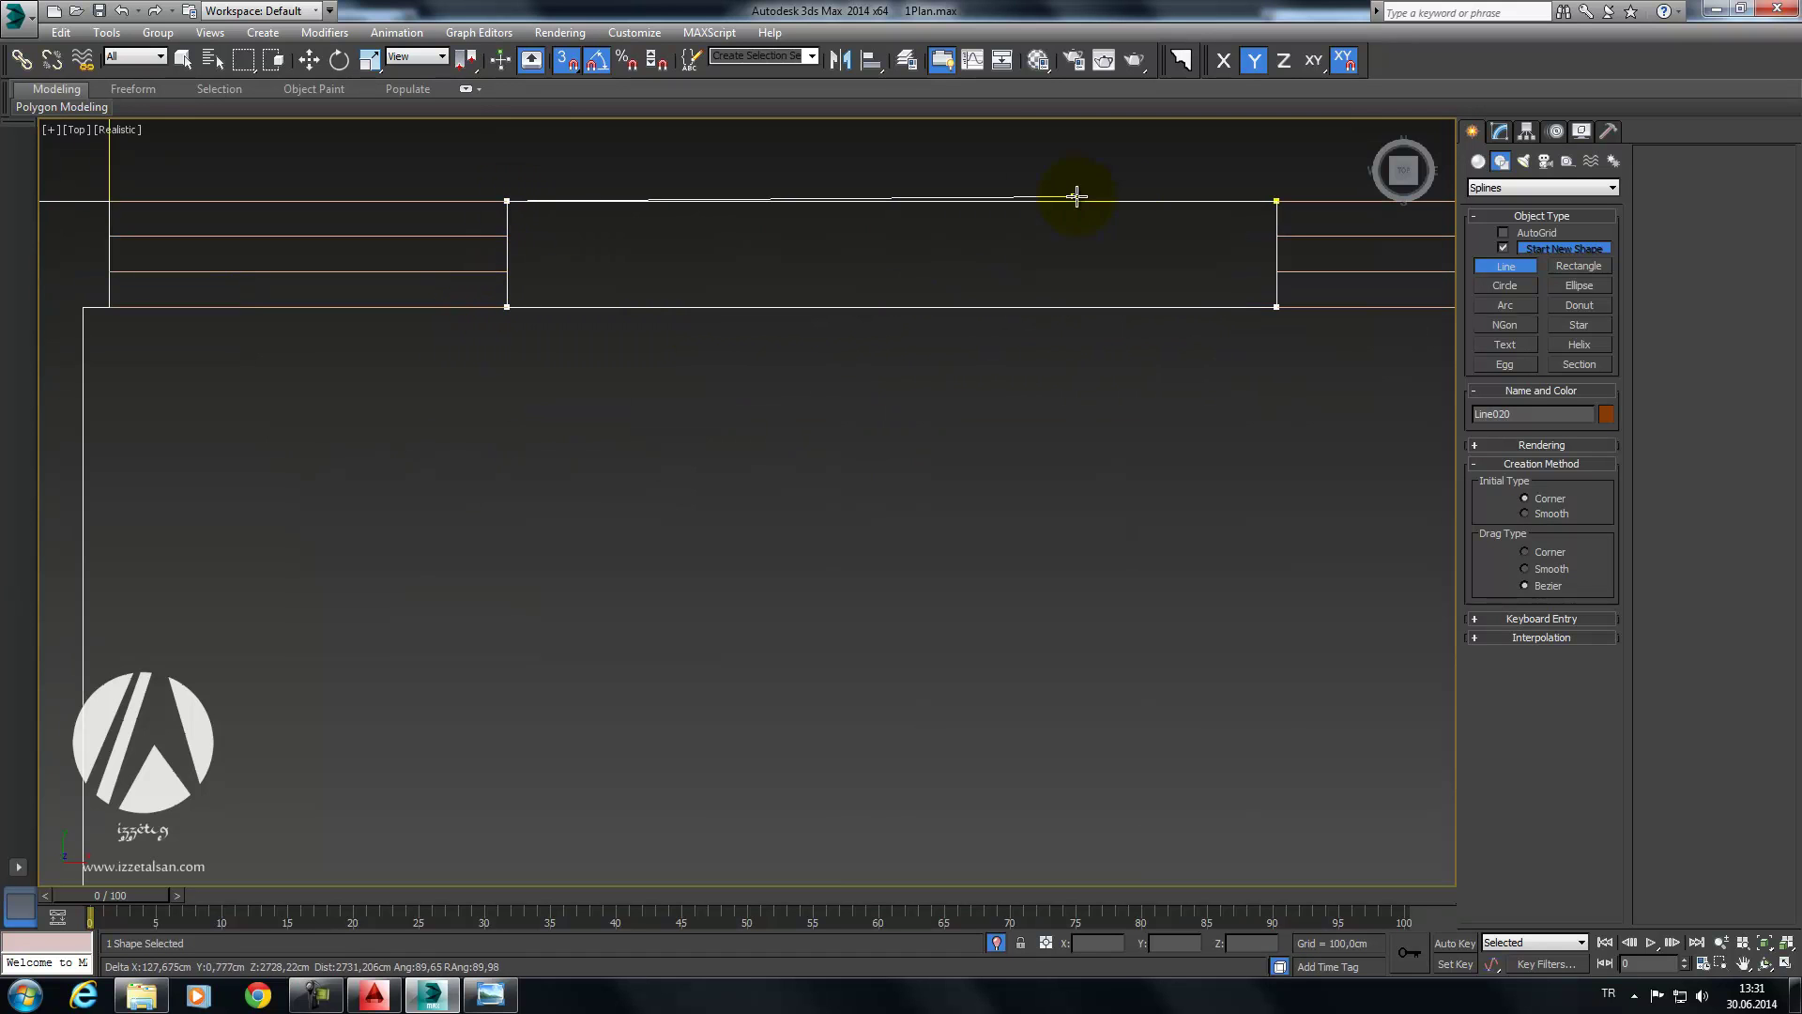
pyautogui.click(1277, 201)
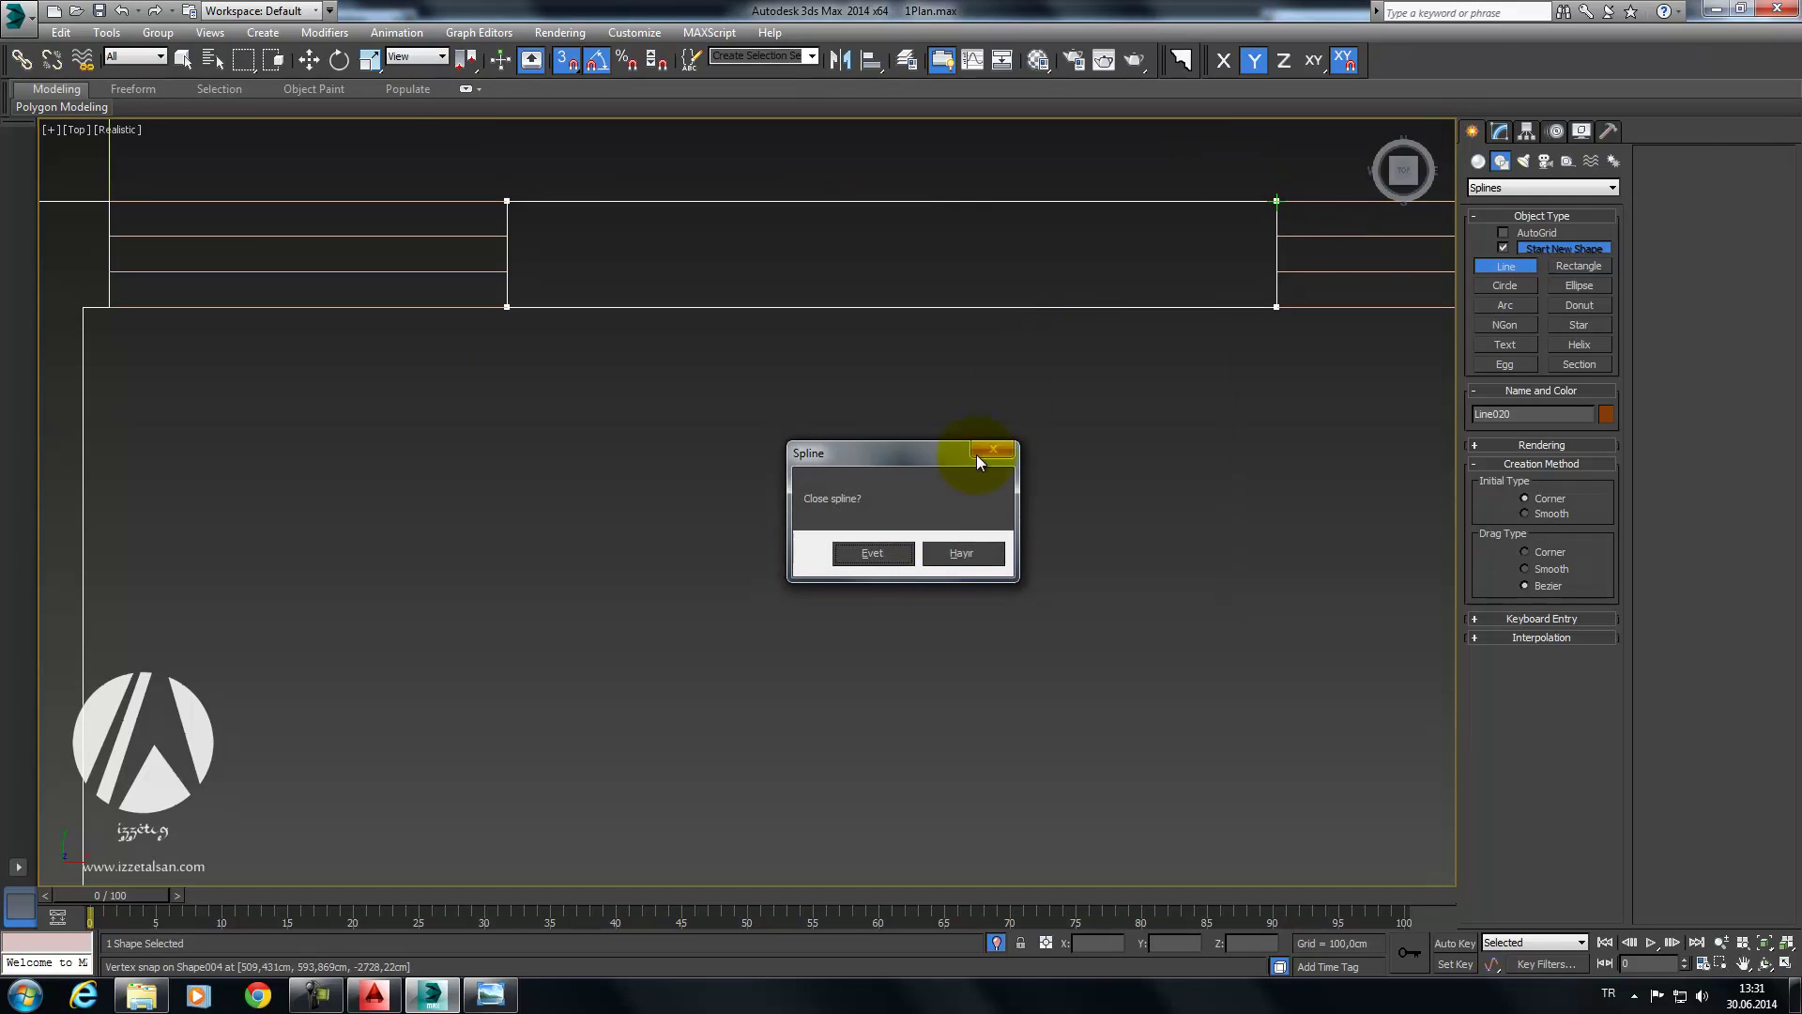
pyautogui.click(873, 553)
pyautogui.scroll(-2, 744, 407)
pyautogui.moveTo(744, 406); pyautogui.dragTo(919, 378, button='middle')
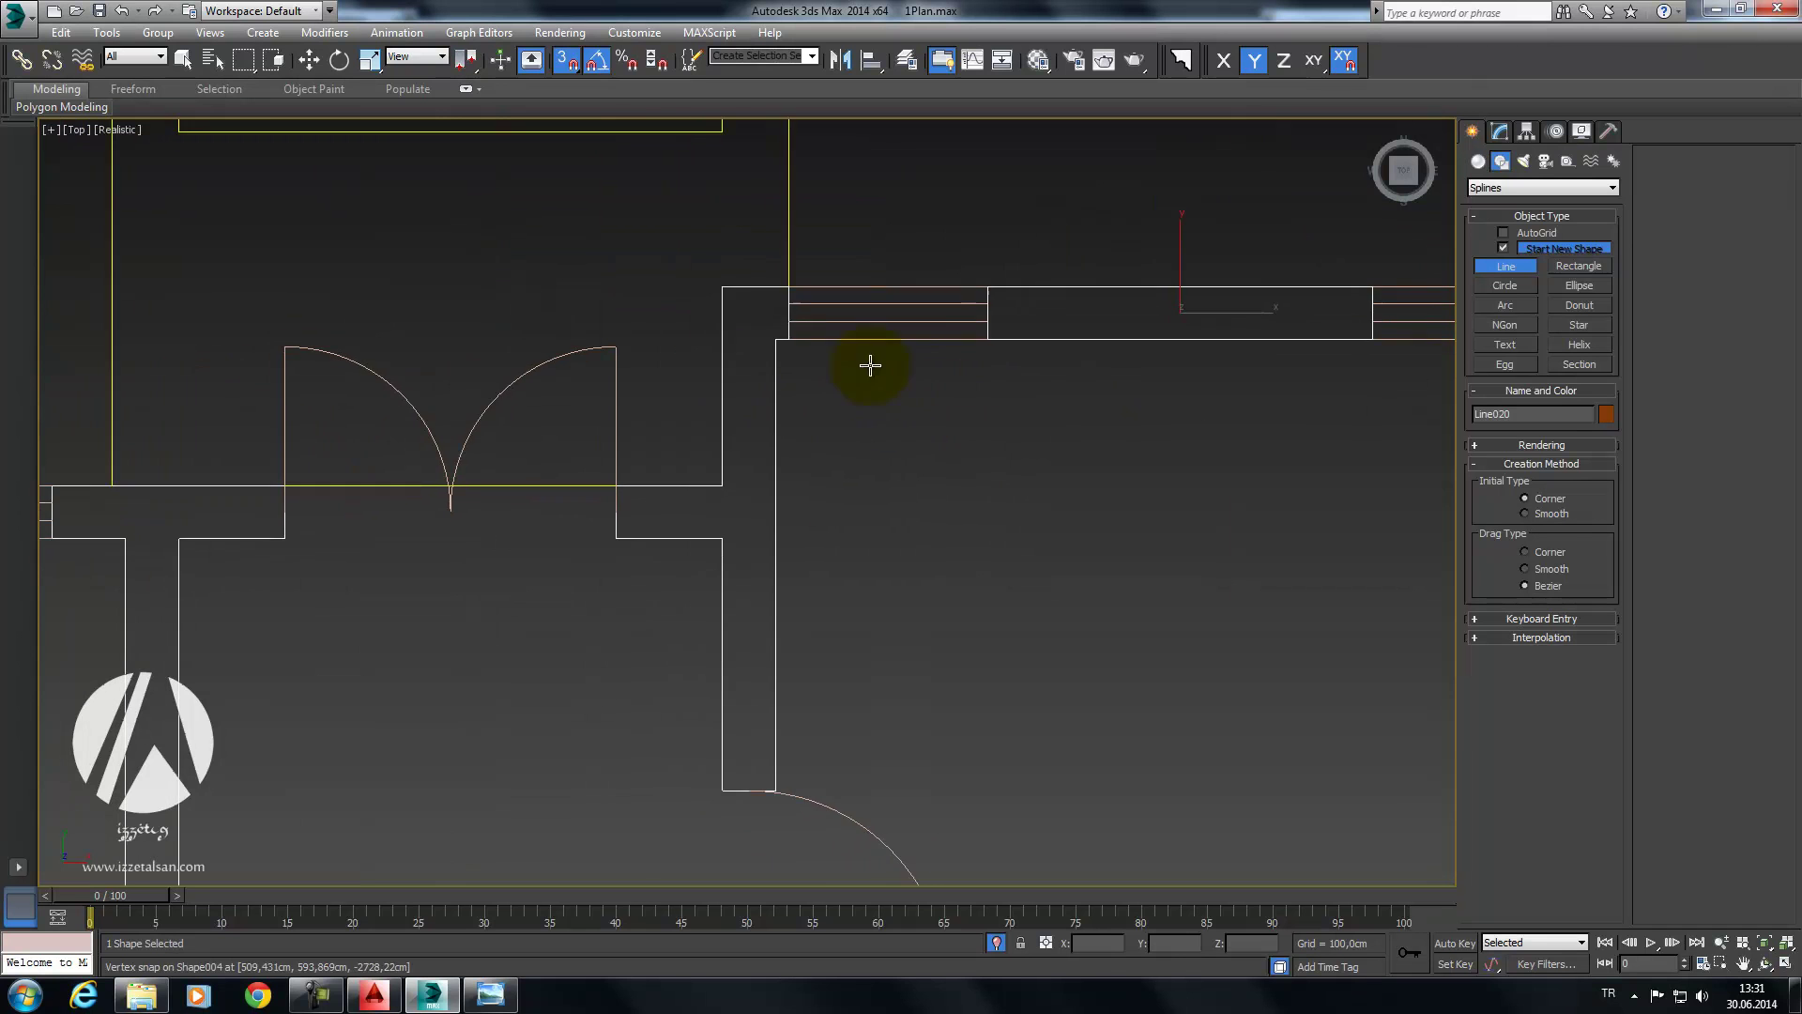
# Step: Start the outline of the wall beside the door, placing vertices at its corners
pyautogui.moveTo(765, 344); pyautogui.dragTo(792, 387, button='middle')
pyautogui.click(730, 574)
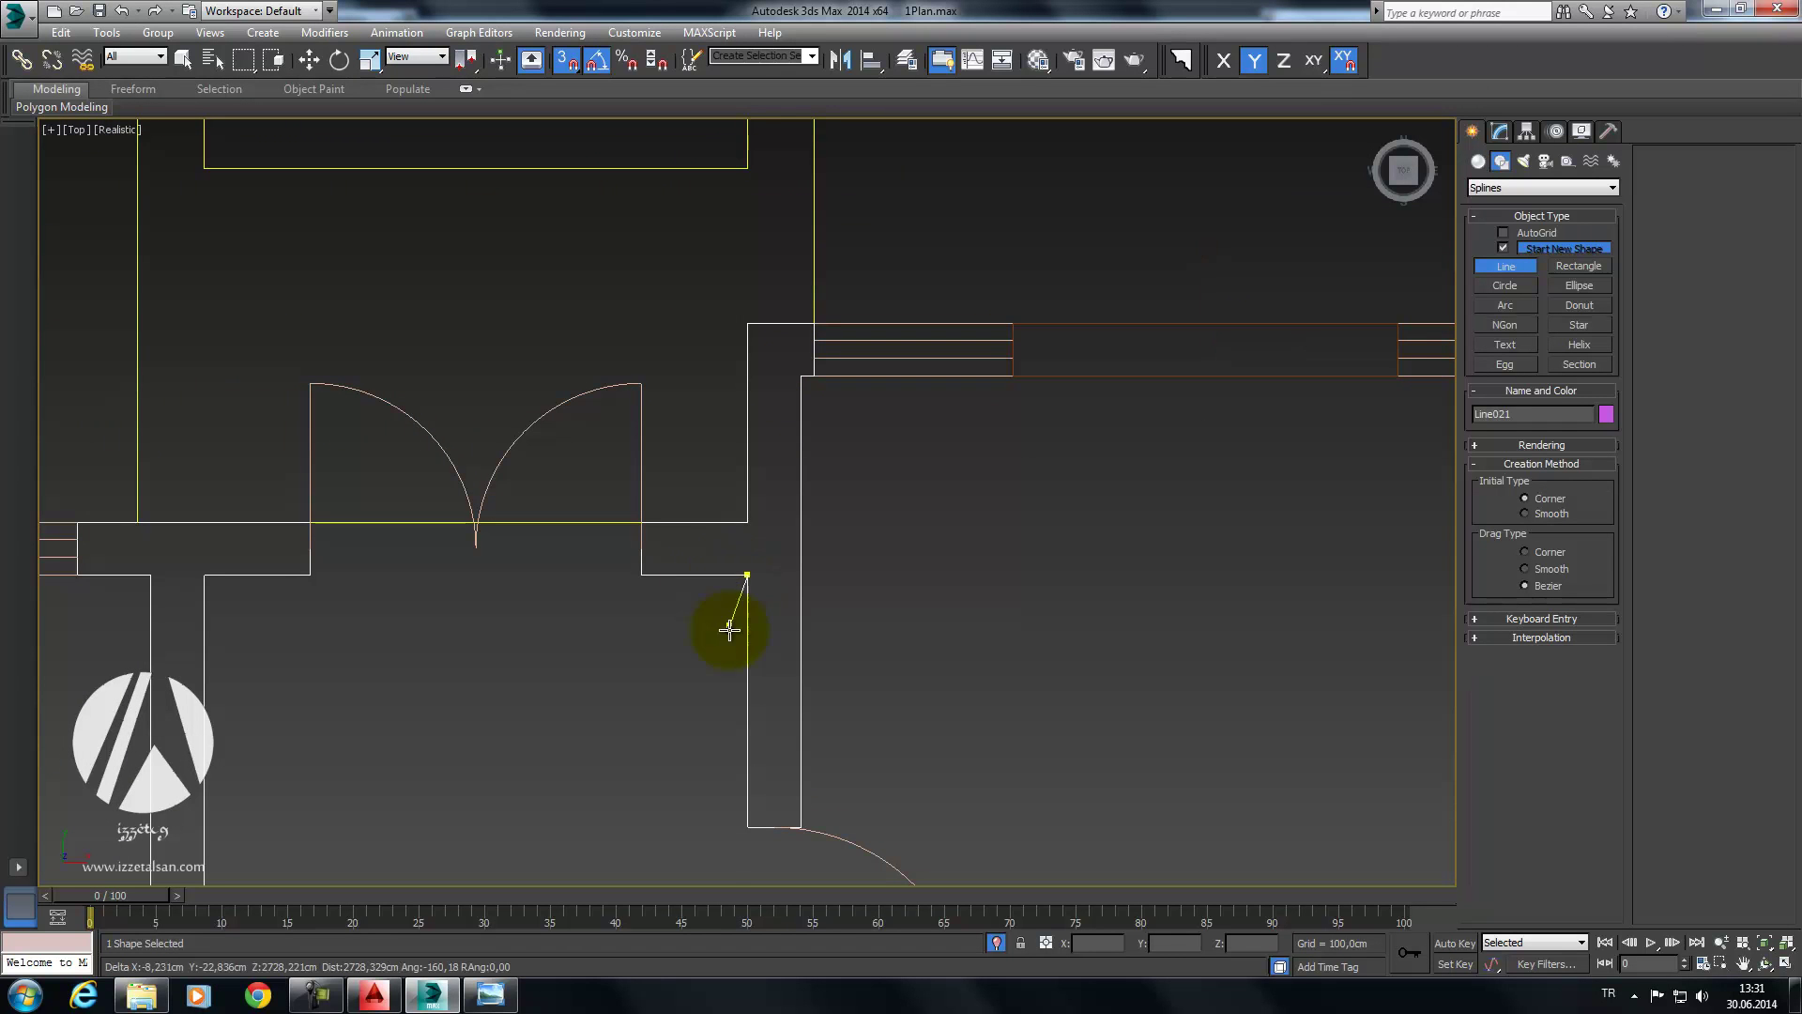
pyautogui.click(765, 824)
pyautogui.moveTo(765, 823); pyautogui.dragTo(845, 491, button='middle')
pyautogui.scroll(4, 845, 491)
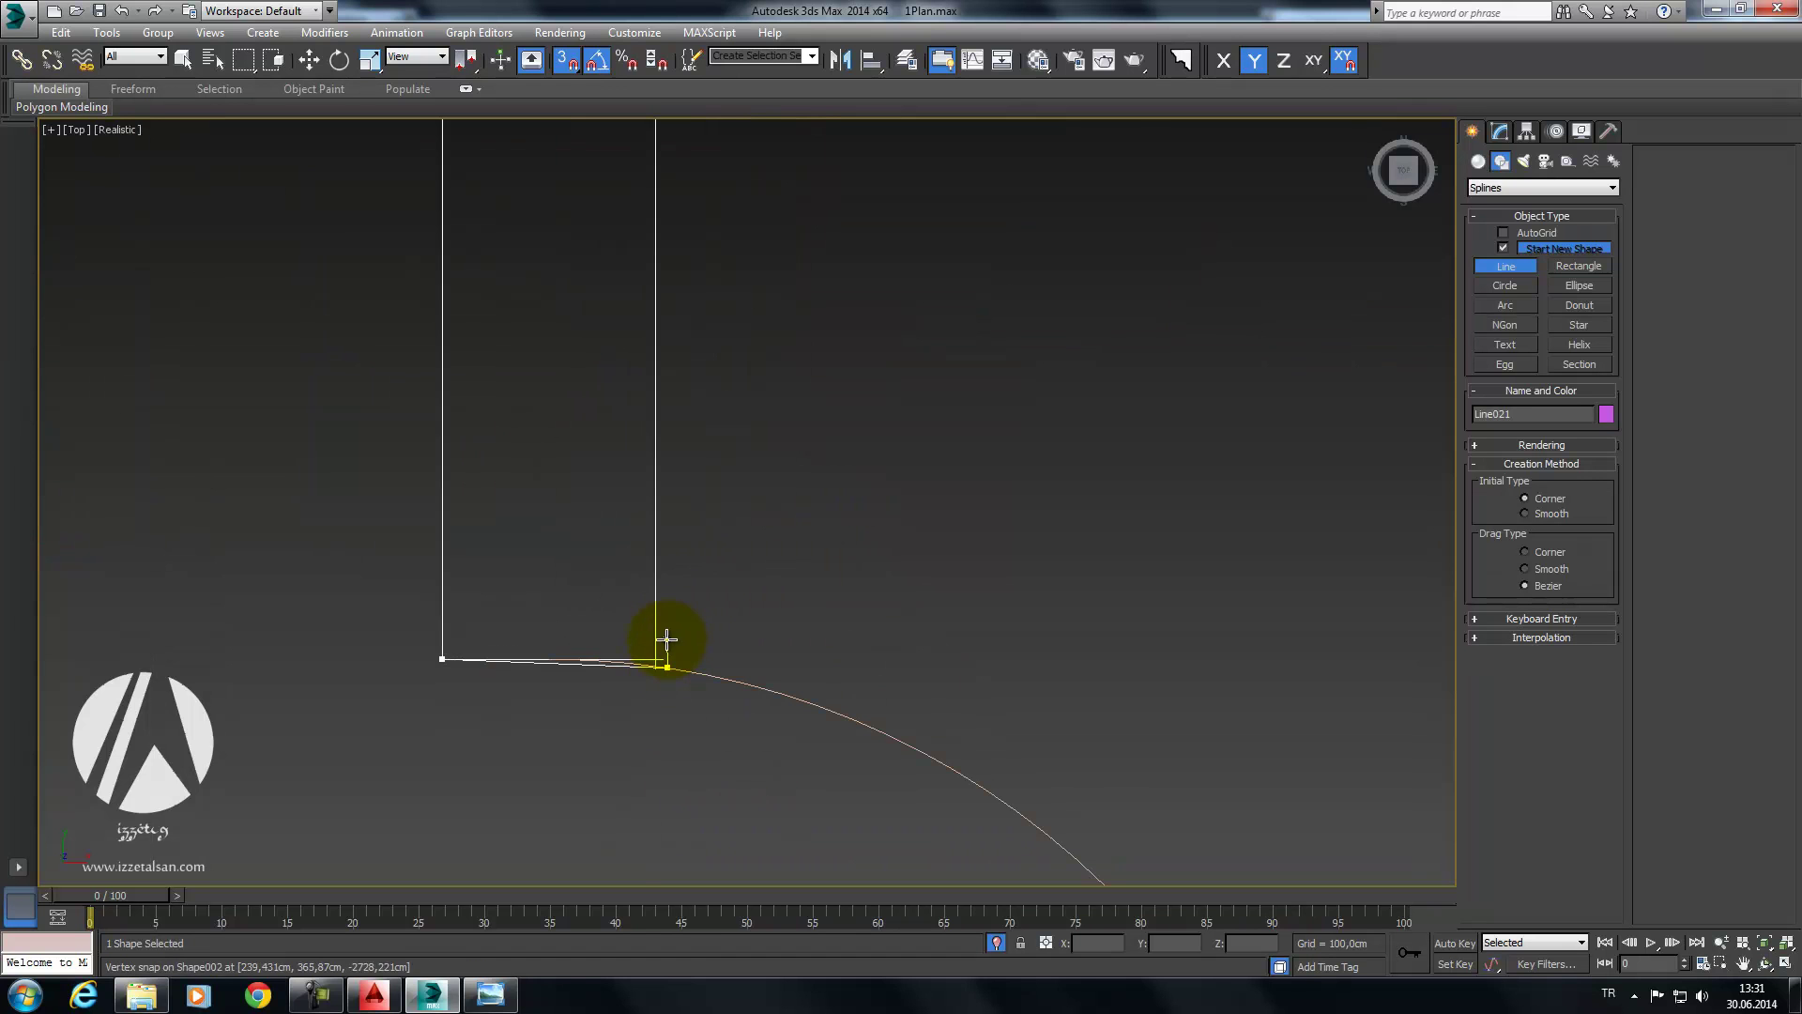
pyautogui.click(663, 637)
pyautogui.scroll(-4, 686, 470)
pyautogui.moveTo(708, 322); pyautogui.dragTo(692, 503, button='middle')
pyautogui.scroll(4, 692, 507)
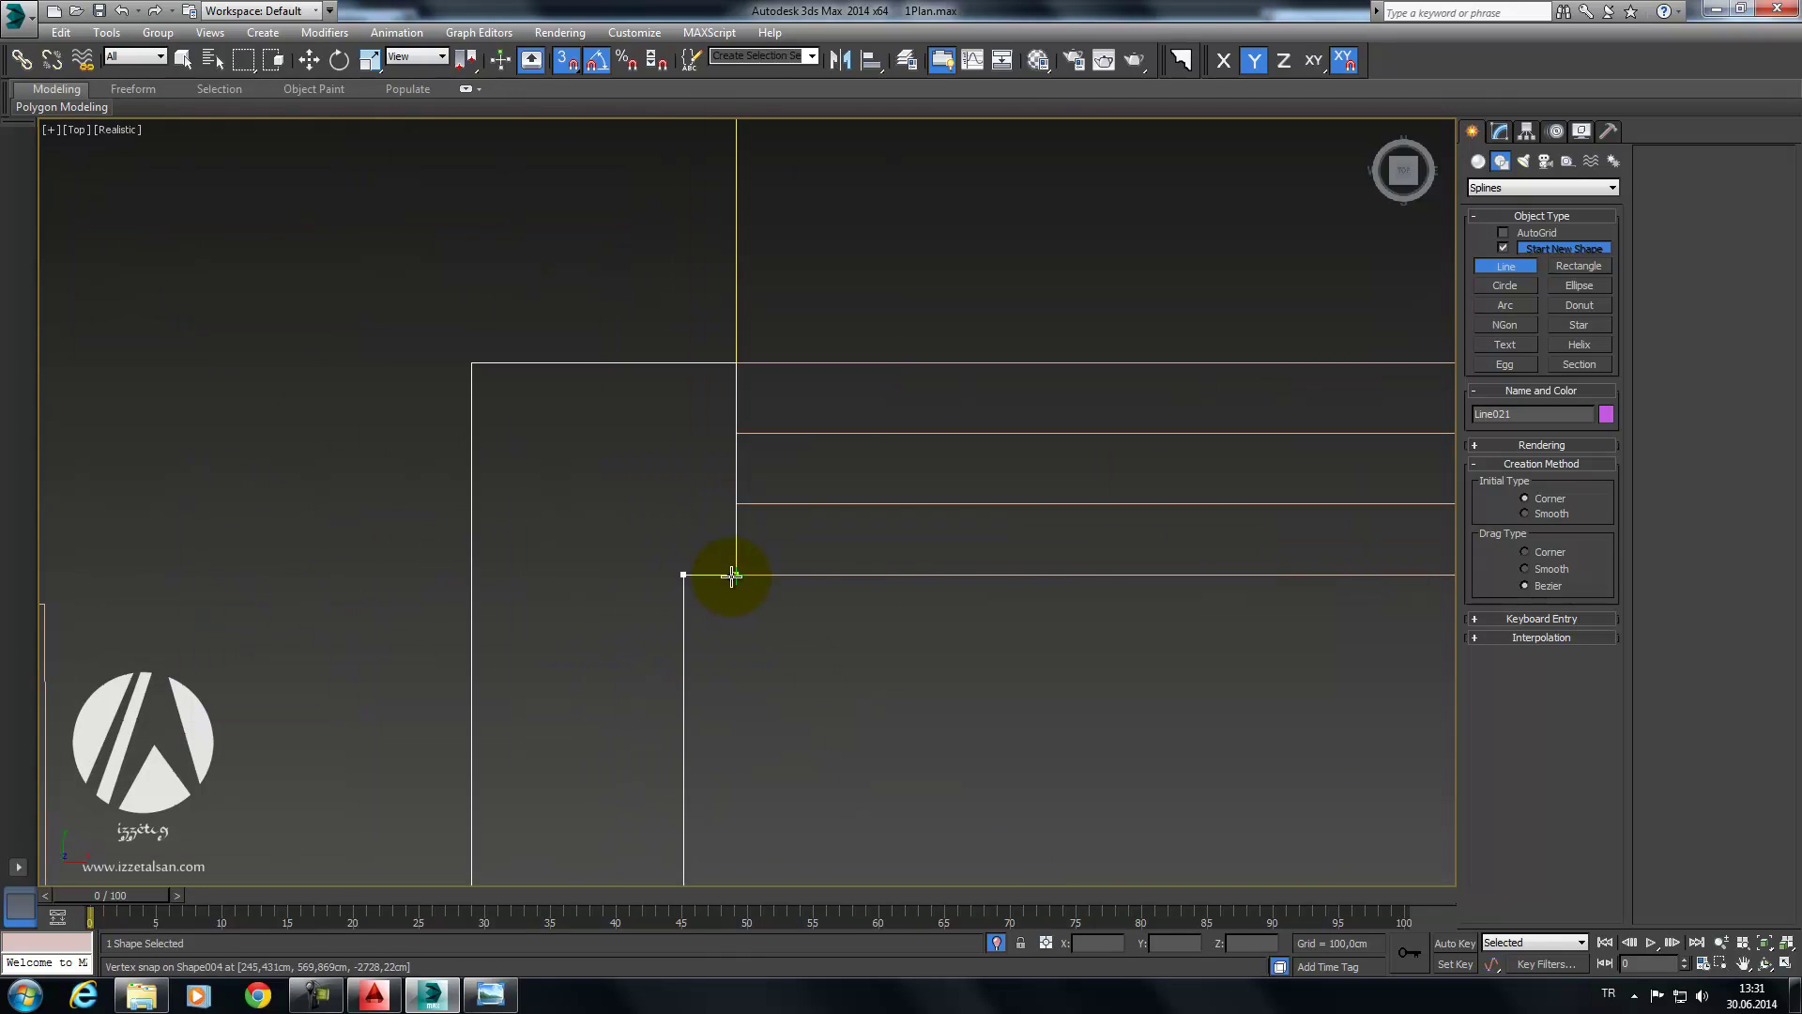
pyautogui.click(732, 364)
pyautogui.click(478, 362)
# Step: Finish the door-side wall outline along its left edge and close the spline
pyautogui.moveTo(527, 532); pyautogui.dragTo(692, 382, button='middle')
pyautogui.scroll(-4, 732, 527)
pyautogui.scroll(4, 717, 505)
pyautogui.click(705, 567)
pyautogui.click(408, 571)
pyautogui.click(407, 720)
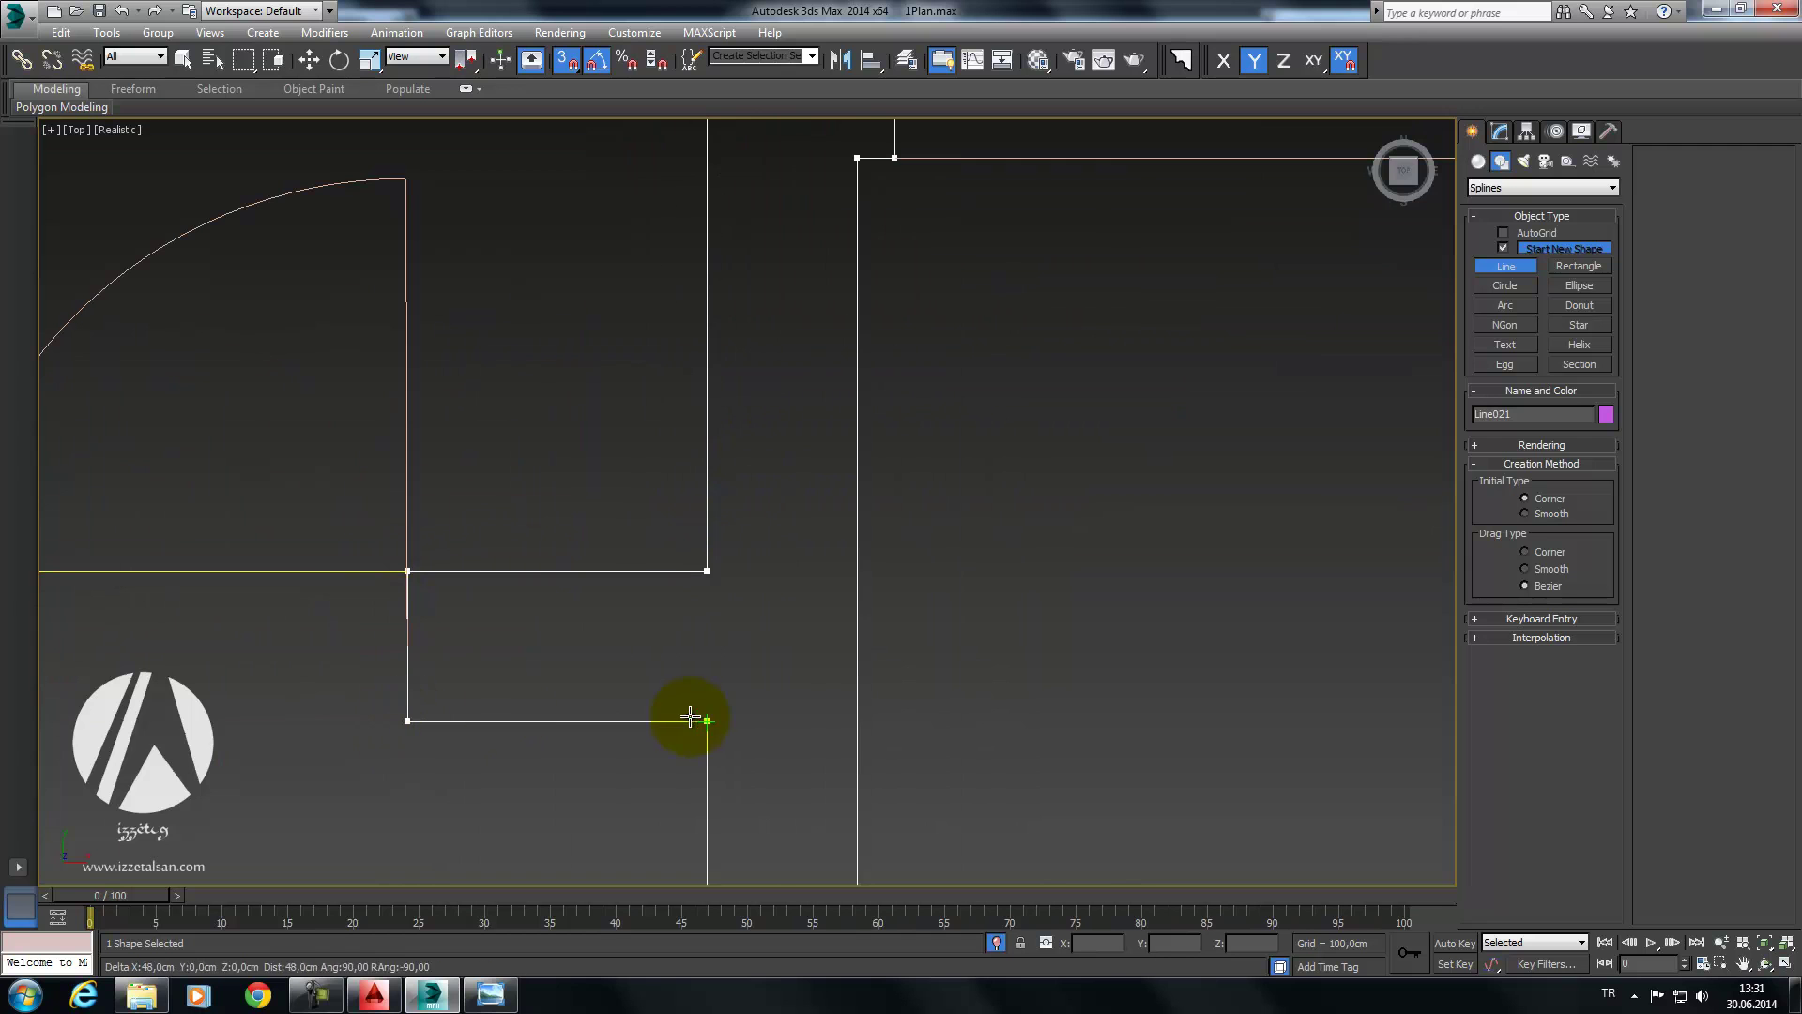
pyautogui.click(707, 721)
pyautogui.click(894, 552)
# Step: Trace and close the small outline of the first window jamb
pyautogui.scroll(-2, 644, 603)
pyautogui.scroll(-2, 712, 591)
pyautogui.scroll(4, 723, 520)
pyautogui.scroll(2, 723, 520)
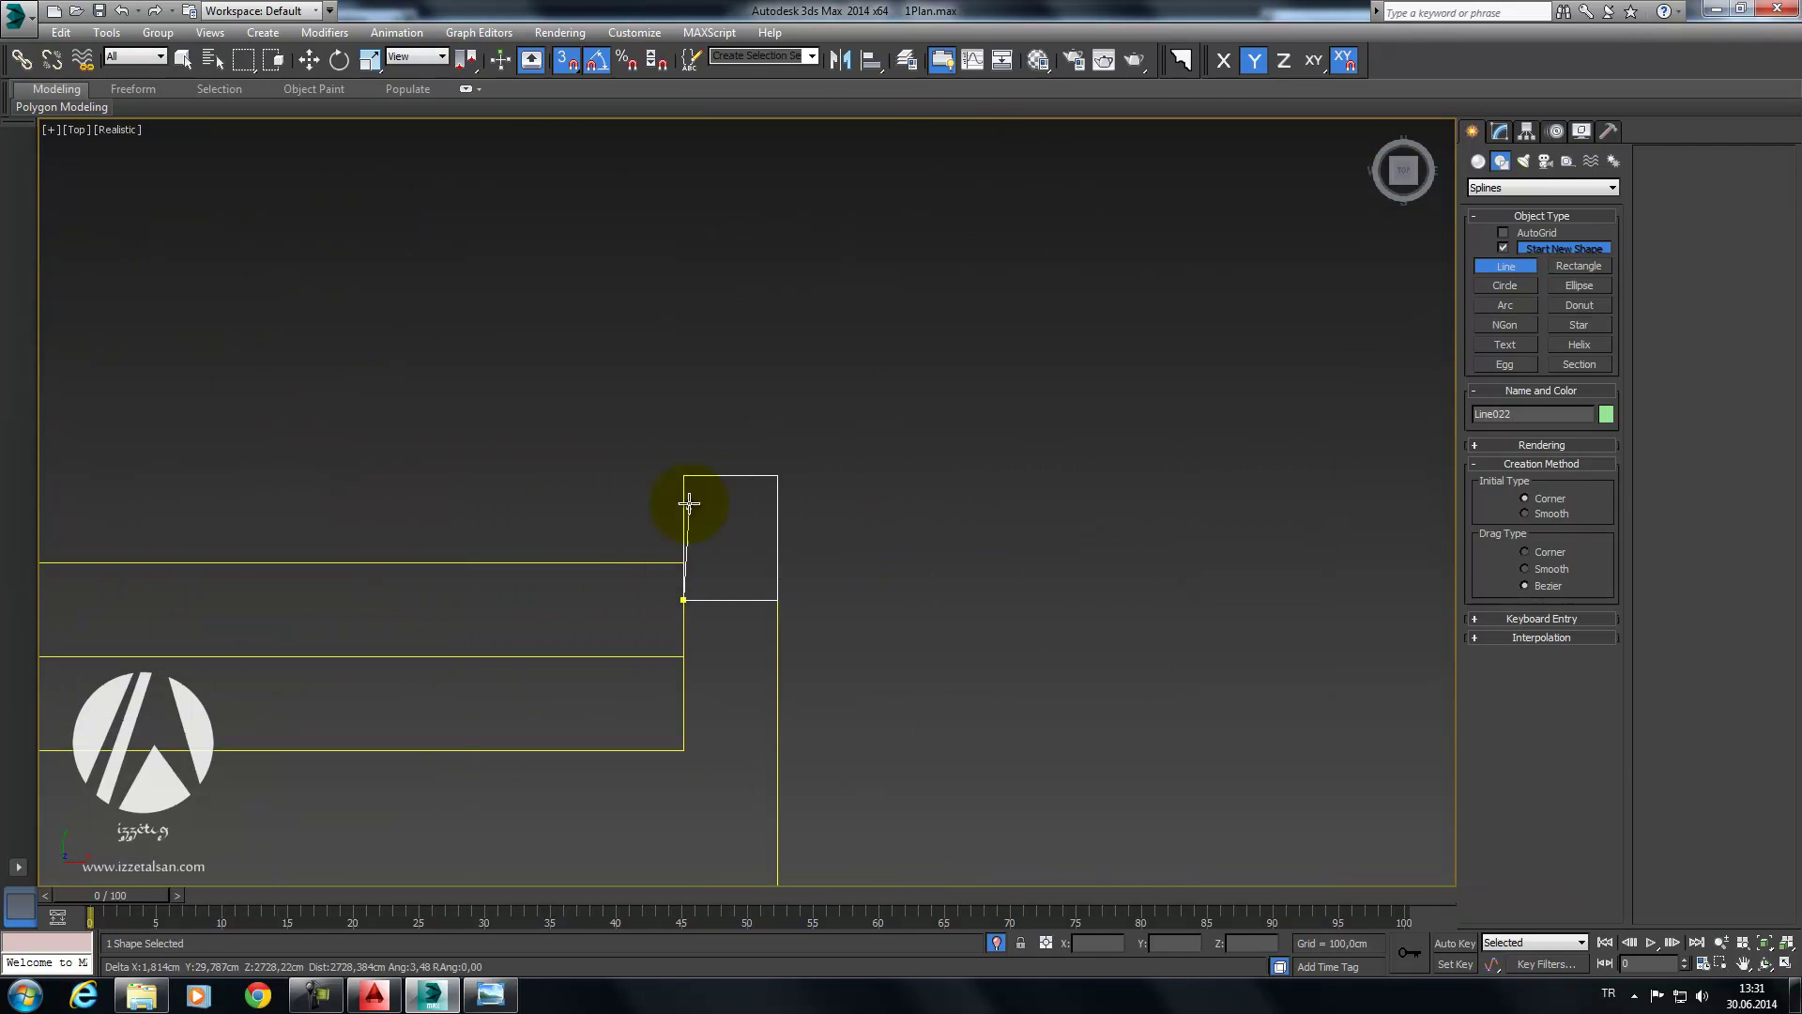
pyautogui.click(779, 475)
pyautogui.click(778, 599)
pyautogui.click(684, 599)
pyautogui.click(873, 552)
# Step: Trace and close the outline of the opposite window jamb
pyautogui.moveTo(398, 692); pyautogui.dragTo(728, 589, button='middle')
pyautogui.scroll(-2, 728, 588)
pyautogui.click(828, 420)
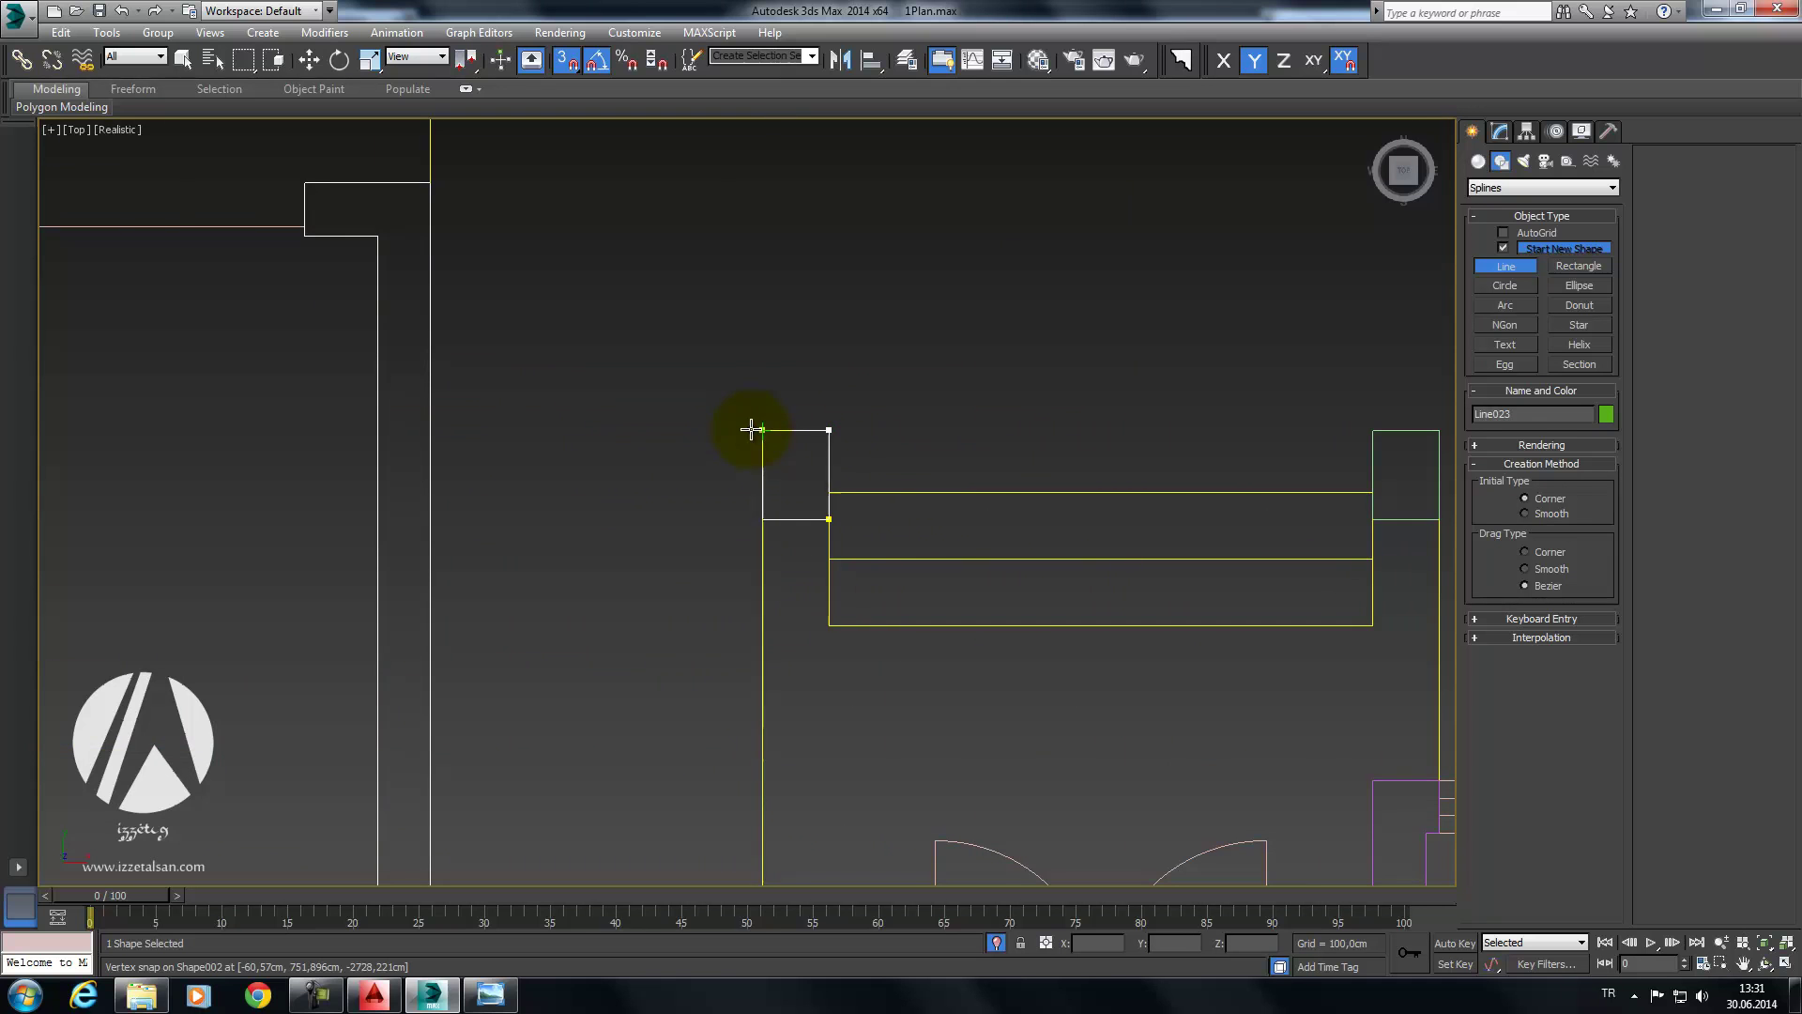
pyautogui.click(830, 519)
pyautogui.click(953, 559)
pyautogui.scroll(-3, 821, 554)
# Step: Start outline Line024 at a wall corner and place its right and lower corner vertices
pyautogui.moveTo(825, 544); pyautogui.dragTo(787, 440, button='middle')
pyautogui.scroll(4, 786, 440)
pyautogui.click(796, 427)
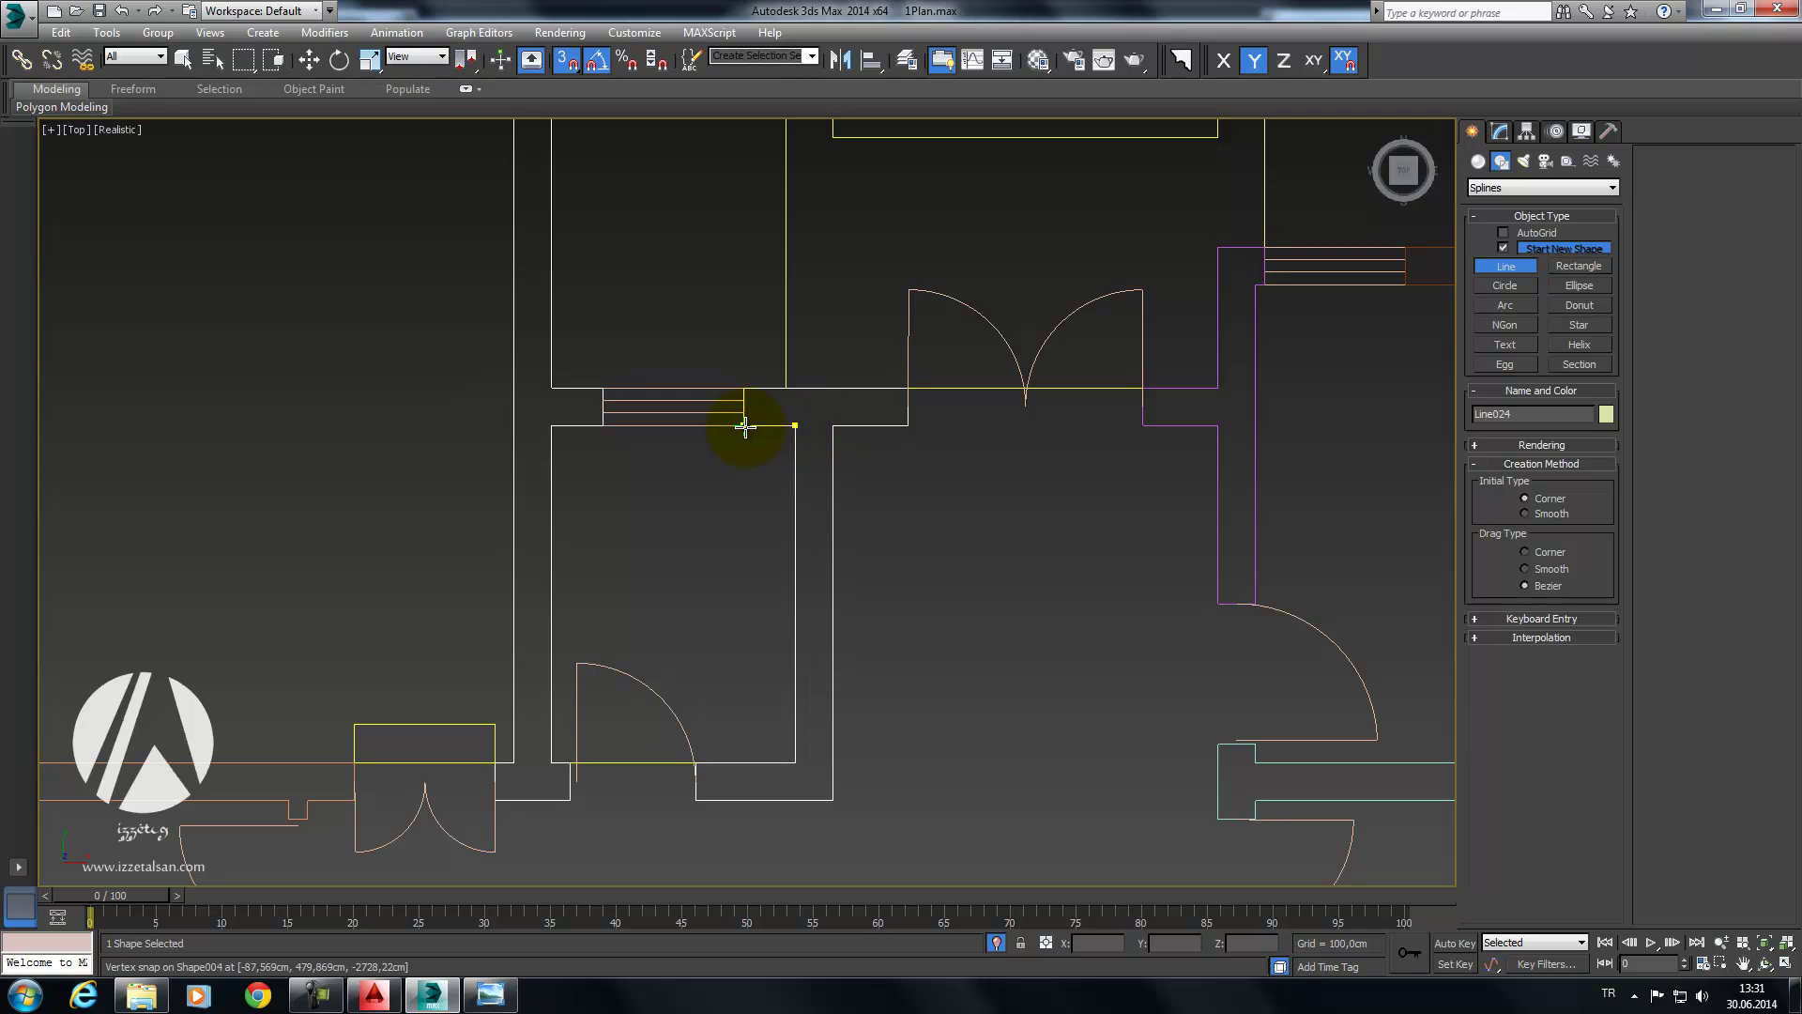
pyautogui.click(743, 386)
pyautogui.scroll(3, 845, 382)
pyautogui.scroll(2, 745, 483)
pyautogui.scroll(3, 653, 513)
pyautogui.click(1261, 516)
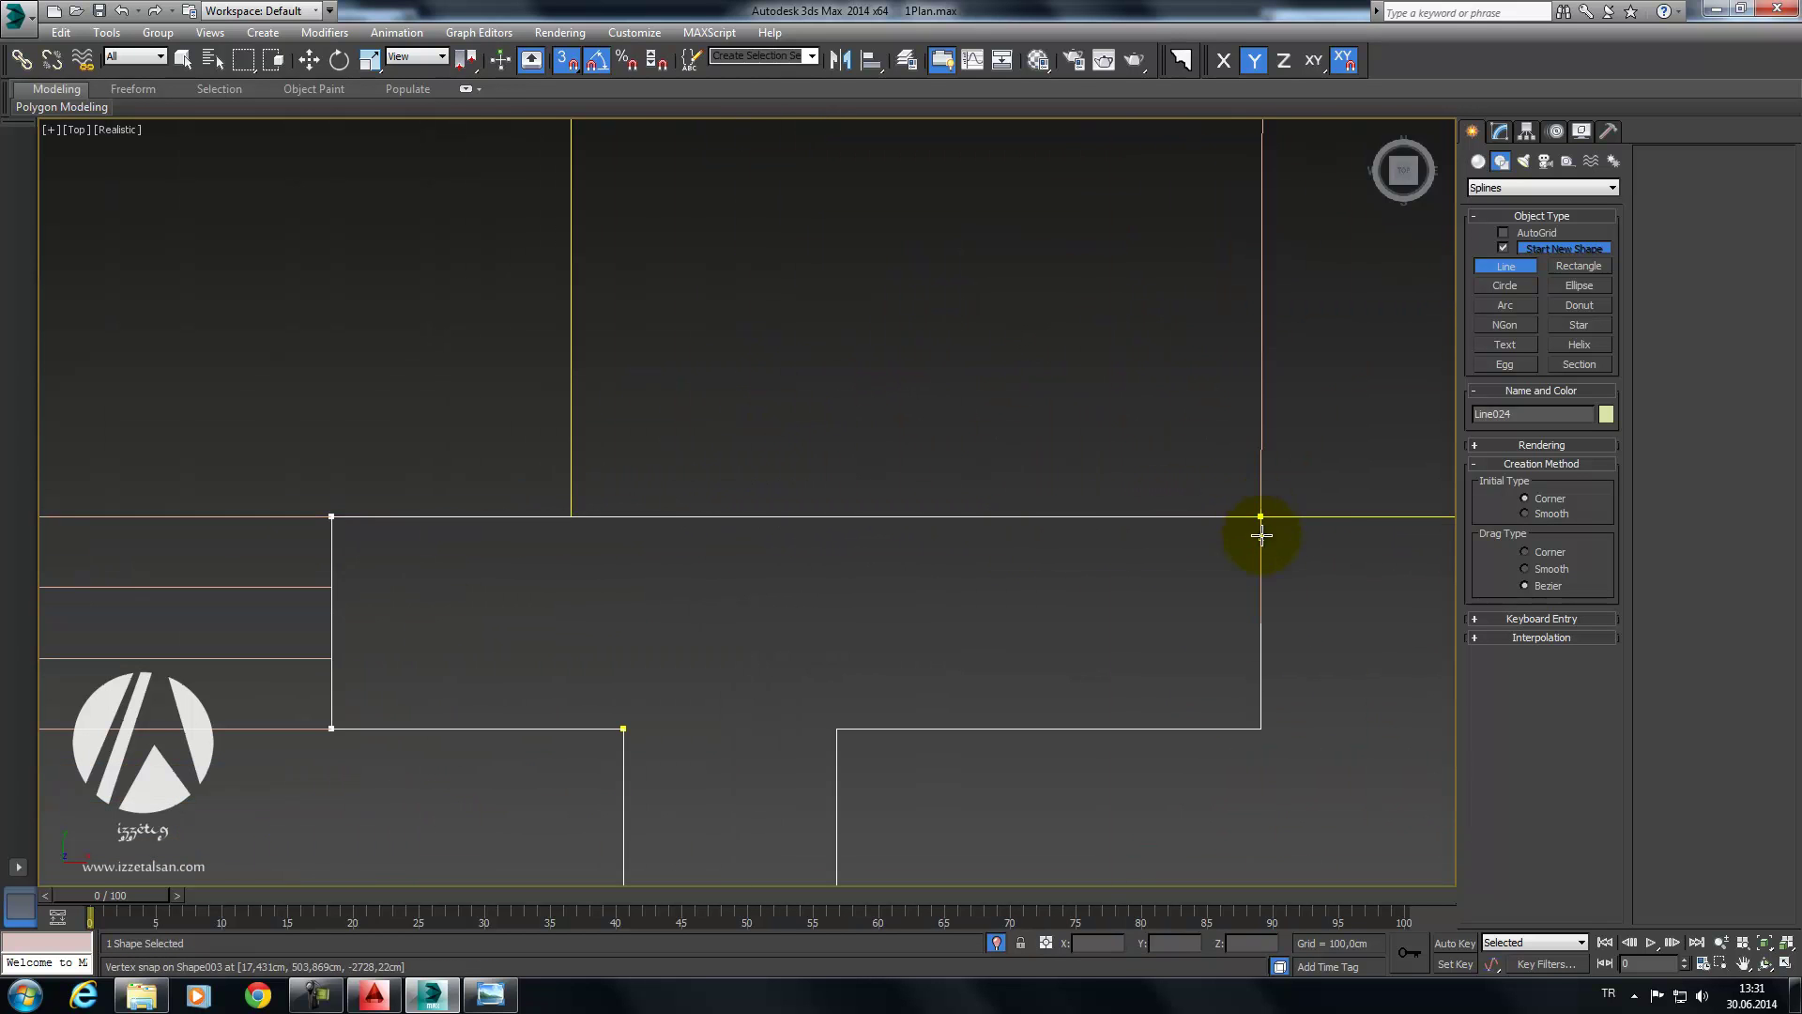
pyautogui.click(1266, 736)
pyautogui.click(834, 735)
# Step: Finish Line024 up the wall's left side and close the spline
pyautogui.moveTo(835, 640); pyautogui.dragTo(869, 274, button='middle')
pyautogui.scroll(-5, 870, 273)
pyautogui.moveTo(872, 693); pyautogui.dragTo(882, 515, button='middle')
pyautogui.click(865, 628)
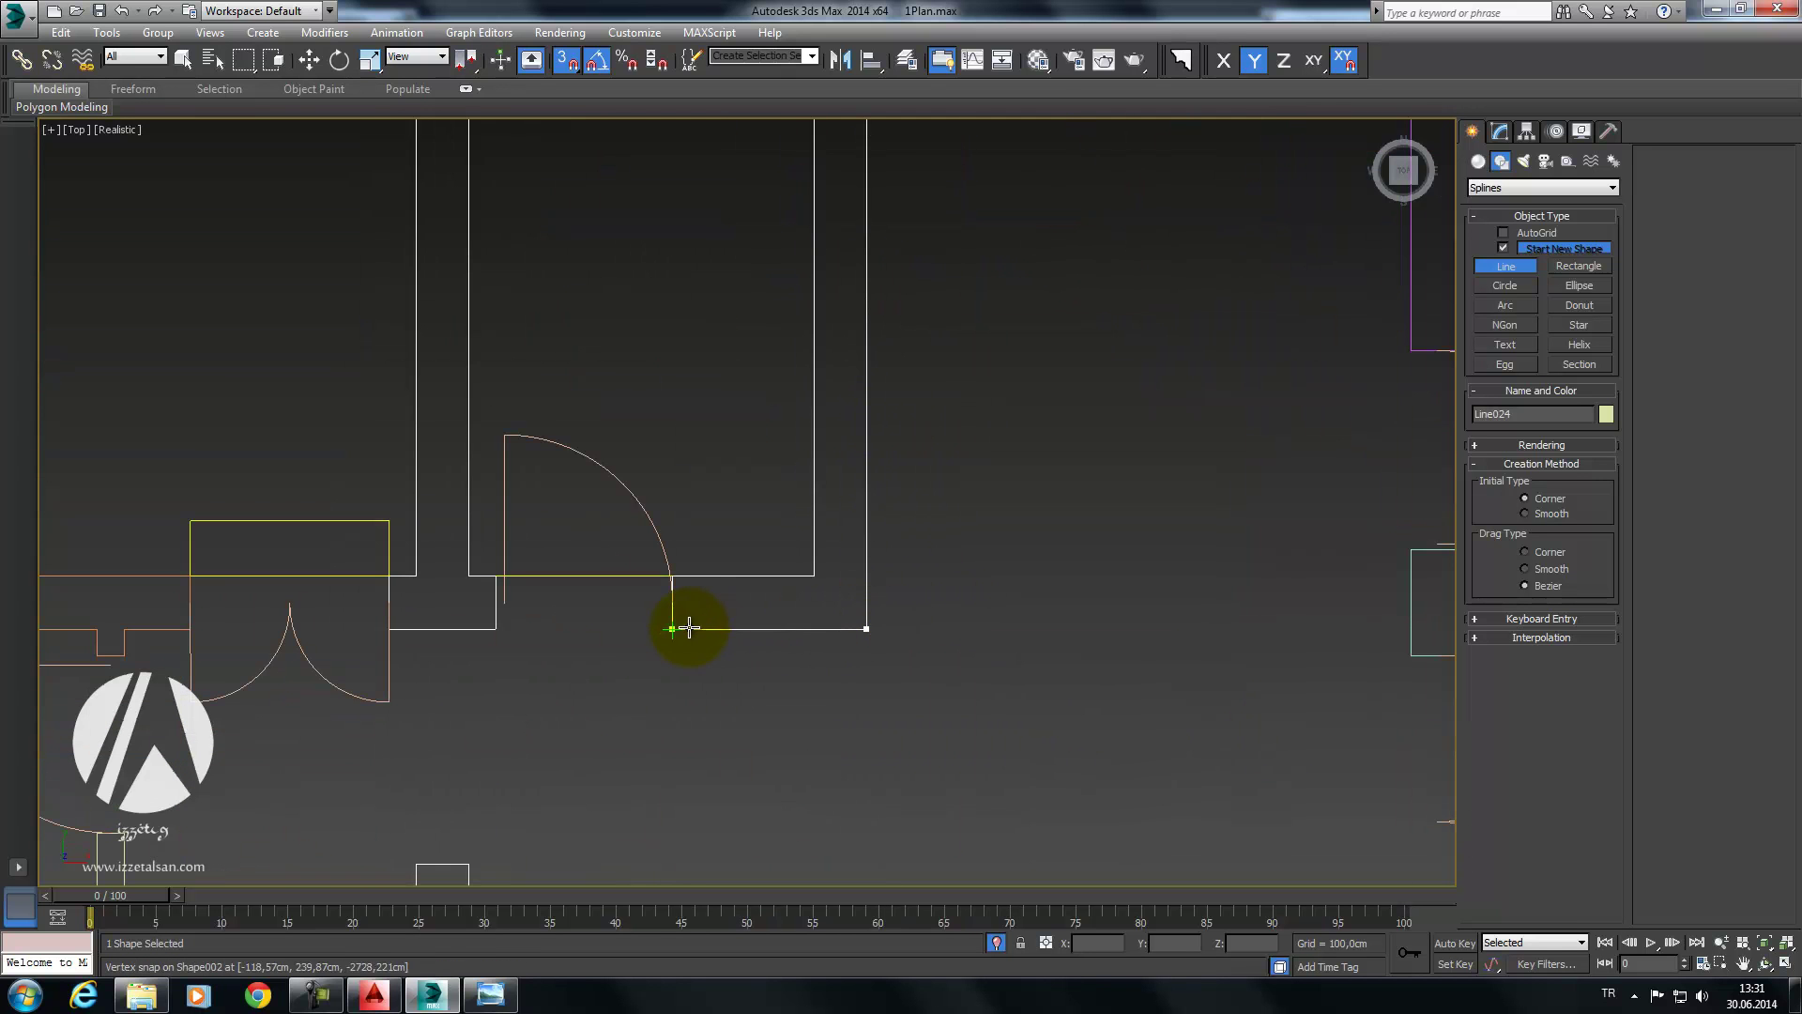
pyautogui.scroll(5, 825, 414)
pyautogui.click(686, 533)
pyautogui.moveTo(1257, 517); pyautogui.dragTo(615, 519, button='middle')
pyautogui.click(873, 551)
pyautogui.scroll(-5, 873, 470)
pyautogui.scroll(-3, 878, 457)
pyautogui.scroll(2, 872, 376)
pyautogui.click(838, 249)
pyautogui.click(872, 552)
# Step: Start the long wall outline Line025 at the door-side corner and place vertices up the wall
pyautogui.scroll(-1, 554, 744)
pyautogui.scroll(-4, 635, 491)
pyautogui.scroll(2, 748, 354)
pyautogui.scroll(2, 718, 385)
pyautogui.scroll(3, 718, 385)
pyautogui.click(706, 580)
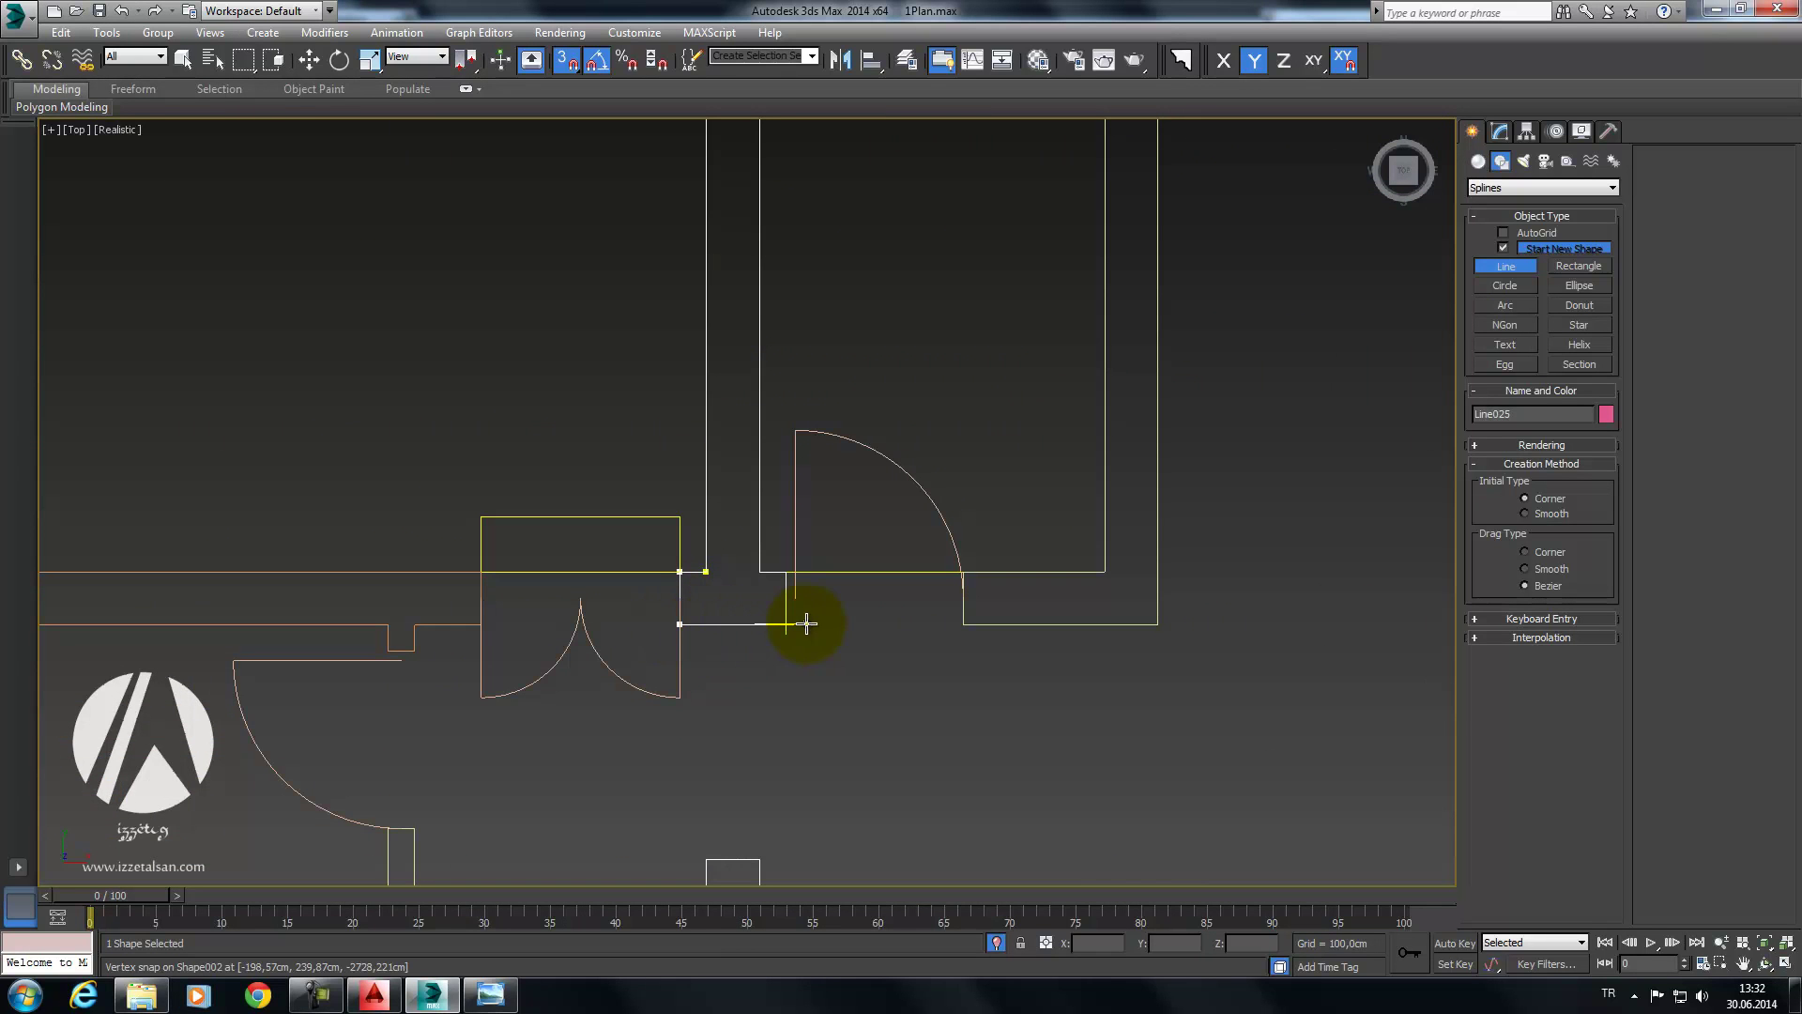
pyautogui.scroll(-4, 789, 282)
pyautogui.scroll(2, 765, 535)
pyautogui.scroll(1, 729, 503)
pyautogui.click(728, 499)
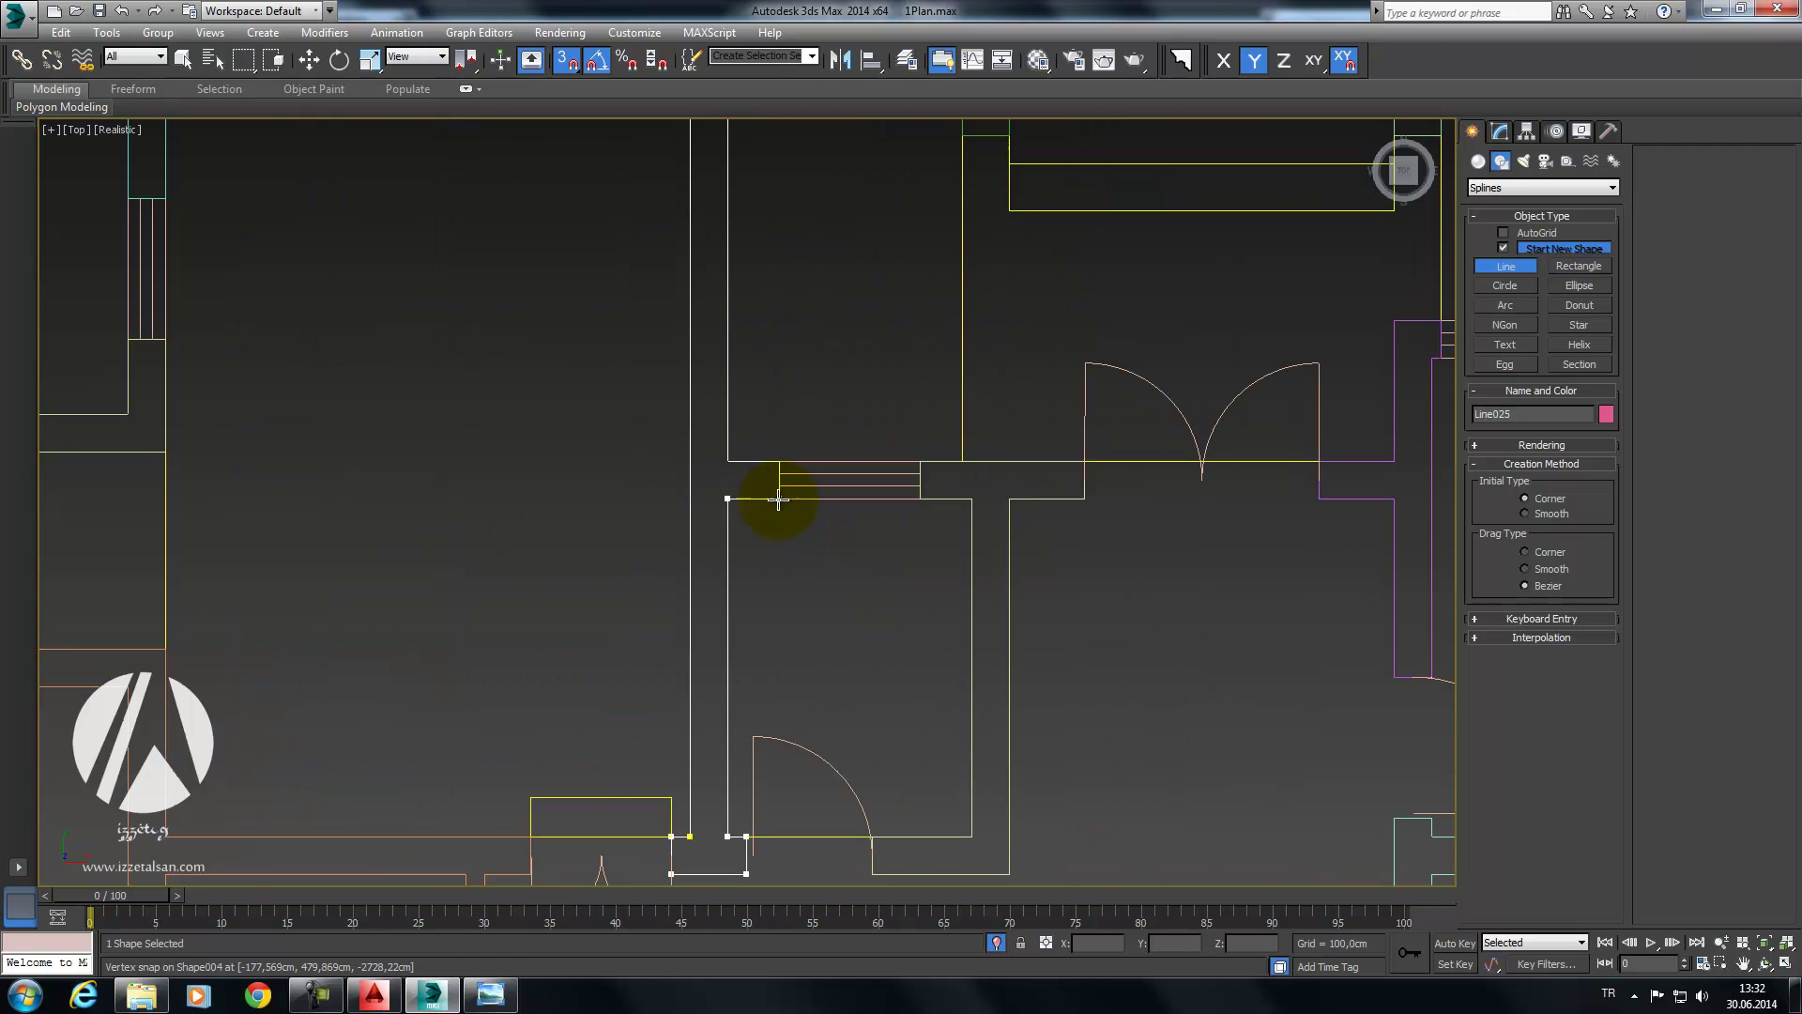
pyautogui.click(727, 457)
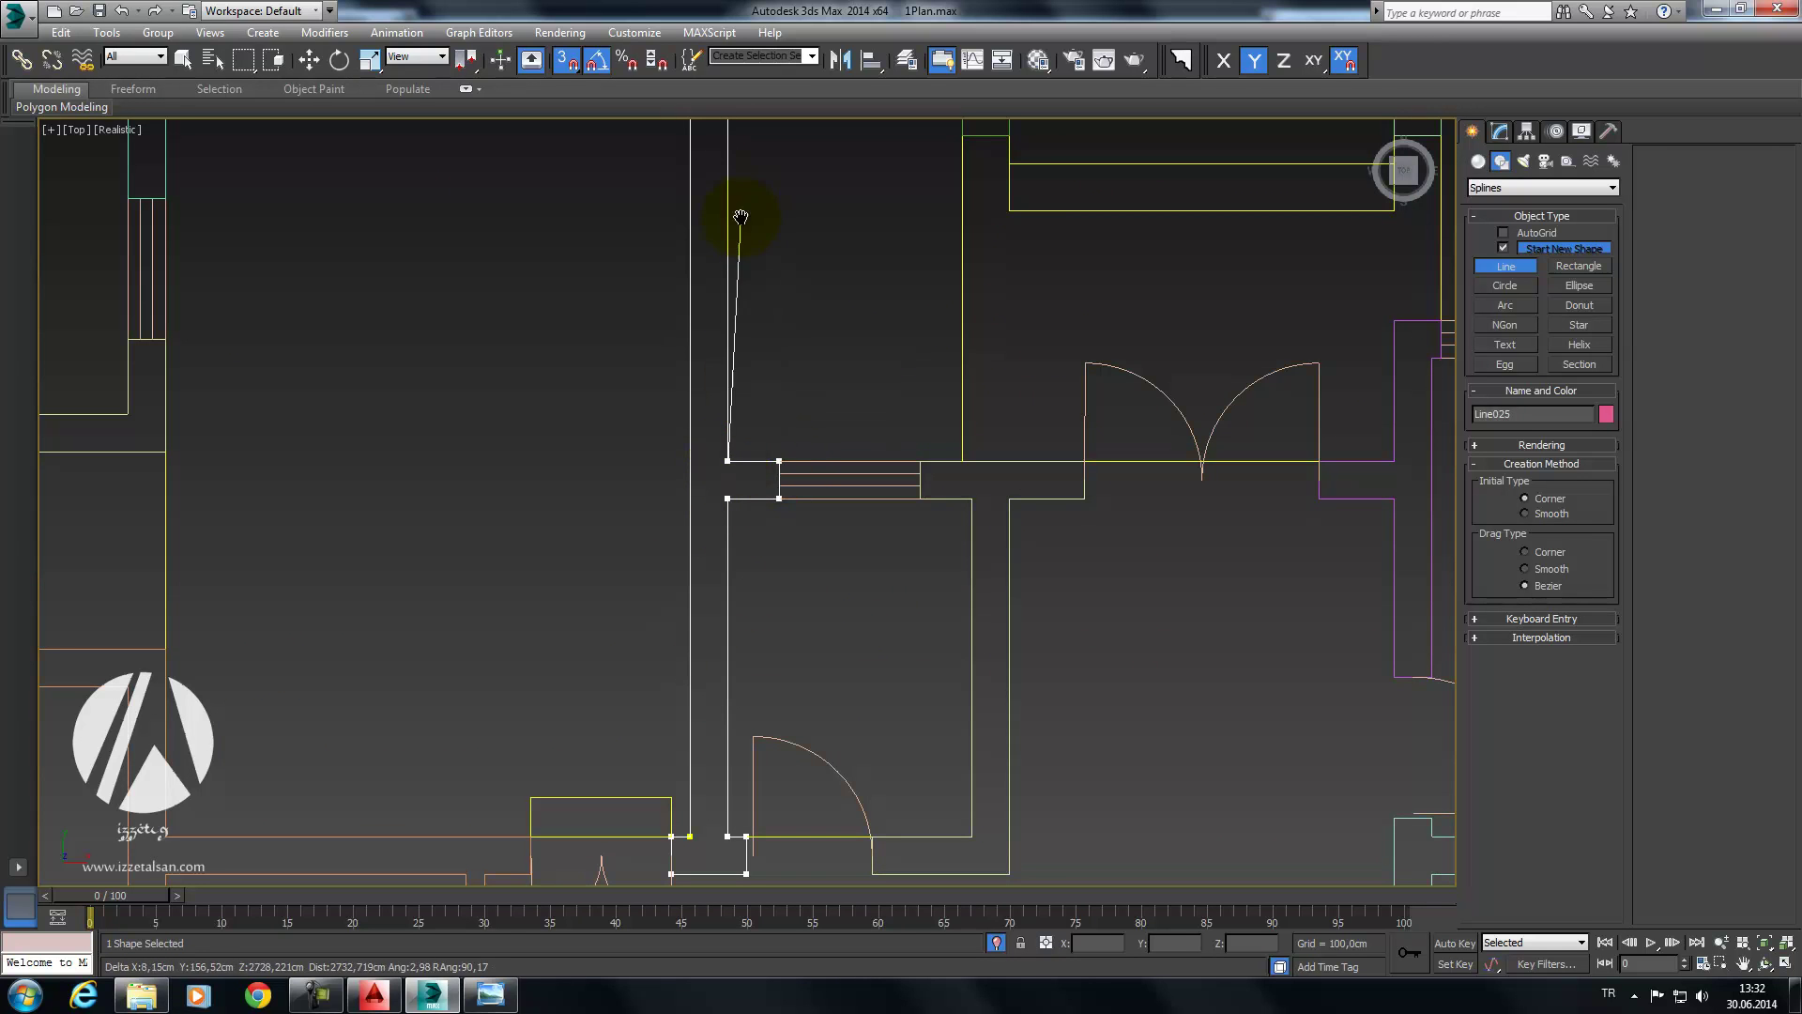
# Step: Add the upper corner vertices of Line025 and close the long wall outline
pyautogui.moveTo(742, 201); pyautogui.dragTo(717, 512, button='middle')
pyautogui.click(678, 267)
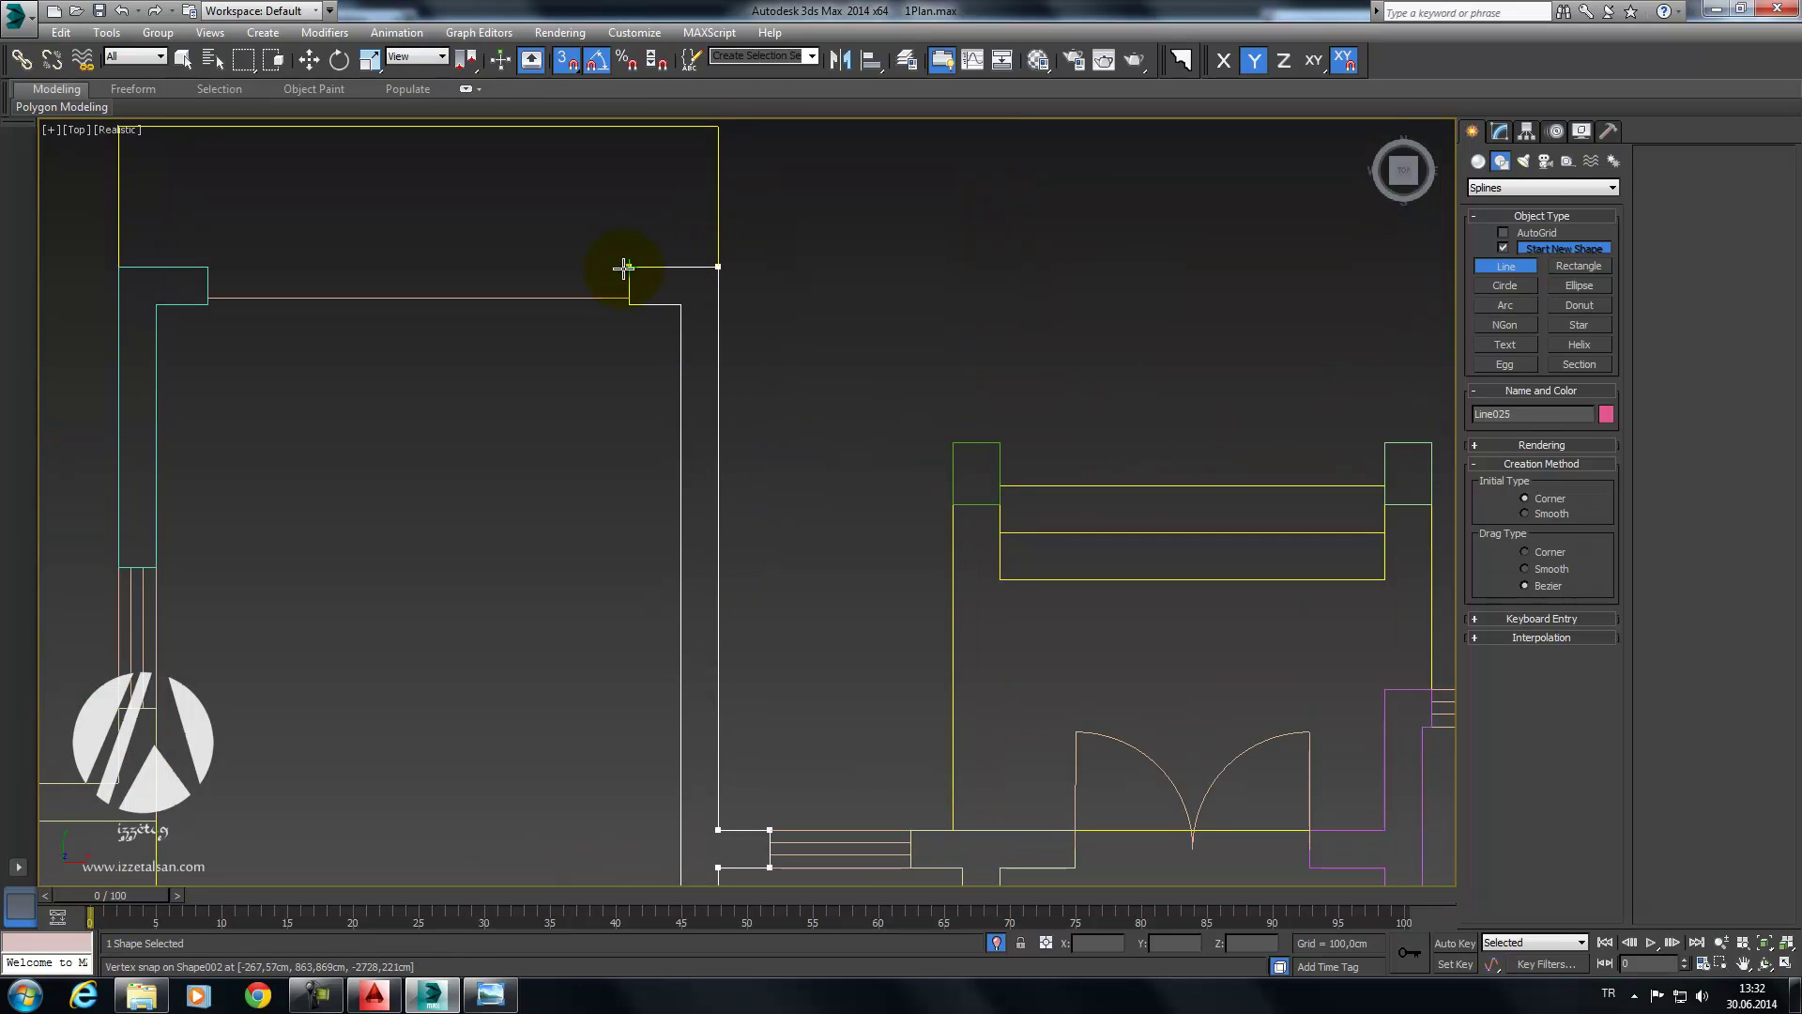
pyautogui.click(681, 304)
pyautogui.moveTo(696, 692); pyautogui.dragTo(695, 538, button='middle')
pyautogui.click(693, 795)
pyautogui.click(831, 554)
pyautogui.moveTo(977, 510); pyautogui.dragTo(663, 445, button='middle')
pyautogui.scroll(-5, 825, 342)
pyautogui.scroll(3, 823, 394)
pyautogui.scroll(4, 801, 431)
pyautogui.scroll(4, 685, 367)
# Step: Start the stair-wall outline Line026 and remove a mistakenly curved vertex with Backspace
pyautogui.scroll(-3, 717, 435)
pyautogui.scroll(1, 638, 348)
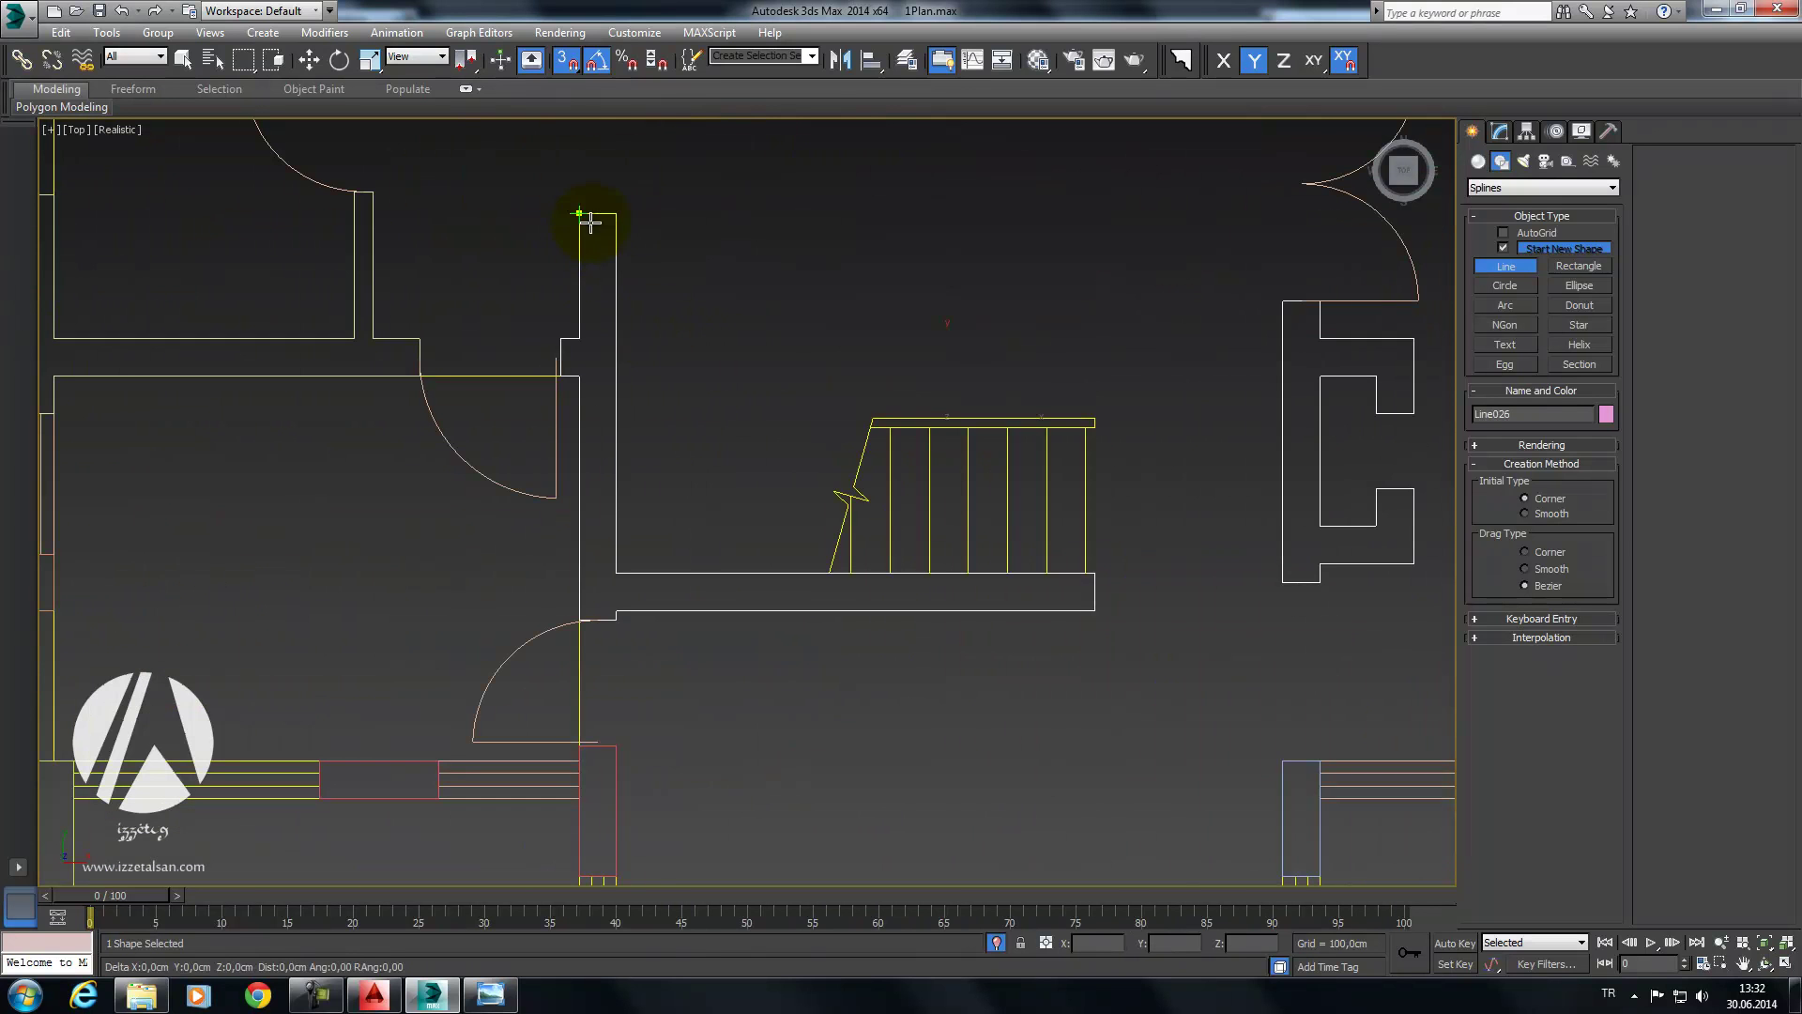
pyautogui.click(552, 334)
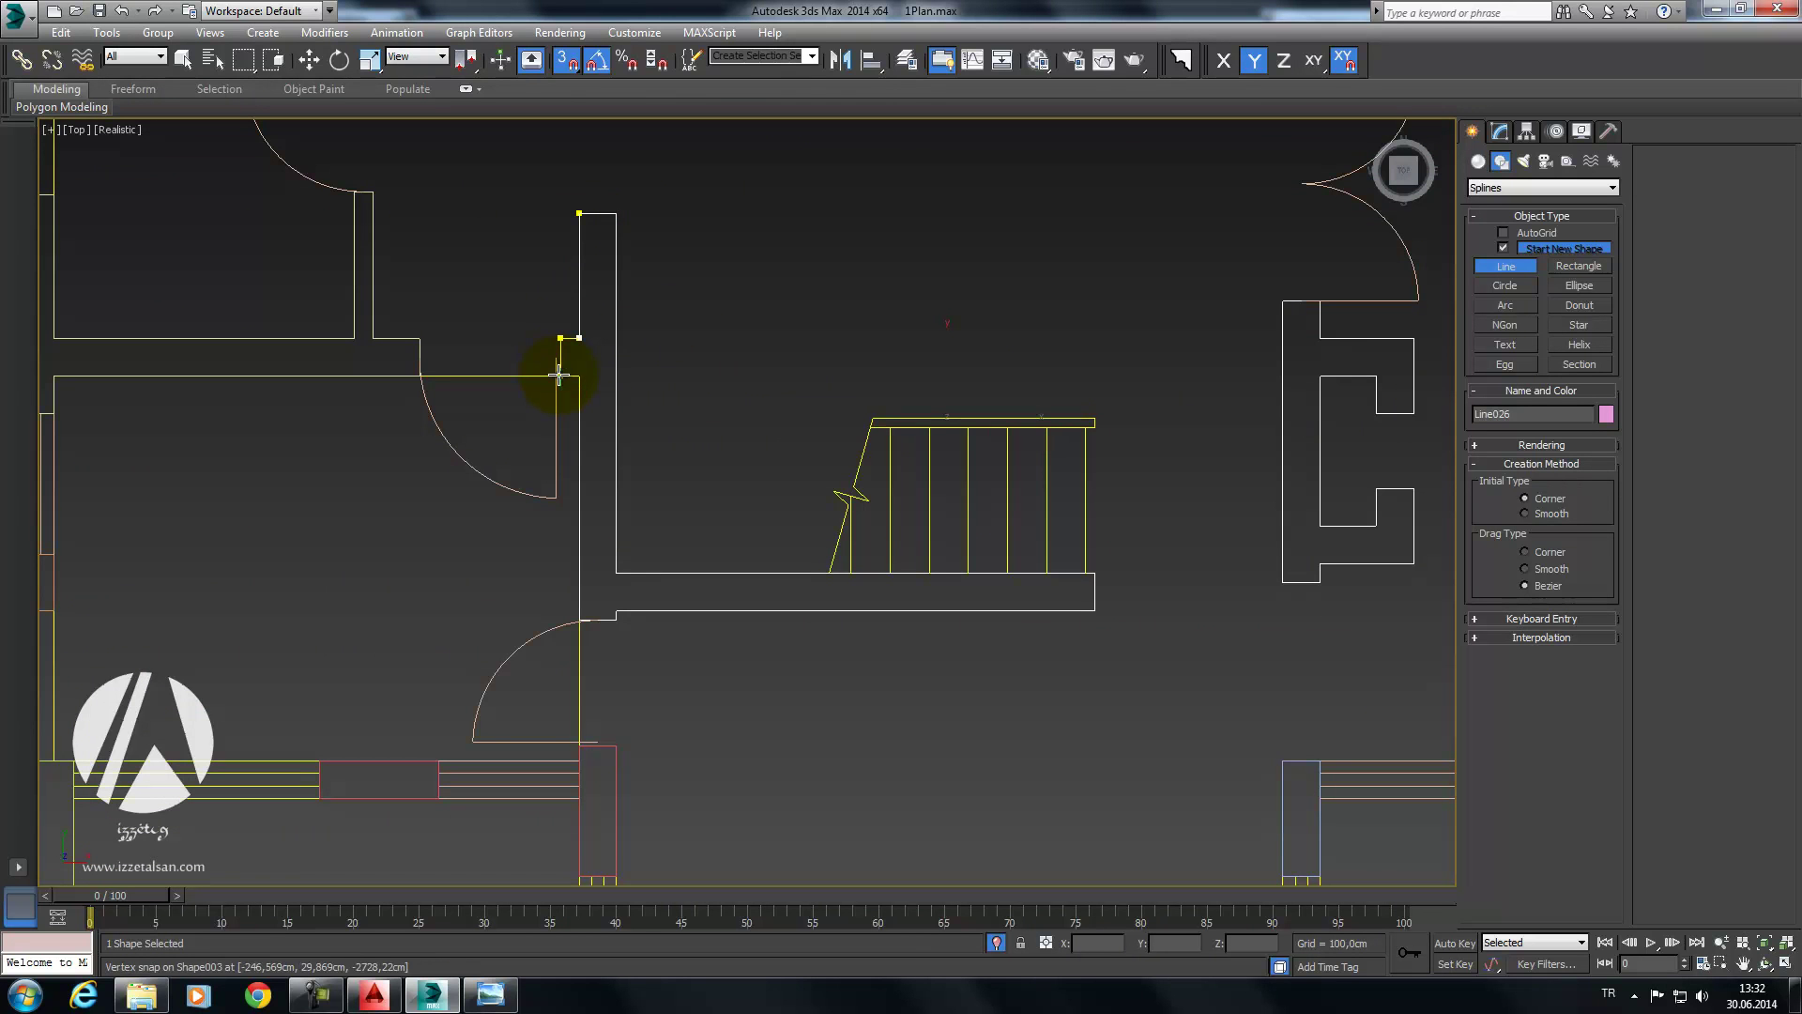
pyautogui.click(578, 376)
pyautogui.scroll(2, 586, 619)
pyautogui.scroll(3, 656, 463)
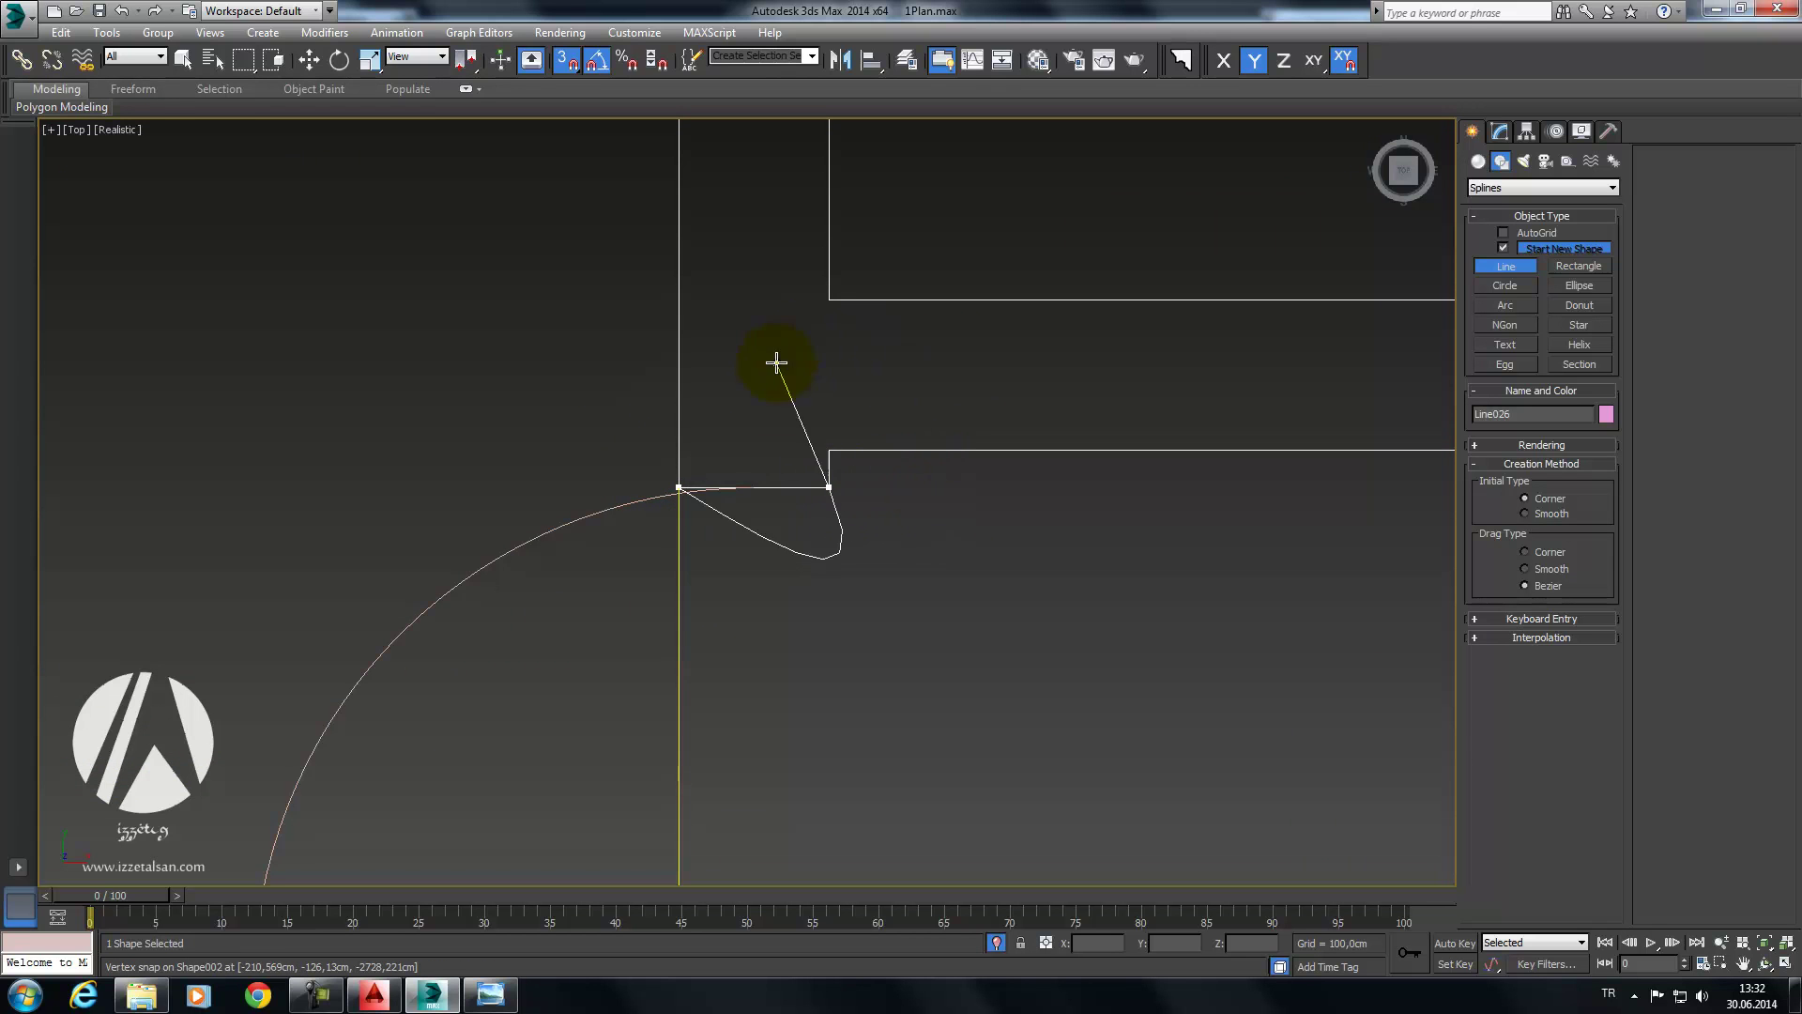
pyautogui.moveTo(755, 441)
pyautogui.mouseDown()
pyautogui.moveTo(1021, 487)
pyautogui.moveTo(704, 386)
pyautogui.moveTo(664, 455)
pyautogui.moveTo(915, 354)
pyautogui.moveTo(1070, 402)
pyautogui.moveTo(624, 370)
pyautogui.moveTo(873, 374)
pyautogui.mouseUp()
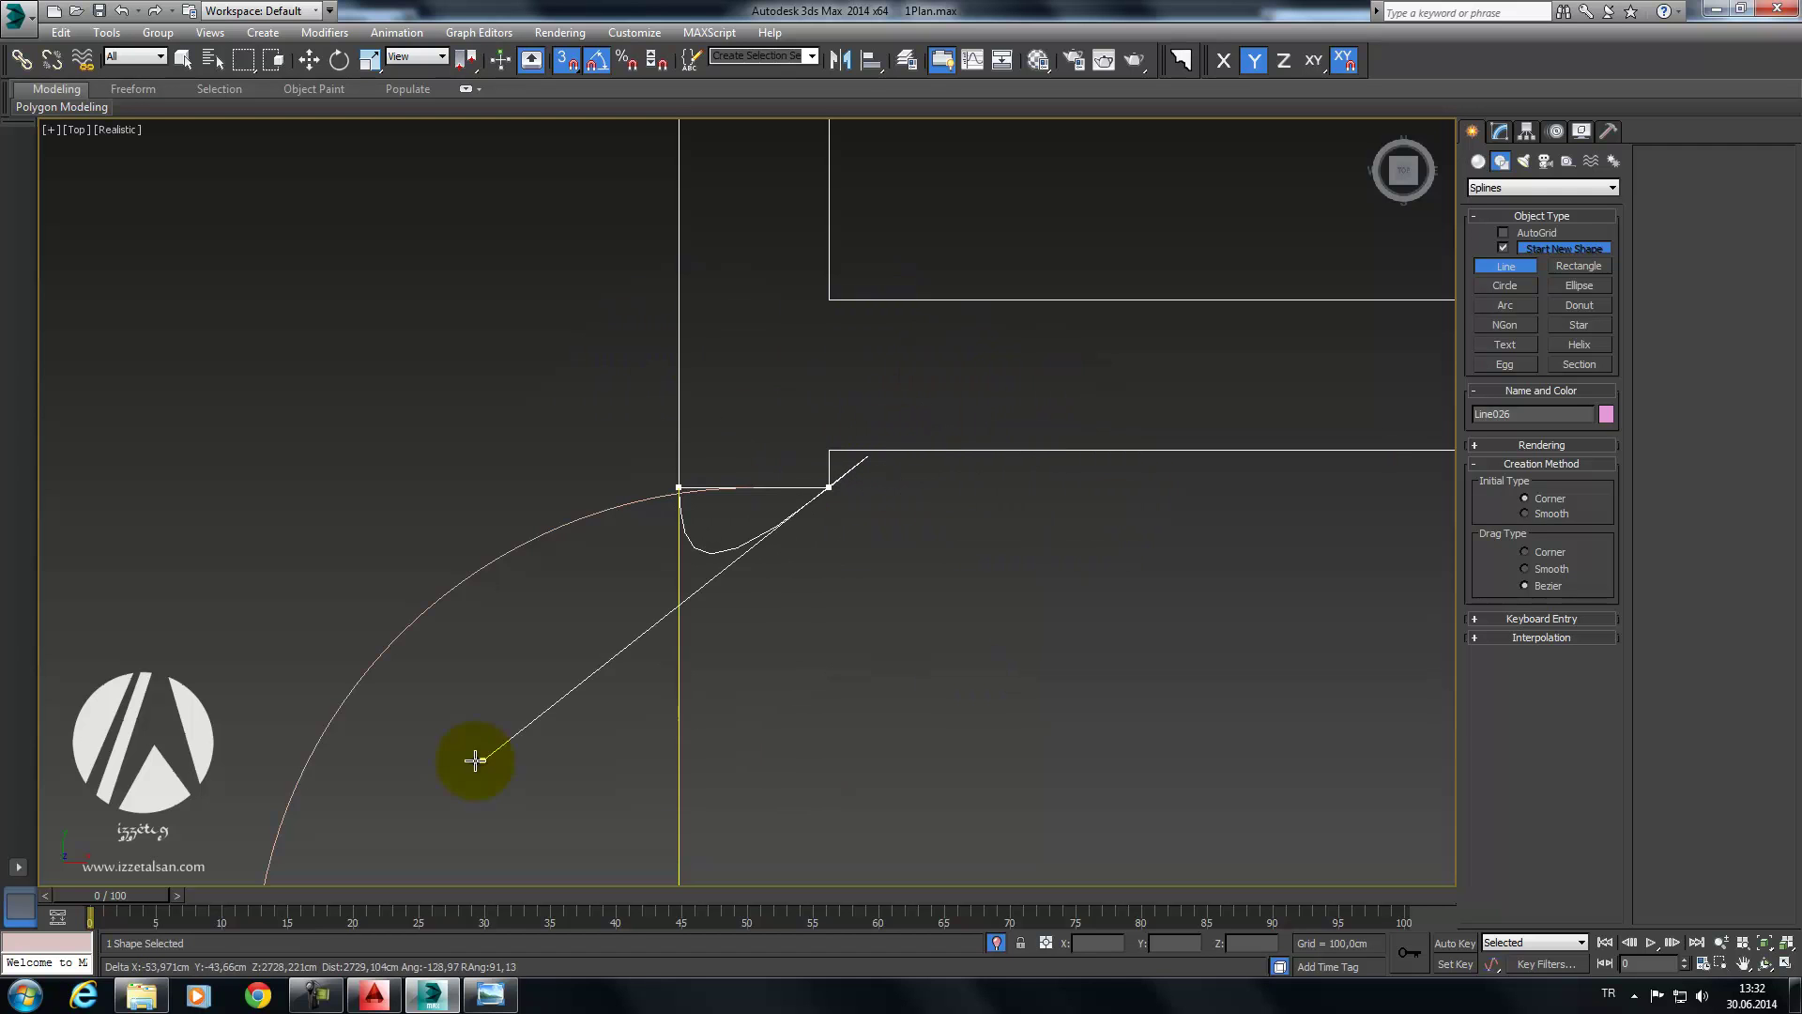
pyautogui.press('BackSpace')
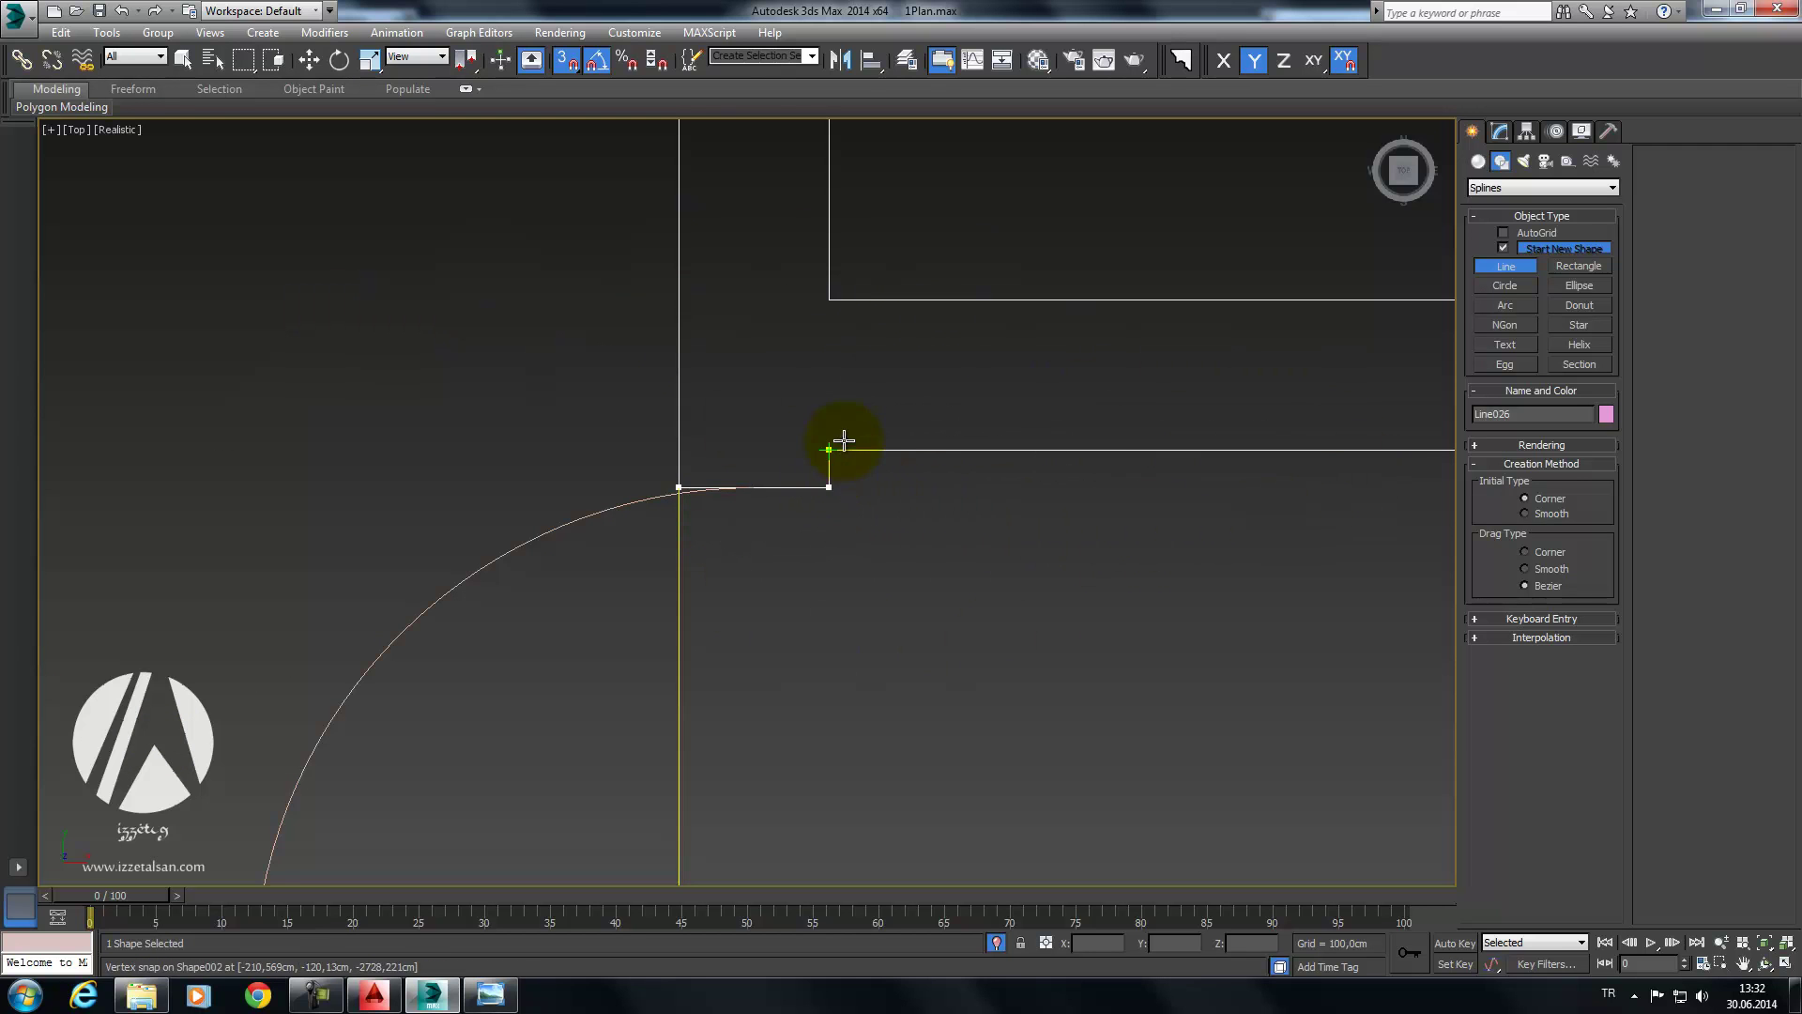
# Step: Place the remaining wall-end vertices of Line026 and close it on its start point
pyautogui.moveTo(1270, 440); pyautogui.dragTo(644, 503, button='middle')
pyautogui.scroll(-3, 967, 498)
pyautogui.moveTo(1207, 482); pyautogui.dragTo(723, 510, button='middle')
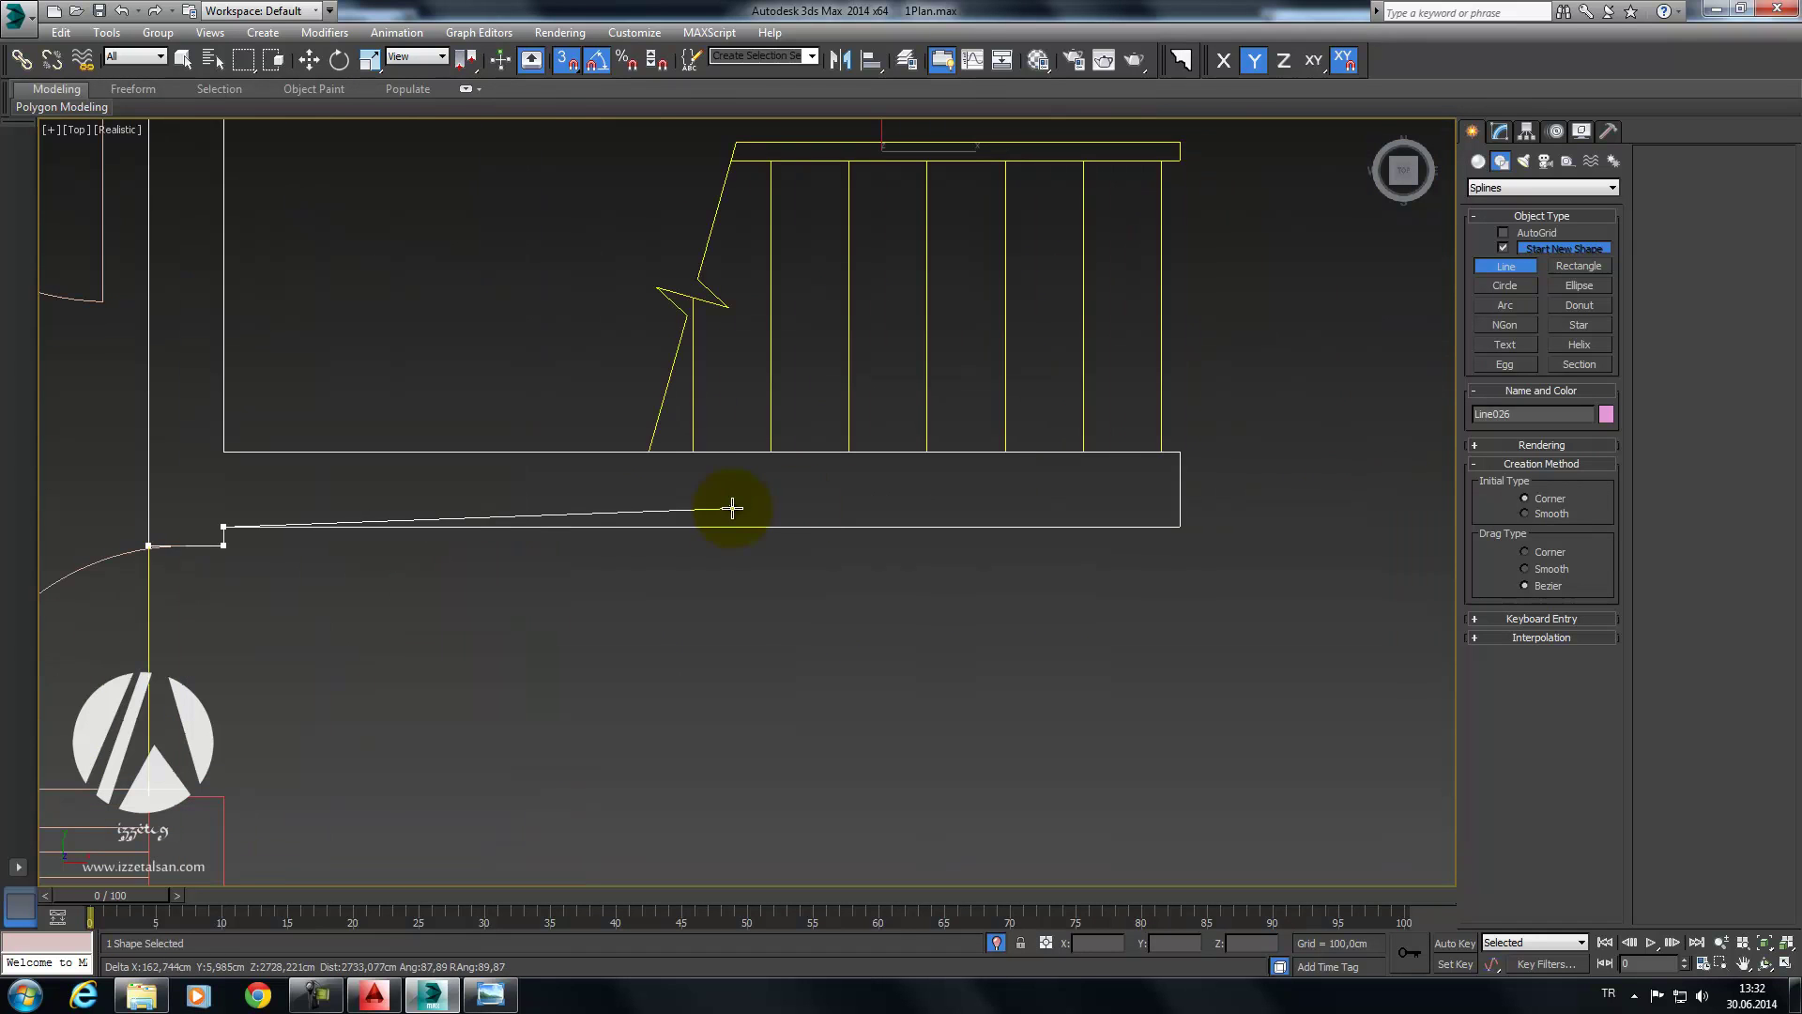
pyautogui.moveTo(429, 573); pyautogui.dragTo(1061, 475, button='middle')
pyautogui.scroll(2, 1062, 475)
pyautogui.scroll(4, 1061, 475)
pyautogui.moveTo(628, 479); pyautogui.dragTo(980, 466, button='middle')
pyautogui.scroll(2, 980, 467)
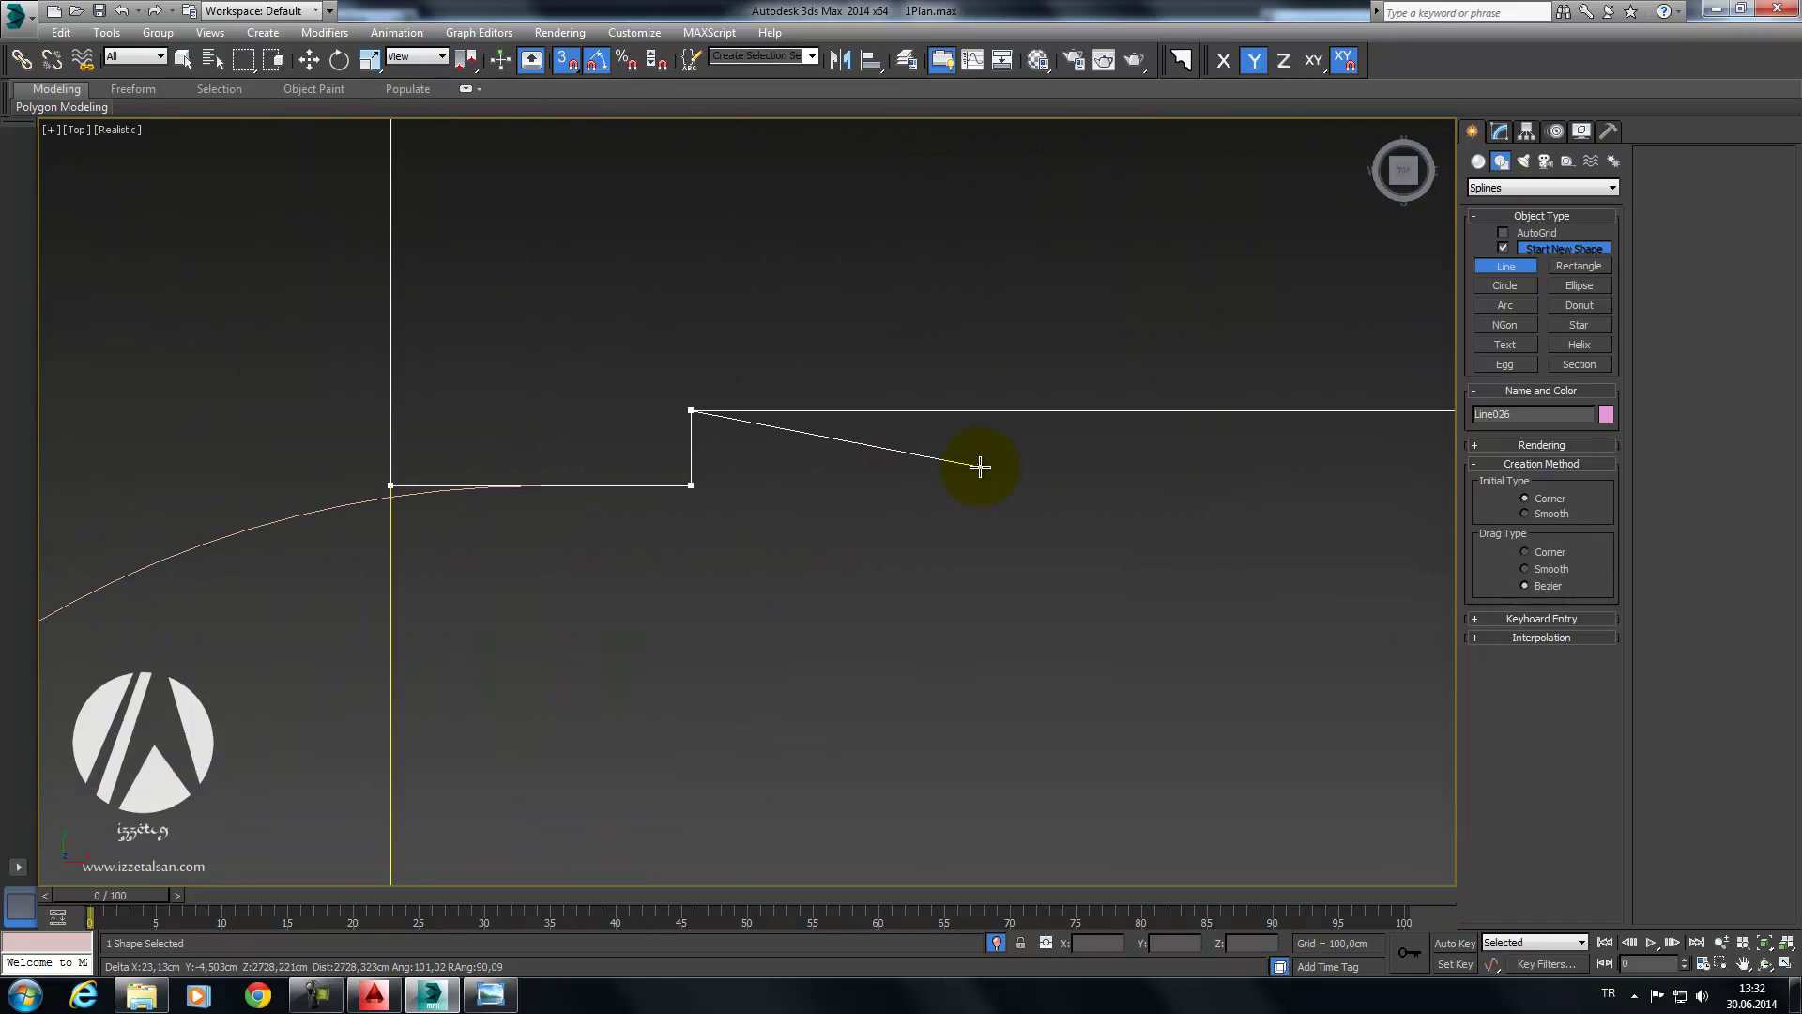
pyautogui.scroll(-6, 1019, 454)
pyautogui.moveTo(1280, 422); pyautogui.dragTo(657, 507, button='middle')
pyautogui.click(1273, 532)
pyautogui.click(1273, 457)
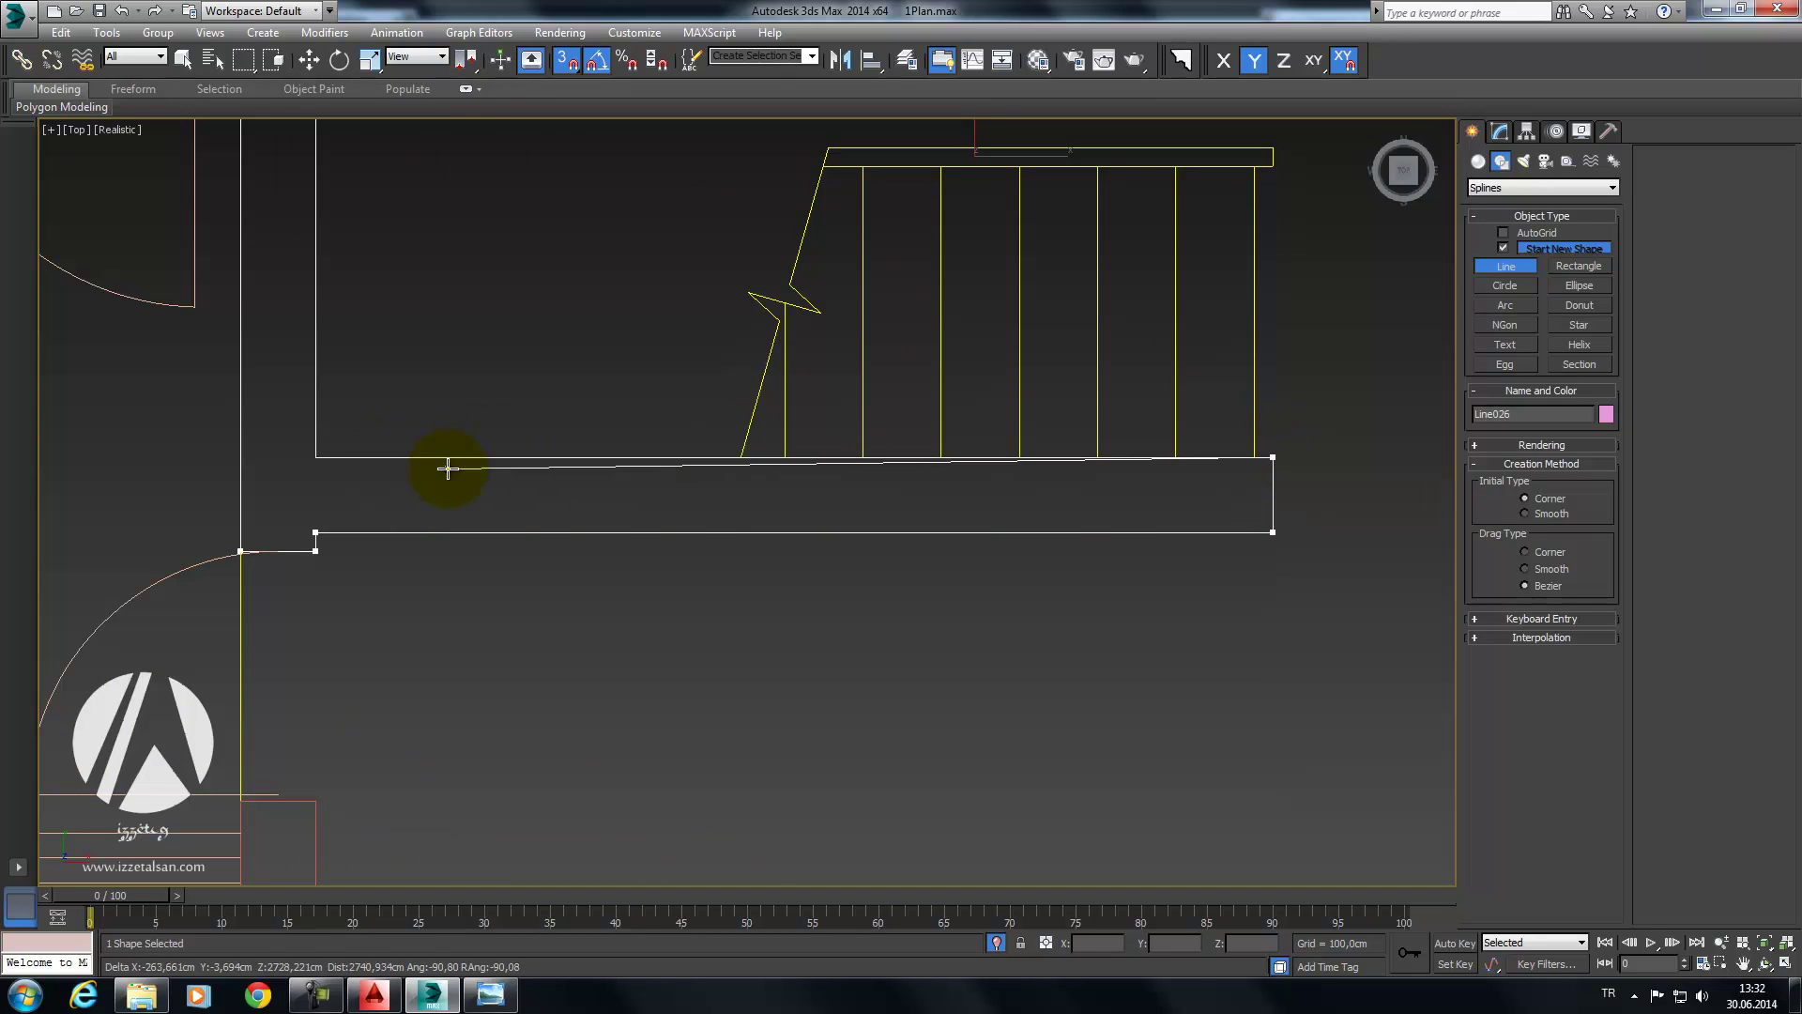
pyautogui.moveTo(336, 386); pyautogui.dragTo(374, 619, button='middle')
pyautogui.scroll(-4, 375, 601)
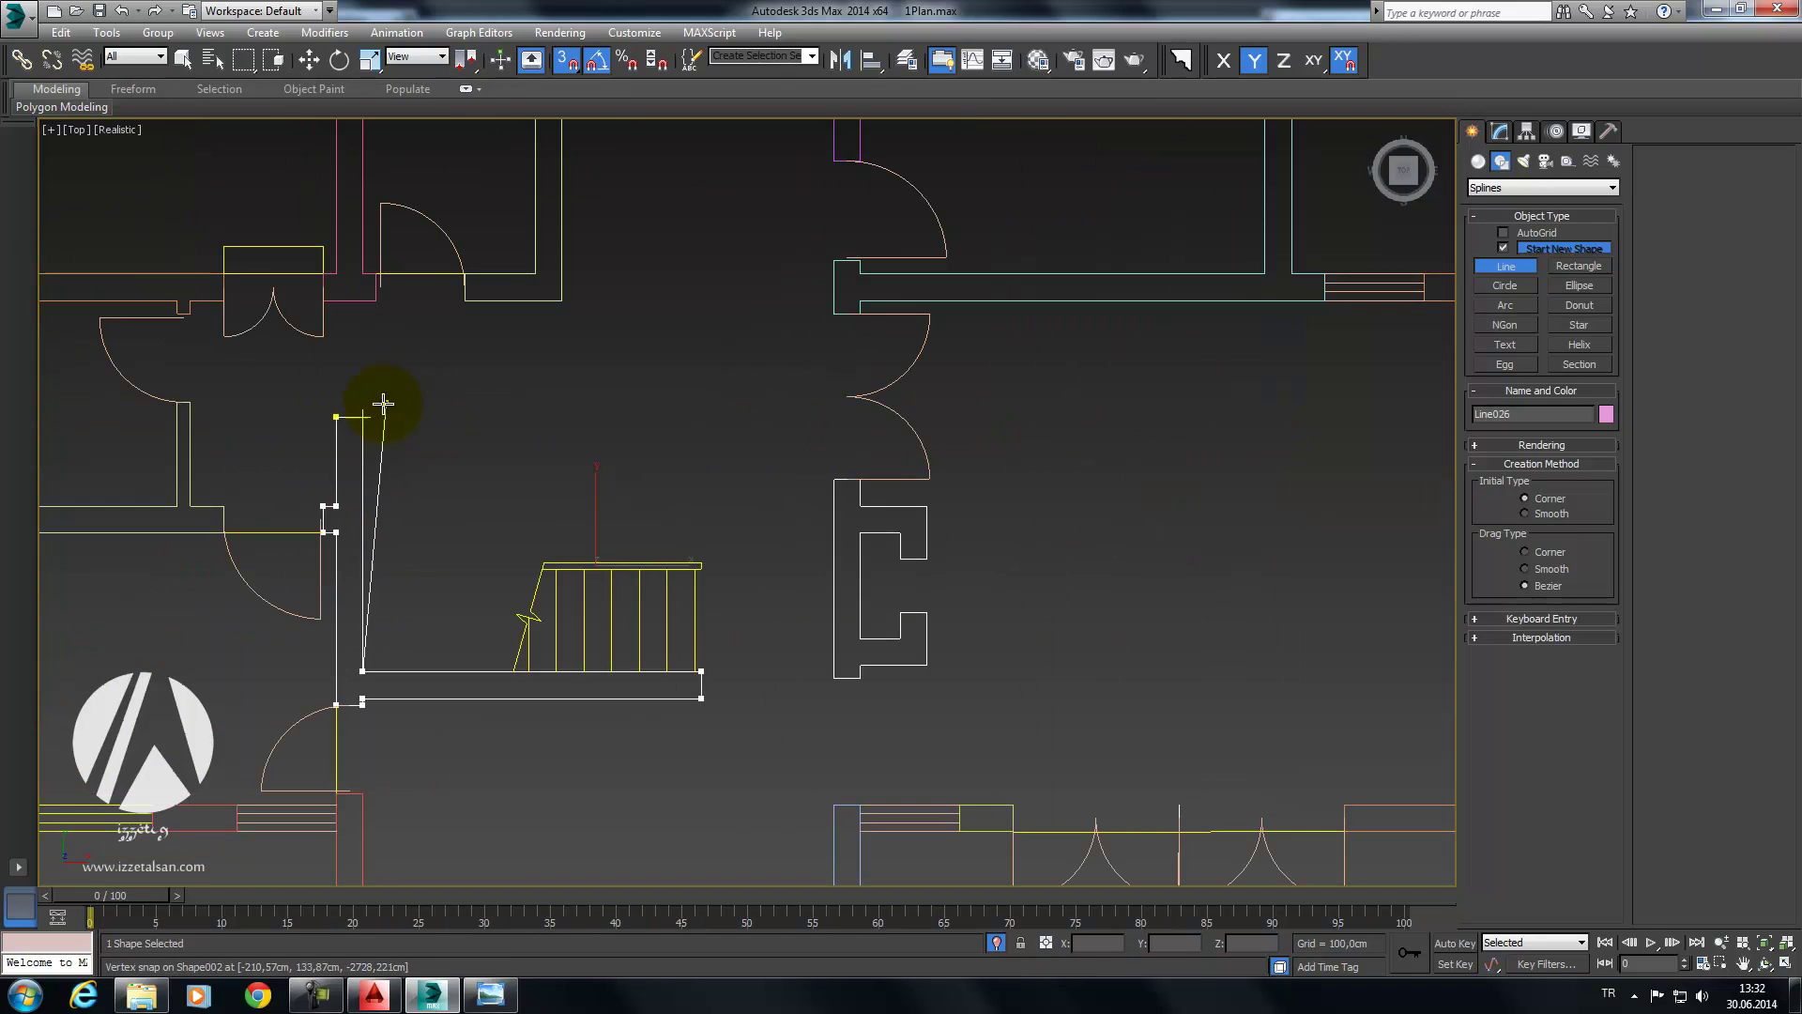
pyautogui.click(335, 418)
# Step: Close the previous outline, then trace the C-shaped wall near the stair as a closed line
pyautogui.click(877, 549)
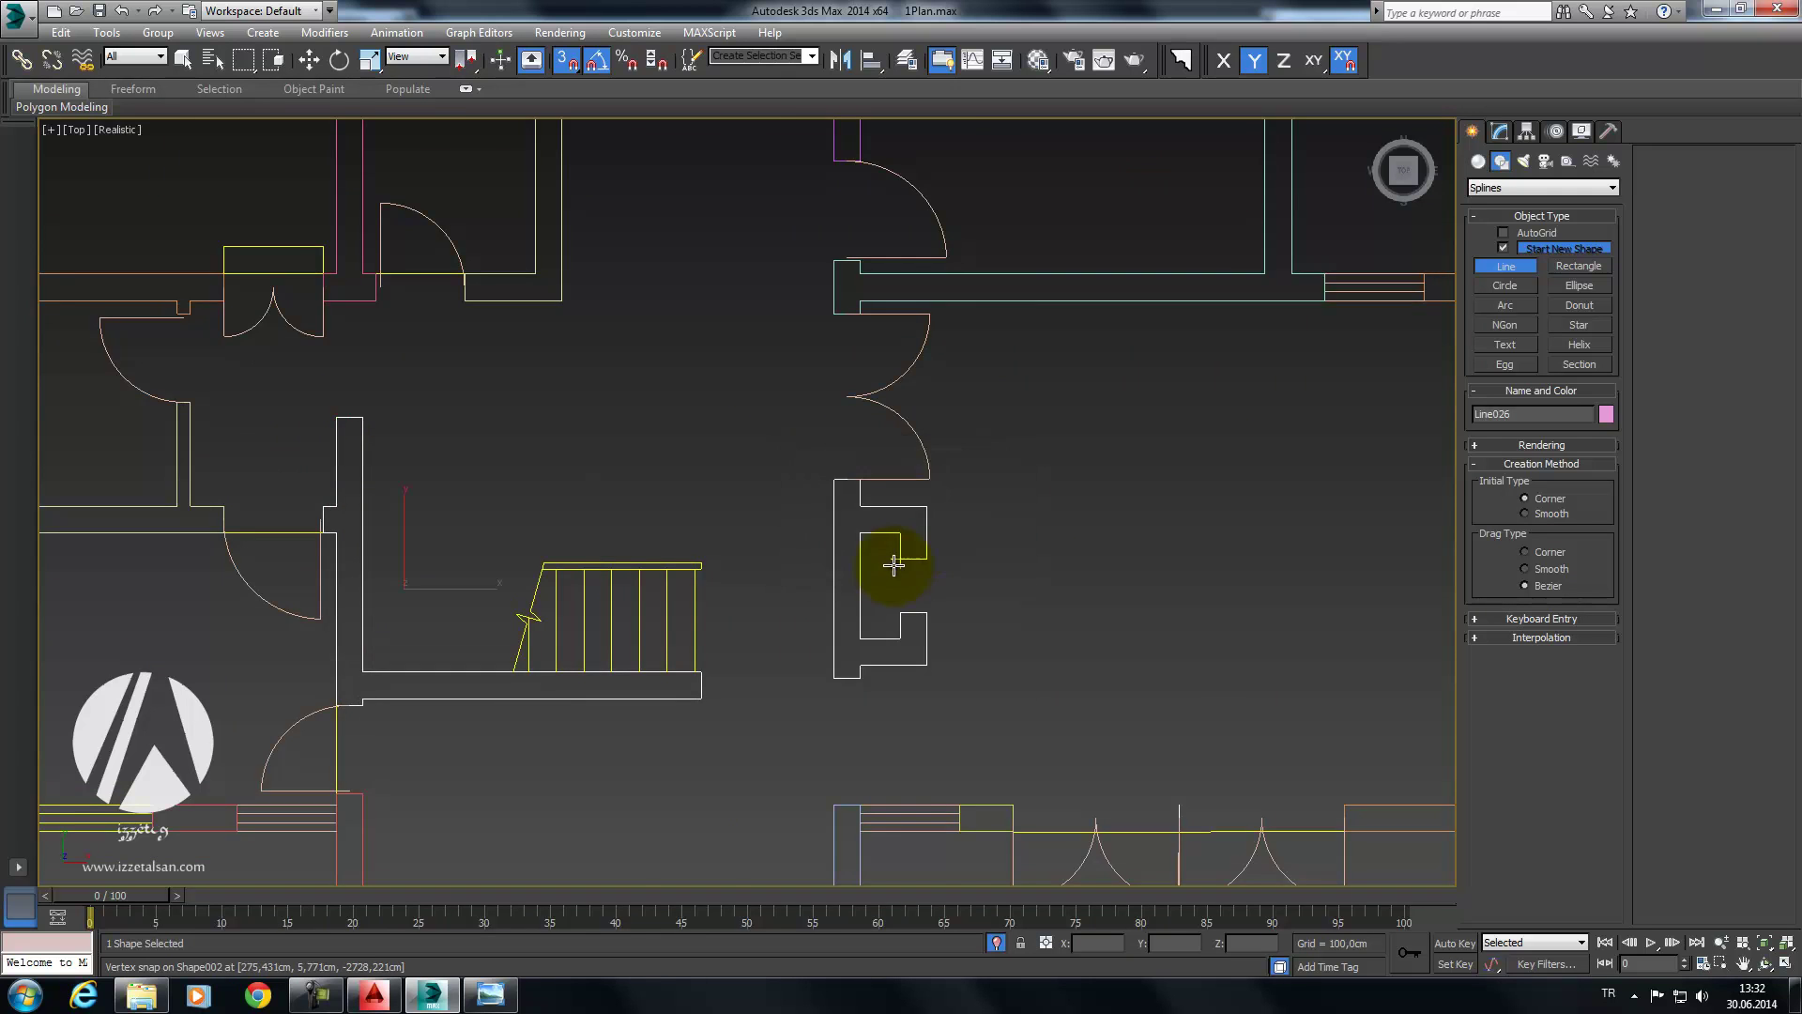
pyautogui.scroll(3, 901, 559)
pyautogui.click(555, 356)
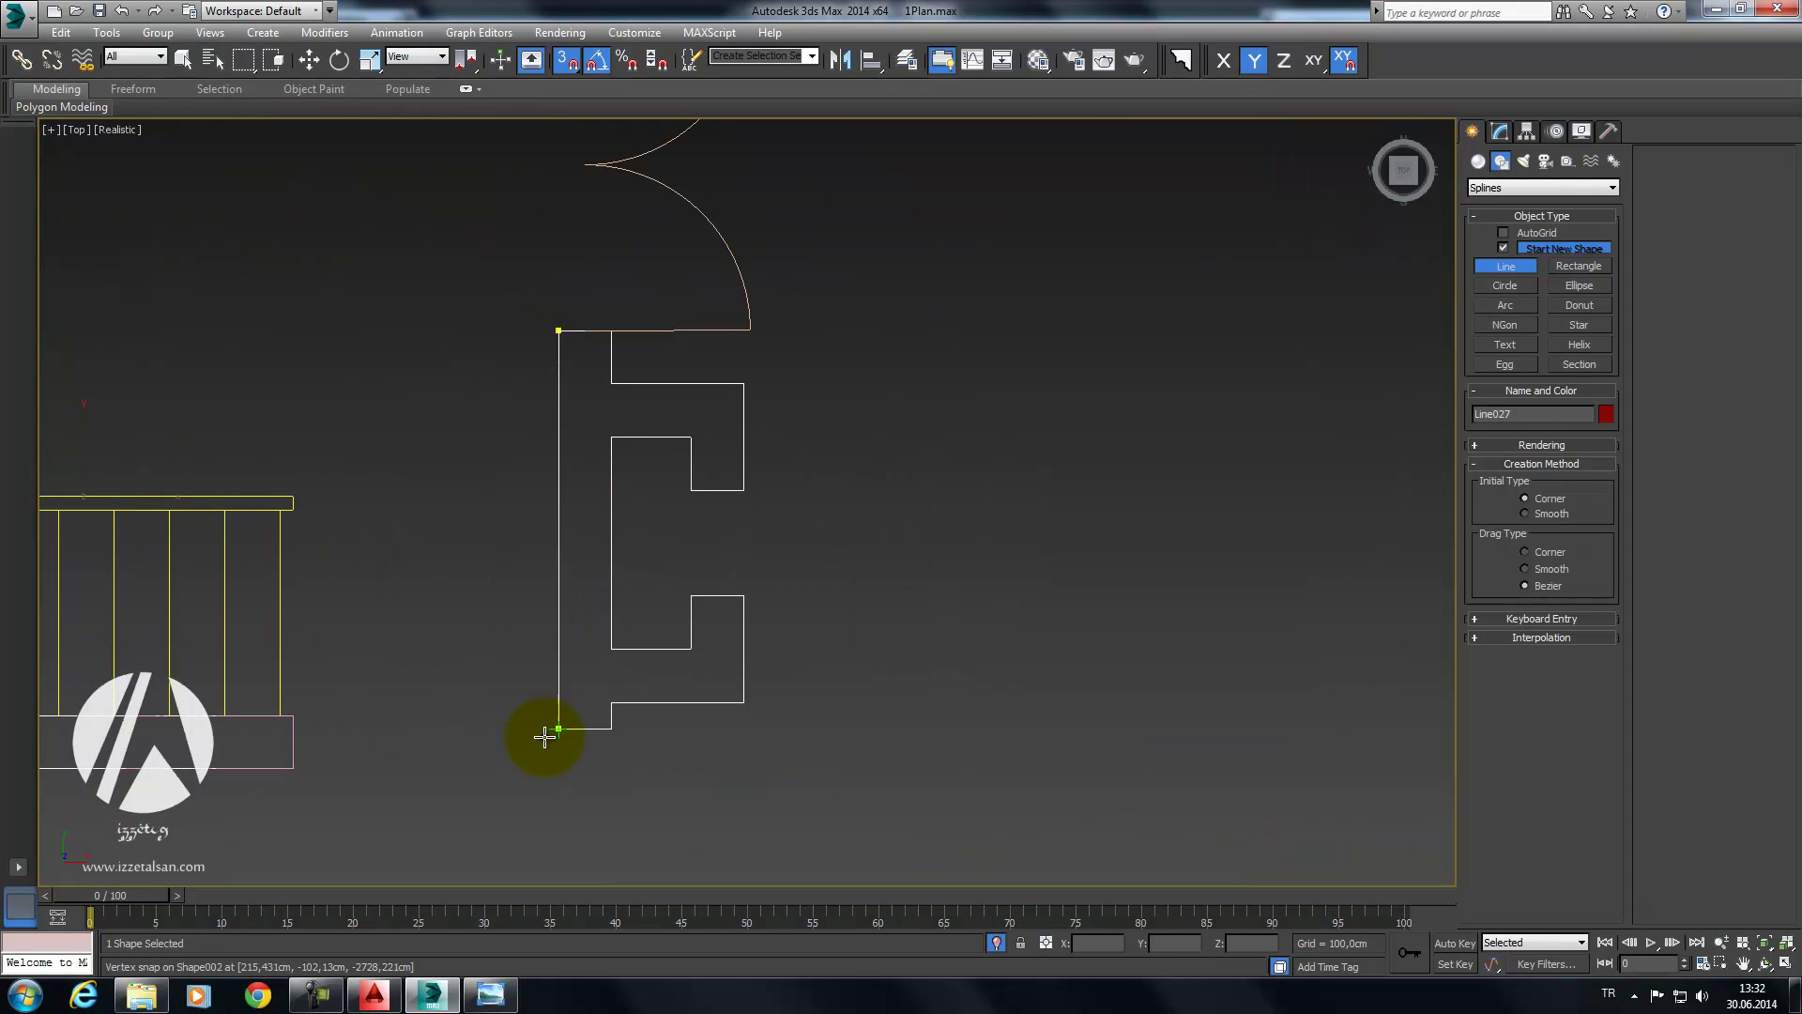
pyautogui.click(620, 706)
pyautogui.click(691, 648)
pyautogui.click(611, 647)
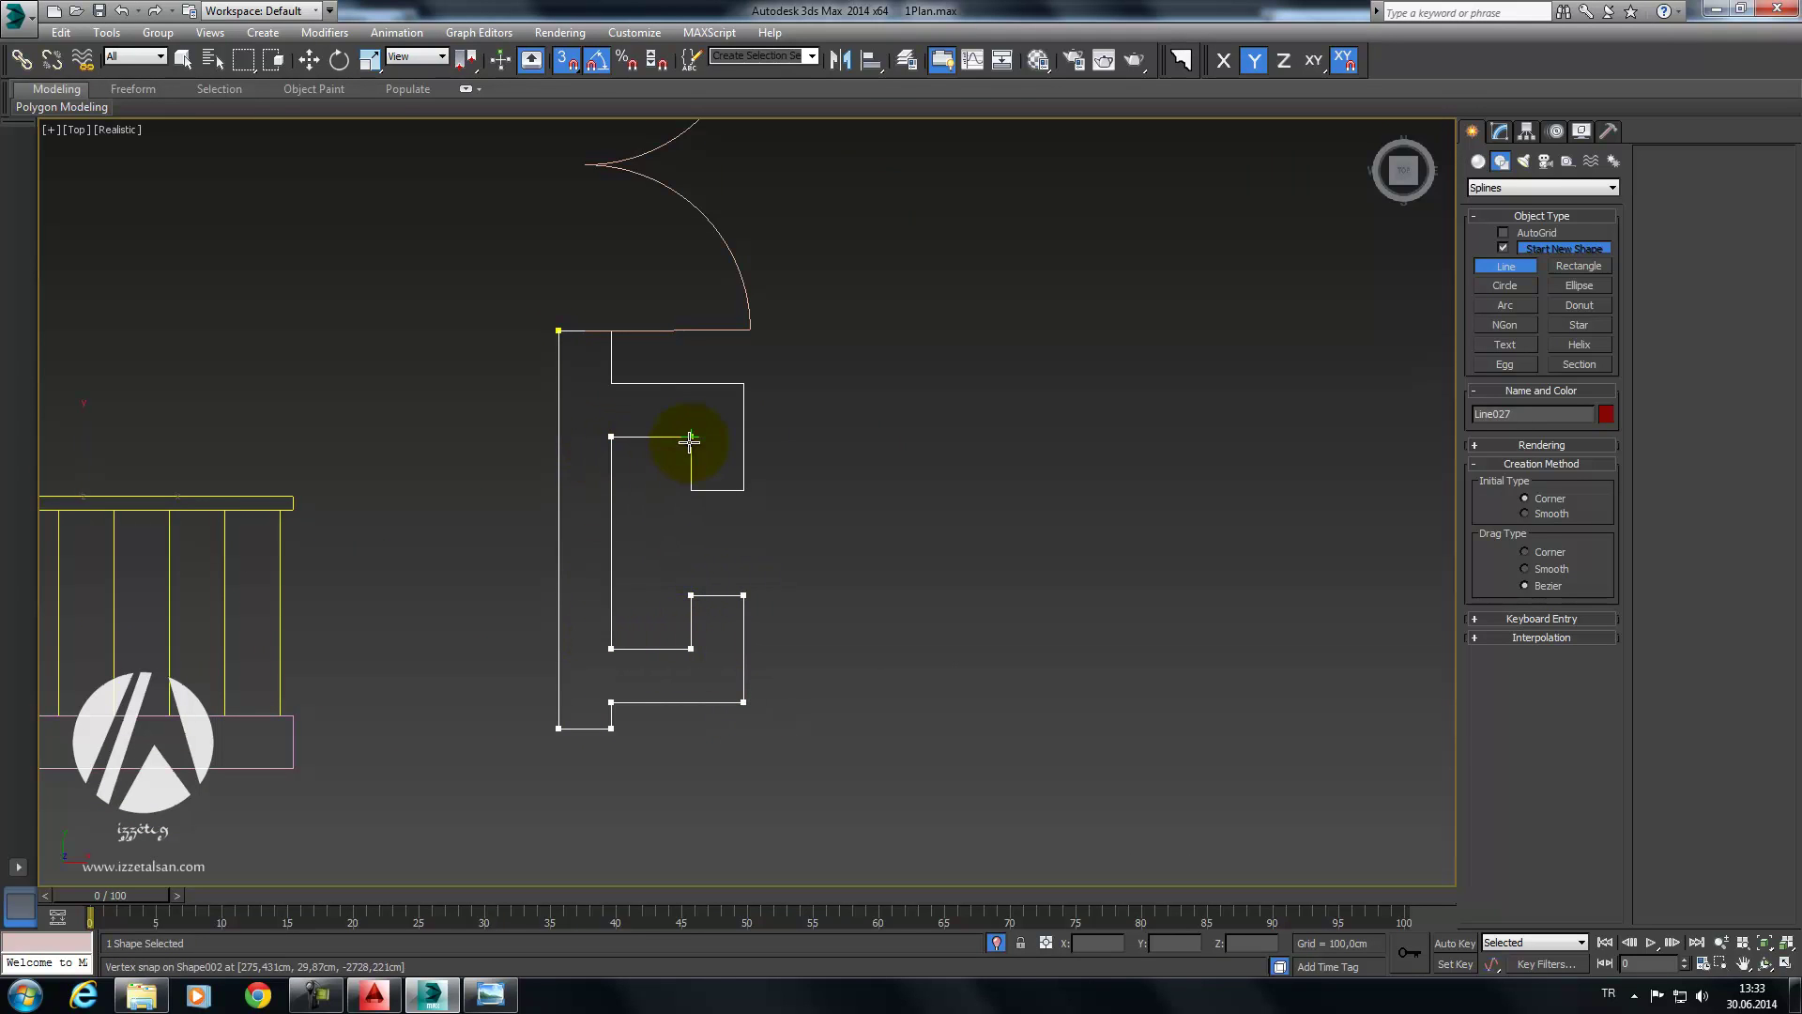
pyautogui.click(742, 384)
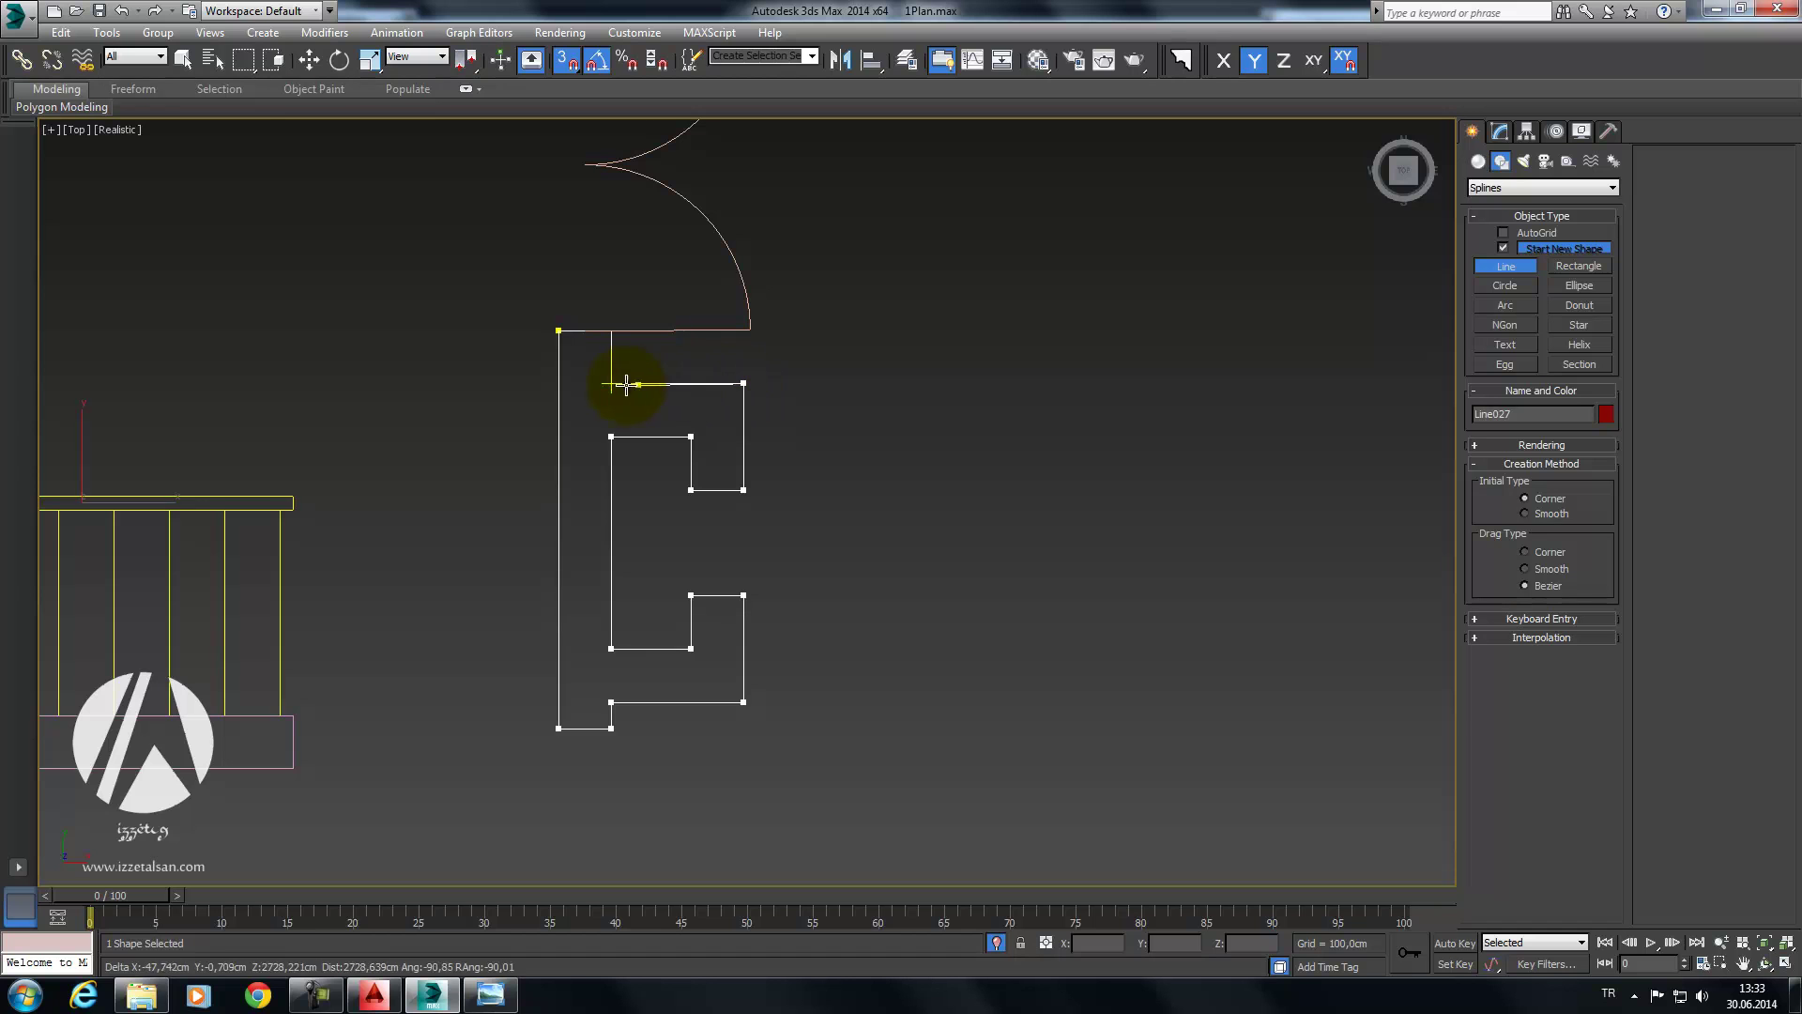
pyautogui.click(605, 330)
pyautogui.scroll(5, 573, 356)
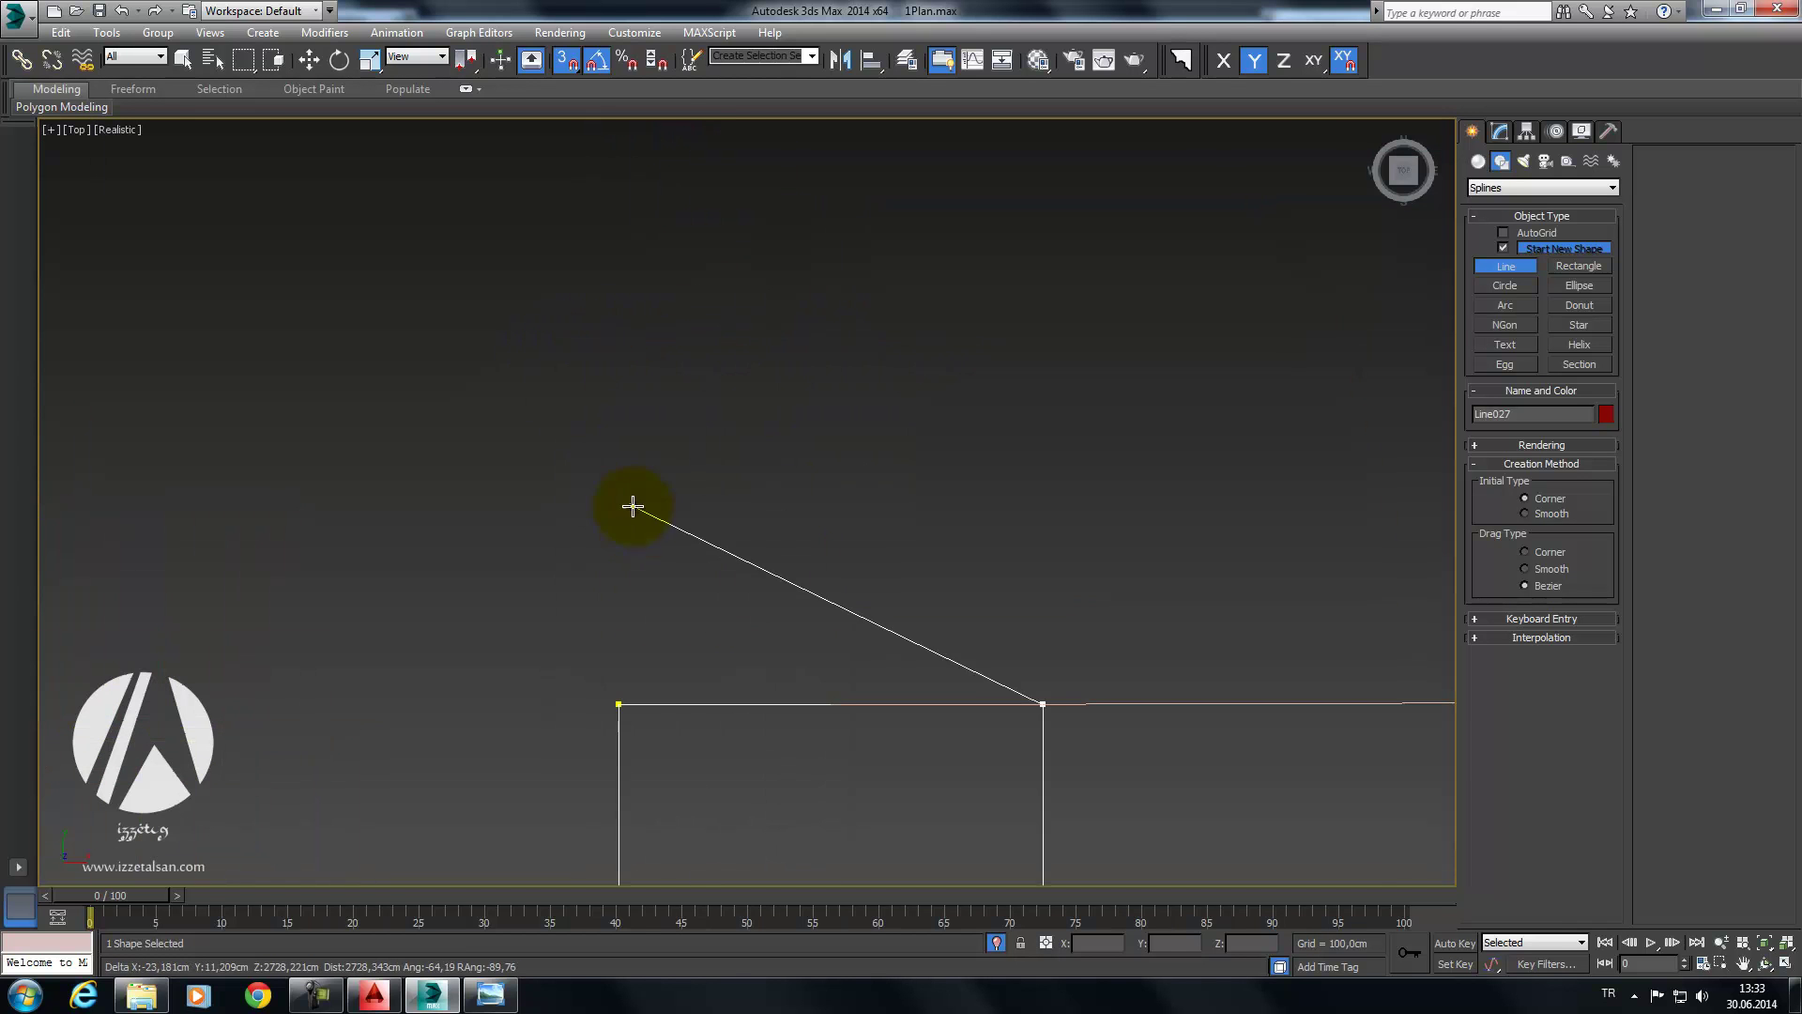
pyautogui.click(616, 735)
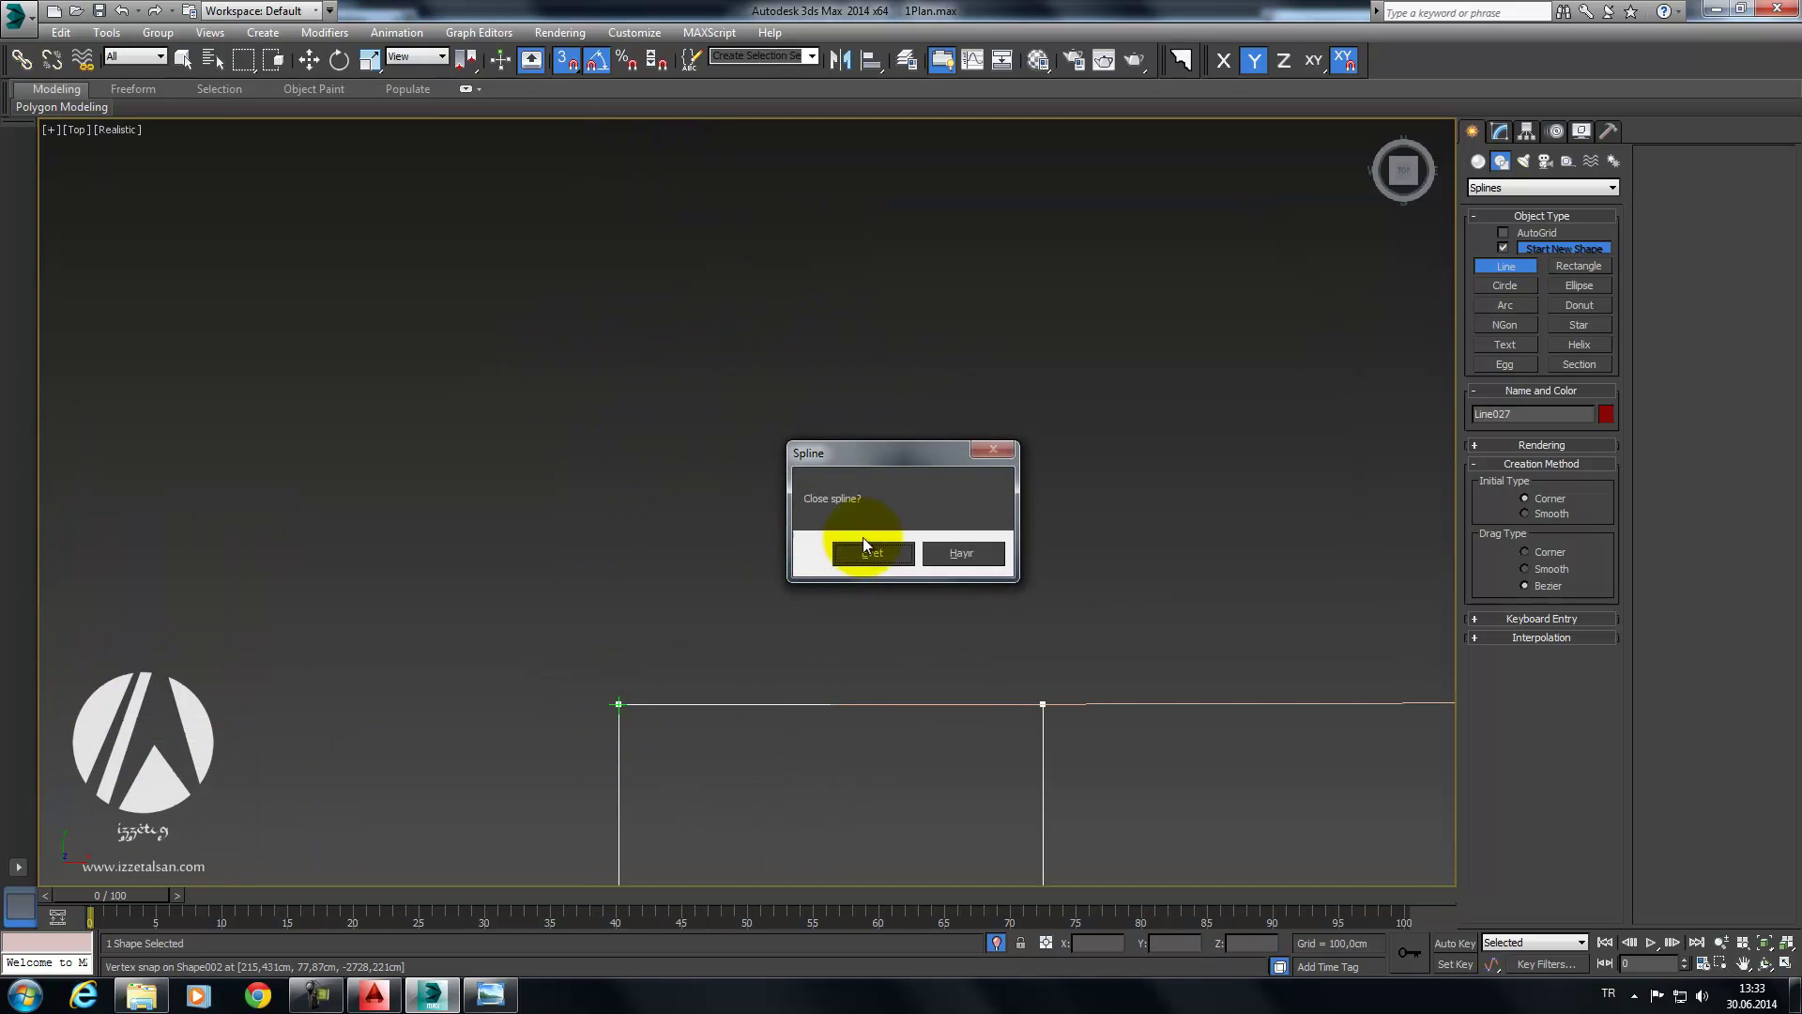
pyautogui.click(886, 552)
# Step: Zoom out and tilt the view over the whole plan, switching to Select and Move
pyautogui.moveTo(885, 552); pyautogui.dragTo(697, 549, button='middle')
pyautogui.scroll(-5, 696, 549)
pyautogui.scroll(-3, 736, 554)
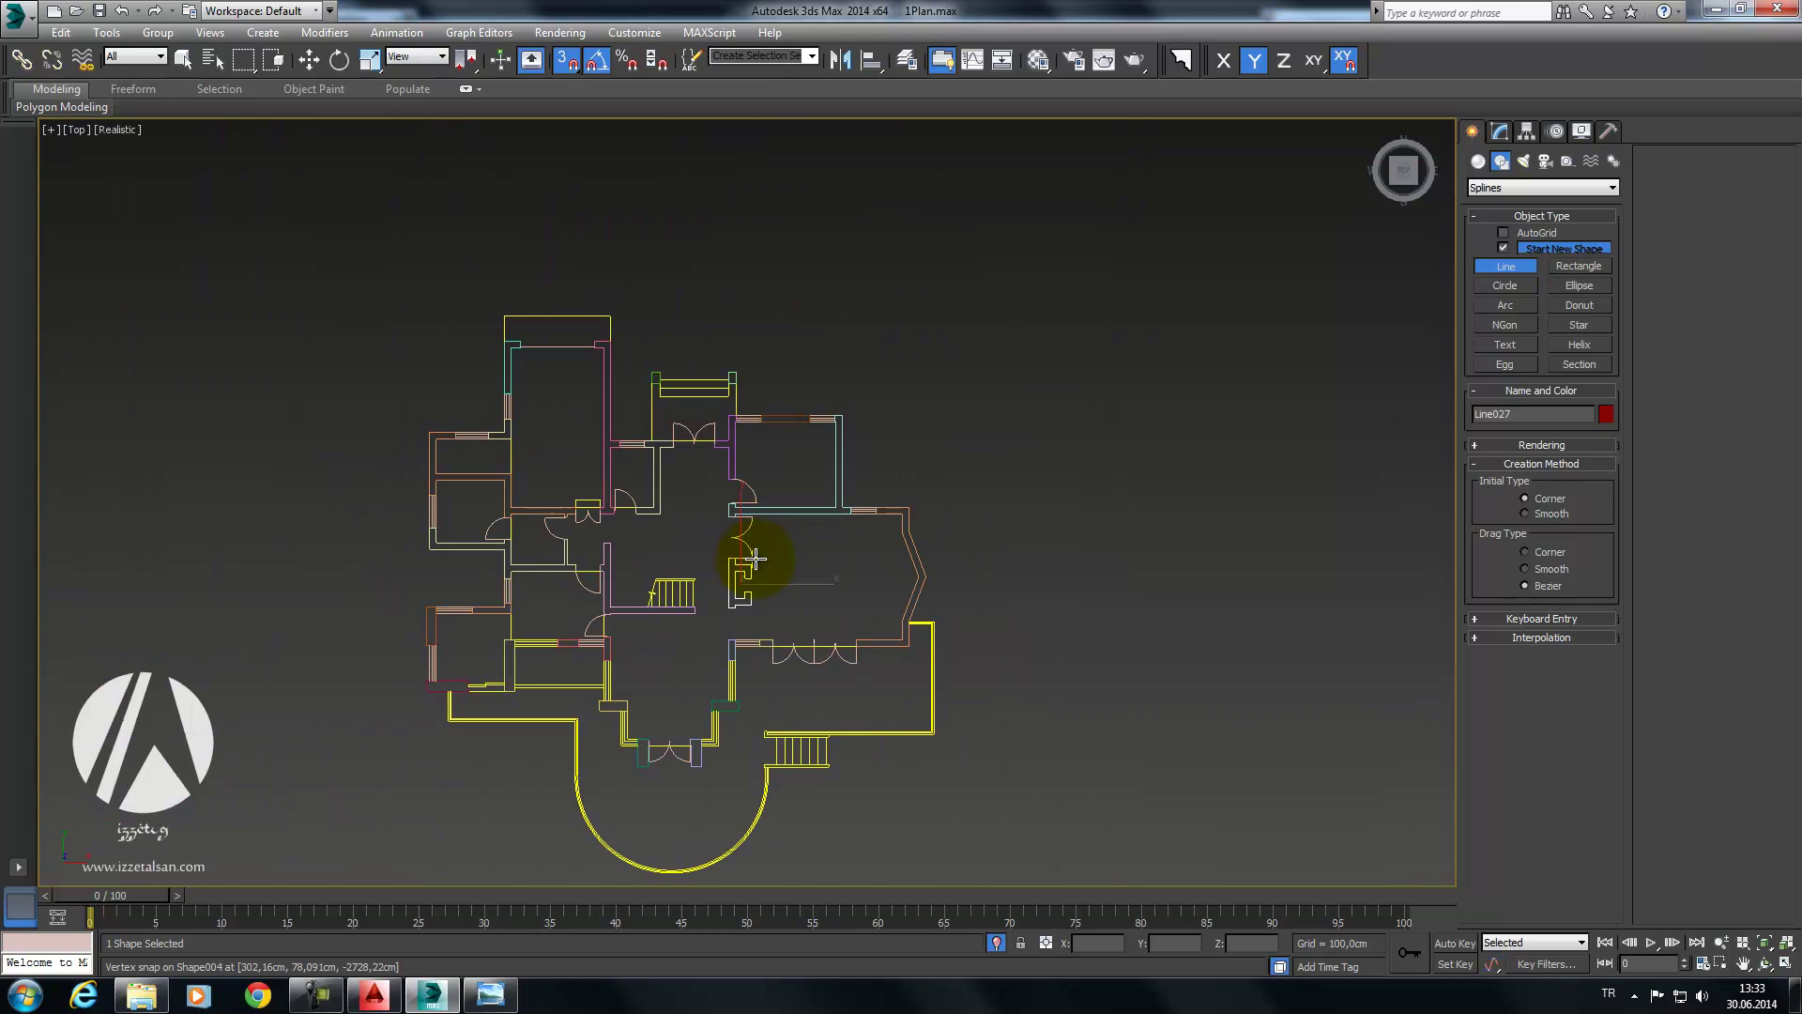
pyautogui.moveTo(701, 649)
pyautogui.keyDown('alt'); pyautogui.mouseDown(button='middle')
pyautogui.moveTo(684, 676)
pyautogui.moveTo(736, 604)
pyautogui.moveTo(731, 559)
pyautogui.mouseUp(button='middle'); pyautogui.keyUp('alt')
pyautogui.press('w')
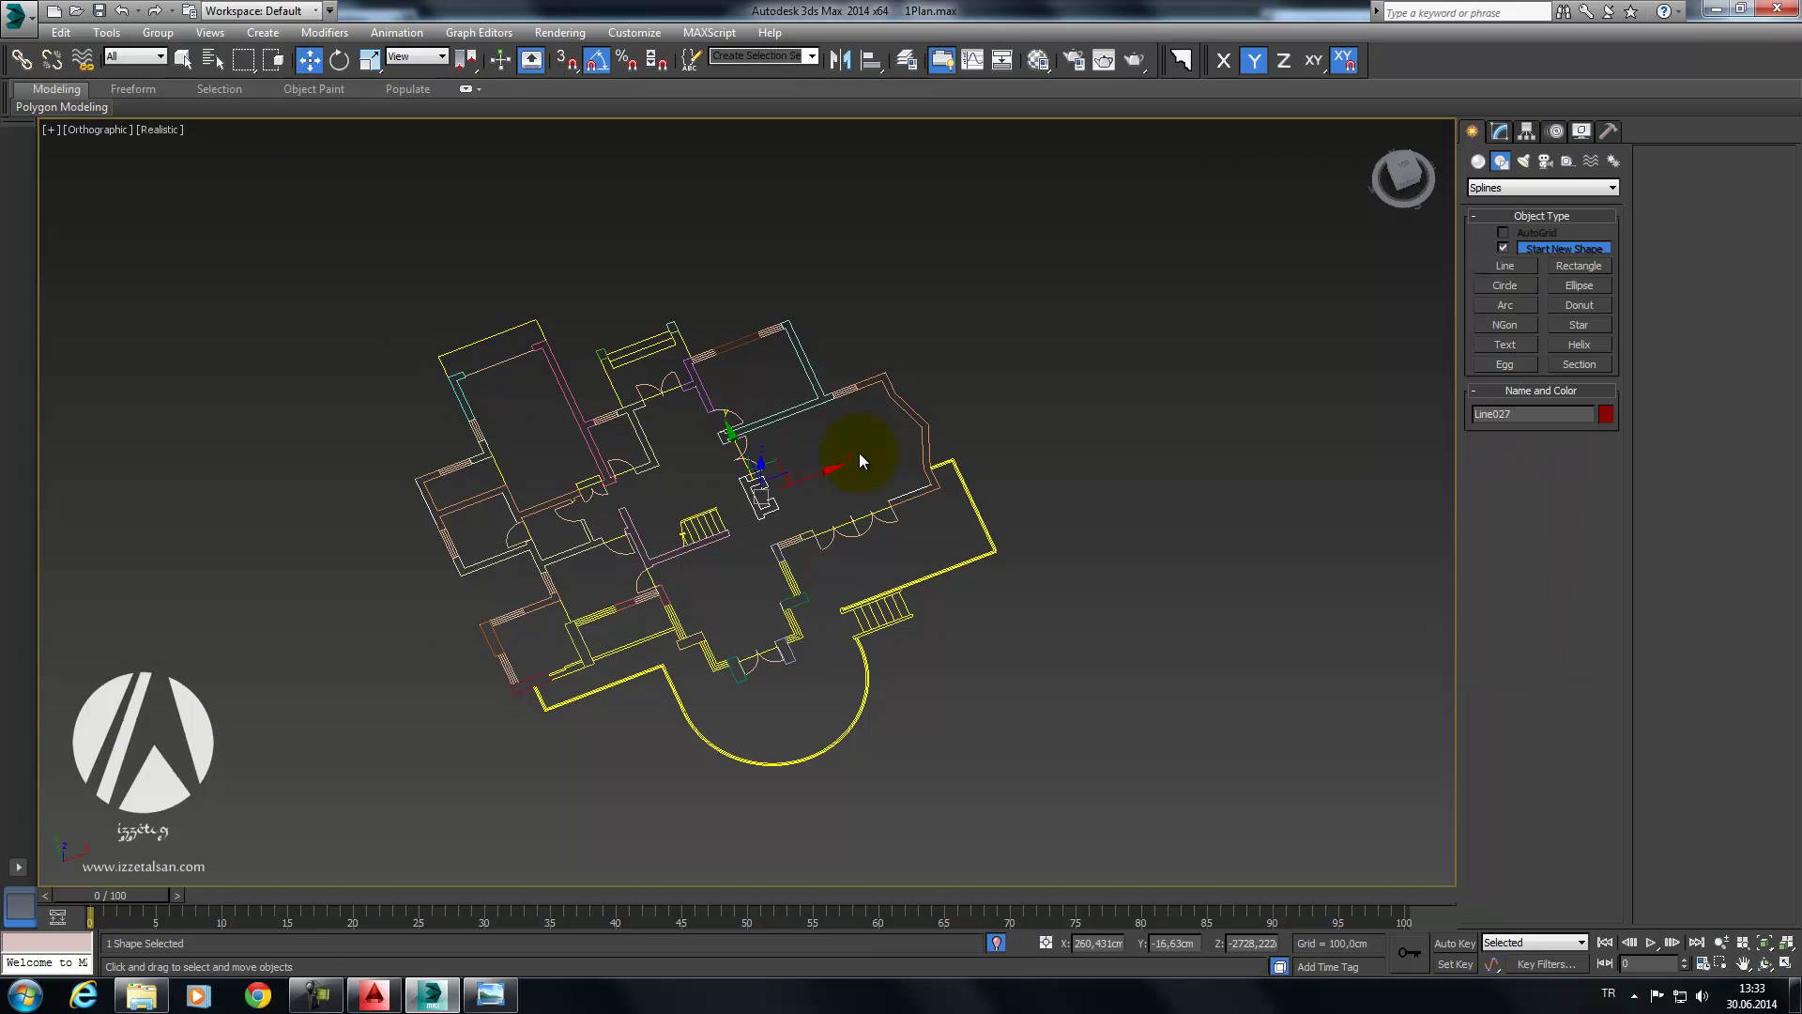
pyautogui.scroll(2, 797, 587)
# Step: Hide the Zemin plan group, then select Line002 and show its Modify panel settings
pyautogui.click(790, 583)
pyautogui.rightClick(790, 583)
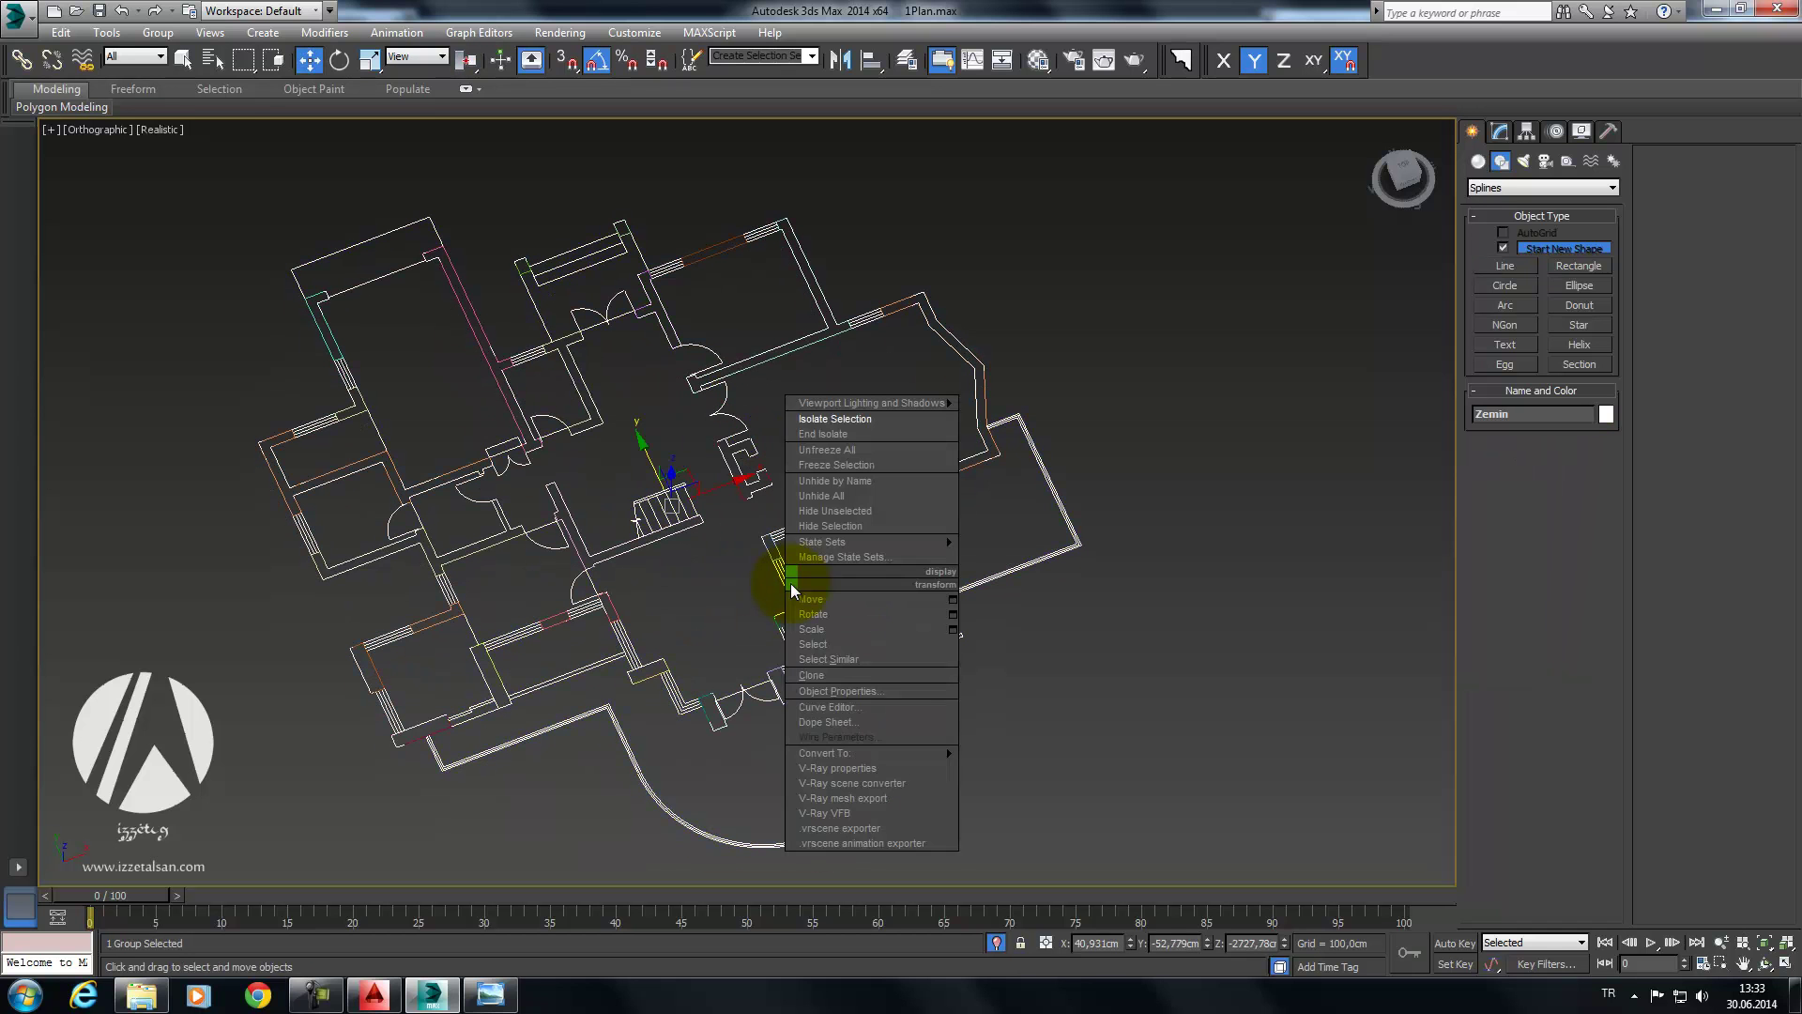
pyautogui.click(830, 525)
pyautogui.moveTo(858, 542)
pyautogui.keyDown('alt'); pyautogui.mouseDown(button='middle')
pyautogui.moveTo(857, 591)
pyautogui.moveTo(809, 504)
pyautogui.mouseUp(button='middle'); pyautogui.keyUp('alt')
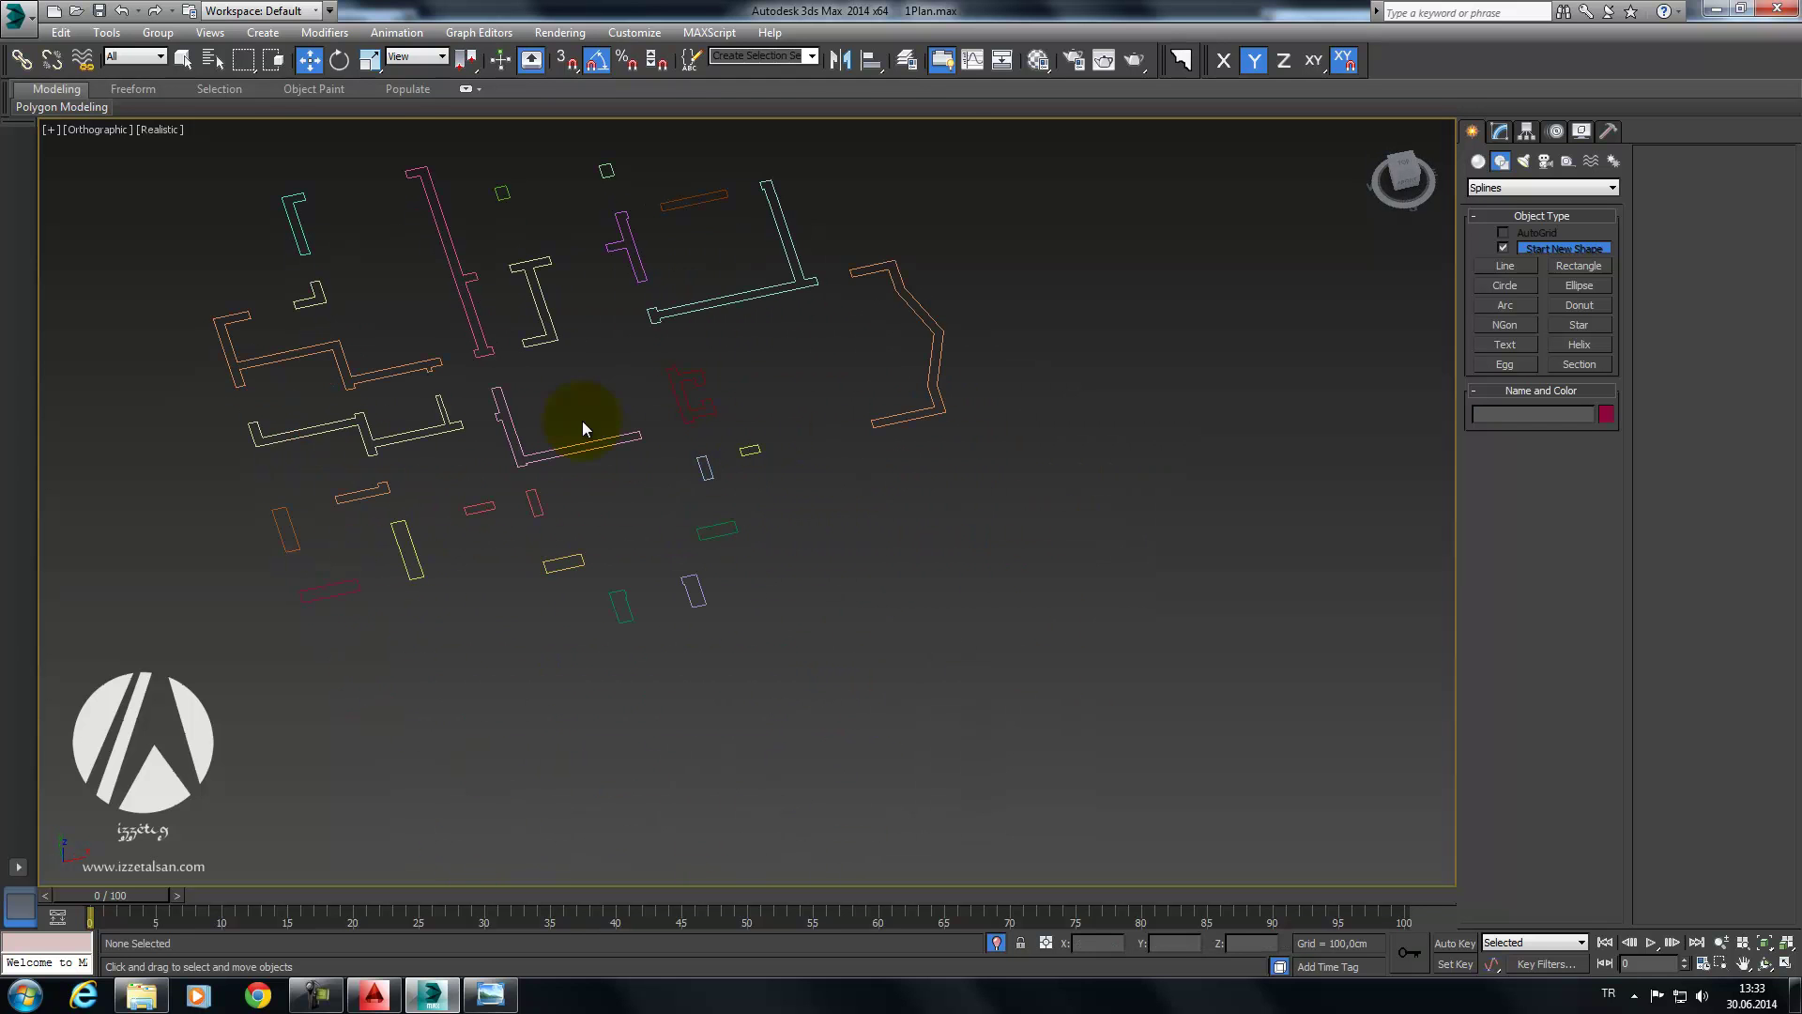
pyautogui.click(303, 254)
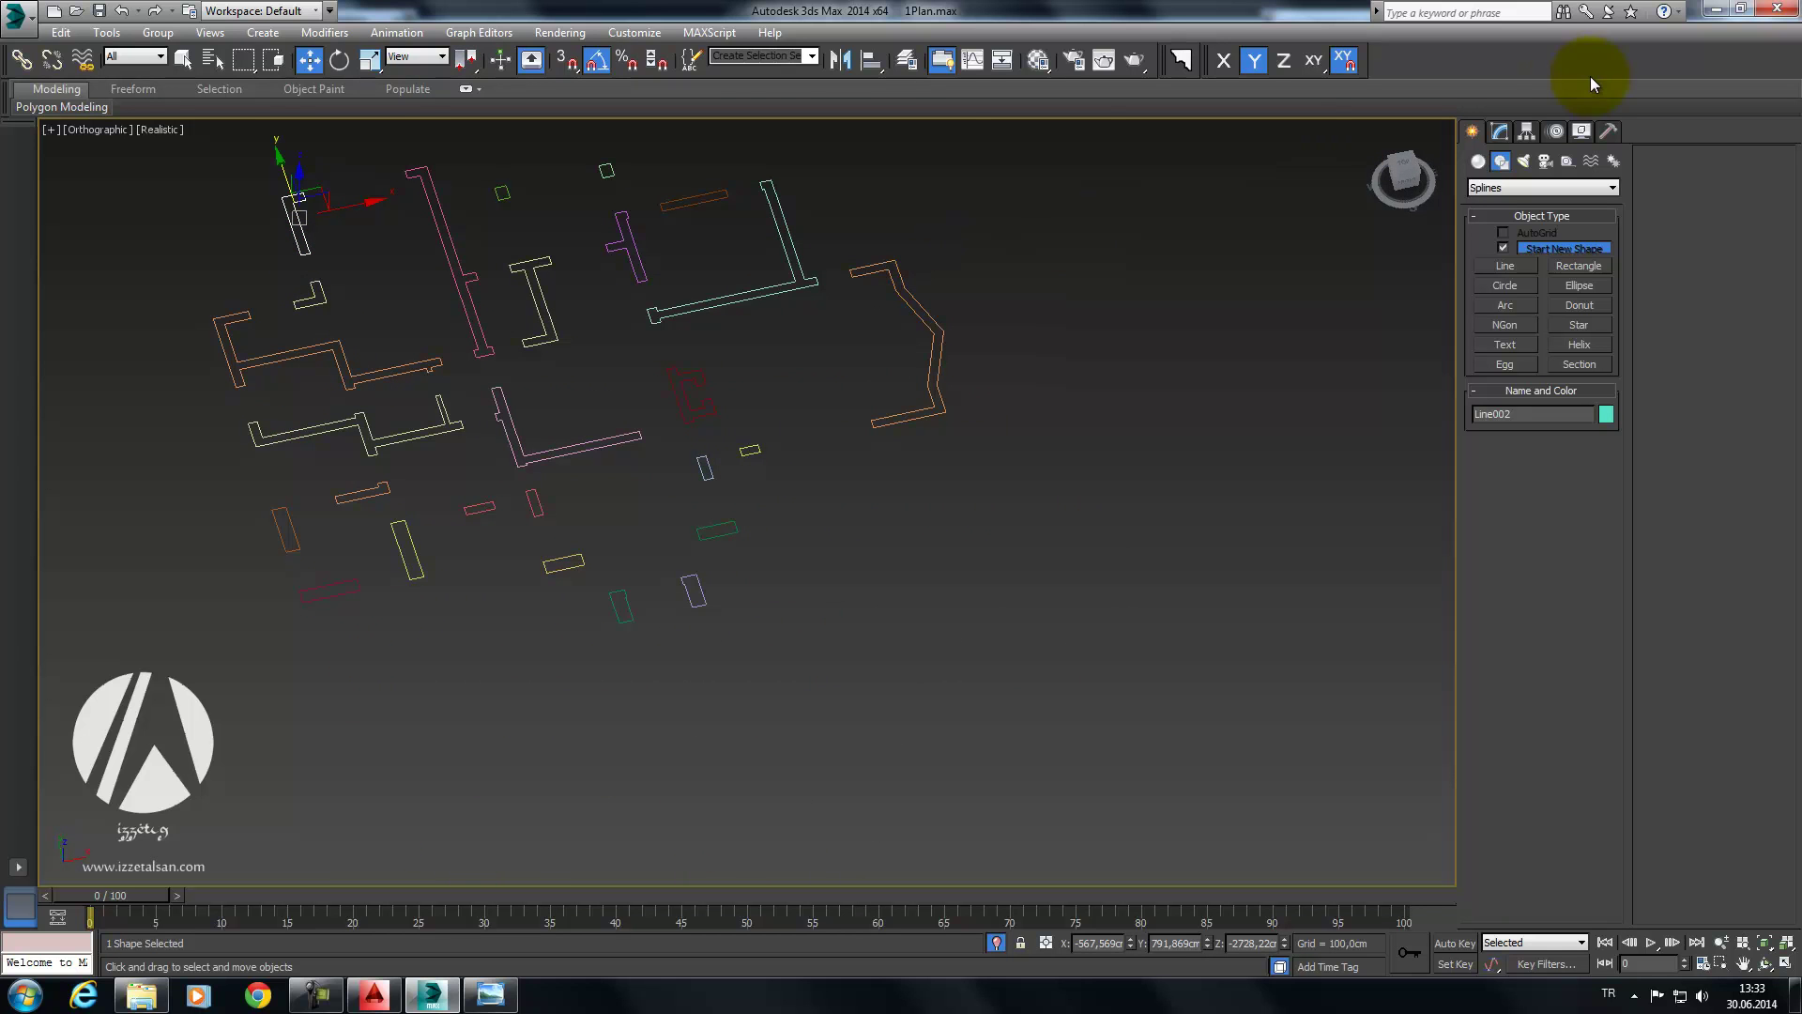
pyautogui.click(1500, 133)
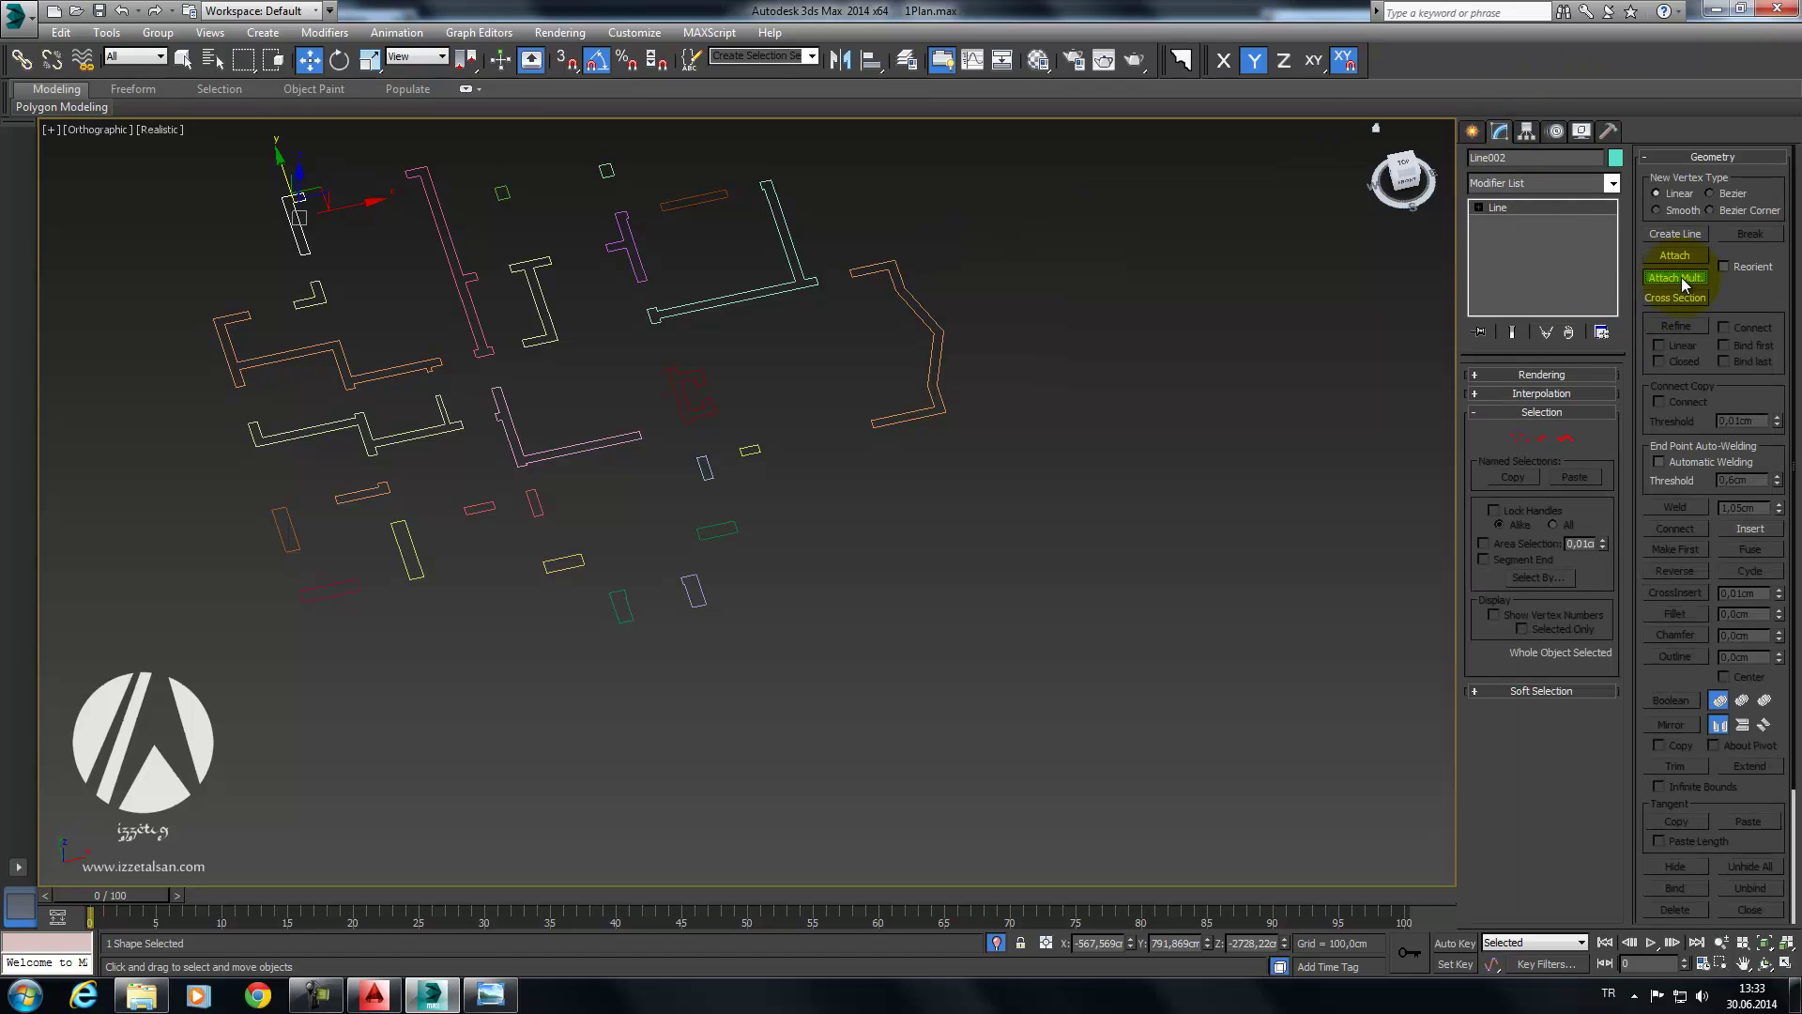
# Step: Use Attach Mult. to merge every other traced wall line into Line002
pyautogui.click(1679, 277)
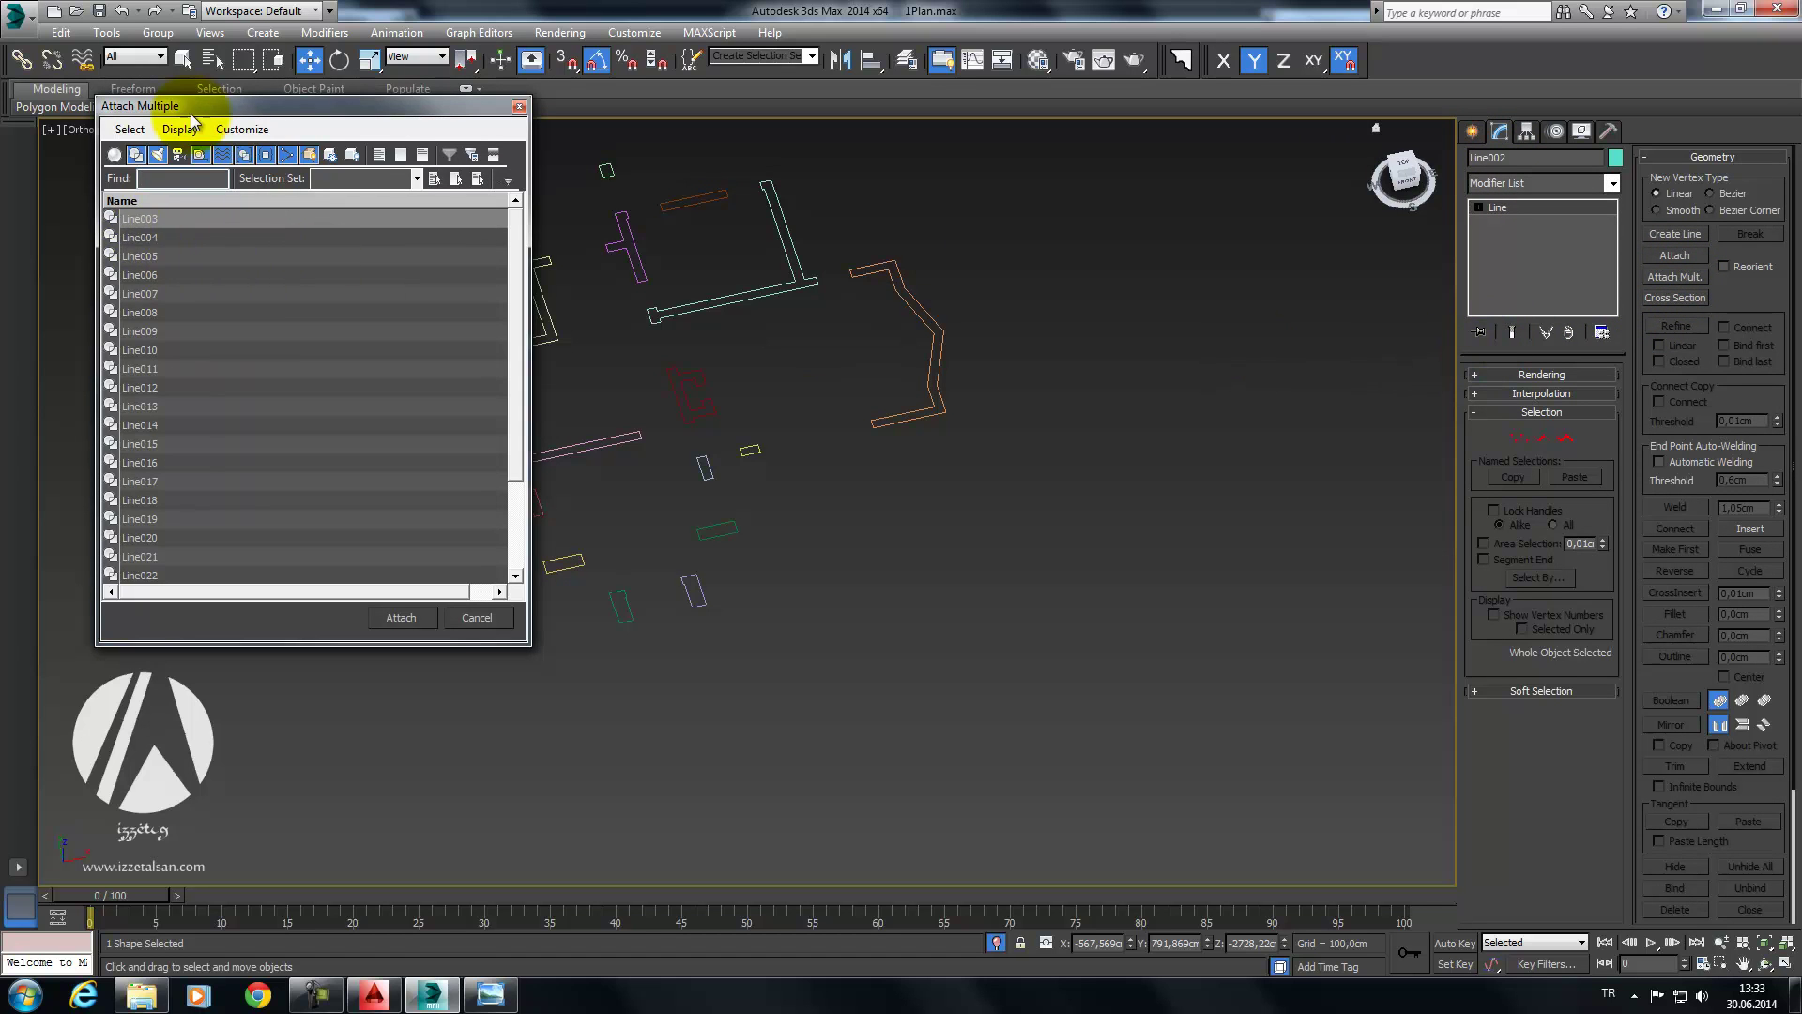
pyautogui.moveTo(207, 106); pyautogui.dragTo(542, 116)
pyautogui.moveTo(520, 227); pyautogui.dragTo(475, 692)
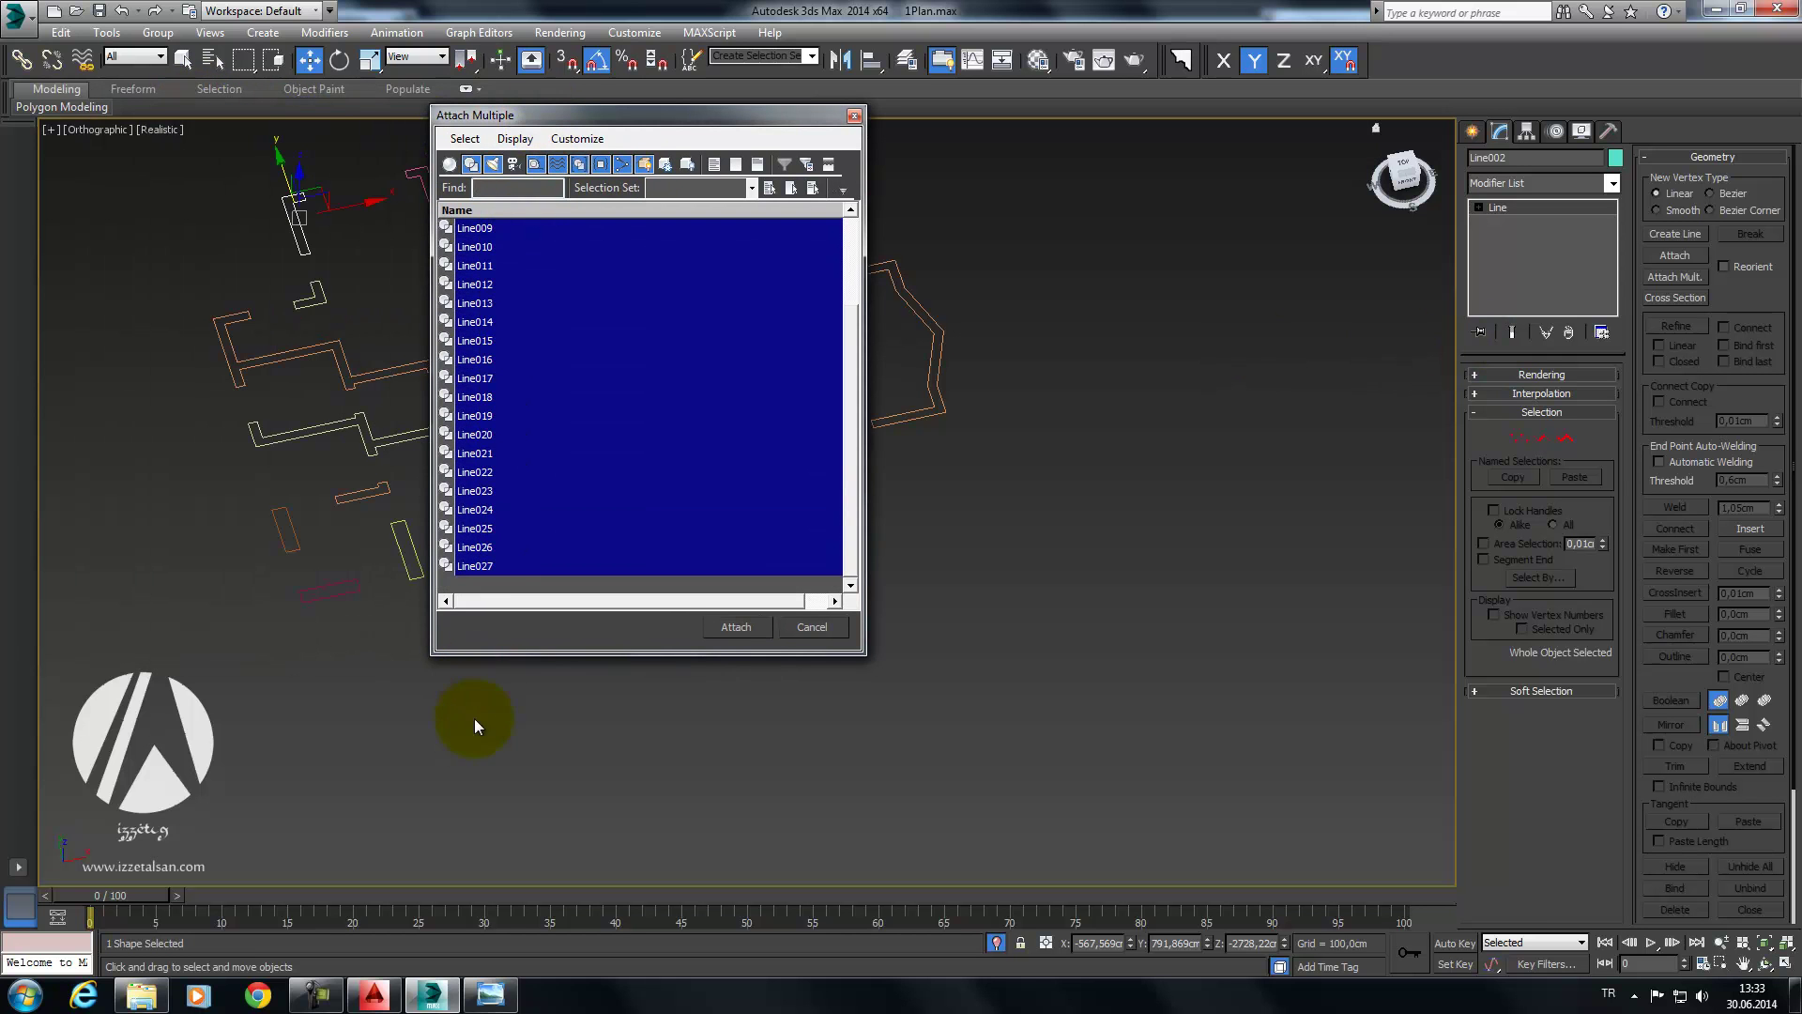
pyautogui.click(736, 626)
pyautogui.moveTo(644, 442)
pyautogui.keyDown('alt'); pyautogui.mouseDown(button='middle')
pyautogui.moveTo(644, 536)
pyautogui.moveTo(488, 479)
pyautogui.moveTo(582, 511)
pyautogui.moveTo(692, 511)
pyautogui.moveTo(759, 505)
pyautogui.moveTo(725, 455)
pyautogui.moveTo(724, 475)
pyautogui.moveTo(747, 475)
pyautogui.mouseUp(button='middle'); pyautogui.keyUp('alt')
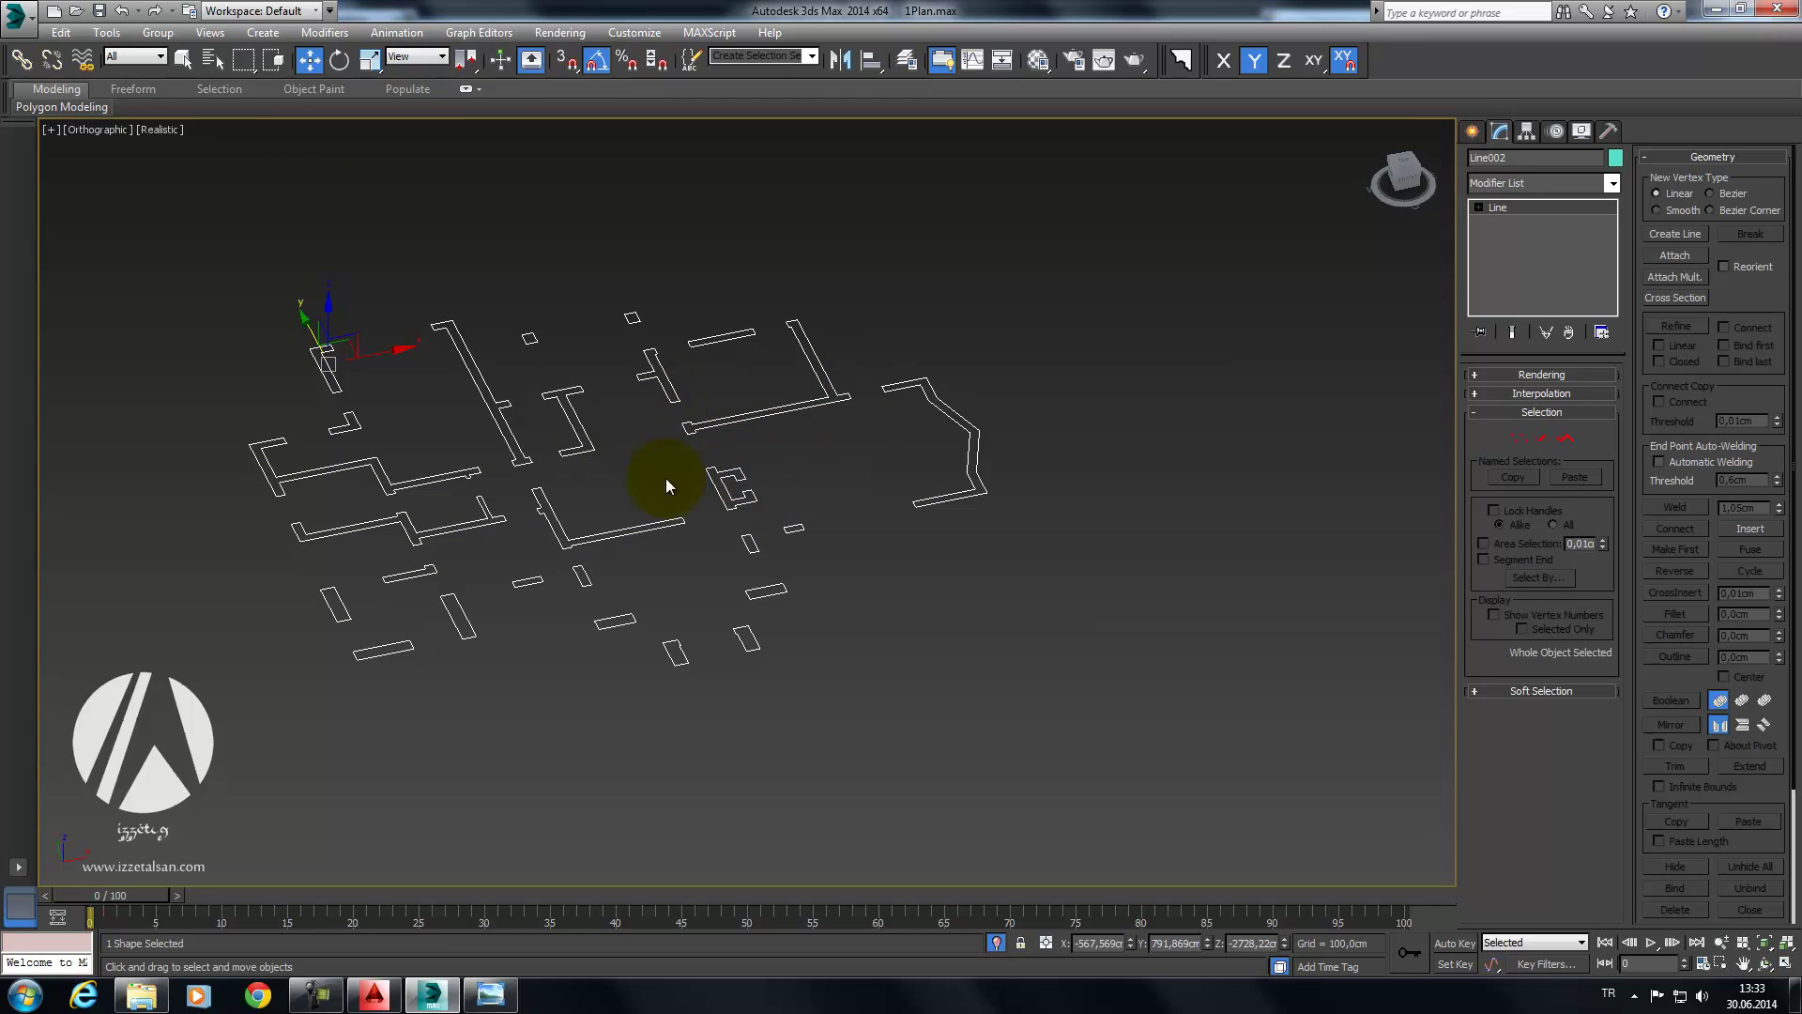
pyautogui.moveTo(645, 510)
pyautogui.keyDown('alt'); pyautogui.mouseDown(button='middle')
pyautogui.moveTo(668, 527)
pyautogui.moveTo(735, 505)
pyautogui.mouseUp(button='middle'); pyautogui.keyUp('alt')
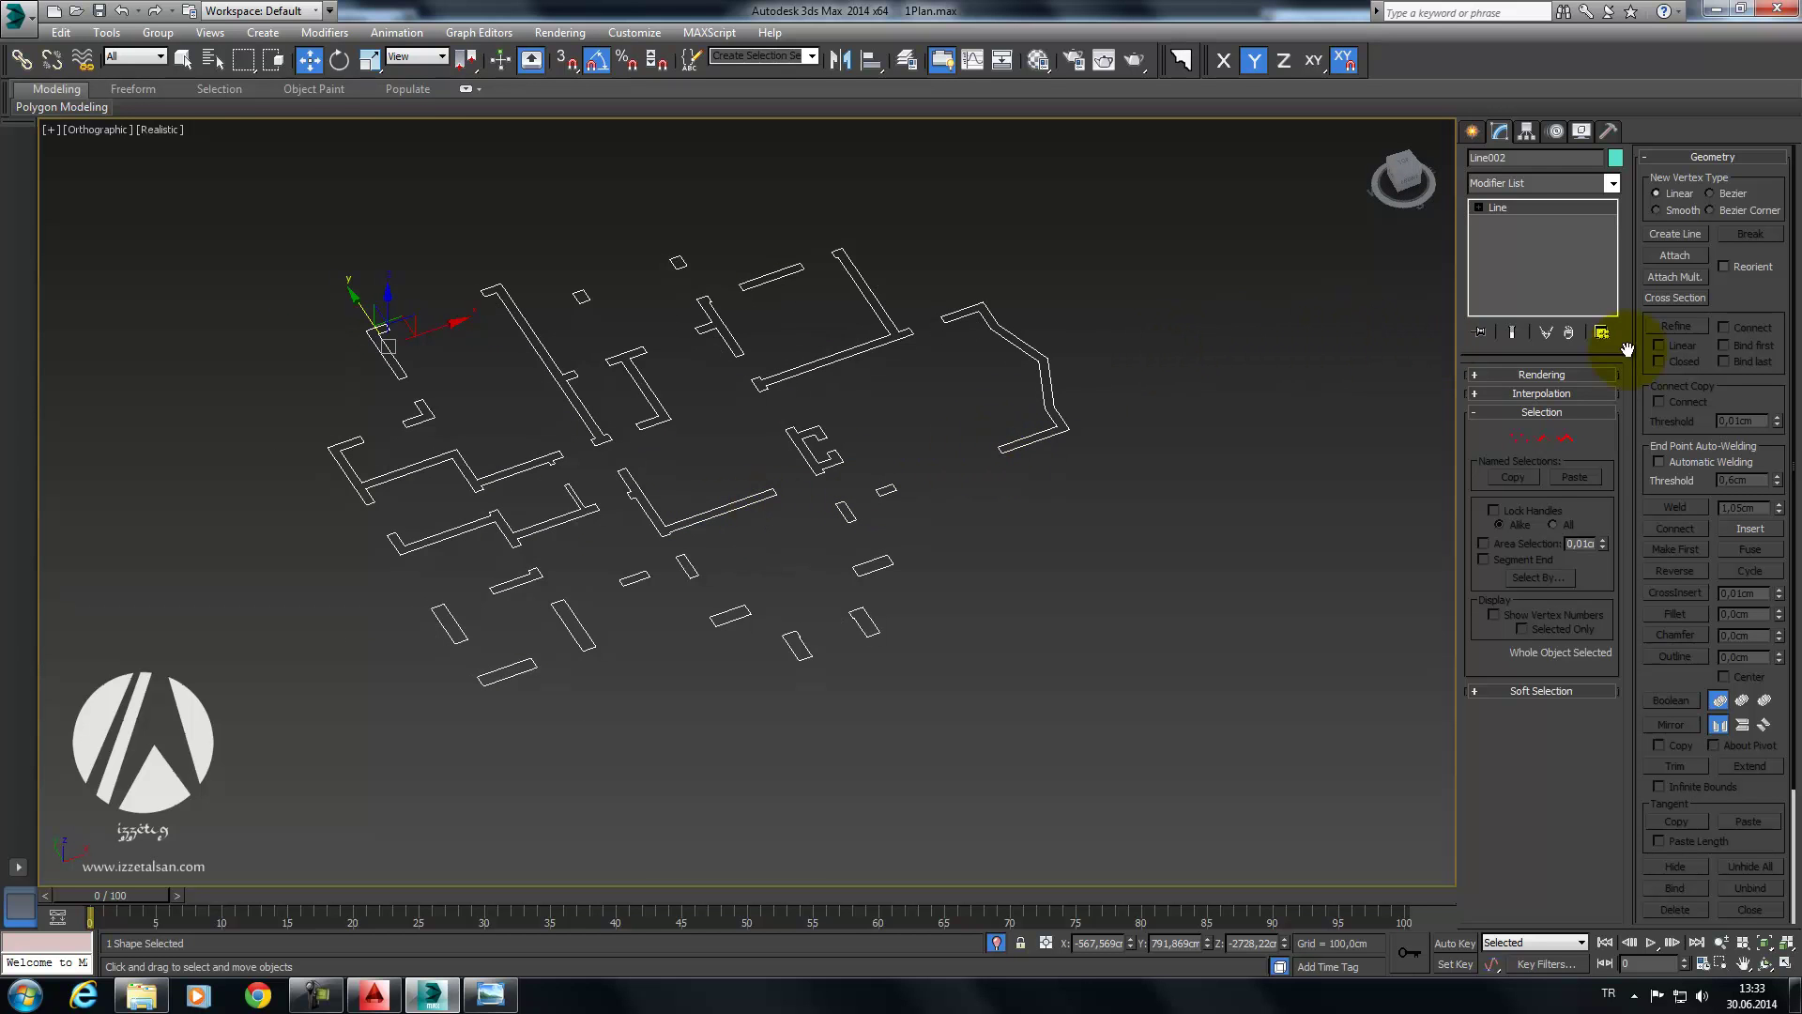
# Step: Unhide all objects and rename Line002 to zeminKat
pyautogui.rightClick(1263, 366)
pyautogui.click(1304, 278)
pyautogui.keyDown('alt'); pyautogui.moveTo(1293, 290); pyautogui.dragTo(1163, 360, button='middle'); pyautogui.keyUp('alt')
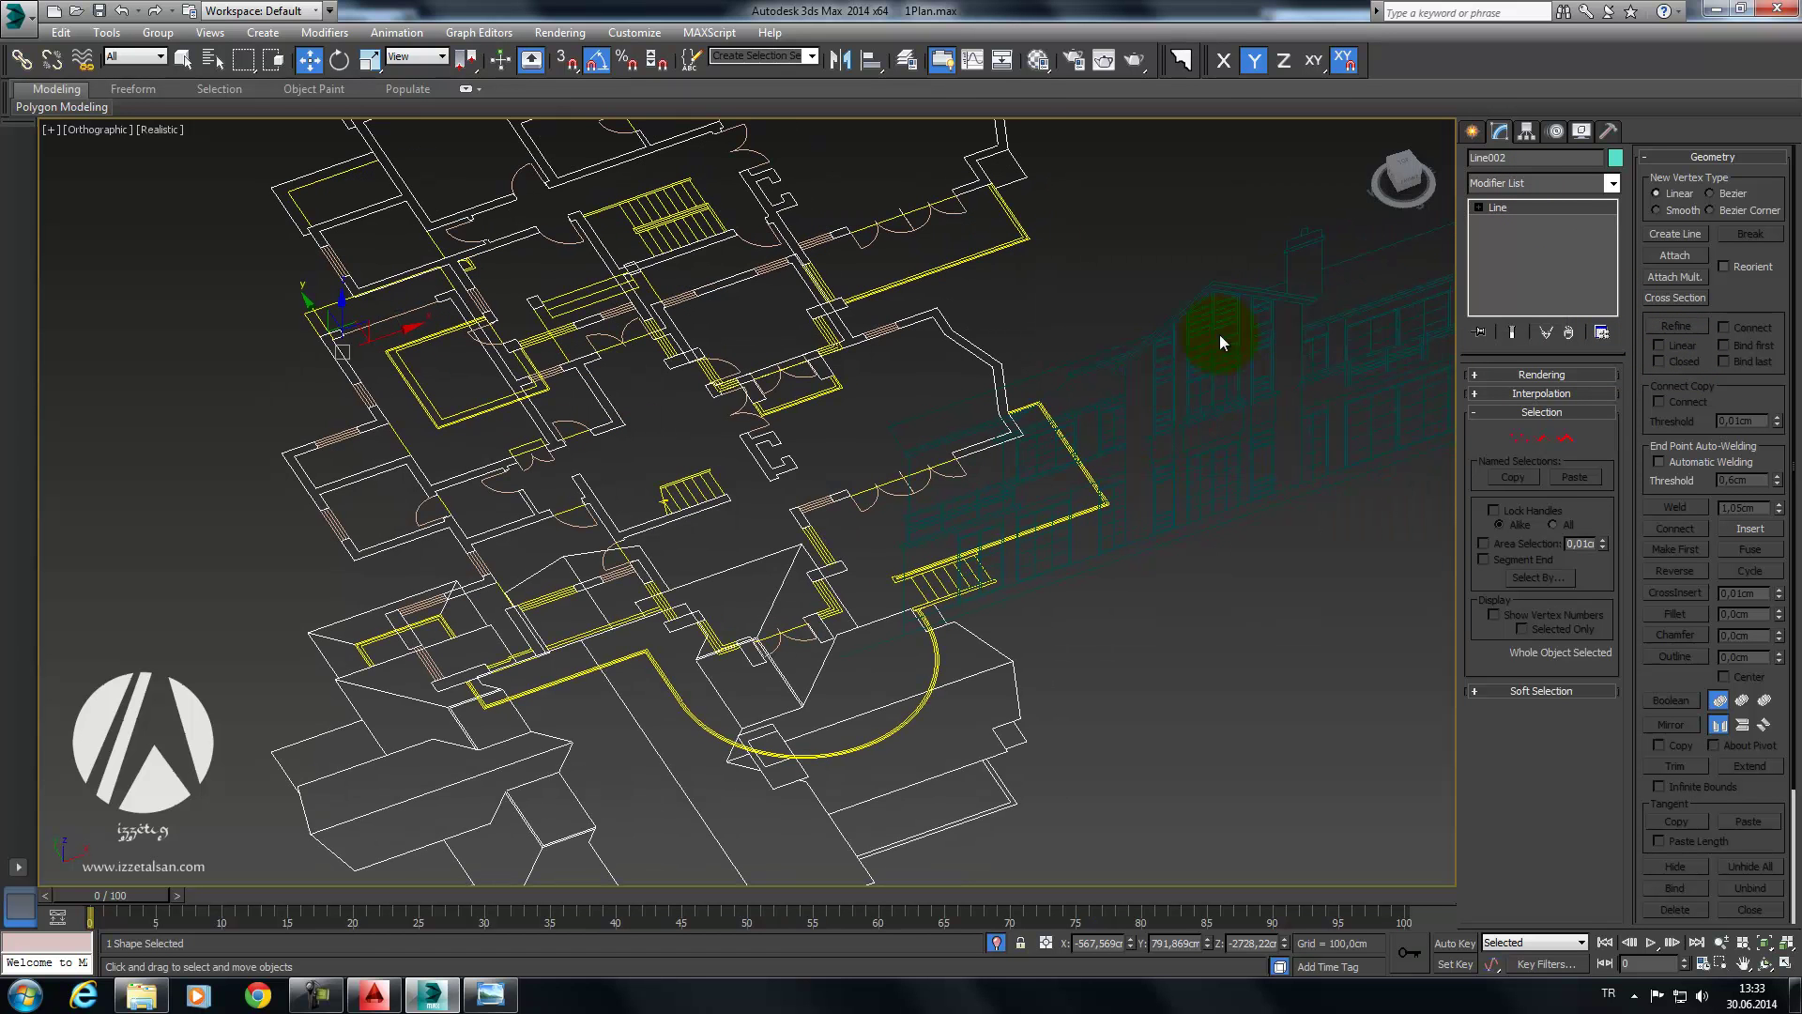
pyautogui.click(1536, 184)
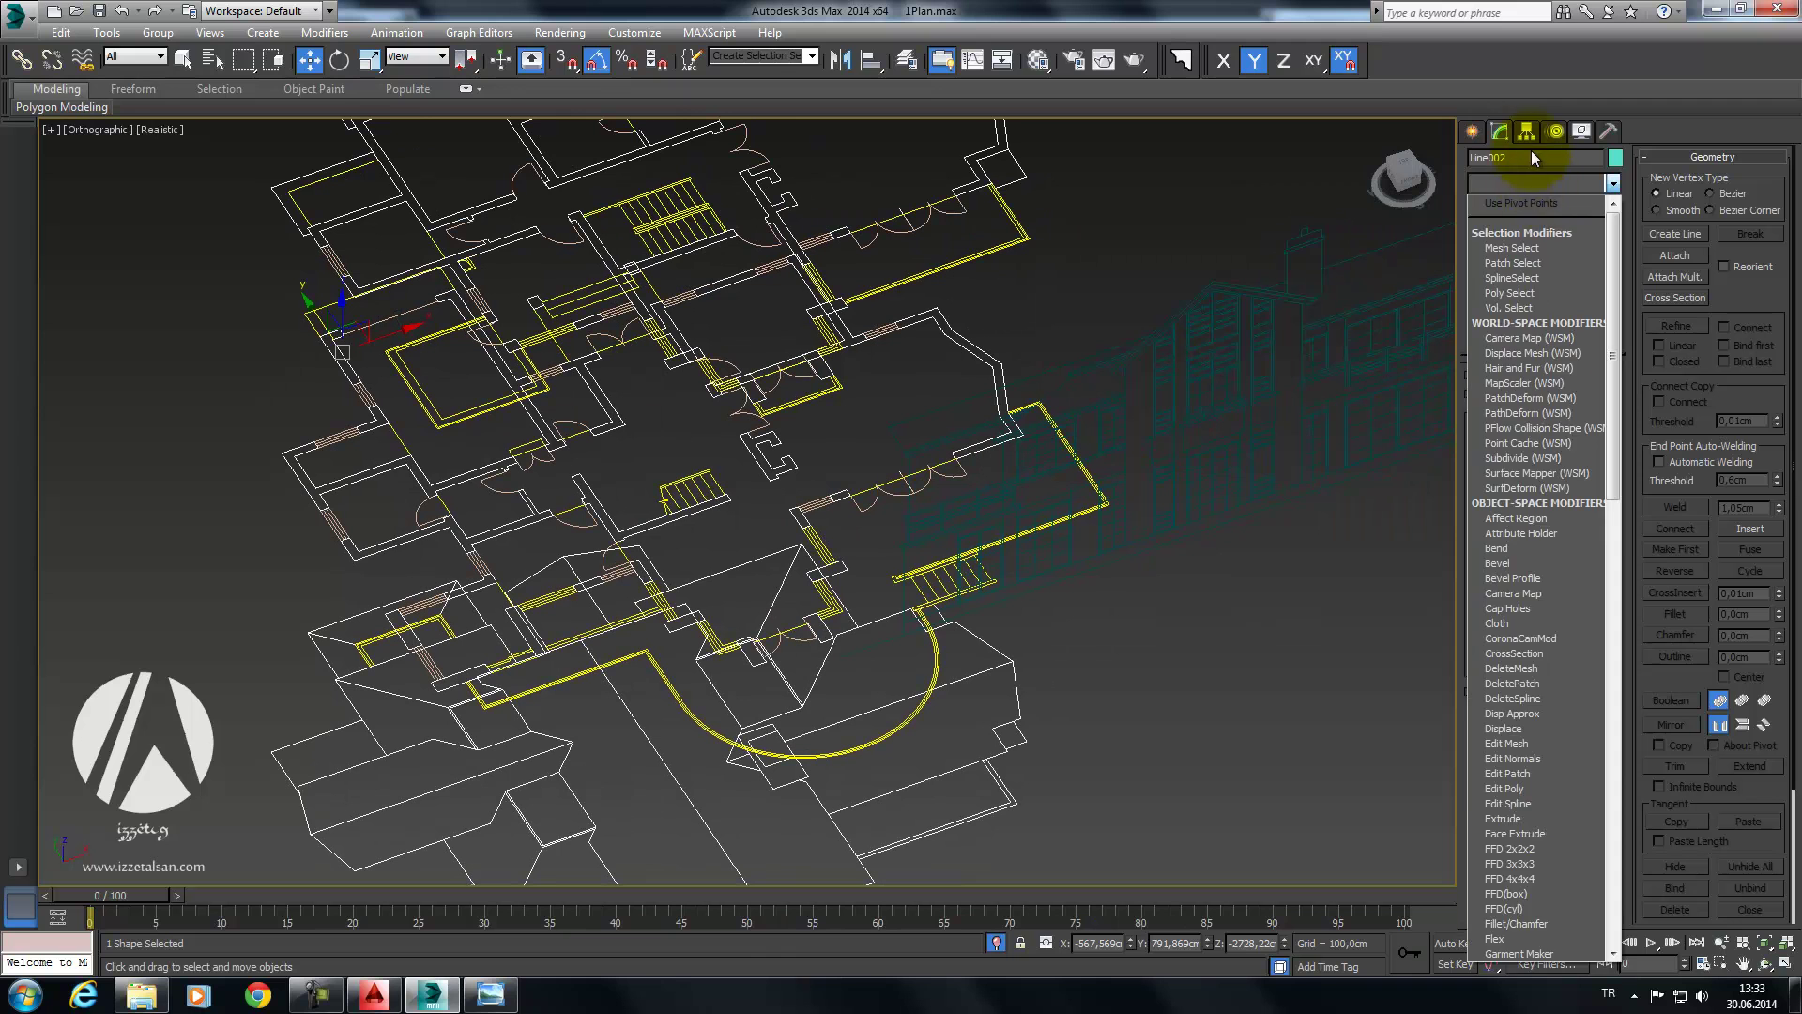
pyautogui.click(1545, 161)
pyautogui.write('zemi')
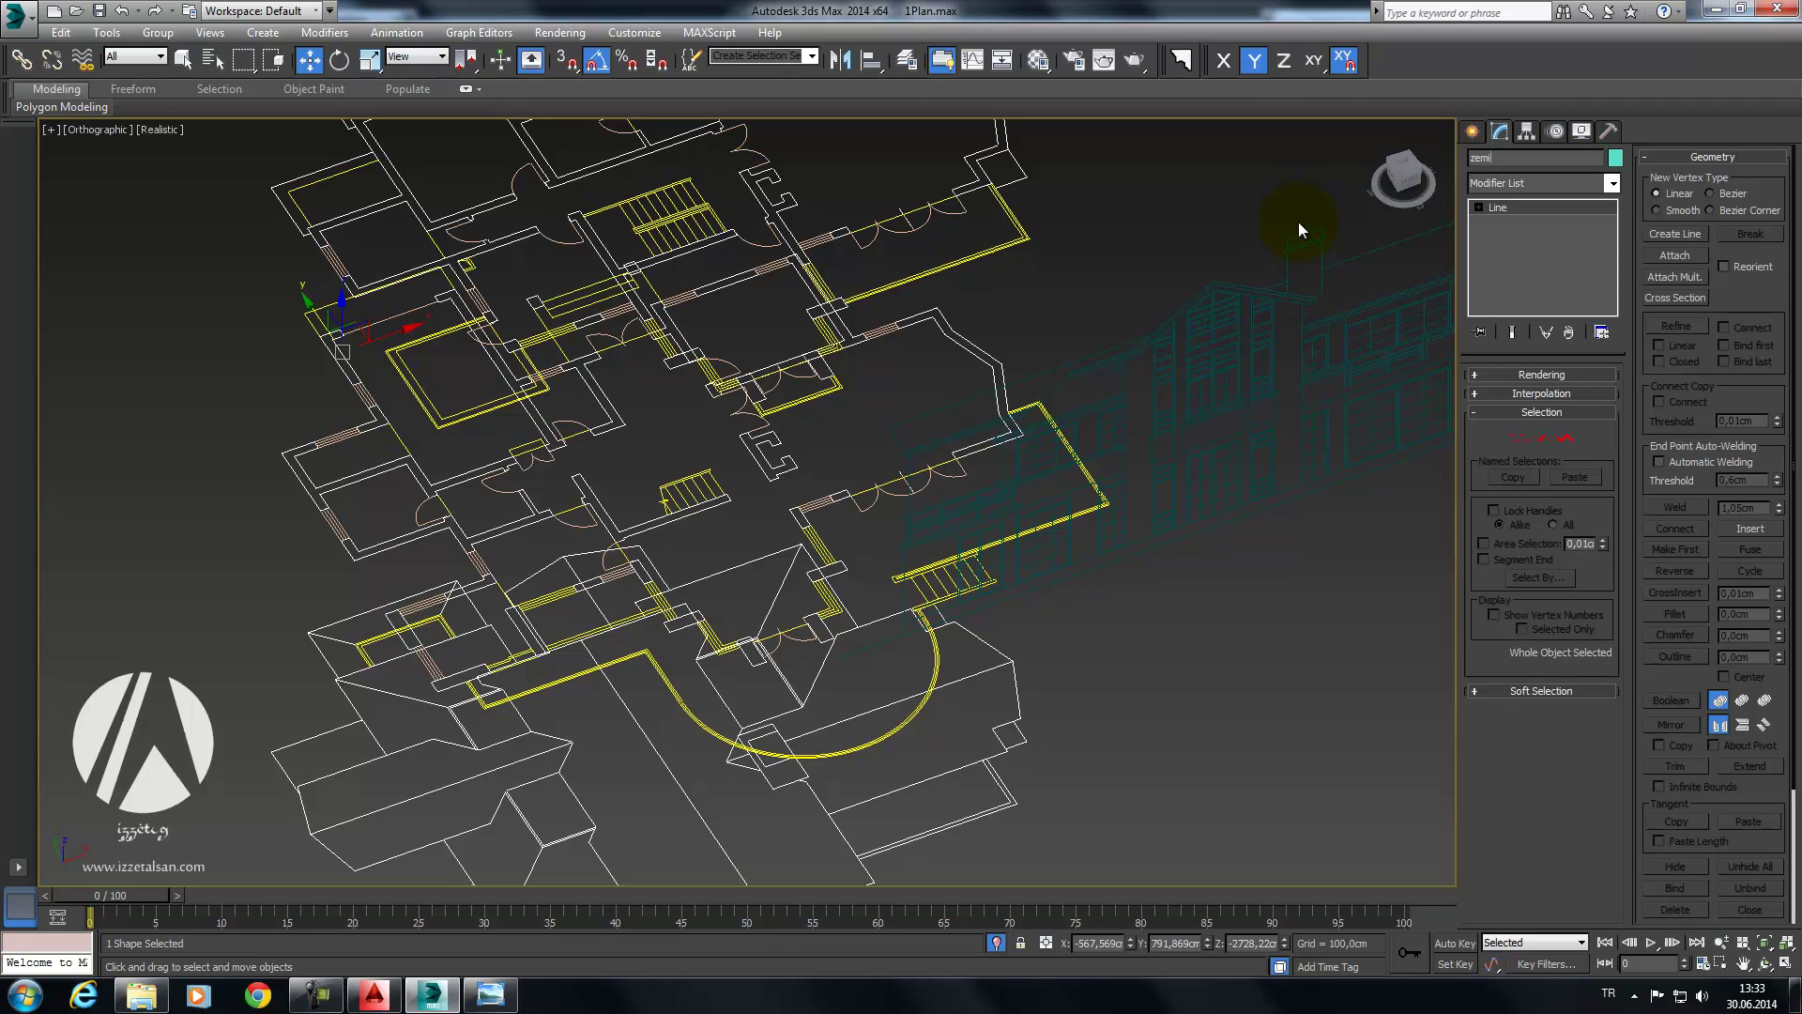
pyautogui.write('nKat')
# Step: Add an Extrude modifier of 45 cm to zeminKat to raise the walls
pyautogui.click(1507, 189)
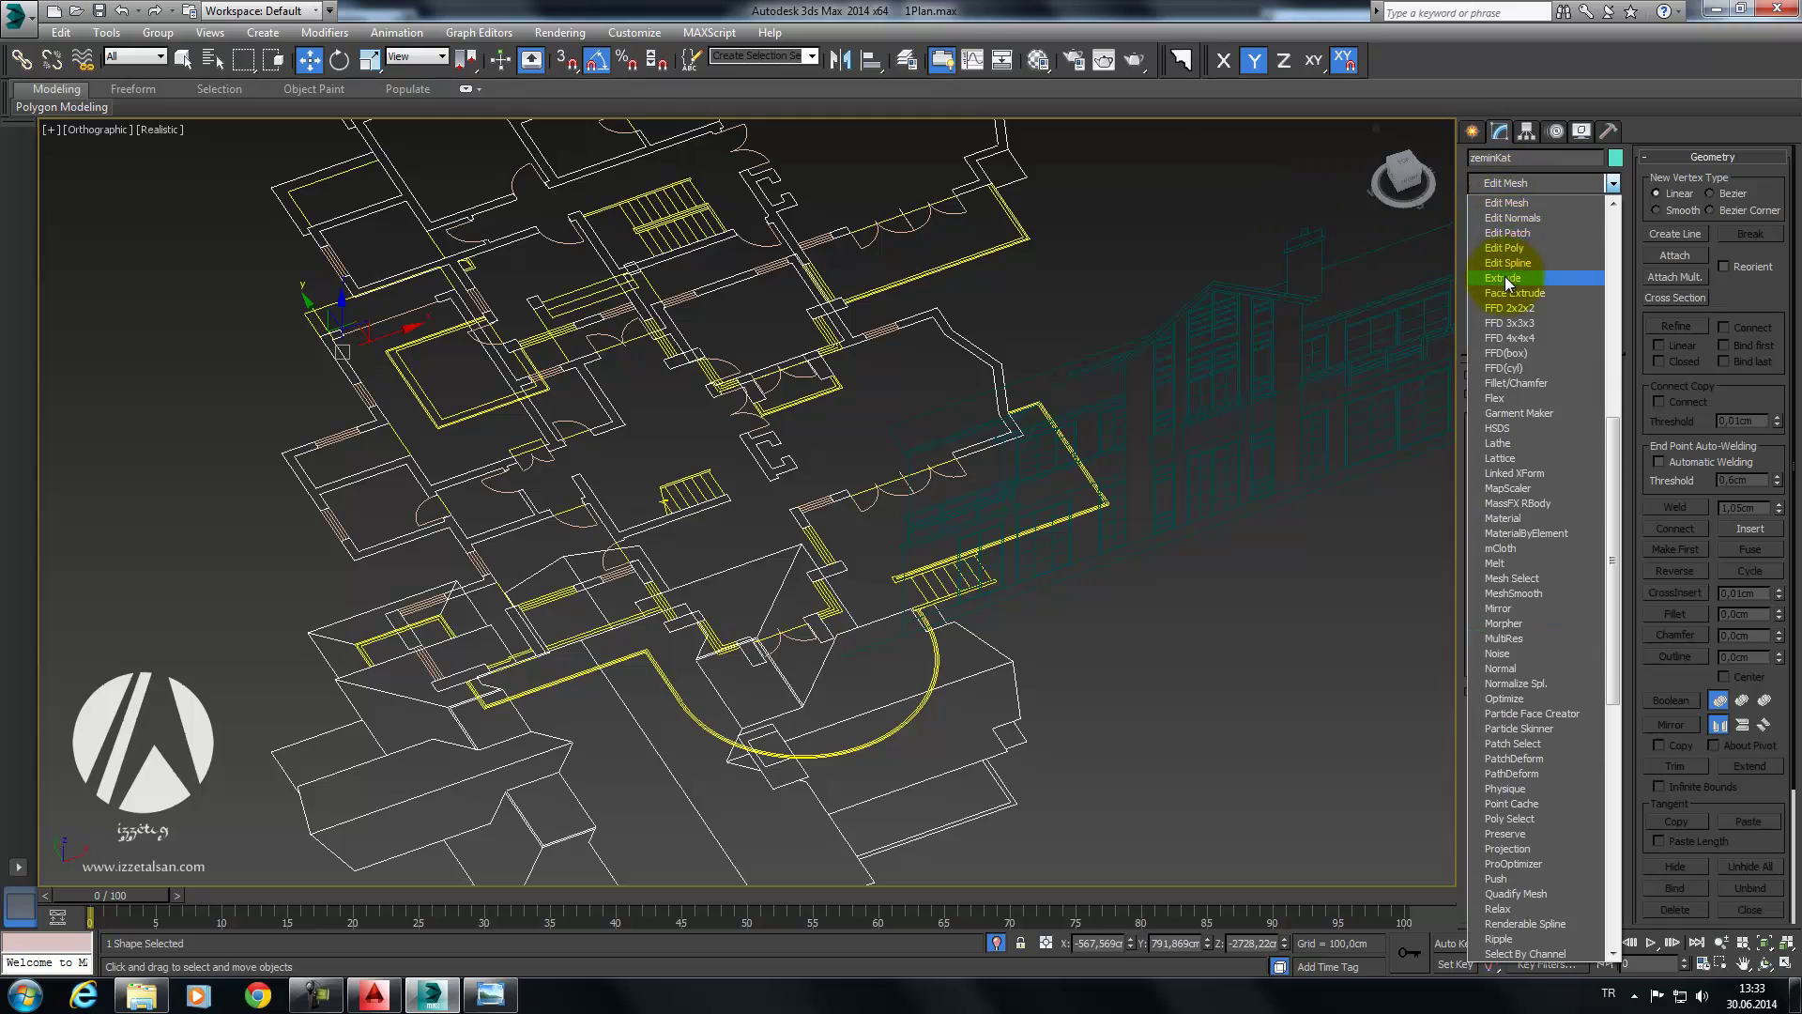
pyautogui.click(1506, 275)
pyautogui.moveTo(1023, 459)
pyautogui.keyDown('alt'); pyautogui.mouseDown(button='middle')
pyautogui.moveTo(1041, 420)
pyautogui.moveTo(1006, 481)
pyautogui.mouseUp(button='middle'); pyautogui.keyUp('alt')
# Step: In Front view, raise the extruded zeminKat walls up to the purple bar
pyautogui.scroll(3, 1010, 532)
pyautogui.scroll(2, 972, 520)
pyautogui.scroll(-3, 973, 520)
pyautogui.scroll(2, 721, 563)
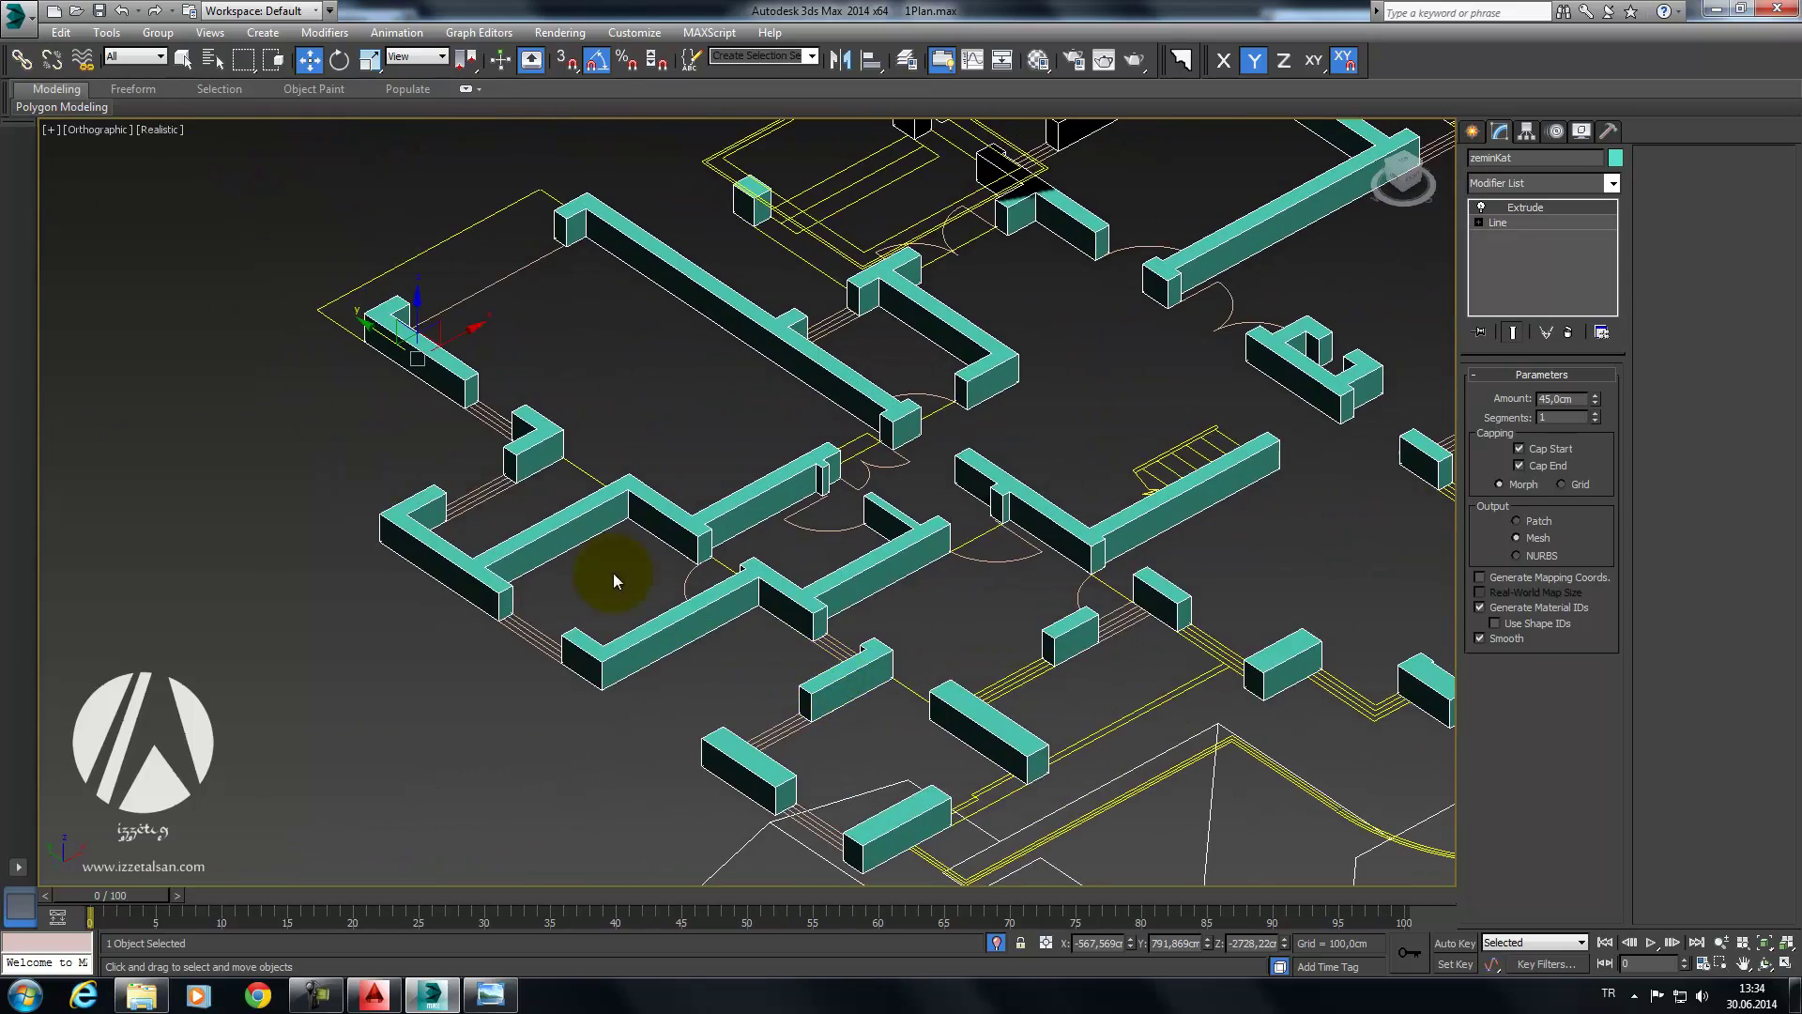
pyautogui.scroll(-3, 481, 493)
pyautogui.scroll(2, 711, 563)
pyautogui.scroll(2, 799, 570)
pyautogui.scroll(-3, 799, 570)
pyautogui.scroll(-2, 934, 523)
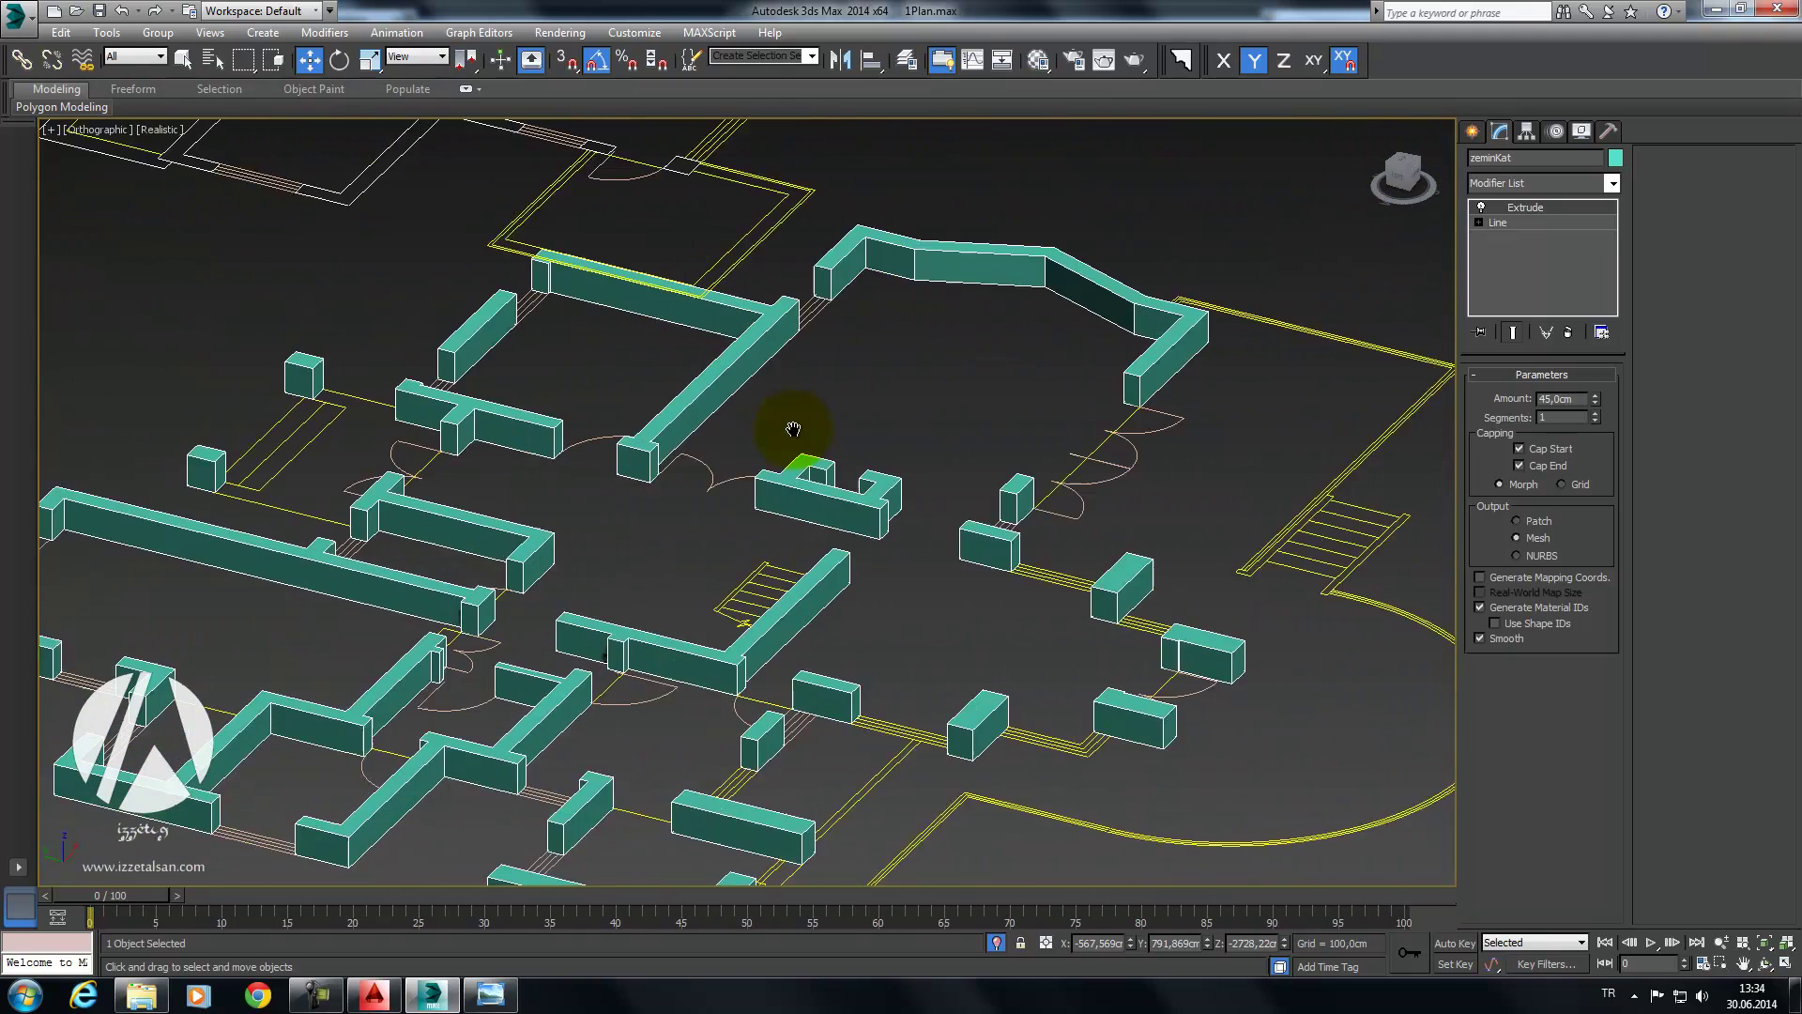
pyautogui.moveTo(753, 432)
pyautogui.keyDown('alt'); pyautogui.mouseDown(button='middle')
pyautogui.moveTo(849, 447)
pyautogui.moveTo(612, 402)
pyautogui.mouseUp(button='middle'); pyautogui.keyUp('alt')
pyautogui.press('f')
pyautogui.scroll(-4, 657, 451)
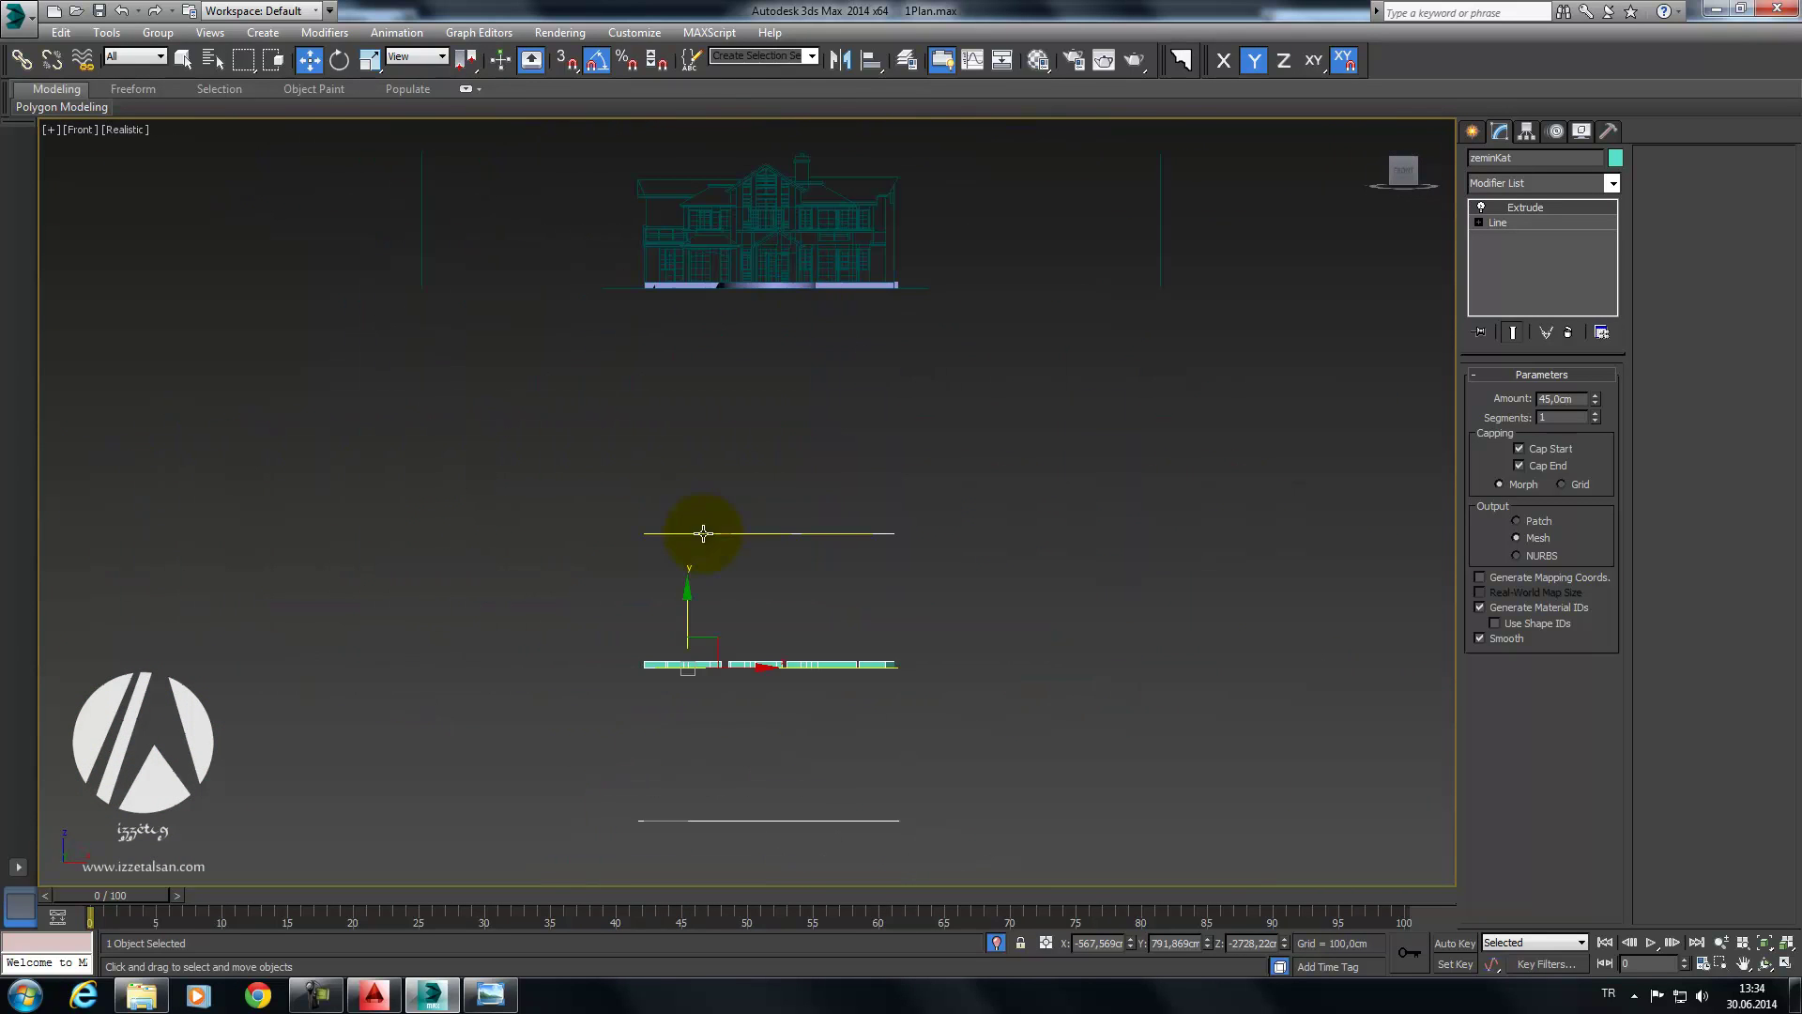
pyautogui.moveTo(687, 617); pyautogui.dragTo(644, 229, button='middle')
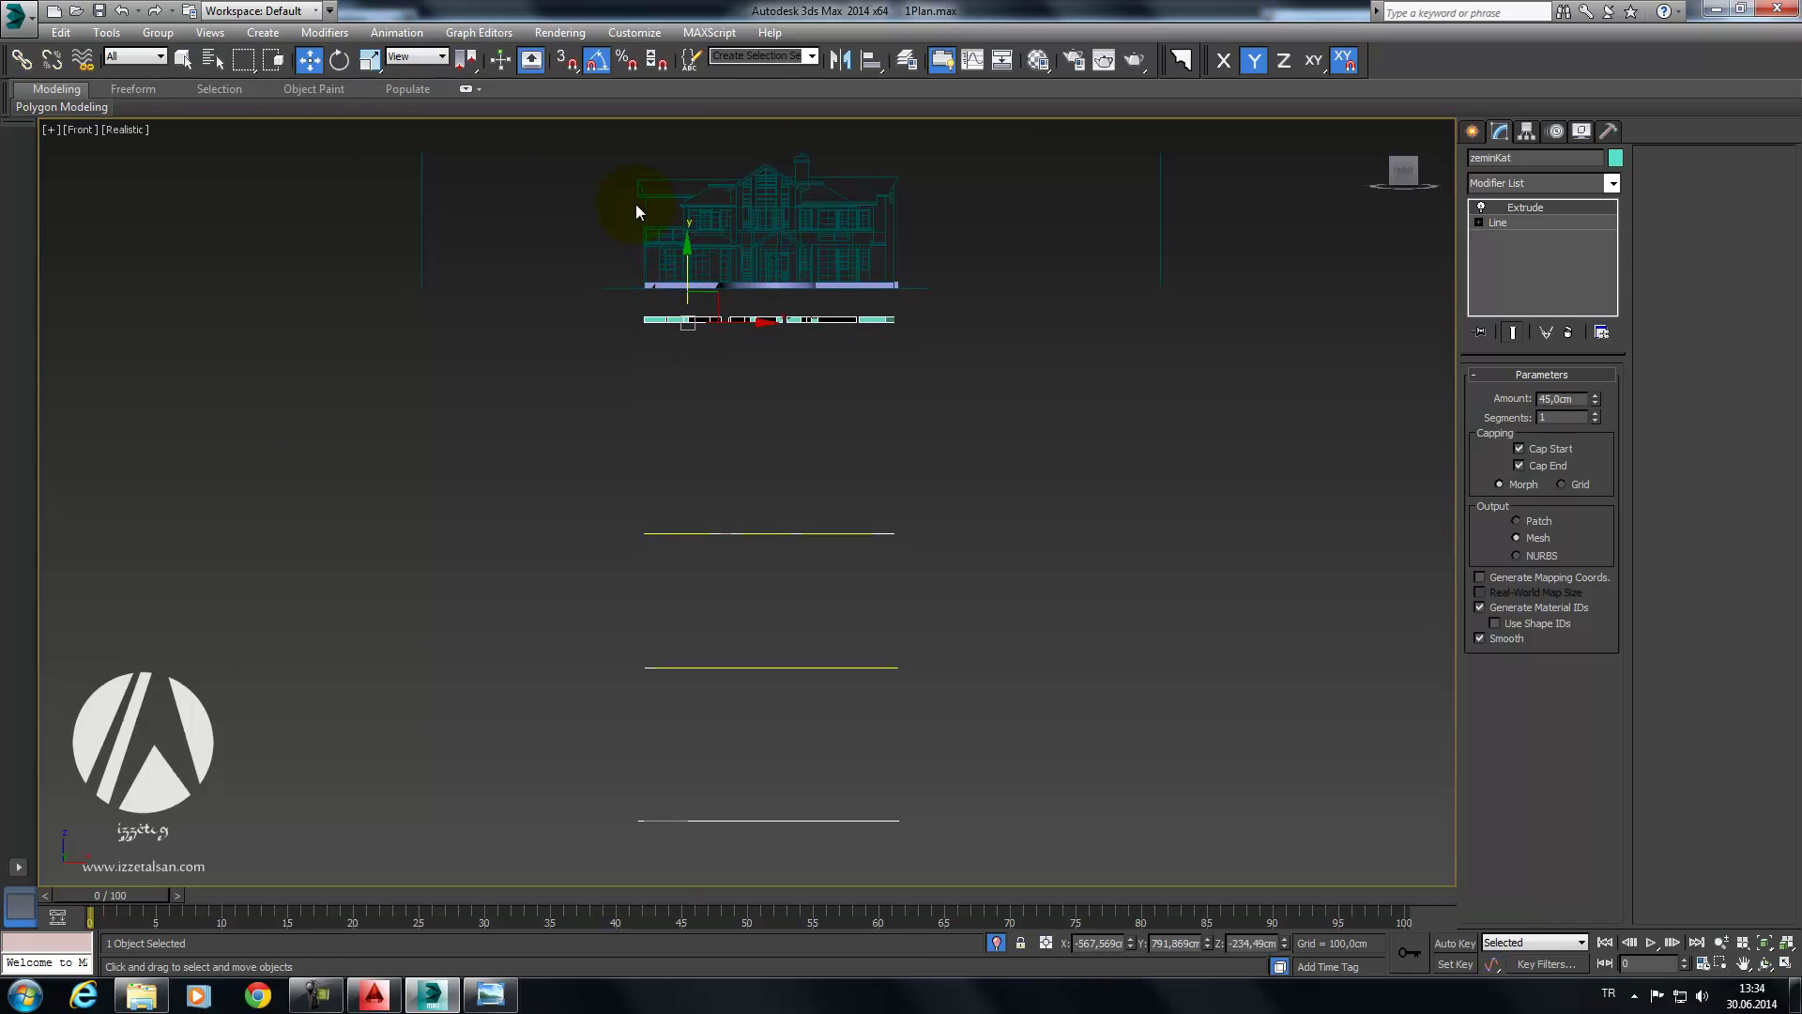
pyautogui.scroll(3, 749, 524)
pyautogui.moveTo(895, 826); pyautogui.dragTo(872, 715)
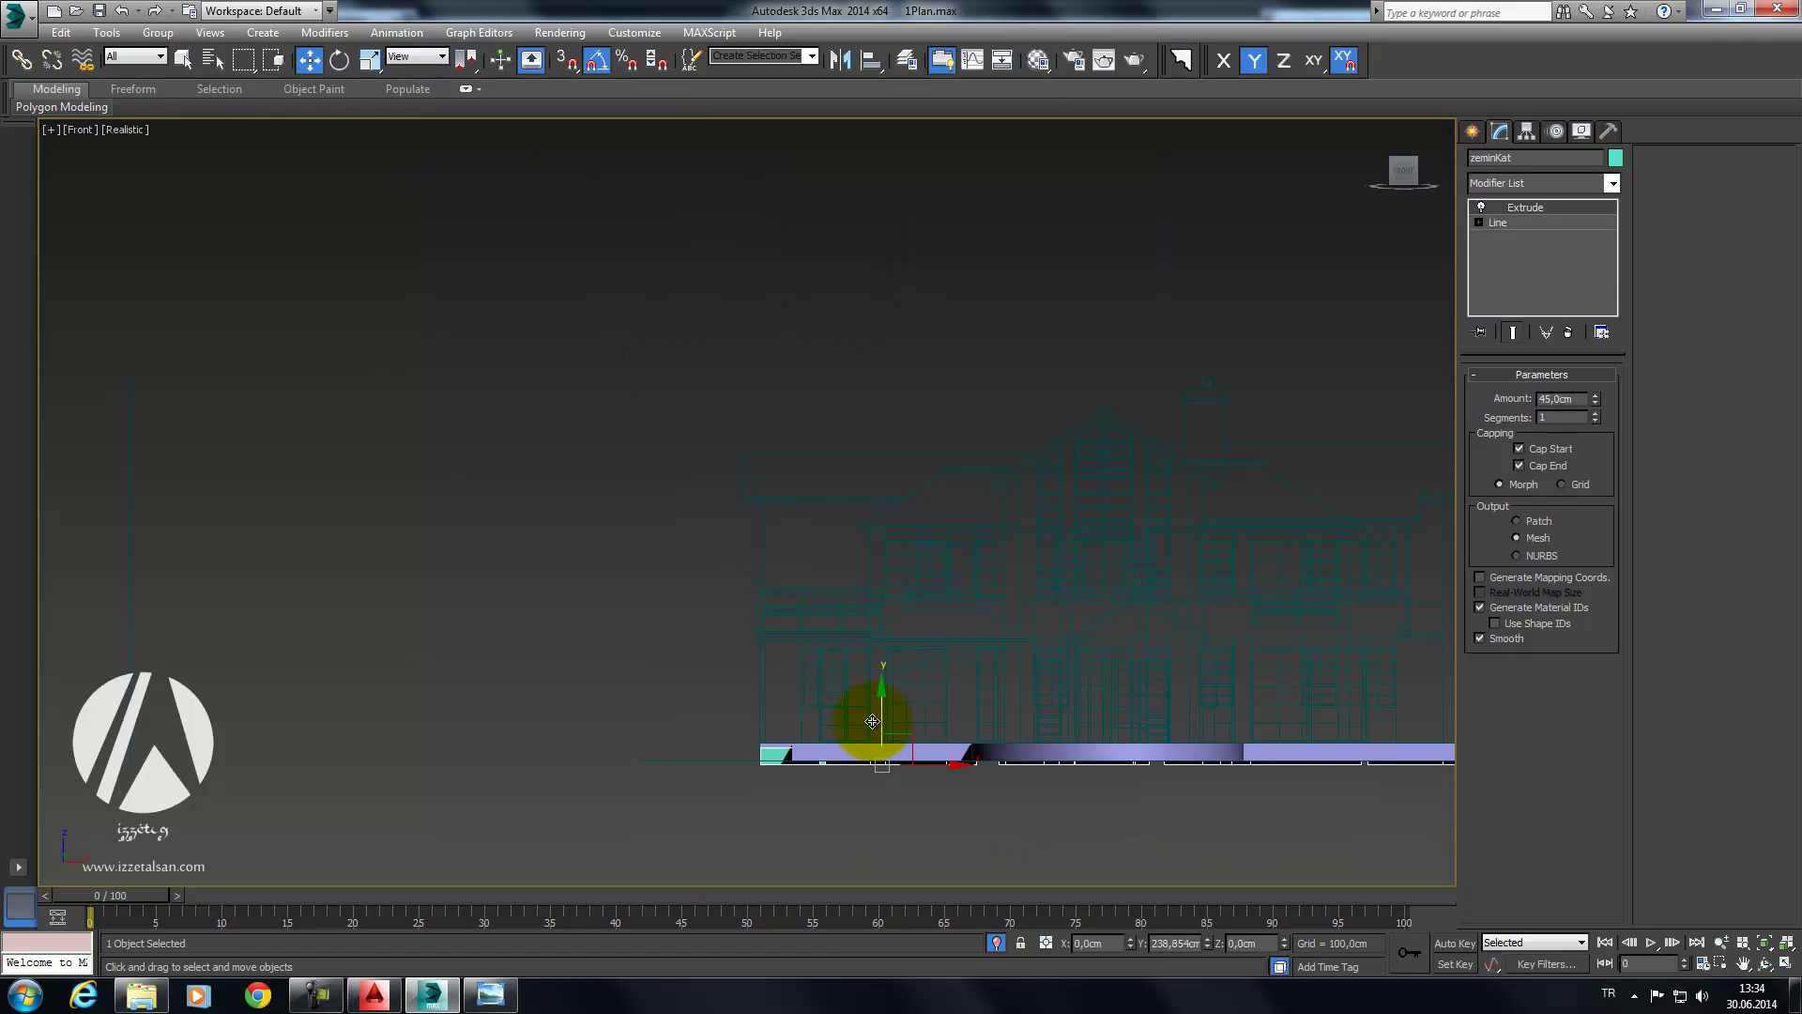
# Step: Move the purple Line001 bar up, then reselect the zeminKat walls
pyautogui.scroll(3, 785, 748)
pyautogui.scroll(3, 834, 491)
pyautogui.scroll(3, 777, 528)
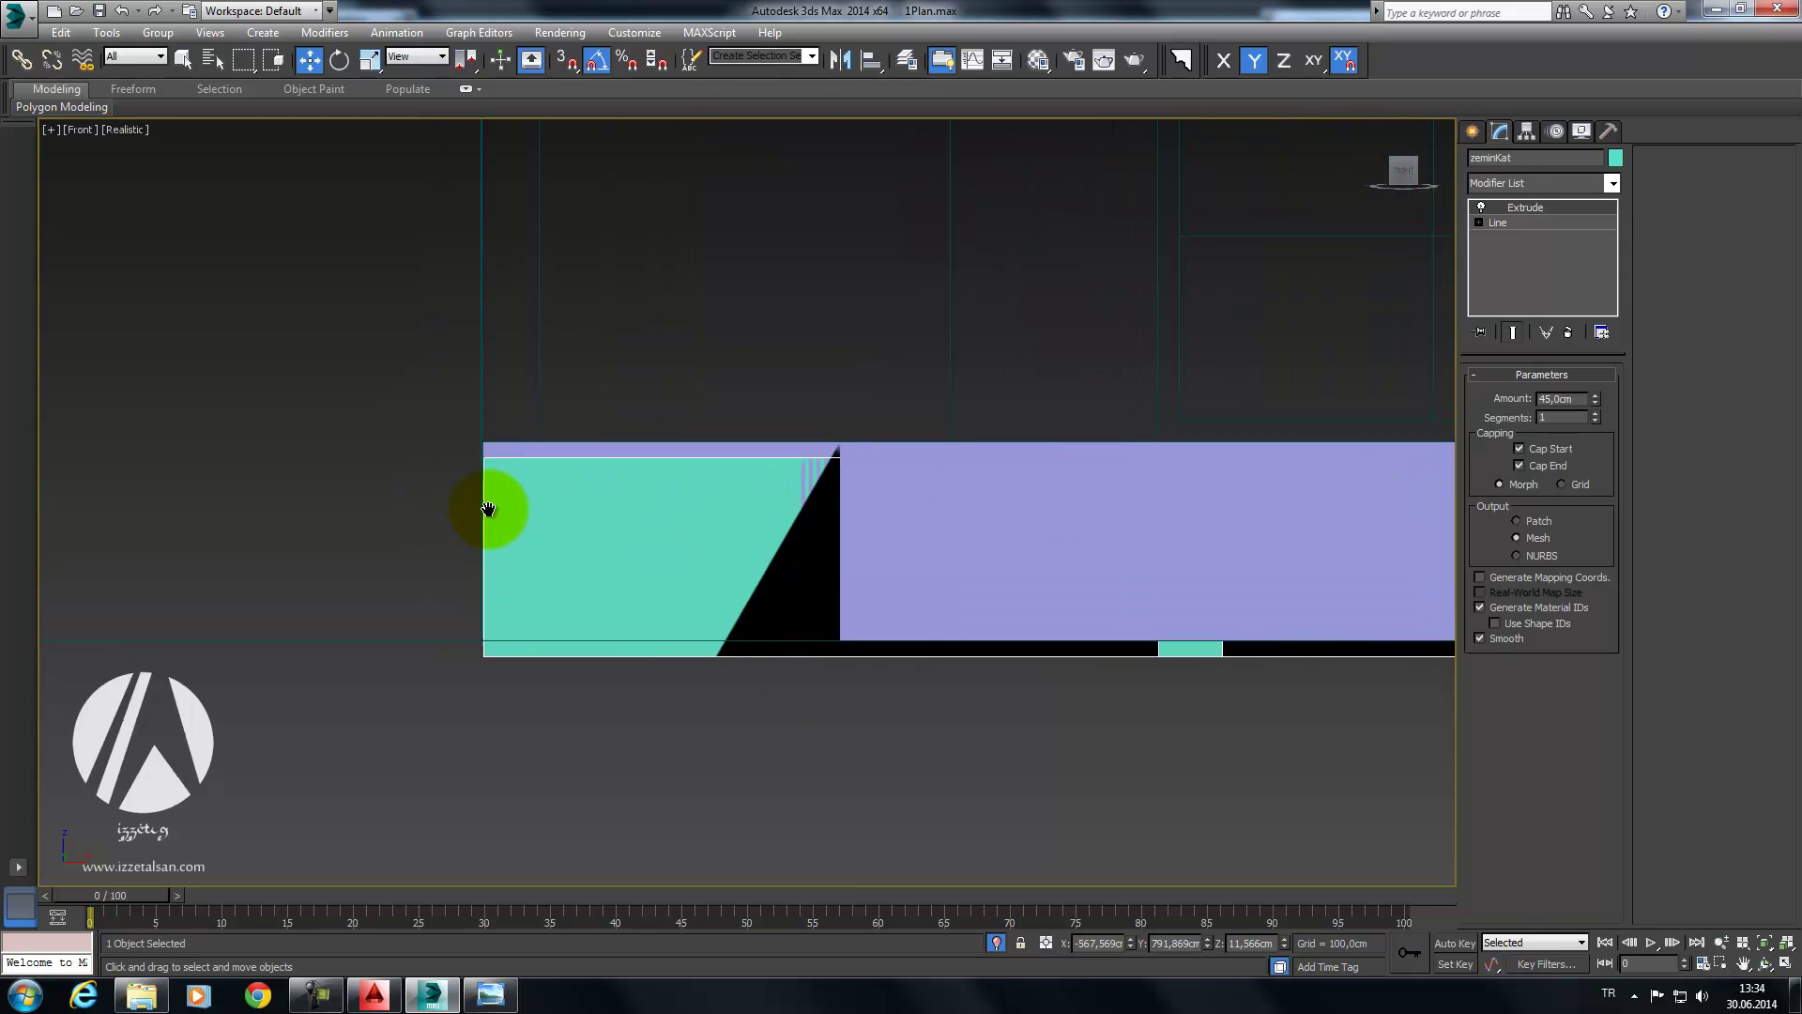
pyautogui.scroll(5, 657, 460)
pyautogui.moveTo(663, 462); pyautogui.dragTo(697, 485, button='middle')
pyautogui.scroll(-2, 698, 486)
pyautogui.scroll(-5, 845, 472)
pyautogui.scroll(-2, 826, 516)
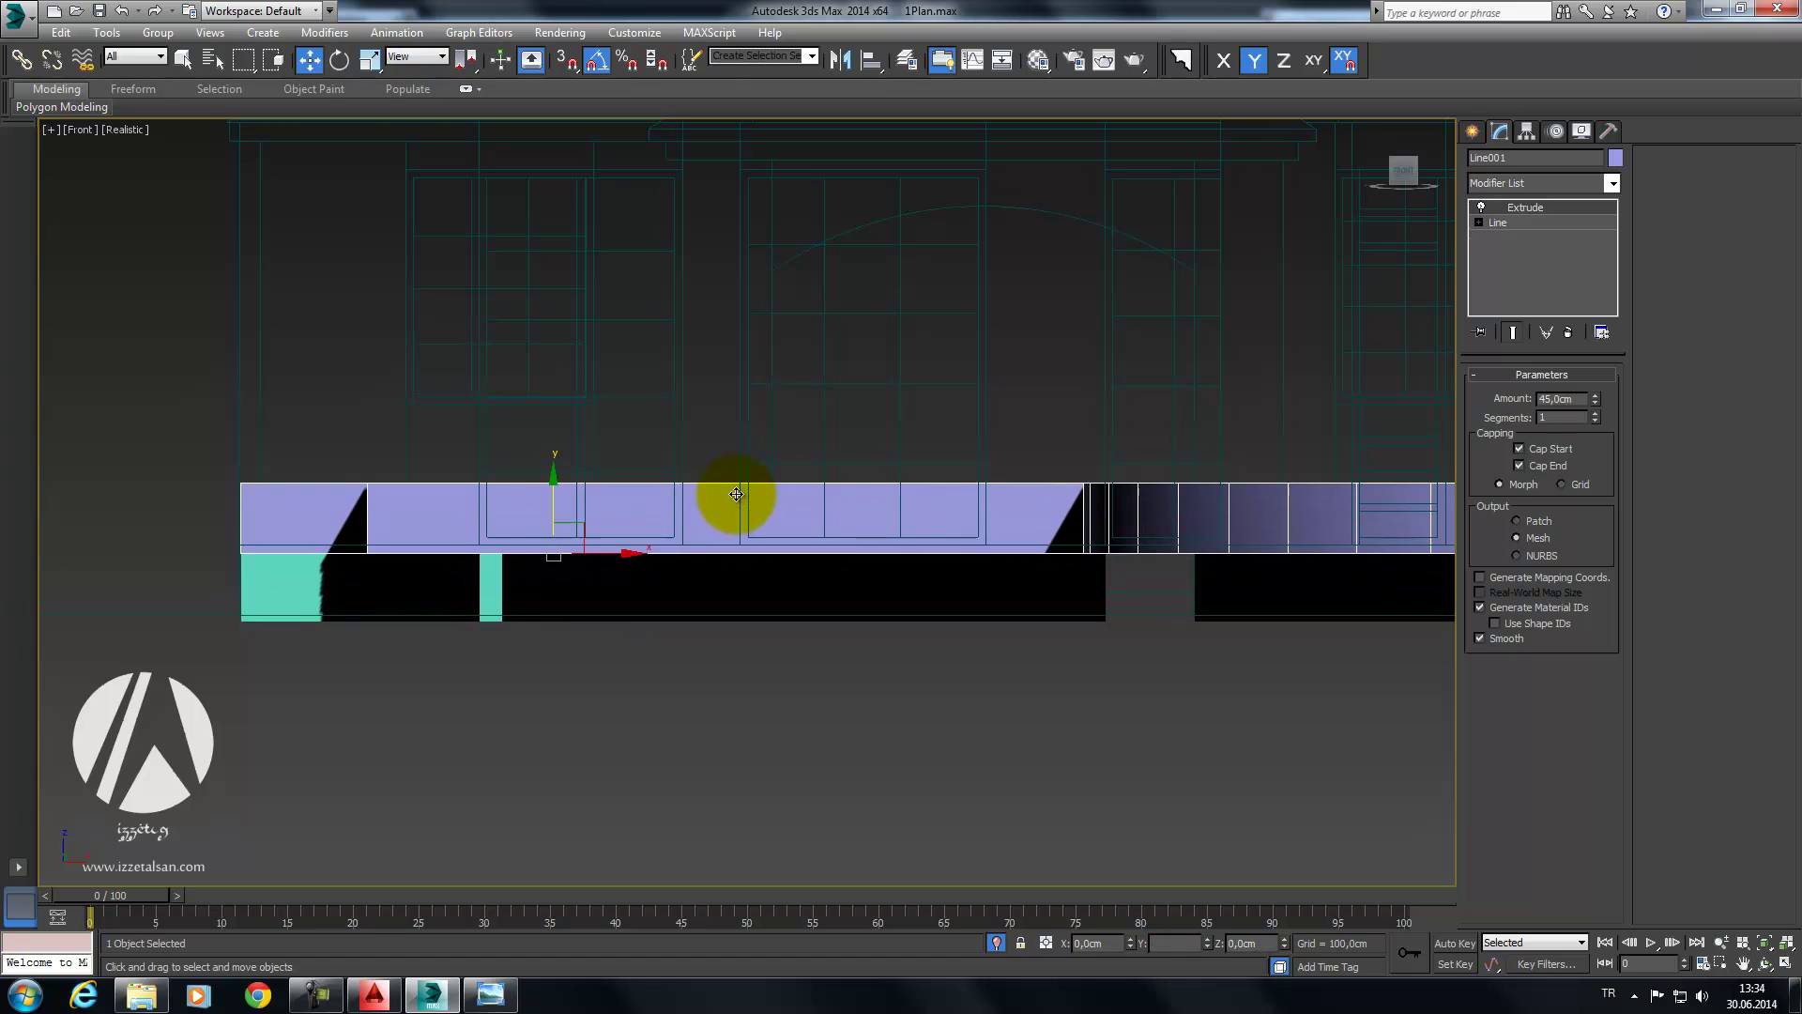
pyautogui.moveTo(677, 553); pyautogui.dragTo(741, 459)
pyautogui.scroll(4, 804, 528)
pyautogui.moveTo(475, 544)
pyautogui.mouseDown(button='middle')
pyautogui.moveTo(632, 559)
pyautogui.moveTo(736, 466)
pyautogui.mouseUp(button='middle')
pyautogui.click(709, 534)
# Step: Hide the zeminKat walls, turn on snaps, and lower Line001 along Y in Front view
pyautogui.rightClick(726, 550)
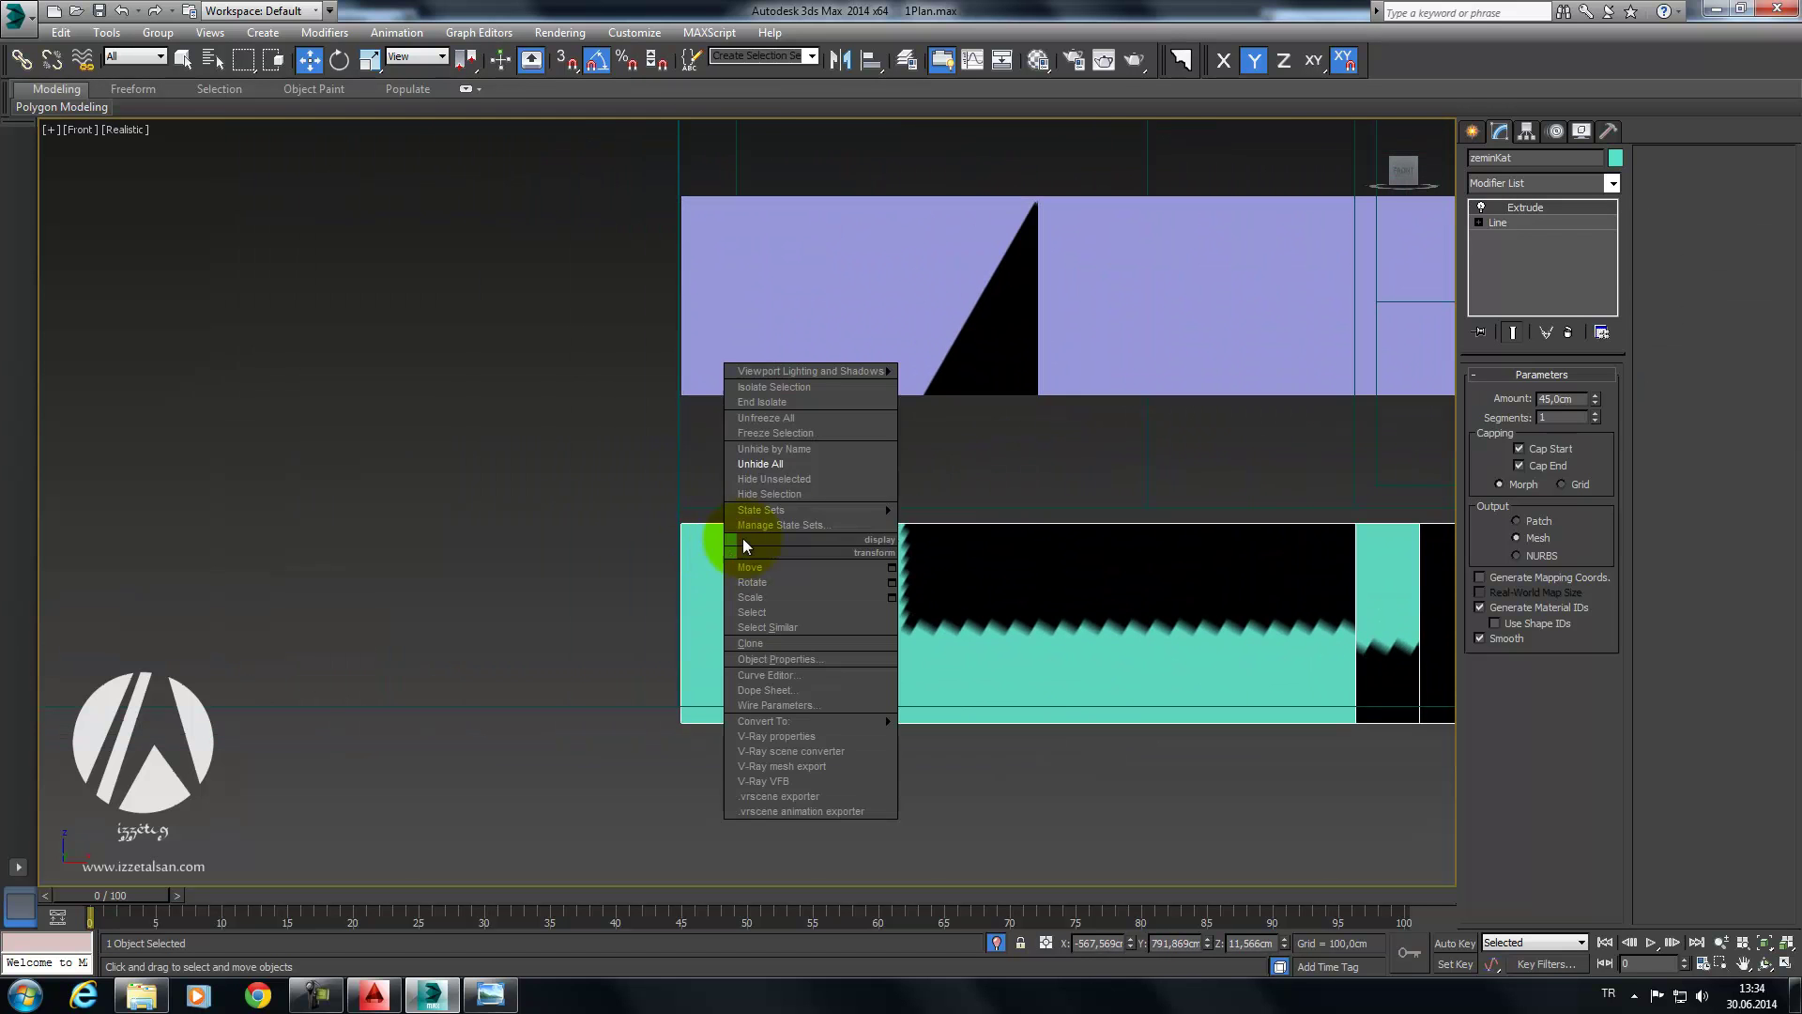
pyautogui.click(775, 492)
pyautogui.click(774, 380)
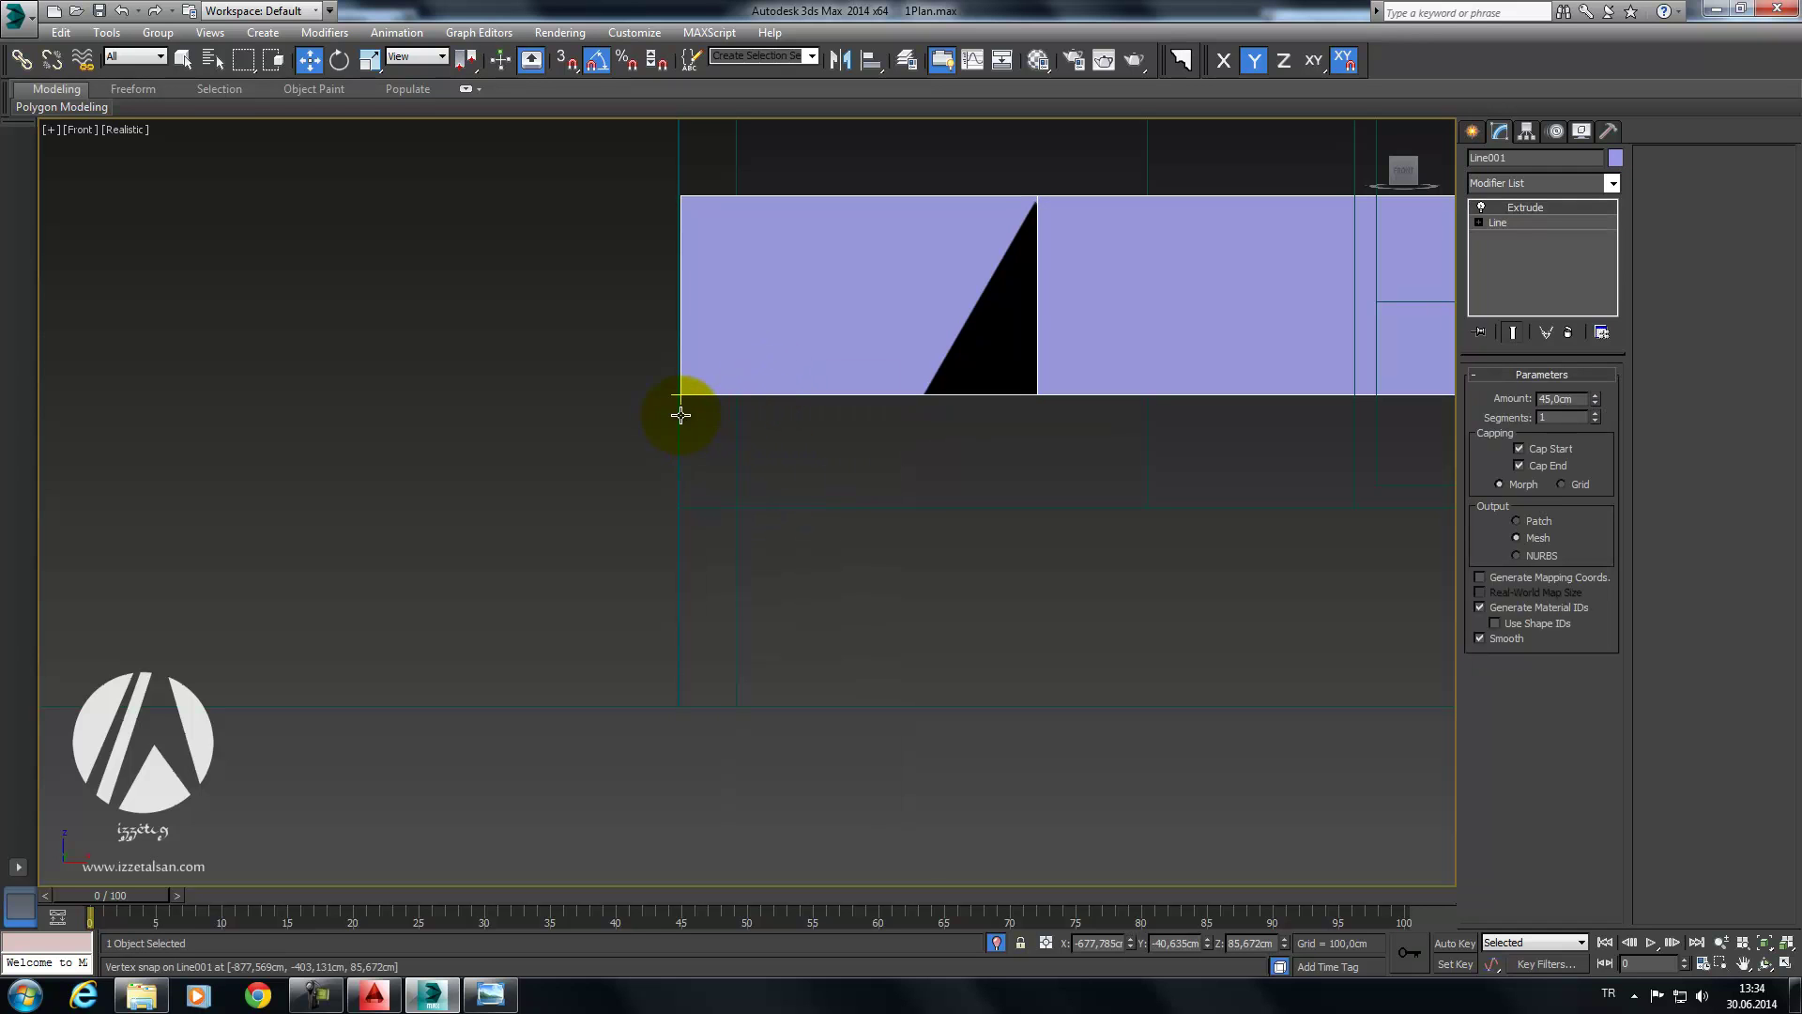
pyautogui.press('s')
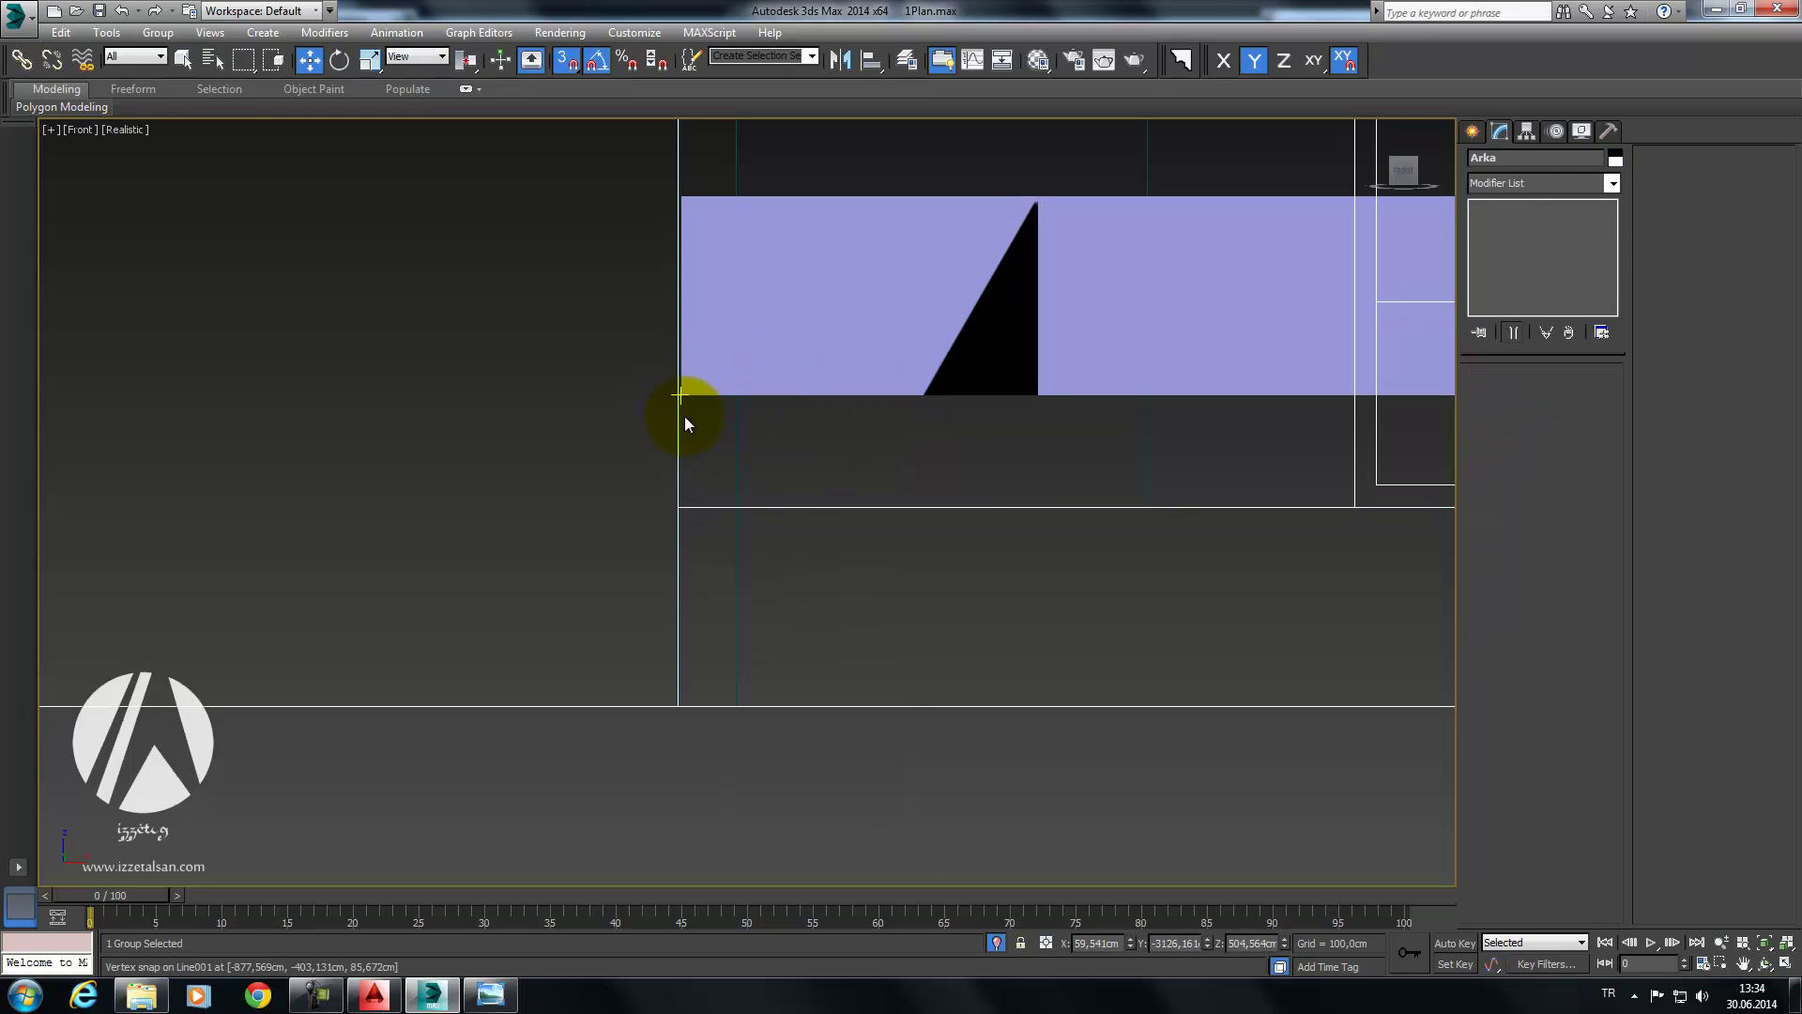
pyautogui.moveTo(703, 382); pyautogui.dragTo(683, 406, button='middle')
pyautogui.click(797, 456)
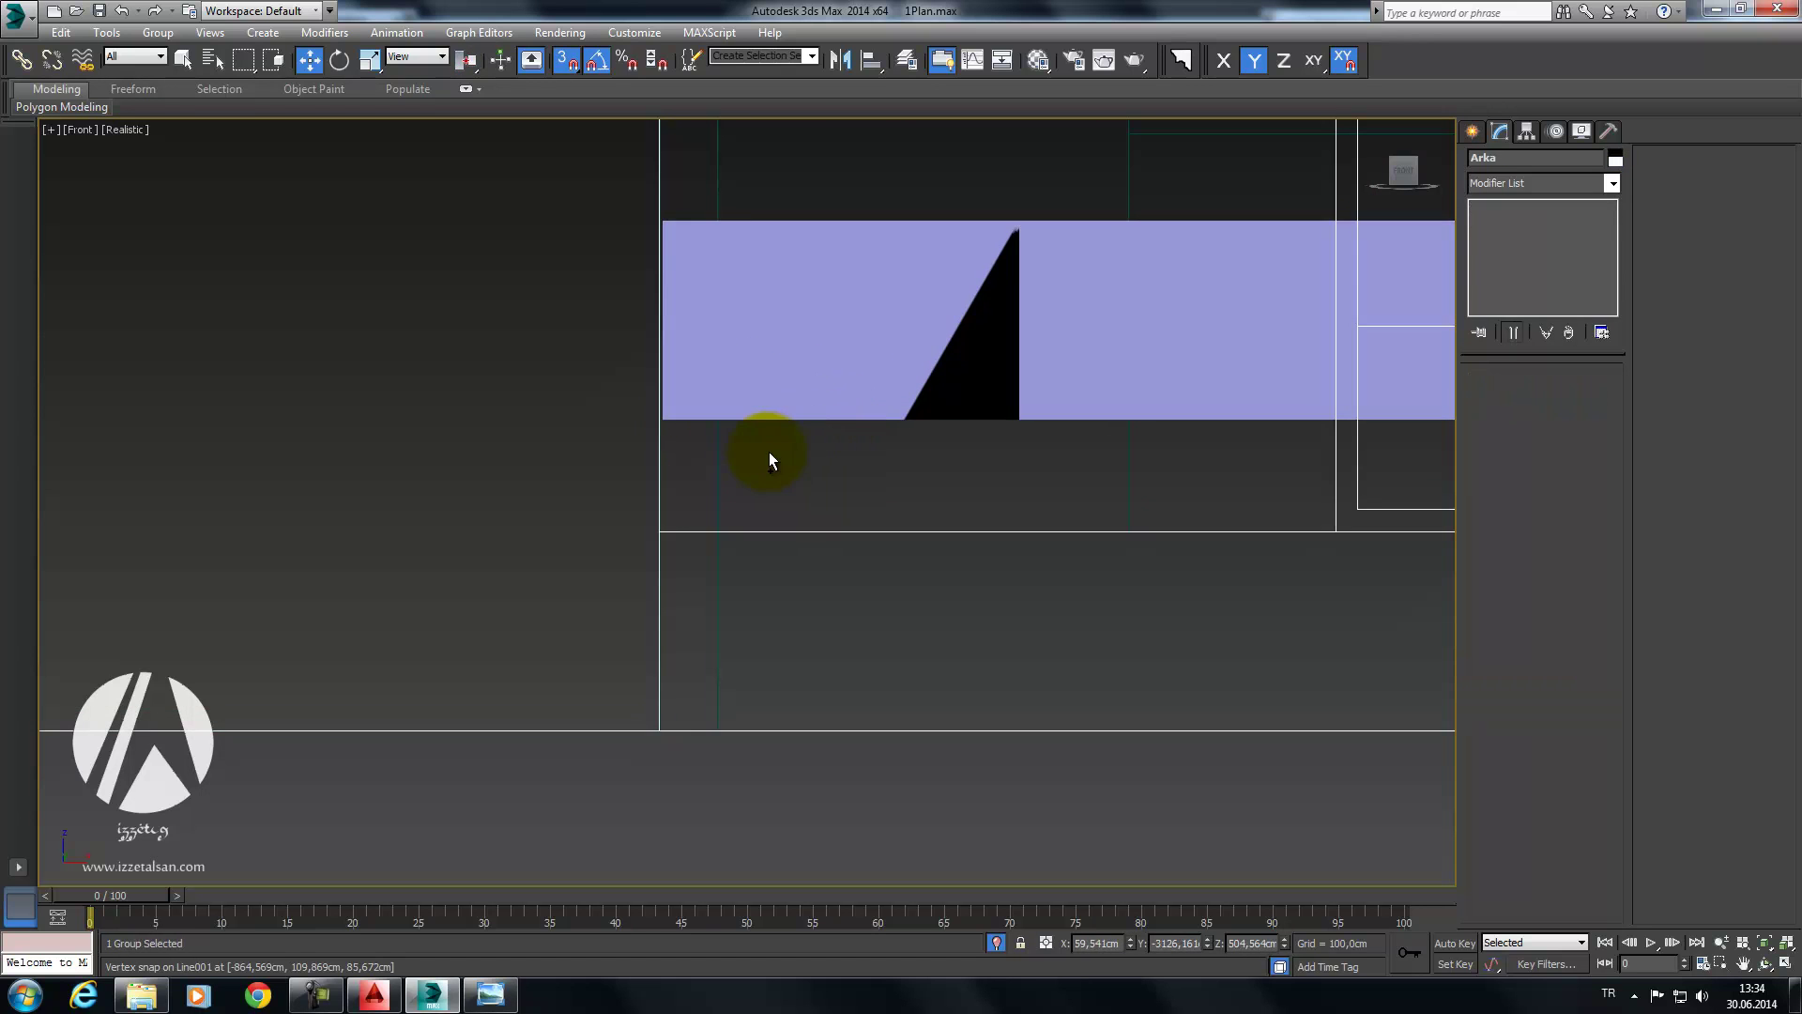
pyautogui.click(751, 398)
pyautogui.scroll(-5, 986, 404)
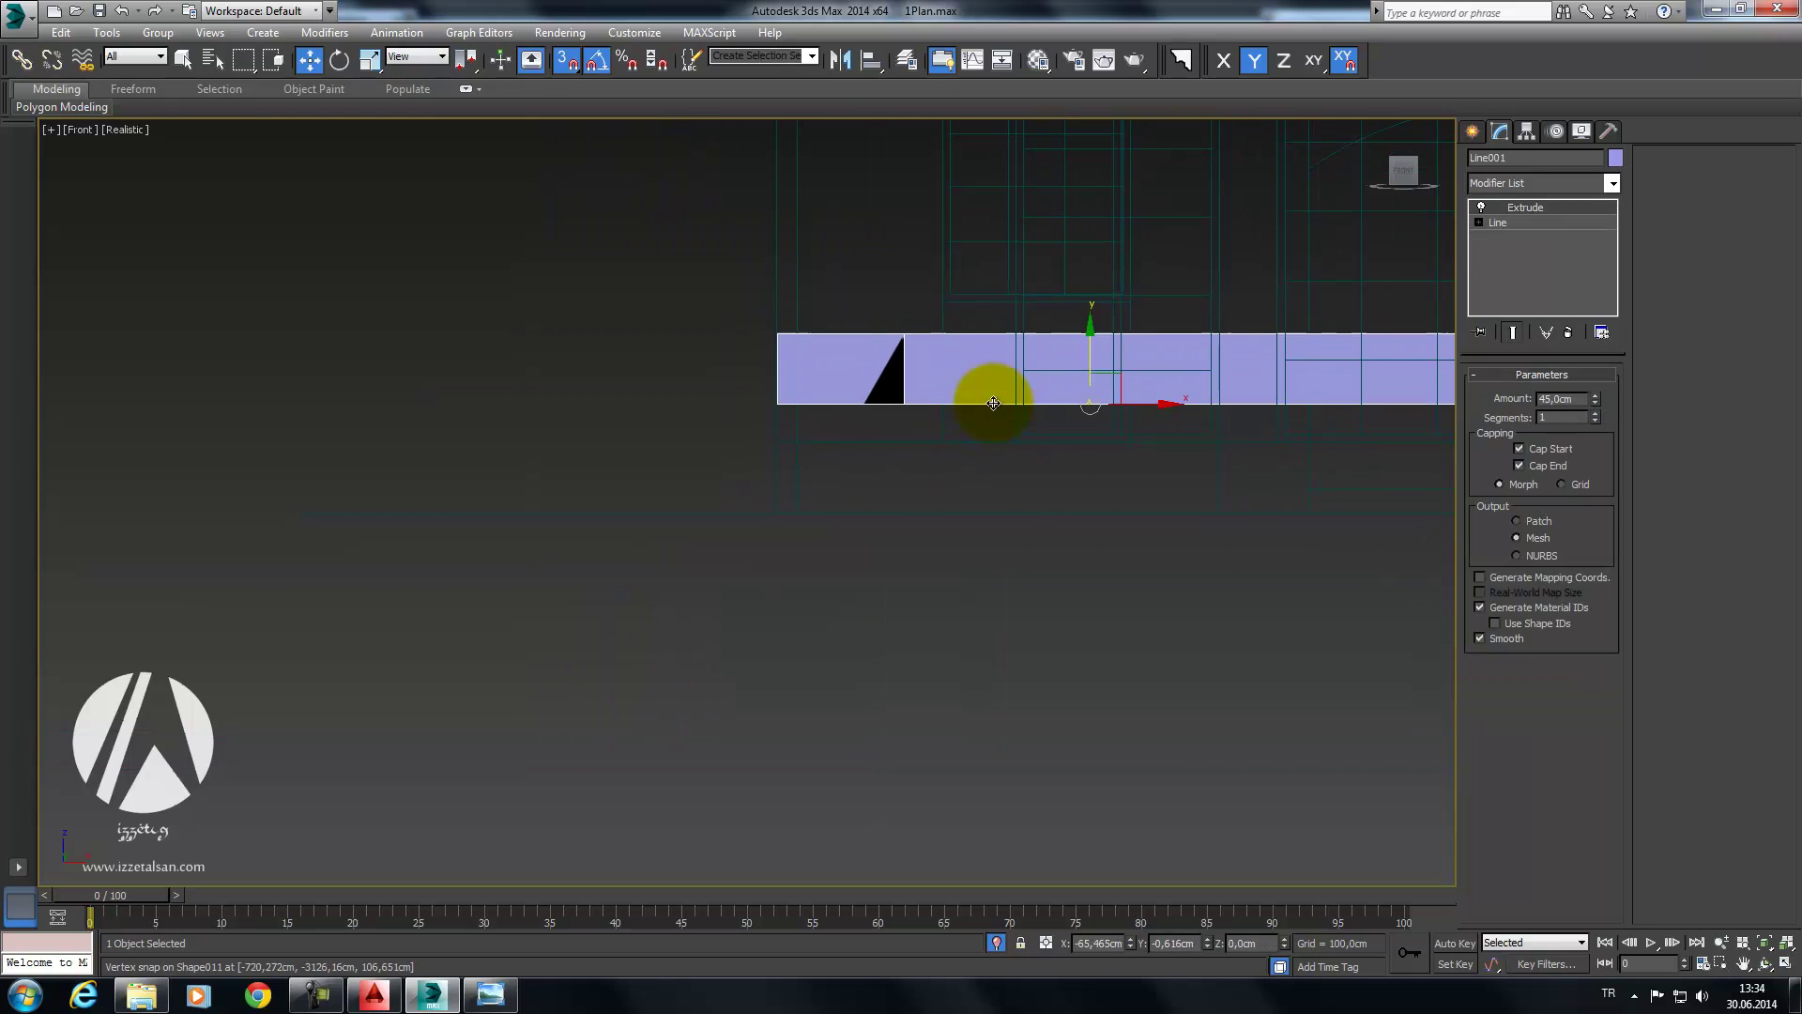
pyautogui.moveTo(1093, 353); pyautogui.dragTo(777, 431)
pyautogui.moveTo(776, 431)
pyautogui.mouseDown(button='middle')
pyautogui.moveTo(771, 479)
pyautogui.moveTo(752, 459)
pyautogui.mouseUp(button='middle')
pyautogui.scroll(3, 971, 362)
pyautogui.scroll(3, 817, 475)
pyautogui.scroll(-1, 837, 483)
pyautogui.scroll(2, 837, 483)
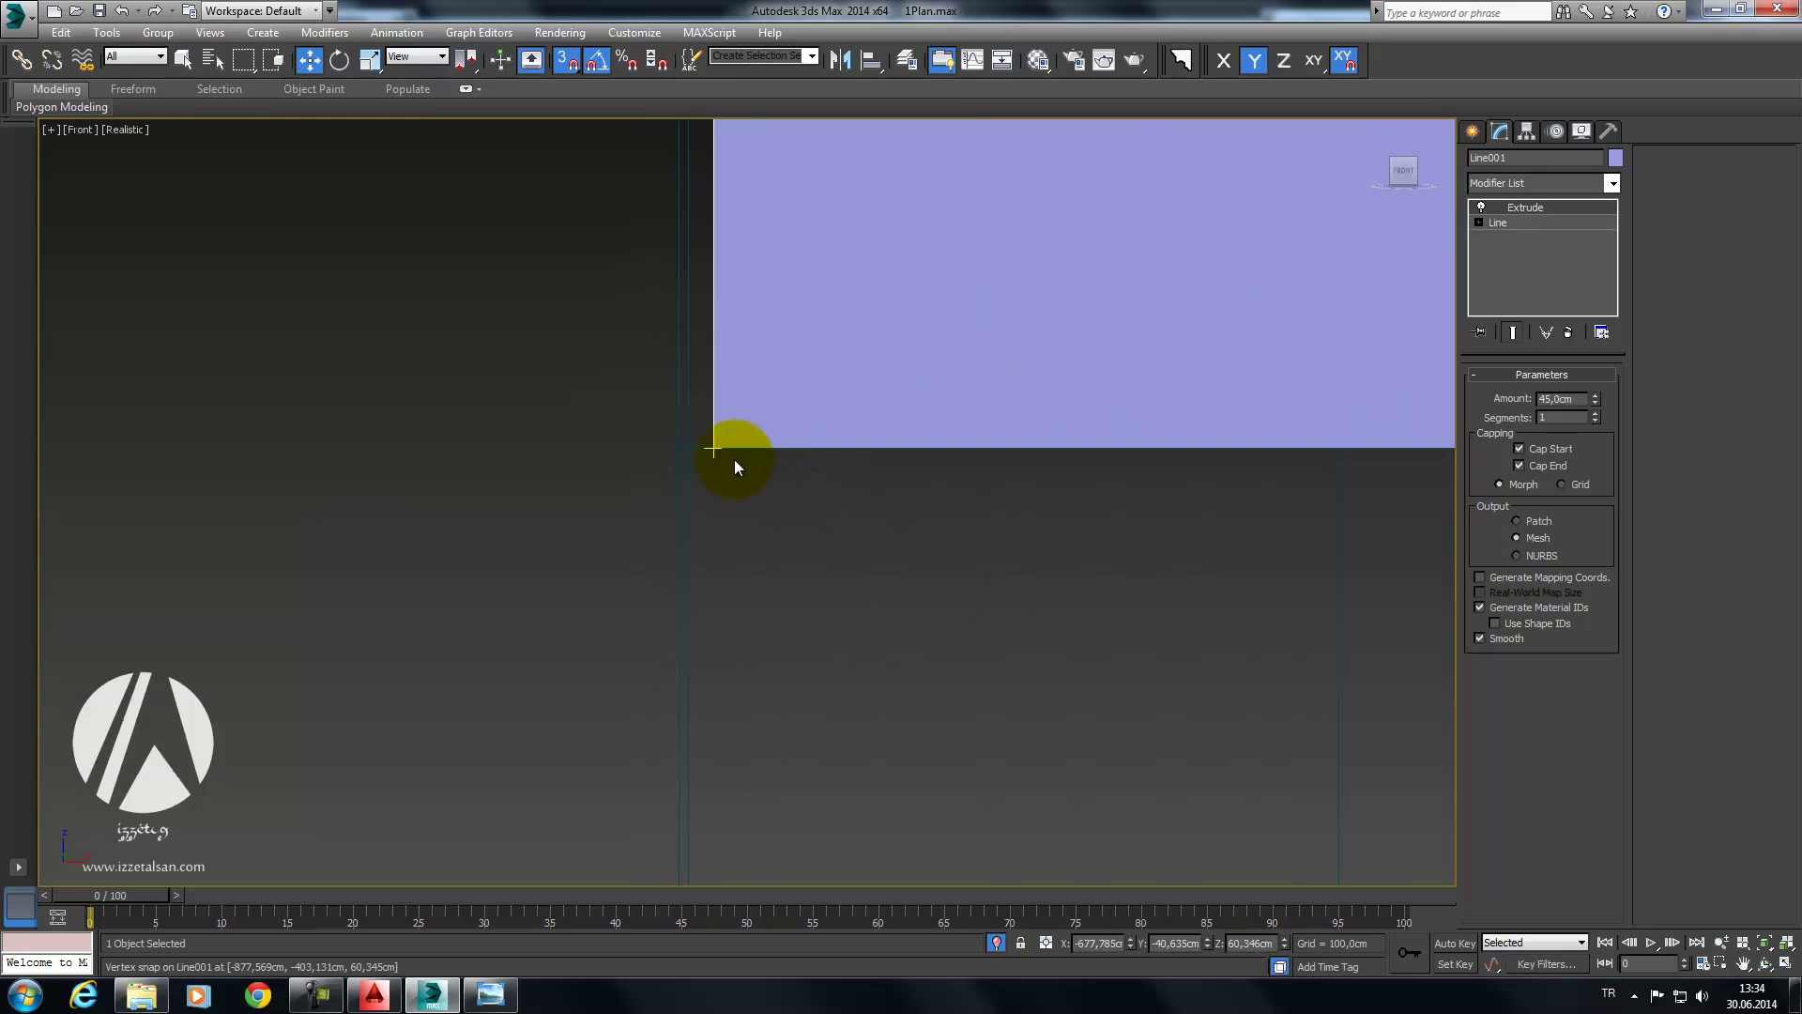
pyautogui.scroll(2, 728, 420)
pyautogui.scroll(2, 716, 479)
pyautogui.scroll(-4, 741, 600)
pyautogui.moveTo(873, 526); pyautogui.dragTo(416, 566, button='middle')
pyautogui.scroll(-4, 714, 563)
pyautogui.moveTo(764, 563)
pyautogui.mouseDown(button='middle')
pyautogui.moveTo(752, 579)
pyautogui.moveTo(922, 544)
pyautogui.mouseUp(button='middle')
# Step: In wireframe Top view, snap Line001's corner onto the plan's outer wall corner
pyautogui.press('t')
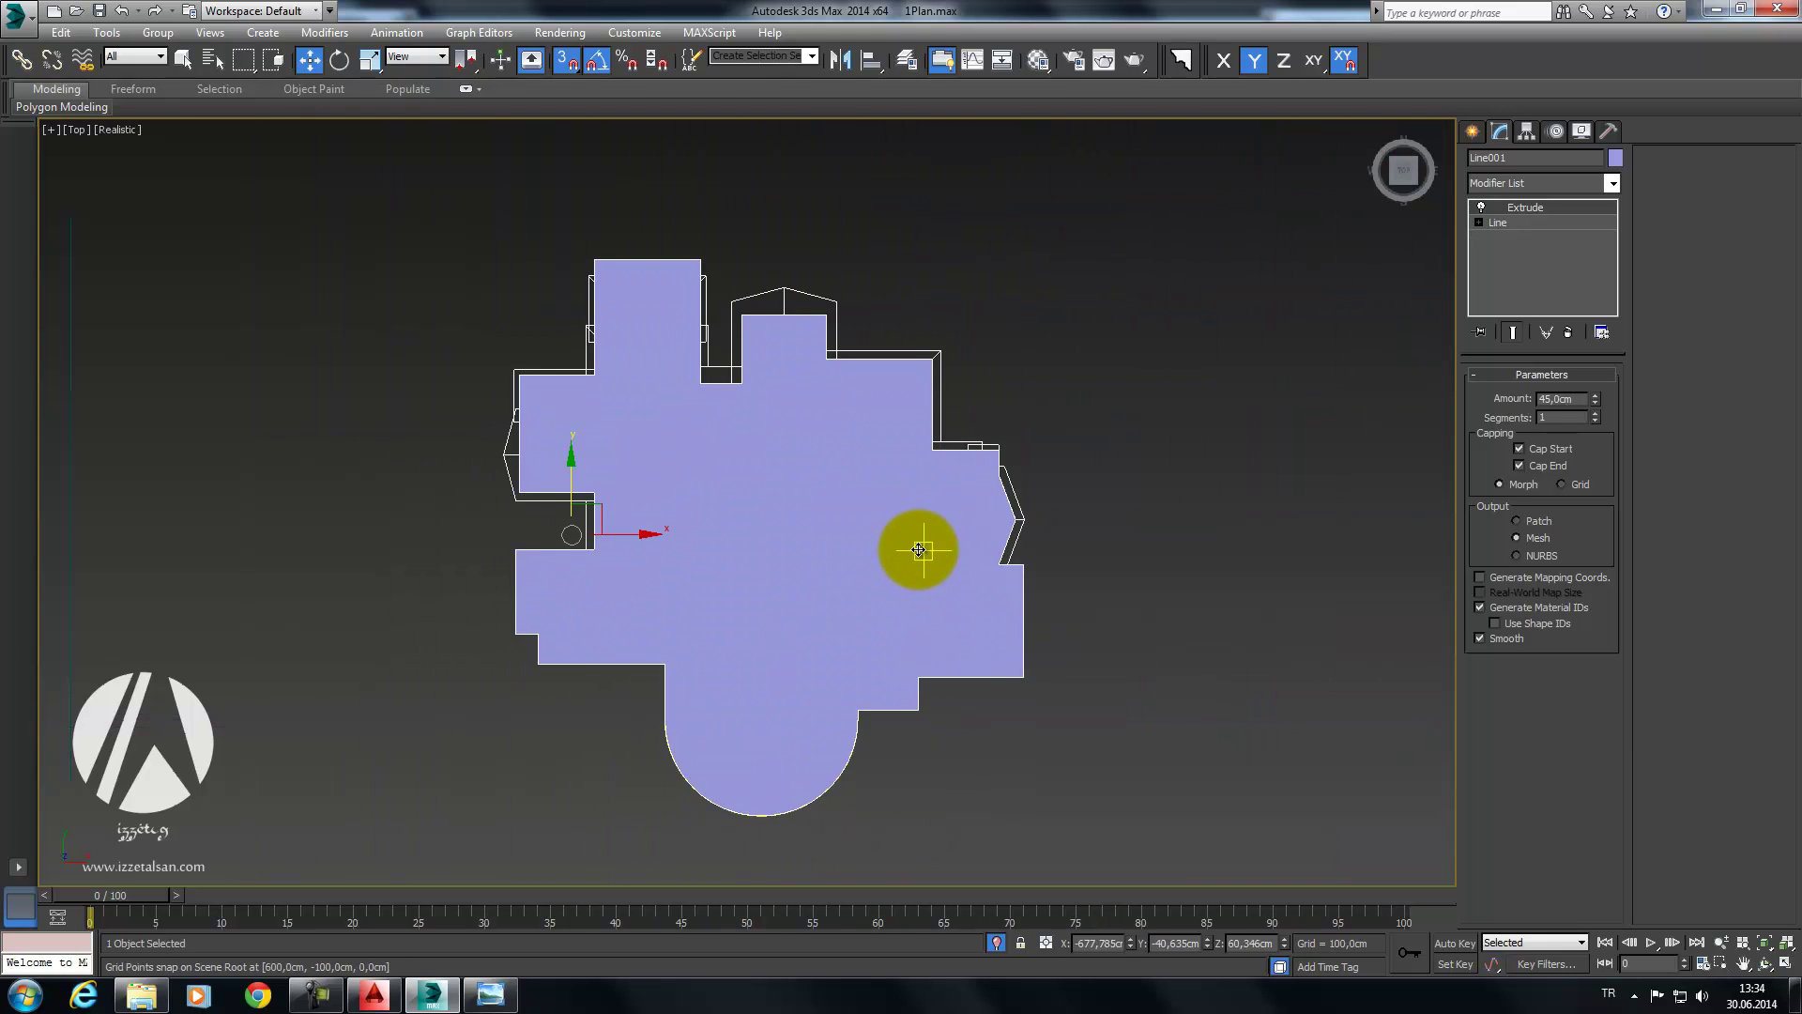
pyautogui.moveTo(728, 592)
pyautogui.mouseDown(button='middle')
pyautogui.moveTo(776, 616)
pyautogui.moveTo(864, 483)
pyautogui.moveTo(804, 583)
pyautogui.moveTo(738, 460)
pyautogui.mouseUp(button='middle')
pyautogui.press('F3')
pyautogui.scroll(4, 926, 543)
pyautogui.scroll(3, 825, 574)
pyautogui.scroll(2, 766, 608)
pyautogui.scroll(2, 729, 539)
pyautogui.moveTo(729, 538)
pyautogui.mouseDown(button='middle')
pyautogui.moveTo(692, 632)
pyautogui.moveTo(719, 758)
pyautogui.mouseUp(button='middle')
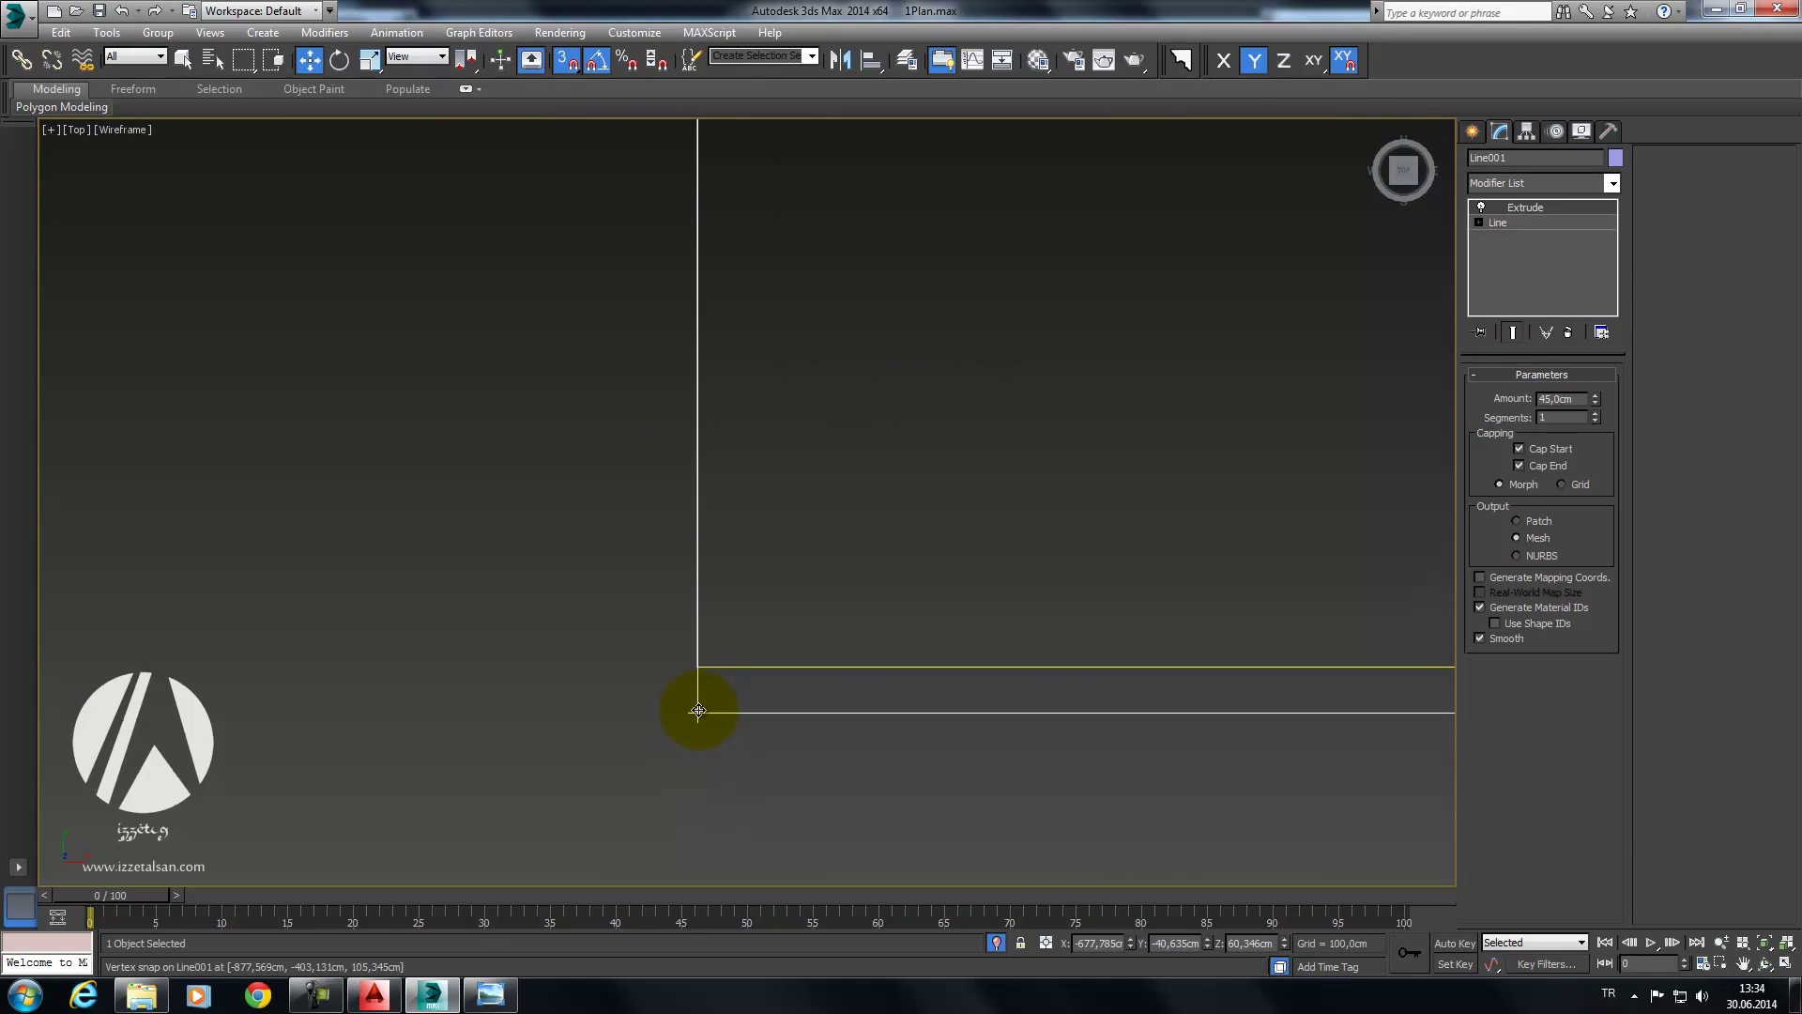
pyautogui.scroll(5, 698, 711)
pyautogui.moveTo(695, 726); pyautogui.dragTo(693, 469)
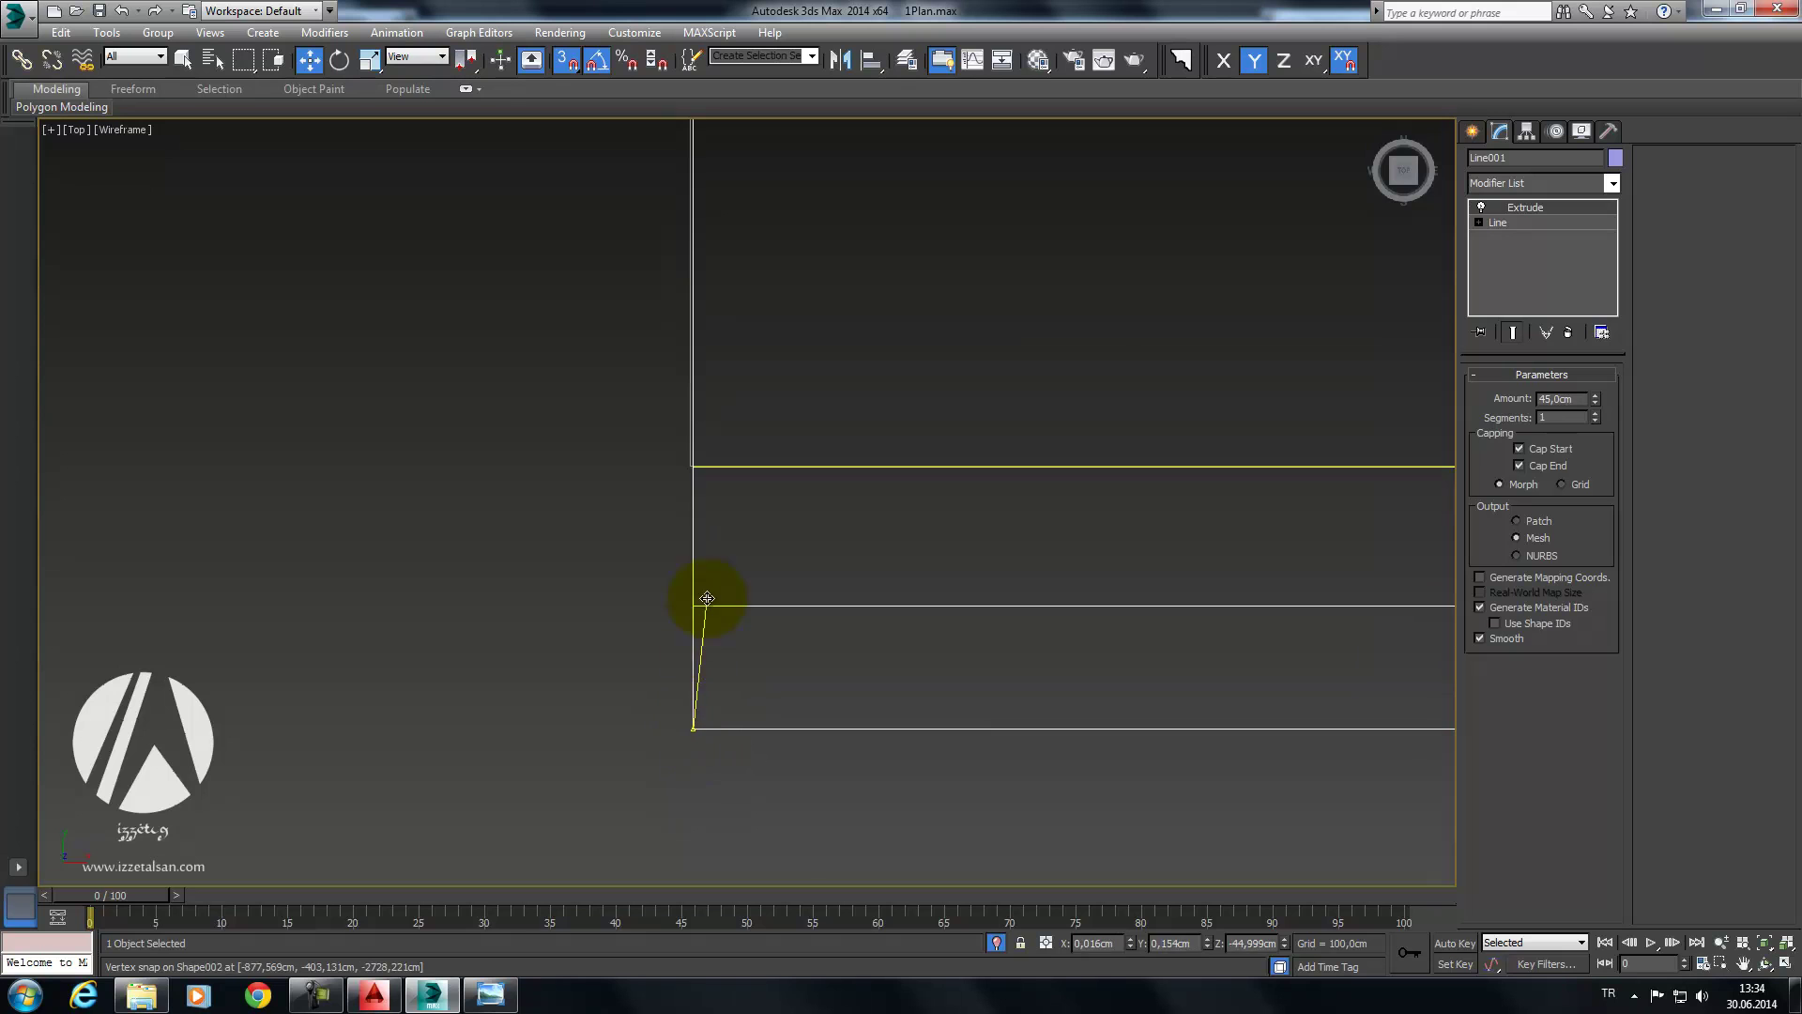
pyautogui.moveTo(696, 448); pyautogui.dragTo(722, 521, button='middle')
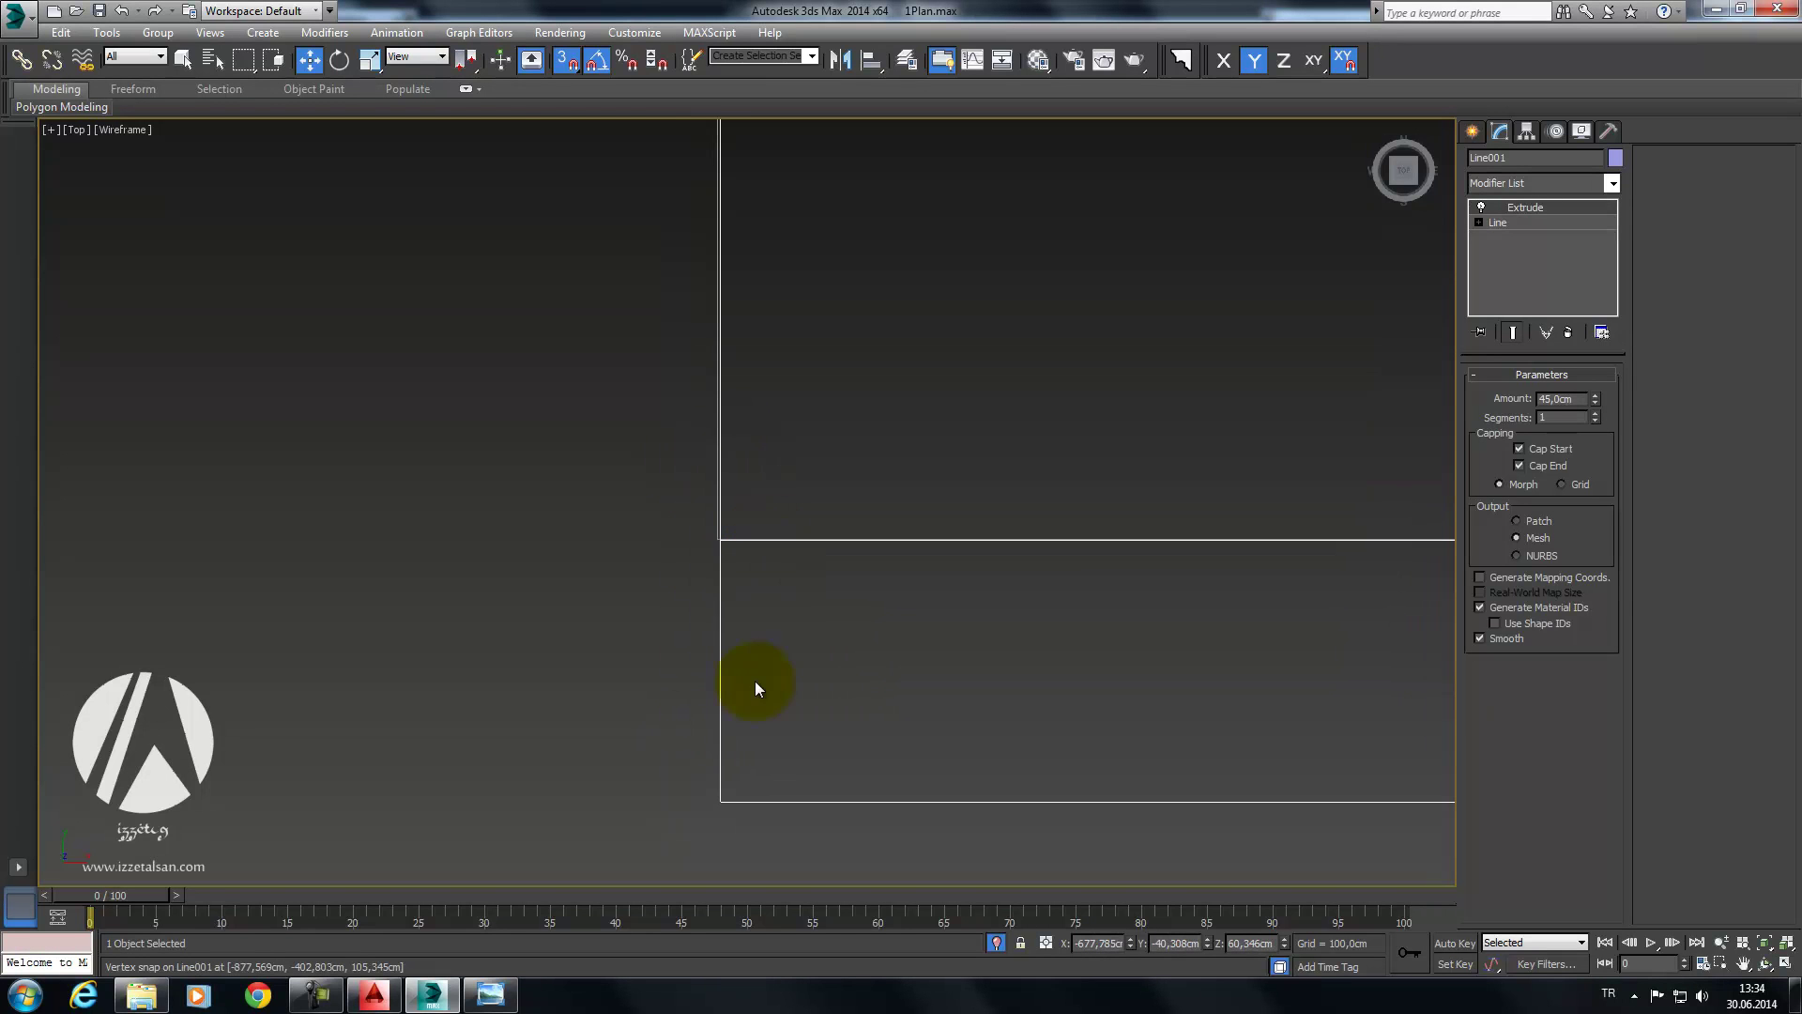
pyautogui.moveTo(780, 716)
pyautogui.keyDown('alt'); pyautogui.mouseDown(button='middle')
pyautogui.moveTo(741, 684)
pyautogui.moveTo(757, 716)
pyautogui.moveTo(791, 671)
pyautogui.mouseUp(button='middle'); pyautogui.keyUp('alt')
# Step: In Front view, set Line001's Extrude amount to 300 cm, then to 270 cm
pyautogui.press('p')
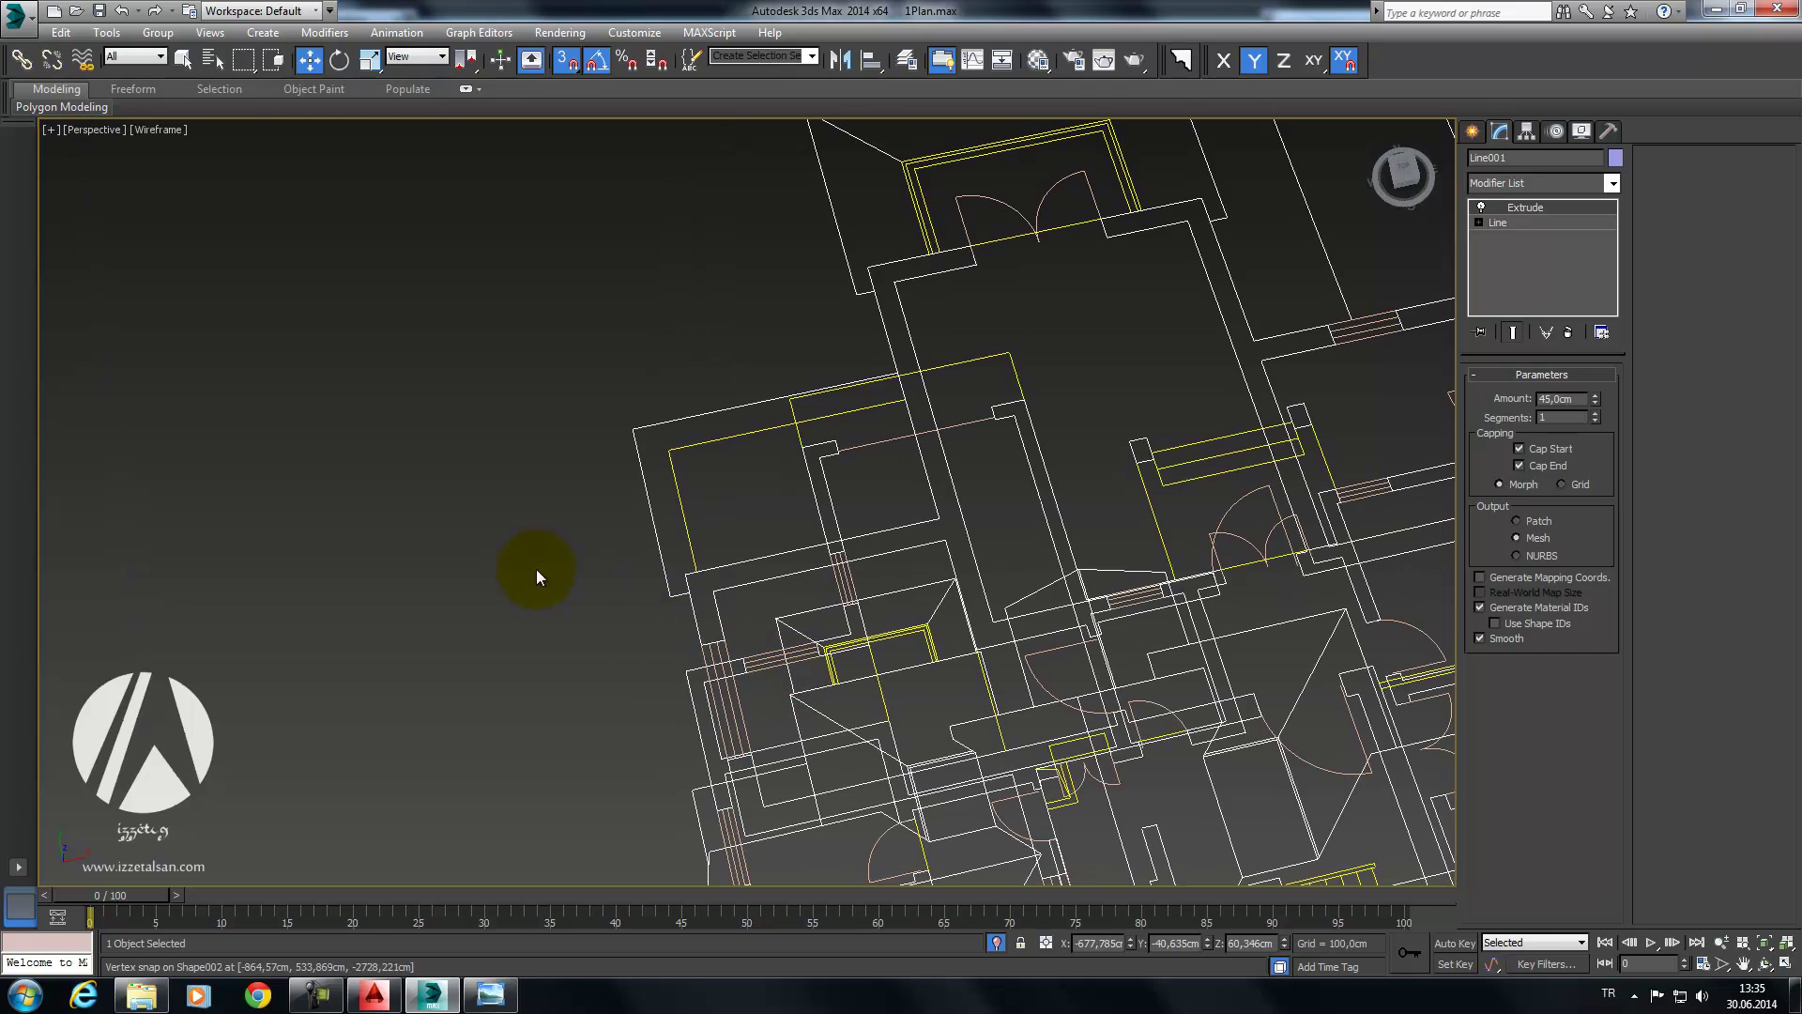
pyautogui.scroll(-5, 747, 614)
pyautogui.press('f')
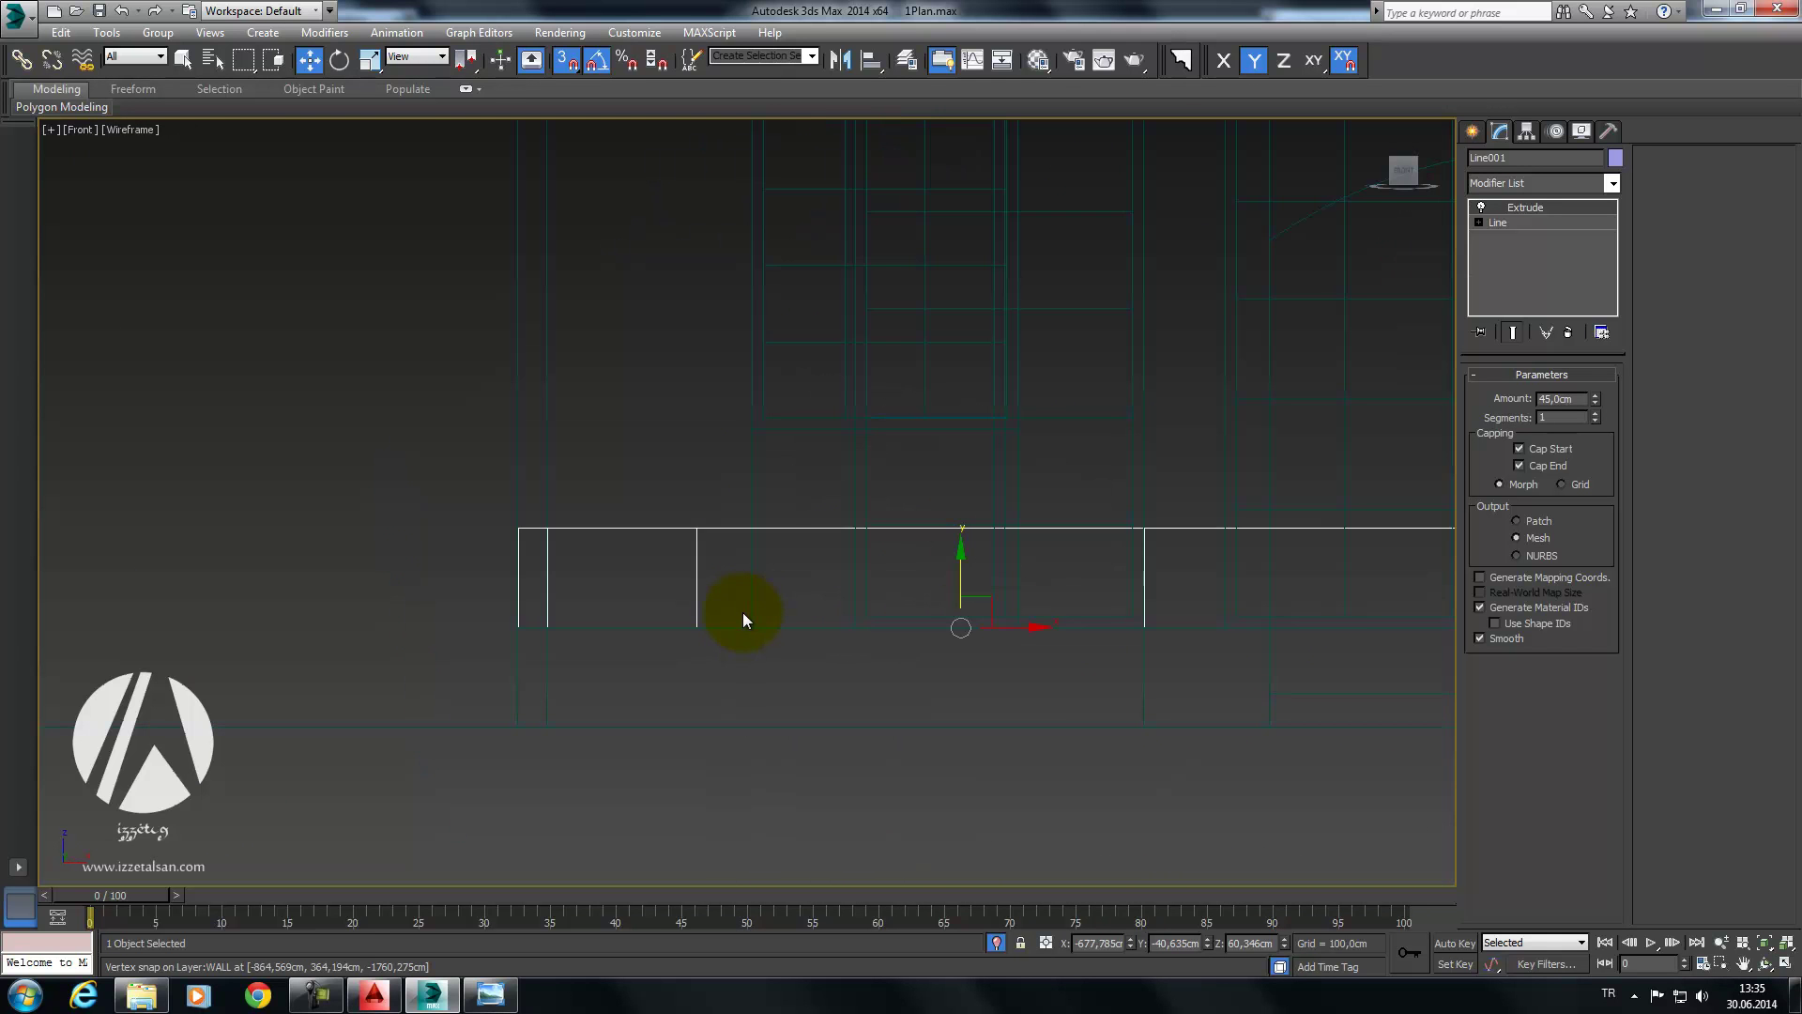
pyautogui.moveTo(749, 612)
pyautogui.mouseDown(button='middle')
pyautogui.moveTo(563, 552)
pyautogui.moveTo(657, 524)
pyautogui.moveTo(906, 536)
pyautogui.mouseUp(button='middle')
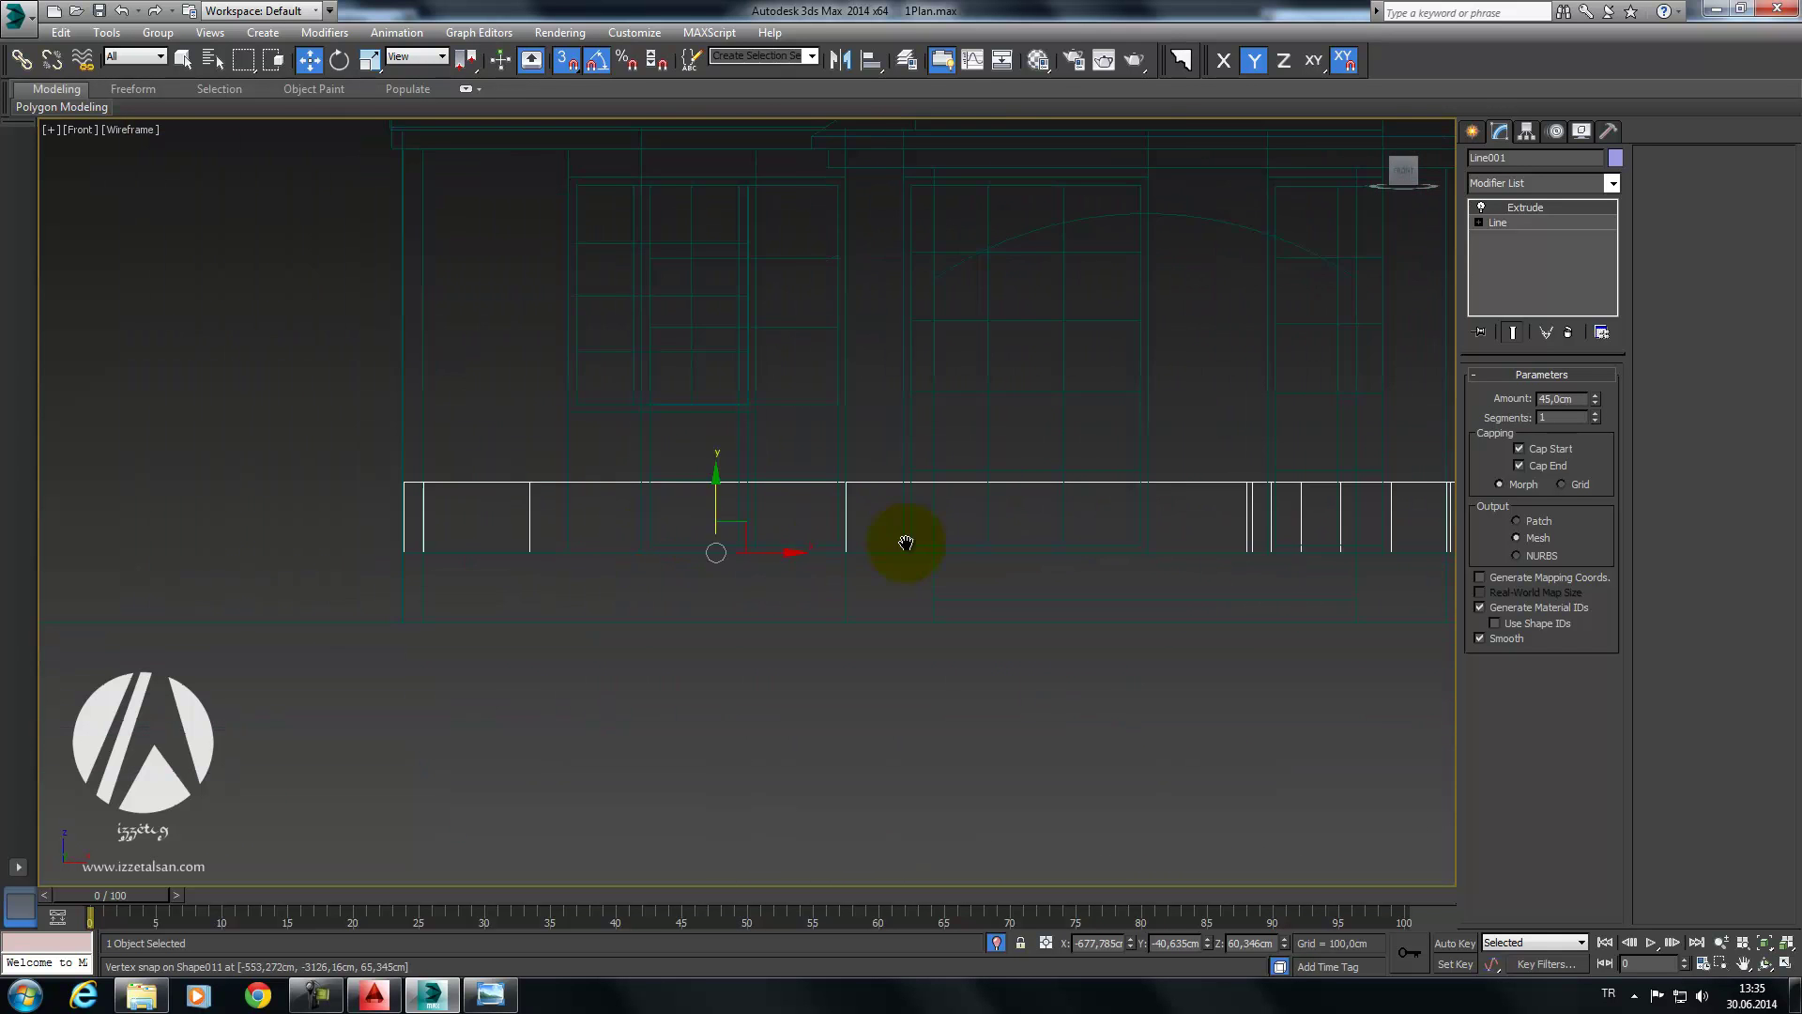
pyautogui.moveTo(667, 538); pyautogui.dragTo(813, 535, button='middle')
pyautogui.scroll(2, 813, 535)
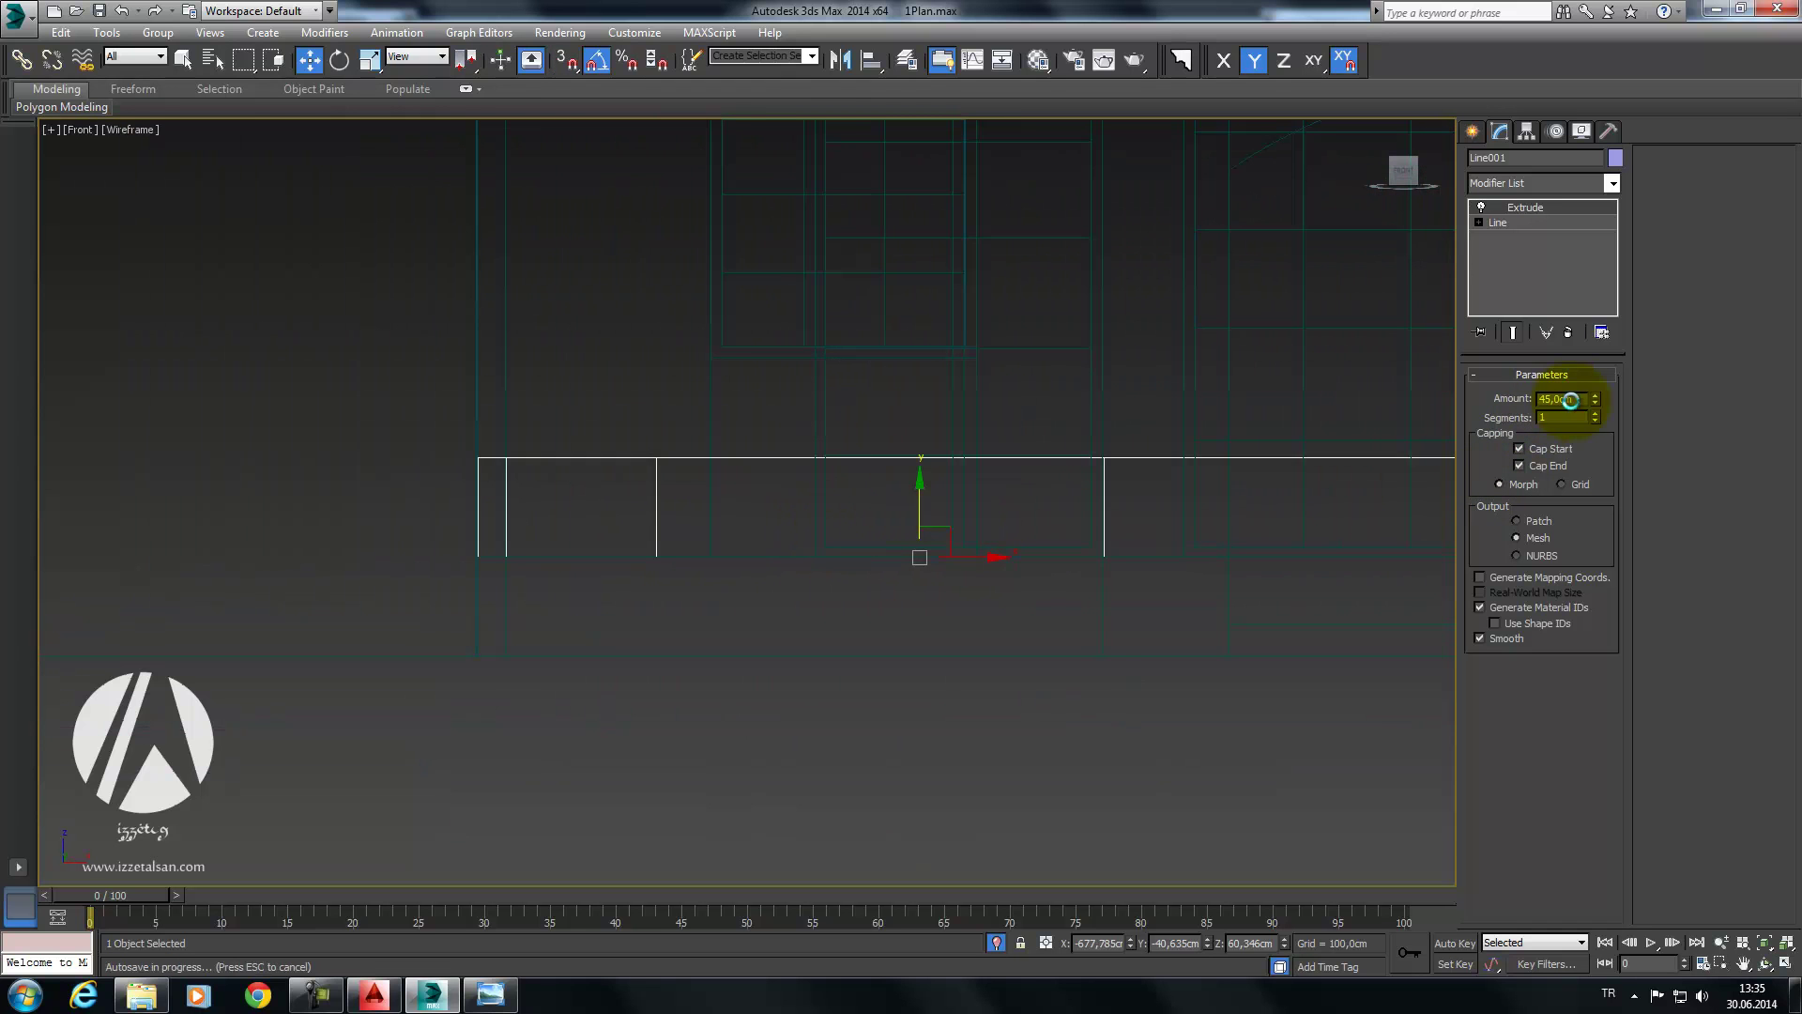
pyautogui.moveTo(1215, 440); pyautogui.dragTo(680, 666, button='middle')
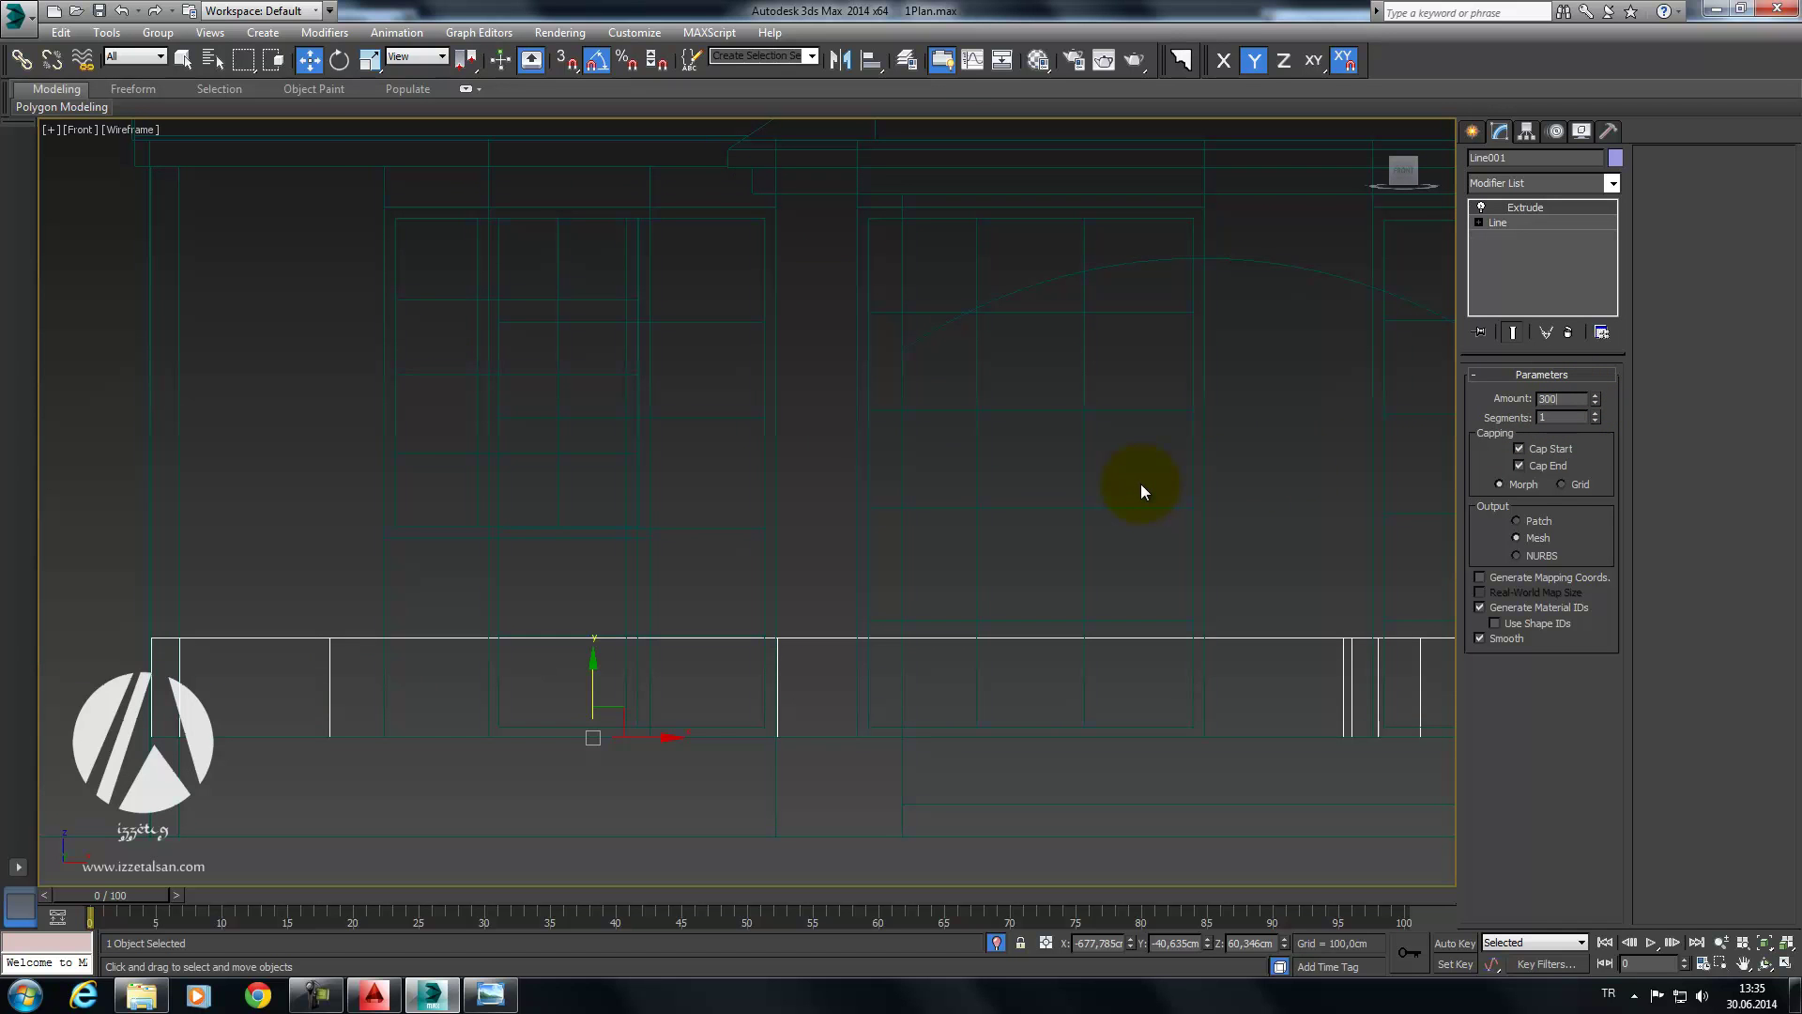
pyautogui.write('00')
pyautogui.press('Return')
pyautogui.moveTo(955, 400); pyautogui.dragTo(920, 538, button='middle')
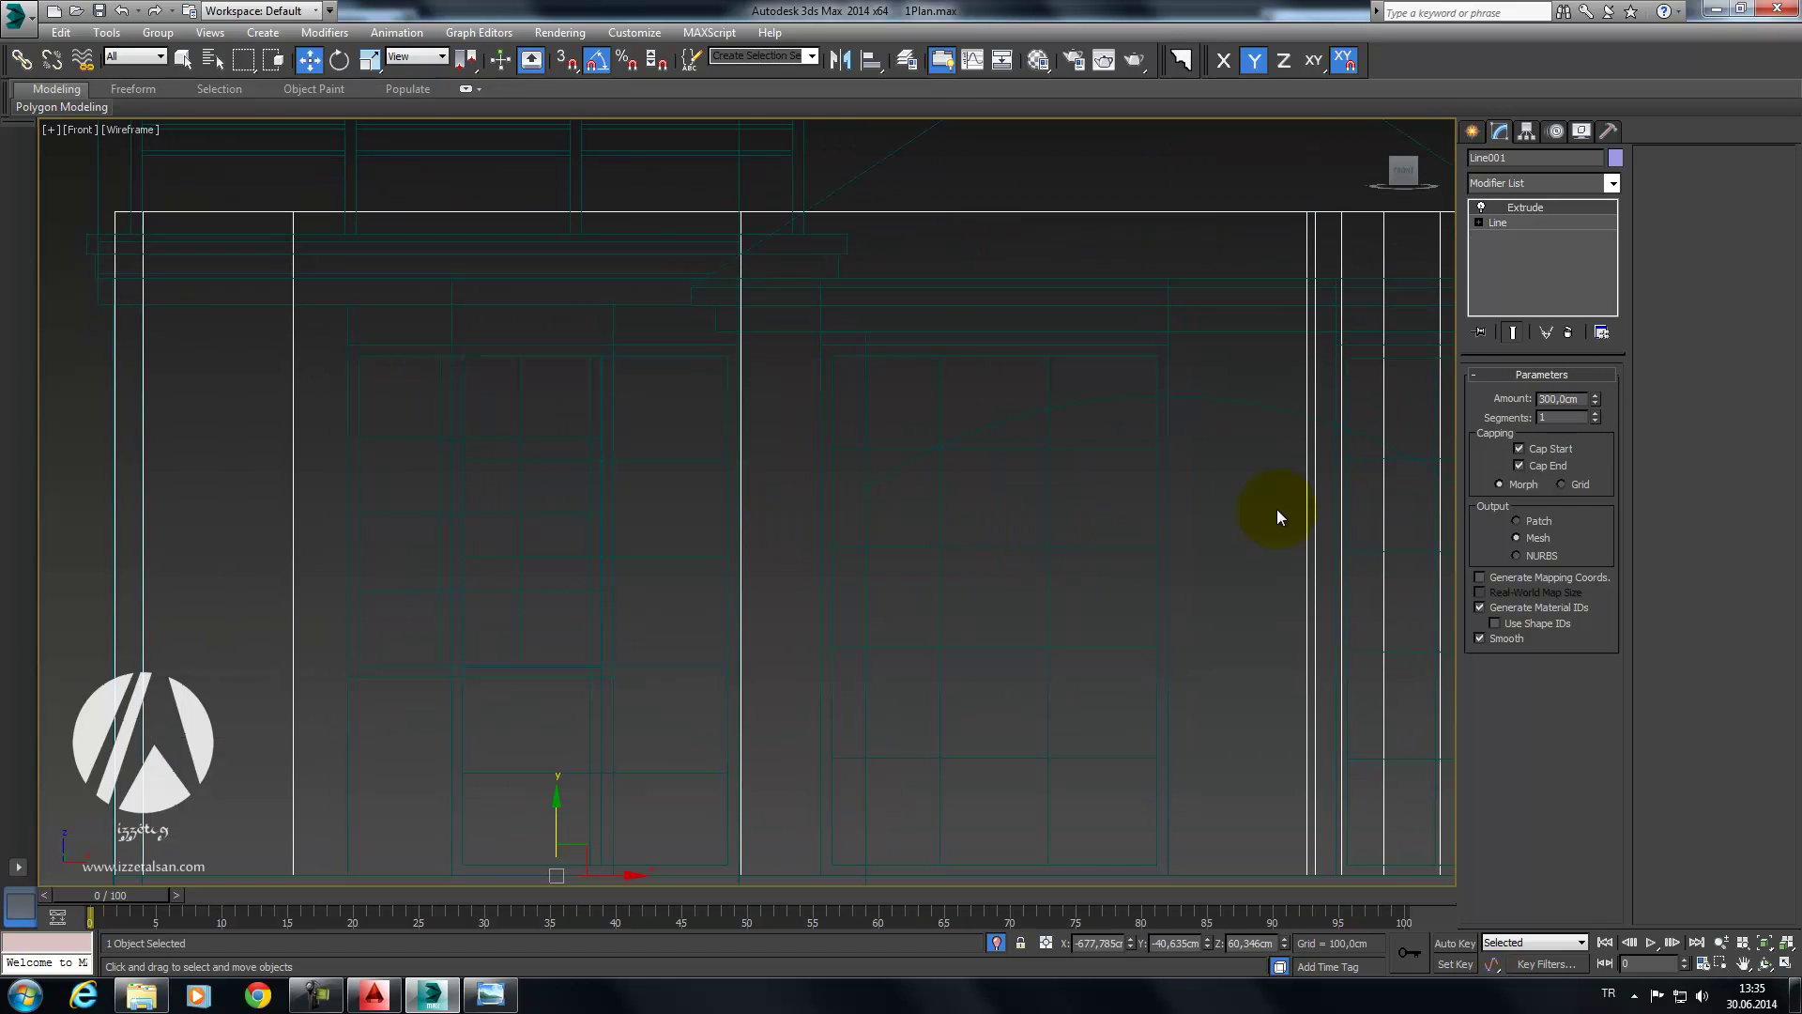
pyautogui.write('270')
pyautogui.press('Return')
# Step: Zoom in and select the Arka elevation group to compare the wall height
pyautogui.moveTo(915, 434); pyautogui.dragTo(856, 391, button='middle')
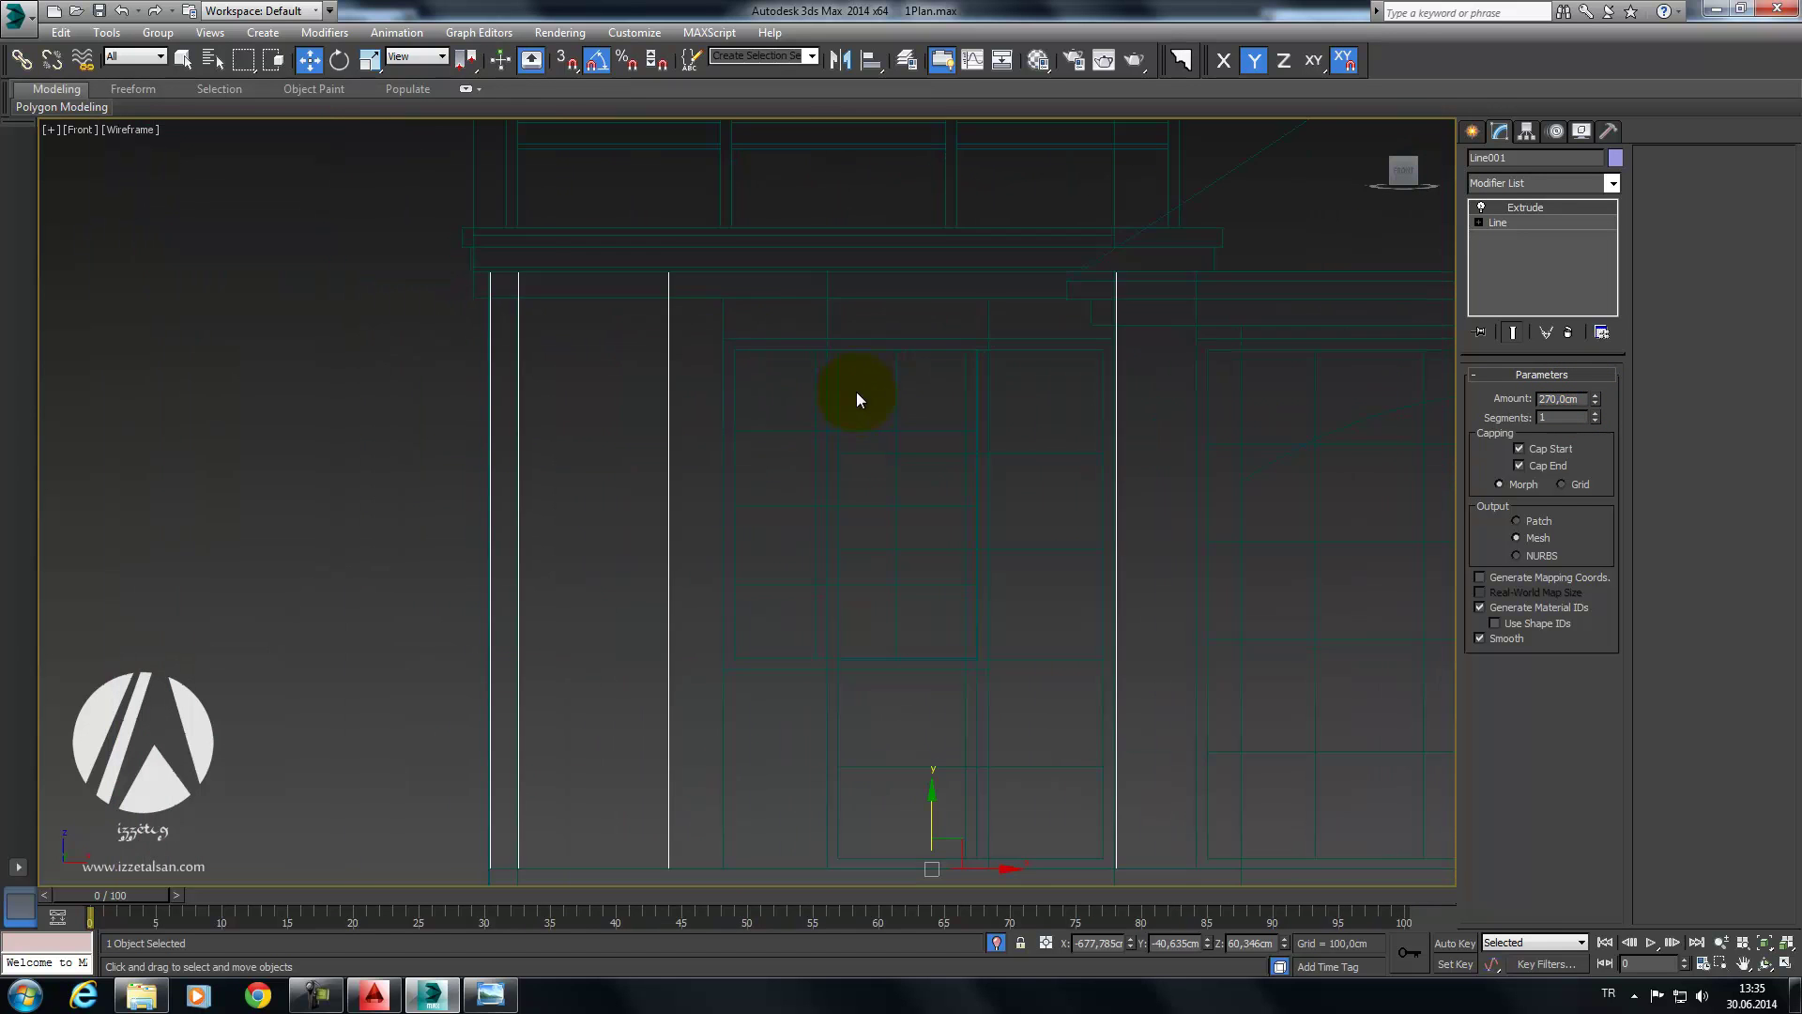
pyautogui.scroll(2, 632, 567)
pyautogui.scroll(3, 760, 439)
pyautogui.scroll(2, 662, 554)
pyautogui.scroll(2, 700, 539)
pyautogui.rightClick(706, 548)
pyautogui.click(740, 468)
pyautogui.moveTo(741, 499); pyautogui.dragTo(731, 469, button='middle')
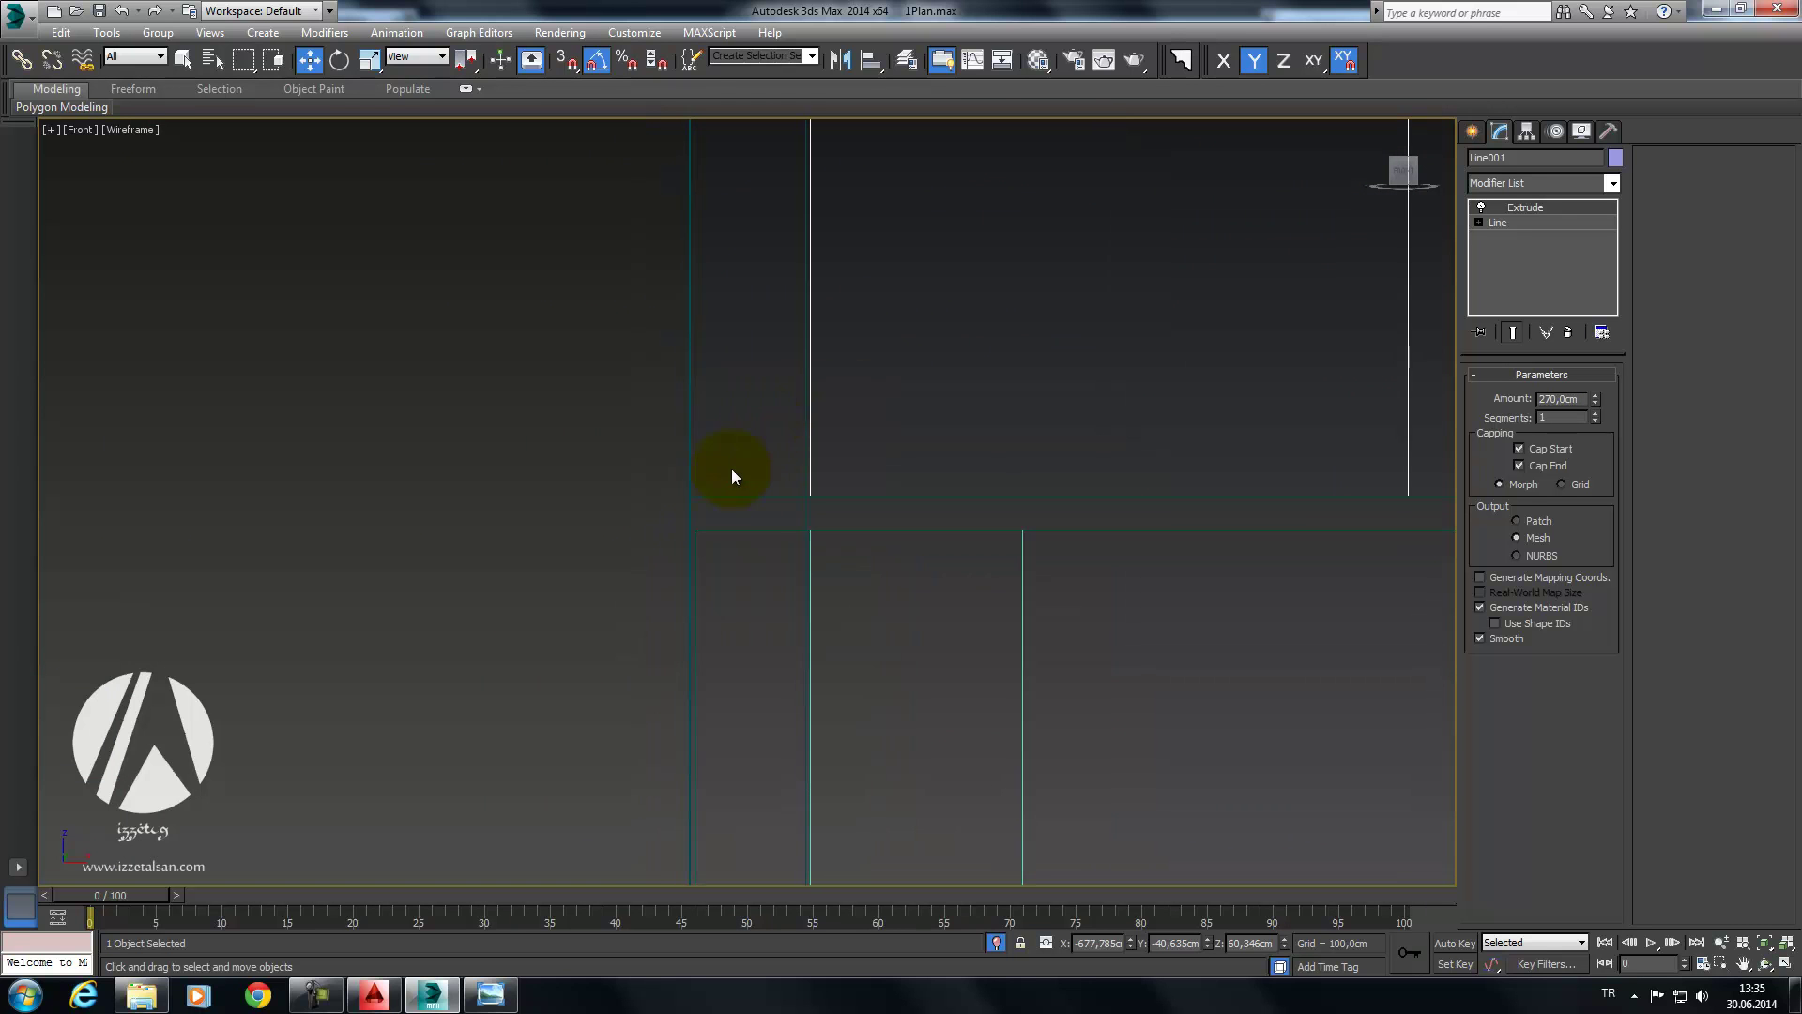
pyautogui.click(738, 498)
pyautogui.scroll(-2, 748, 462)
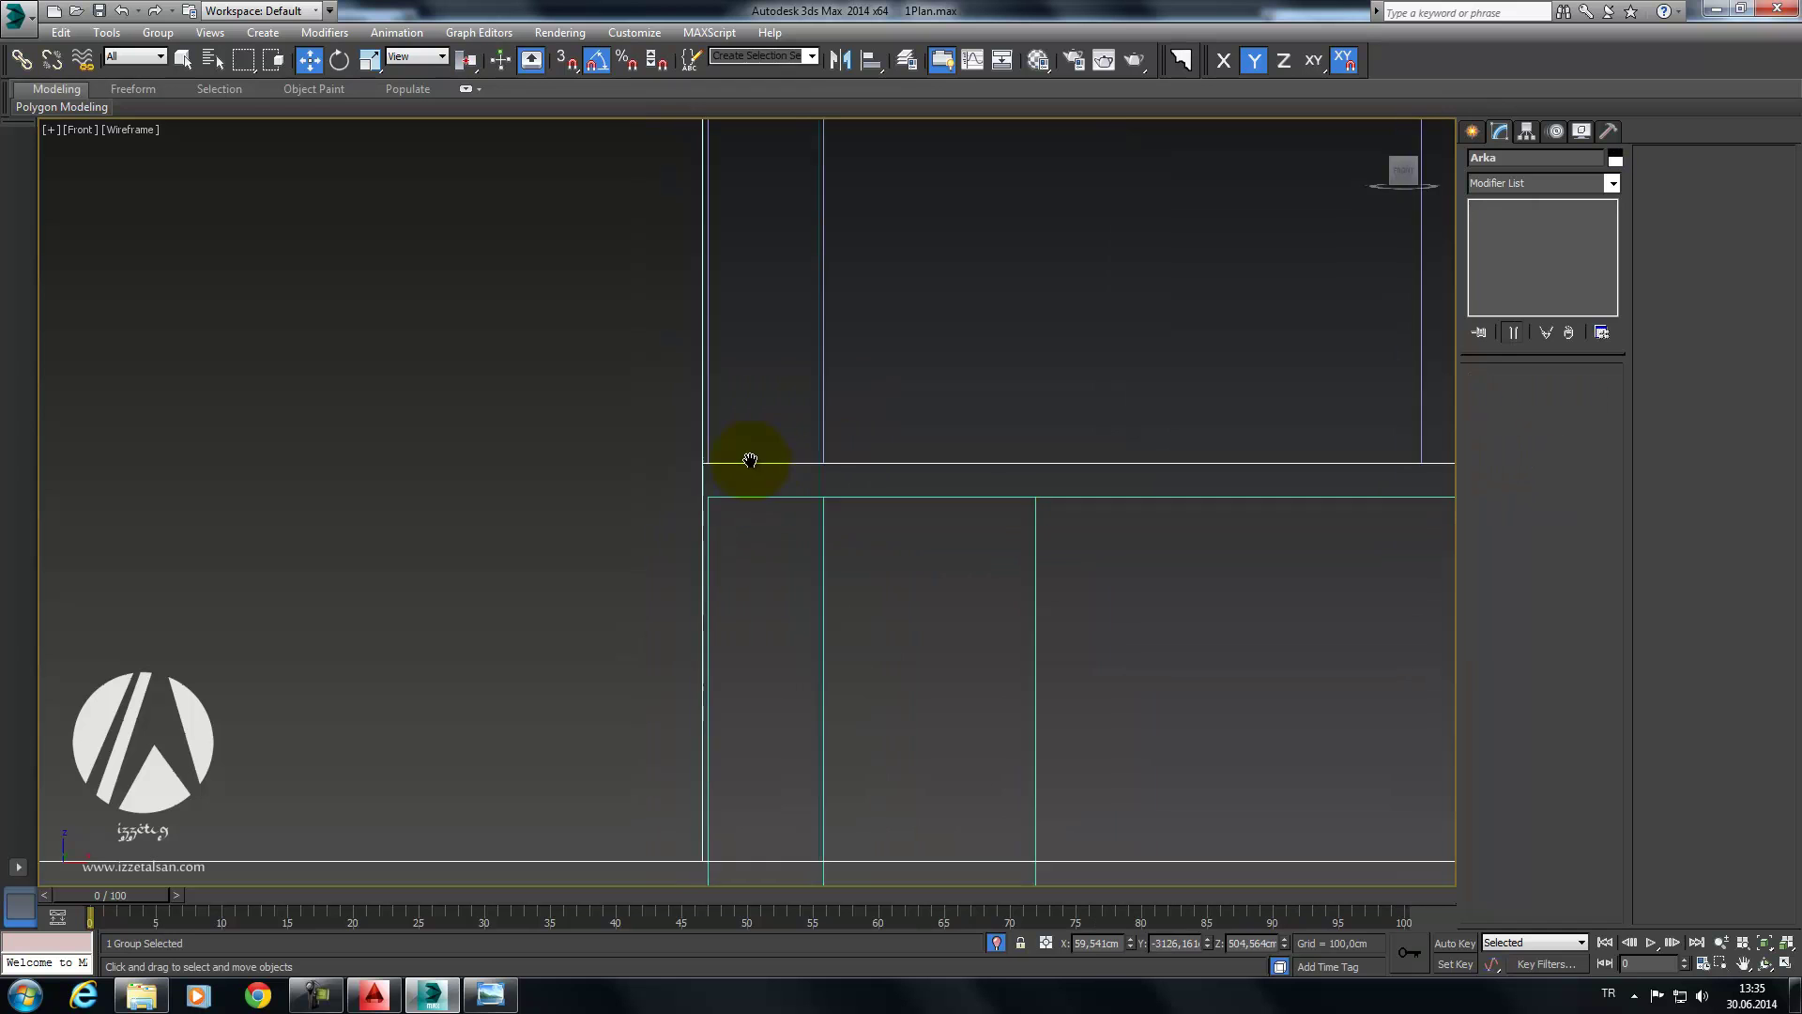
pyautogui.scroll(-2, 762, 454)
pyautogui.moveTo(784, 582)
pyautogui.mouseDown(button='middle')
pyautogui.moveTo(744, 551)
pyautogui.moveTo(708, 611)
pyautogui.mouseUp(button='middle')
# Step: Unhide all objects to bring the hidden zeminKat slab back into the scene
pyautogui.scroll(2, 789, 475)
pyautogui.scroll(2, 741, 554)
pyautogui.scroll(-2, 717, 564)
pyautogui.moveTo(752, 515); pyautogui.dragTo(721, 524, button='middle')
pyautogui.scroll(3, 697, 560)
pyautogui.moveTo(764, 651)
pyautogui.mouseDown(button='middle')
pyautogui.moveTo(720, 706)
pyautogui.moveTo(761, 667)
pyautogui.mouseUp(button='middle')
pyautogui.scroll(-2, 774, 714)
pyautogui.click(739, 670)
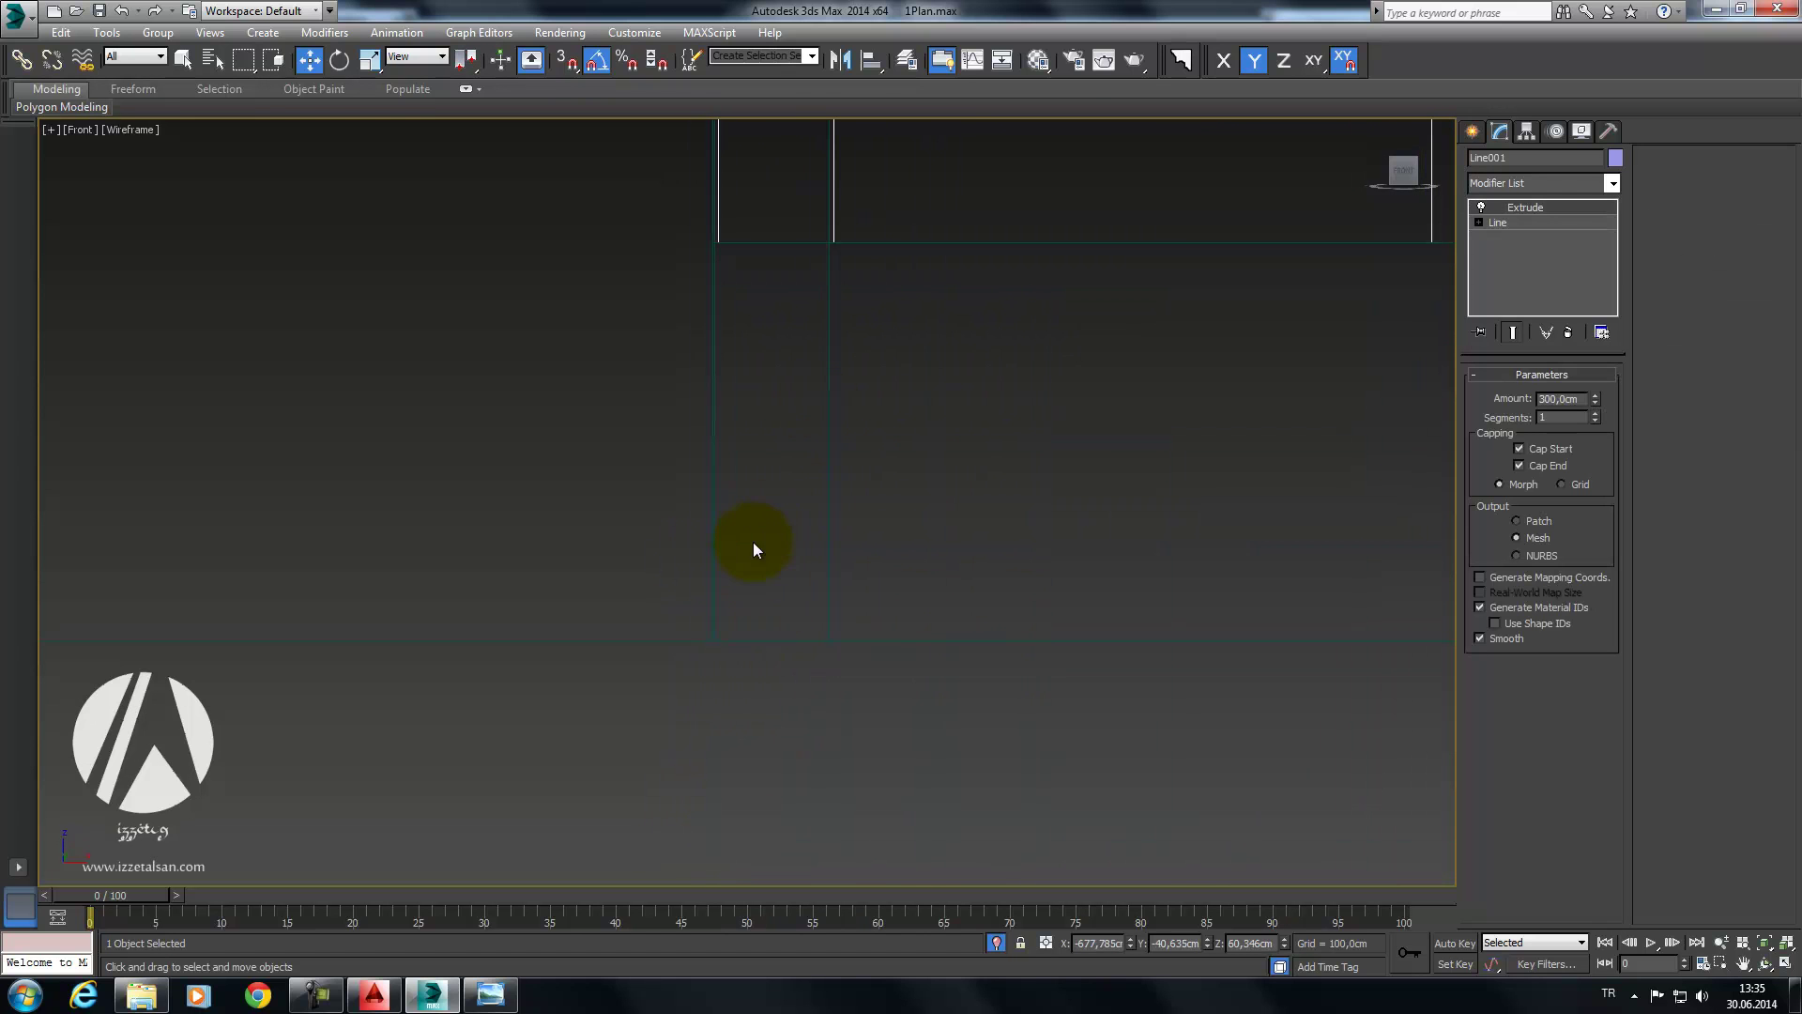
pyautogui.rightClick(753, 543)
pyautogui.click(858, 456)
# Step: Select zeminKat and frame it in the front view
pyautogui.click(731, 670)
pyautogui.scroll(-2, 762, 623)
pyautogui.scroll(-3, 807, 638)
pyautogui.scroll(-4, 672, 575)
pyautogui.scroll(3, 684, 469)
pyautogui.scroll(4, 685, 470)
pyautogui.moveTo(853, 495); pyautogui.dragTo(537, 532, button='middle')
pyautogui.rightClick(708, 515)
pyautogui.click(774, 436)
pyautogui.scroll(-2, 751, 469)
pyautogui.scroll(-2, 684, 515)
pyautogui.scroll(3, 535, 563)
pyautogui.scroll(2, 386, 503)
pyautogui.scroll(2, 575, 535)
pyautogui.scroll(2, 513, 488)
pyautogui.scroll(2, 648, 582)
# Step: With vertex snap on, move zeminKat up to the cyan line and left onto Shape011's vertex
pyautogui.press('s')
pyautogui.moveTo(677, 573); pyautogui.dragTo(744, 482)
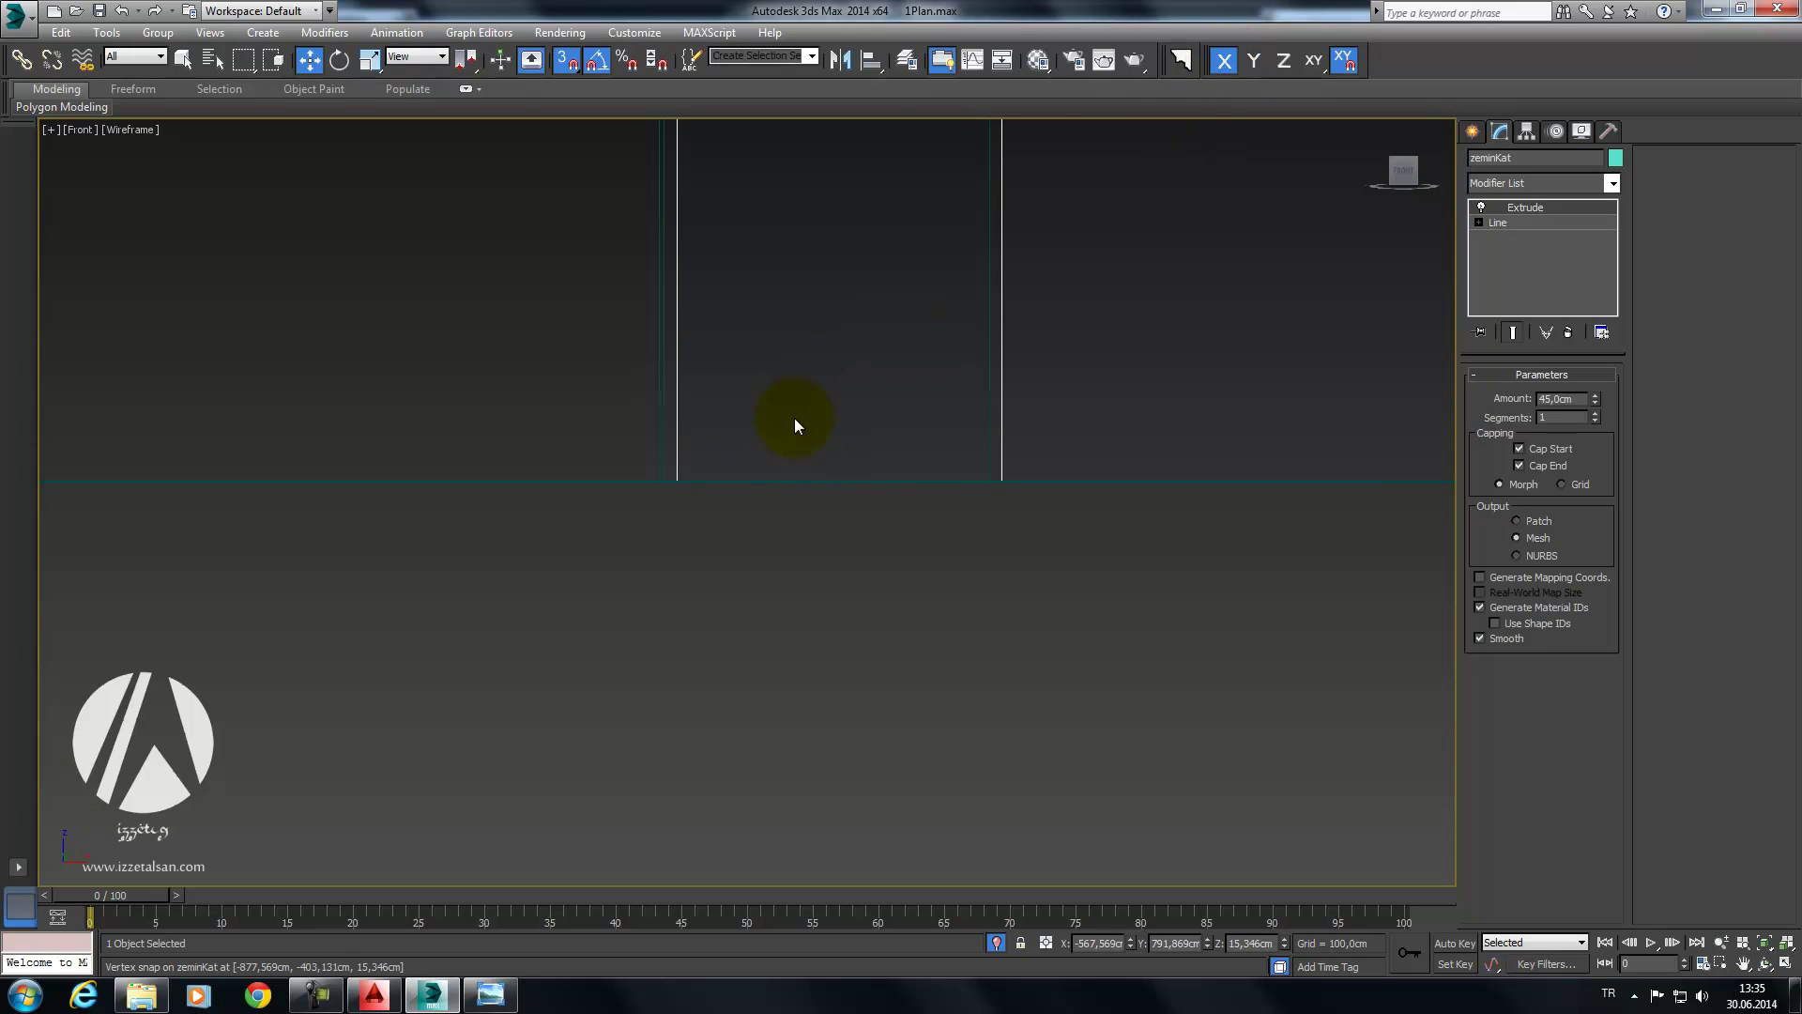
pyautogui.moveTo(677, 480); pyautogui.dragTo(664, 477)
pyautogui.moveTo(732, 373)
pyautogui.mouseDown(button='middle')
pyautogui.moveTo(663, 760)
pyautogui.moveTo(726, 483)
pyautogui.moveTo(633, 620)
pyautogui.mouseUp(button='middle')
pyautogui.scroll(2, 634, 619)
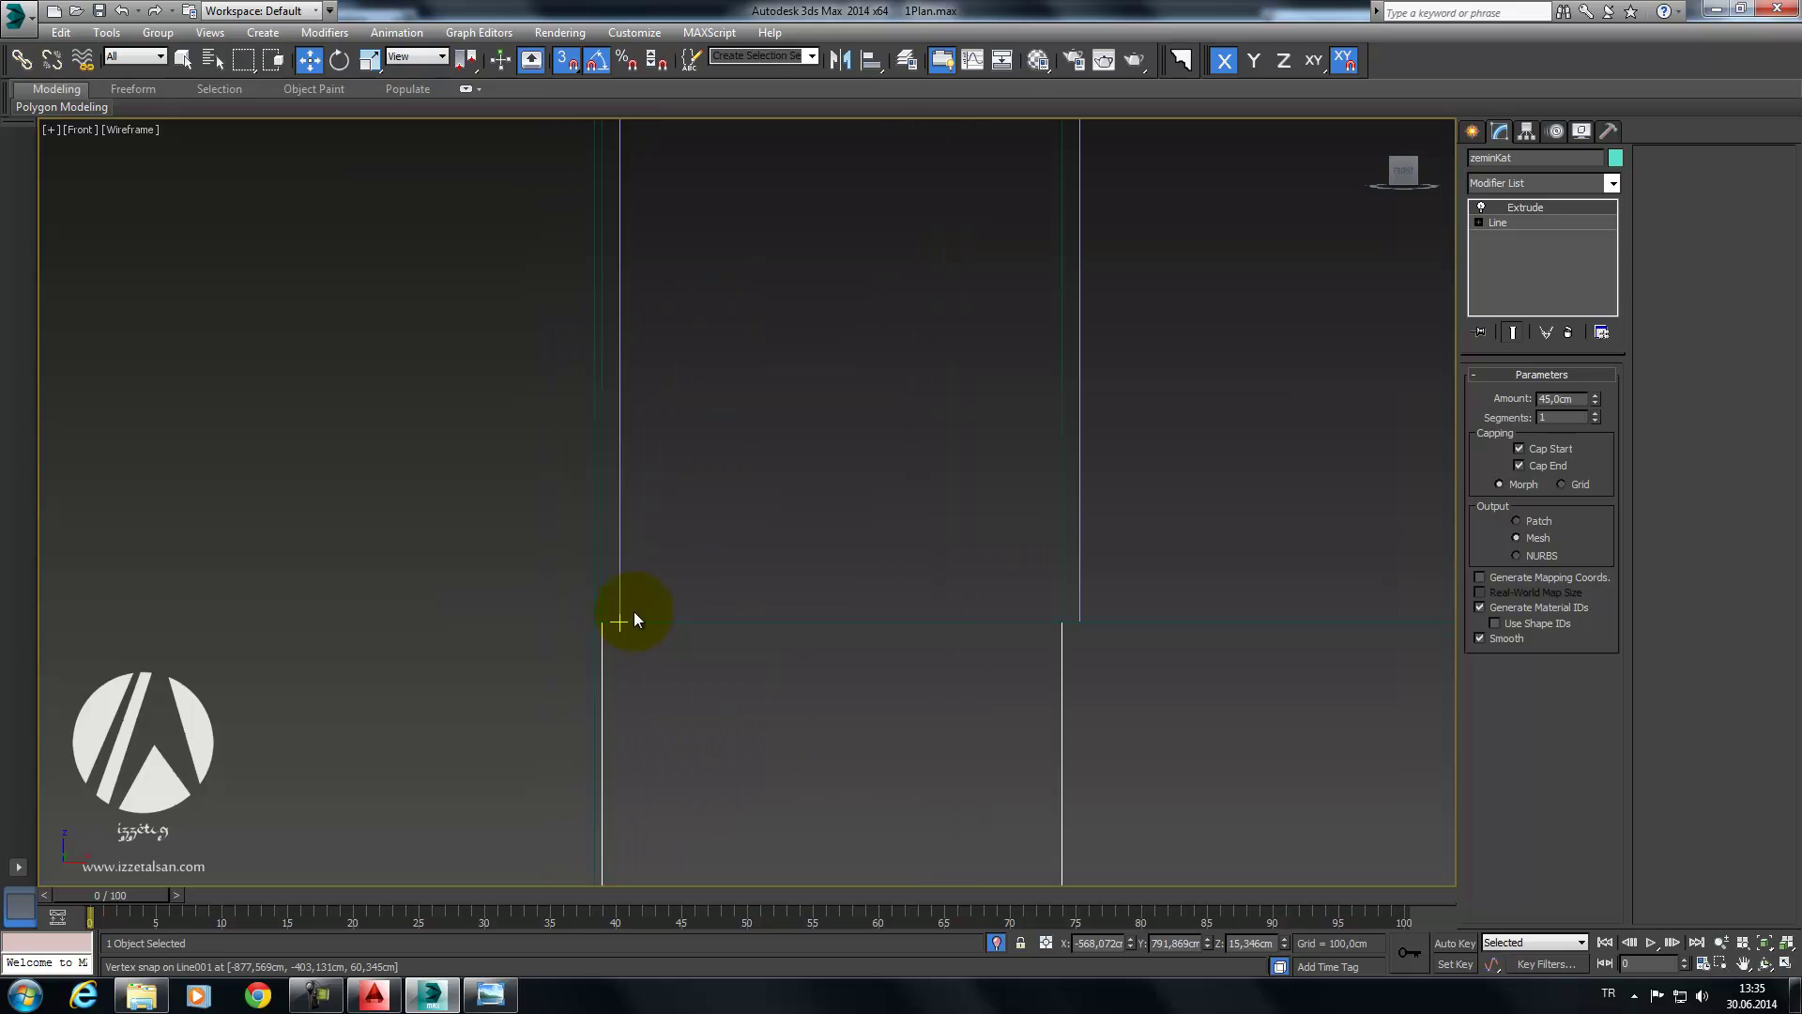
pyautogui.click(622, 613)
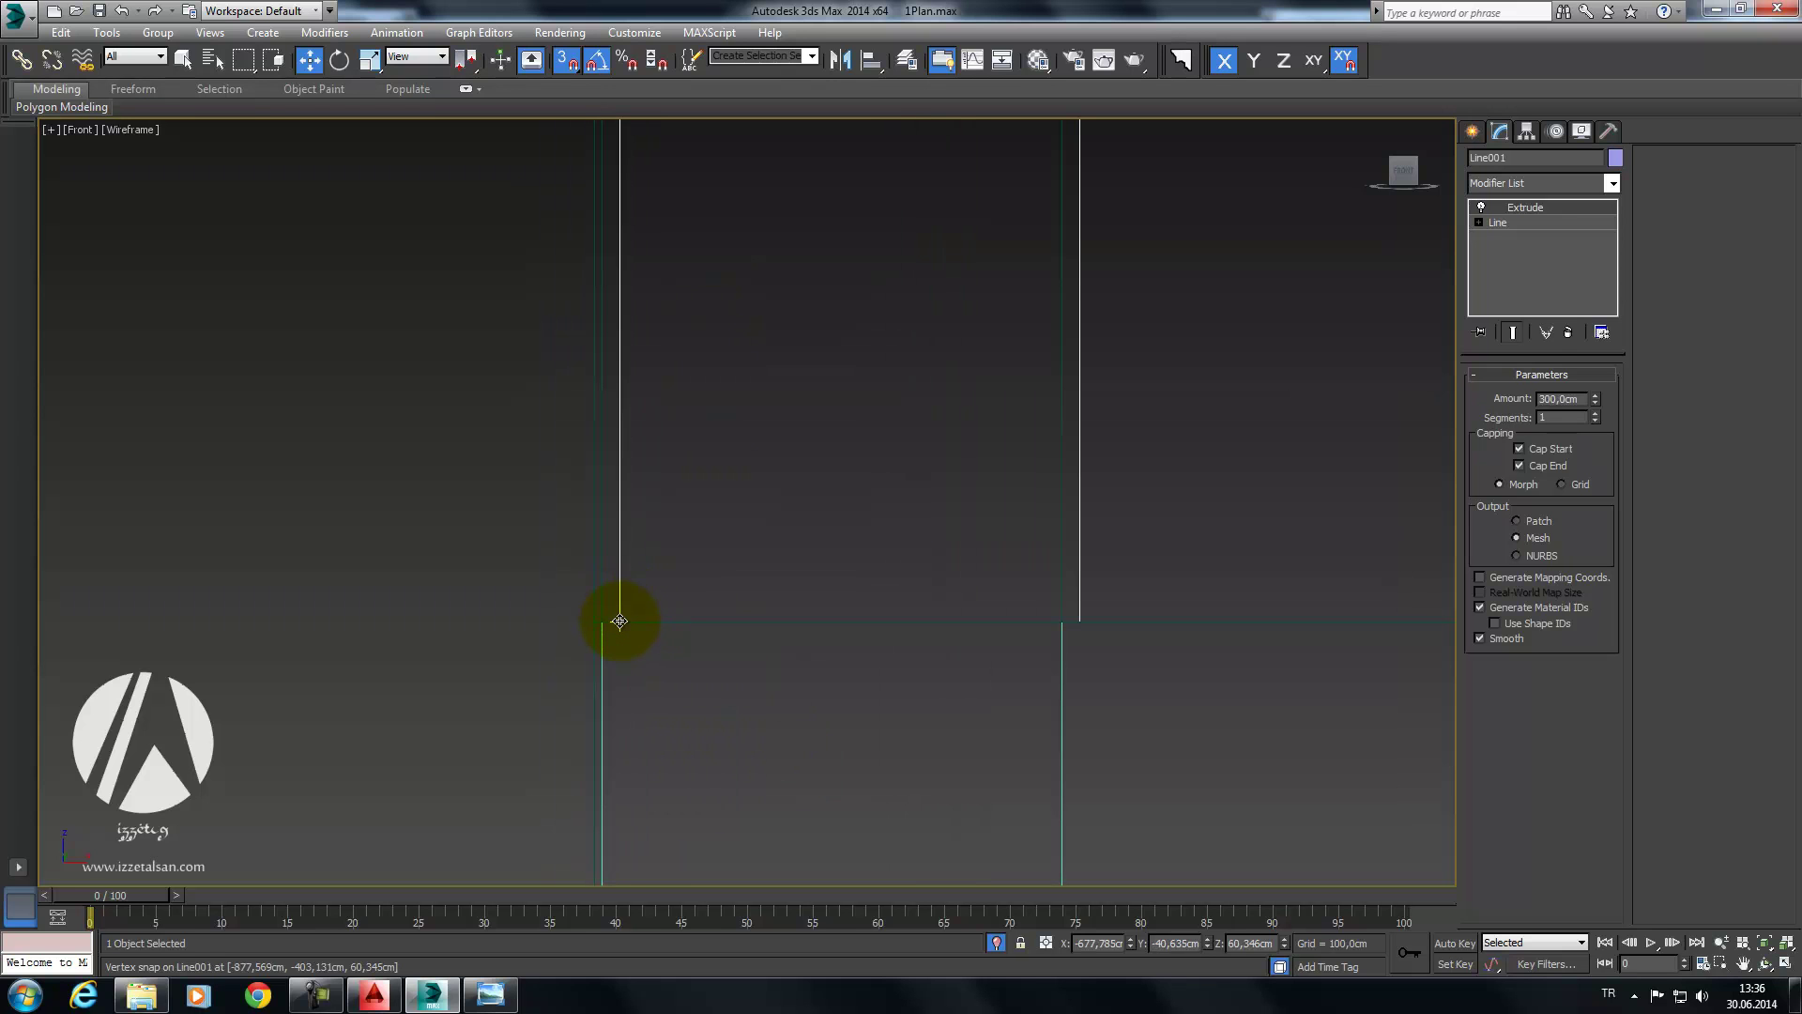
pyautogui.click(614, 621)
# Step: Snap-move the Line001 walls left onto a zeminKat vertex
pyautogui.click(620, 601)
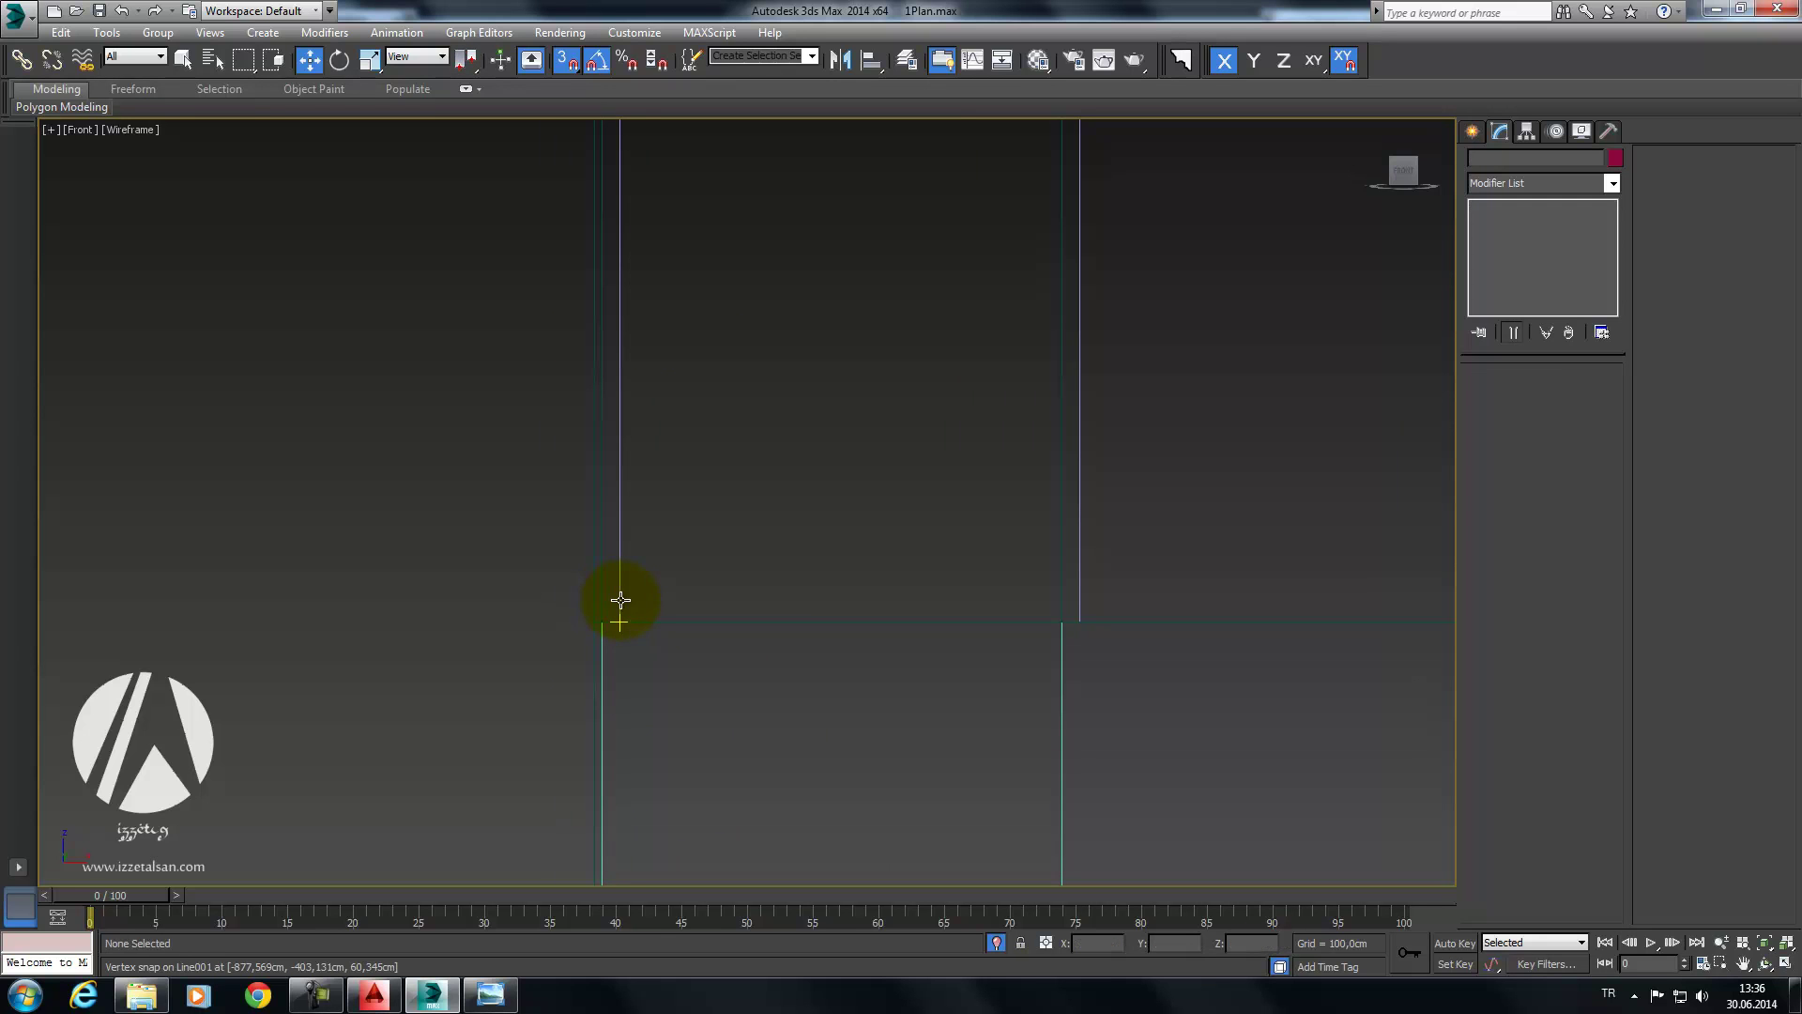
pyautogui.moveTo(618, 612); pyautogui.dragTo(611, 612)
pyautogui.moveTo(611, 612); pyautogui.dragTo(857, 592, button='middle')
pyautogui.scroll(-5, 953, 472)
pyautogui.moveTo(728, 691); pyautogui.dragTo(744, 511, button='middle')
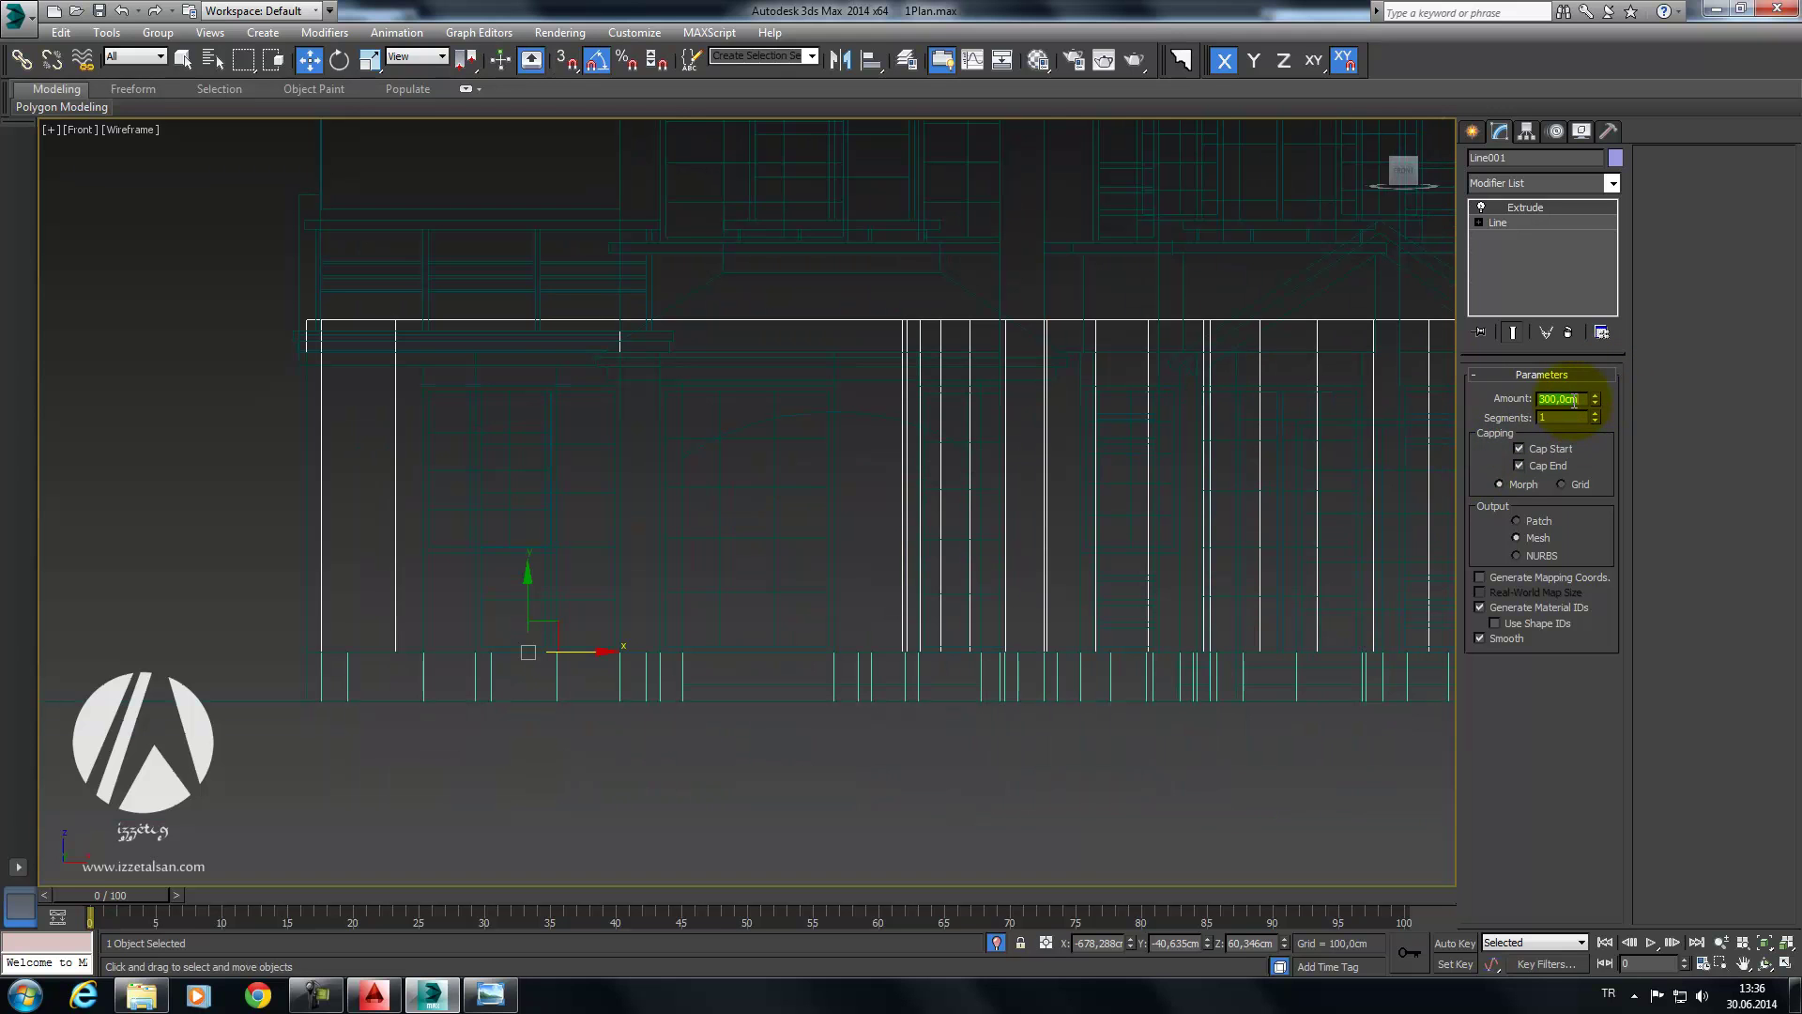
pyautogui.write('270')
# Step: Set Line001's Extrude amount to 270 cm with 3 segments
pyautogui.press('Return')
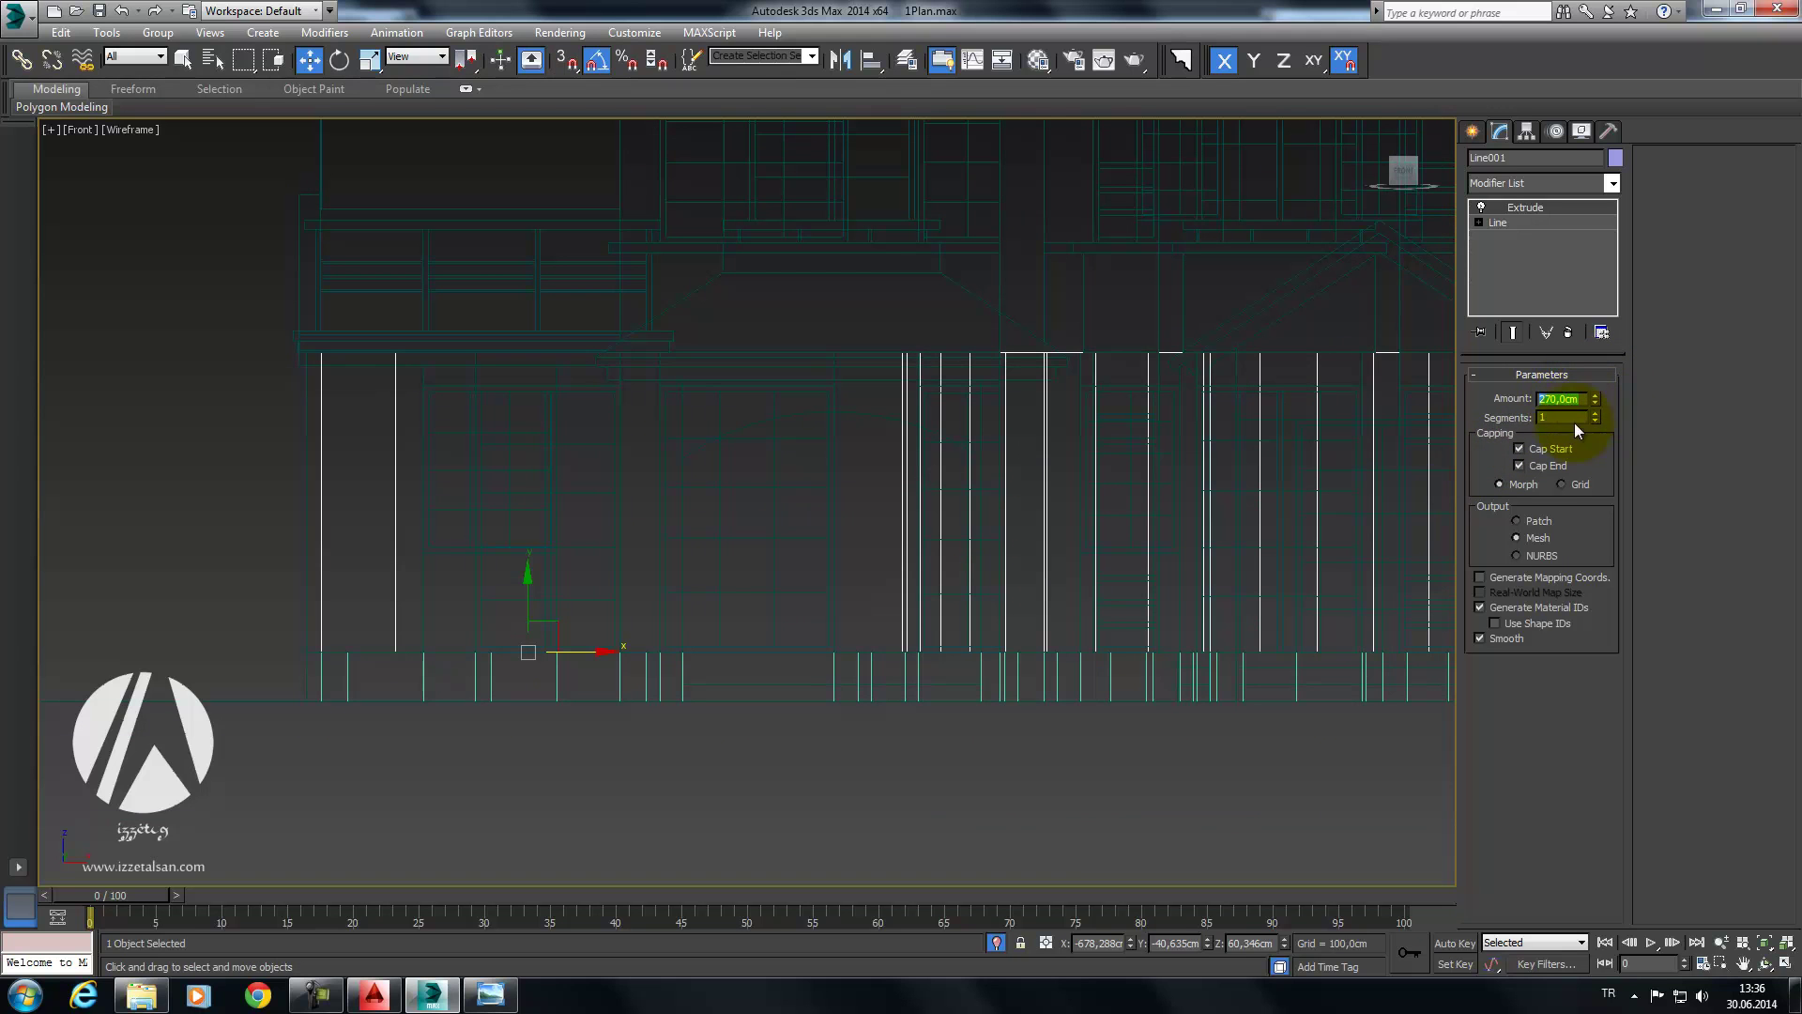
pyautogui.click(1594, 413)
pyautogui.moveTo(1285, 465)
pyautogui.mouseDown(button='middle')
pyautogui.moveTo(1045, 454)
pyautogui.moveTo(1023, 498)
pyautogui.moveTo(1042, 437)
pyautogui.moveTo(1046, 468)
pyautogui.mouseUp(button='middle')
pyautogui.click(1594, 421)
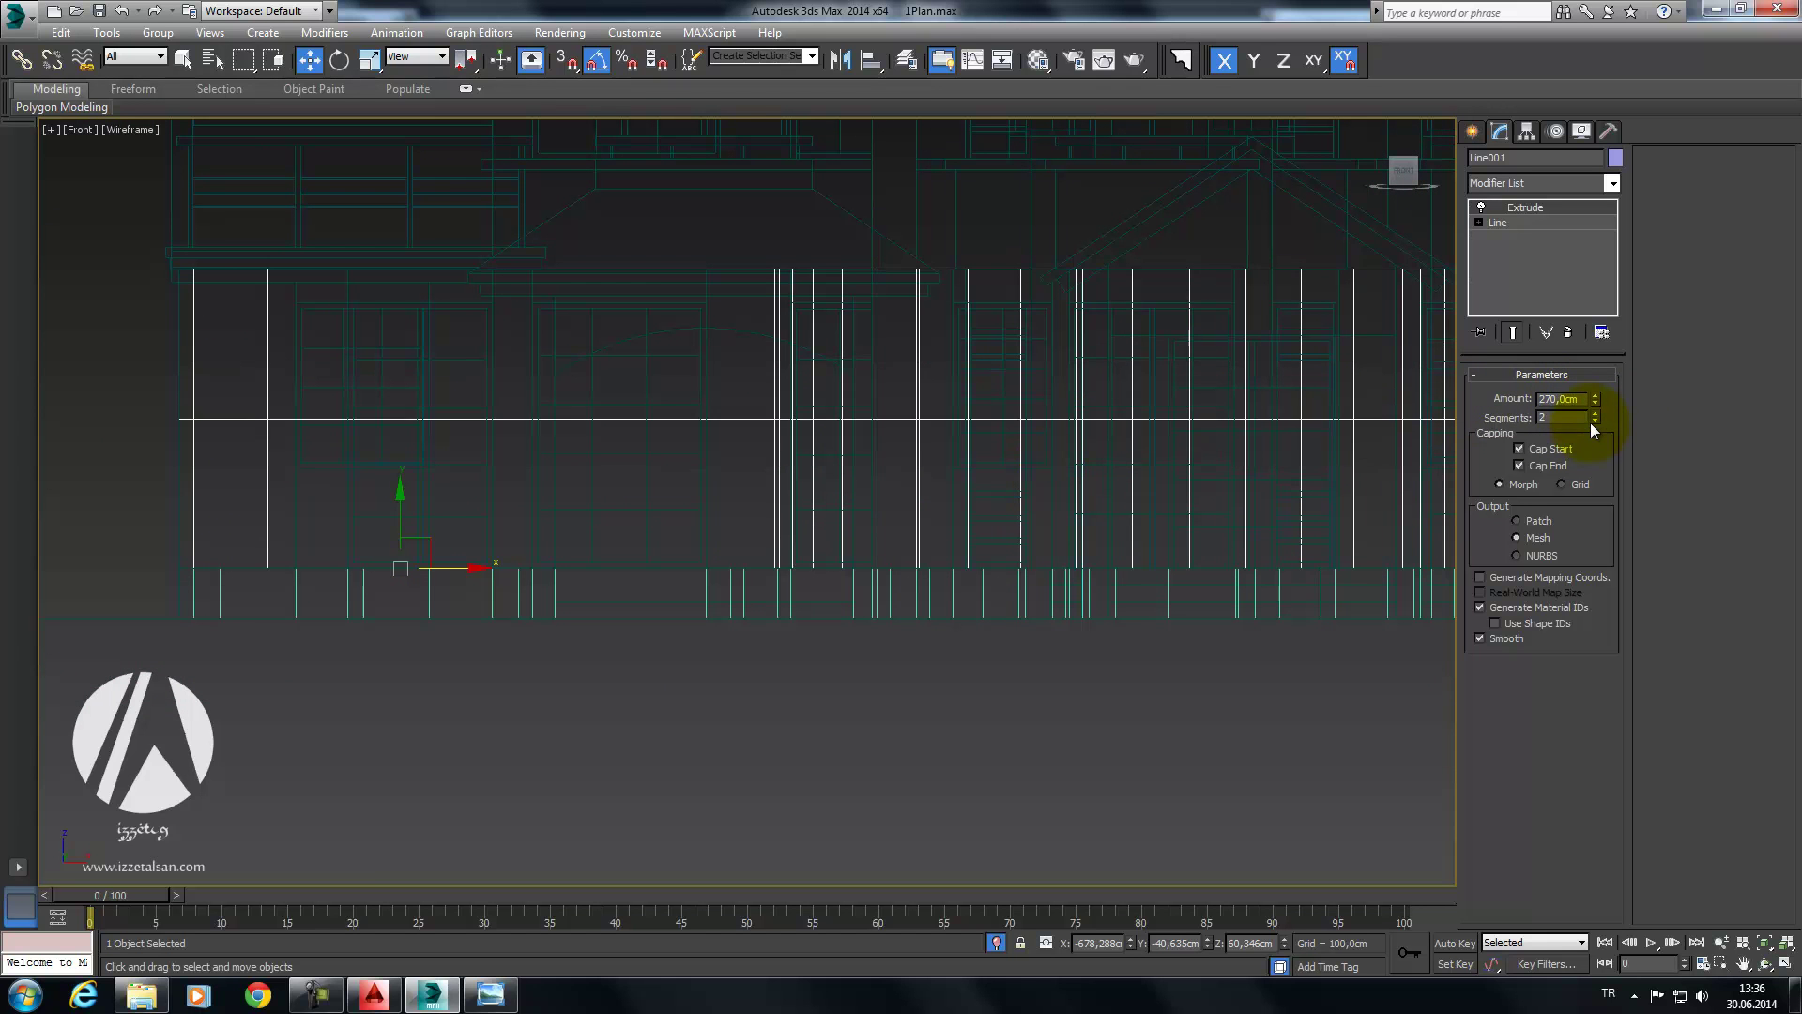
pyautogui.scroll(-2, 817, 487)
pyautogui.scroll(-2, 928, 493)
# Step: Orbit the model and switch to the Perspective view
pyautogui.moveTo(928, 493)
pyautogui.keyDown('alt'); pyautogui.mouseDown(button='middle')
pyautogui.moveTo(986, 515)
pyautogui.moveTo(1026, 491)
pyautogui.moveTo(922, 481)
pyautogui.mouseUp(button='middle'); pyautogui.keyUp('alt')
pyautogui.moveTo(799, 451); pyautogui.dragTo(678, 495, button='middle')
pyautogui.scroll(-3, 823, 433)
pyautogui.moveTo(823, 433)
pyautogui.mouseDown(button='middle')
pyautogui.moveTo(735, 482)
pyautogui.moveTo(812, 489)
pyautogui.moveTo(899, 531)
pyautogui.mouseUp(button='middle')
pyautogui.press('p')
pyautogui.scroll(-5, 745, 469)
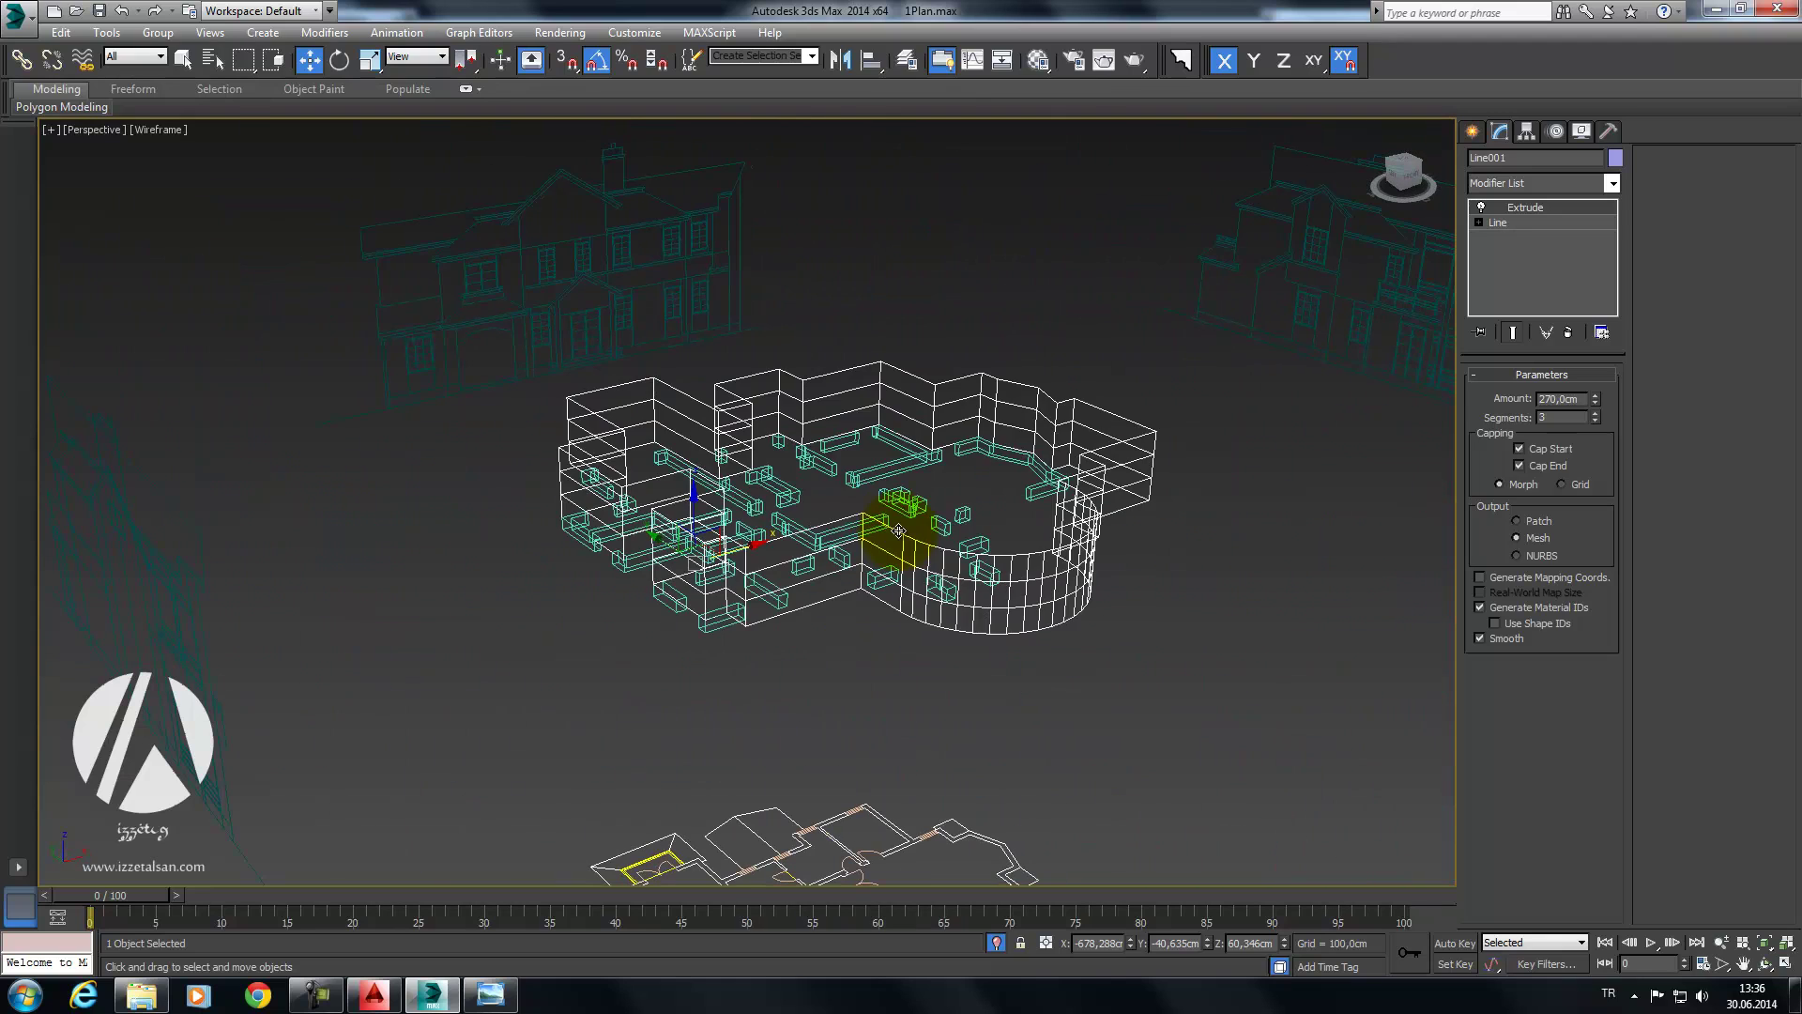
# Step: Show realistic shading and set Line001's Extrude to 45 cm with 1 segment
pyautogui.press('F3')
pyautogui.moveTo(1029, 428)
pyautogui.keyDown('alt'); pyautogui.mouseDown(button='middle')
pyautogui.moveTo(954, 431)
pyautogui.moveTo(922, 500)
pyautogui.mouseUp(button='middle'); pyautogui.keyUp('alt')
pyautogui.scroll(3, 948, 417)
pyautogui.moveTo(948, 418)
pyautogui.keyDown('alt'); pyautogui.mouseDown(button='middle')
pyautogui.moveTo(877, 463)
pyautogui.moveTo(1187, 453)
pyautogui.mouseUp(button='middle'); pyautogui.keyUp('alt')
pyautogui.doubleClick(1596, 420)
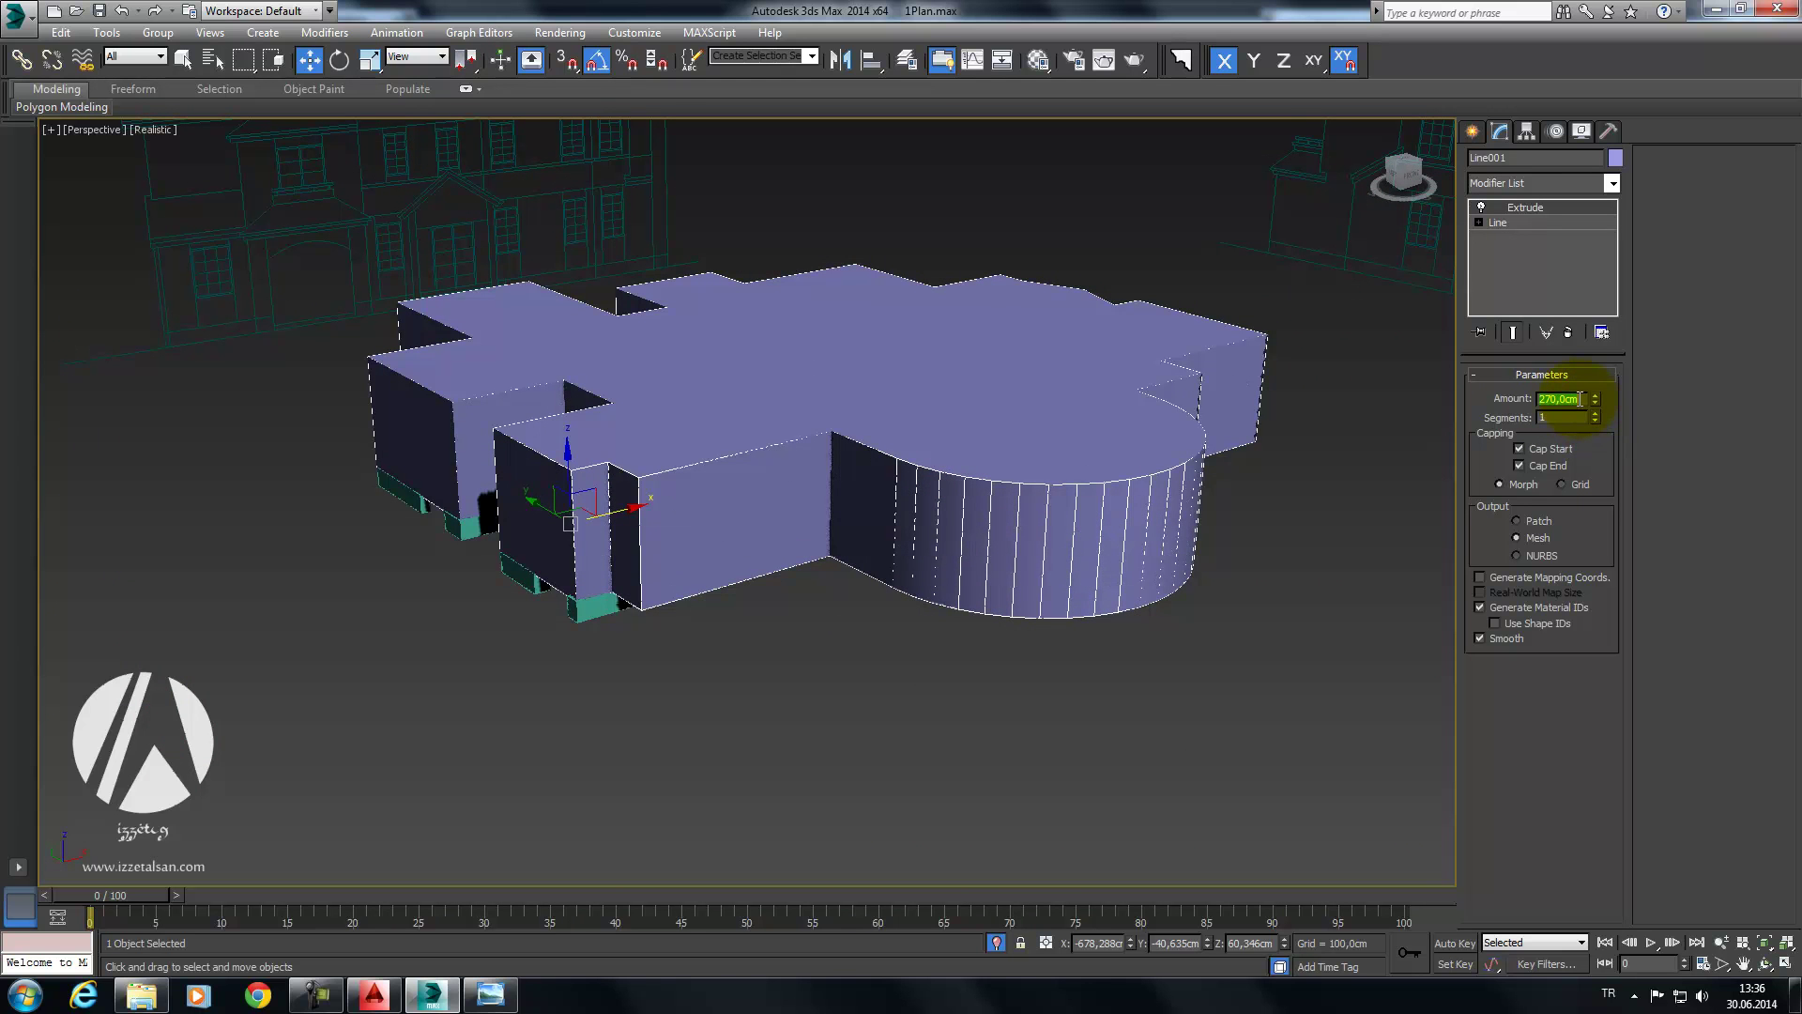
pyautogui.write('45')
pyautogui.press('Return')
# Step: Lower the purple Line001 slab beneath the teal zeminKat pieces
pyautogui.click(581, 610)
pyautogui.keyDown('alt'); pyautogui.moveTo(647, 582); pyautogui.dragTo(692, 521, button='middle'); pyautogui.keyUp('alt')
pyautogui.click(695, 512)
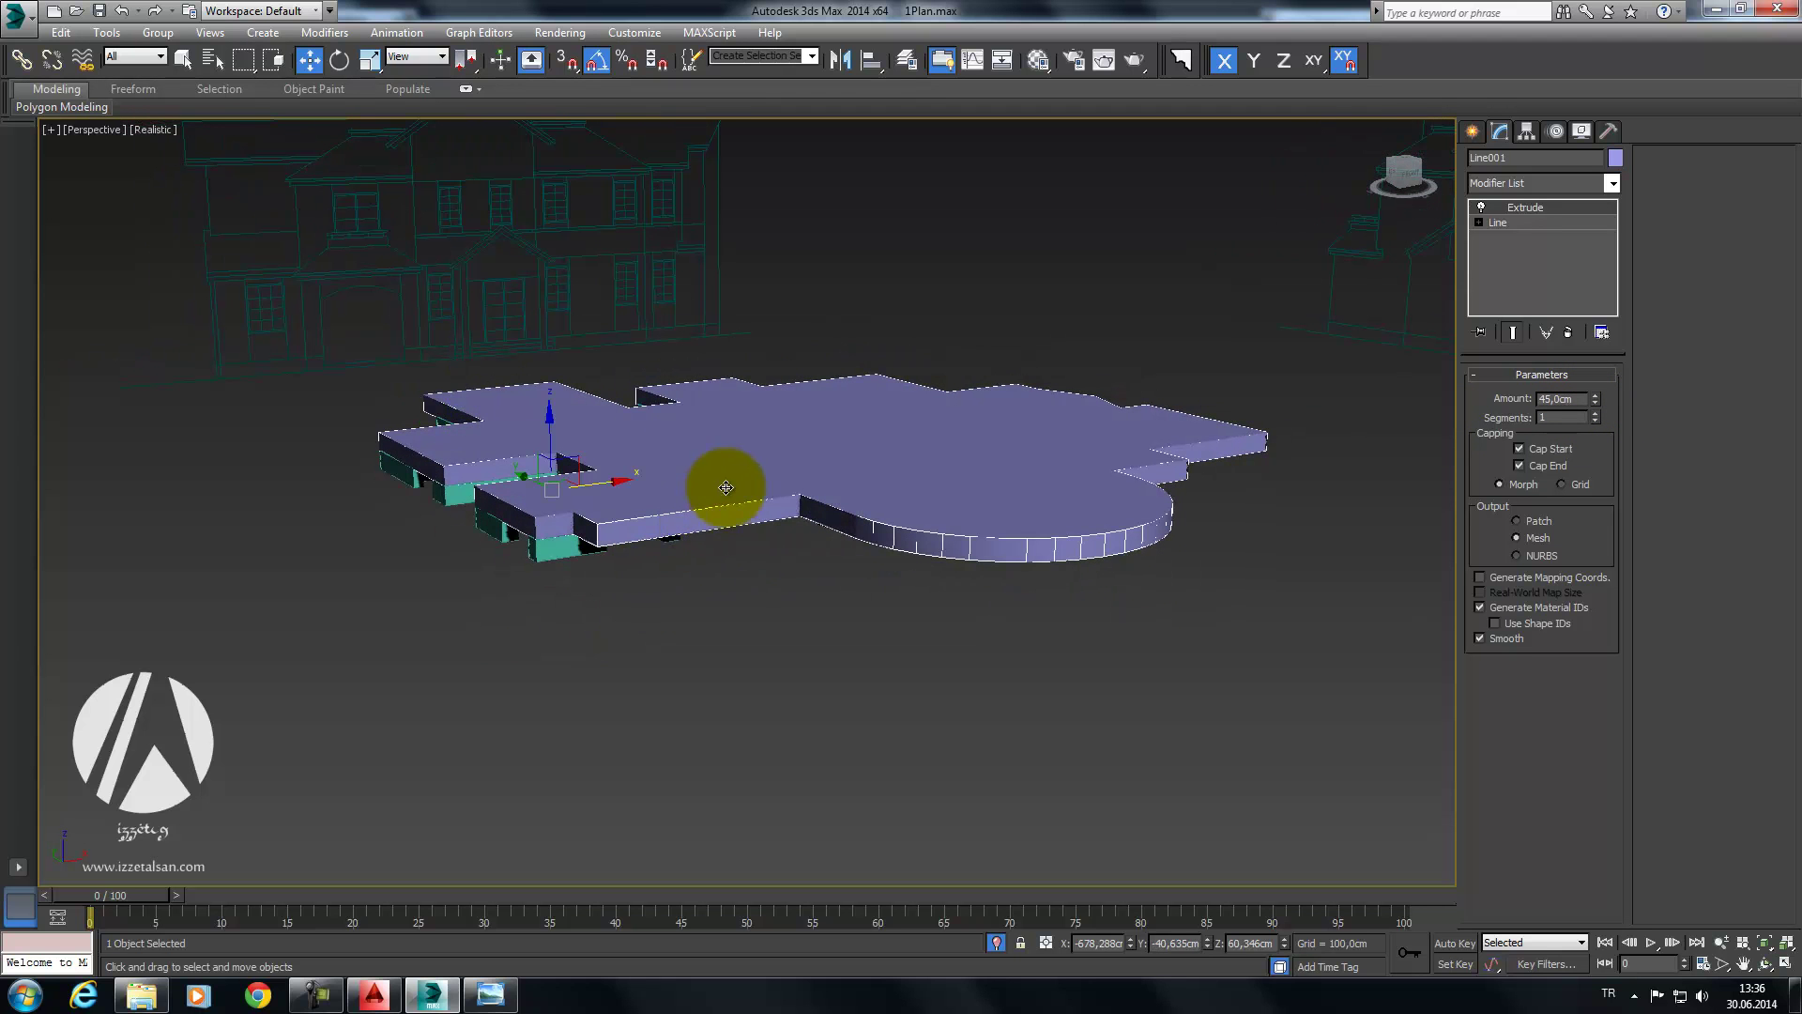
pyautogui.moveTo(553, 441); pyautogui.dragTo(547, 484)
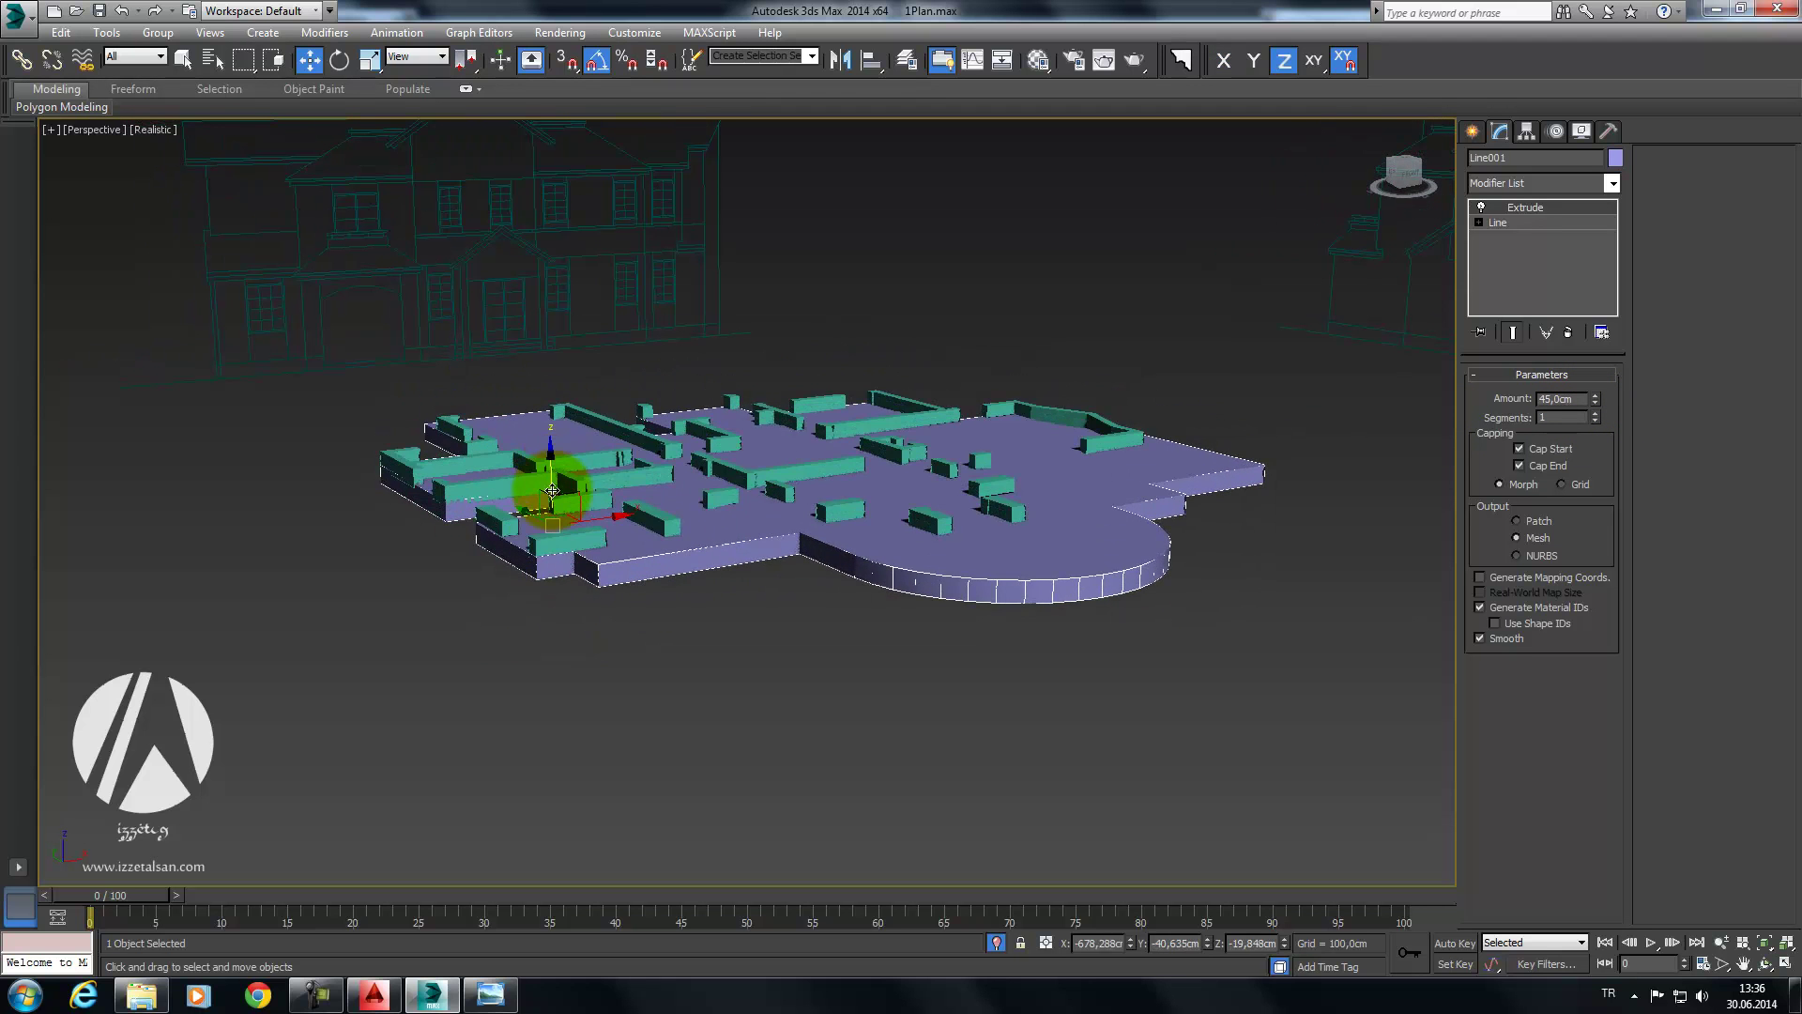
# Step: In the Front view, raise zeminKat and move the purple slab up beneath it
pyautogui.press('f')
pyautogui.scroll(1, 648, 497)
pyautogui.click(699, 450)
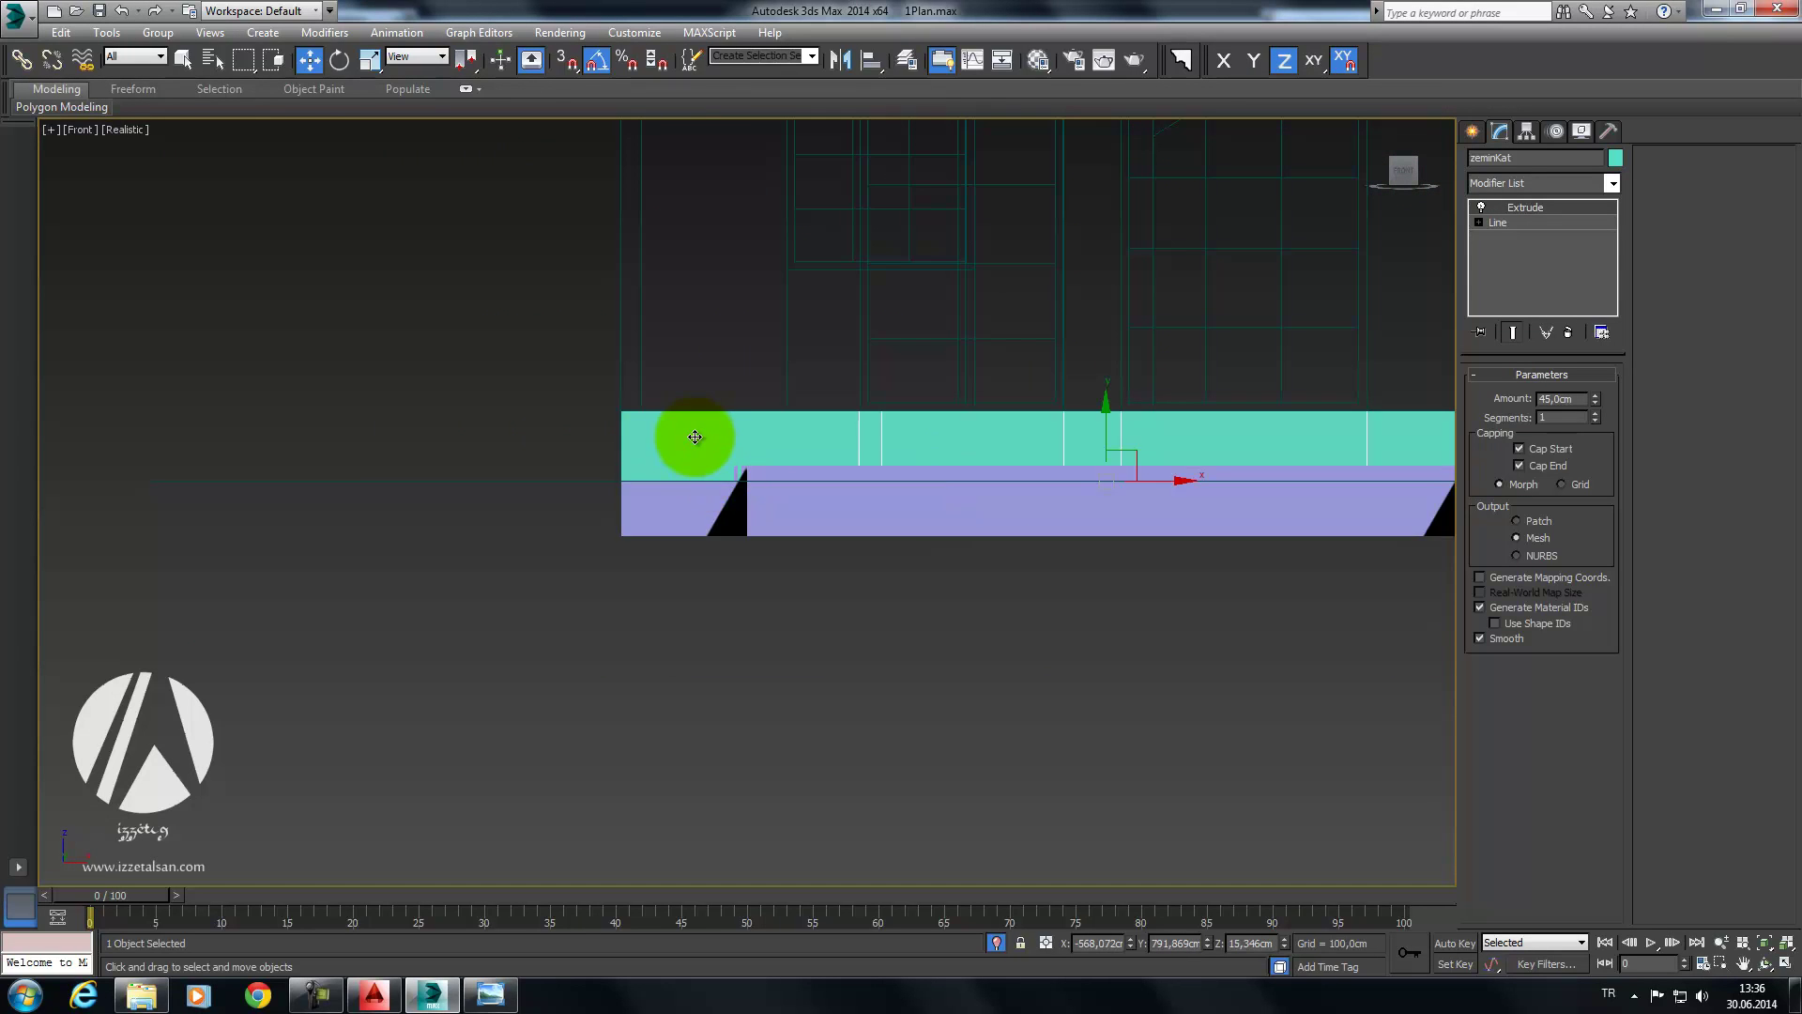
pyautogui.scroll(3, 713, 478)
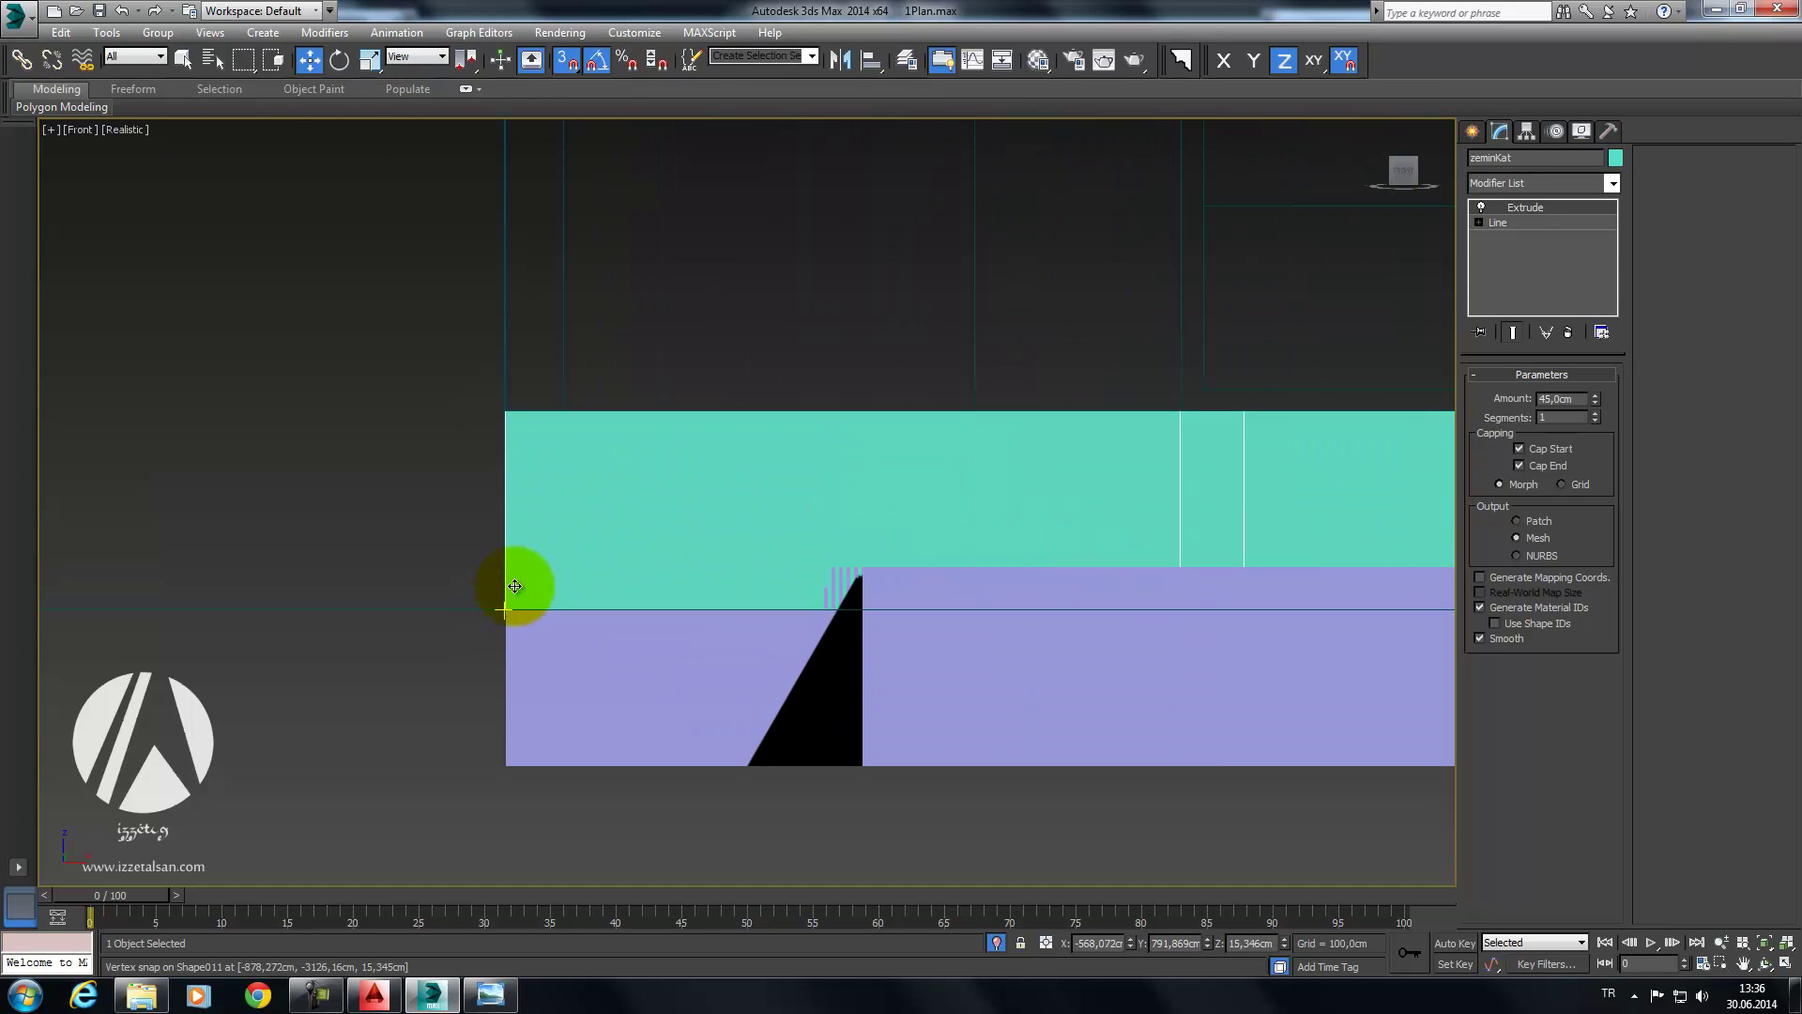
pyautogui.scroll(-3, 1359, 470)
pyautogui.moveTo(1359, 471)
pyautogui.mouseDown(button='middle')
pyautogui.moveTo(953, 482)
pyautogui.moveTo(908, 505)
pyautogui.mouseUp(button='middle')
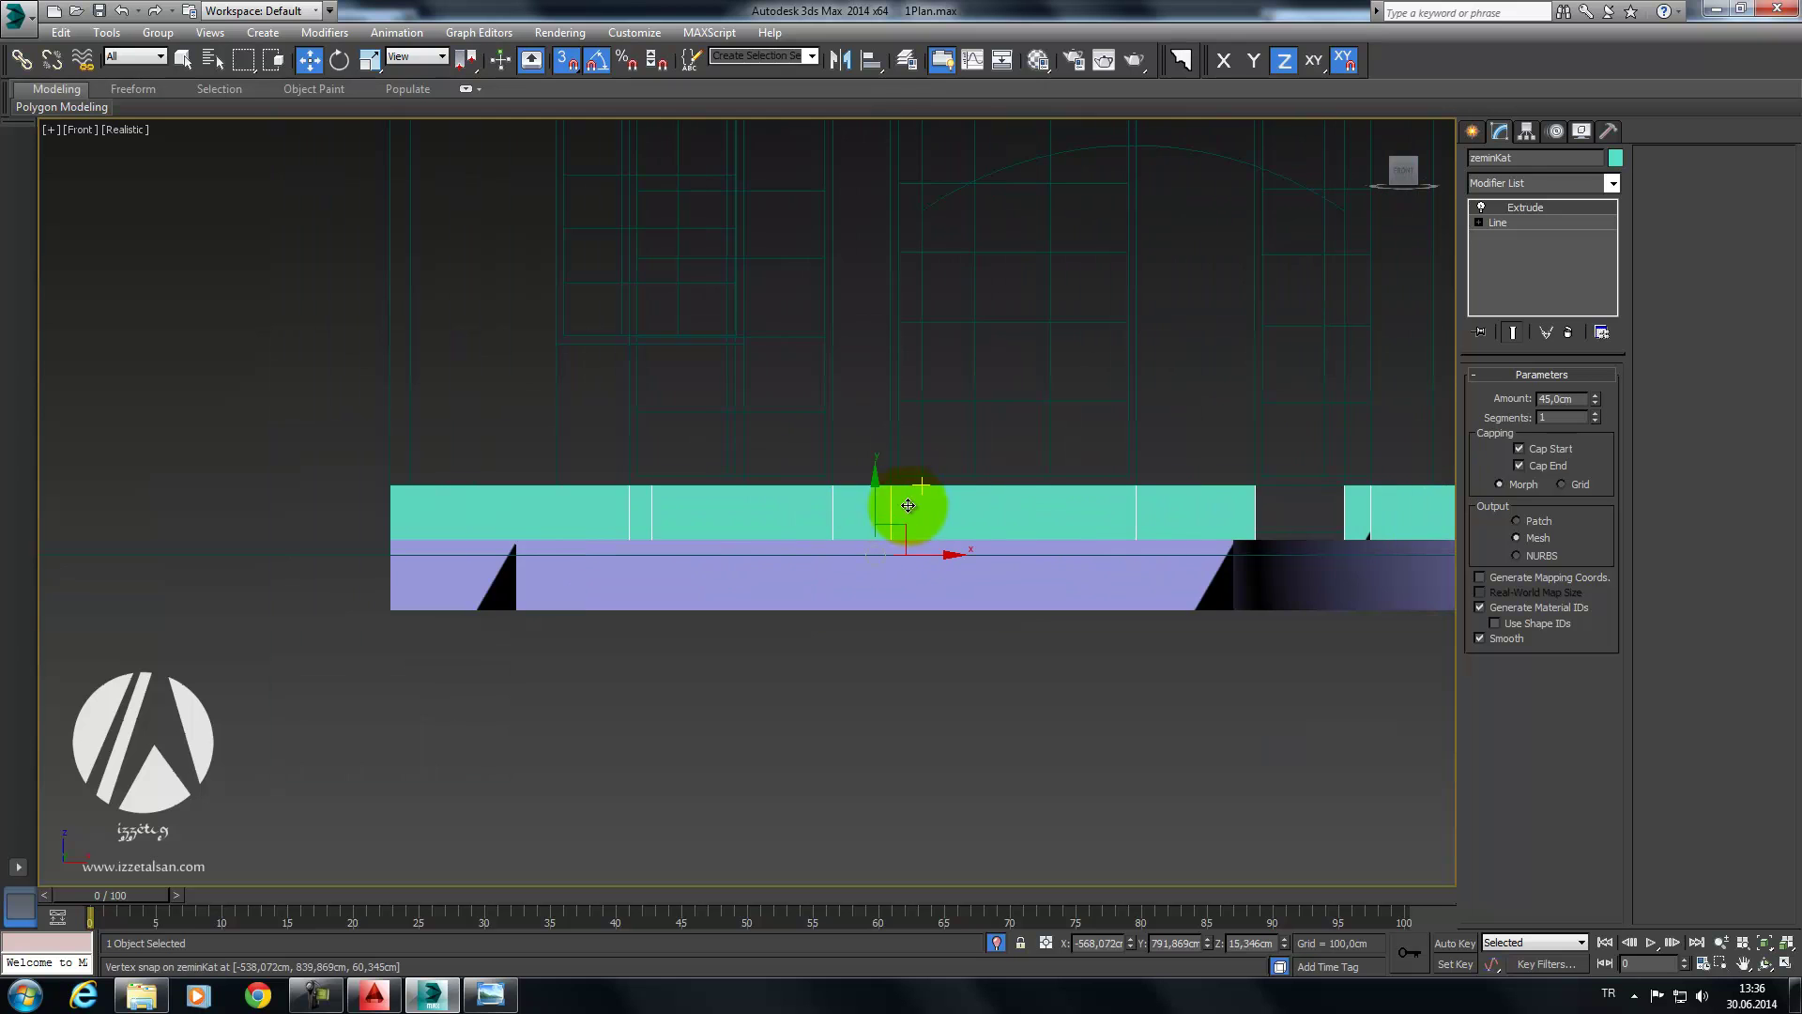
pyautogui.moveTo(908, 505); pyautogui.dragTo(398, 486)
pyautogui.click(415, 601)
pyautogui.moveTo(702, 609)
pyautogui.mouseDown()
pyautogui.moveTo(484, 551)
pyautogui.moveTo(482, 482)
pyautogui.mouseUp()
pyautogui.scroll(8, 482, 483)
pyautogui.moveTo(624, 470)
pyautogui.mouseDown(button='middle')
pyautogui.moveTo(644, 509)
pyautogui.moveTo(740, 487)
pyautogui.mouseUp(button='middle')
# Step: Set zeminKat's Extrude to 270 cm with 3 segments
pyautogui.scroll(3, 712, 478)
pyautogui.scroll(-2, 713, 481)
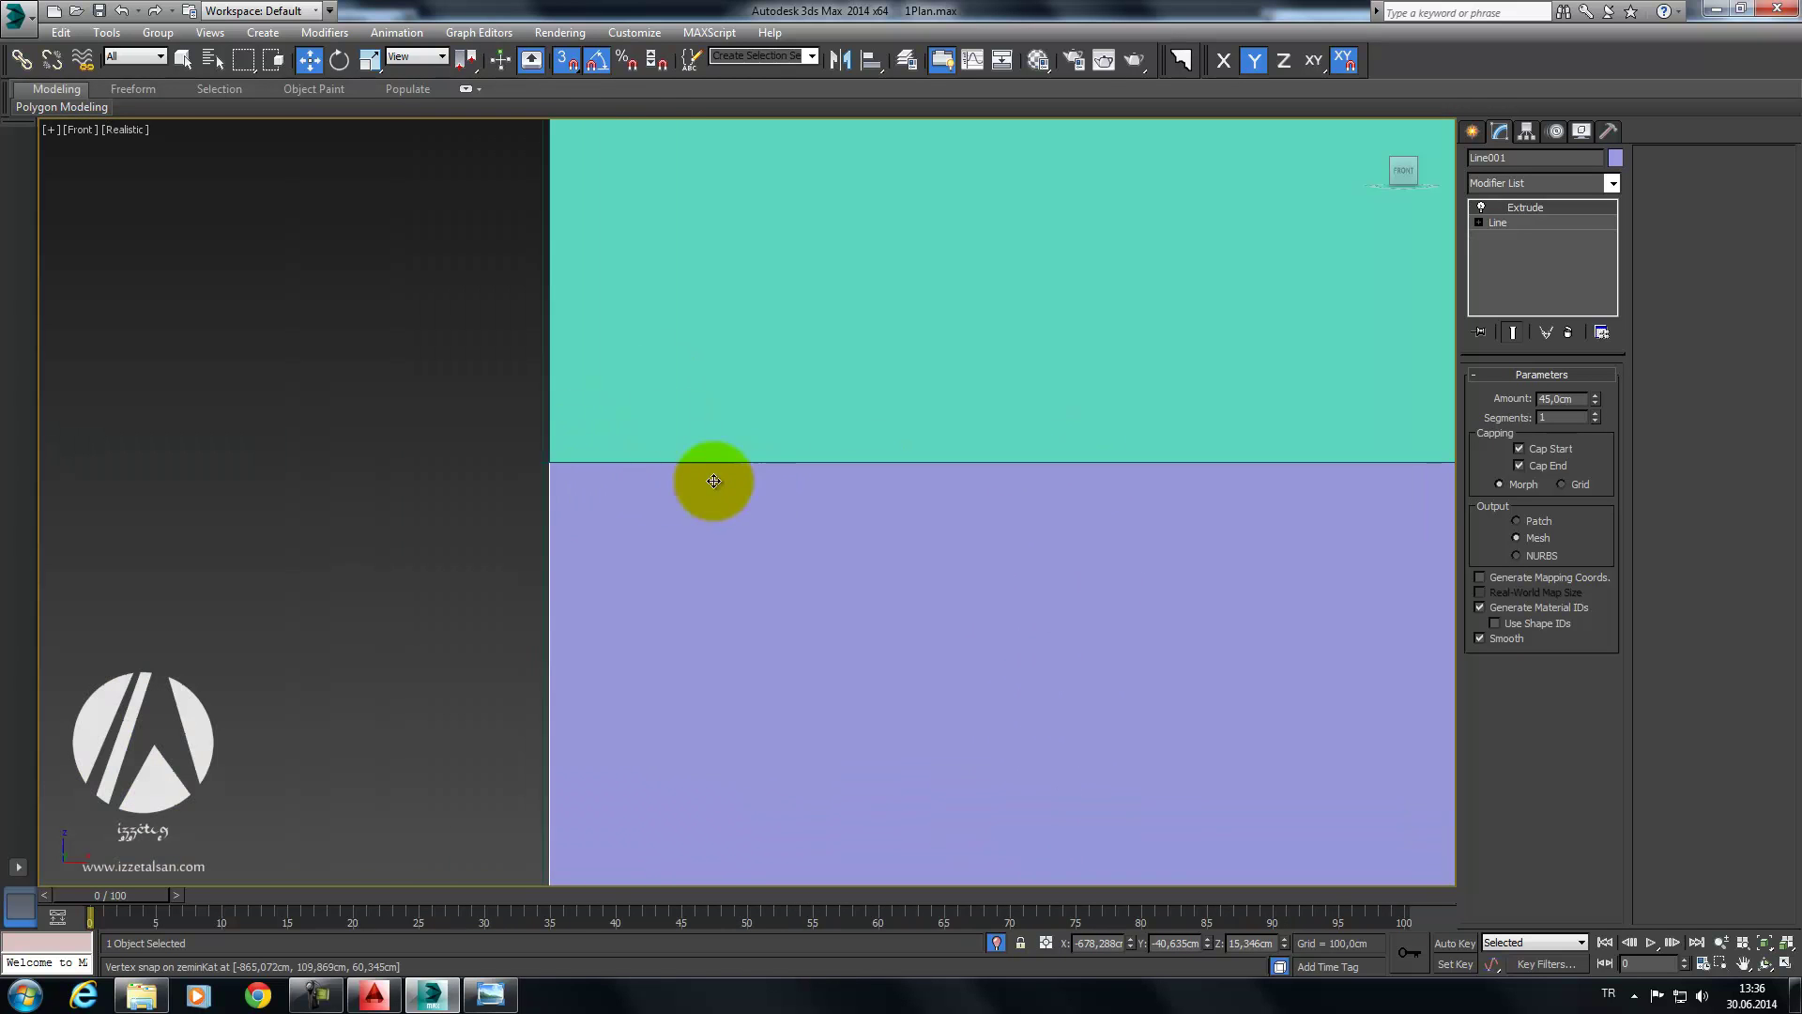
pyautogui.scroll(-2, 1219, 442)
pyautogui.scroll(-3, 764, 467)
pyautogui.click(910, 442)
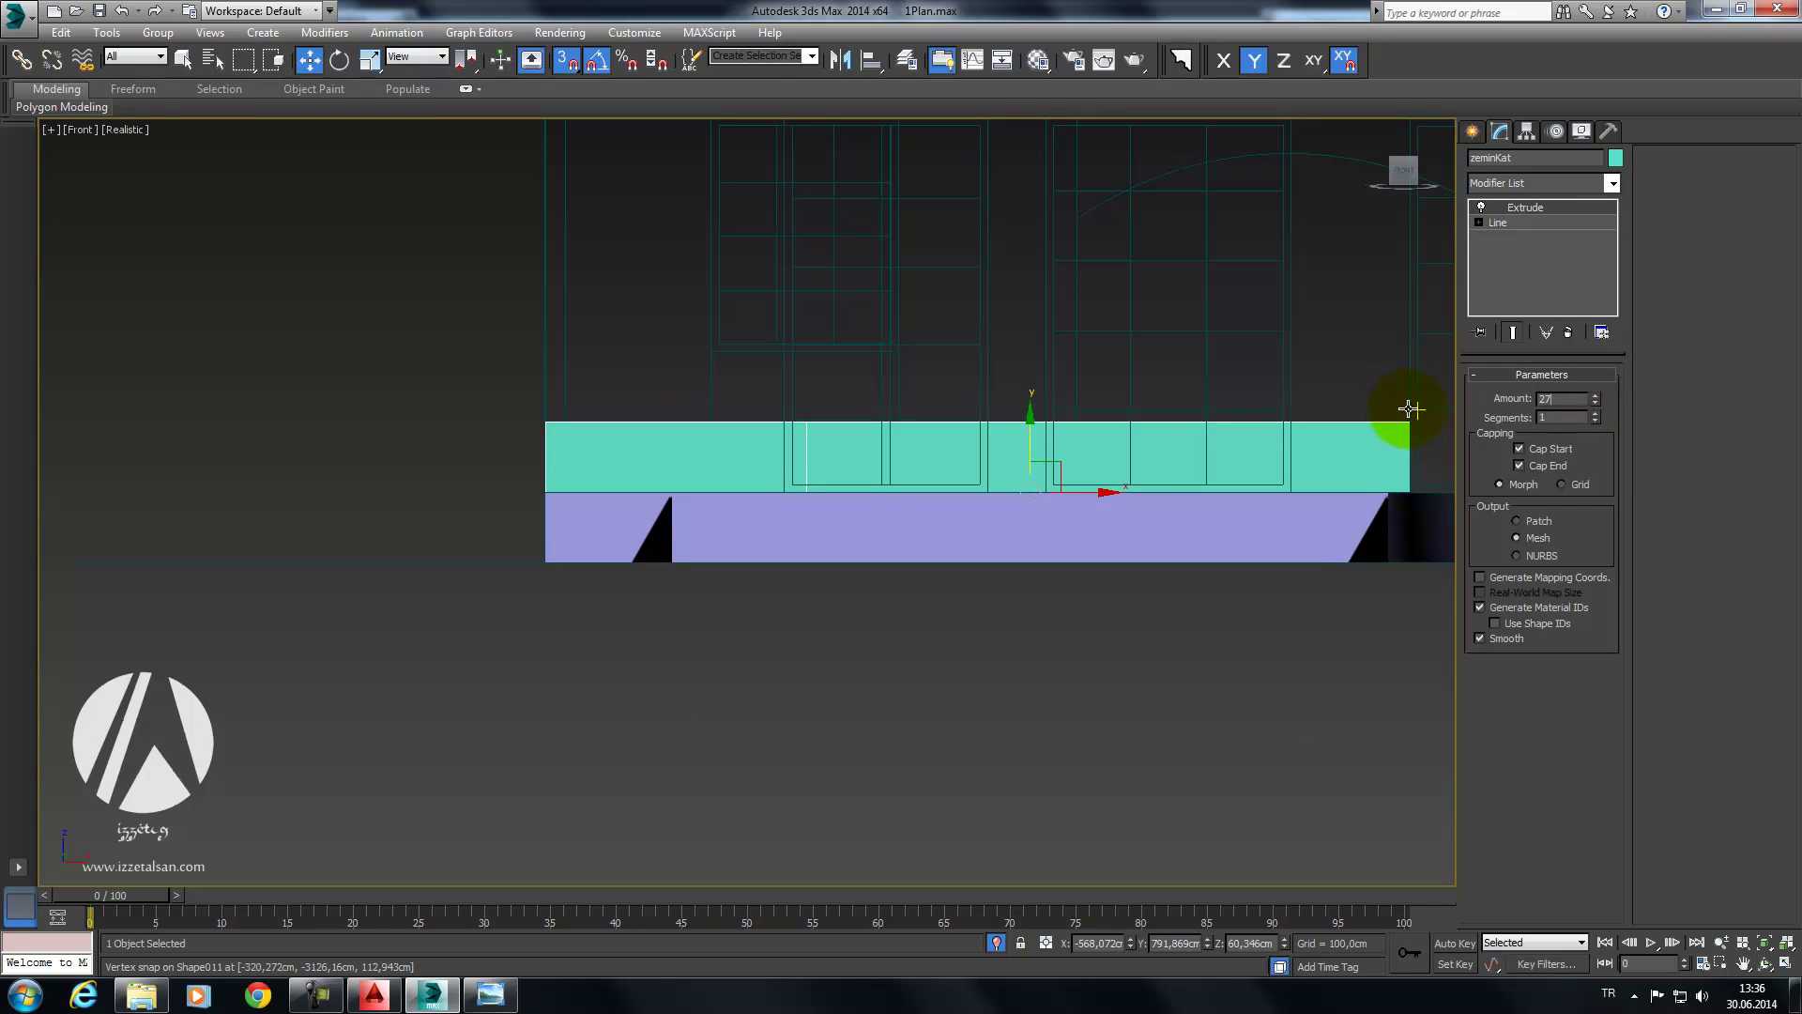
pyautogui.write('0')
pyautogui.press('Return')
pyautogui.write('3')
pyautogui.press('Return')
pyautogui.moveTo(1299, 410); pyautogui.dragTo(822, 532, button='middle')
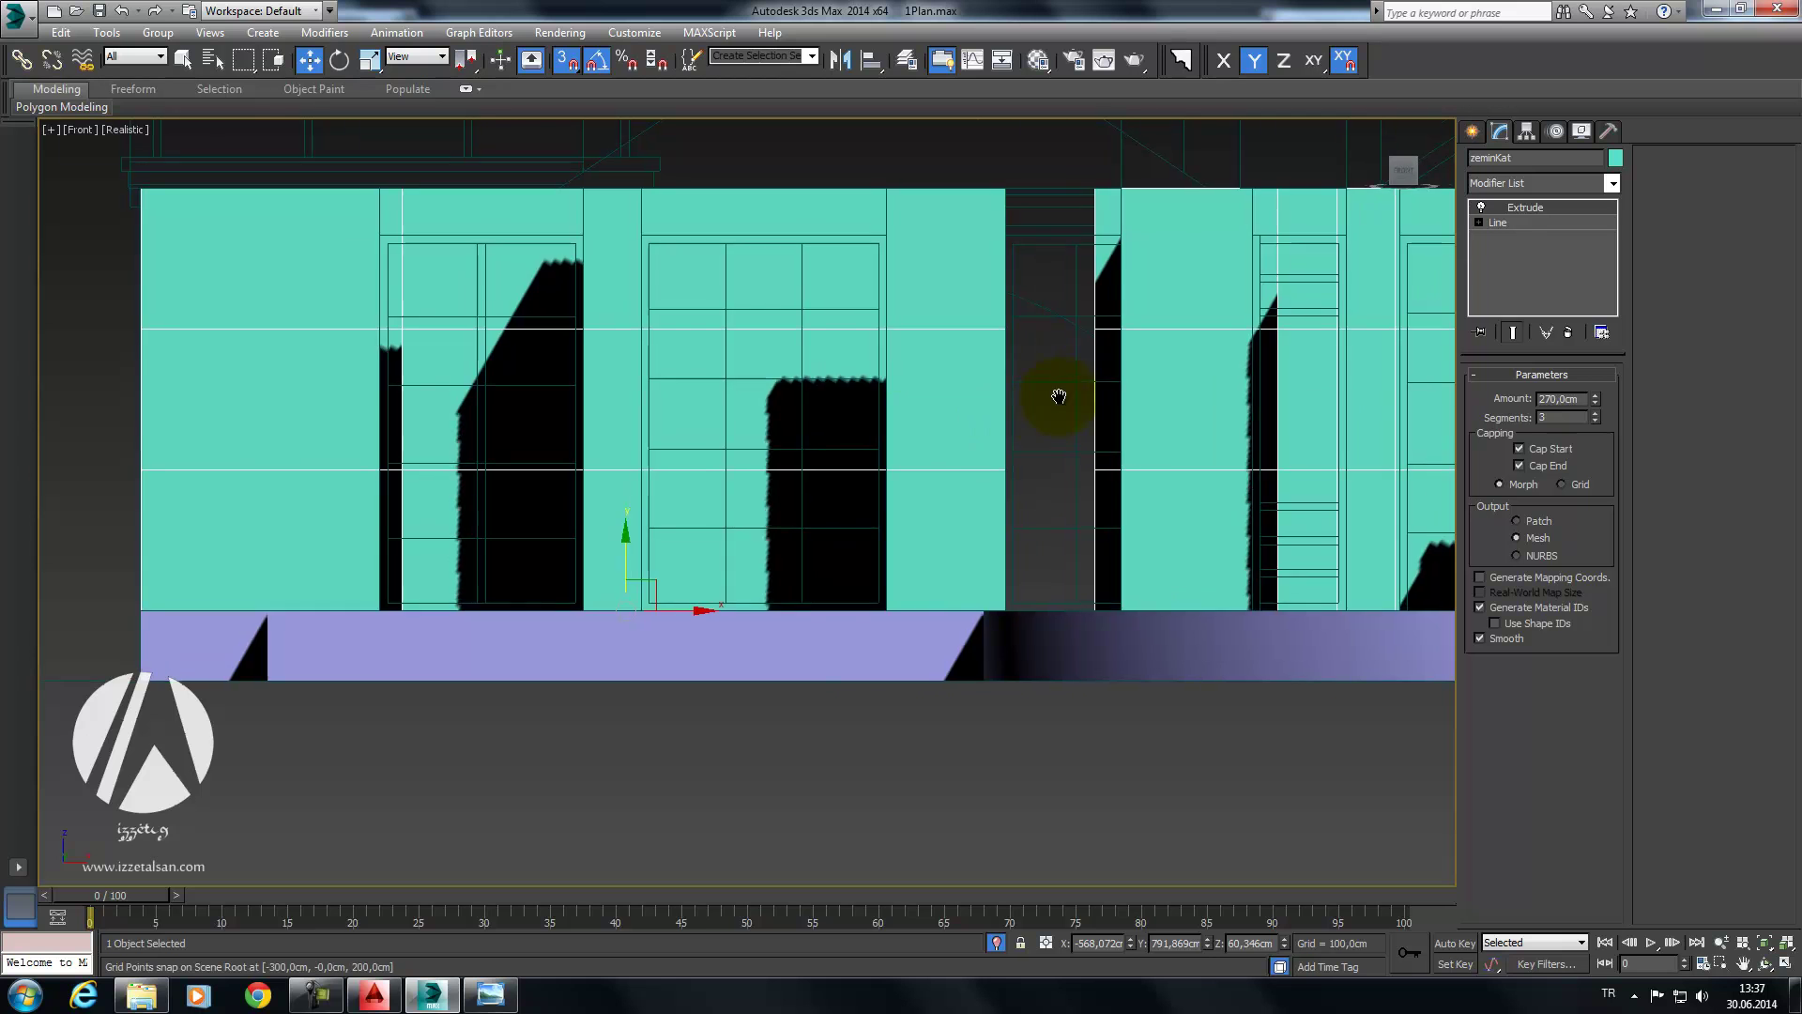
pyautogui.scroll(-3, 1014, 390)
pyautogui.scroll(-2, 845, 390)
pyautogui.scroll(-1, 713, 413)
# Step: Convert zeminKat to an Editable Poly
pyautogui.rightClick(746, 418)
pyautogui.moveTo(802, 587)
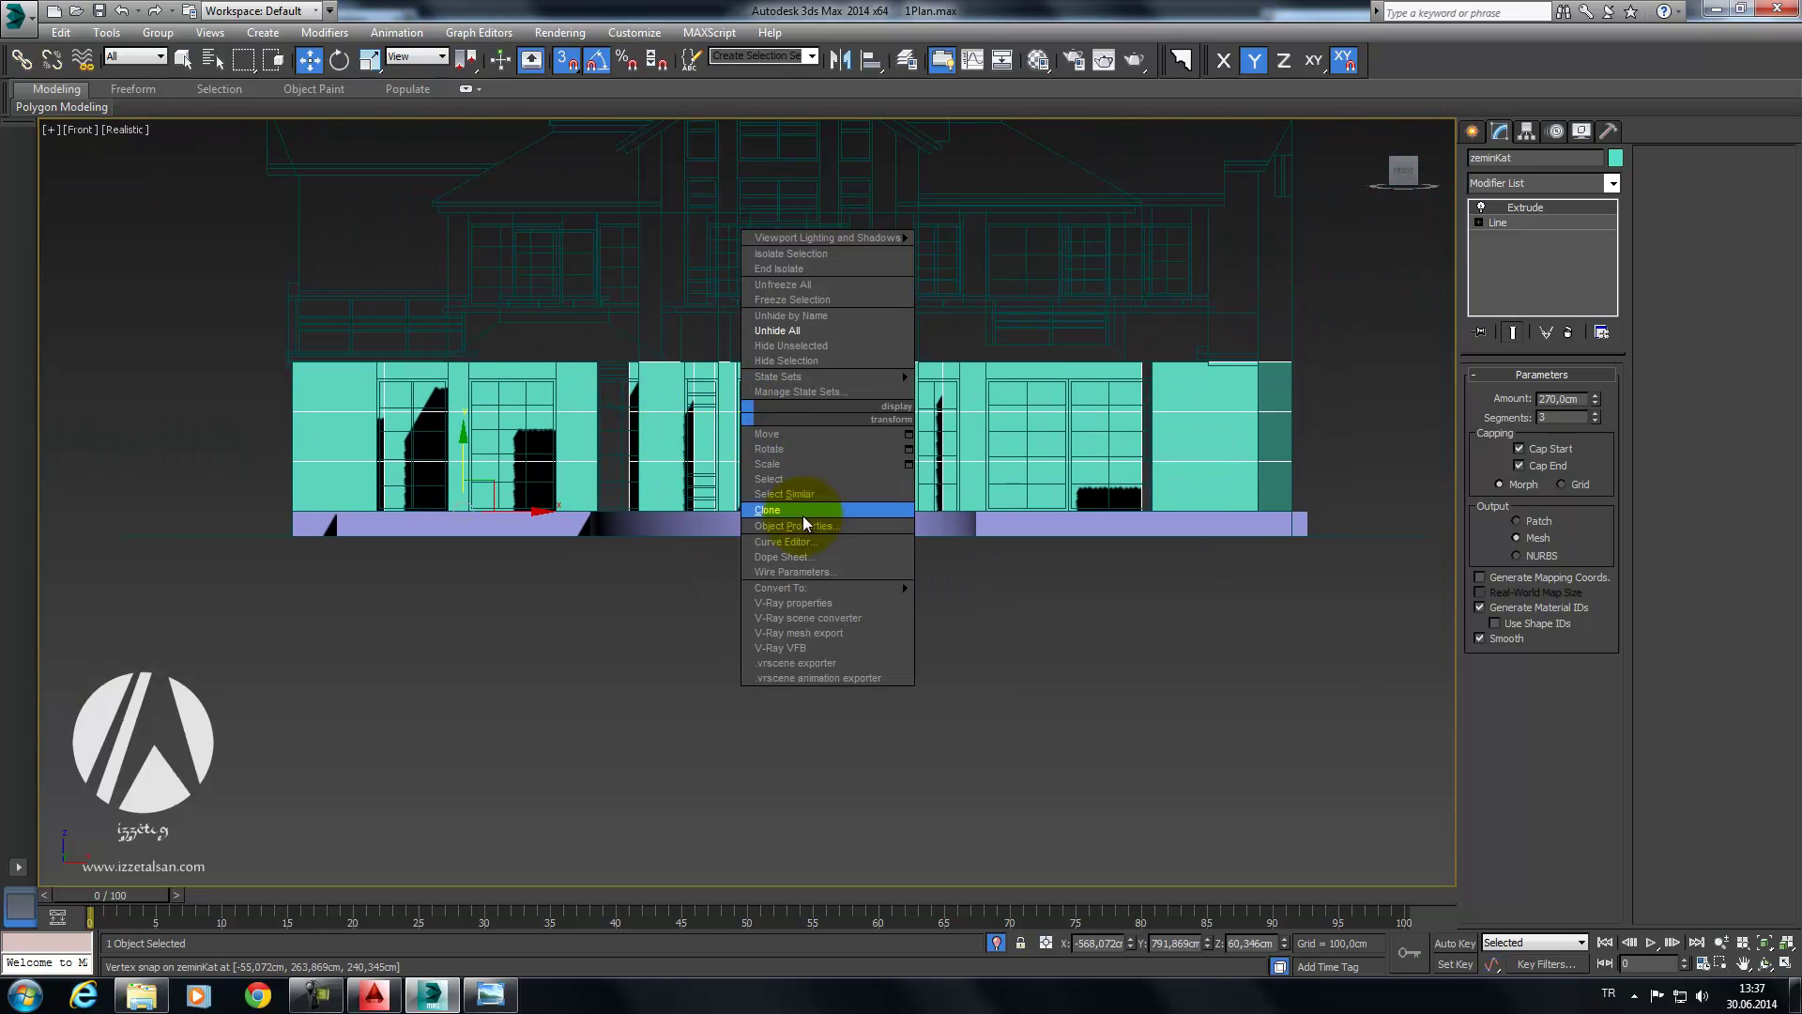
pyautogui.click(979, 602)
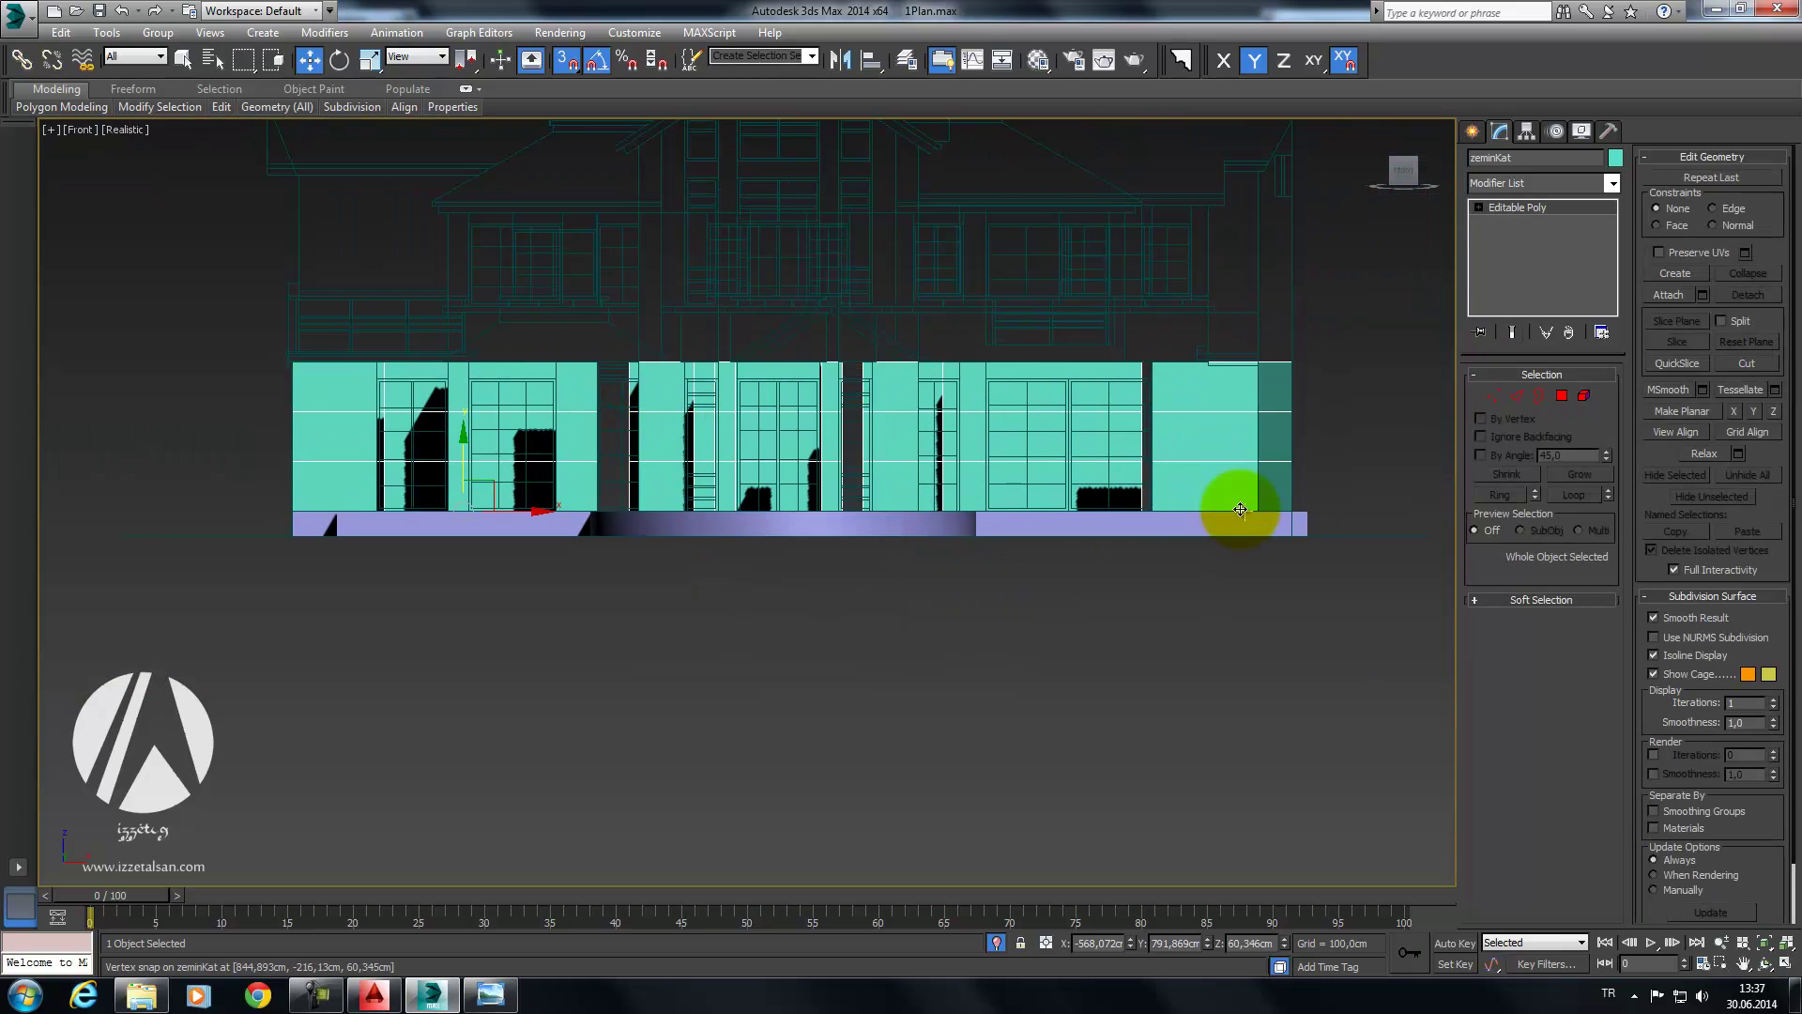
pyautogui.moveTo(1089, 488); pyautogui.dragTo(1038, 516, button='middle')
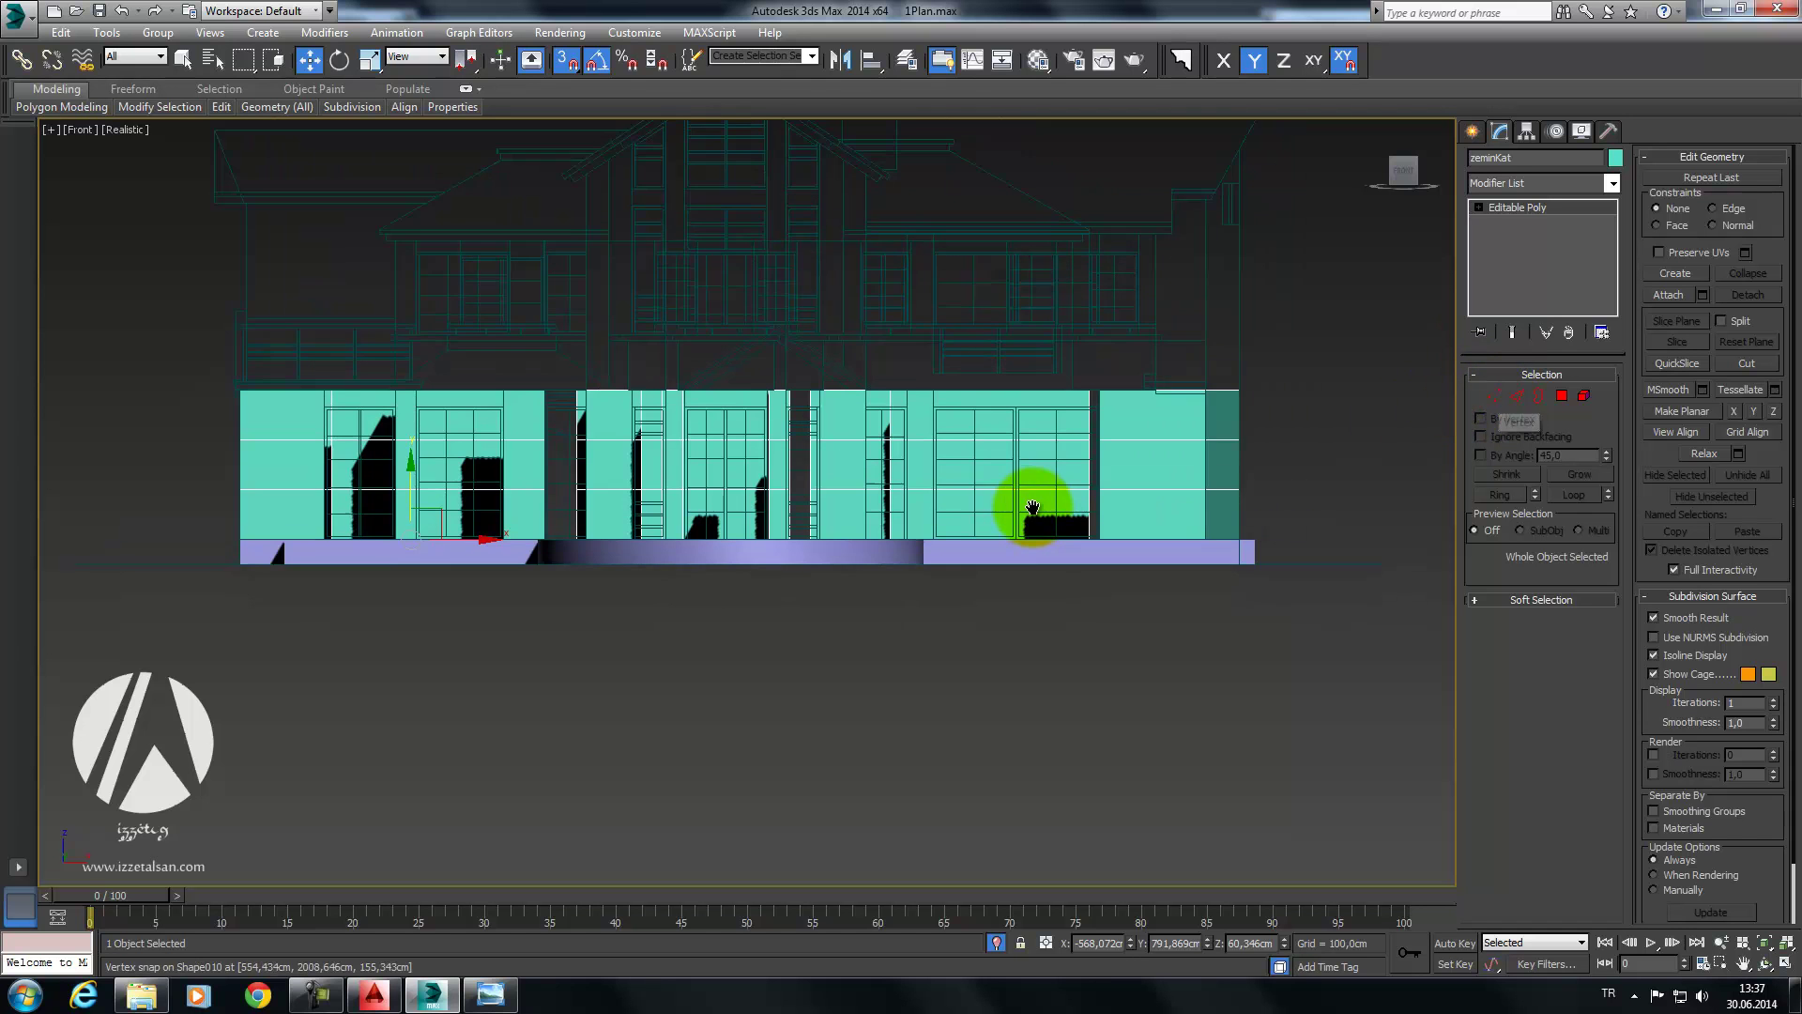
pyautogui.press('F3')
# Step: At Vertex level, select a horizontal row of wall vertices
pyautogui.click(1499, 402)
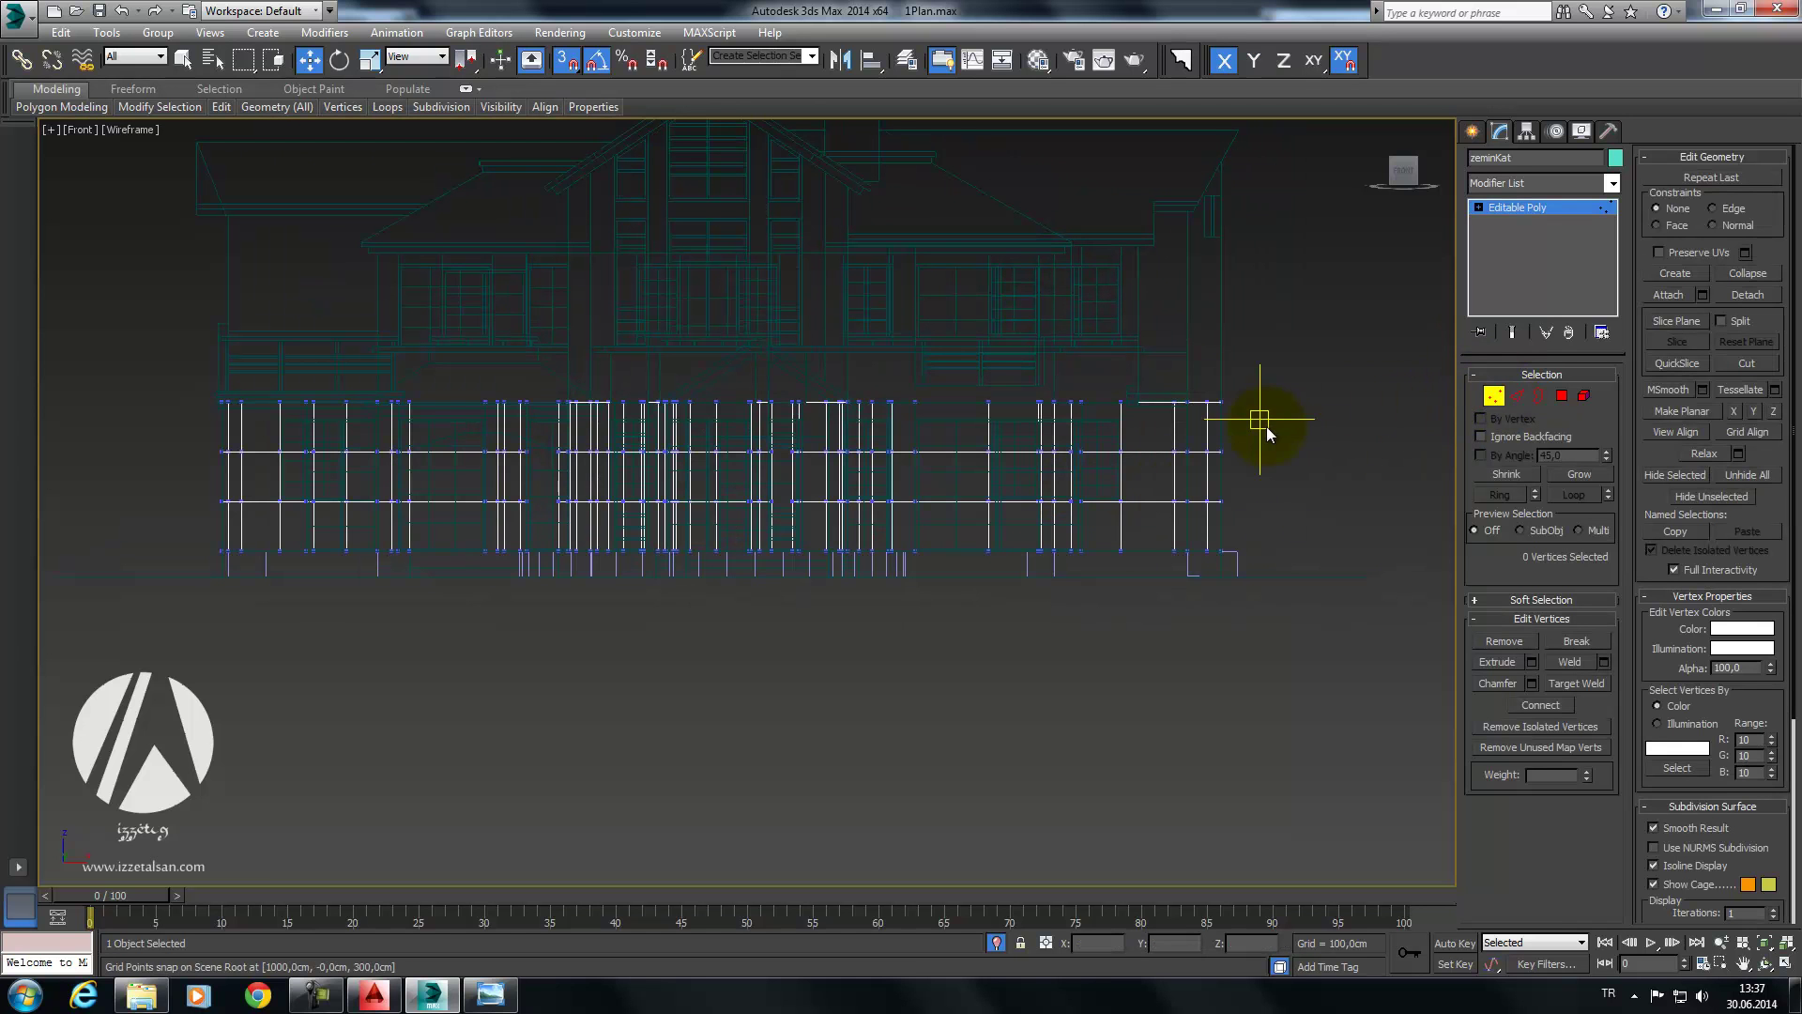
pyautogui.moveTo(139, 487); pyautogui.dragTo(139, 487)
pyautogui.scroll(4, 701, 432)
pyautogui.moveTo(701, 432); pyautogui.dragTo(323, 511, button='middle')
pyautogui.scroll(3, 447, 479)
pyautogui.moveTo(621, 460); pyautogui.dragTo(625, 770, button='middle')
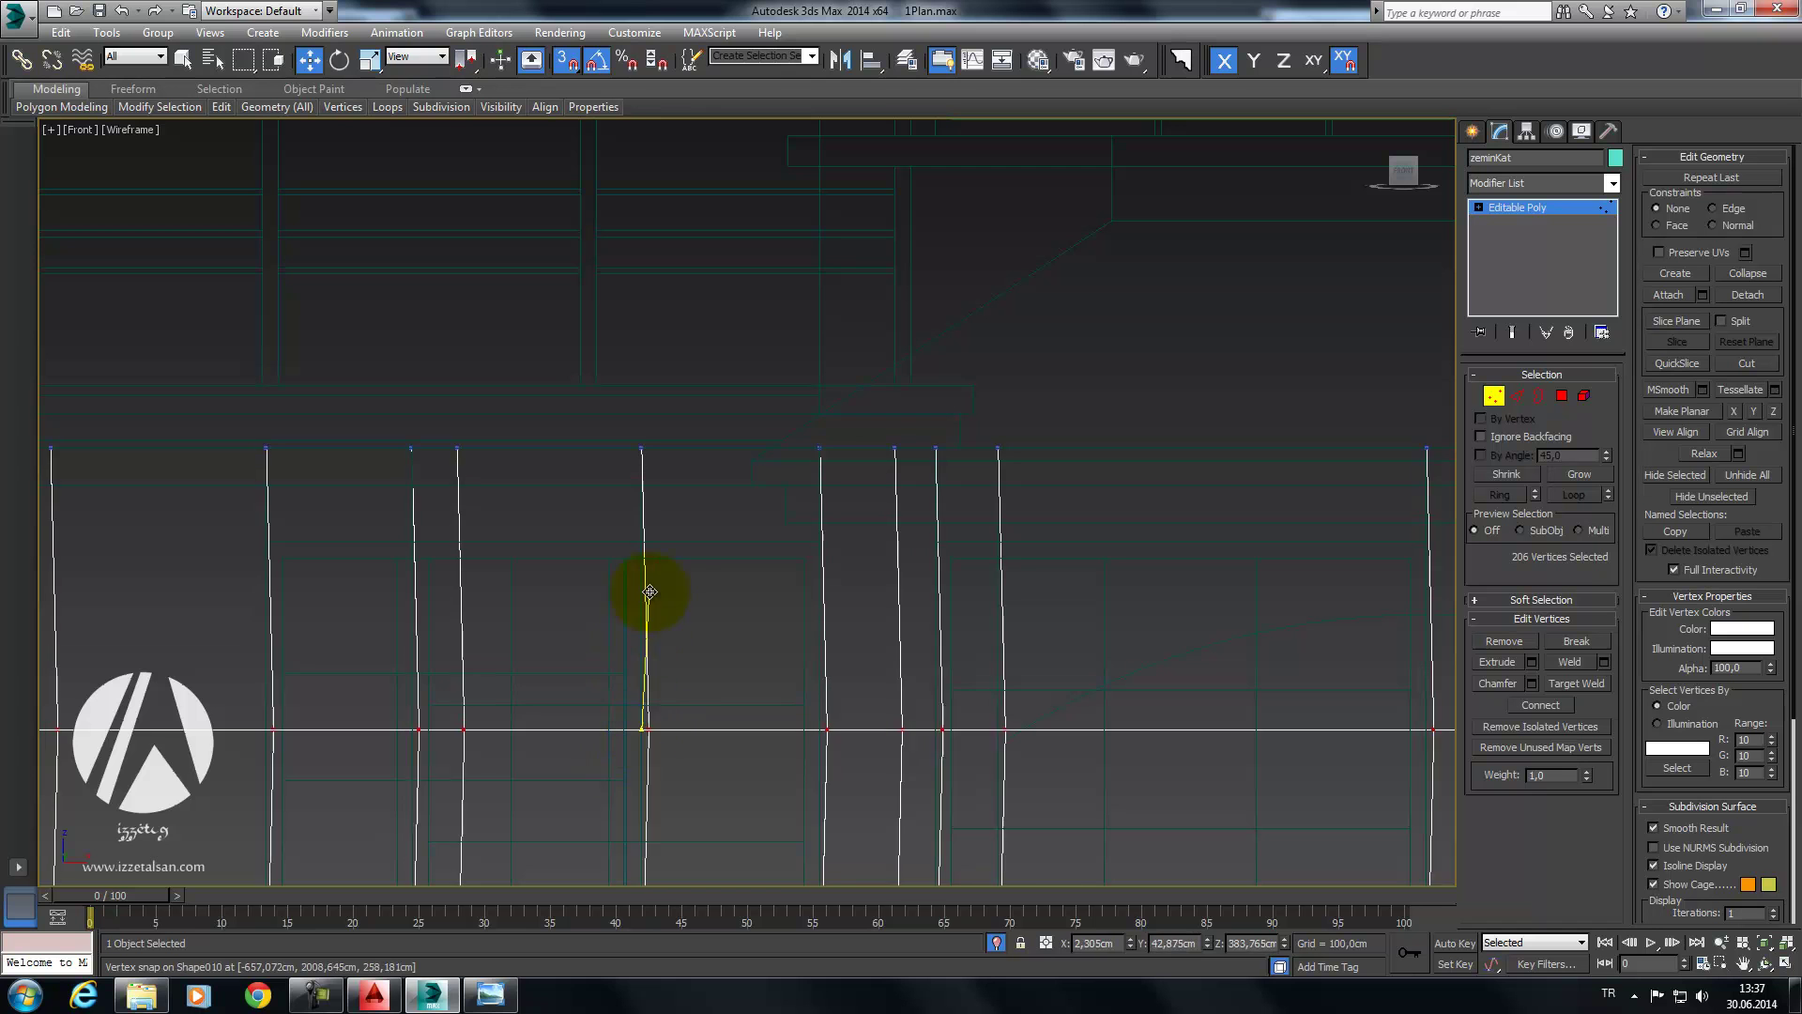
pyautogui.moveTo(815, 607); pyautogui.dragTo(708, 588, button='middle')
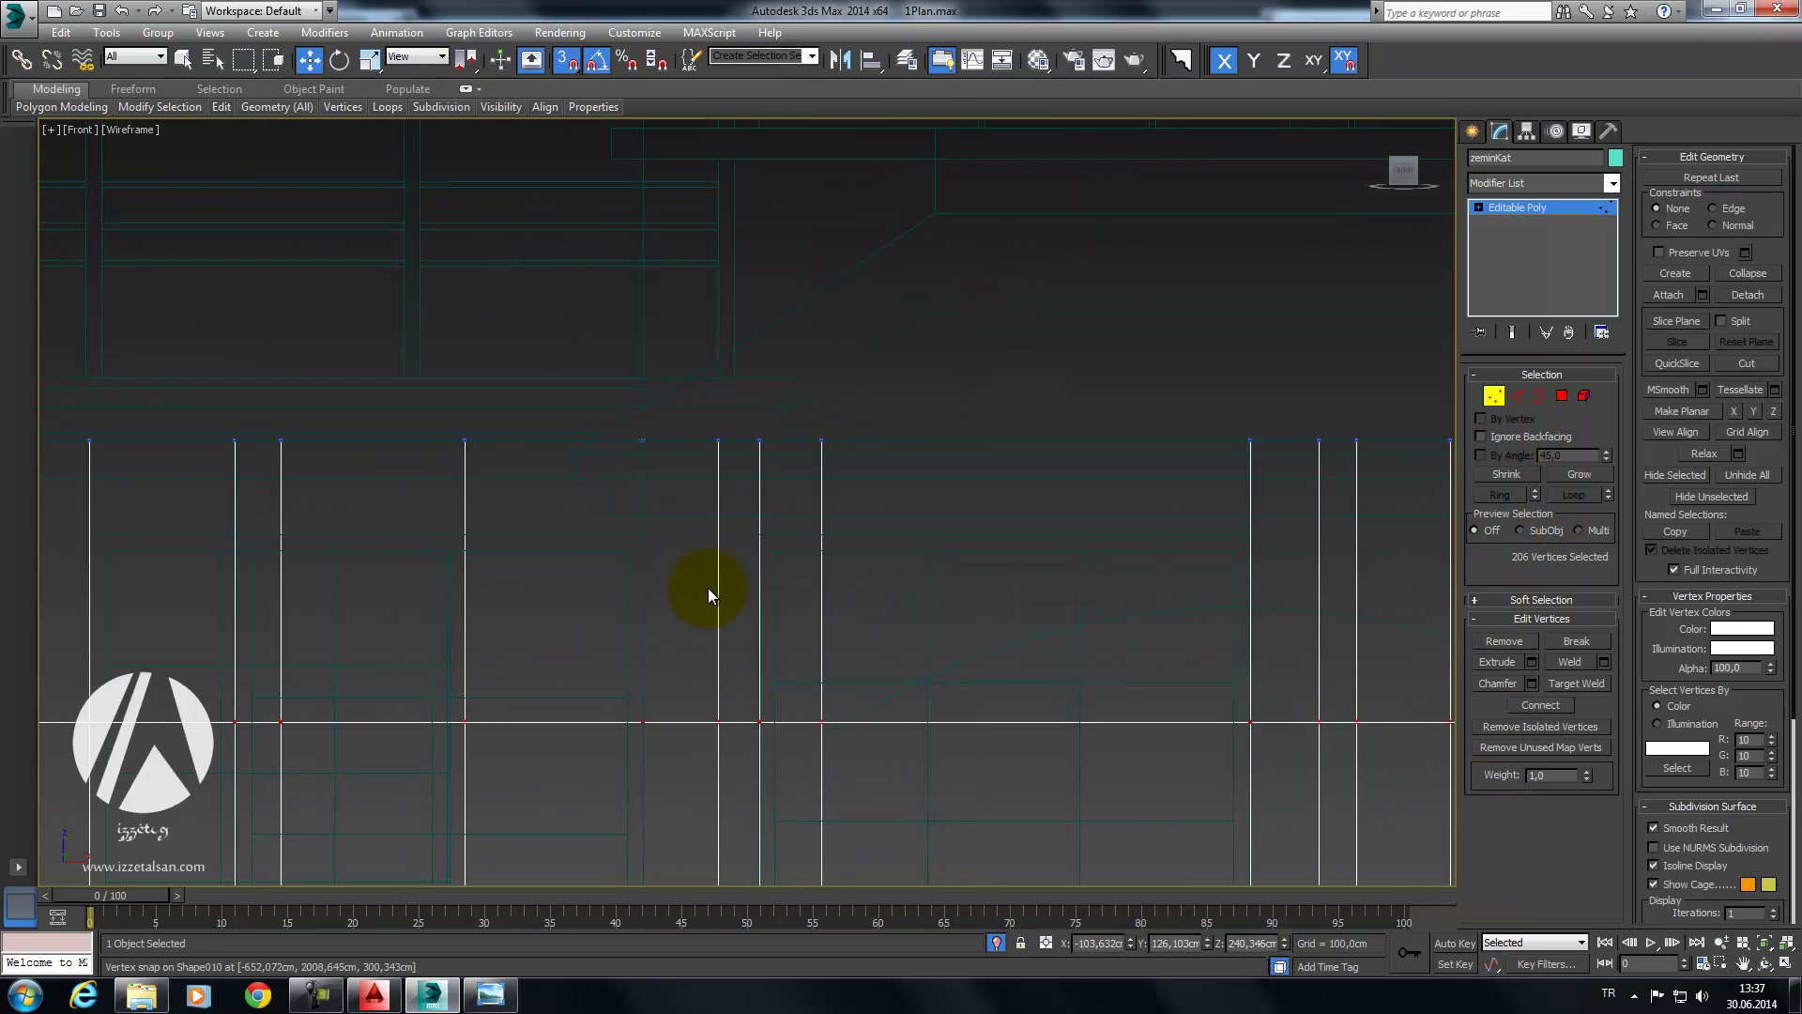
# Step: Constrain movement to Y and raise the vertex row from 240 cm to 300 cm
pyautogui.click(1255, 64)
pyautogui.scroll(-4, 837, 398)
pyautogui.moveTo(797, 475); pyautogui.dragTo(265, 505, button='middle')
pyautogui.moveTo(845, 505); pyautogui.dragTo(589, 500, button='middle')
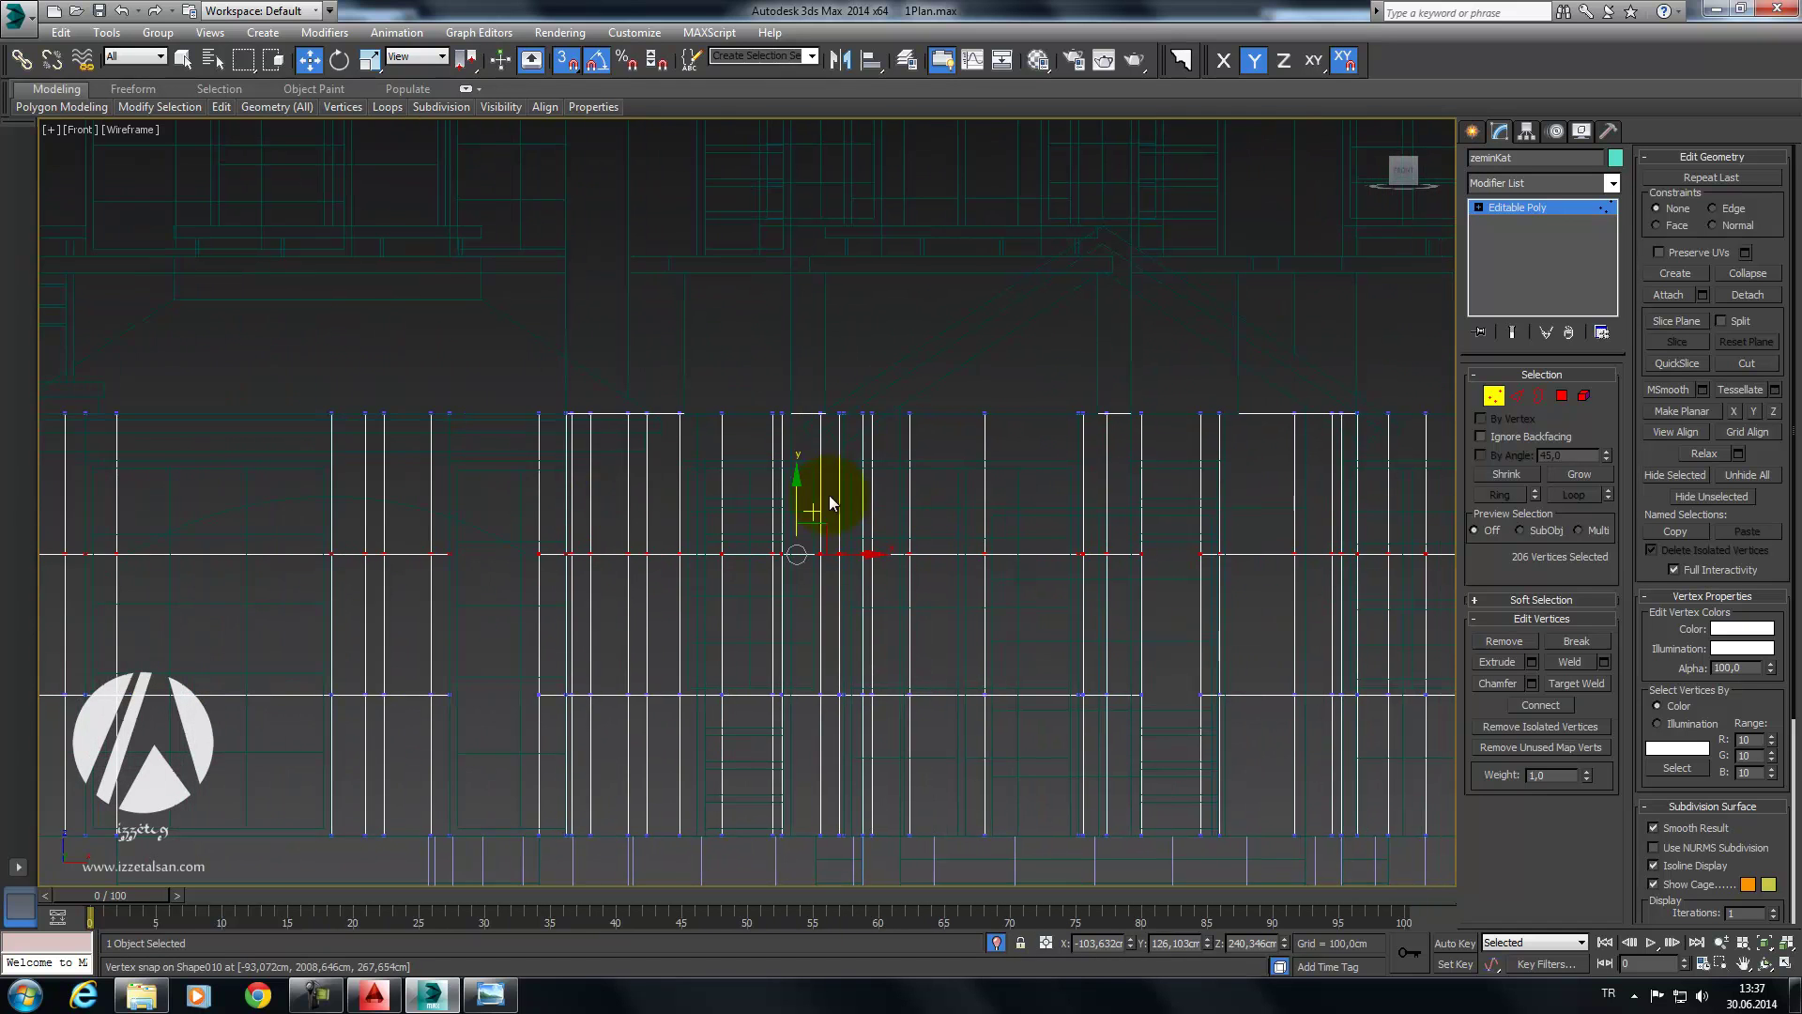
pyautogui.scroll(4, 831, 504)
pyautogui.moveTo(738, 557); pyautogui.dragTo(731, 441)
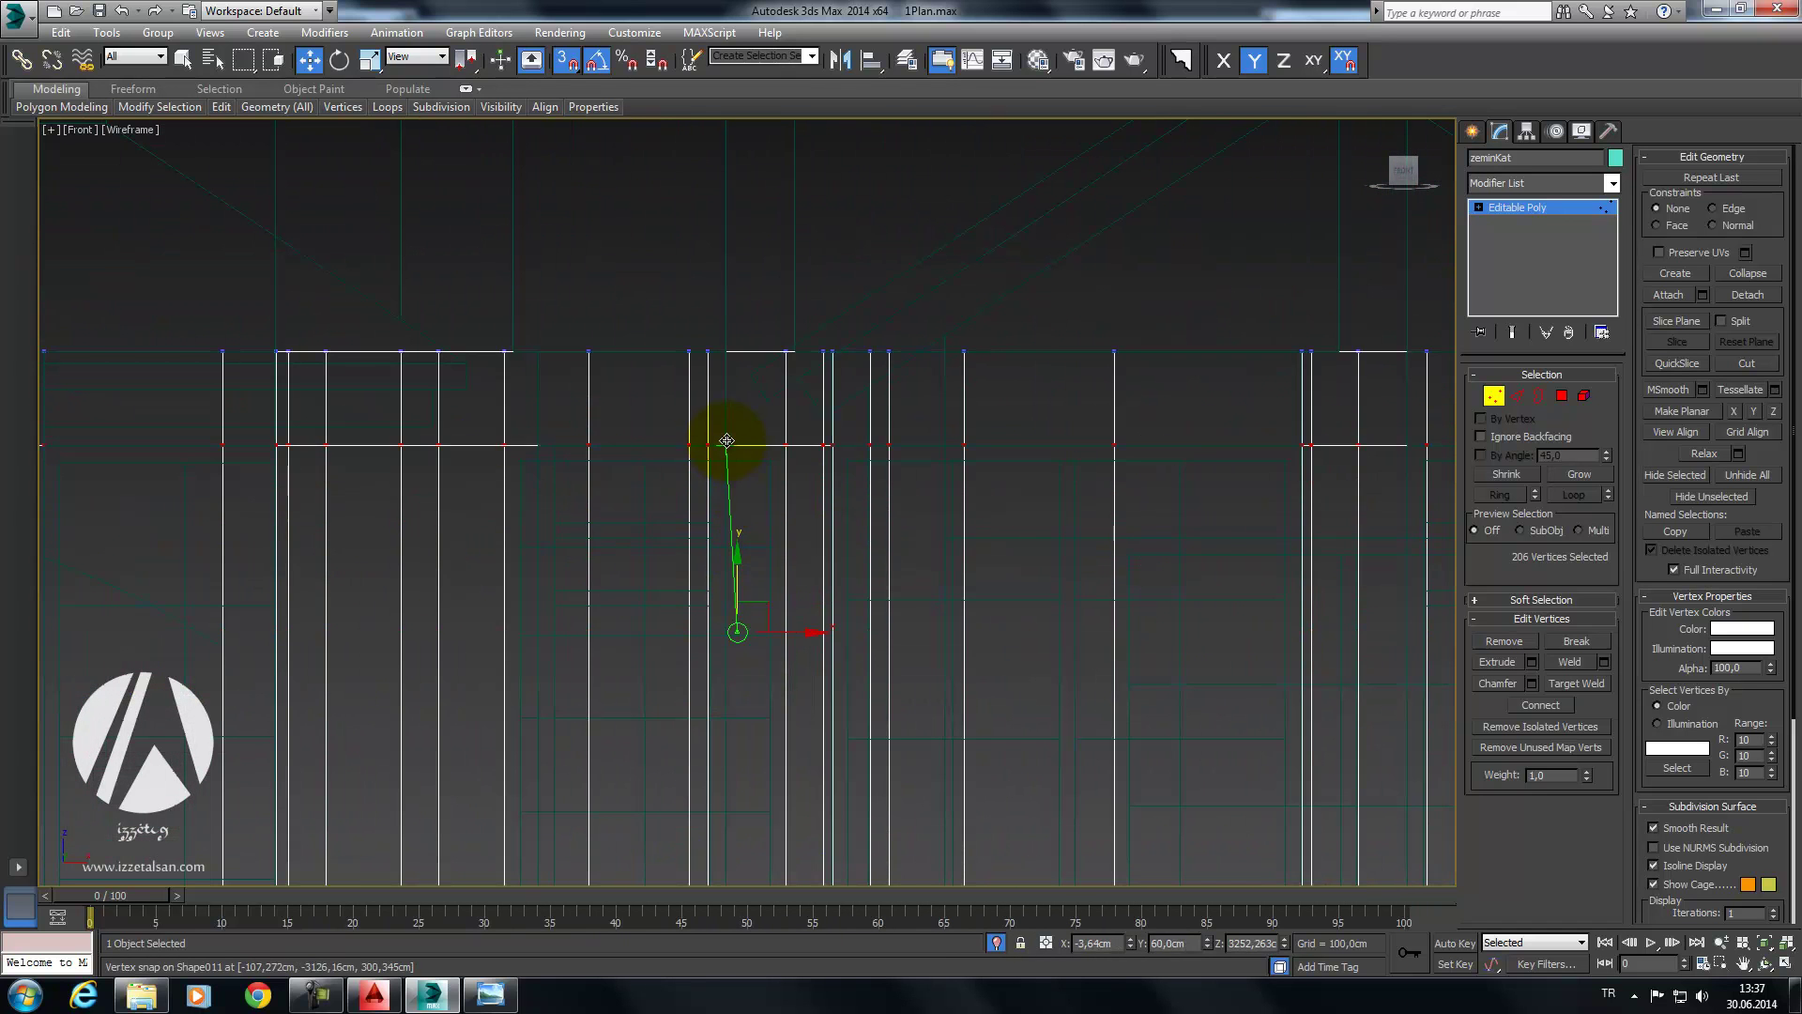
pyautogui.scroll(-3, 845, 479)
pyautogui.scroll(-2, 882, 511)
pyautogui.moveTo(883, 511)
pyautogui.mouseDown(button='middle')
pyautogui.moveTo(629, 494)
pyautogui.moveTo(210, 512)
pyautogui.mouseUp(button='middle')
pyautogui.scroll(2, 575, 495)
pyautogui.scroll(2, 584, 494)
pyautogui.scroll(2, 584, 494)
pyautogui.scroll(-4, 584, 493)
pyautogui.scroll(1, 616, 486)
pyautogui.scroll(1, 493, 486)
pyautogui.scroll(1, 442, 466)
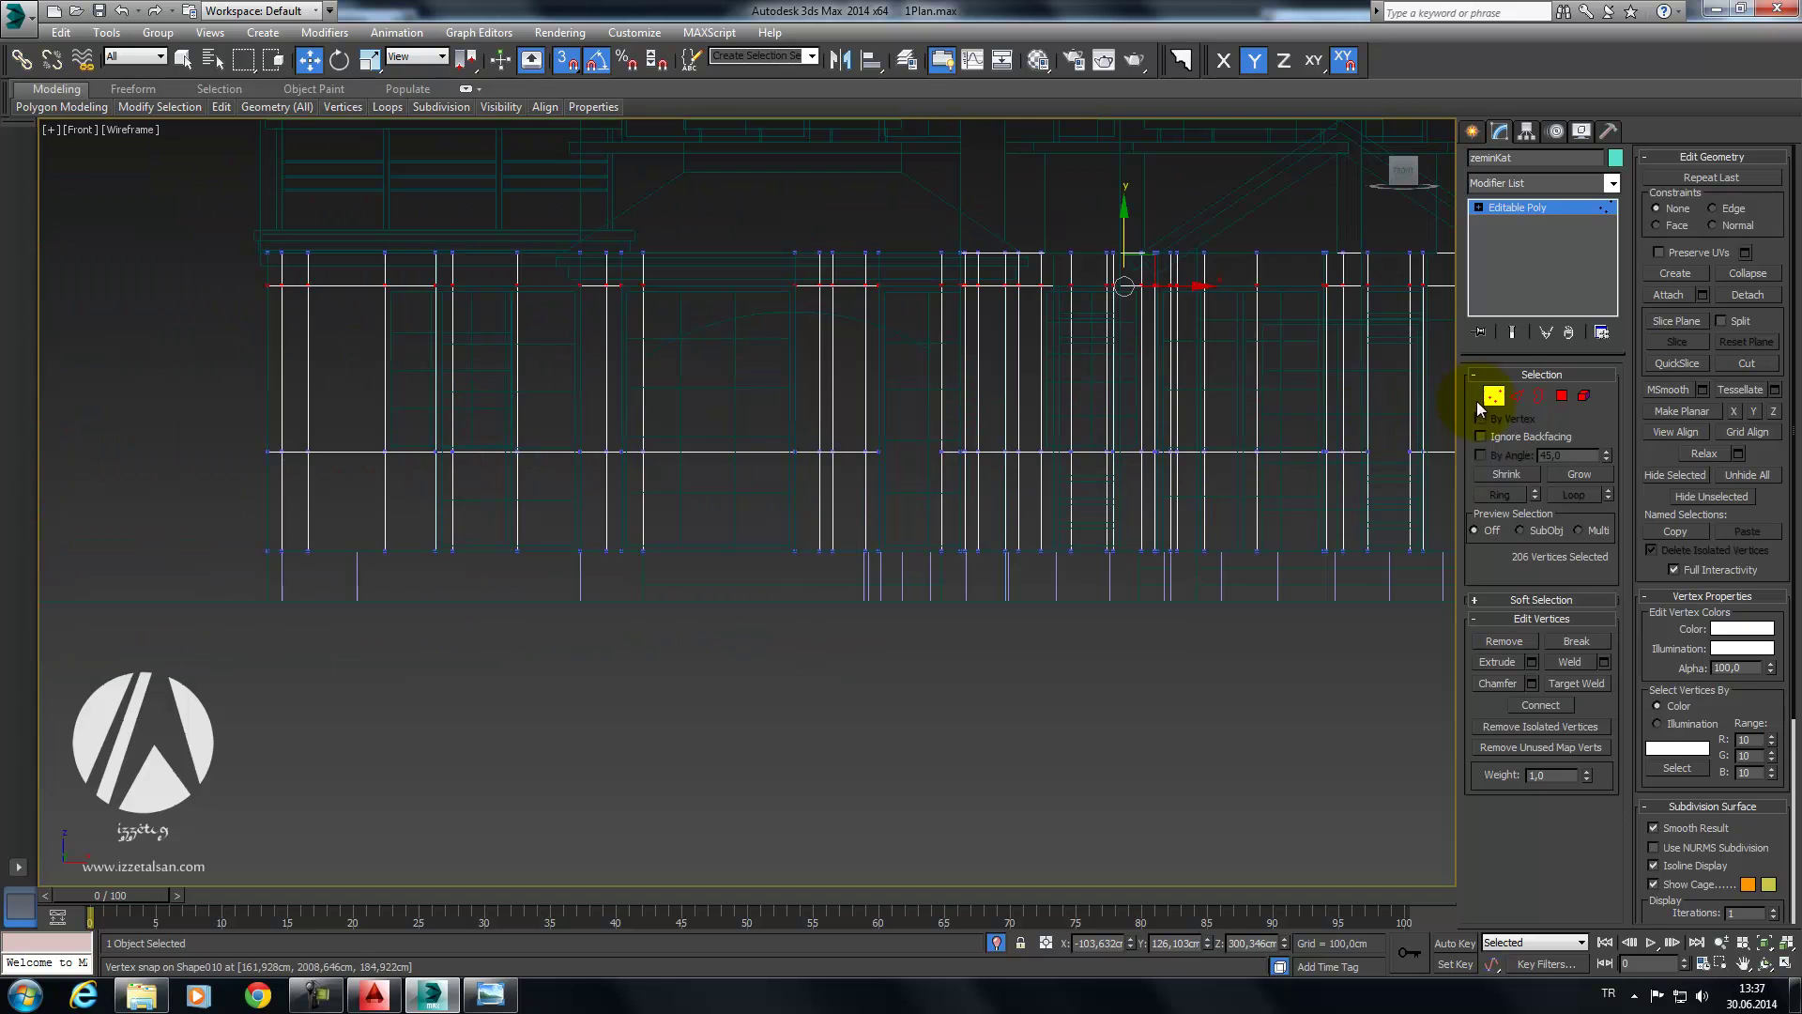
# Step: Leave Vertex level and view the walls in shaded Perspective
pyautogui.click(1501, 398)
pyautogui.scroll(-2, 939, 484)
pyautogui.press('p')
pyautogui.scroll(1, 844, 526)
pyautogui.press('F3')
pyautogui.scroll(-3, 762, 546)
pyautogui.moveTo(785, 542)
pyautogui.keyDown('alt'); pyautogui.mouseDown(button='middle')
pyautogui.moveTo(926, 595)
pyautogui.moveTo(845, 555)
pyautogui.moveTo(936, 561)
pyautogui.mouseUp(button='middle'); pyautogui.keyUp('alt')
pyautogui.scroll(1, 893, 523)
pyautogui.scroll(2, 905, 522)
# Step: Isolate the front facade drawing together with the zeminKat walls
pyautogui.scroll(1, 953, 482)
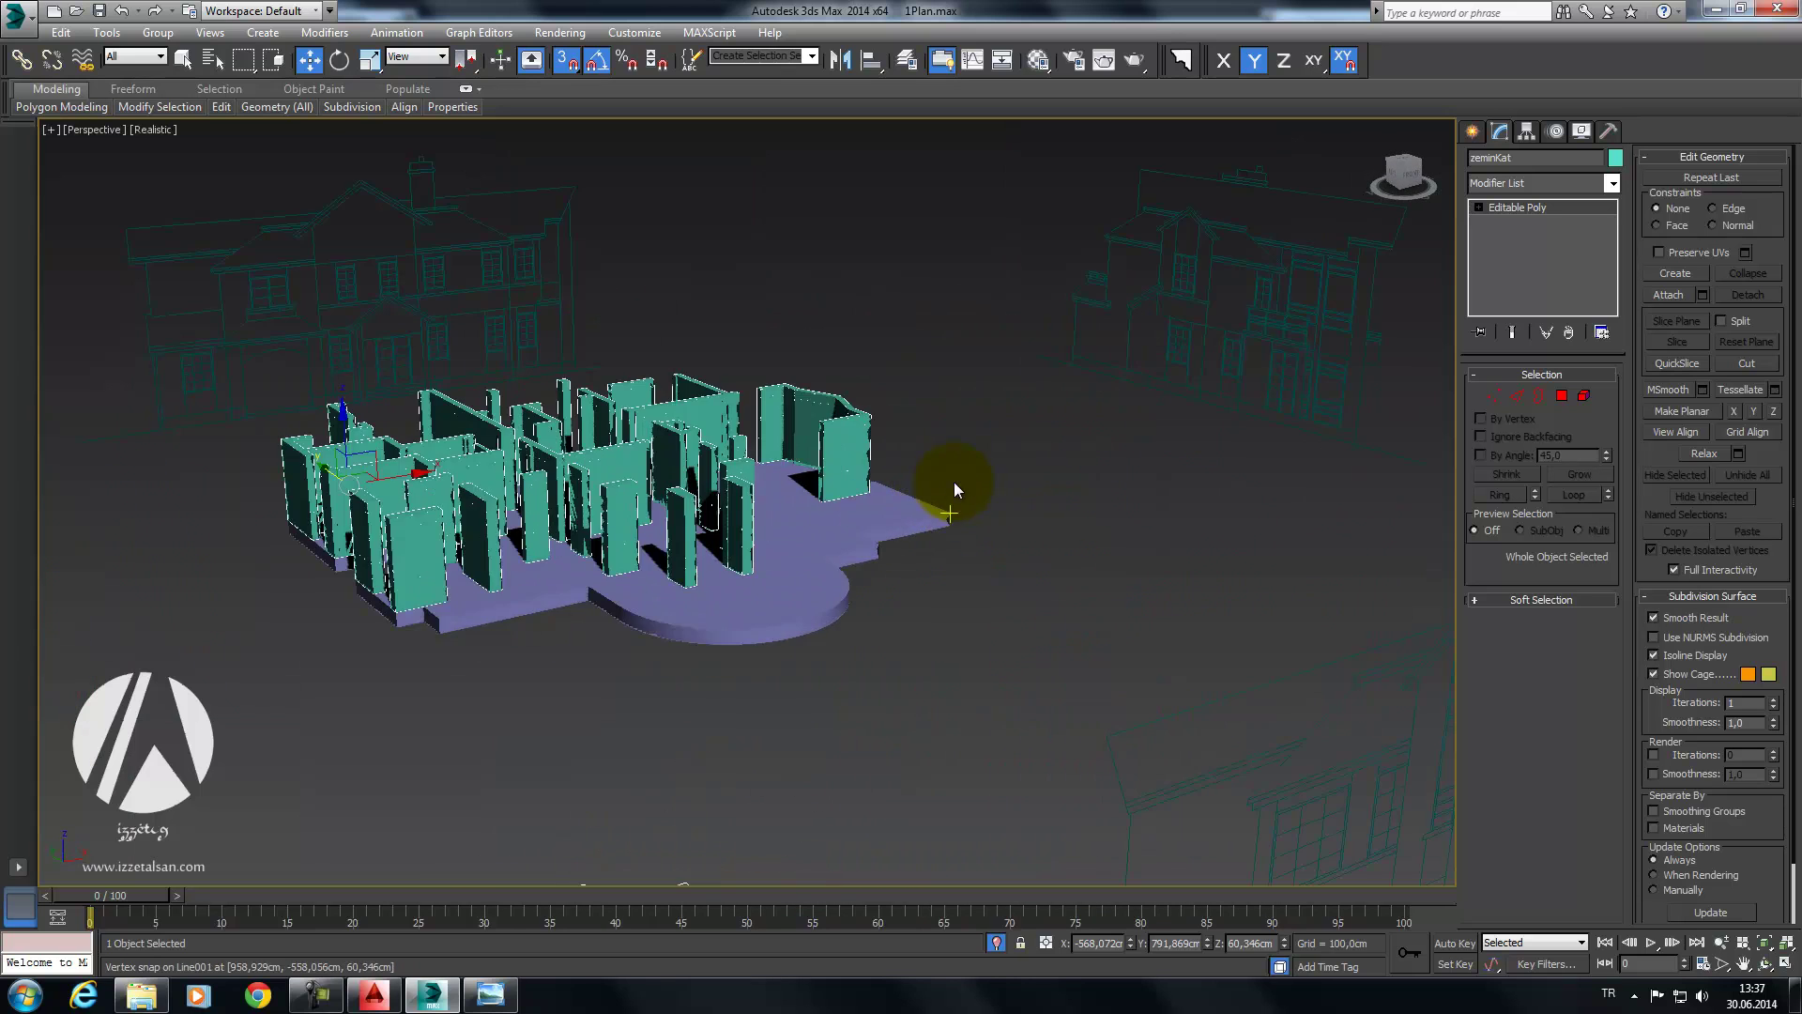
pyautogui.scroll(3, 866, 551)
pyautogui.scroll(-3, 1032, 535)
pyautogui.moveTo(1166, 526)
pyautogui.keyDown('alt'); pyautogui.mouseDown(button='middle')
pyautogui.moveTo(986, 544)
pyautogui.moveTo(1079, 572)
pyautogui.mouseUp(button='middle'); pyautogui.keyUp('alt')
pyautogui.click(604, 372)
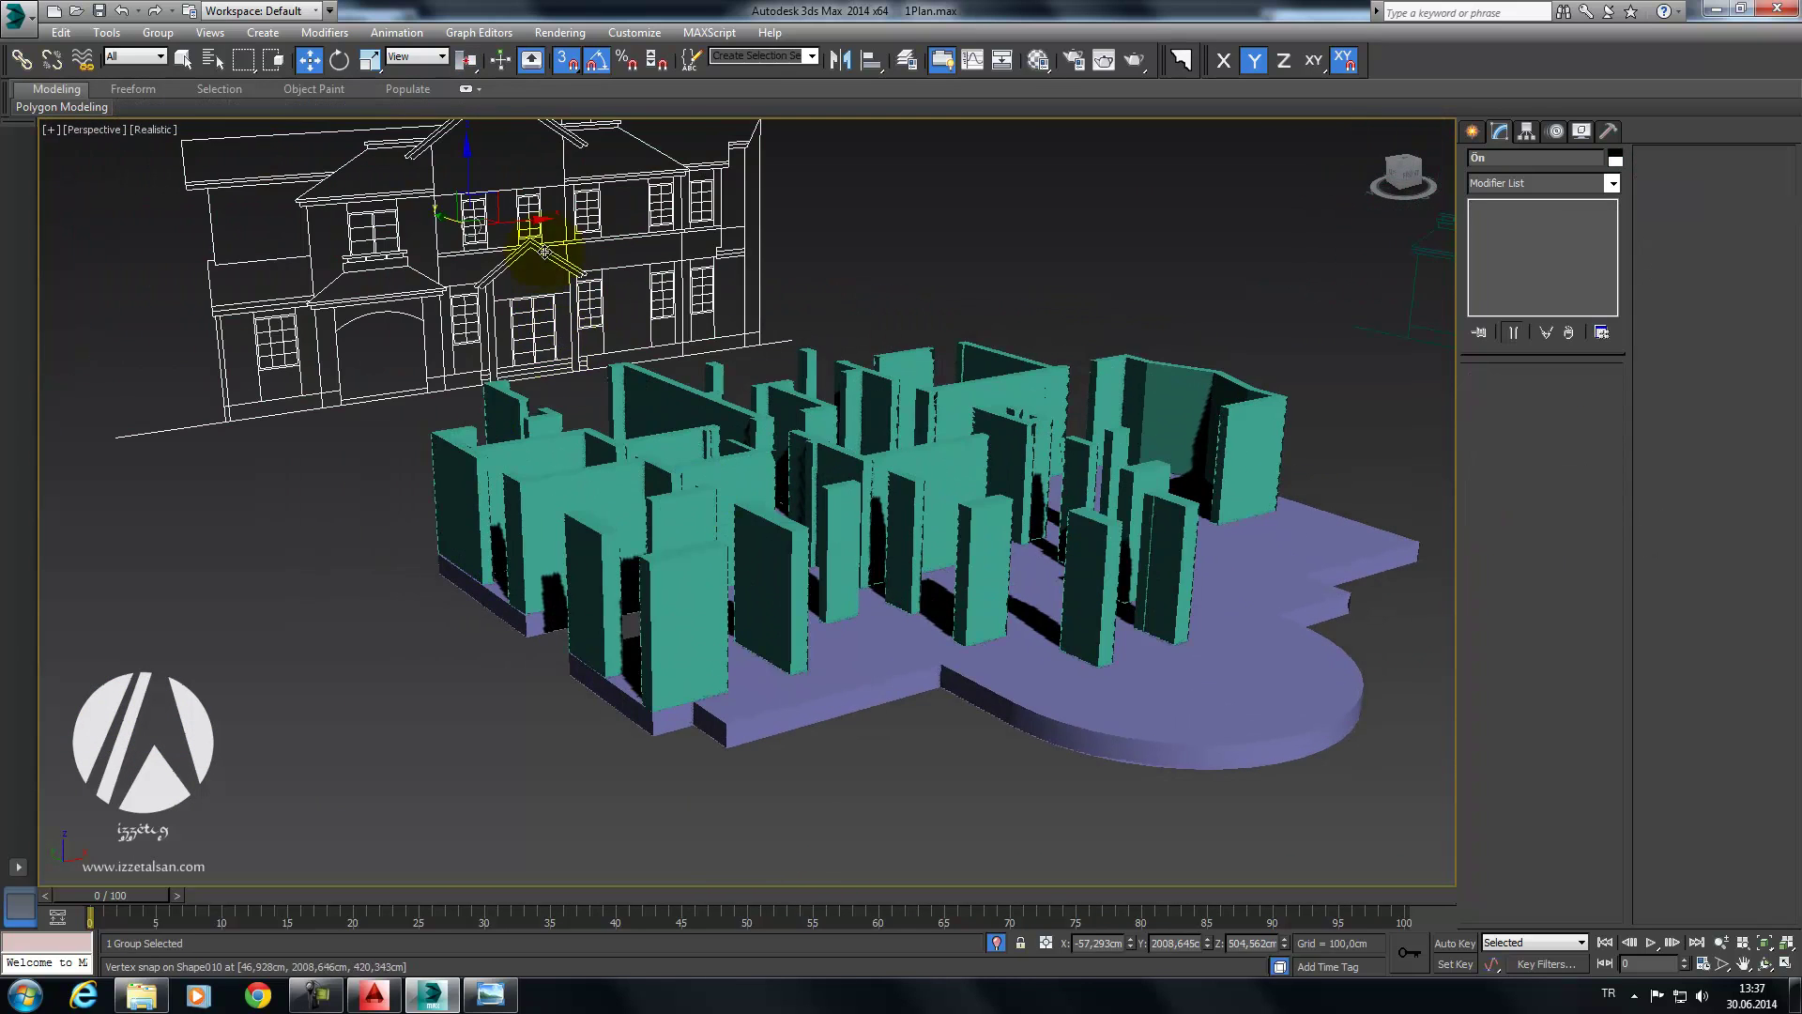
pyautogui.keyDown('ctrl'); pyautogui.click(695, 482); pyautogui.keyUp('ctrl')
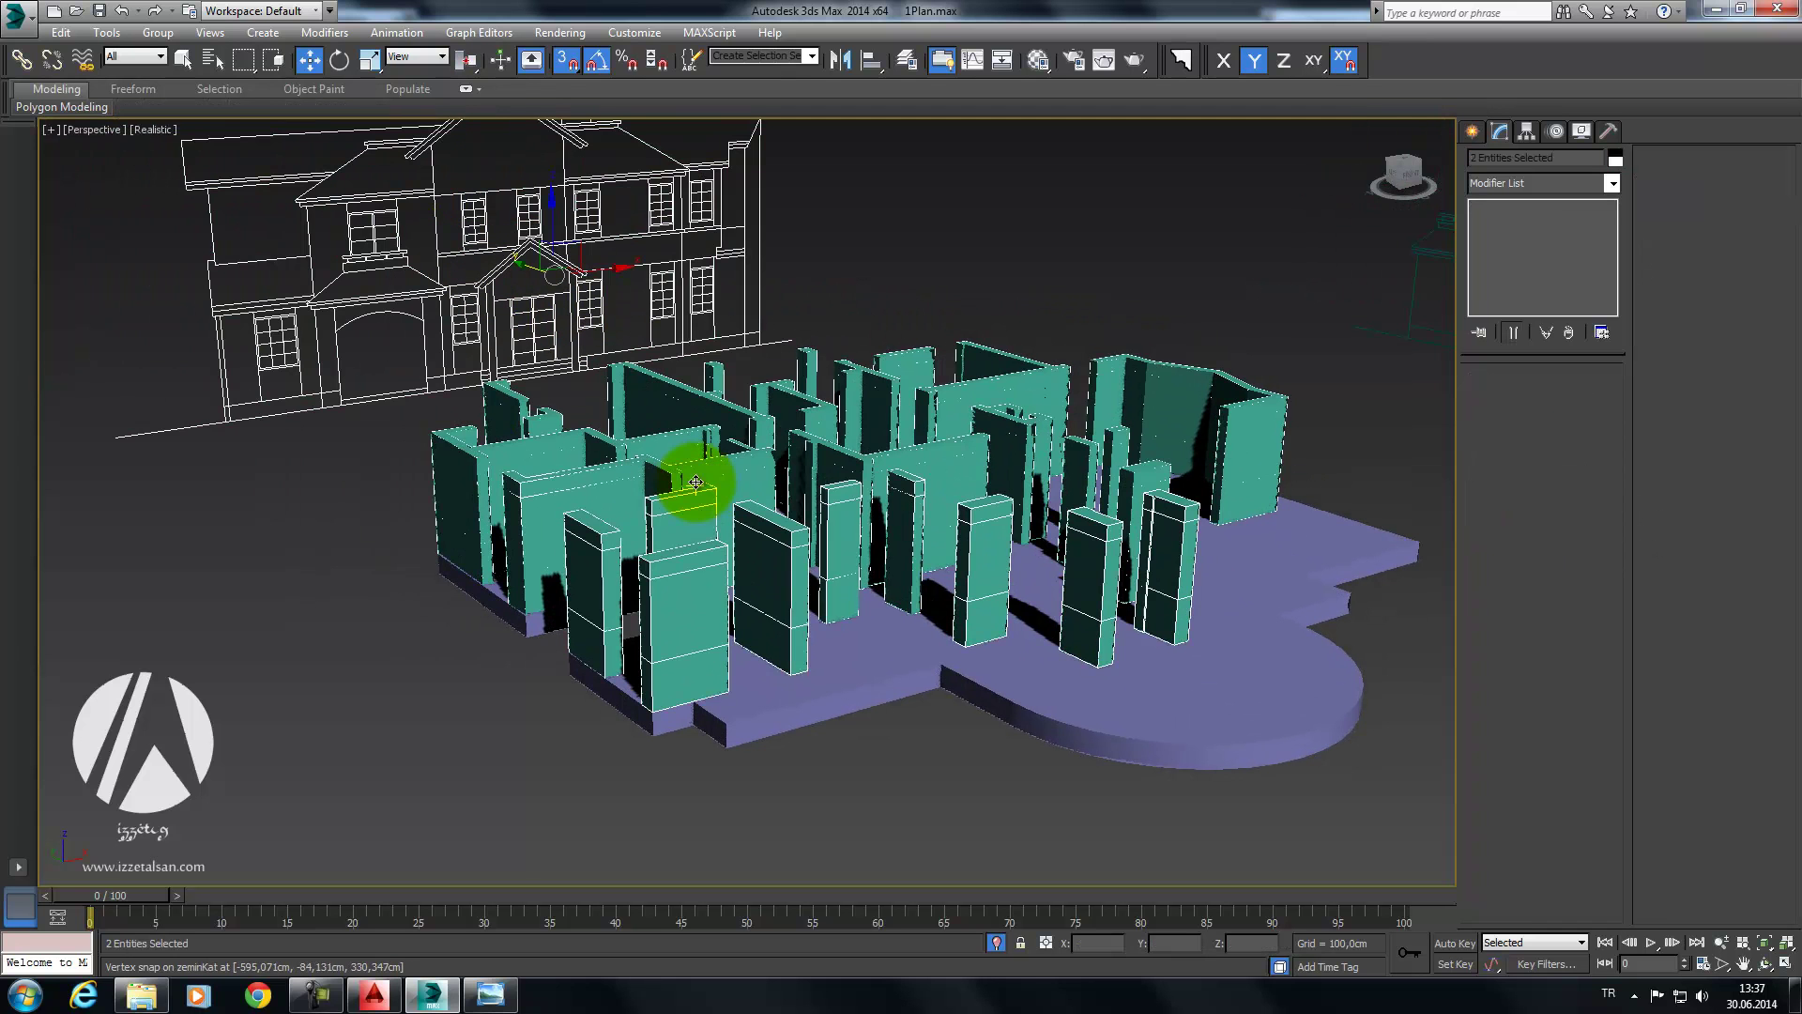
pyautogui.rightClick(696, 483)
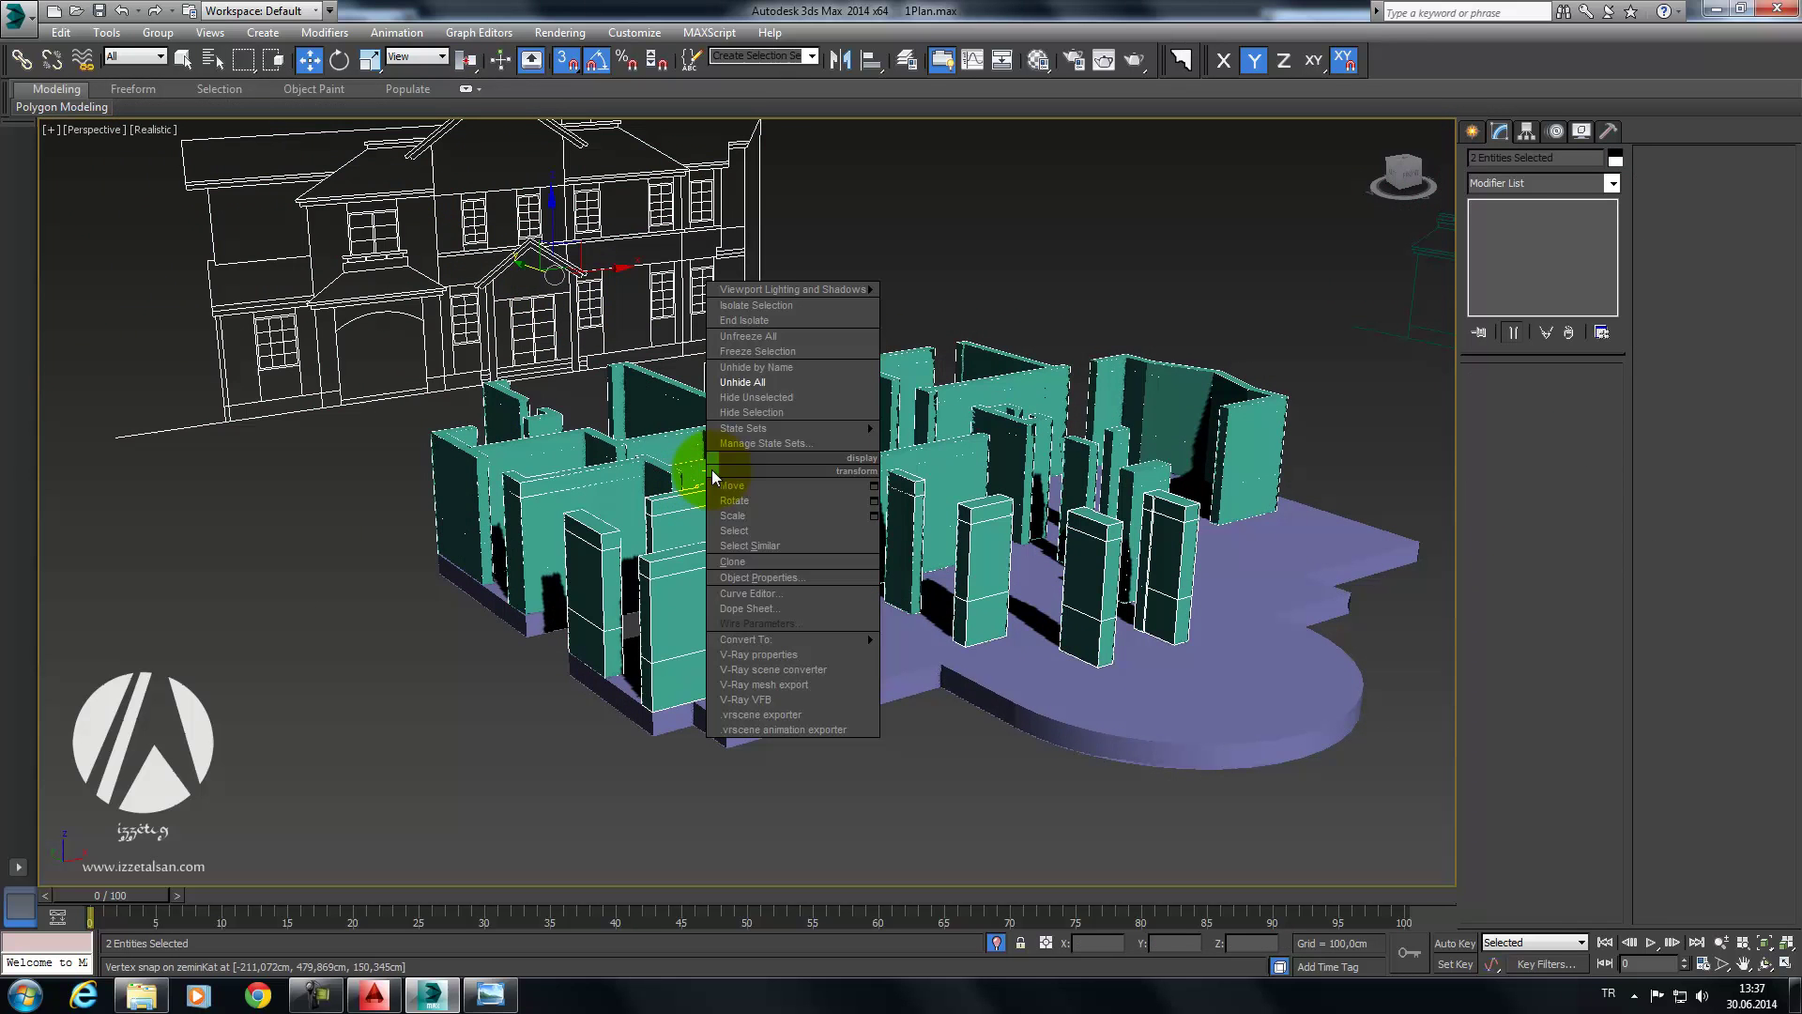
pyautogui.click(756, 305)
# Step: Compare the wall openings with the facade windows in Front wireframe view, selecting zeminKat
pyautogui.press('f')
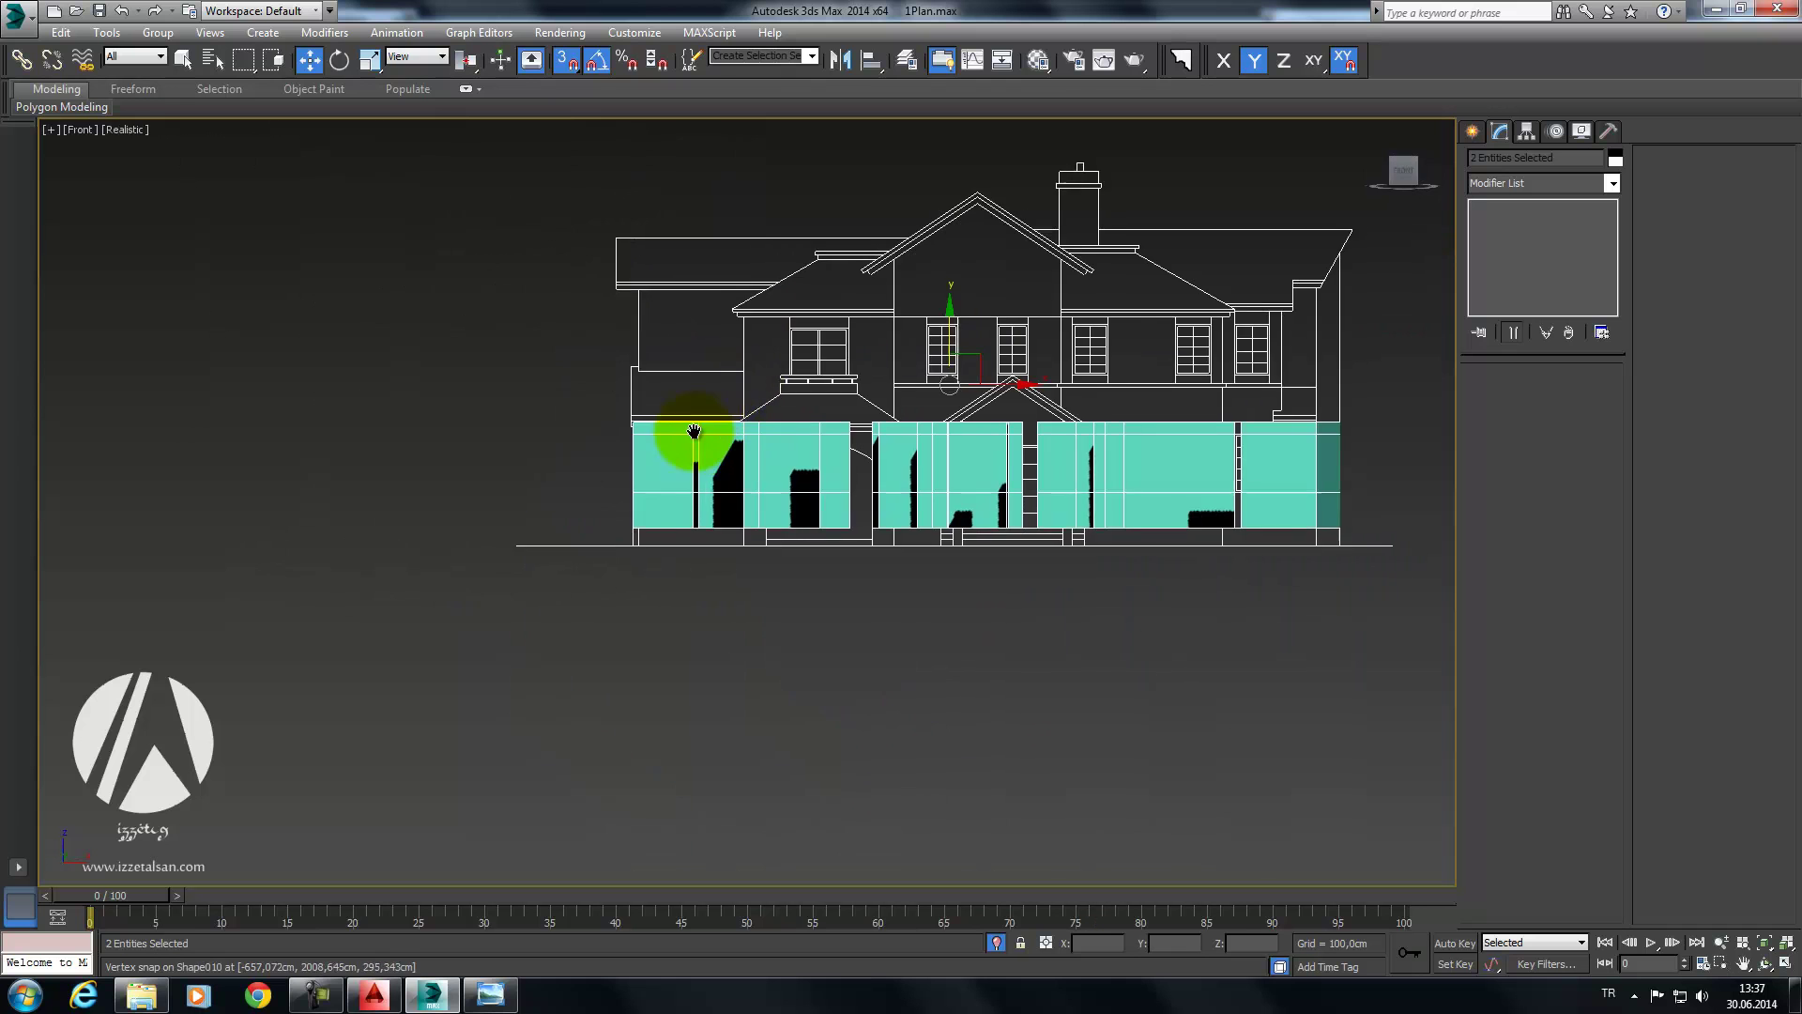
pyautogui.scroll(4, 694, 432)
pyautogui.press('F3')
pyautogui.scroll(4, 644, 463)
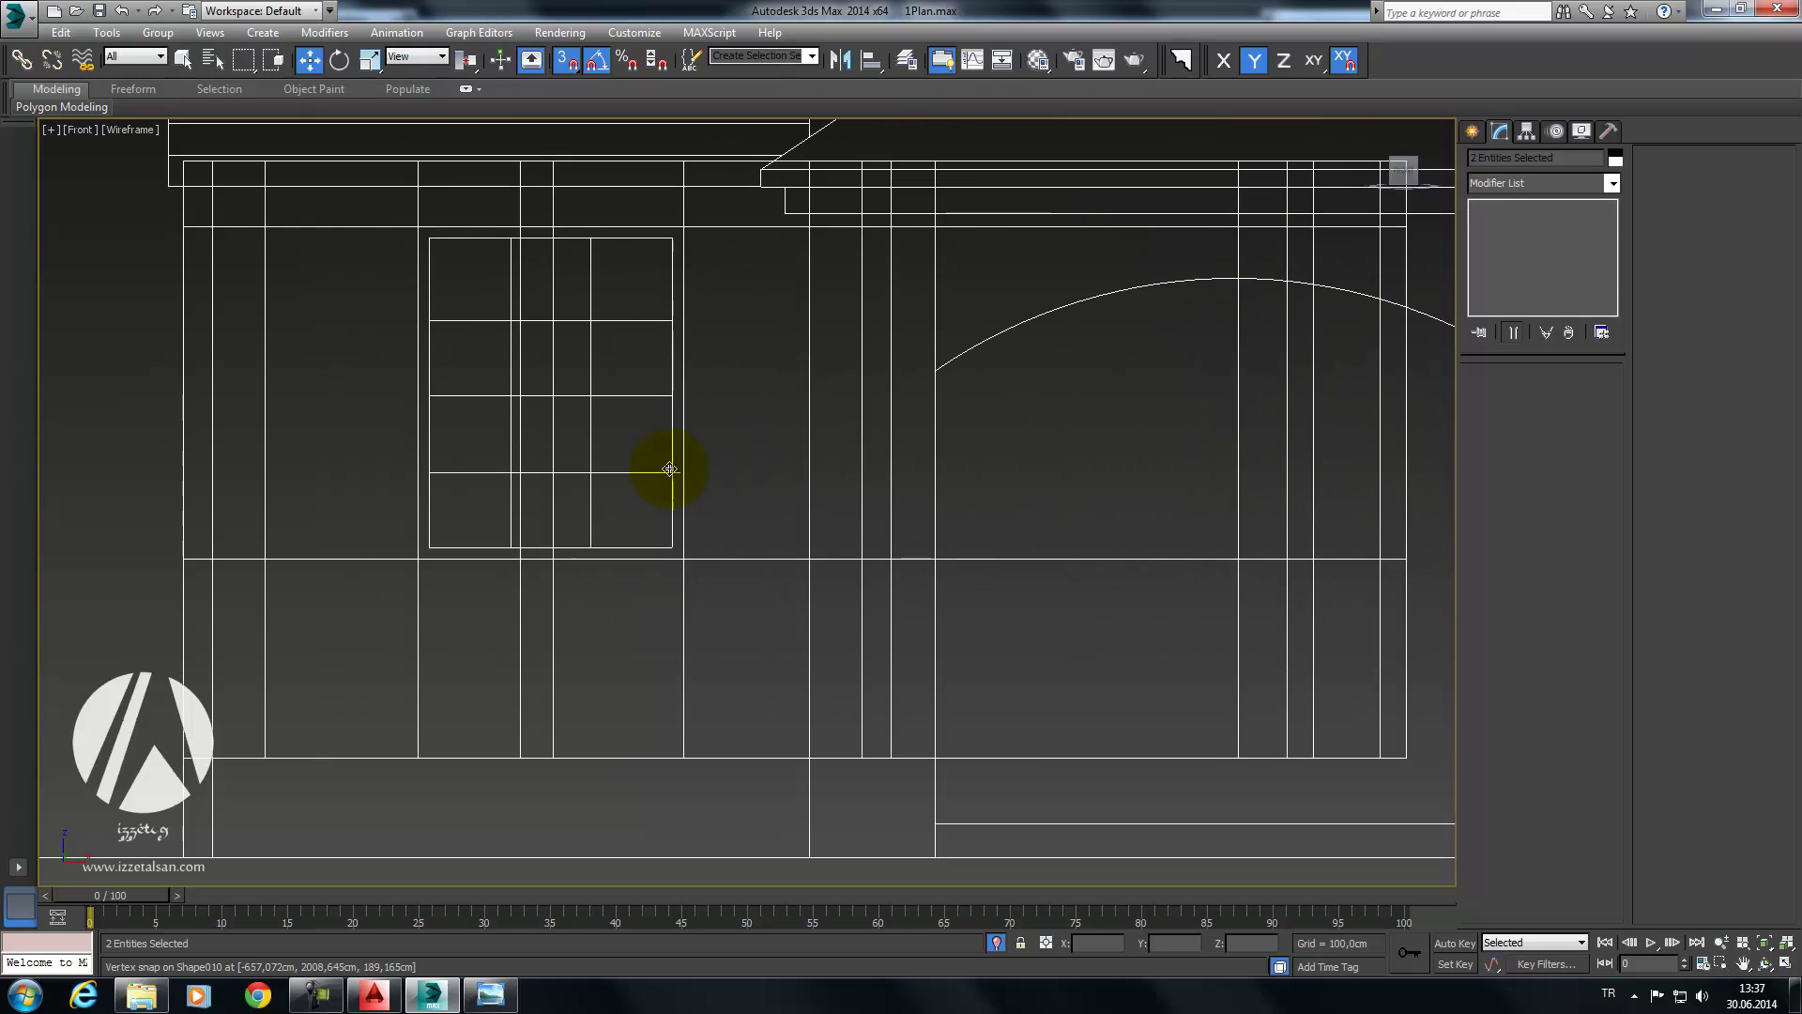
pyautogui.scroll(2, 664, 463)
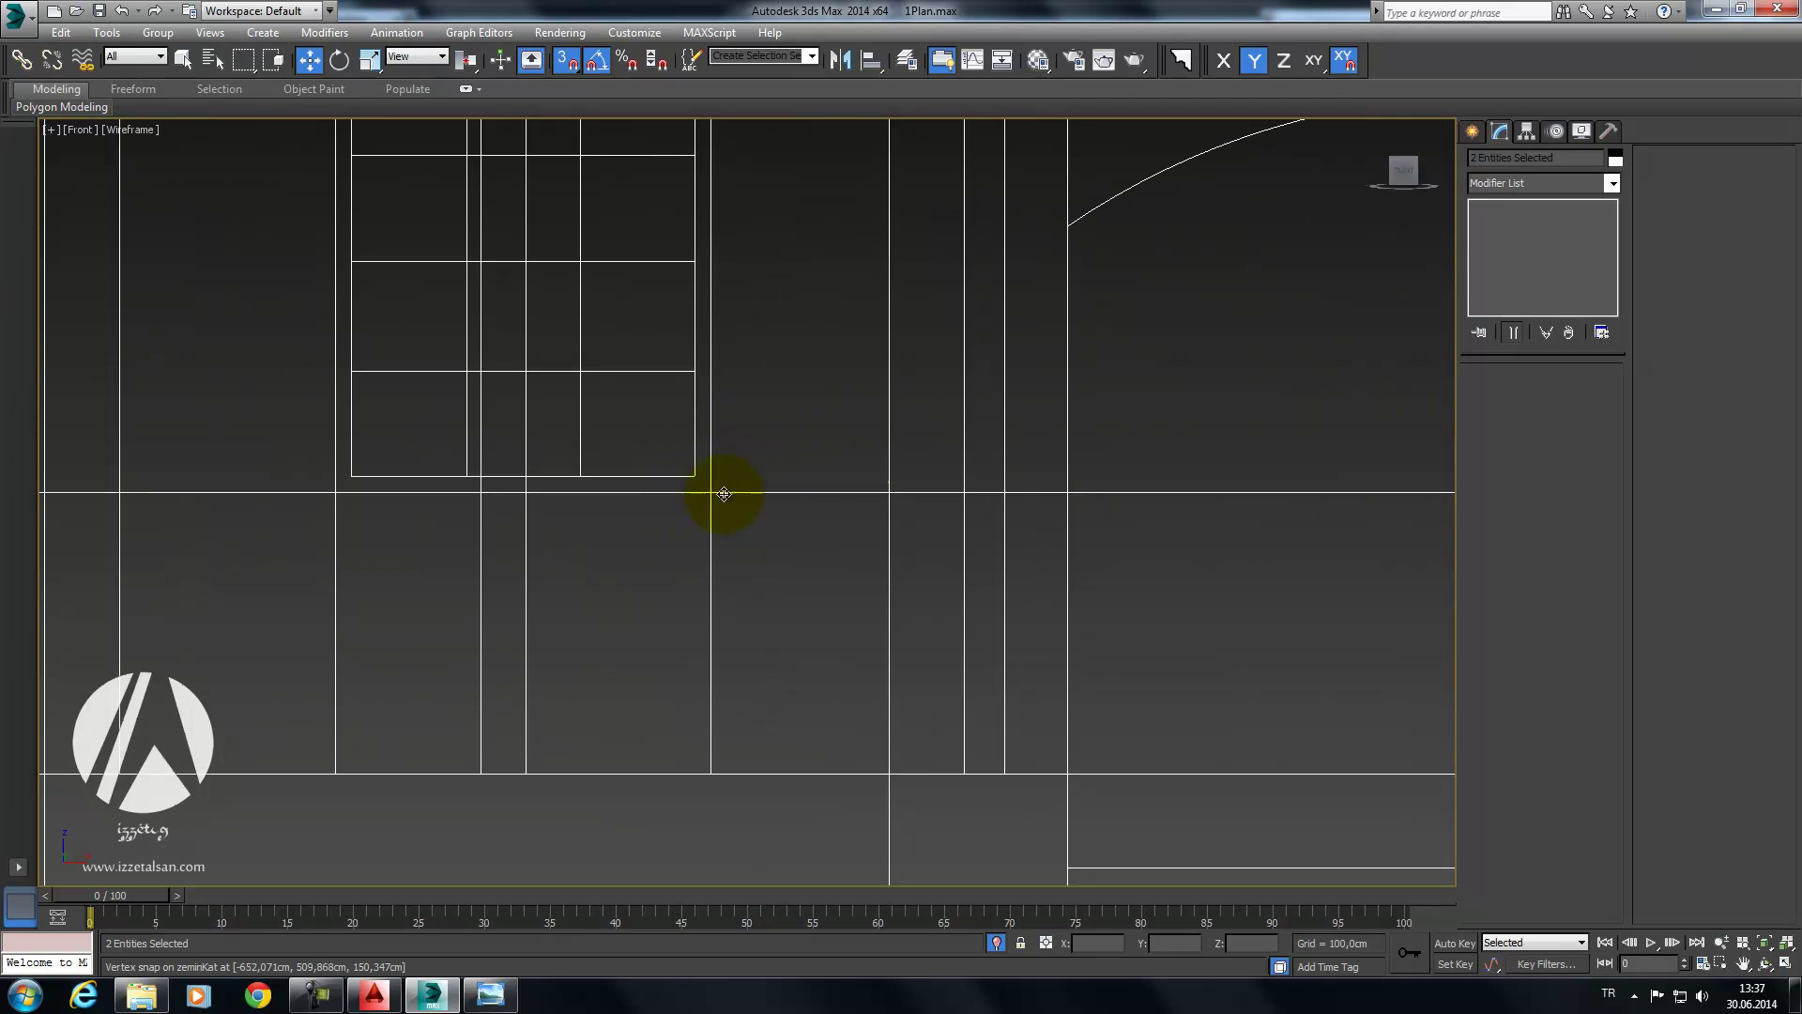
pyautogui.moveTo(724, 494); pyautogui.dragTo(627, 469, button='middle')
pyautogui.click(850, 497)
# Step: Zoom back out and return to the Perspective view
pyautogui.scroll(1, 888, 445)
pyautogui.scroll(-4, 1012, 482)
pyautogui.scroll(-2, 807, 492)
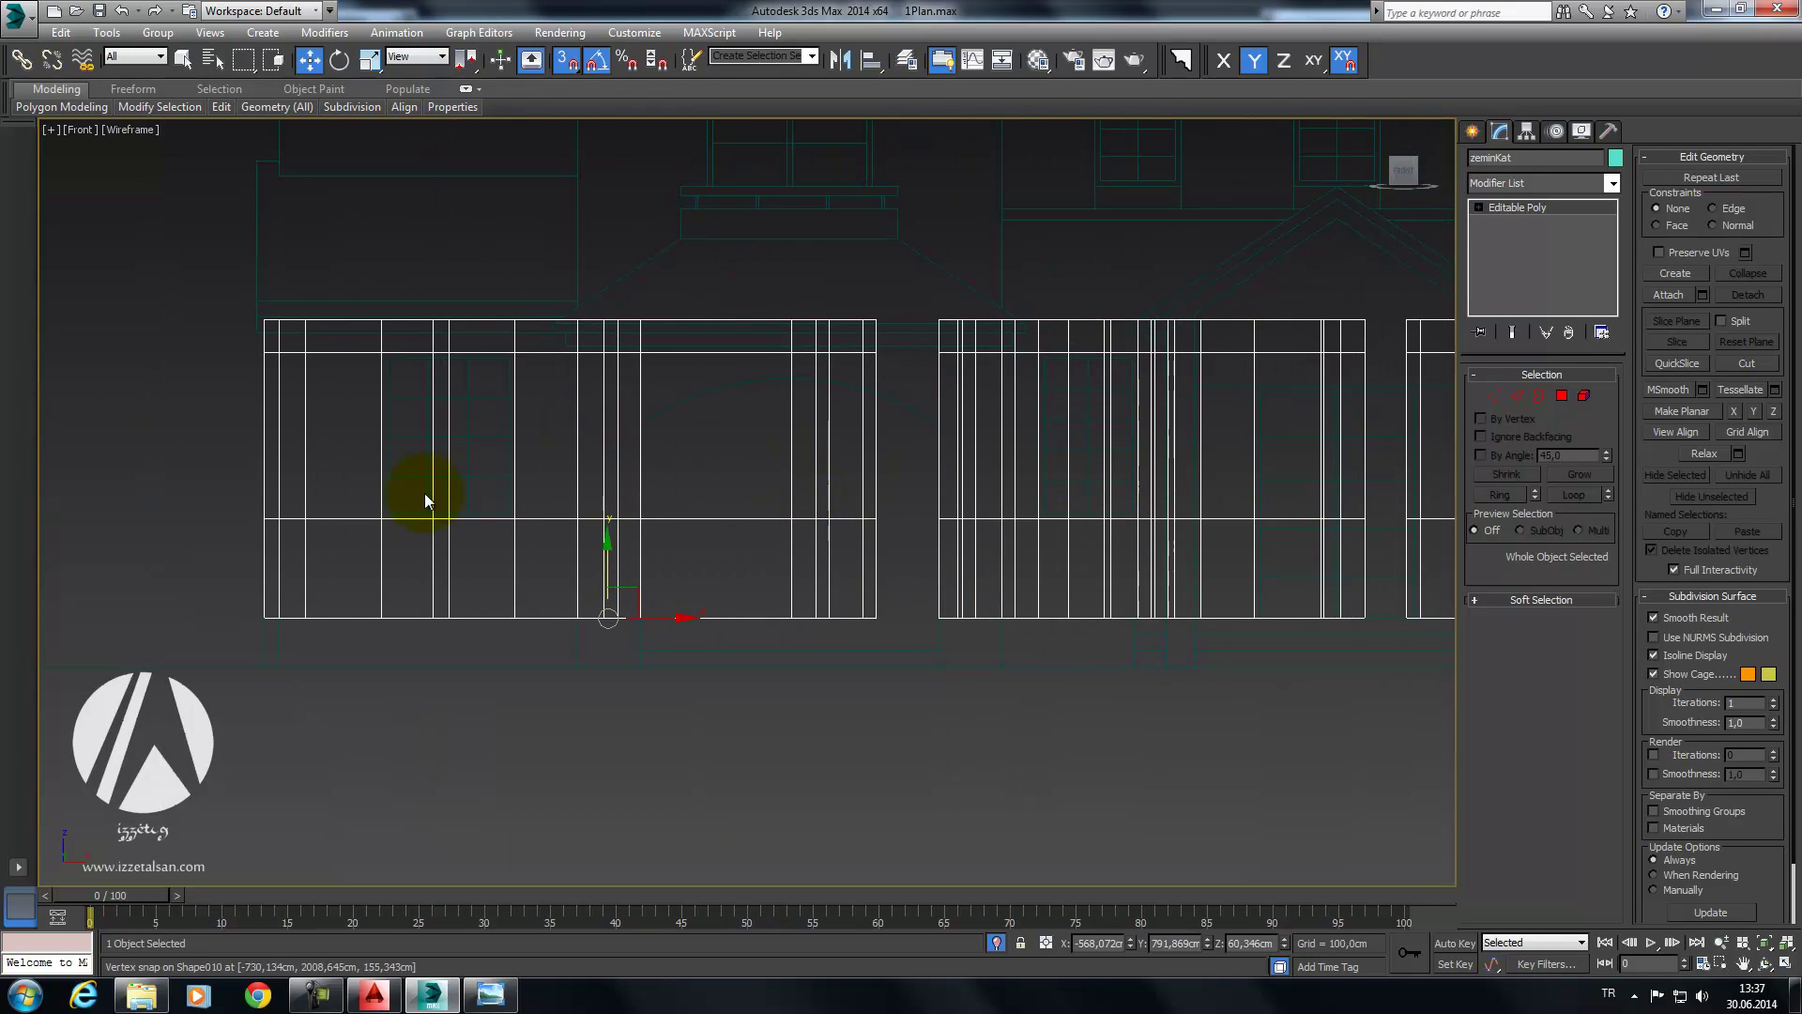
pyautogui.scroll(-1, 479, 522)
pyautogui.scroll(-1, 441, 537)
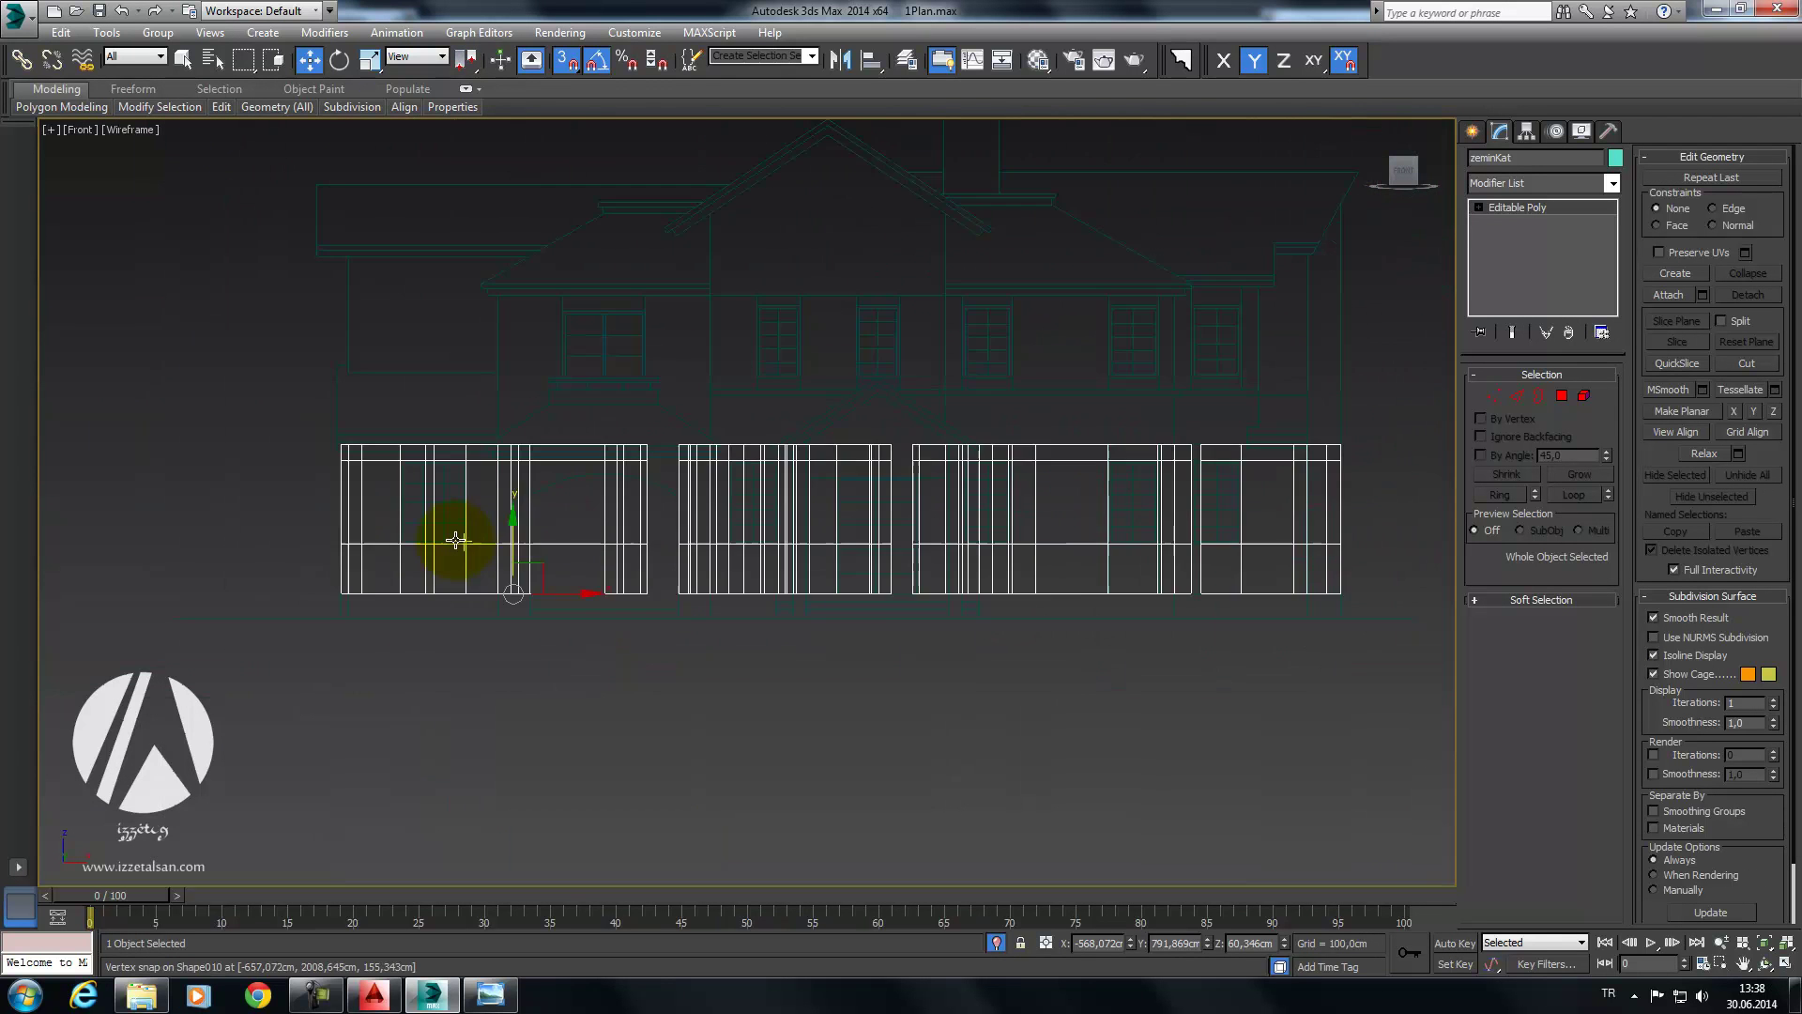
pyautogui.press('p')
pyautogui.scroll(-3, 603, 522)
# Step: Toggle shading and unhide all objects, then view the building over its floor plans
pyautogui.keyDown('alt'); pyautogui.moveTo(602, 522); pyautogui.dragTo(663, 563, button='middle'); pyautogui.keyUp('alt')
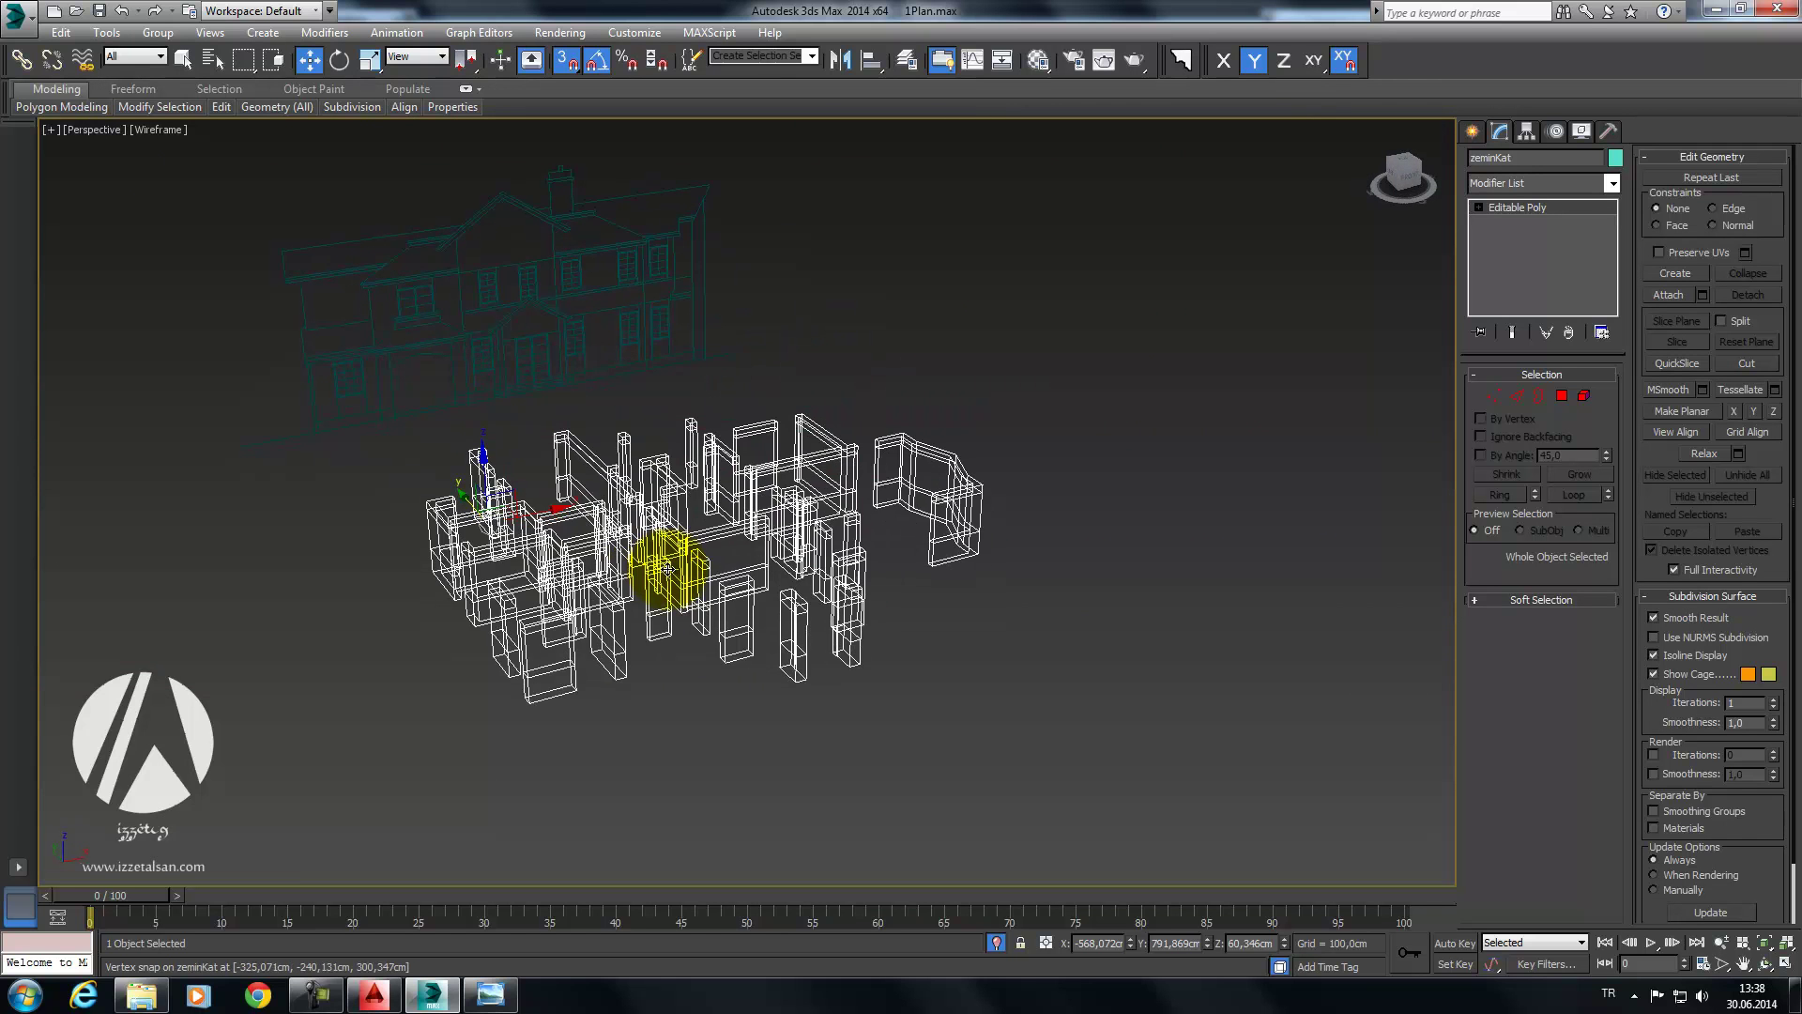
pyautogui.press('F3')
pyautogui.rightClick(826, 374)
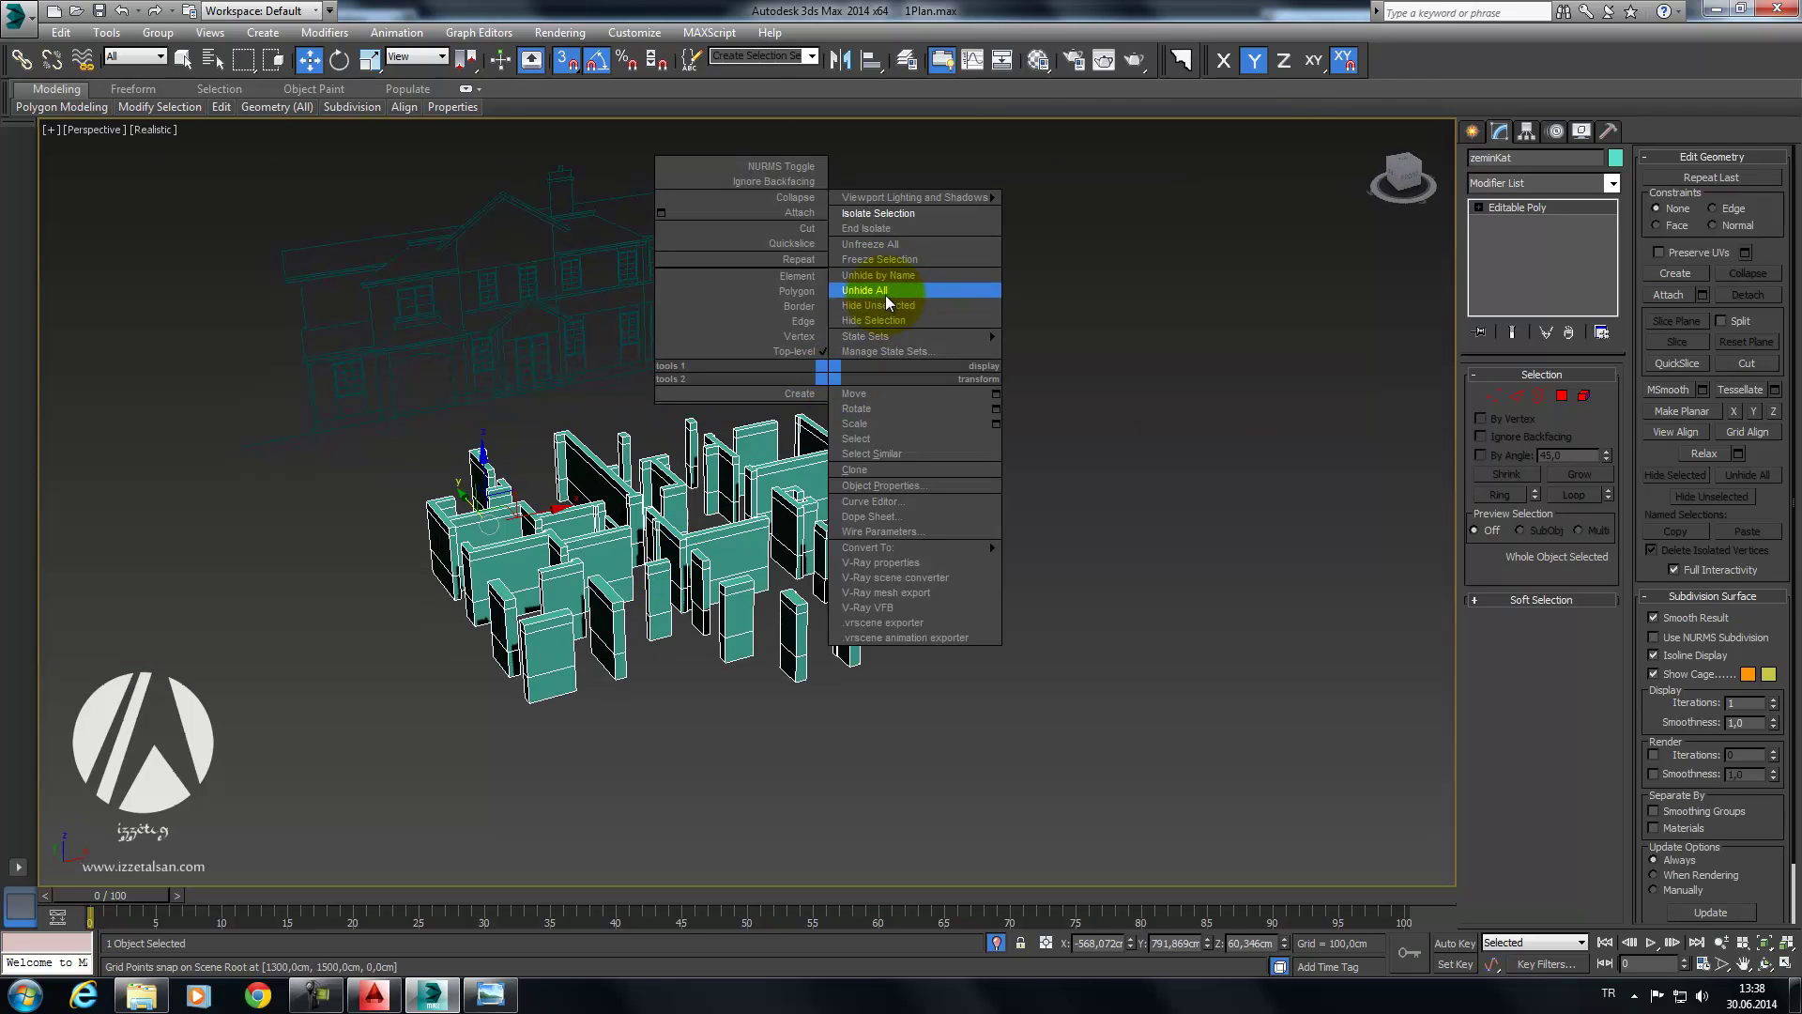
pyautogui.click(886, 295)
pyautogui.moveTo(877, 301)
pyautogui.keyDown('alt'); pyautogui.mouseDown(button='middle')
pyautogui.moveTo(874, 392)
pyautogui.moveTo(832, 494)
pyautogui.moveTo(832, 394)
pyautogui.moveTo(845, 503)
pyautogui.moveTo(796, 314)
pyautogui.mouseUp(button='middle'); pyautogui.keyUp('alt')
pyautogui.moveTo(877, 234)
pyautogui.keyDown('alt'); pyautogui.mouseDown(button='middle')
pyautogui.moveTo(778, 287)
pyautogui.moveTo(700, 426)
pyautogui.moveTo(815, 252)
pyautogui.moveTo(724, 402)
pyautogui.moveTo(752, 429)
pyautogui.moveTo(765, 526)
pyautogui.moveTo(807, 293)
pyautogui.mouseUp(button='middle'); pyautogui.keyUp('alt')
pyautogui.moveTo(782, 586)
pyautogui.mouseDown(button='middle')
pyautogui.moveTo(774, 555)
pyautogui.moveTo(931, 645)
pyautogui.mouseUp(button='middle')
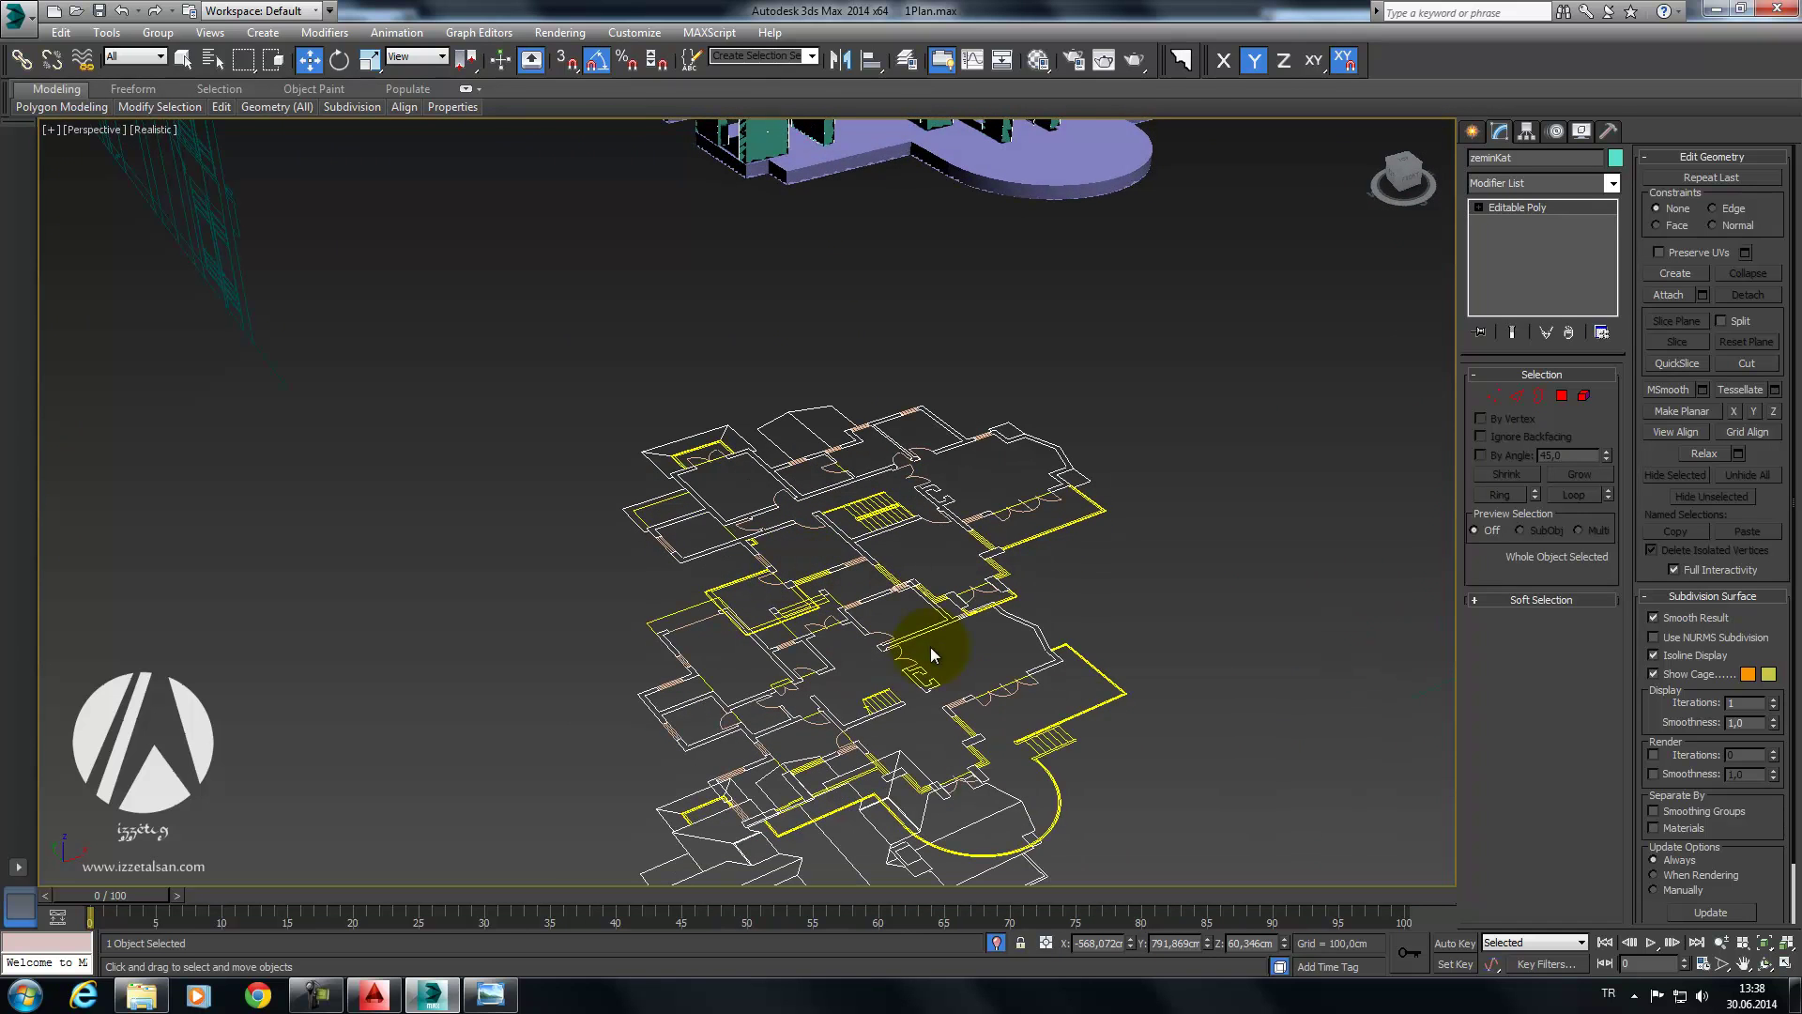
# Step: End isolation on the Zemin floor plan group and walls, then deselect and zoom in
pyautogui.click(1125, 687)
pyautogui.keyDown('ctrl'); pyautogui.click(780, 138); pyautogui.keyUp('ctrl')
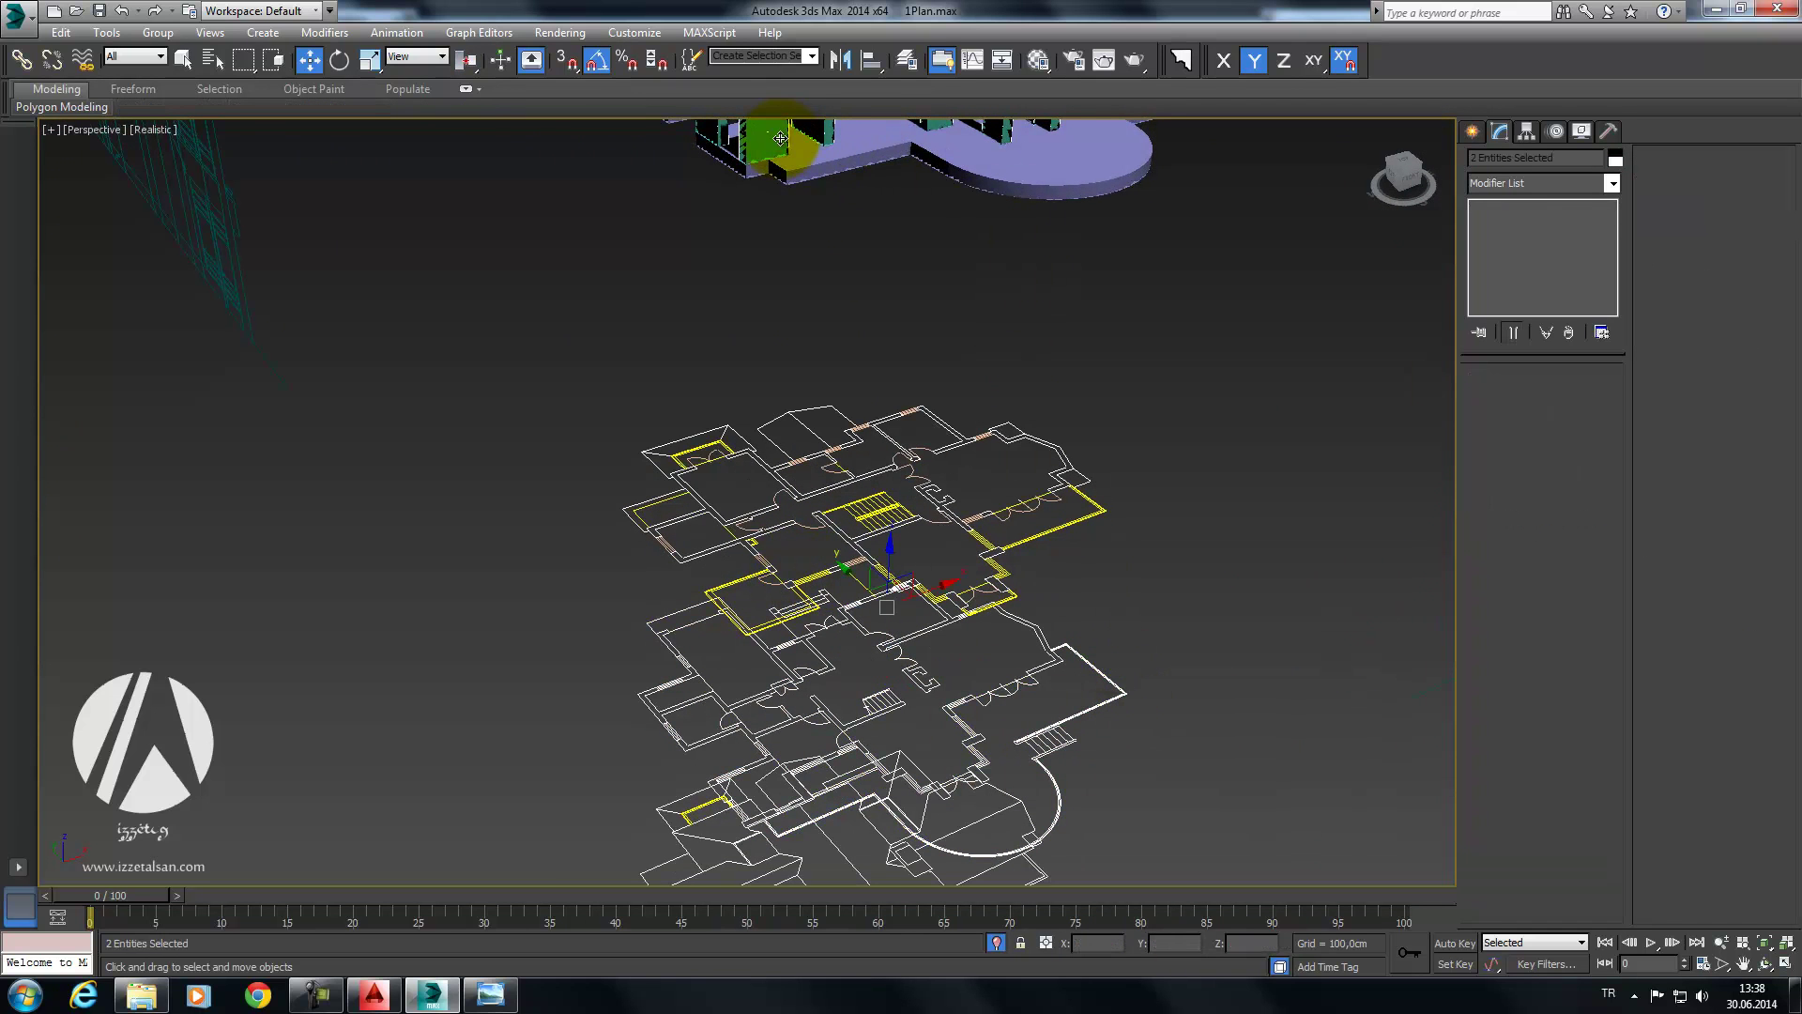
pyautogui.rightClick(780, 138)
pyautogui.click(814, 39)
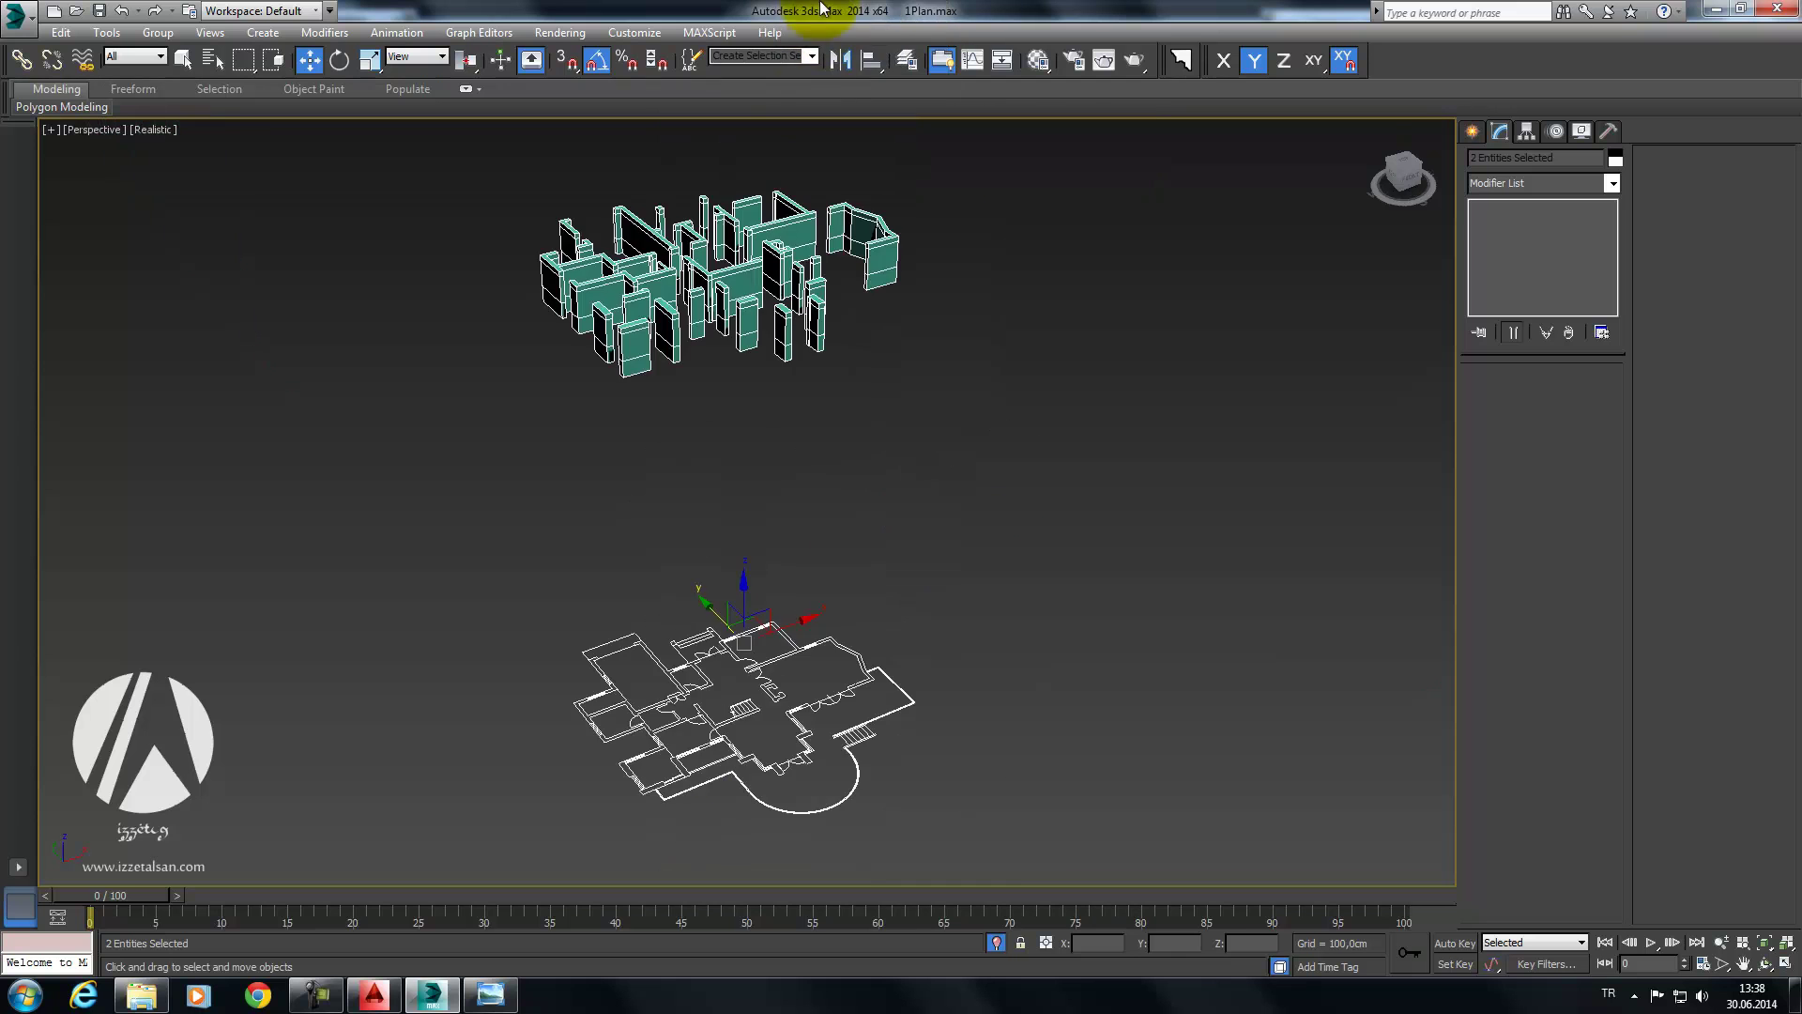
pyautogui.moveTo(818, 270); pyautogui.dragTo(860, 119, button='middle')
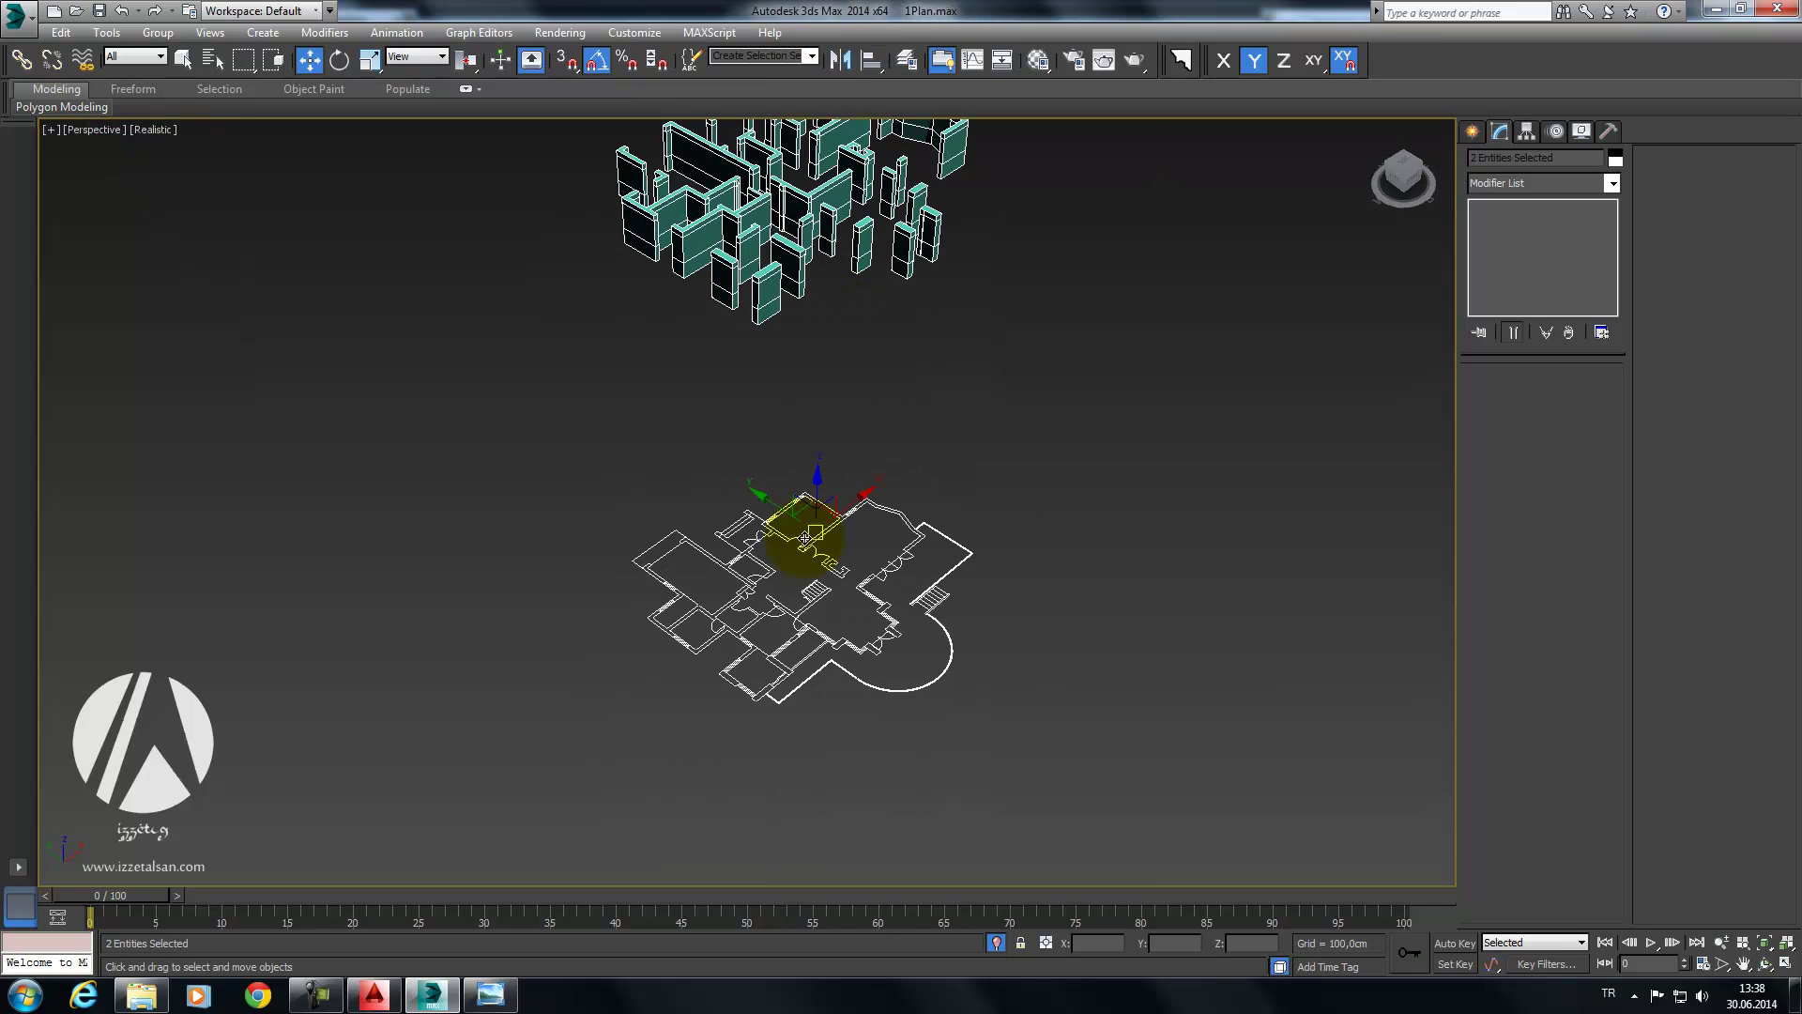
pyautogui.click(1051, 505)
pyautogui.scroll(5, 777, 507)
pyautogui.scroll(2, 770, 521)
pyautogui.scroll(5, 780, 527)
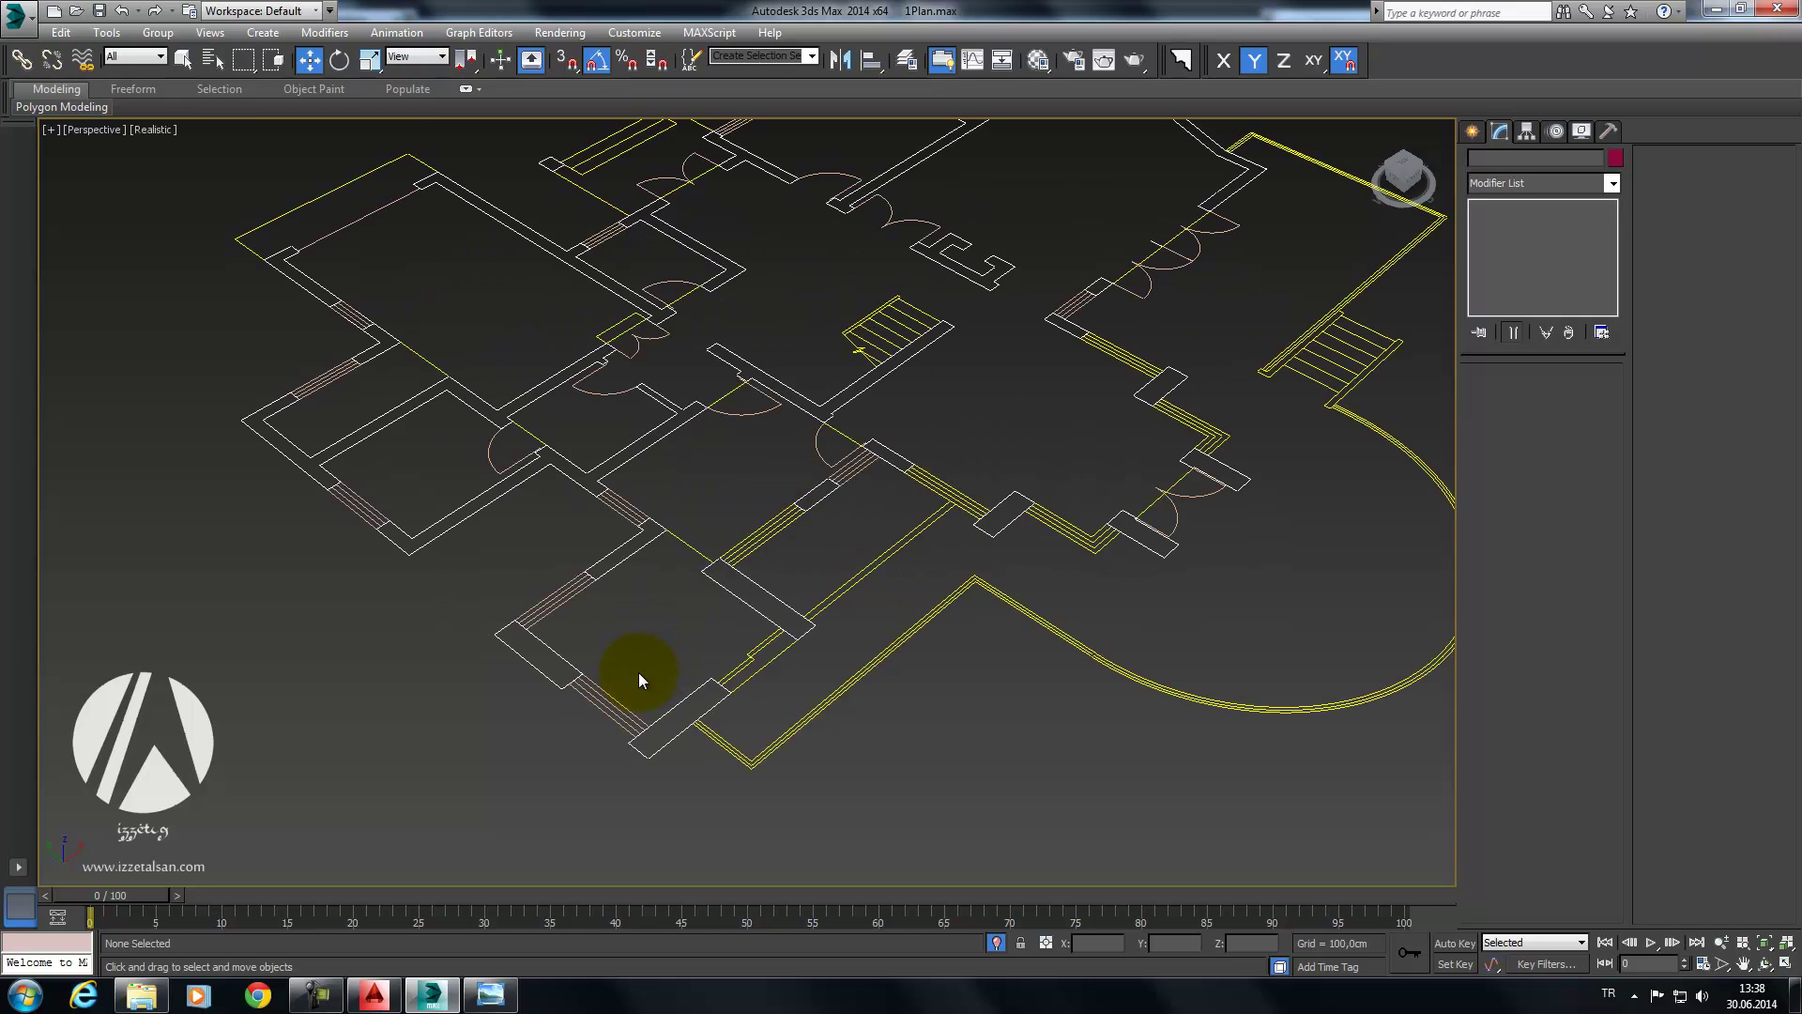
# Step: Review the whole floor plan, including its curved part, then frame the plan and walls
pyautogui.click(607, 709)
pyautogui.click(591, 523)
pyautogui.click(442, 474)
pyautogui.moveTo(509, 440)
pyautogui.mouseDown(button='middle')
pyautogui.moveTo(624, 455)
pyautogui.moveTo(484, 565)
pyautogui.mouseUp(button='middle')
pyautogui.moveTo(842, 660)
pyautogui.mouseDown(button='middle')
pyautogui.moveTo(967, 624)
pyautogui.moveTo(885, 568)
pyautogui.moveTo(1031, 603)
pyautogui.mouseUp(button='middle')
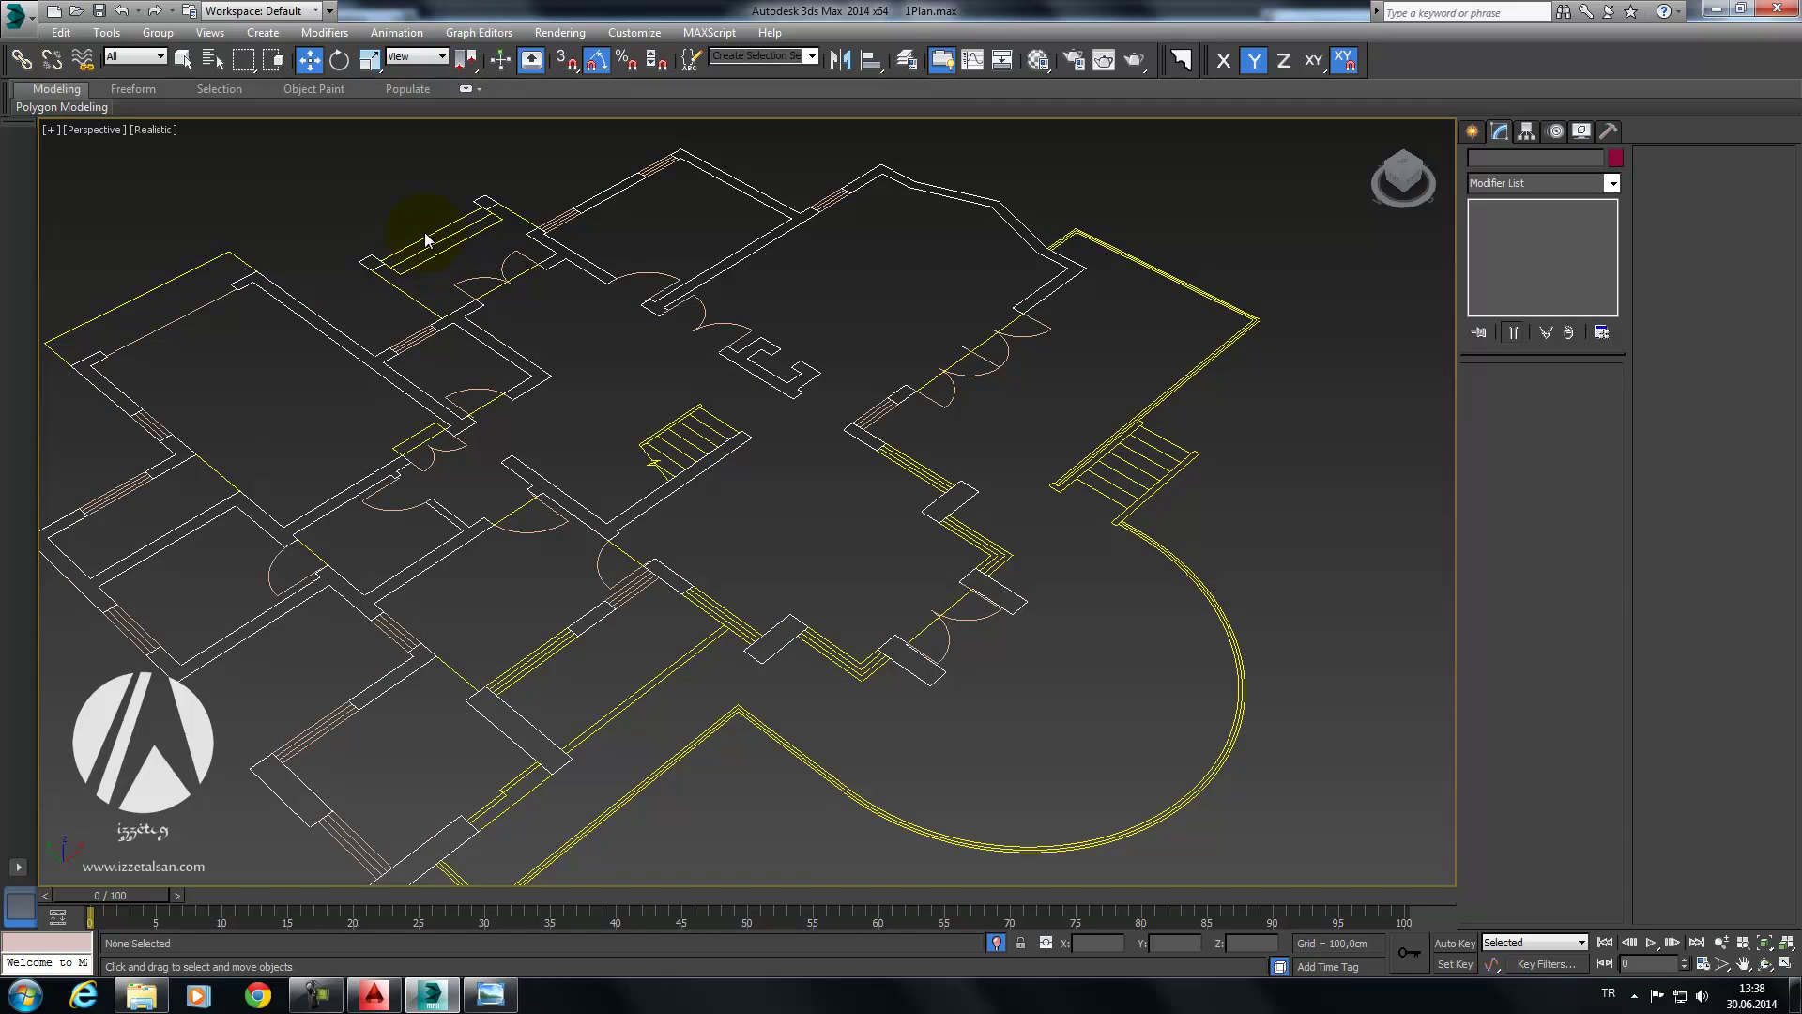
pyautogui.moveTo(408, 266); pyautogui.dragTo(573, 277, button='middle')
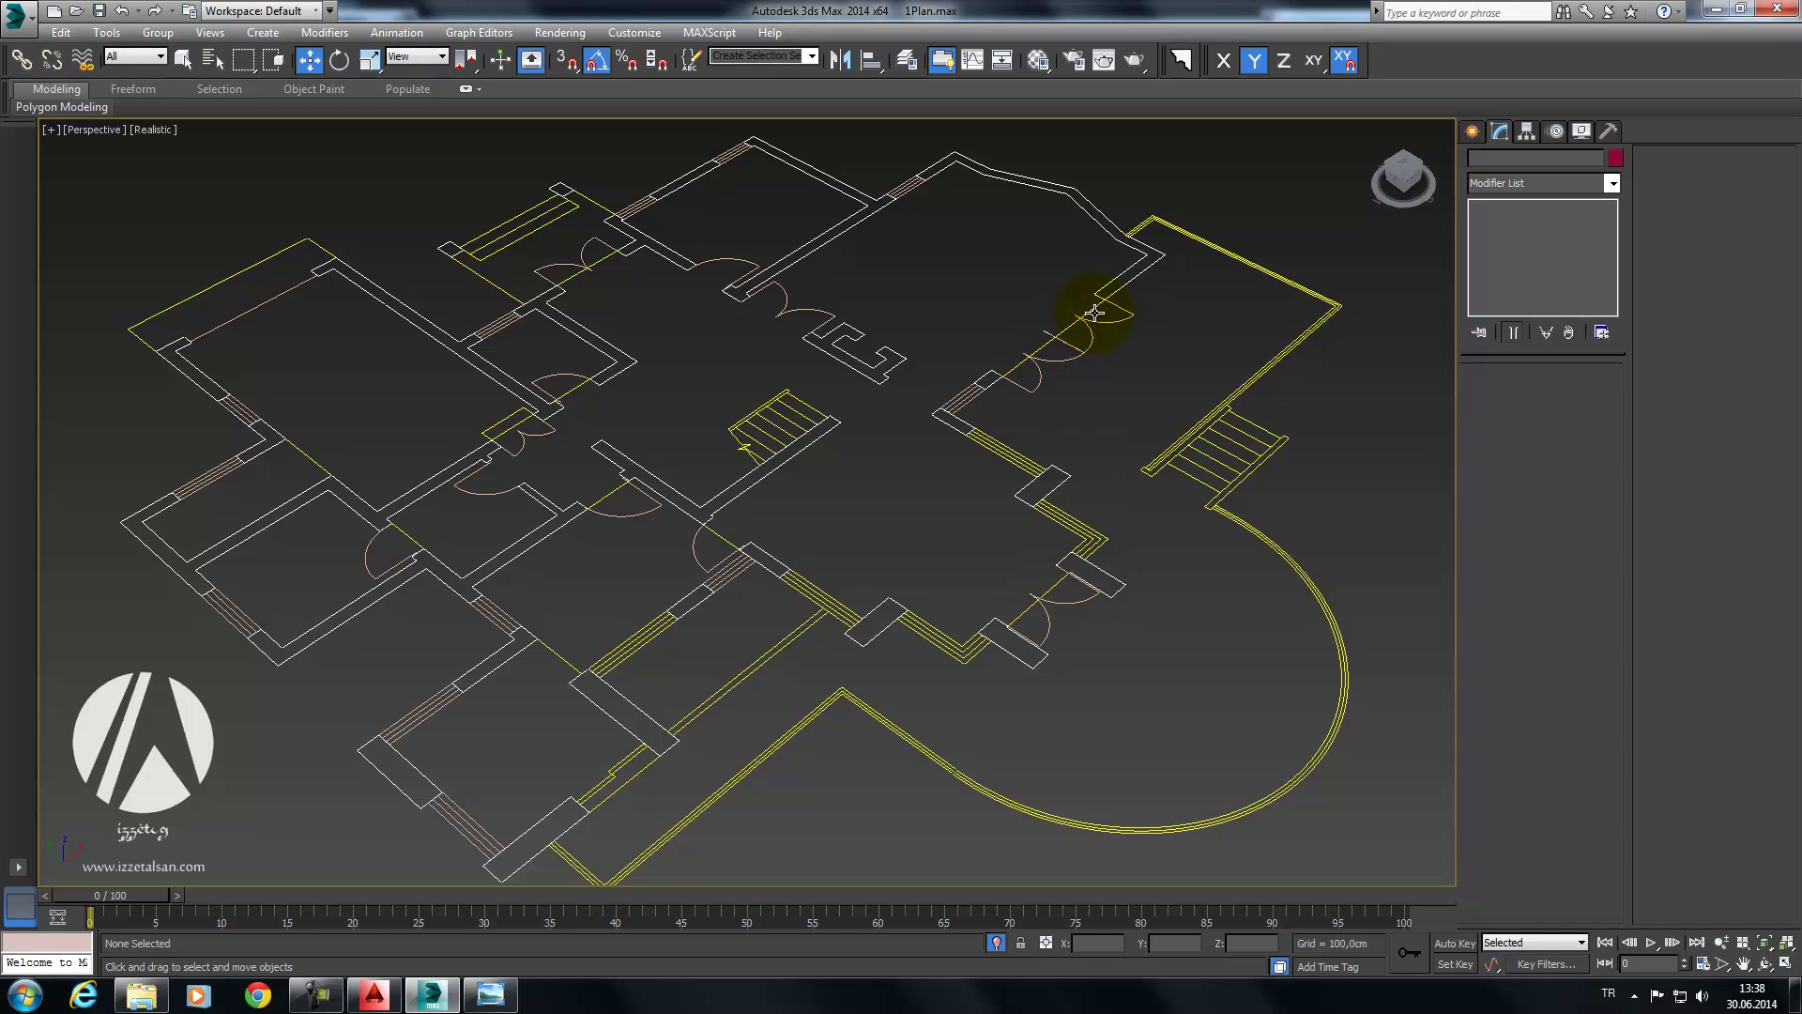
pyautogui.moveTo(871, 460); pyautogui.dragTo(781, 609, button='middle')
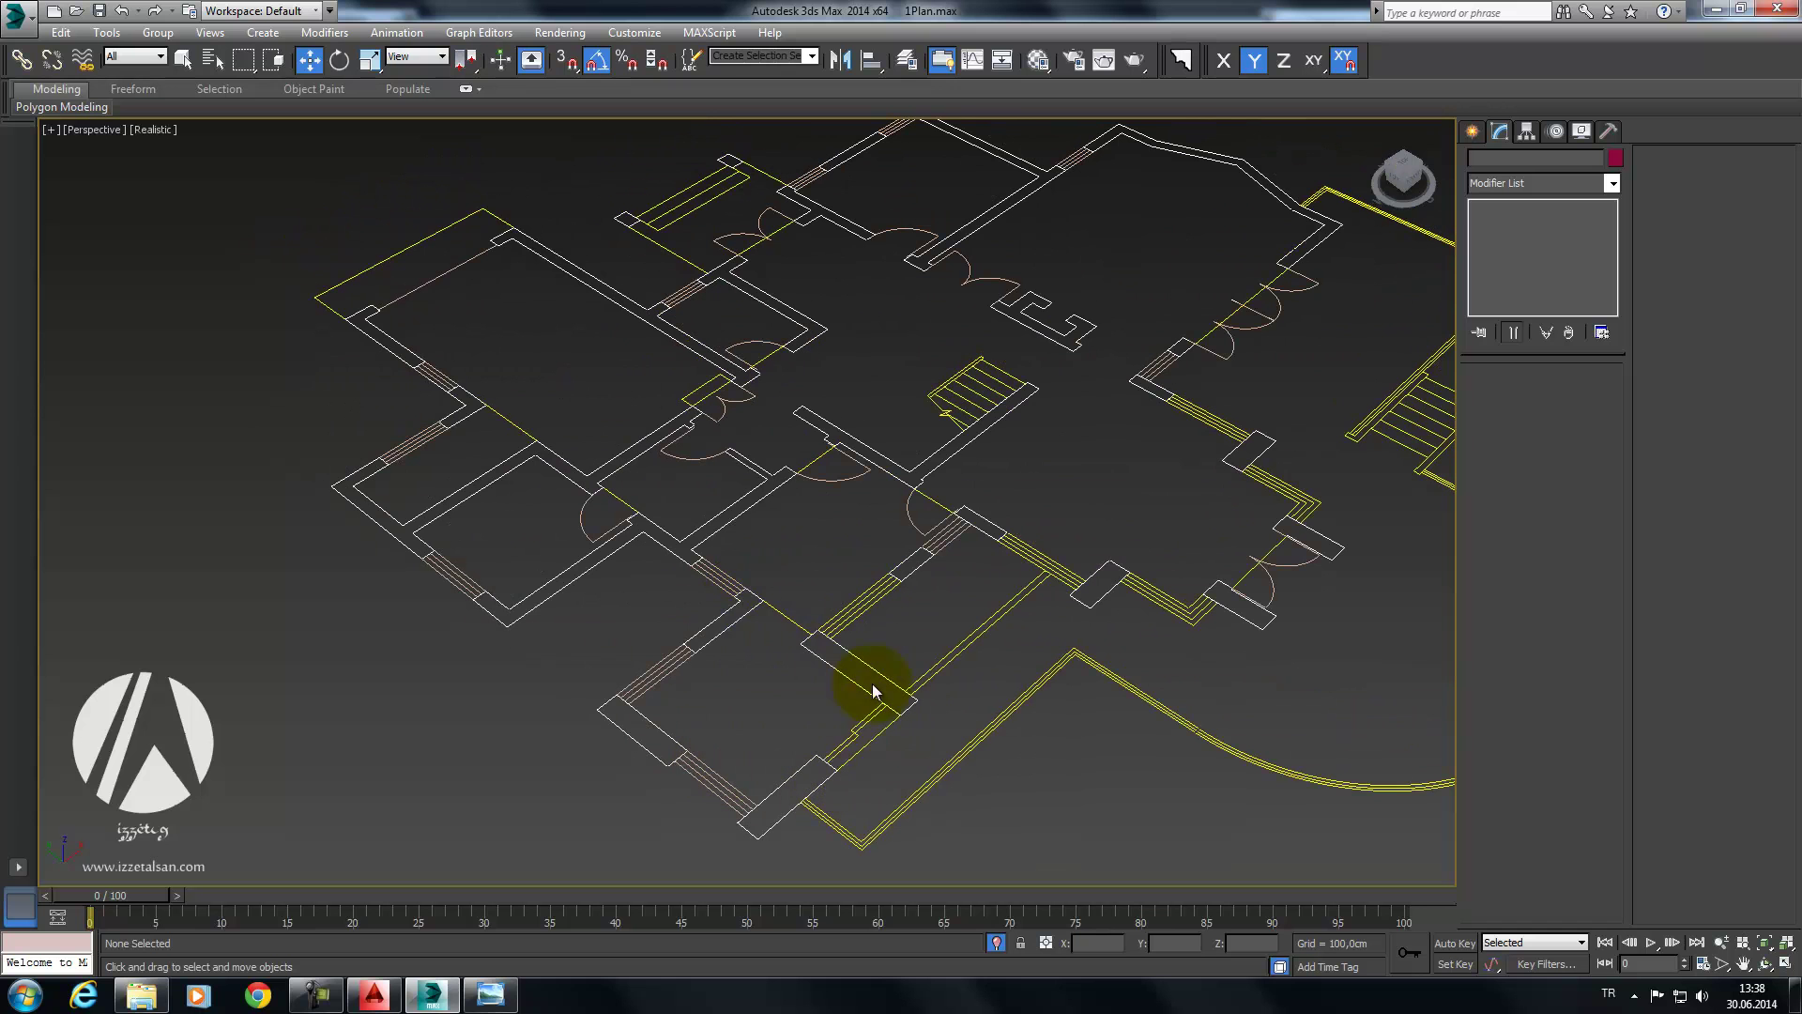
pyautogui.moveTo(833, 697); pyautogui.dragTo(654, 606, button='middle')
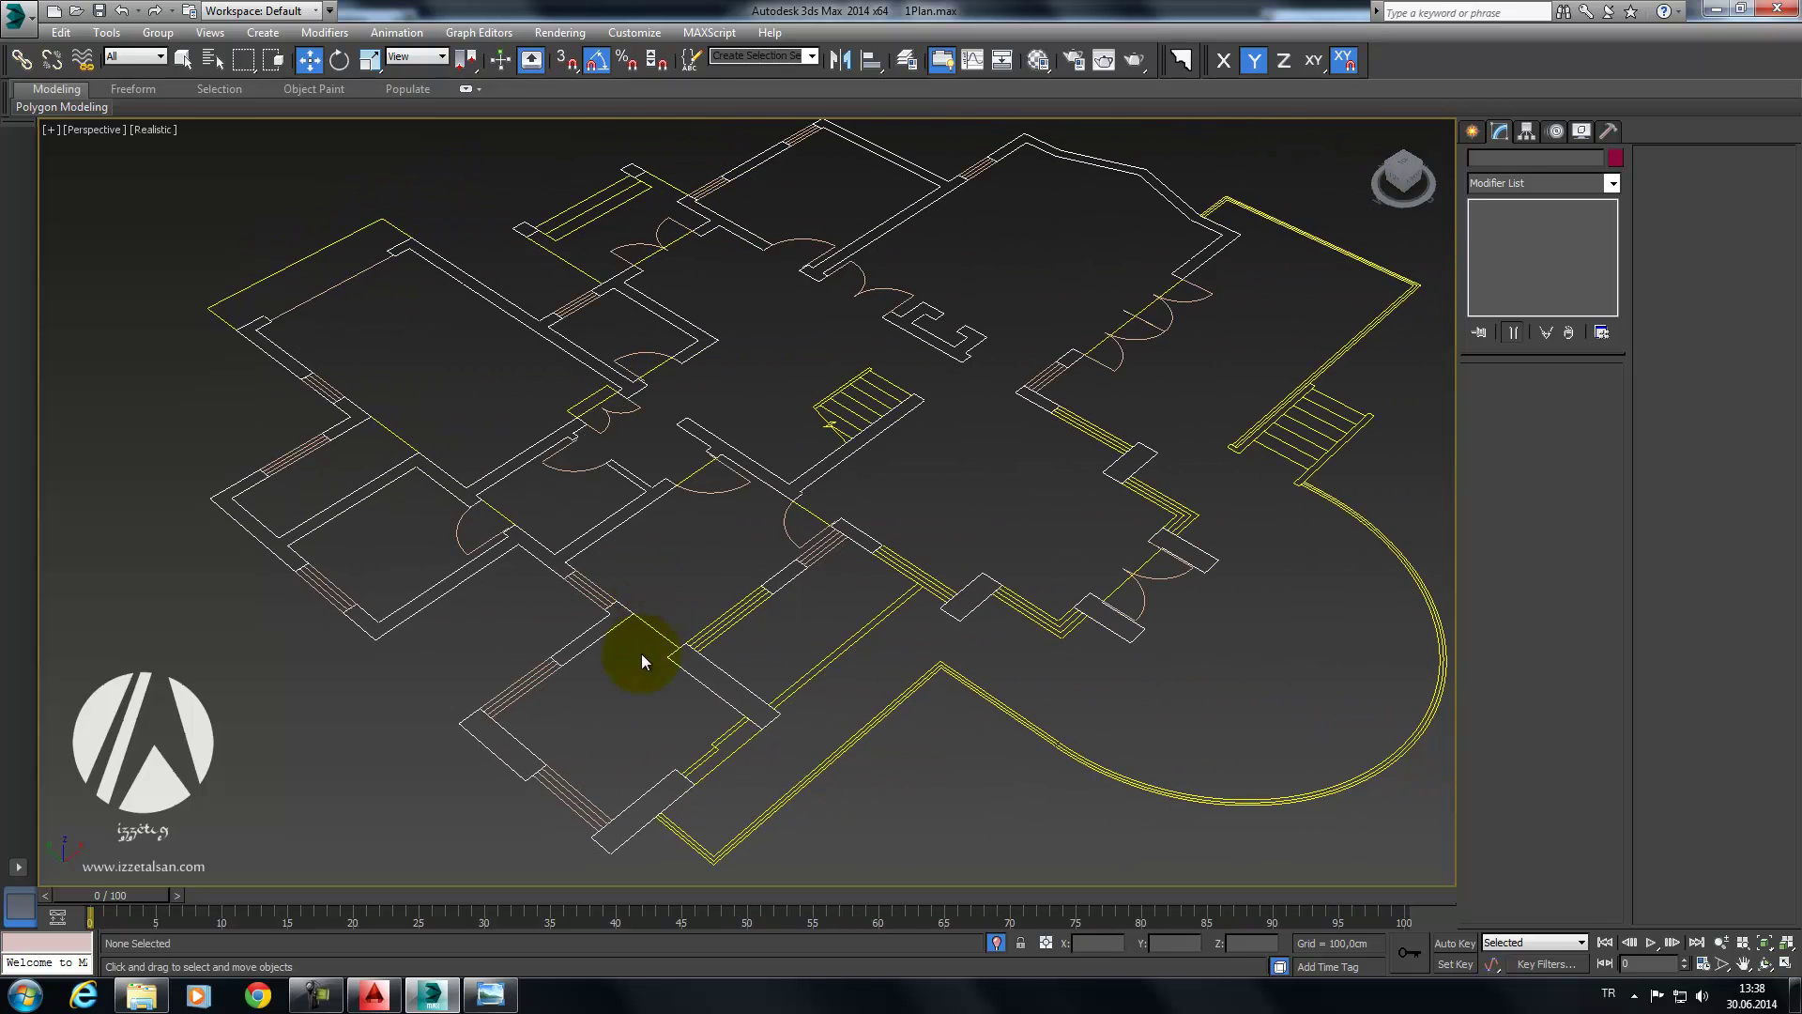
pyautogui.scroll(-5, 642, 661)
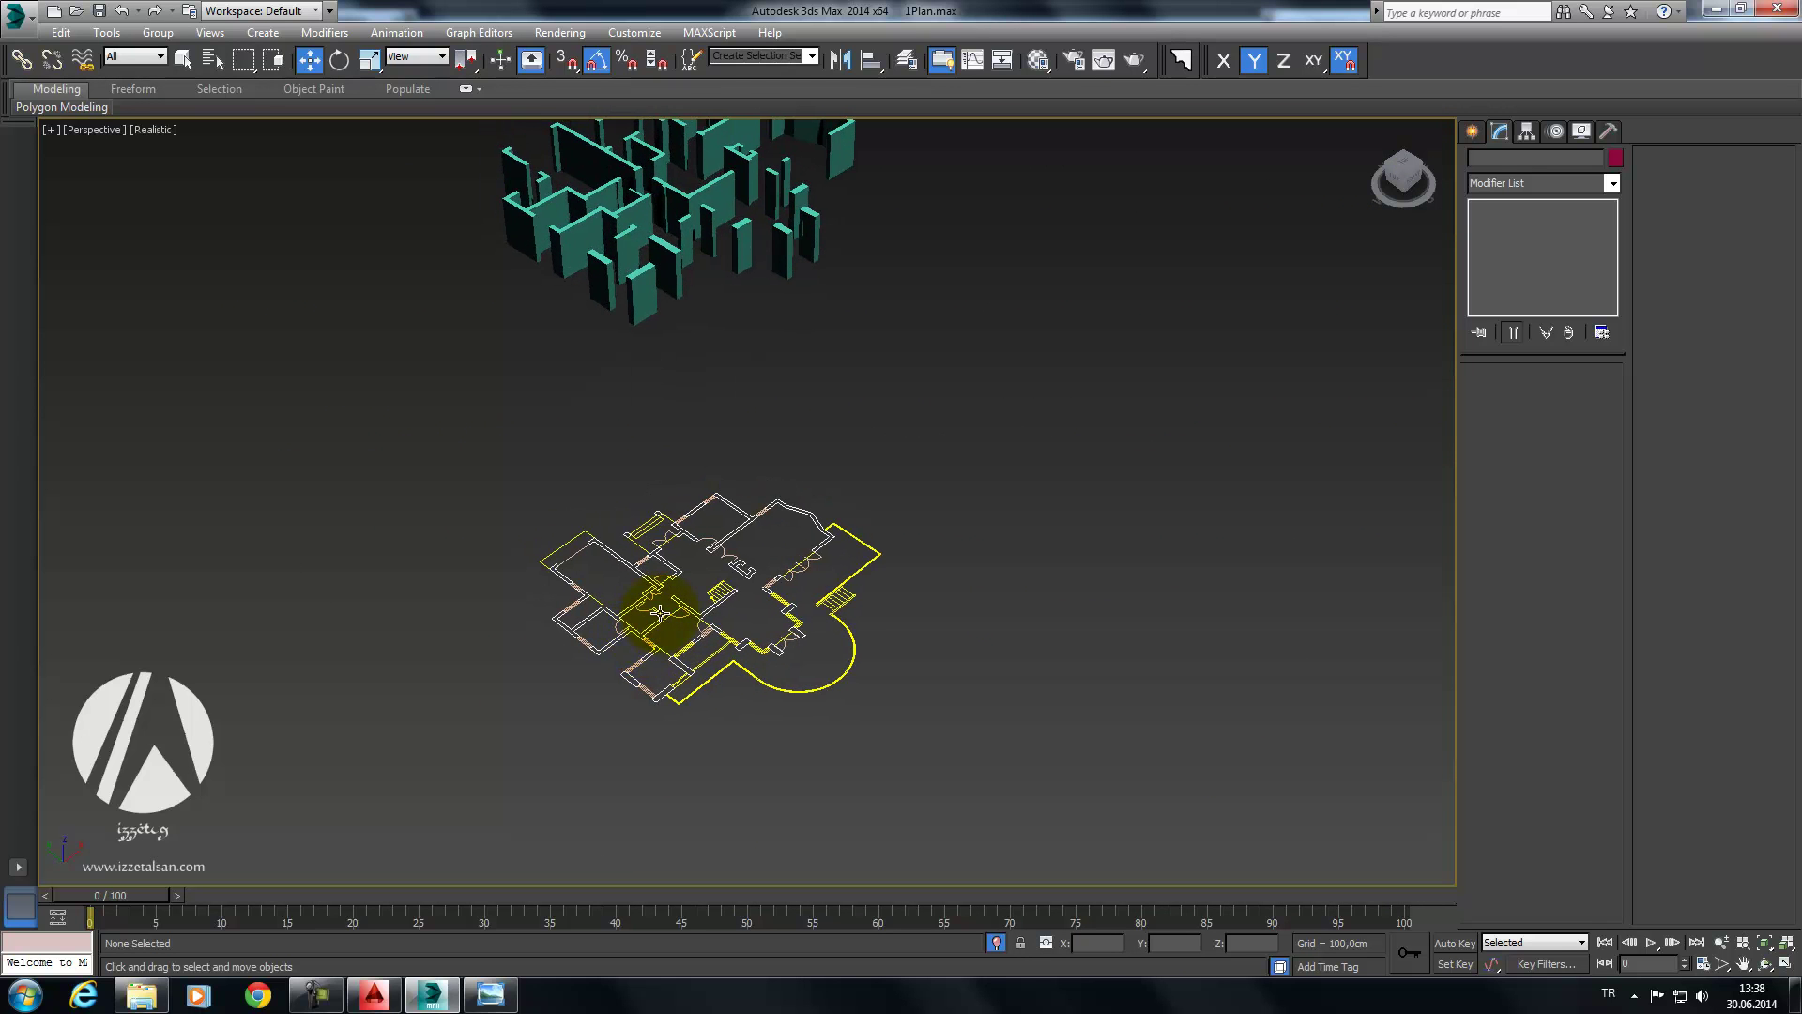
pyautogui.scroll(3, 659, 612)
pyautogui.moveTo(657, 451); pyautogui.dragTo(653, 608, button='middle')
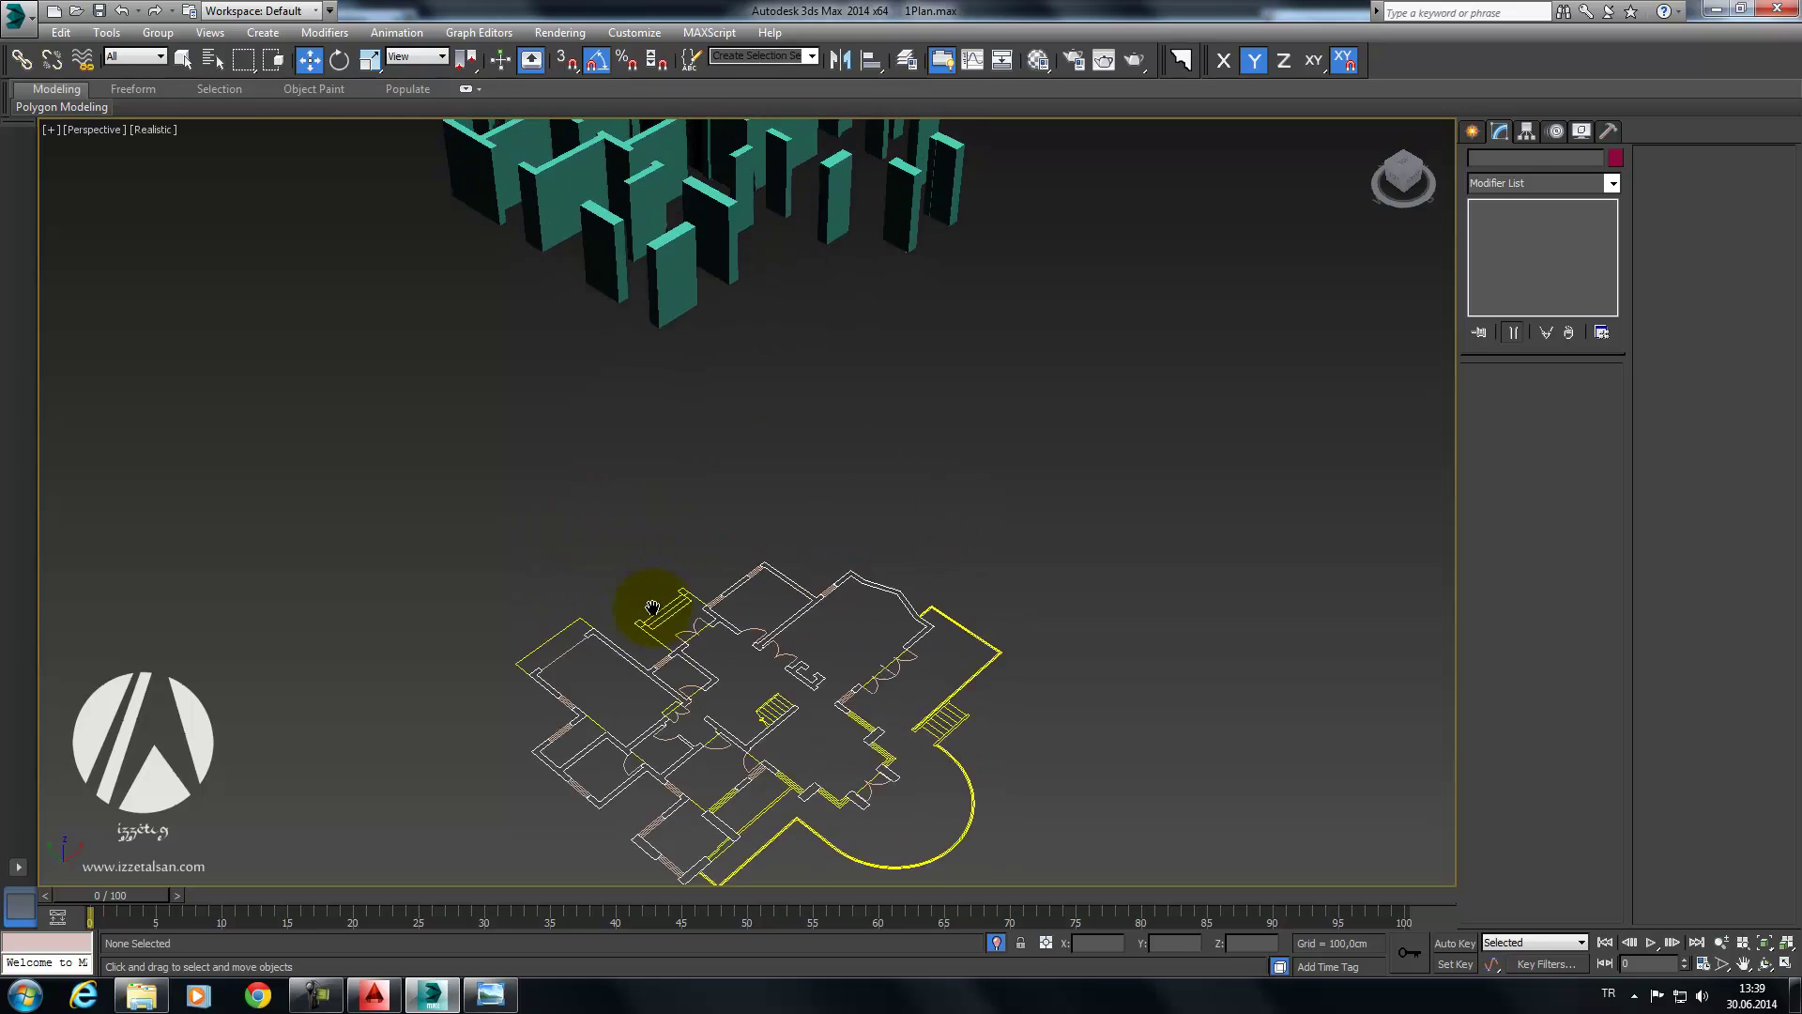
# Step: Select the zeminKat walls and enter Polygon sub-object level
pyautogui.click(638, 338)
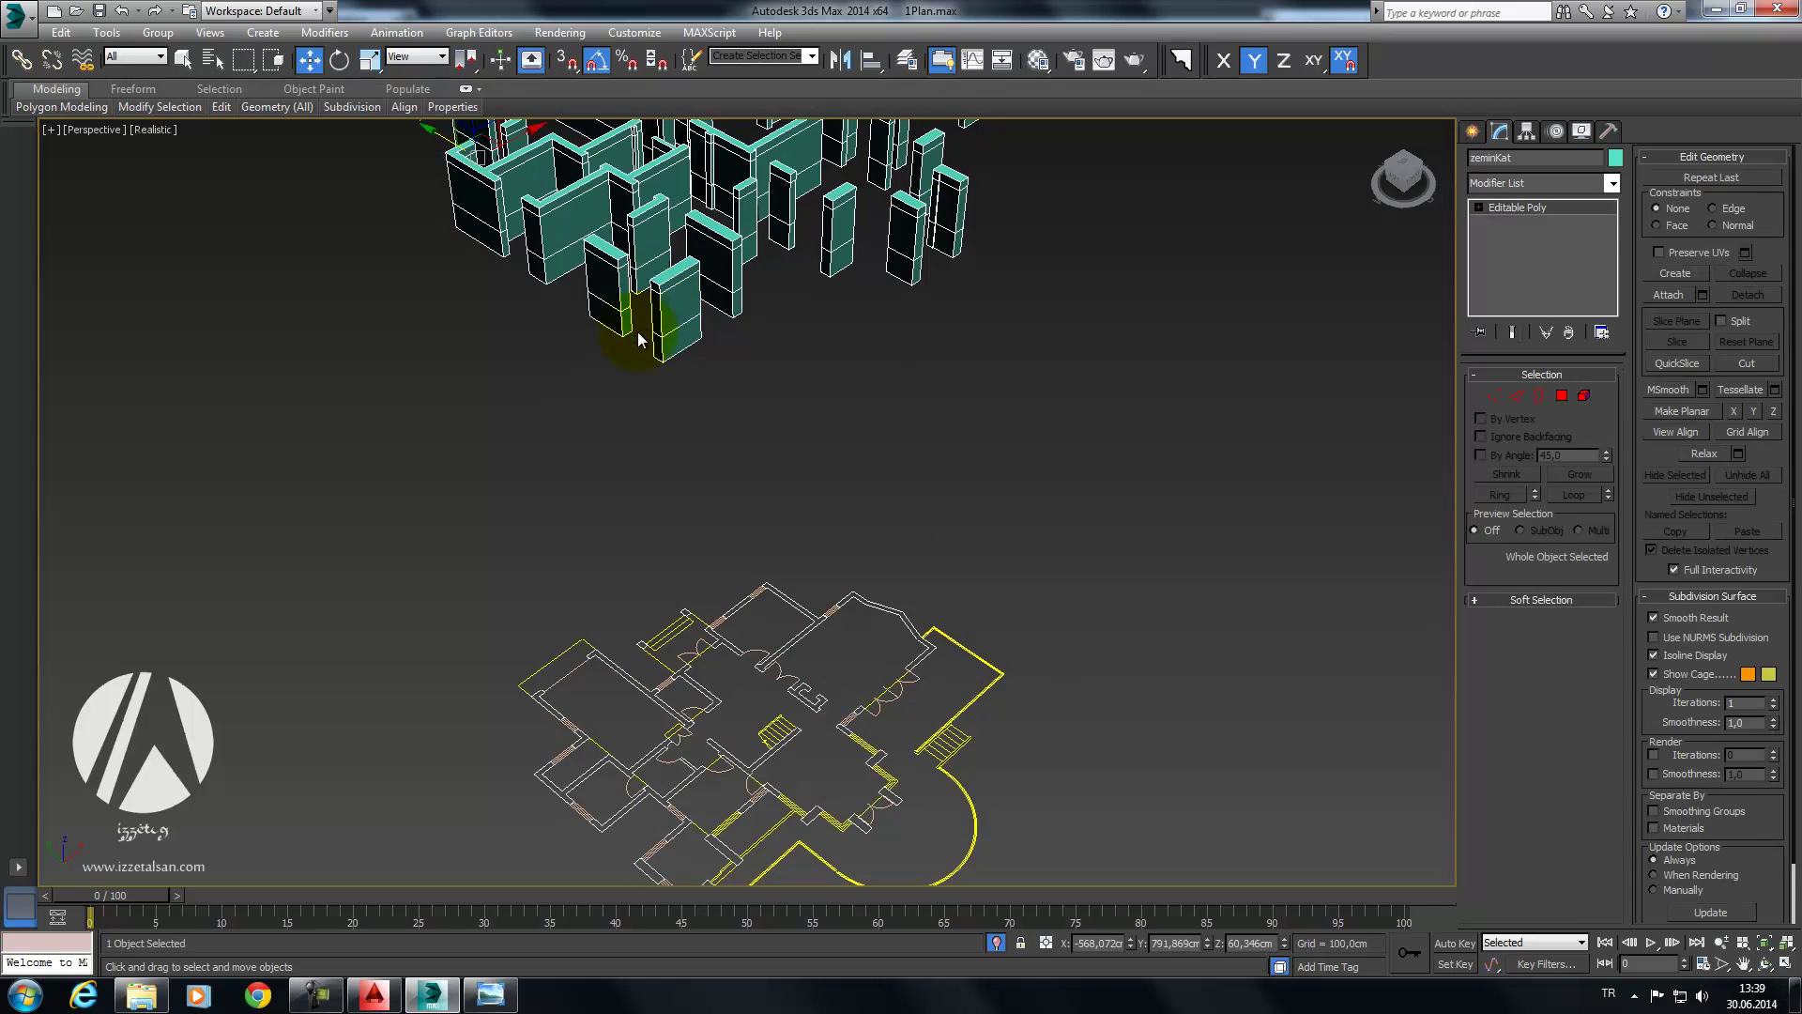
pyautogui.moveTo(638, 338); pyautogui.dragTo(556, 459, button='middle')
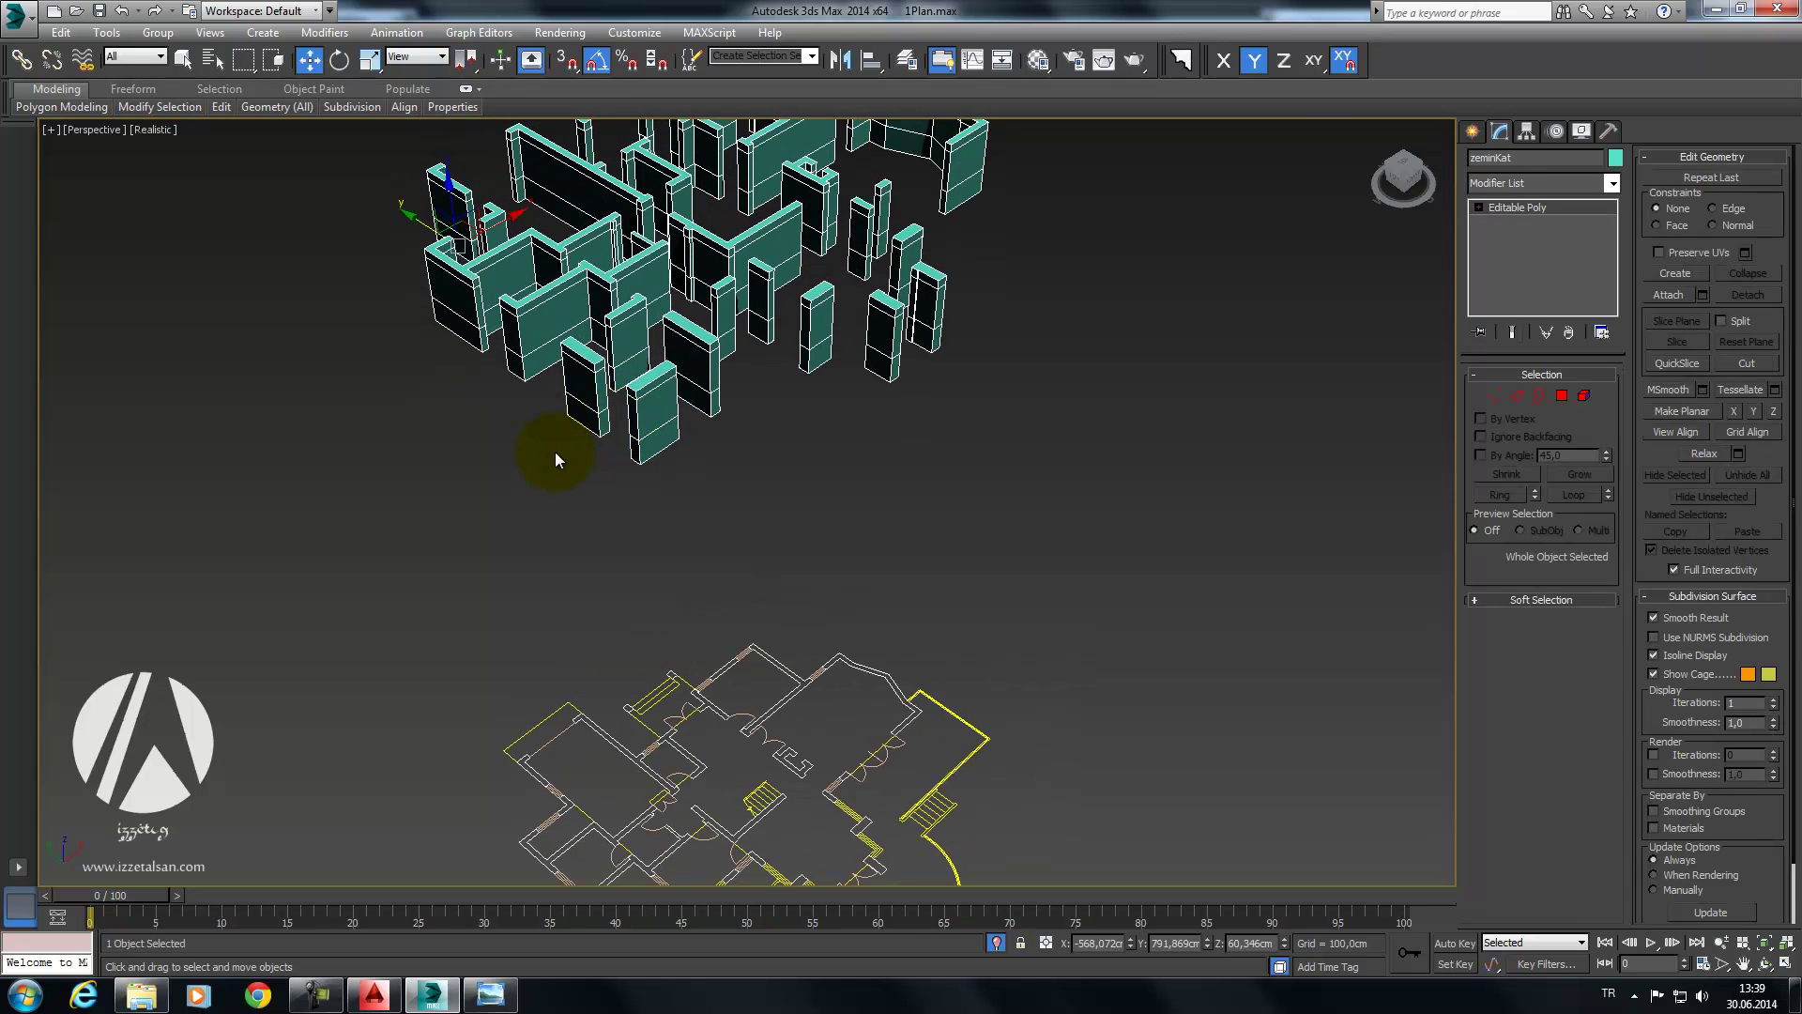
pyautogui.click(1570, 399)
pyautogui.moveTo(1199, 407)
pyautogui.keyDown('alt'); pyautogui.mouseDown(button='middle')
pyautogui.moveTo(1068, 488)
pyautogui.moveTo(1067, 455)
pyautogui.moveTo(1021, 443)
pyautogui.mouseUp(button='middle'); pyautogui.keyUp('alt')
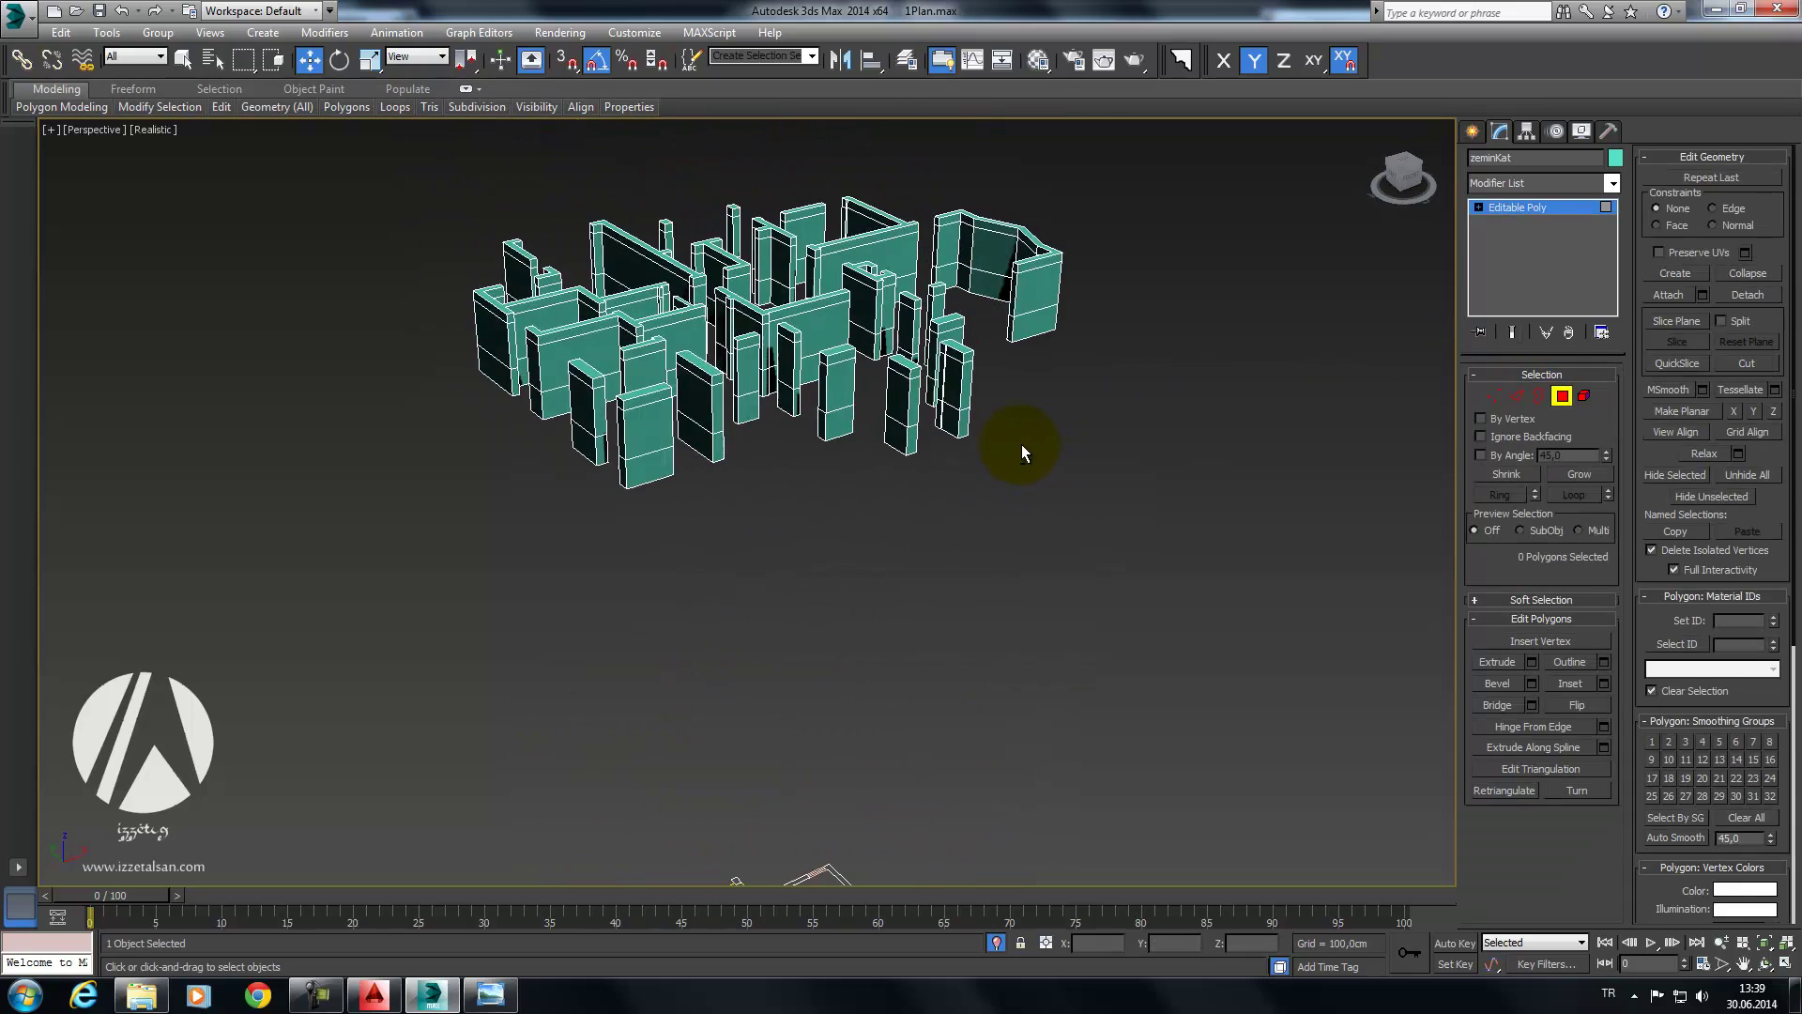
# Step: Bridge the two facing wall-end polygons across the first door opening, then clear the selection
pyautogui.scroll(3, 1023, 446)
pyautogui.scroll(2, 1023, 446)
pyautogui.scroll(2, 939, 470)
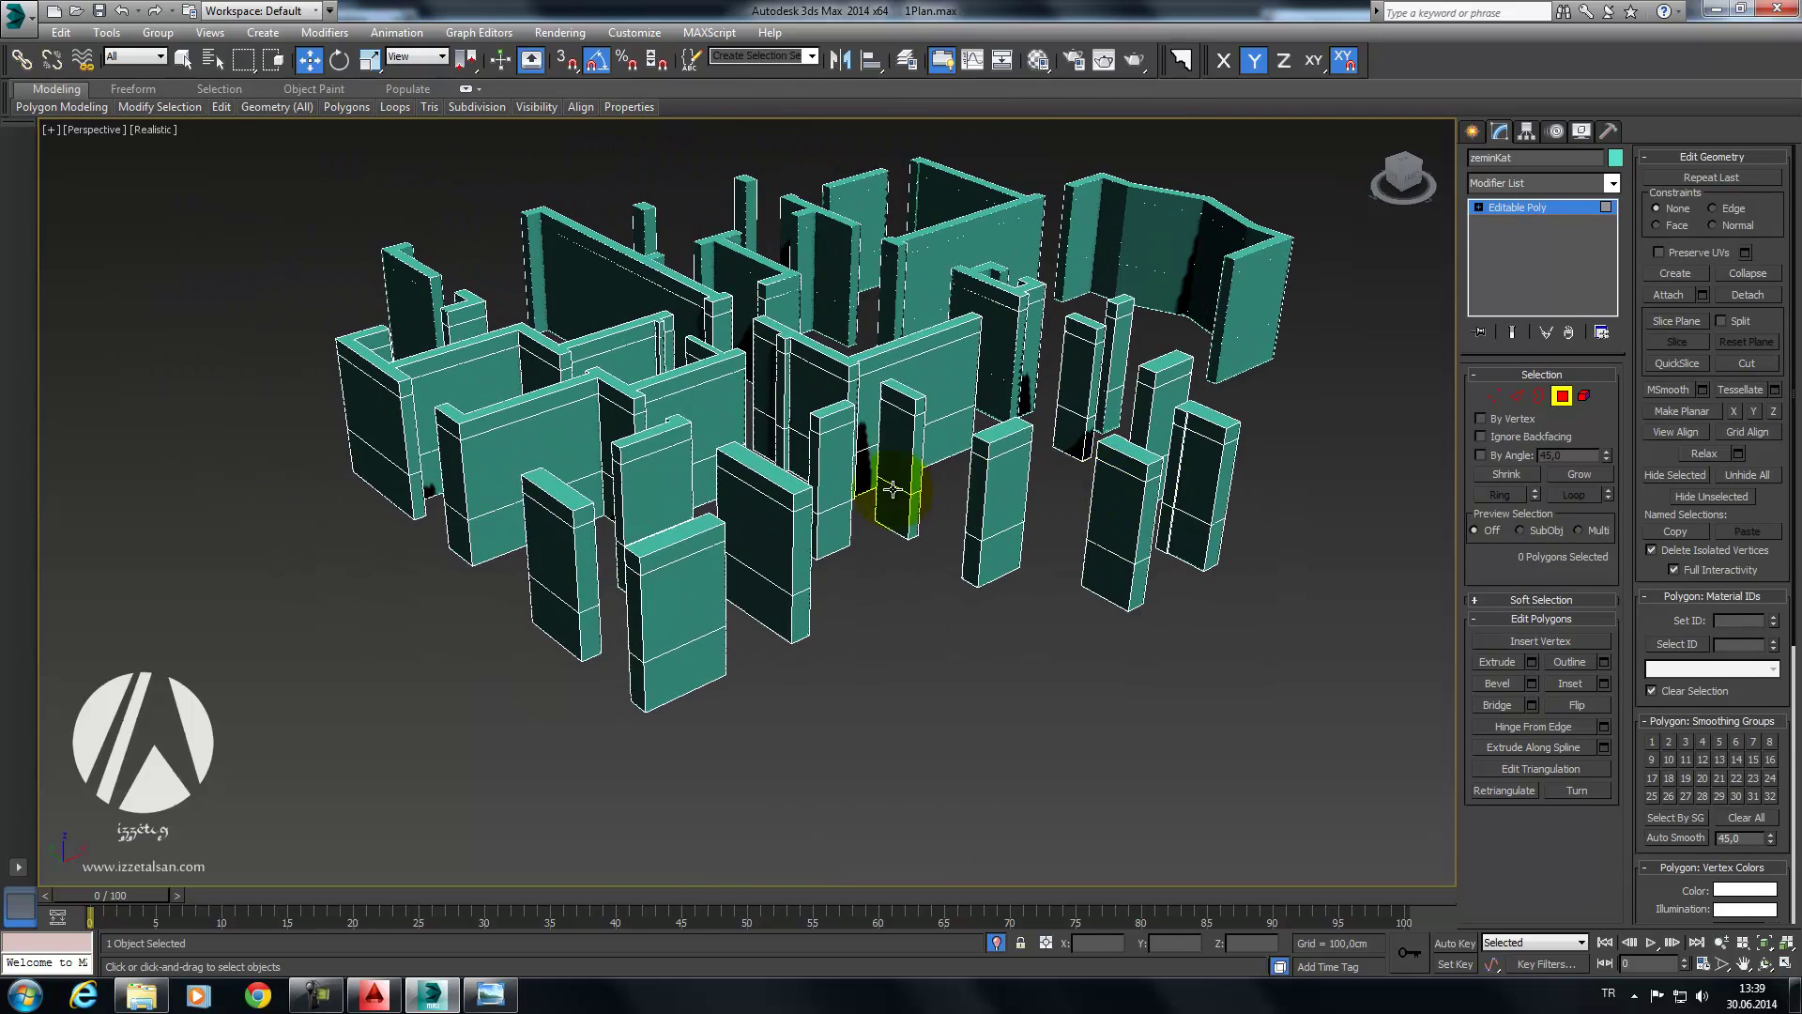
pyautogui.moveTo(692, 535)
pyautogui.keyDown('alt'); pyautogui.mouseDown(button='middle')
pyautogui.moveTo(716, 510)
pyautogui.moveTo(830, 501)
pyautogui.mouseUp(button='middle'); pyautogui.keyUp('alt')
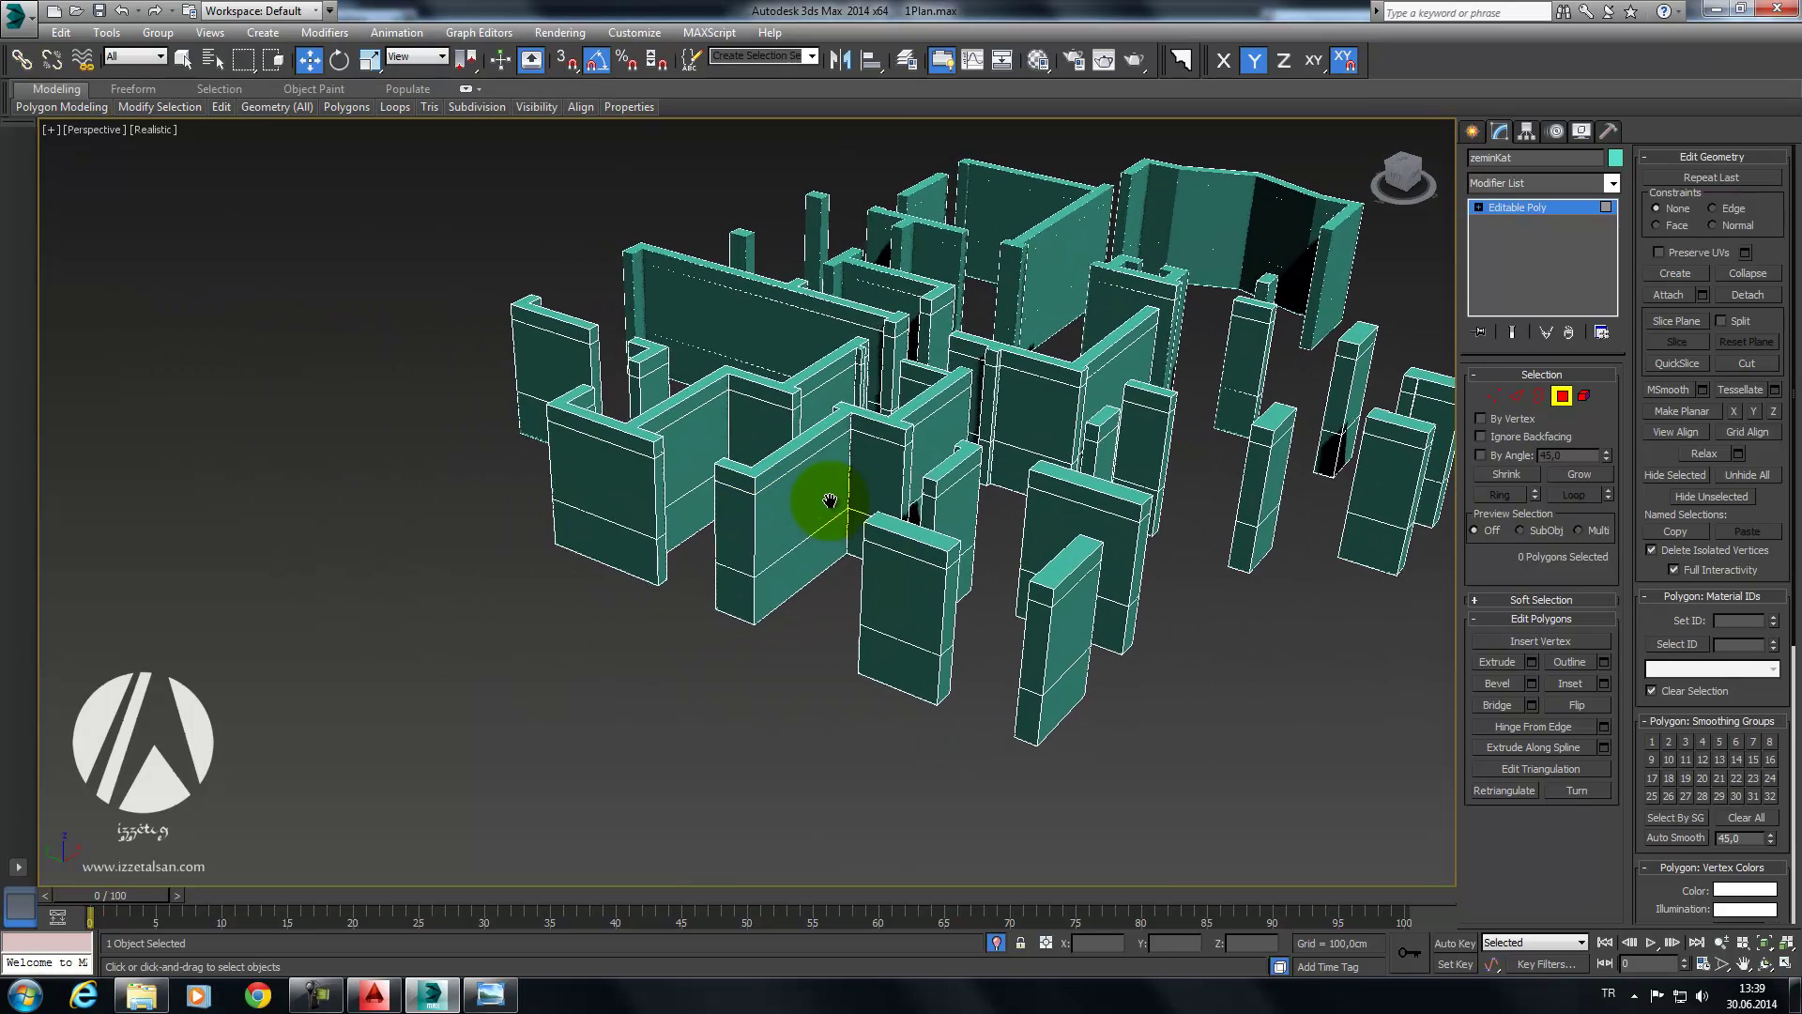
pyautogui.scroll(3, 830, 501)
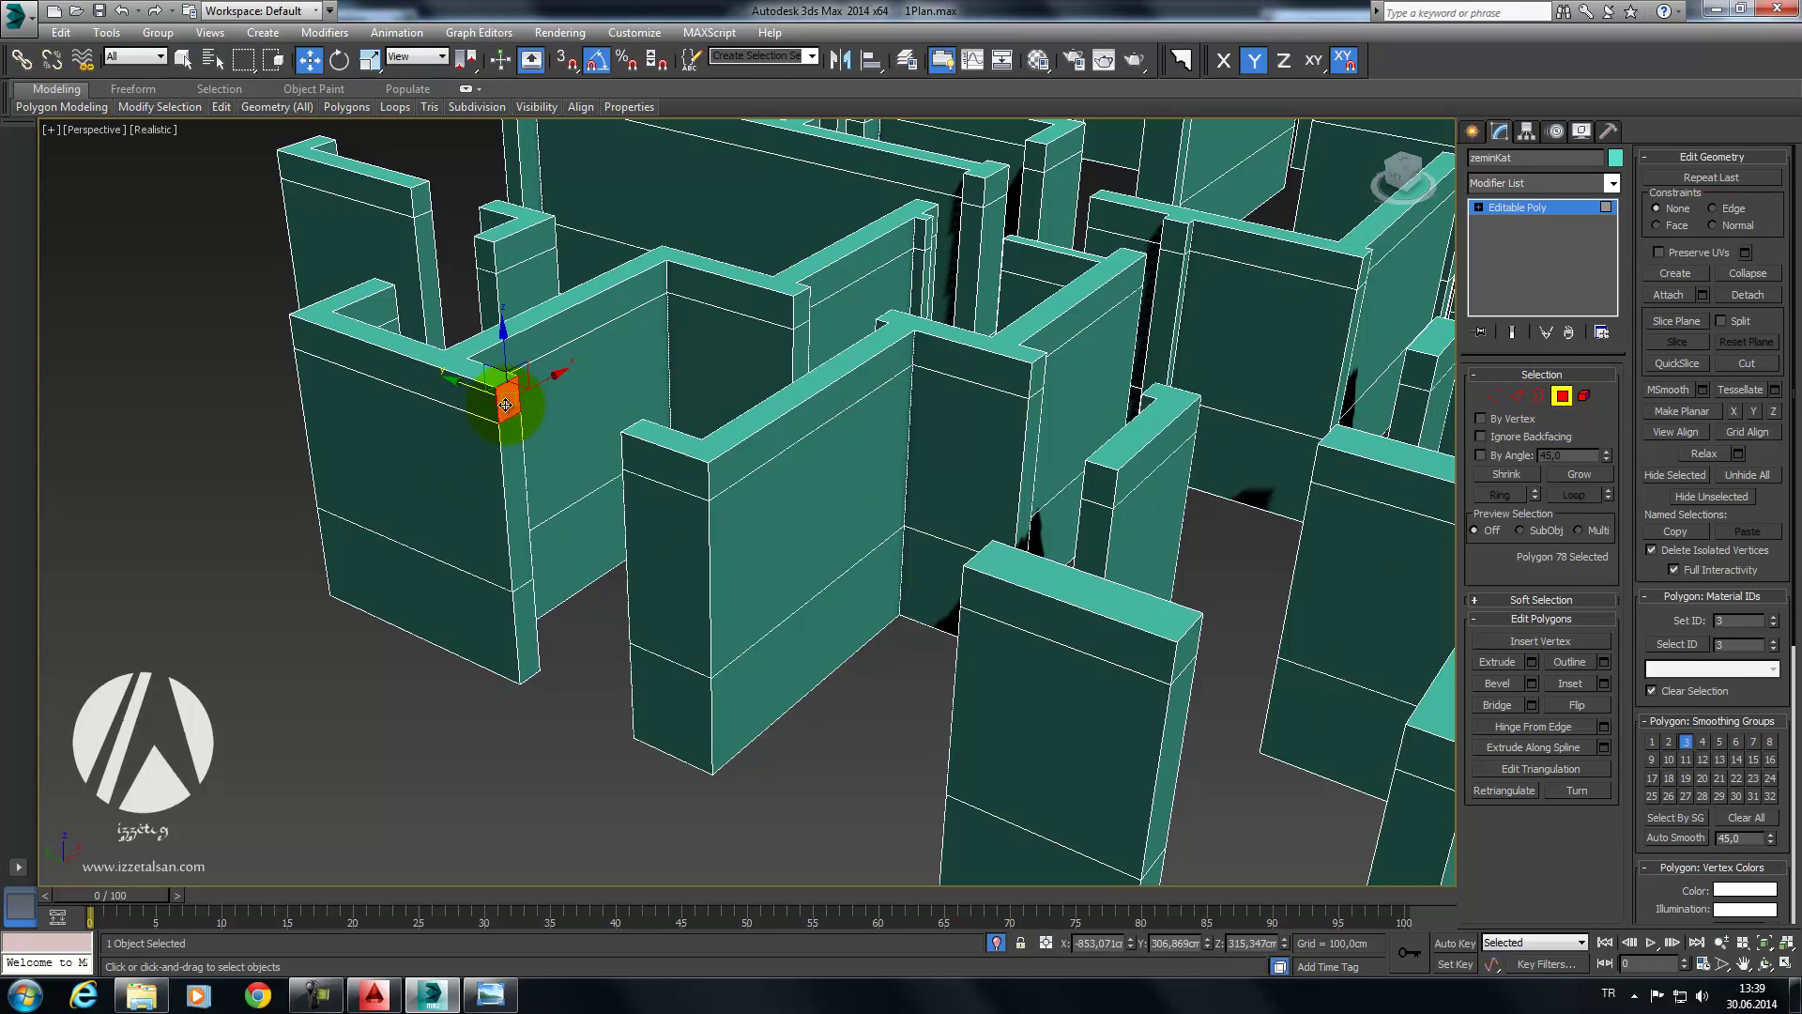
pyautogui.moveTo(562, 462)
pyautogui.keyDown('alt'); pyautogui.mouseDown(button='middle')
pyautogui.moveTo(675, 469)
pyautogui.moveTo(619, 386)
pyautogui.mouseUp(button='middle'); pyautogui.keyUp('alt')
pyautogui.keyDown('ctrl'); pyautogui.click(621, 361); pyautogui.keyUp('ctrl')
pyautogui.moveTo(627, 584)
pyautogui.keyDown('alt'); pyautogui.mouseDown(button='middle')
pyautogui.moveTo(756, 514)
pyautogui.moveTo(600, 516)
pyautogui.moveTo(595, 535)
pyautogui.moveTo(704, 535)
pyautogui.moveTo(644, 563)
pyautogui.moveTo(768, 551)
pyautogui.moveTo(616, 576)
pyautogui.moveTo(712, 576)
pyautogui.moveTo(623, 582)
pyautogui.moveTo(800, 535)
pyautogui.moveTo(595, 540)
pyautogui.moveTo(1198, 646)
pyautogui.mouseUp(button='middle'); pyautogui.keyUp('alt')
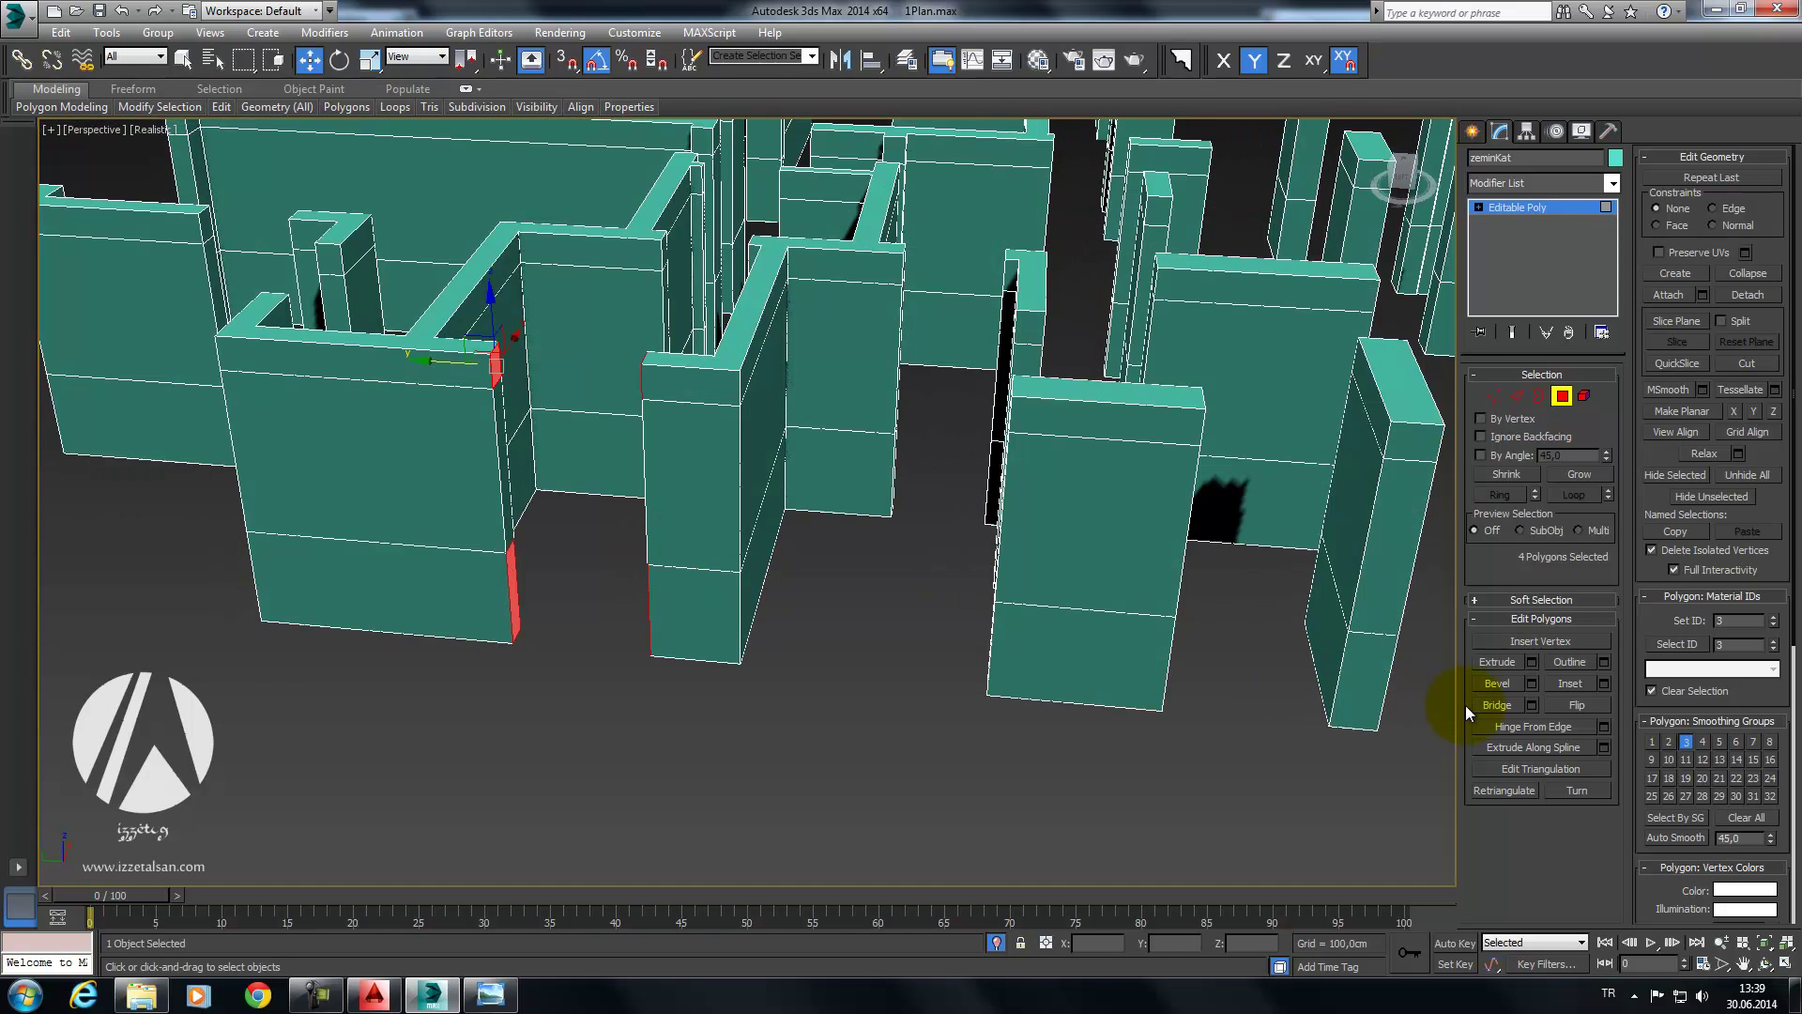
pyautogui.click(1488, 704)
pyautogui.scroll(-5, 742, 572)
pyautogui.click(759, 588)
pyautogui.moveTo(759, 588)
pyautogui.keyDown('alt'); pyautogui.mouseDown(button='middle')
pyautogui.moveTo(691, 611)
pyautogui.moveTo(805, 615)
pyautogui.moveTo(926, 563)
pyautogui.moveTo(785, 515)
pyautogui.moveTo(816, 470)
pyautogui.moveTo(807, 519)
pyautogui.moveTo(764, 511)
pyautogui.moveTo(772, 535)
pyautogui.moveTo(845, 604)
pyautogui.moveTo(844, 442)
pyautogui.moveTo(826, 666)
pyautogui.mouseUp(button='middle'); pyautogui.keyUp('alt')
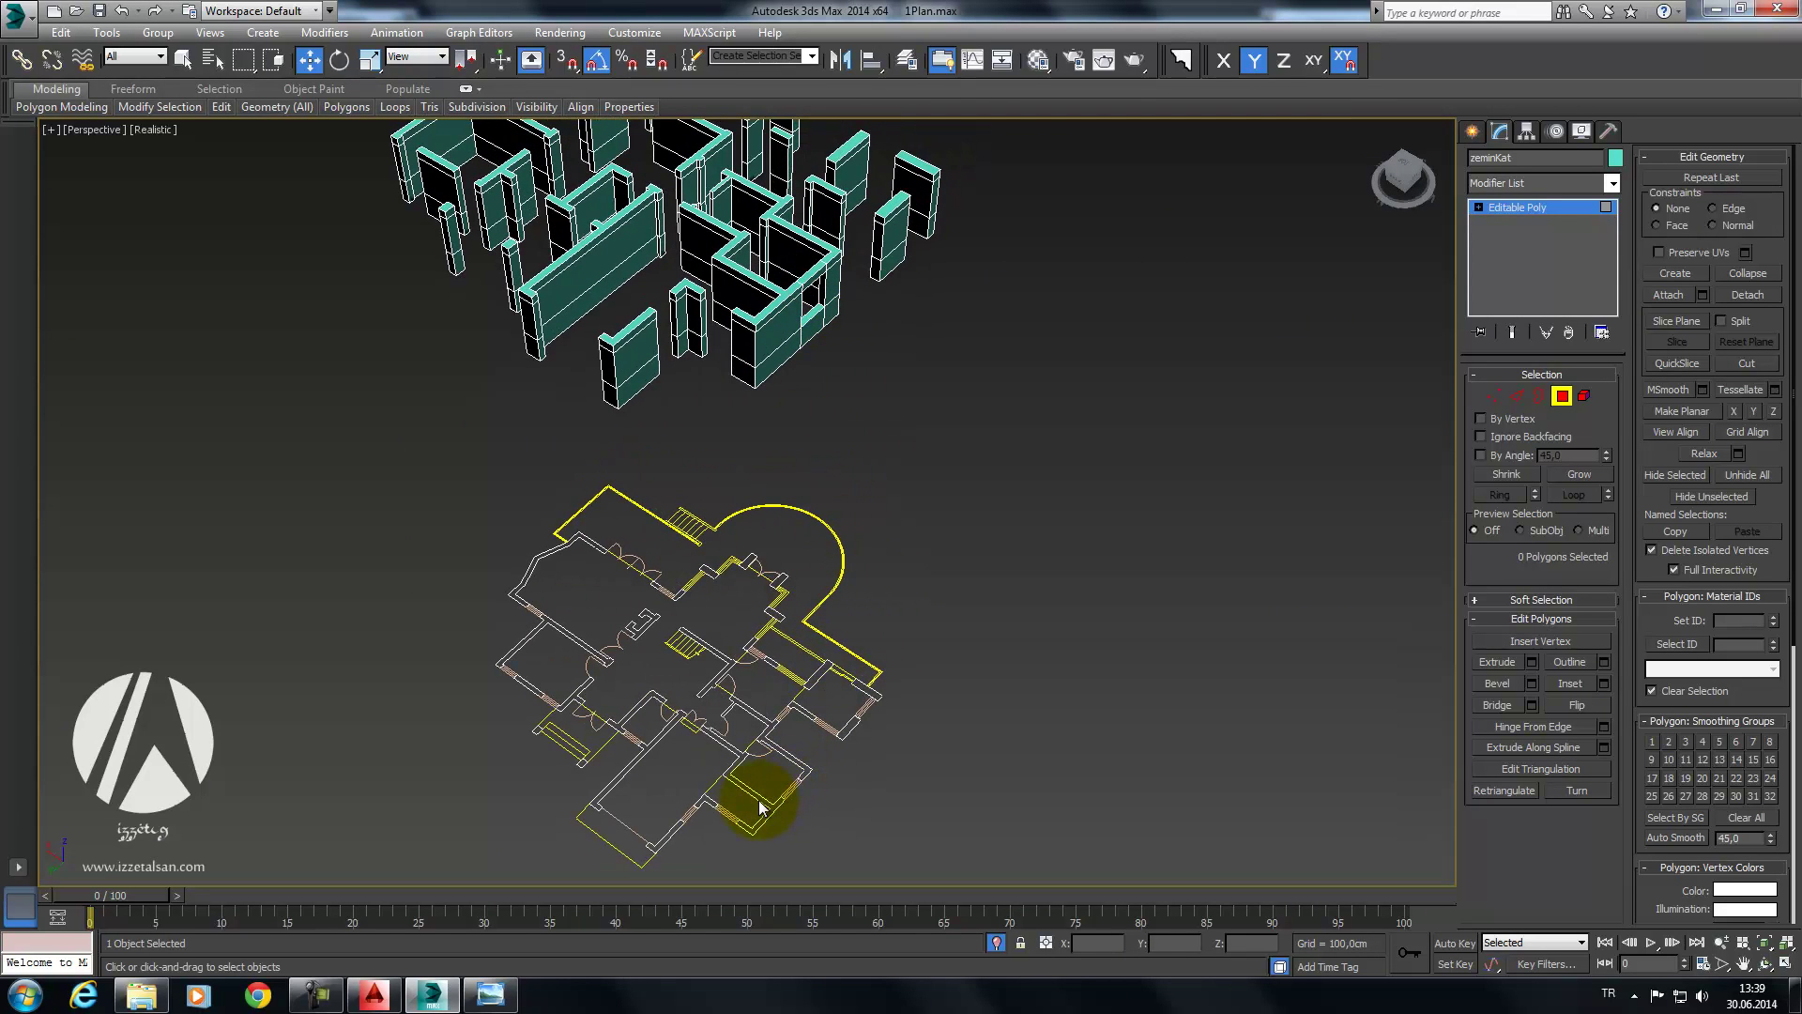
# Step: Bridge a wall-end face to the small wall's facing face across the gap
pyautogui.keyDown('alt'); pyautogui.moveTo(686, 820); pyautogui.dragTo(726, 597, button='middle'); pyautogui.keyUp('alt')
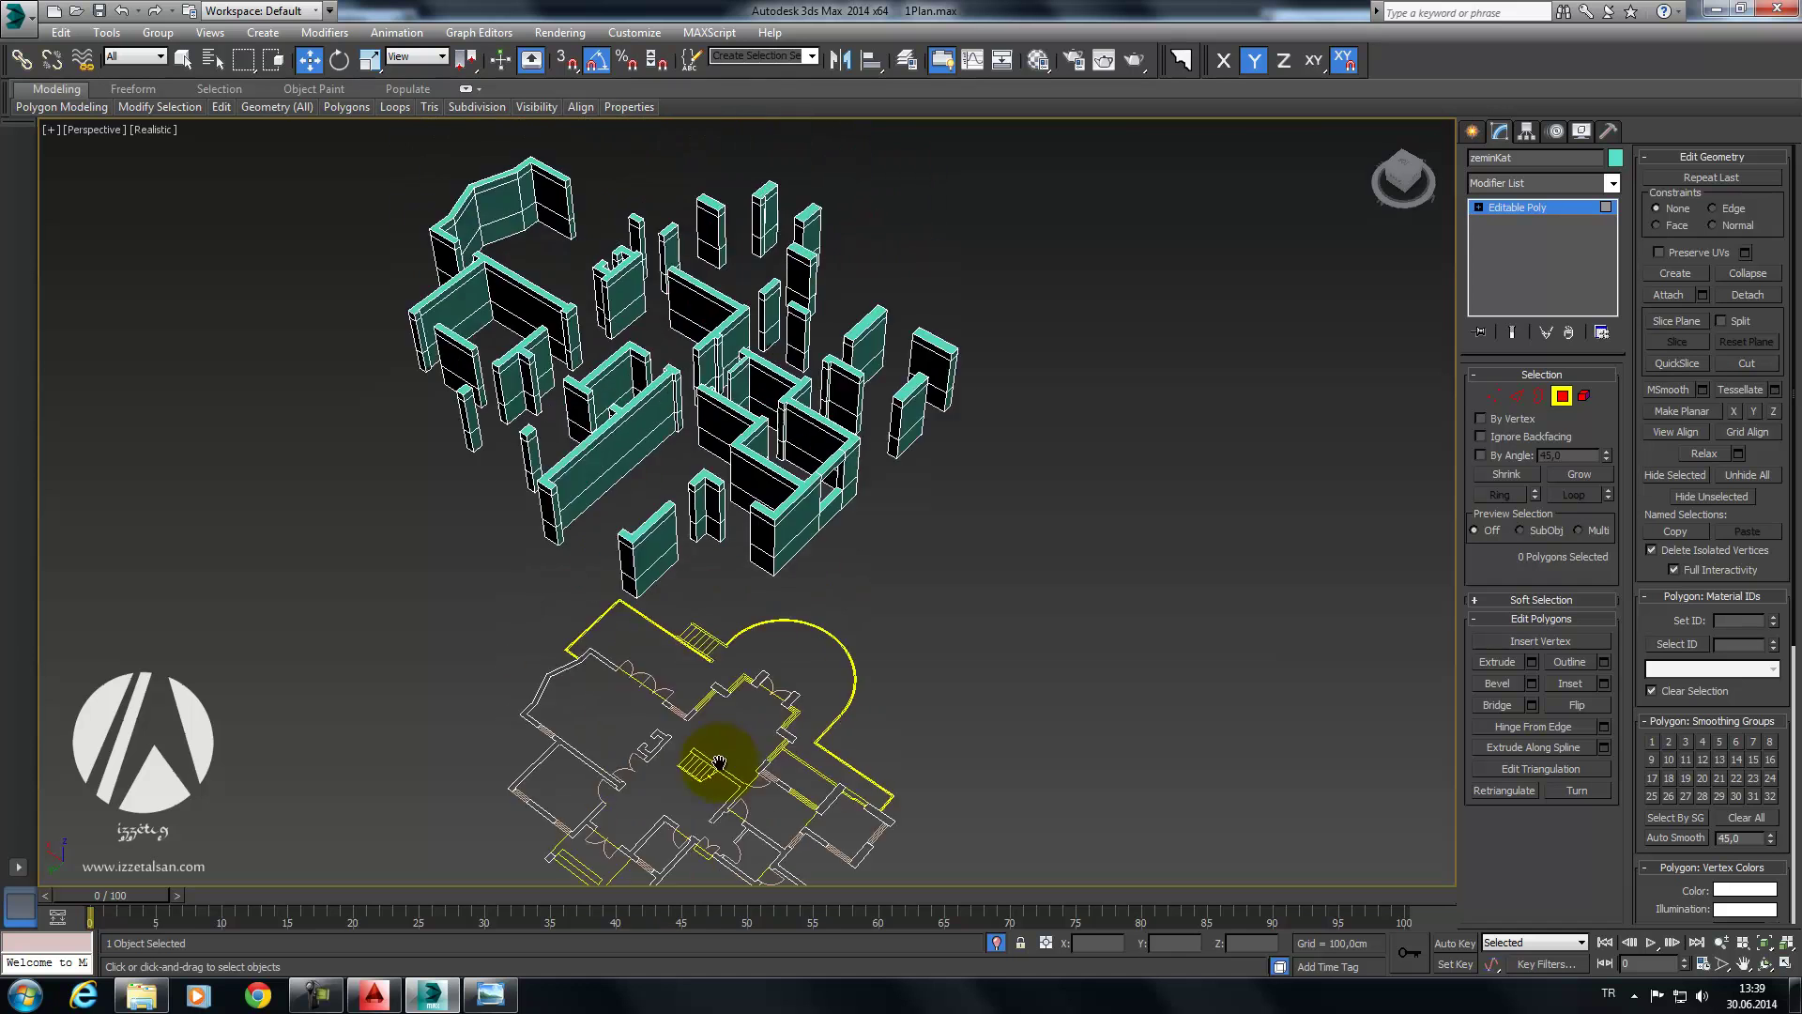
pyautogui.click(734, 545)
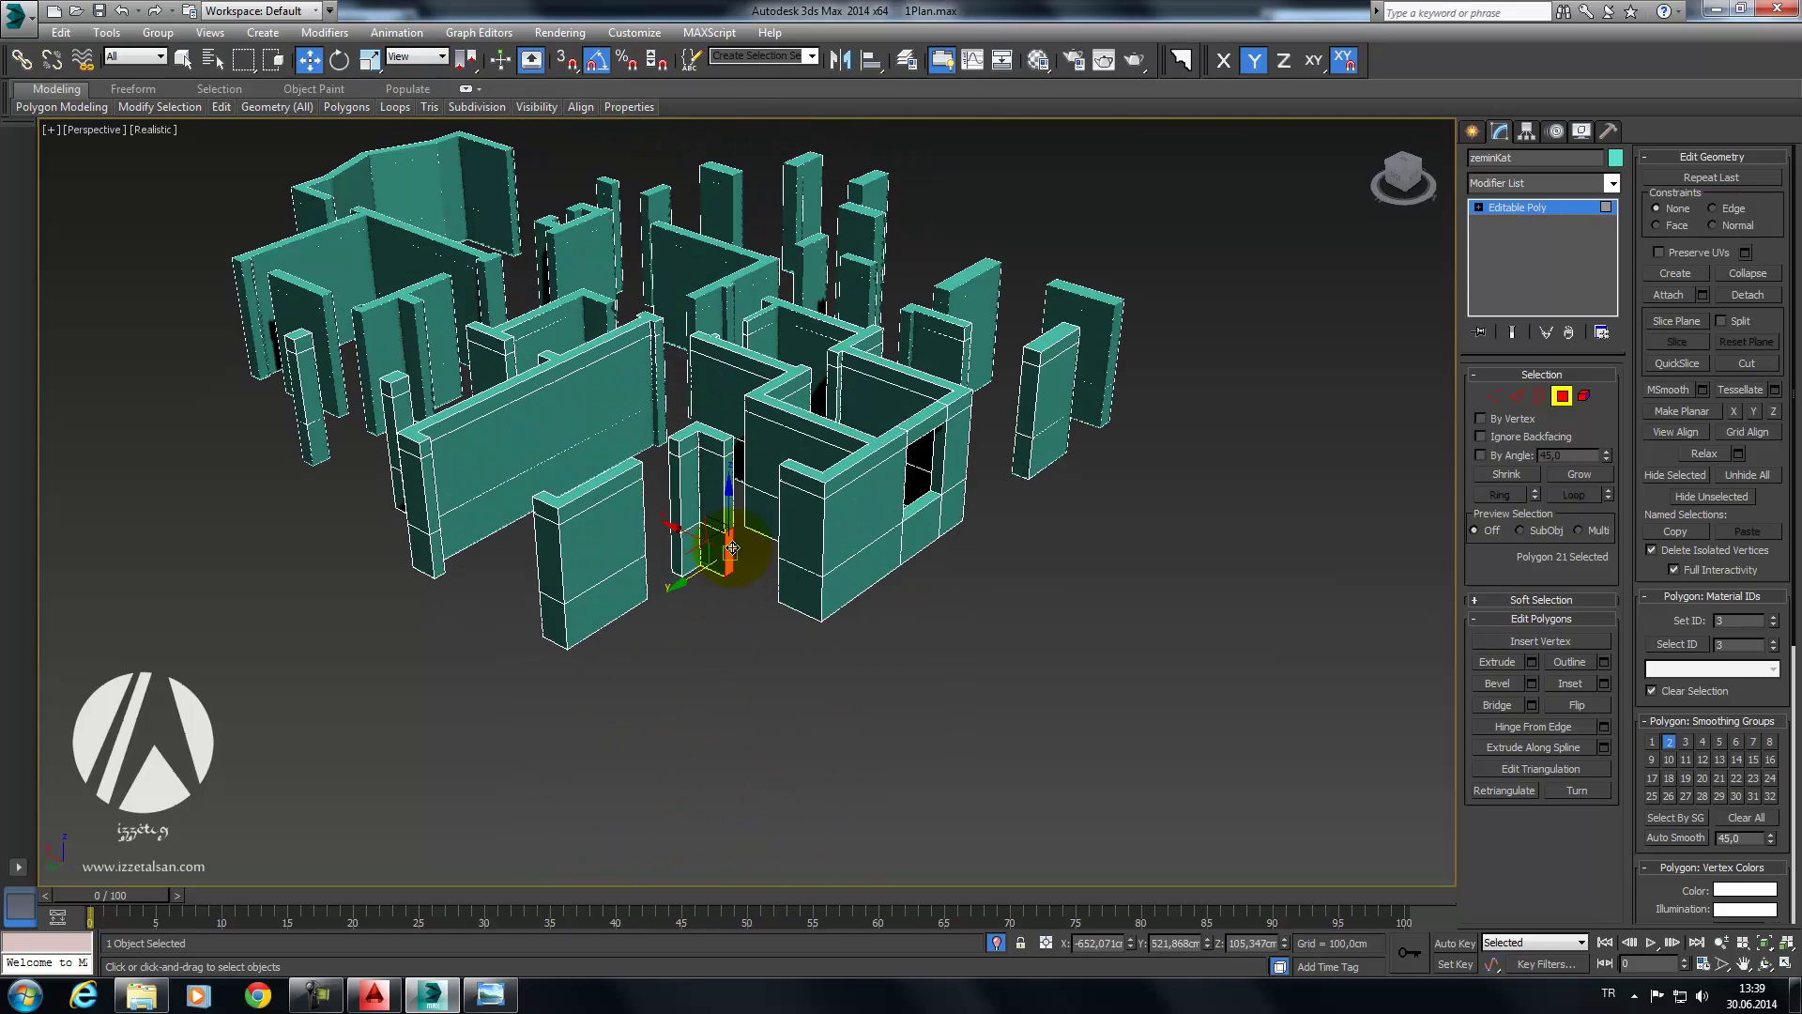
pyautogui.keyDown('ctrl'); pyautogui.click(729, 448); pyautogui.keyUp('ctrl')
pyautogui.keyDown('alt'); pyautogui.moveTo(730, 448); pyautogui.dragTo(950, 559, button='middle'); pyautogui.keyUp('alt')
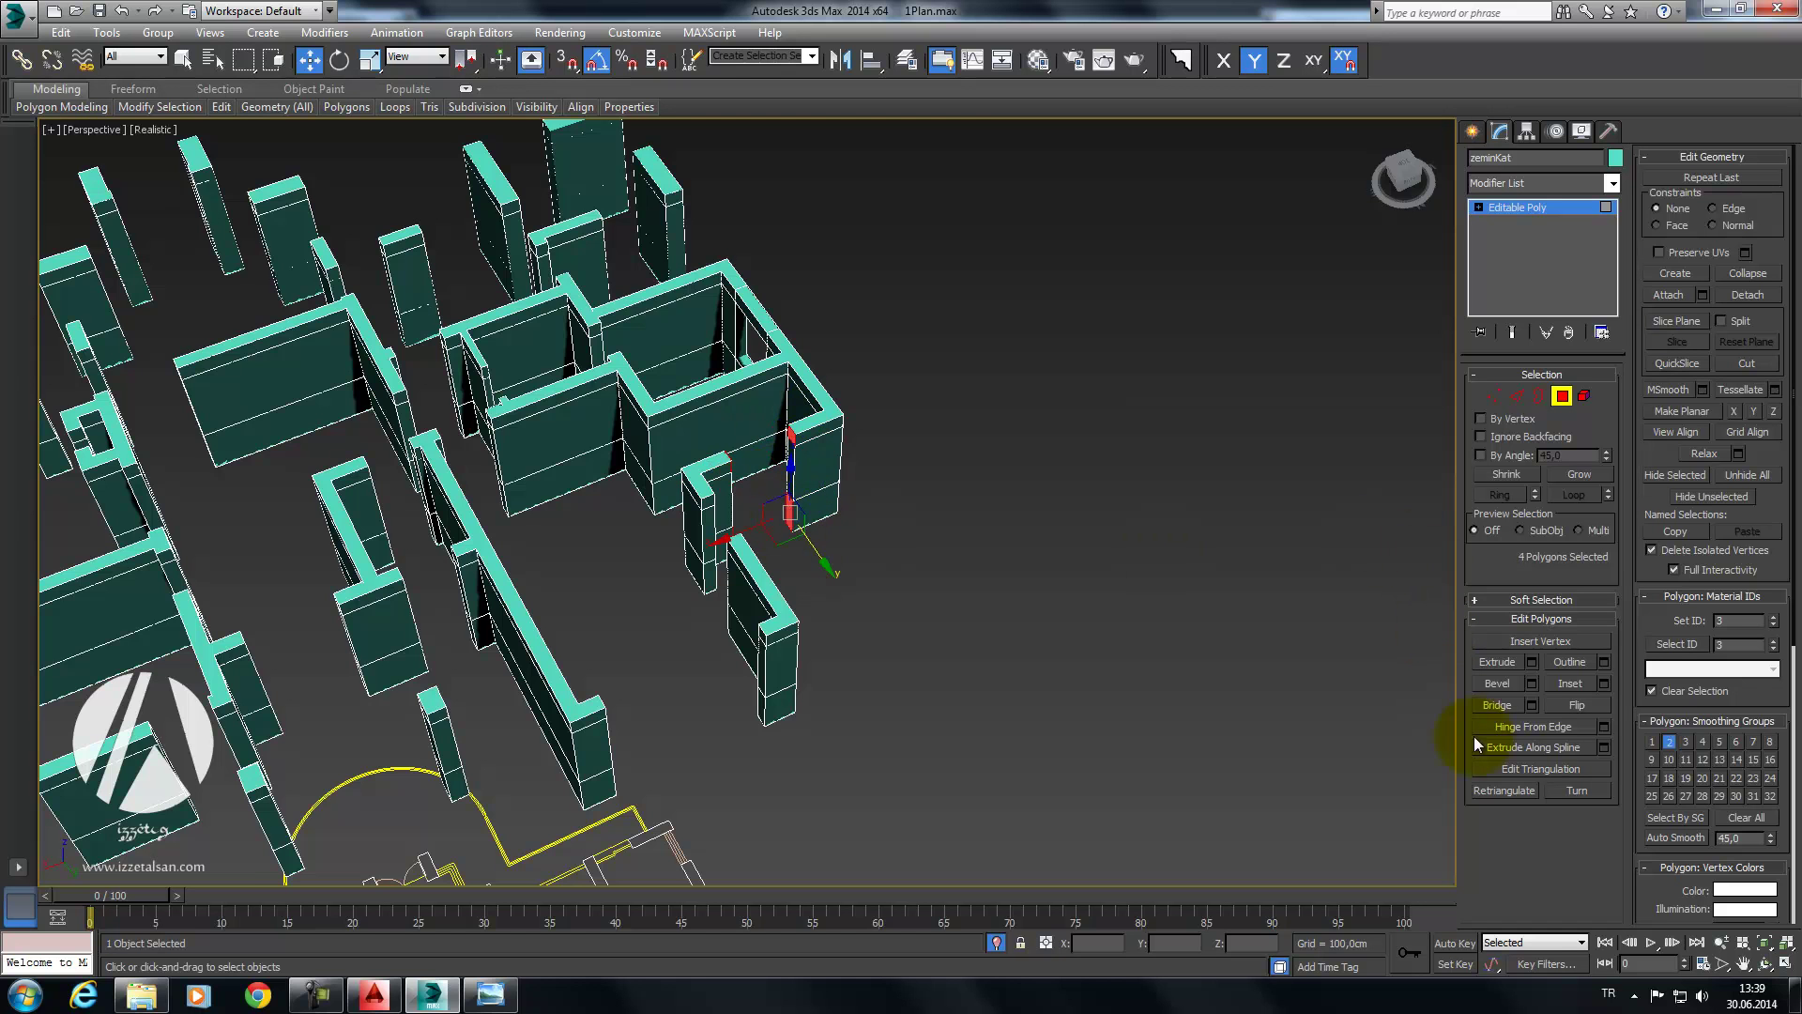
pyautogui.click(1508, 704)
pyautogui.keyDown('alt'); pyautogui.moveTo(976, 501); pyautogui.dragTo(751, 488, button='middle'); pyautogui.keyUp('alt')
# Step: Bridge the corner sliver faces to the pillar faces to close the pillar gap
pyautogui.scroll(8, 768, 527)
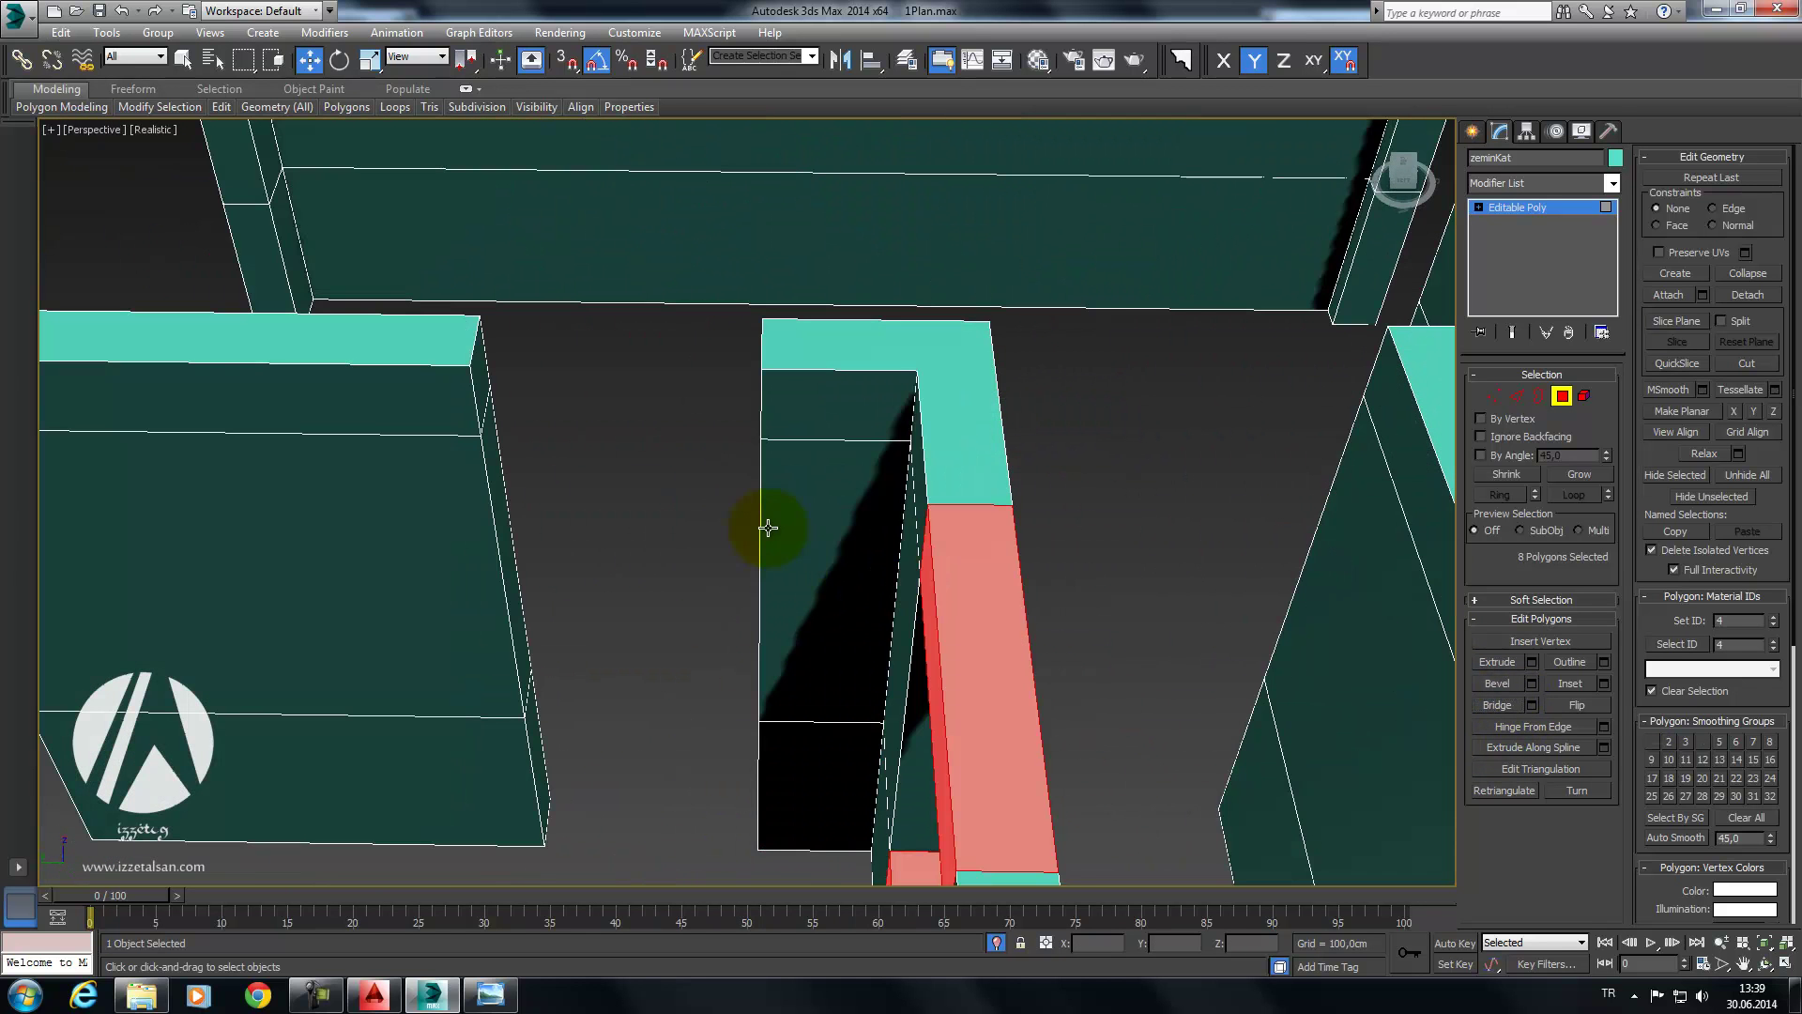
pyautogui.click(477, 385)
pyautogui.keyDown('ctrl'); pyautogui.click(524, 714); pyautogui.keyUp('ctrl')
pyautogui.keyDown('ctrl'); pyautogui.click(699, 272); pyautogui.keyUp('ctrl')
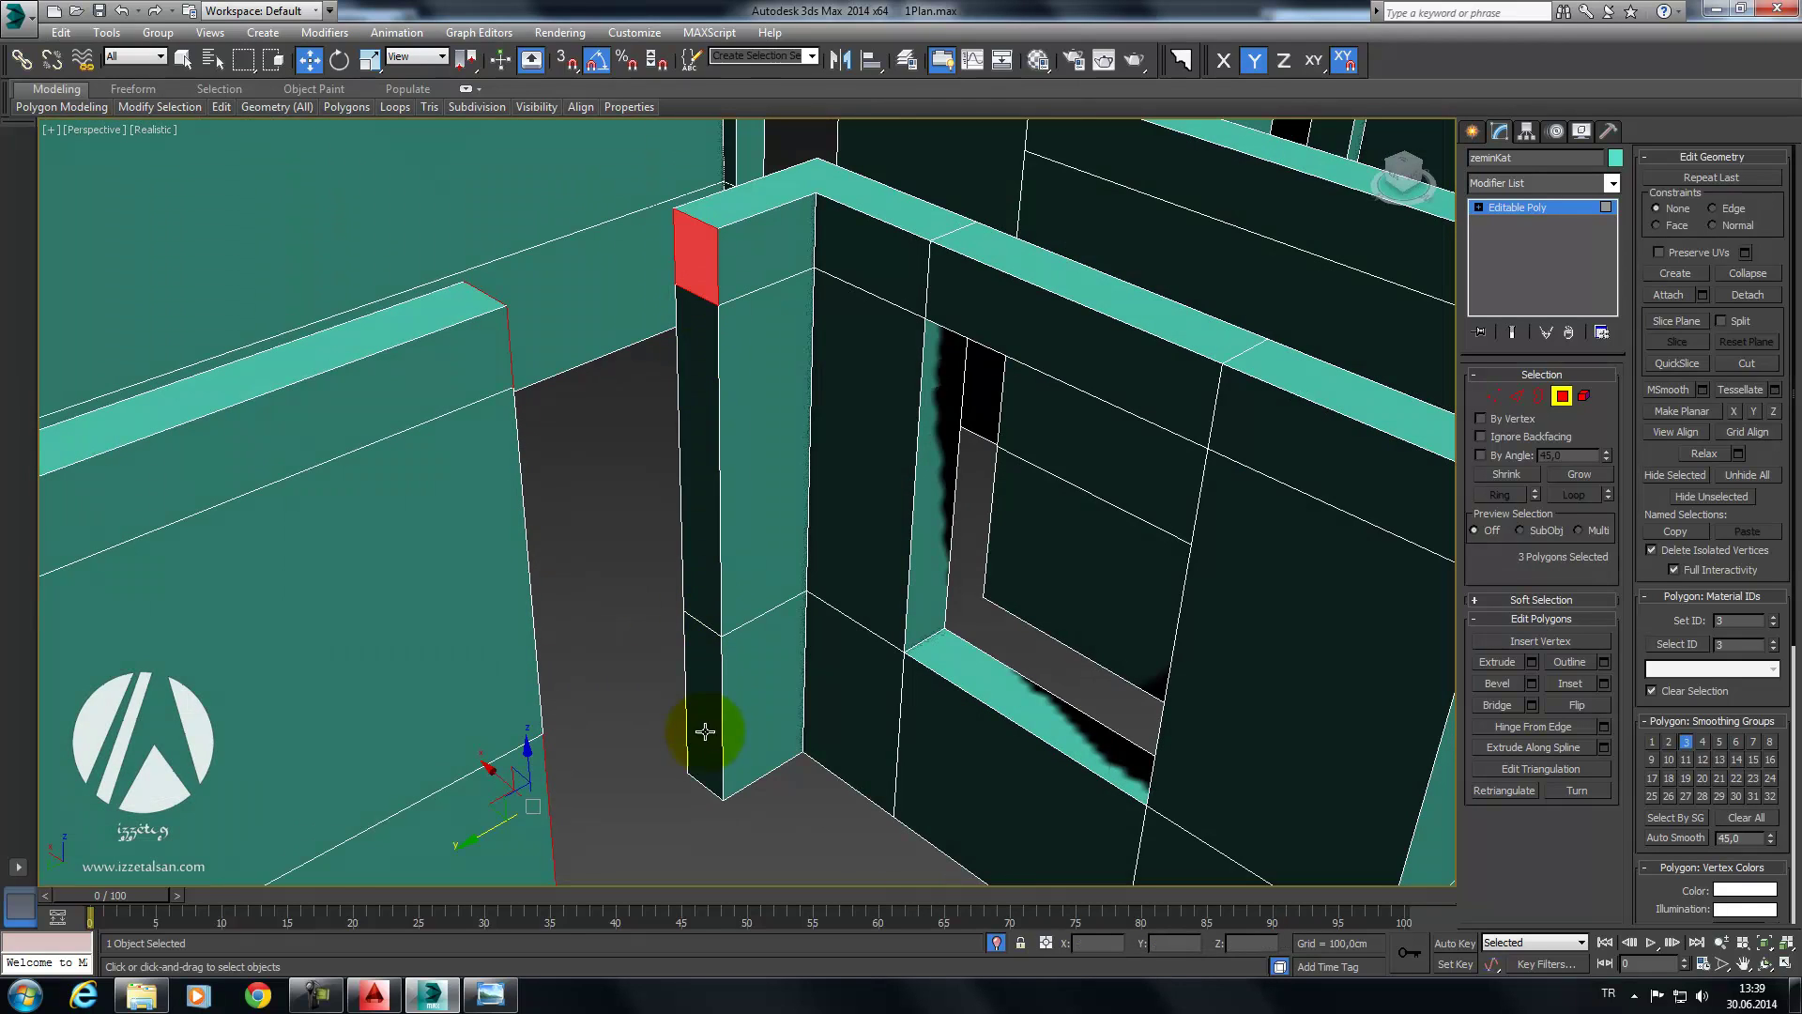
pyautogui.keyDown('ctrl'); pyautogui.click(705, 731); pyautogui.keyUp('ctrl')
pyautogui.click(1494, 704)
pyautogui.scroll(-3, 941, 564)
pyautogui.scroll(-4, 937, 573)
# Step: Reframe the walls and select a wall face at the next opening
pyautogui.moveTo(937, 572)
pyautogui.keyDown('alt'); pyautogui.mouseDown(button='middle')
pyautogui.moveTo(989, 628)
pyautogui.moveTo(892, 450)
pyautogui.moveTo(885, 511)
pyautogui.moveTo(871, 451)
pyautogui.moveTo(868, 471)
pyautogui.mouseUp(button='middle'); pyautogui.keyUp('alt')
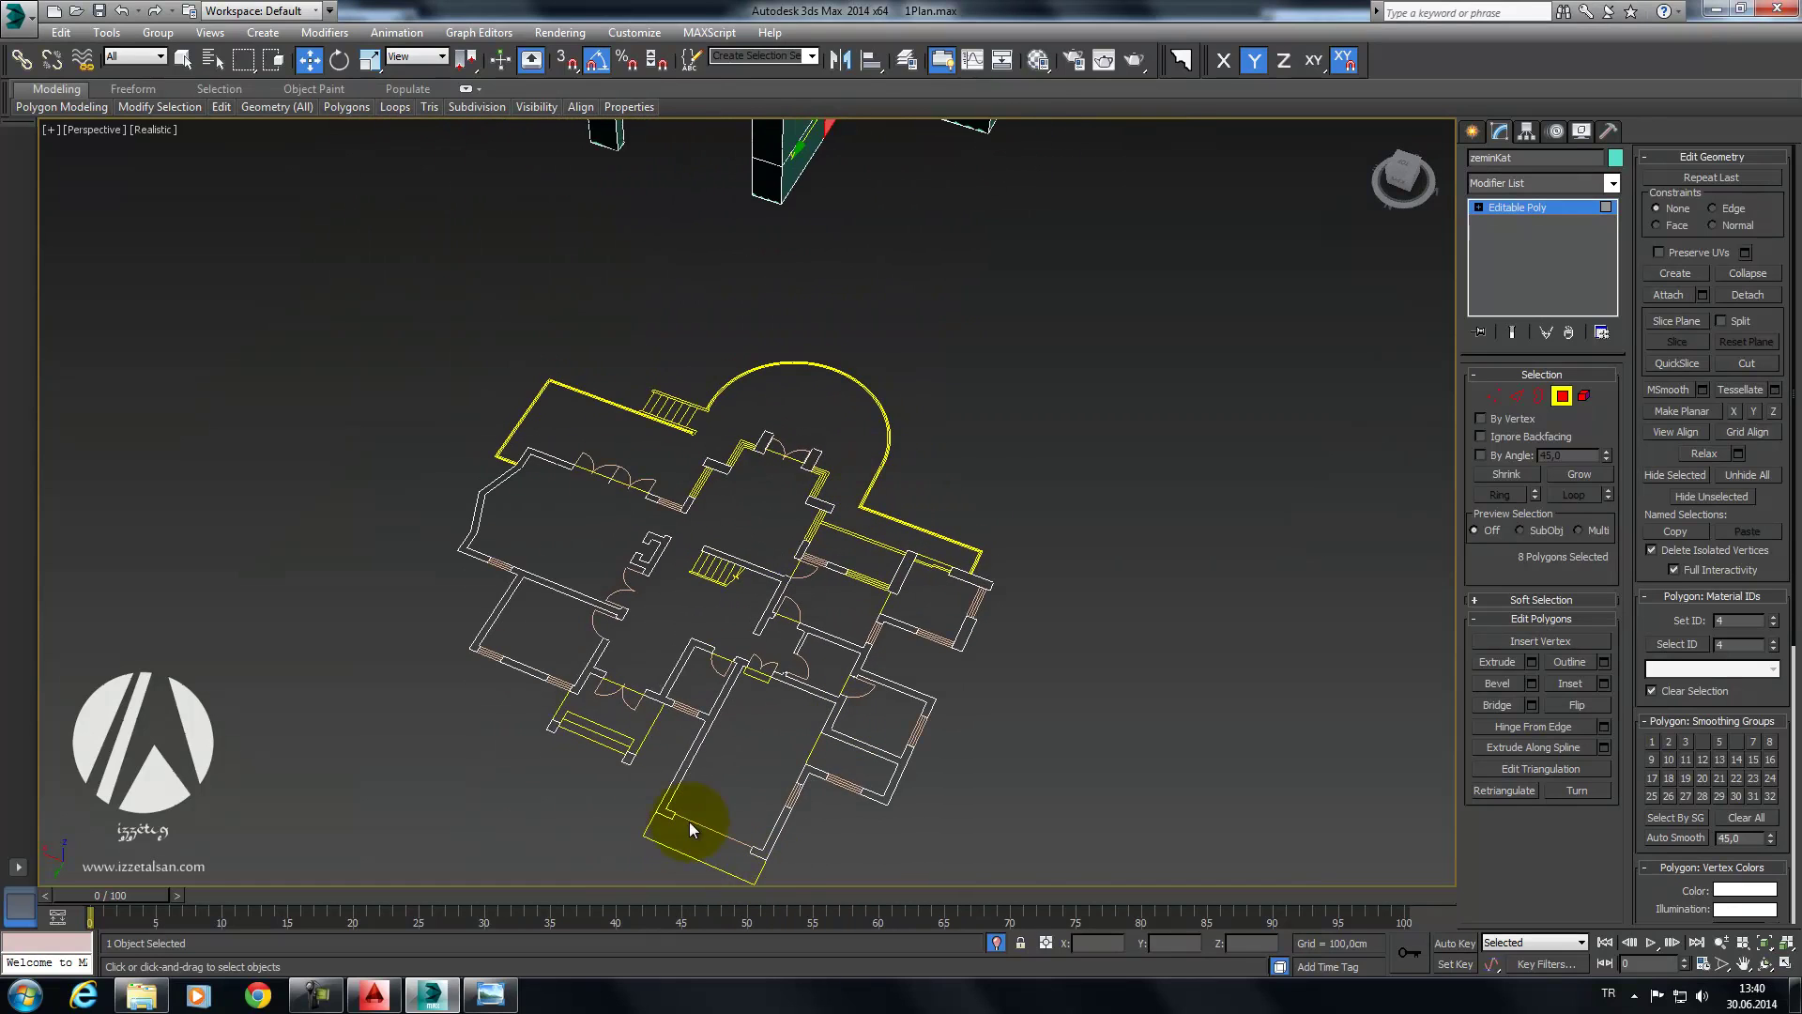
pyautogui.moveTo(691, 645); pyautogui.dragTo(720, 696, button='middle')
pyautogui.moveTo(675, 486)
pyautogui.keyDown('alt'); pyautogui.mouseDown(button='middle')
pyautogui.moveTo(700, 507)
pyautogui.moveTo(632, 454)
pyautogui.mouseUp(button='middle'); pyautogui.keyUp('alt')
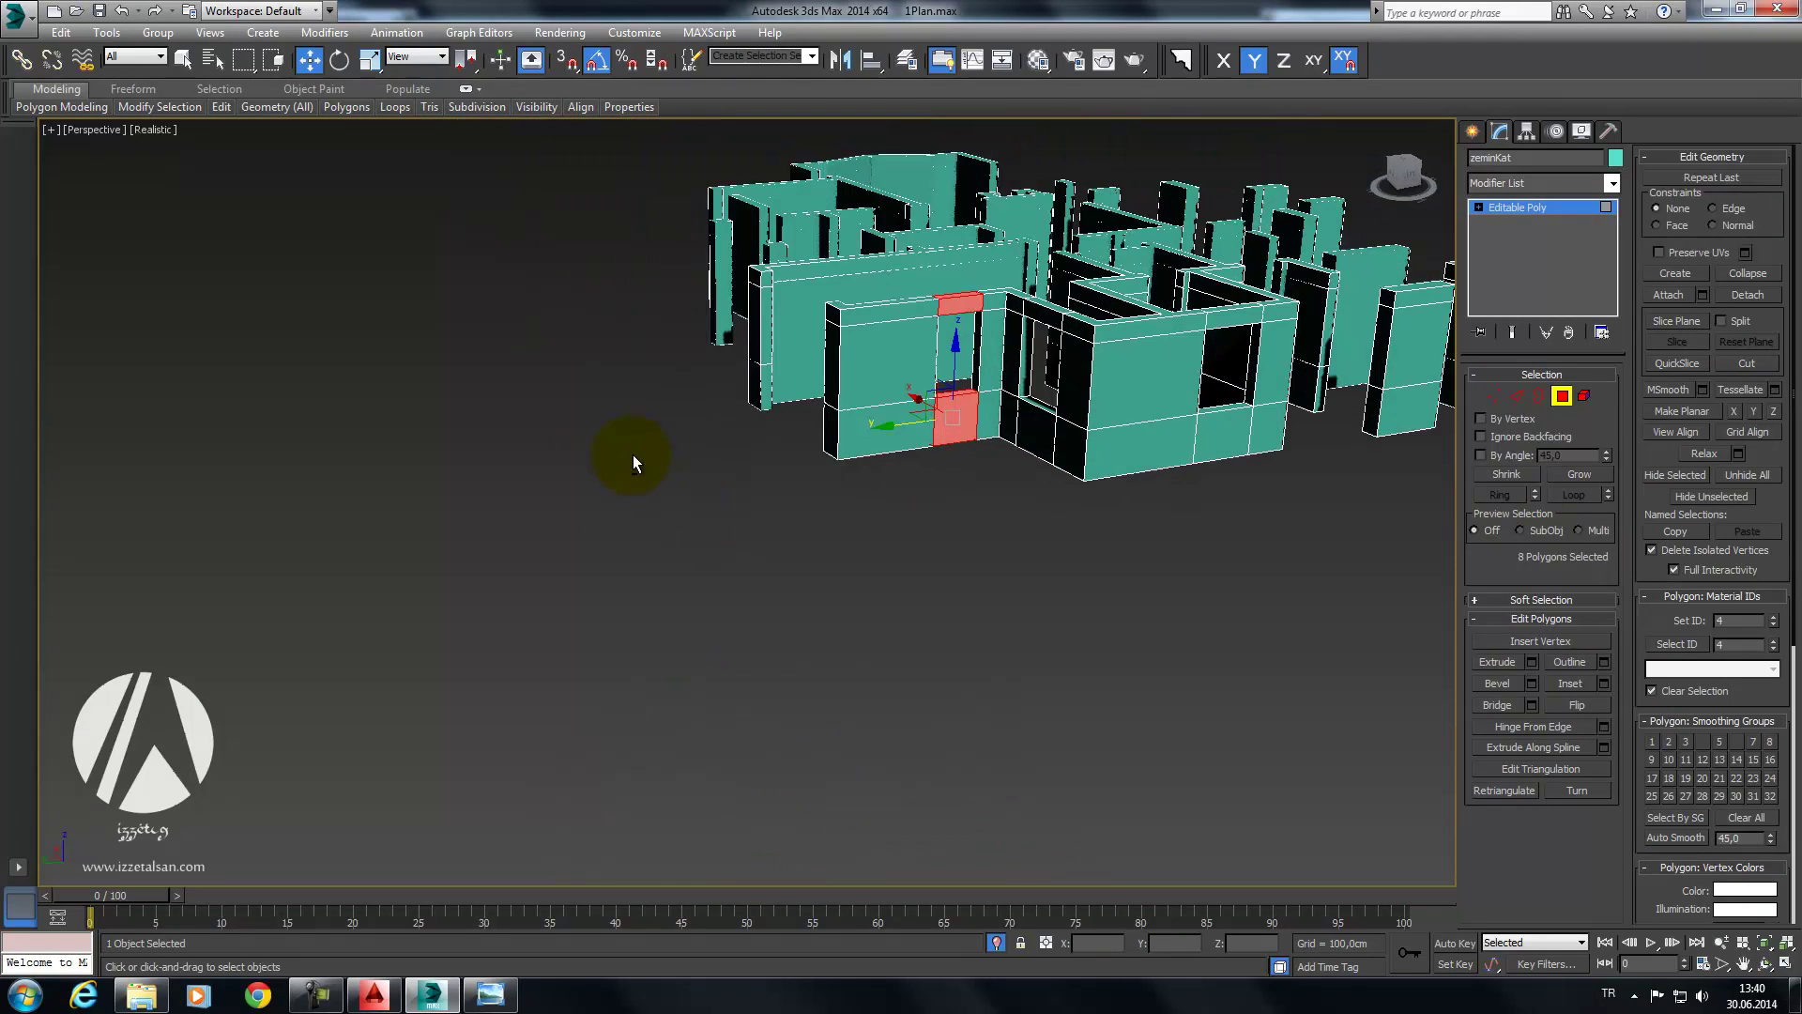
pyautogui.moveTo(767, 278)
pyautogui.keyDown('alt'); pyautogui.mouseDown(button='middle')
pyautogui.moveTo(953, 322)
pyautogui.moveTo(994, 314)
pyautogui.mouseUp(button='middle'); pyautogui.keyUp('alt')
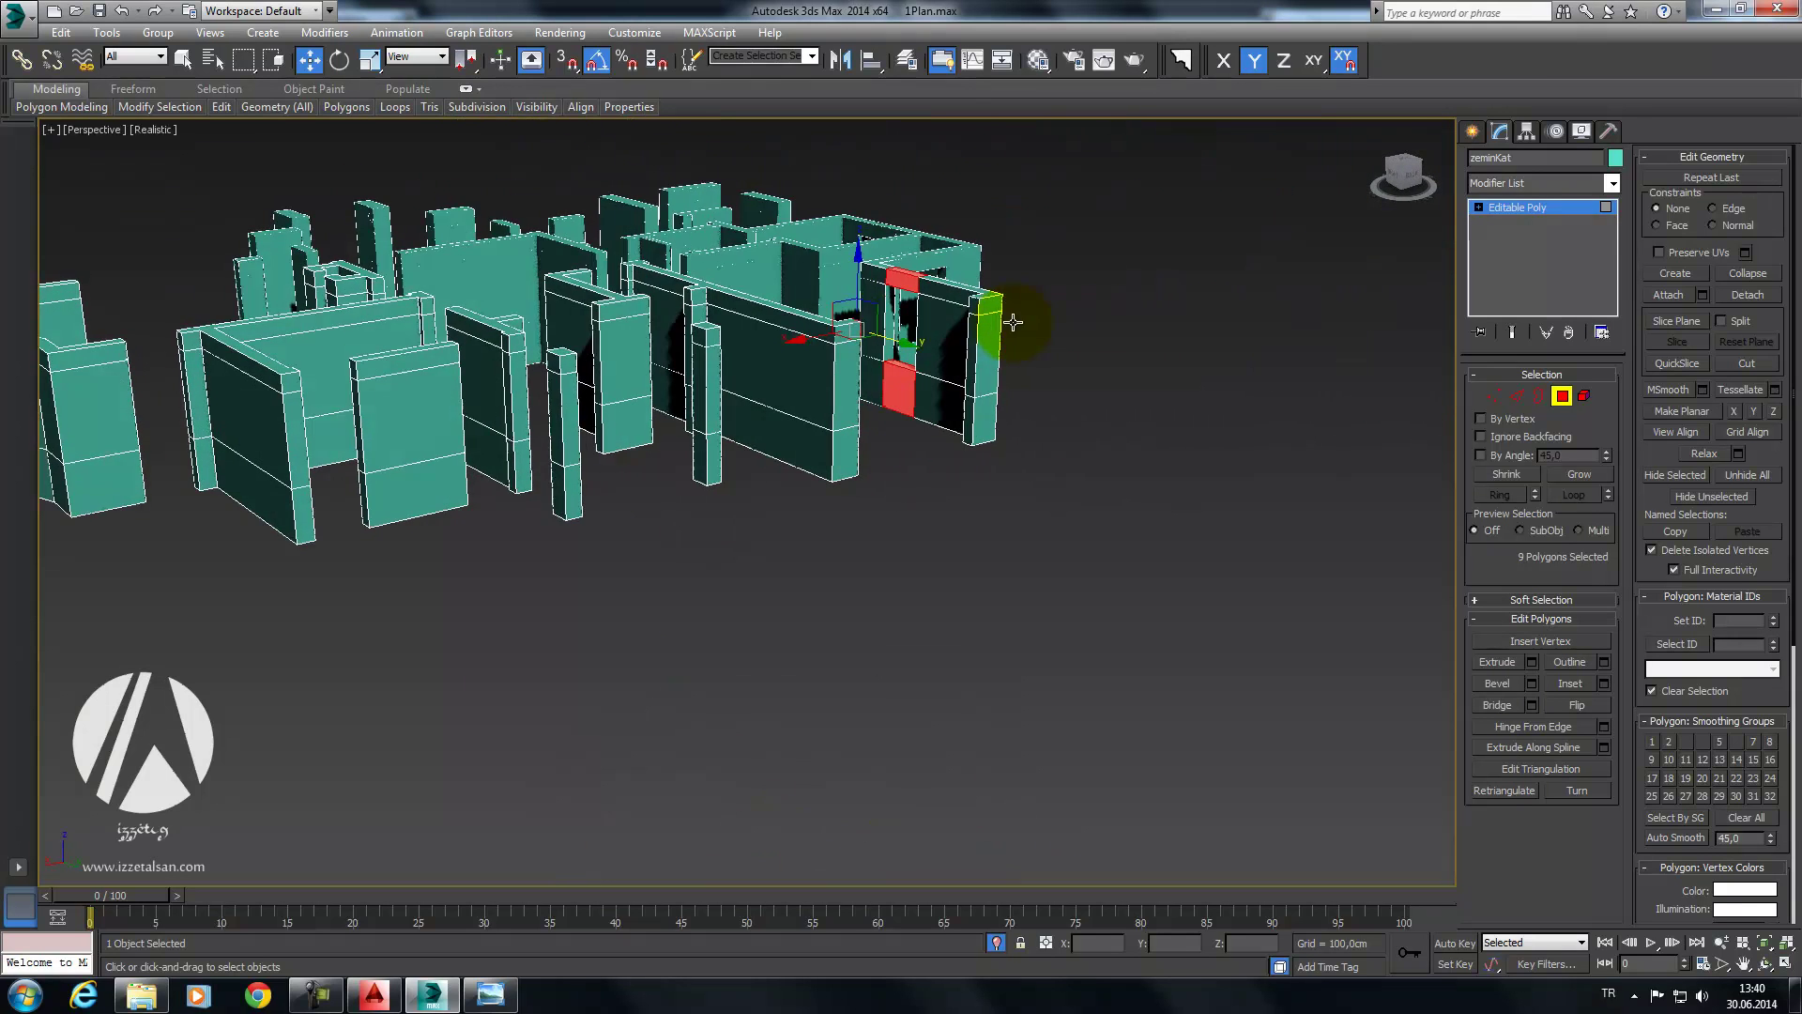
pyautogui.keyDown('ctrl'); pyautogui.click(975, 309); pyautogui.keyUp('ctrl')
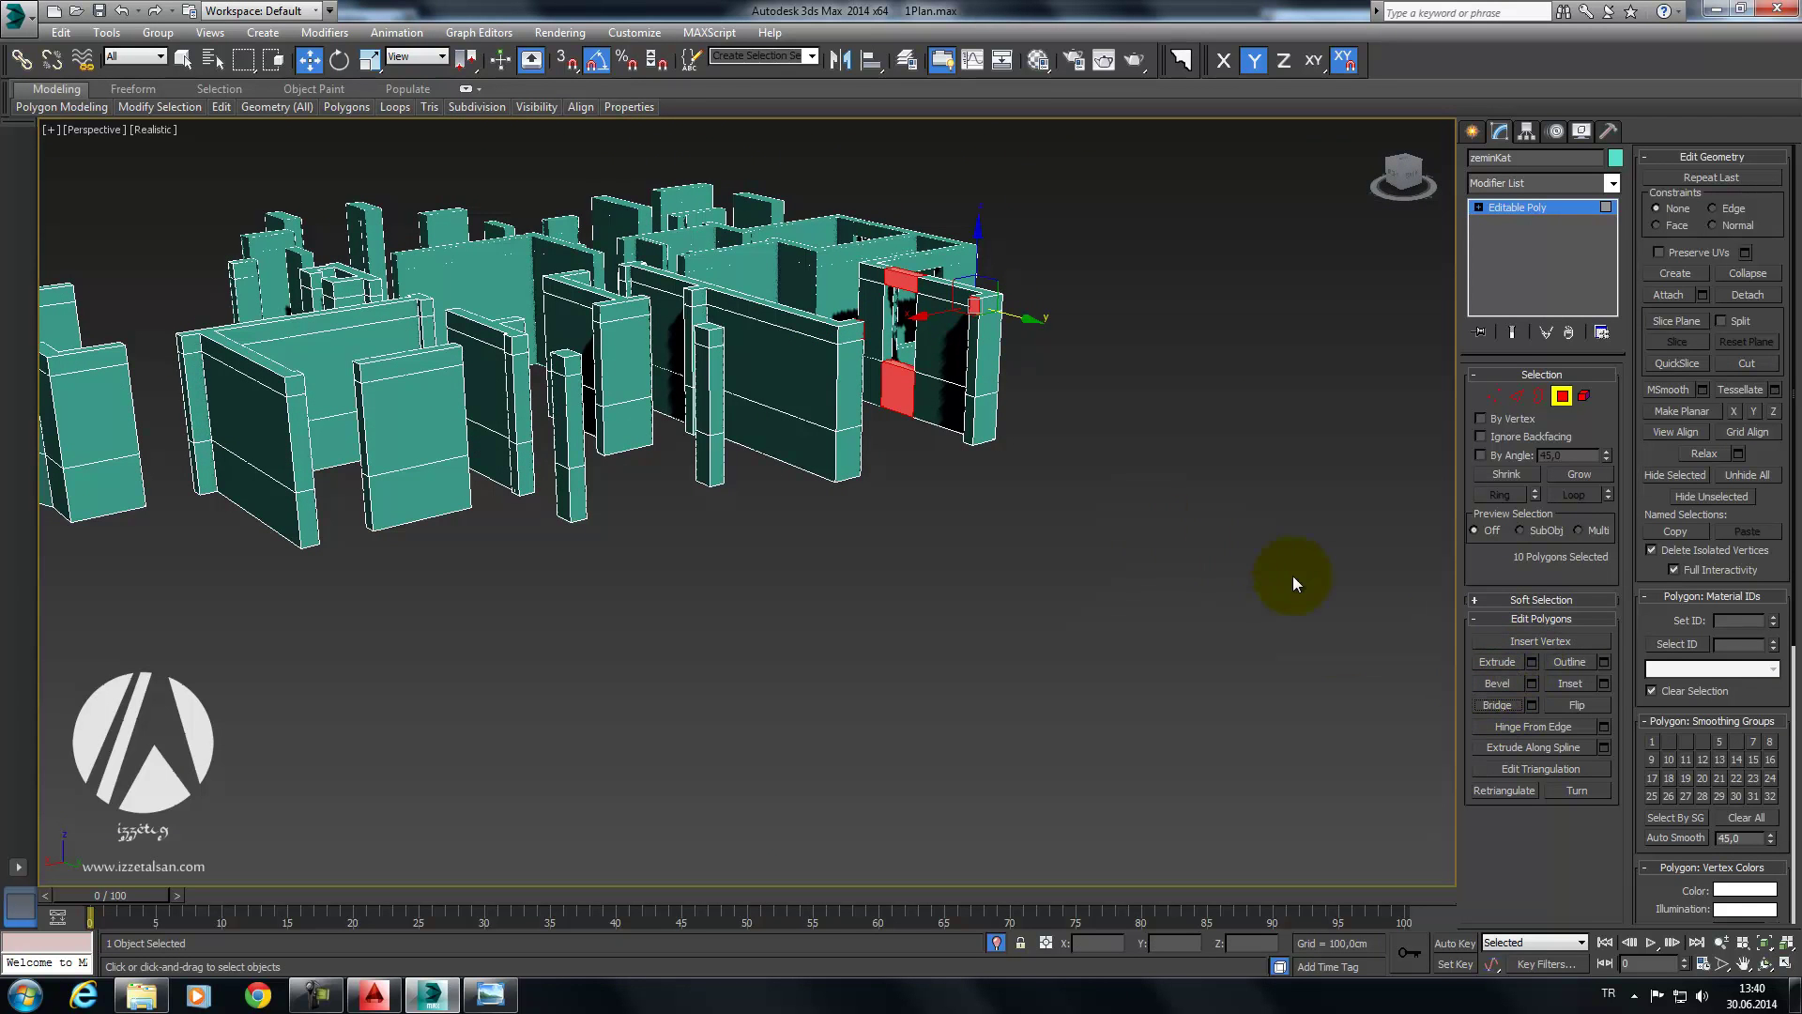
# Step: Bridge the selected faces via Bridge settings to span the door opening, then deselect
pyautogui.click(1534, 704)
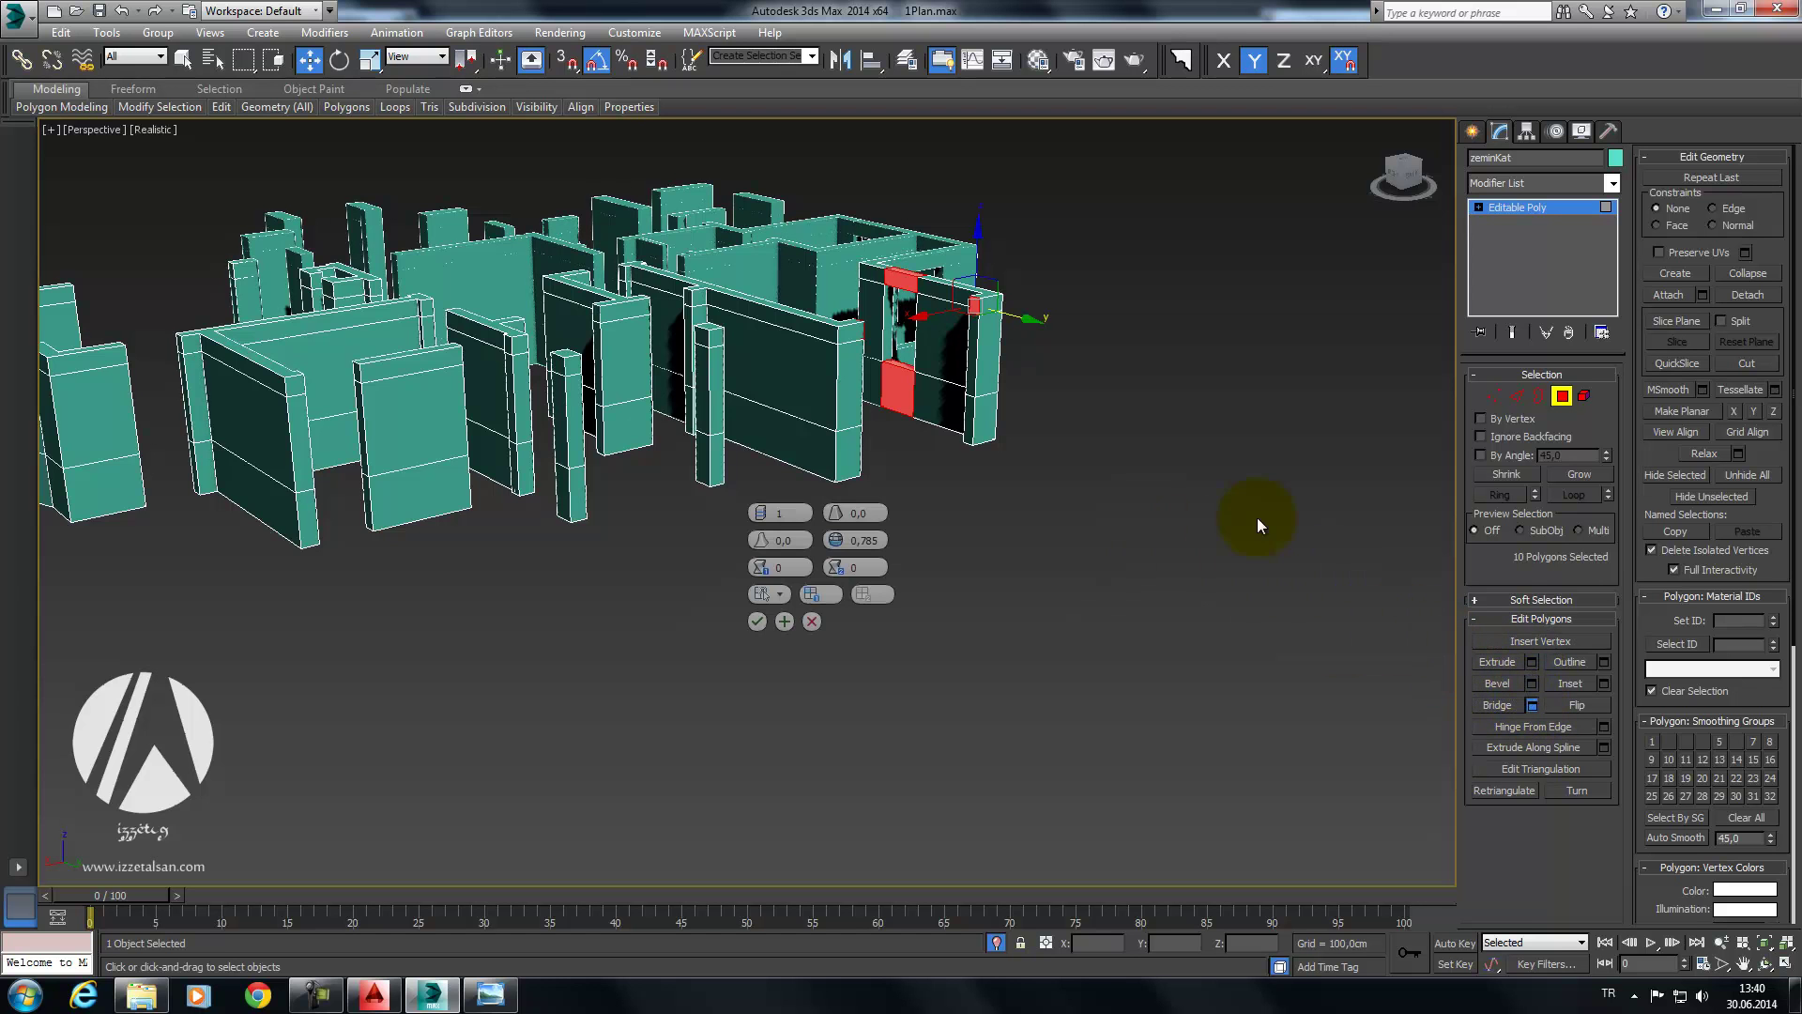
pyautogui.keyDown('alt'); pyautogui.moveTo(1258, 516); pyautogui.dragTo(1197, 510, button='middle'); pyautogui.keyUp('alt')
pyautogui.click(815, 616)
pyautogui.moveTo(816, 620)
pyautogui.keyDown('alt'); pyautogui.mouseDown(button='middle')
pyautogui.moveTo(1032, 437)
pyautogui.moveTo(953, 458)
pyautogui.mouseUp(button='middle'); pyautogui.keyUp('alt')
pyautogui.click(955, 461)
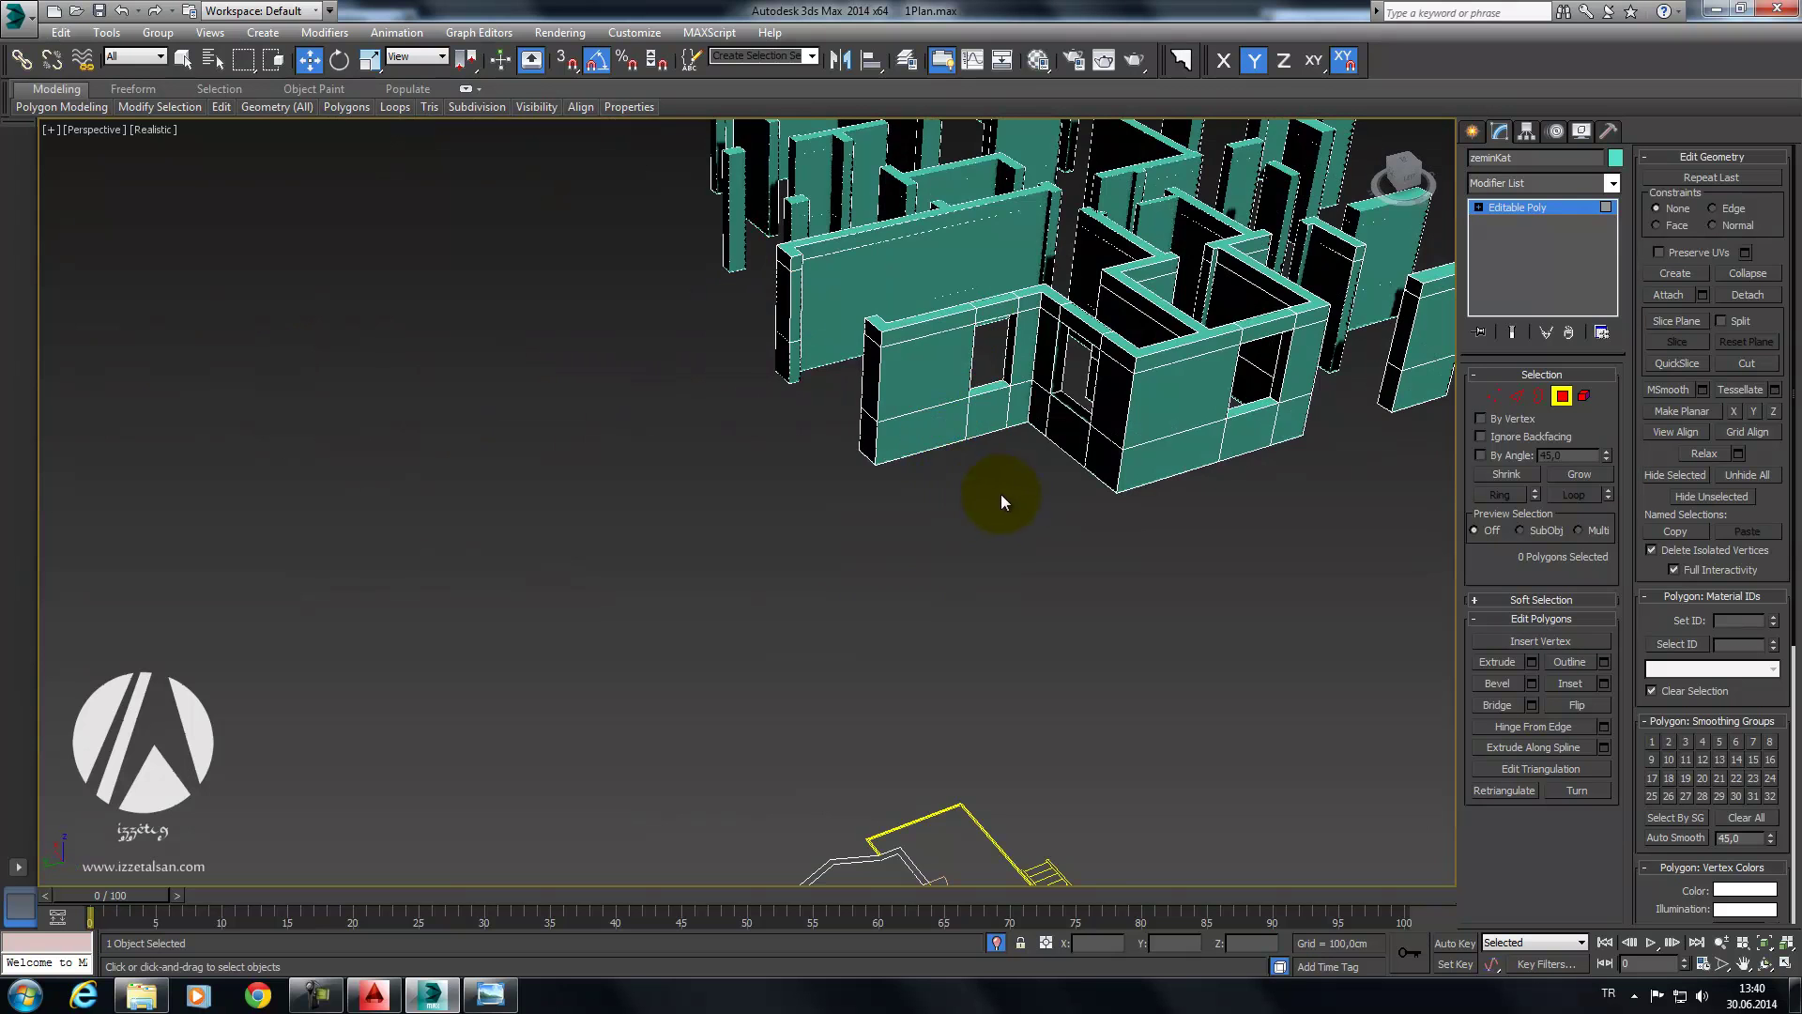
# Step: Bridge the wall-end faces across two more gaps and check the result
pyautogui.scroll(-2, 918, 510)
pyautogui.keyDown('alt'); pyautogui.moveTo(917, 511); pyautogui.dragTo(934, 483, button='middle'); pyautogui.keyUp('alt')
pyautogui.scroll(3, 934, 484)
pyautogui.click(999, 536)
pyautogui.click(1483, 705)
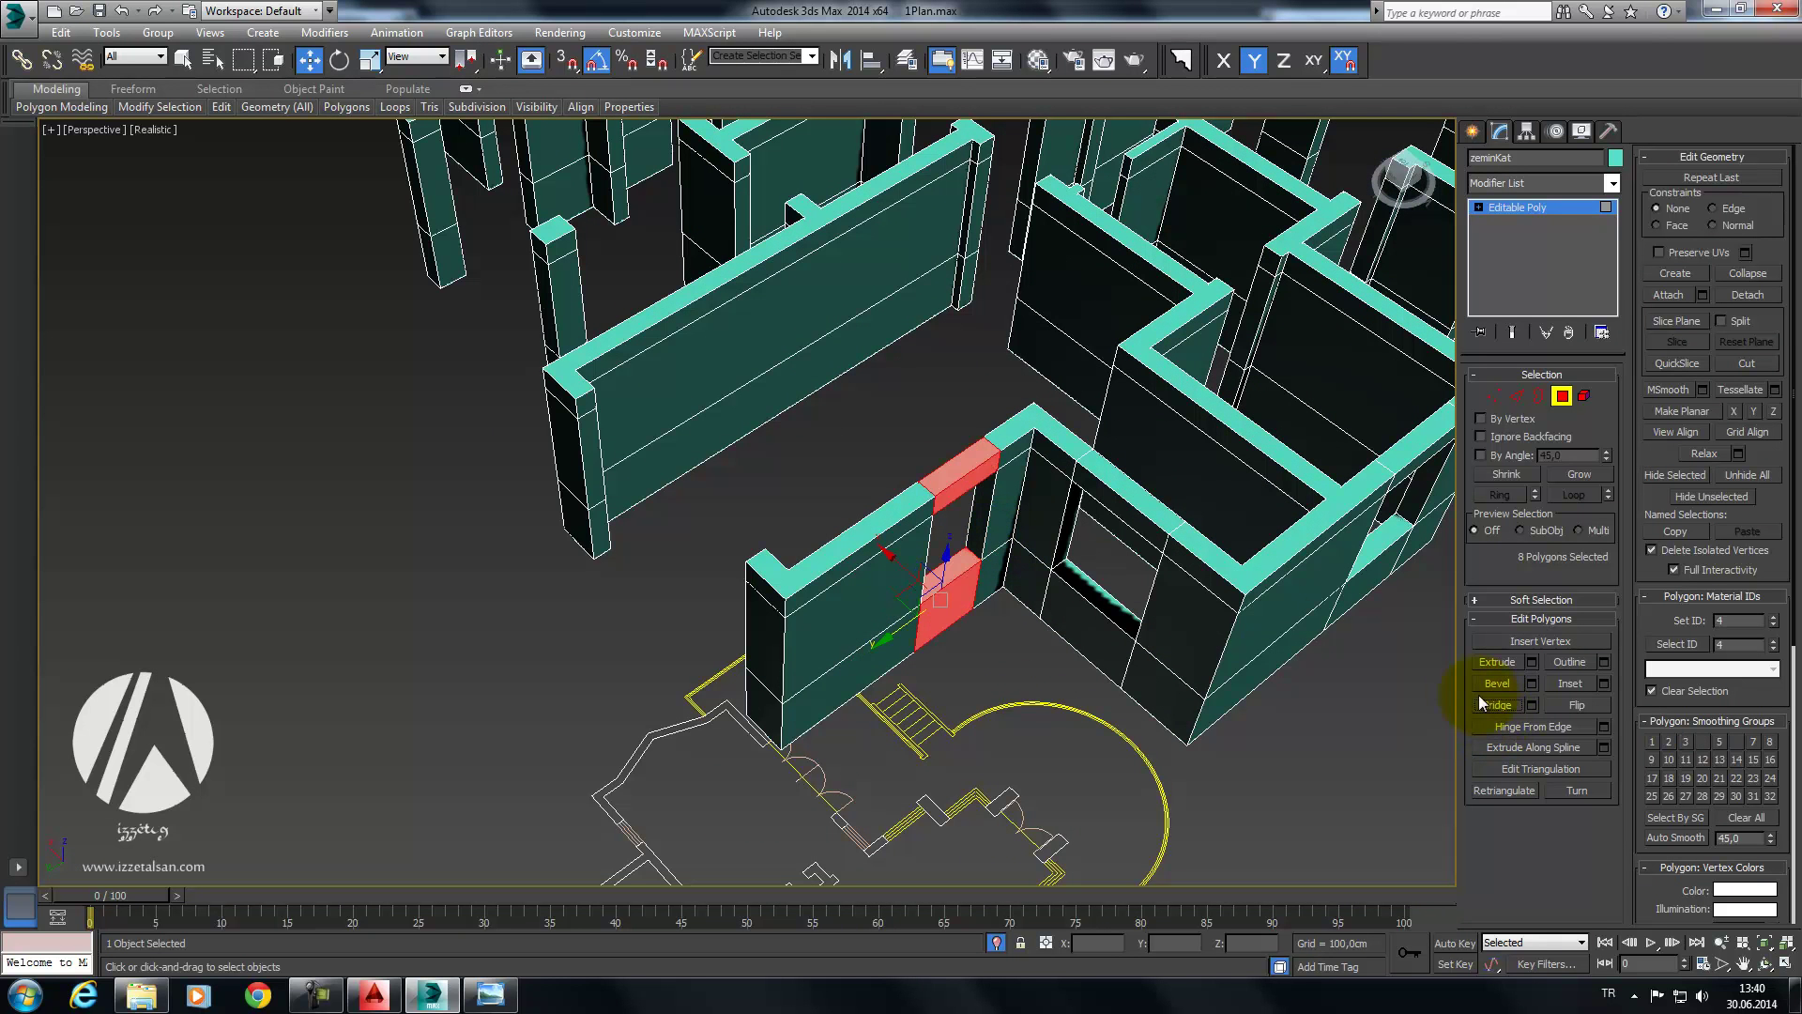
pyautogui.click(587, 400)
pyautogui.keyDown('alt'); pyautogui.moveTo(587, 401); pyautogui.dragTo(837, 370, button='middle'); pyautogui.keyUp('alt')
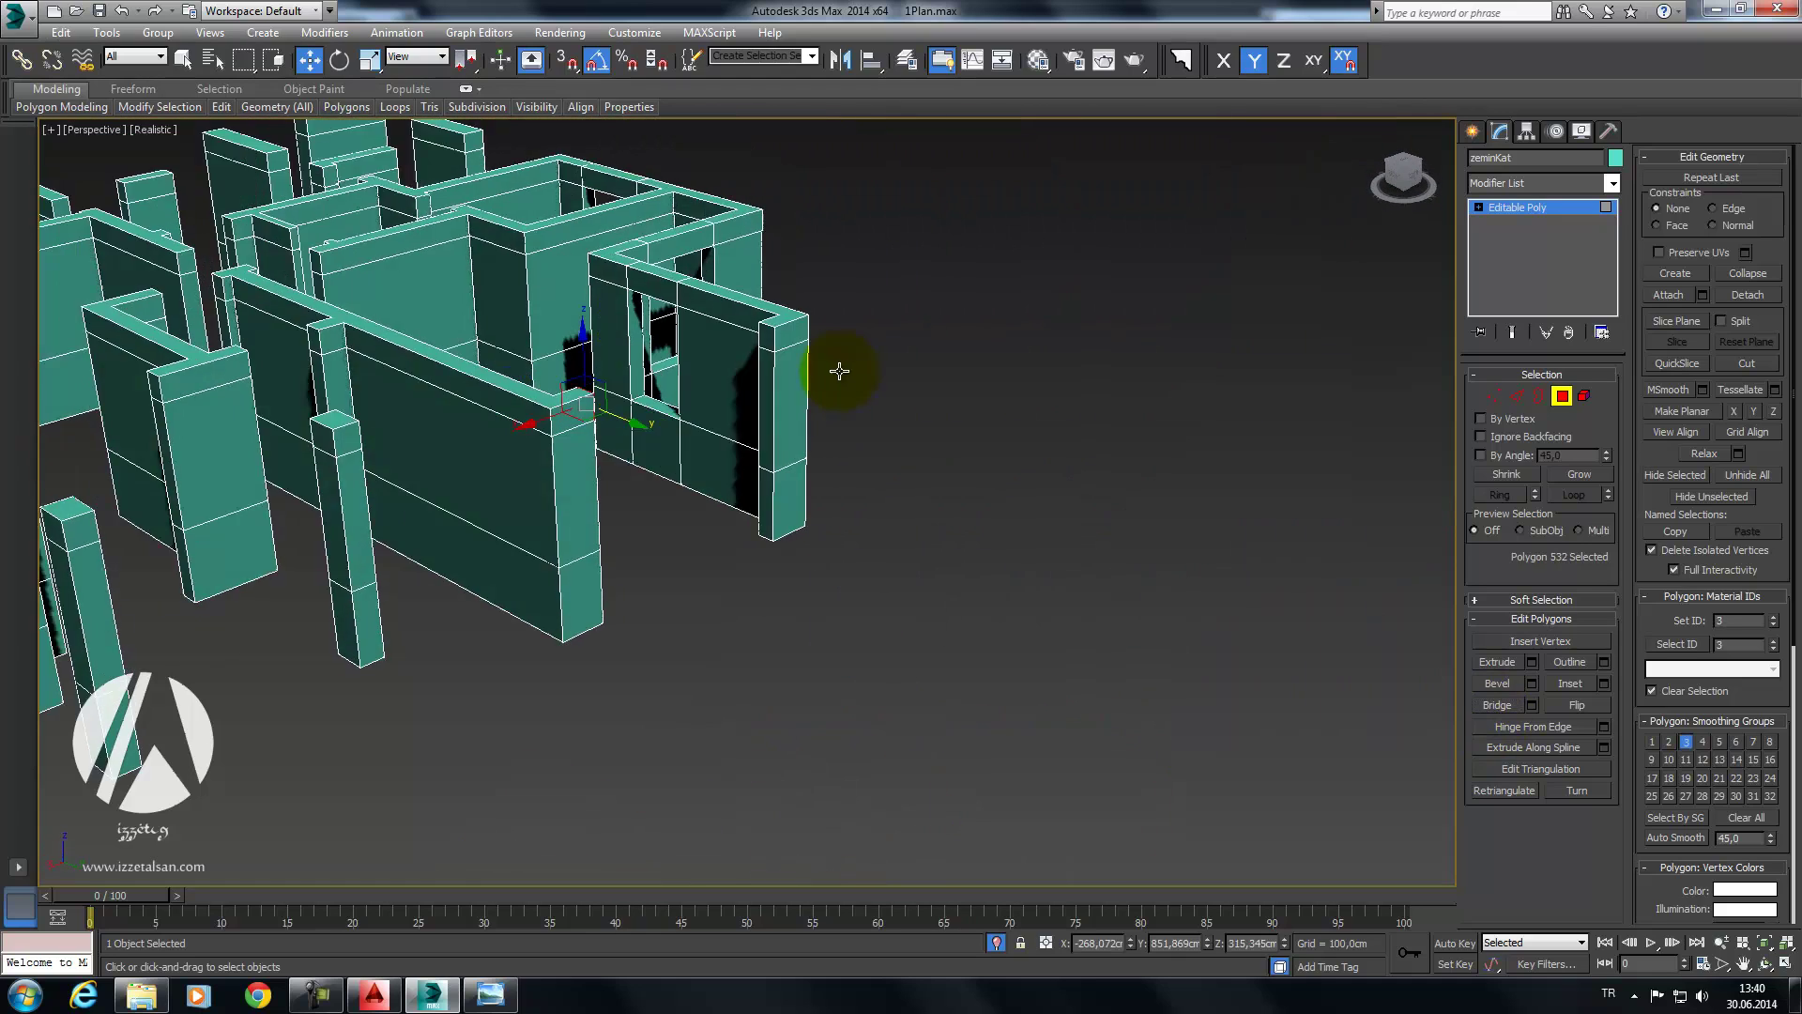
pyautogui.click(1495, 708)
pyautogui.moveTo(774, 554)
pyautogui.keyDown('alt'); pyautogui.mouseDown(button='middle')
pyautogui.moveTo(923, 526)
pyautogui.moveTo(877, 583)
pyautogui.moveTo(893, 487)
pyautogui.moveTo(786, 759)
pyautogui.moveTo(813, 302)
pyautogui.moveTo(901, 281)
pyautogui.mouseUp(button='middle'); pyautogui.keyUp('alt')
# Step: Select the door-side faces around the next door from several angles
pyautogui.scroll(5, 901, 281)
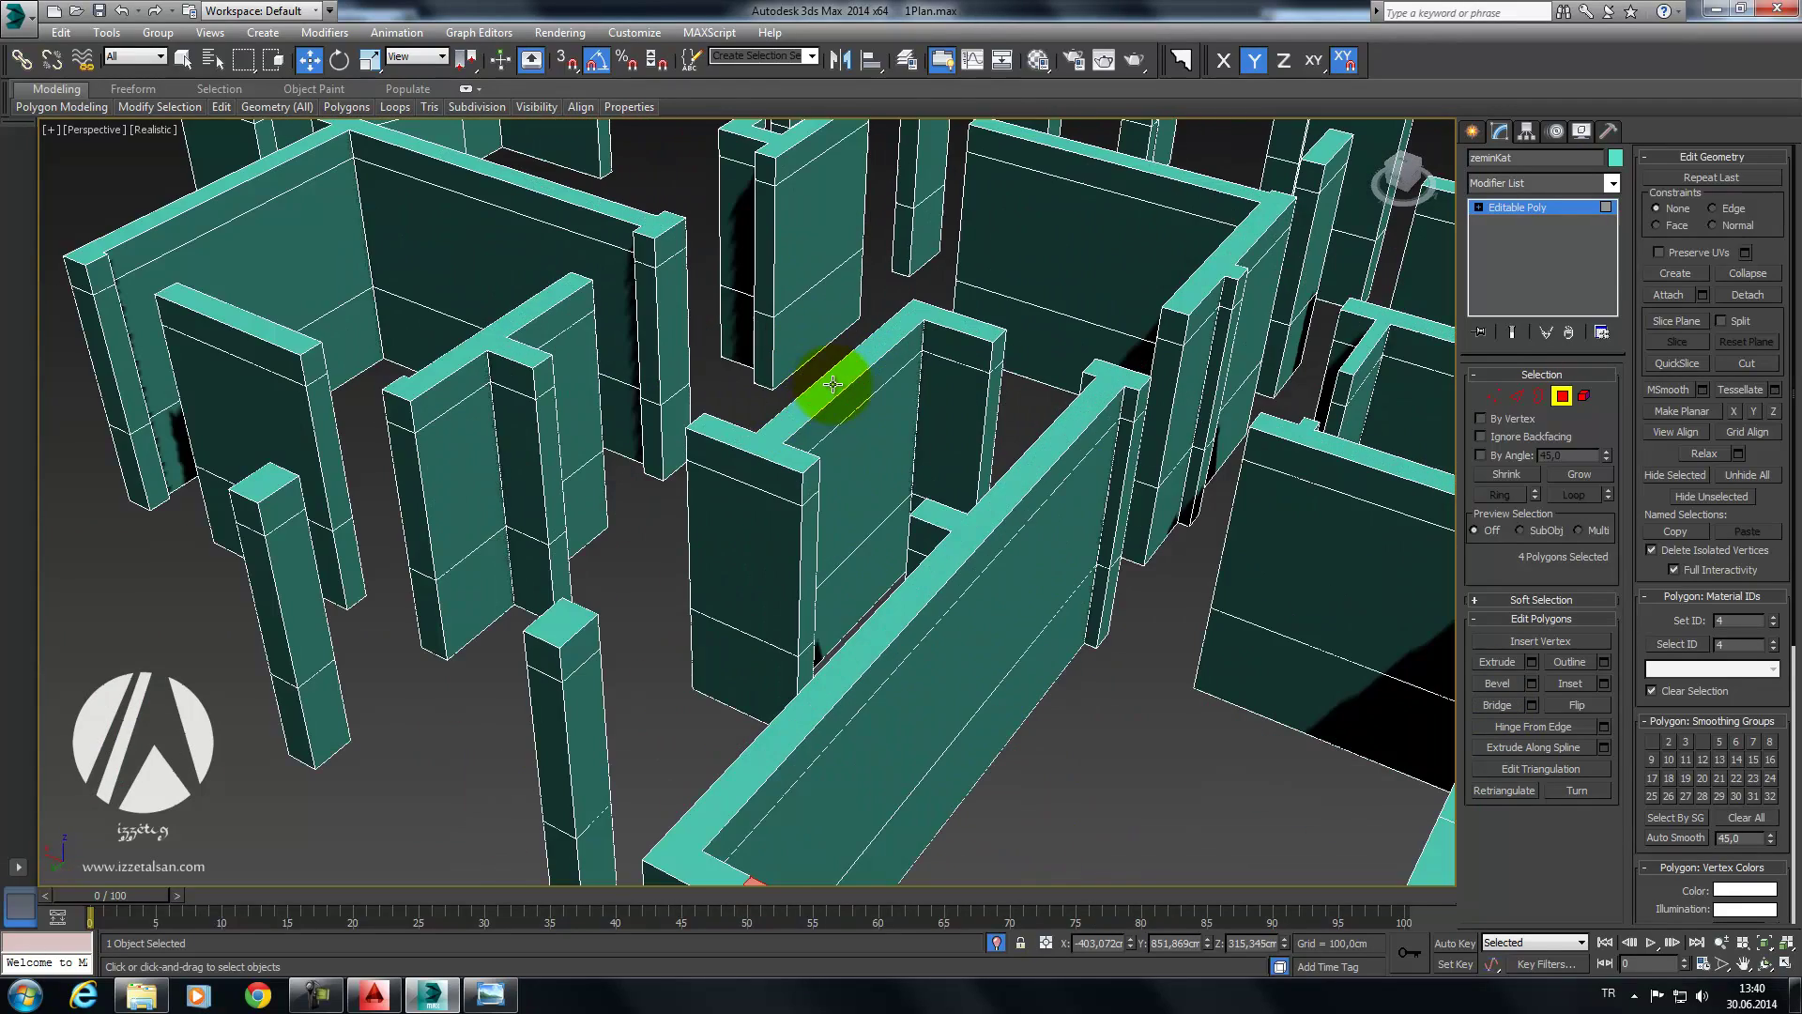
pyautogui.keyDown('ctrl'); pyautogui.click(810, 482); pyautogui.keyUp('ctrl')
pyautogui.keyDown('alt'); pyautogui.moveTo(810, 483); pyautogui.dragTo(964, 518, button='middle'); pyautogui.keyUp('alt')
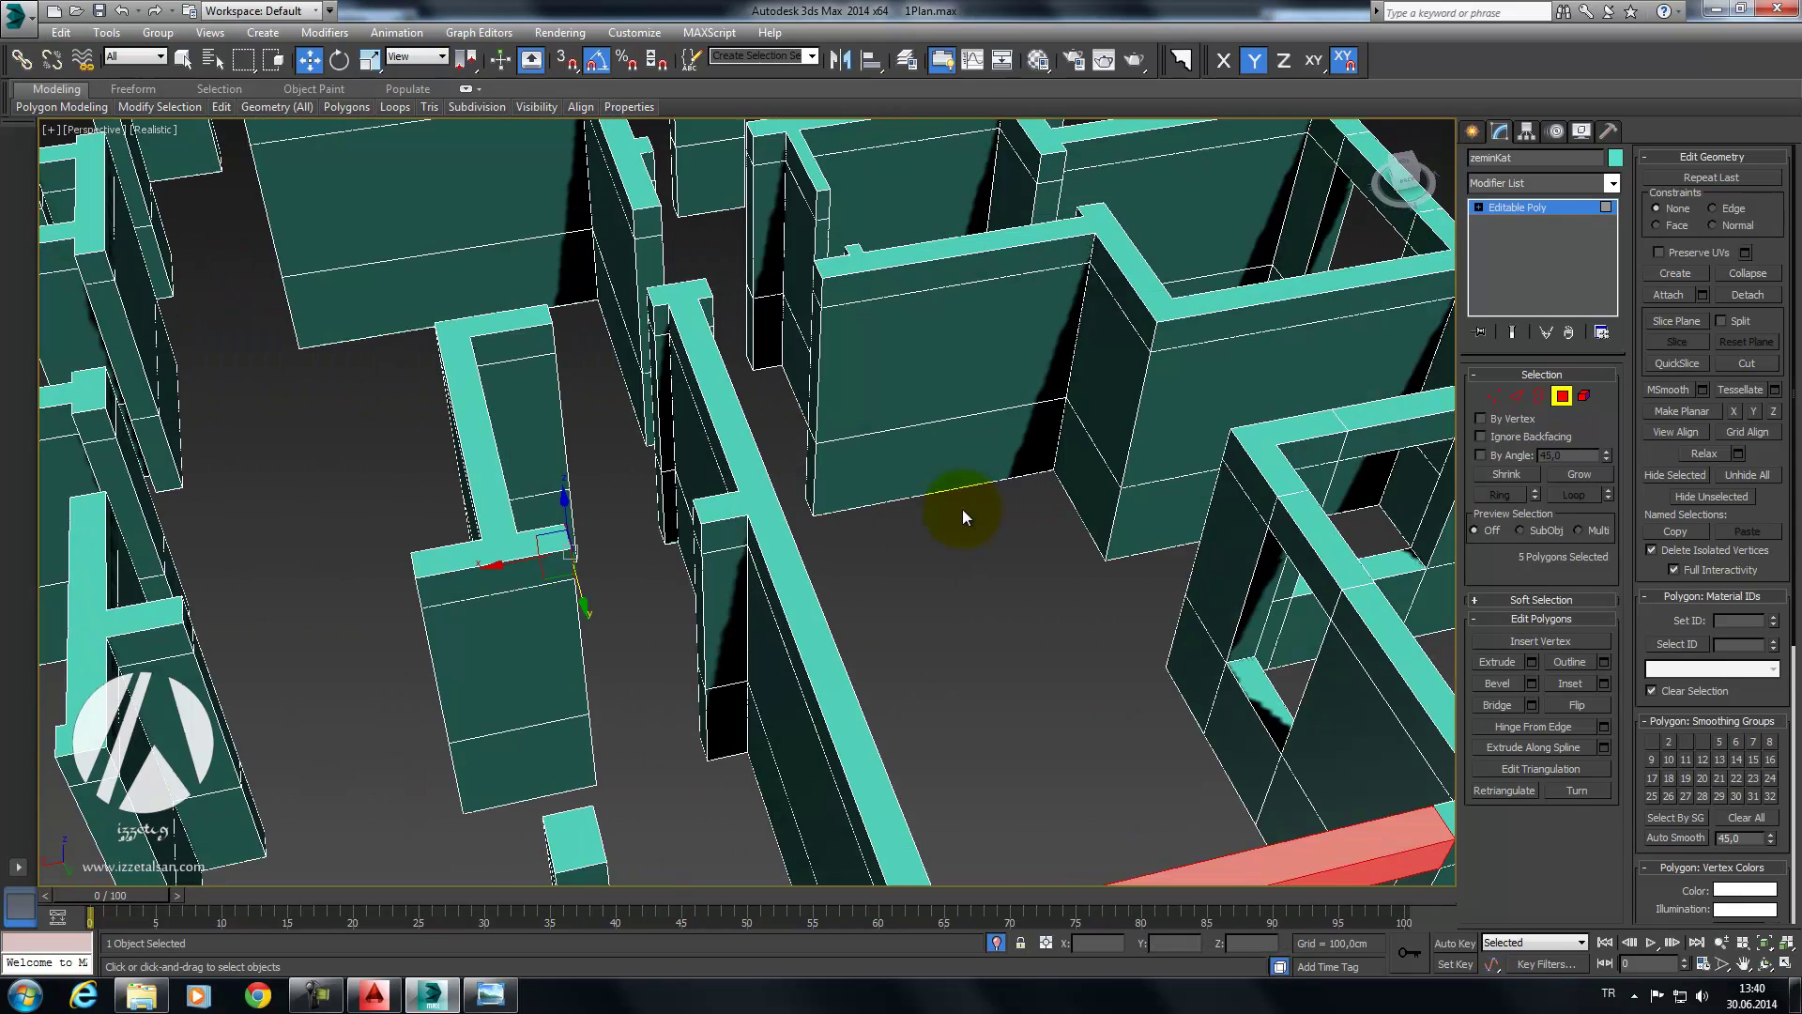
pyautogui.keyDown('ctrl'); pyautogui.click(697, 530); pyautogui.keyUp('ctrl')
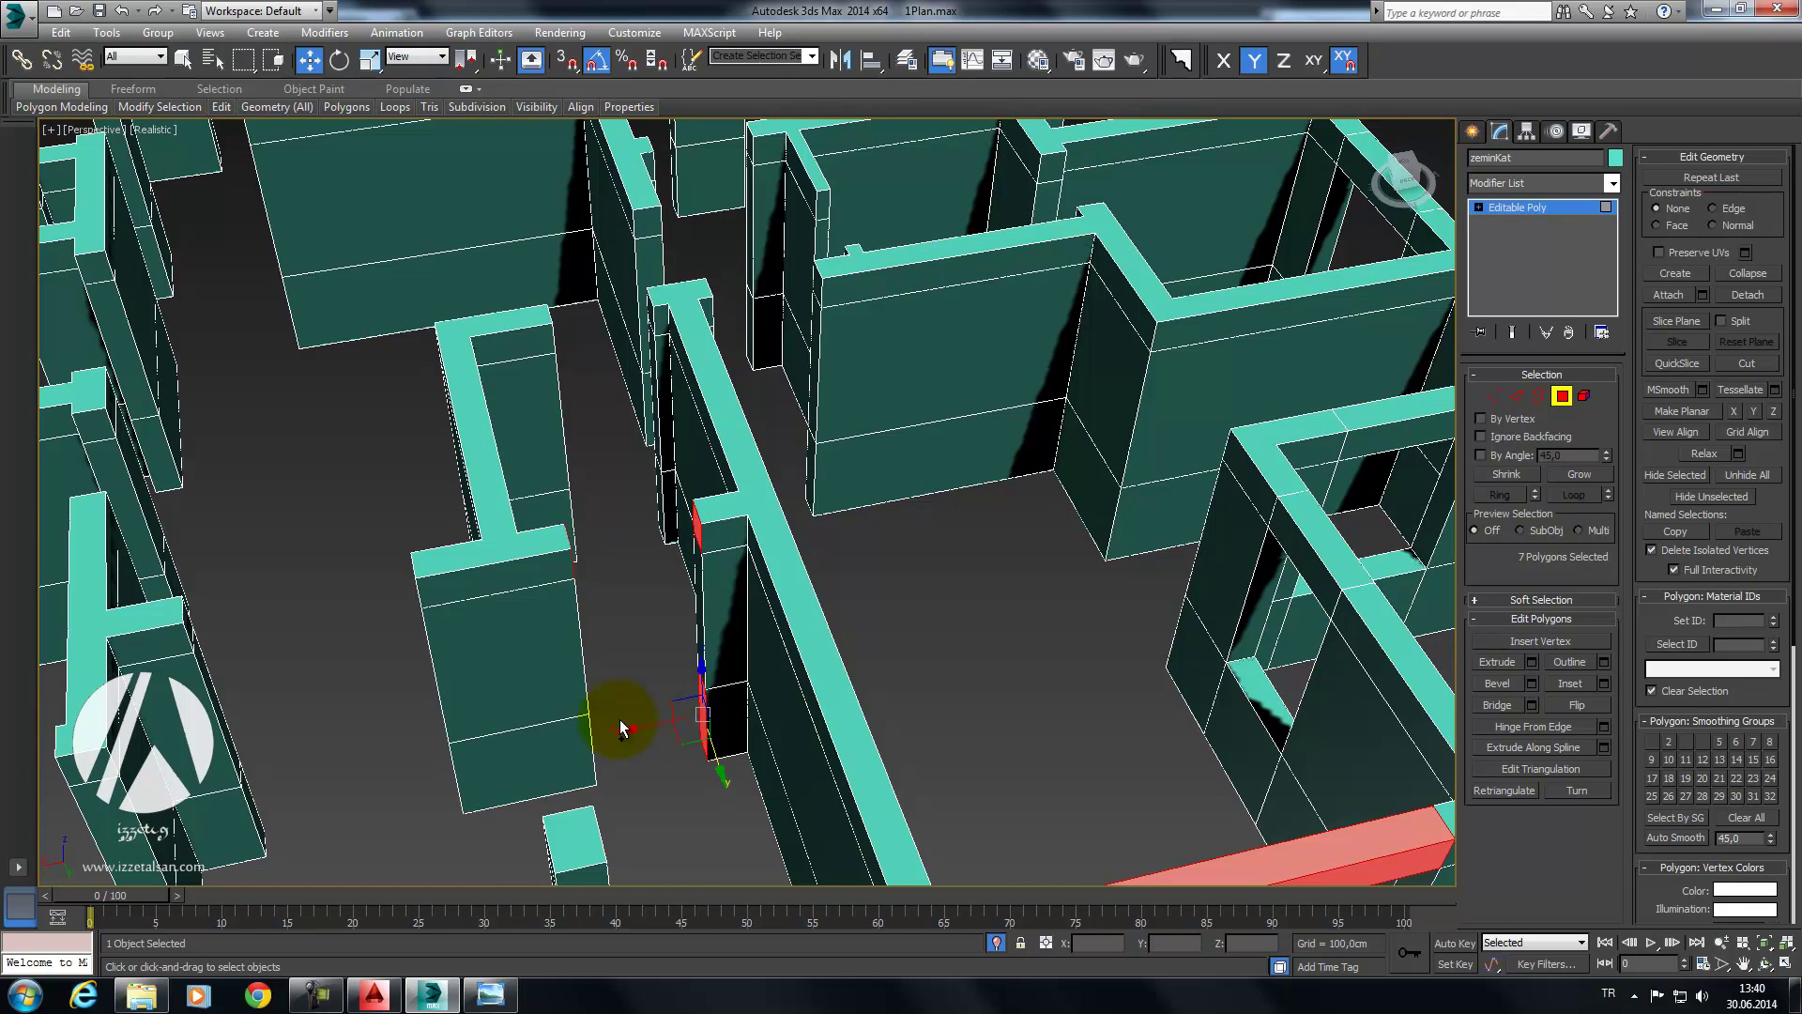
pyautogui.keyDown('alt'); pyautogui.moveTo(619, 728); pyautogui.dragTo(624, 664, button='middle'); pyautogui.keyUp('alt')
pyautogui.click(1678, 644)
pyautogui.moveTo(1387, 690)
pyautogui.keyDown('alt'); pyautogui.mouseDown(button='middle')
pyautogui.moveTo(902, 423)
pyautogui.moveTo(904, 344)
pyautogui.moveTo(1002, 350)
pyautogui.mouseUp(button='middle'); pyautogui.keyUp('alt')
# Step: Select the door header faces and bring them into view
pyautogui.scroll(-5, 902, 424)
pyautogui.click(888, 334)
pyautogui.click(925, 314)
pyautogui.moveTo(1026, 442)
pyautogui.keyDown('alt'); pyautogui.mouseDown(button='middle')
pyautogui.moveTo(903, 482)
pyautogui.moveTo(946, 382)
pyautogui.moveTo(970, 503)
pyautogui.moveTo(1016, 401)
pyautogui.mouseUp(button='middle'); pyautogui.keyUp('alt')
pyautogui.moveTo(1011, 124)
pyautogui.mouseDown(button='middle')
pyautogui.moveTo(953, 435)
pyautogui.moveTo(963, 534)
pyautogui.mouseUp(button='middle')
pyautogui.keyDown('alt'); pyautogui.moveTo(782, 380); pyautogui.dragTo(700, 444, button='middle'); pyautogui.keyUp('alt')
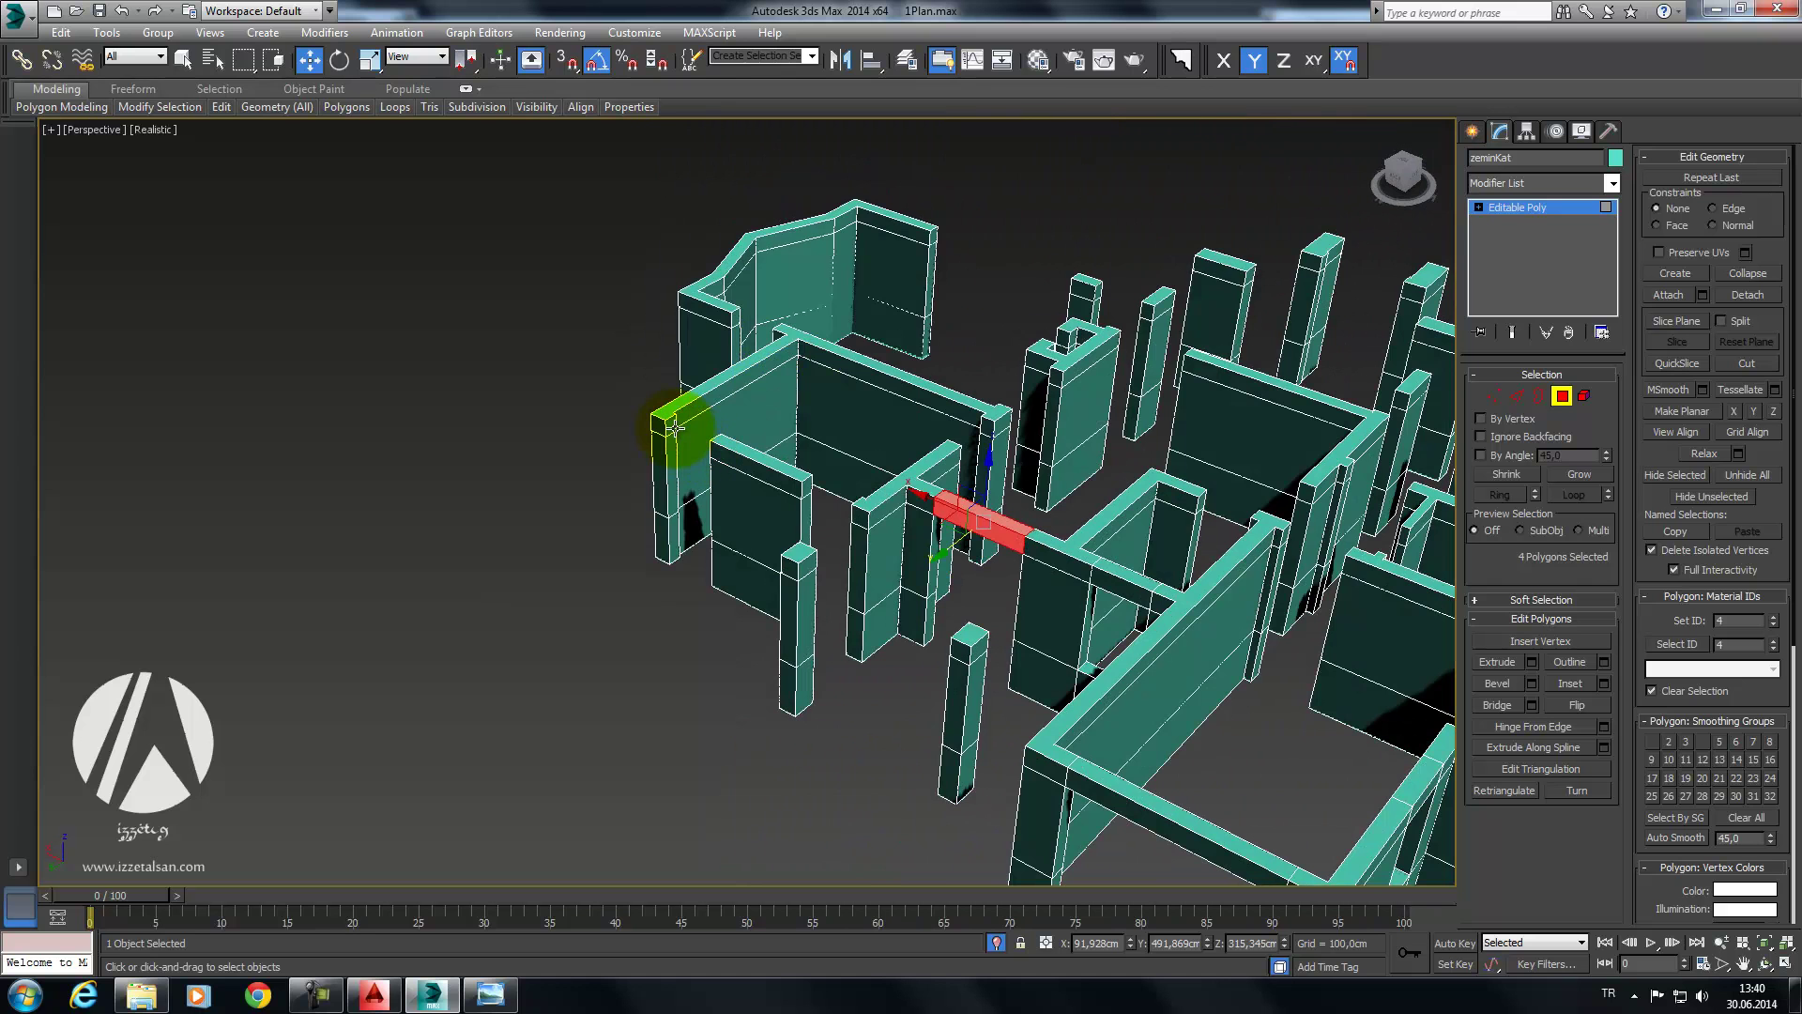
# Step: Bridge the two facing wall ends together across the opening
pyautogui.click(675, 429)
pyautogui.keyDown('ctrl'); pyautogui.click(676, 493); pyautogui.keyUp('ctrl')
pyautogui.keyDown('alt'); pyautogui.moveTo(699, 512); pyautogui.dragTo(938, 485, button='middle'); pyautogui.keyUp('alt')
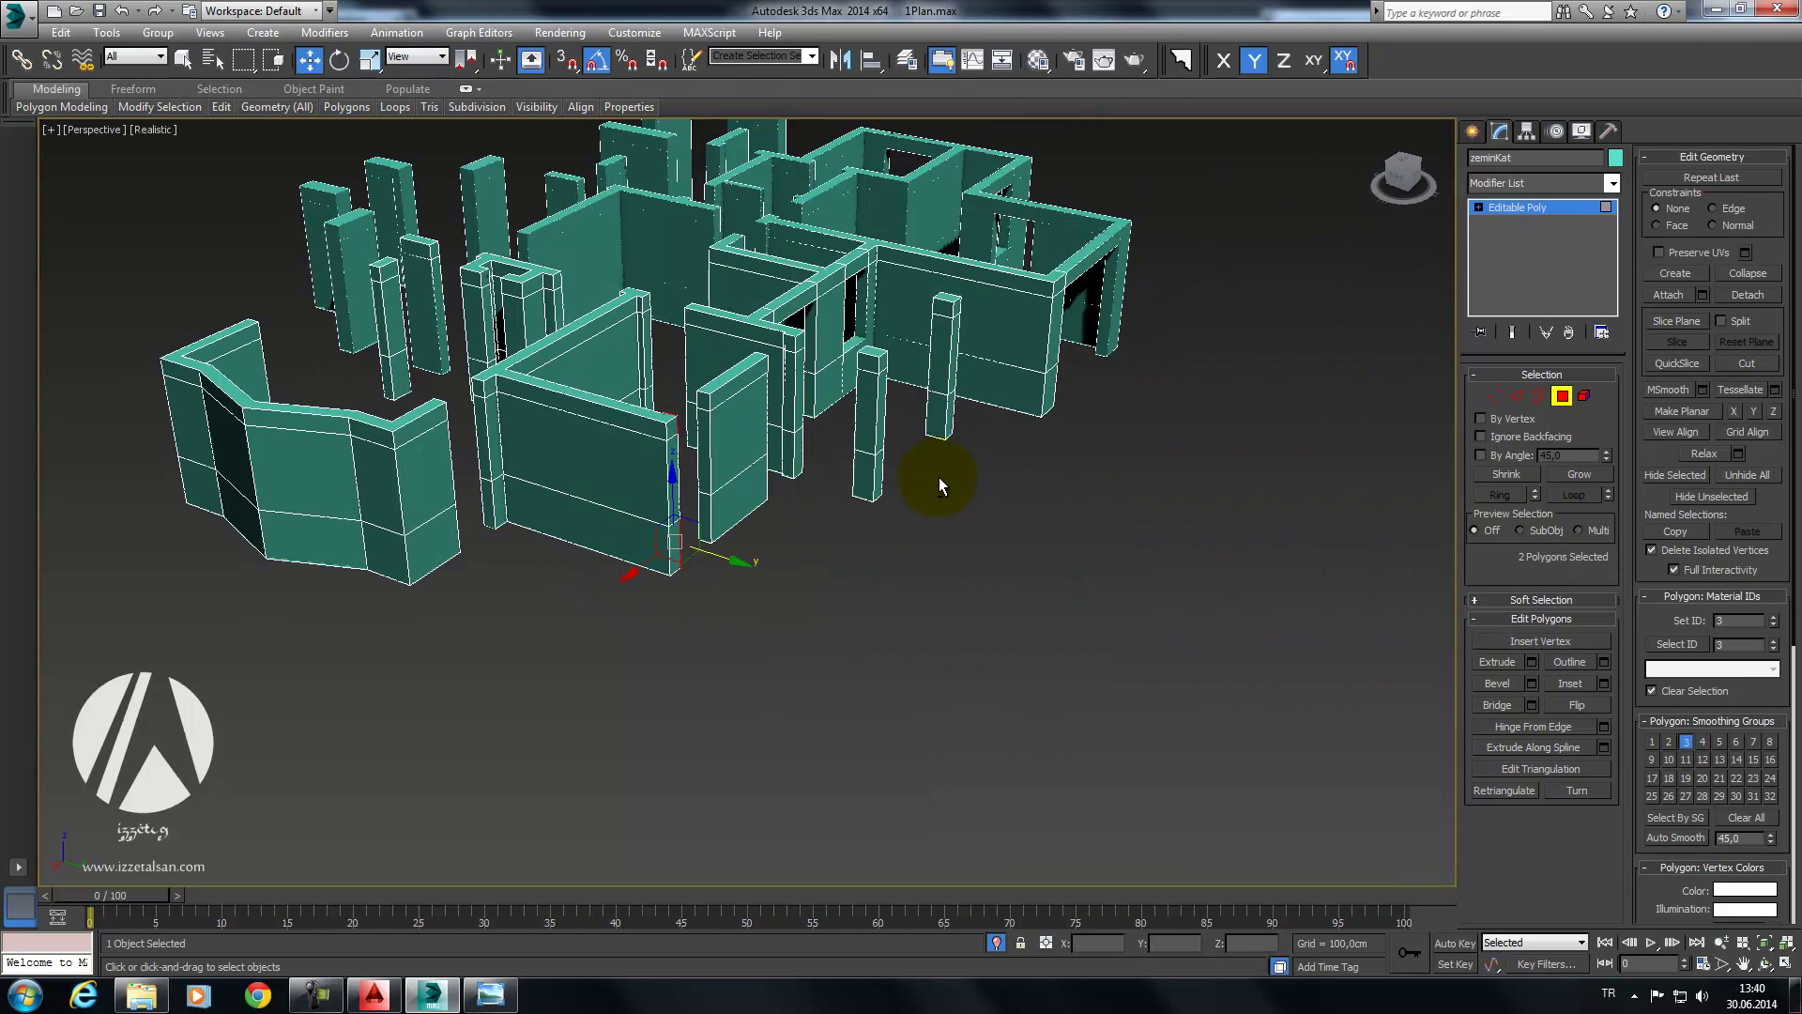
pyautogui.click(704, 401)
pyautogui.keyDown('ctrl'); pyautogui.click(705, 515); pyautogui.keyUp('ctrl')
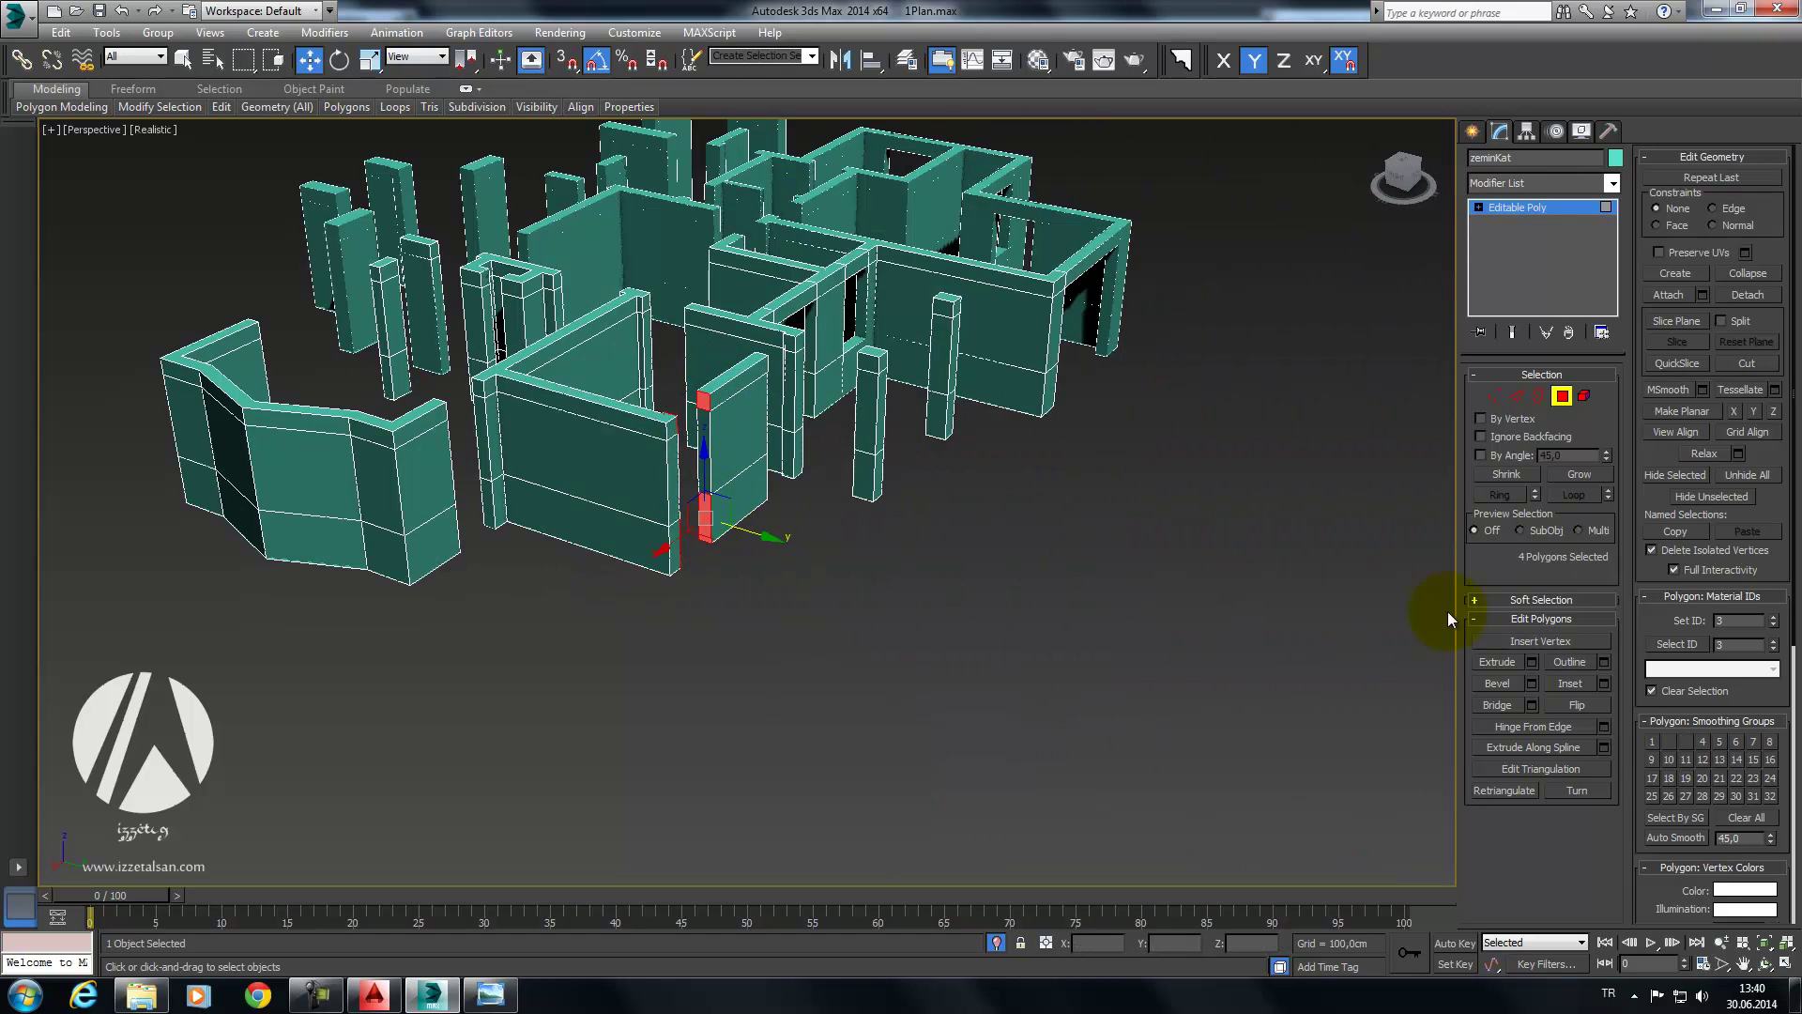
pyautogui.click(1486, 709)
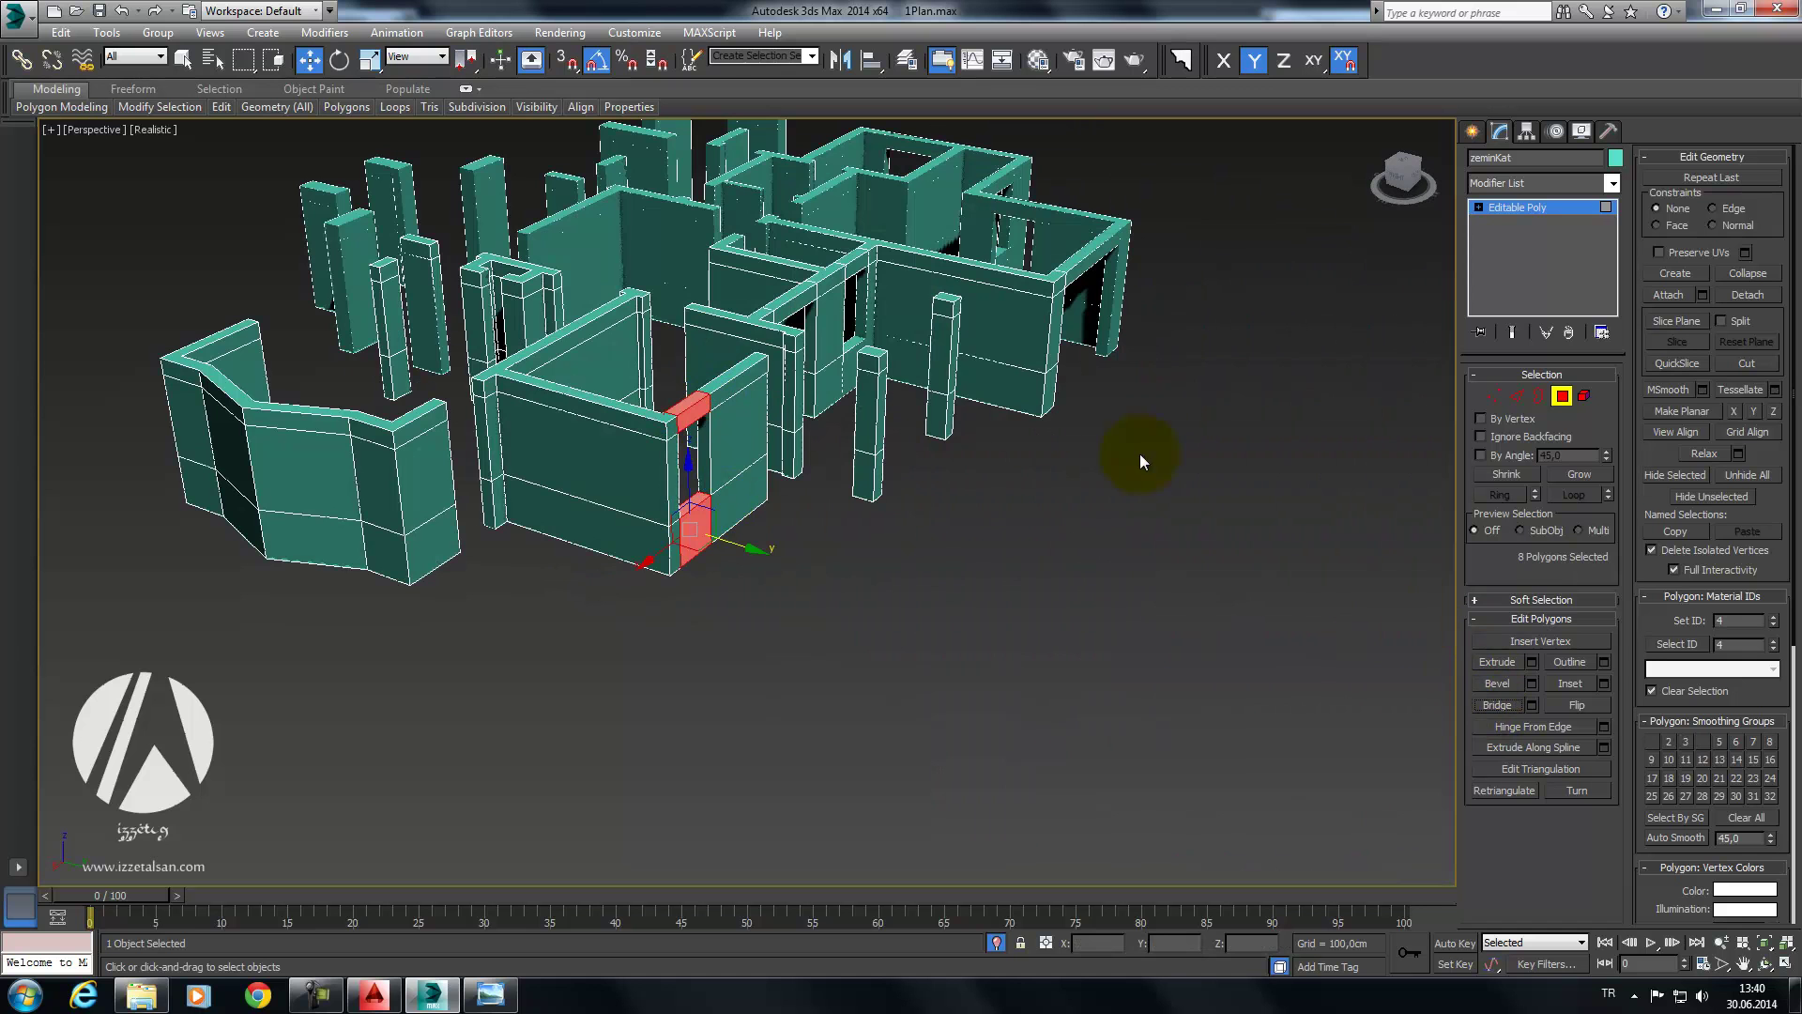
# Step: Bridge the wall-end polygons on both sides of the next opening
pyautogui.click(791, 347)
pyautogui.keyDown('ctrl'); pyautogui.click(785, 450); pyautogui.keyUp('ctrl')
pyautogui.keyDown('alt'); pyautogui.moveTo(1026, 290); pyautogui.dragTo(804, 302, button='middle'); pyautogui.keyUp('alt')
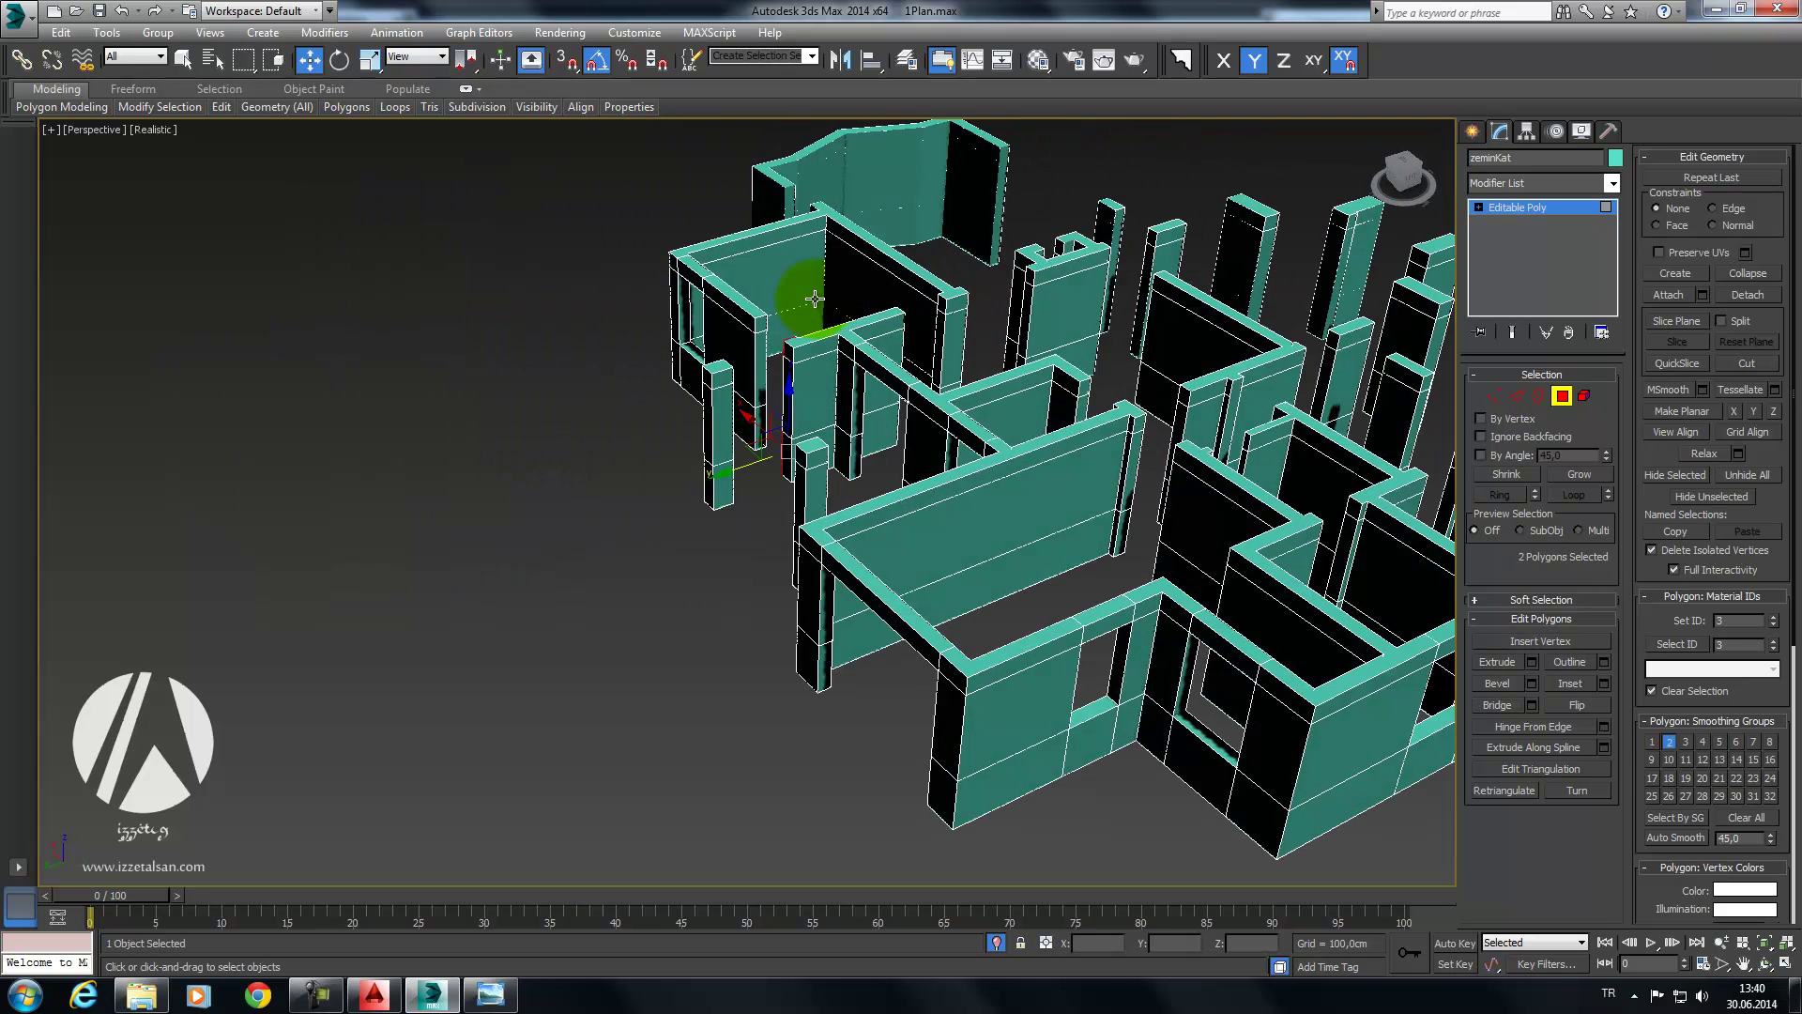
pyautogui.keyDown('ctrl'); pyautogui.click(760, 378); pyautogui.keyUp('ctrl')
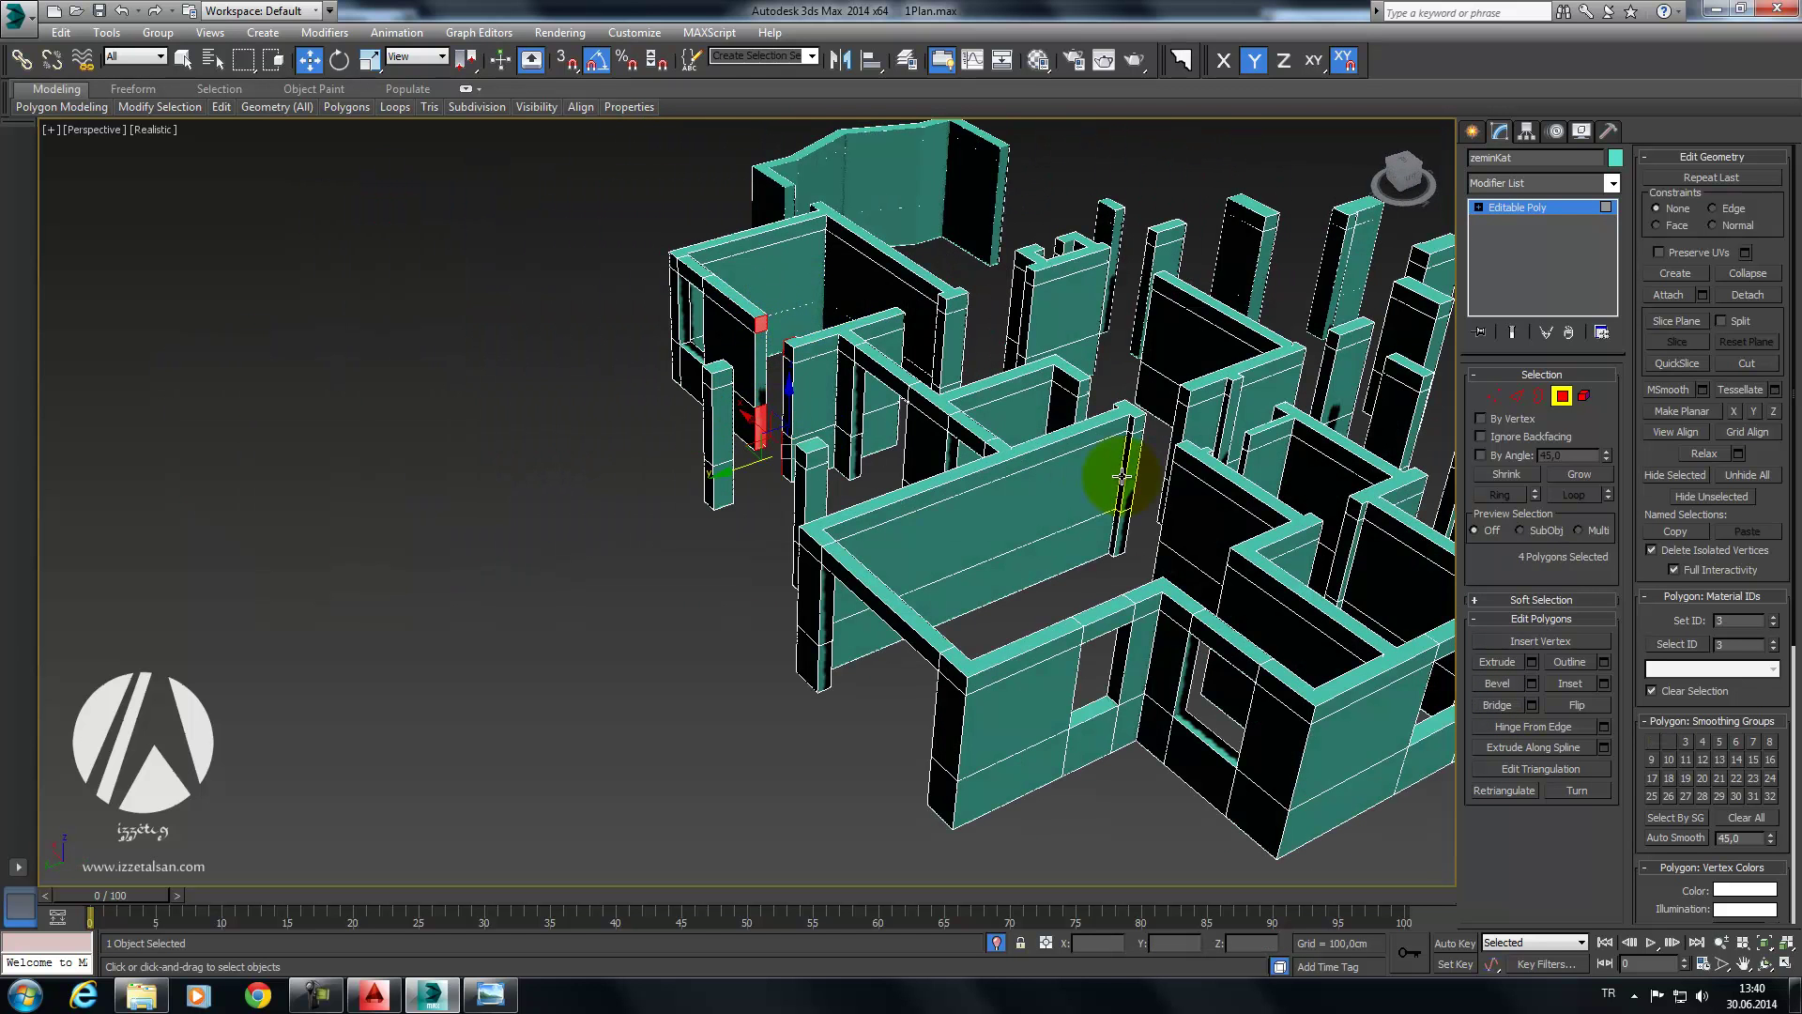
pyautogui.click(1489, 706)
pyautogui.moveTo(883, 502)
pyautogui.keyDown('alt'); pyautogui.mouseDown(button='middle')
pyautogui.moveTo(1014, 531)
pyautogui.moveTo(1050, 475)
pyautogui.mouseUp(button='middle'); pyautogui.keyUp('alt')
pyautogui.scroll(-5, 1049, 475)
pyautogui.scroll(2, 1025, 478)
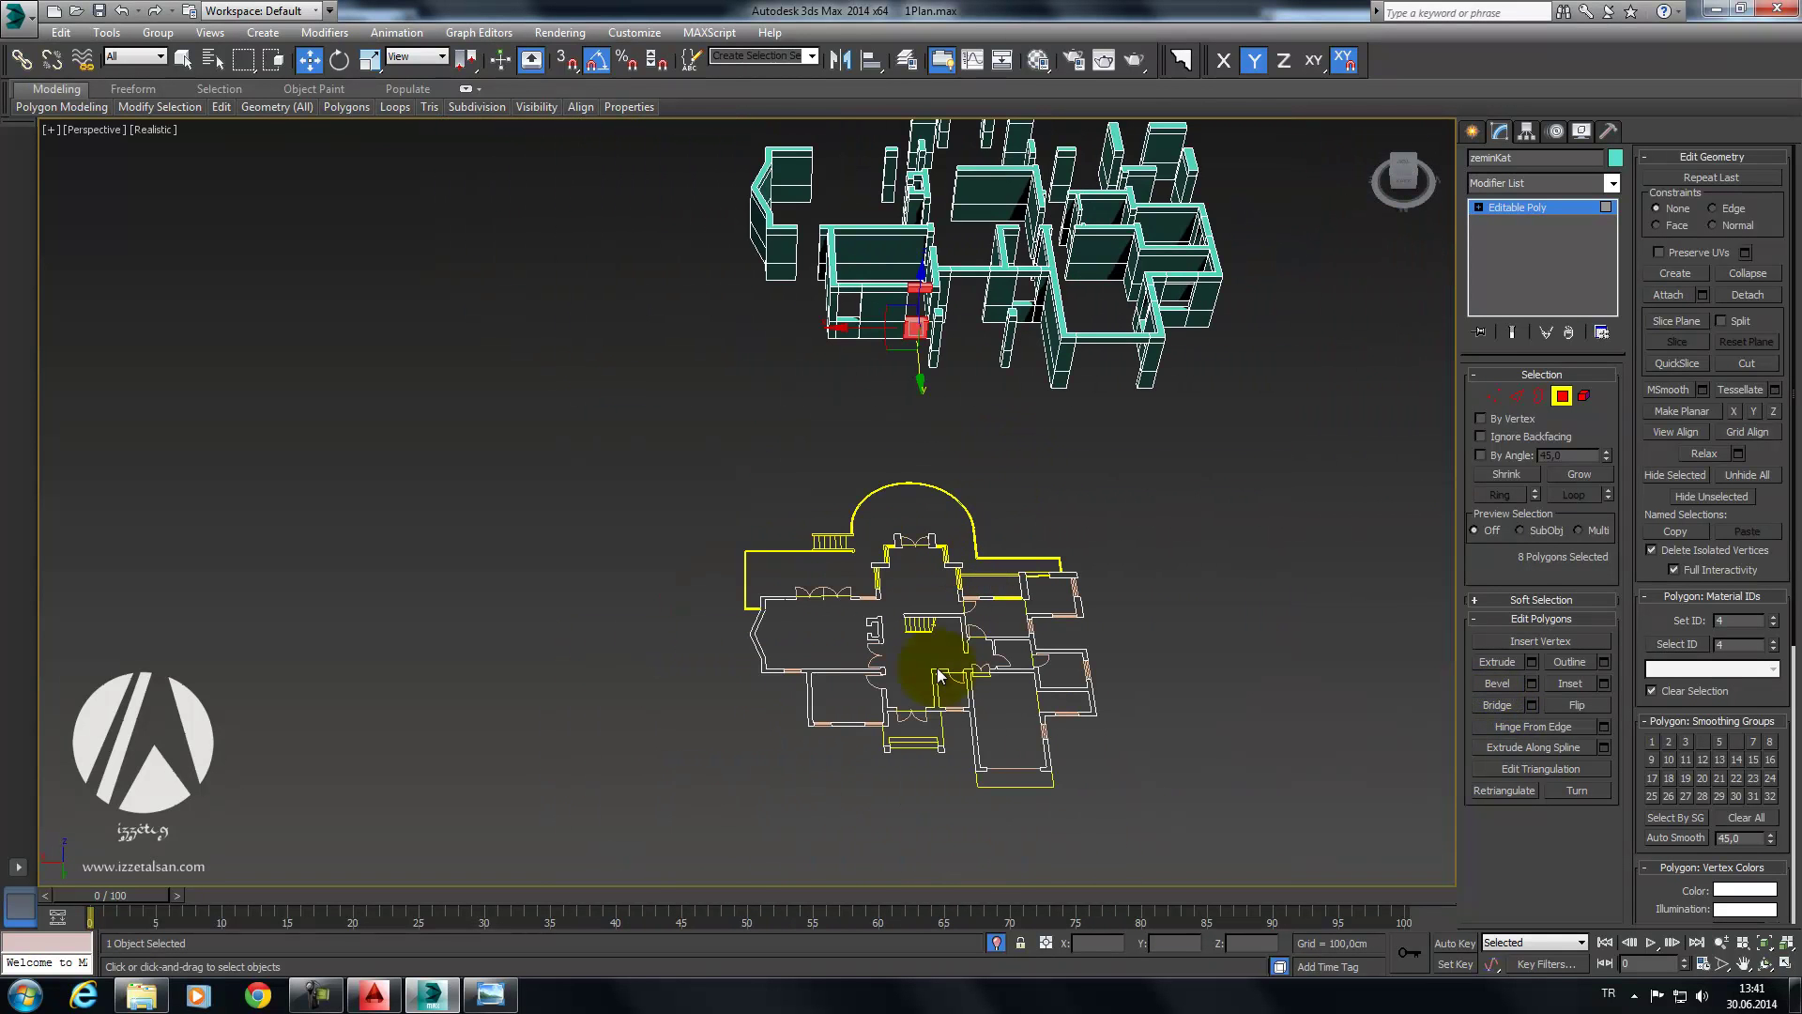
pyautogui.moveTo(995, 282); pyautogui.dragTo(938, 263, button='middle')
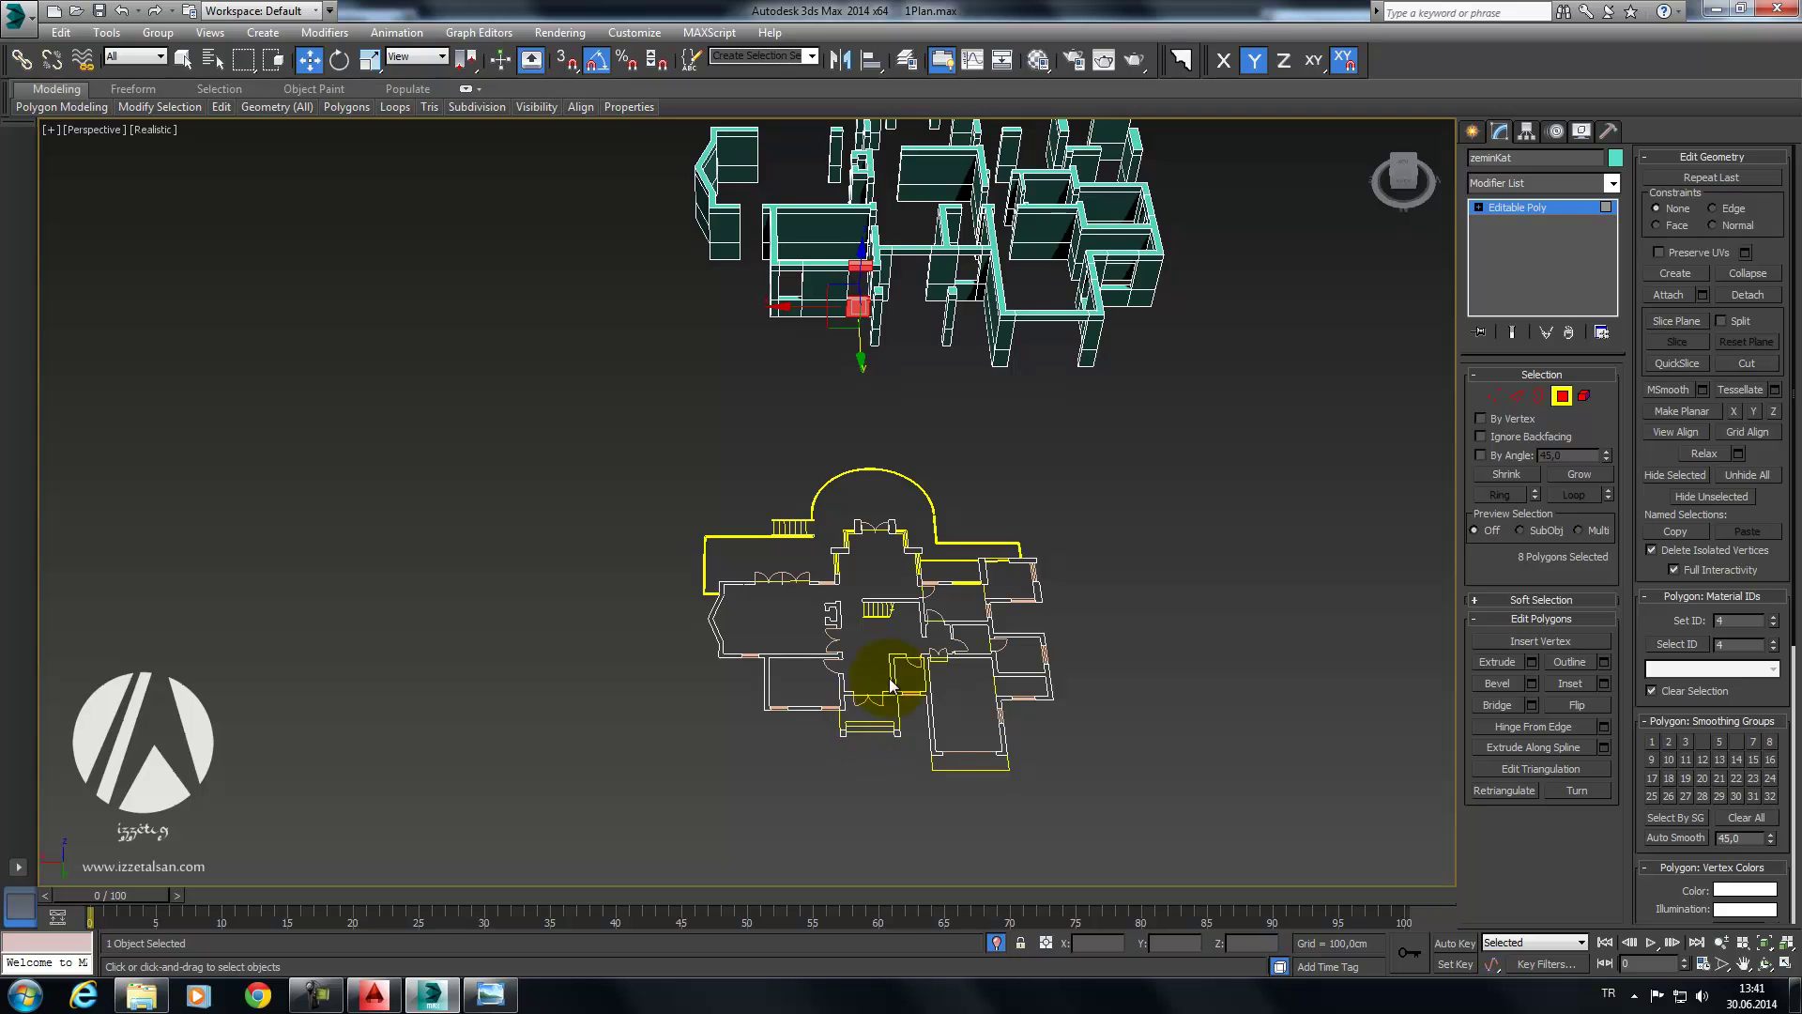
pyautogui.moveTo(937, 427); pyautogui.dragTo(913, 453, button='middle')
pyautogui.moveTo(920, 317); pyautogui.dragTo(788, 373, button='middle')
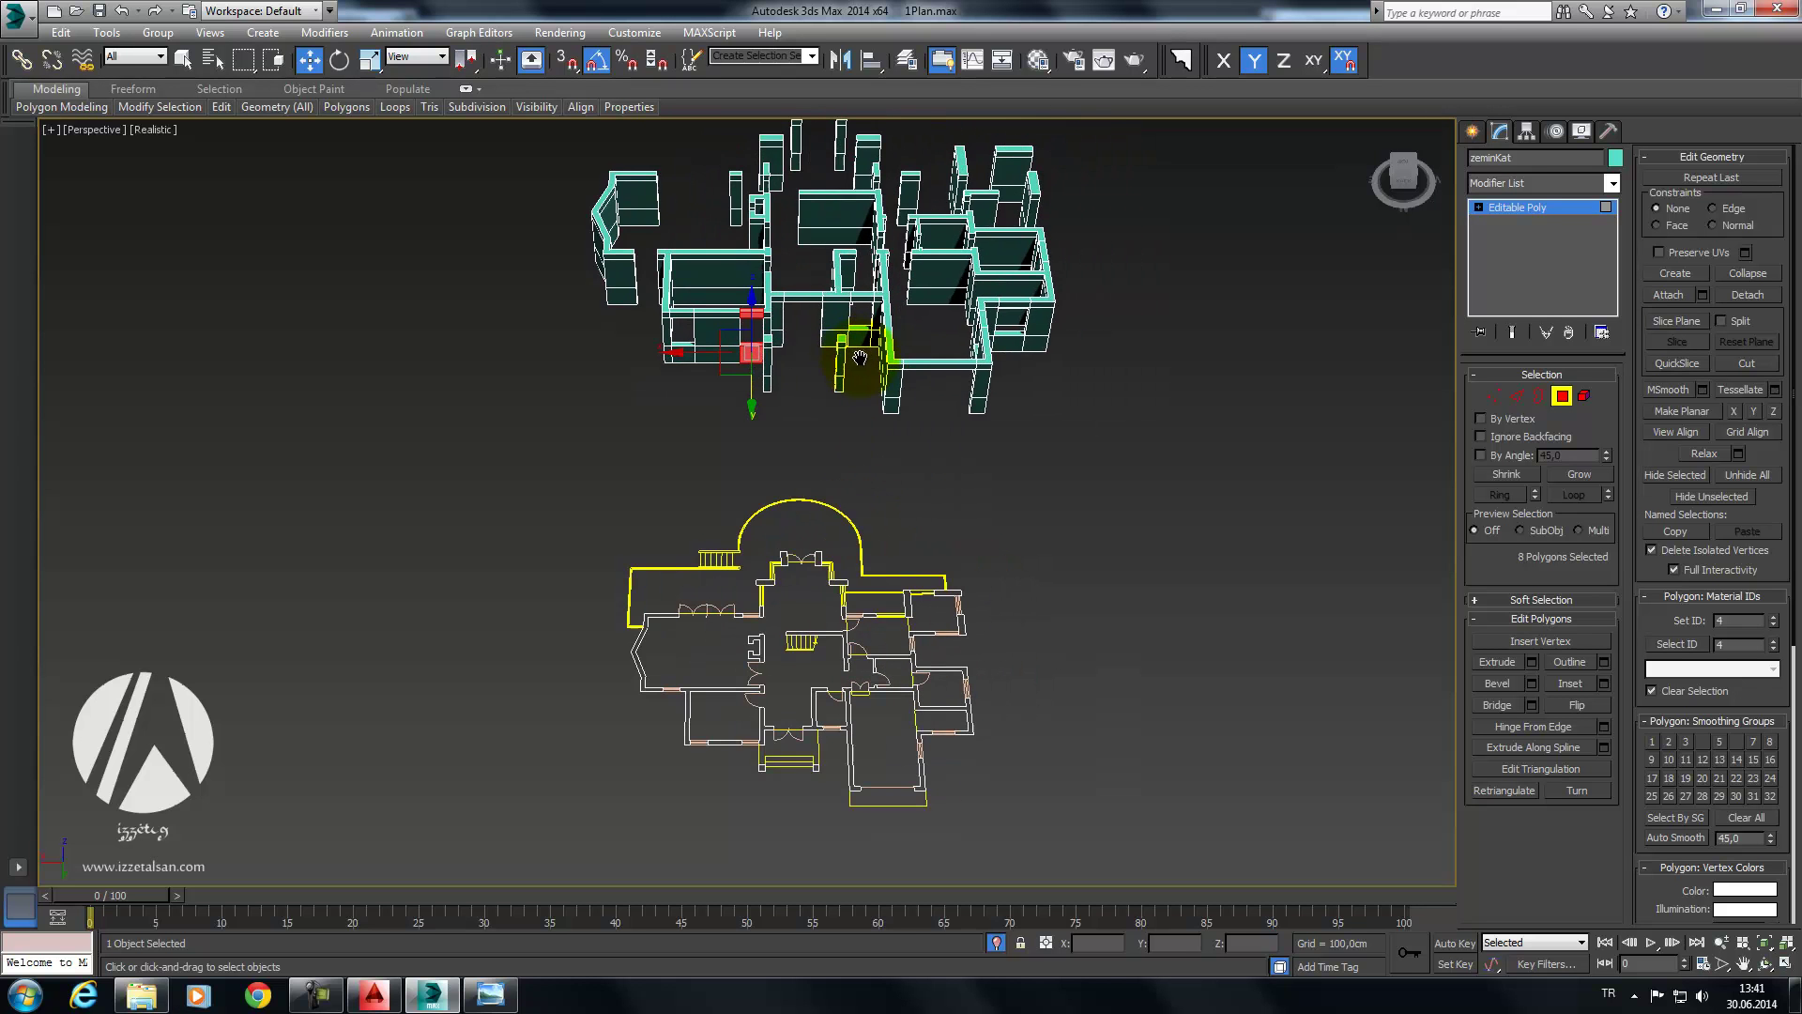
pyautogui.scroll(1, 742, 300)
pyautogui.scroll(1, 761, 305)
pyautogui.scroll(1, 784, 310)
pyautogui.moveTo(784, 310); pyautogui.dragTo(778, 303, button='middle')
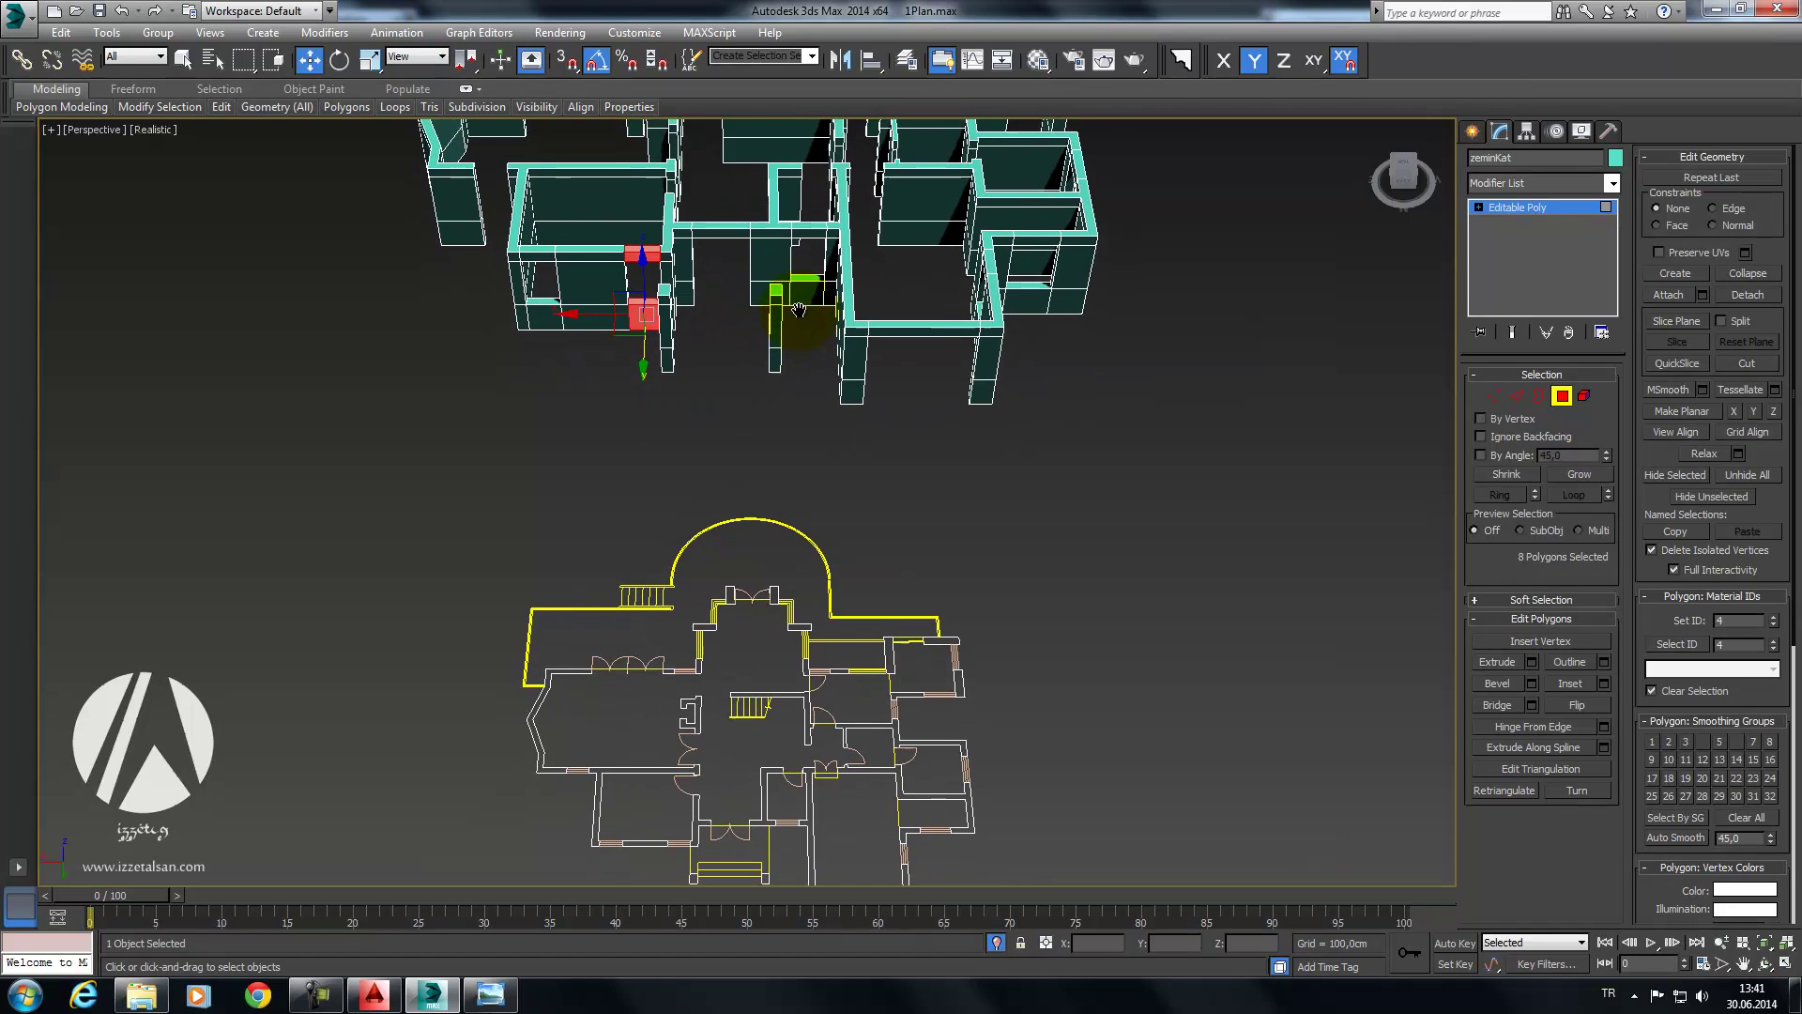
pyautogui.moveTo(796, 416); pyautogui.dragTo(765, 352, button='middle')
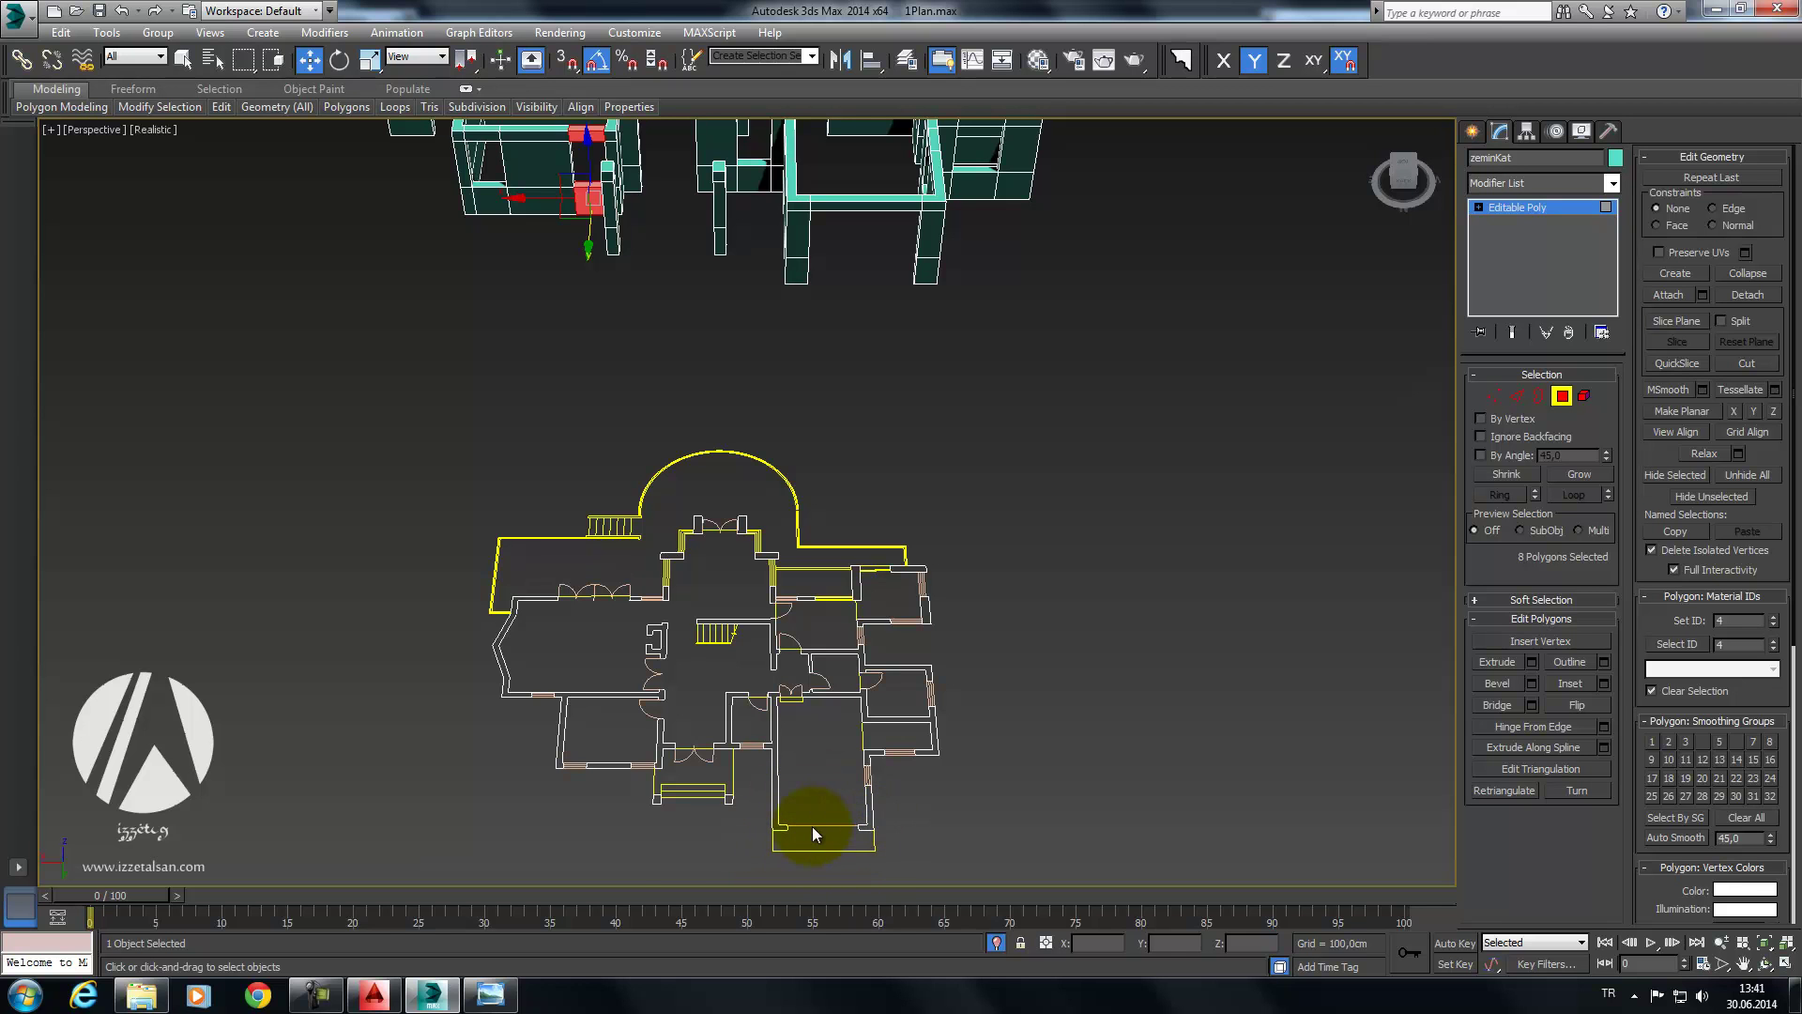
pyautogui.moveTo(833, 627)
pyautogui.mouseDown(button='middle')
pyautogui.moveTo(798, 727)
pyautogui.moveTo(850, 594)
pyautogui.mouseUp(button='middle')
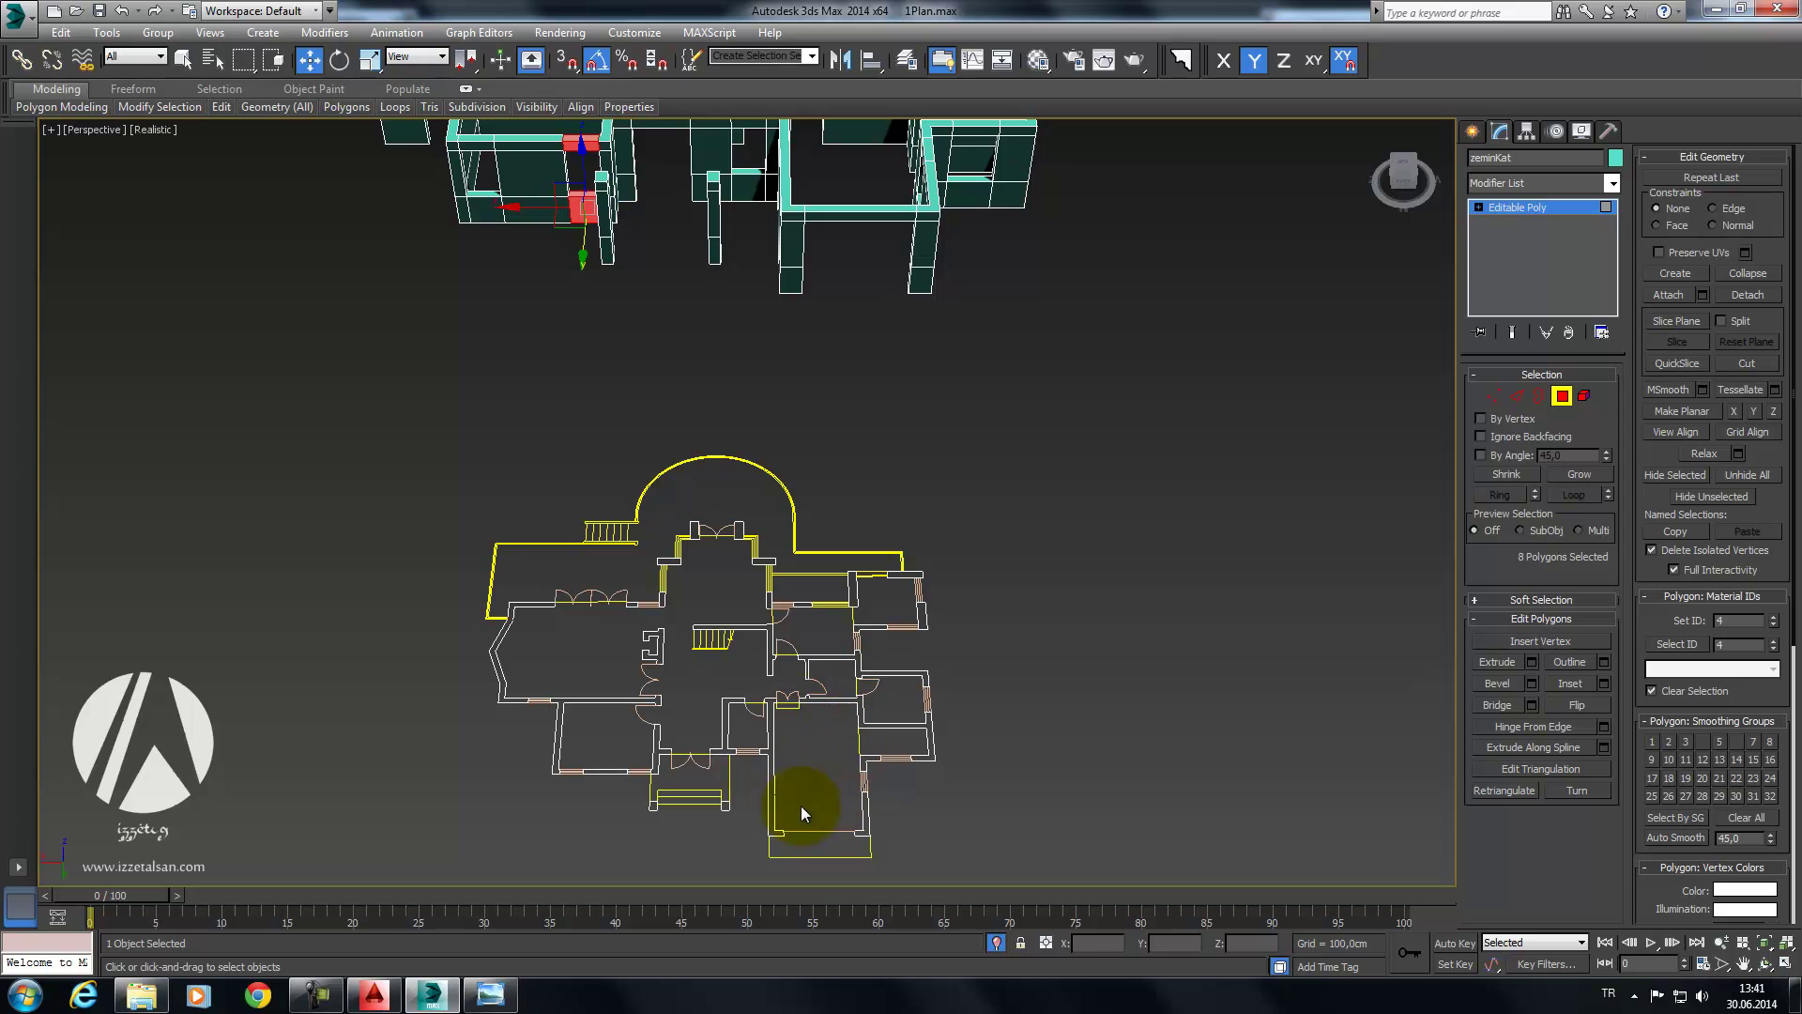
pyautogui.moveTo(770, 646)
pyautogui.mouseDown(button='middle')
pyautogui.moveTo(866, 725)
pyautogui.moveTo(860, 563)
pyautogui.moveTo(845, 560)
pyautogui.moveTo(1056, 446)
pyautogui.moveTo(965, 551)
pyautogui.moveTo(997, 531)
pyautogui.moveTo(815, 511)
pyautogui.moveTo(847, 489)
pyautogui.moveTo(844, 435)
pyautogui.moveTo(785, 536)
pyautogui.mouseUp(button='middle')
pyautogui.scroll(3, 848, 489)
# Step: Bridge the selected wall-end faces to close the next opening
pyautogui.click(785, 535)
pyautogui.scroll(2, 893, 395)
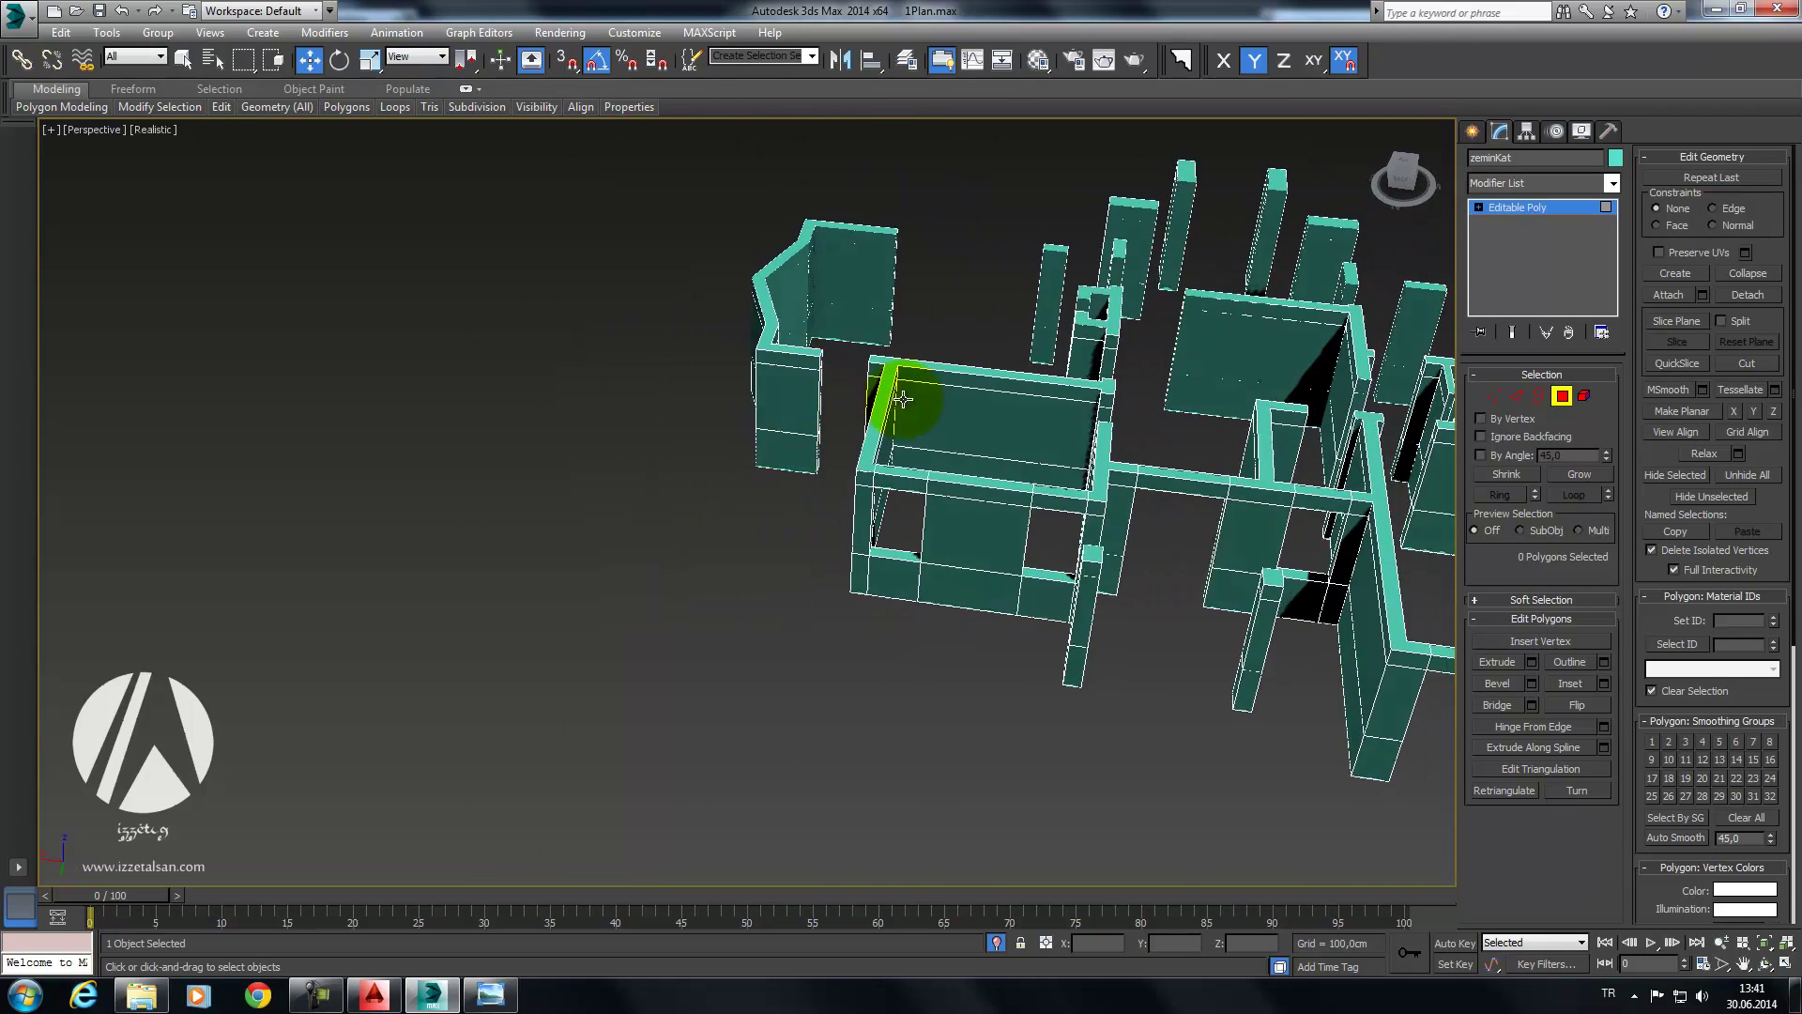
pyautogui.scroll(3, 957, 357)
pyautogui.scroll(-3, 957, 356)
pyautogui.keyDown('alt'); pyautogui.moveTo(954, 363); pyautogui.dragTo(1018, 290, button='middle'); pyautogui.keyUp('alt')
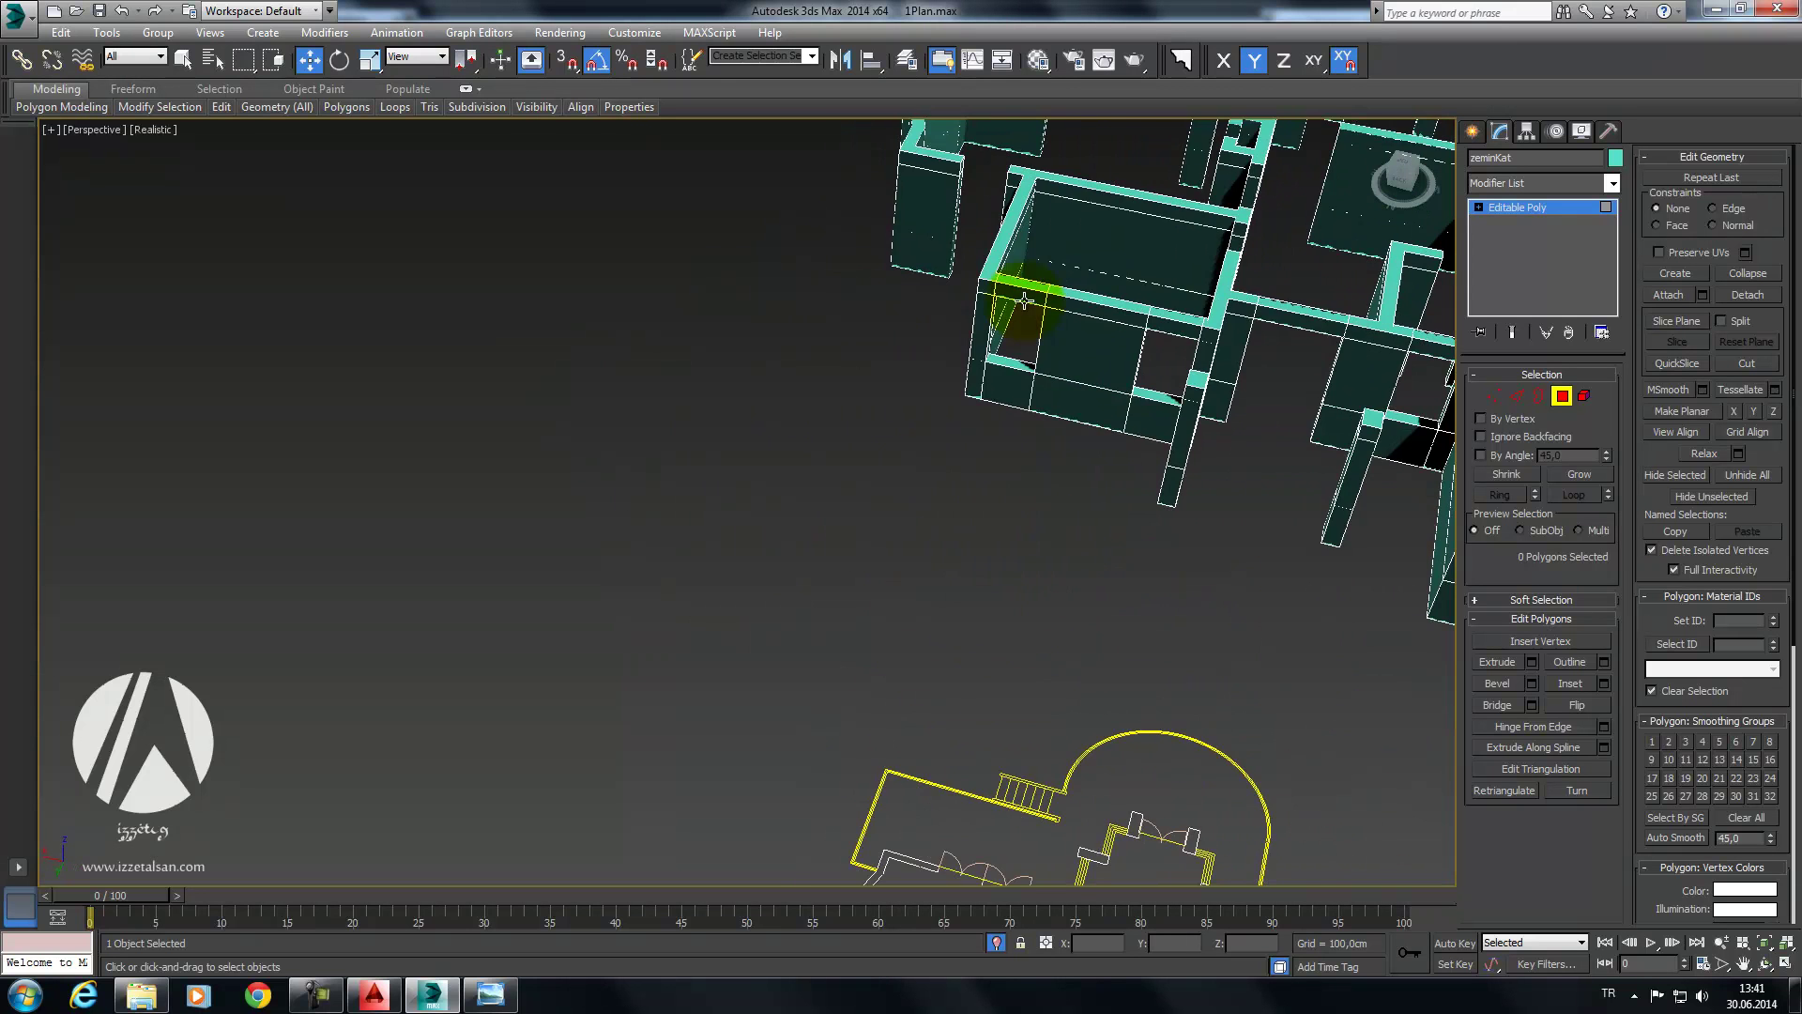
pyautogui.scroll(5, 774, 528)
pyautogui.click(717, 507)
pyautogui.click(719, 595)
pyautogui.keyDown('alt'); pyautogui.moveTo(752, 483); pyautogui.dragTo(805, 413, button='middle'); pyautogui.keyUp('alt')
pyautogui.click(793, 417)
pyautogui.keyDown('ctrl'); pyautogui.click(792, 569); pyautogui.keyUp('ctrl')
pyautogui.click(1502, 704)
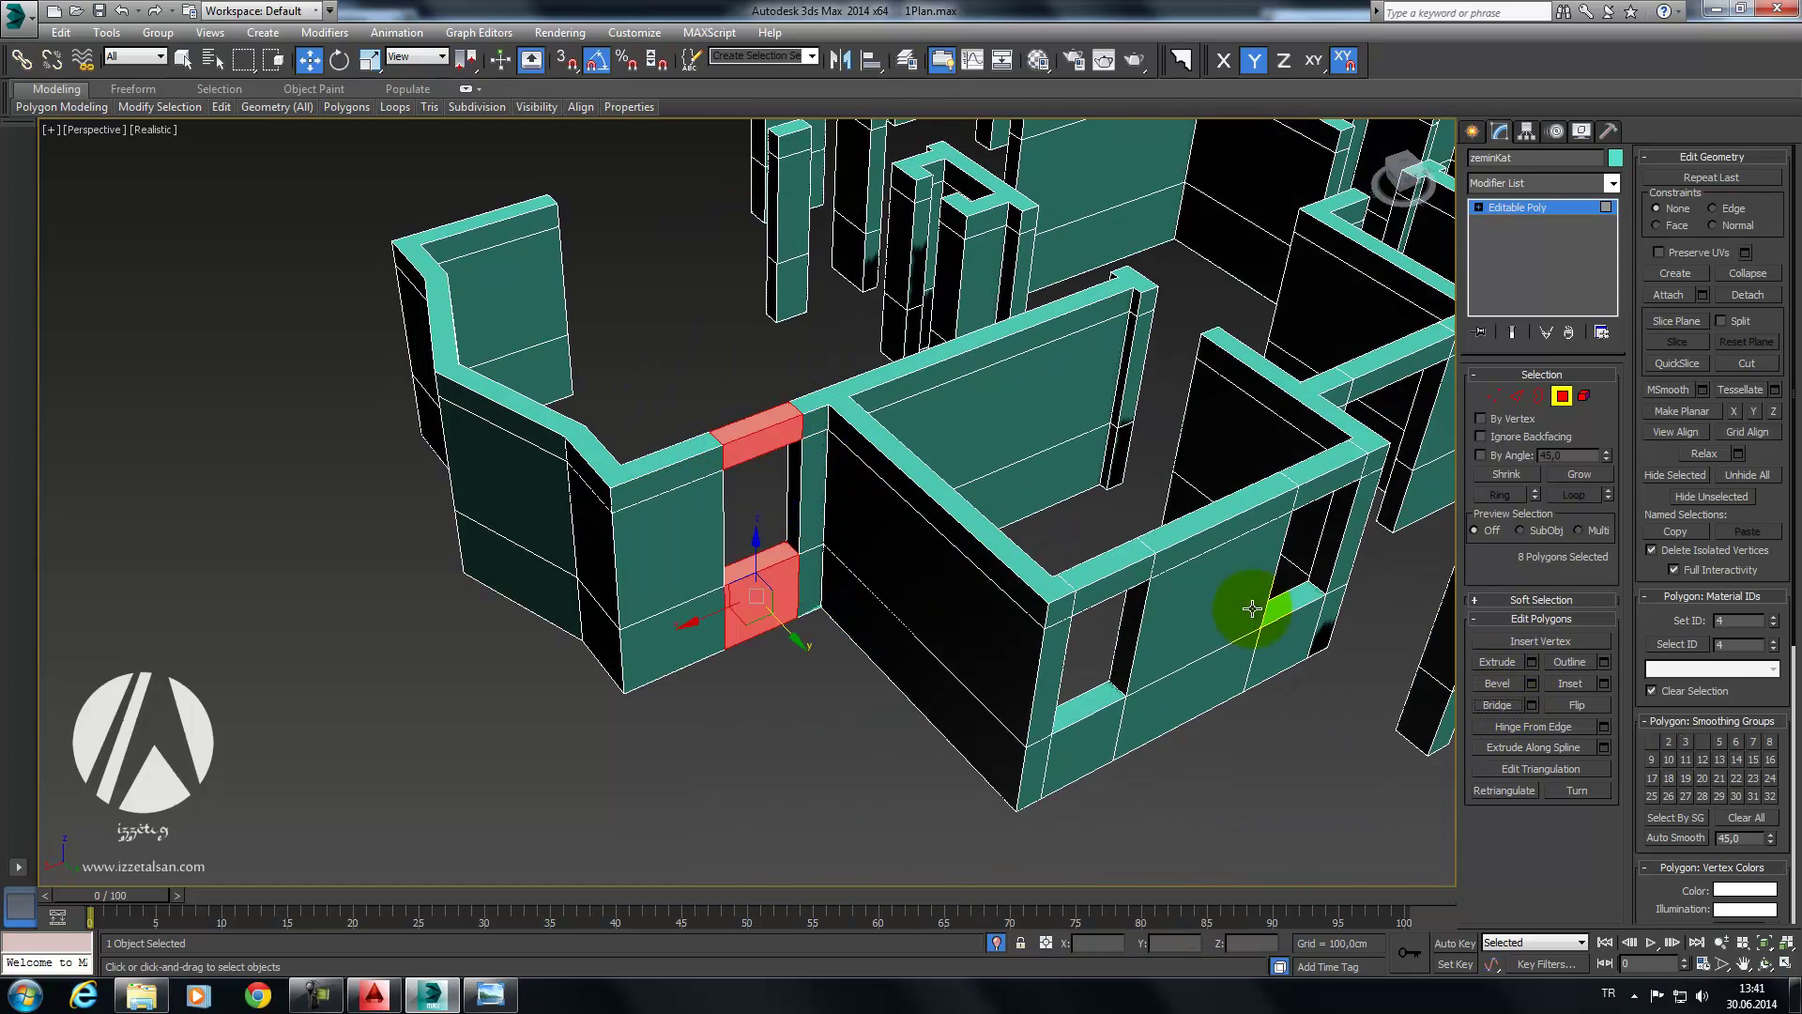
# Step: Bridge the two facing wall-end polygons across the following opening
pyautogui.scroll(-5, 1248, 603)
pyautogui.moveTo(933, 510)
pyautogui.keyDown('alt'); pyautogui.mouseDown(button='middle')
pyautogui.moveTo(958, 575)
pyautogui.moveTo(920, 479)
pyautogui.moveTo(777, 803)
pyautogui.moveTo(836, 764)
pyautogui.moveTo(789, 493)
pyautogui.moveTo(779, 520)
pyautogui.moveTo(799, 481)
pyautogui.moveTo(813, 503)
pyautogui.mouseUp(button='middle'); pyautogui.keyUp('alt')
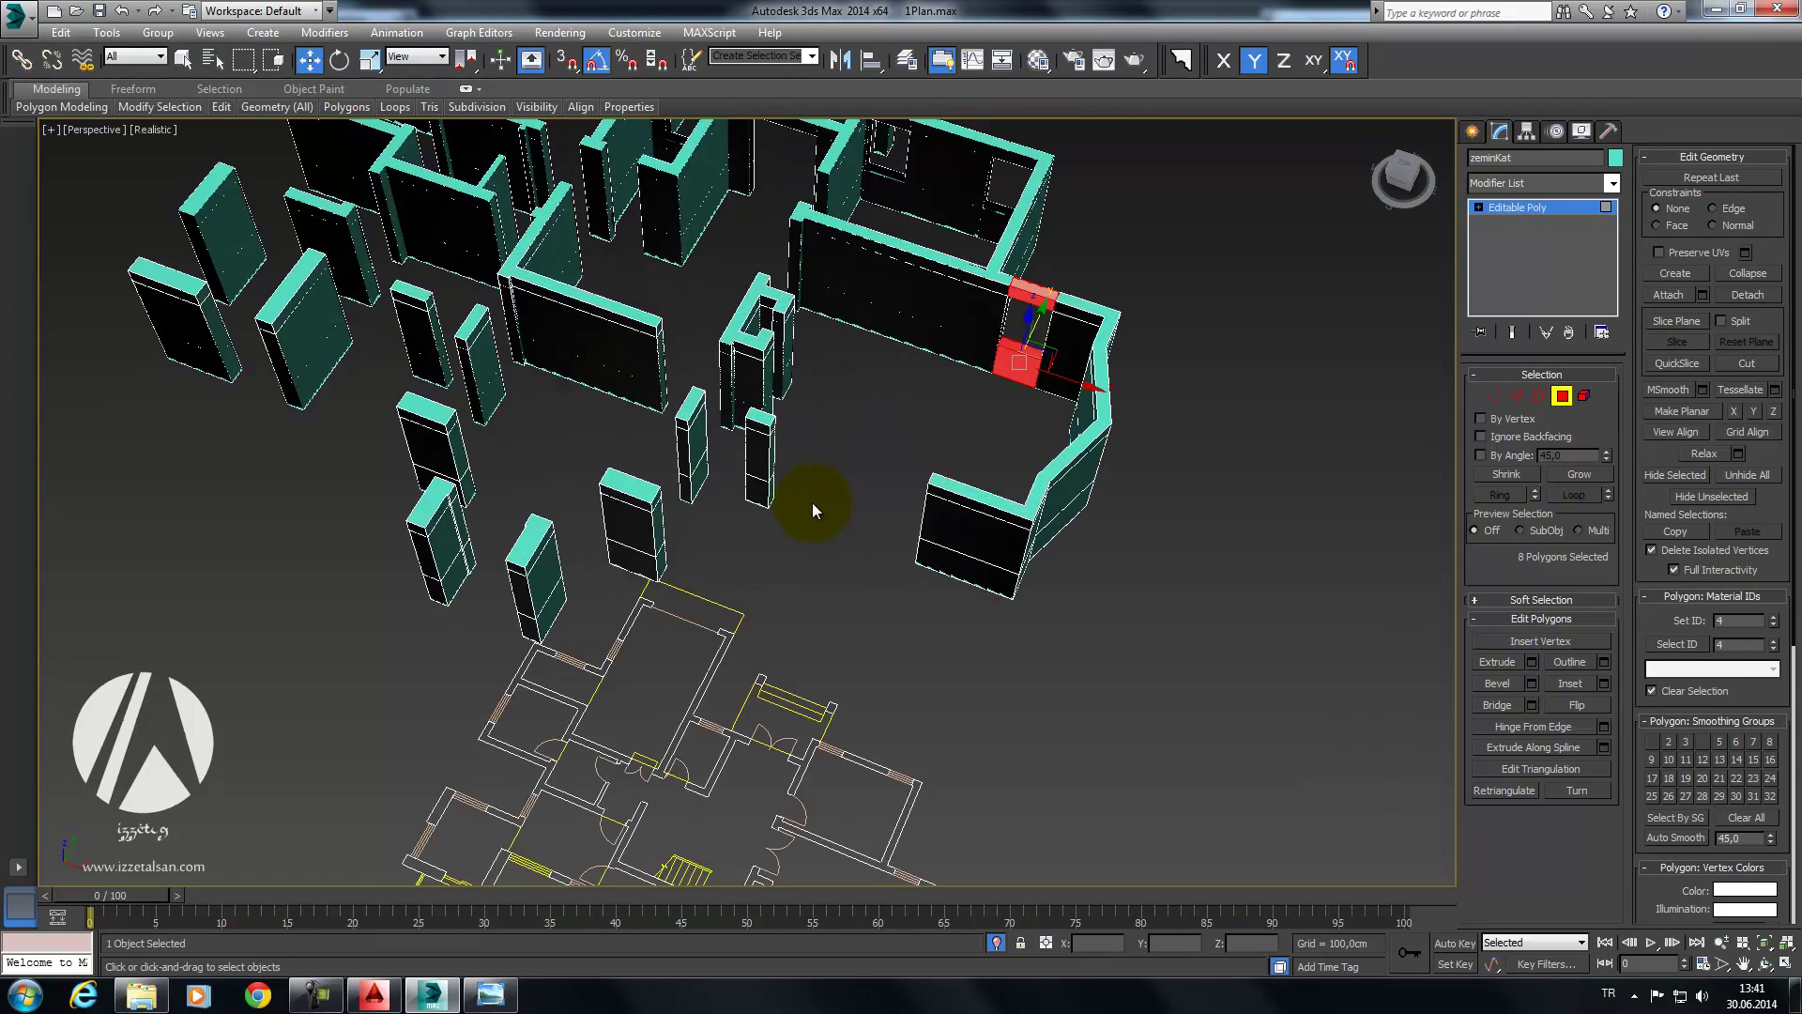
pyautogui.scroll(3, 813, 504)
pyautogui.click(737, 383)
pyautogui.scroll(1, 871, 443)
pyautogui.keyDown('alt'); pyautogui.moveTo(871, 443); pyautogui.dragTo(966, 363, button='middle'); pyautogui.keyUp('alt')
pyautogui.keyDown('ctrl'); pyautogui.click(990, 355); pyautogui.keyUp('ctrl')
pyautogui.keyDown('ctrl'); pyautogui.click(979, 347); pyautogui.keyUp('ctrl')
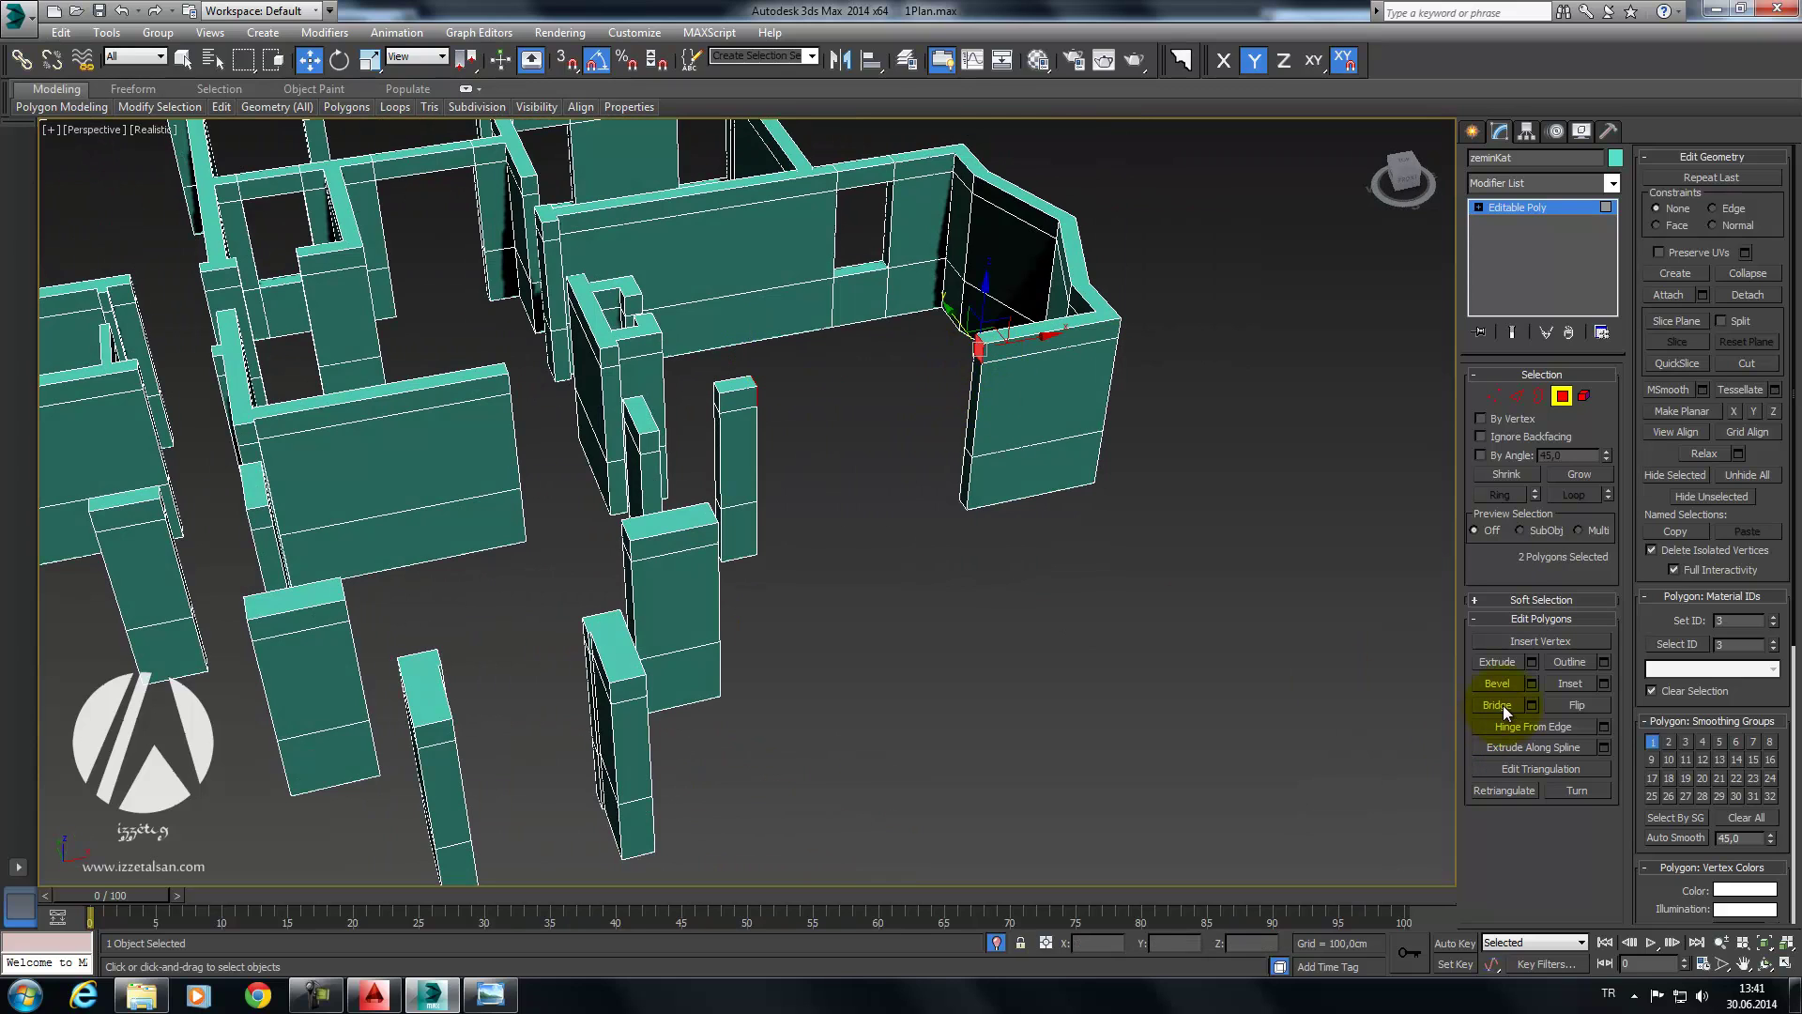
pyautogui.click(1502, 706)
# Step: Zoom in on the column and select the wall's end face and the column's top face
pyautogui.scroll(-2, 966, 692)
pyautogui.scroll(-2, 985, 575)
pyautogui.moveTo(985, 575)
pyautogui.keyDown('alt'); pyautogui.mouseDown(button='middle')
pyautogui.moveTo(845, 595)
pyautogui.moveTo(817, 617)
pyautogui.moveTo(856, 584)
pyautogui.mouseUp(button='middle'); pyautogui.keyUp('alt')
pyautogui.scroll(2, 845, 595)
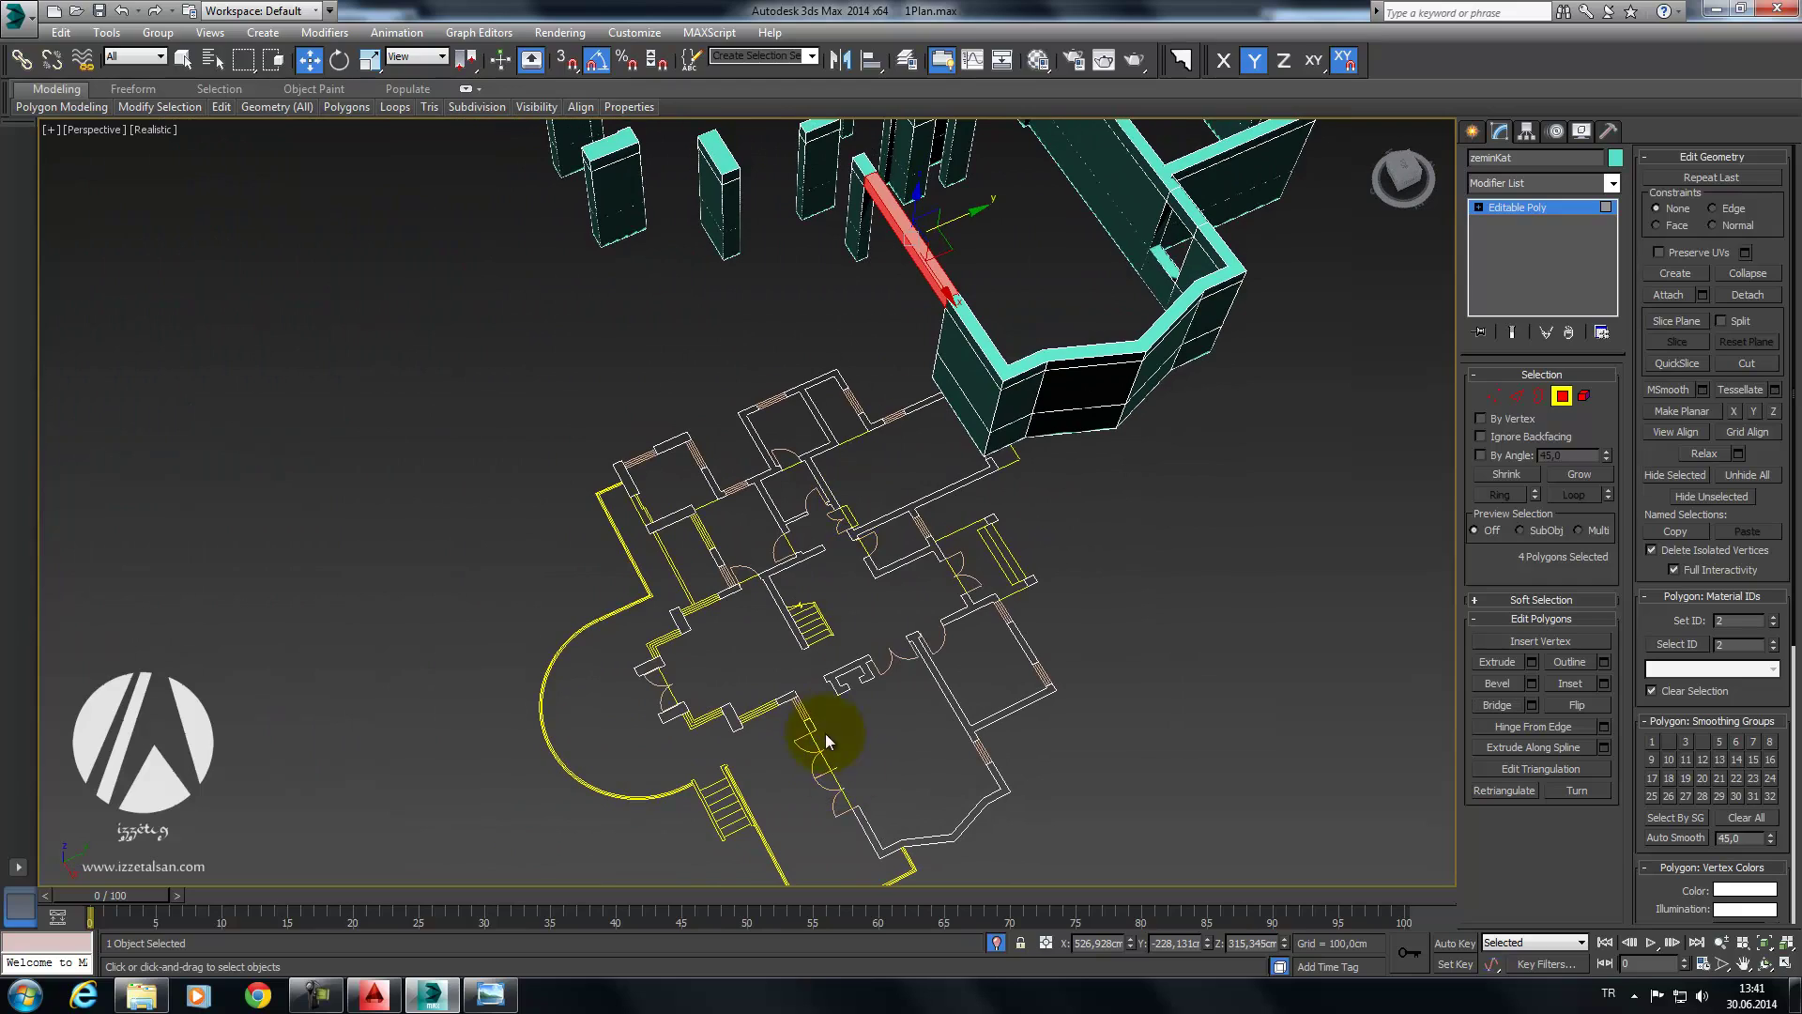
pyautogui.moveTo(805, 659)
pyautogui.keyDown('alt'); pyautogui.mouseDown(button='middle')
pyautogui.moveTo(856, 653)
pyautogui.moveTo(836, 497)
pyautogui.moveTo(965, 443)
pyautogui.moveTo(999, 477)
pyautogui.moveTo(952, 580)
pyautogui.moveTo(998, 588)
pyautogui.moveTo(1018, 492)
pyautogui.mouseUp(button='middle'); pyautogui.keyUp('alt')
pyautogui.scroll(2, 836, 488)
pyautogui.scroll(2, 837, 485)
pyautogui.scroll(2, 836, 486)
pyautogui.scroll(2, 999, 477)
pyautogui.click(939, 577)
pyautogui.keyDown('ctrl'); pyautogui.click(949, 692); pyautogui.keyUp('ctrl')
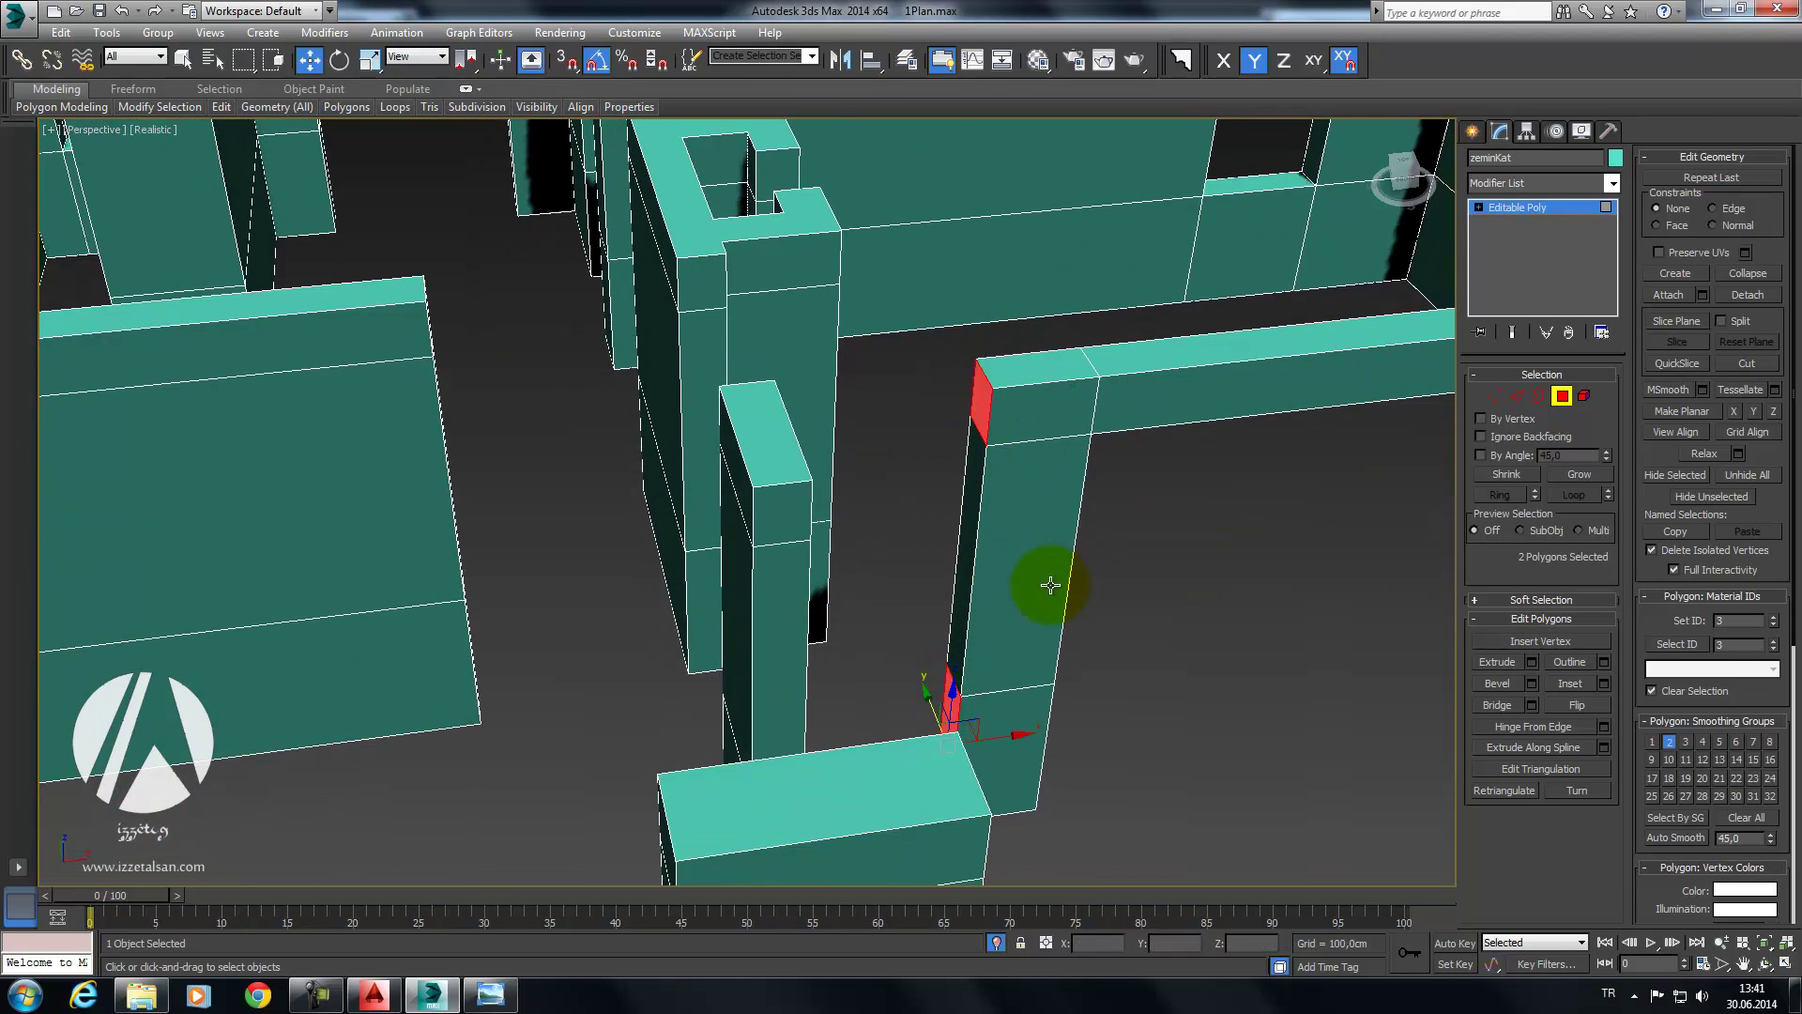
# Step: Add the column's other faces and bridge the selected column faces
pyautogui.keyDown('alt'); pyautogui.moveTo(1045, 583); pyautogui.dragTo(861, 491, button='middle'); pyautogui.keyUp('alt')
pyautogui.keyDown('ctrl'); pyautogui.click(806, 368); pyautogui.keyUp('ctrl')
pyautogui.keyDown('ctrl'); pyautogui.click(817, 590); pyautogui.keyUp('ctrl')
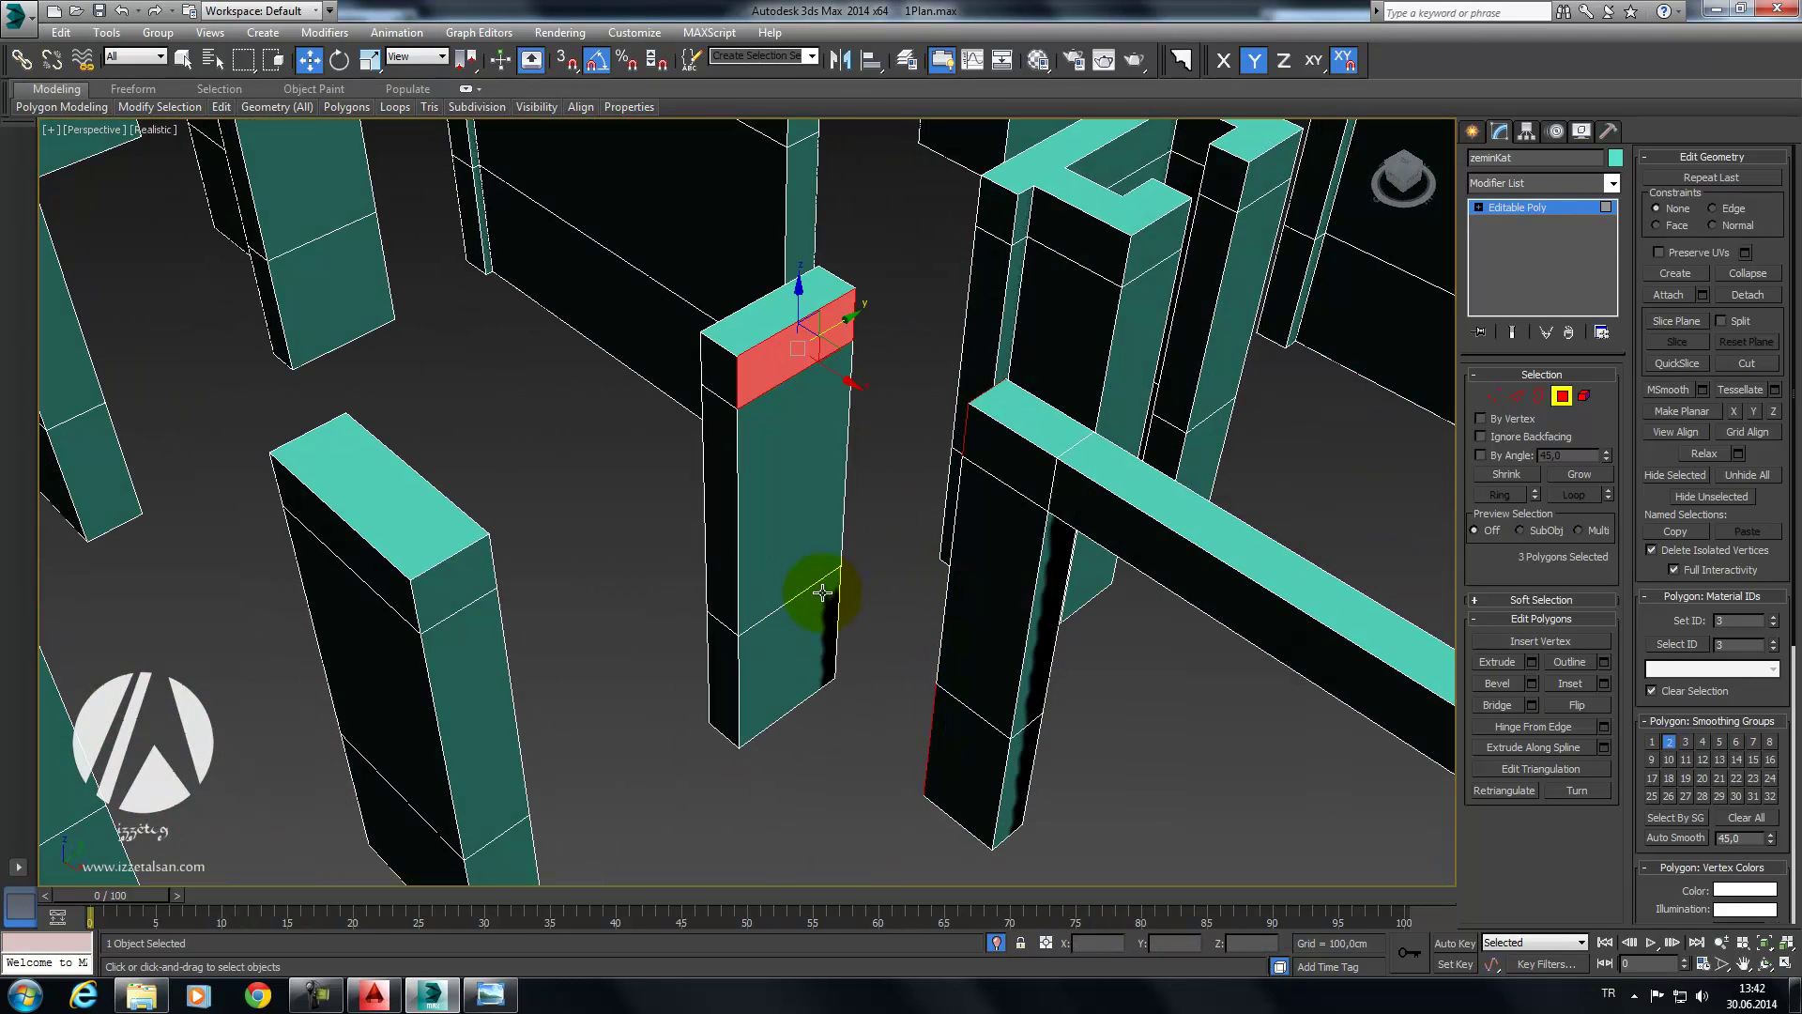
pyautogui.keyDown('ctrl'); pyautogui.click(815, 603); pyautogui.keyUp('ctrl')
pyautogui.click(1513, 703)
pyautogui.moveTo(1066, 542)
pyautogui.keyDown('alt'); pyautogui.mouseDown(button='middle')
pyautogui.moveTo(1118, 583)
pyautogui.moveTo(1118, 611)
pyautogui.moveTo(1022, 582)
pyautogui.moveTo(1038, 535)
pyautogui.mouseUp(button='middle'); pyautogui.keyUp('alt')
# Step: Undo the column bridge and select the edge loops around the dark column block
pyautogui.hotkey('ctrl', 'z')
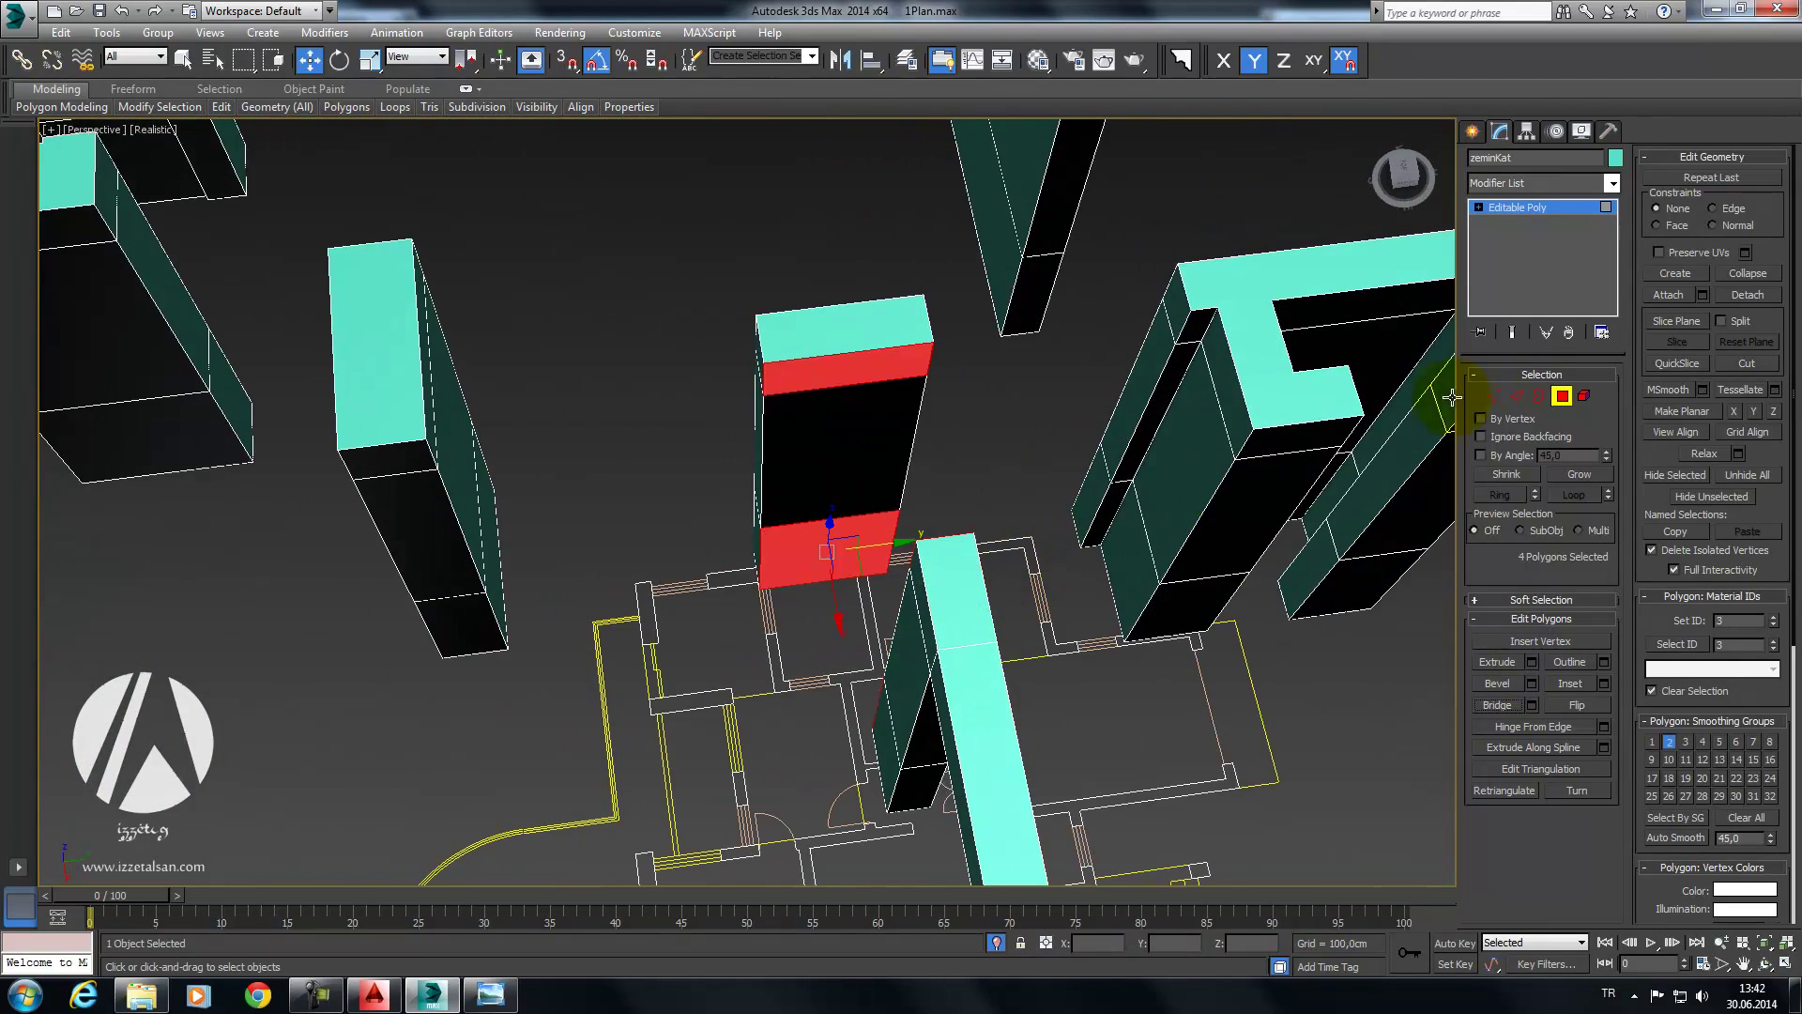
pyautogui.click(1514, 398)
pyautogui.moveTo(1107, 403)
pyautogui.keyDown('alt'); pyautogui.mouseDown(button='middle')
pyautogui.moveTo(1086, 442)
pyautogui.moveTo(1121, 427)
pyautogui.mouseUp(button='middle'); pyautogui.keyUp('alt')
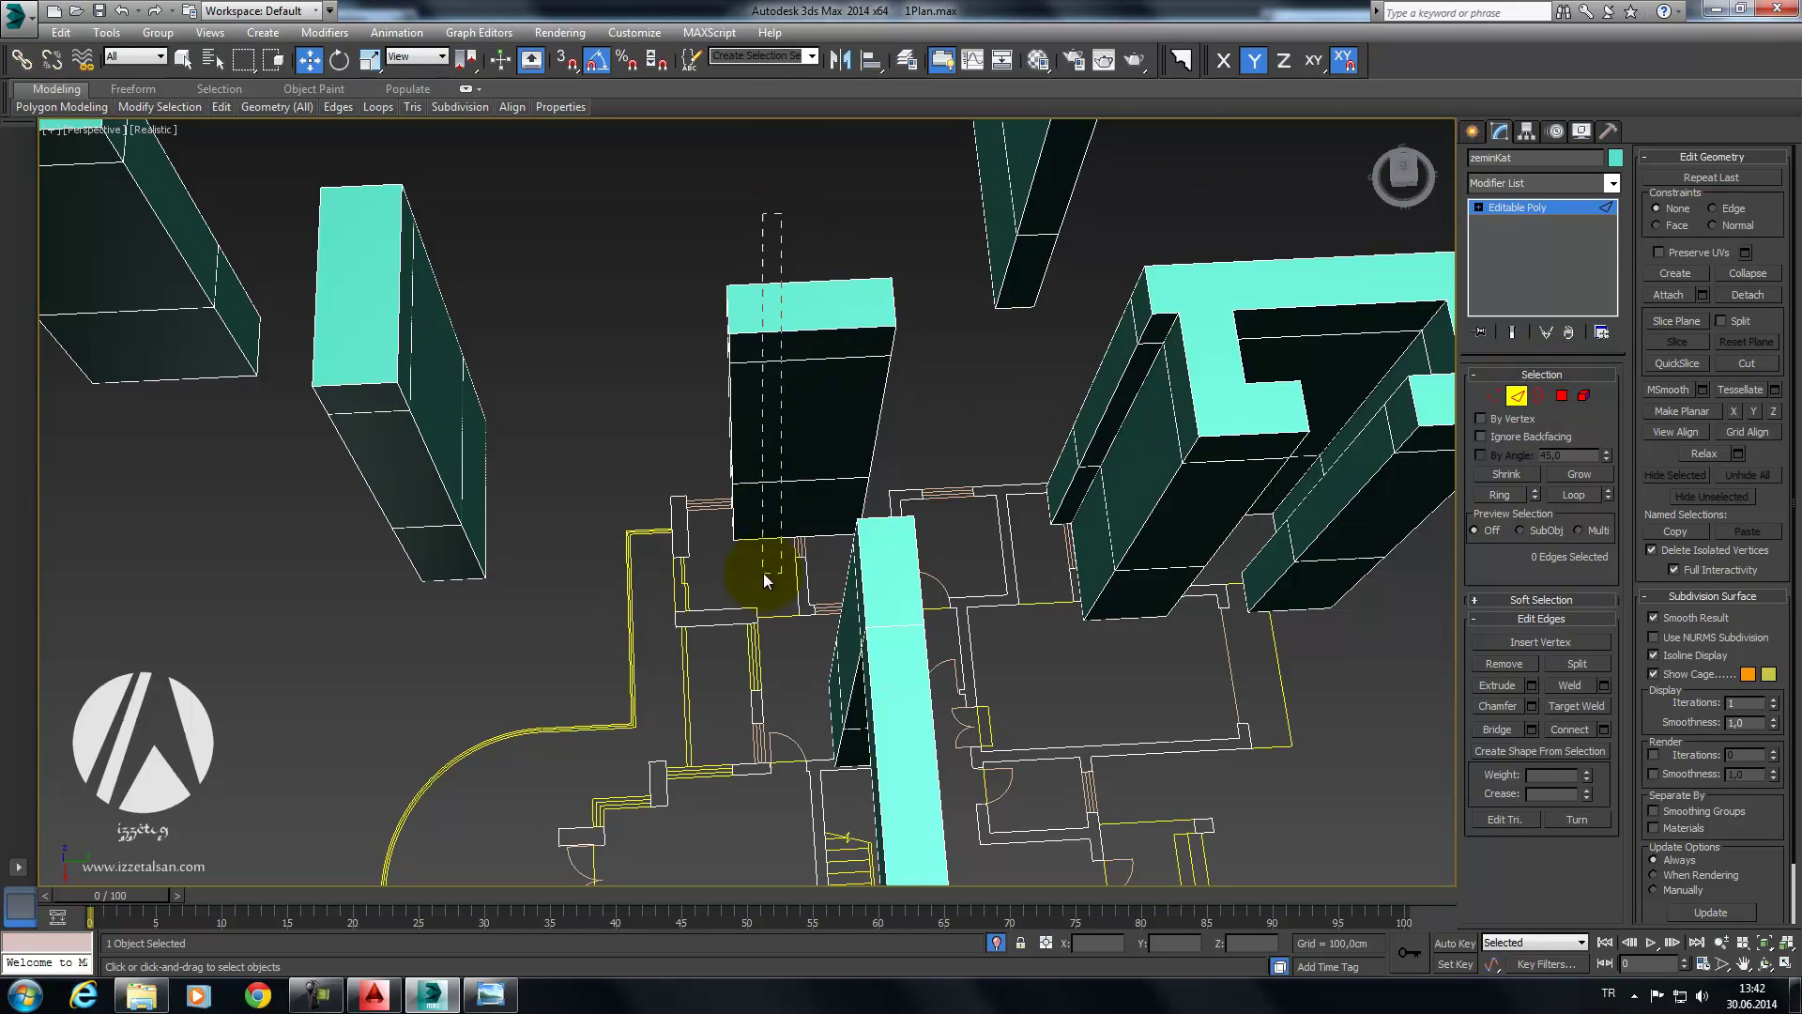
pyautogui.doubleClick(781, 612)
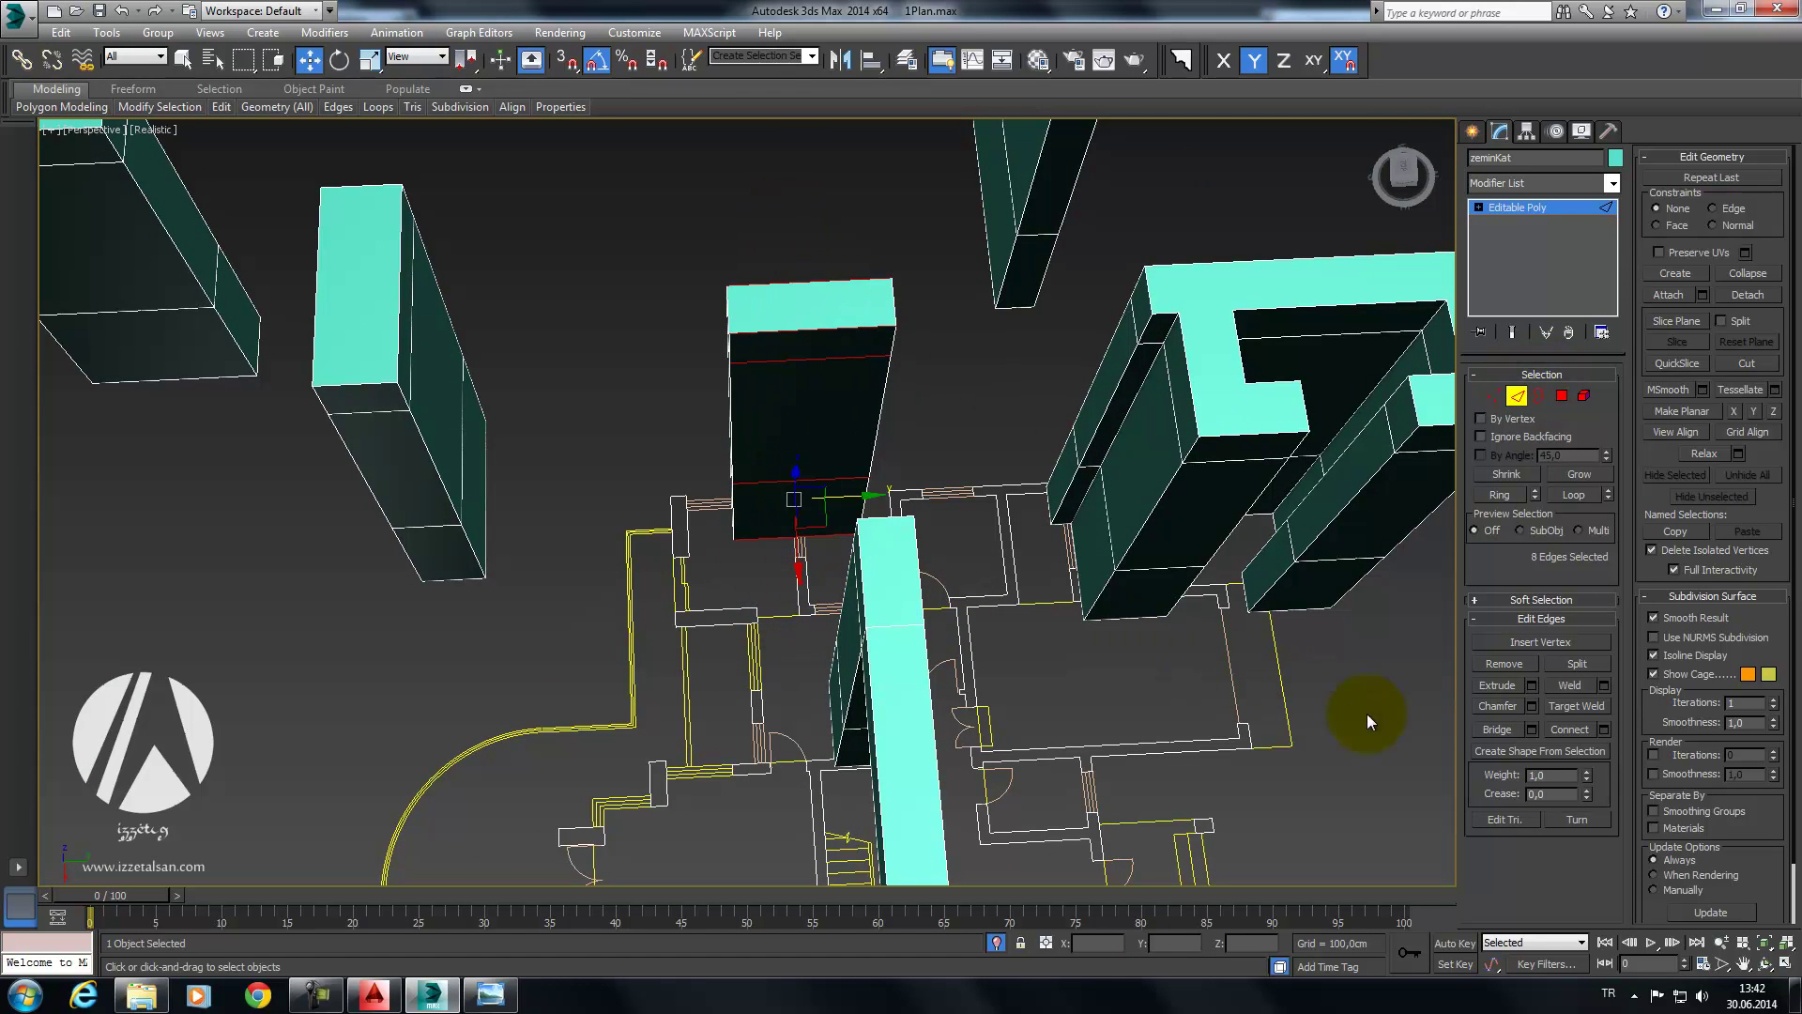
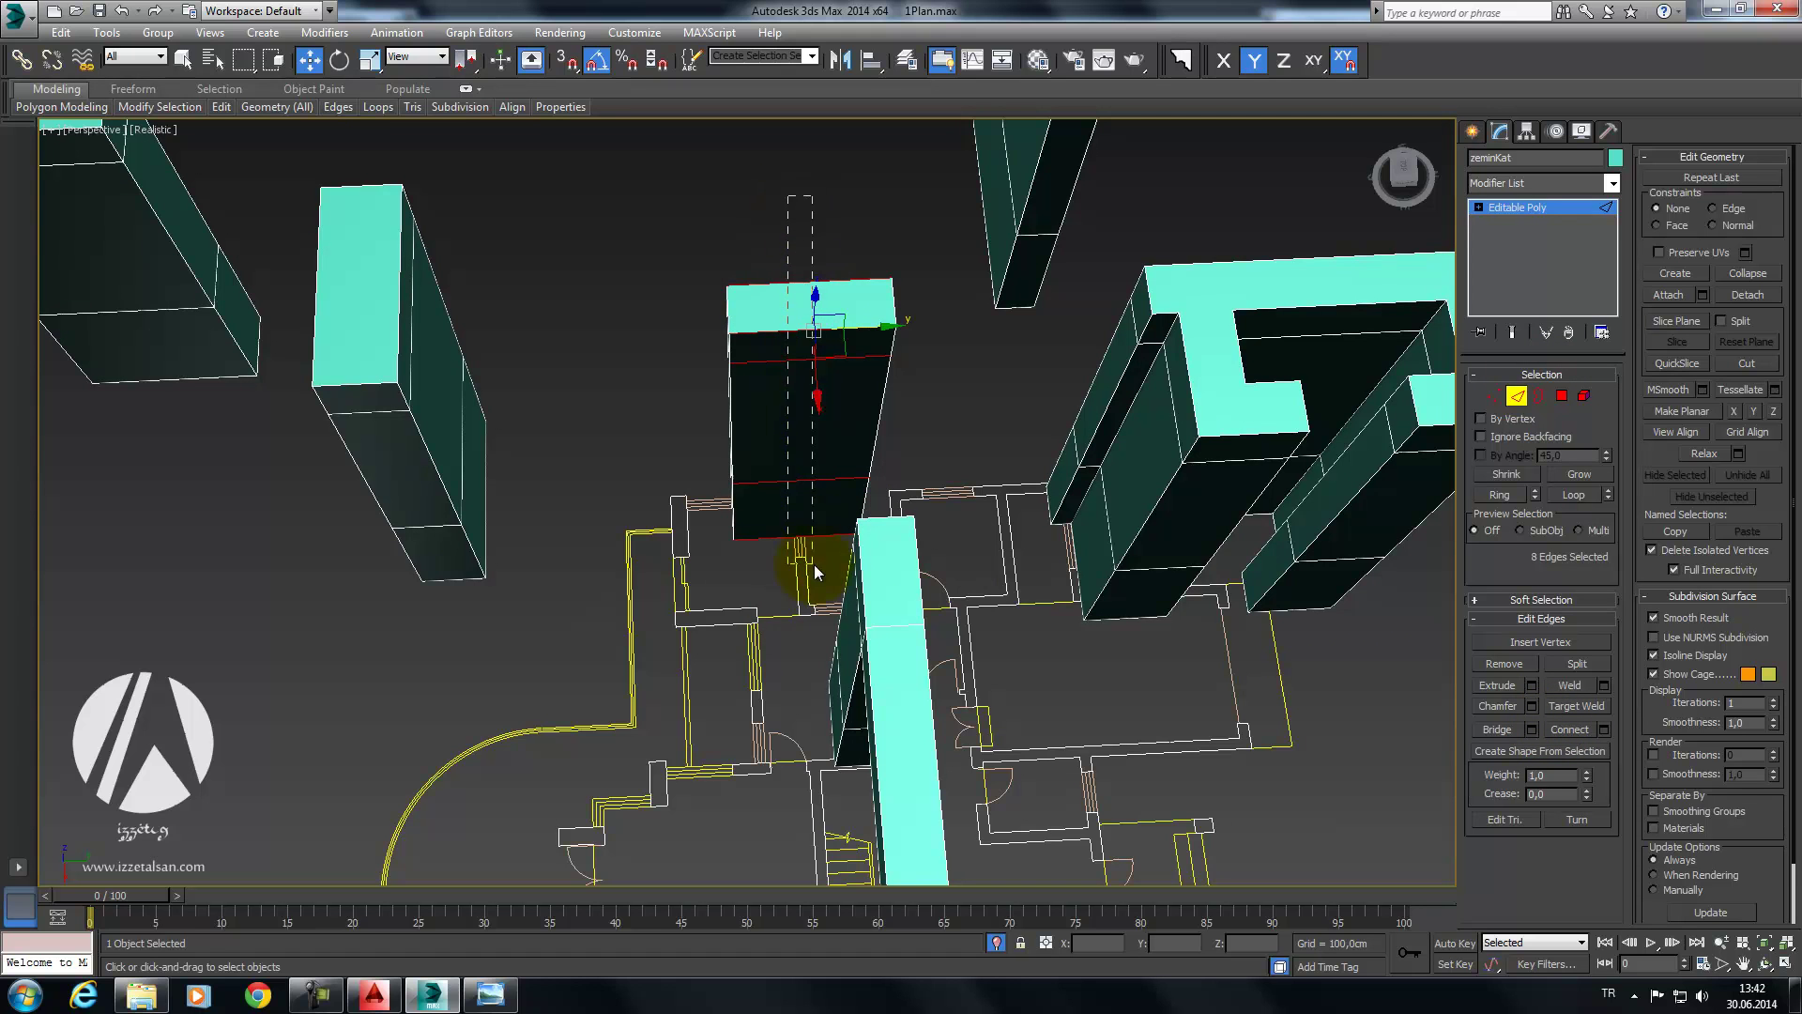
# Step: Split the selected wall edges with a new edge and snap it to the neighbouring vertex
pyautogui.click(1567, 730)
pyautogui.keyDown('alt'); pyautogui.moveTo(842, 493); pyautogui.dragTo(842, 526, button='middle'); pyautogui.keyUp('alt')
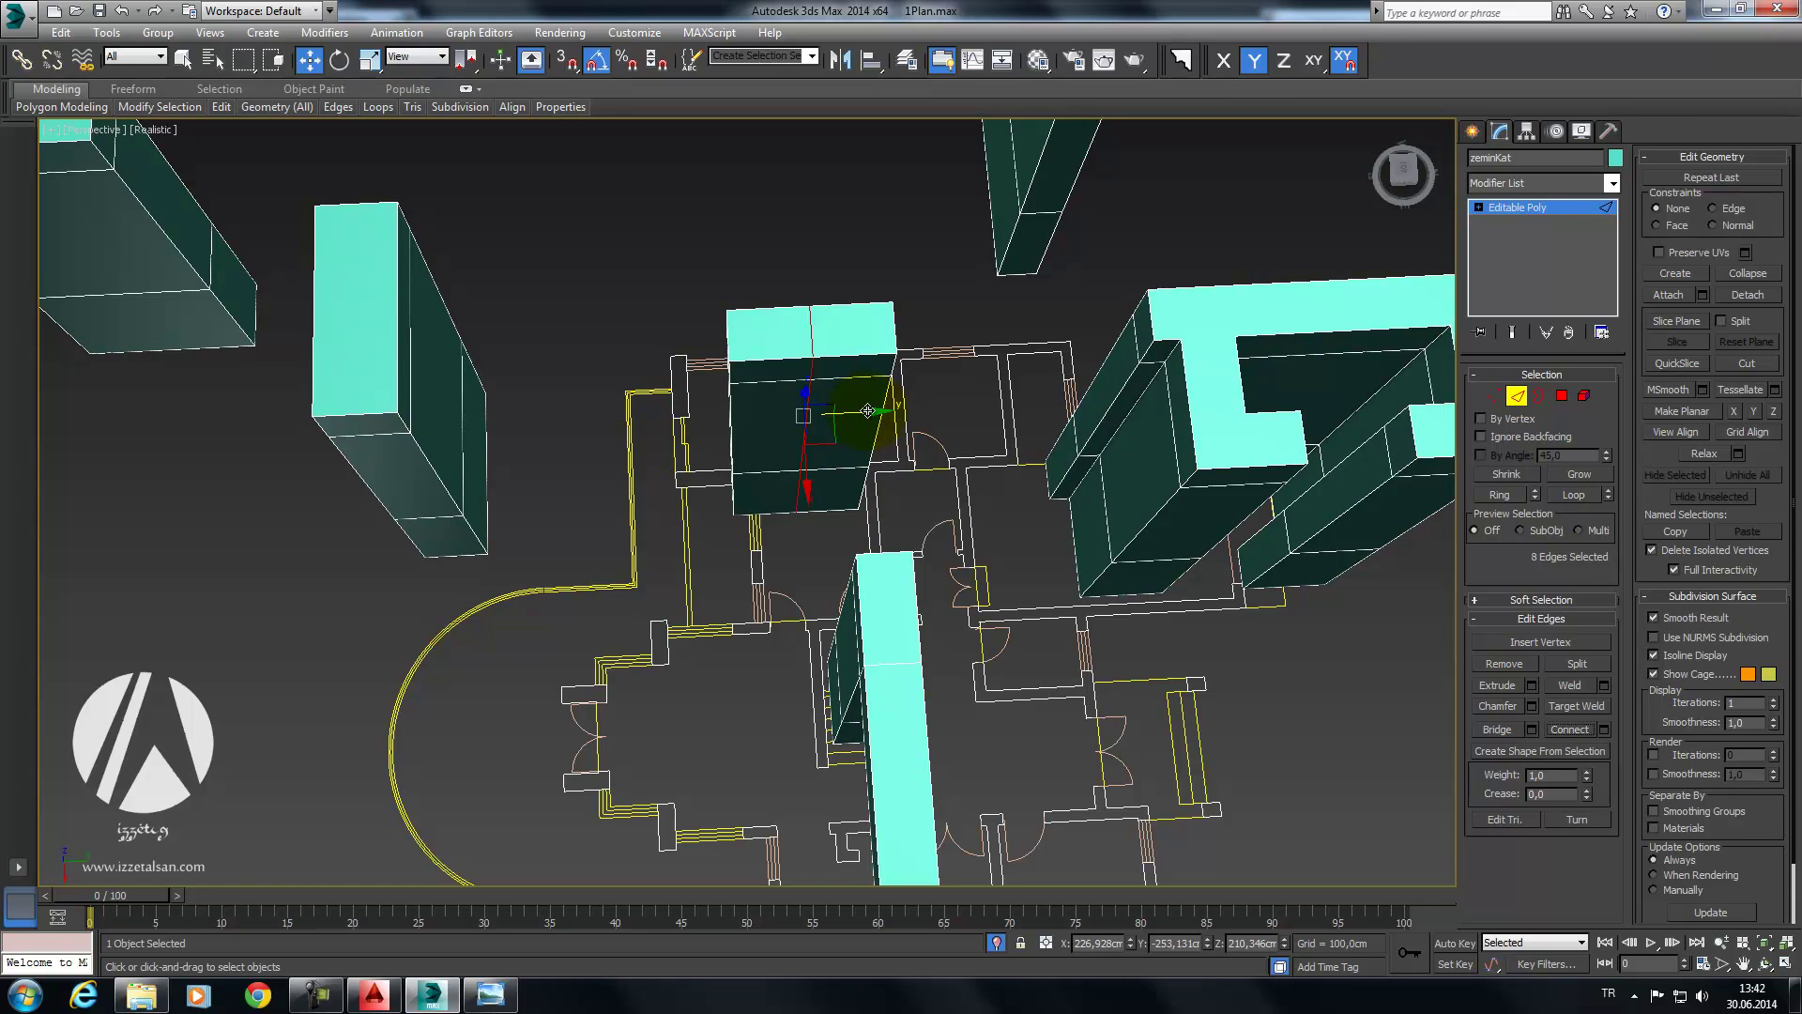
pyautogui.press('s')
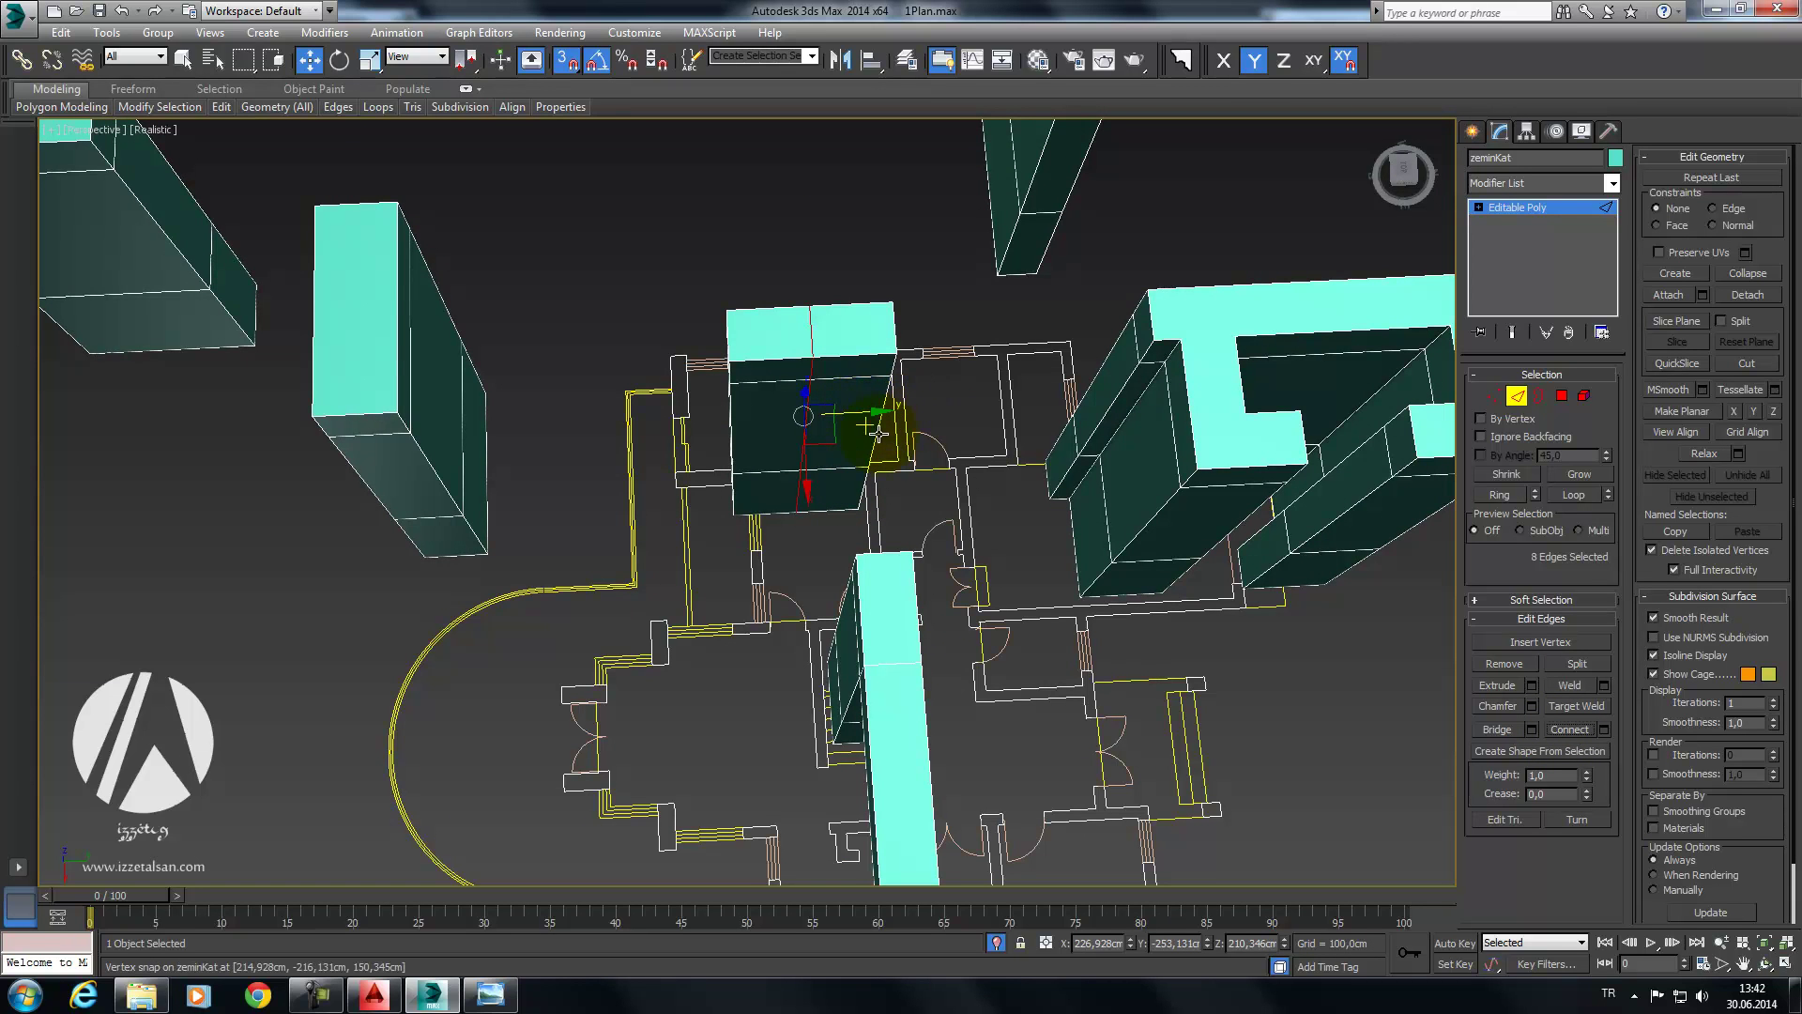
pyautogui.moveTo(867, 412); pyautogui.dragTo(842, 555)
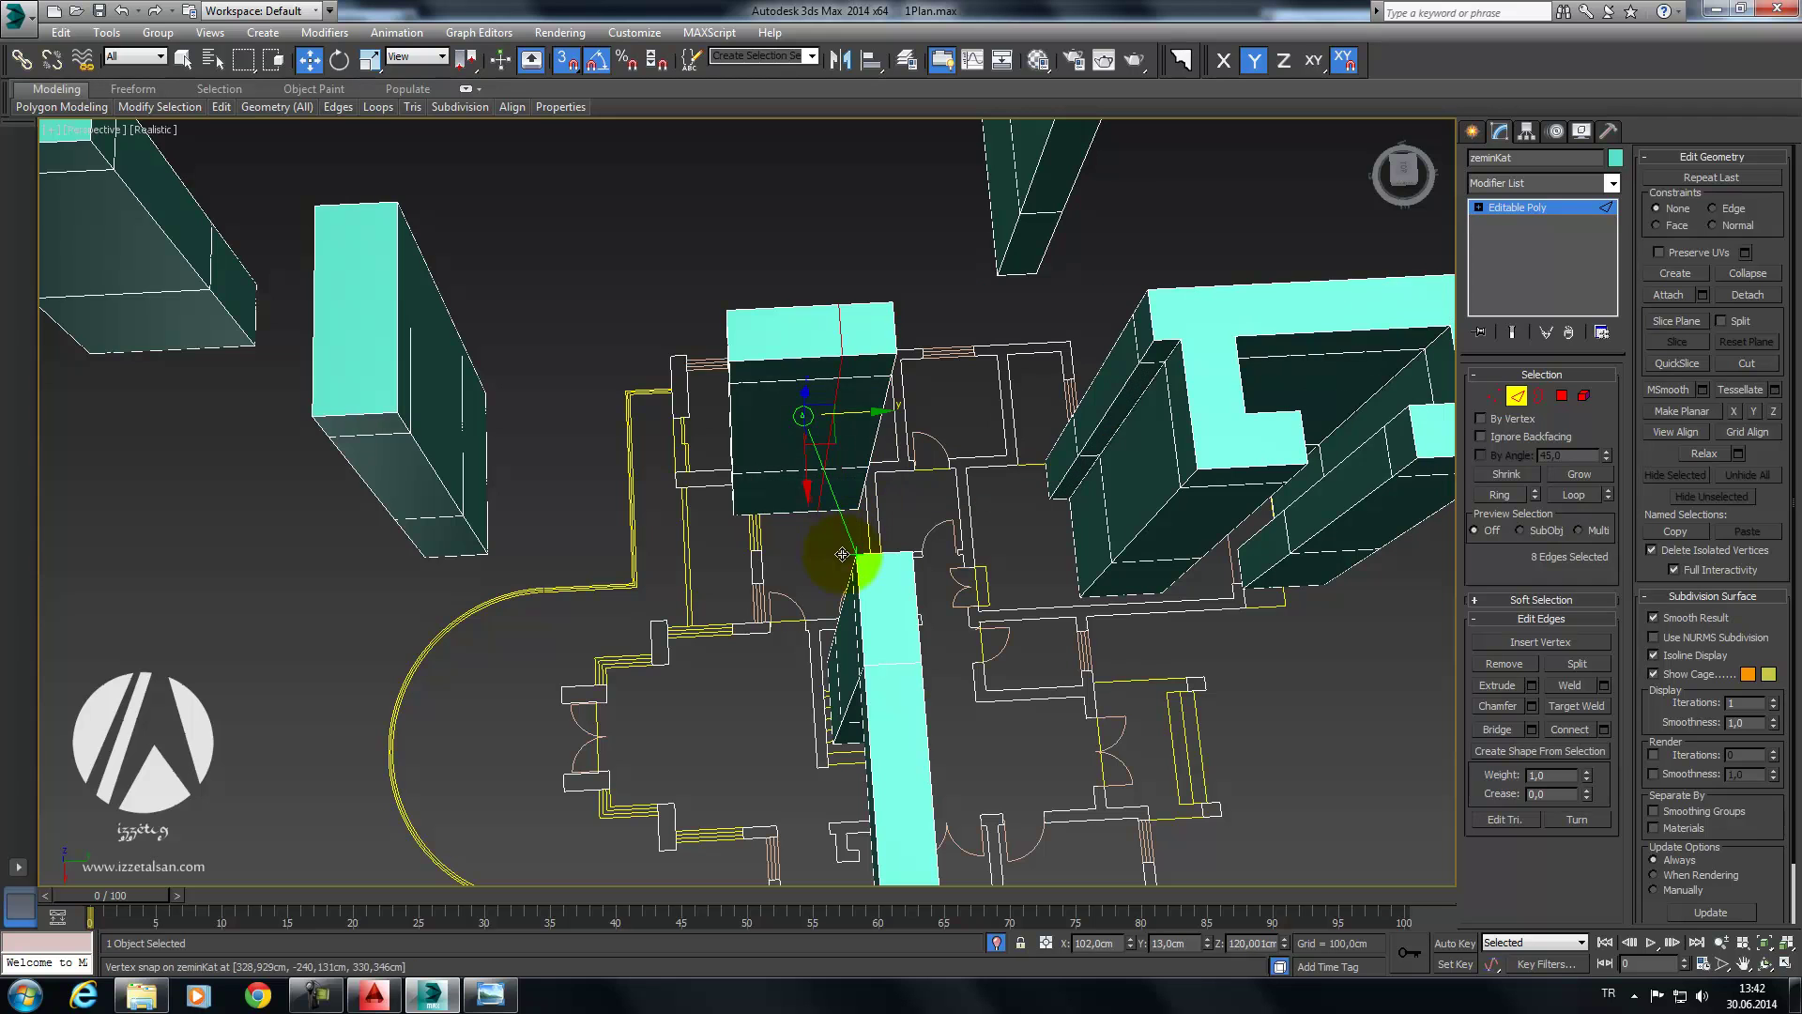
pyautogui.moveTo(857, 556); pyautogui.dragTo(857, 556)
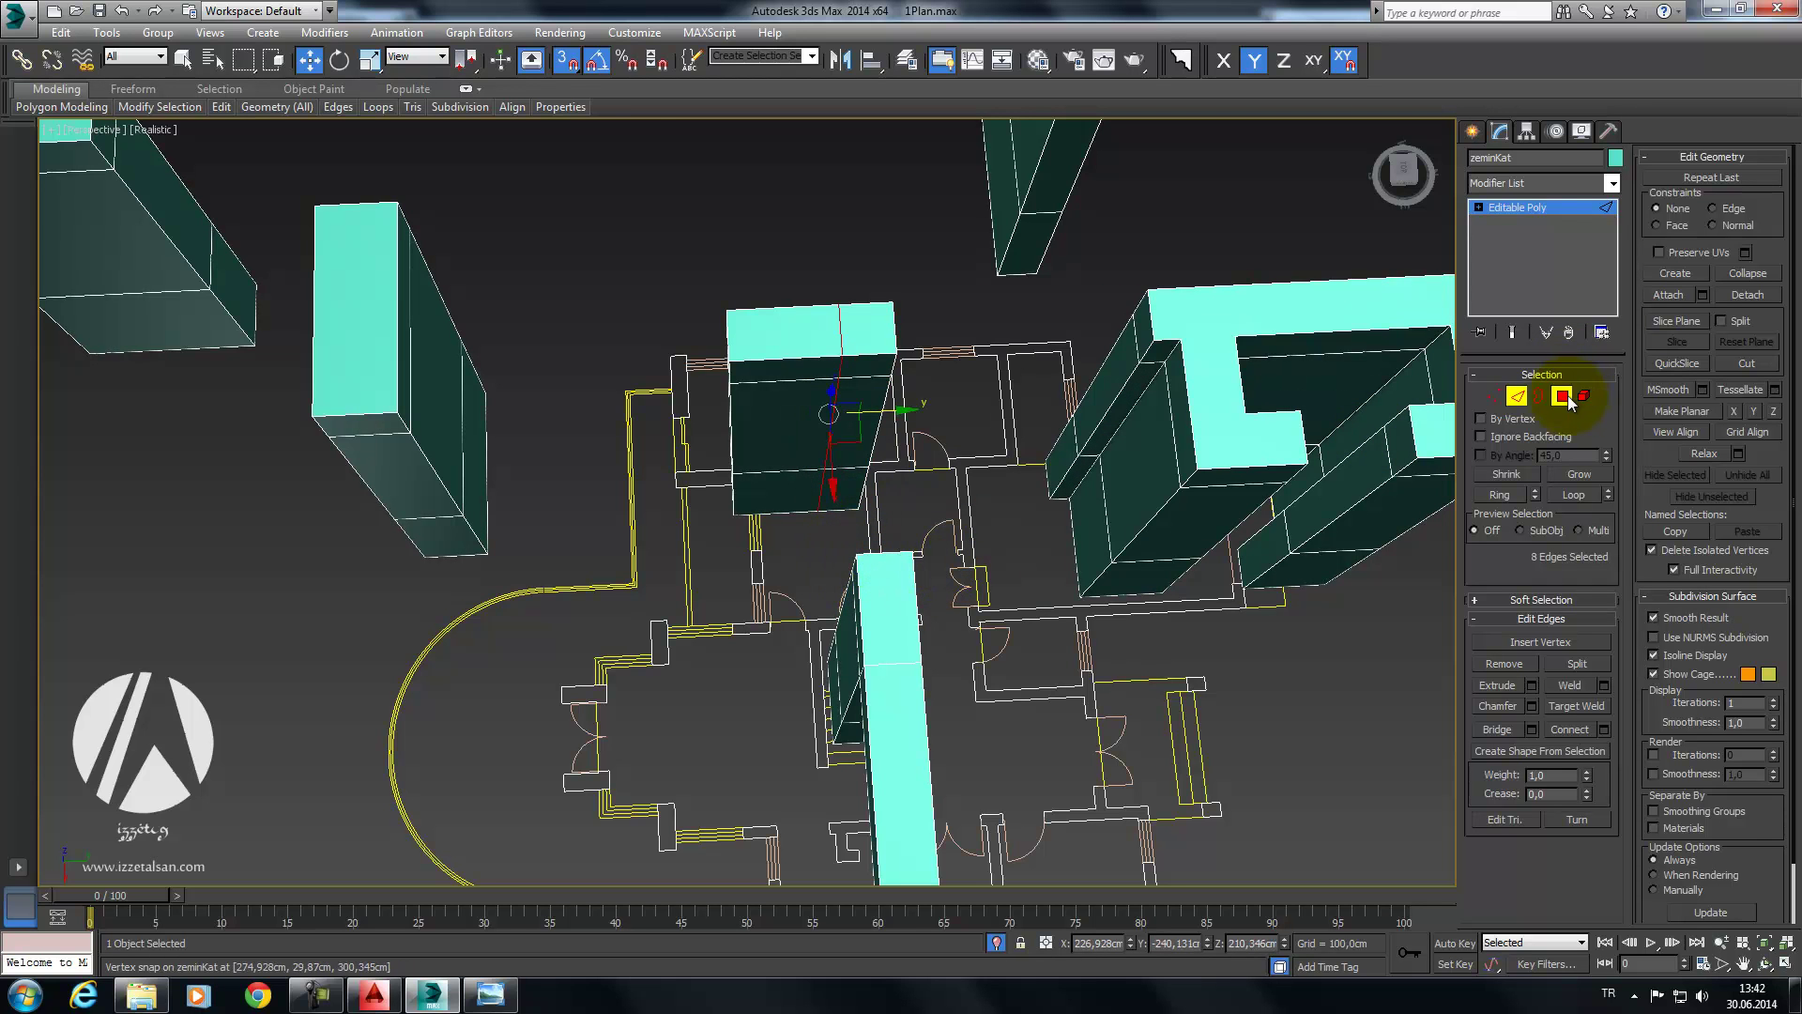
# Step: Bridge the facing wall end faces across the first door opening
pyautogui.click(1562, 395)
pyautogui.keyDown('alt'); pyautogui.click(802, 371); pyautogui.keyUp('alt')
pyautogui.keyDown('alt'); pyautogui.click(778, 495); pyautogui.keyUp('alt')
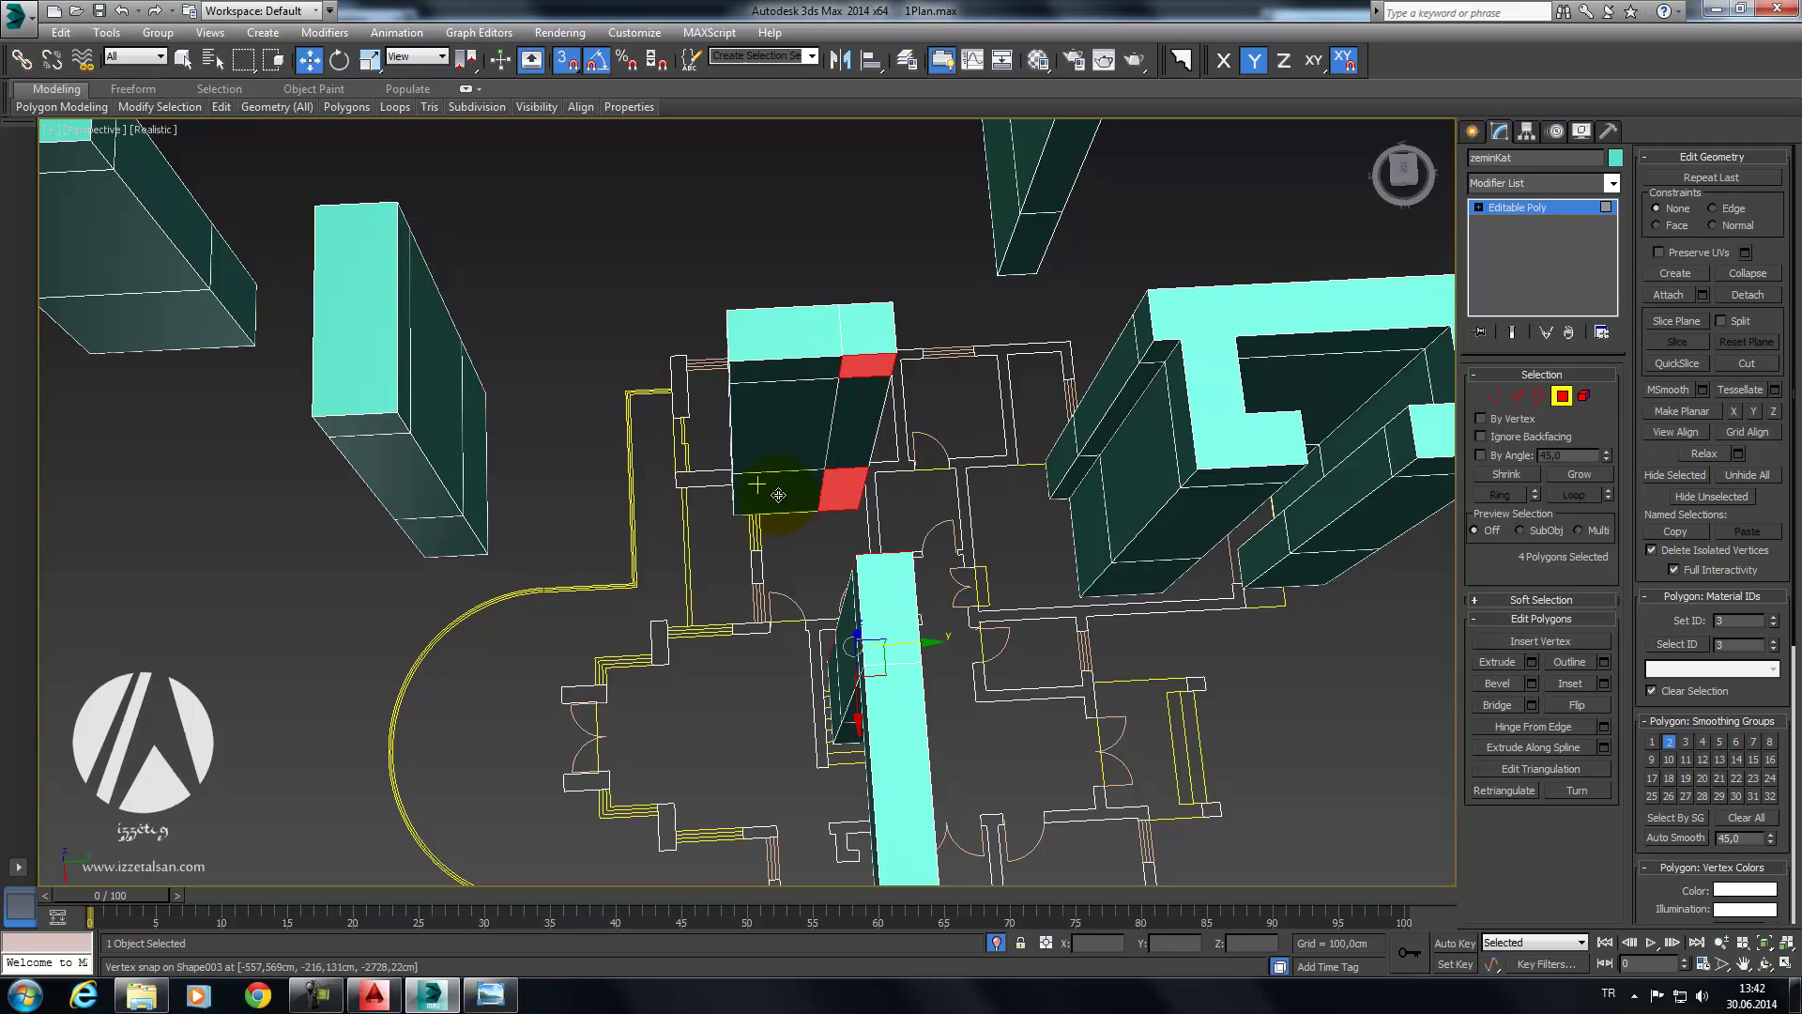
pyautogui.keyDown('alt'); pyautogui.moveTo(778, 494); pyautogui.dragTo(938, 523, button='middle'); pyautogui.keyUp('alt')
pyautogui.scroll(5, 939, 522)
pyautogui.moveTo(1077, 474)
pyautogui.keyDown('alt'); pyautogui.mouseDown(button='middle')
pyautogui.moveTo(965, 454)
pyautogui.moveTo(1104, 532)
pyautogui.mouseUp(button='middle'); pyautogui.keyUp('alt')
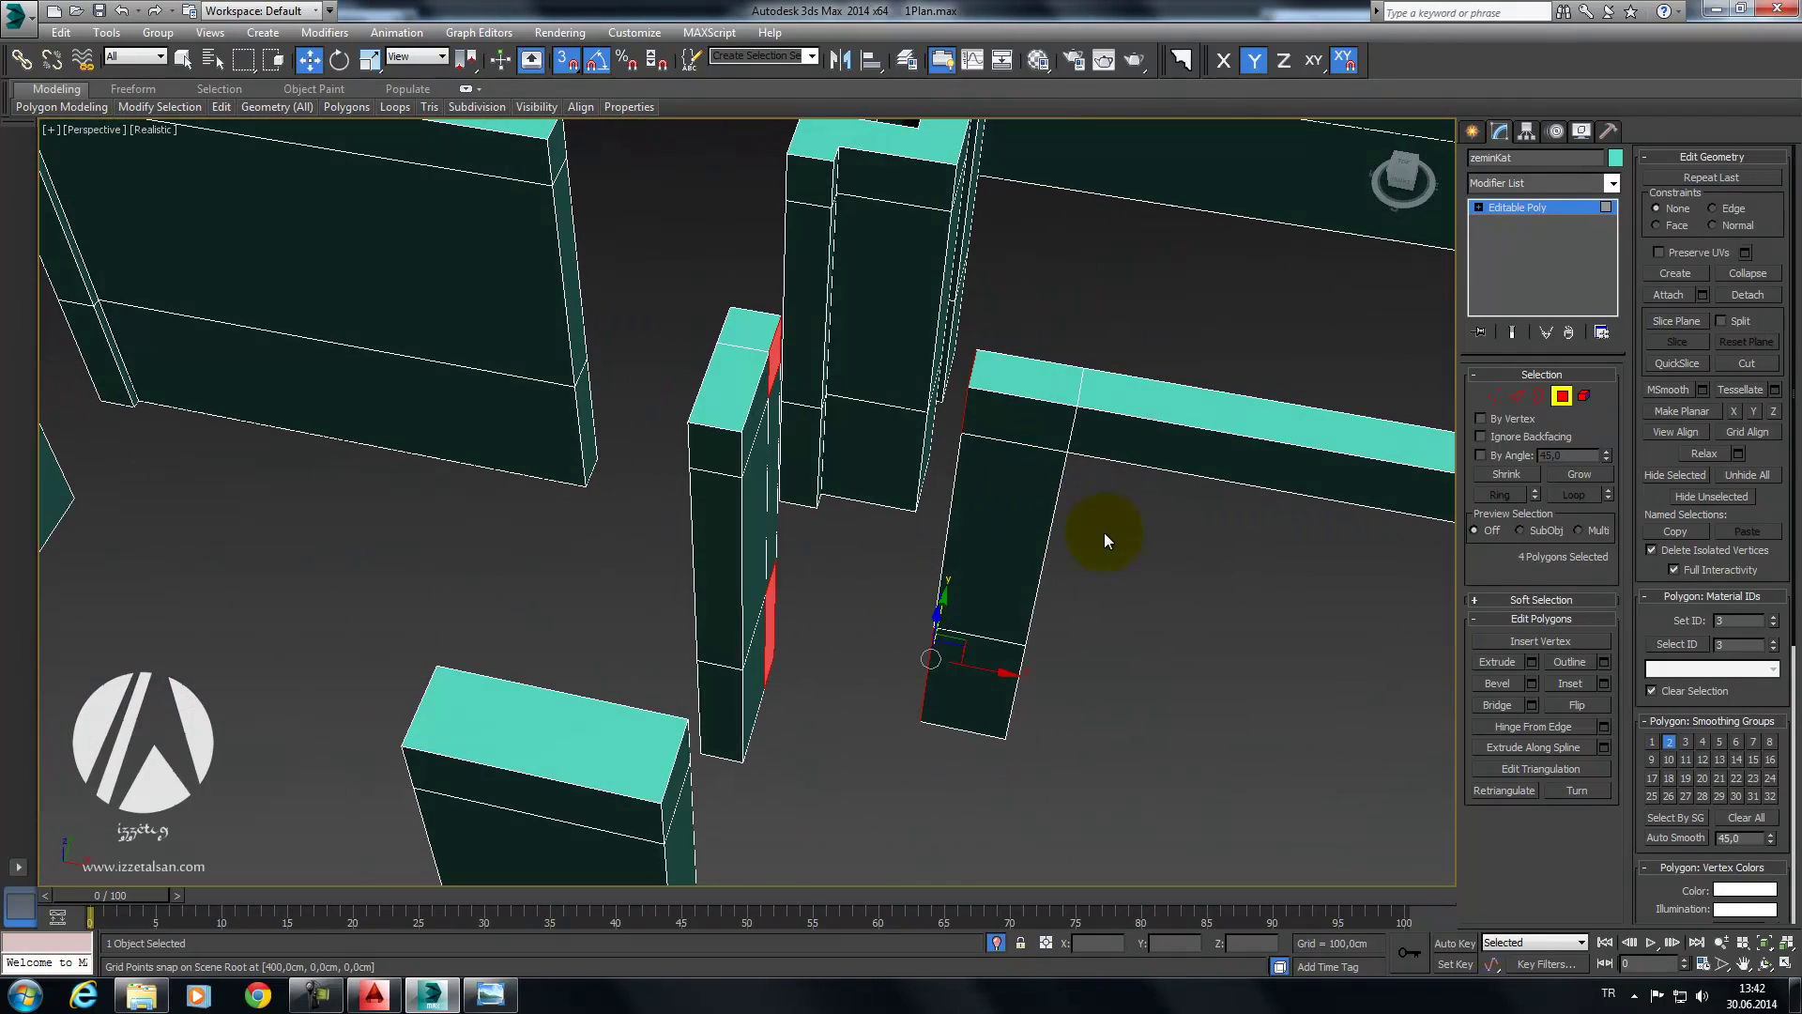
pyautogui.click(1506, 701)
# Step: Bridge the upper and lower wall end faces over the next door opening
pyautogui.scroll(-2, 1134, 518)
pyautogui.scroll(-3, 1123, 597)
pyautogui.moveTo(1123, 597)
pyautogui.keyDown('alt'); pyautogui.mouseDown(button='middle')
pyautogui.moveTo(1000, 621)
pyautogui.moveTo(1006, 475)
pyautogui.moveTo(1066, 595)
pyautogui.moveTo(986, 547)
pyautogui.moveTo(949, 475)
pyautogui.moveTo(966, 366)
pyautogui.moveTo(965, 483)
pyautogui.moveTo(898, 534)
pyautogui.mouseUp(button='middle'); pyautogui.keyUp('alt')
pyautogui.scroll(3, 1000, 621)
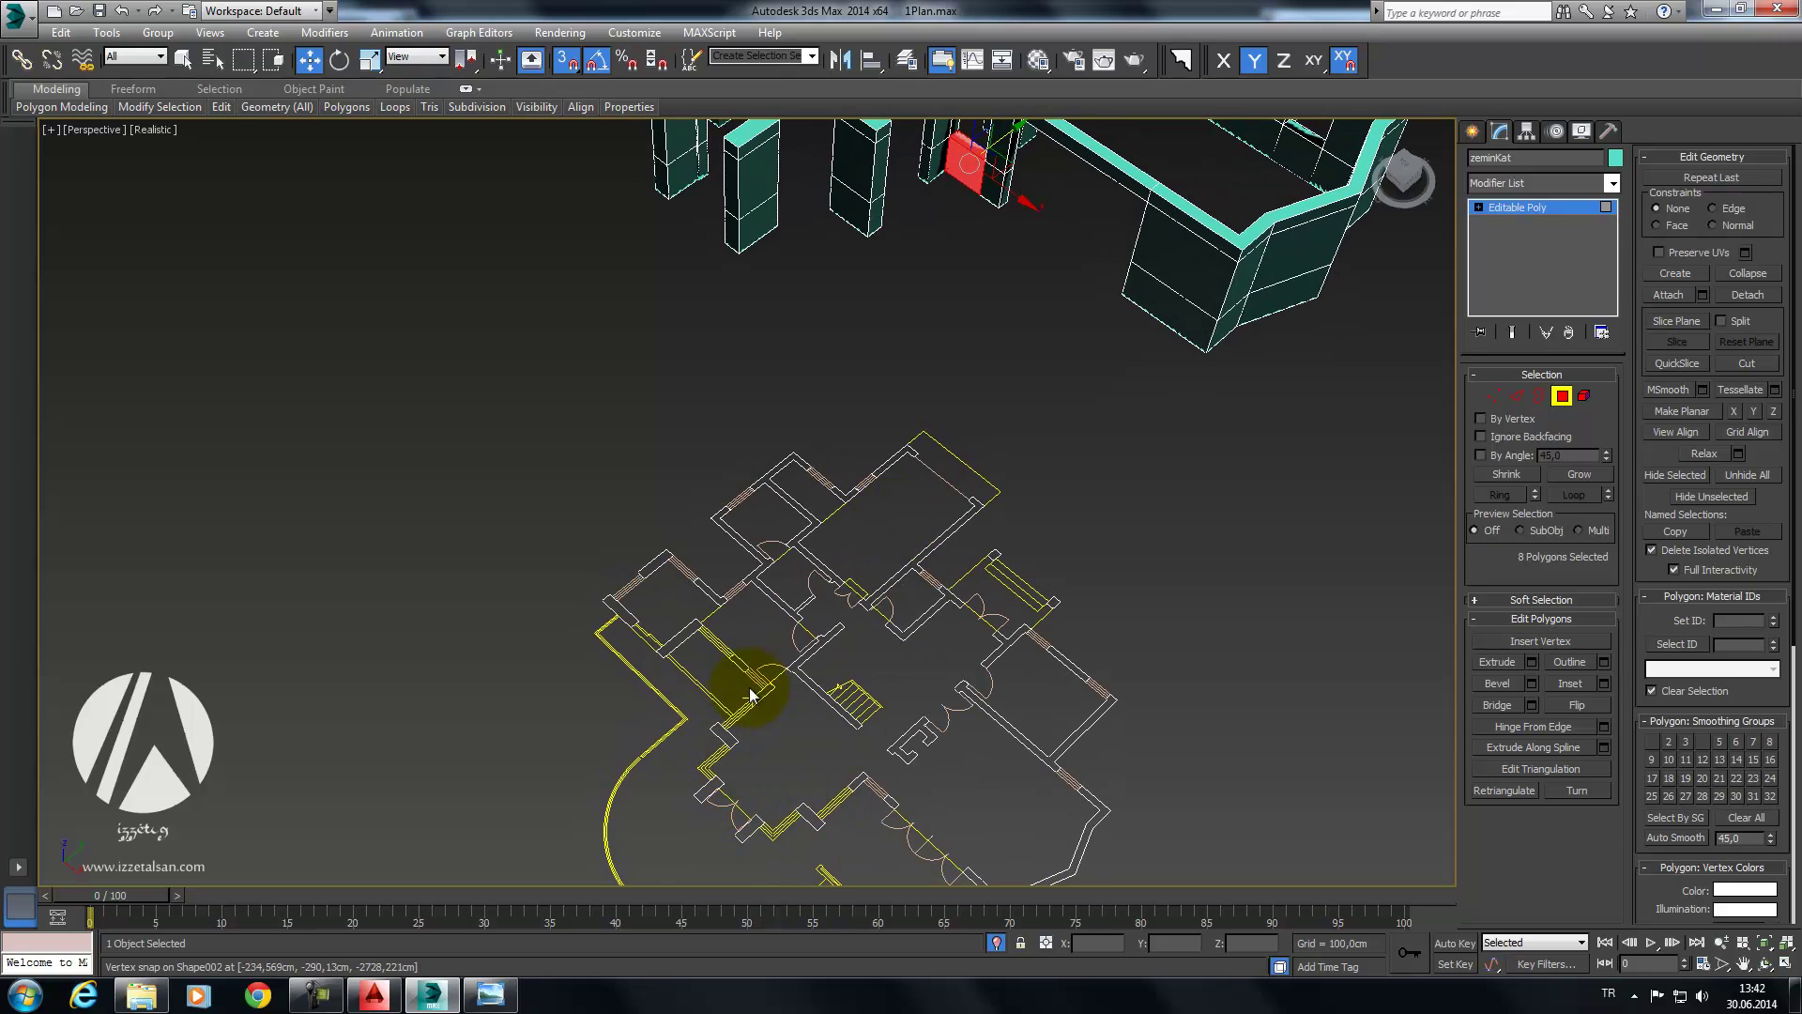
pyautogui.moveTo(756, 678)
pyautogui.keyDown('alt'); pyautogui.mouseDown(button='middle')
pyautogui.moveTo(869, 459)
pyautogui.moveTo(833, 483)
pyautogui.moveTo(993, 478)
pyautogui.moveTo(965, 515)
pyautogui.moveTo(858, 551)
pyautogui.moveTo(893, 519)
pyautogui.moveTo(846, 466)
pyautogui.moveTo(906, 382)
pyautogui.mouseUp(button='middle'); pyautogui.keyUp('alt')
pyautogui.scroll(-6, 846, 467)
pyautogui.scroll(3, 873, 601)
pyautogui.scroll(3, 1056, 423)
pyautogui.scroll(3, 1023, 390)
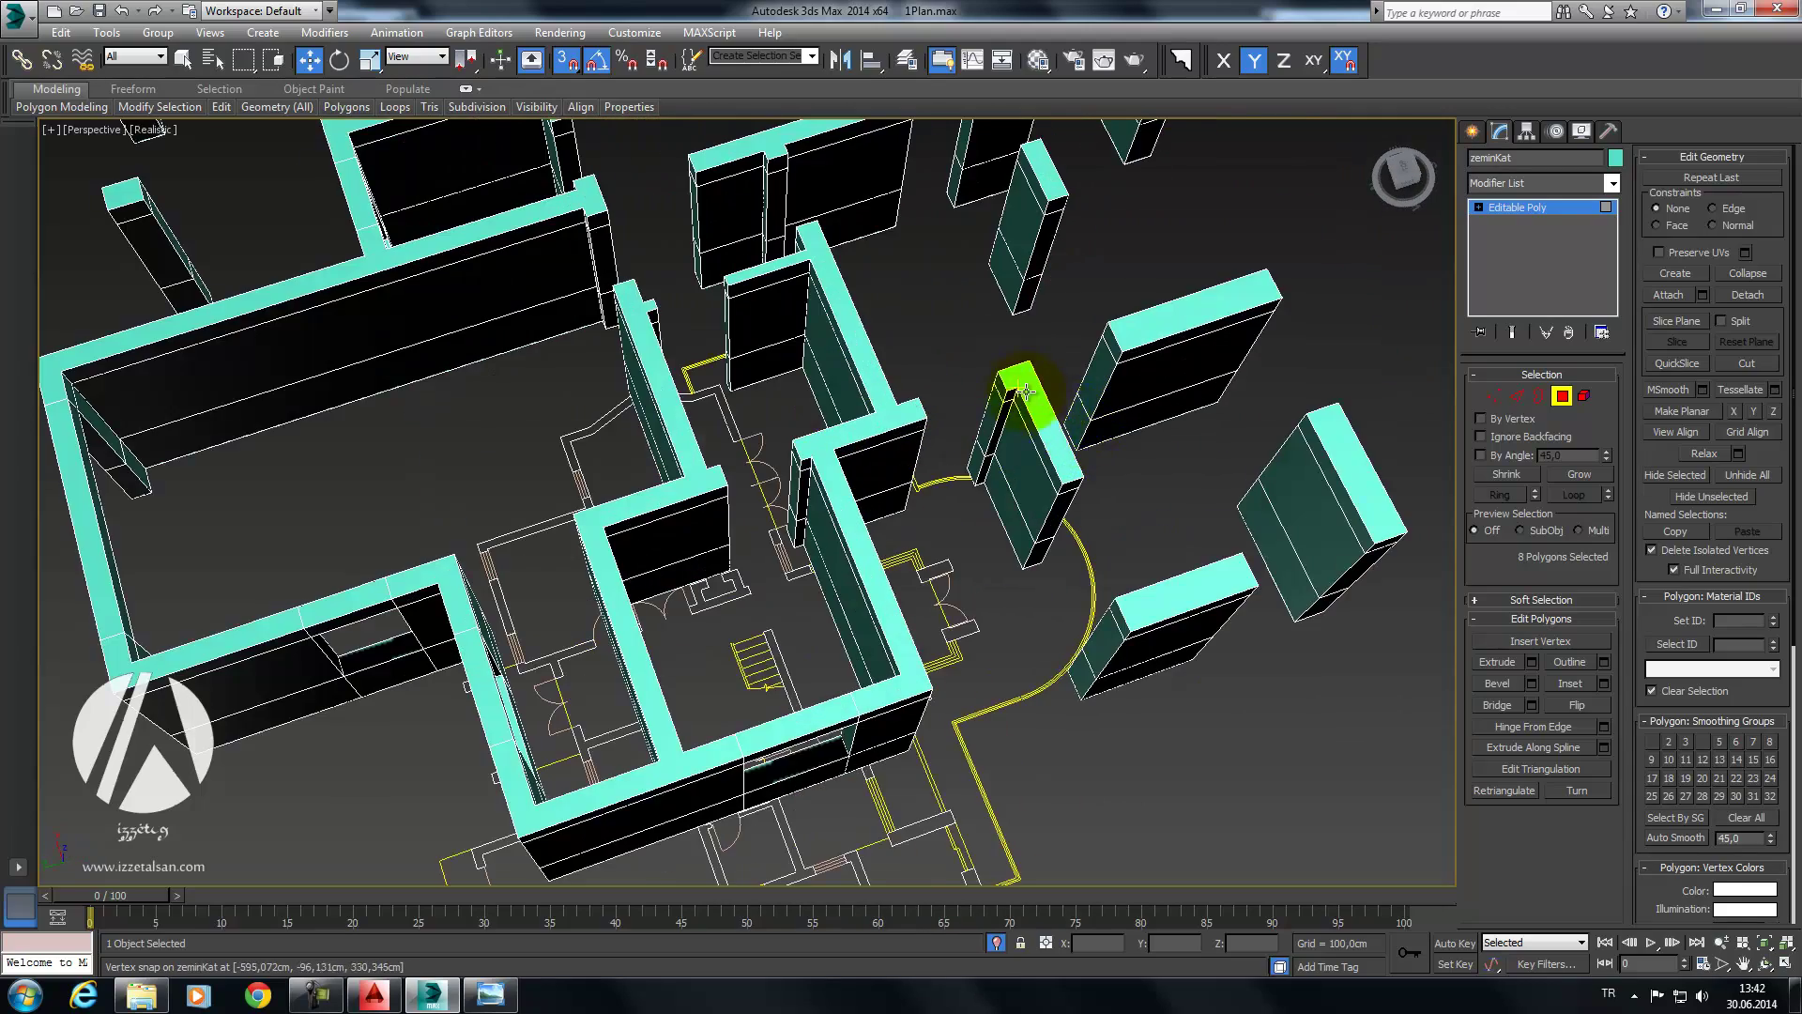
pyautogui.scroll(3, 1004, 385)
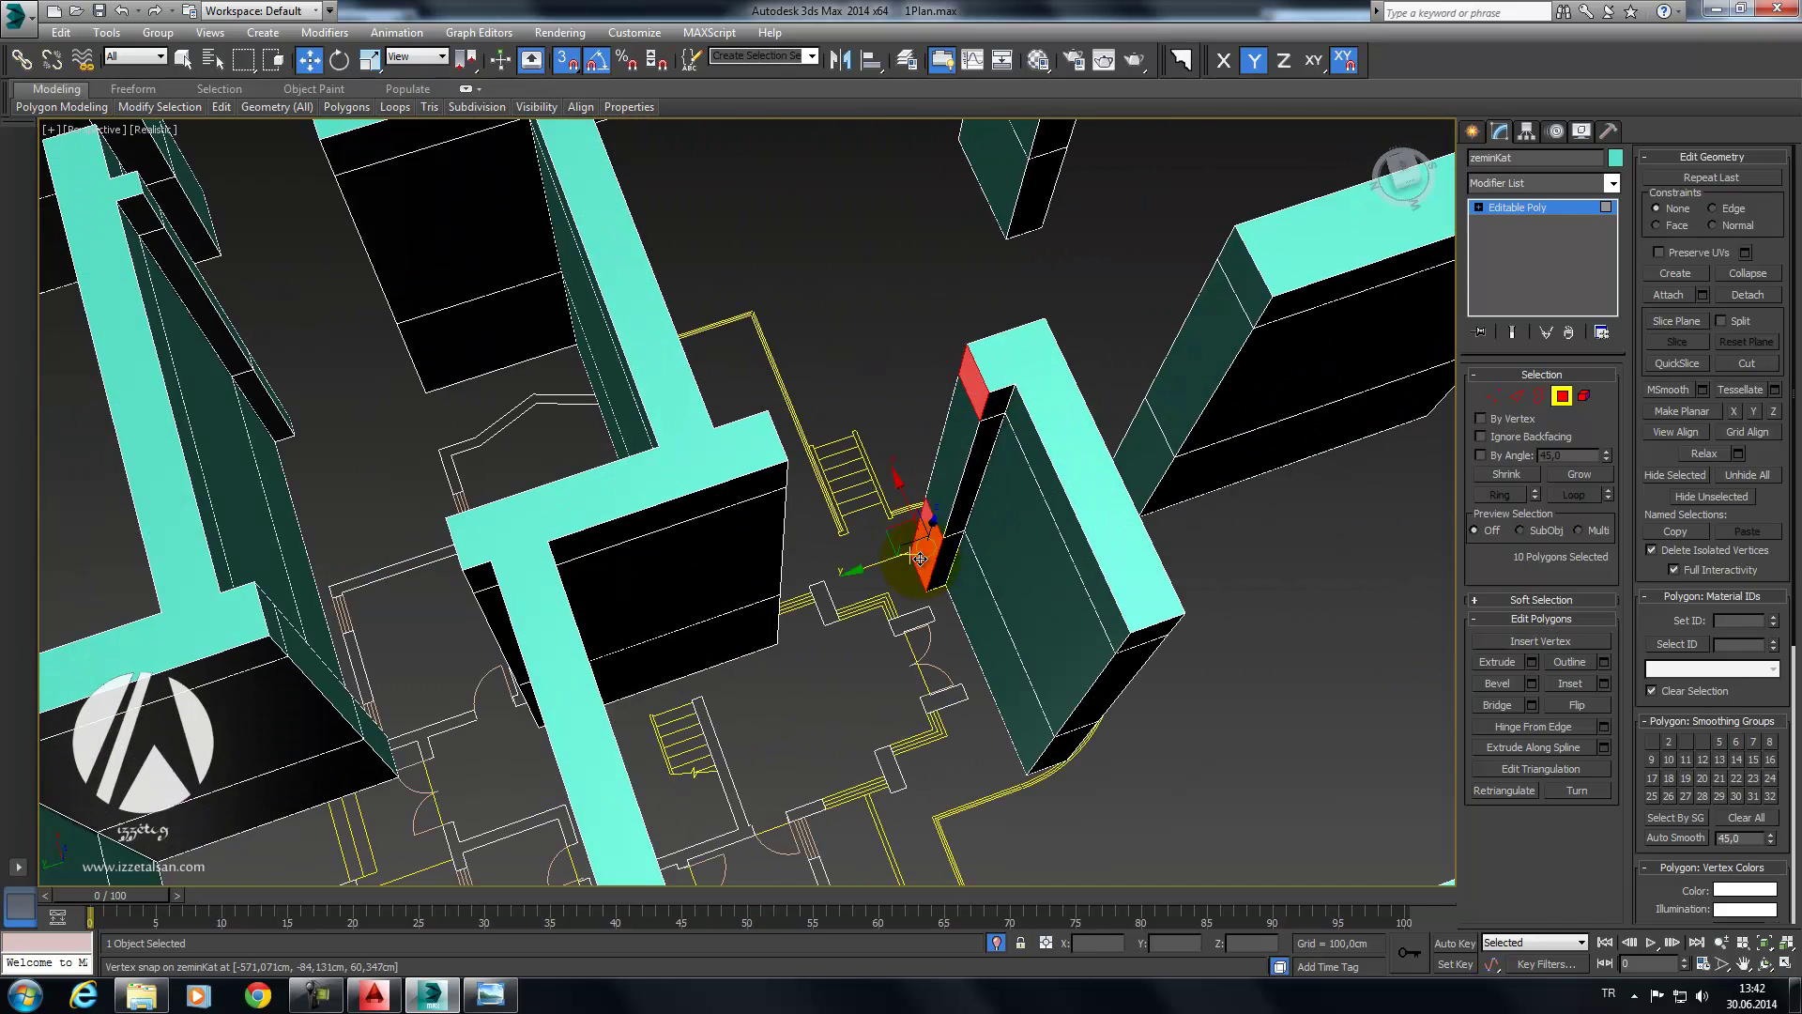
pyautogui.click(920, 552)
pyautogui.keyDown('ctrl'); pyautogui.click(922, 546); pyautogui.keyUp('ctrl')
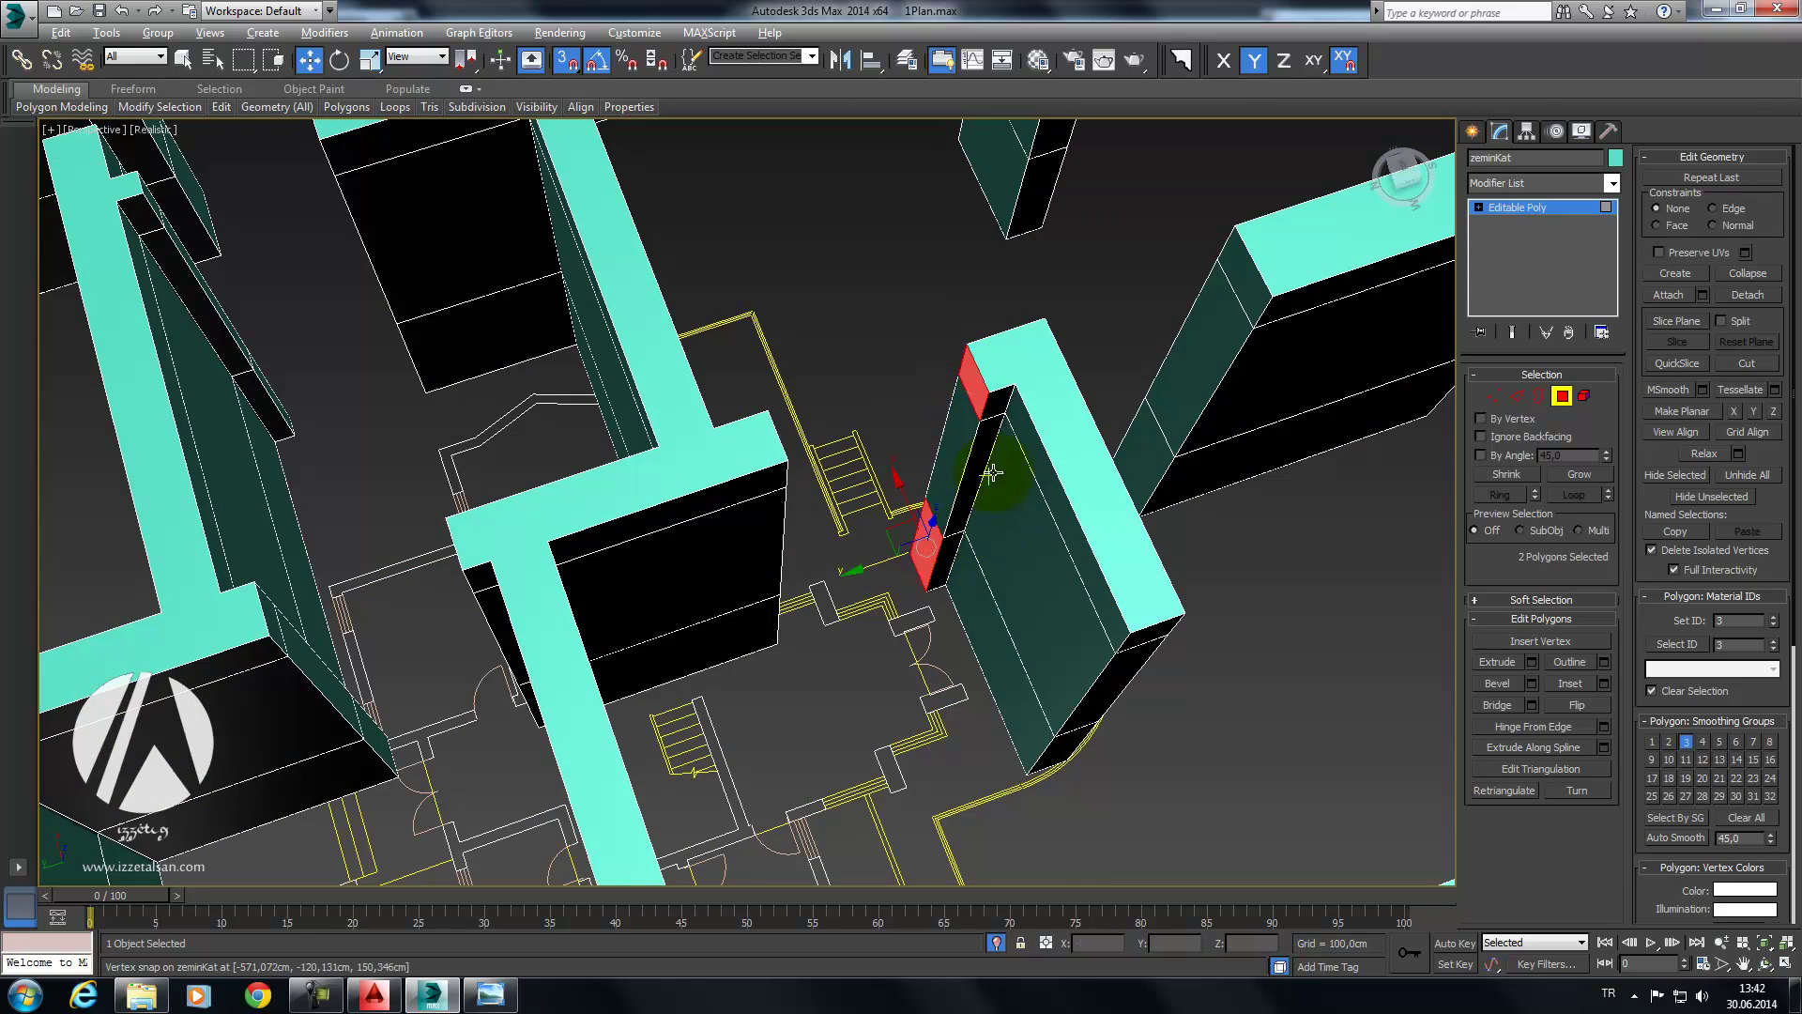
pyautogui.scroll(3, 796, 324)
pyautogui.keyDown('ctrl'); pyautogui.click(772, 260); pyautogui.keyUp('ctrl')
pyautogui.keyDown('ctrl'); pyautogui.click(787, 526); pyautogui.keyUp('ctrl')
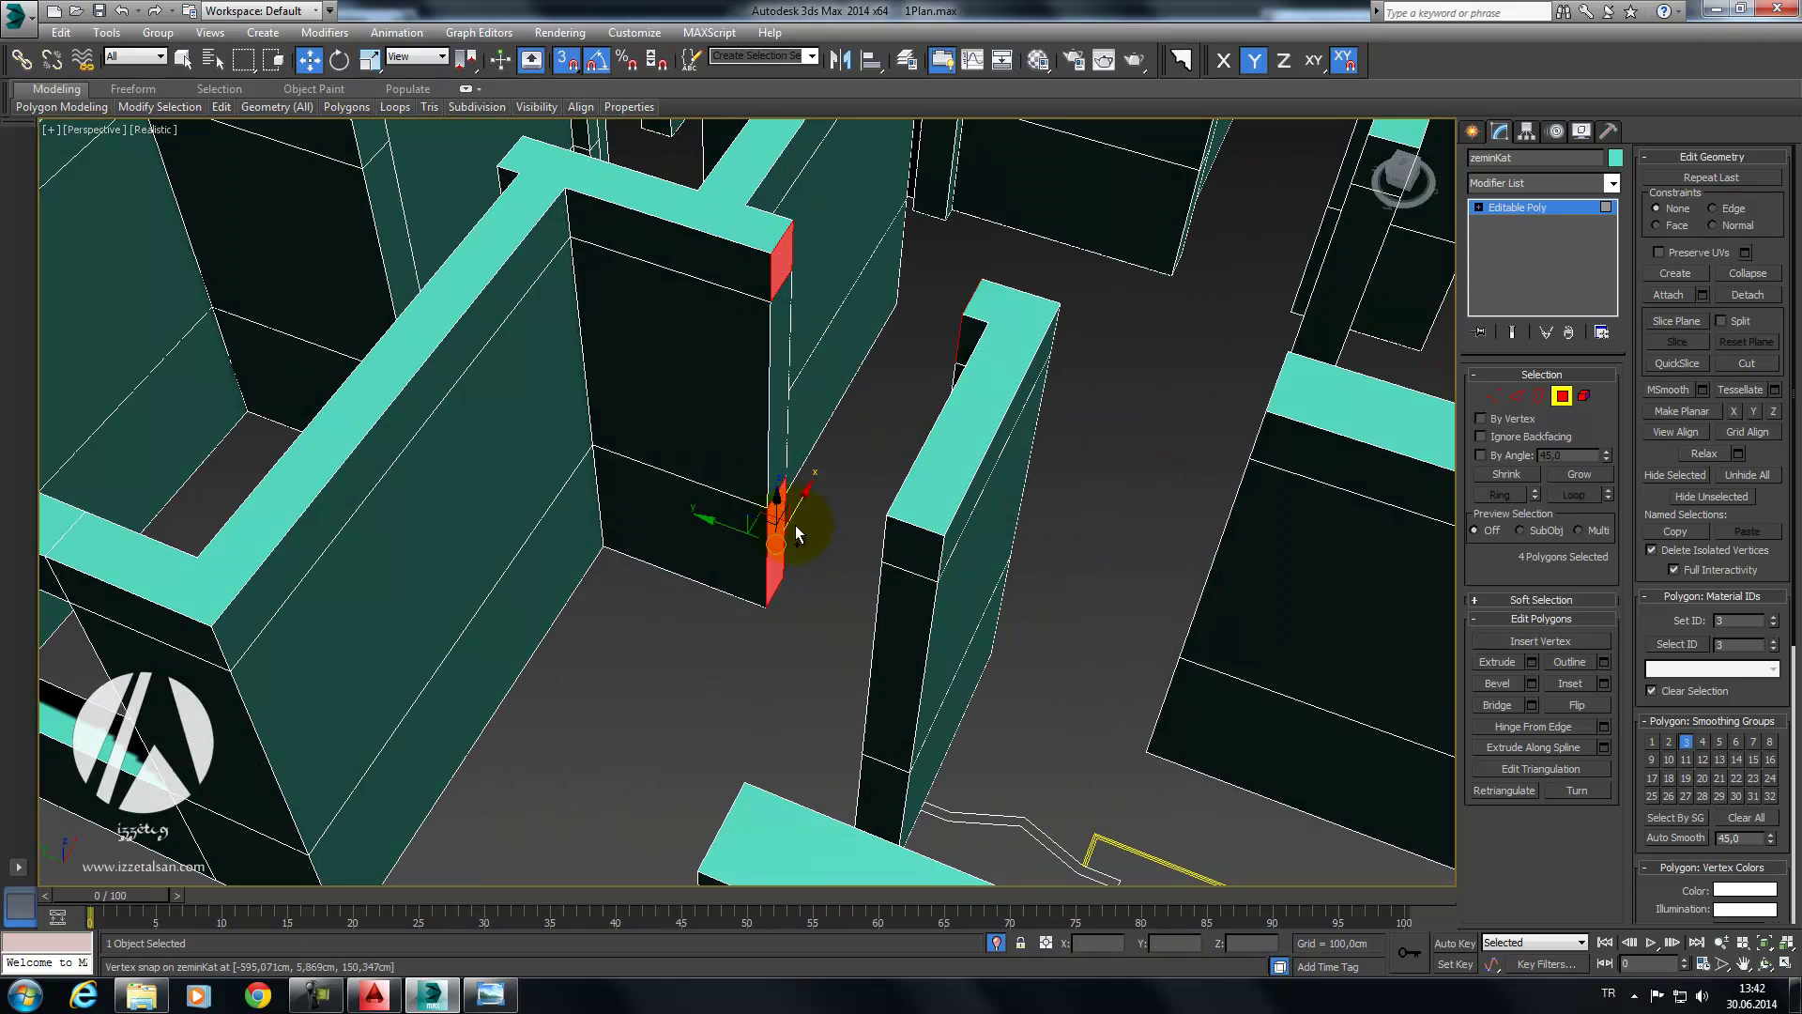
pyautogui.click(1498, 706)
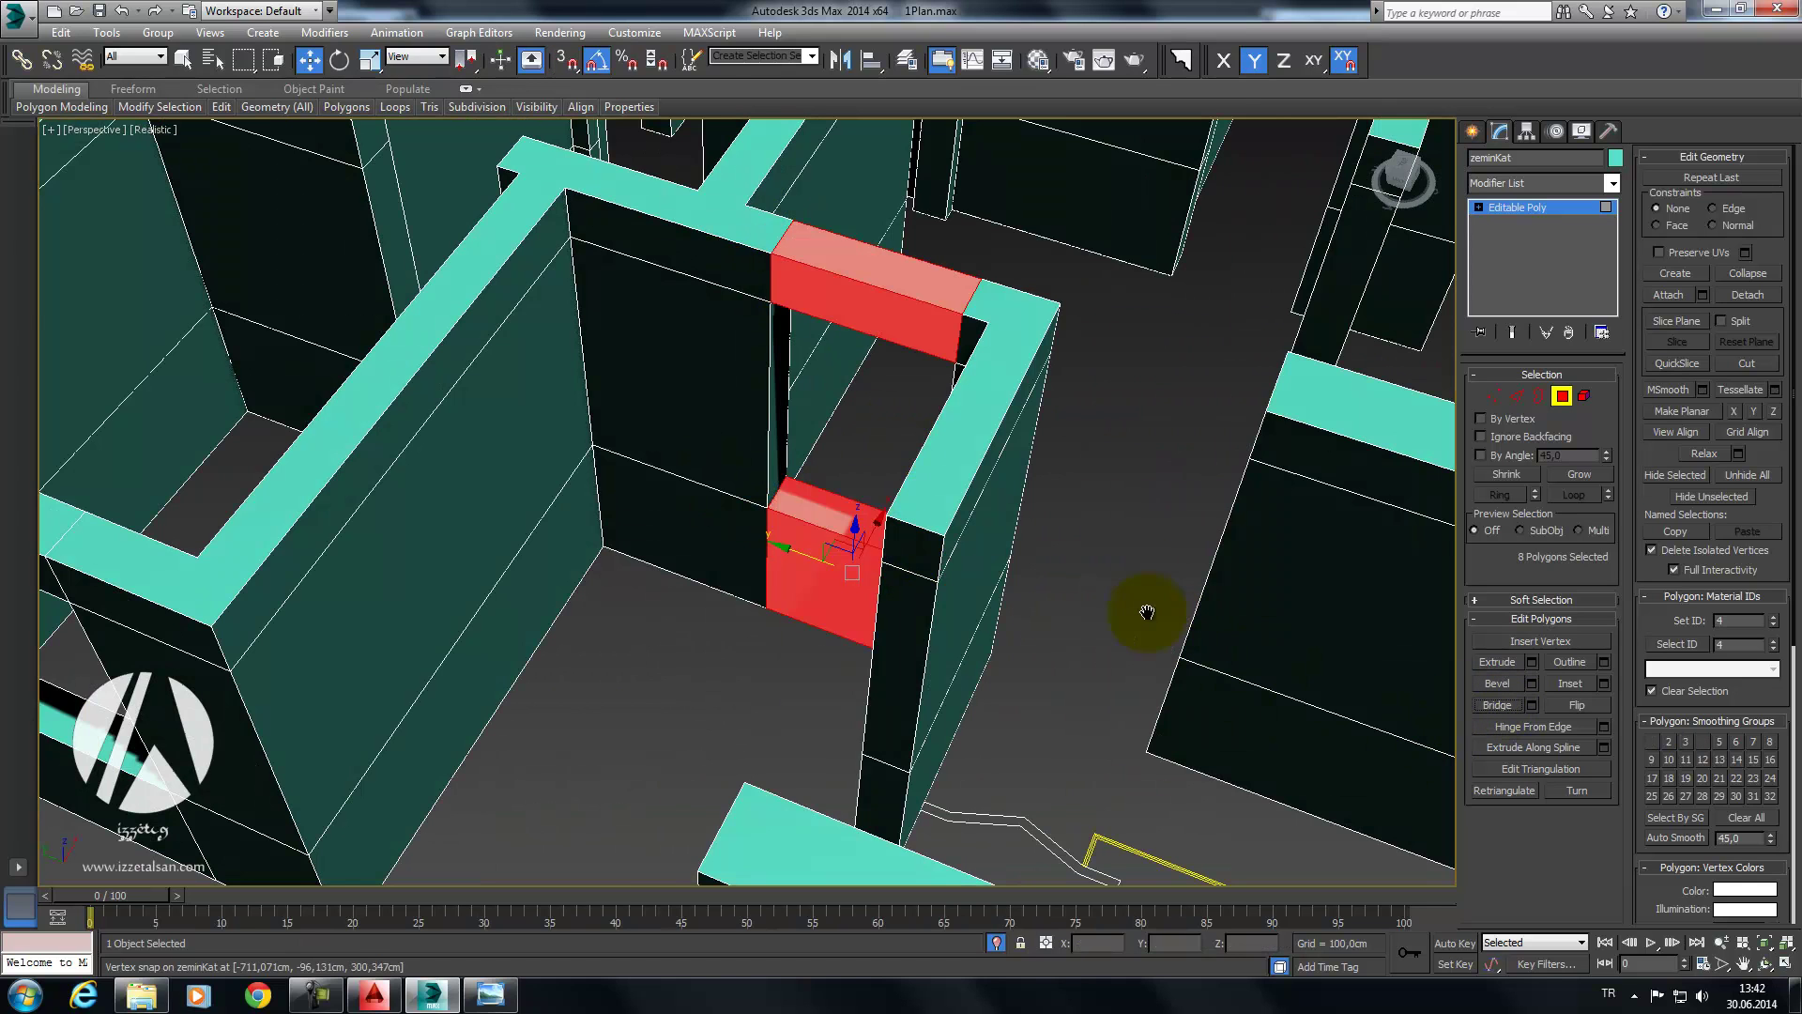
# Step: Select the small facing end faces of the next pair of walls
pyautogui.moveTo(1147, 612); pyautogui.dragTo(1019, 568, button='middle')
pyautogui.scroll(-5, 879, 589)
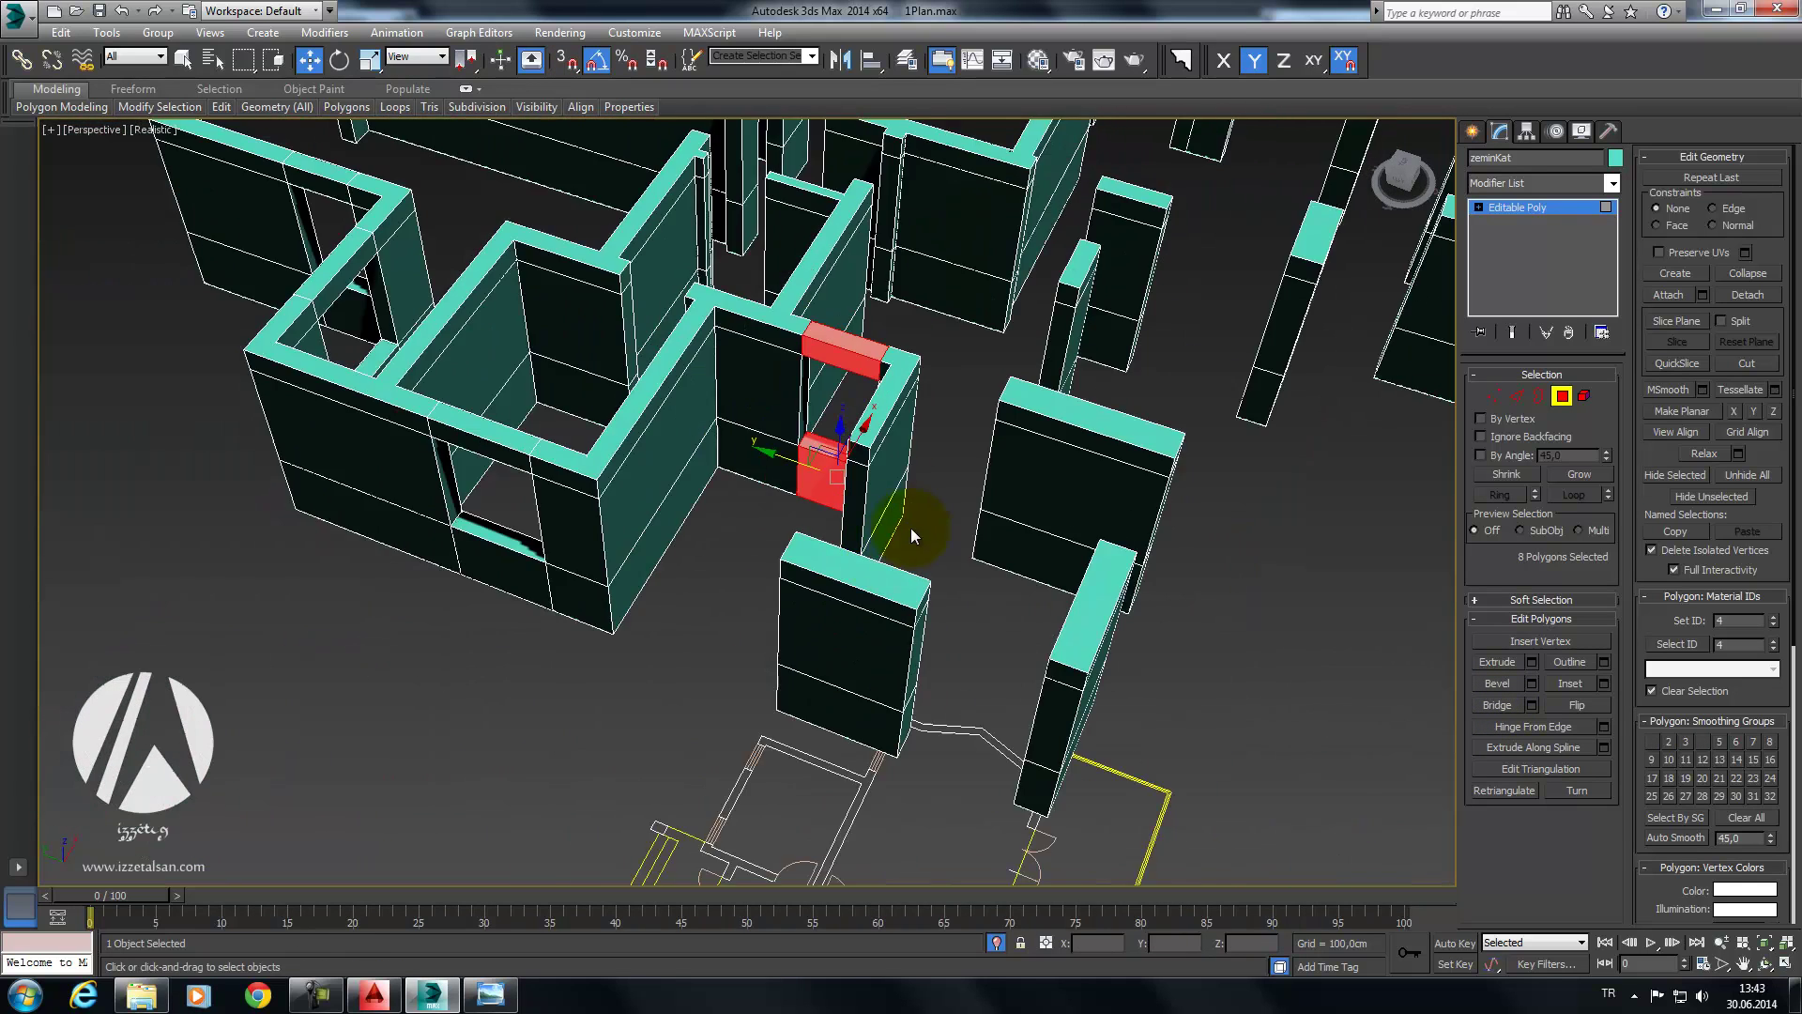
pyautogui.keyDown('alt'); pyautogui.moveTo(911, 528); pyautogui.dragTo(1000, 545, button='middle'); pyautogui.keyUp('alt')
pyautogui.click(972, 380)
pyautogui.keyDown('ctrl'); pyautogui.click(964, 504); pyautogui.keyUp('ctrl')
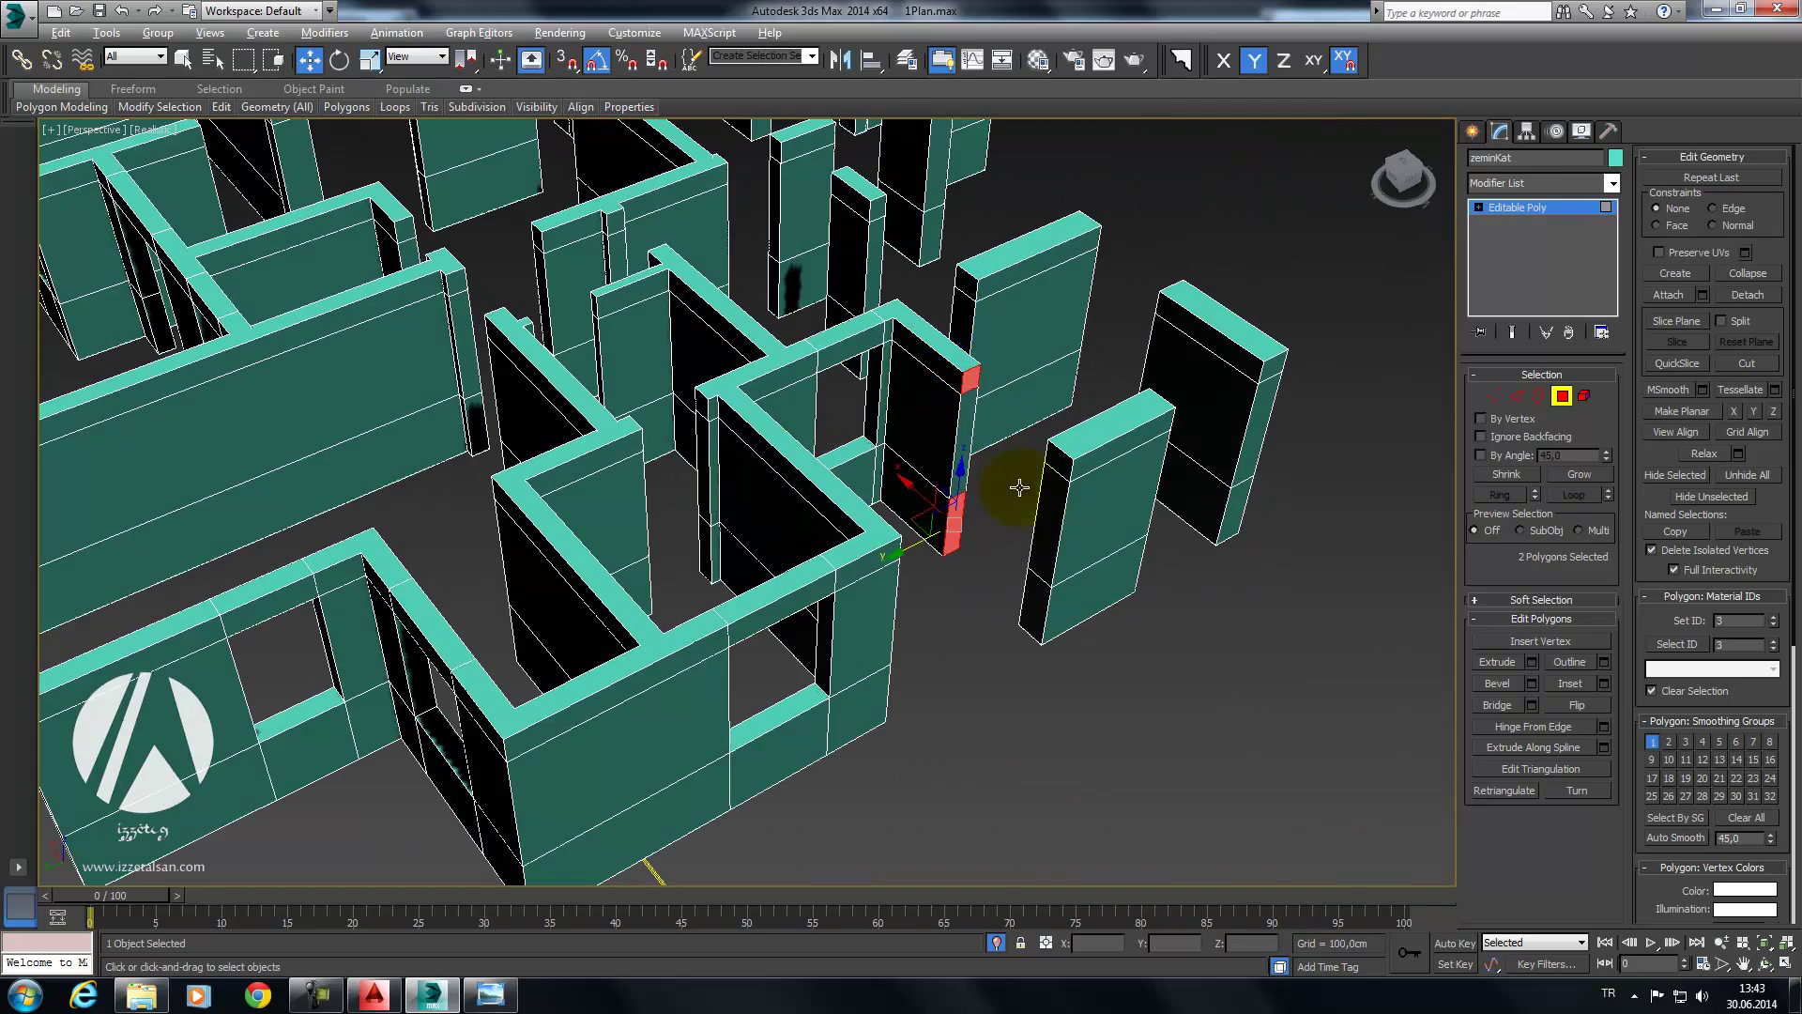
pyautogui.keyDown('alt'); pyautogui.moveTo(1019, 479); pyautogui.dragTo(1132, 409, button='middle'); pyautogui.keyUp('alt')
pyautogui.moveTo(1129, 472)
pyautogui.keyDown('alt'); pyautogui.mouseDown(button='middle')
pyautogui.moveTo(909, 493)
pyautogui.moveTo(1008, 483)
pyautogui.moveTo(899, 462)
pyautogui.moveTo(1463, 425)
pyautogui.moveTo(1053, 526)
pyautogui.mouseUp(button='middle'); pyautogui.keyUp('alt')
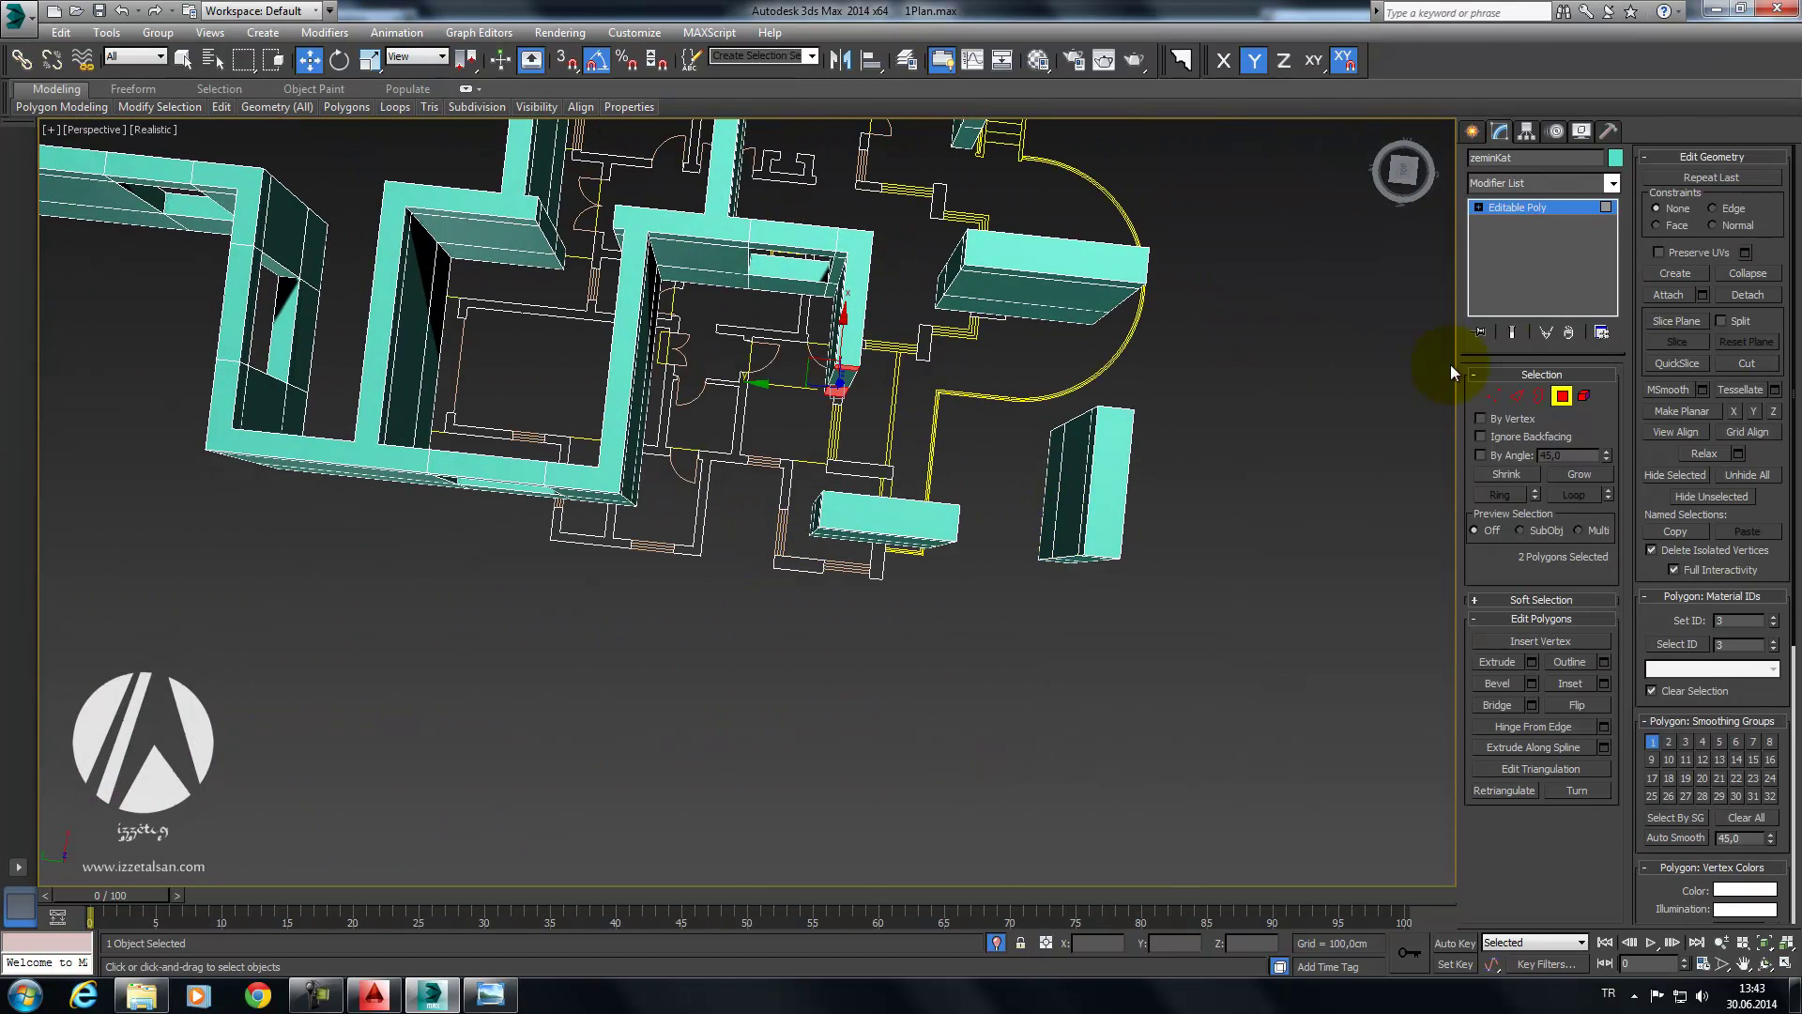
# Step: Add a connecting edge on the wall piece and snap it to the wall's vertex
pyautogui.click(1518, 395)
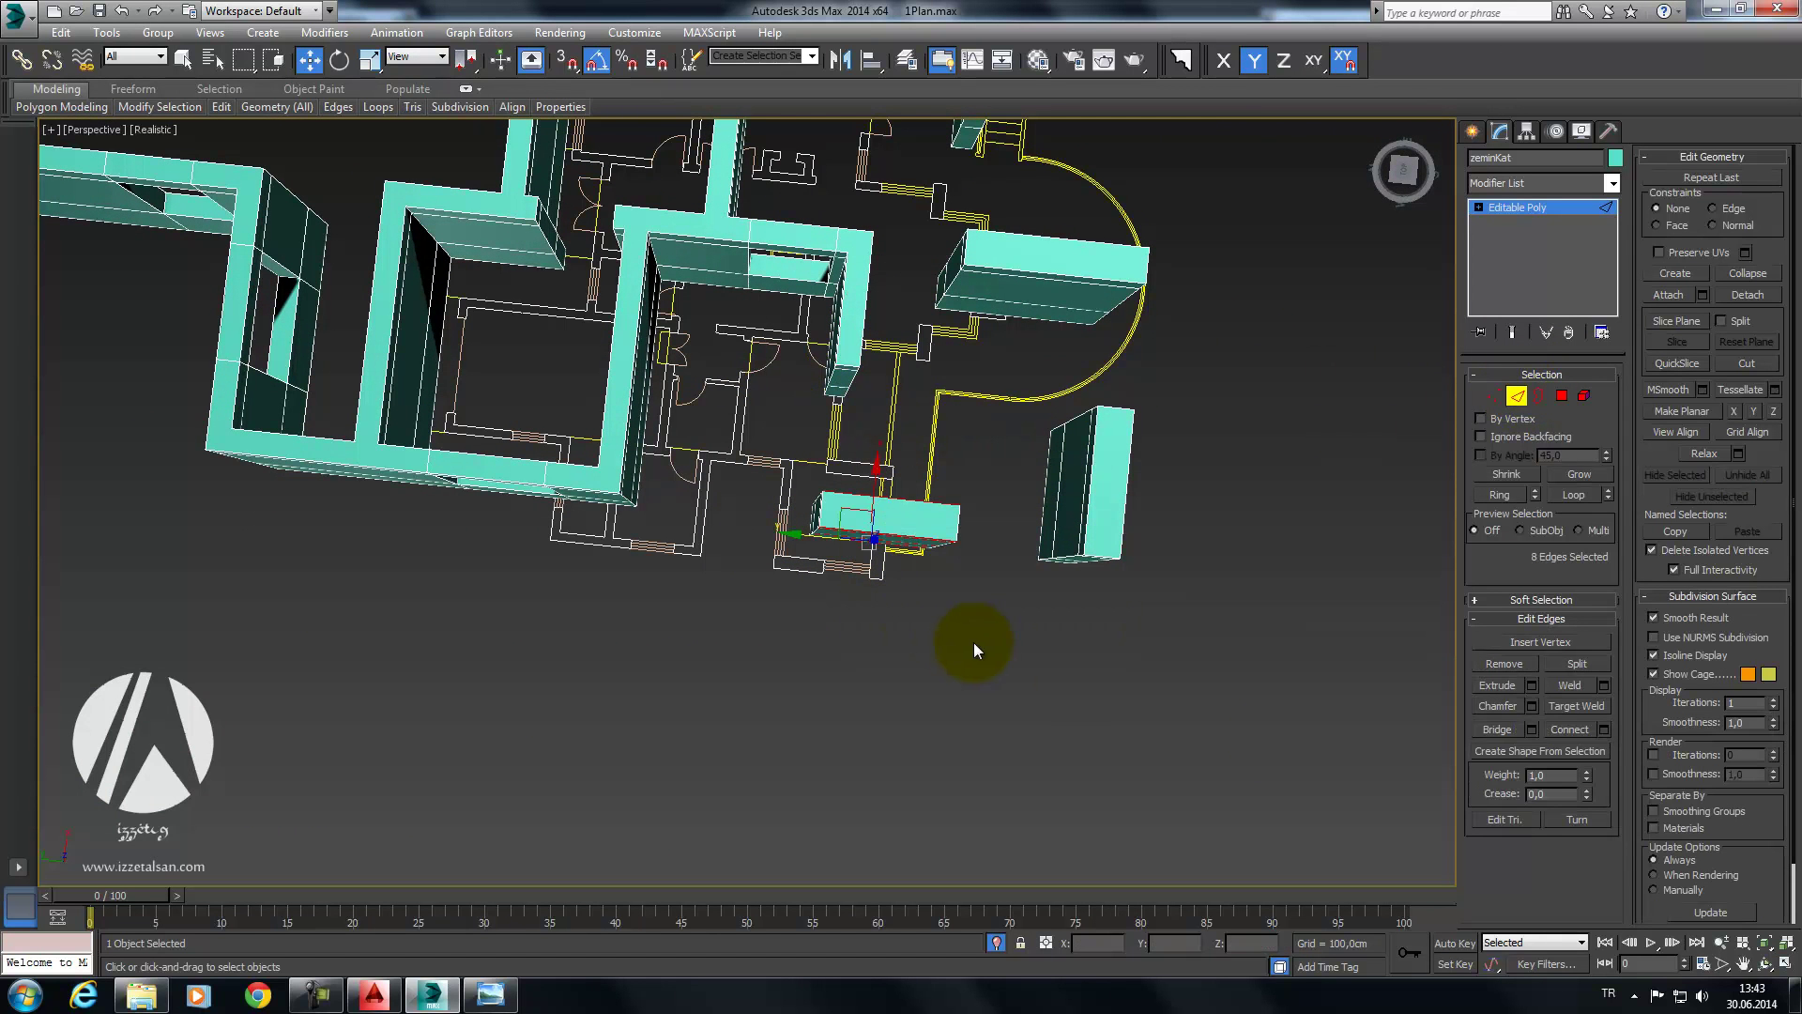
pyautogui.click(1602, 729)
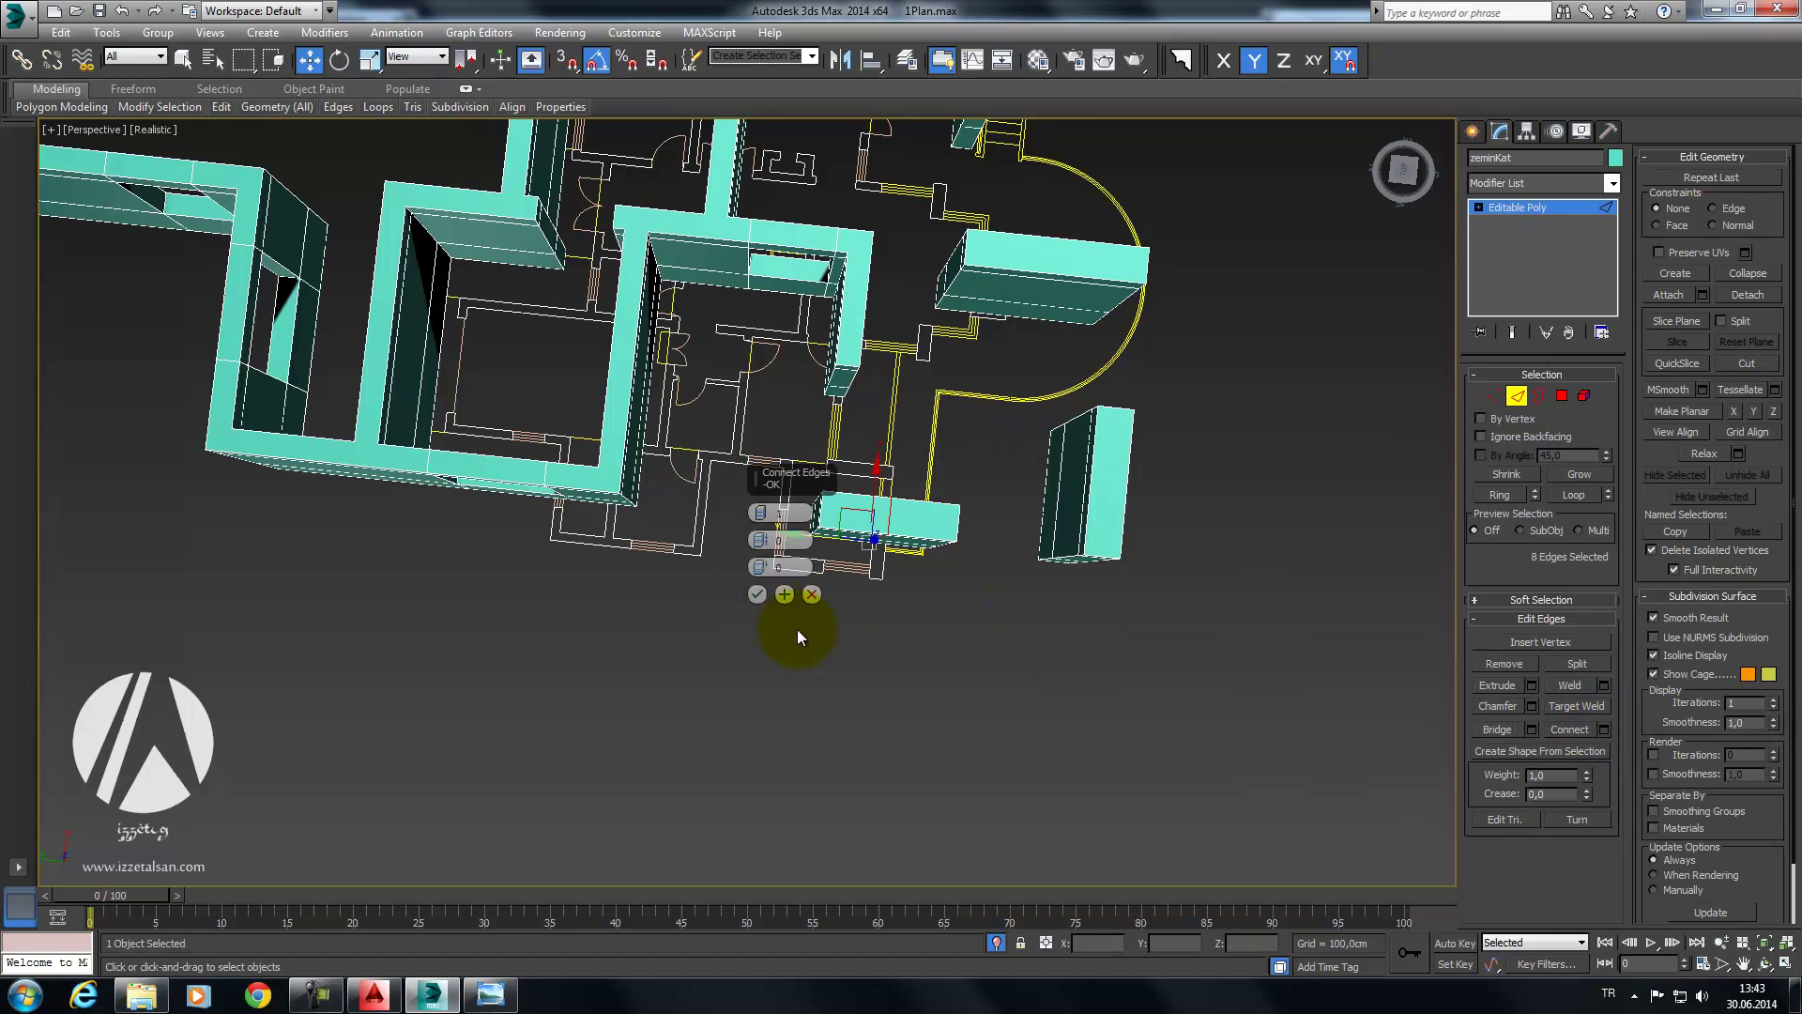
pyautogui.click(758, 594)
pyautogui.scroll(3, 817, 576)
pyautogui.scroll(3, 765, 603)
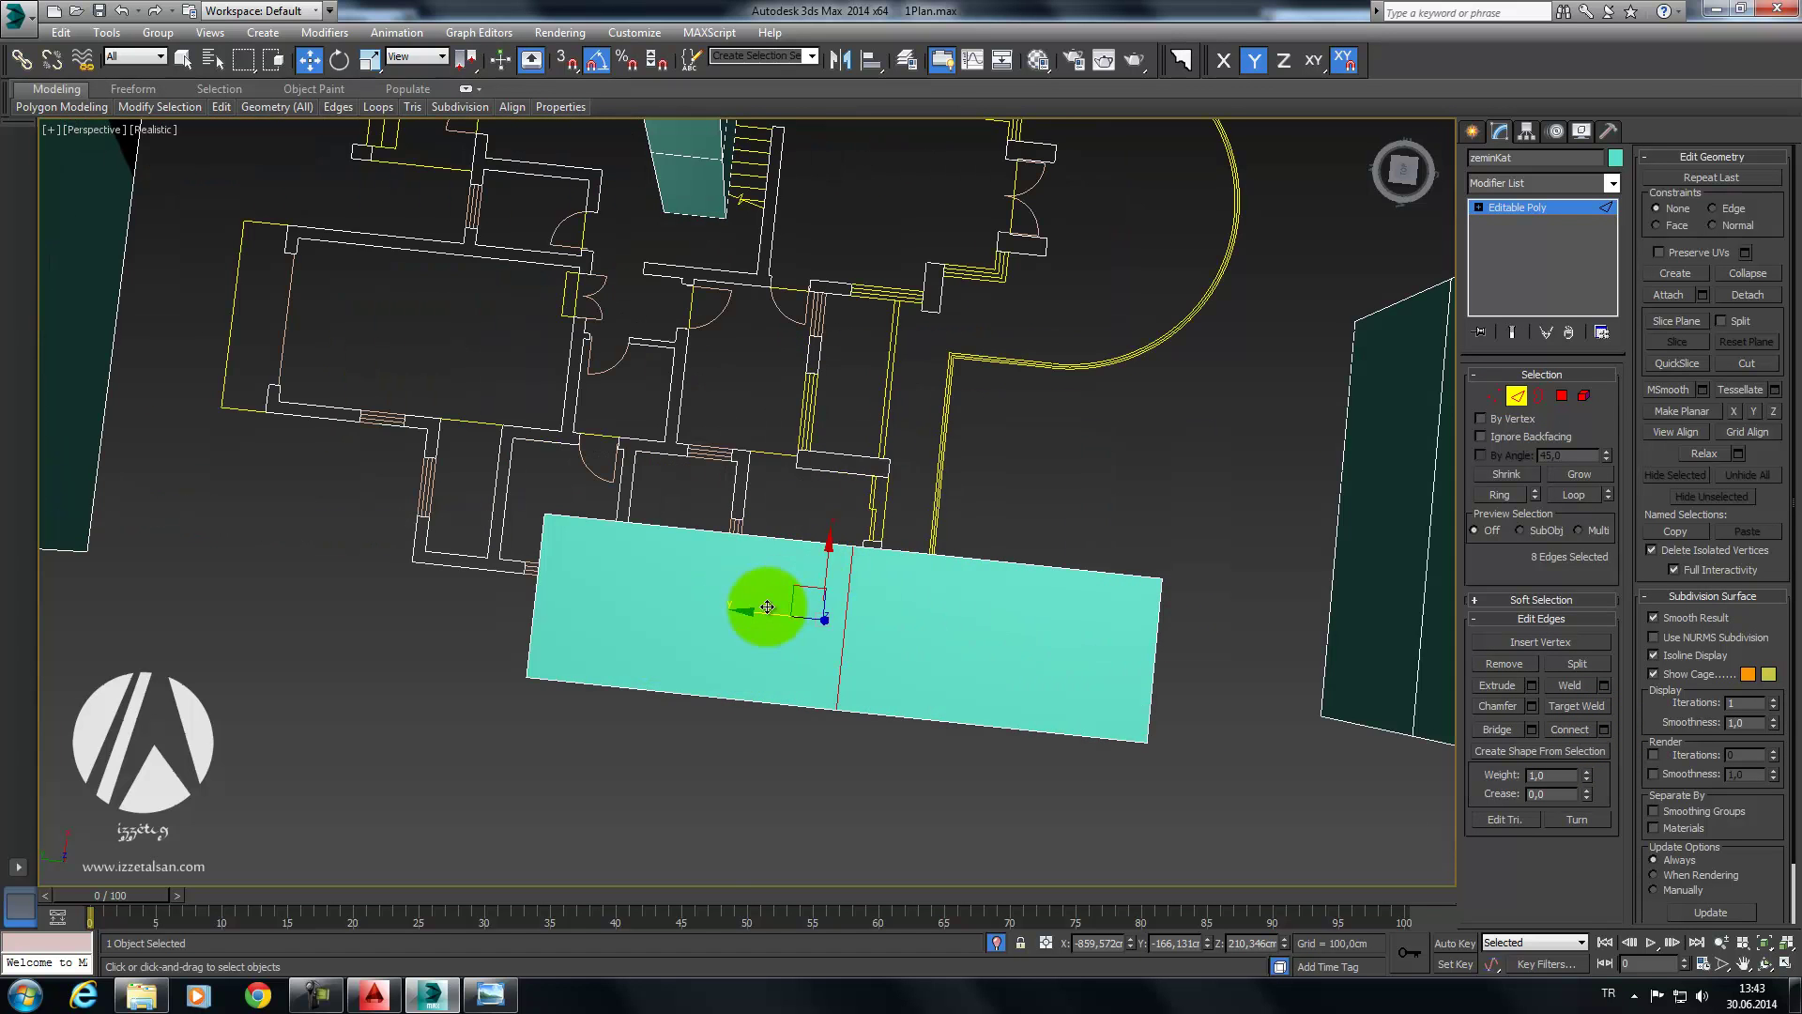
pyautogui.scroll(3, 845, 659)
pyautogui.press('s')
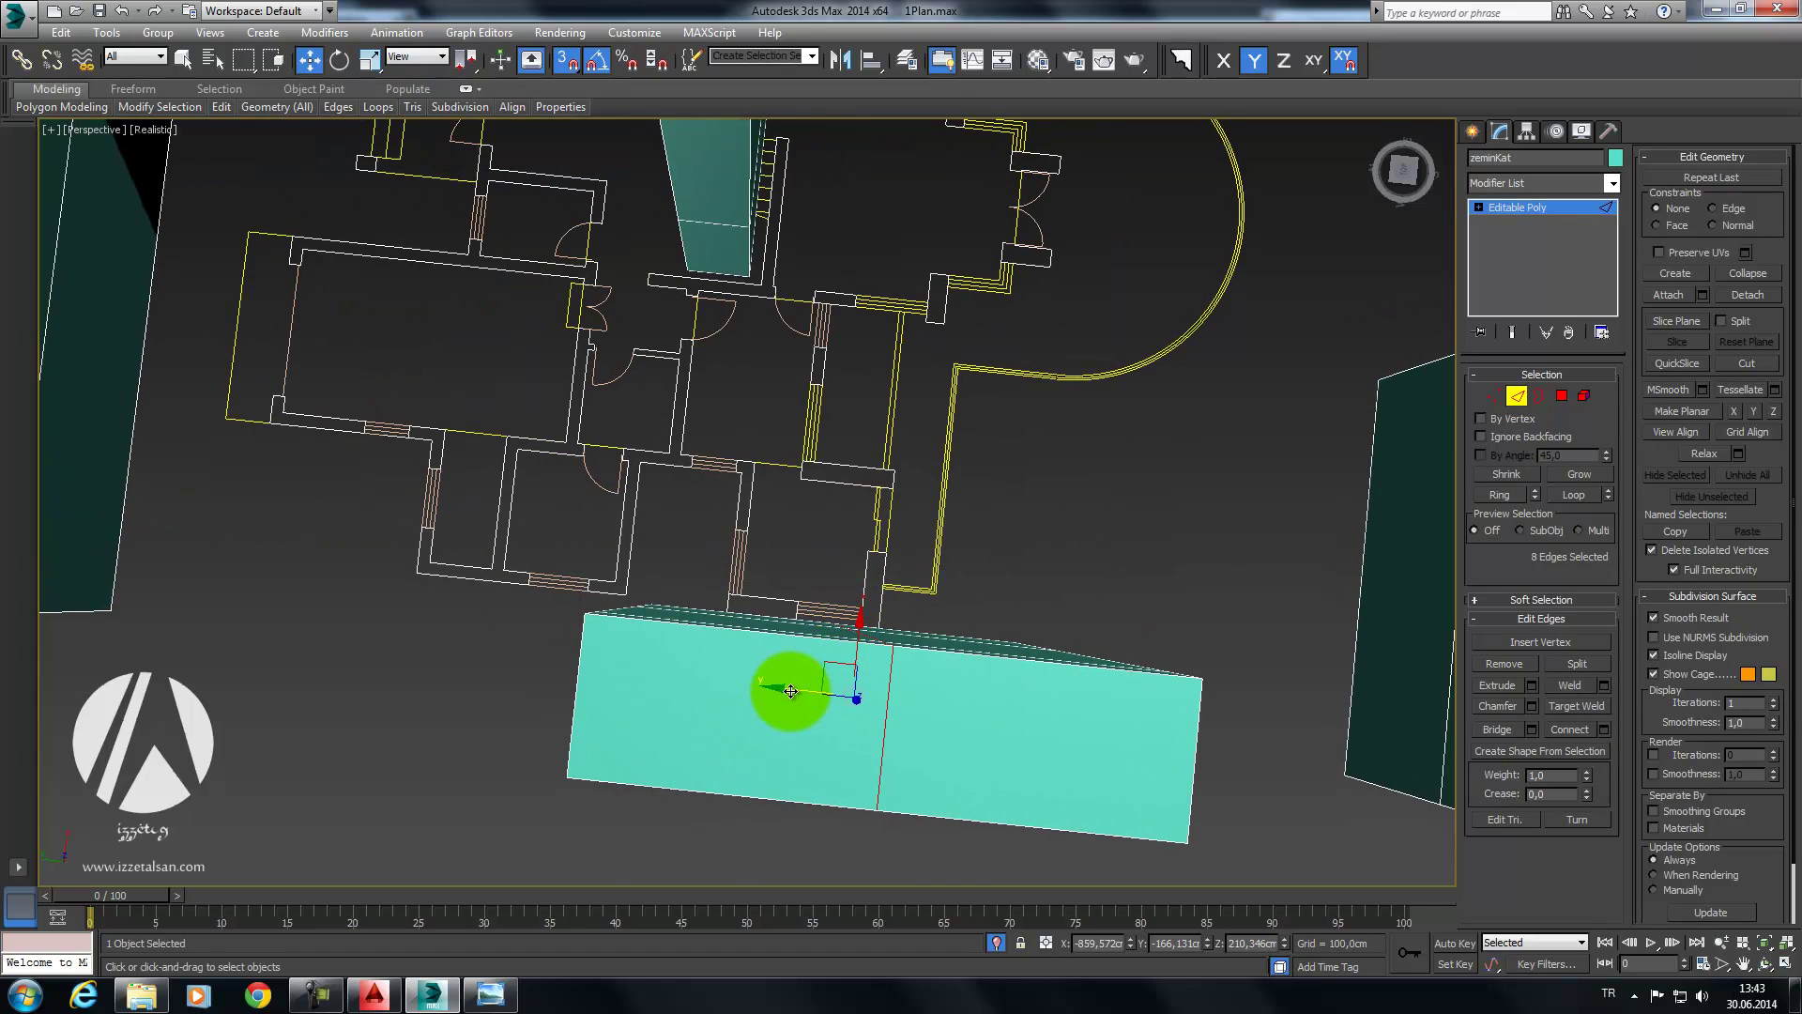
pyautogui.moveTo(790, 690); pyautogui.dragTo(757, 226)
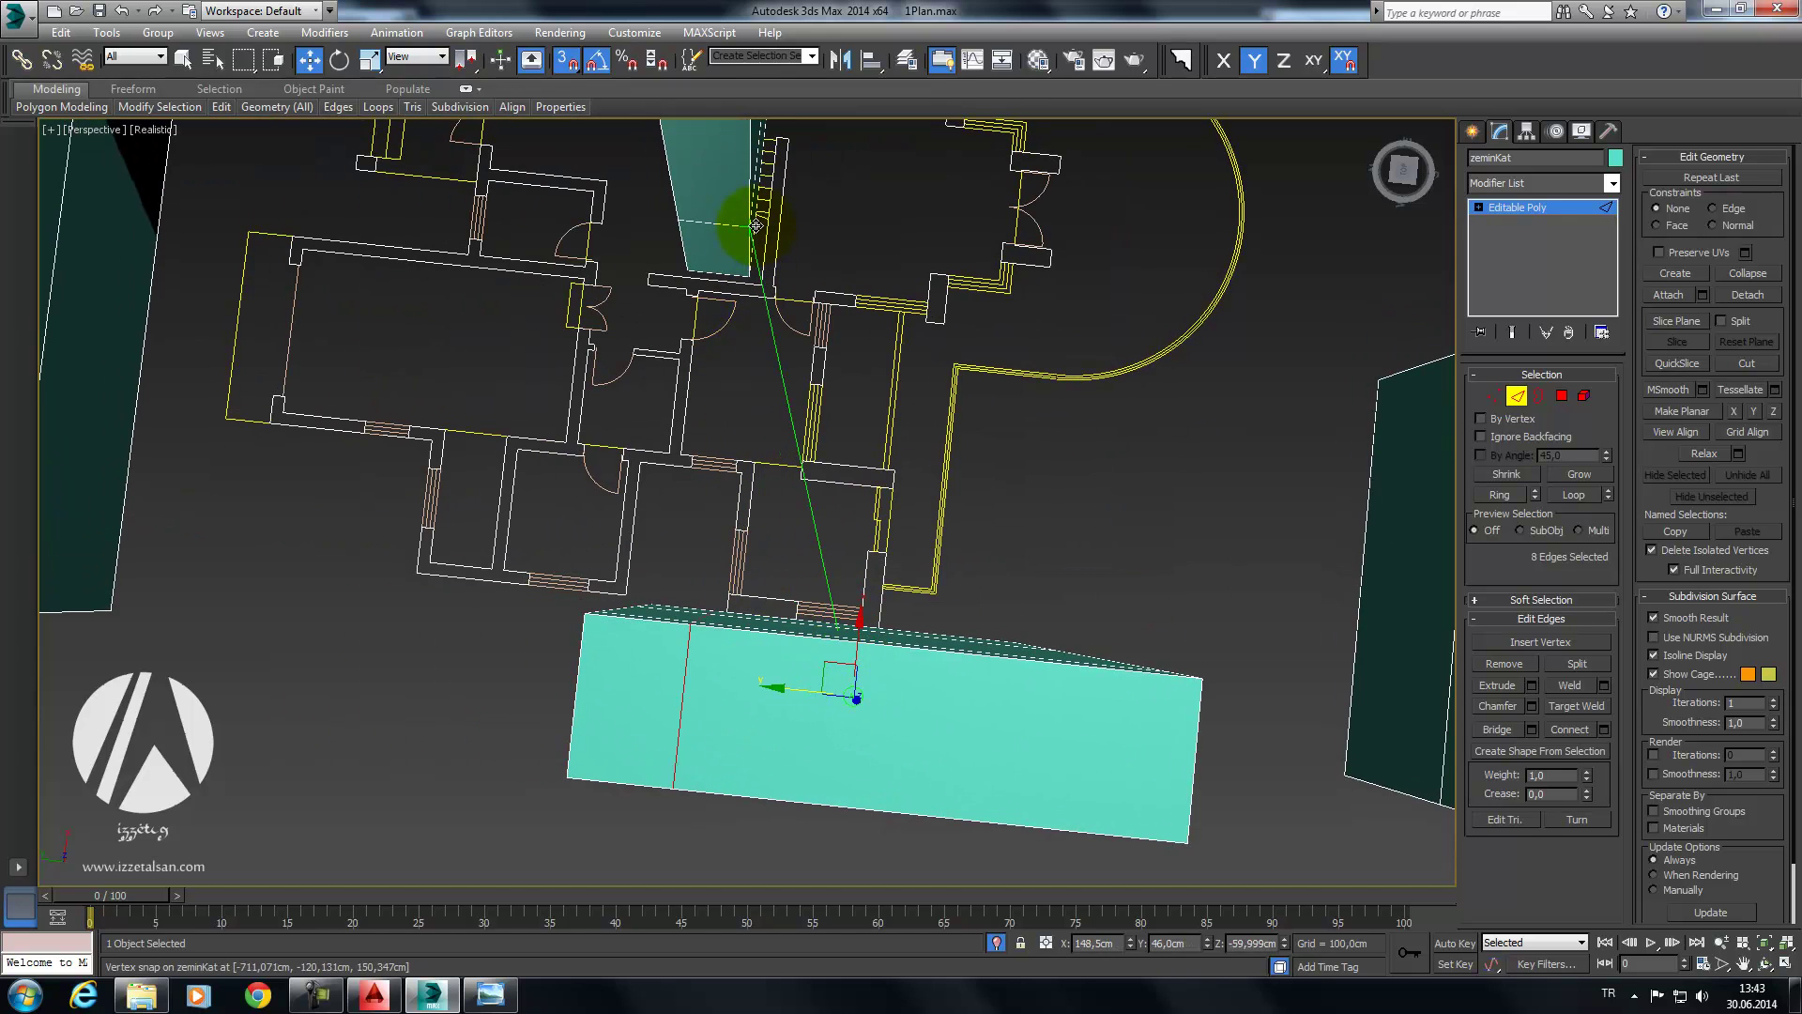
pyautogui.moveTo(756, 219); pyautogui.dragTo(764, 269)
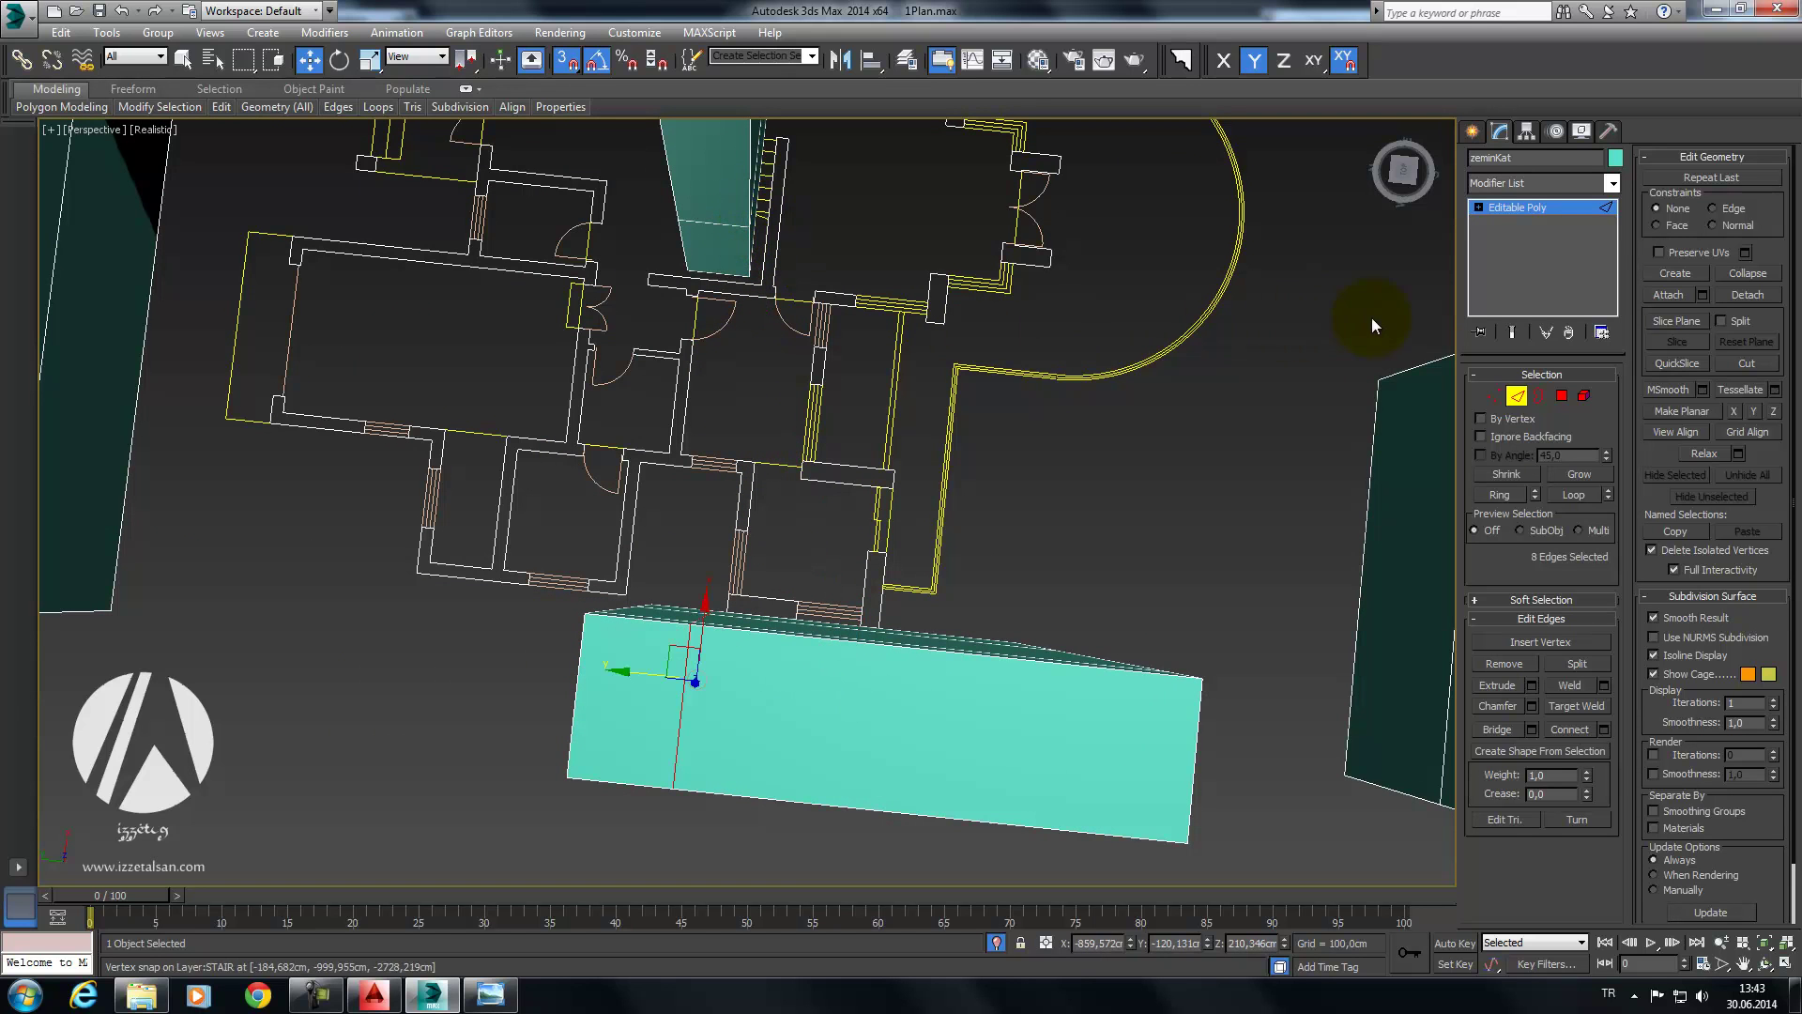
# Step: Bridge the facing wall end faces to close the wall above this opening
pyautogui.click(1567, 395)
pyautogui.moveTo(641, 616)
pyautogui.keyDown('alt'); pyautogui.mouseDown(button='middle')
pyautogui.moveTo(819, 643)
pyautogui.moveTo(1027, 522)
pyautogui.moveTo(965, 498)
pyautogui.mouseUp(button='middle'); pyautogui.keyUp('alt')
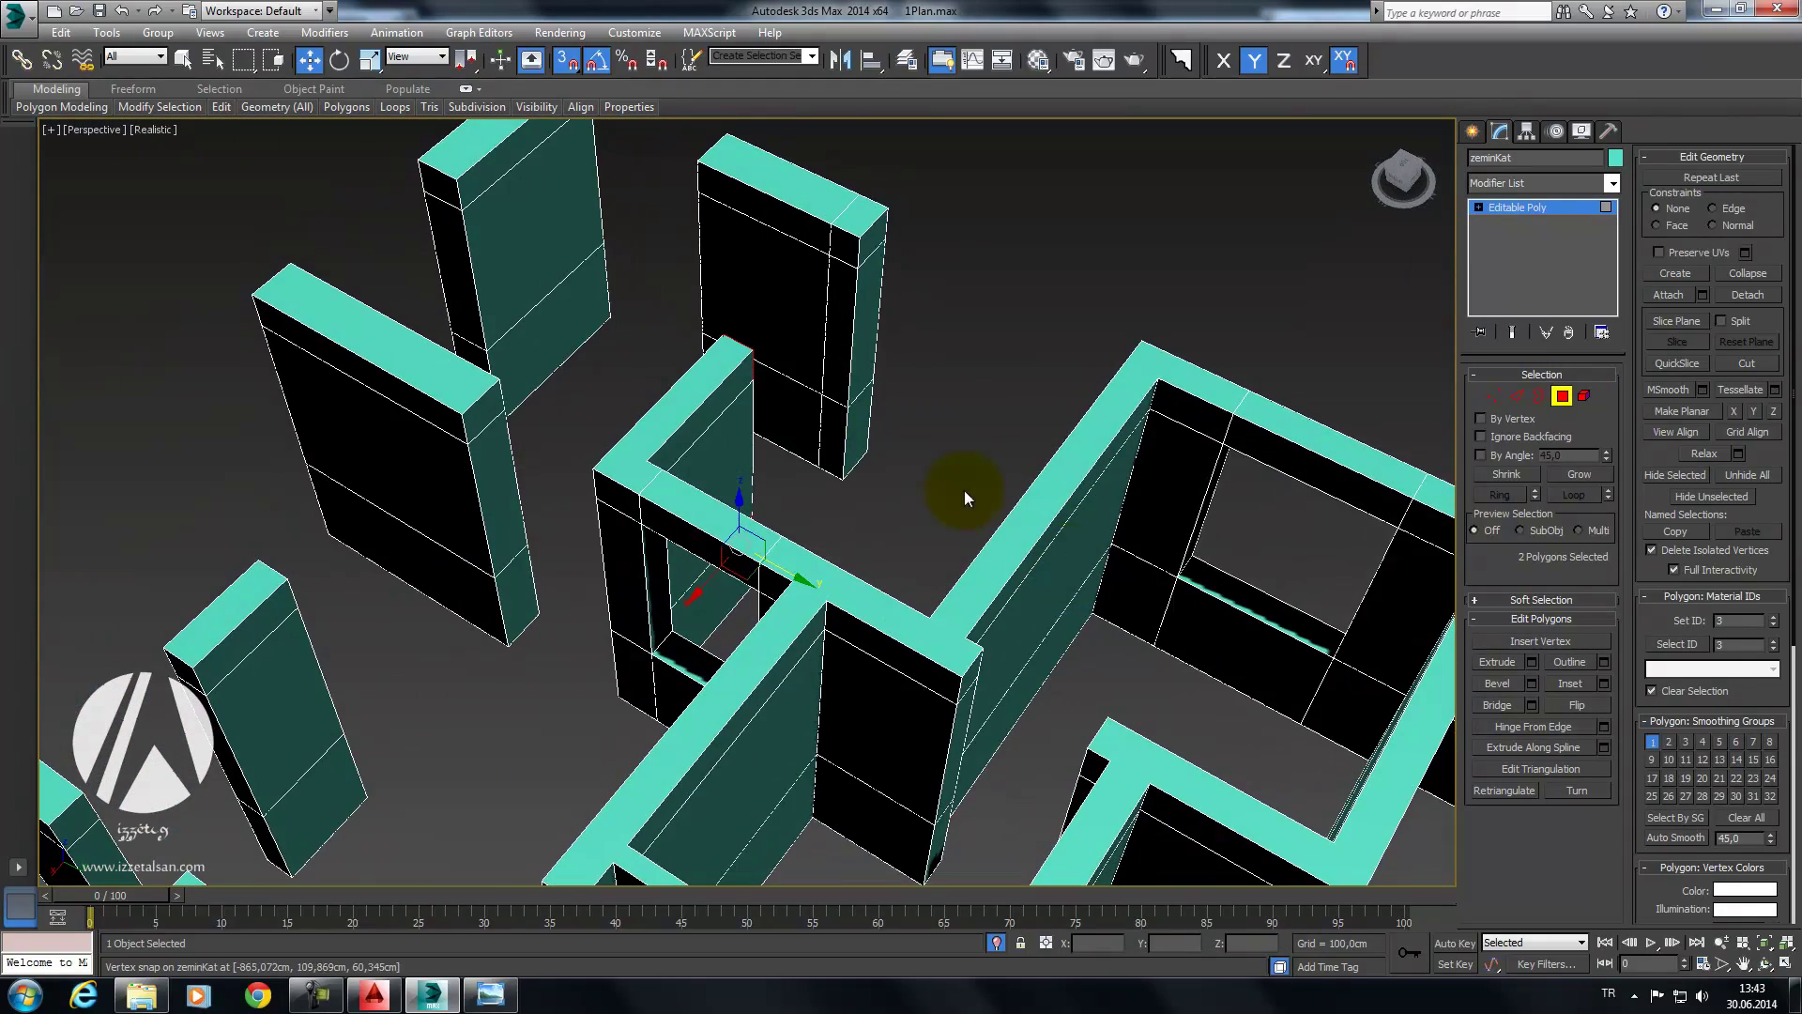
pyautogui.keyDown('ctrl'); pyautogui.click(847, 240); pyautogui.keyUp('ctrl')
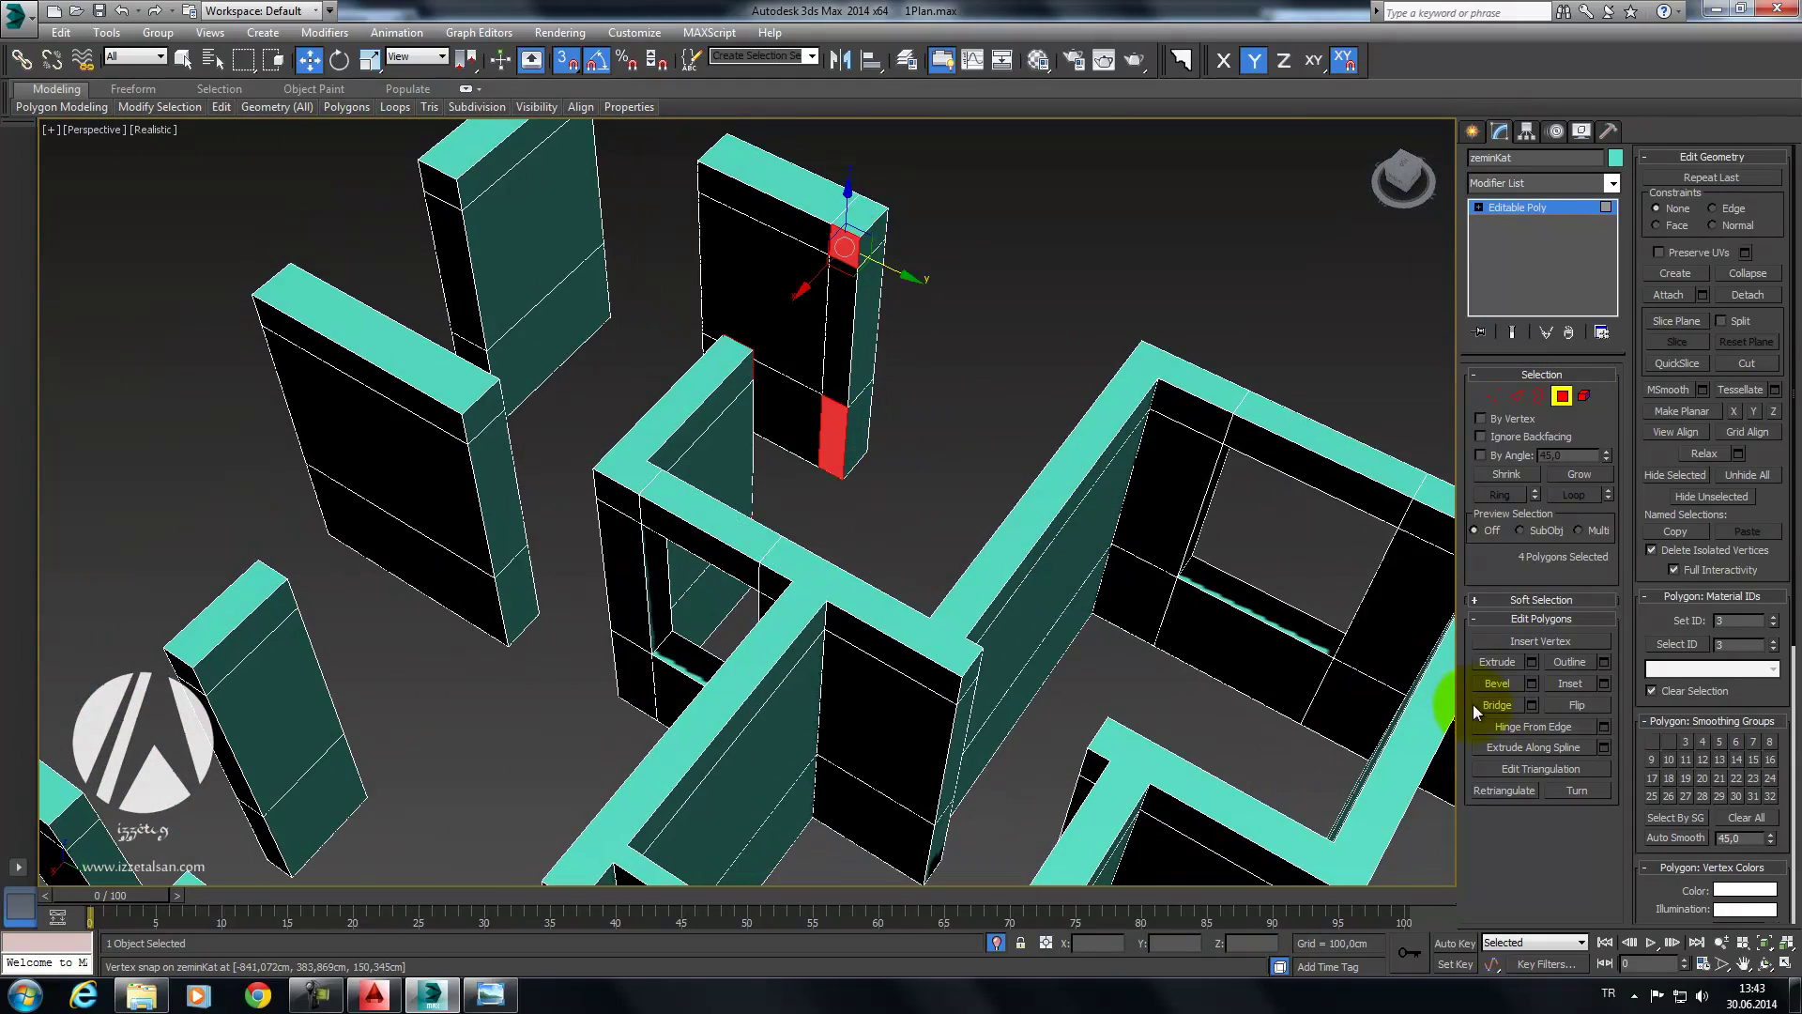
pyautogui.click(1498, 705)
pyautogui.moveTo(1207, 503)
pyautogui.keyDown('alt'); pyautogui.mouseDown(button='middle')
pyautogui.moveTo(905, 402)
pyautogui.moveTo(1033, 467)
pyautogui.moveTo(865, 523)
pyautogui.moveTo(864, 455)
pyautogui.mouseUp(button='middle'); pyautogui.keyUp('alt')
pyautogui.scroll(-2, 864, 523)
pyautogui.scroll(-2, 865, 457)
pyautogui.moveTo(869, 591)
pyautogui.mouseDown(button='middle')
pyautogui.moveTo(832, 378)
pyautogui.moveTo(829, 557)
pyautogui.moveTo(764, 595)
pyautogui.moveTo(811, 535)
pyautogui.moveTo(981, 464)
pyautogui.mouseUp(button='middle')
pyautogui.scroll(3, 846, 464)
pyautogui.scroll(4, 846, 464)
pyautogui.moveTo(744, 402); pyautogui.dragTo(1323, 385, button='middle')
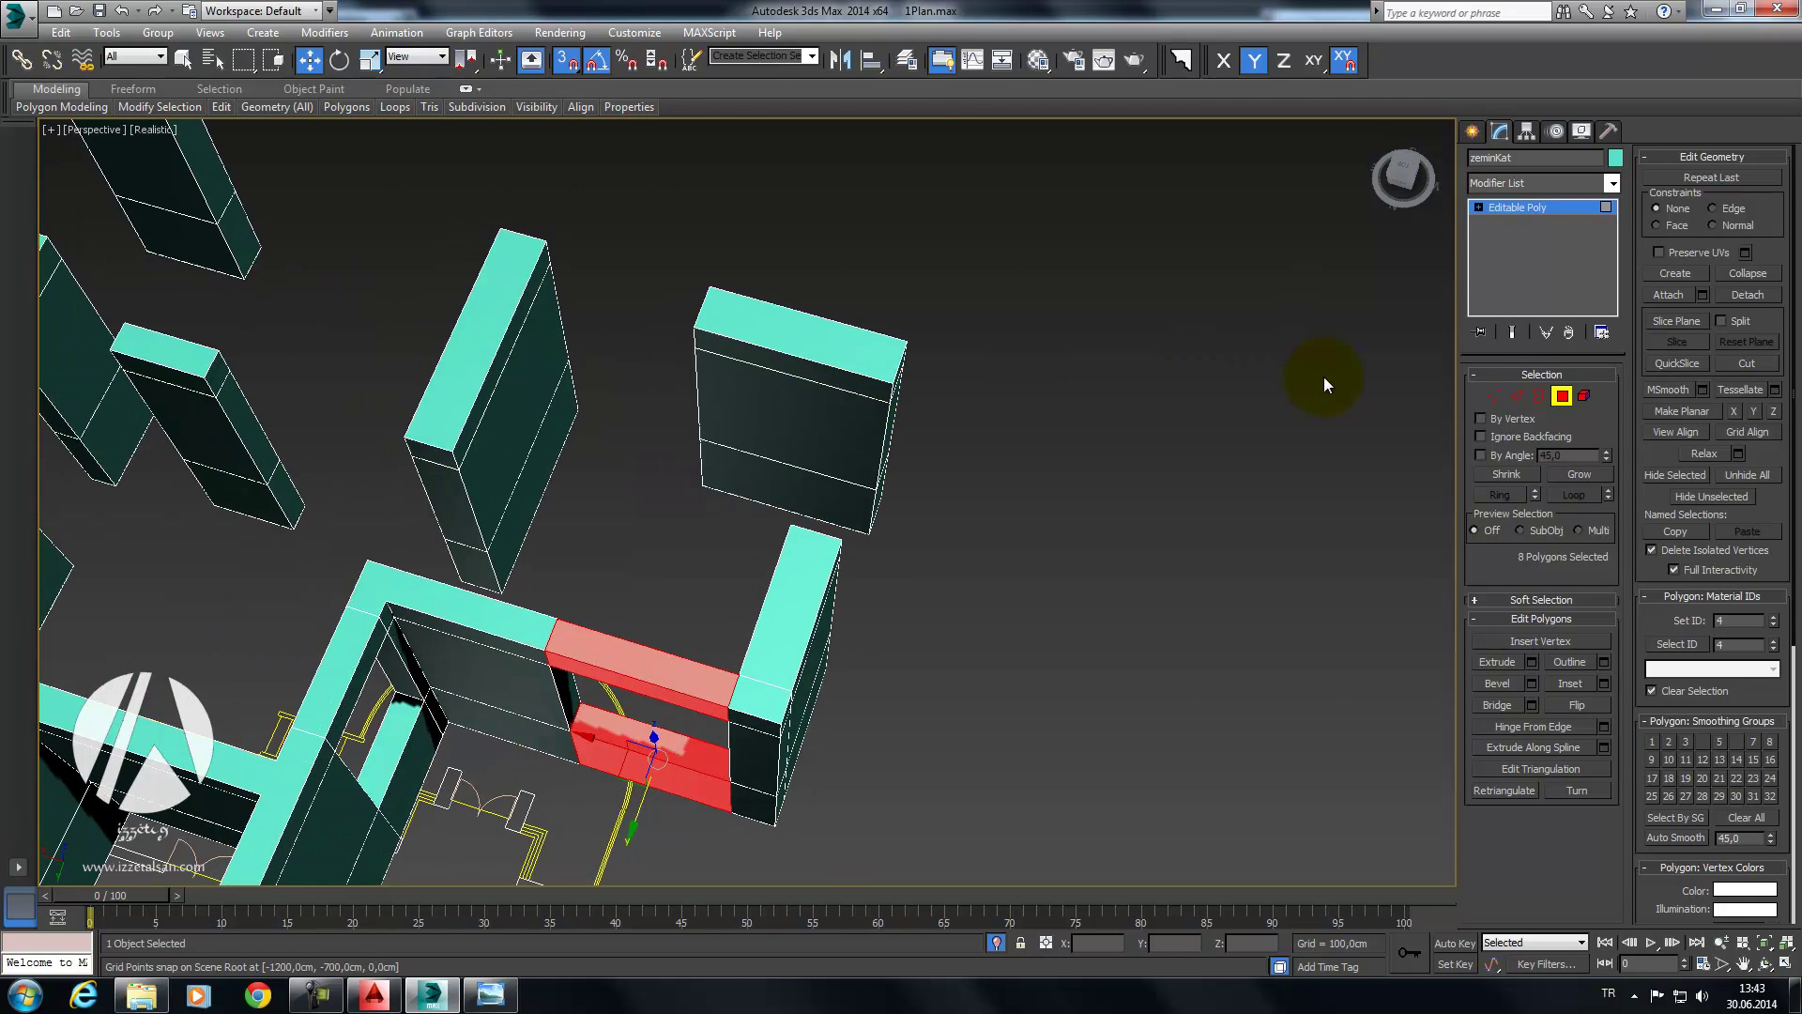
# Step: Connect the edge ring around the upper wall box and snap the new edges along X to a vertex
pyautogui.click(1509, 398)
pyautogui.keyDown('alt'); pyautogui.moveTo(843, 265); pyautogui.dragTo(875, 261, button='middle'); pyautogui.keyUp('alt')
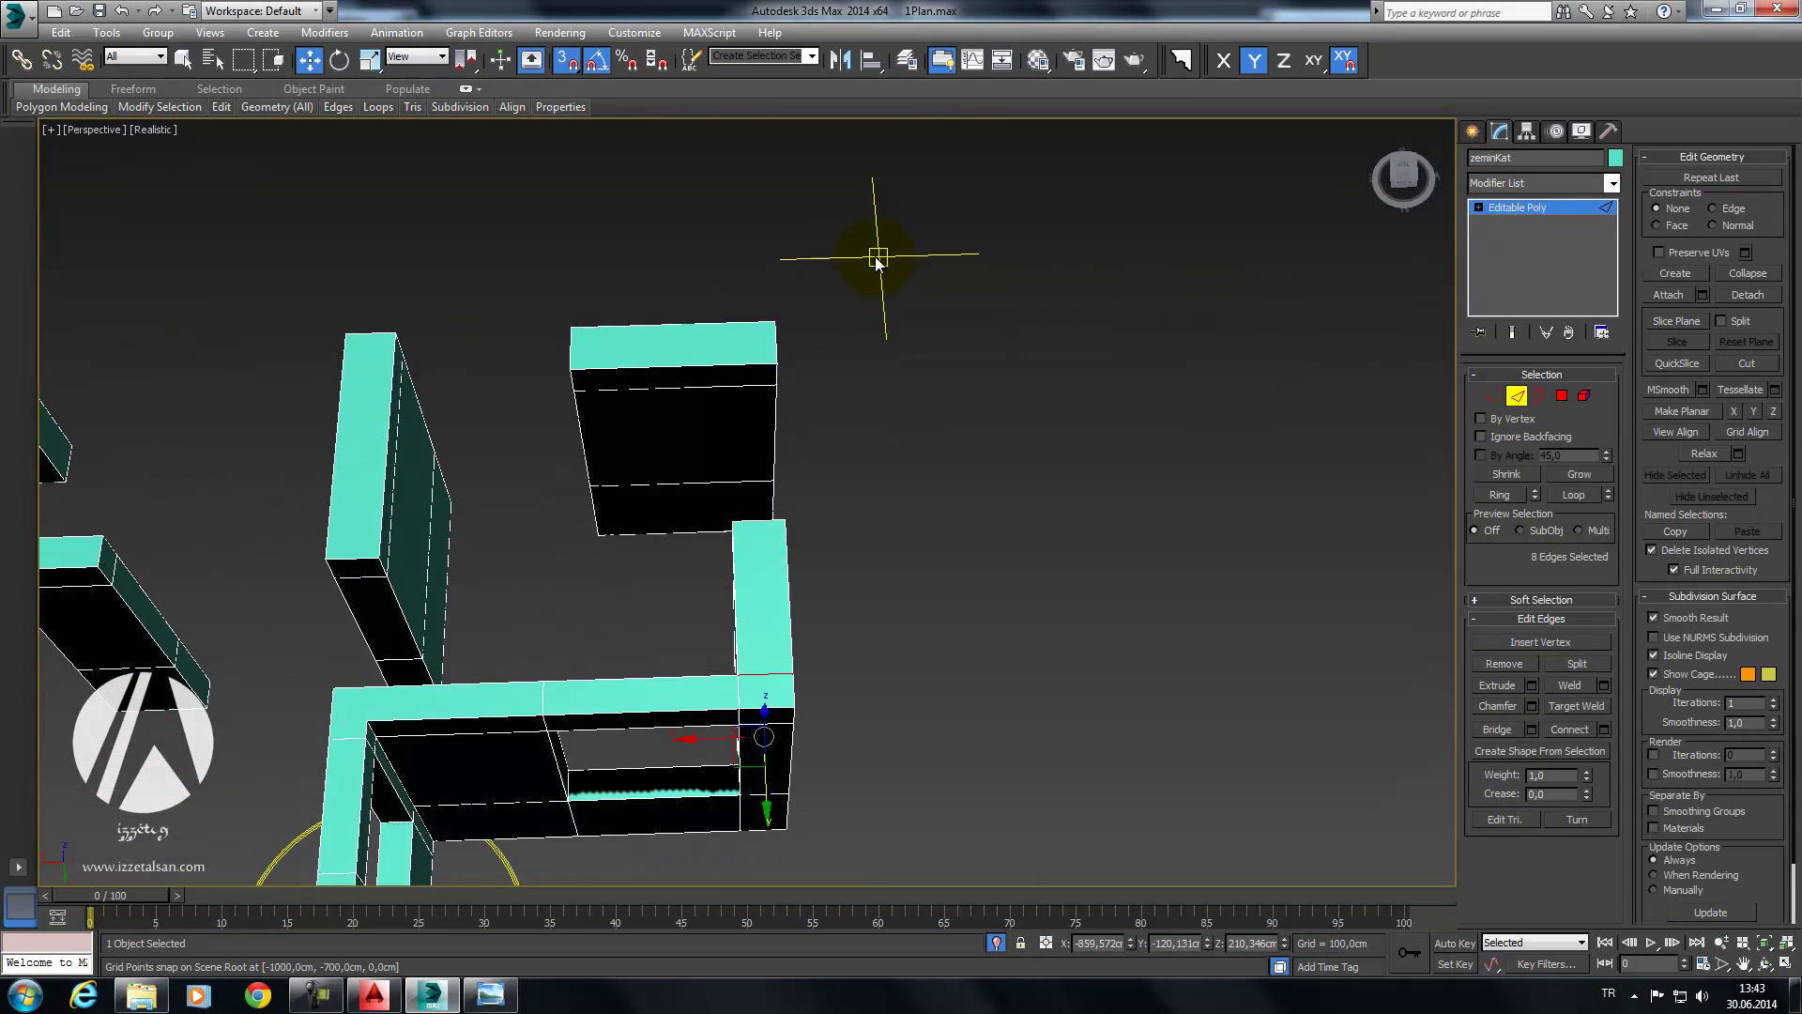
pyautogui.click(693, 608)
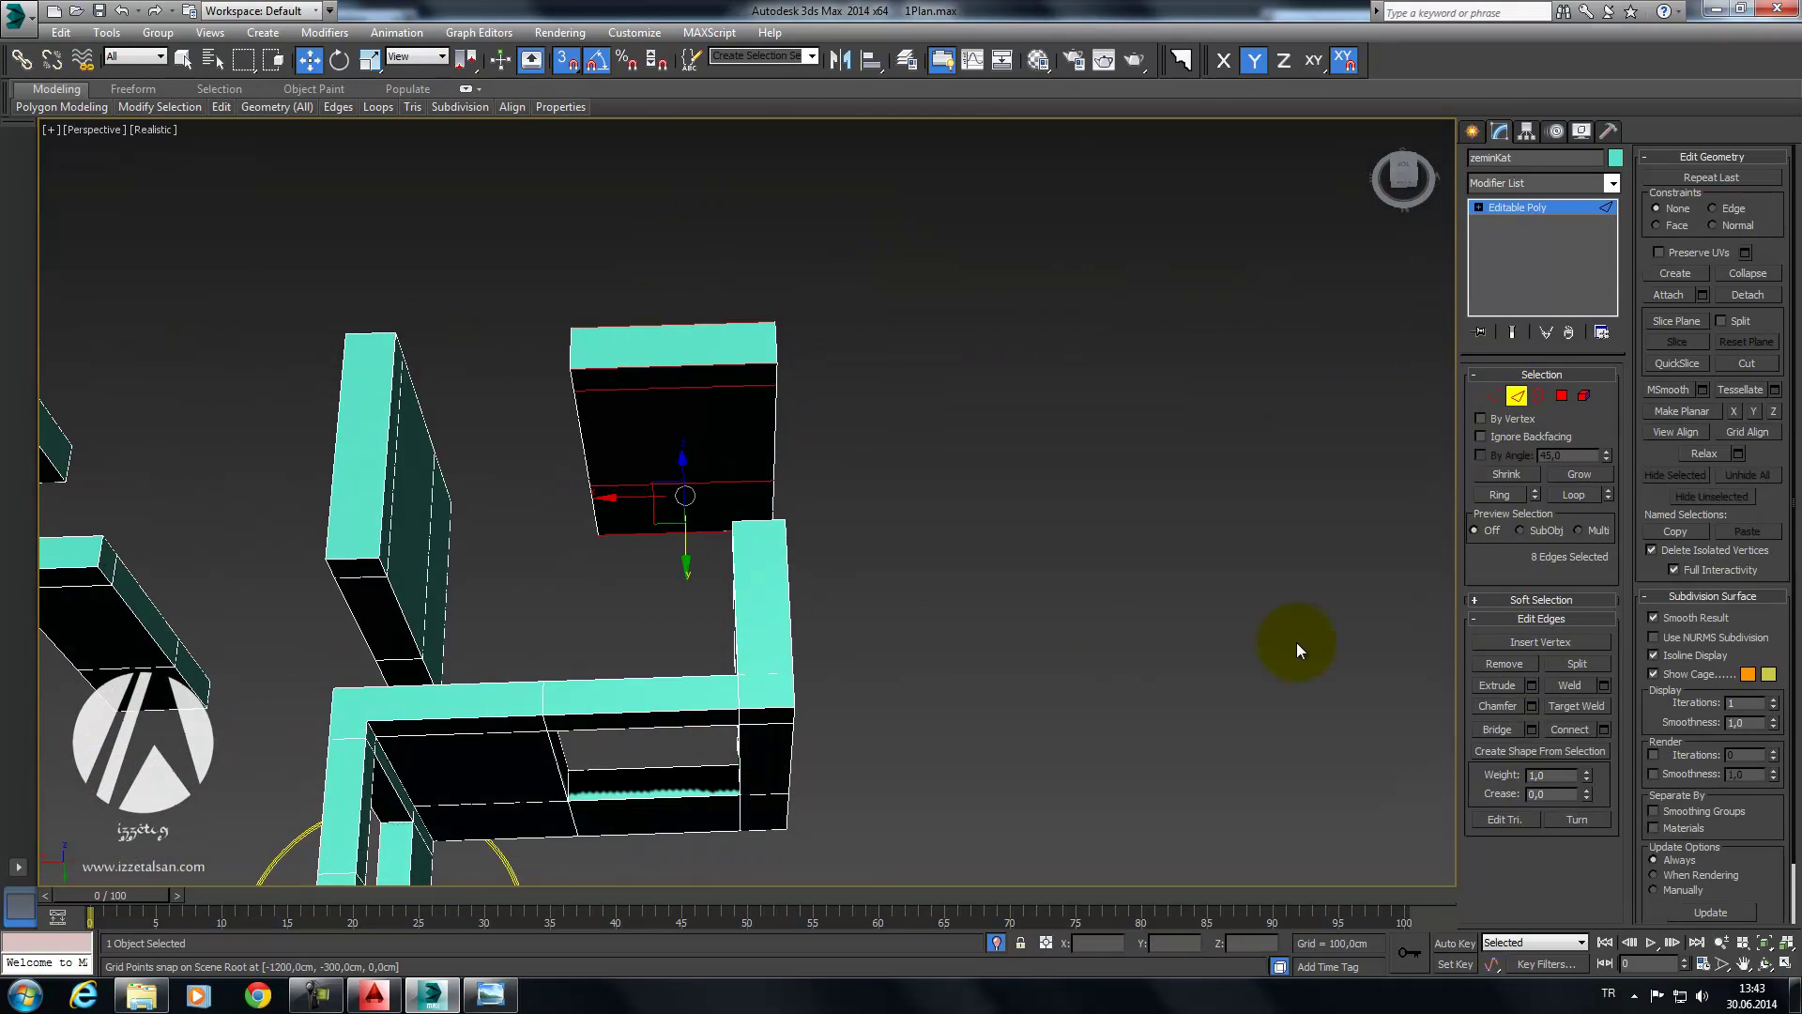
pyautogui.click(667, 369)
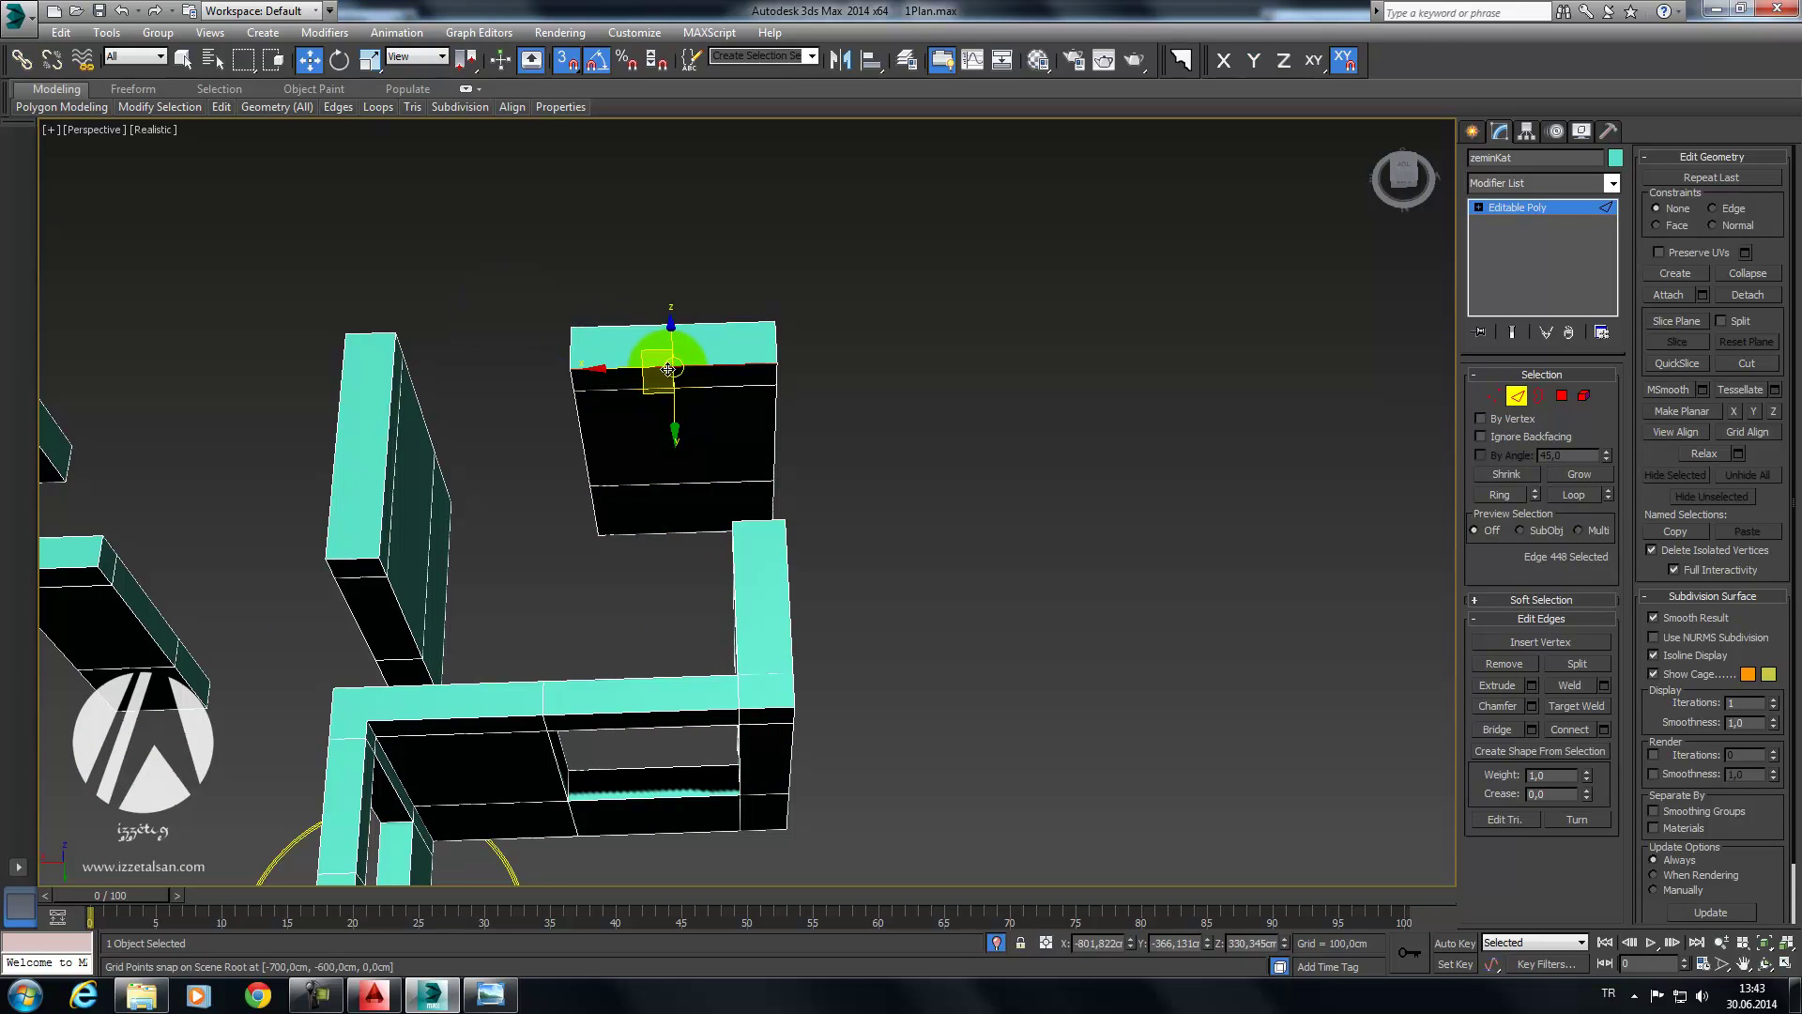
pyautogui.click(1500, 494)
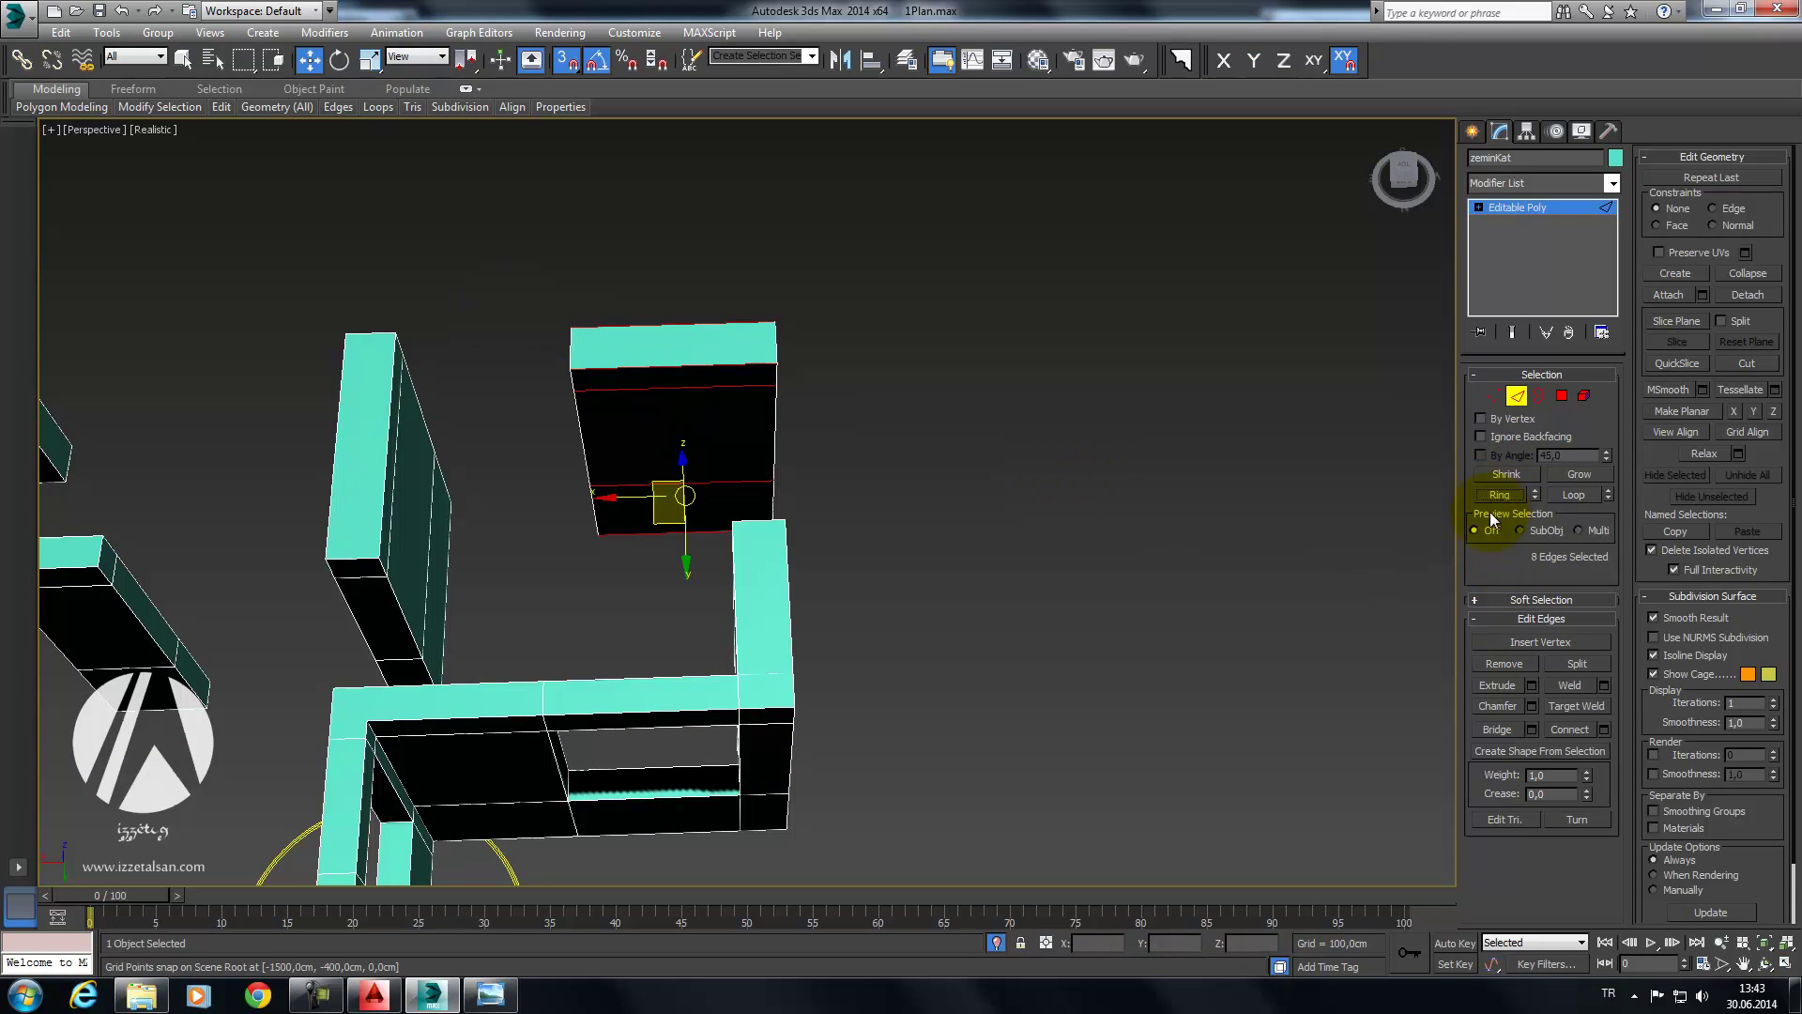
pyautogui.click(1605, 730)
pyautogui.click(752, 596)
pyautogui.moveTo(995, 500); pyautogui.dragTo(1032, 549, button='middle')
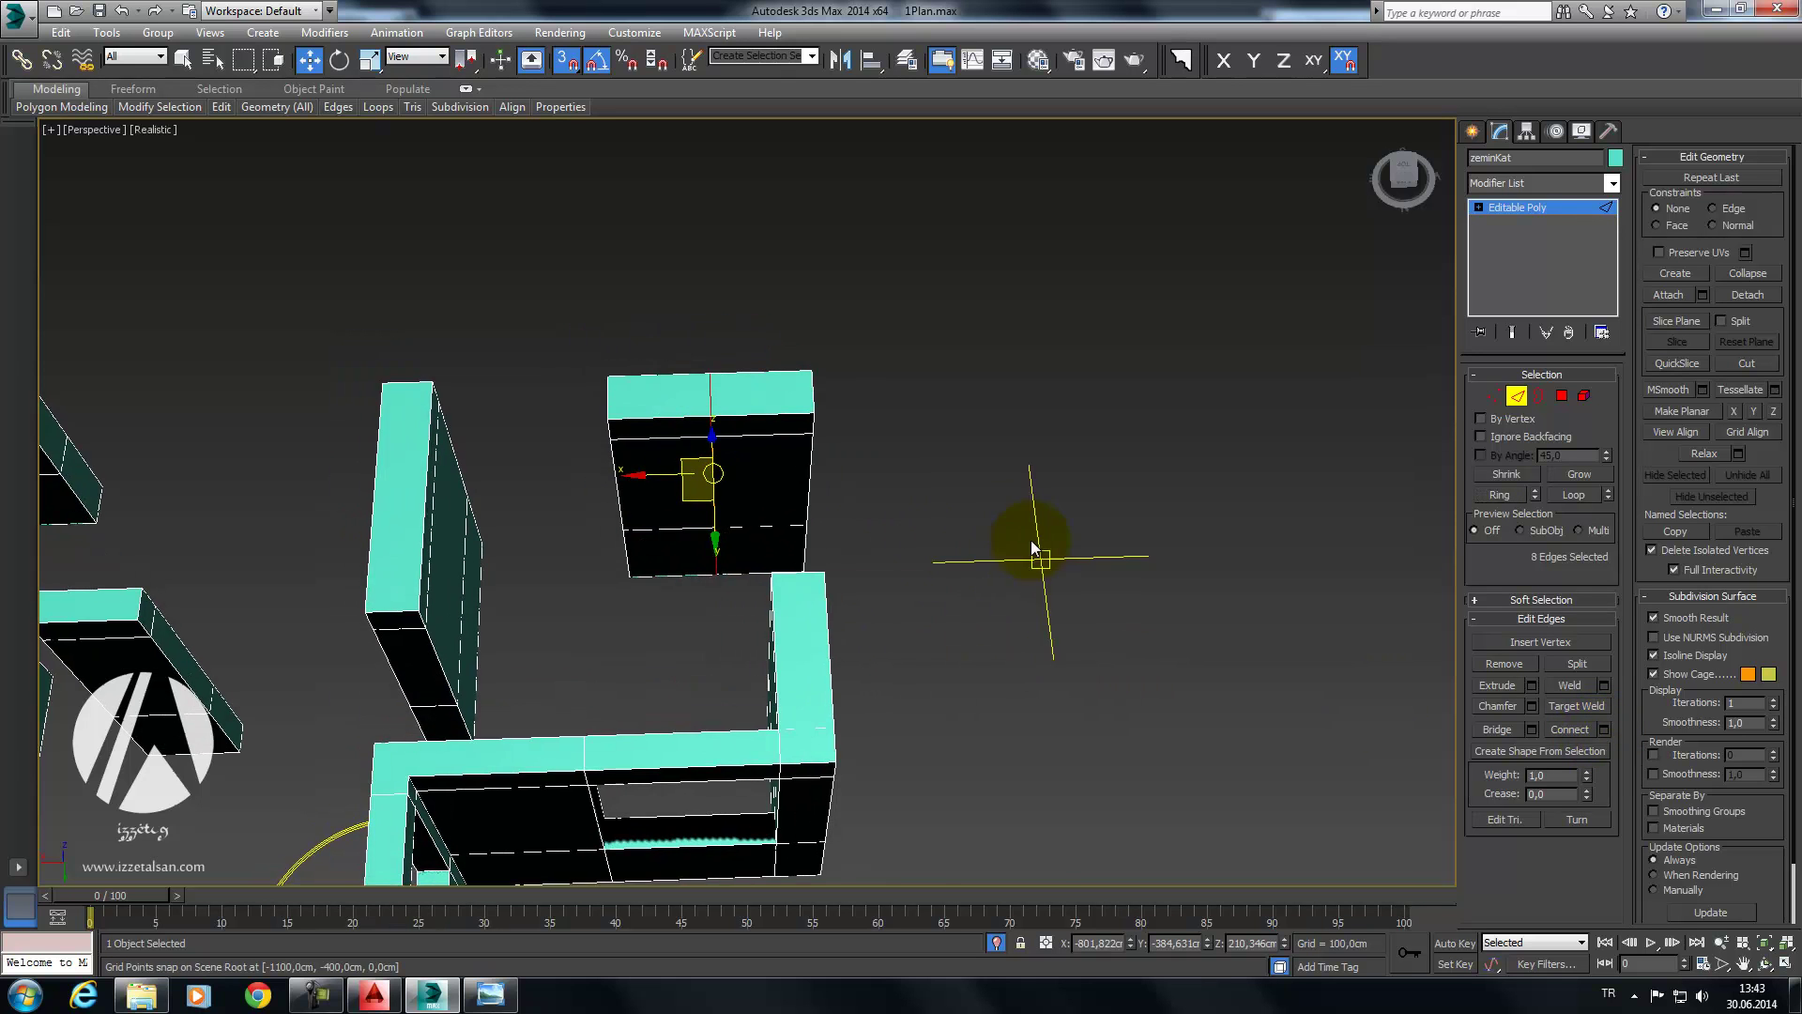
pyautogui.scroll(3, 1032, 547)
pyautogui.moveTo(540, 460); pyautogui.dragTo(644, 598)
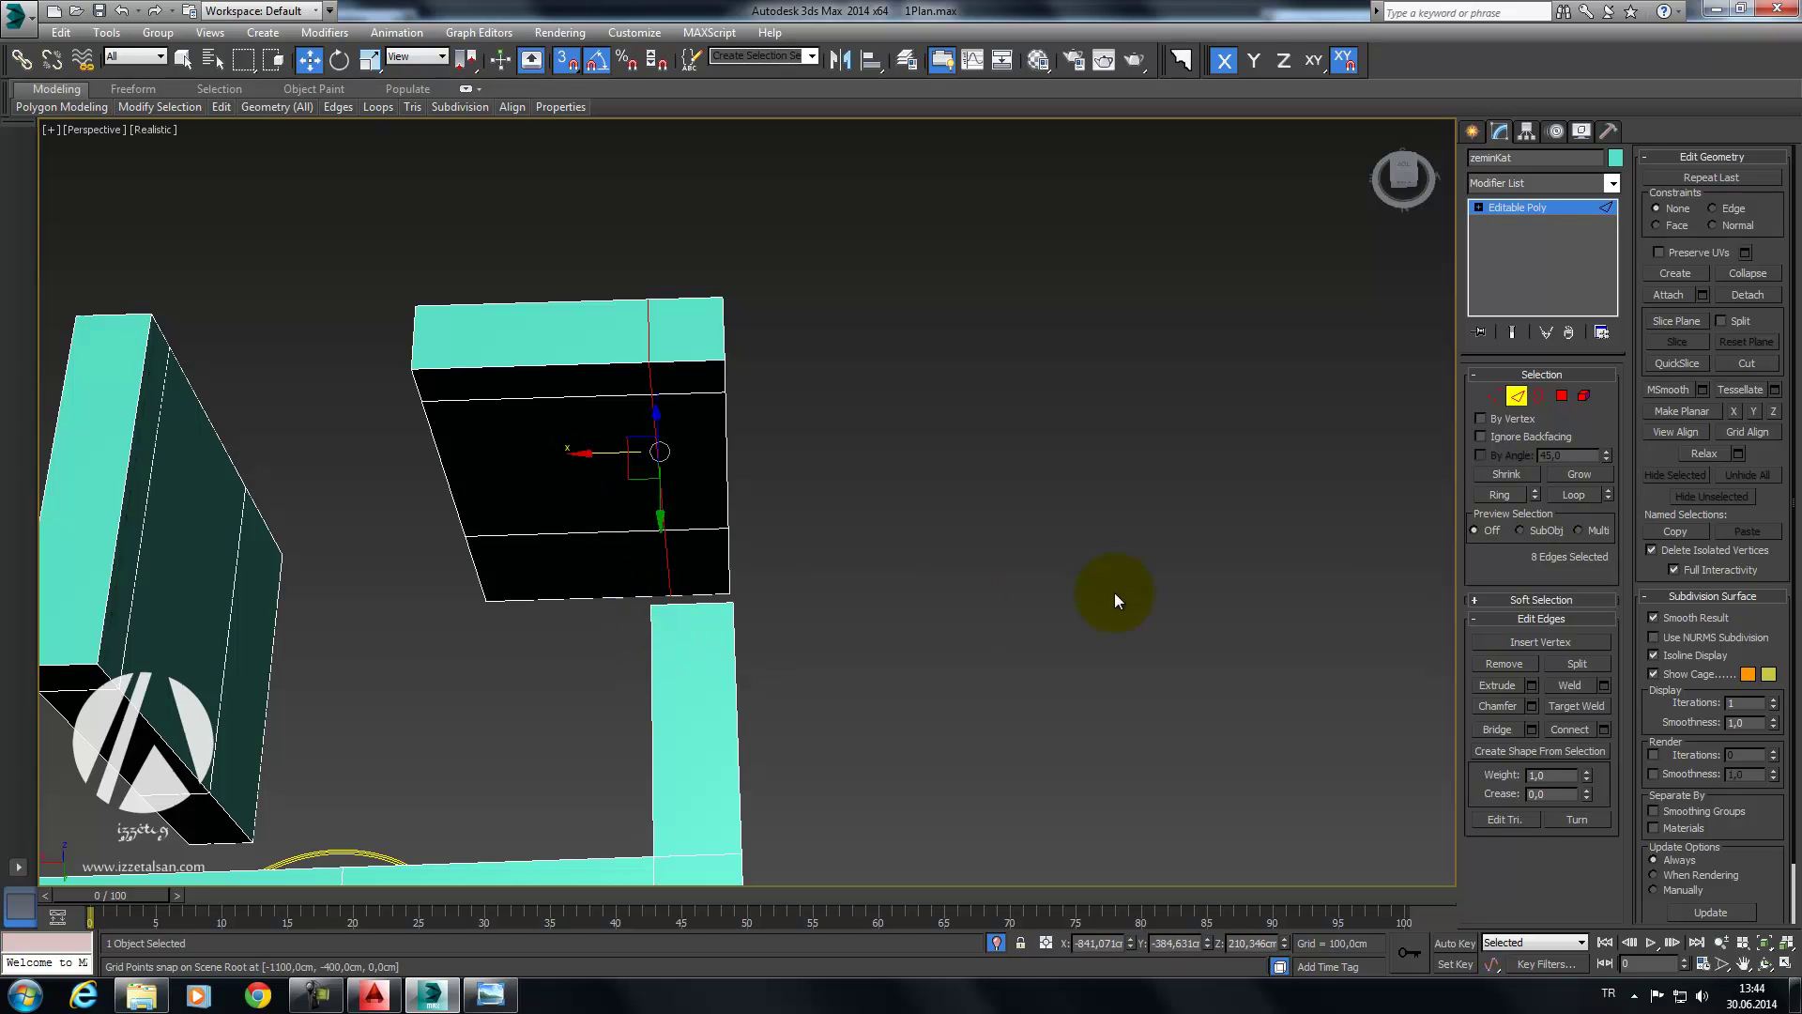
# Step: Bridge the top and side end faces of both walls into a lintel
pyautogui.click(1562, 395)
pyautogui.click(690, 375)
pyautogui.moveTo(690, 376)
pyautogui.keyDown('alt'); pyautogui.mouseDown(button='middle')
pyautogui.moveTo(831, 504)
pyautogui.moveTo(700, 567)
pyautogui.mouseUp(button='middle'); pyautogui.keyUp('alt')
pyautogui.keyDown('ctrl'); pyautogui.click(700, 567); pyautogui.keyUp('ctrl')
pyautogui.scroll(-5, 701, 567)
pyautogui.scroll(5, 646, 299)
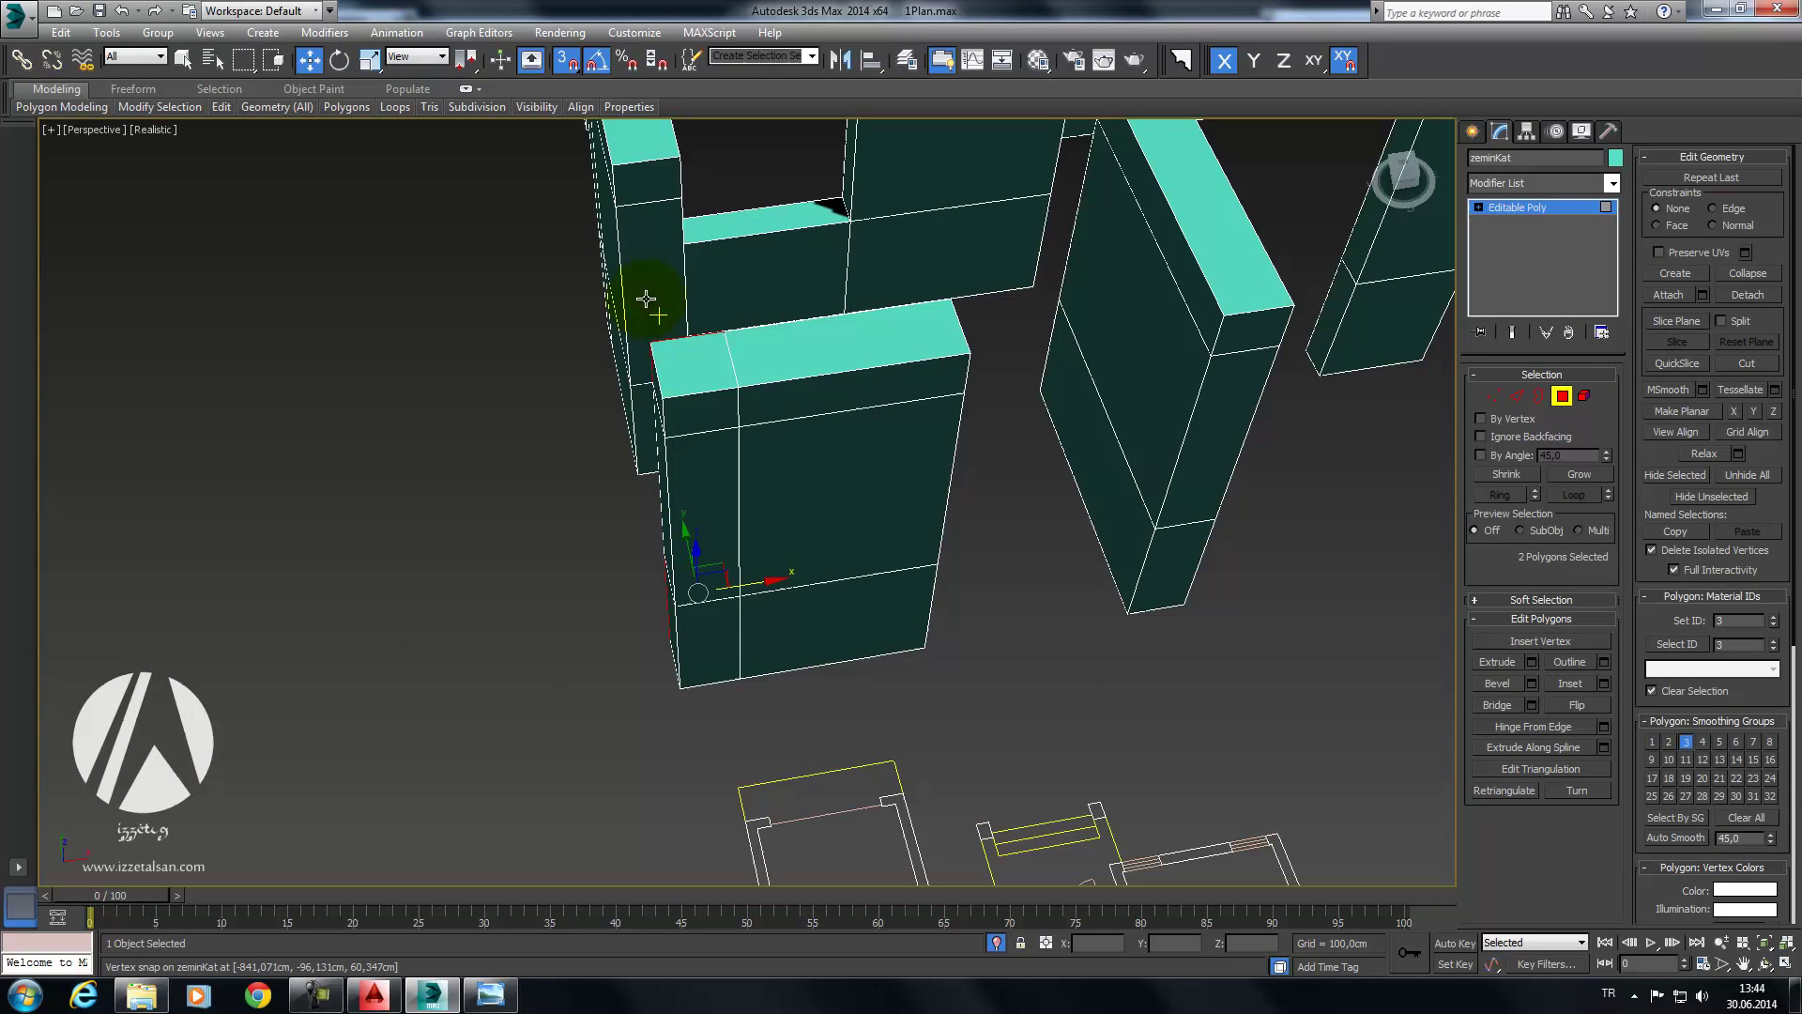
pyautogui.keyDown('ctrl'); pyautogui.click(662, 200); pyautogui.keyUp('ctrl')
pyautogui.keyDown('ctrl'); pyautogui.click(641, 396); pyautogui.keyUp('ctrl')
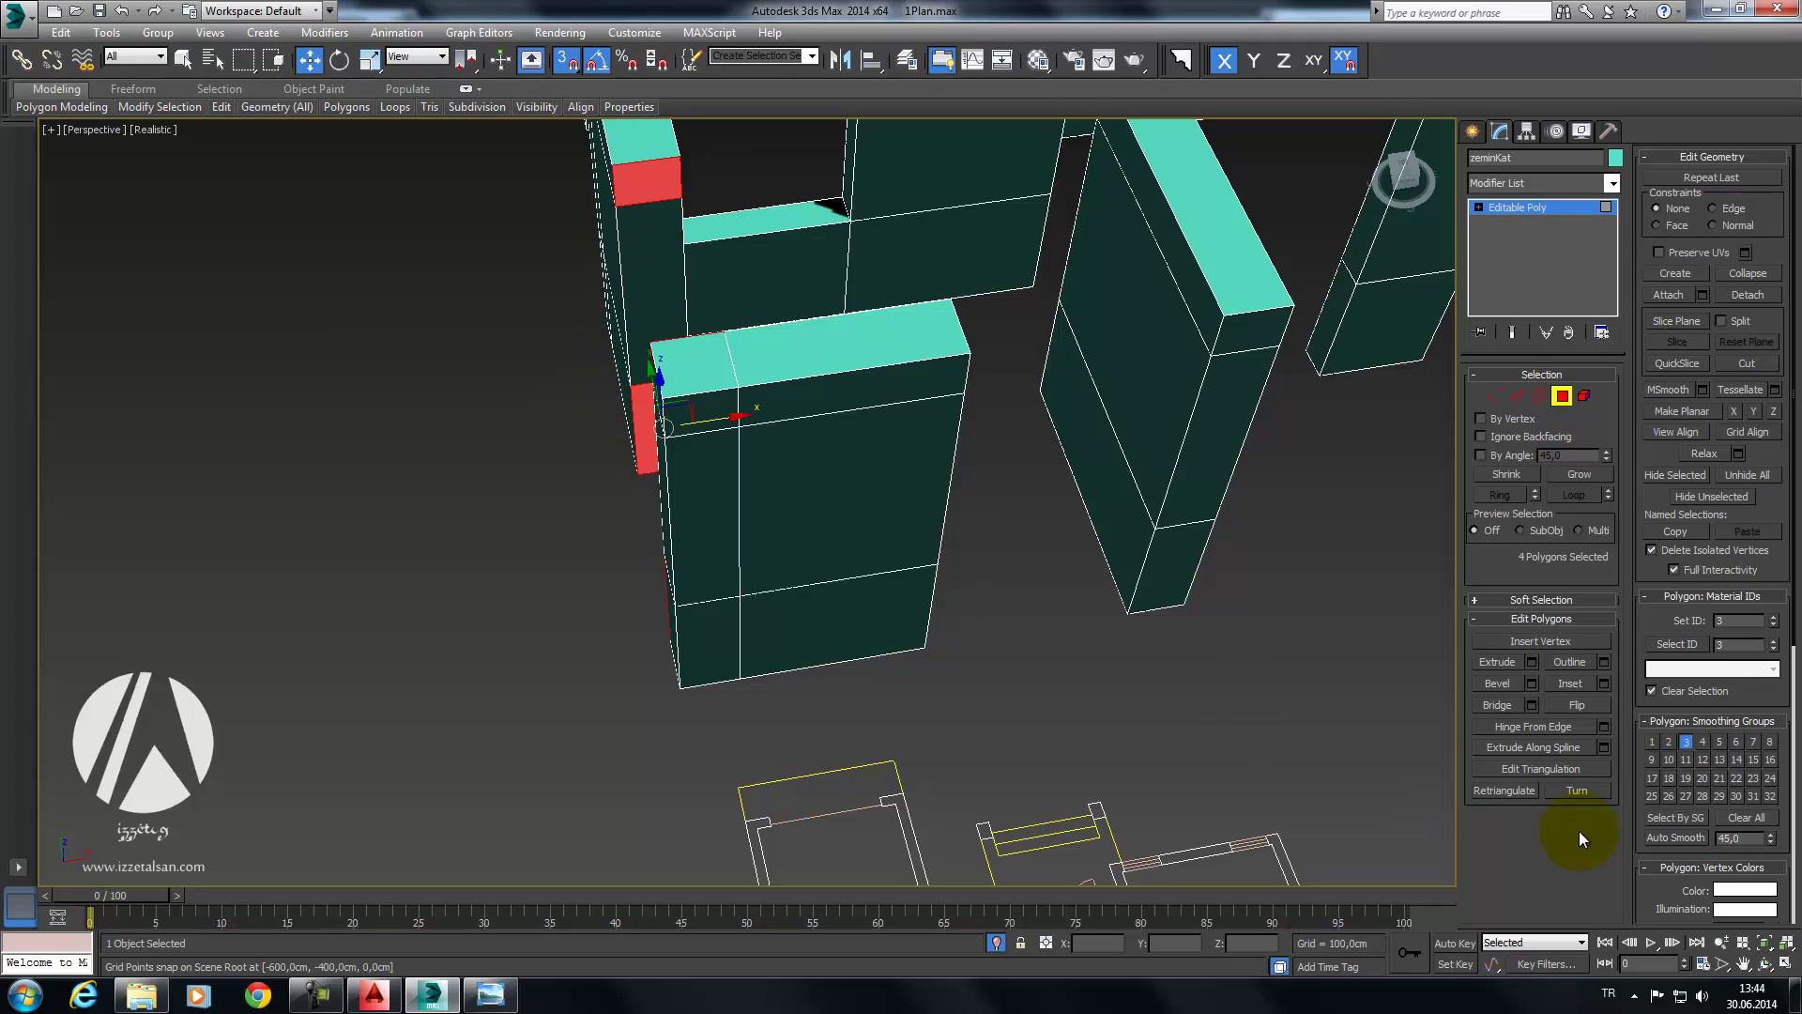
pyautogui.click(1489, 702)
pyautogui.scroll(-2, 1004, 590)
pyautogui.scroll(-3, 1038, 656)
pyautogui.moveTo(1038, 656)
pyautogui.keyDown('alt'); pyautogui.mouseDown(button='middle')
pyautogui.moveTo(1058, 635)
pyautogui.moveTo(1009, 660)
pyautogui.moveTo(938, 600)
pyautogui.moveTo(978, 573)
pyautogui.moveTo(1026, 644)
pyautogui.moveTo(954, 604)
pyautogui.moveTo(994, 518)
pyautogui.moveTo(1022, 355)
pyautogui.mouseUp(button='middle'); pyautogui.keyUp('alt')
# Step: Snap the selected edges onto the next wall block
pyautogui.moveTo(1038, 255)
pyautogui.keyDown('alt'); pyautogui.mouseDown(button='middle')
pyautogui.moveTo(1139, 282)
pyautogui.moveTo(966, 414)
pyautogui.moveTo(1055, 403)
pyautogui.moveTo(995, 511)
pyautogui.mouseUp(button='middle'); pyautogui.keyUp('alt')
pyautogui.click(1517, 395)
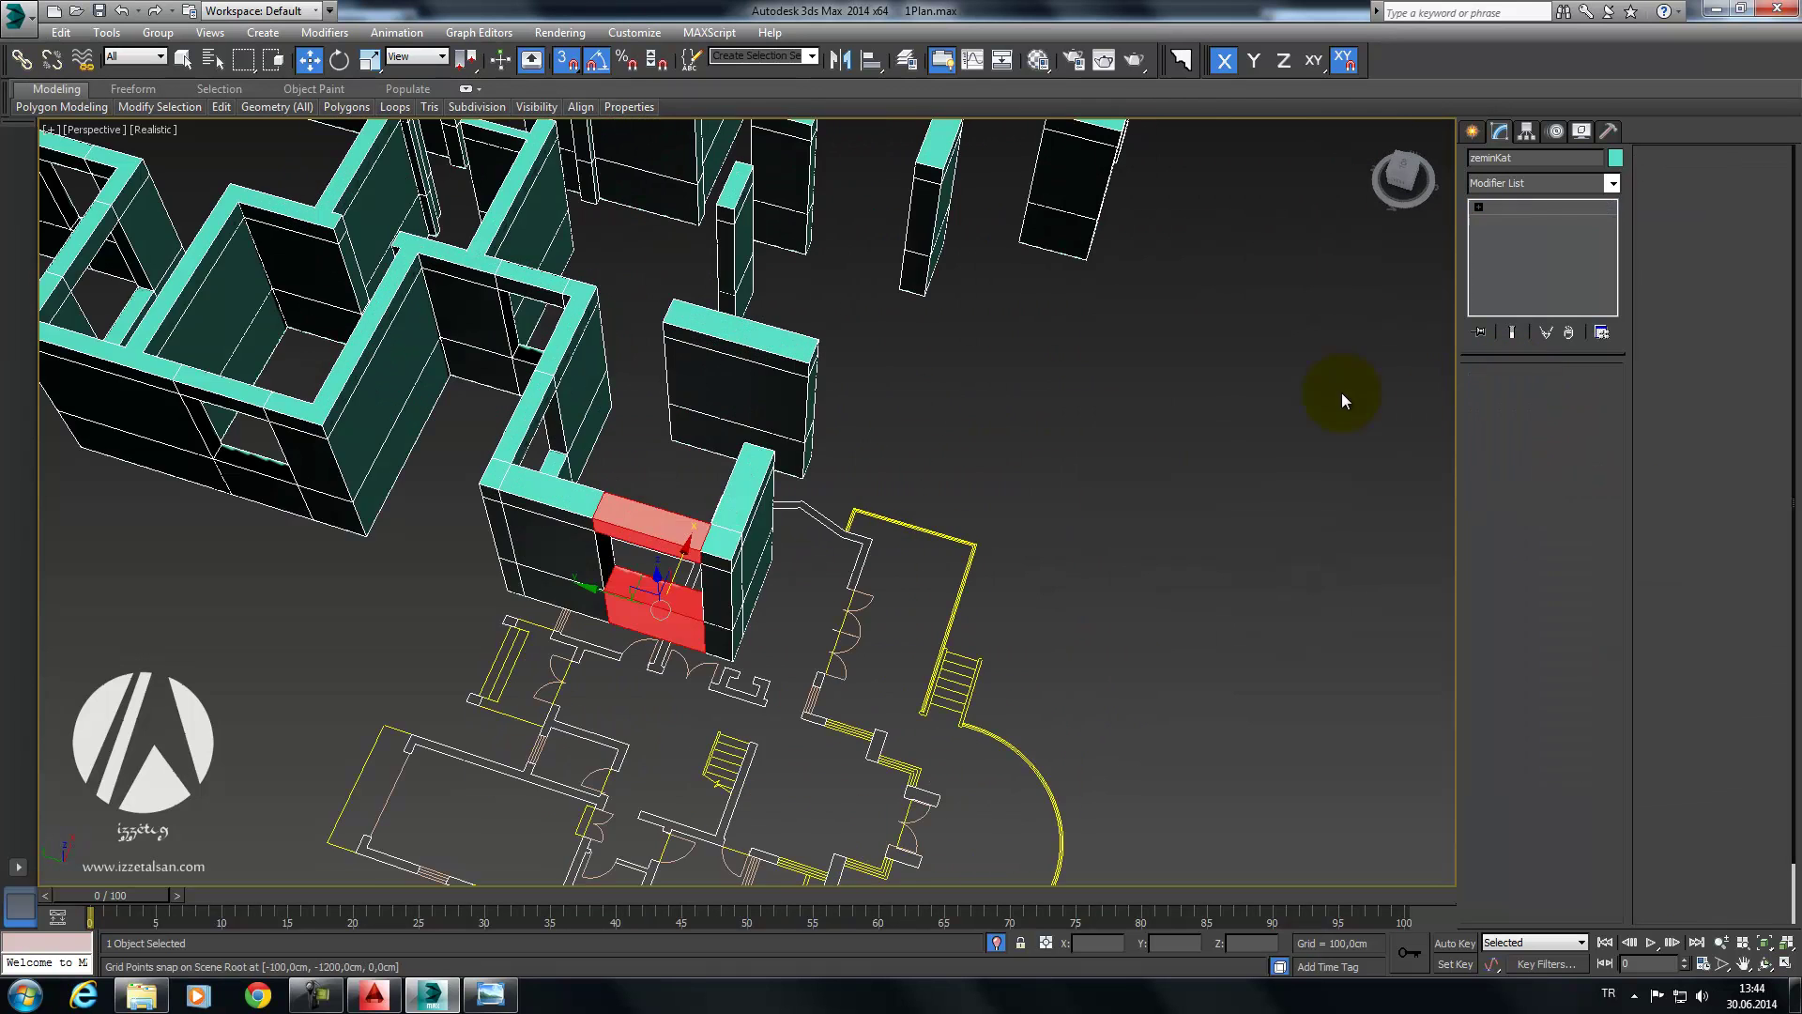
pyautogui.keyDown('alt'); pyautogui.moveTo(1342, 392); pyautogui.dragTo(930, 430, button='middle'); pyautogui.keyUp('alt')
pyautogui.moveTo(652, 476); pyautogui.dragTo(745, 497)
# Step: Connect a new vertical edge on the wall block and slide it to a snap point
pyautogui.click(1556, 730)
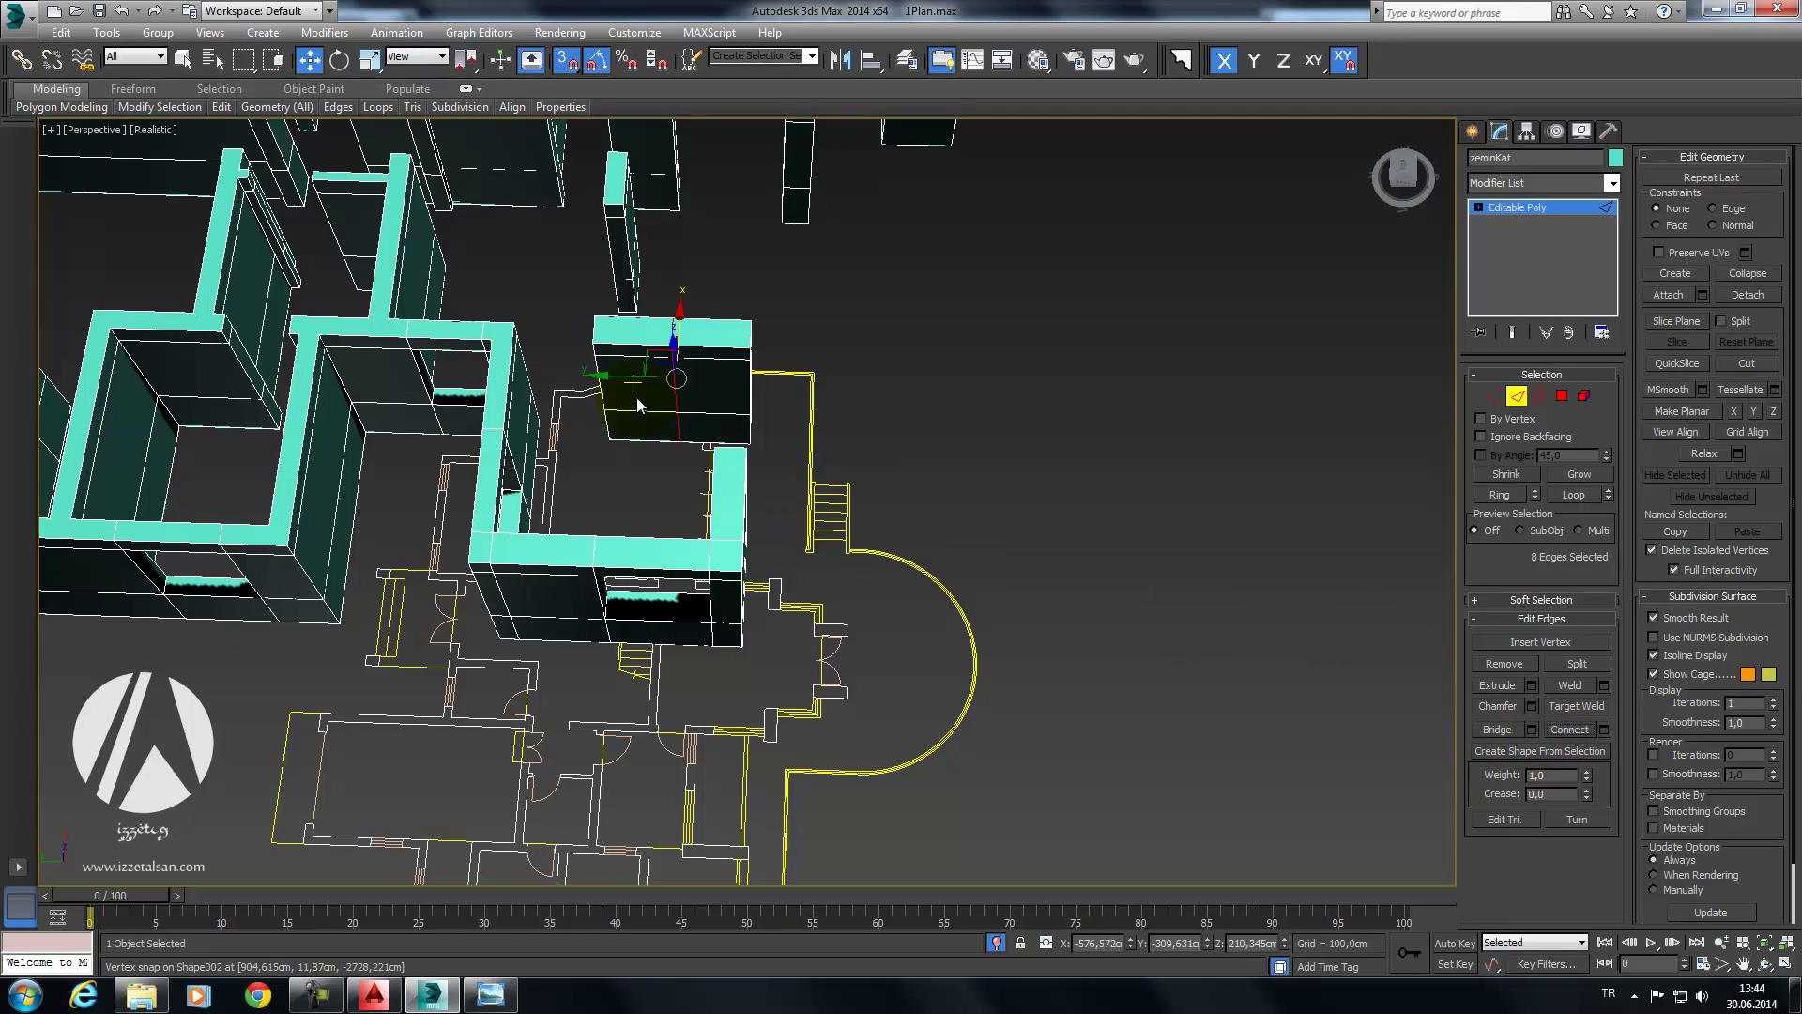
pyautogui.scroll(4, 636, 397)
pyautogui.moveTo(740, 455); pyautogui.dragTo(1127, 589)
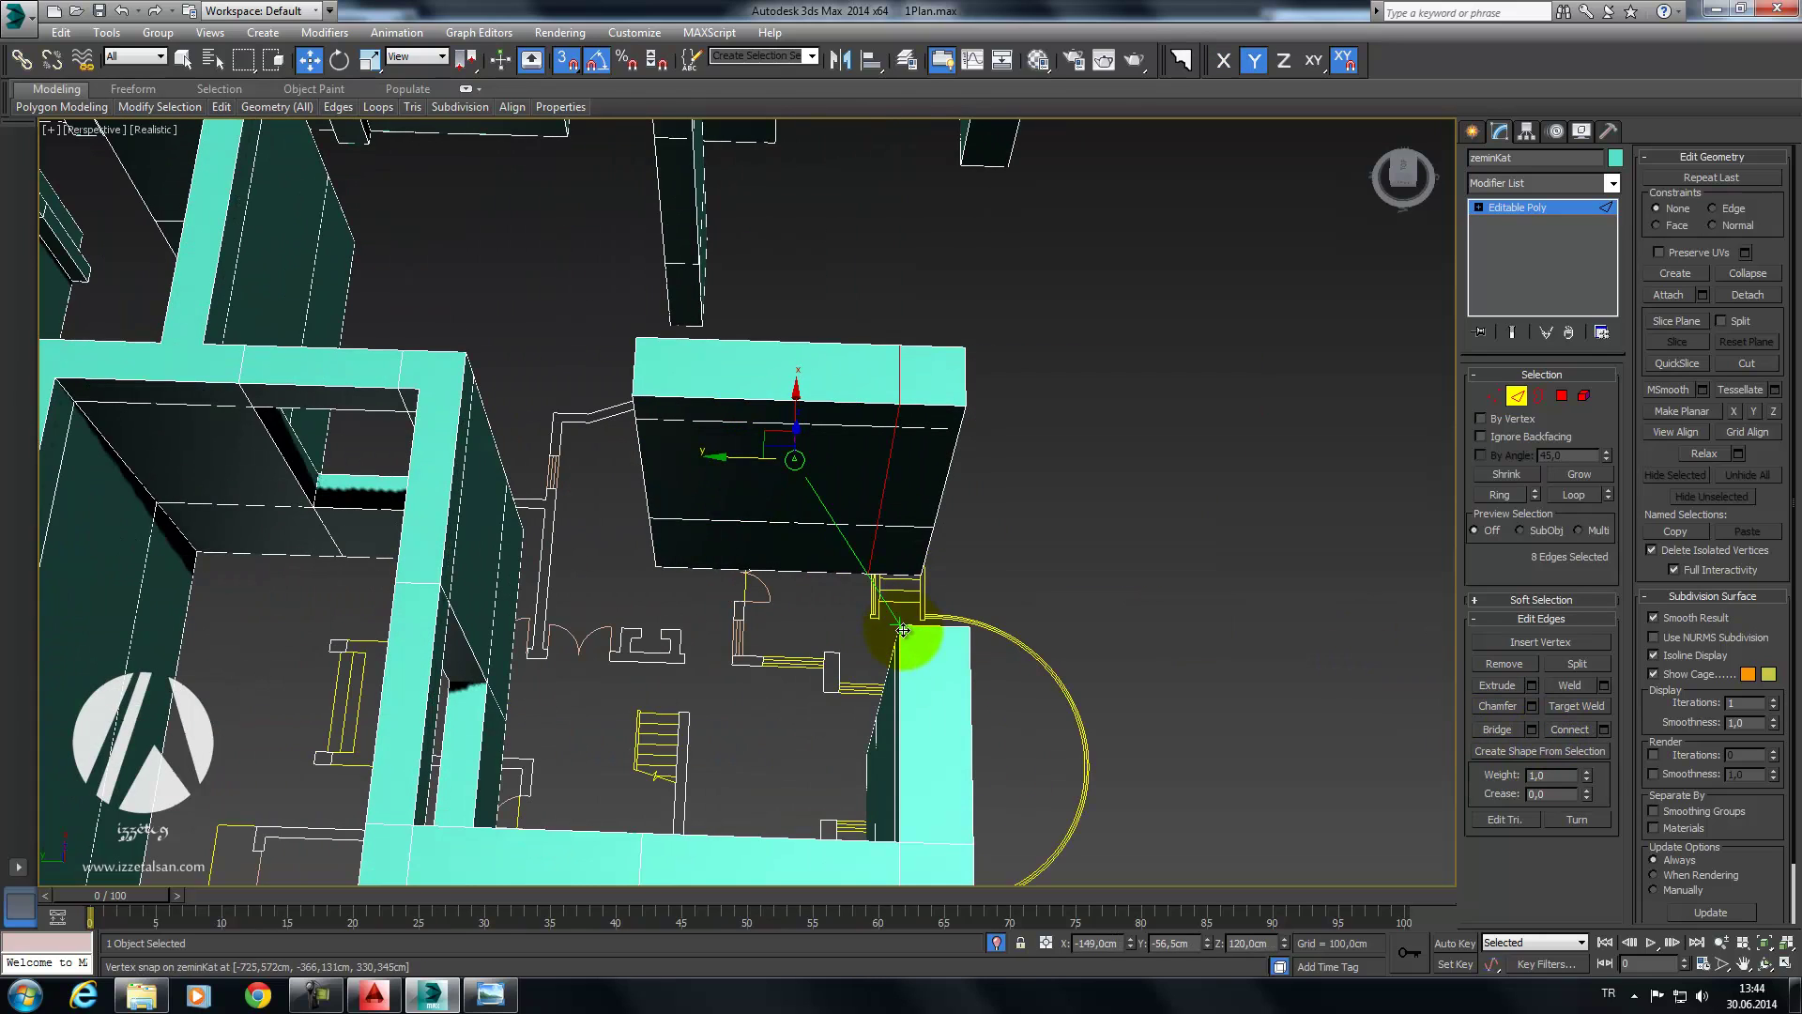
# Step: Bridge the two facing wall end faces into a lintel over the doorway
pyautogui.press('4')
pyautogui.scroll(-3, 1124, 458)
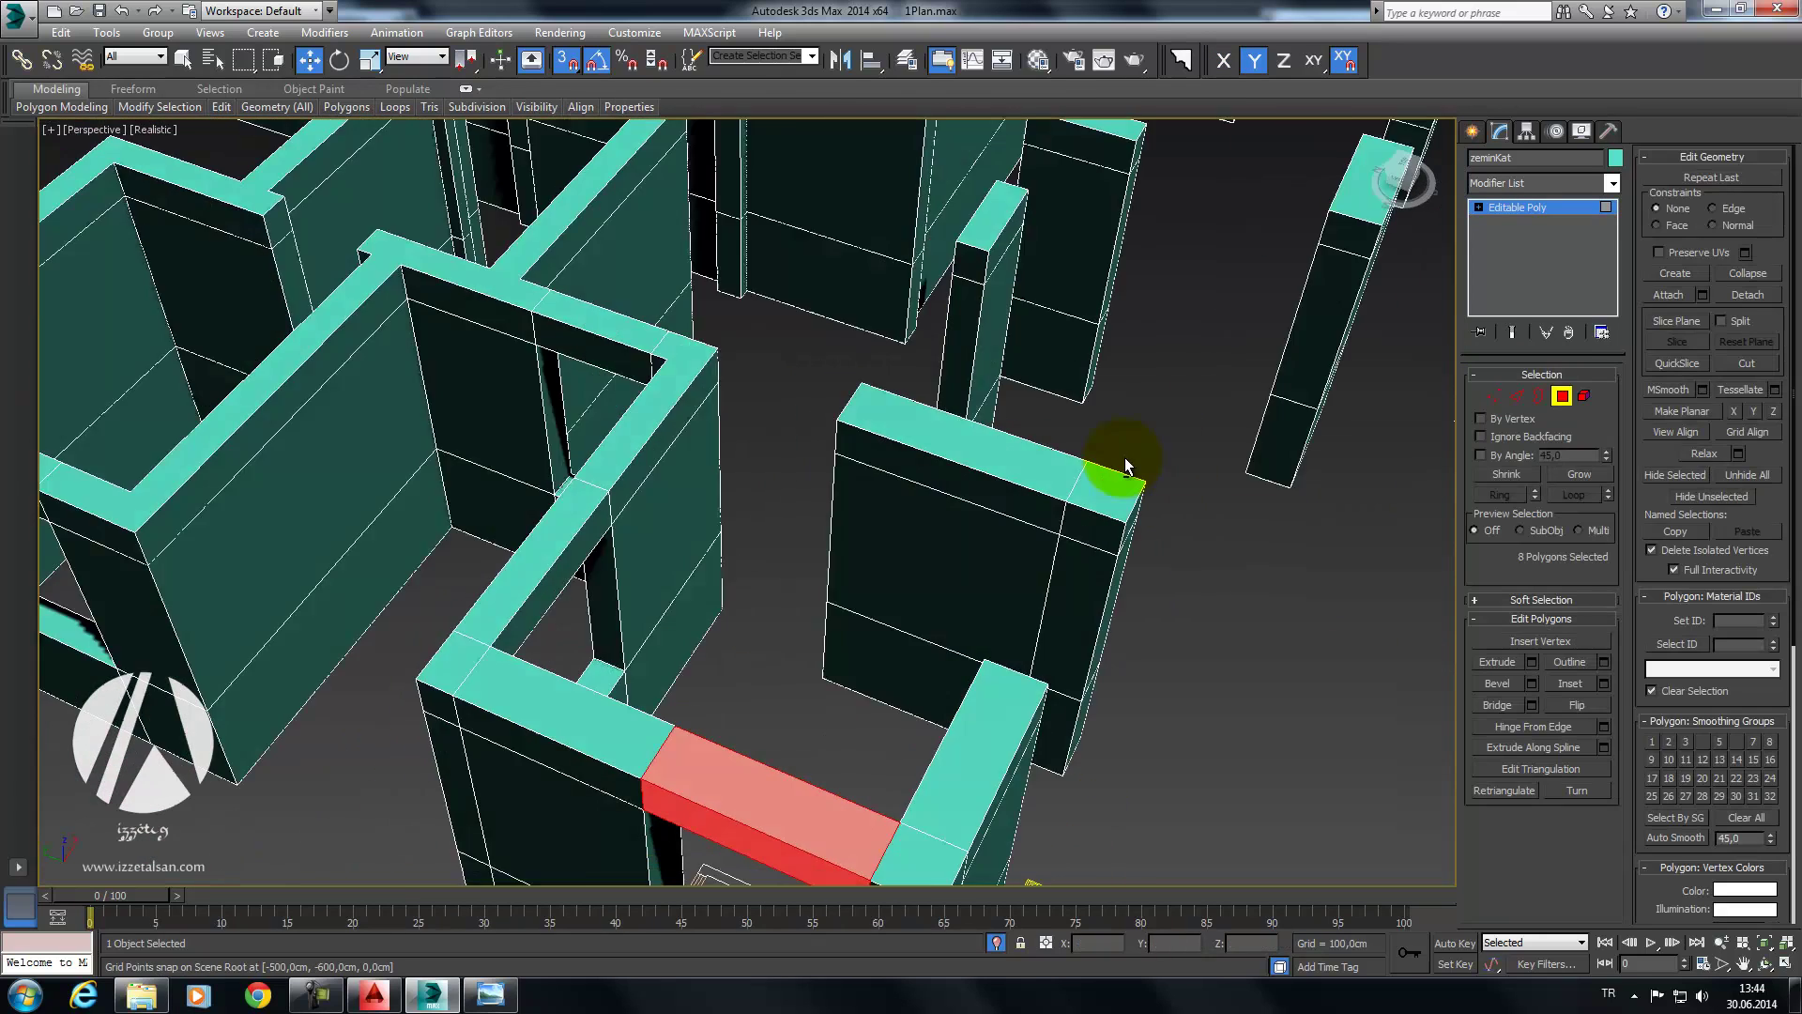
pyautogui.keyDown('alt'); pyautogui.moveTo(1124, 458); pyautogui.dragTo(1195, 603, button='middle'); pyautogui.keyUp('alt')
pyautogui.click(1181, 619)
pyautogui.scroll(-5, 1179, 634)
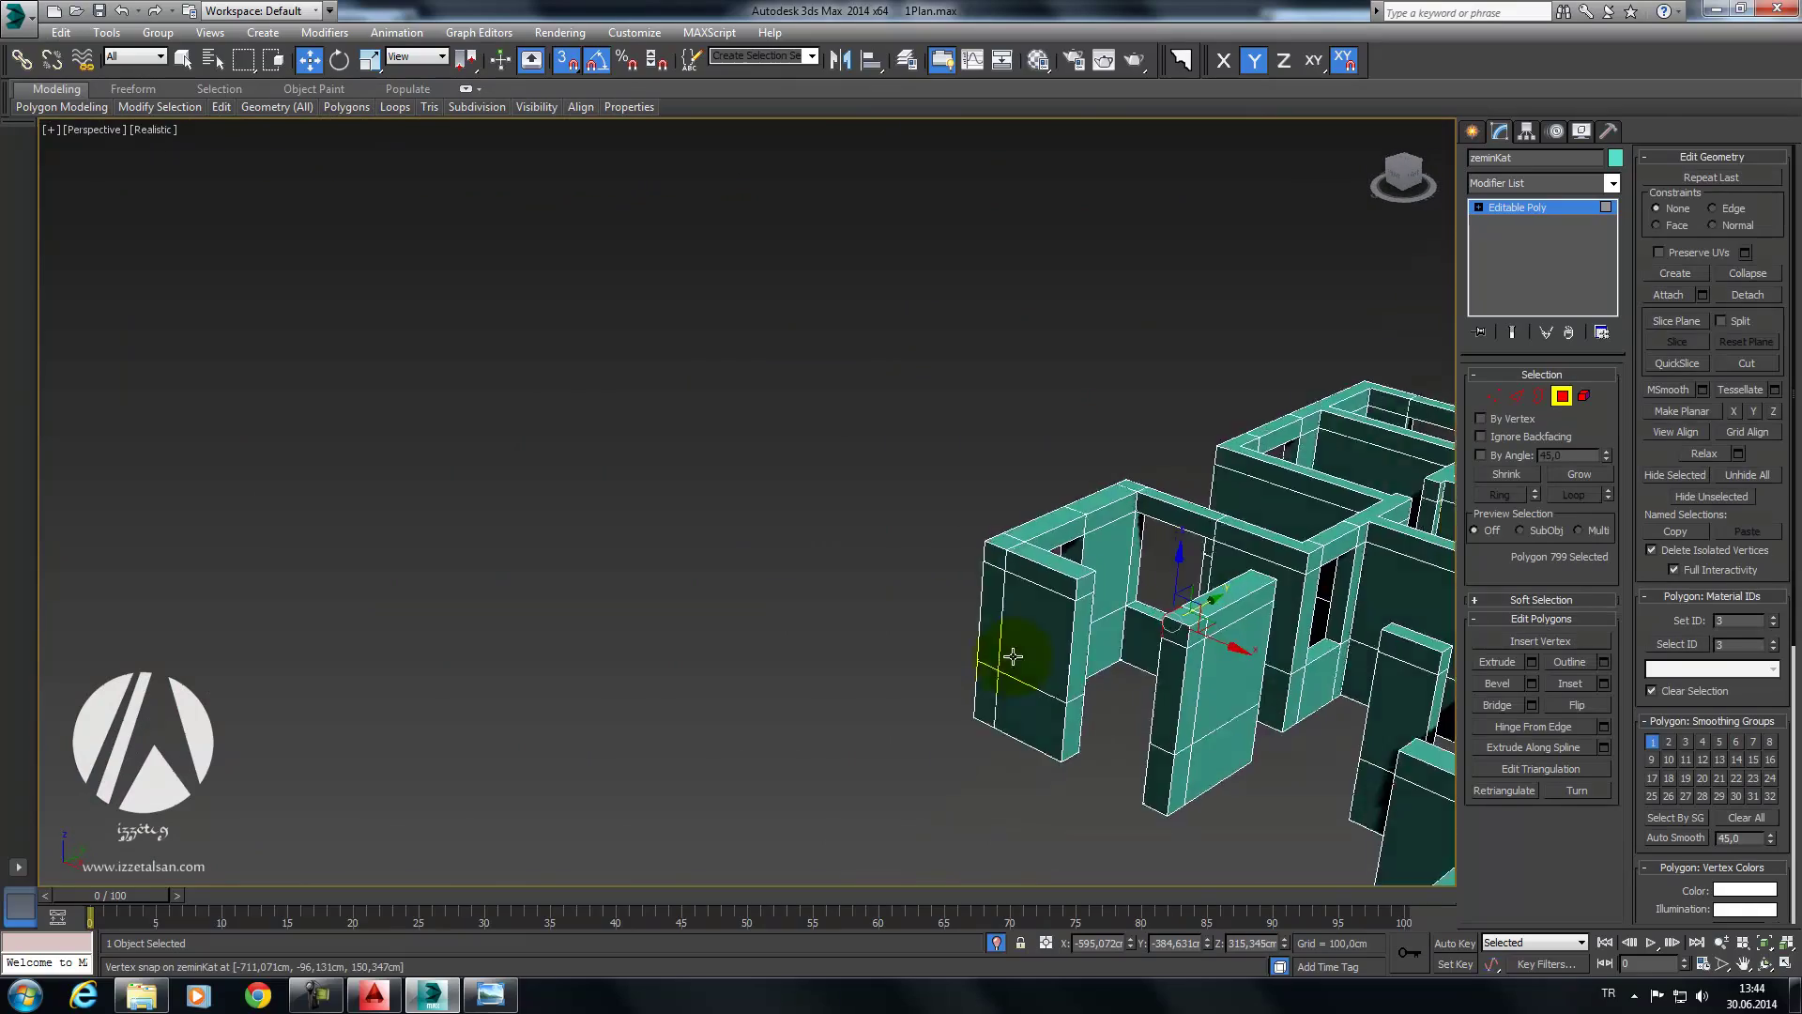
pyautogui.keyDown('alt'); pyautogui.moveTo(1045, 611); pyautogui.dragTo(903, 571, button='middle'); pyautogui.keyUp('alt')
pyautogui.scroll(-3, 903, 571)
pyautogui.moveTo(644, 495)
pyautogui.keyDown('alt'); pyautogui.mouseDown(button='middle')
pyautogui.moveTo(576, 402)
pyautogui.moveTo(561, 457)
pyautogui.mouseUp(button='middle'); pyautogui.keyUp('alt')
pyautogui.scroll(4, 563, 432)
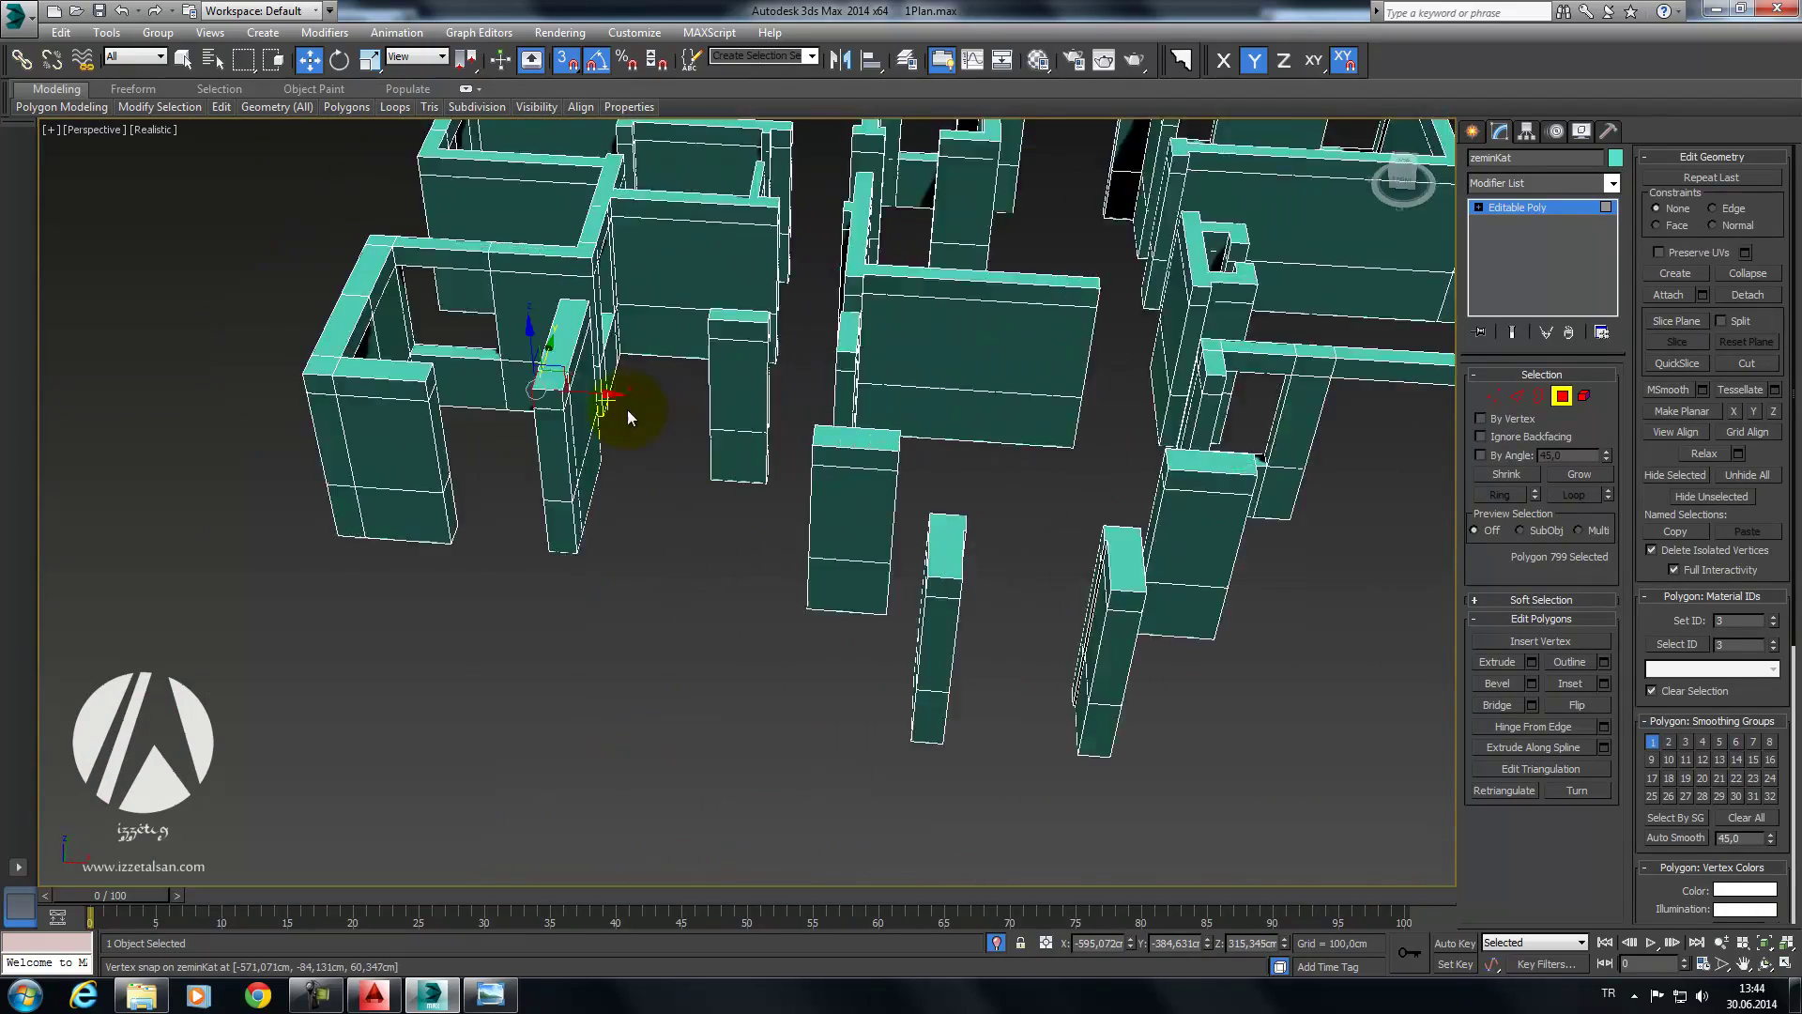
pyautogui.scroll(3, 568, 422)
pyautogui.scroll(2, 573, 413)
pyautogui.keyDown('ctrl'); pyautogui.click(528, 421); pyautogui.keyUp('ctrl')
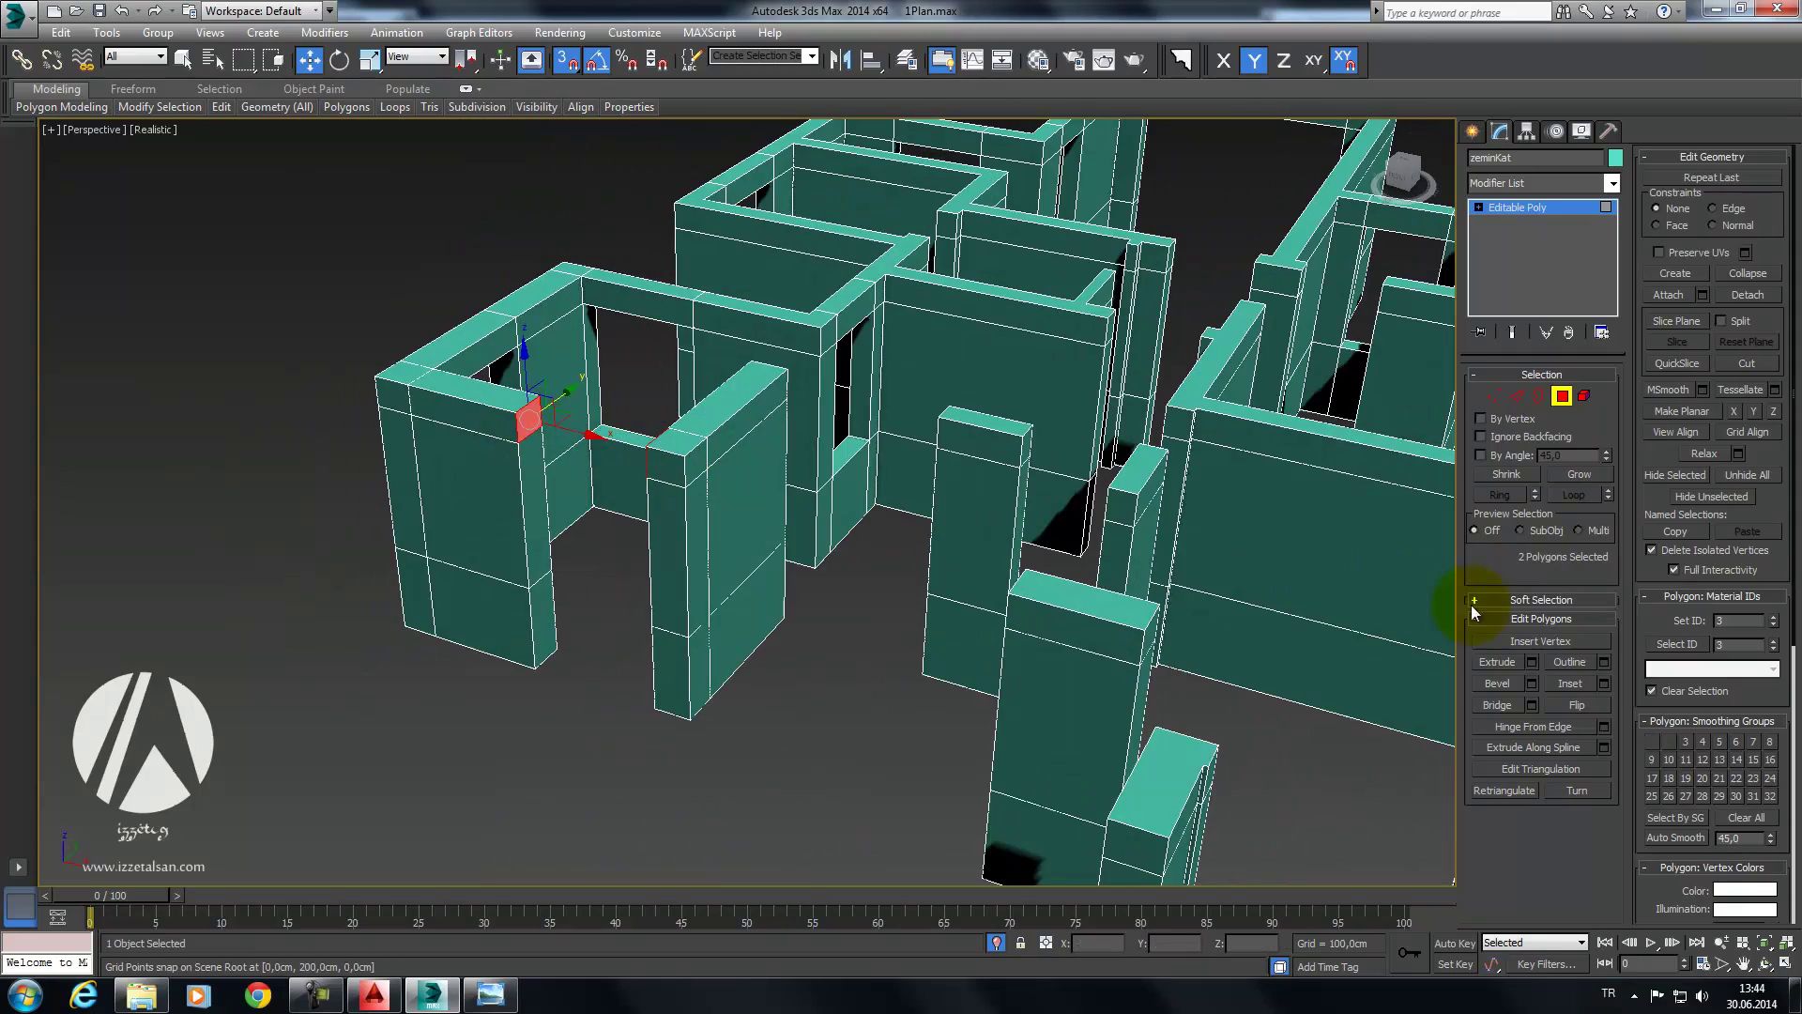
pyautogui.click(1497, 704)
# Step: Orbit and pan across the floor plan to inspect the new lintels
pyautogui.moveTo(858, 454)
pyautogui.keyDown('alt'); pyautogui.mouseDown(button='middle')
pyautogui.moveTo(825, 614)
pyautogui.moveTo(742, 628)
pyautogui.moveTo(826, 533)
pyautogui.moveTo(946, 582)
pyautogui.moveTo(811, 411)
pyautogui.moveTo(760, 384)
pyautogui.mouseUp(button='middle'); pyautogui.keyUp('alt')
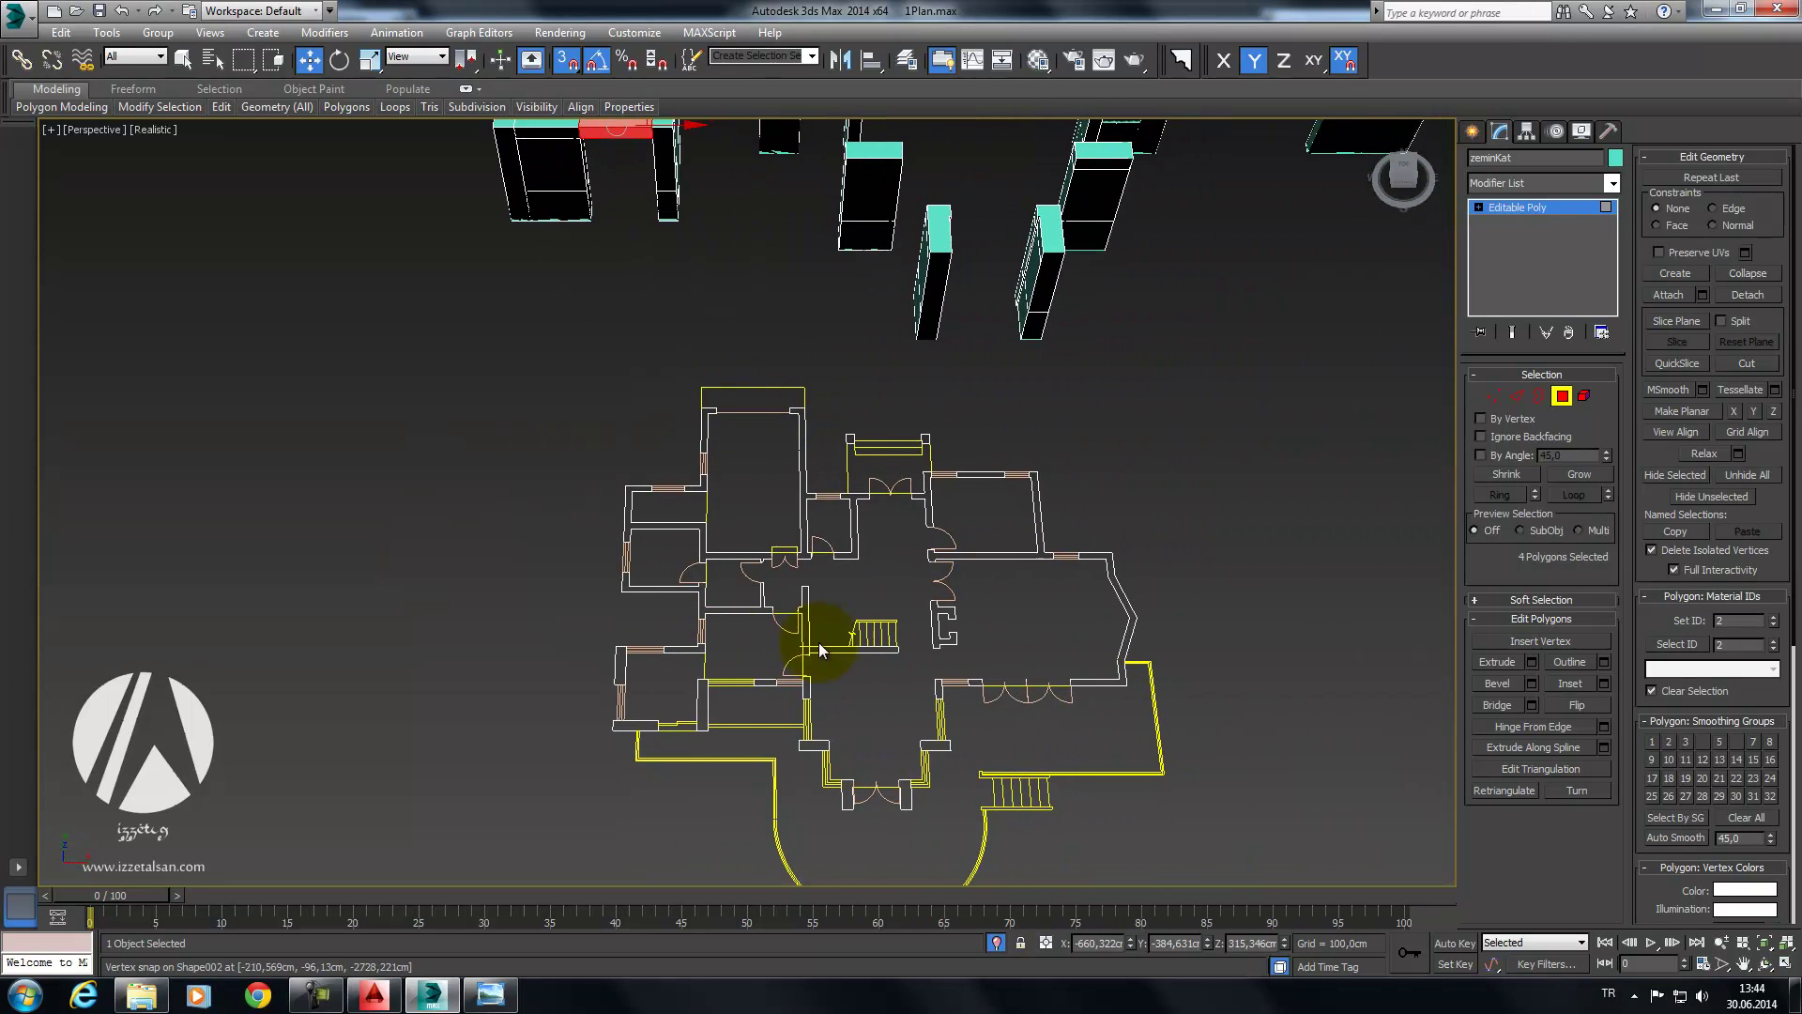
pyautogui.moveTo(818, 647); pyautogui.dragTo(700, 563, button='middle')
pyautogui.moveTo(716, 455); pyautogui.dragTo(672, 627, button='middle')
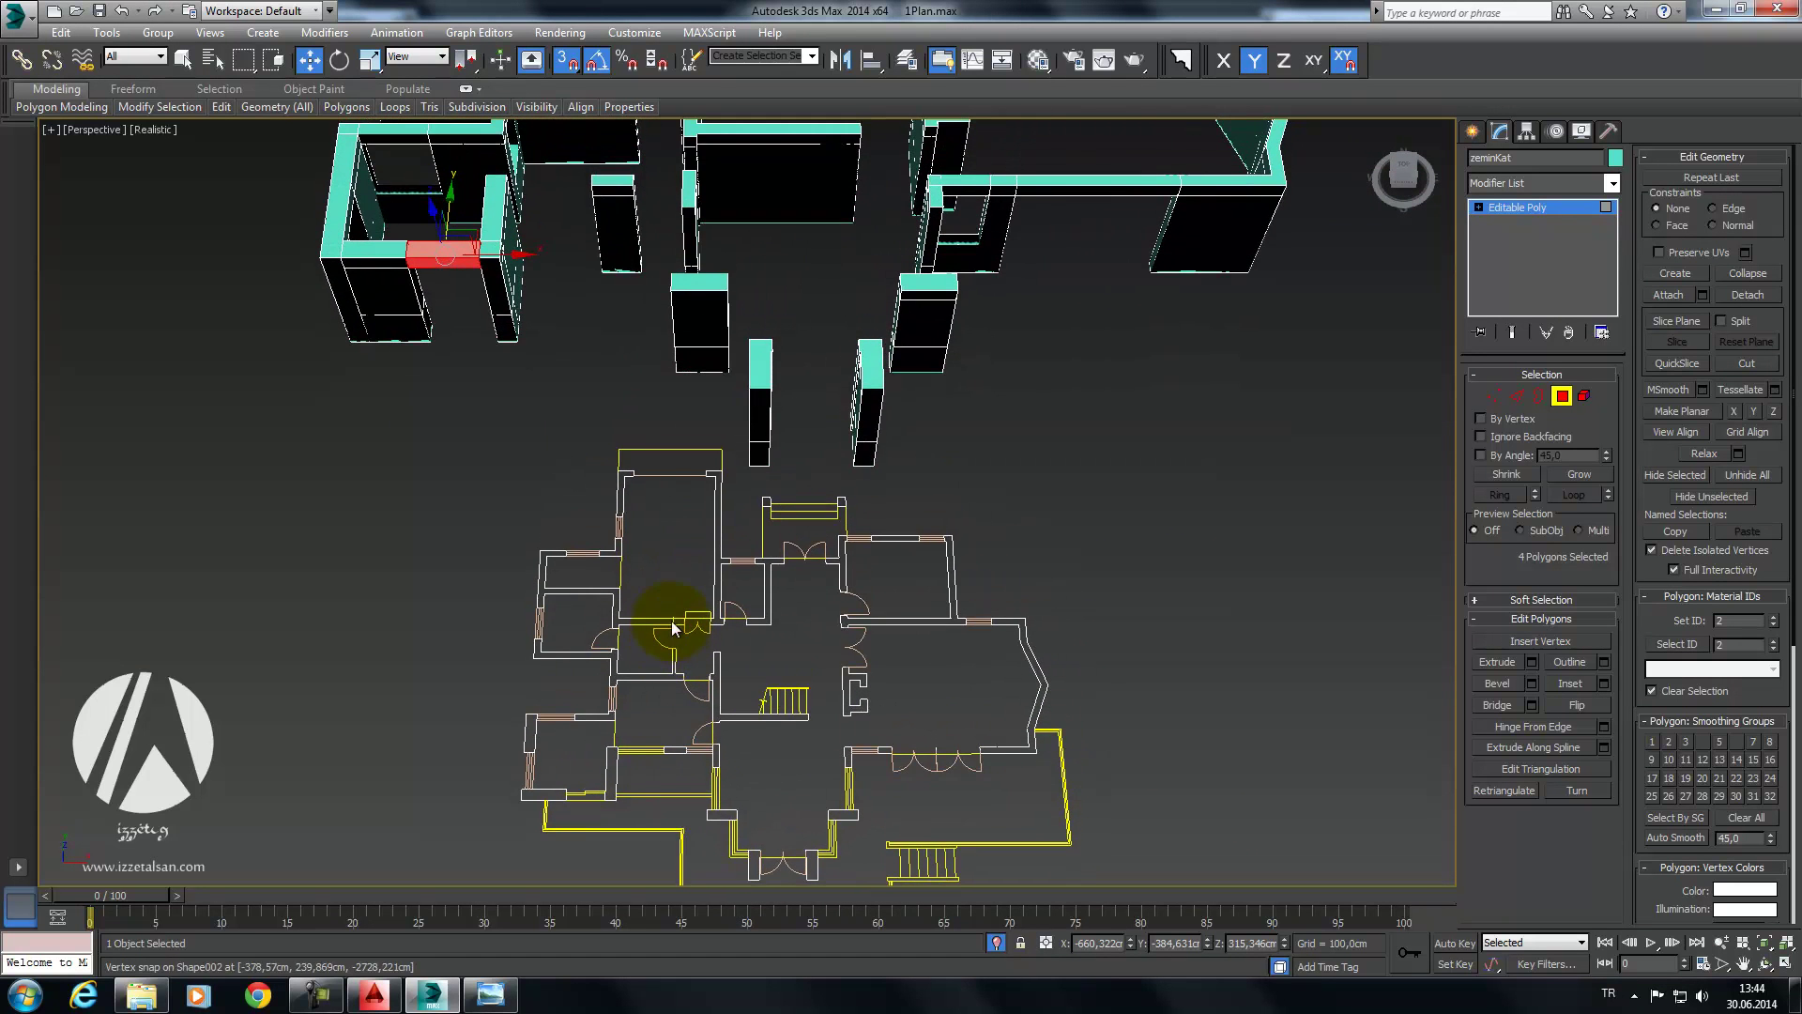
pyautogui.moveTo(626, 462); pyautogui.dragTo(615, 541, button='middle')
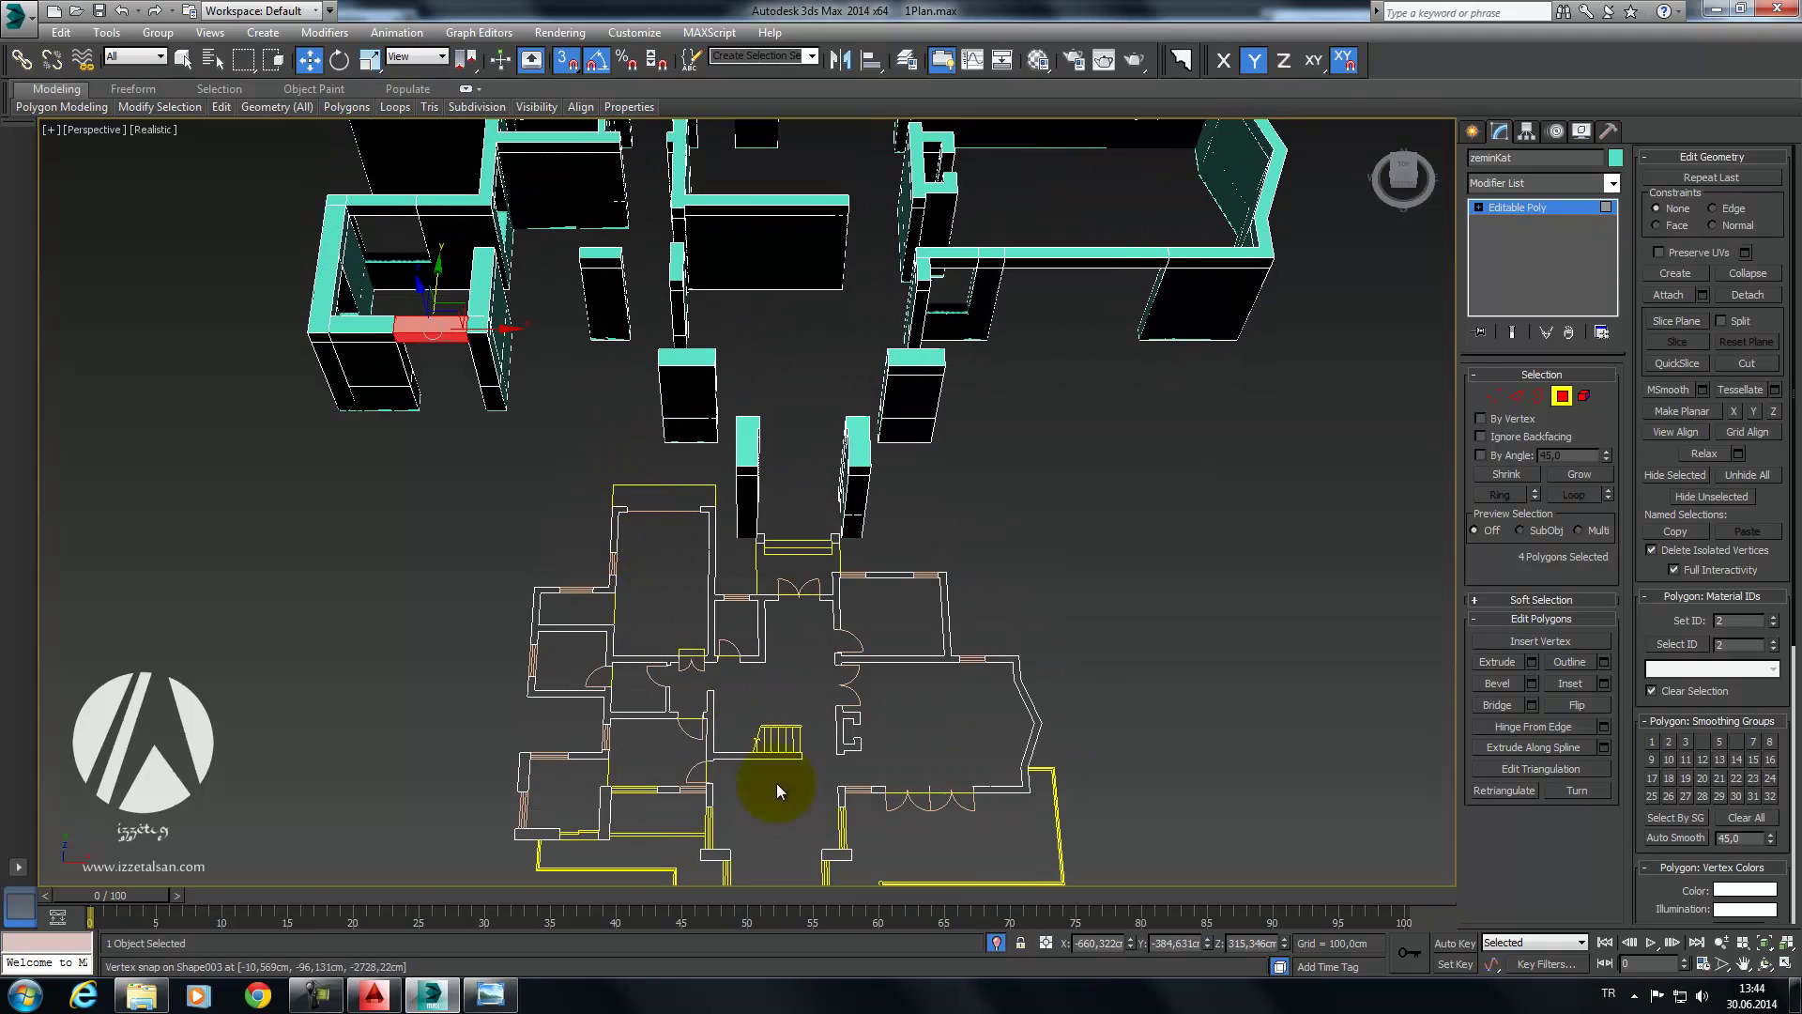
pyautogui.moveTo(776, 791); pyautogui.dragTo(732, 563, button='middle')
pyautogui.moveTo(719, 299); pyautogui.dragTo(815, 408, button='middle')
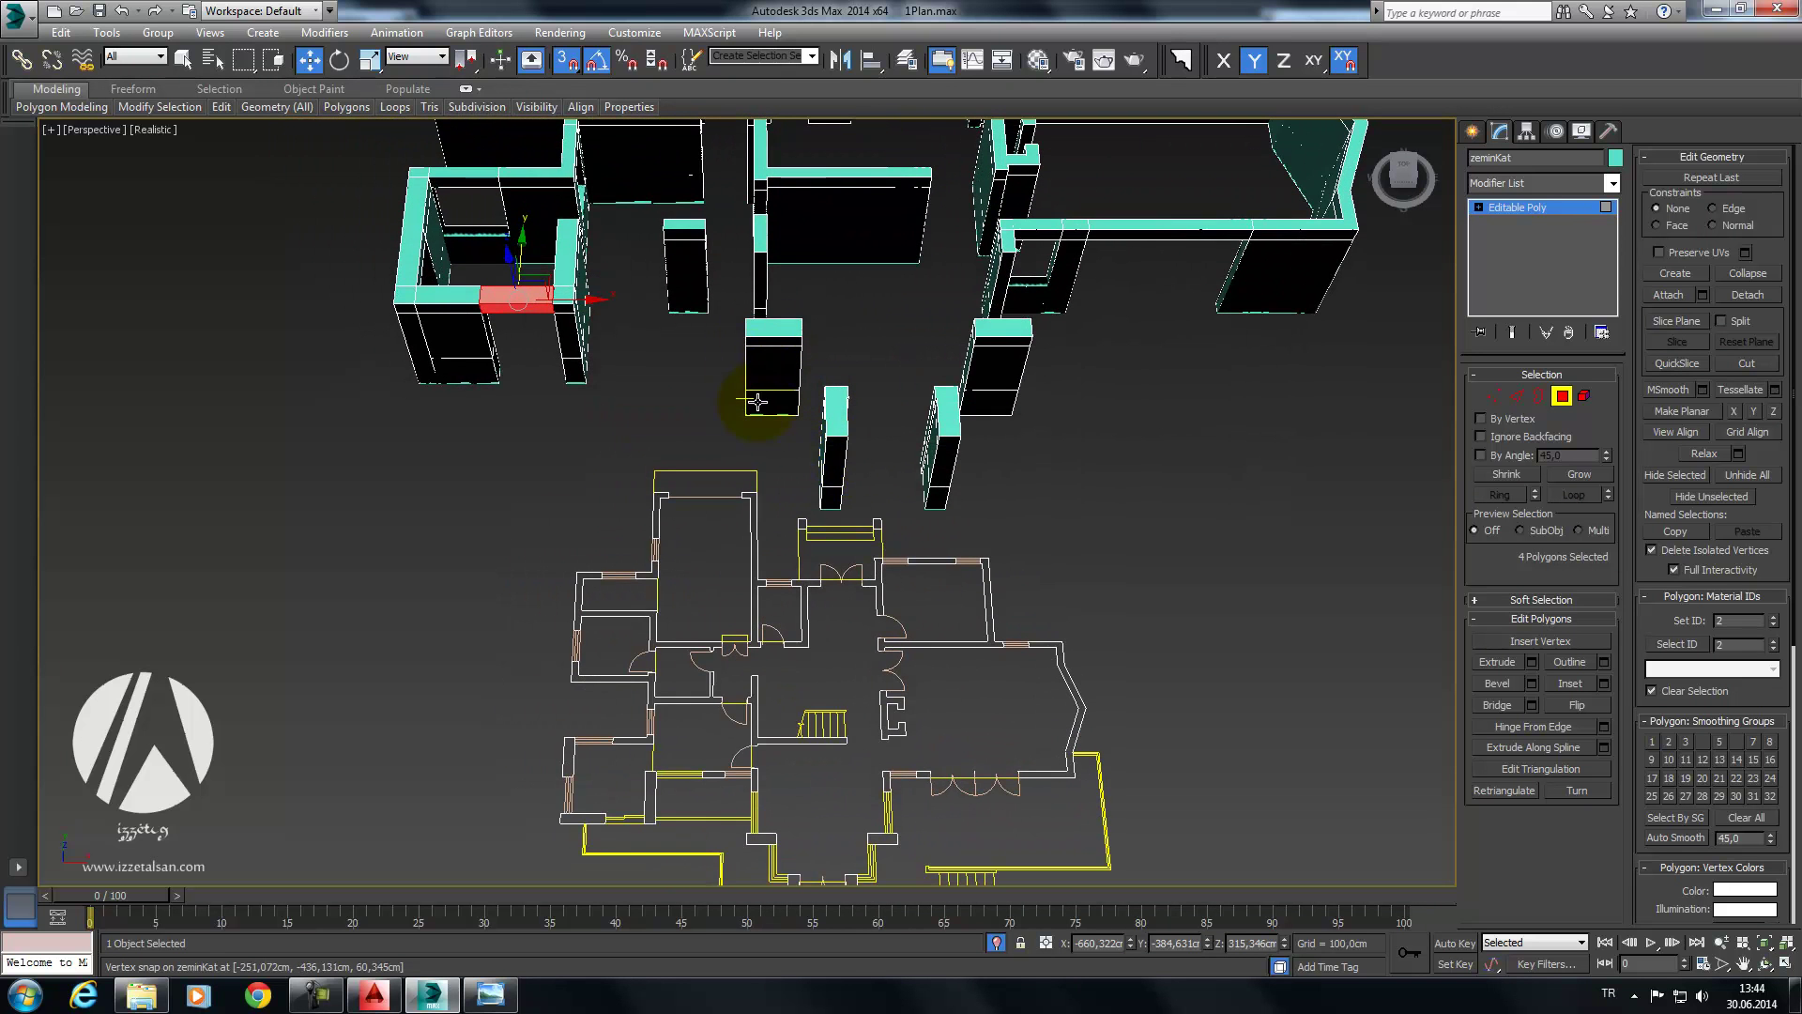
pyautogui.moveTo(761, 255)
pyautogui.mouseDown(button='middle')
pyautogui.moveTo(785, 359)
pyautogui.moveTo(656, 230)
pyautogui.mouseUp(button='middle')
pyautogui.scroll(4, 785, 359)
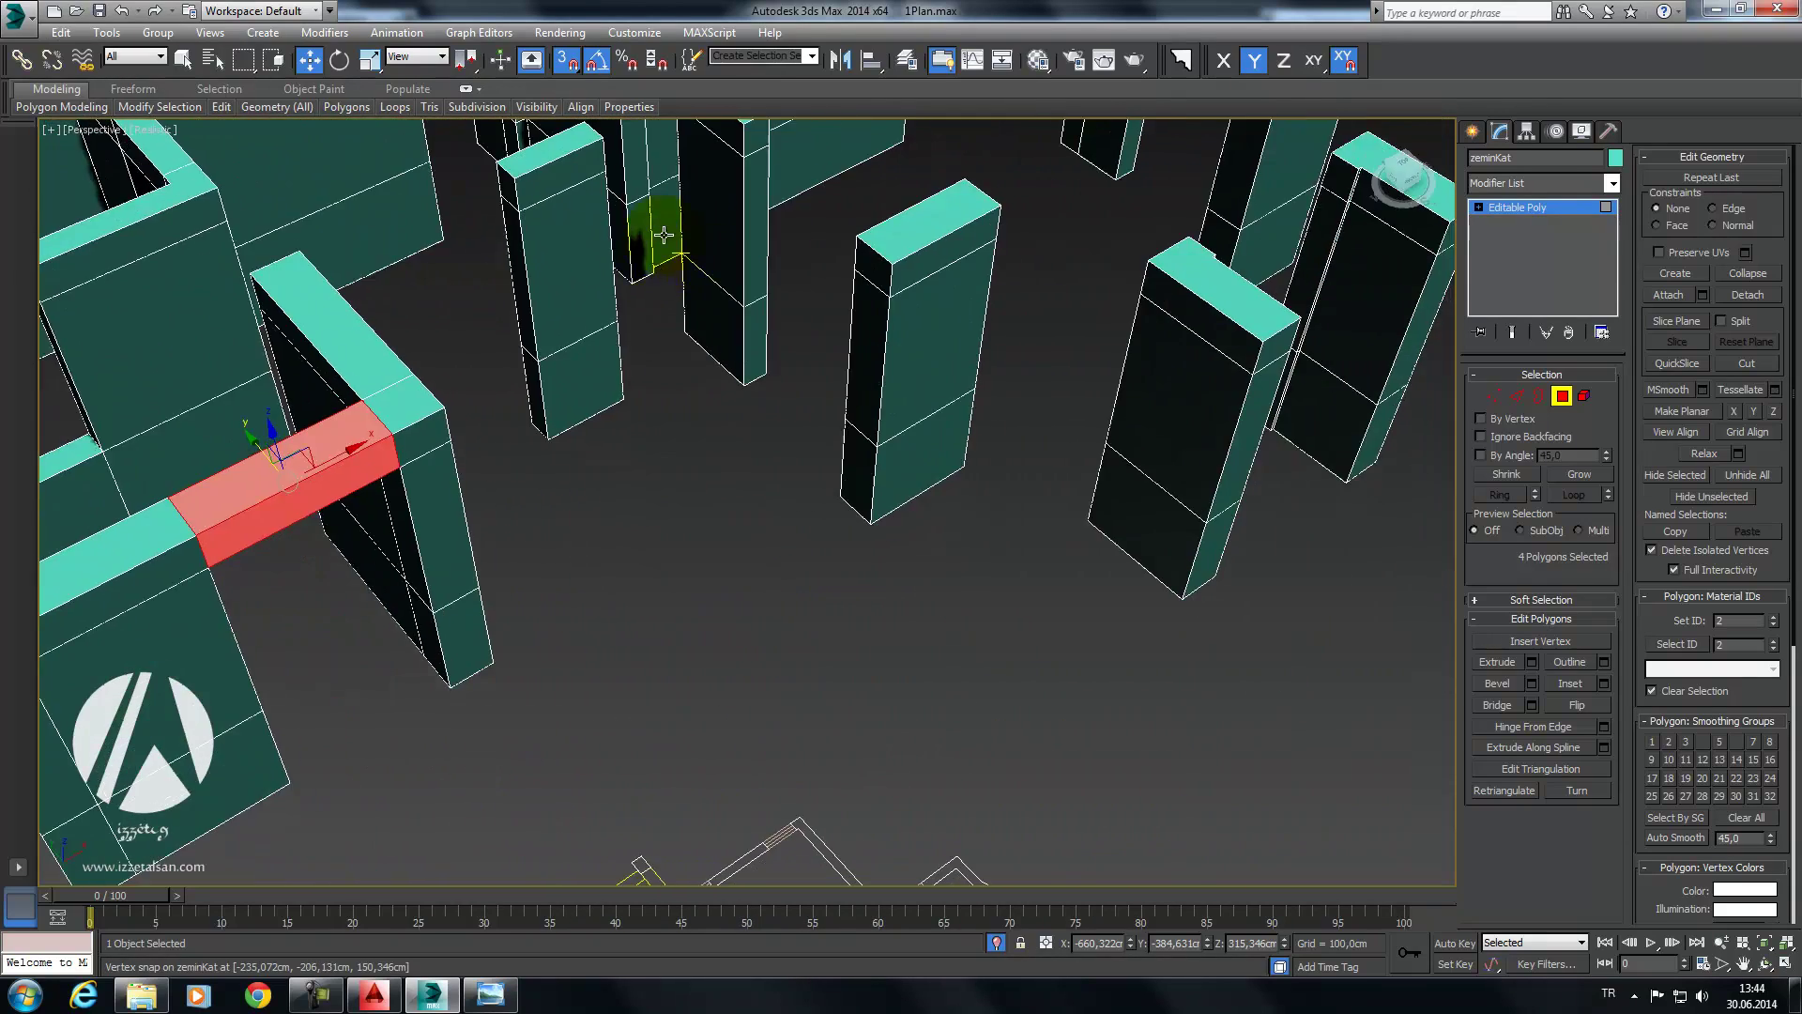
pyautogui.scroll(-4, 704, 450)
pyautogui.scroll(2, 704, 451)
pyautogui.moveTo(704, 451); pyautogui.dragTo(675, 398, button='middle')
pyautogui.scroll(-3, 716, 466)
# Step: Raise the Zemin floor plan group in Z to just below the walls
pyautogui.scroll(-2, 727, 357)
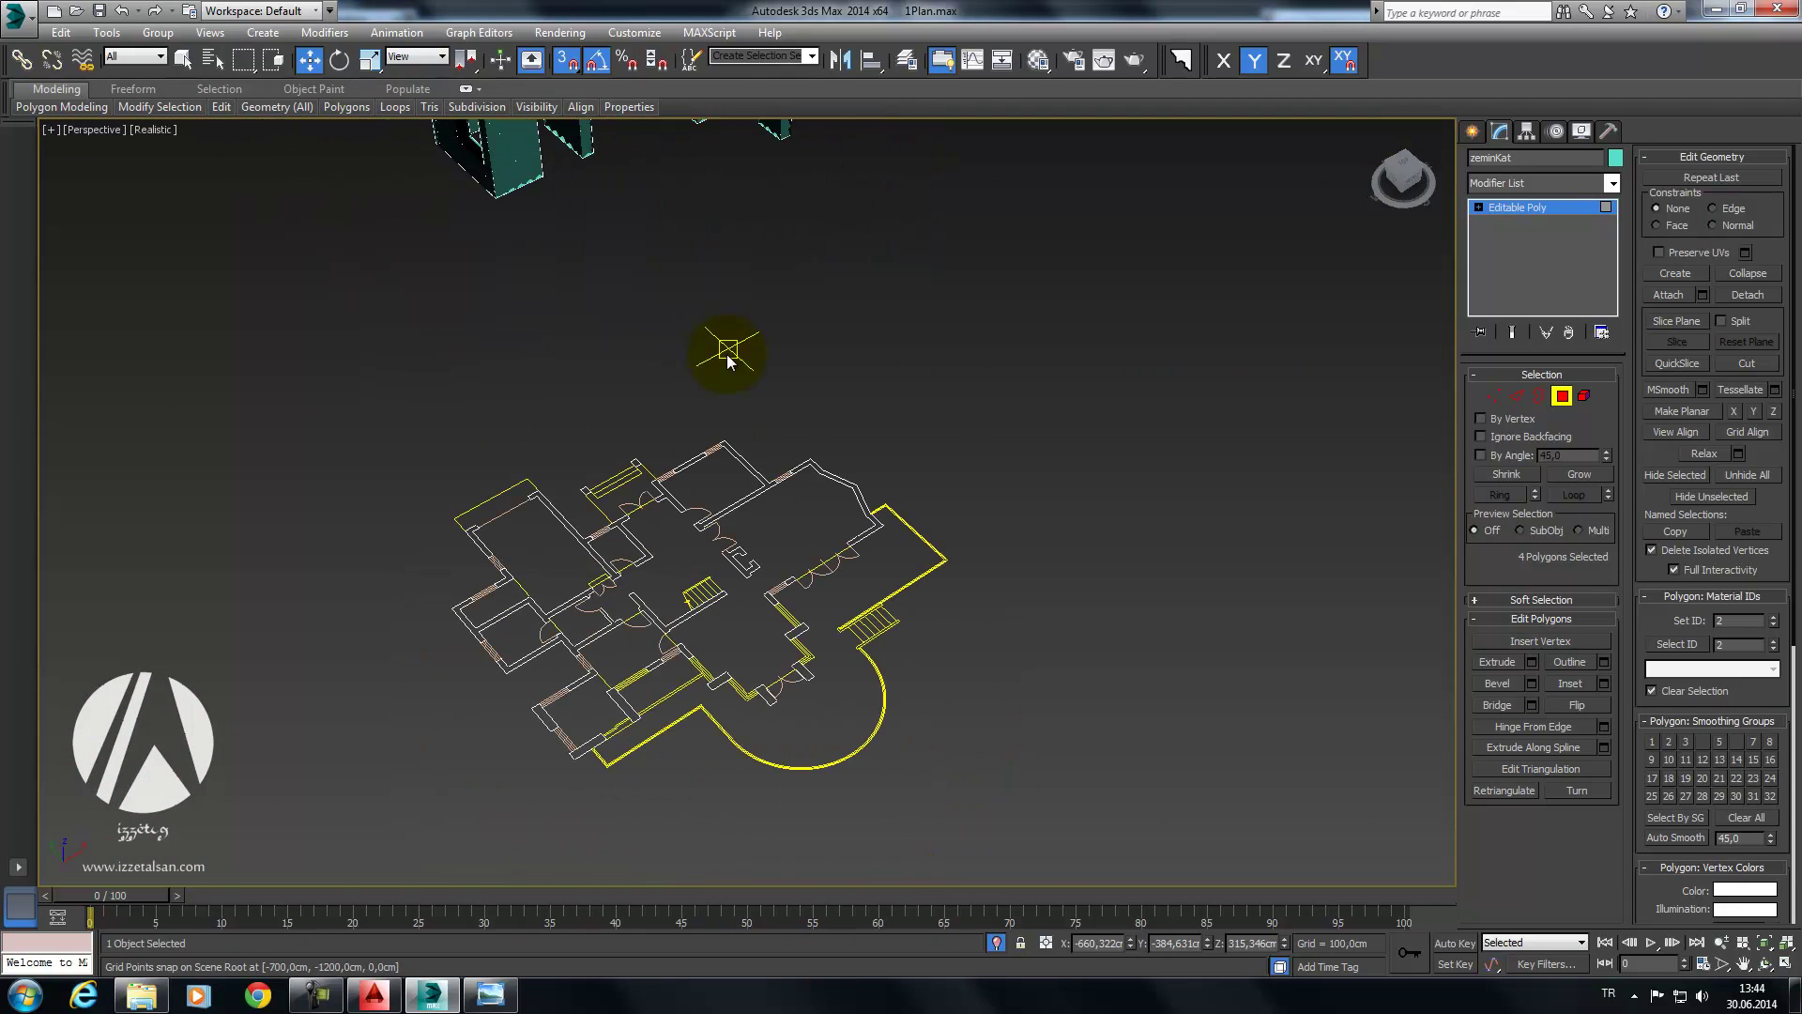
pyautogui.click(1564, 397)
pyautogui.moveTo(892, 395)
pyautogui.mouseDown()
pyautogui.moveTo(704, 543)
pyautogui.moveTo(671, 144)
pyautogui.mouseUp()
pyautogui.moveTo(672, 144); pyautogui.dragTo(652, 570, button='middle')
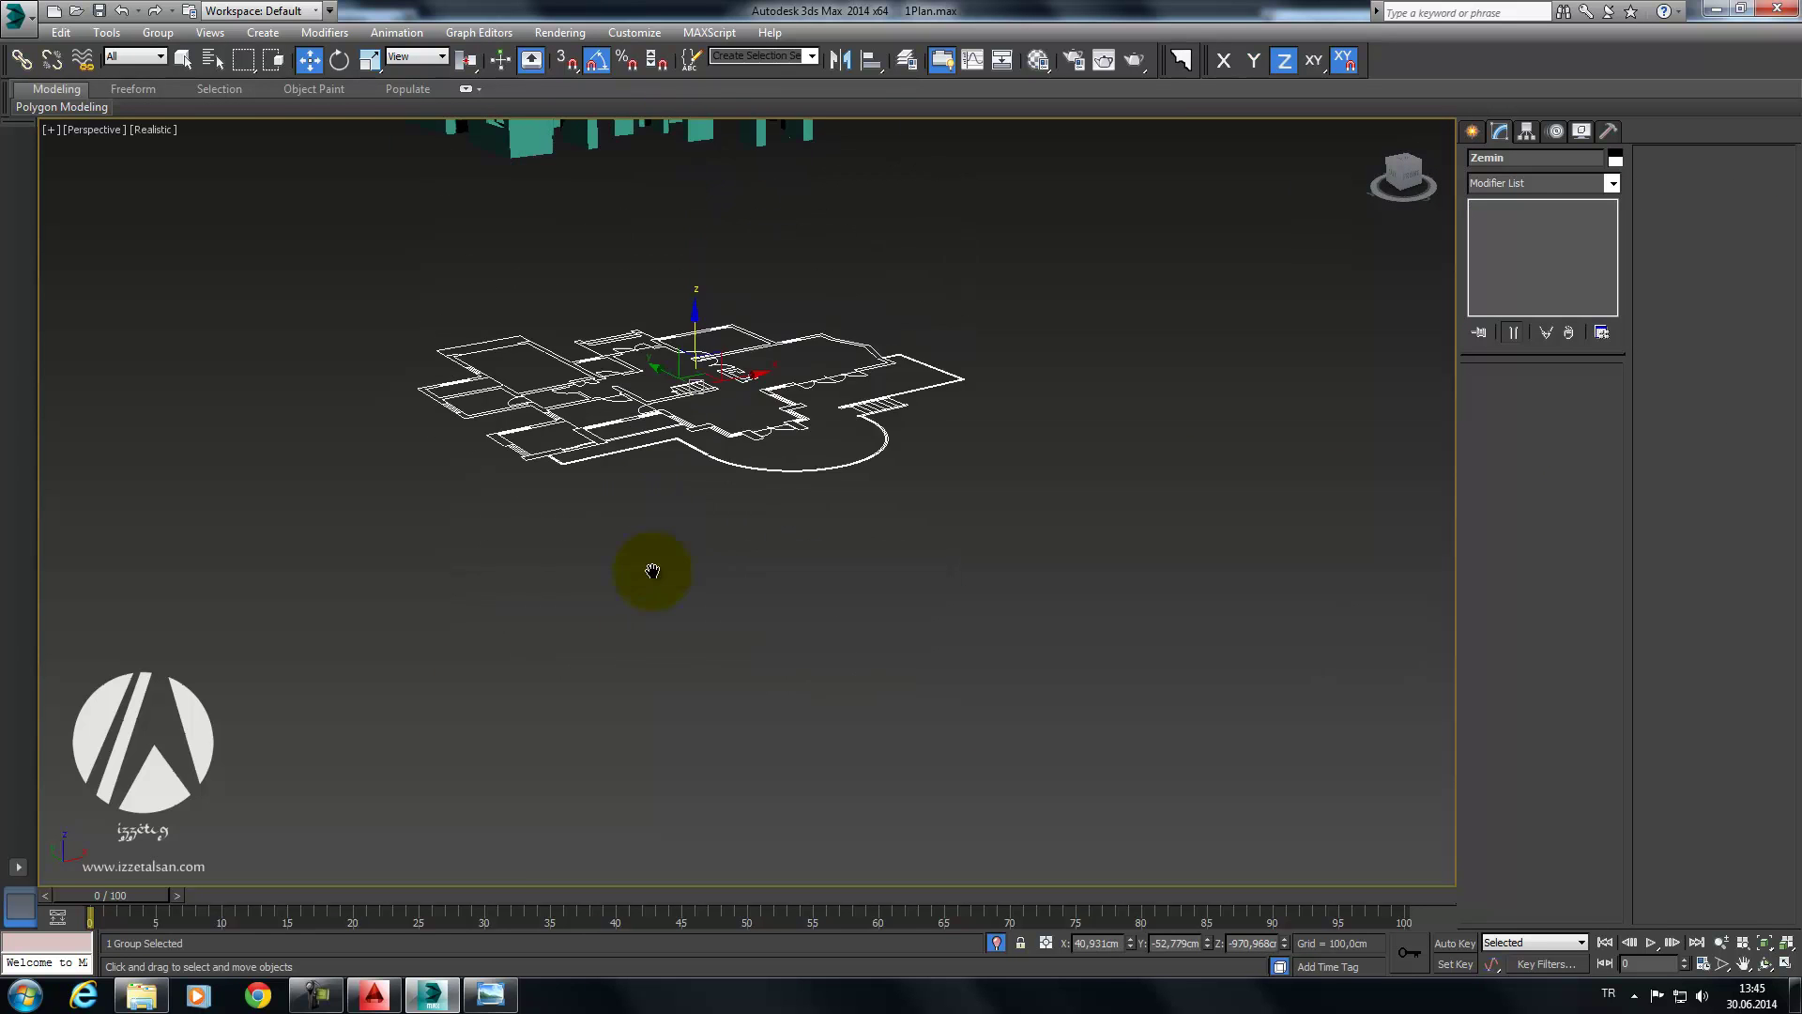
pyautogui.moveTo(672, 402); pyautogui.dragTo(673, 294)
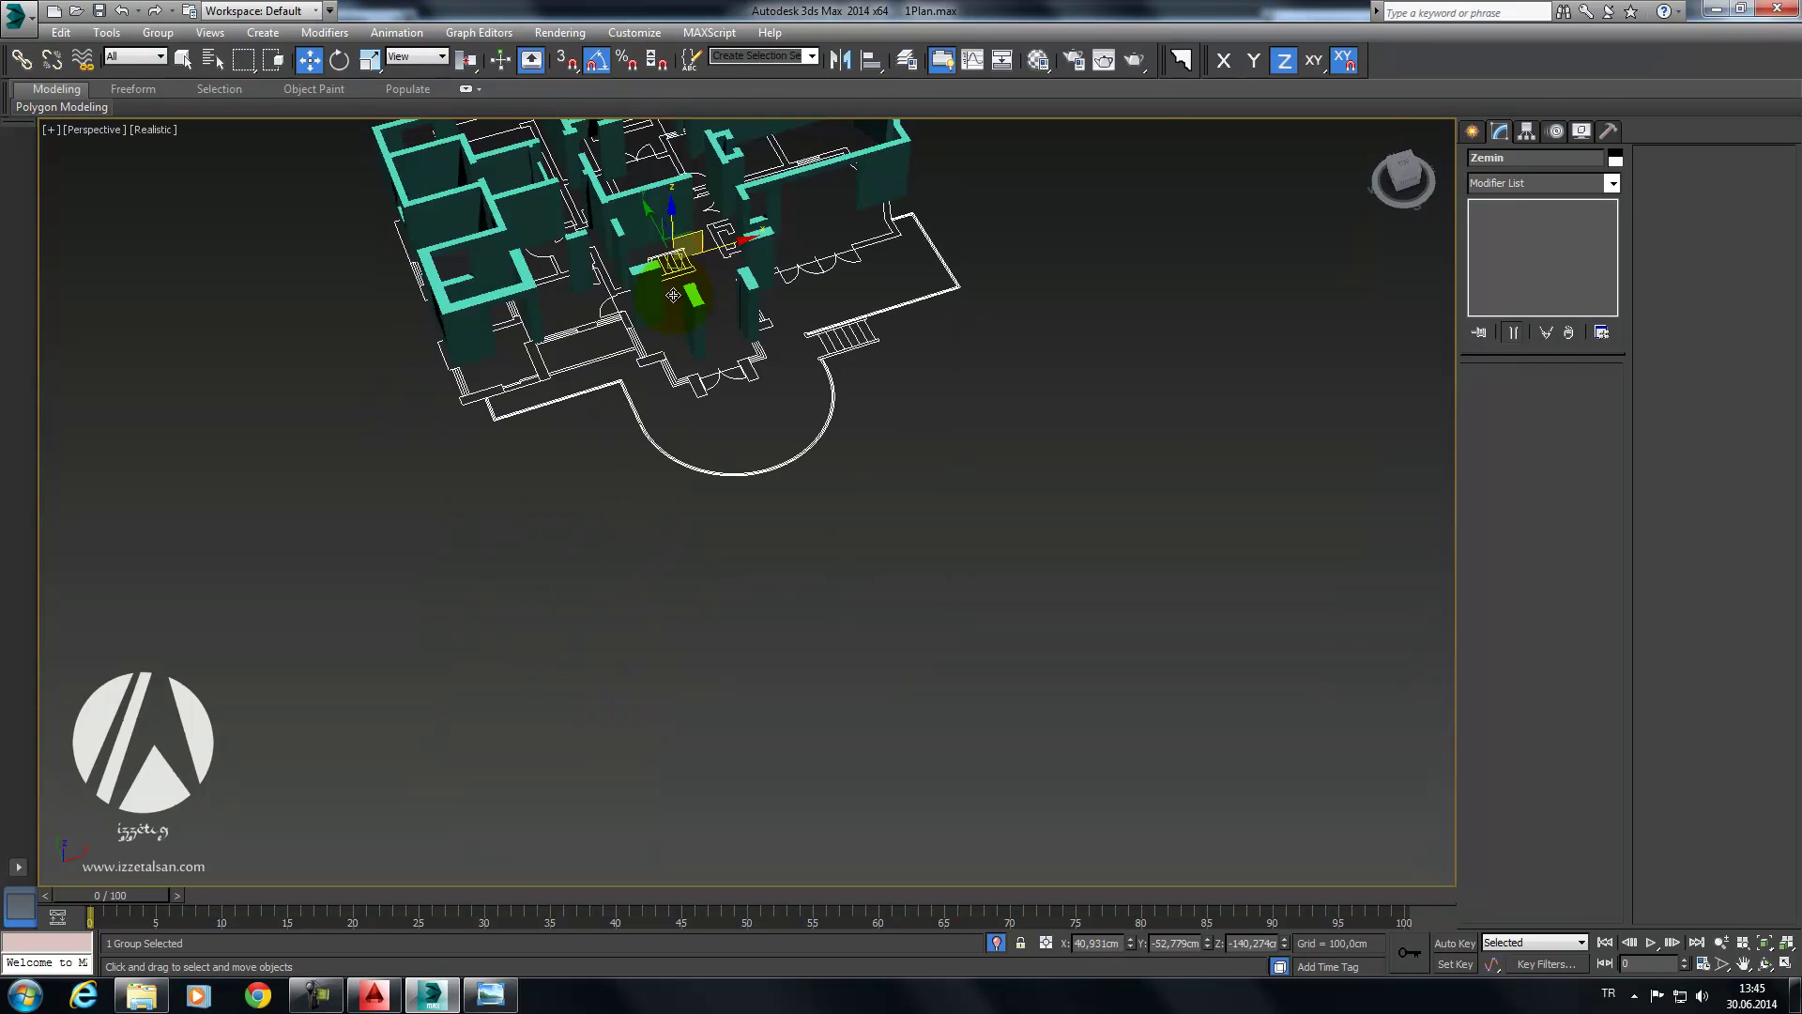
pyautogui.click(983, 324)
# Step: On zeminKat, add a connecting edge loop around the pillar and snap it to vertex height
pyautogui.scroll(2, 686, 324)
pyautogui.scroll(3, 569, 309)
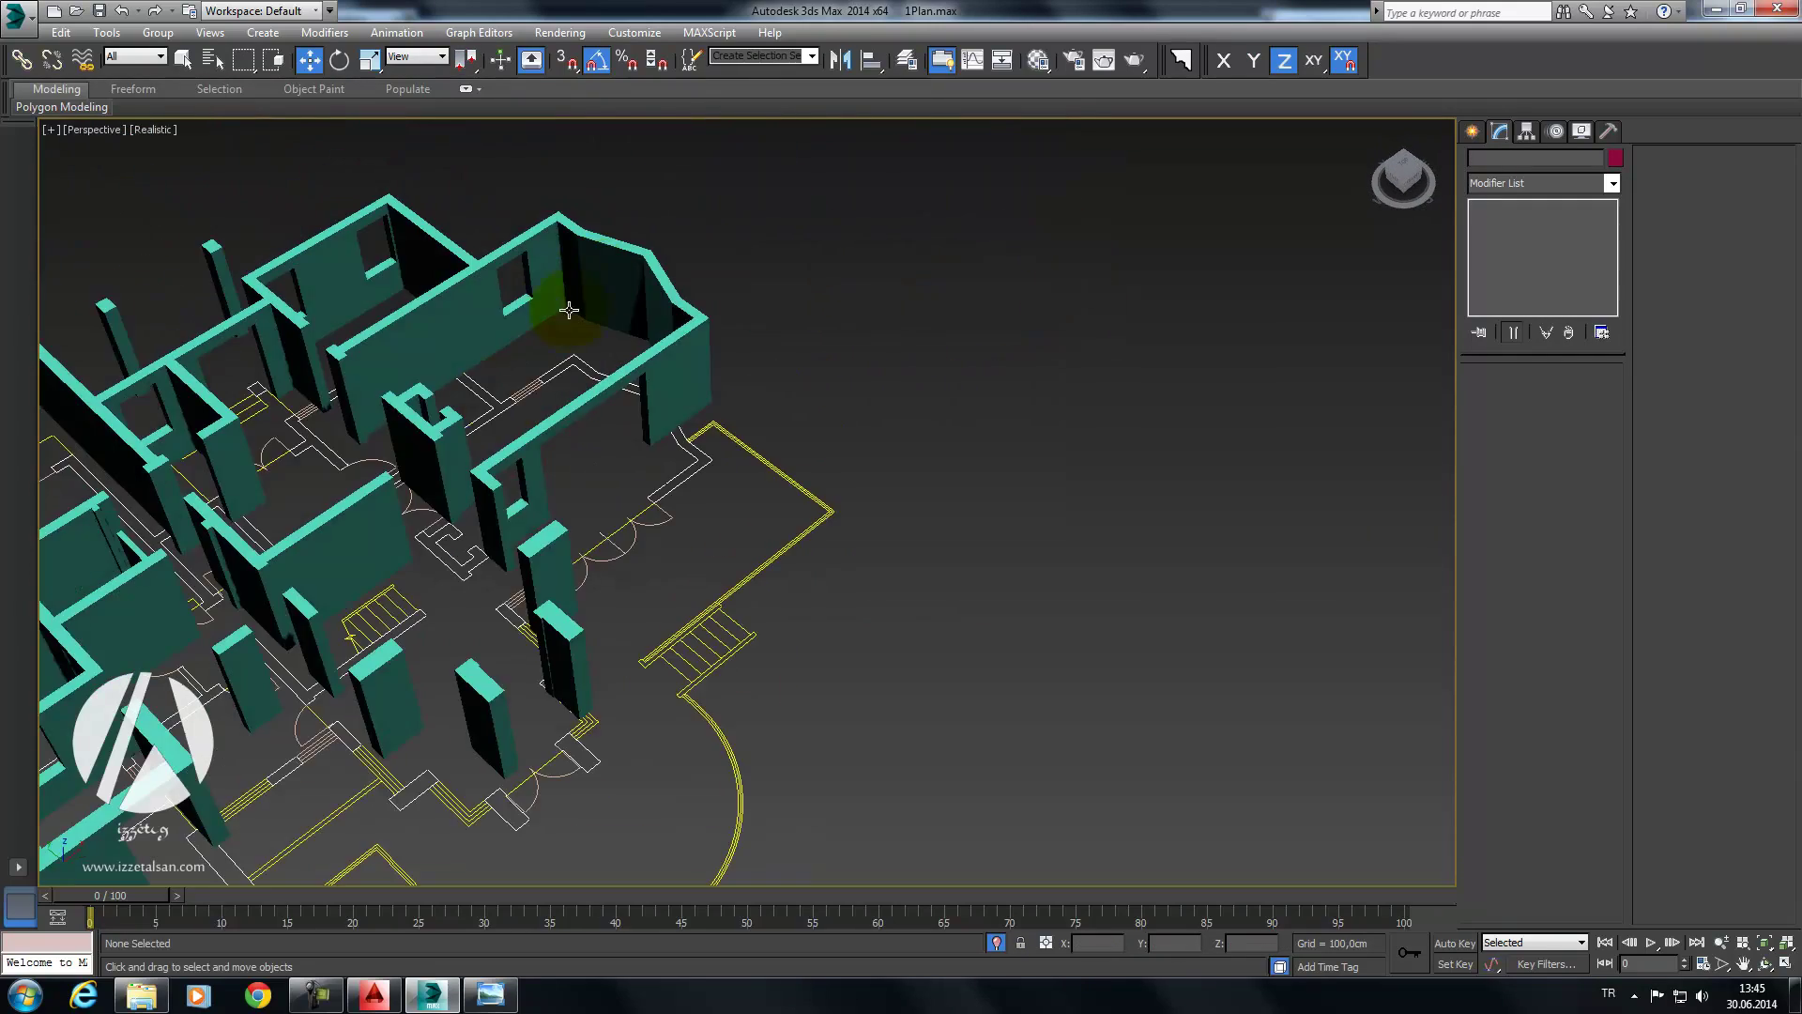
pyautogui.scroll(-3, 563, 515)
pyautogui.scroll(-2, 725, 390)
pyautogui.scroll(-2, 624, 503)
pyautogui.scroll(6, 720, 434)
pyautogui.click(775, 496)
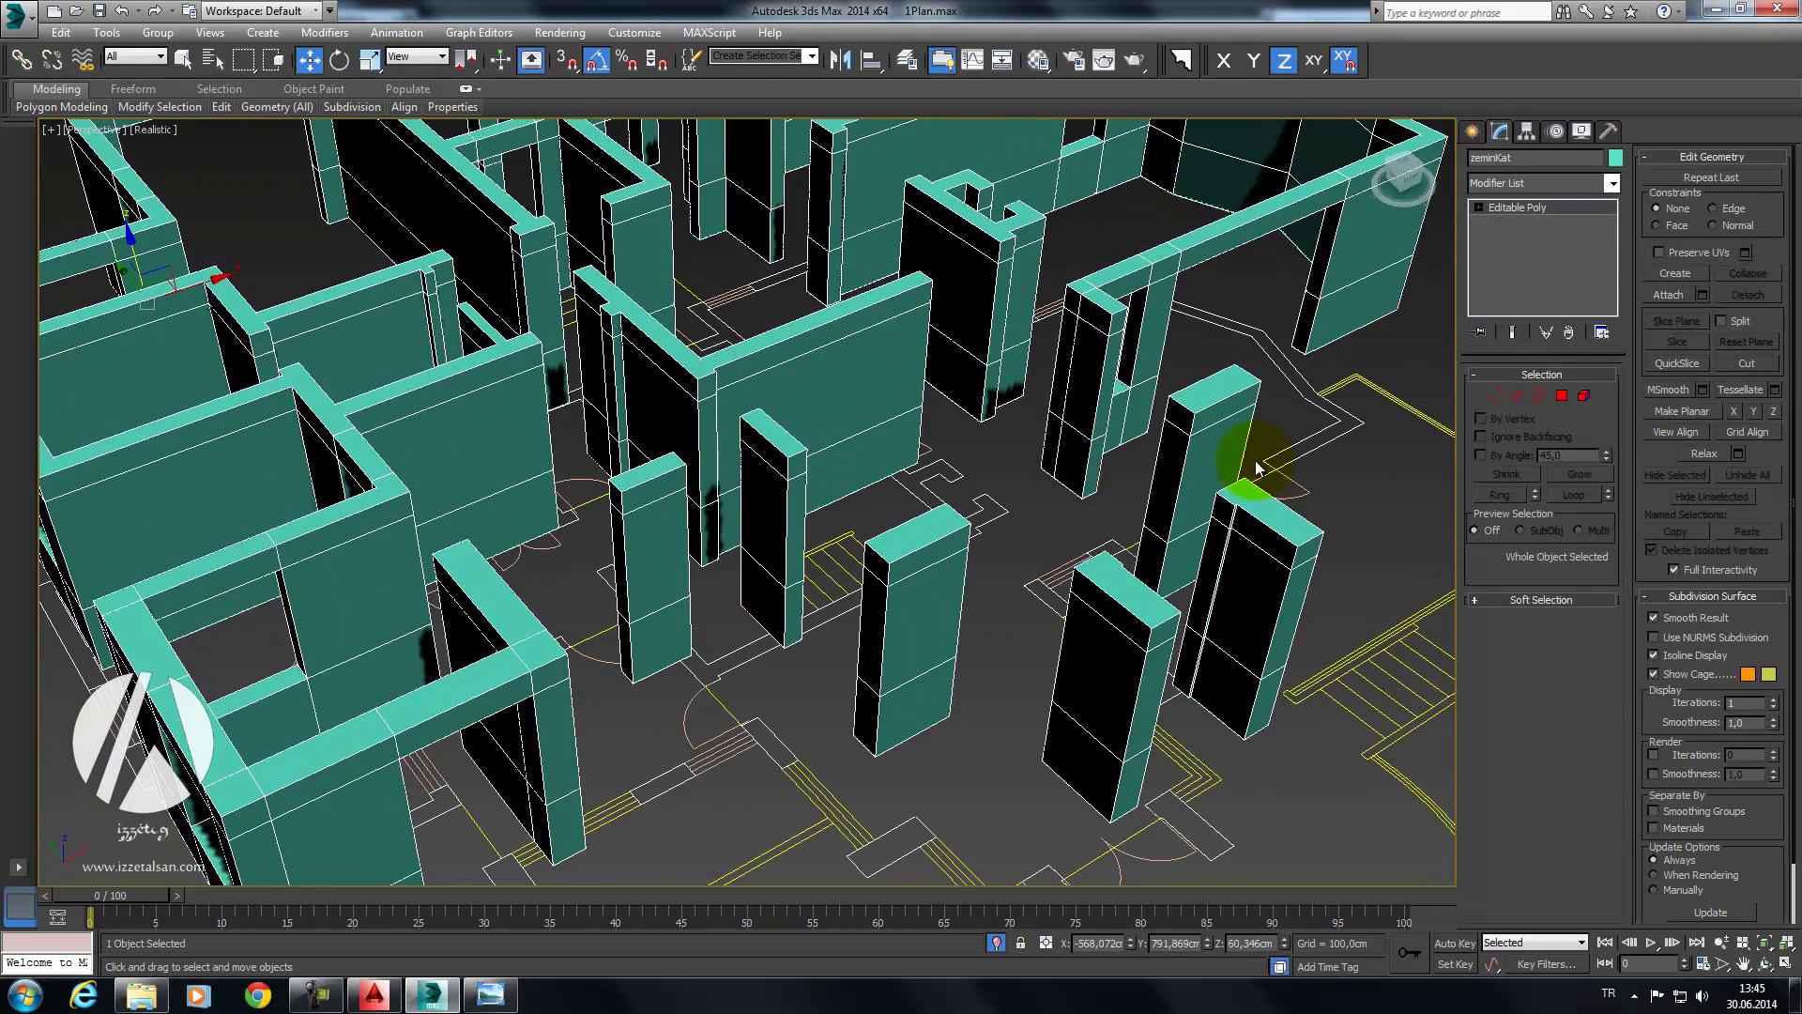
pyautogui.click(1520, 398)
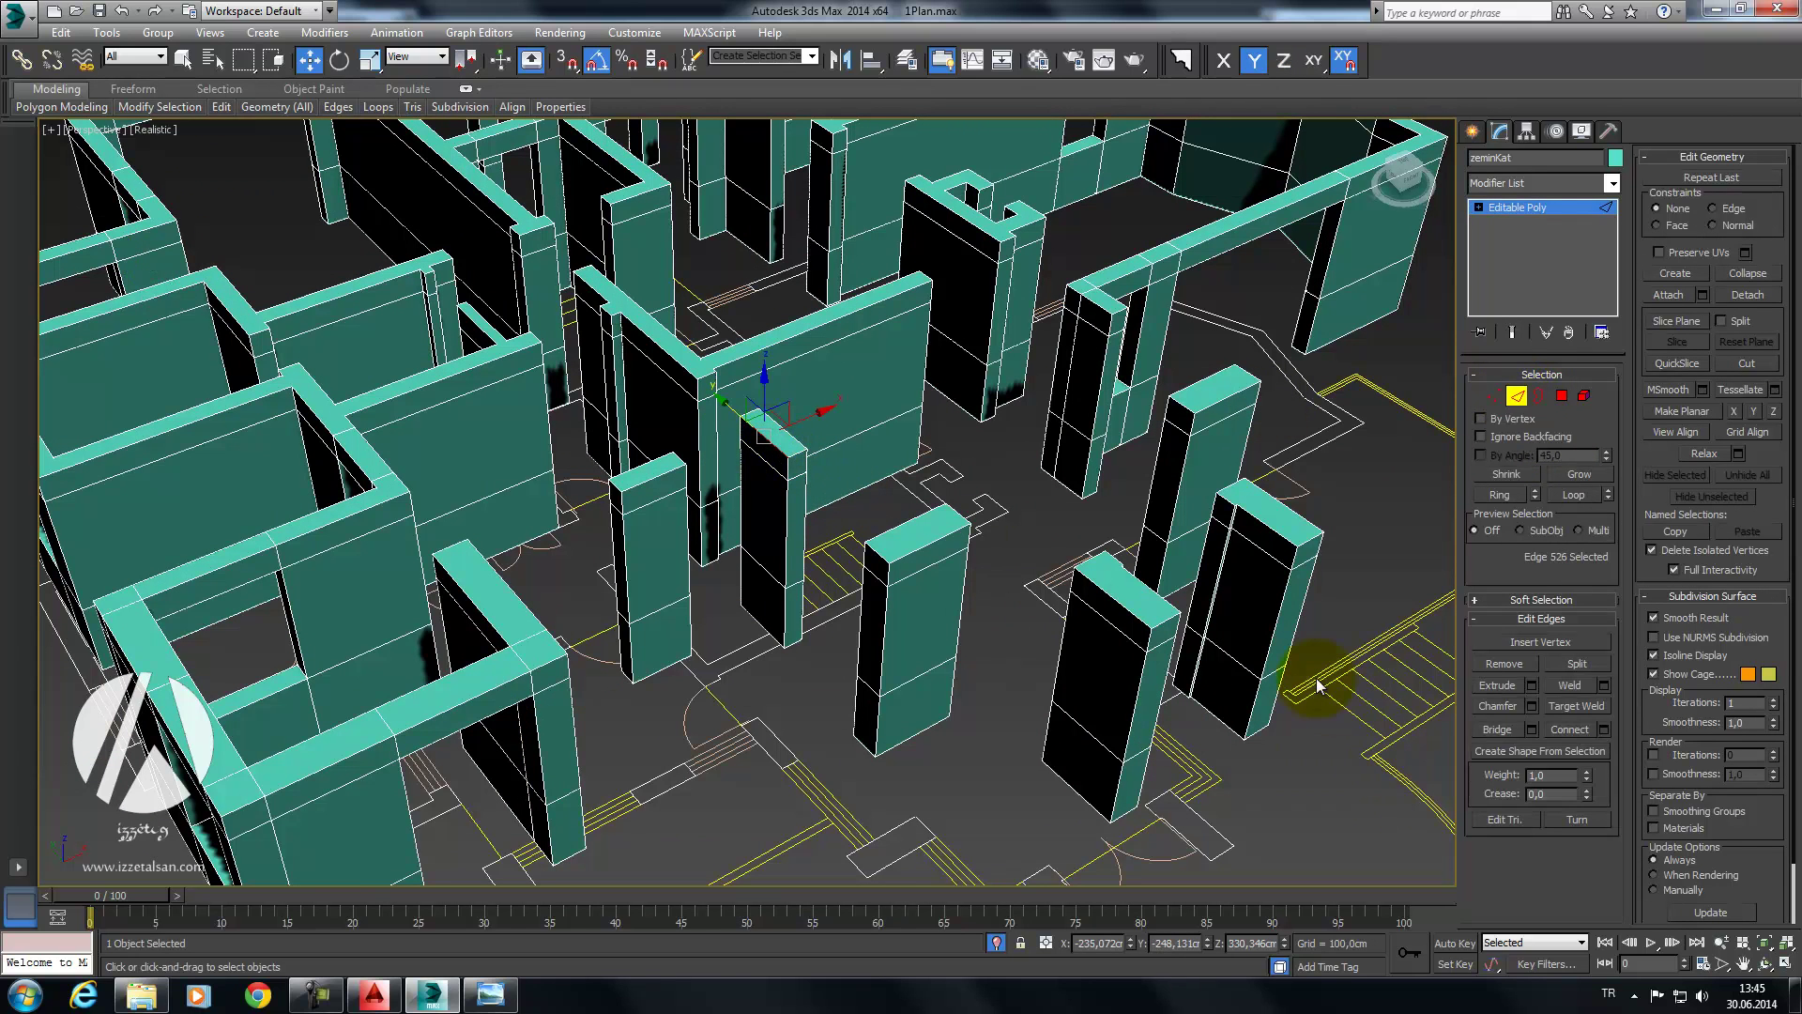
pyautogui.click(1485, 503)
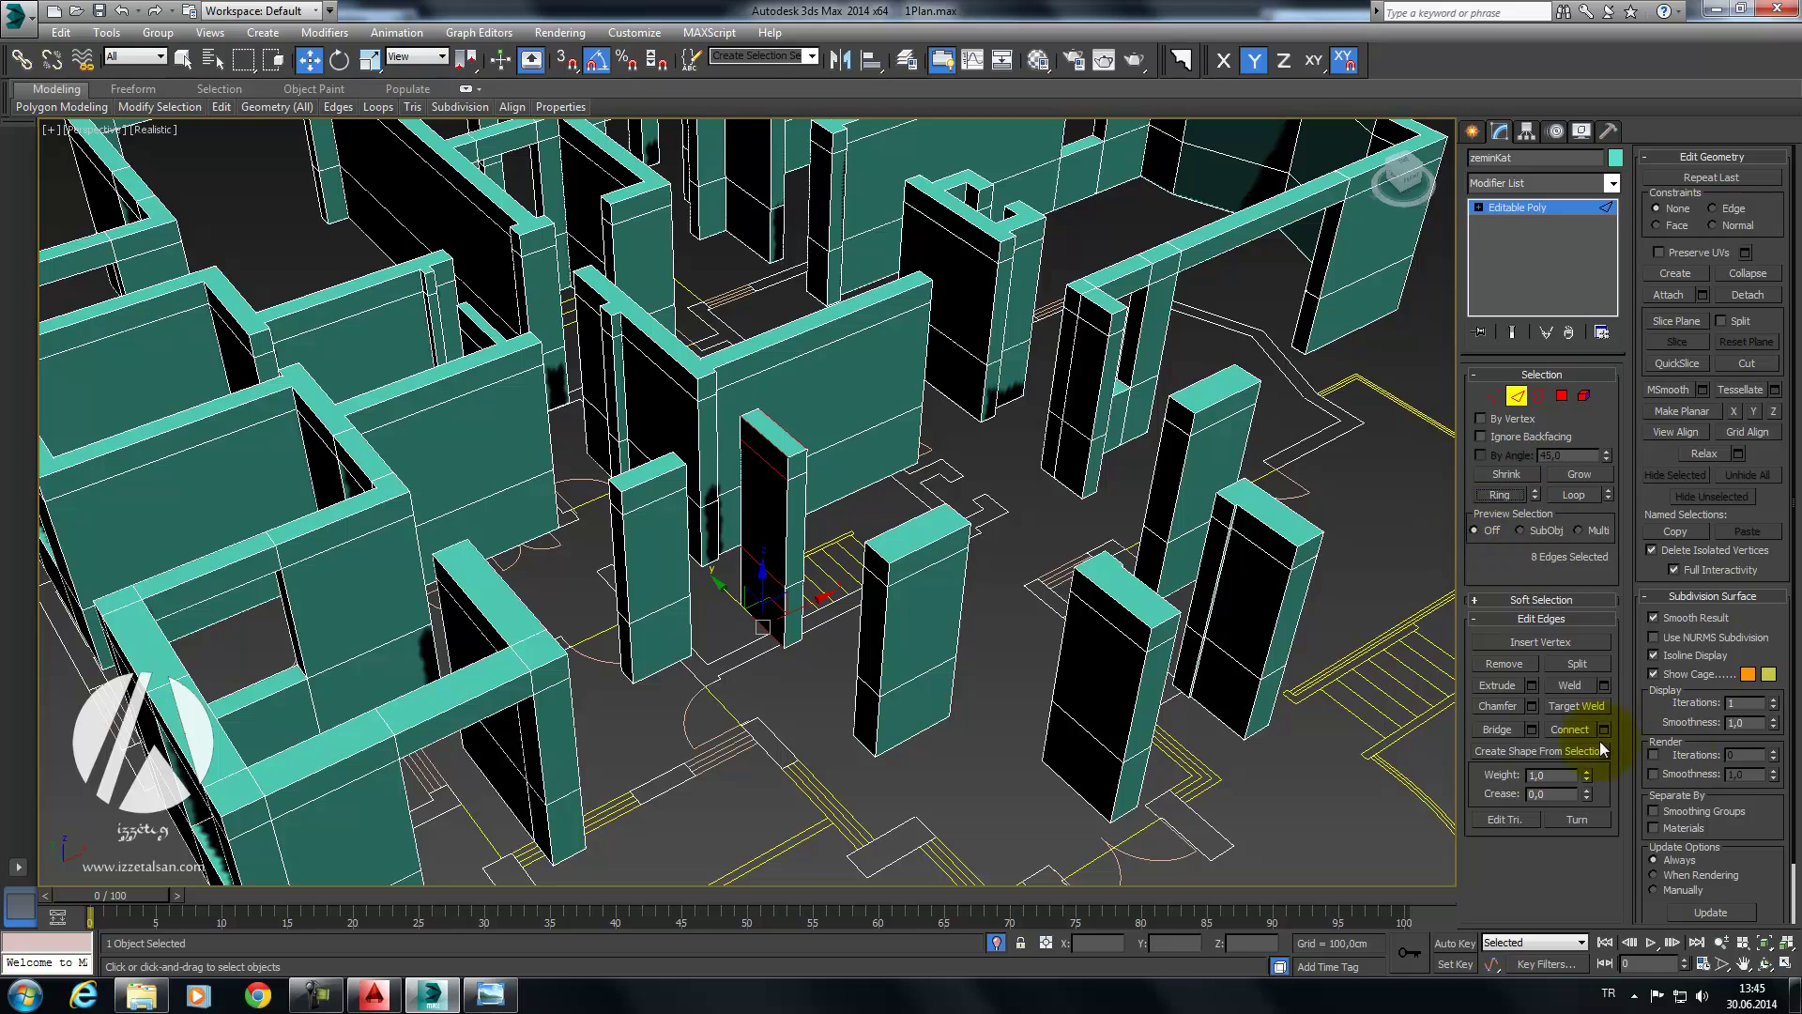
pyautogui.click(1569, 731)
pyautogui.moveTo(1310, 610)
pyautogui.keyDown('alt'); pyautogui.mouseDown(button='middle')
pyautogui.moveTo(905, 564)
pyautogui.moveTo(937, 604)
pyautogui.mouseUp(button='middle'); pyautogui.keyUp('alt')
pyautogui.press('s')
pyautogui.moveTo(731, 497)
pyautogui.mouseDown()
pyautogui.moveTo(698, 516)
pyautogui.moveTo(803, 508)
pyautogui.mouseUp()
# Step: Bridge the pillar's faces to the neighbouring pillar to form a lintel
pyautogui.click(1562, 395)
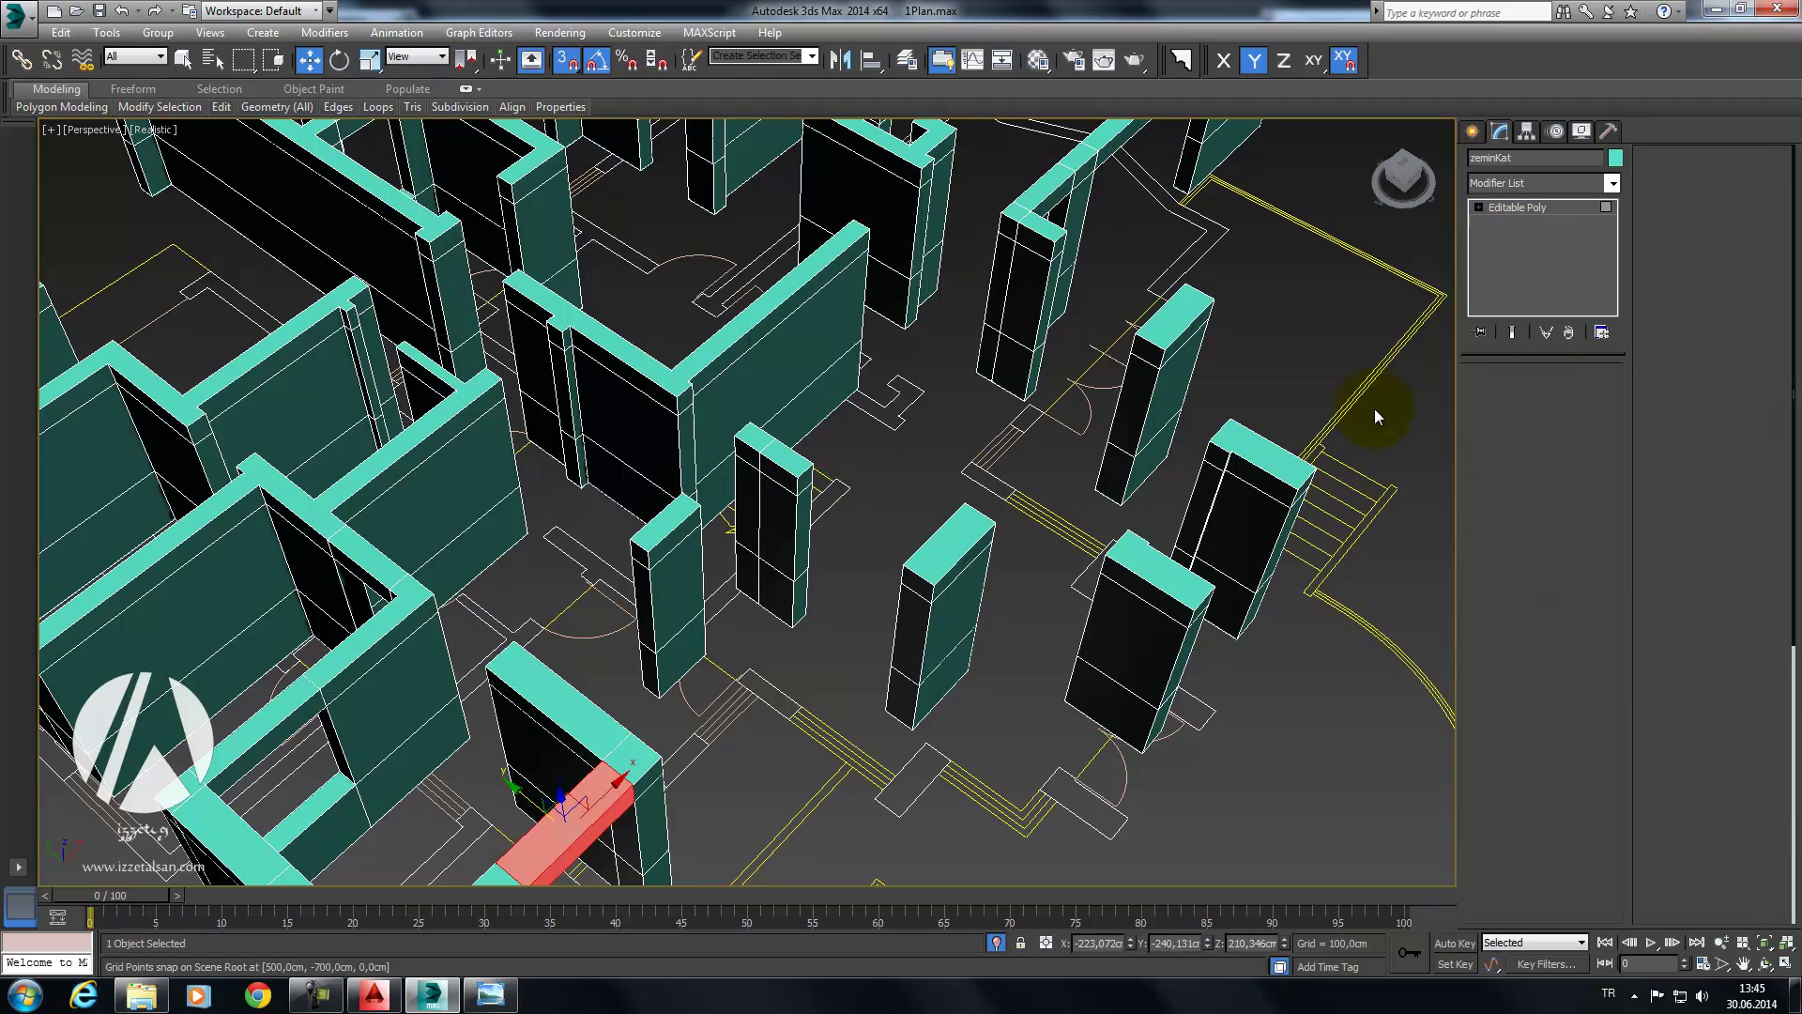
pyautogui.click(764, 447)
pyautogui.keyDown('ctrl'); pyautogui.click(748, 574); pyautogui.keyUp('ctrl')
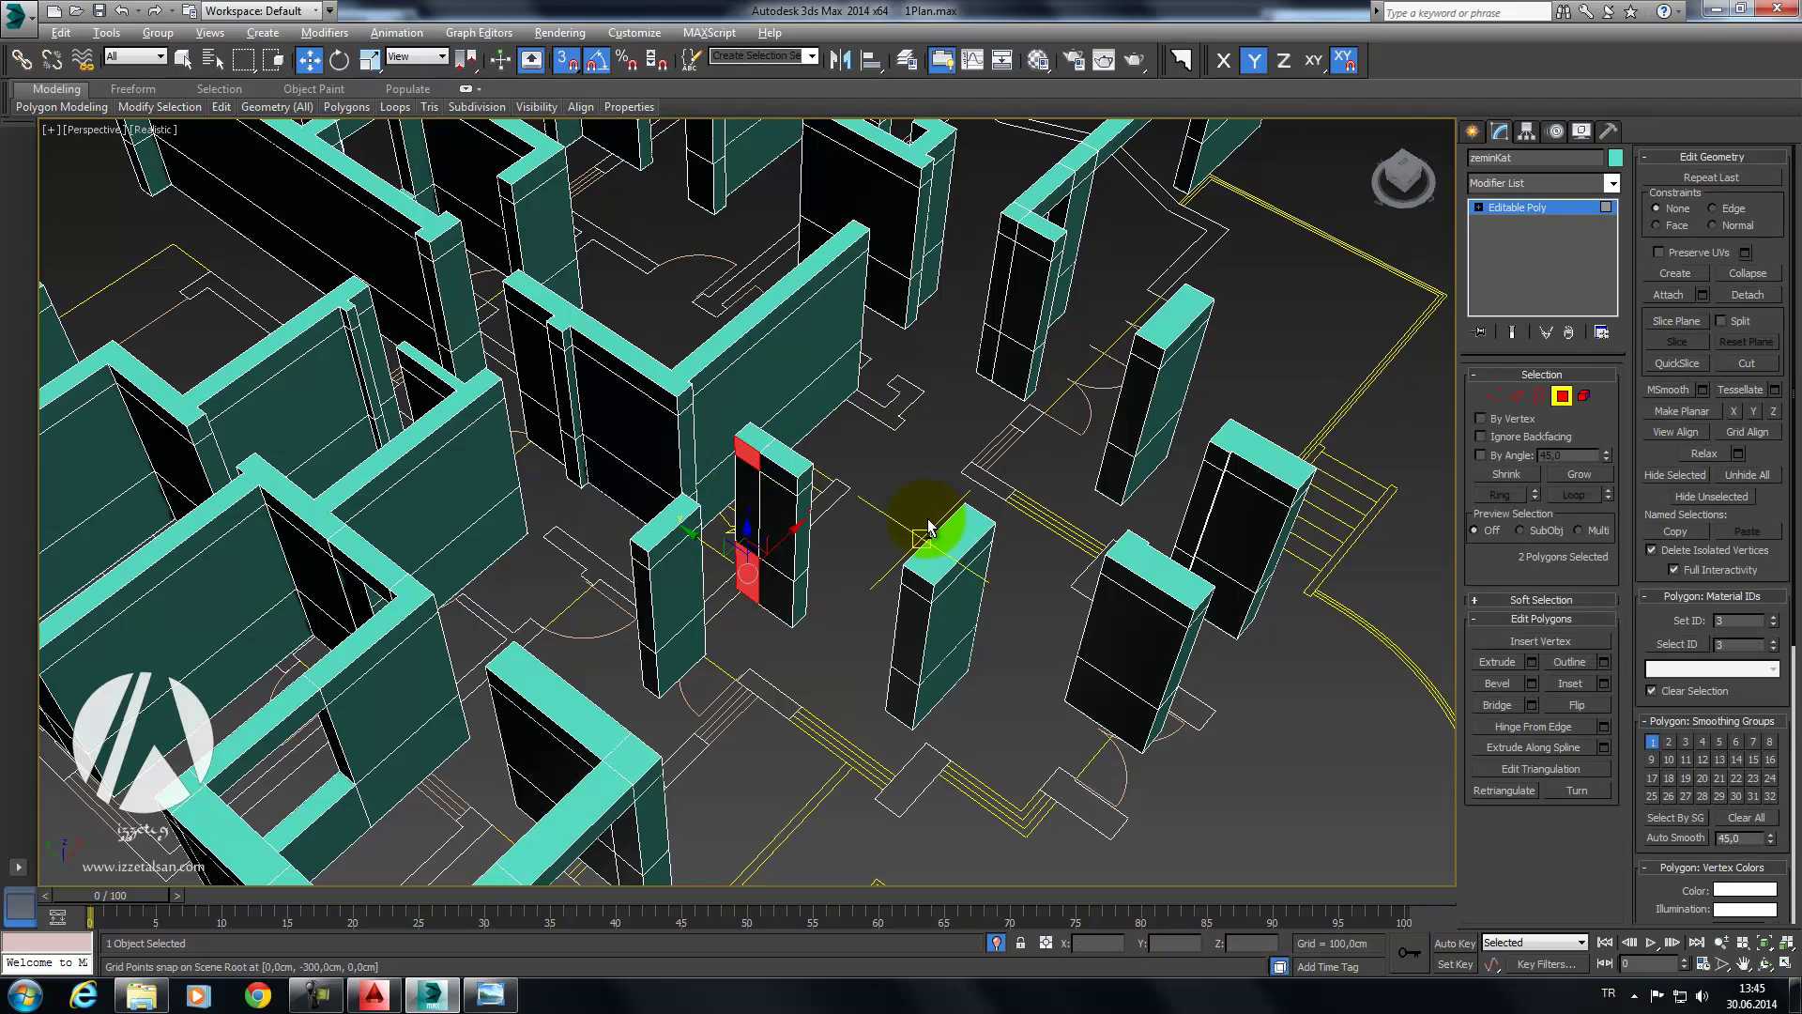
pyautogui.keyDown('alt'); pyautogui.moveTo(933, 523); pyautogui.dragTo(676, 427, button='middle'); pyautogui.keyUp('alt')
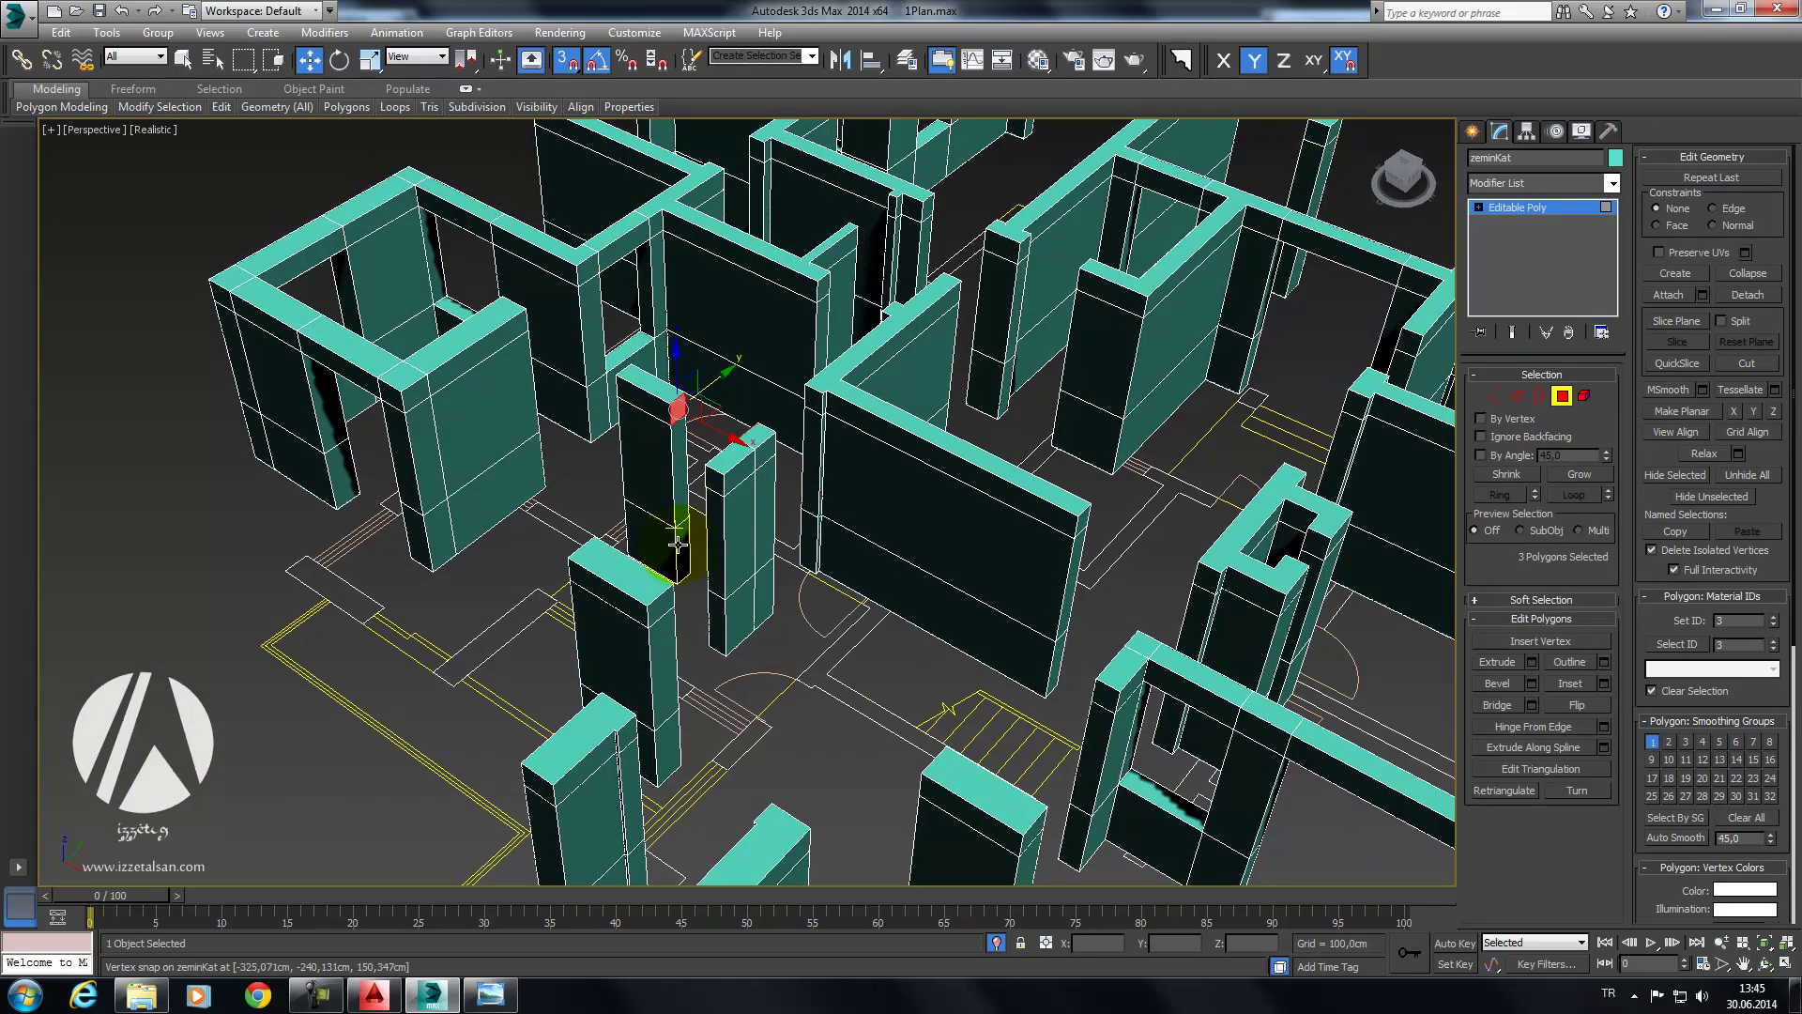
pyautogui.click(1512, 701)
pyautogui.moveTo(860, 661)
pyautogui.keyDown('alt'); pyautogui.mouseDown(button='middle')
pyautogui.moveTo(786, 683)
pyautogui.moveTo(838, 644)
pyautogui.moveTo(725, 596)
pyautogui.moveTo(624, 315)
pyautogui.mouseUp(button='middle'); pyautogui.keyUp('alt')
# Step: Ring-connect the wall edges and raise the new edge loop to lintel height
pyautogui.click(1515, 396)
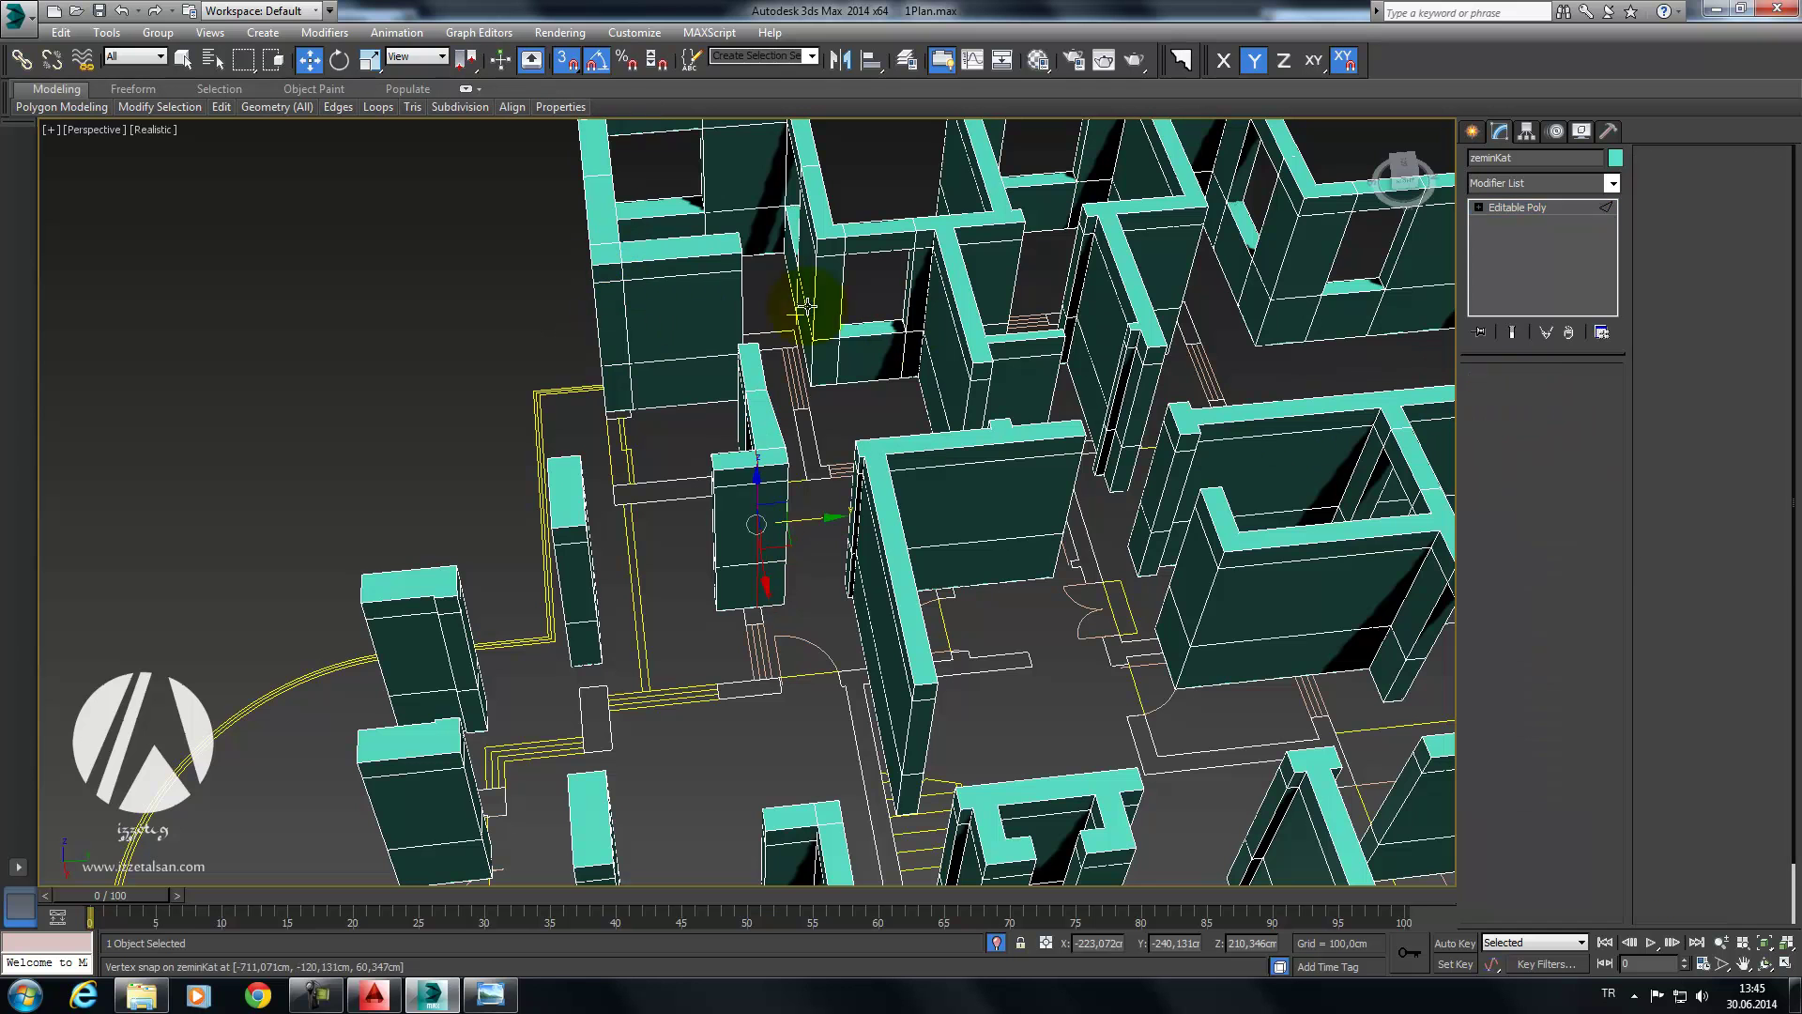
pyautogui.click(1504, 498)
pyautogui.click(1600, 726)
pyautogui.scroll(2, 750, 364)
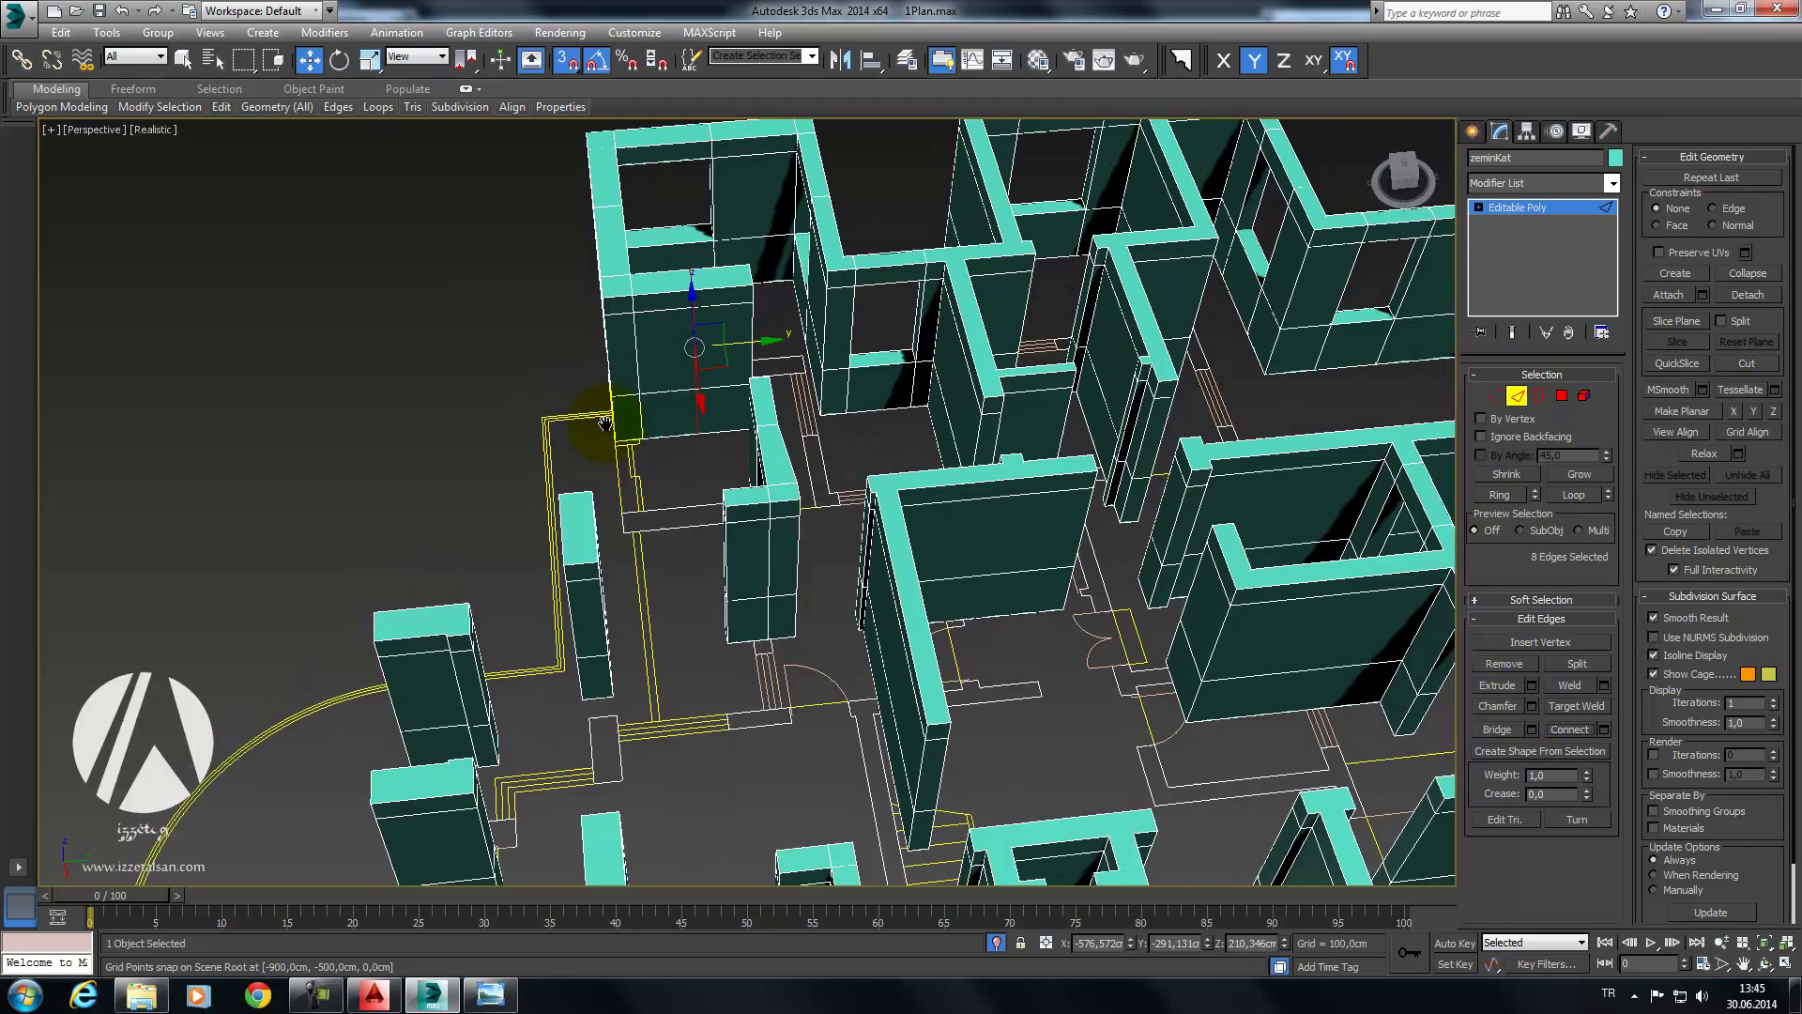
pyautogui.scroll(1, 750, 364)
pyautogui.scroll(1, 750, 365)
pyautogui.scroll(2, 750, 364)
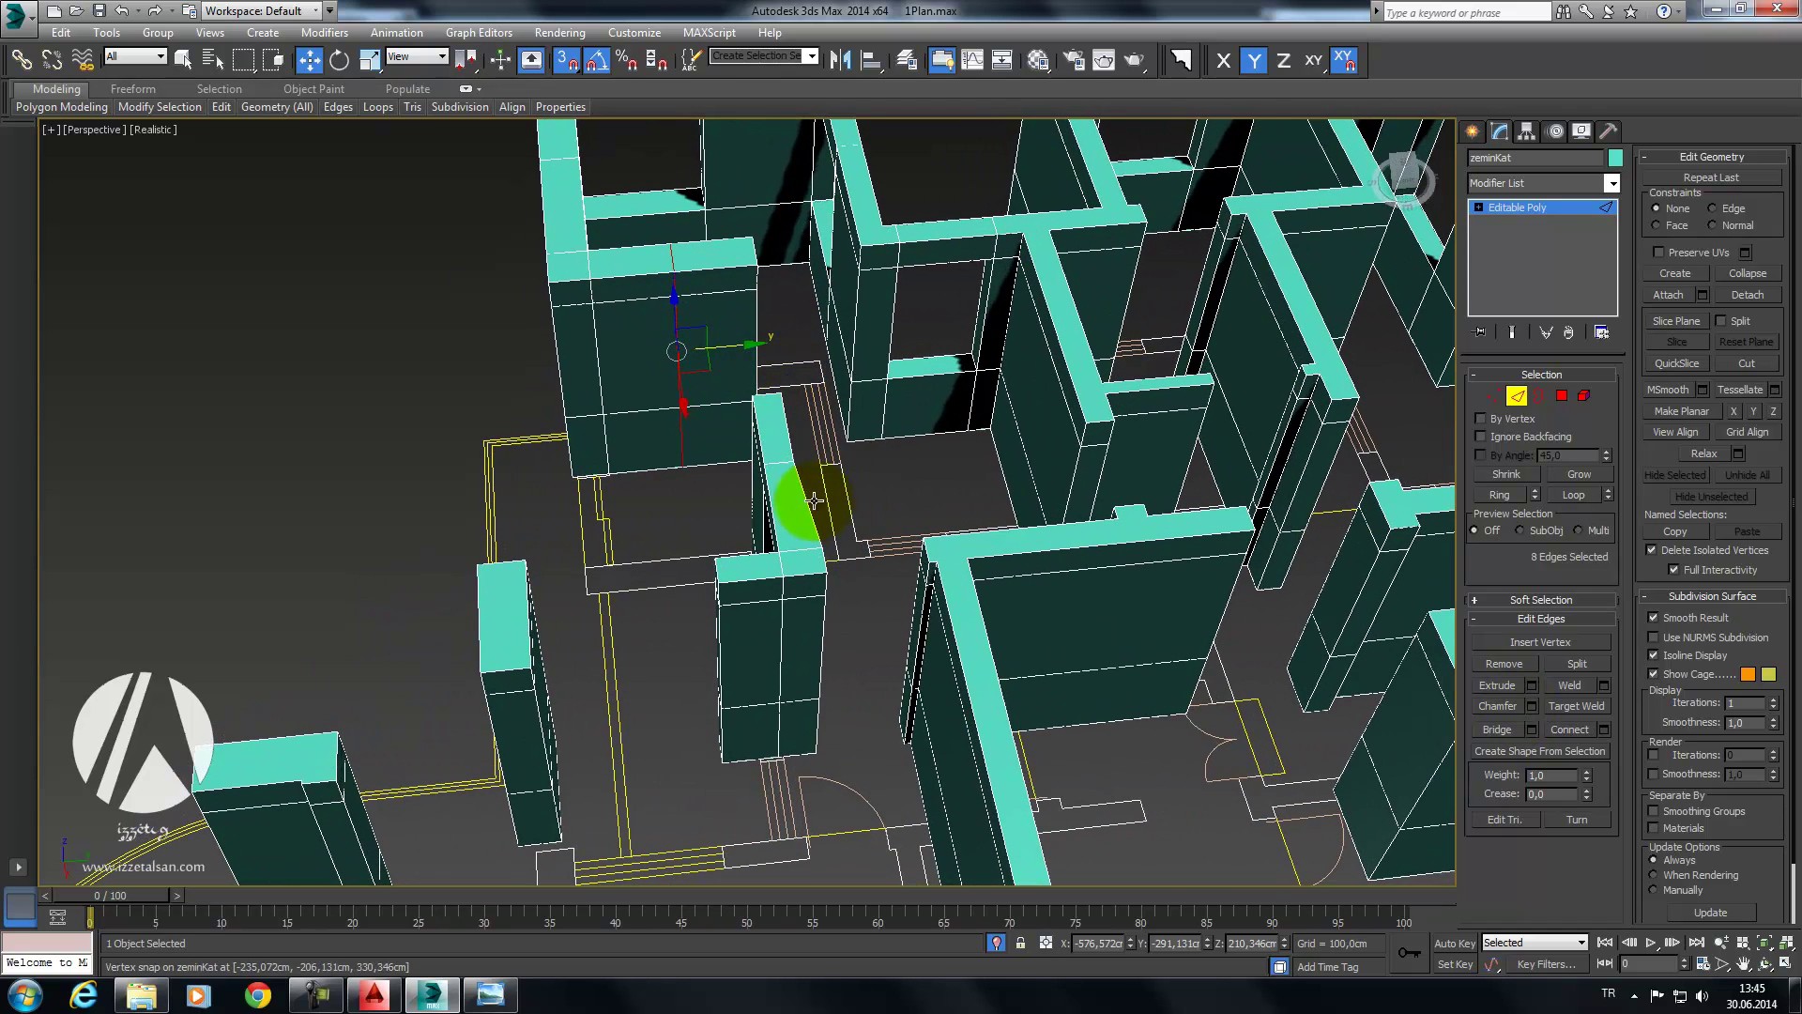
pyautogui.moveTo(802, 527); pyautogui.dragTo(816, 533)
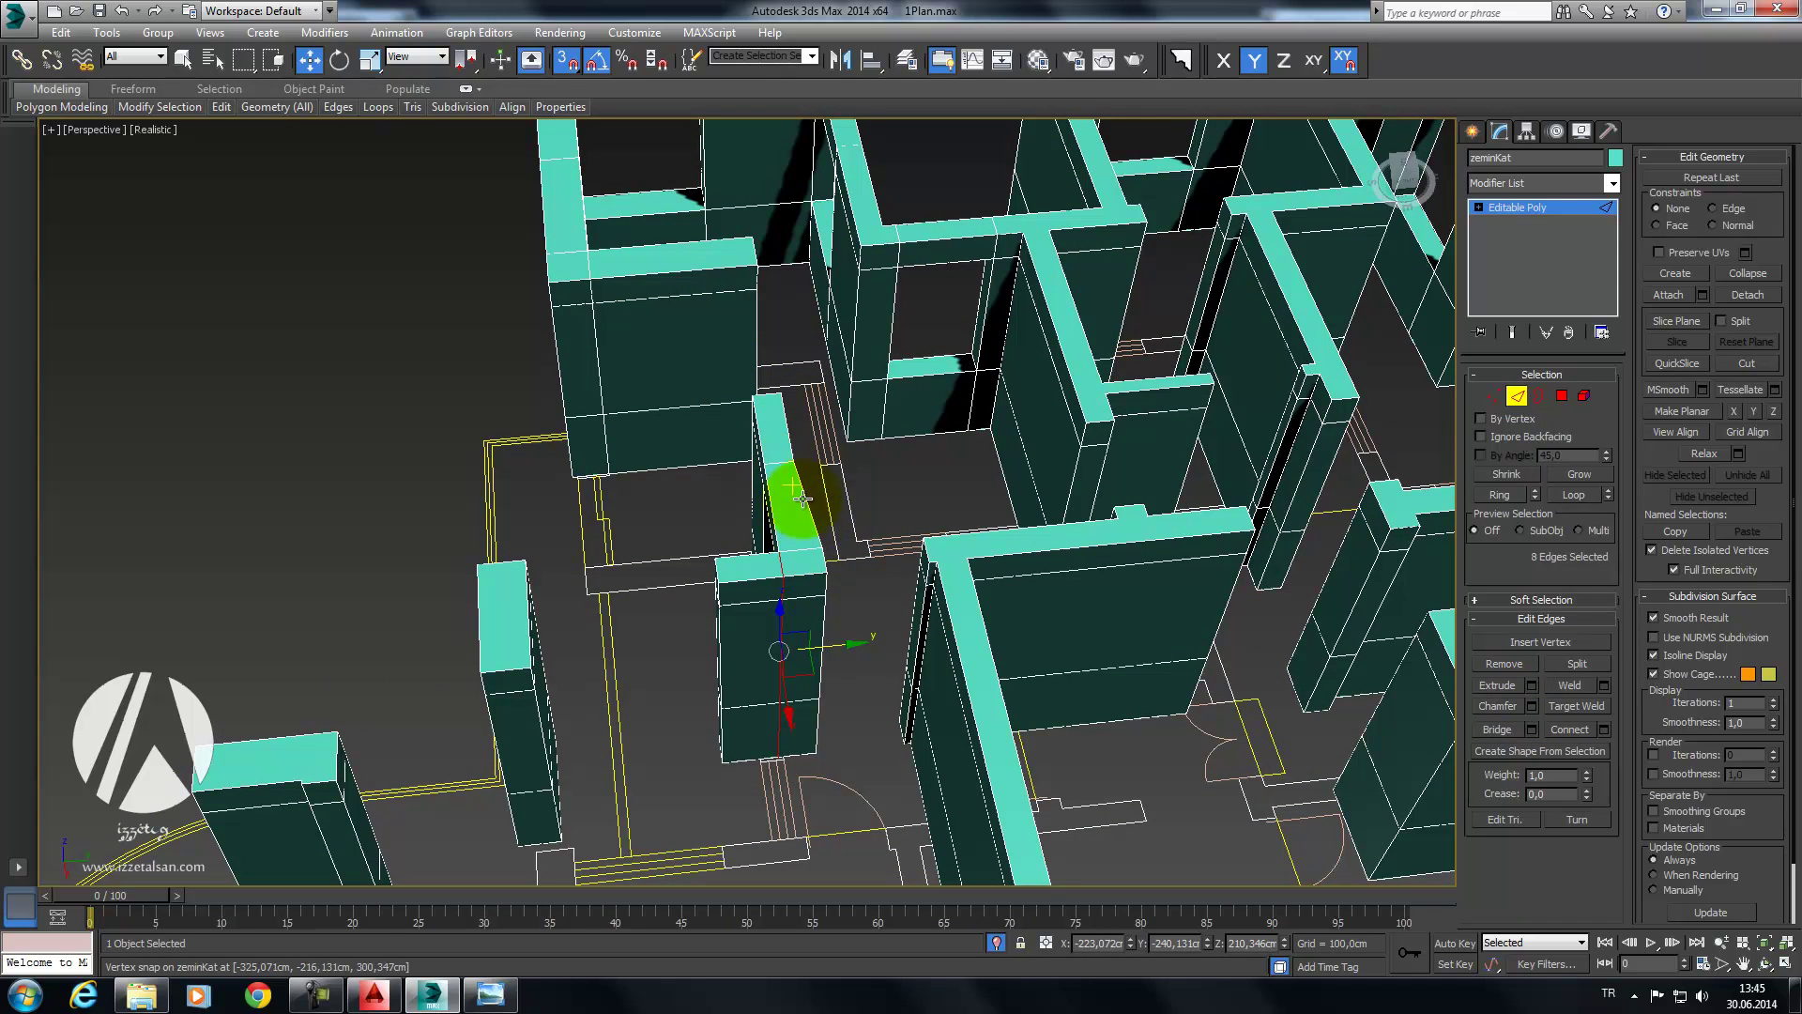
pyautogui.moveTo(802, 497); pyautogui.dragTo(833, 564)
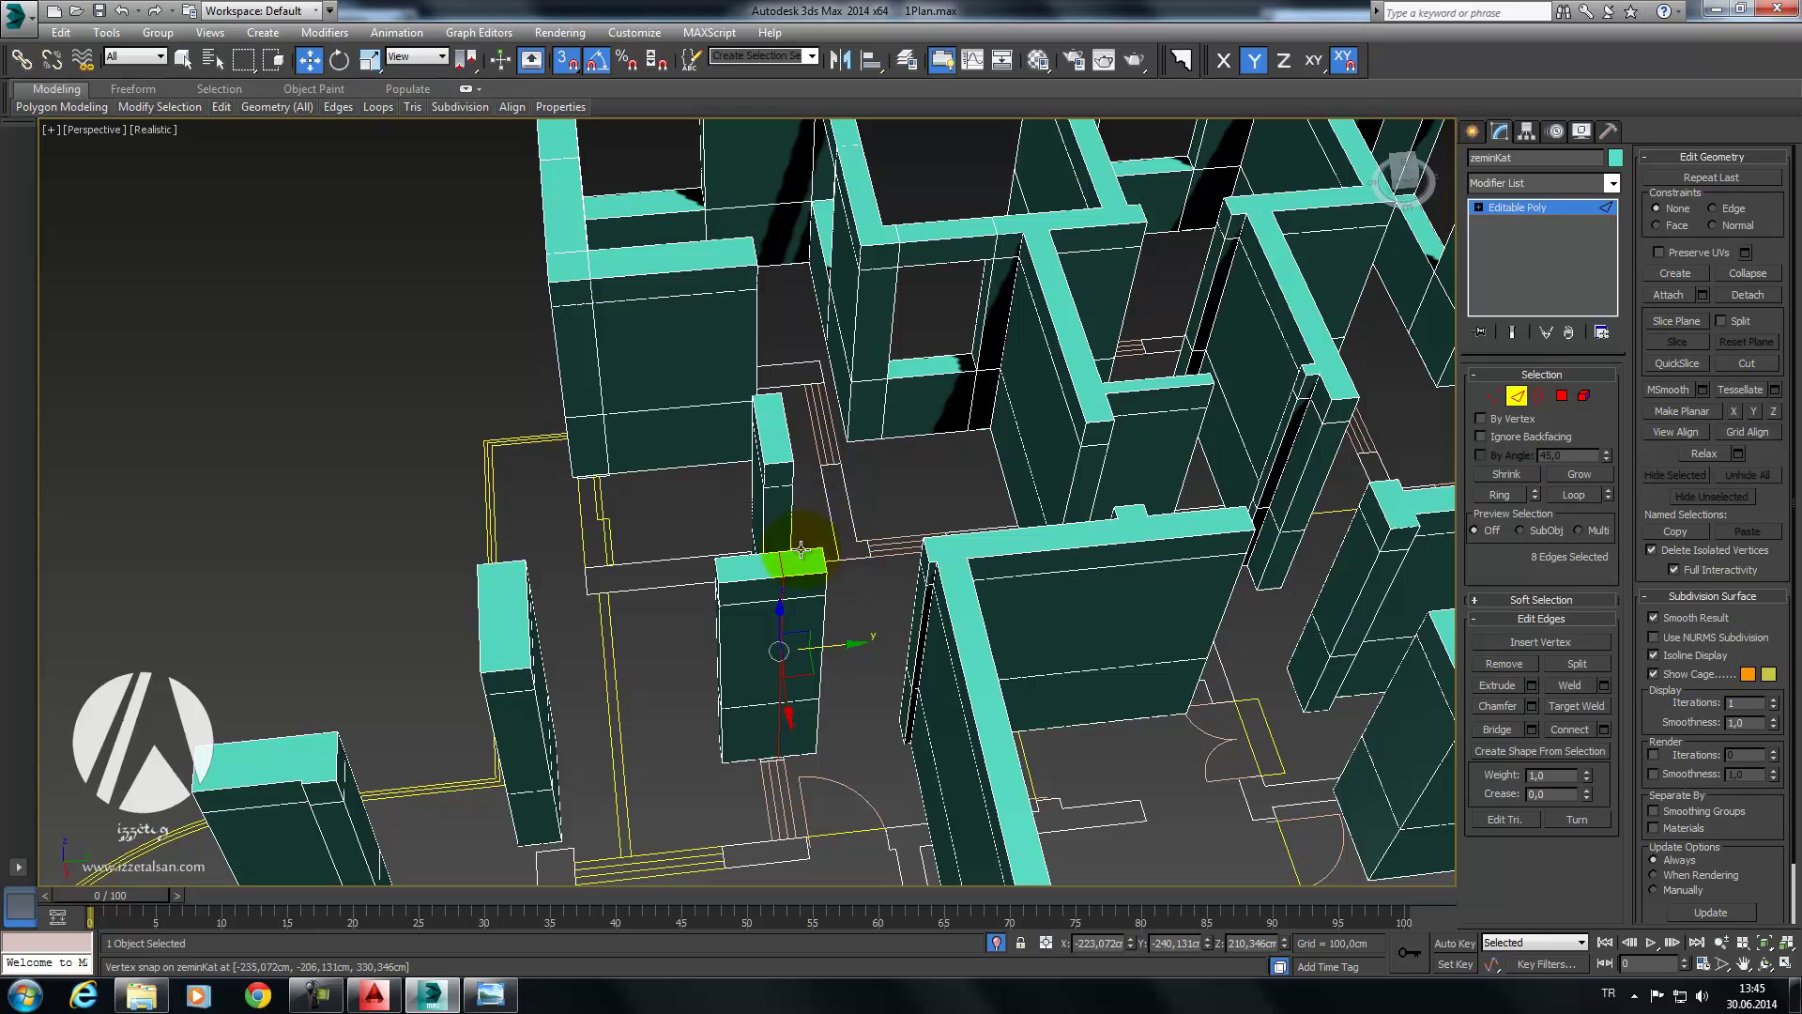
# Step: Snap the pillar's top edges to the door height
pyautogui.keyDown('alt'); pyautogui.moveTo(801, 549); pyautogui.dragTo(971, 587, button='middle'); pyautogui.keyUp('alt')
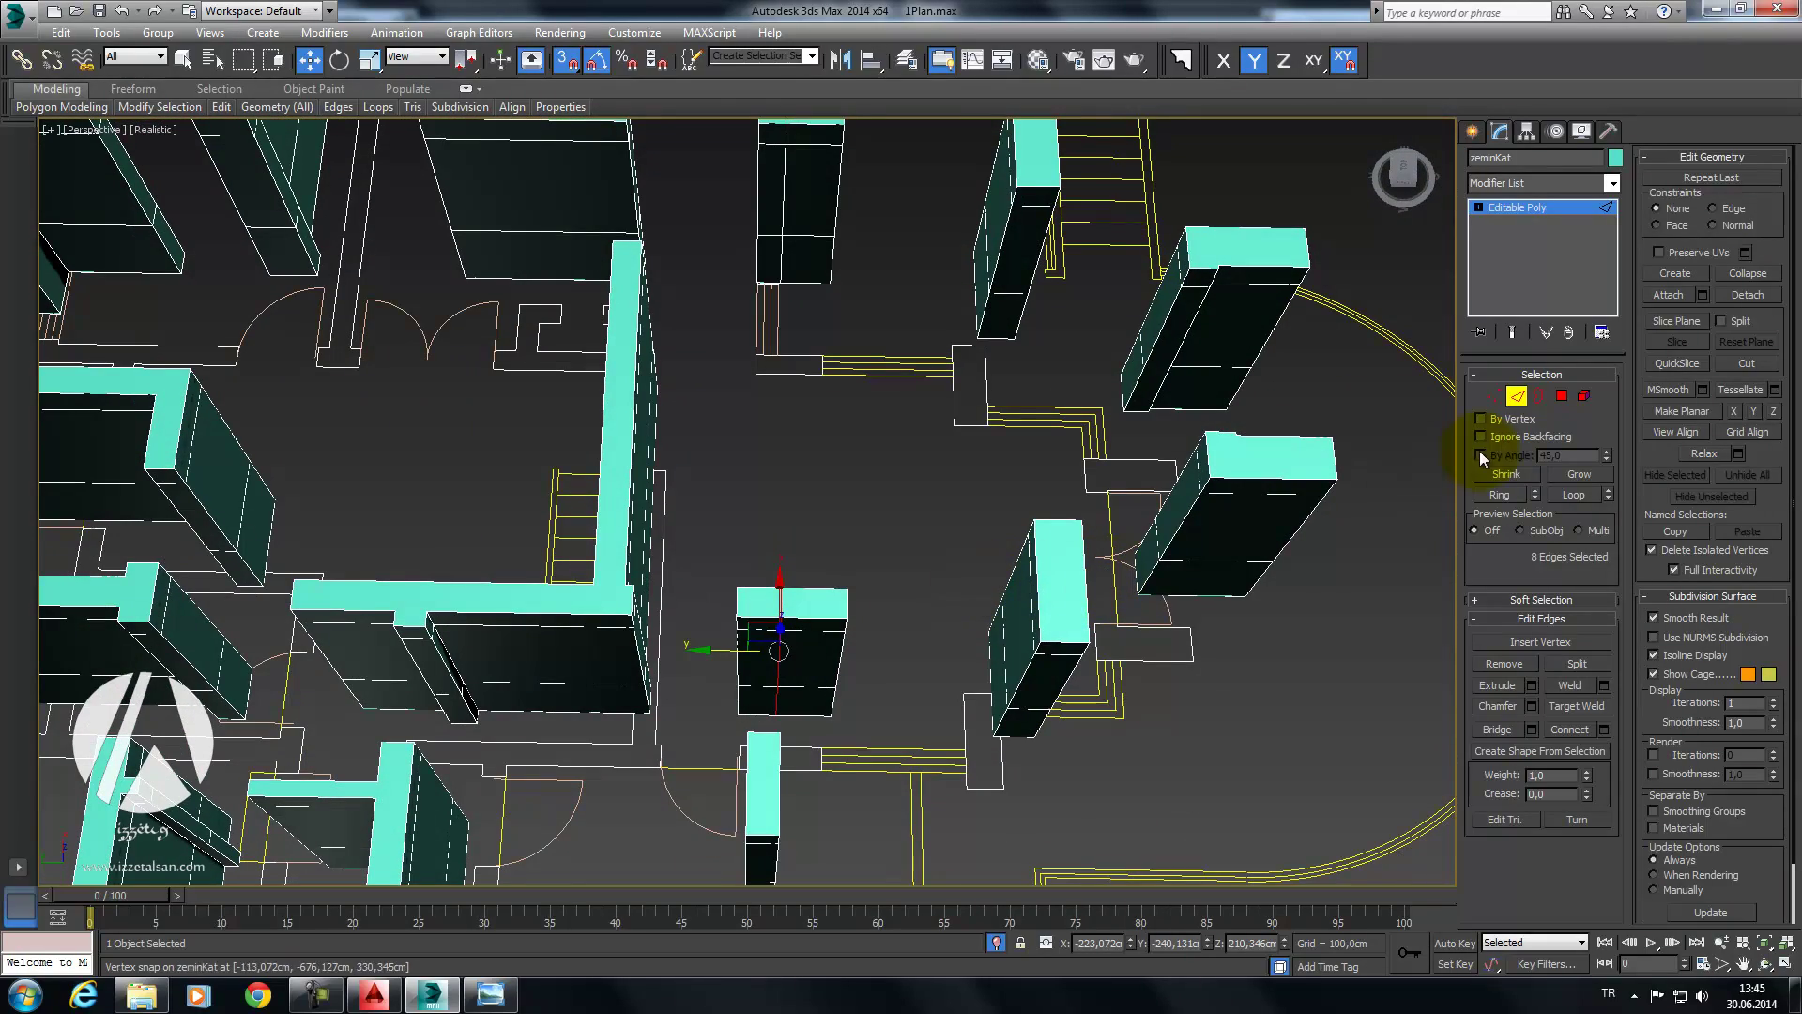
pyautogui.click(758, 617)
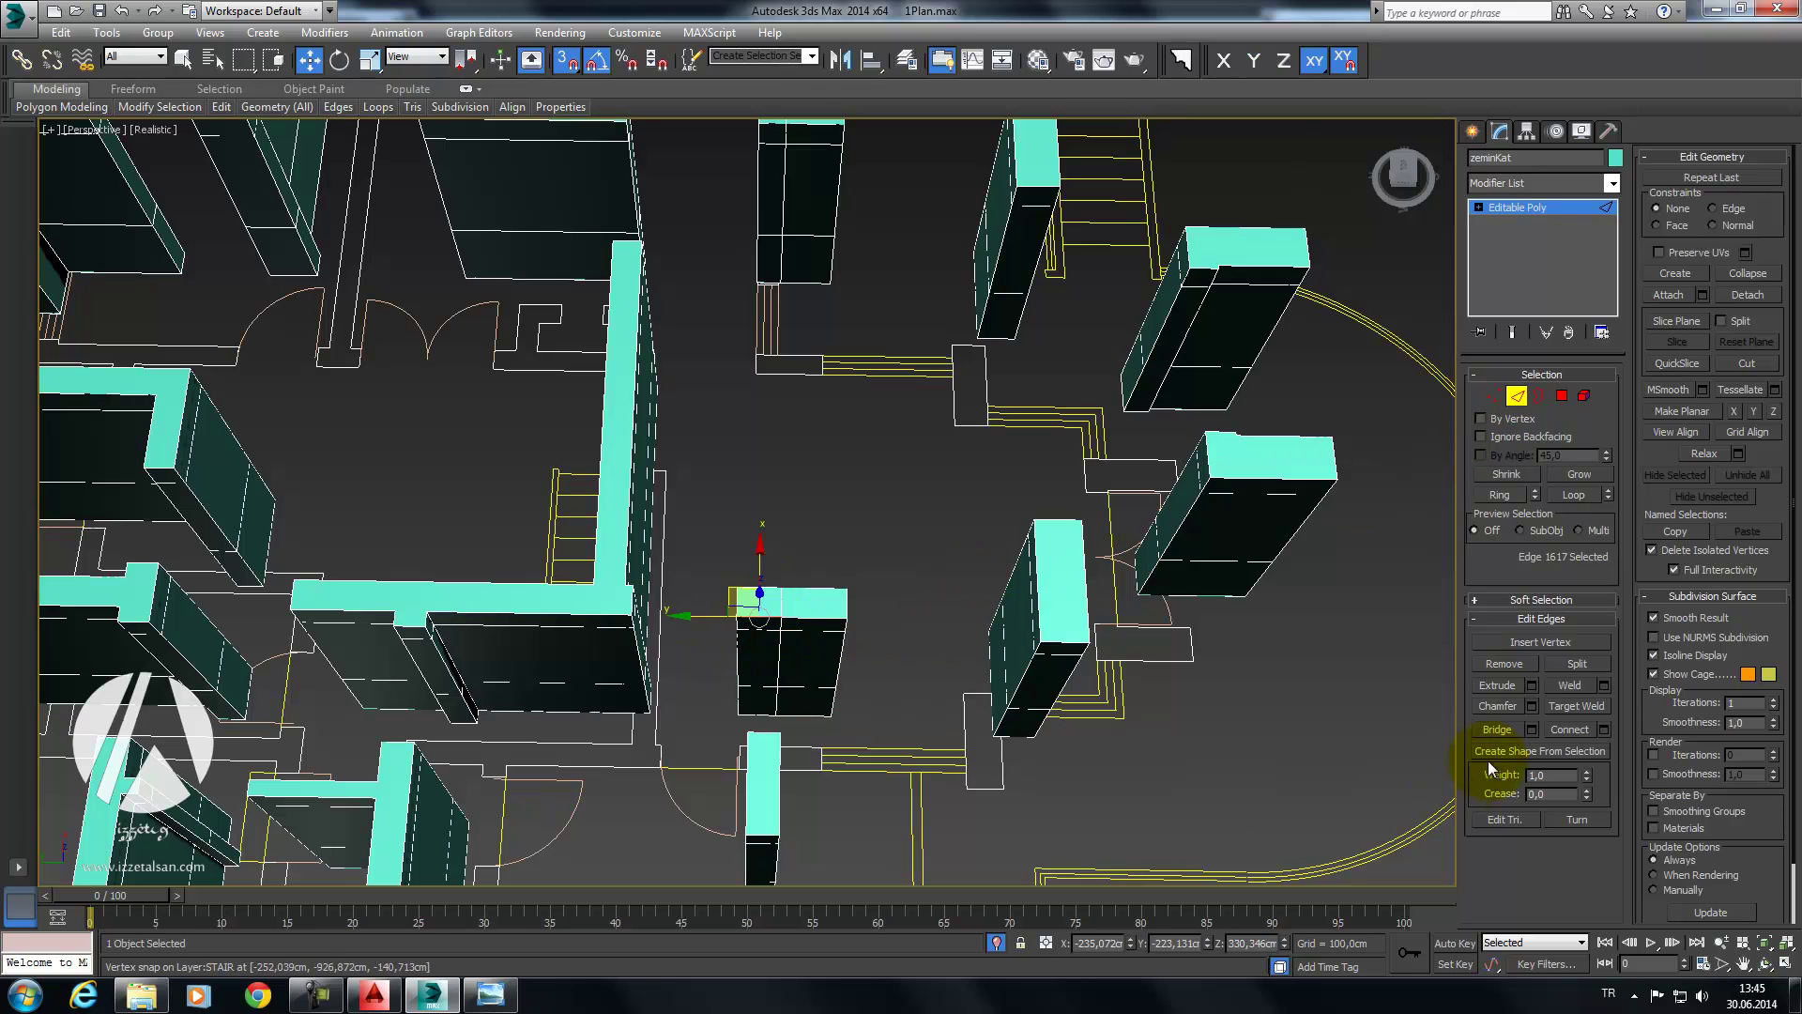
pyautogui.keyDown('alt'); pyautogui.moveTo(664, 736); pyautogui.dragTo(708, 647, button='middle'); pyautogui.keyUp('alt')
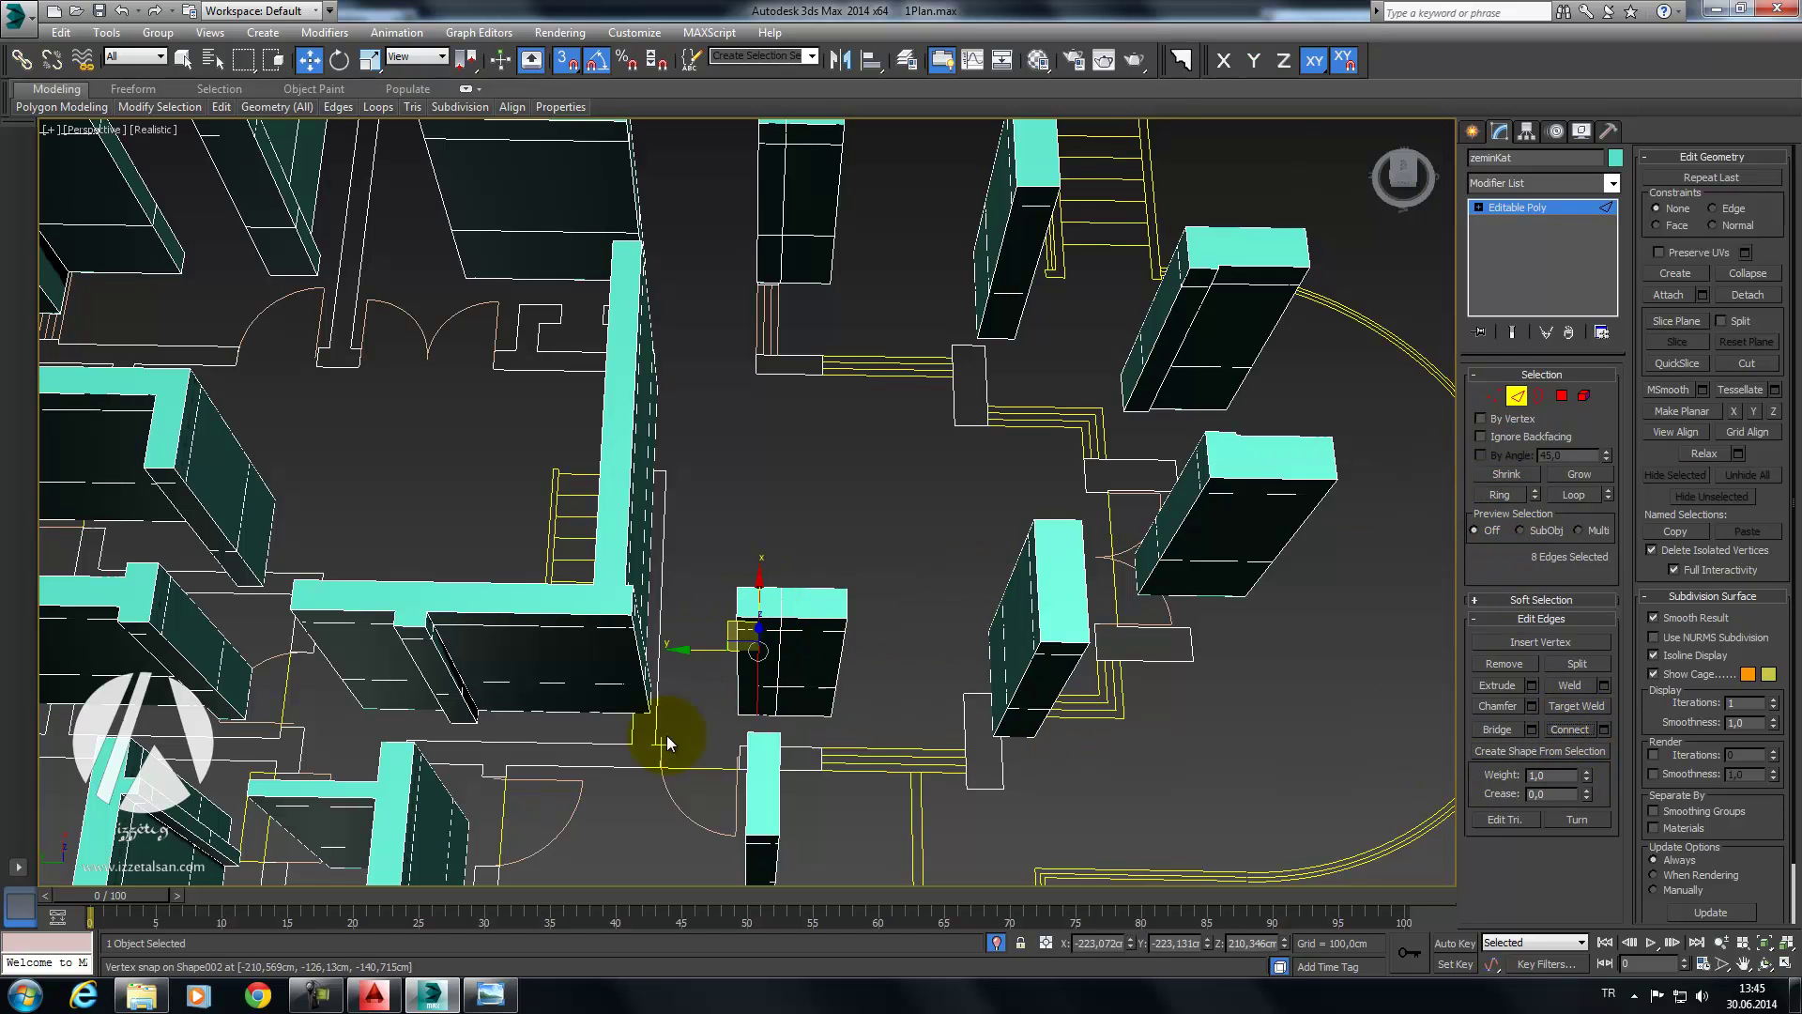
pyautogui.moveTo(709, 647)
pyautogui.mouseDown()
pyautogui.moveTo(747, 749)
pyautogui.moveTo(1099, 587)
pyautogui.mouseUp()
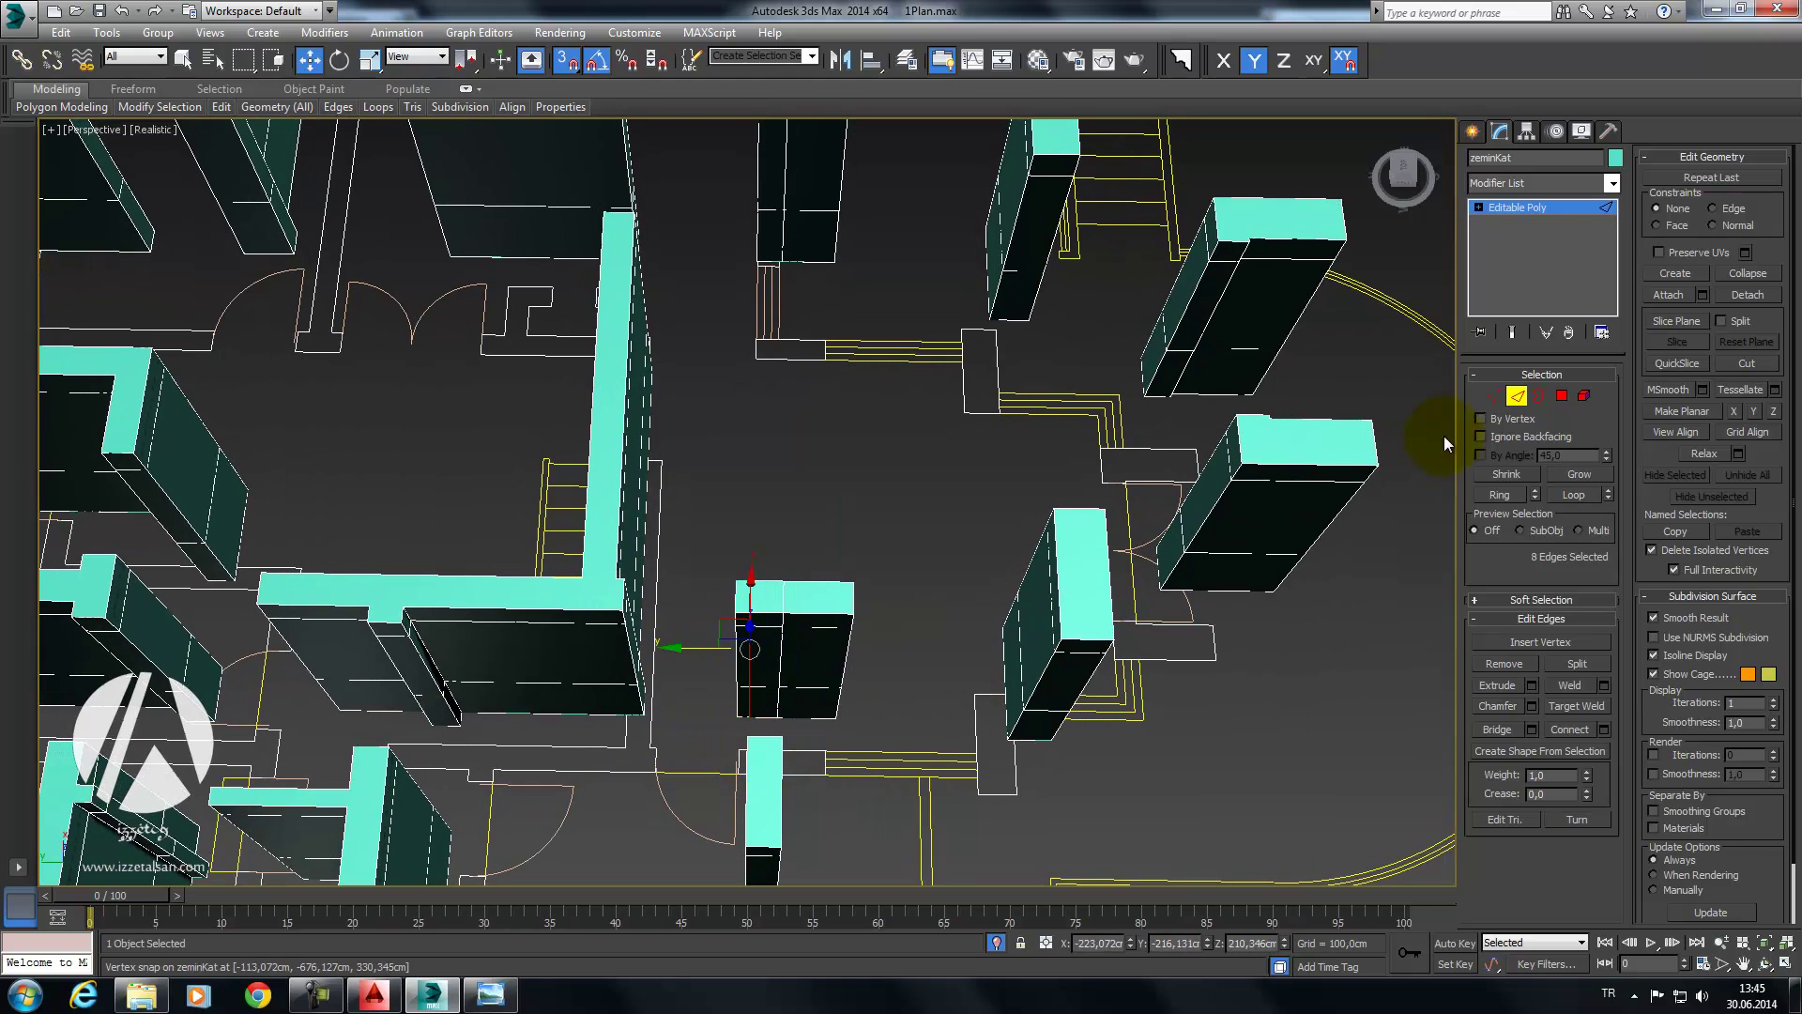
# Step: Select the doorway pillar's facing polygon in Polygon mode, viewed up close
pyautogui.click(1561, 397)
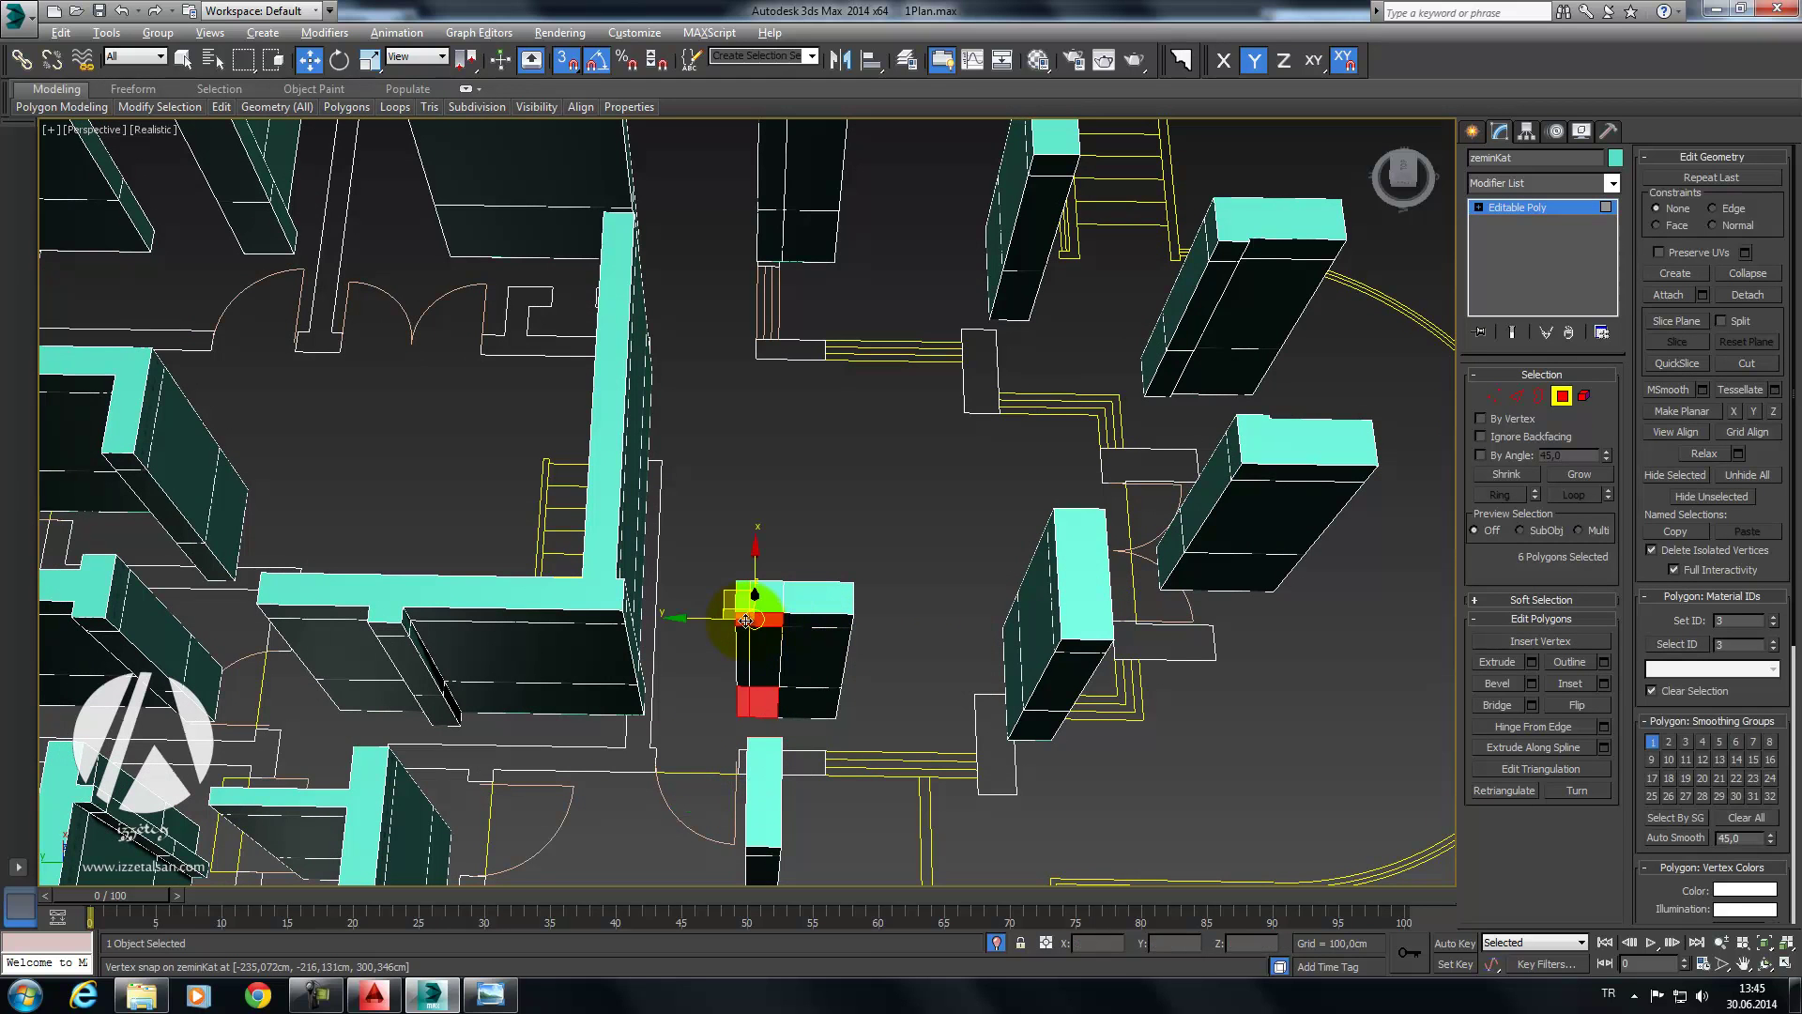
pyautogui.keyDown('alt'); pyautogui.click(809, 721); pyautogui.keyUp('alt')
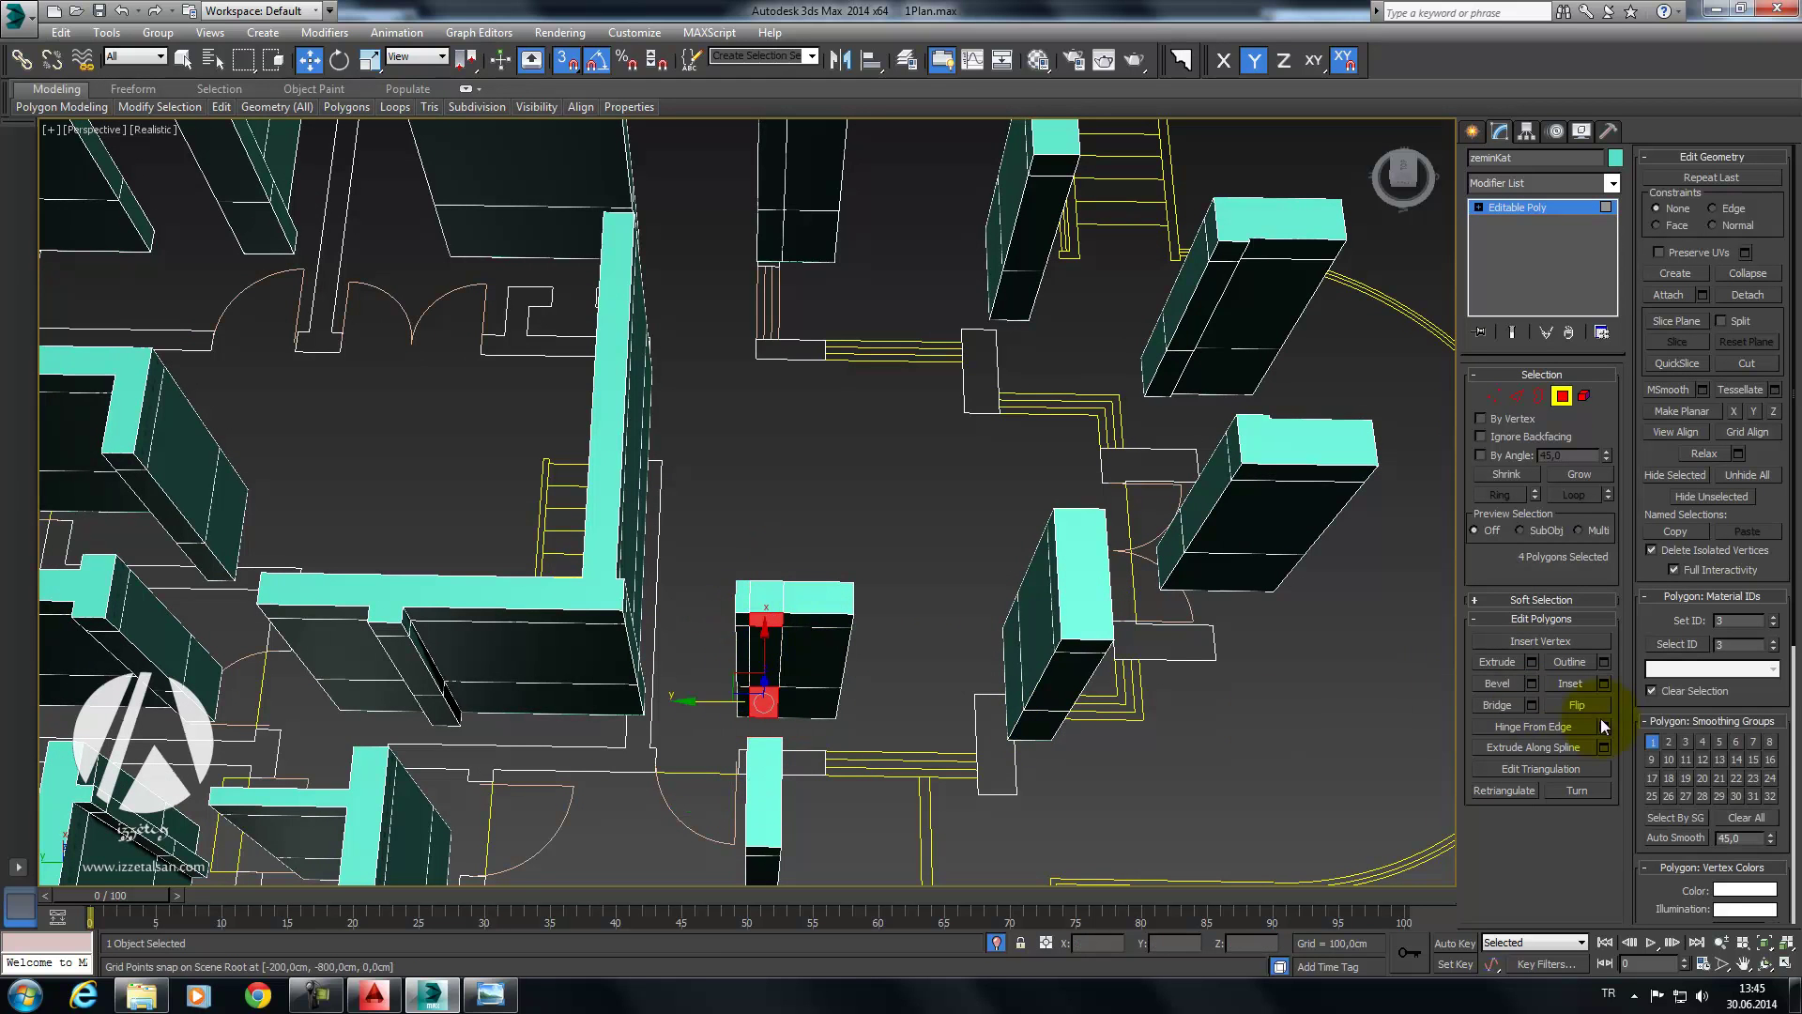
pyautogui.moveTo(1444, 684)
pyautogui.keyDown('alt'); pyautogui.mouseDown(button='middle')
pyautogui.moveTo(1222, 573)
pyautogui.moveTo(945, 603)
pyautogui.moveTo(1055, 583)
pyautogui.mouseUp(button='middle'); pyautogui.keyUp('alt')
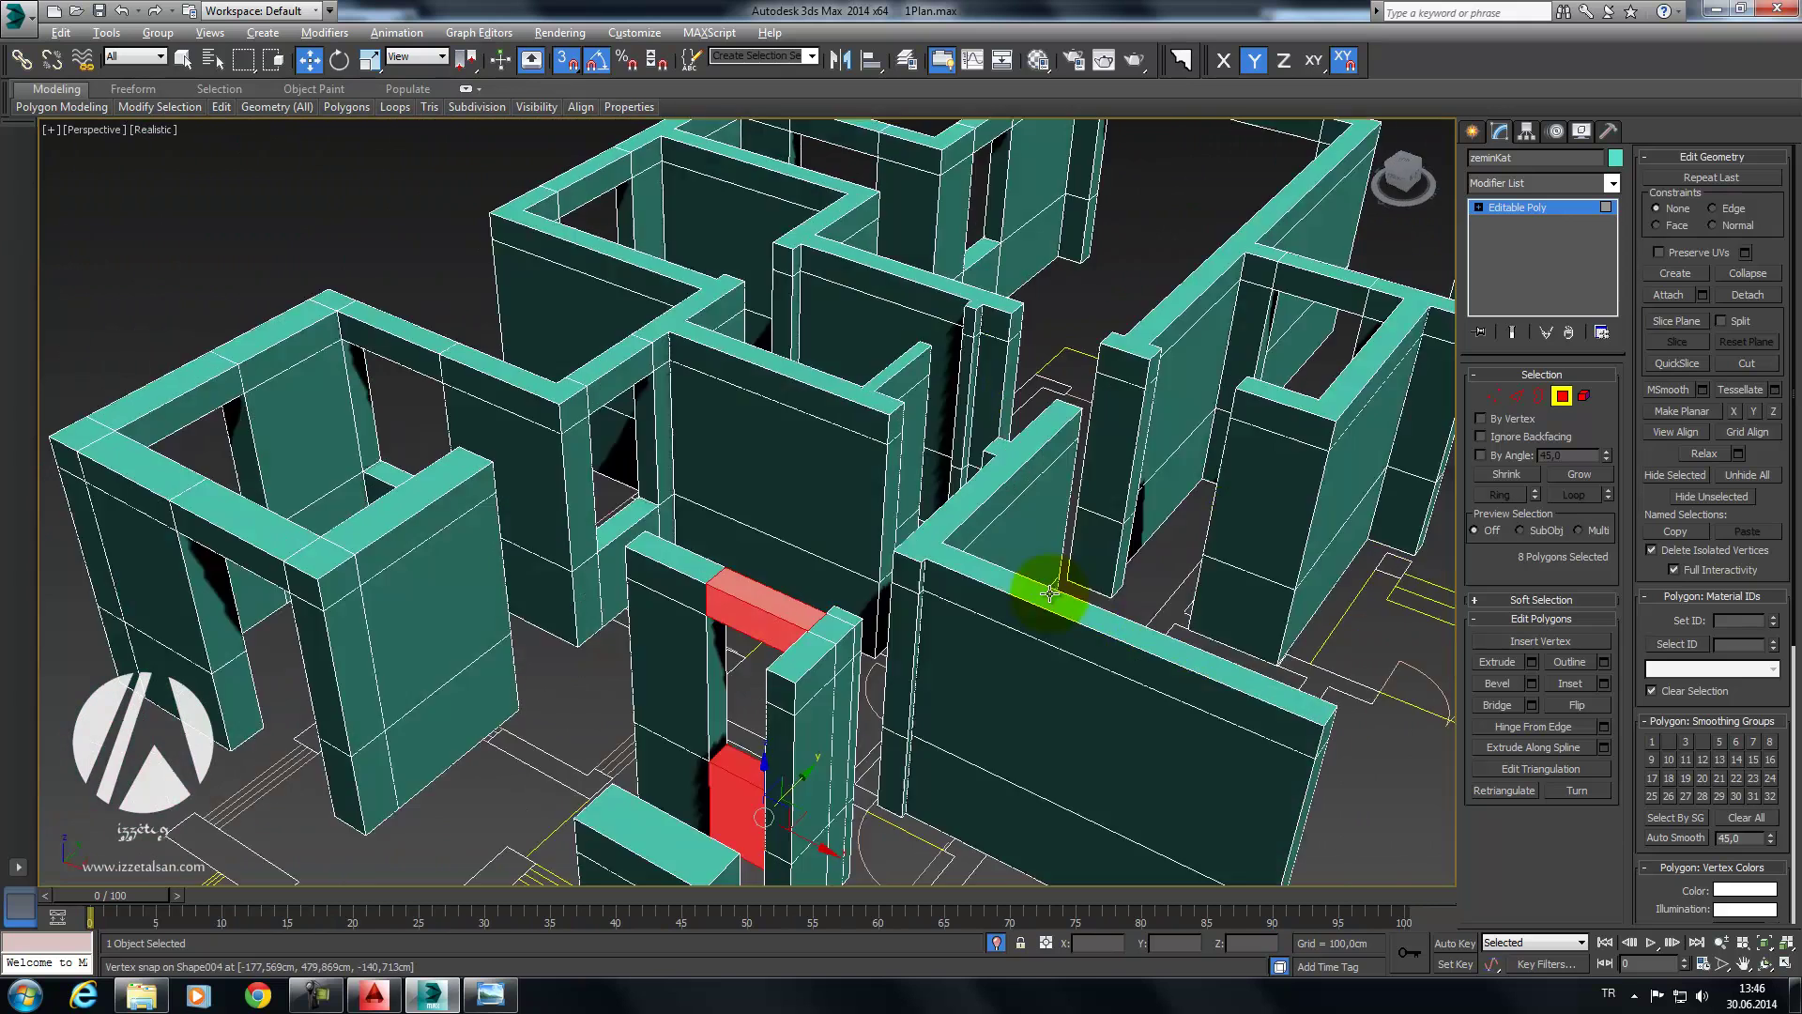
pyautogui.scroll(5, 1054, 583)
pyautogui.keyDown('alt'); pyautogui.moveTo(1126, 527); pyautogui.dragTo(1261, 479, button='middle'); pyautogui.keyUp('alt')
# Step: Add a connecting edge loop across the wall top with Ring and Connect
pyautogui.click(1520, 394)
pyautogui.click(708, 340)
pyautogui.click(1499, 495)
pyautogui.click(1585, 719)
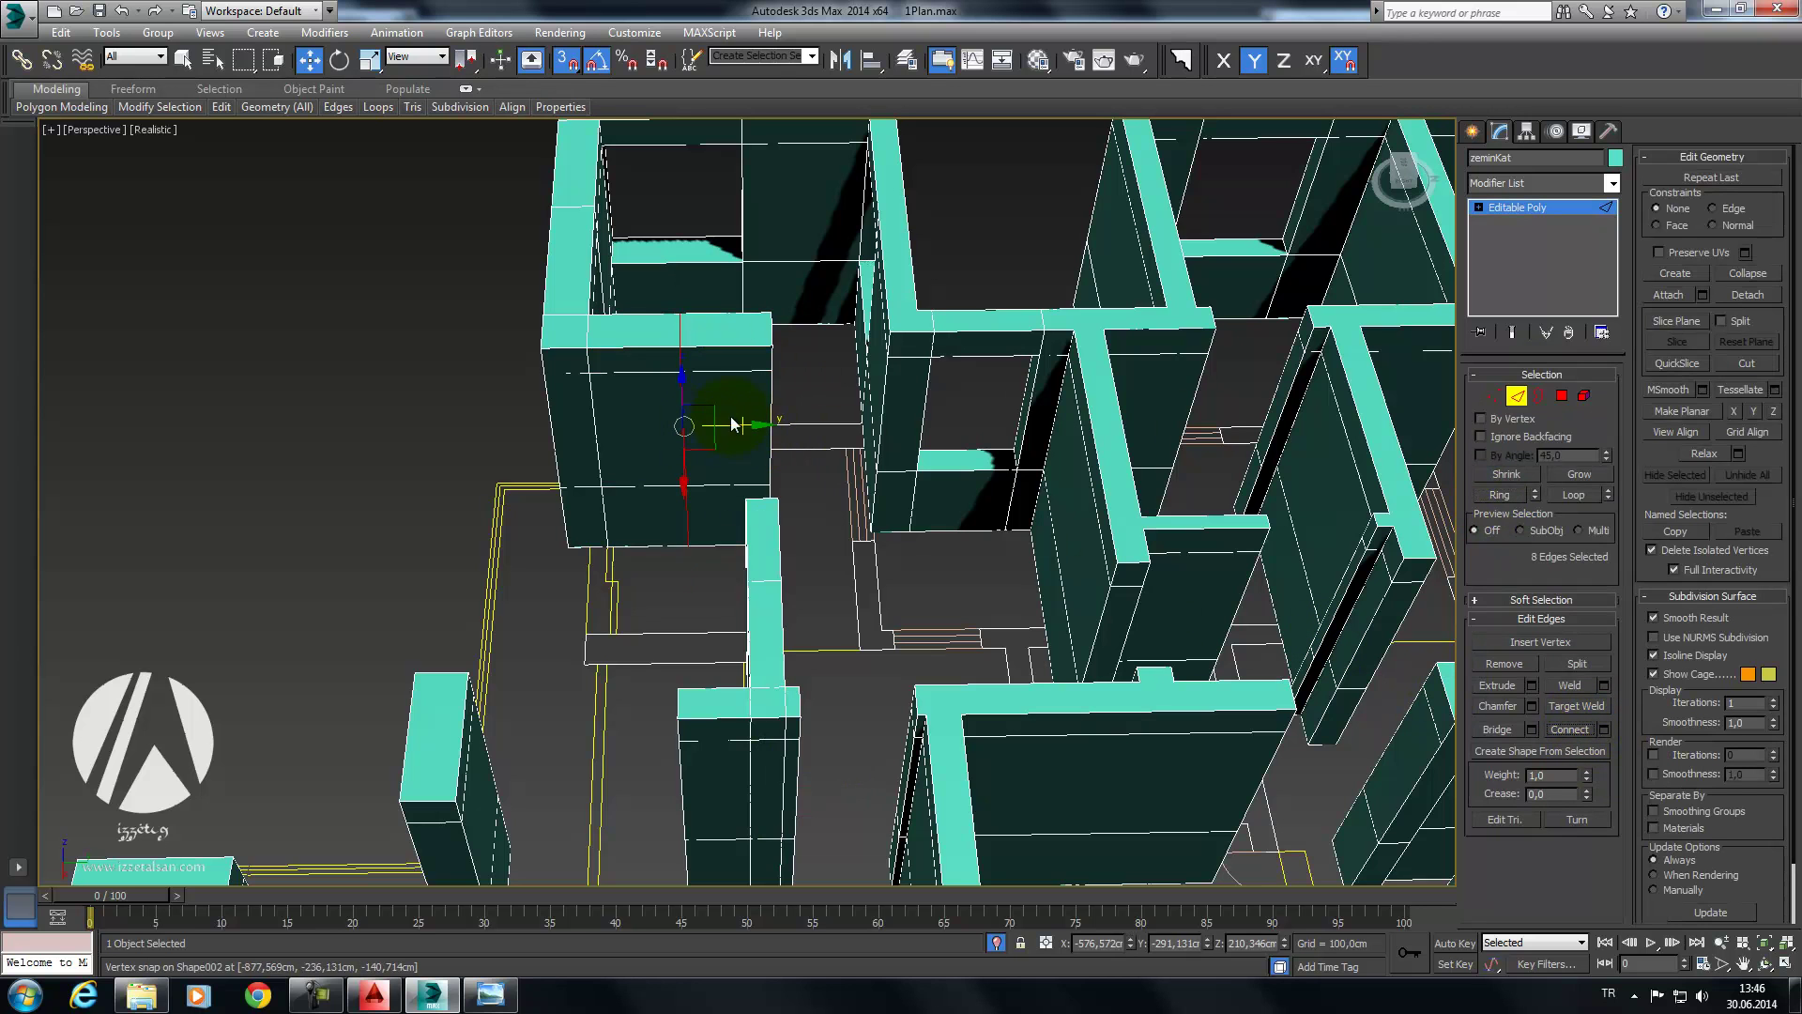
pyautogui.moveTo(804, 419)
pyautogui.keyDown('alt'); pyautogui.mouseDown(button='middle')
pyautogui.moveTo(806, 490)
pyautogui.moveTo(858, 418)
pyautogui.mouseUp(button='middle'); pyautogui.keyUp('alt')
# Step: Bridge the wall piece's face to the facing column's face to form a lintel
pyautogui.click(1562, 396)
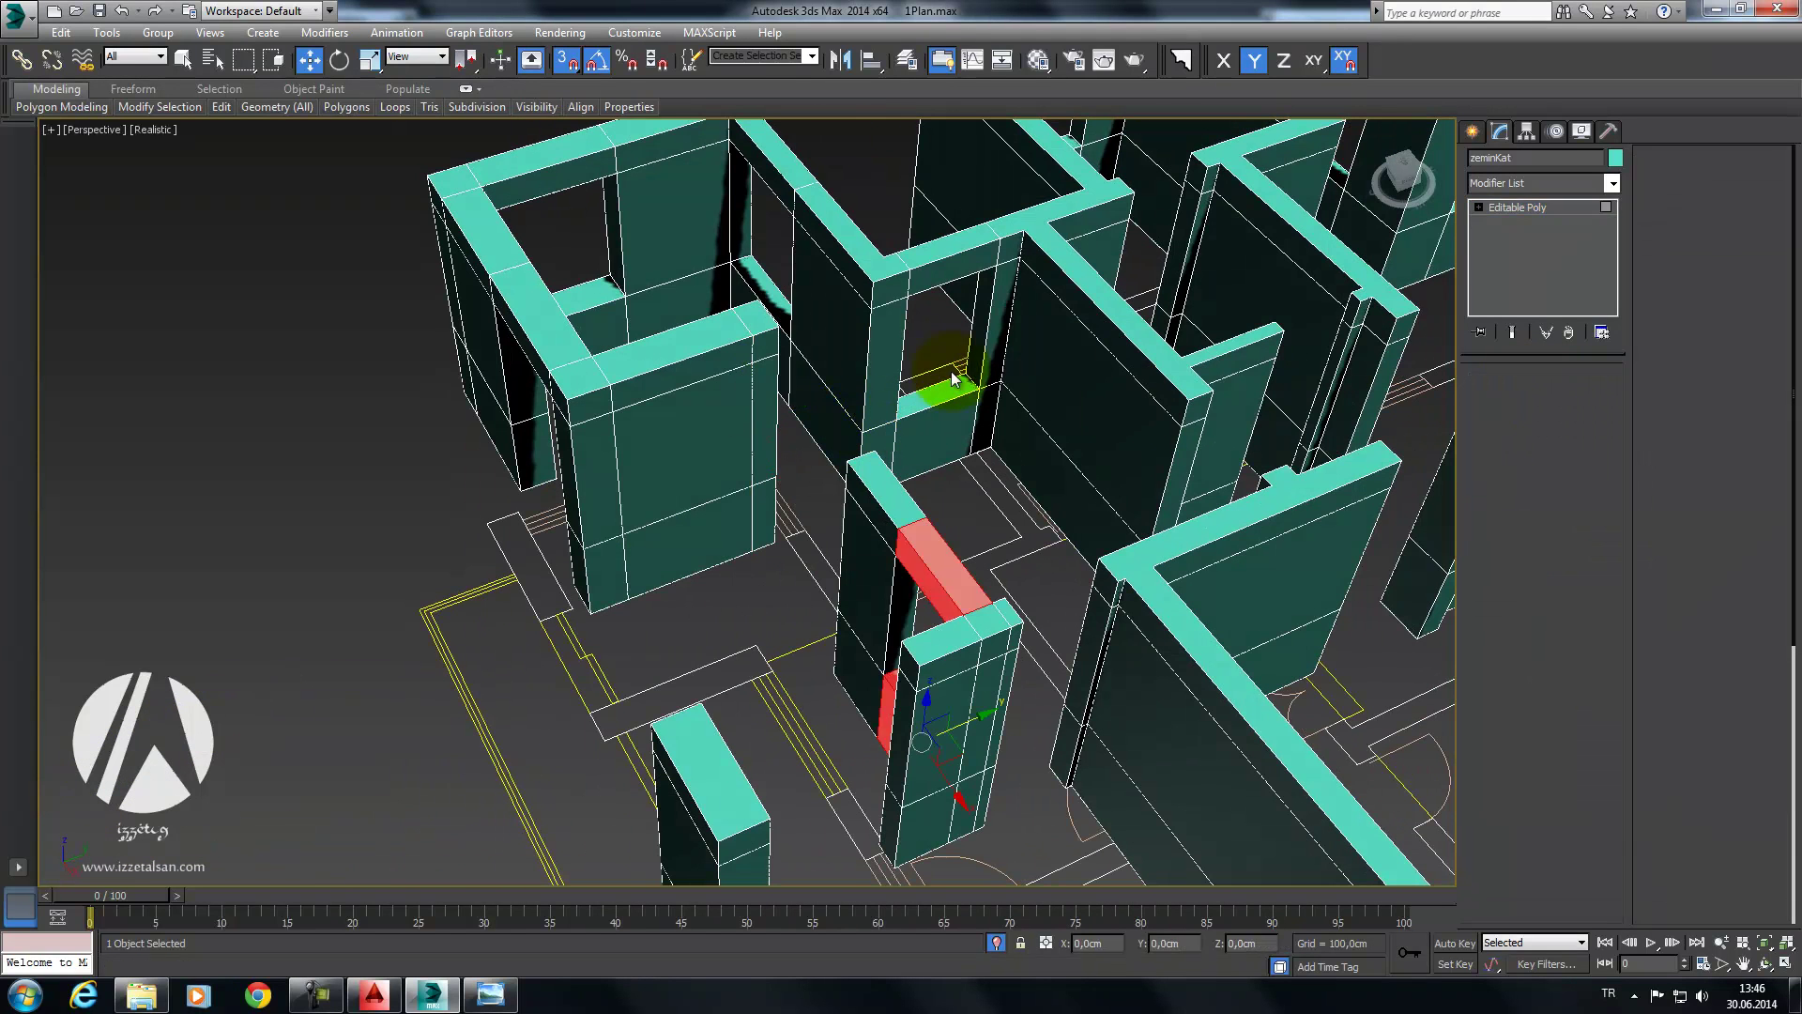
pyautogui.click(764, 342)
pyautogui.scroll(3, 764, 342)
pyautogui.keyDown('ctrl'); pyautogui.click(918, 270); pyautogui.keyUp('ctrl')
pyautogui.click(1512, 702)
# Step: Orbit and zoom around the new lintel to inspect it
pyautogui.moveTo(1203, 569)
pyautogui.keyDown('alt'); pyautogui.mouseDown(button='middle')
pyautogui.moveTo(1106, 503)
pyautogui.moveTo(1155, 555)
pyautogui.moveTo(1038, 555)
pyautogui.moveTo(1187, 572)
pyautogui.mouseUp(button='middle'); pyautogui.keyUp('alt')
pyautogui.scroll(3, 1183, 569)
pyautogui.scroll(3, 1228, 687)
pyautogui.moveTo(1228, 687)
pyautogui.keyDown('alt'); pyautogui.mouseDown(button='middle')
pyautogui.moveTo(1191, 523)
pyautogui.moveTo(1215, 532)
pyautogui.mouseUp(button='middle'); pyautogui.keyUp('alt')
pyautogui.keyDown('alt'); pyautogui.moveTo(1059, 270); pyautogui.dragTo(1167, 290, button='middle'); pyautogui.keyUp('alt')
pyautogui.scroll(-2, 1179, 244)
pyautogui.scroll(-4, 1227, 301)
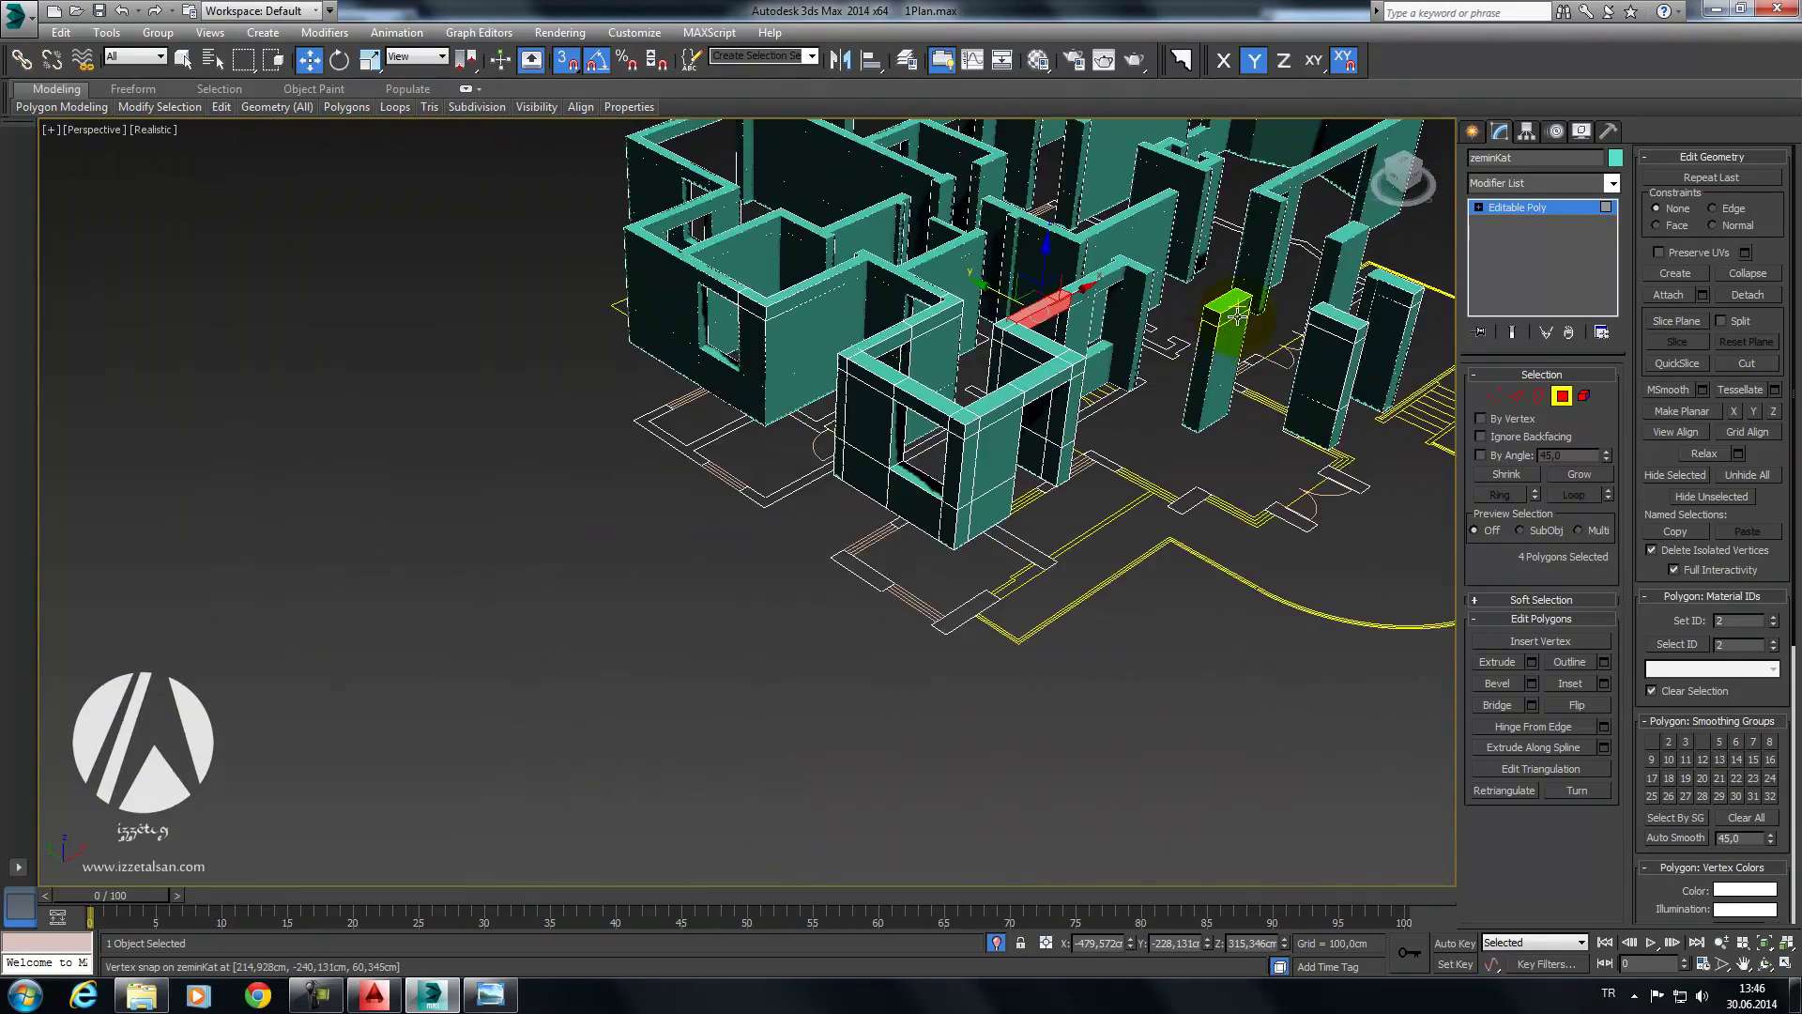
pyautogui.scroll(3, 1117, 385)
pyautogui.scroll(-2, 1117, 385)
pyautogui.scroll(4, 978, 503)
pyautogui.scroll(3, 1400, 411)
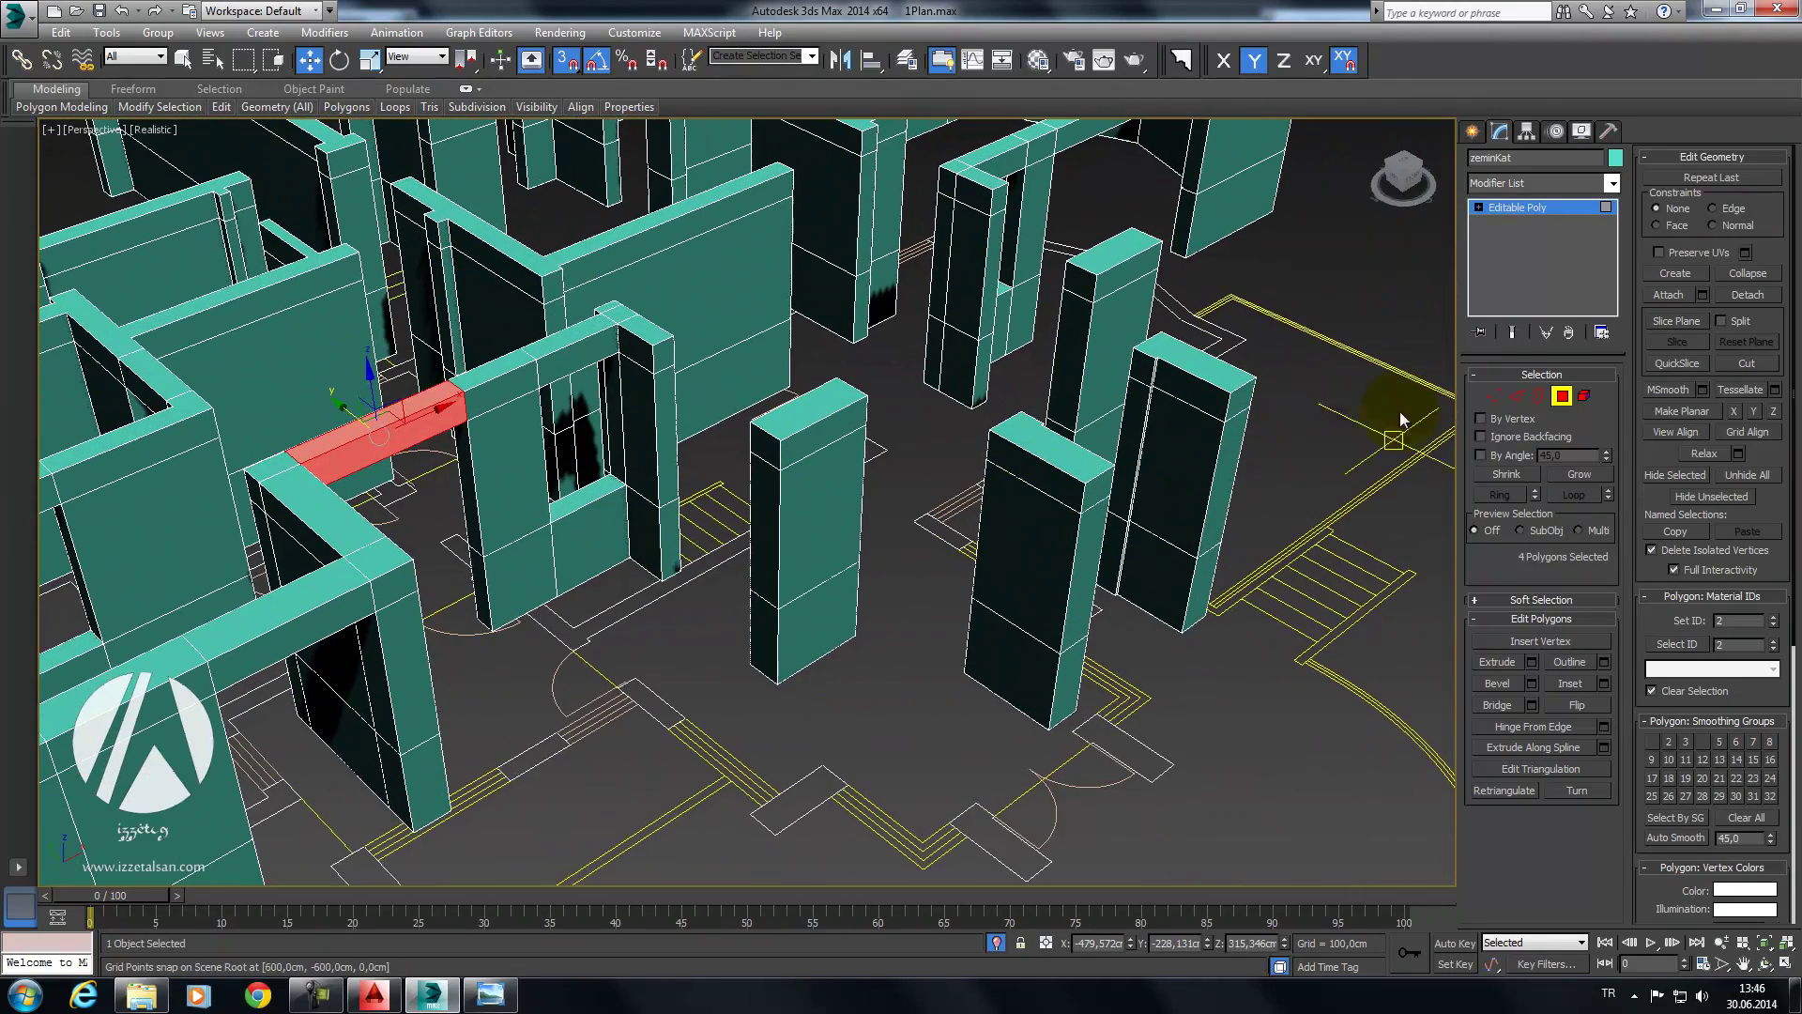
# Step: Ring-select the front pillar's top edges and slide them along X
pyautogui.click(1517, 396)
pyautogui.click(843, 403)
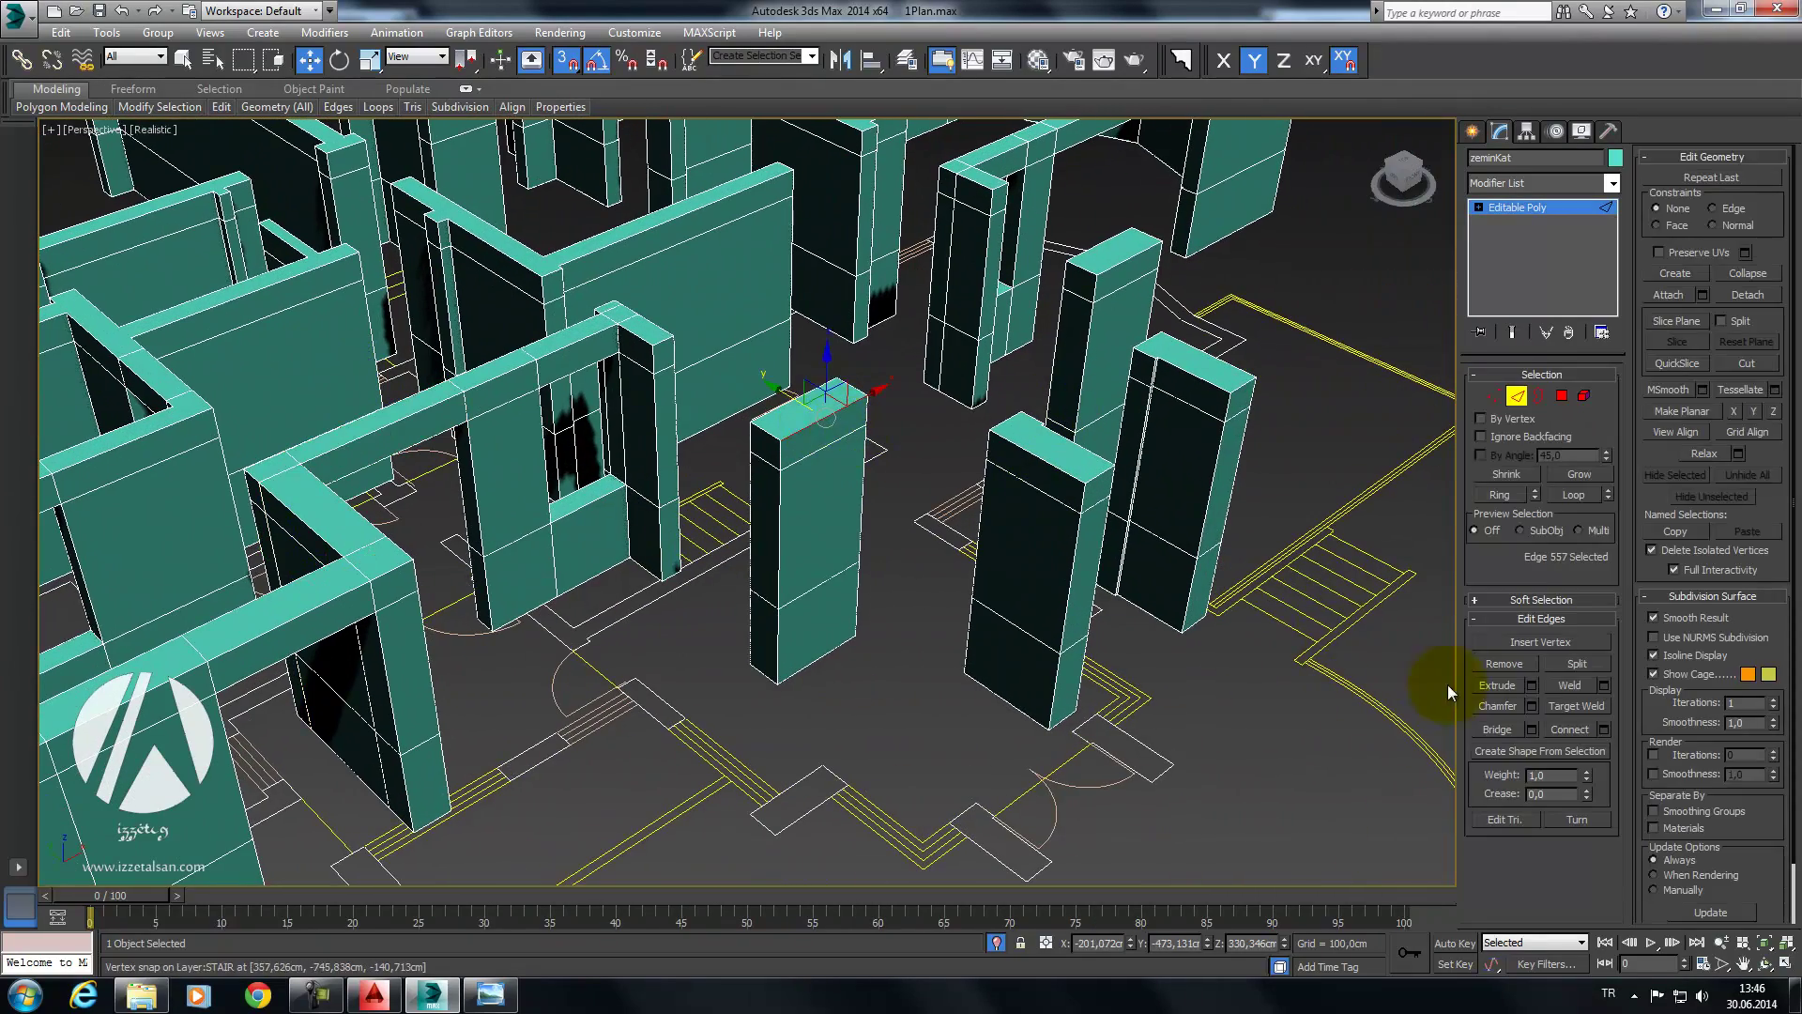
pyautogui.click(1500, 495)
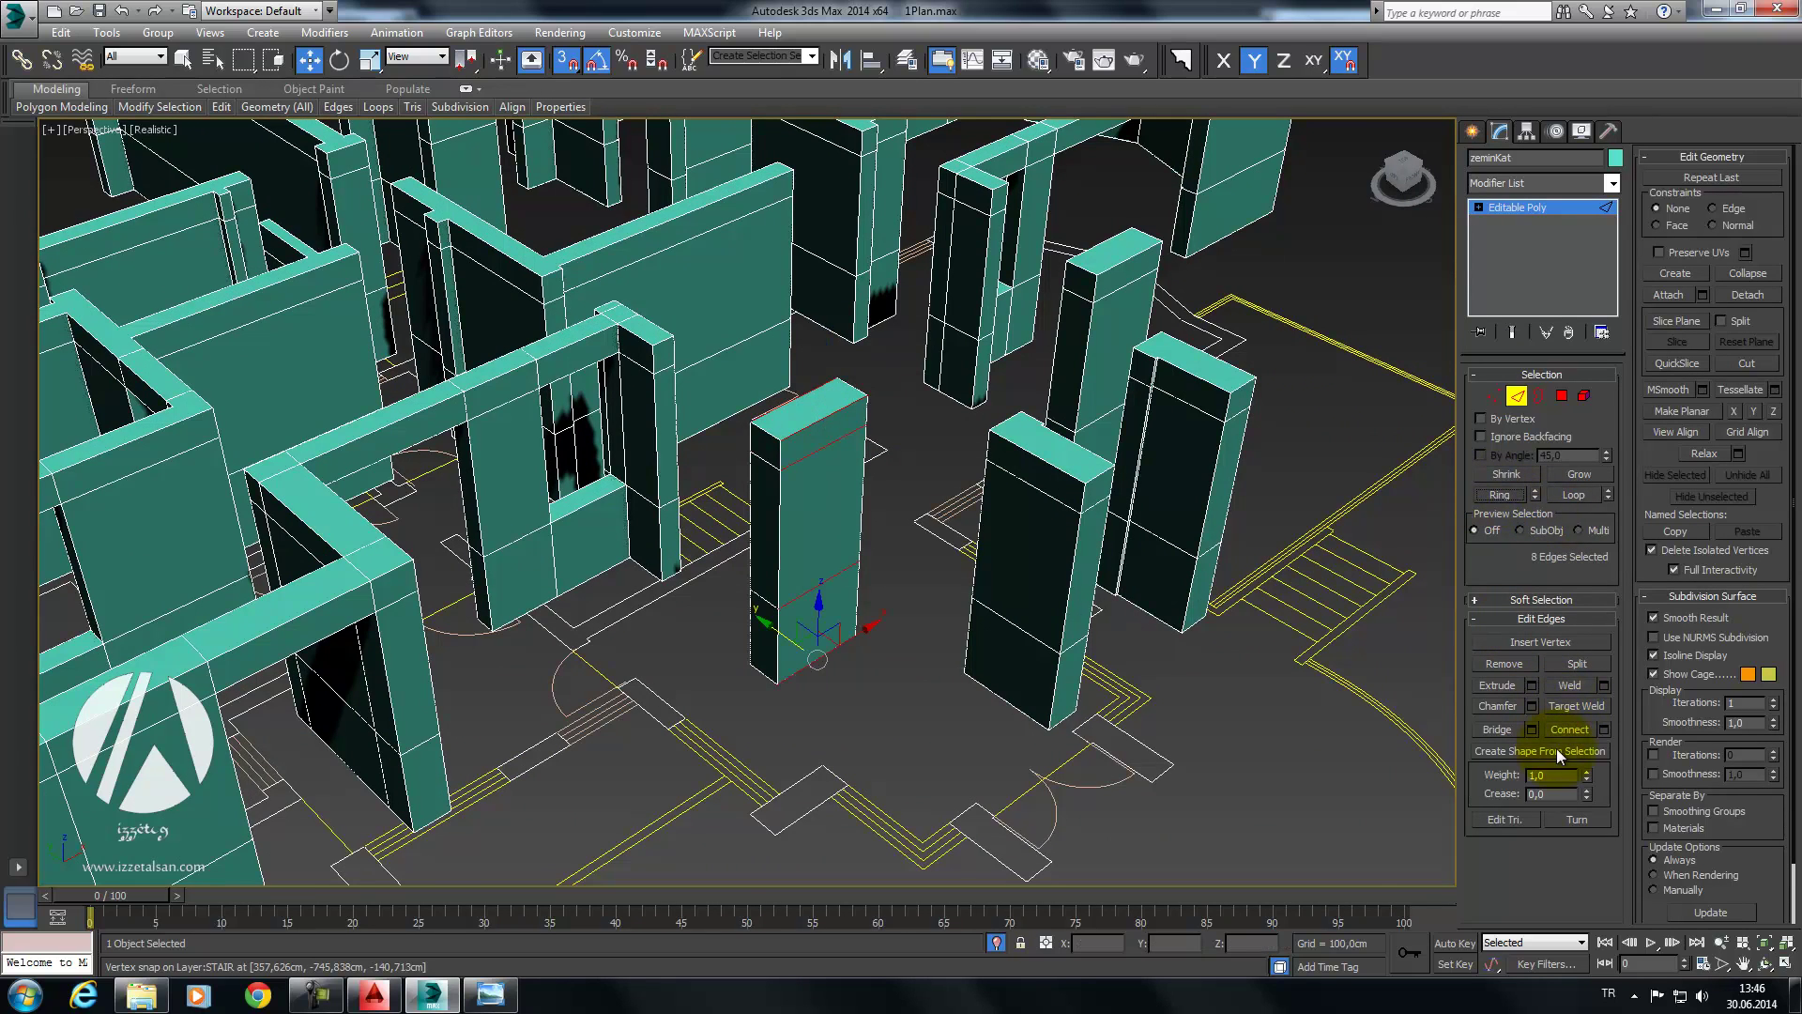
pyautogui.keyDown('alt'); pyautogui.moveTo(1035, 525); pyautogui.dragTo(875, 546, button='middle'); pyautogui.keyUp('alt')
pyautogui.moveTo(860, 507); pyautogui.dragTo(763, 305)
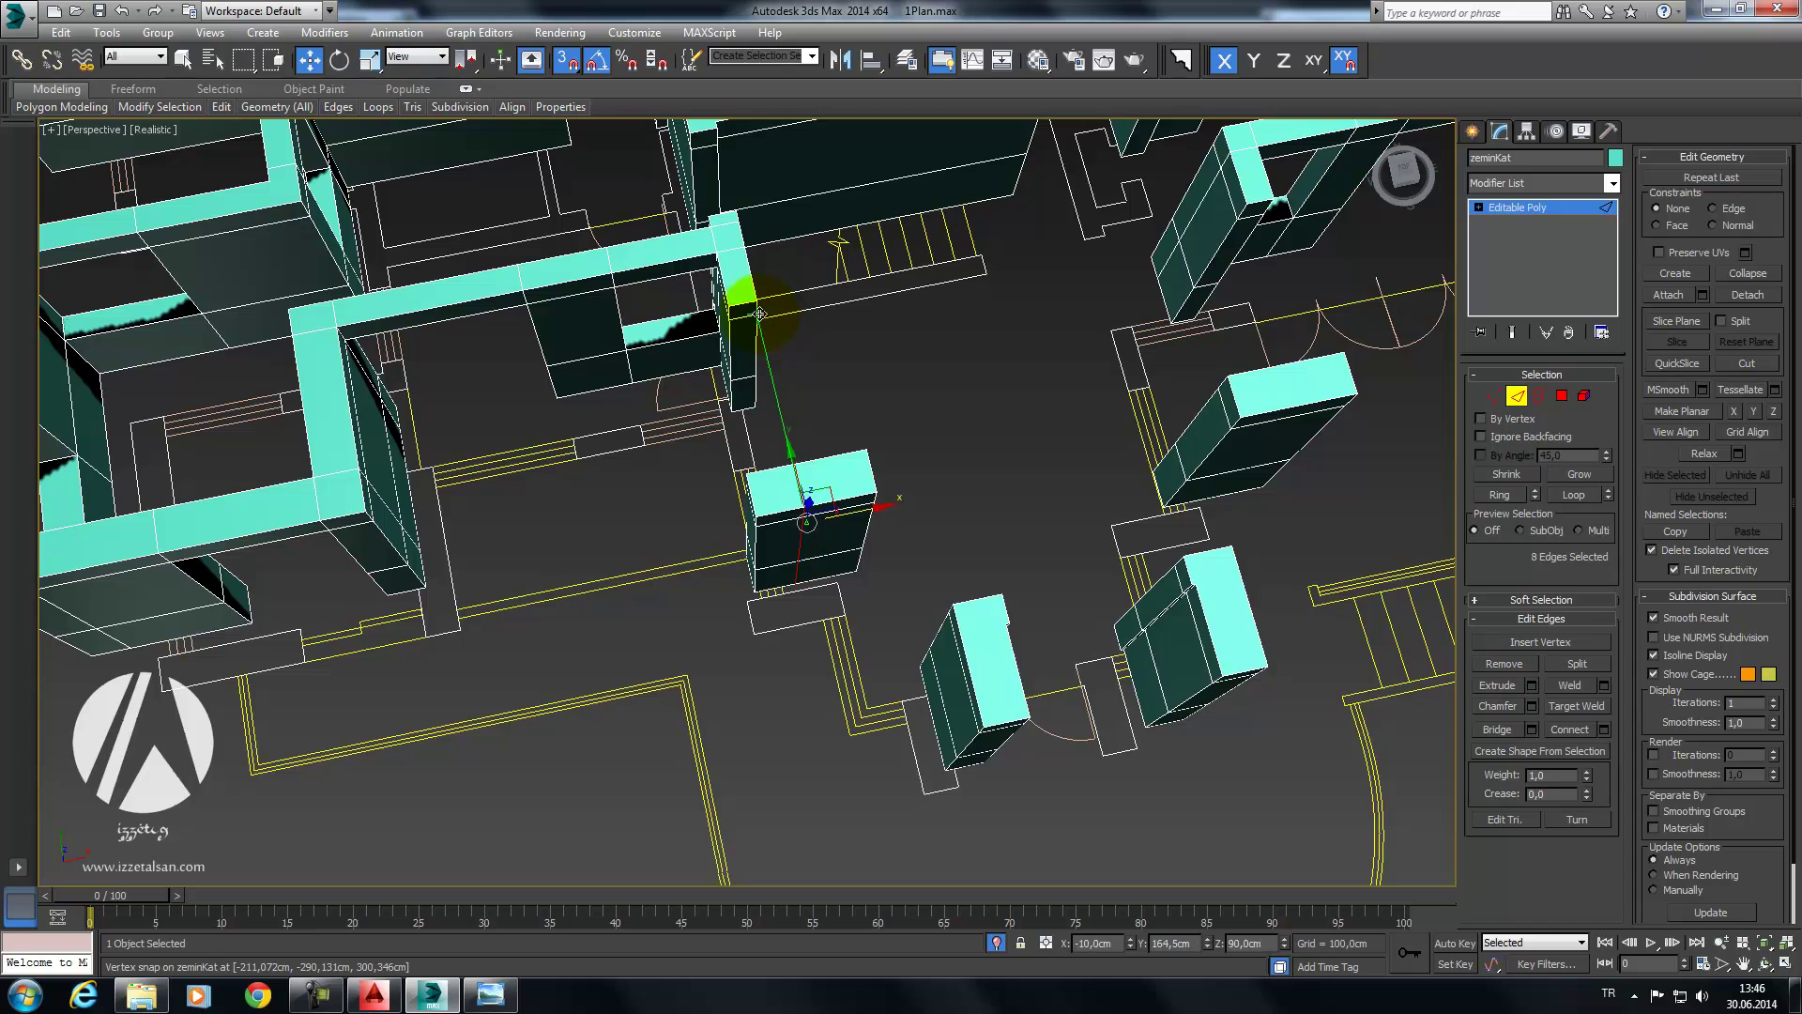
pyautogui.moveTo(853, 394)
pyautogui.keyDown('alt'); pyautogui.mouseDown(button='middle')
pyautogui.moveTo(839, 449)
pyautogui.moveTo(753, 370)
pyautogui.mouseUp(button='middle'); pyautogui.keyUp('alt')
# Step: Split the small box with a new edge loop and raise it to the snapped door height
pyautogui.click(758, 515)
pyautogui.click(1499, 495)
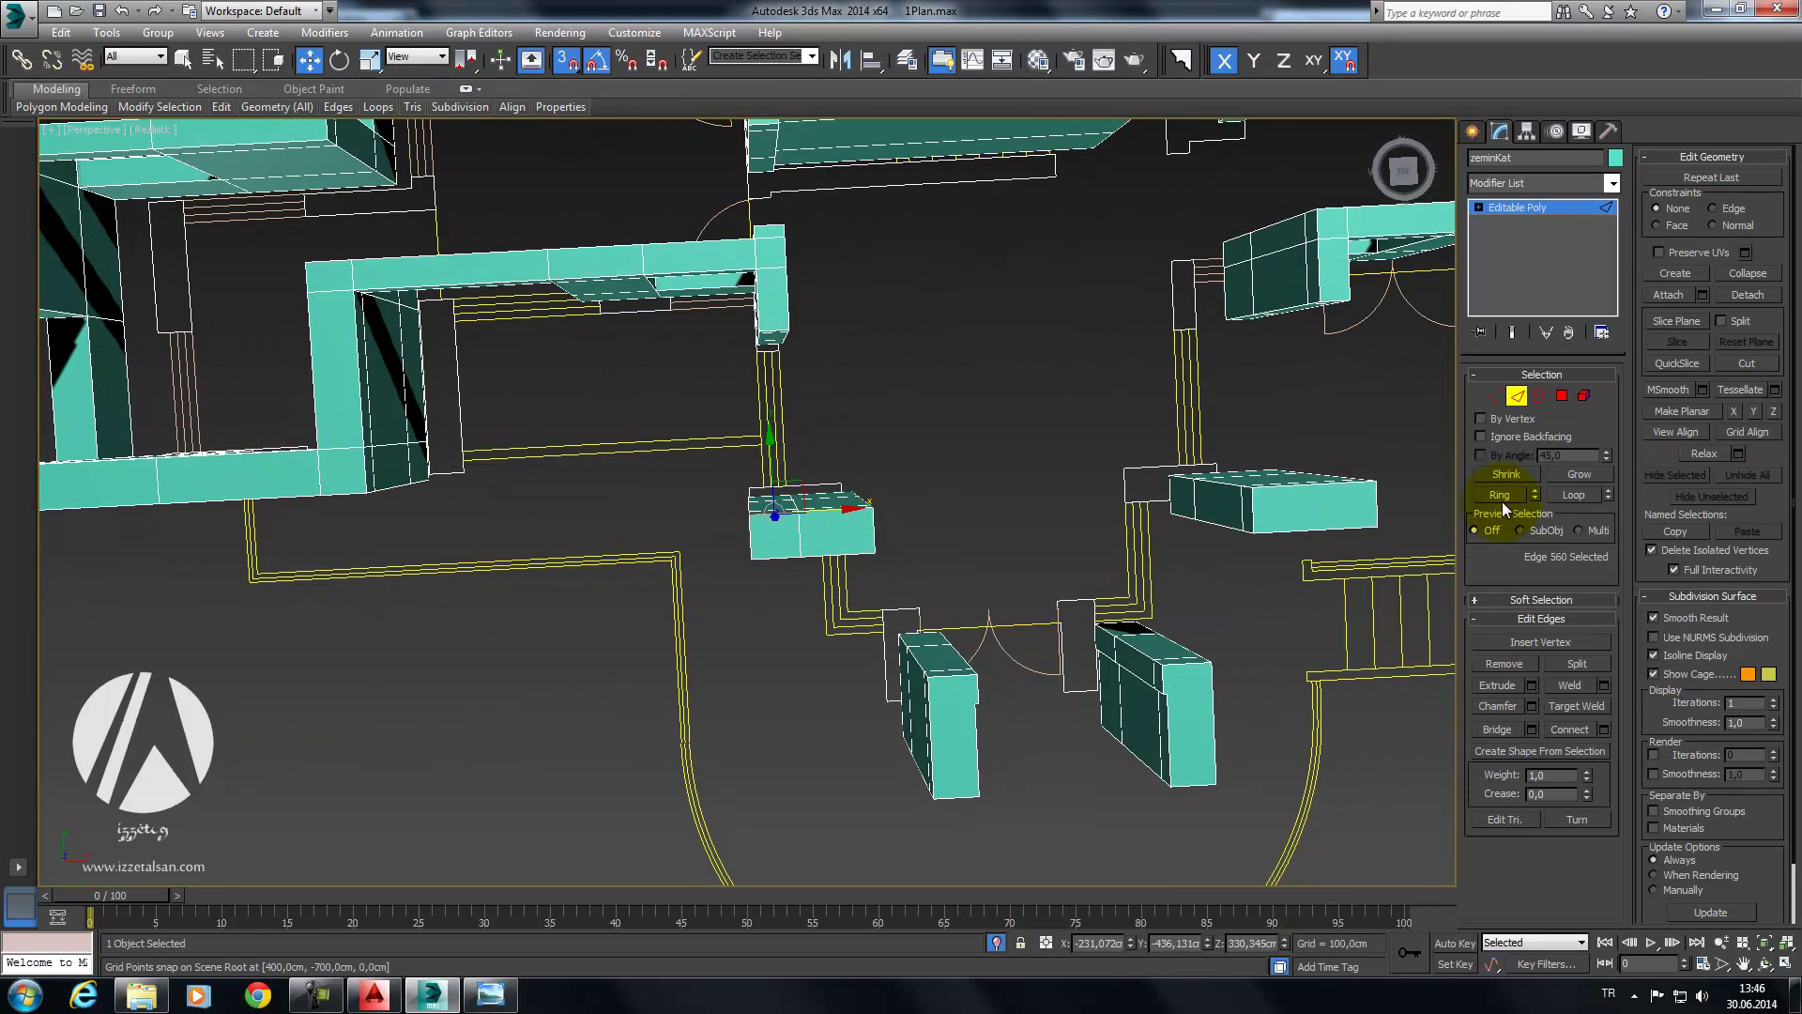
pyautogui.click(1571, 729)
pyautogui.moveTo(805, 516); pyautogui.dragTo(759, 326)
pyautogui.keyDown('alt'); pyautogui.moveTo(853, 404); pyautogui.dragTo(1070, 425, button='middle'); pyautogui.keyUp('alt')
# Step: Bridge the box faces to the tall box and facing wall to form a lintel
pyautogui.click(1561, 395)
pyautogui.click(785, 322)
pyautogui.moveTo(784, 321)
pyautogui.keyDown('alt'); pyautogui.mouseDown(button='middle')
pyautogui.moveTo(910, 374)
pyautogui.moveTo(1039, 373)
pyautogui.mouseUp(button='middle'); pyautogui.keyUp('alt')
pyautogui.keyDown('ctrl'); pyautogui.click(893, 265); pyautogui.keyUp('ctrl')
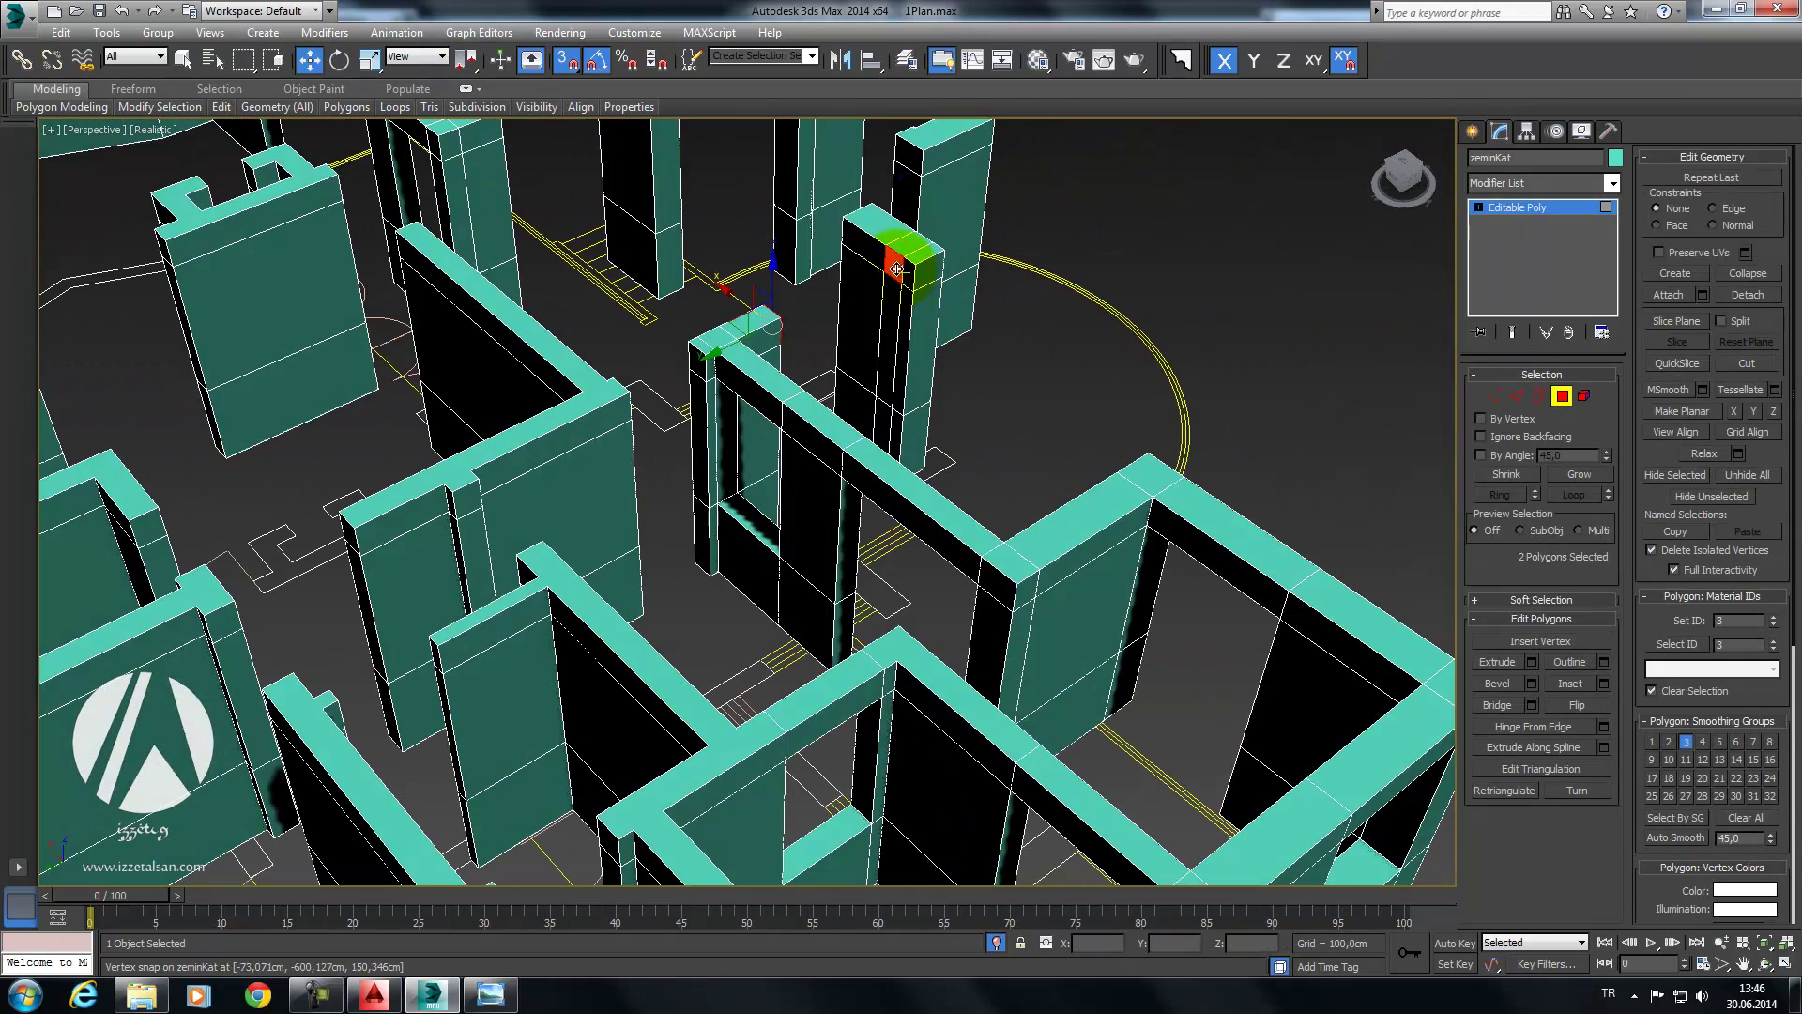
pyautogui.keyDown('ctrl'); pyautogui.click(880, 413); pyautogui.keyUp('ctrl')
pyautogui.moveTo(880, 411)
pyautogui.keyDown('alt'); pyautogui.mouseDown(button='middle')
pyautogui.moveTo(933, 362)
pyautogui.moveTo(805, 390)
pyautogui.mouseUp(button='middle'); pyautogui.keyUp('alt')
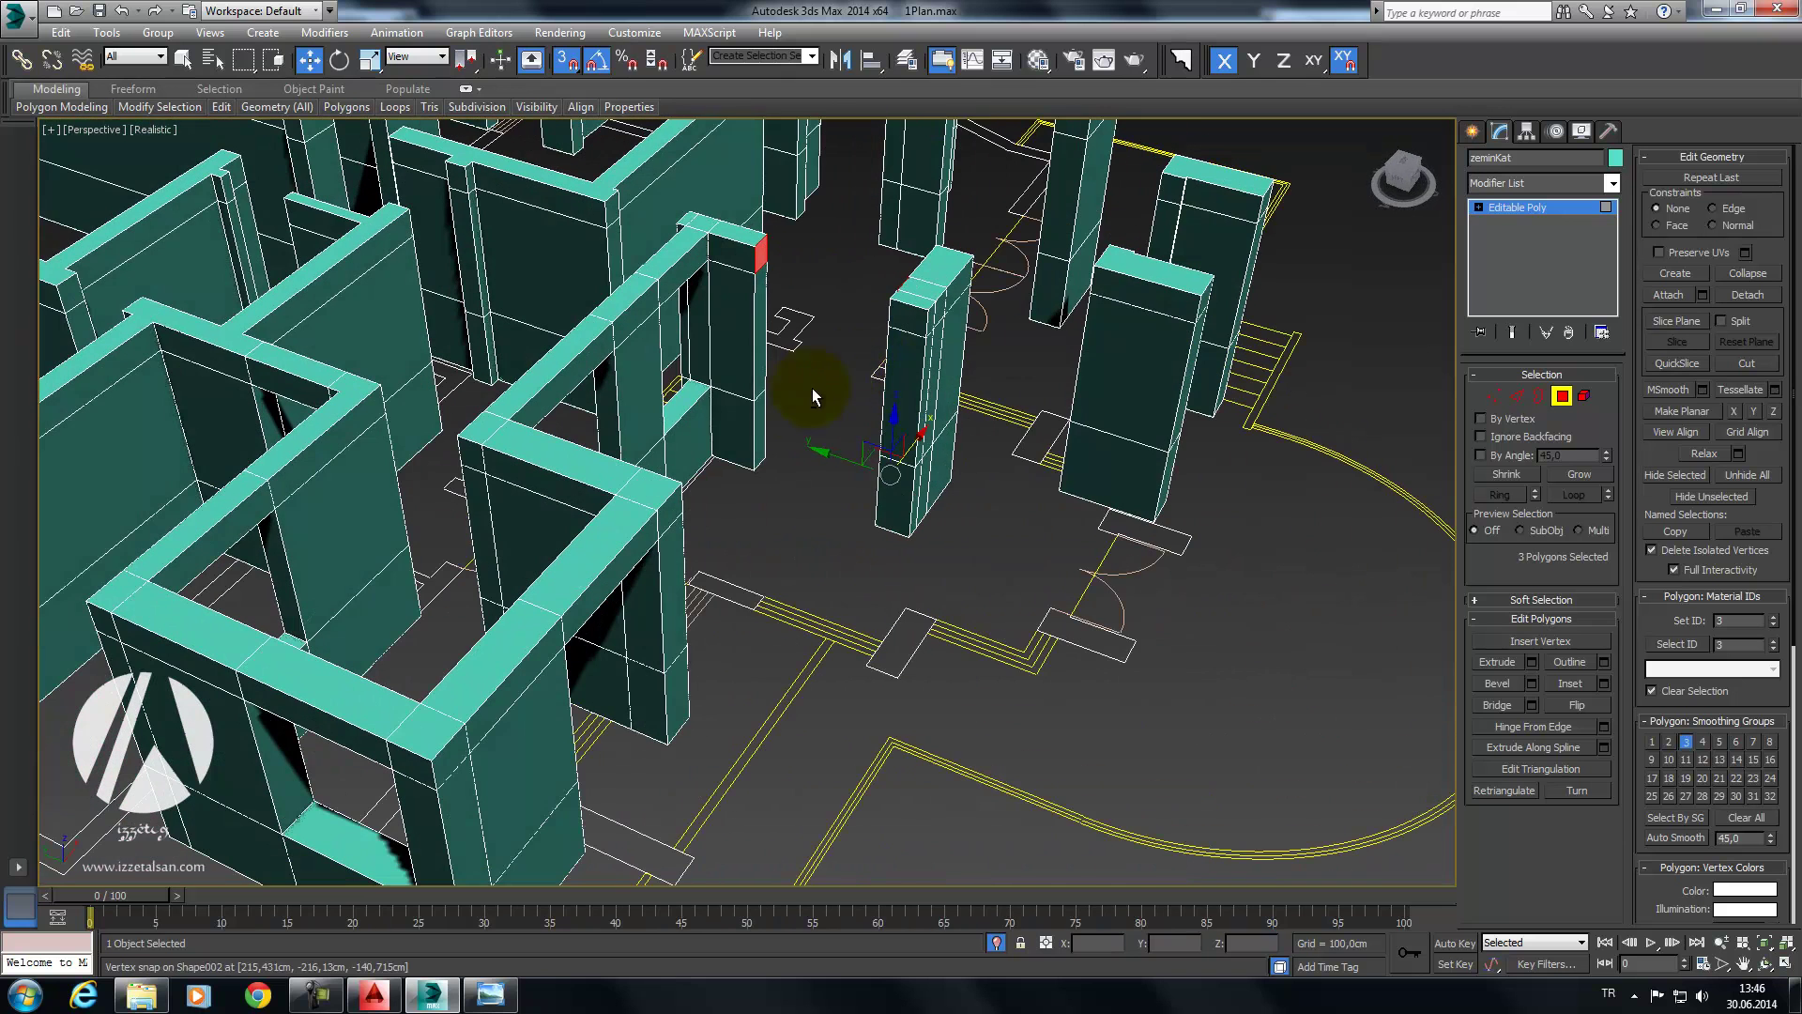
pyautogui.keyDown('ctrl'); pyautogui.click(755, 418); pyautogui.keyUp('ctrl')
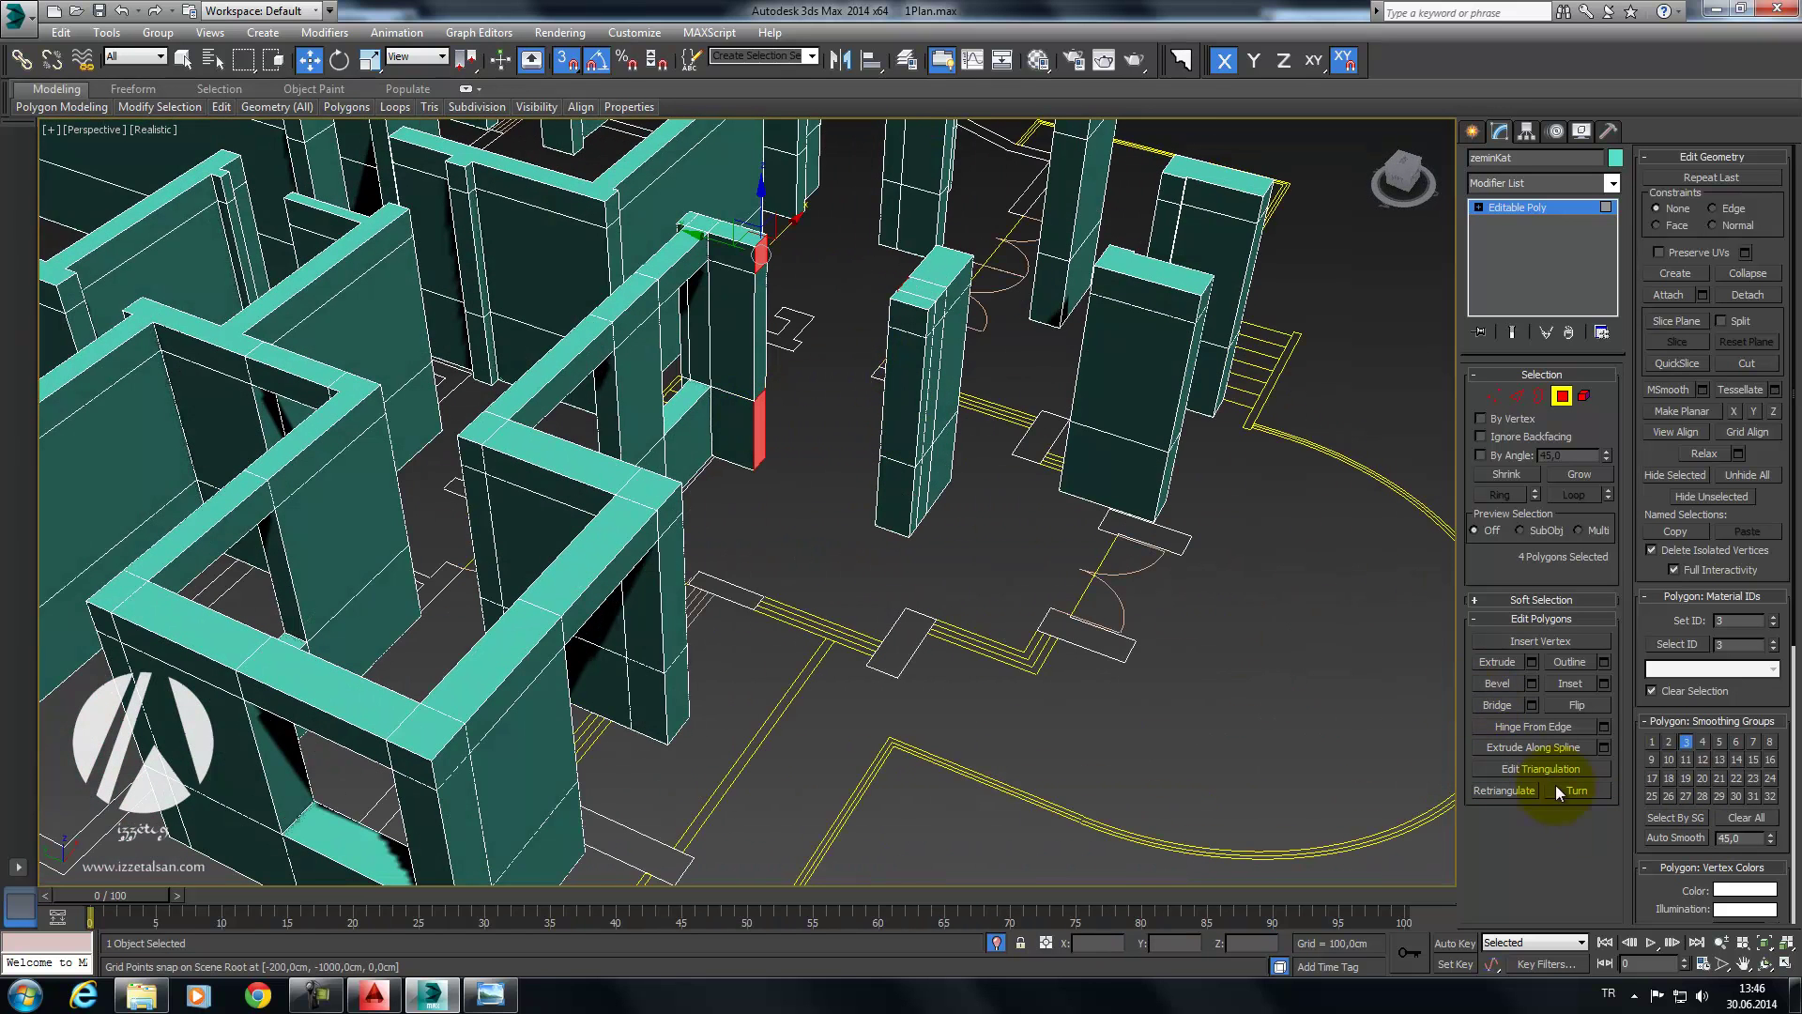
pyautogui.click(1489, 707)
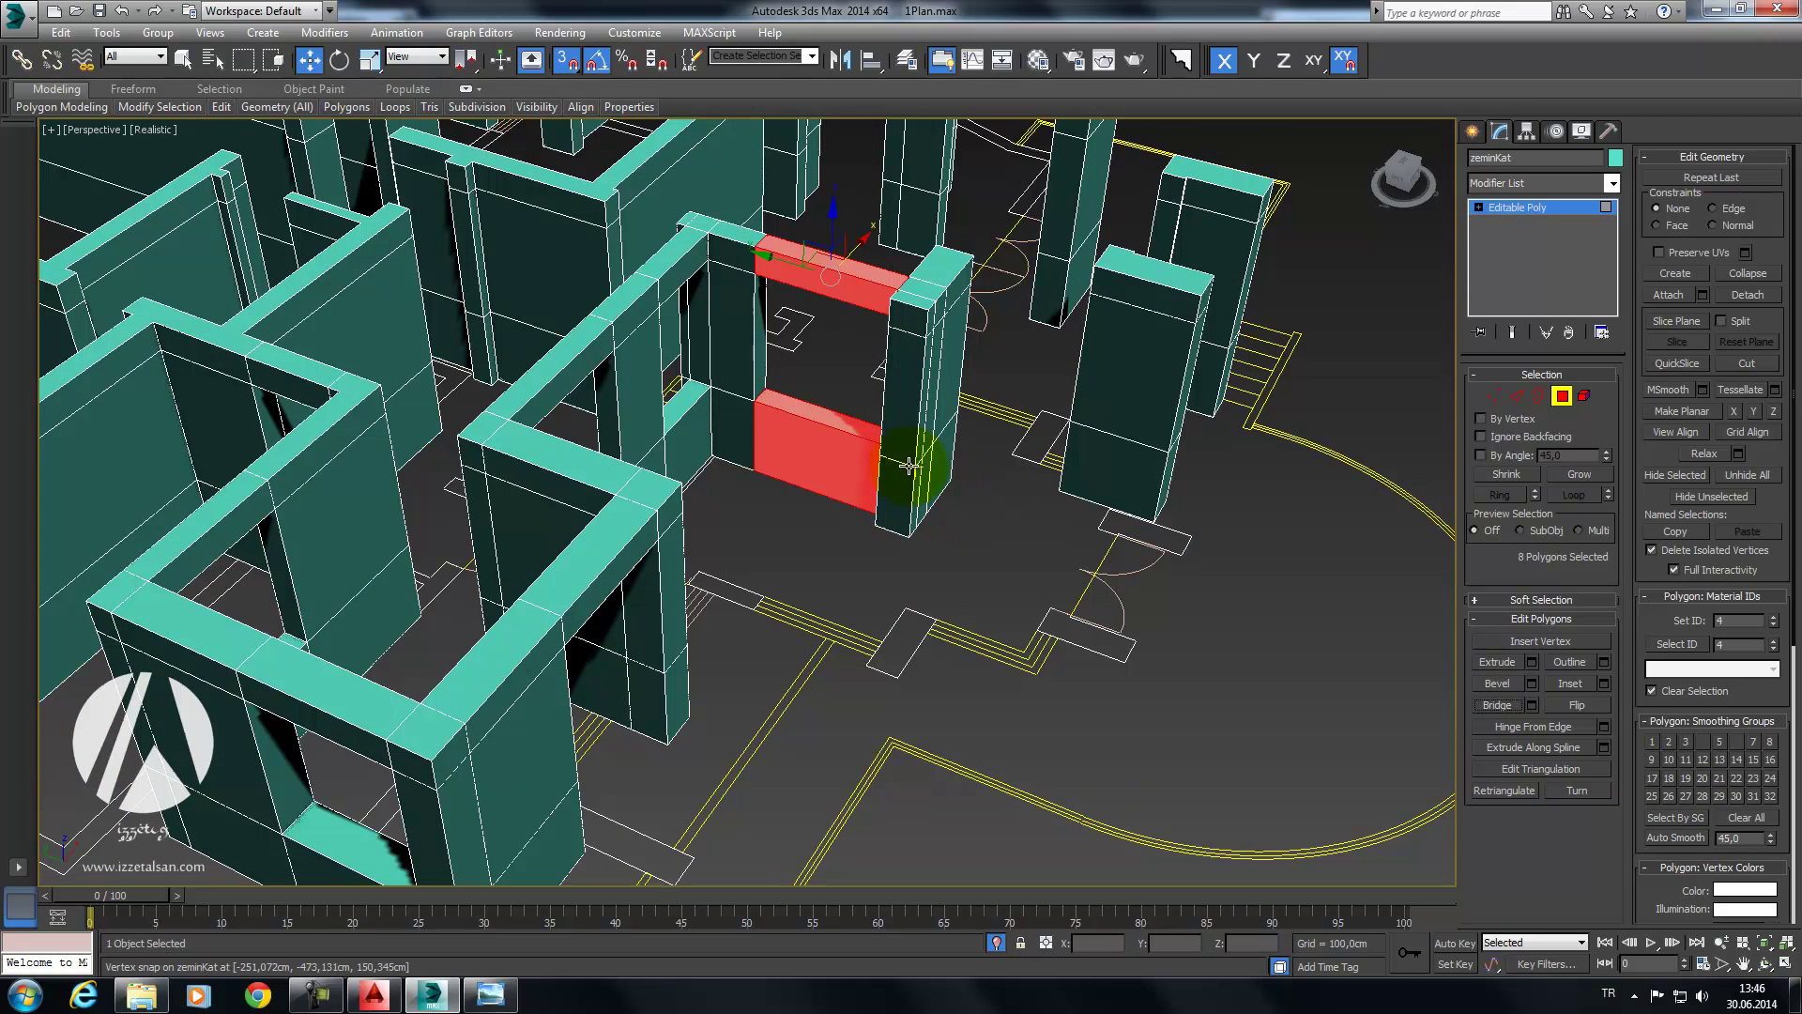
pyautogui.moveTo(866, 455); pyautogui.dragTo(866, 454)
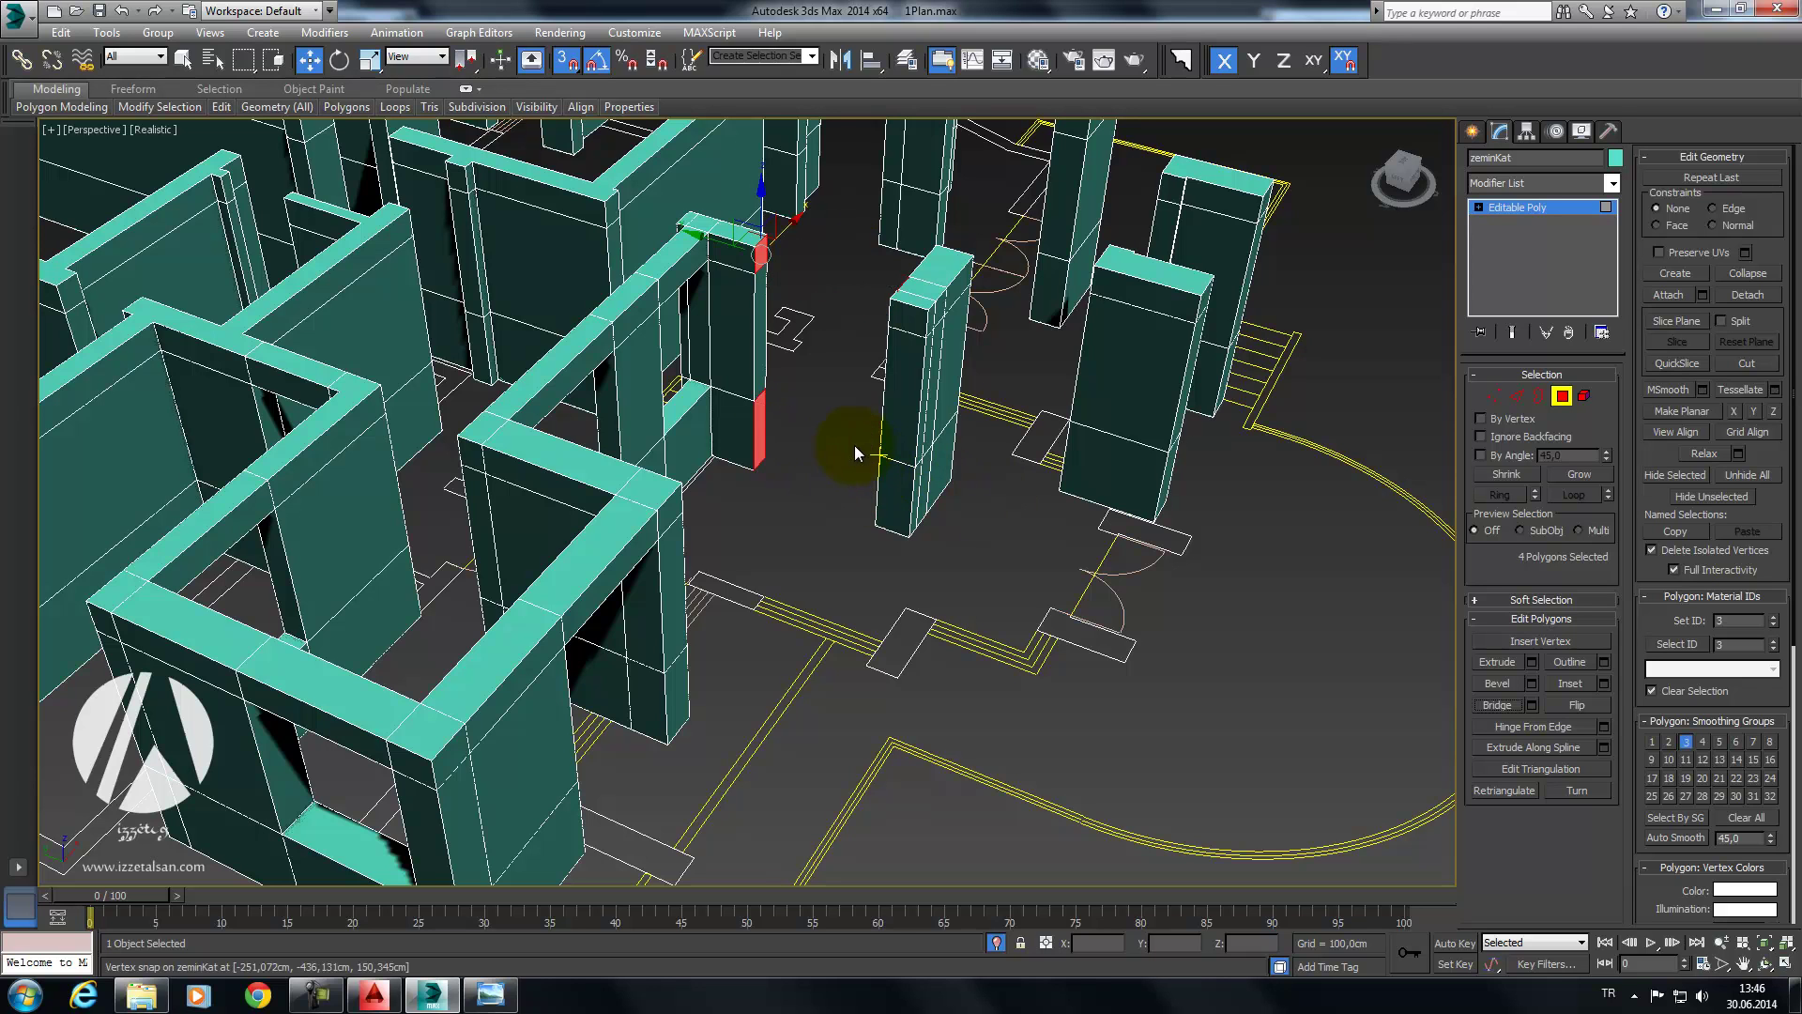
# Step: With snapping off, bridge the two pillar top faces together
pyautogui.press('s')
pyautogui.moveTo(1006, 363); pyautogui.dragTo(651, 595)
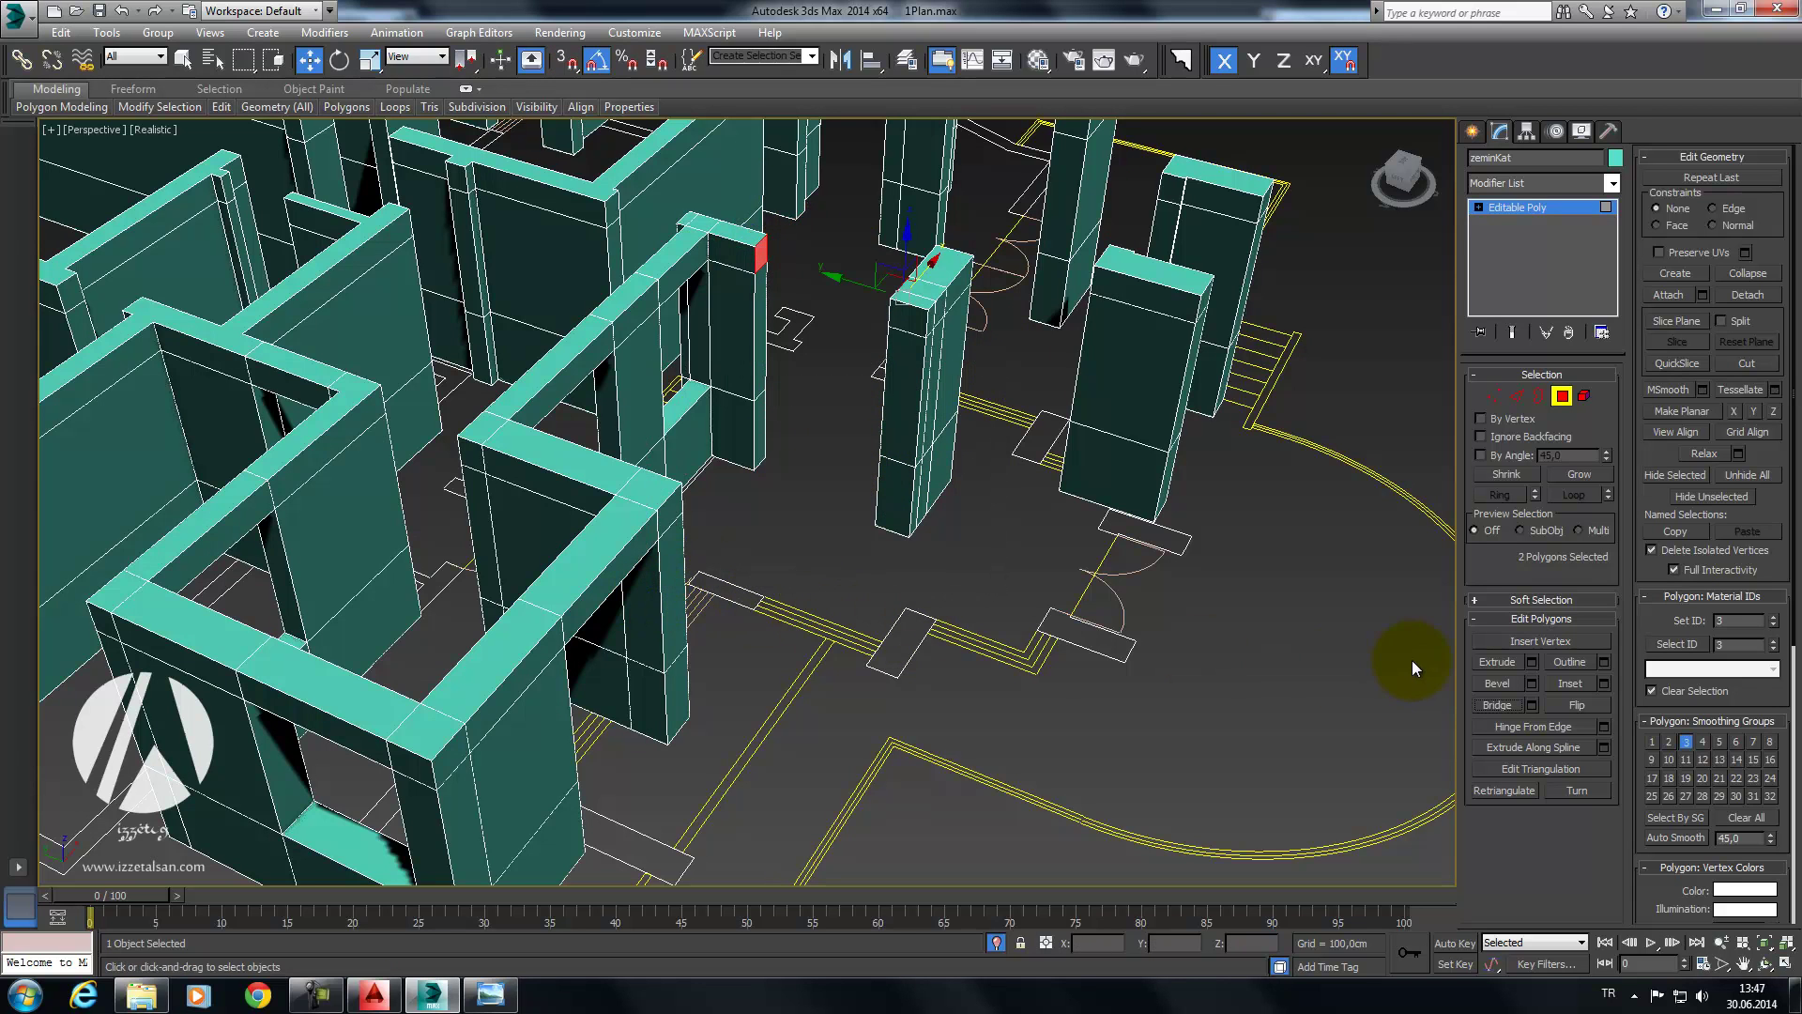
pyautogui.click(1495, 706)
pyautogui.moveTo(936, 355)
pyautogui.keyDown('alt'); pyautogui.mouseDown(button='middle')
pyautogui.moveTo(864, 341)
pyautogui.moveTo(954, 415)
pyautogui.mouseUp(button='middle'); pyautogui.keyUp('alt')
# Step: Clear the polygon selection and orbit to the entrance pillars and doorway wall
pyautogui.click(989, 443)
pyautogui.scroll(-5, 803, 566)
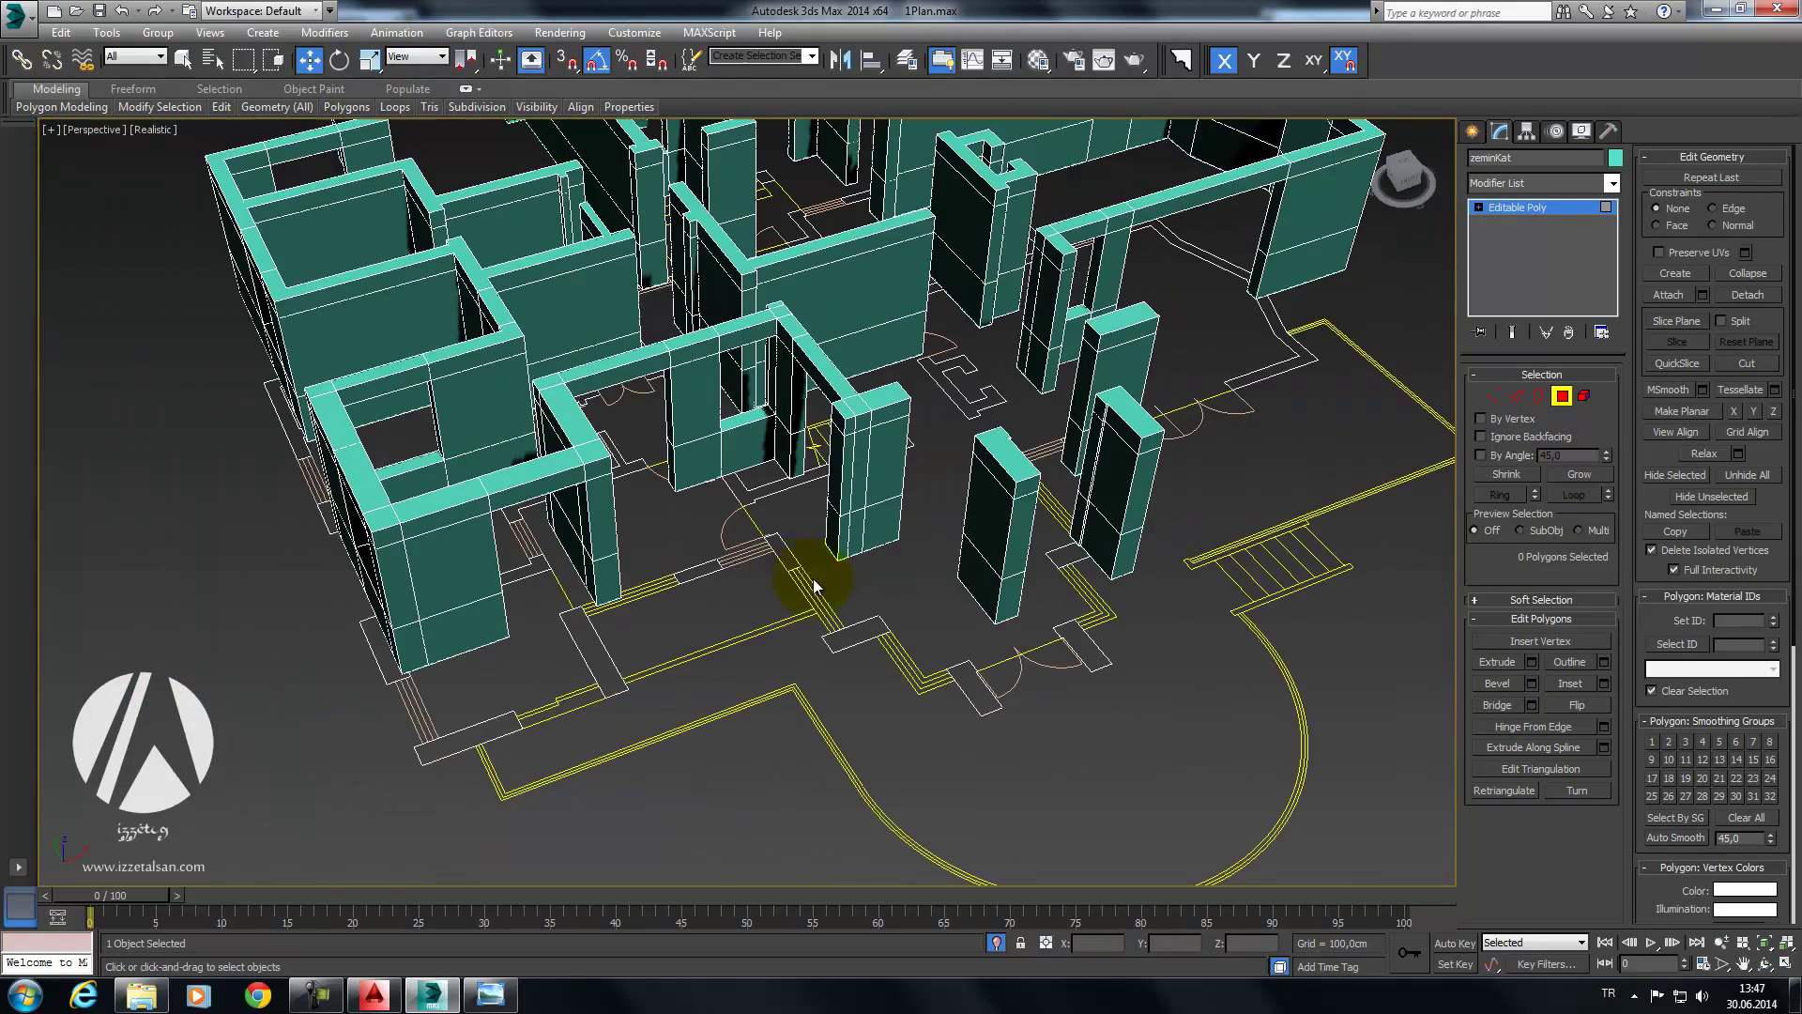
pyautogui.keyDown('alt'); pyautogui.moveTo(934, 592); pyautogui.dragTo(749, 541, button='middle'); pyautogui.keyUp('alt')
pyautogui.scroll(-3, 651, 623)
pyautogui.scroll(4, 651, 623)
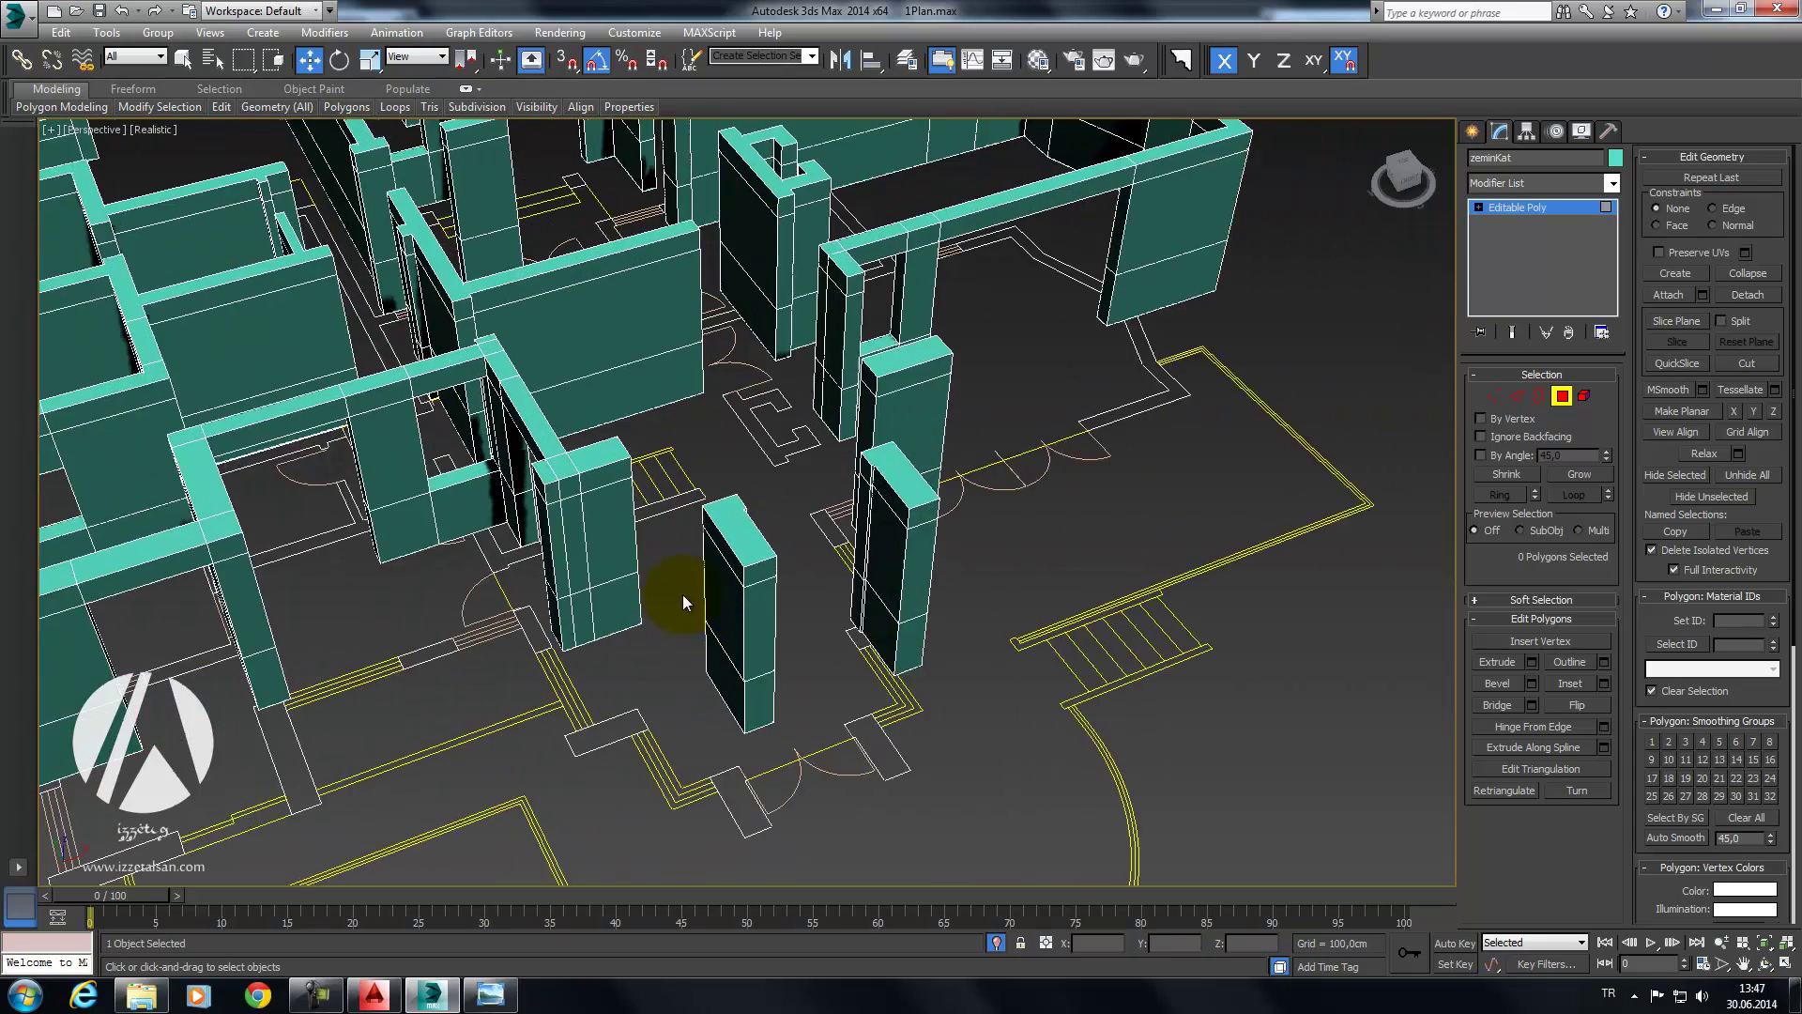
pyautogui.keyDown('alt'); pyautogui.moveTo(684, 595); pyautogui.dragTo(716, 623, button='middle'); pyautogui.keyUp('alt')
pyautogui.scroll(2, 817, 583)
pyautogui.scroll(-2, 831, 577)
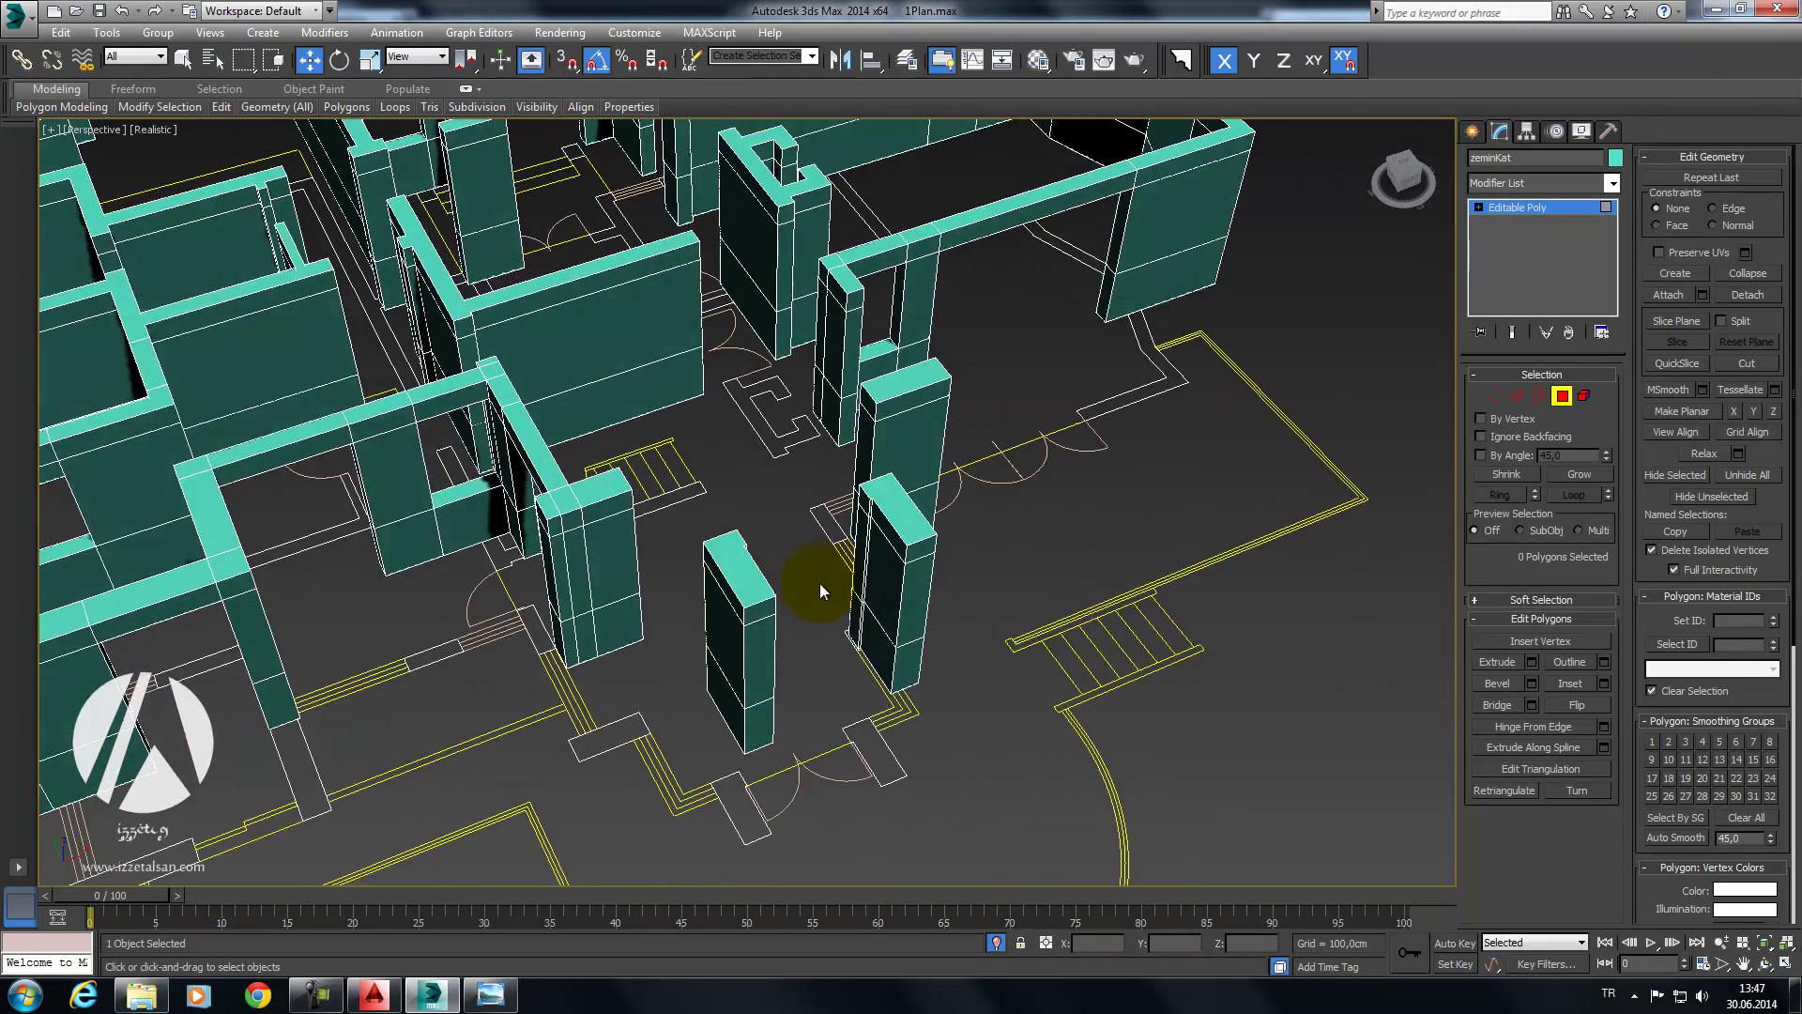
pyautogui.scroll(-5, 819, 583)
pyautogui.keyDown('alt'); pyautogui.moveTo(820, 583); pyautogui.dragTo(774, 441, button='middle'); pyautogui.keyUp('alt')
pyautogui.scroll(6, 786, 466)
pyautogui.scroll(-2, 905, 474)
pyautogui.moveTo(905, 475)
pyautogui.keyDown('alt'); pyautogui.mouseDown(button='middle')
pyautogui.moveTo(955, 481)
pyautogui.moveTo(821, 491)
pyautogui.moveTo(920, 475)
pyautogui.mouseUp(button='middle'); pyautogui.keyUp('alt')
pyautogui.scroll(-2, 931, 507)
pyautogui.scroll(3, 880, 492)
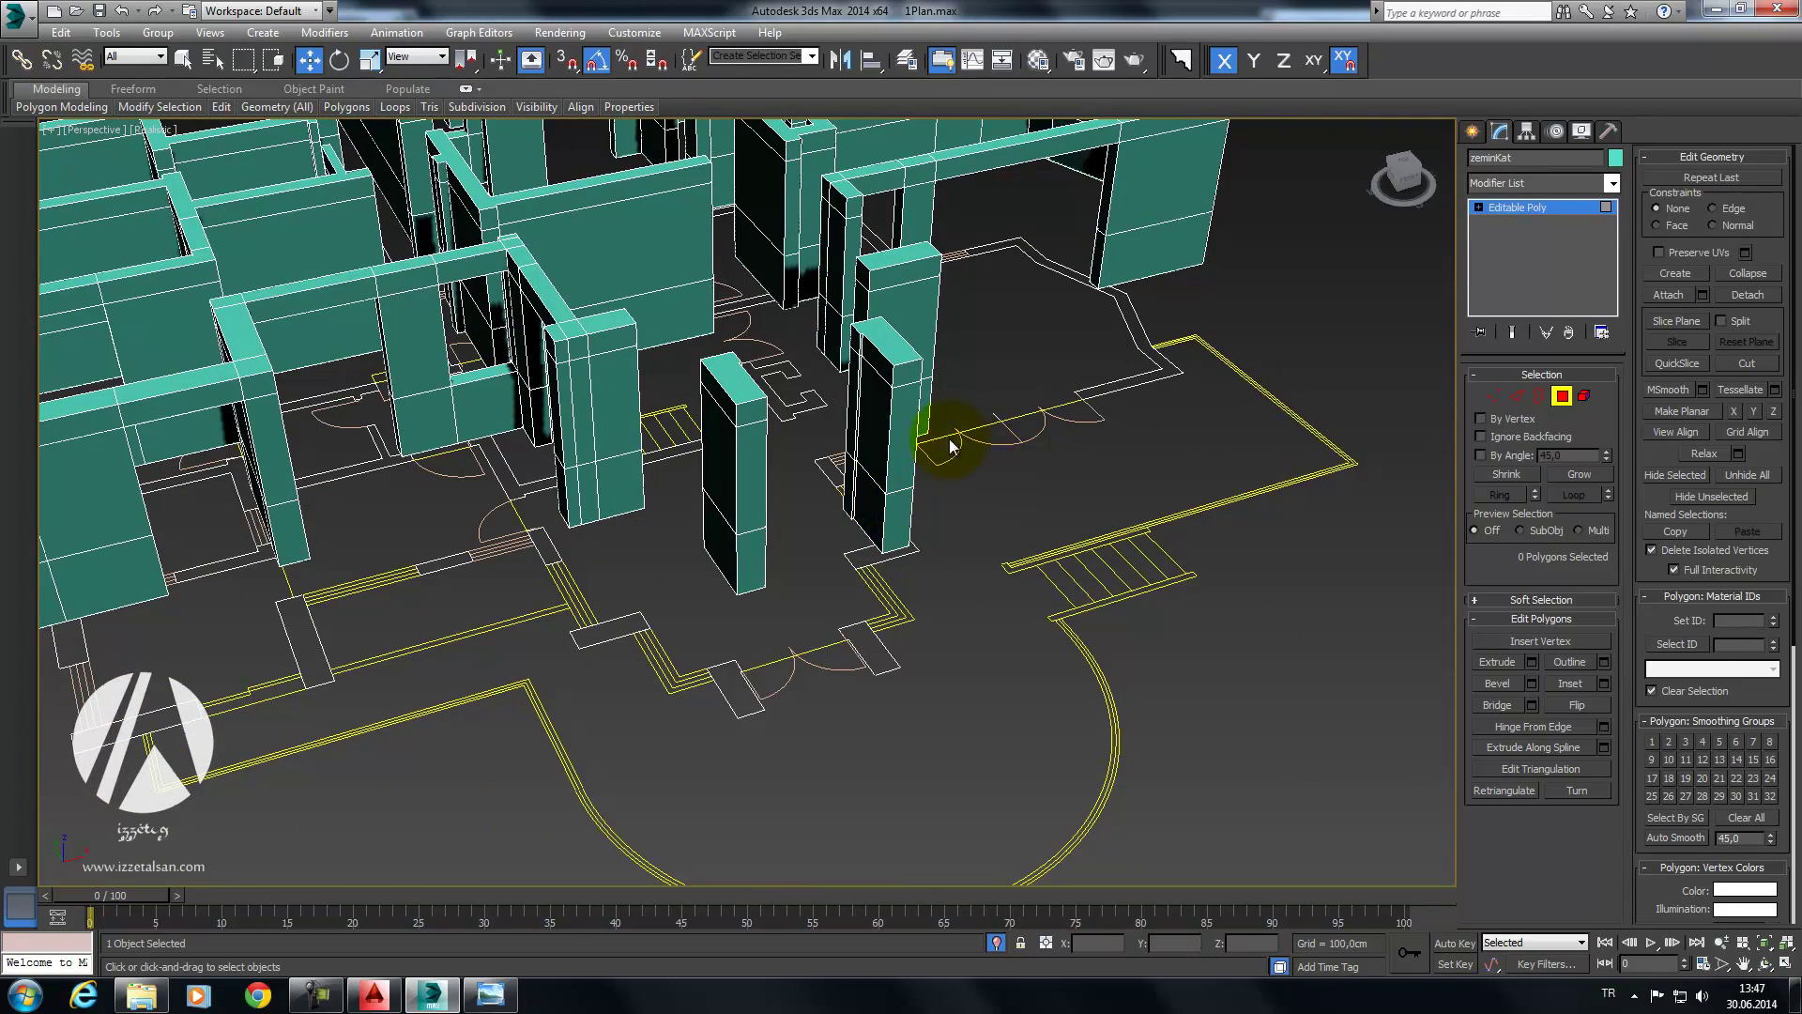
pyautogui.moveTo(736, 424)
pyautogui.keyDown('alt'); pyautogui.mouseDown(button='middle')
pyautogui.moveTo(801, 463)
pyautogui.moveTo(742, 499)
pyautogui.mouseUp(button='middle'); pyautogui.keyUp('alt')
pyautogui.keyDown('alt'); pyautogui.moveTo(926, 403); pyautogui.dragTo(725, 403, button='middle'); pyautogui.keyUp('alt')
pyautogui.scroll(2, 643, 458)
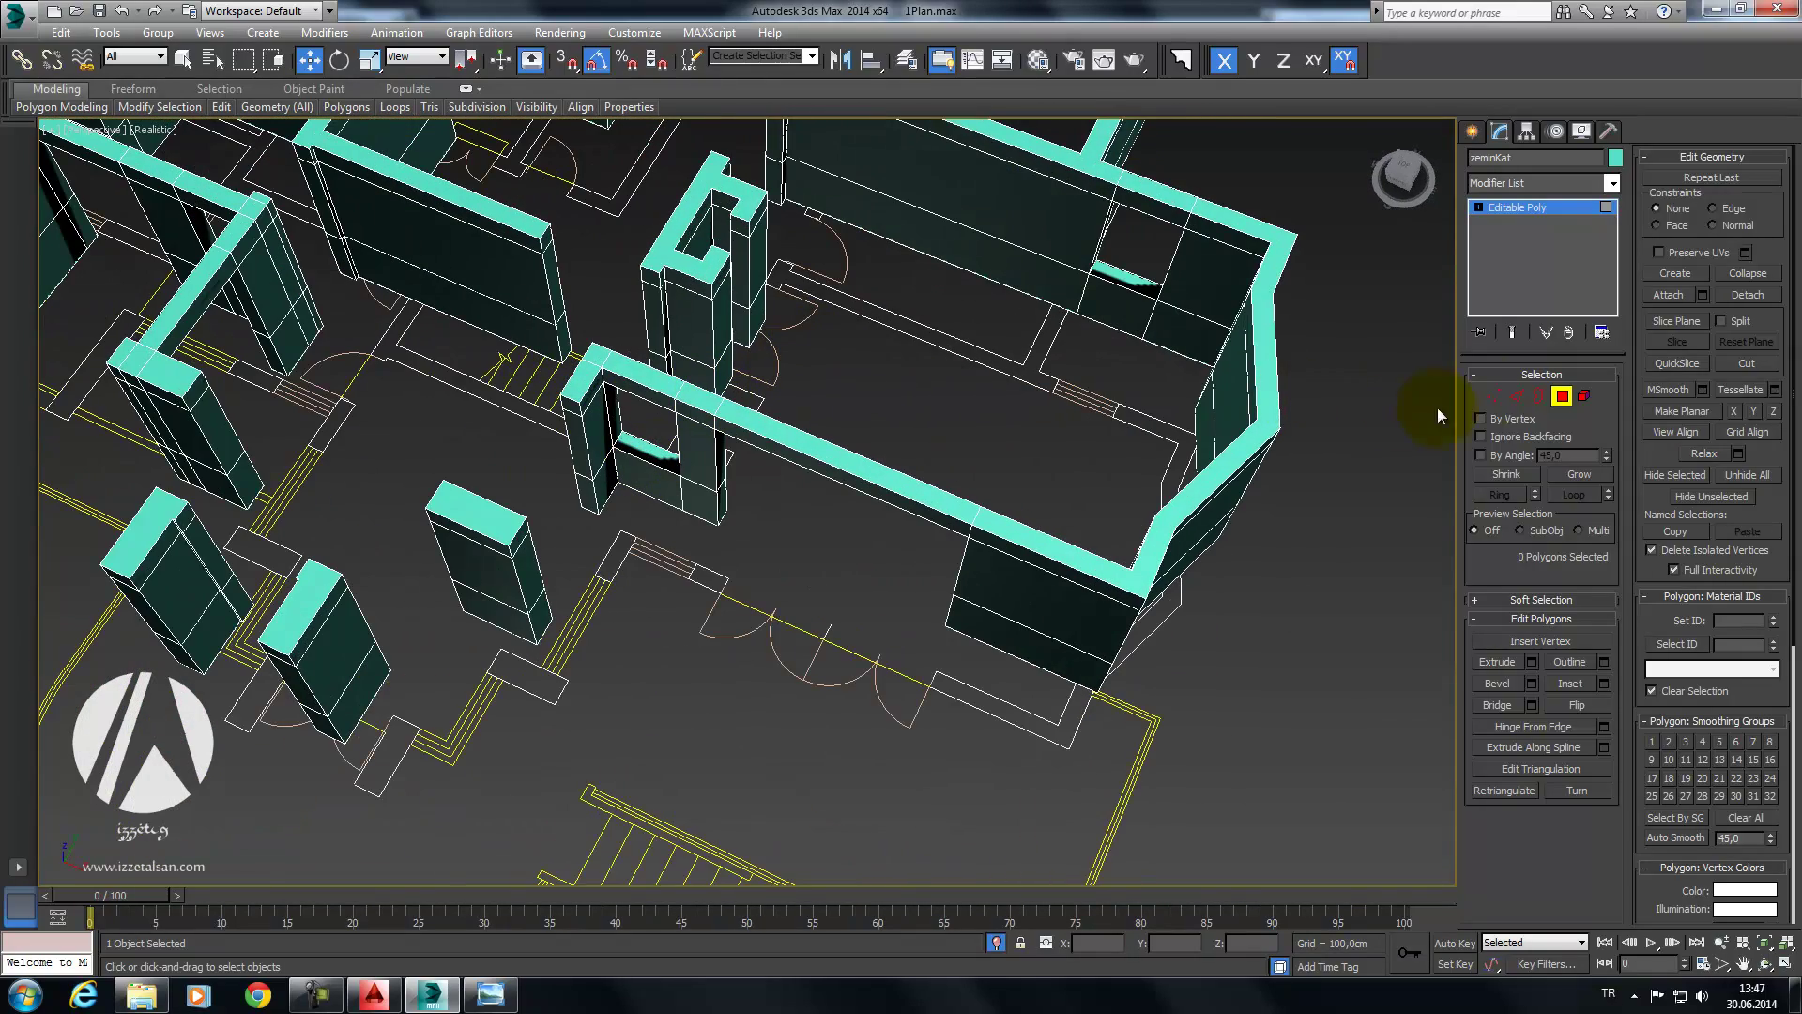
# Step: Add a connecting edge loop across the pillar with Ring and Connect
pyautogui.click(1517, 396)
pyautogui.click(472, 514)
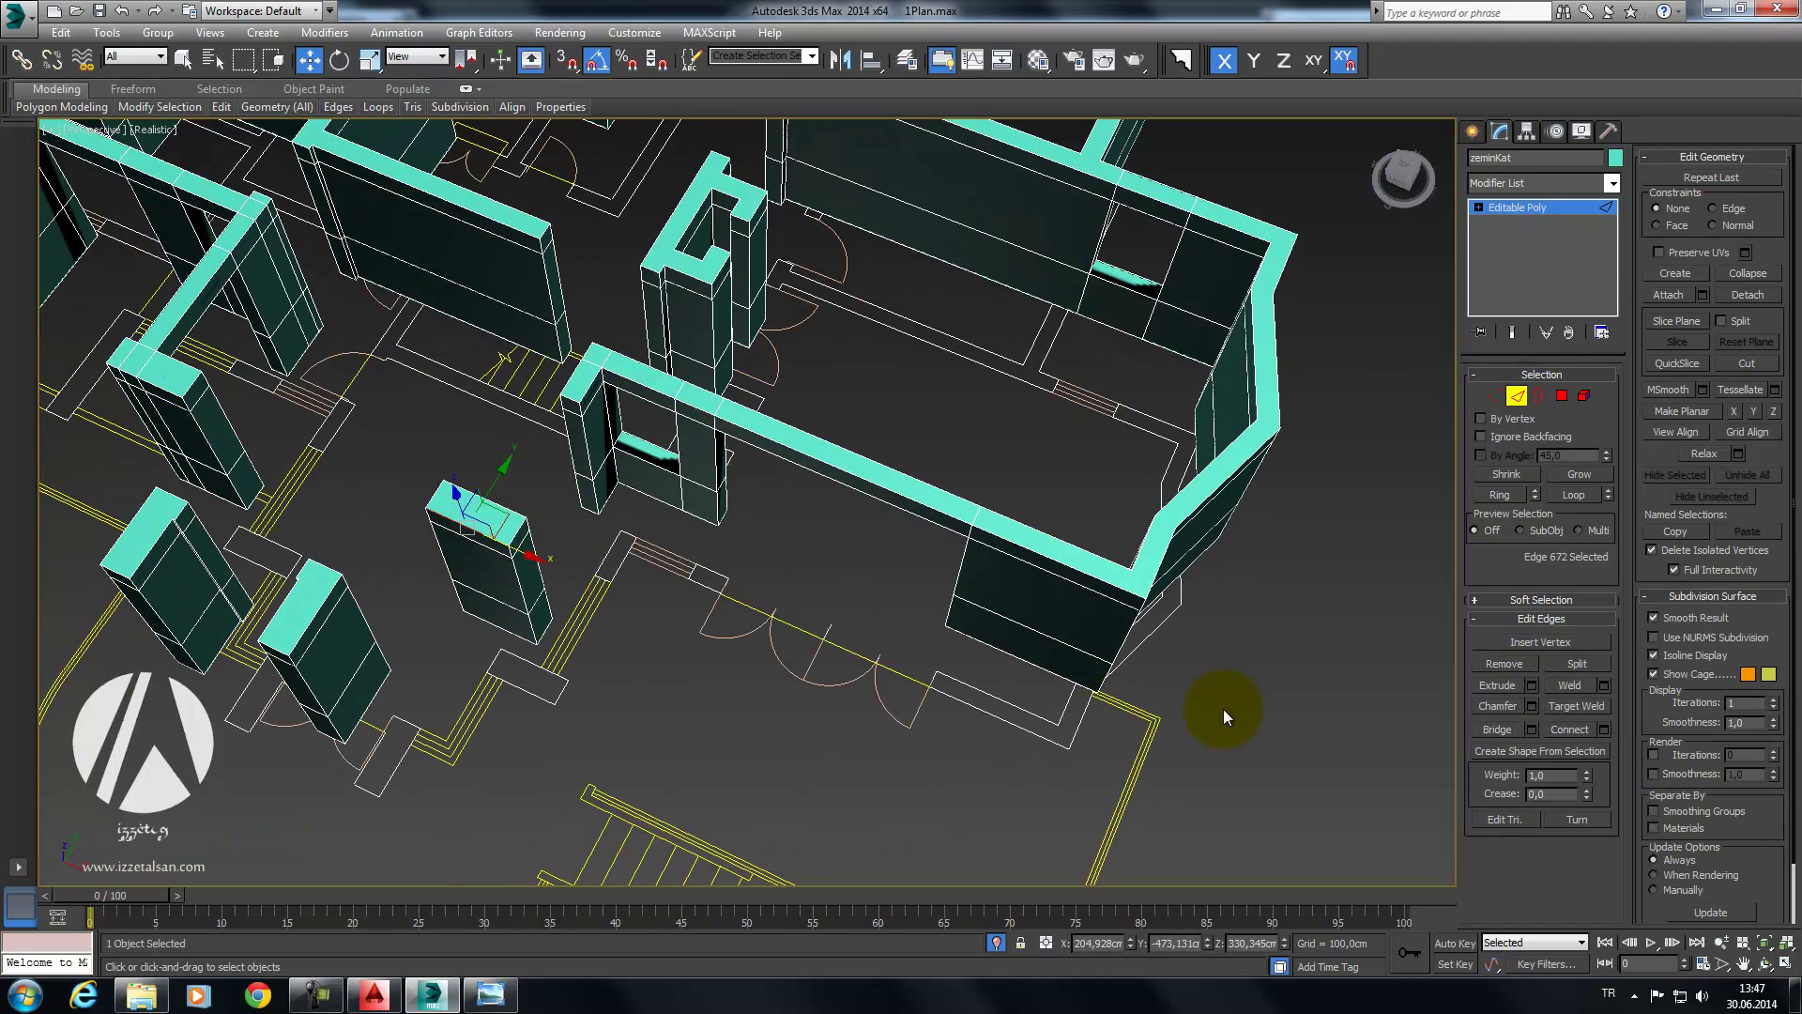
pyautogui.click(1500, 494)
pyautogui.click(1569, 727)
pyautogui.moveTo(676, 526)
pyautogui.keyDown('alt'); pyautogui.mouseDown(button='middle')
pyautogui.moveTo(634, 514)
pyautogui.moveTo(604, 411)
pyautogui.moveTo(744, 448)
pyautogui.moveTo(604, 397)
pyautogui.moveTo(656, 407)
pyautogui.moveTo(652, 480)
pyautogui.mouseUp(button='middle'); pyautogui.keyUp('alt')
pyautogui.scroll(-3, 633, 515)
# Step: Snap the pillar's new edge along X to a vertex, undoing an accidental extrusion
pyautogui.press('t')
pyautogui.scroll(2, 679, 496)
pyautogui.scroll(4, 665, 548)
pyautogui.scroll(2, 676, 491)
pyautogui.scroll(2, 748, 507)
pyautogui.scroll(2, 693, 372)
pyautogui.press('p')
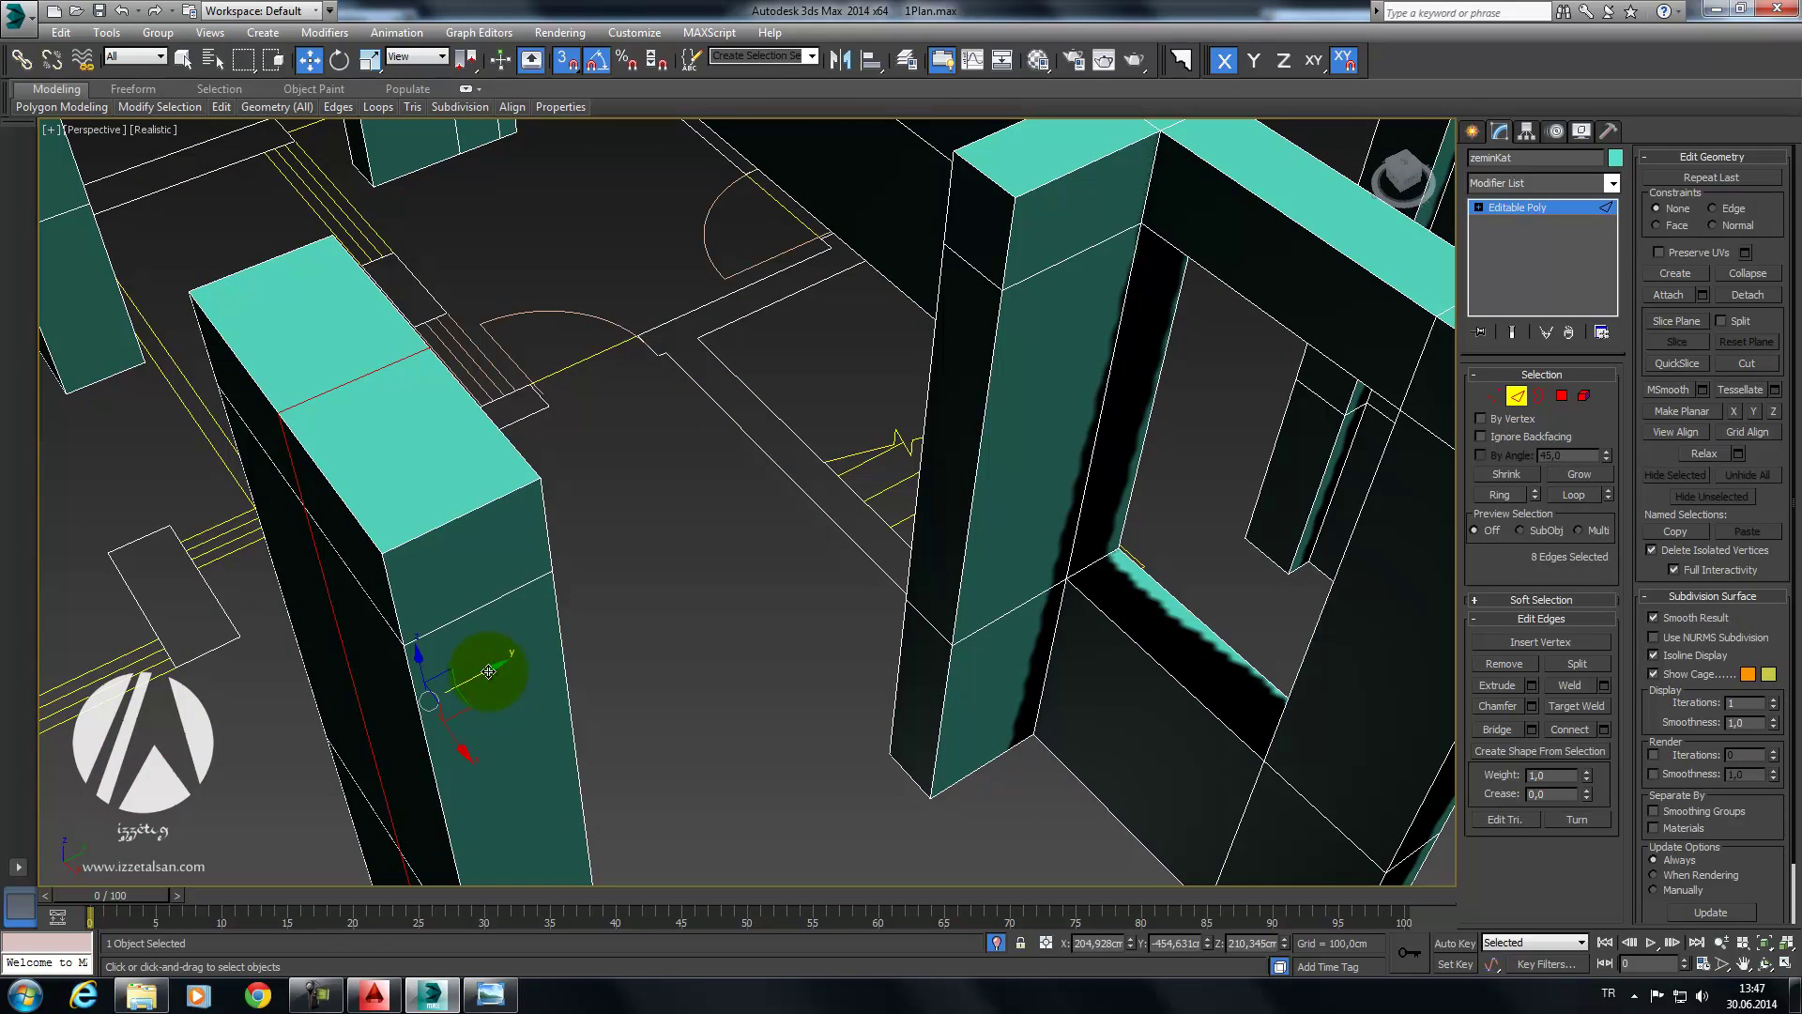
pyautogui.keyDown('shift'); pyautogui.moveTo(488, 671); pyautogui.dragTo(726, 505); pyautogui.keyUp('shift')
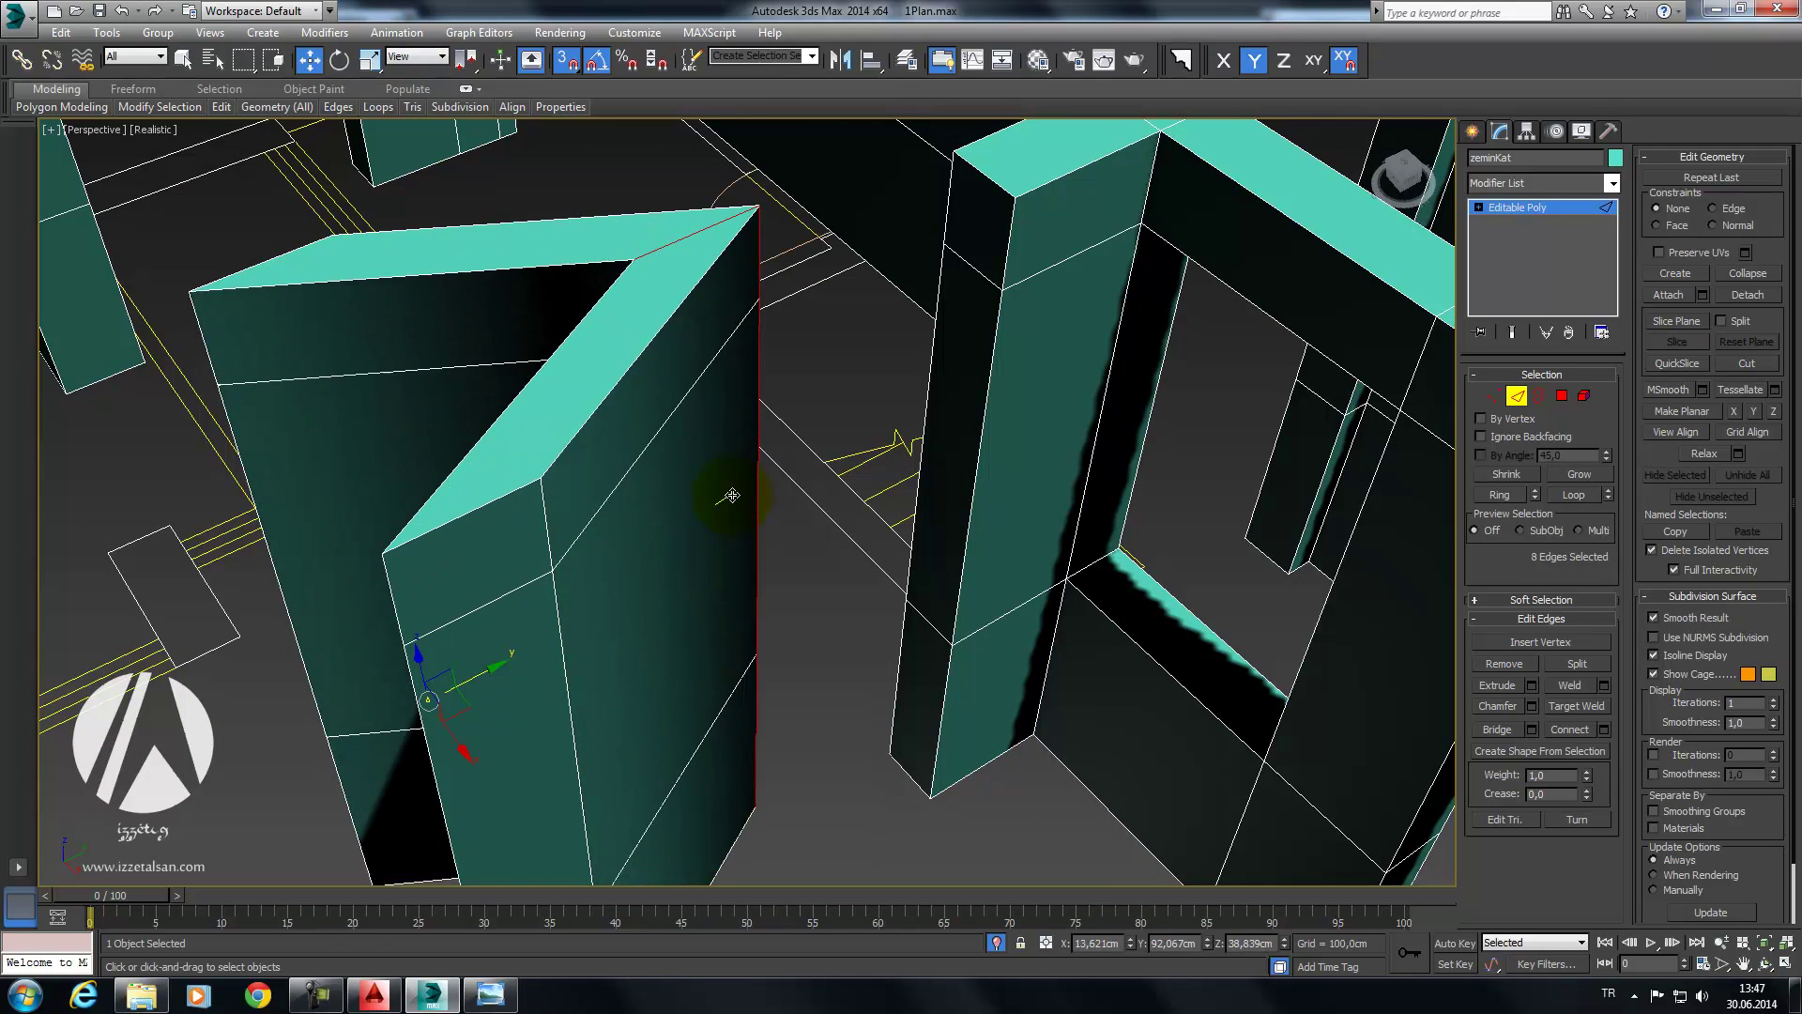
pyautogui.hotkey('ctrl', 'z')
pyautogui.moveTo(713, 544)
pyautogui.keyDown('alt'); pyautogui.mouseDown(button='middle')
pyautogui.moveTo(604, 652)
pyautogui.moveTo(644, 563)
pyautogui.mouseUp(button='middle'); pyautogui.keyUp('alt')
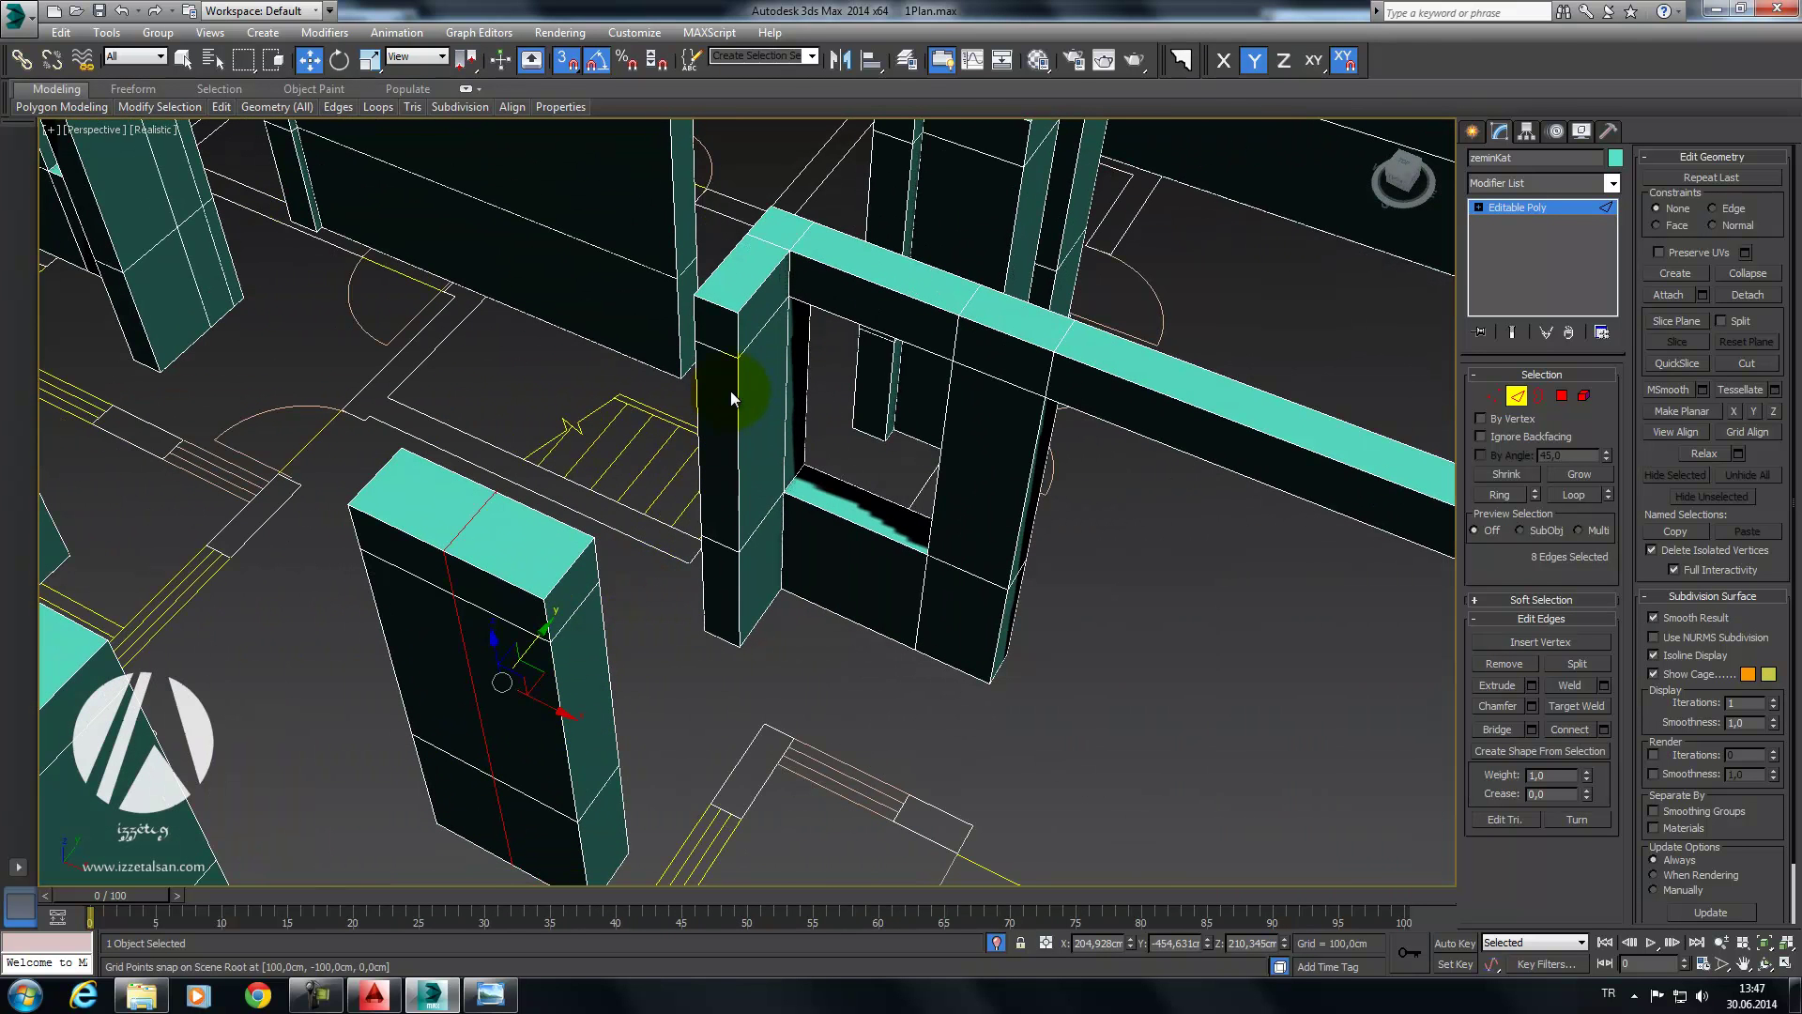
pyautogui.moveTo(561, 713)
pyautogui.mouseDown()
pyautogui.moveTo(703, 530)
pyautogui.moveTo(704, 616)
pyautogui.mouseUp()
pyautogui.moveTo(704, 616)
pyautogui.keyDown('alt'); pyautogui.mouseDown(button='middle')
pyautogui.moveTo(785, 625)
pyautogui.moveTo(604, 635)
pyautogui.mouseUp(button='middle'); pyautogui.keyUp('alt')
# Step: Ring-connect a wall edge and snap the new loop left to a vertex
pyautogui.click(556, 607)
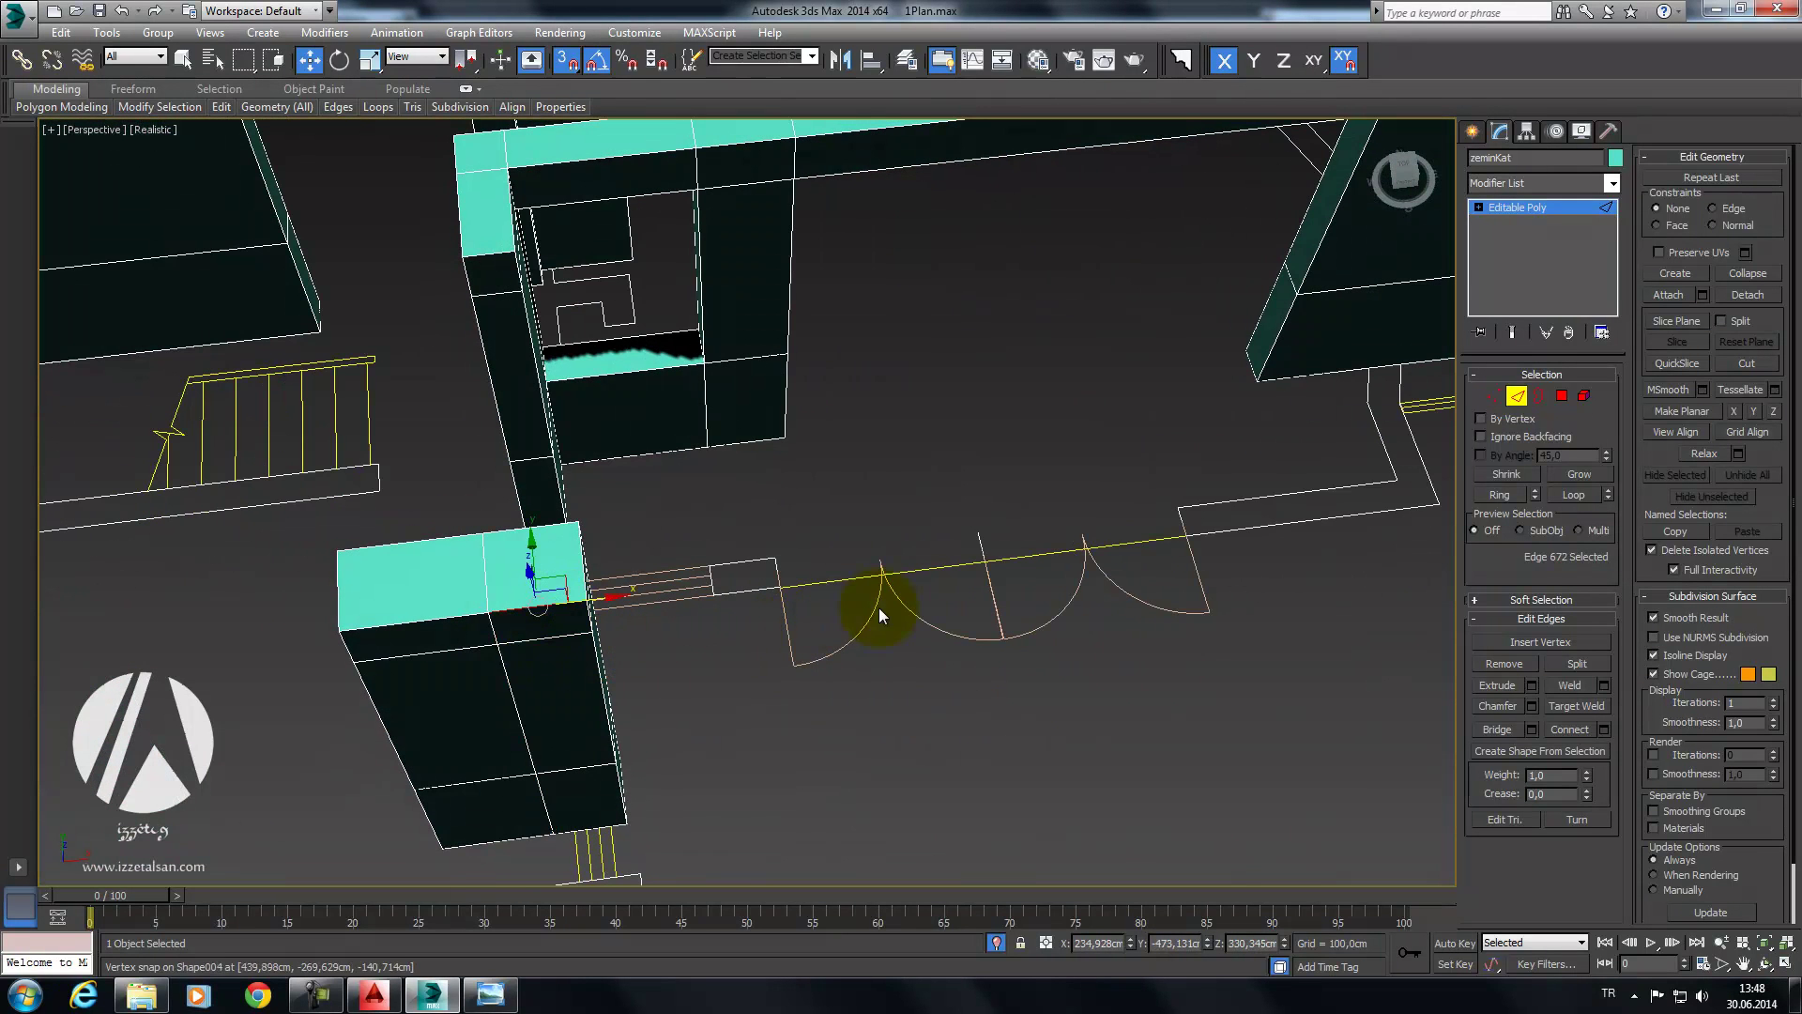
pyautogui.click(1497, 493)
pyautogui.click(1565, 723)
pyautogui.moveTo(644, 679); pyautogui.dragTo(540, 446)
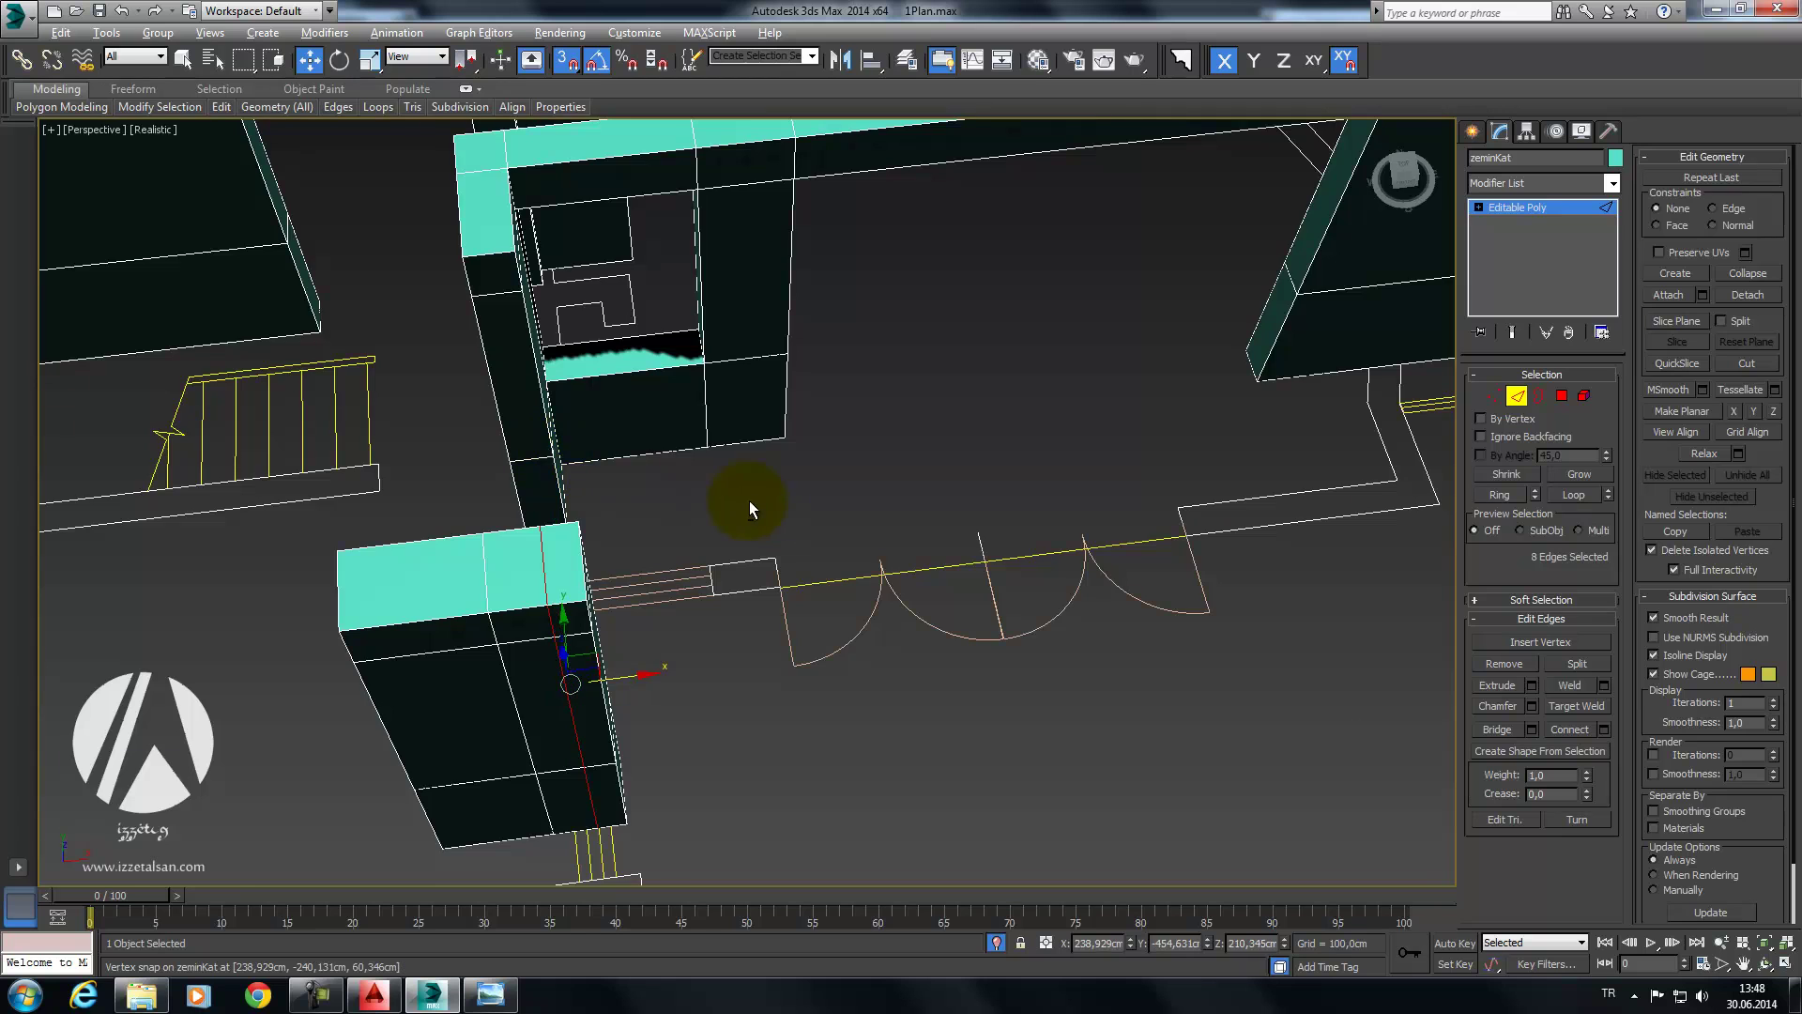
pyautogui.keyDown('alt'); pyautogui.moveTo(748, 519); pyautogui.dragTo(1551, 427, button='middle'); pyautogui.keyUp('alt')
pyautogui.click(1562, 396)
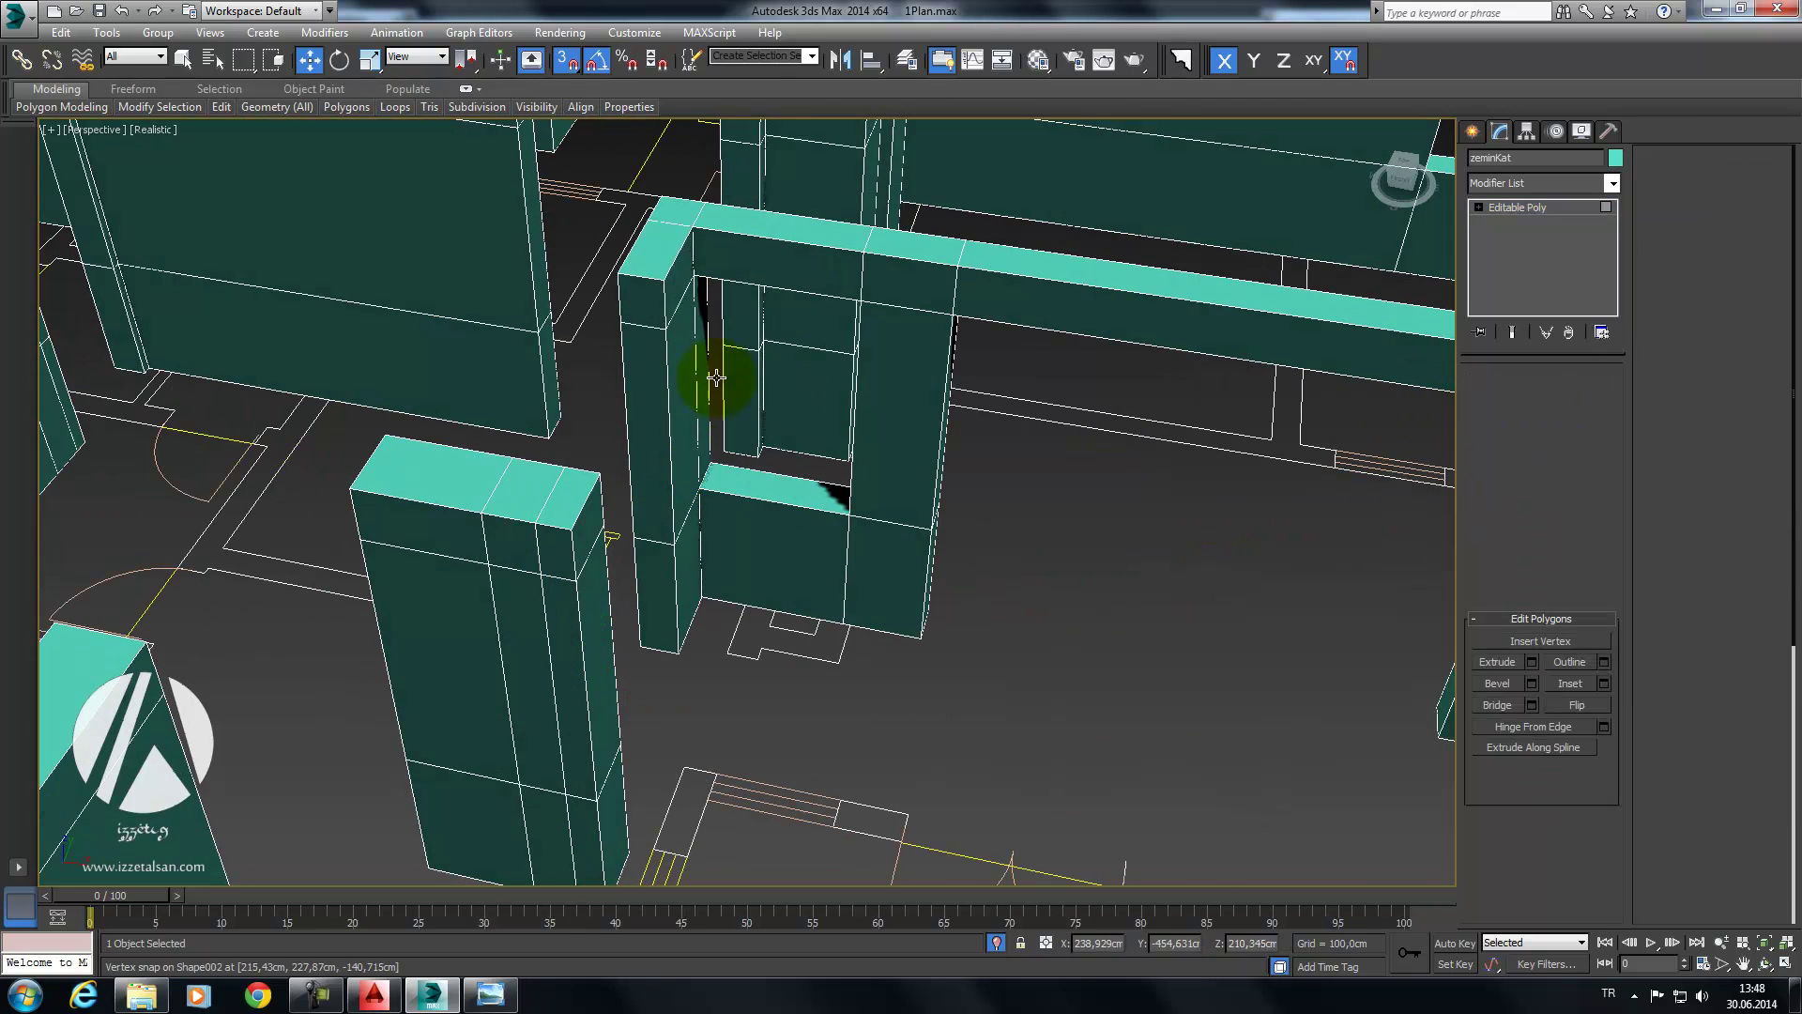
# Step: Bridge the column's top face to the tall left column's top face
pyautogui.click(644, 302)
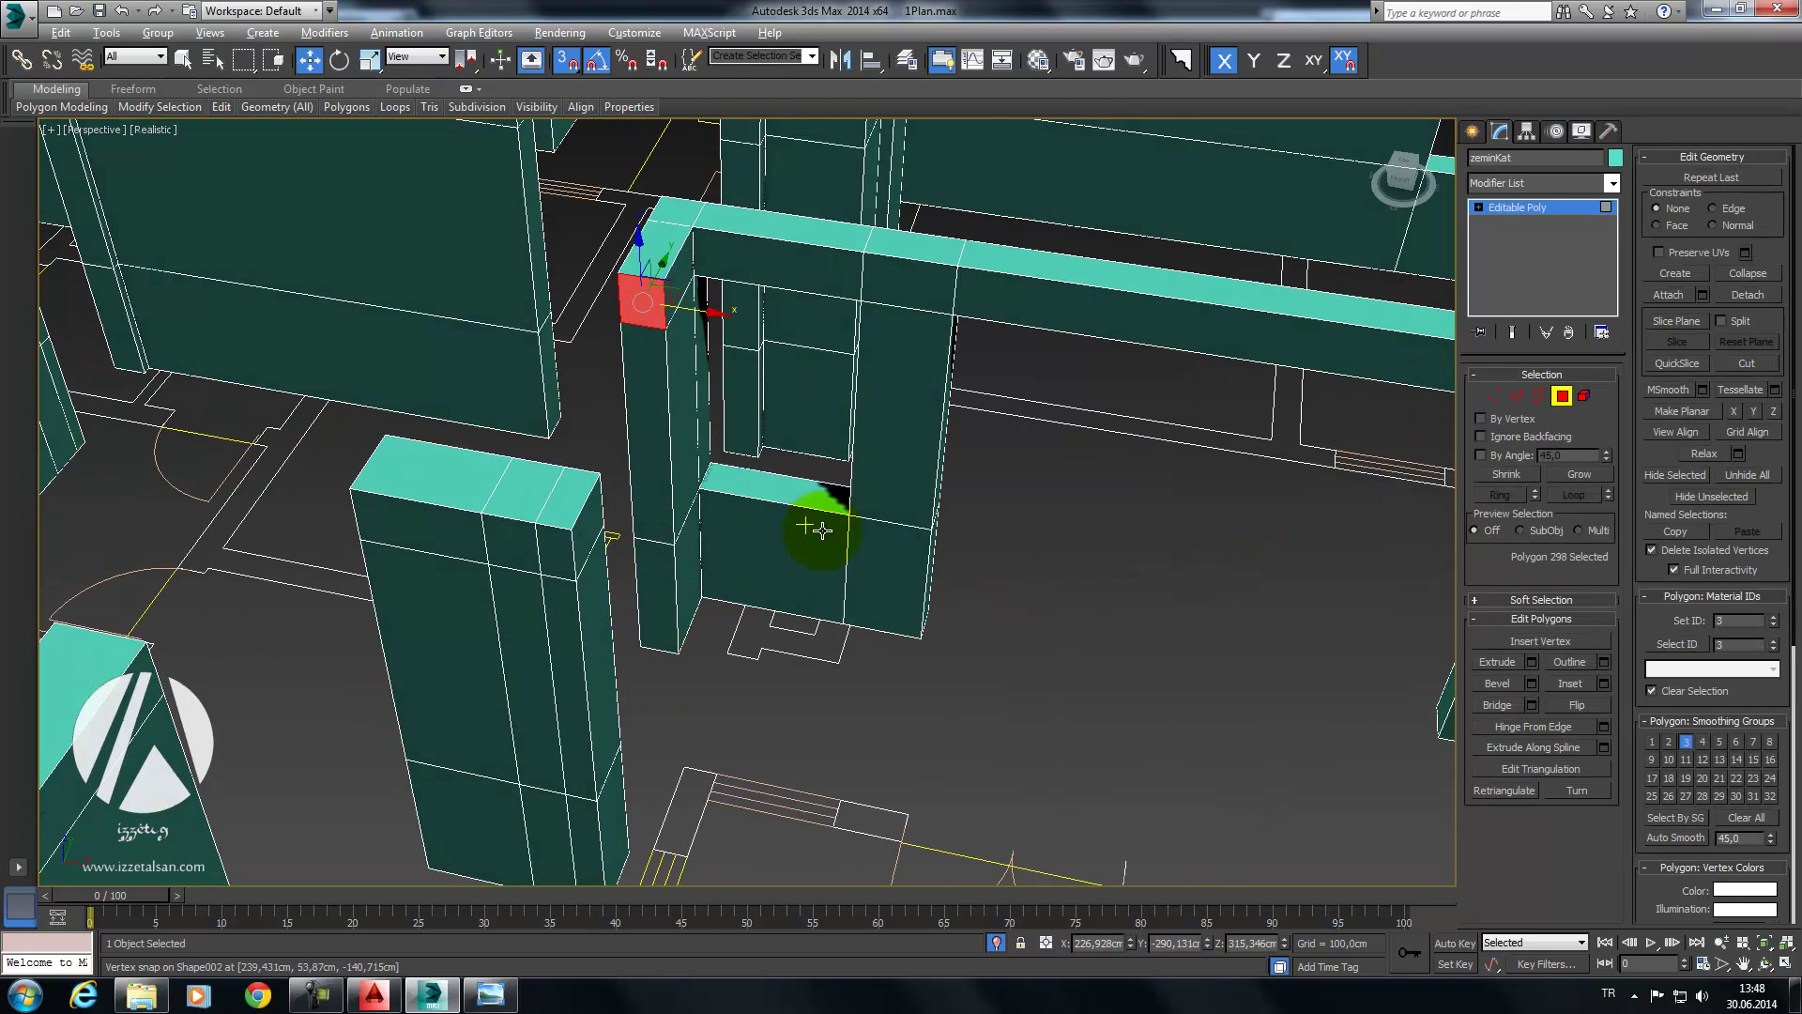
pyautogui.keyDown('alt'); pyautogui.moveTo(813, 546); pyautogui.dragTo(556, 514, button='middle'); pyautogui.keyUp('alt')
pyautogui.click(460, 195)
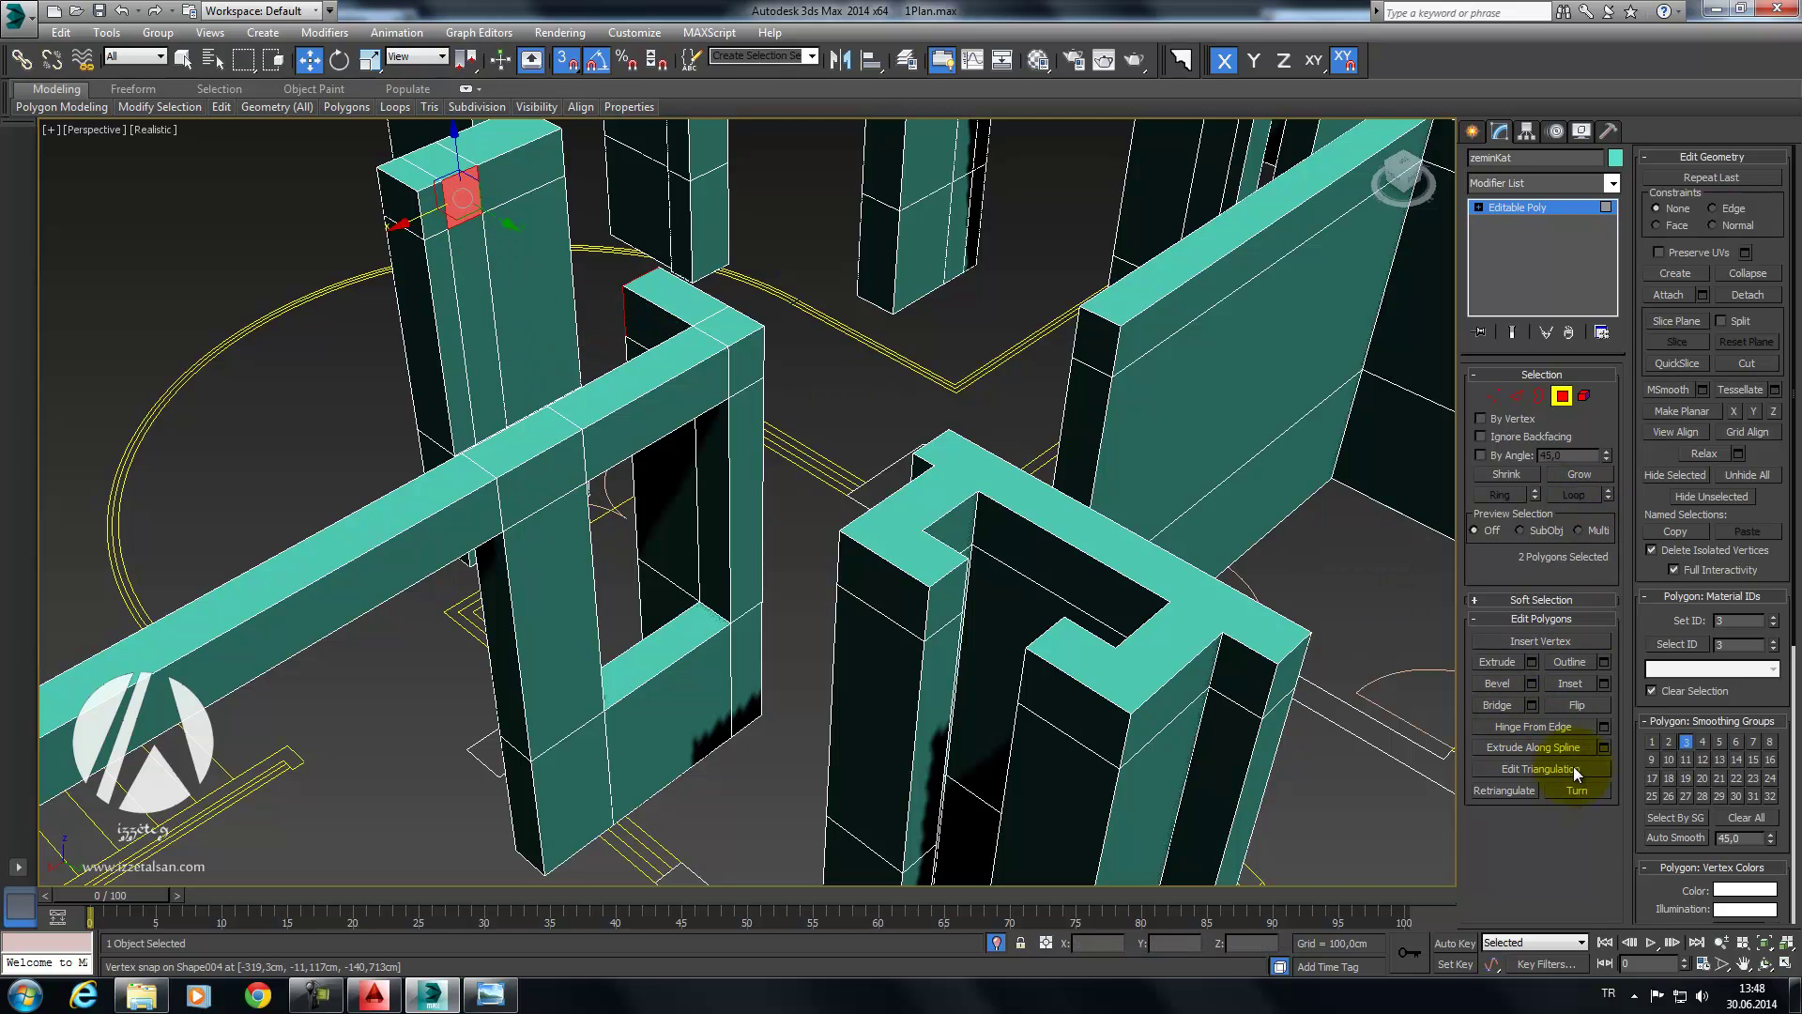
pyautogui.click(1502, 706)
# Step: Zoom out and orbit around the left column to review the building
pyautogui.keyDown('alt'); pyautogui.moveTo(584, 454); pyautogui.dragTo(712, 475, button='middle'); pyautogui.keyUp('alt')
pyautogui.scroll(-3, 712, 475)
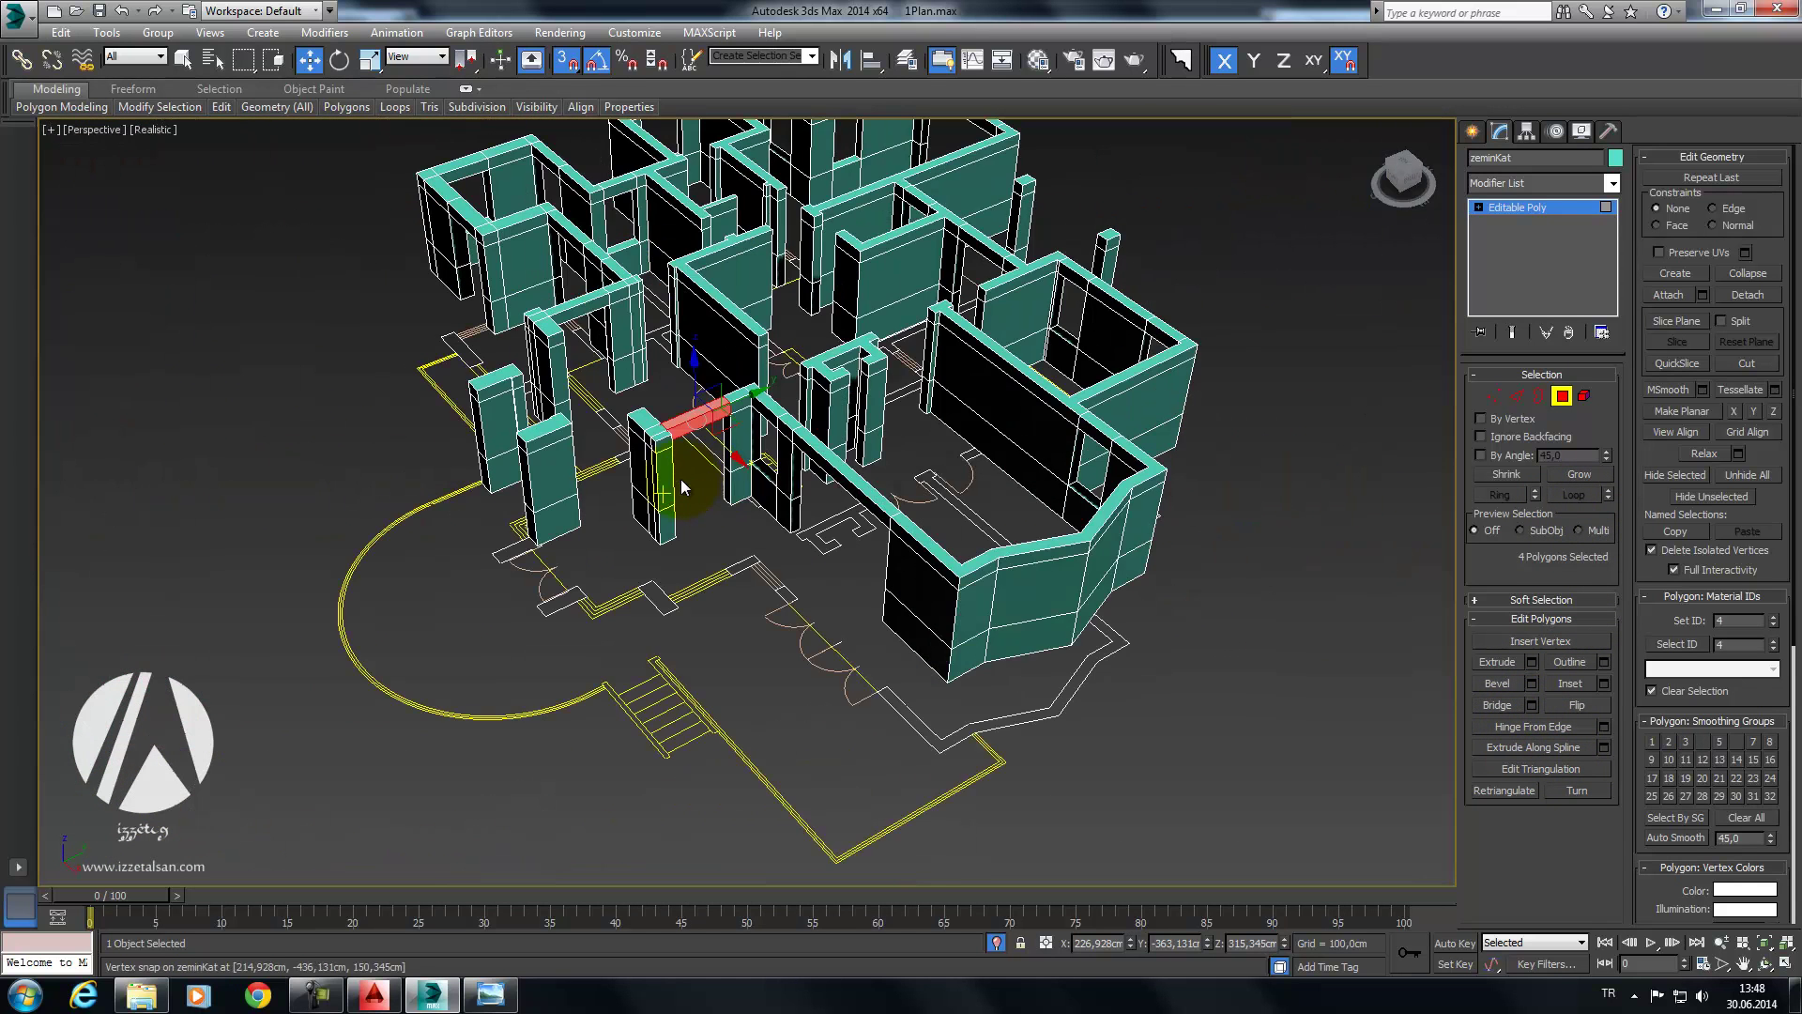
pyautogui.scroll(-3, 679, 479)
pyautogui.scroll(2, 781, 430)
pyautogui.scroll(3, 779, 451)
pyautogui.scroll(2, 771, 471)
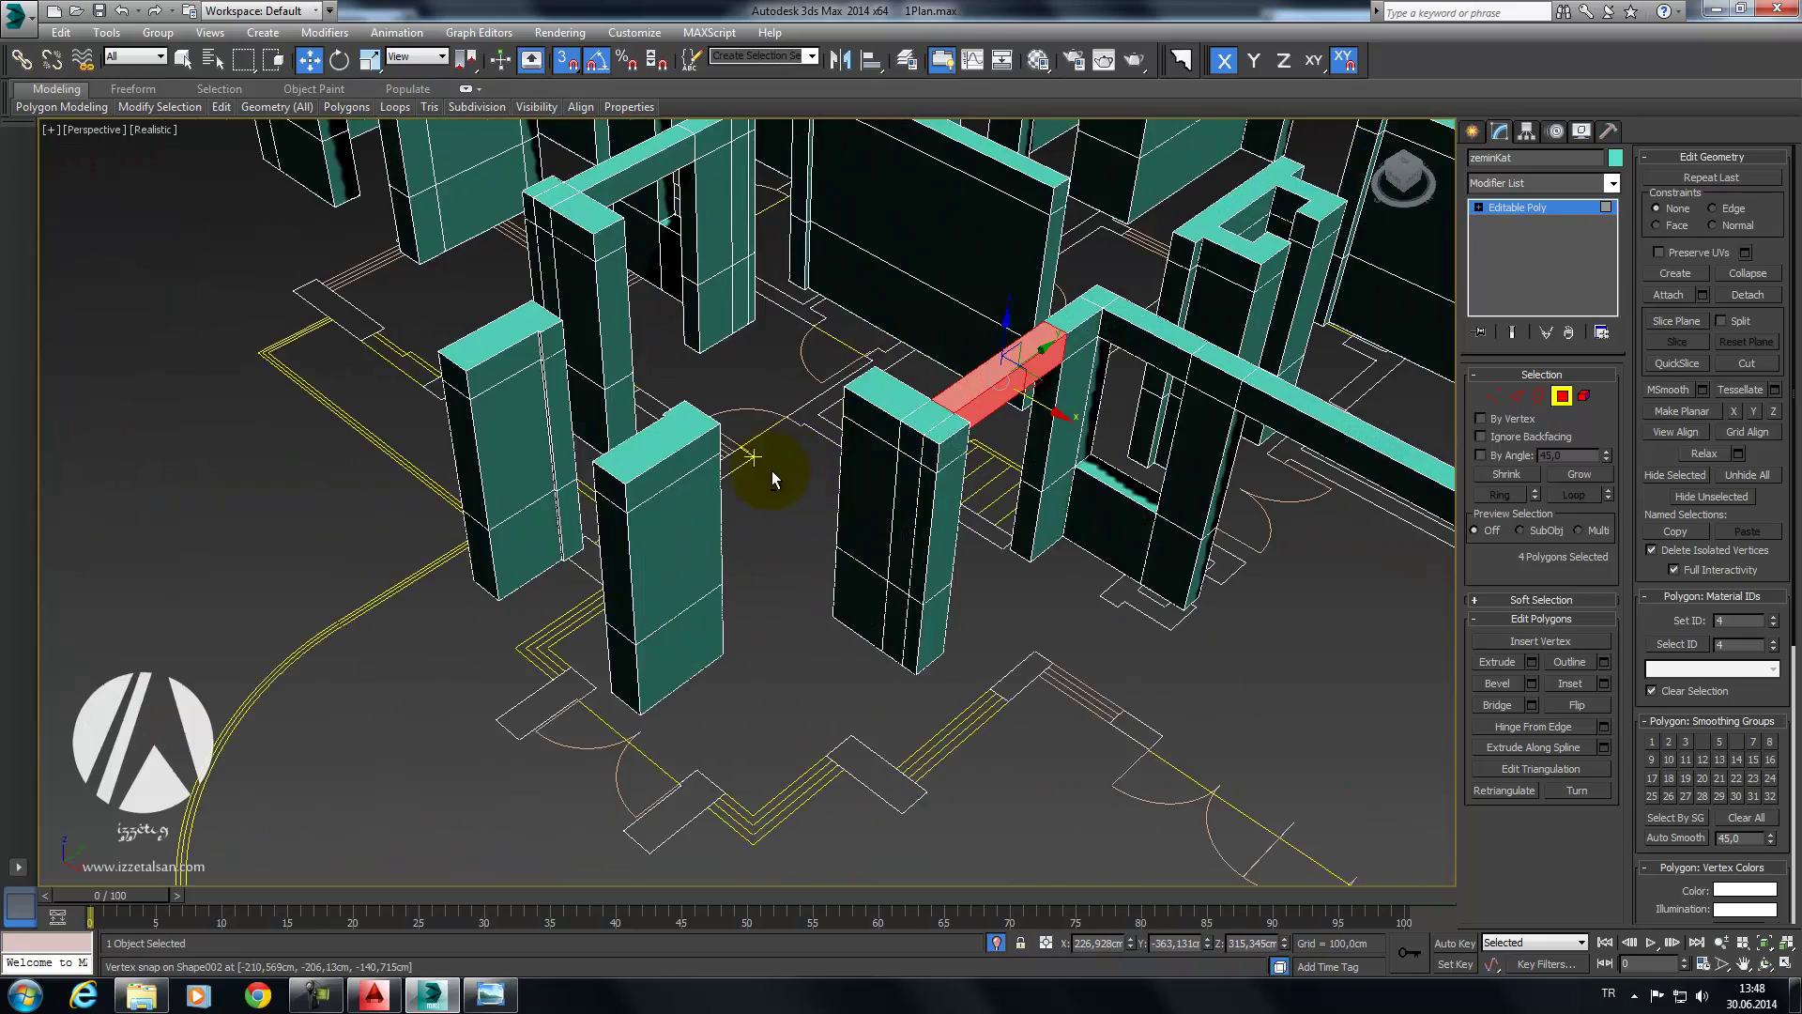
pyautogui.scroll(3, 843, 509)
pyautogui.scroll(-2, 850, 544)
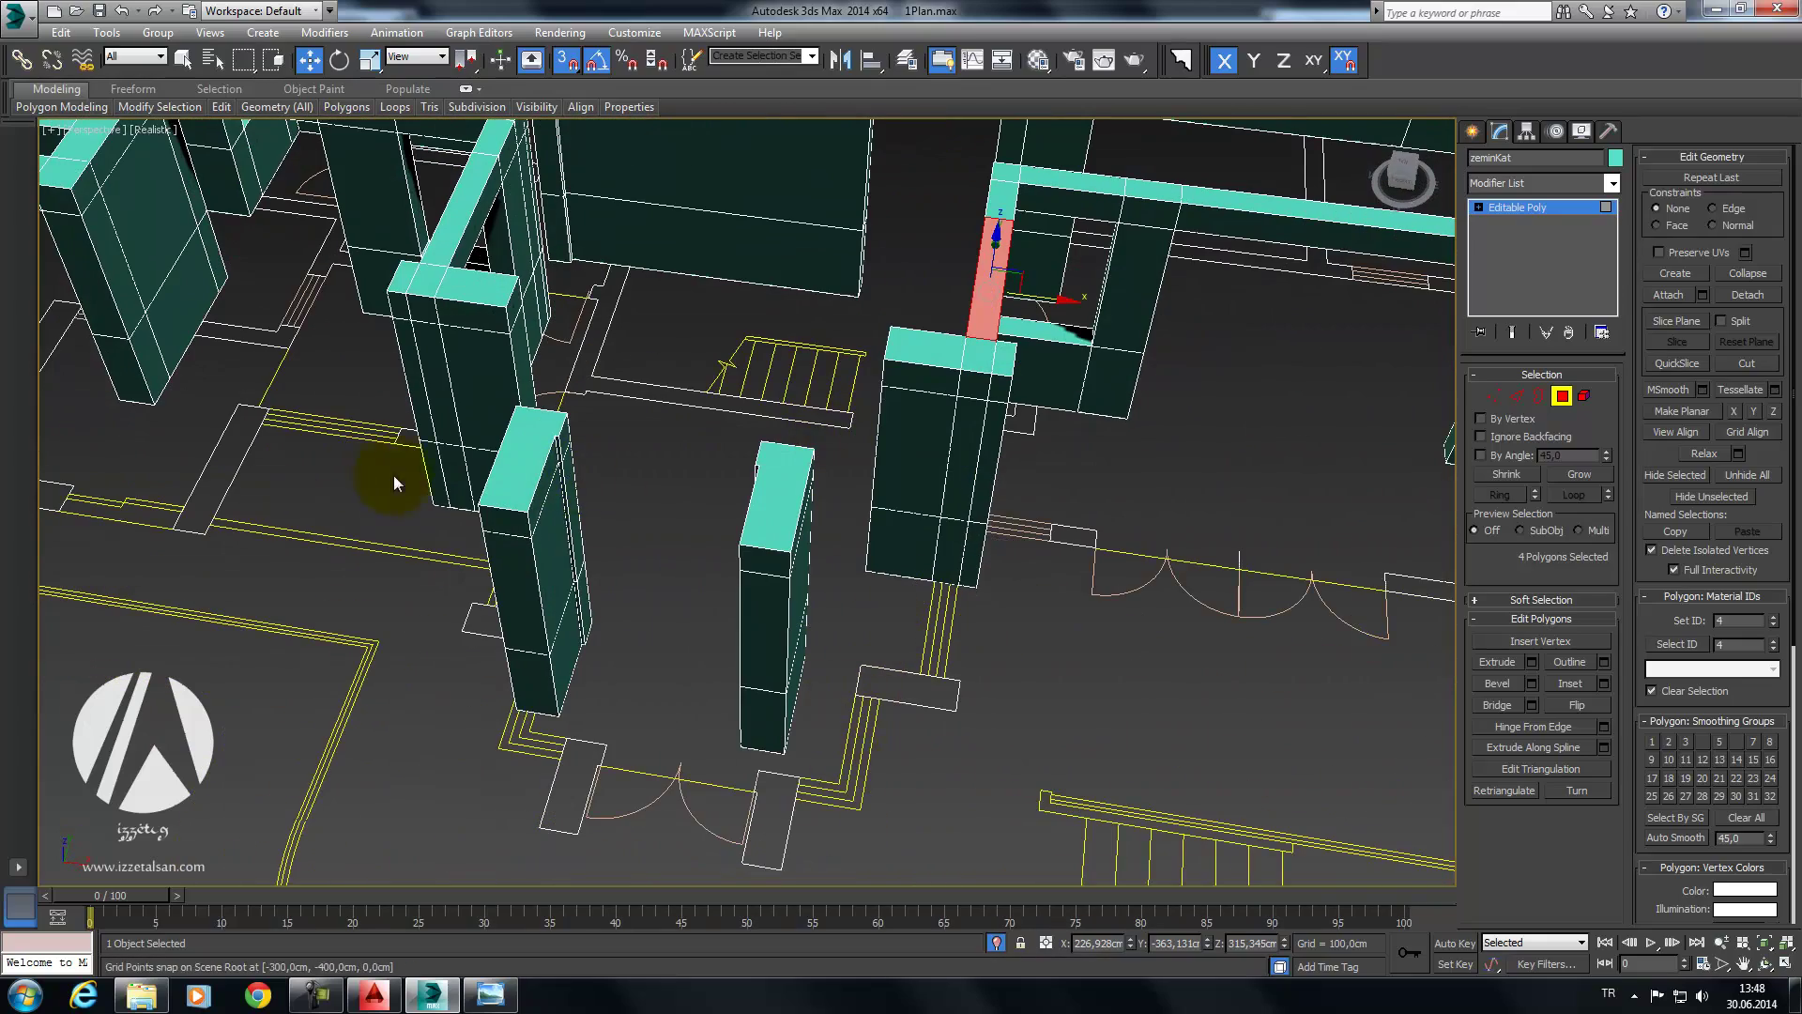
pyautogui.scroll(3, 450, 497)
pyautogui.scroll(-2, 474, 514)
pyautogui.moveTo(482, 684)
pyautogui.keyDown('alt'); pyautogui.mouseDown(button='middle')
pyautogui.moveTo(583, 571)
pyautogui.moveTo(535, 435)
pyautogui.moveTo(609, 472)
pyautogui.mouseUp(button='middle'); pyautogui.keyUp('alt')
pyautogui.scroll(3, 535, 434)
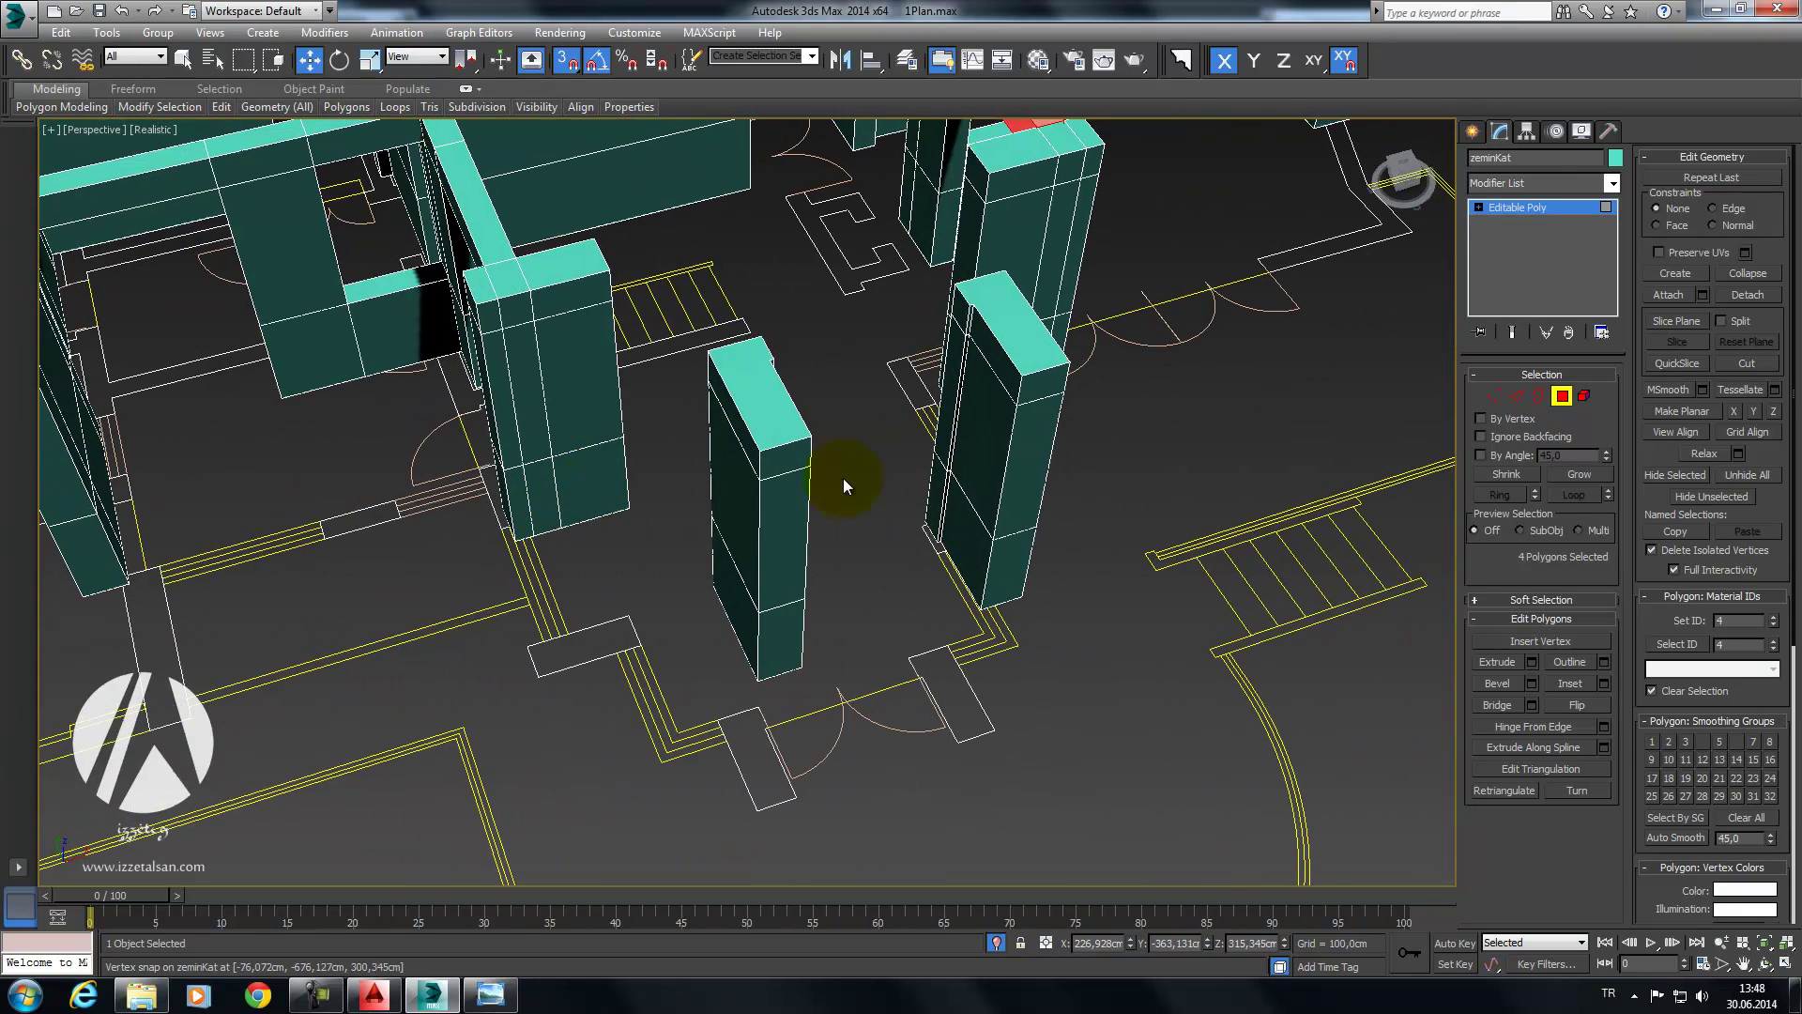
# Step: Split the column with a Ring-and-Connect edge loop snapped to a plan point
pyautogui.click(1556, 395)
pyautogui.press('2')
pyautogui.click(580, 296)
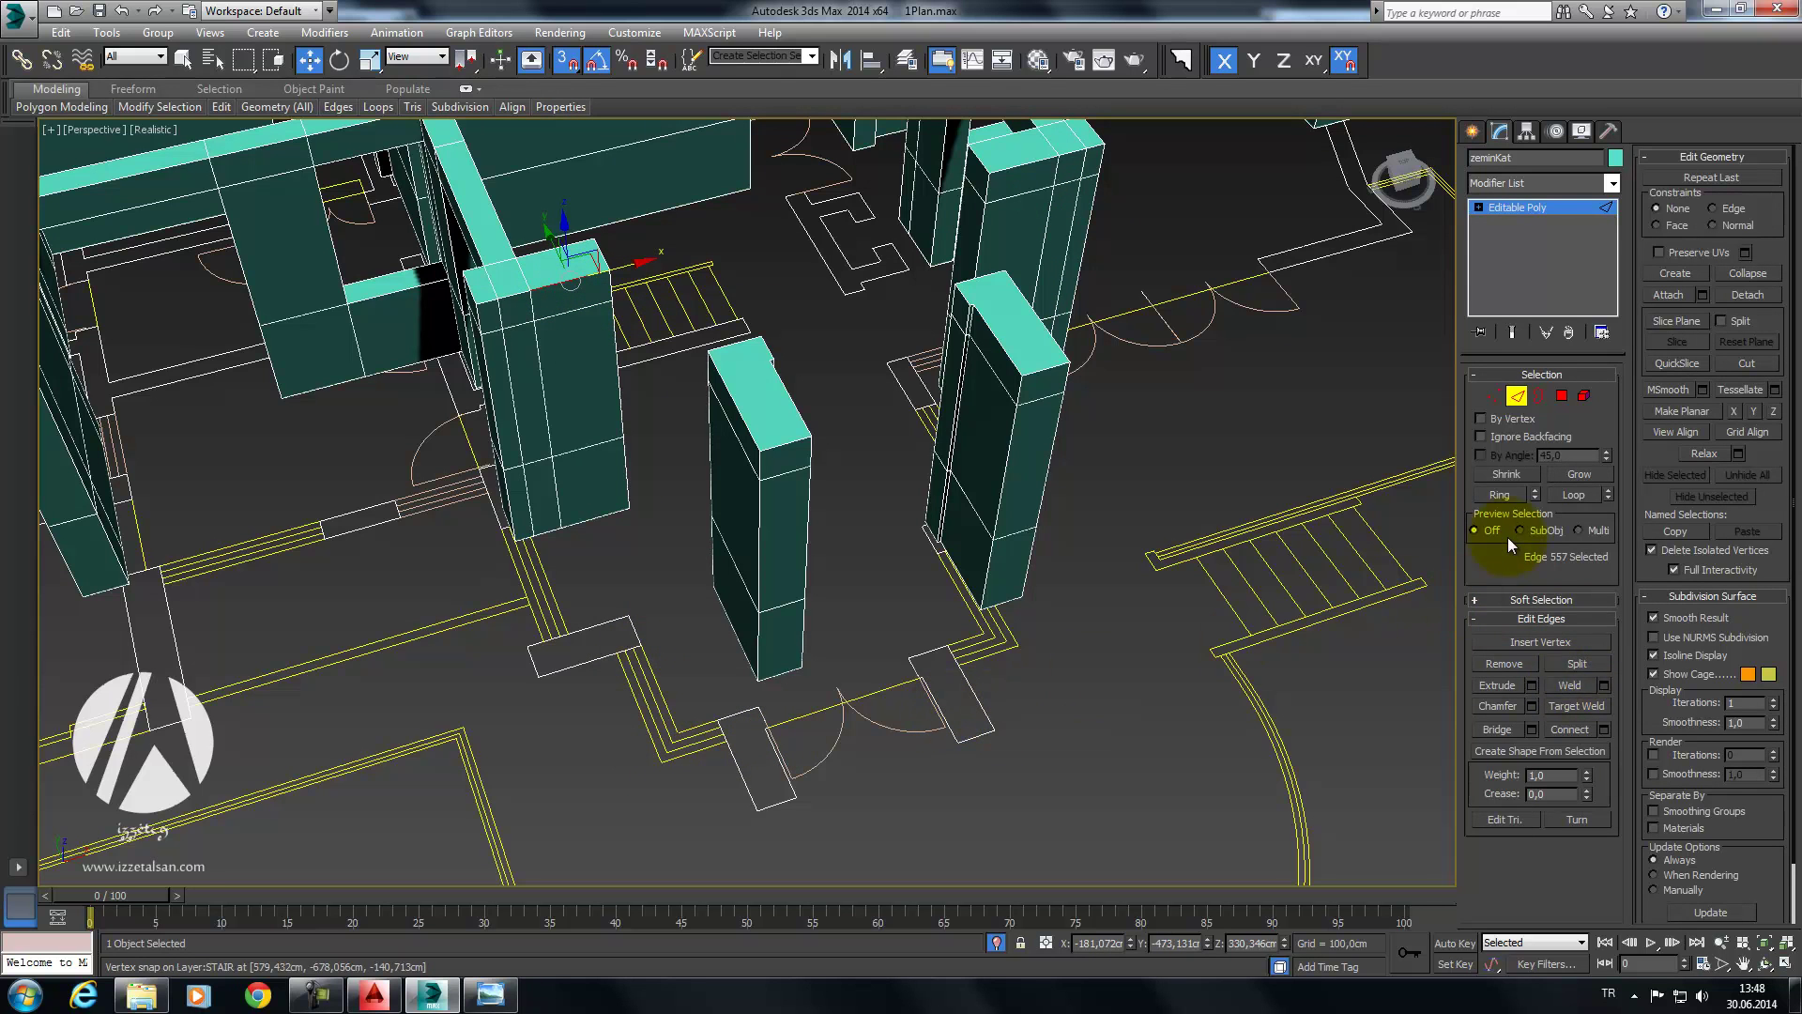
pyautogui.click(1505, 494)
pyautogui.click(1572, 732)
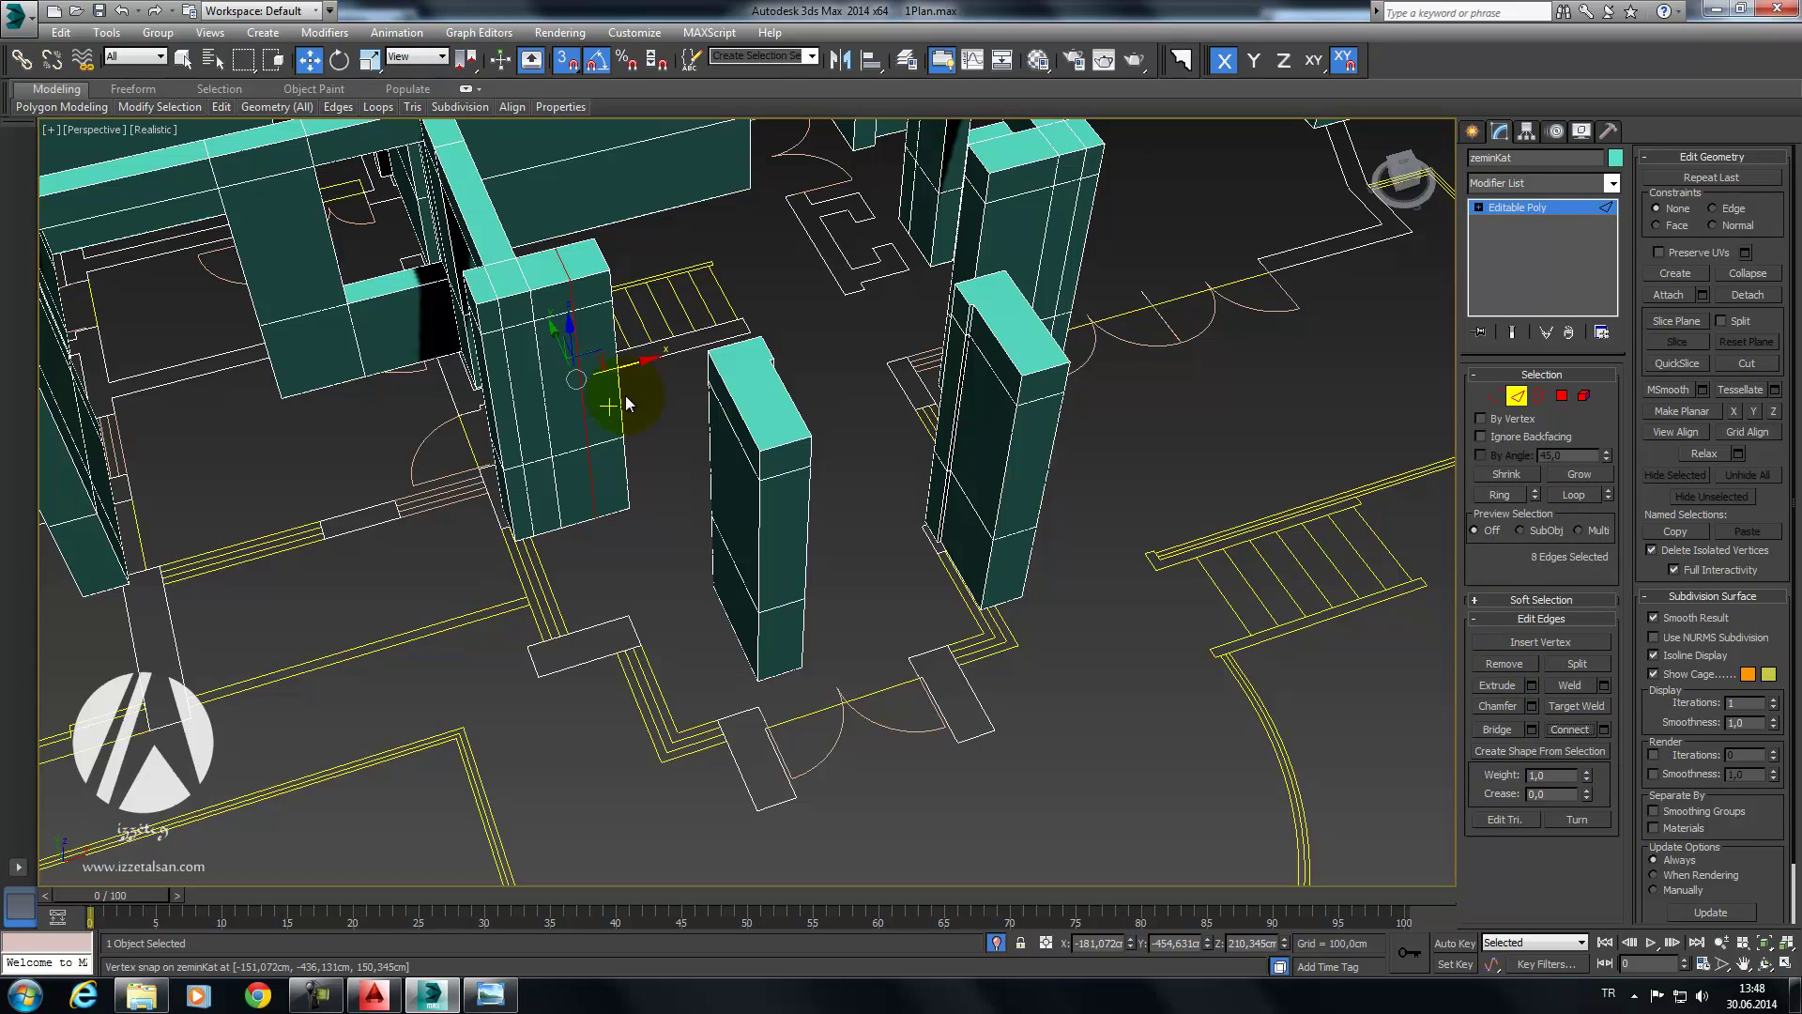
pyautogui.moveTo(631, 363)
pyautogui.mouseDown()
pyautogui.moveTo(614, 672)
pyautogui.moveTo(591, 611)
pyautogui.mouseUp()
pyautogui.keyDown('alt'); pyautogui.moveTo(591, 604); pyautogui.dragTo(603, 604, button='middle'); pyautogui.keyUp('alt')
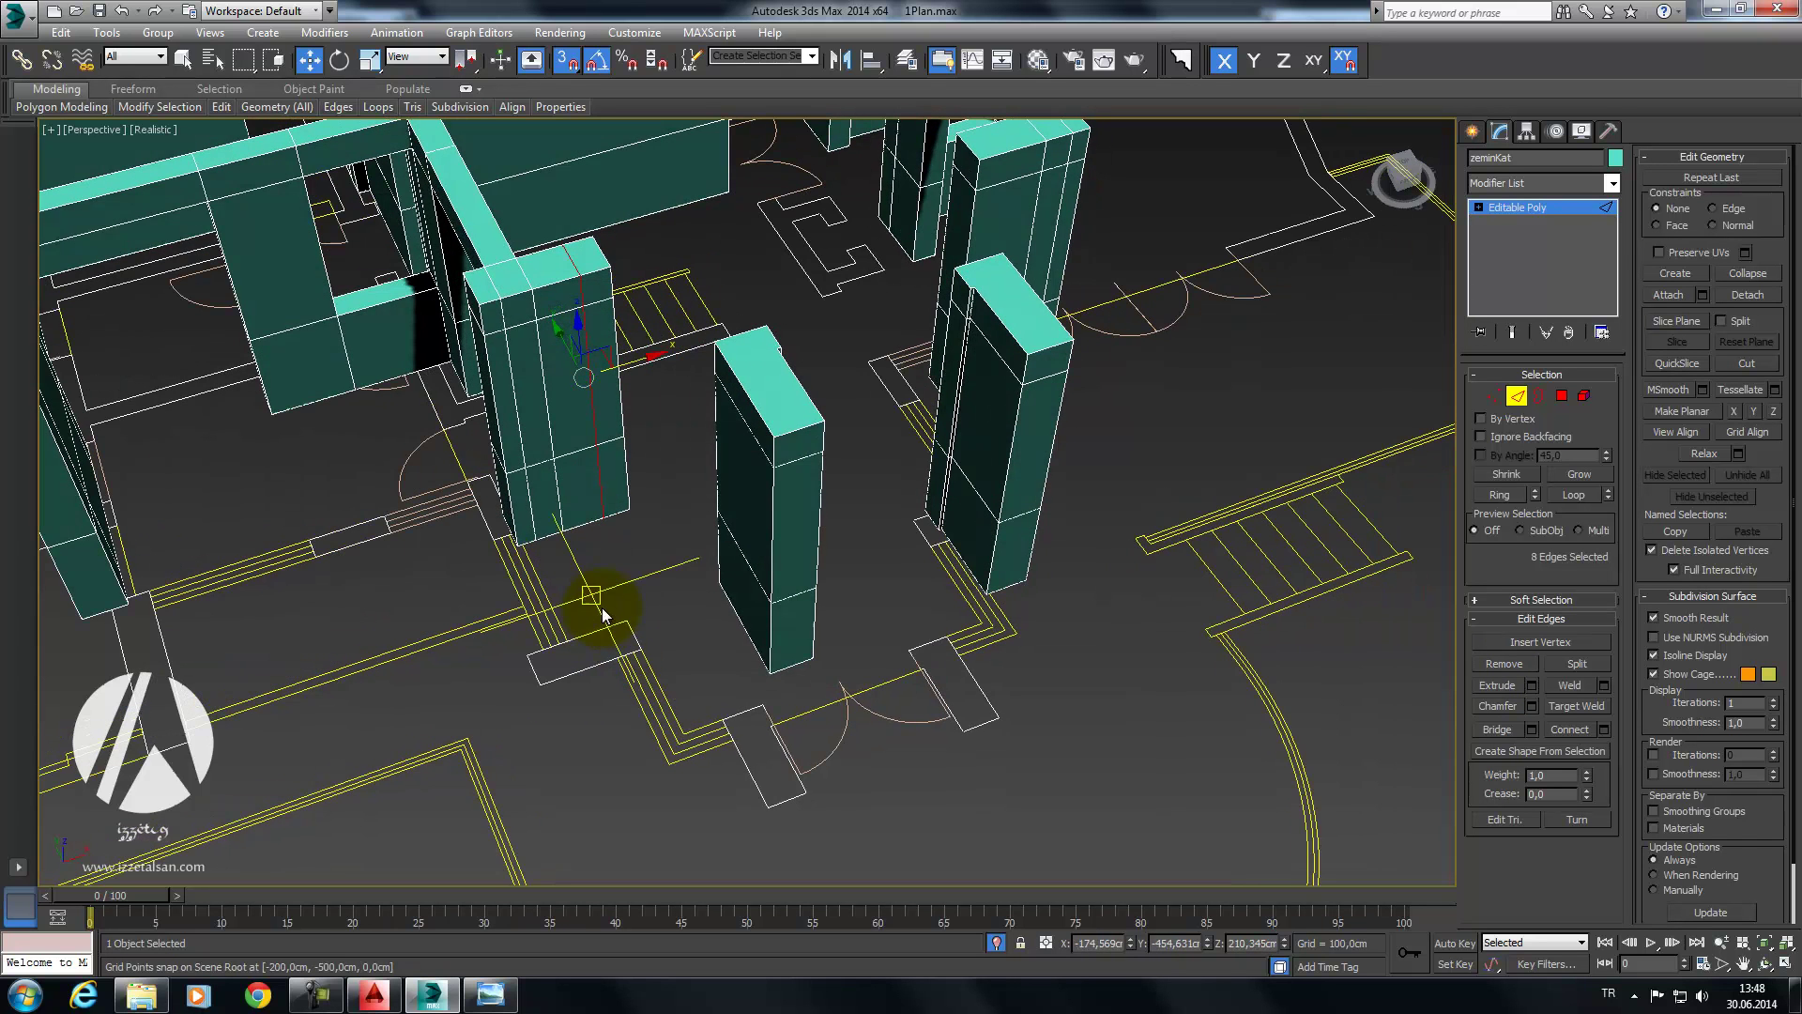
# Step: Extrude part of the column top 50 cm and stretch it toward the middle pillar
pyautogui.click(1561, 395)
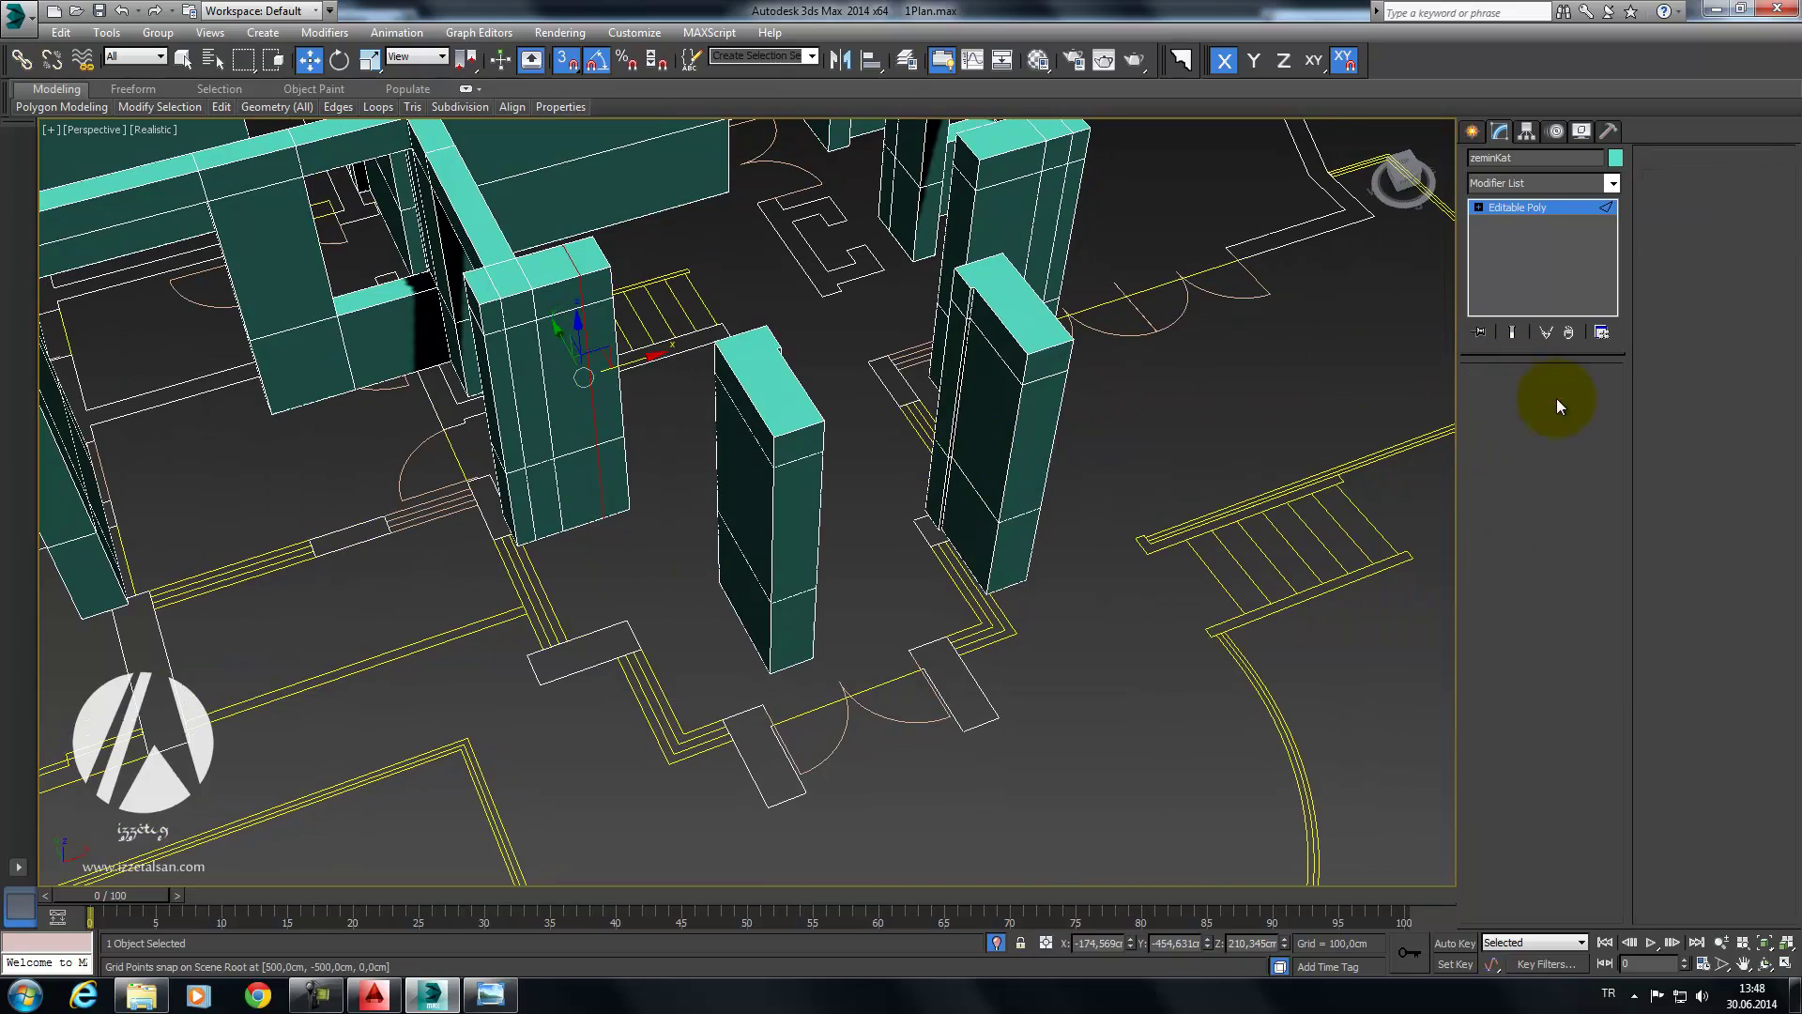
pyautogui.click(598, 291)
pyautogui.moveTo(737, 338)
pyautogui.keyDown('alt'); pyautogui.mouseDown(button='middle')
pyautogui.moveTo(682, 306)
pyautogui.moveTo(684, 282)
pyautogui.moveTo(786, 338)
pyautogui.mouseUp(button='middle'); pyautogui.keyUp('alt')
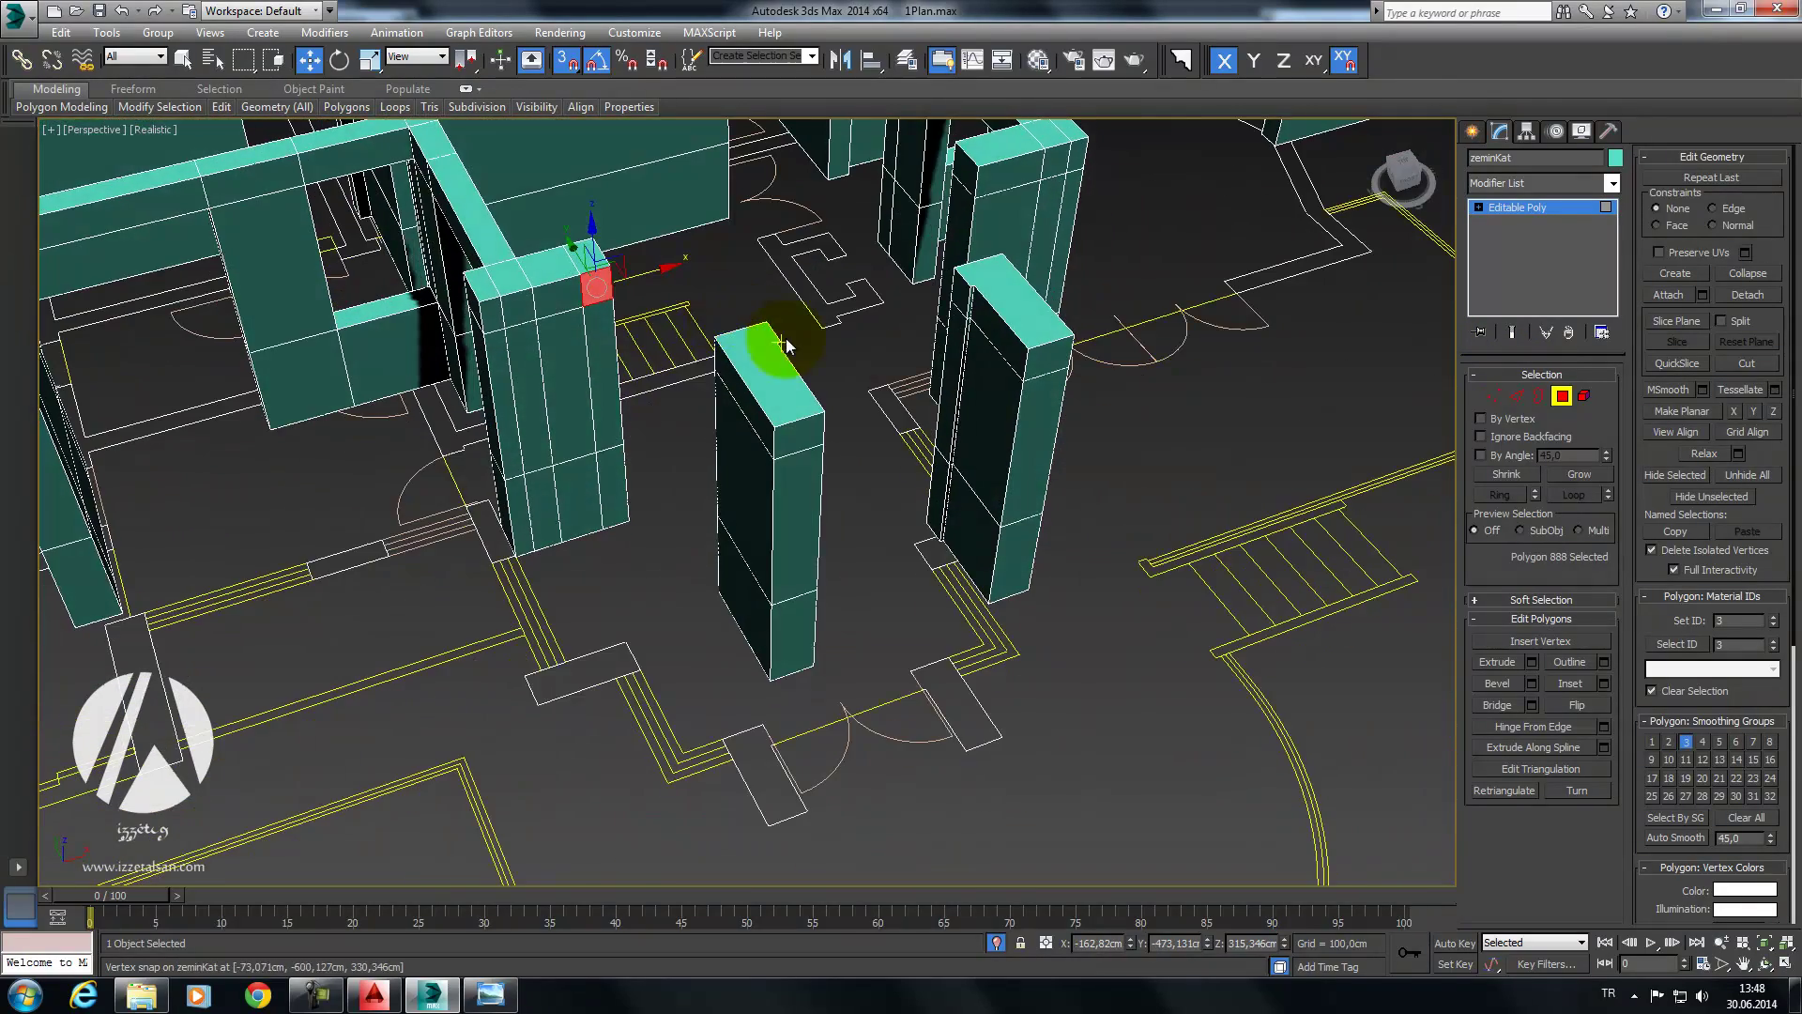
pyautogui.click(1532, 663)
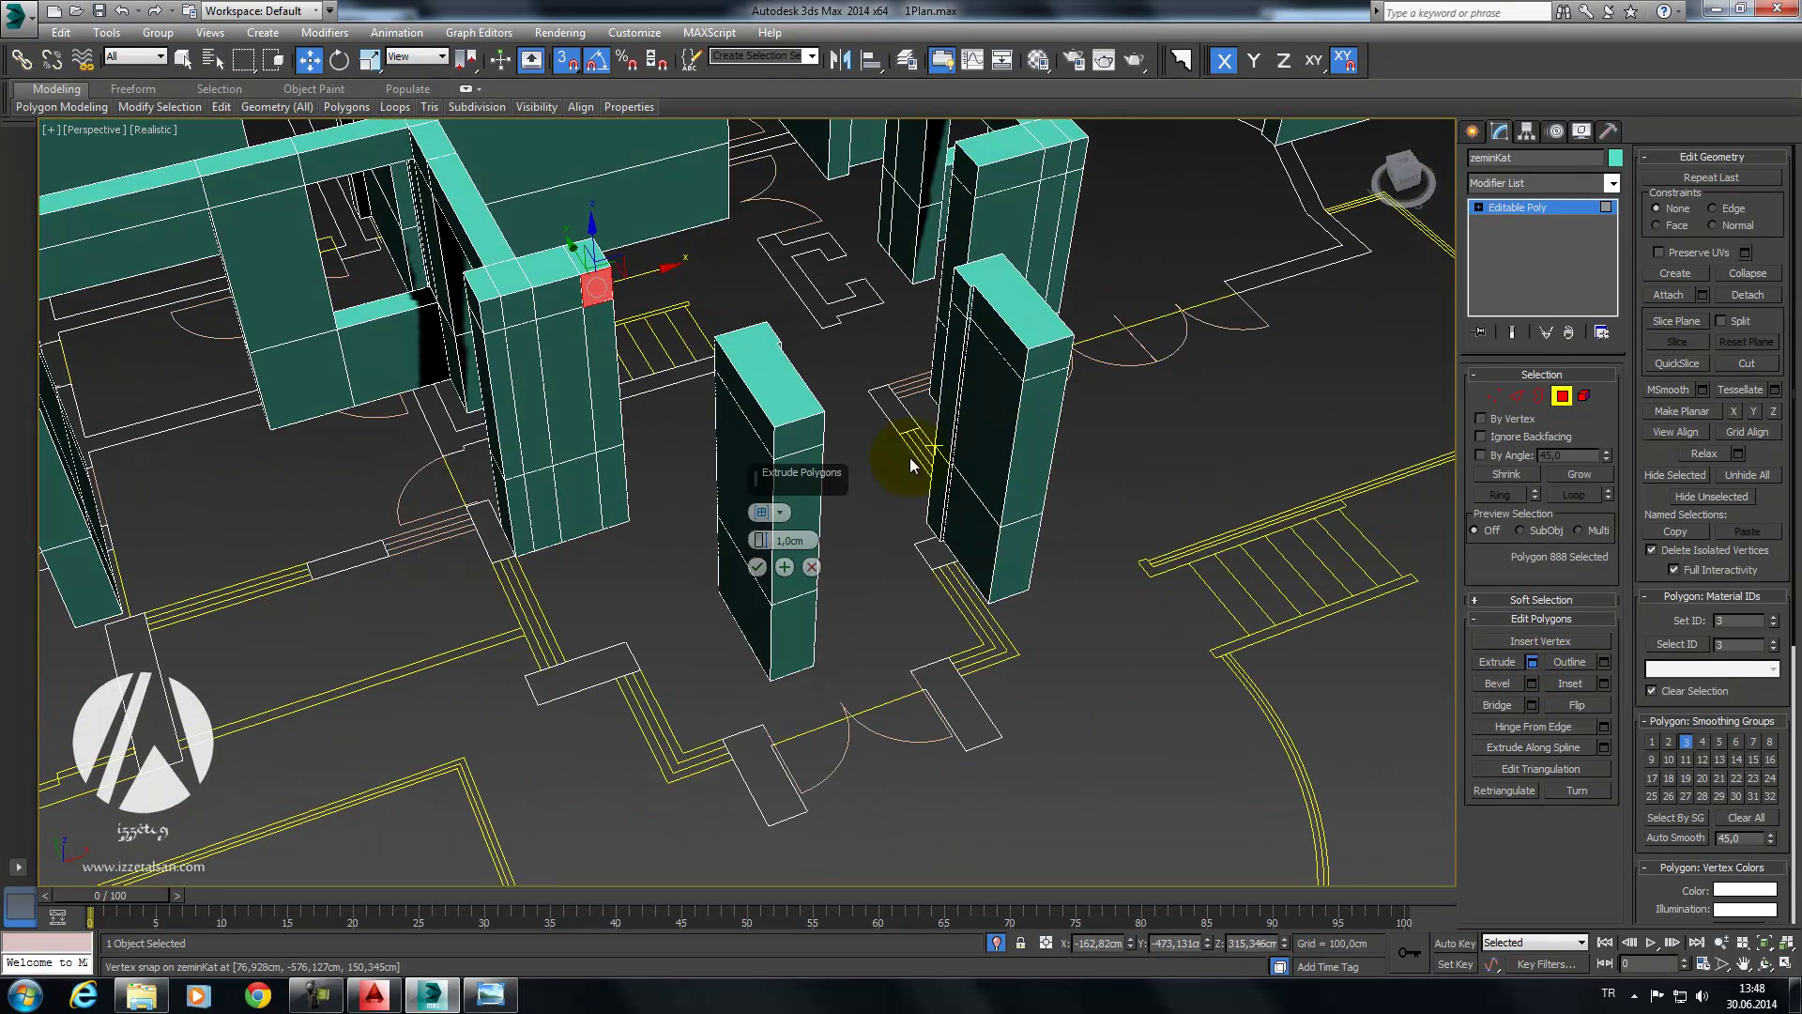
pyautogui.write('50')
pyautogui.press('Return')
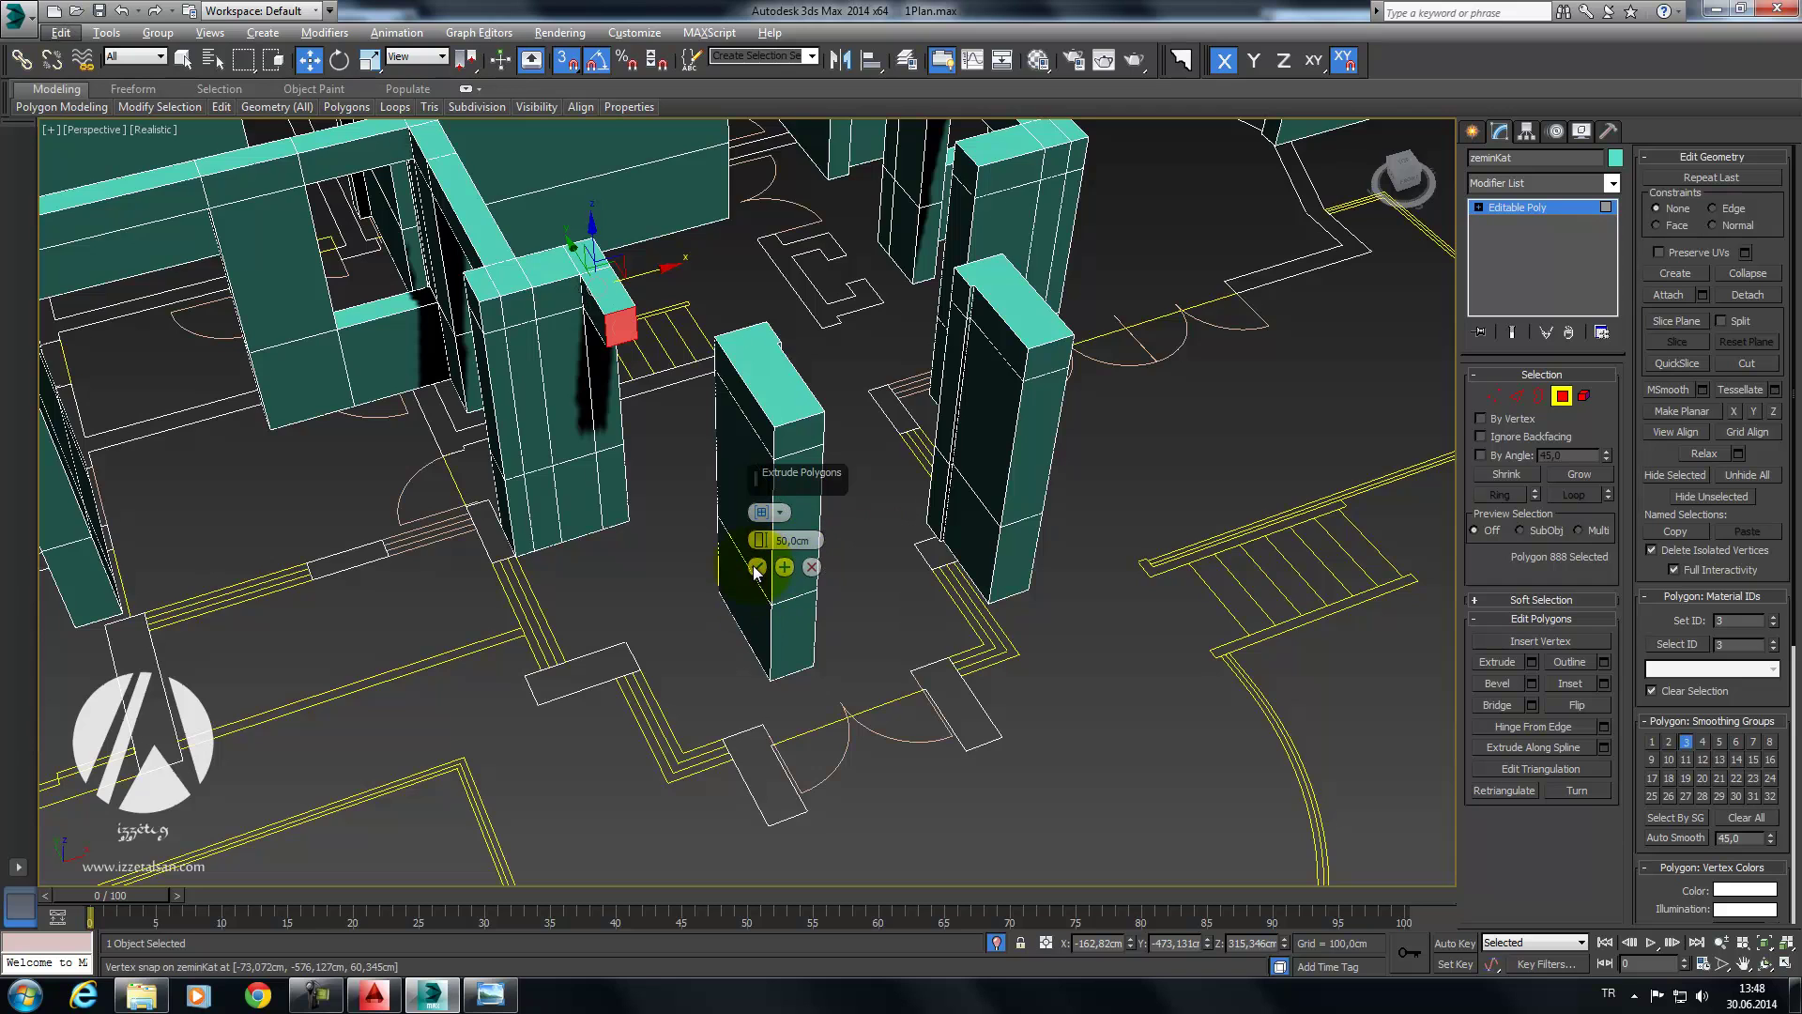
pyautogui.click(756, 568)
pyautogui.keyDown('alt'); pyautogui.moveTo(777, 563); pyautogui.dragTo(833, 563, button='middle'); pyautogui.keyUp('alt')
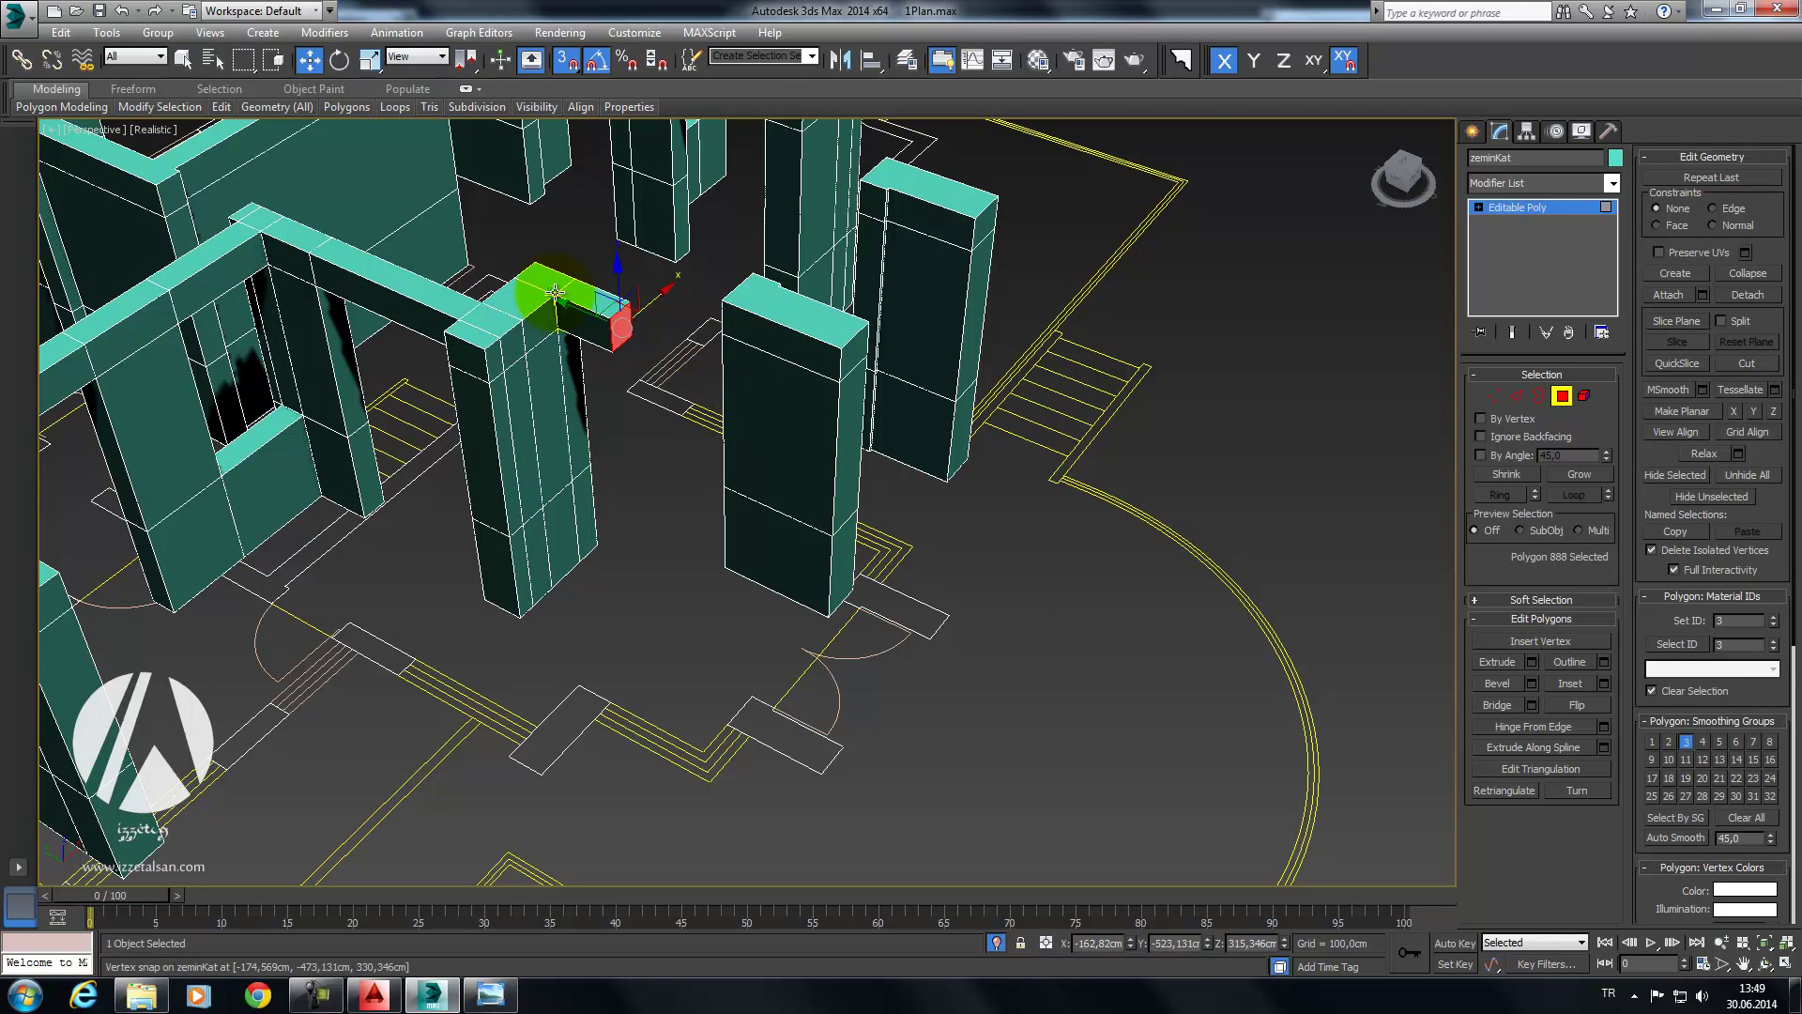
pyautogui.moveTo(570, 308)
pyautogui.mouseDown()
pyautogui.moveTo(679, 542)
pyautogui.moveTo(710, 776)
pyautogui.mouseUp()
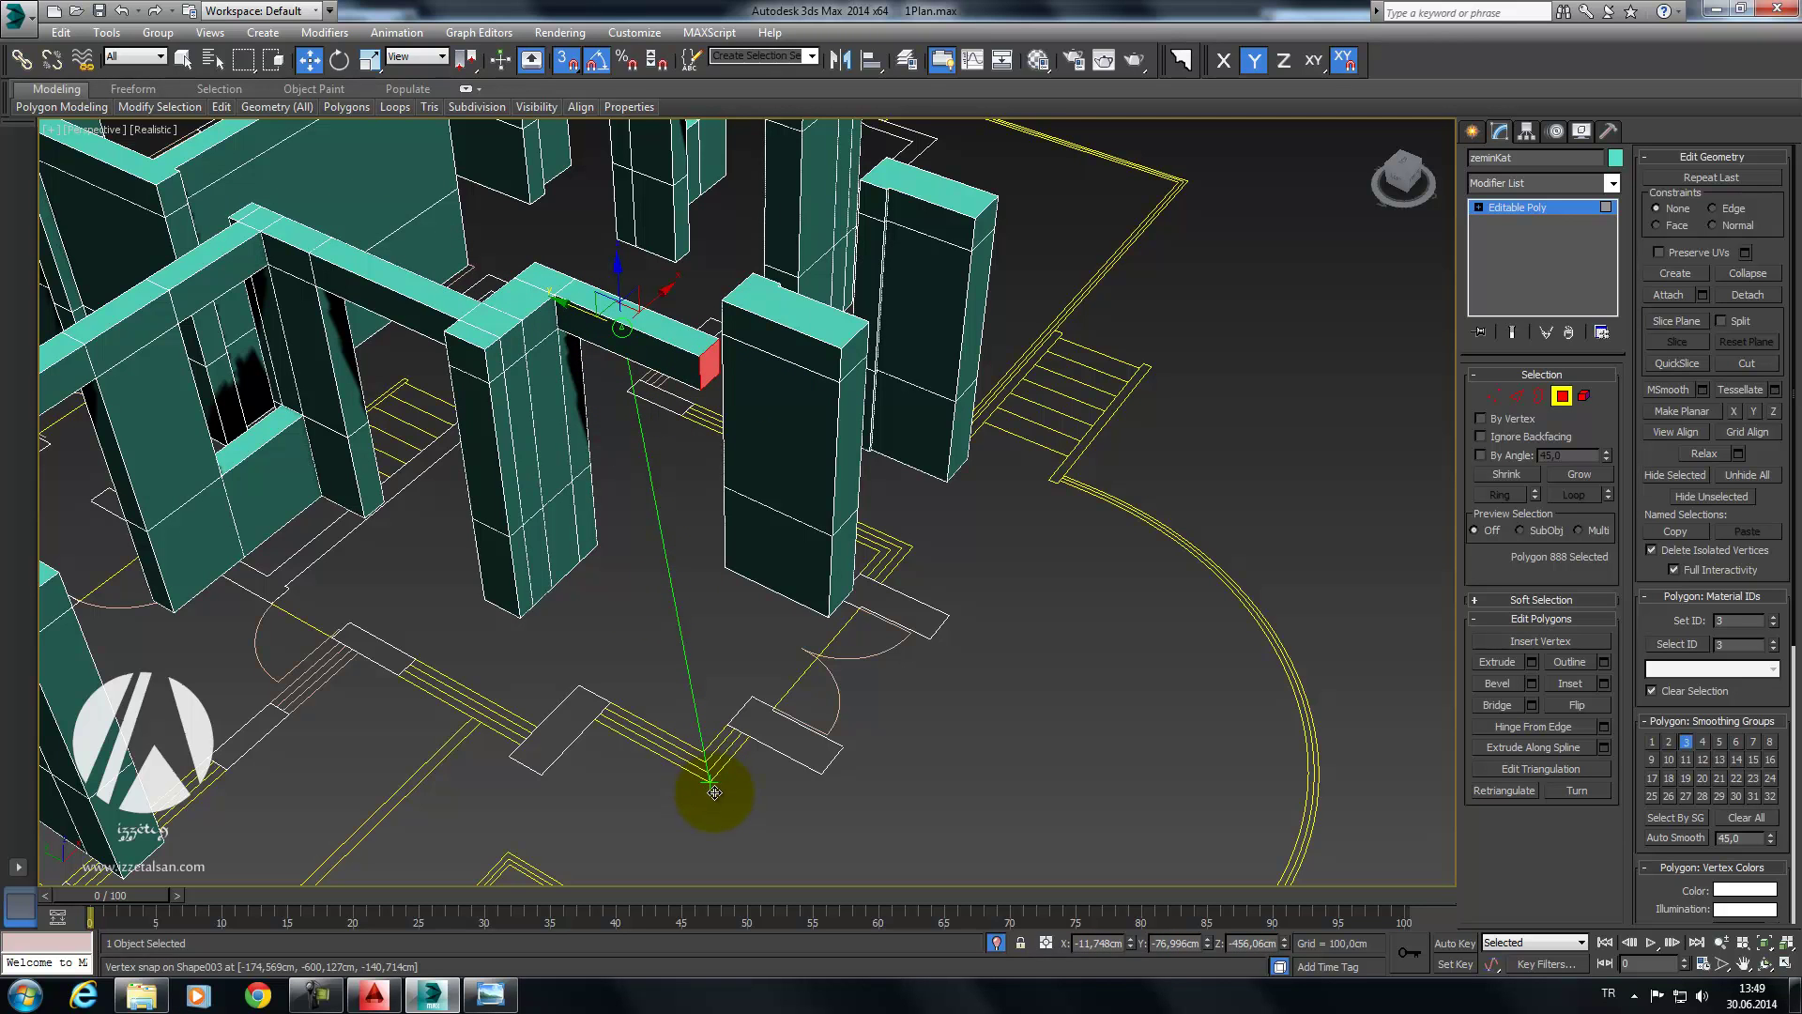
# Step: Snap the beam's end to the floor plan point and view it from above
pyautogui.moveTo(715, 793); pyautogui.dragTo(716, 792)
pyautogui.moveTo(715, 791)
pyautogui.keyDown('alt'); pyautogui.mouseDown(button='middle')
pyautogui.moveTo(724, 563)
pyautogui.moveTo(757, 592)
pyautogui.moveTo(742, 549)
pyautogui.mouseUp(button='middle'); pyautogui.keyUp('alt')
pyautogui.scroll(2, 757, 442)
pyautogui.scroll(2, 693, 482)
pyautogui.scroll(2, 758, 398)
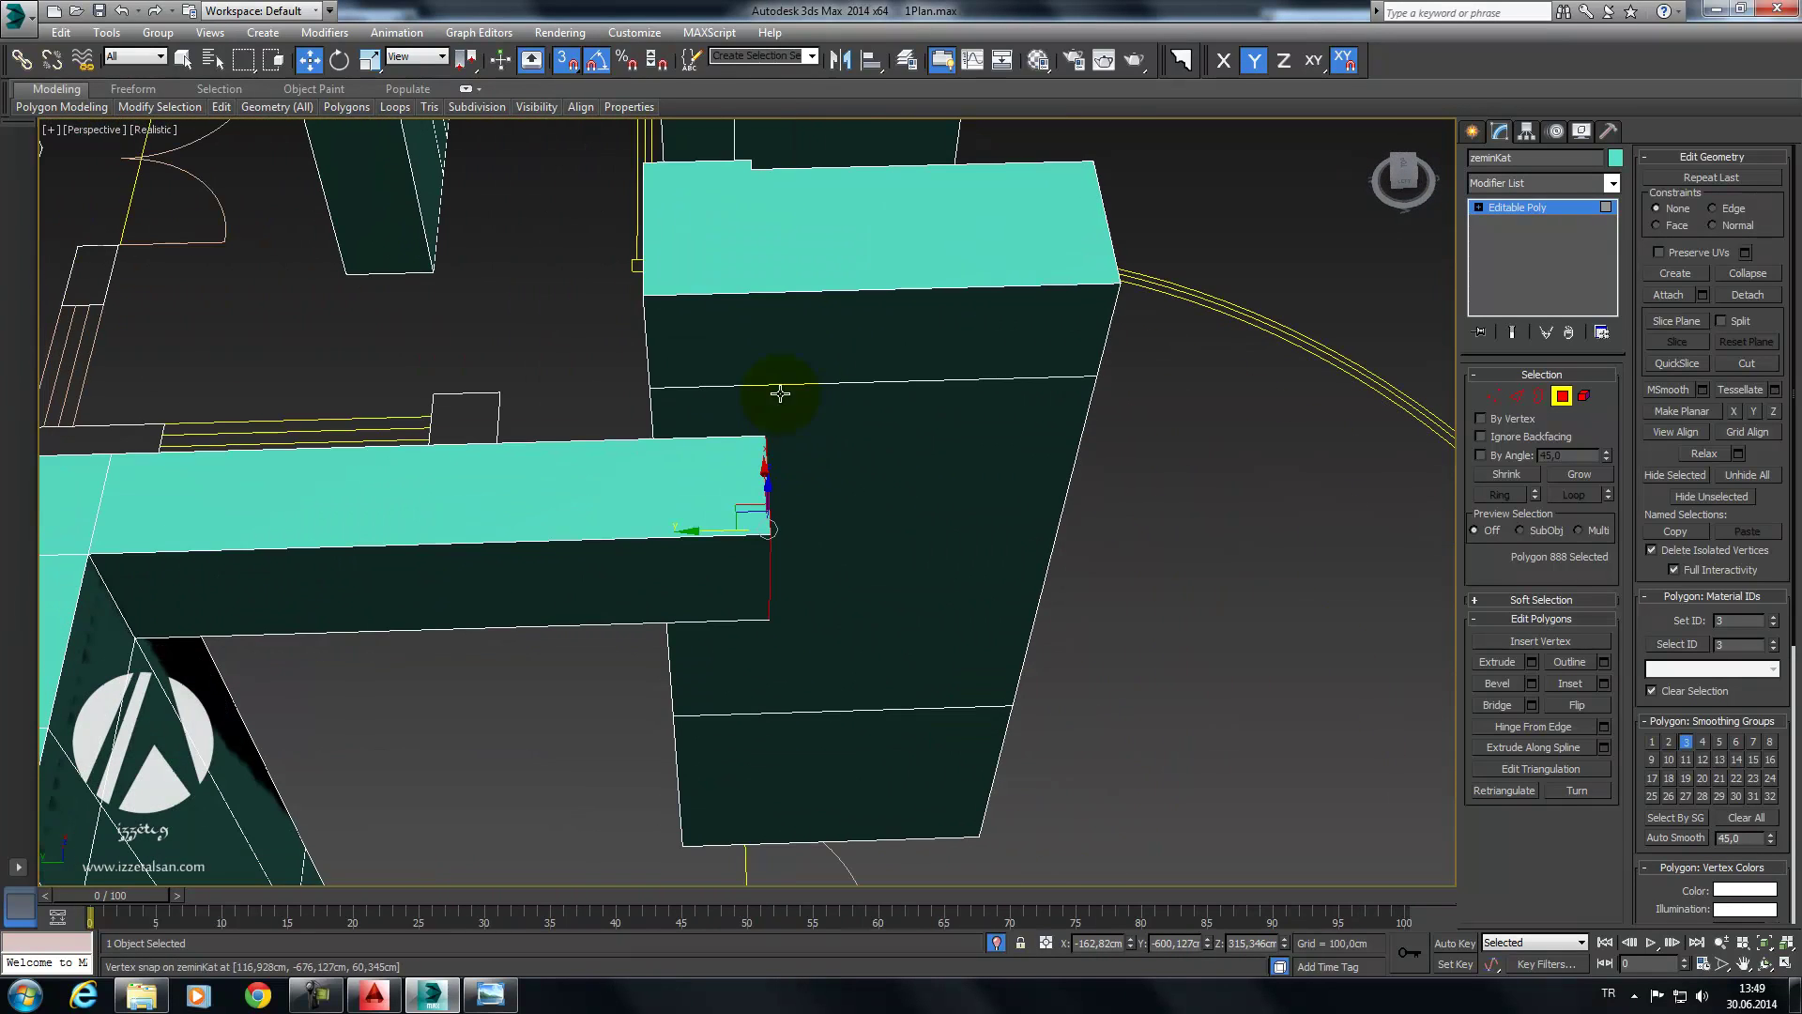
# Step: In Edge mode, select the four beam-end edges and move them to the building corner
pyautogui.click(1516, 395)
pyautogui.moveTo(533, 504); pyautogui.dragTo(535, 495)
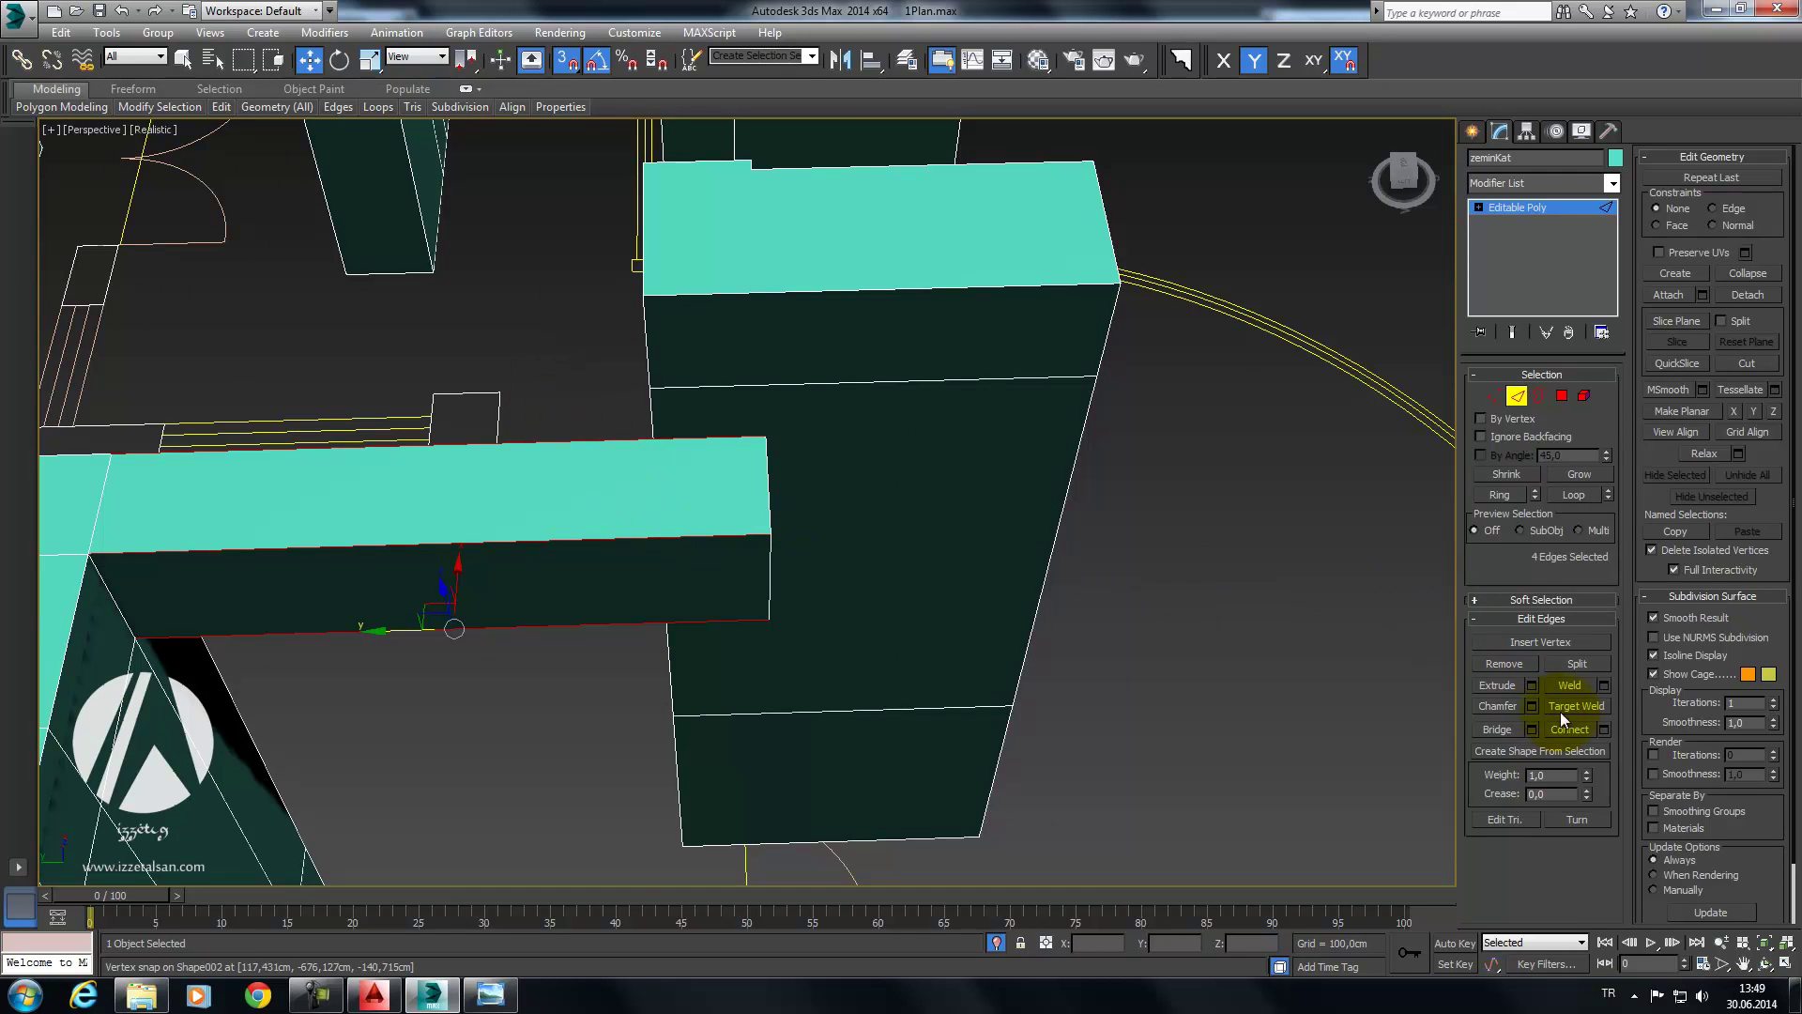
pyautogui.moveTo(777, 564); pyautogui.dragTo(644, 503, button='middle')
pyautogui.click(391, 458)
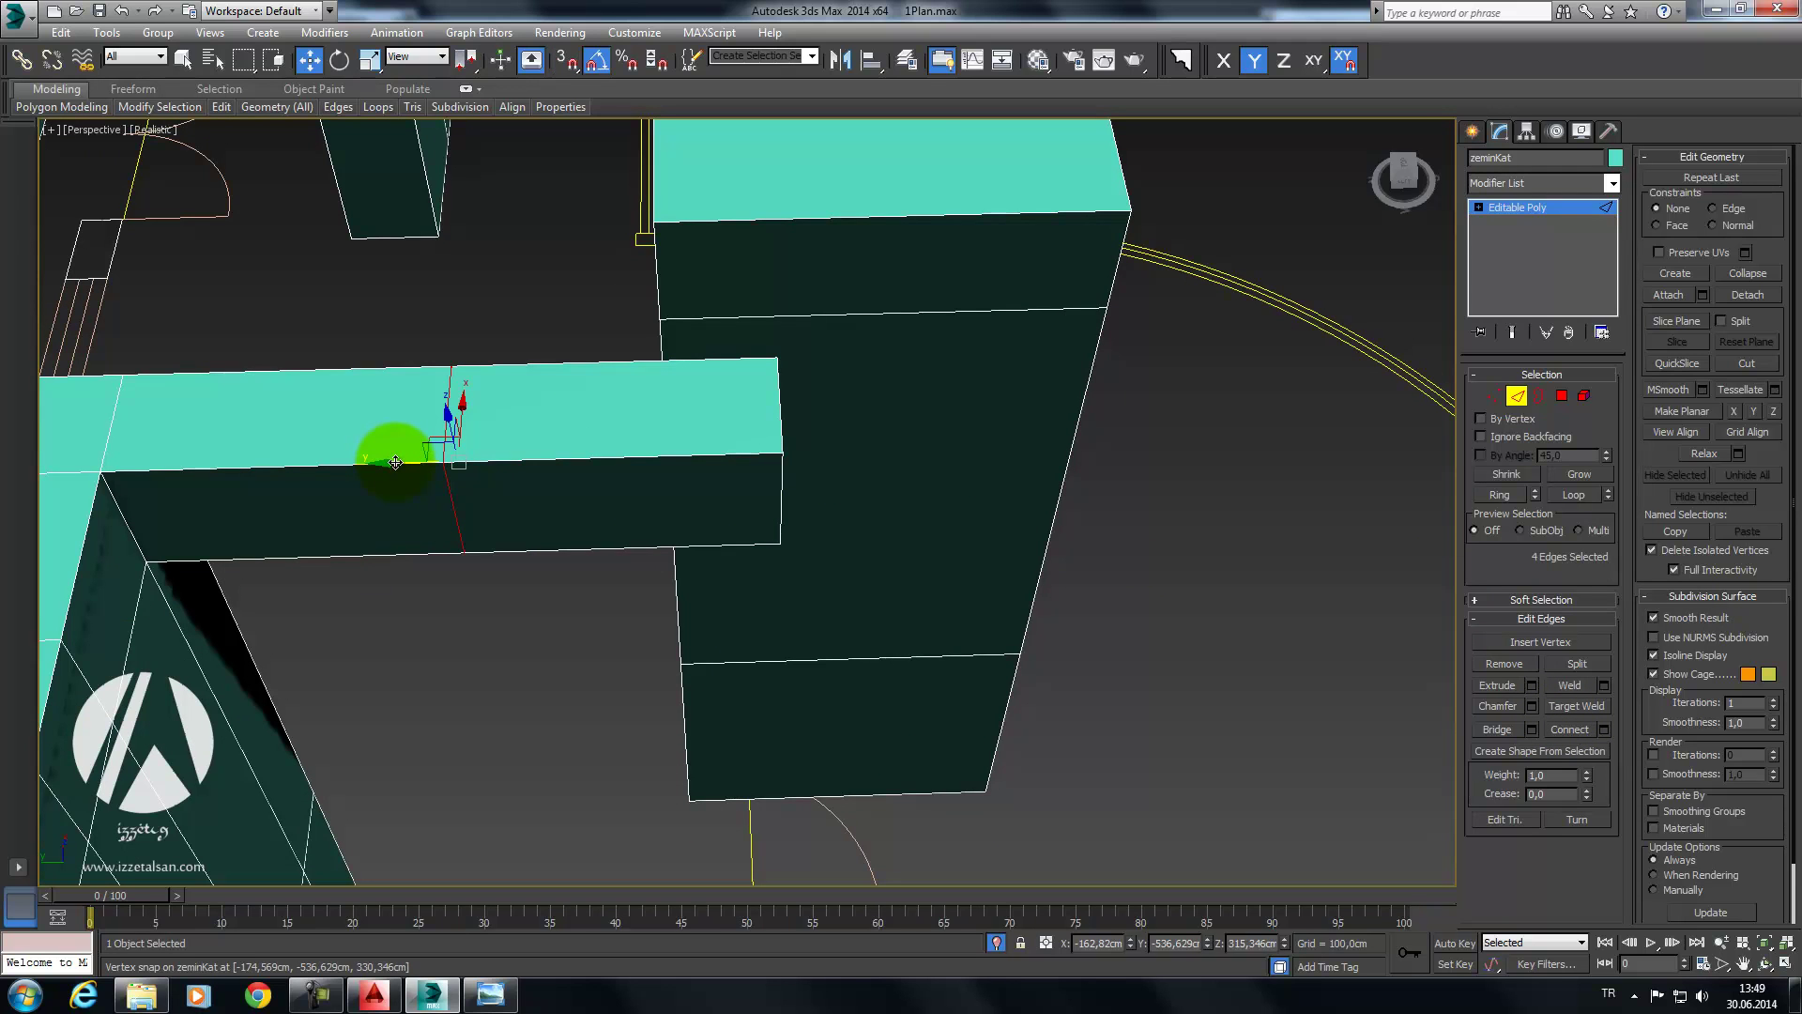
pyautogui.moveTo(395, 462)
pyautogui.mouseDown()
pyautogui.moveTo(661, 212)
pyautogui.moveTo(657, 314)
pyautogui.moveTo(693, 374)
pyautogui.mouseUp()
# Step: Snap the selected beam-end edges onto the stair vertex
pyautogui.keyDown('alt'); pyautogui.moveTo(692, 375); pyautogui.dragTo(734, 399, button='middle'); pyautogui.keyUp('alt')
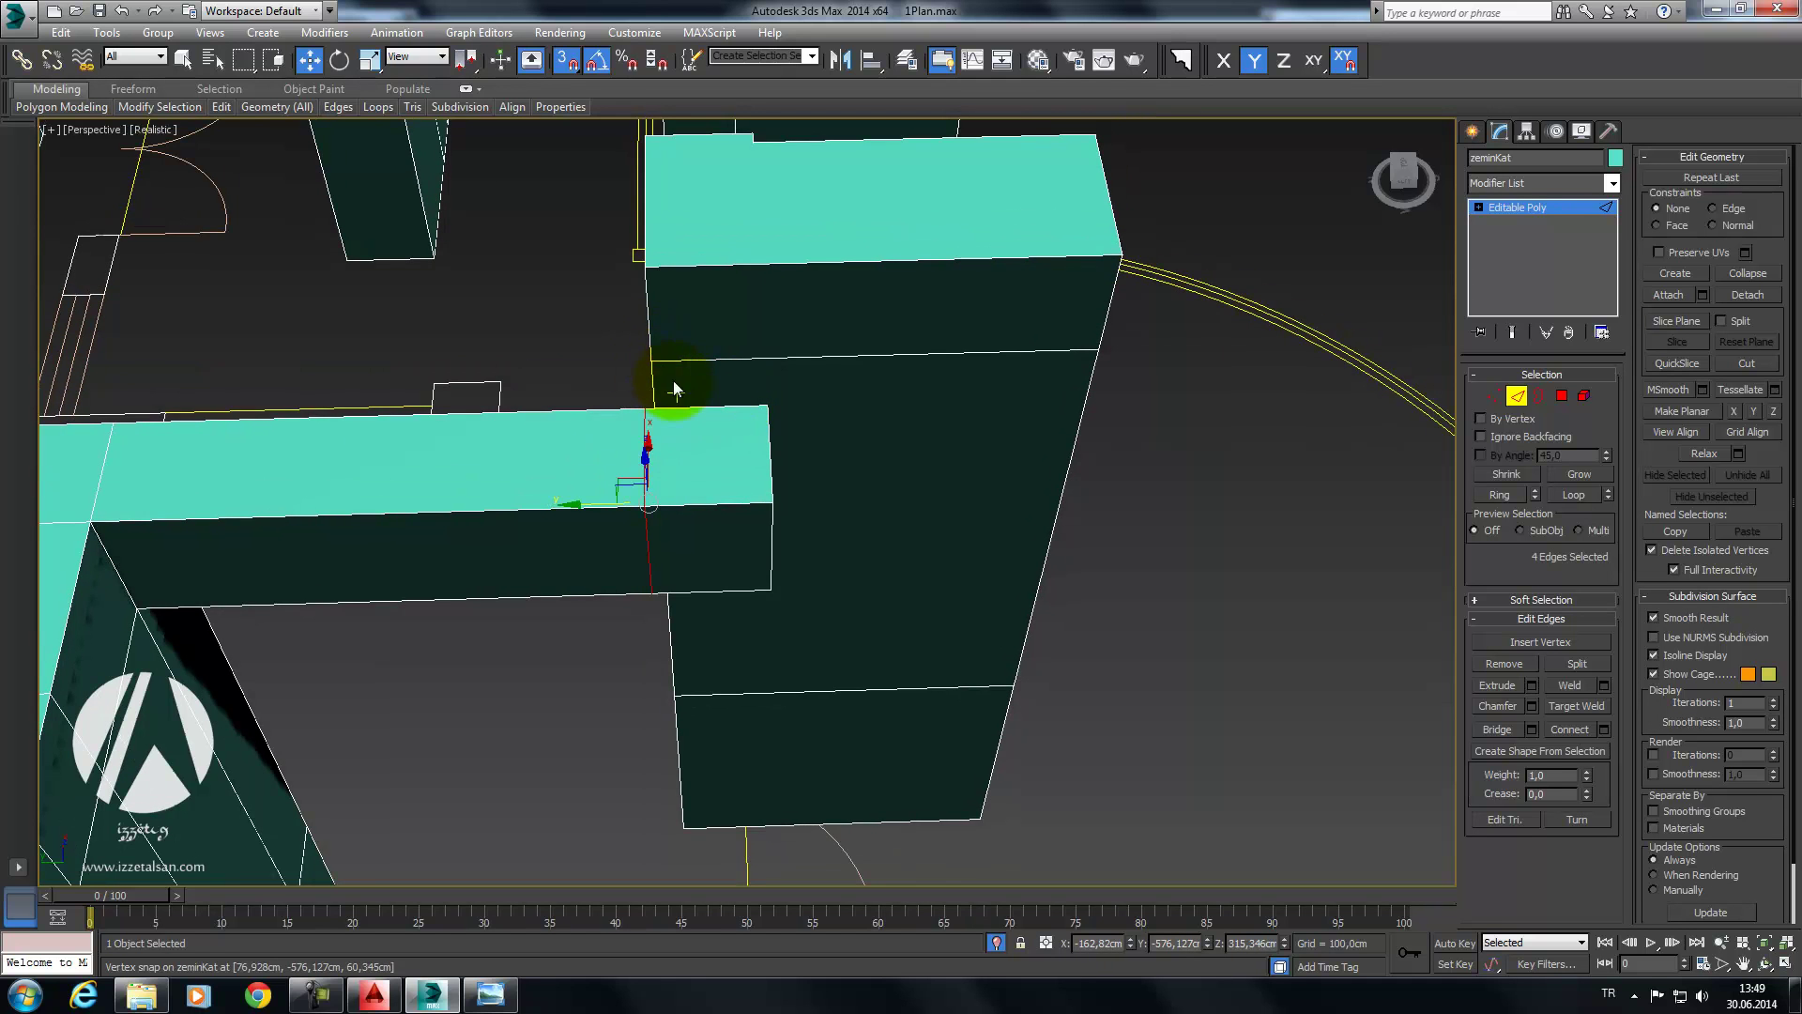
pyautogui.scroll(-3, 704, 366)
pyautogui.keyDown('alt'); pyautogui.moveTo(744, 334); pyautogui.dragTo(736, 382, button='middle'); pyautogui.keyUp('alt')
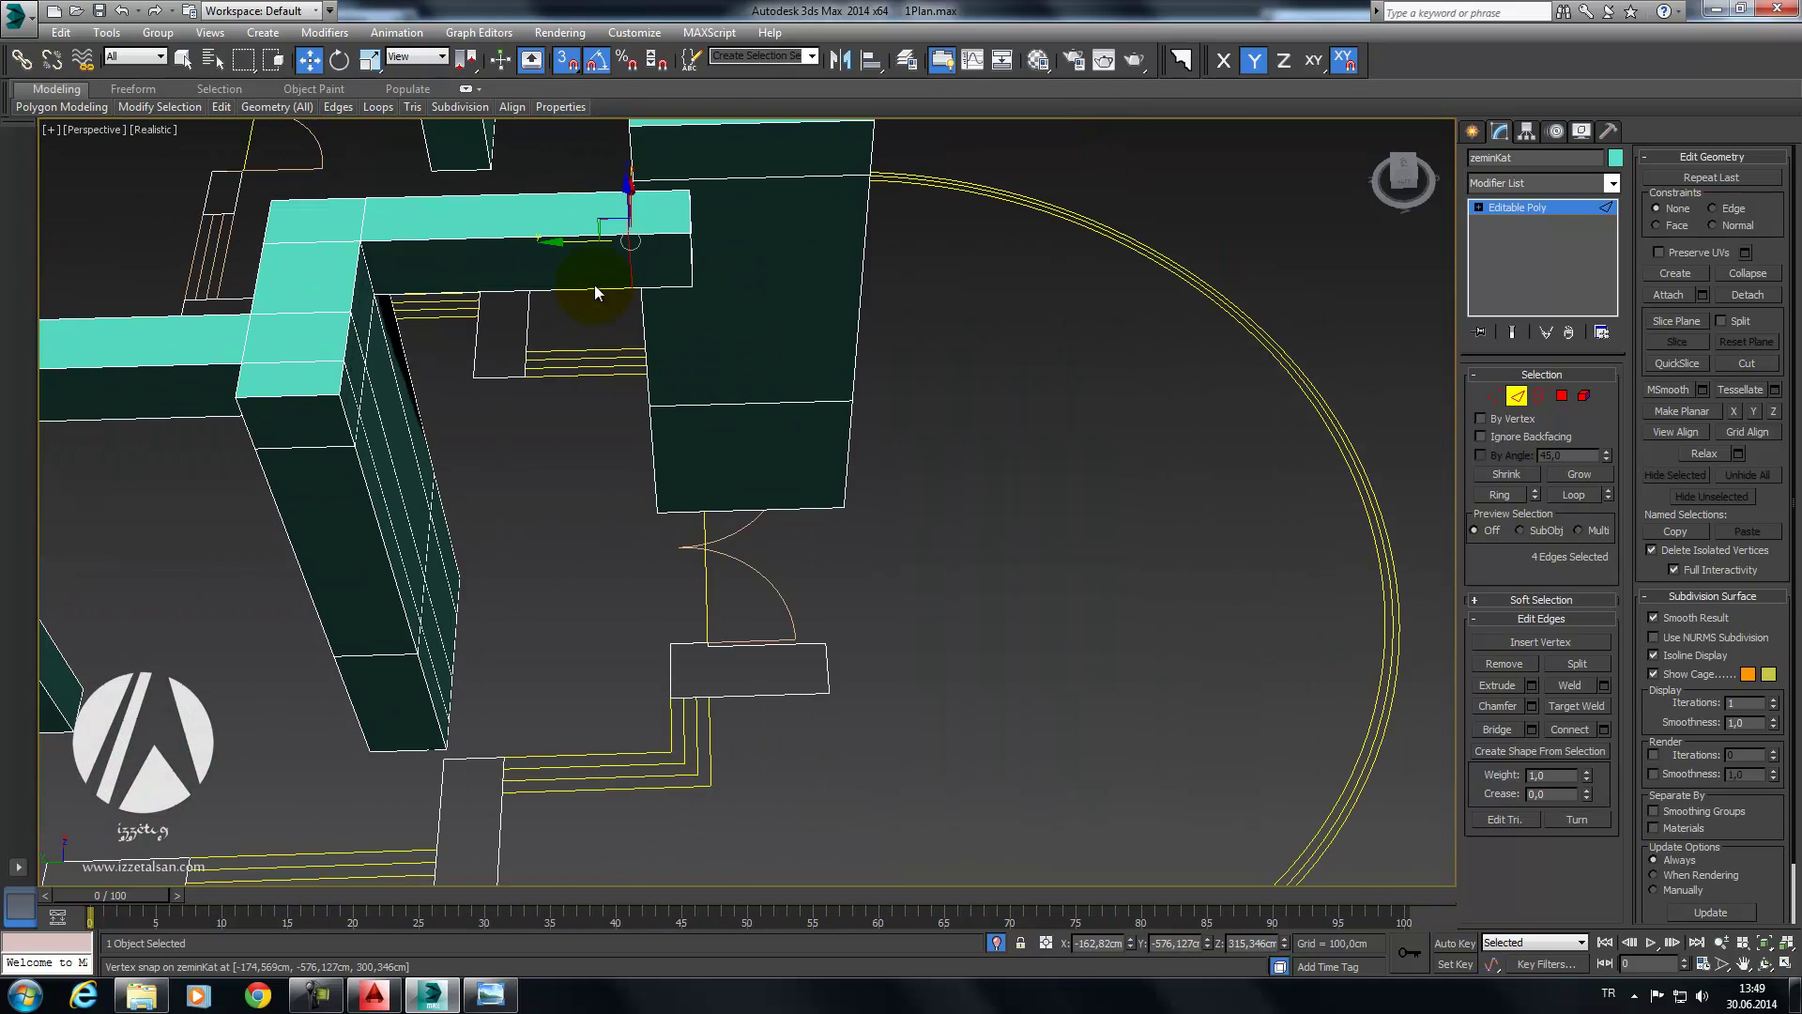
pyautogui.moveTo(583, 222); pyautogui.dragTo(672, 738)
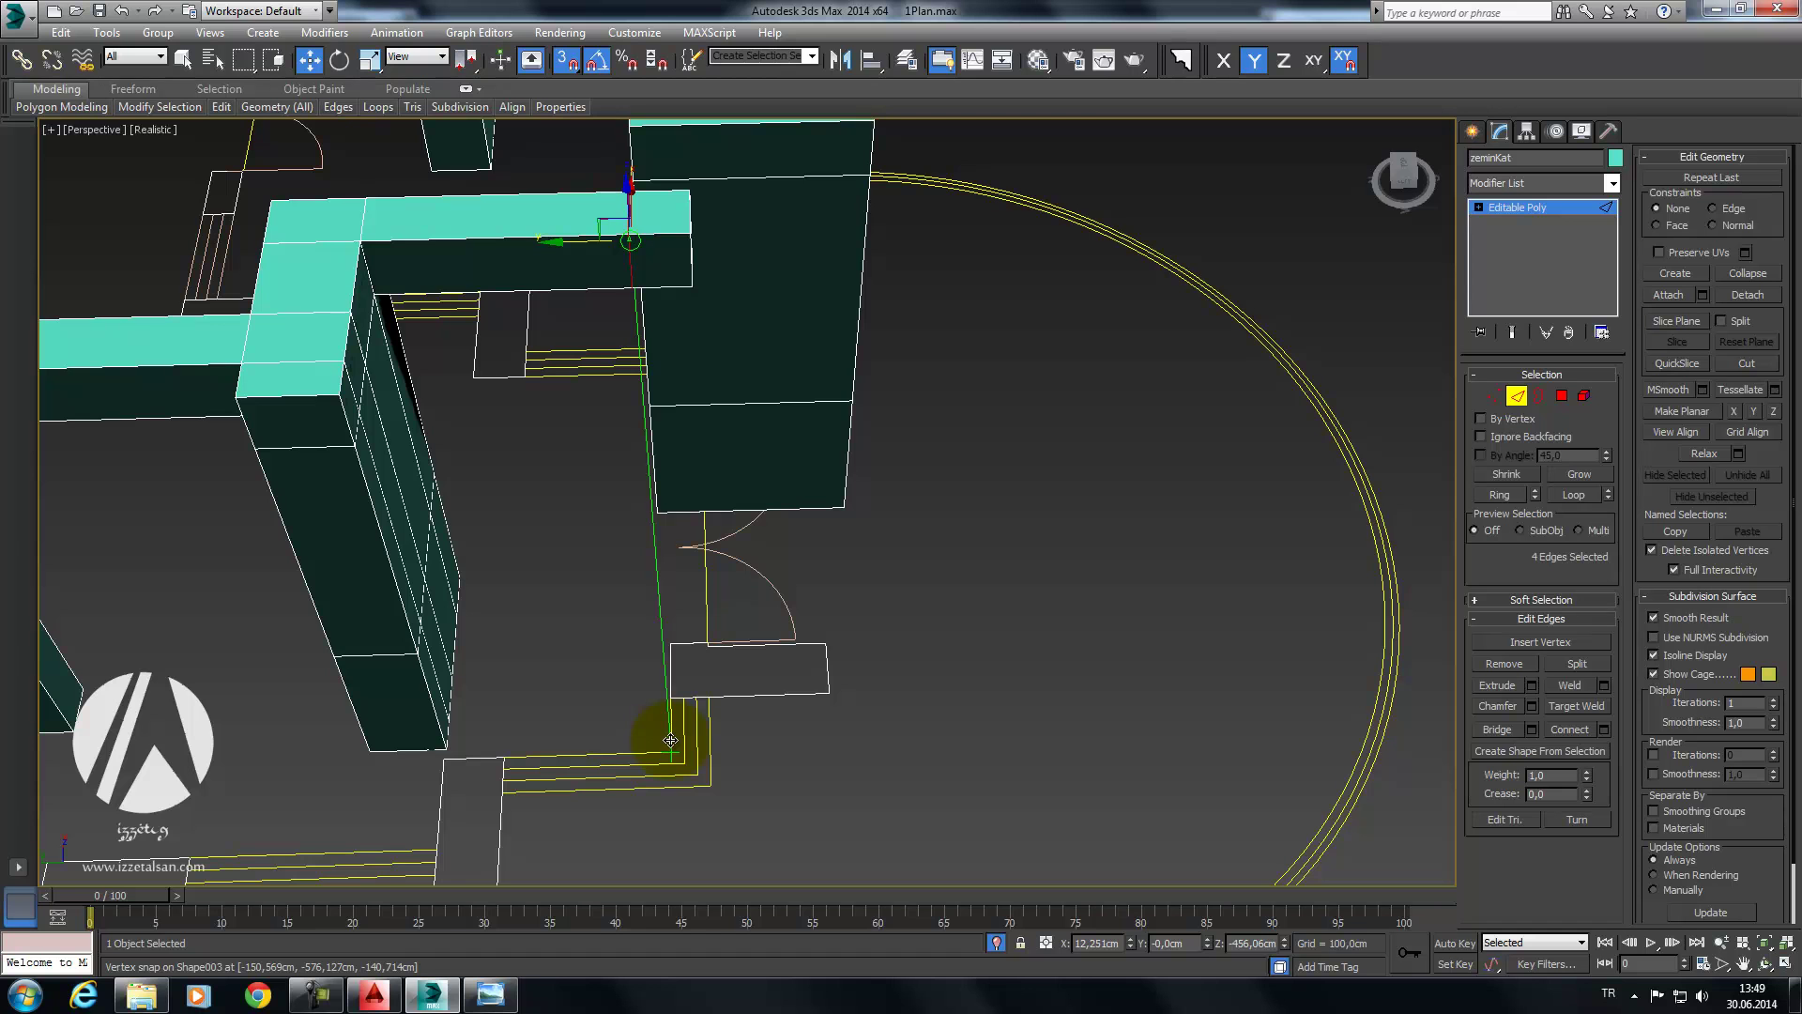
pyautogui.keyDown('alt'); pyautogui.moveTo(692, 643); pyautogui.dragTo(929, 391, button='middle'); pyautogui.keyUp('alt')
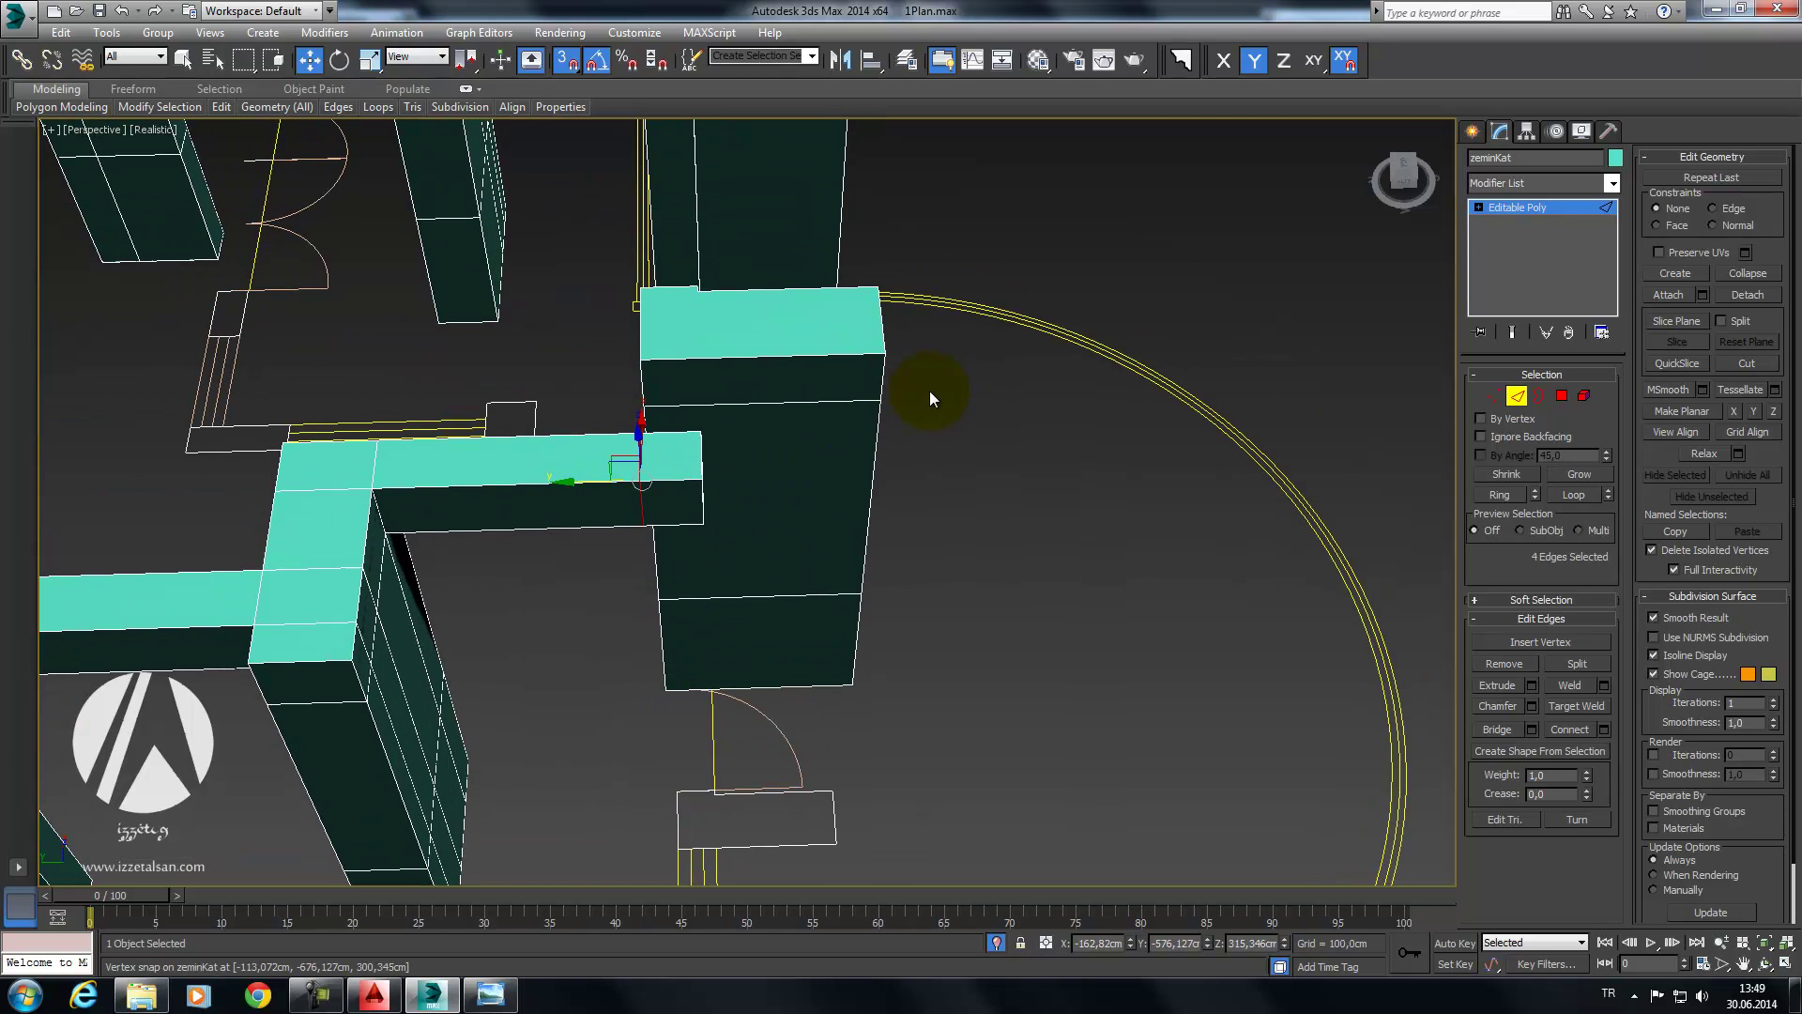
pyautogui.moveTo(717, 330); pyautogui.dragTo(727, 337)
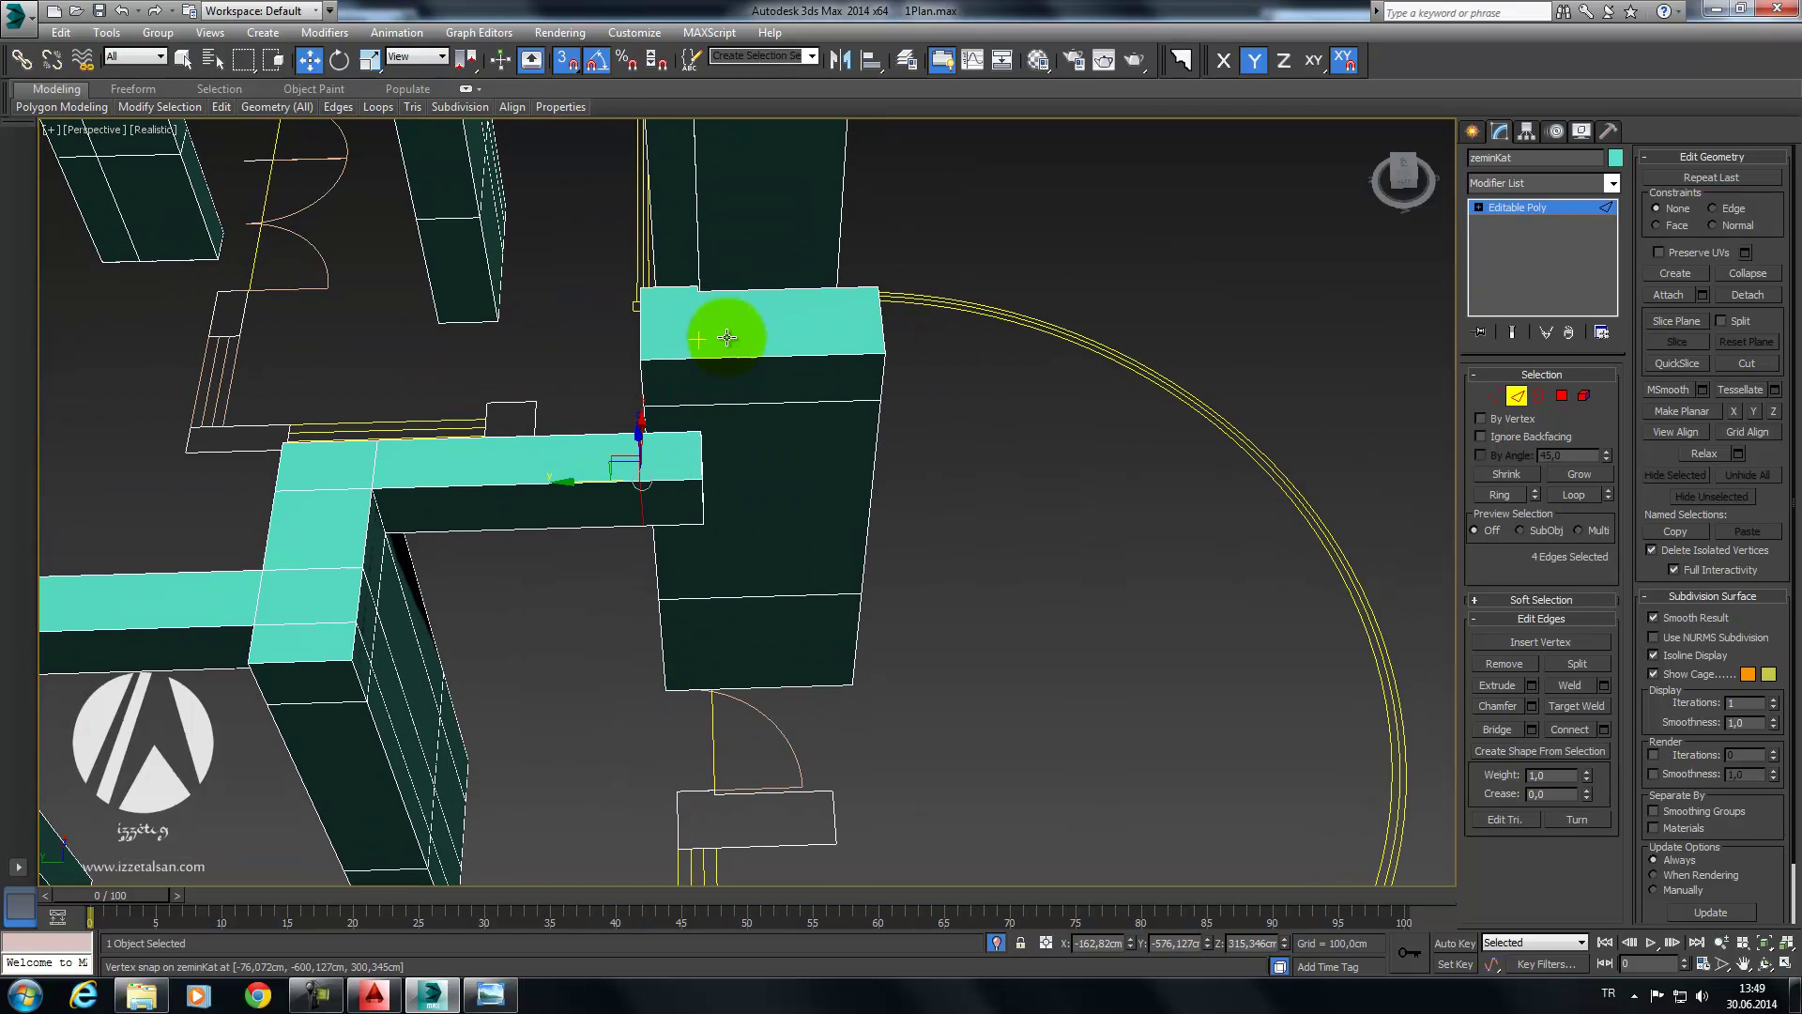
pyautogui.keyDown('alt'); pyautogui.moveTo(727, 337); pyautogui.dragTo(709, 374, button='middle'); pyautogui.keyUp('alt')
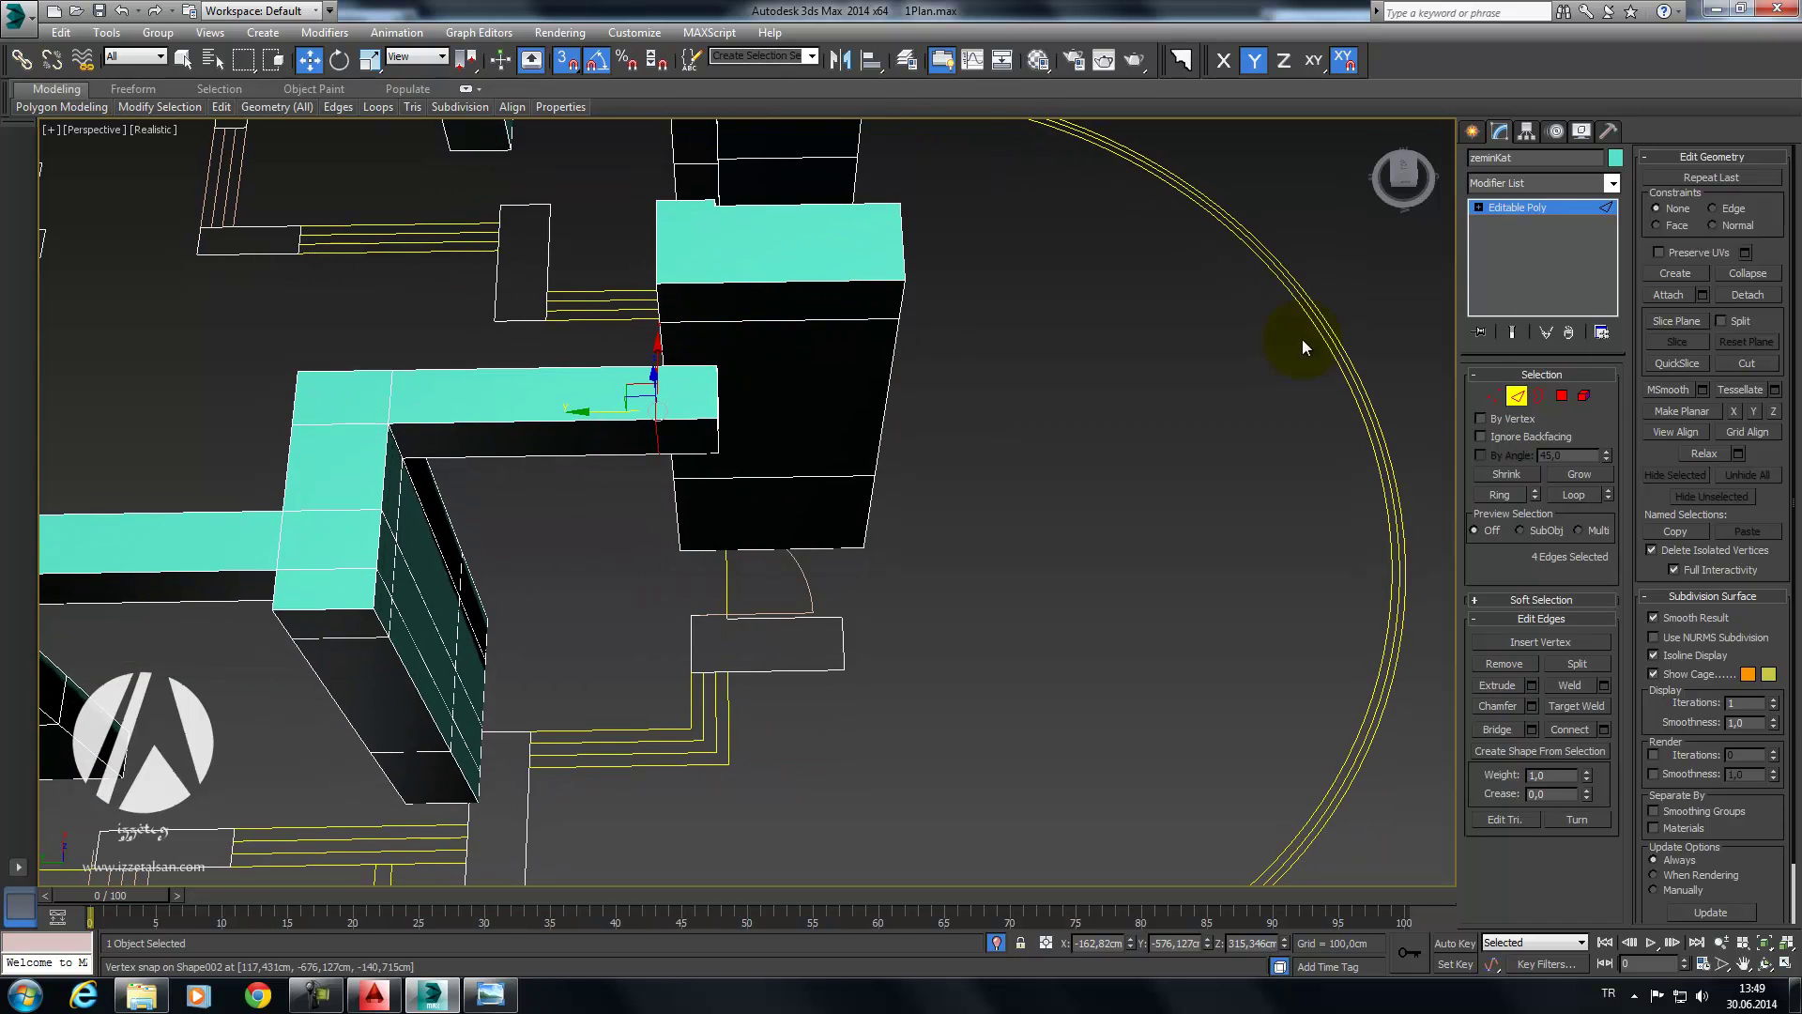
pyautogui.keyDown('alt'); pyautogui.moveTo(928, 335); pyautogui.dragTo(1044, 357, button='middle'); pyautogui.keyUp('alt')
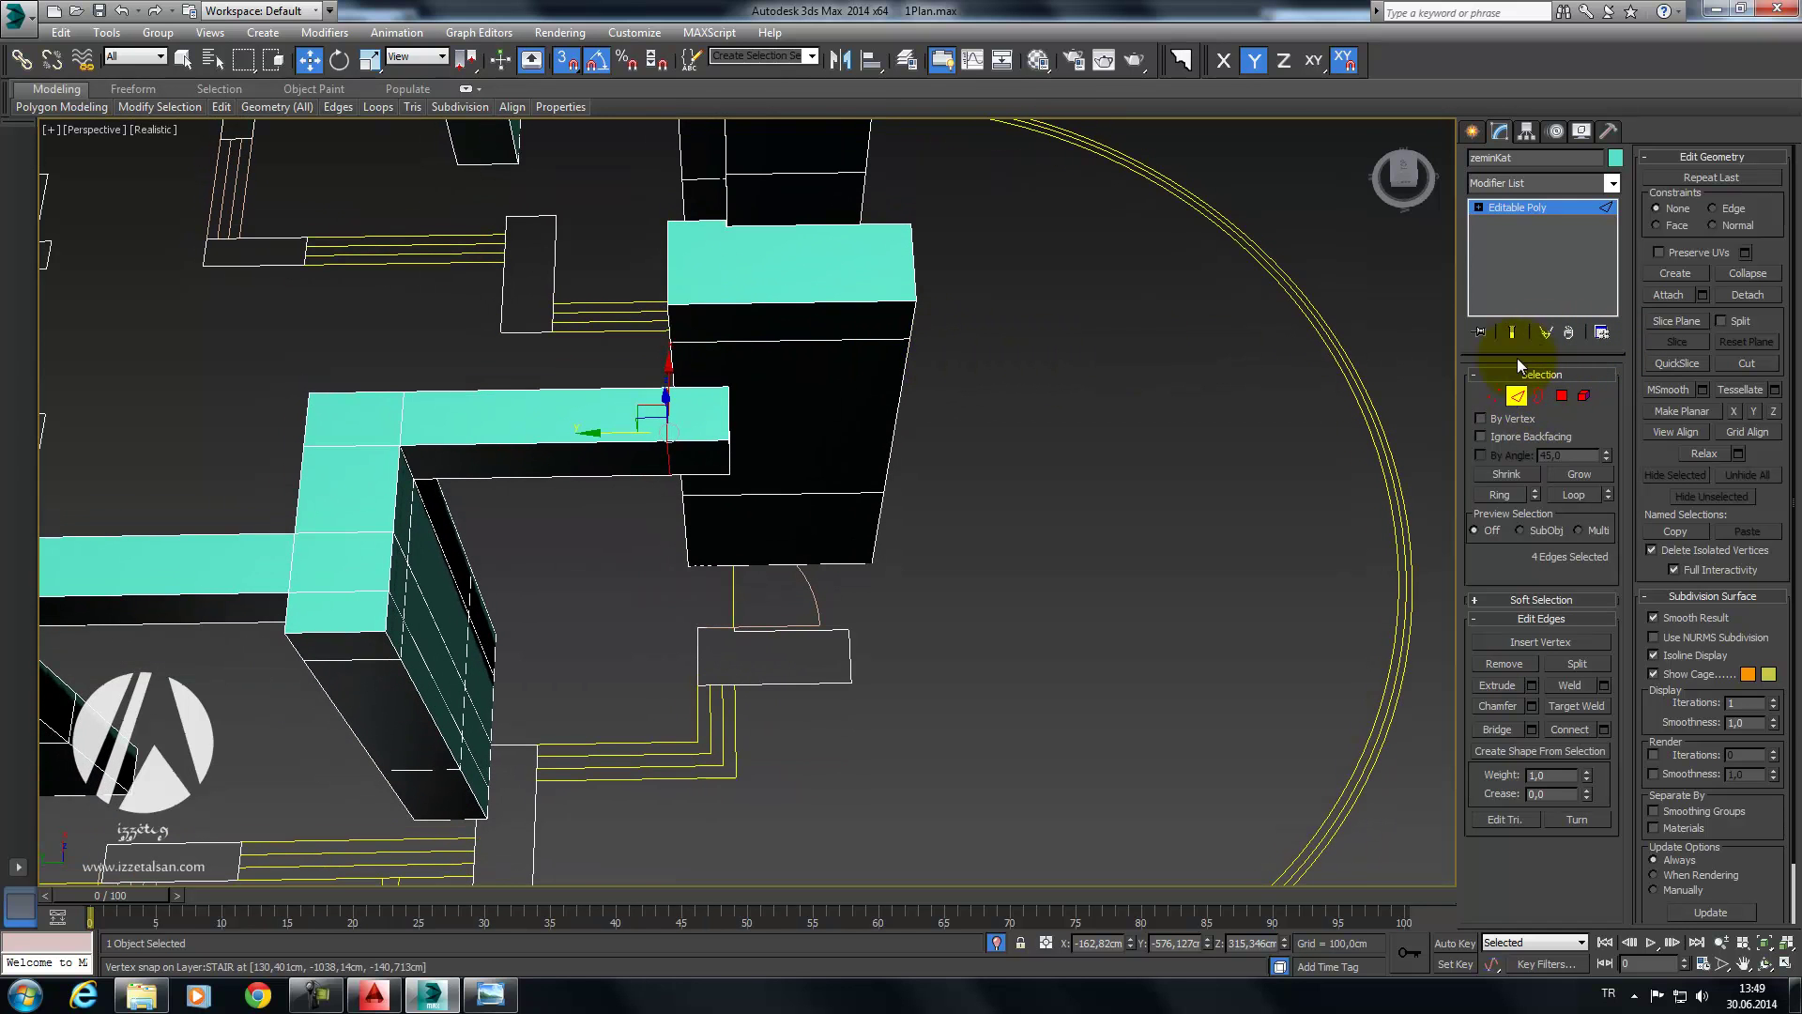
# Step: Select the edge where the beam meets the building
pyautogui.click(765, 303)
pyautogui.click(771, 341)
pyautogui.click(773, 495)
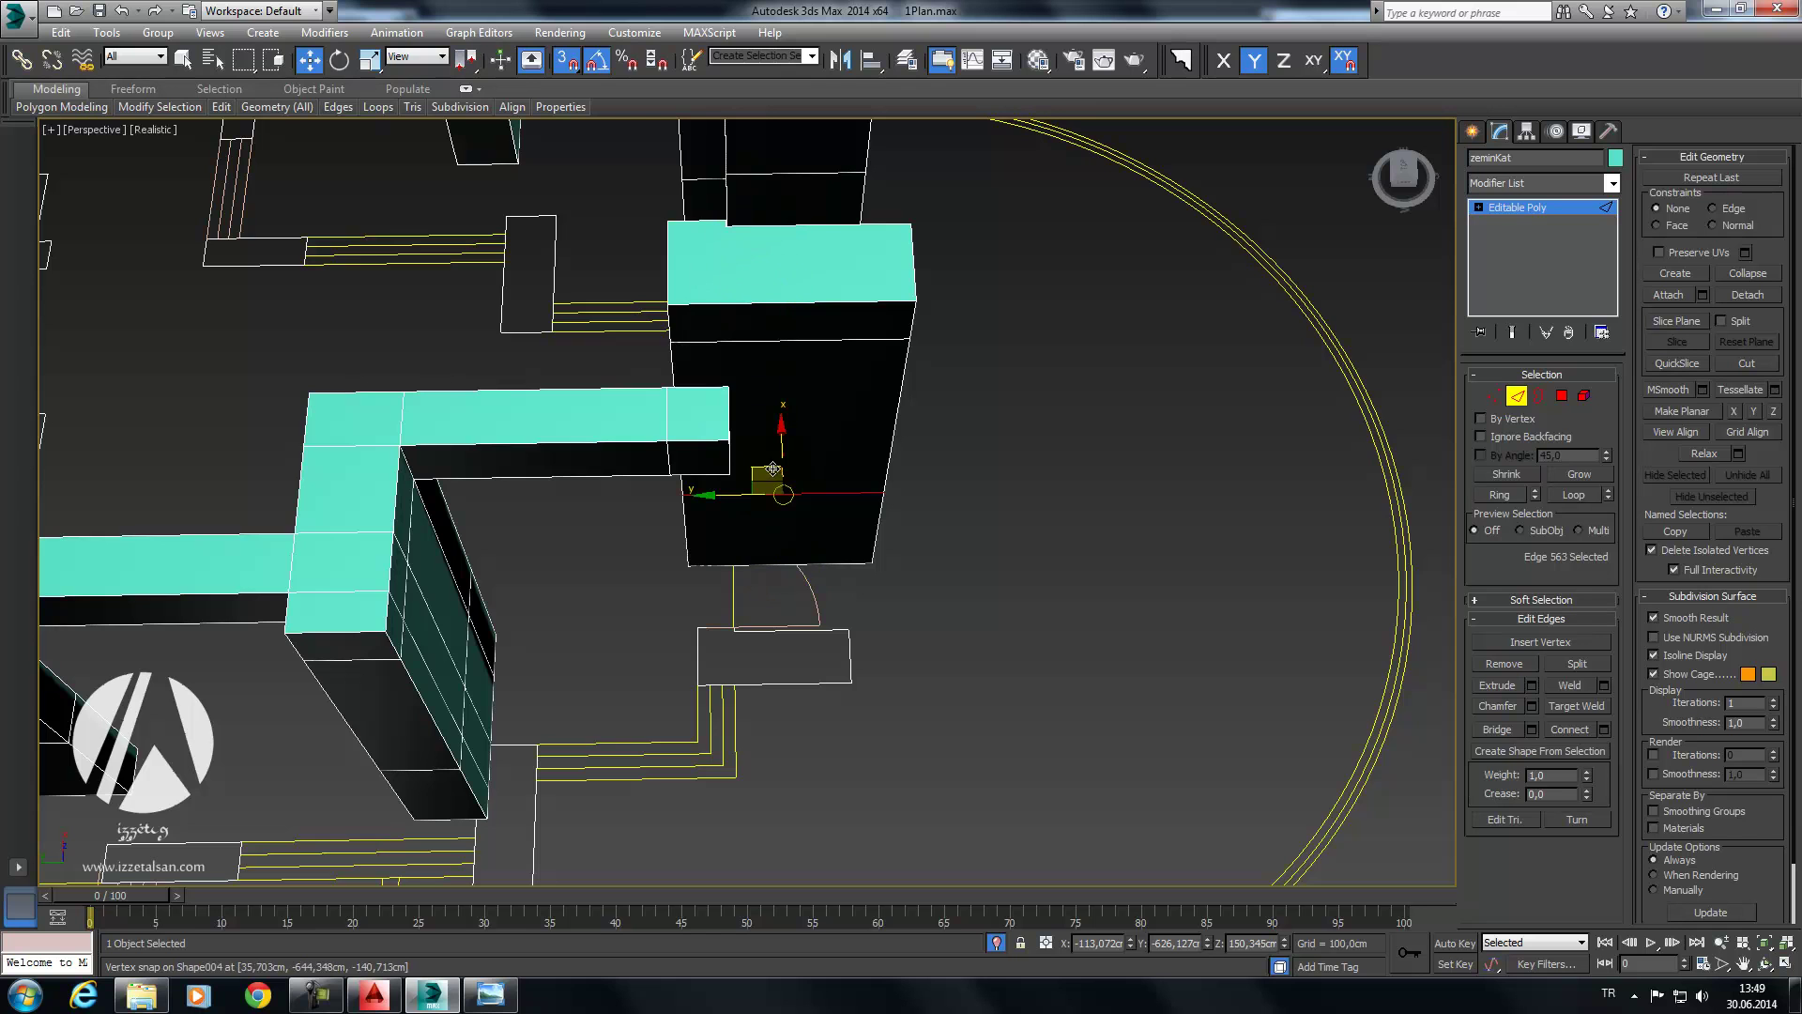
pyautogui.moveTo(724, 201); pyautogui.dragTo(730, 316, button='middle')
pyautogui.scroll(5, 730, 315)
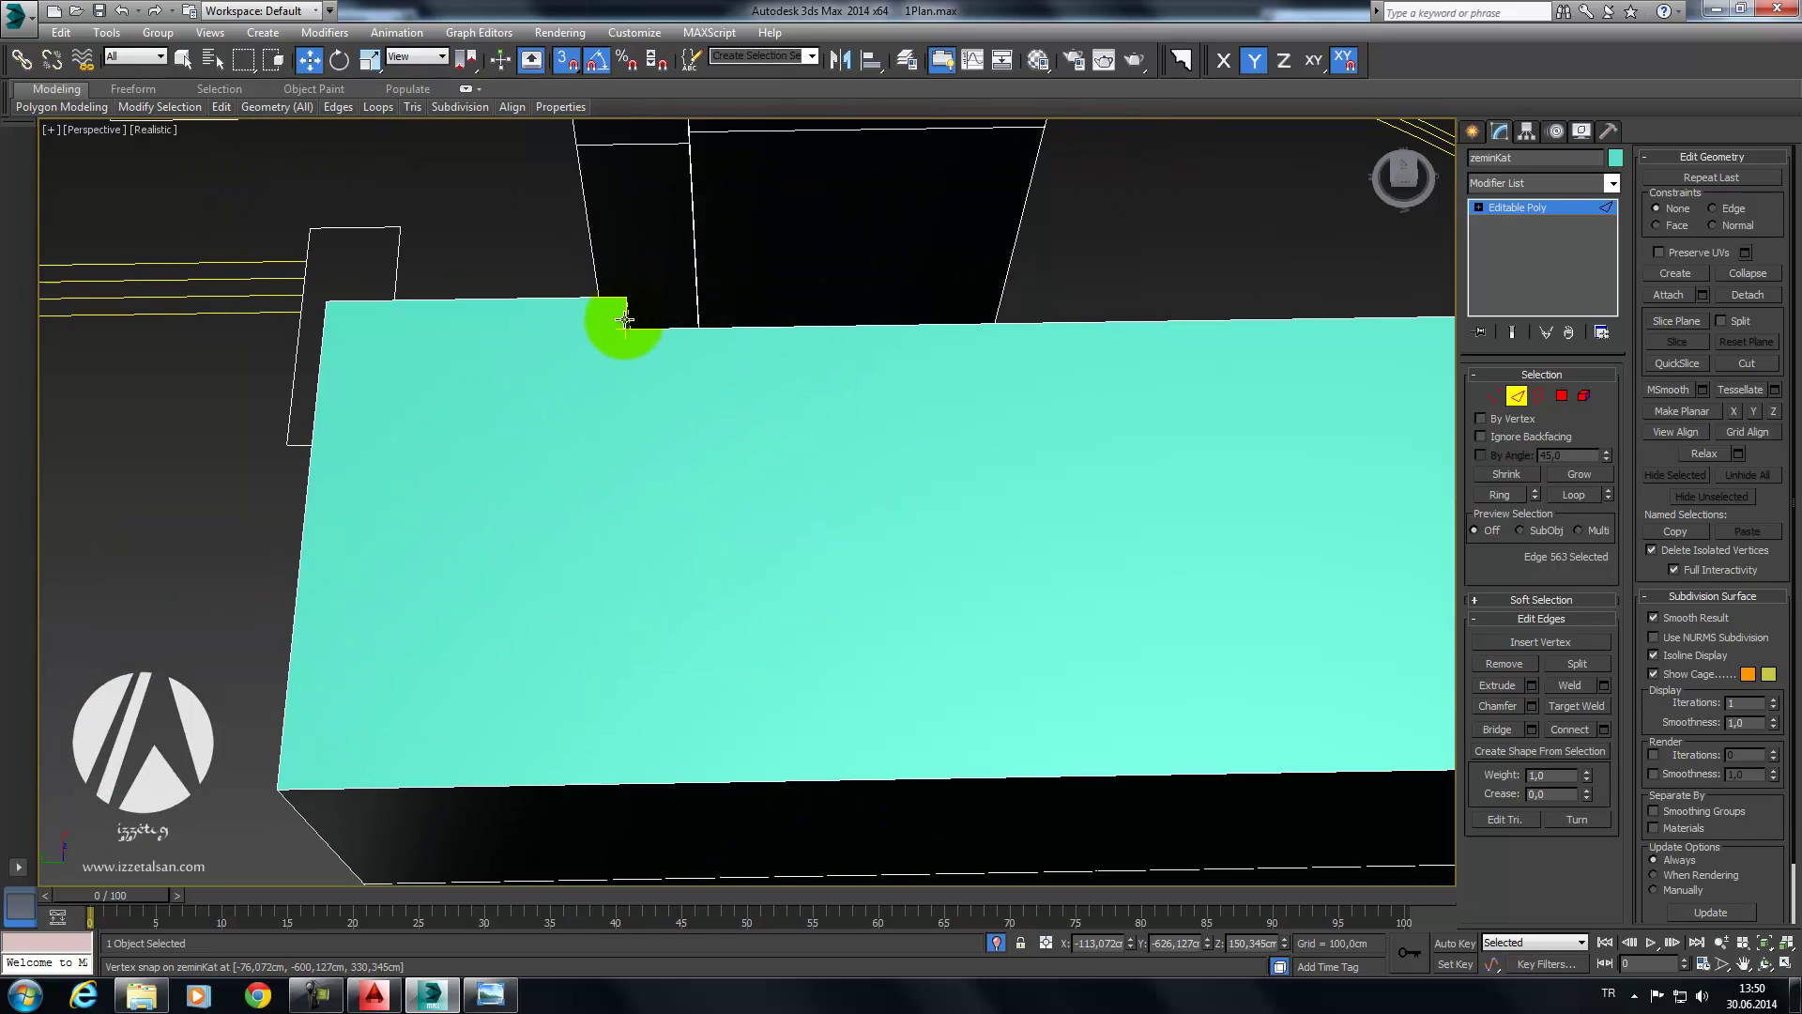
pyautogui.scroll(-2, 624, 319)
pyautogui.scroll(-4, 644, 314)
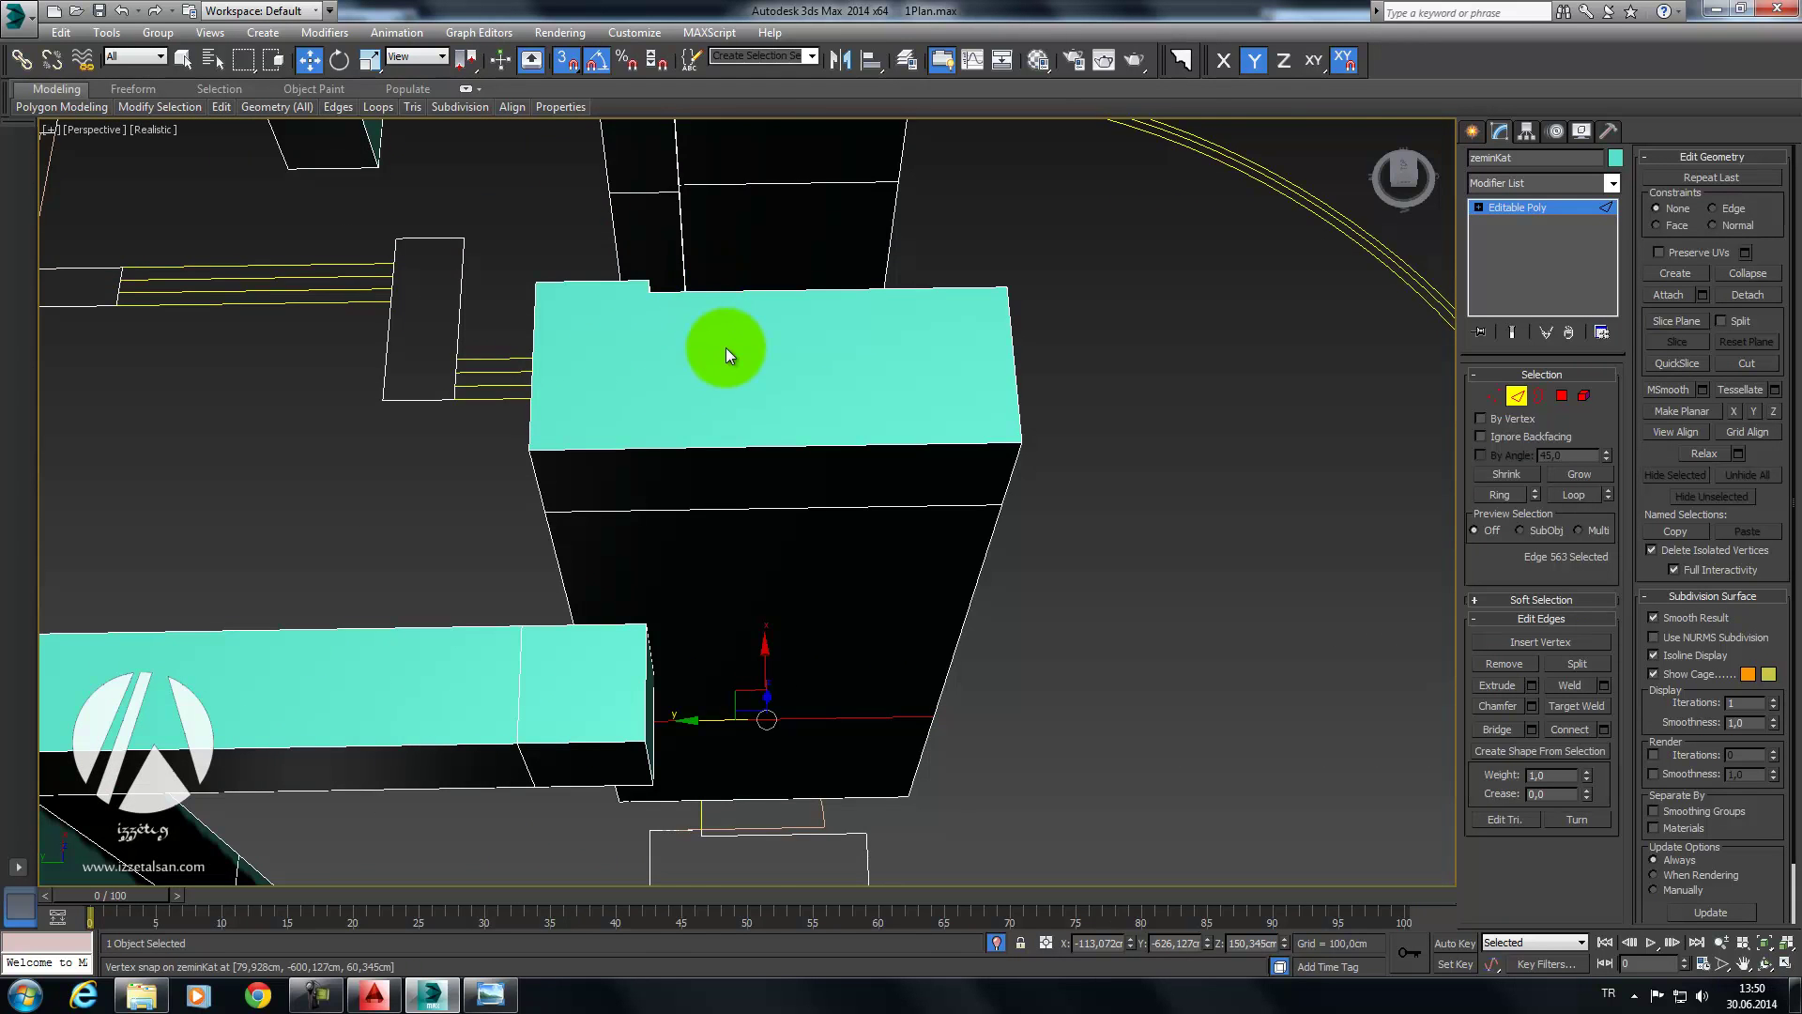
pyautogui.moveTo(728, 354); pyautogui.dragTo(726, 306, button='middle')
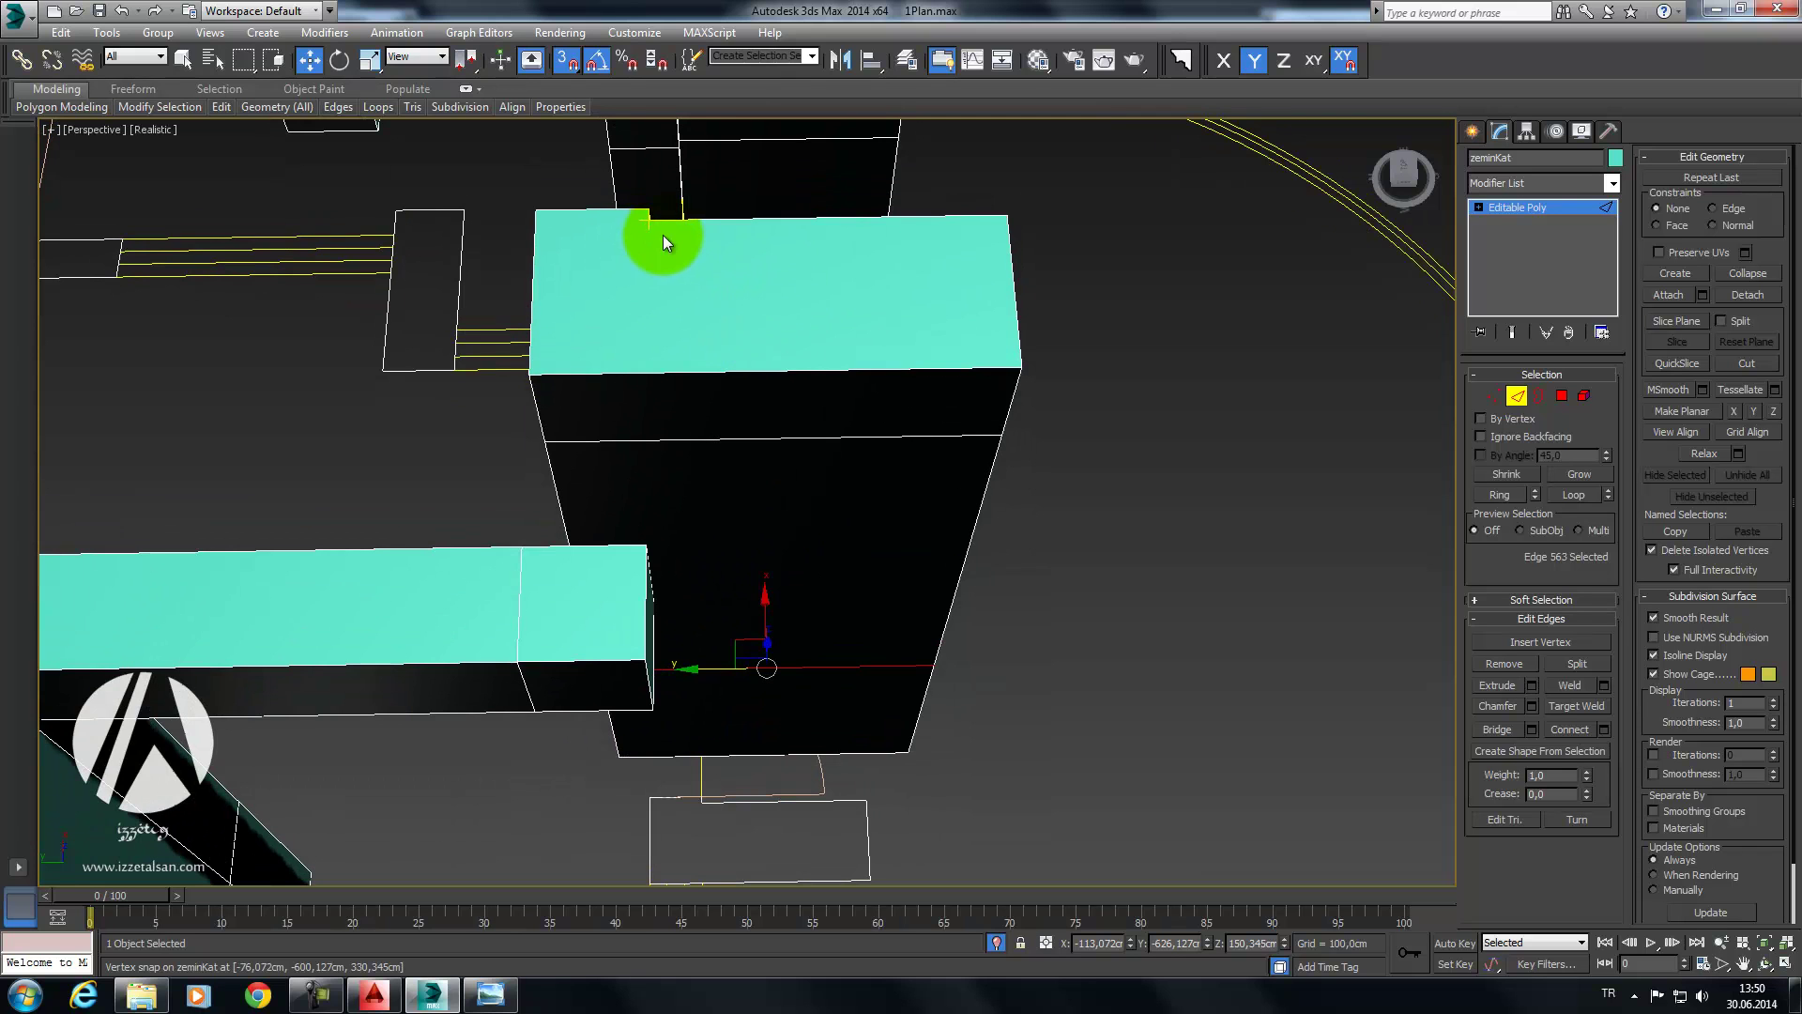
# Step: Connect the four horizontal edges of the black wall face with a new vertical edge
pyautogui.click(664, 369)
pyautogui.keyDown('ctrl'); pyautogui.click(696, 437); pyautogui.keyUp('ctrl')
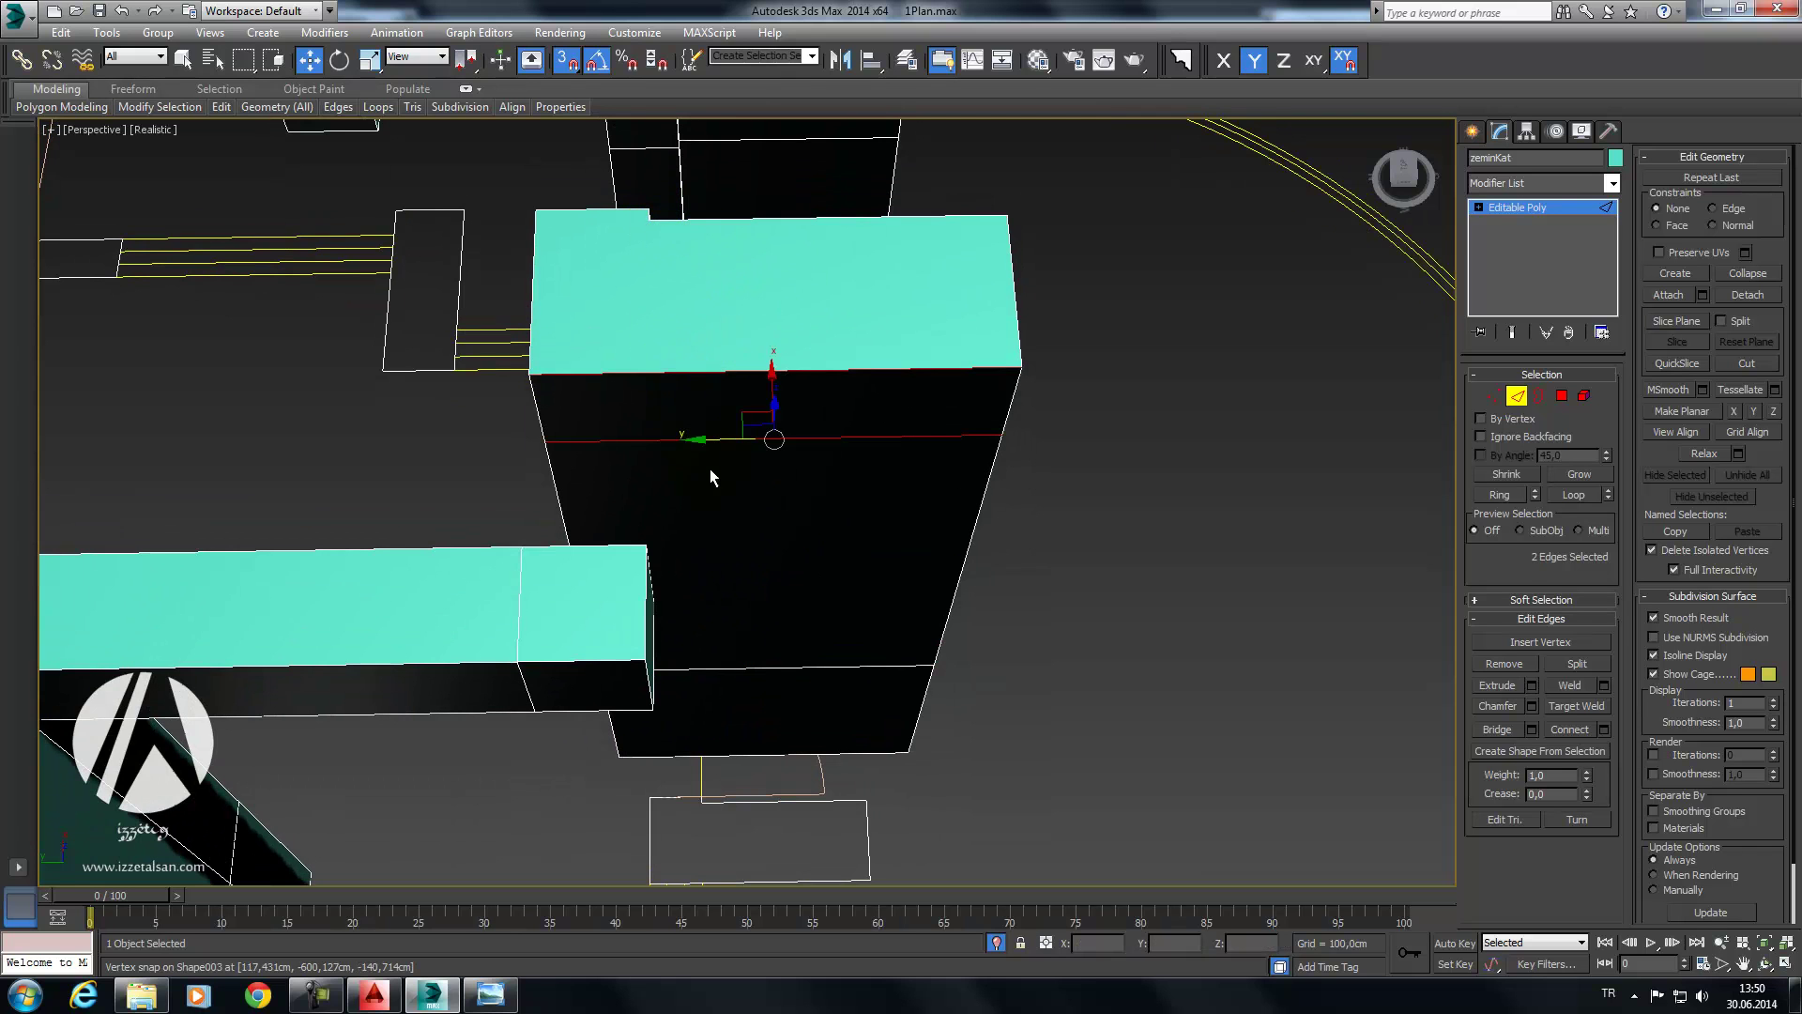
pyautogui.keyDown('ctrl'); pyautogui.click(750, 670); pyautogui.keyUp('ctrl')
pyautogui.keyDown('ctrl'); pyautogui.click(750, 754); pyautogui.keyUp('ctrl')
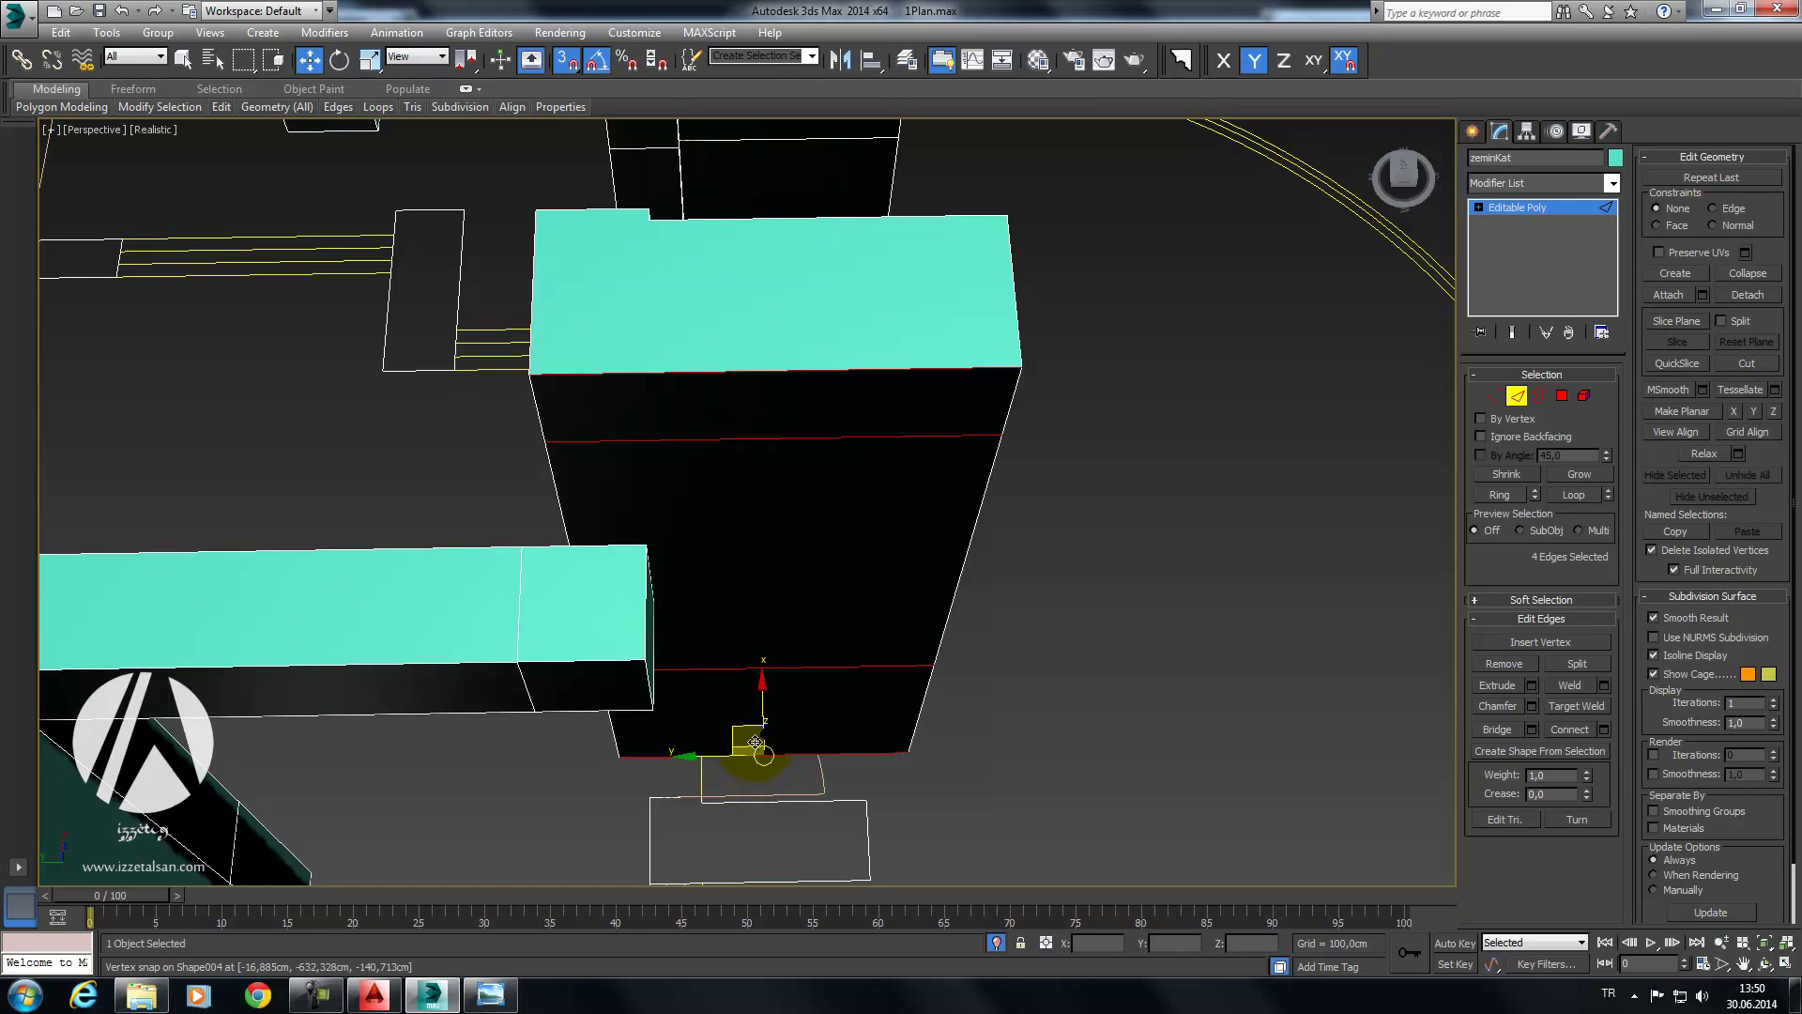
pyautogui.click(1586, 727)
# Step: Snap the new vertical edge onto the floor plan's doorway vertex
pyautogui.moveTo(896, 539); pyautogui.dragTo(978, 589, button='middle')
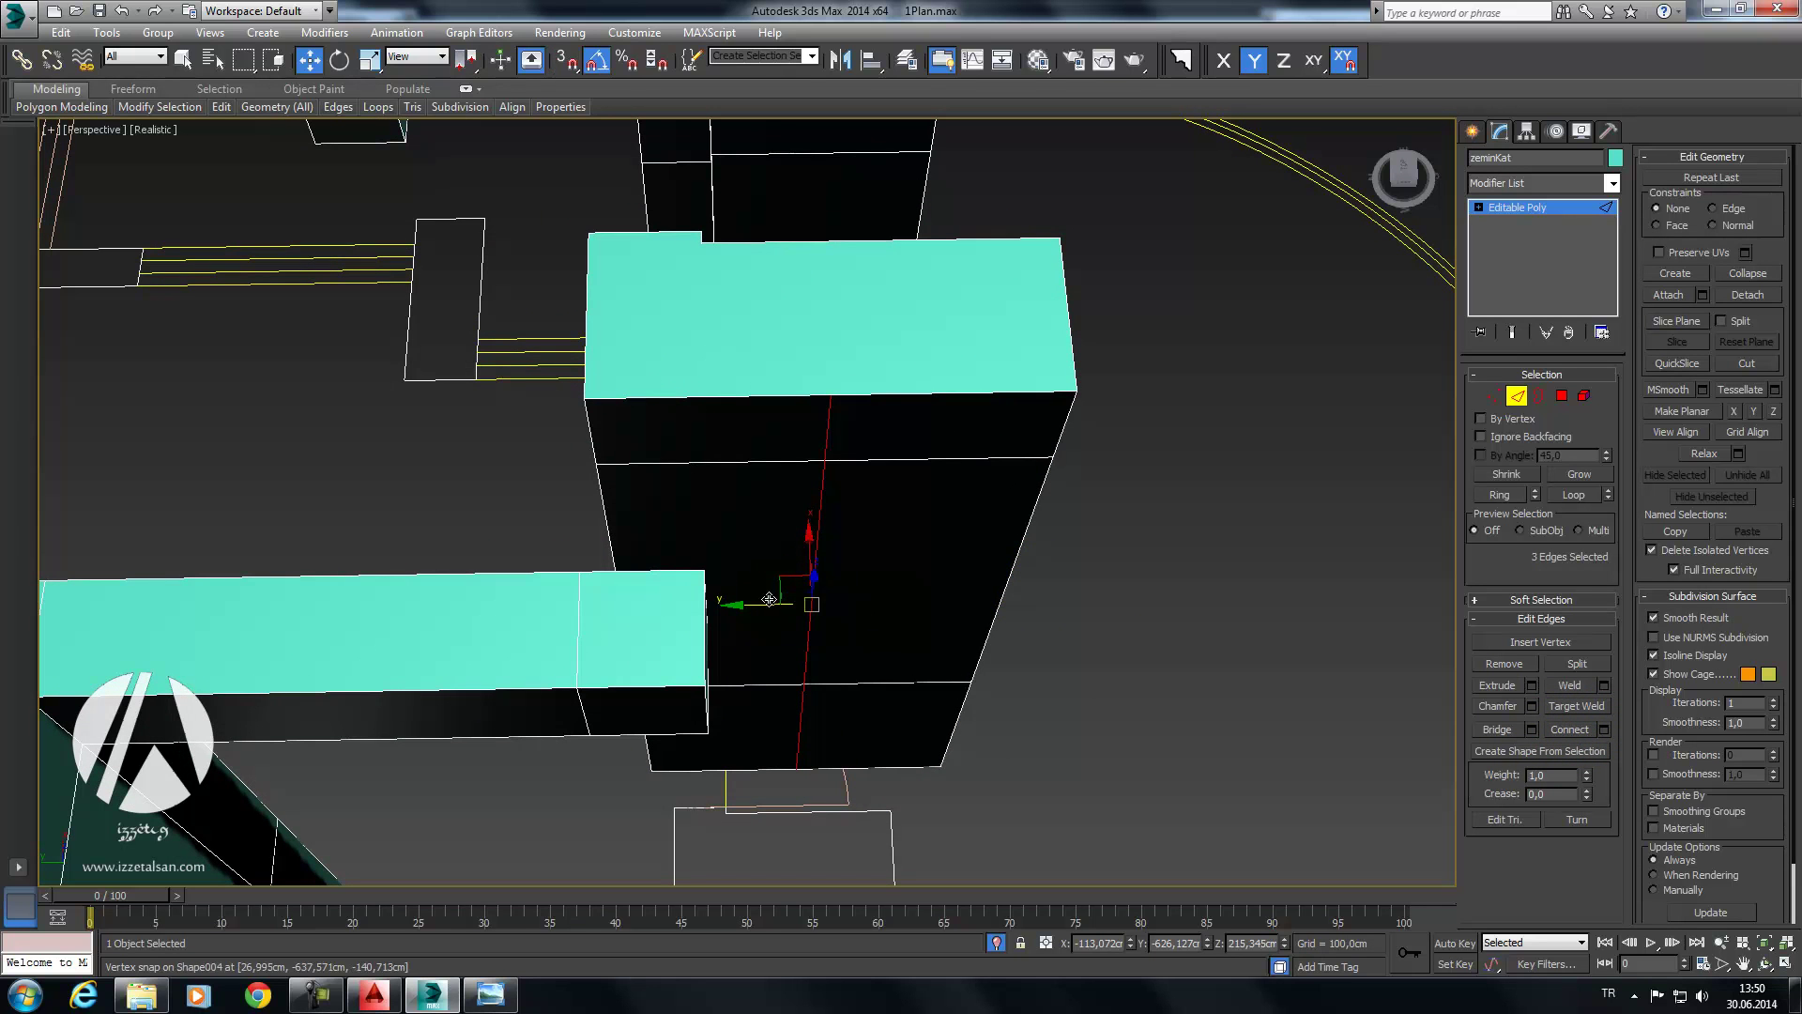
pyautogui.moveTo(812, 603); pyautogui.dragTo(705, 568)
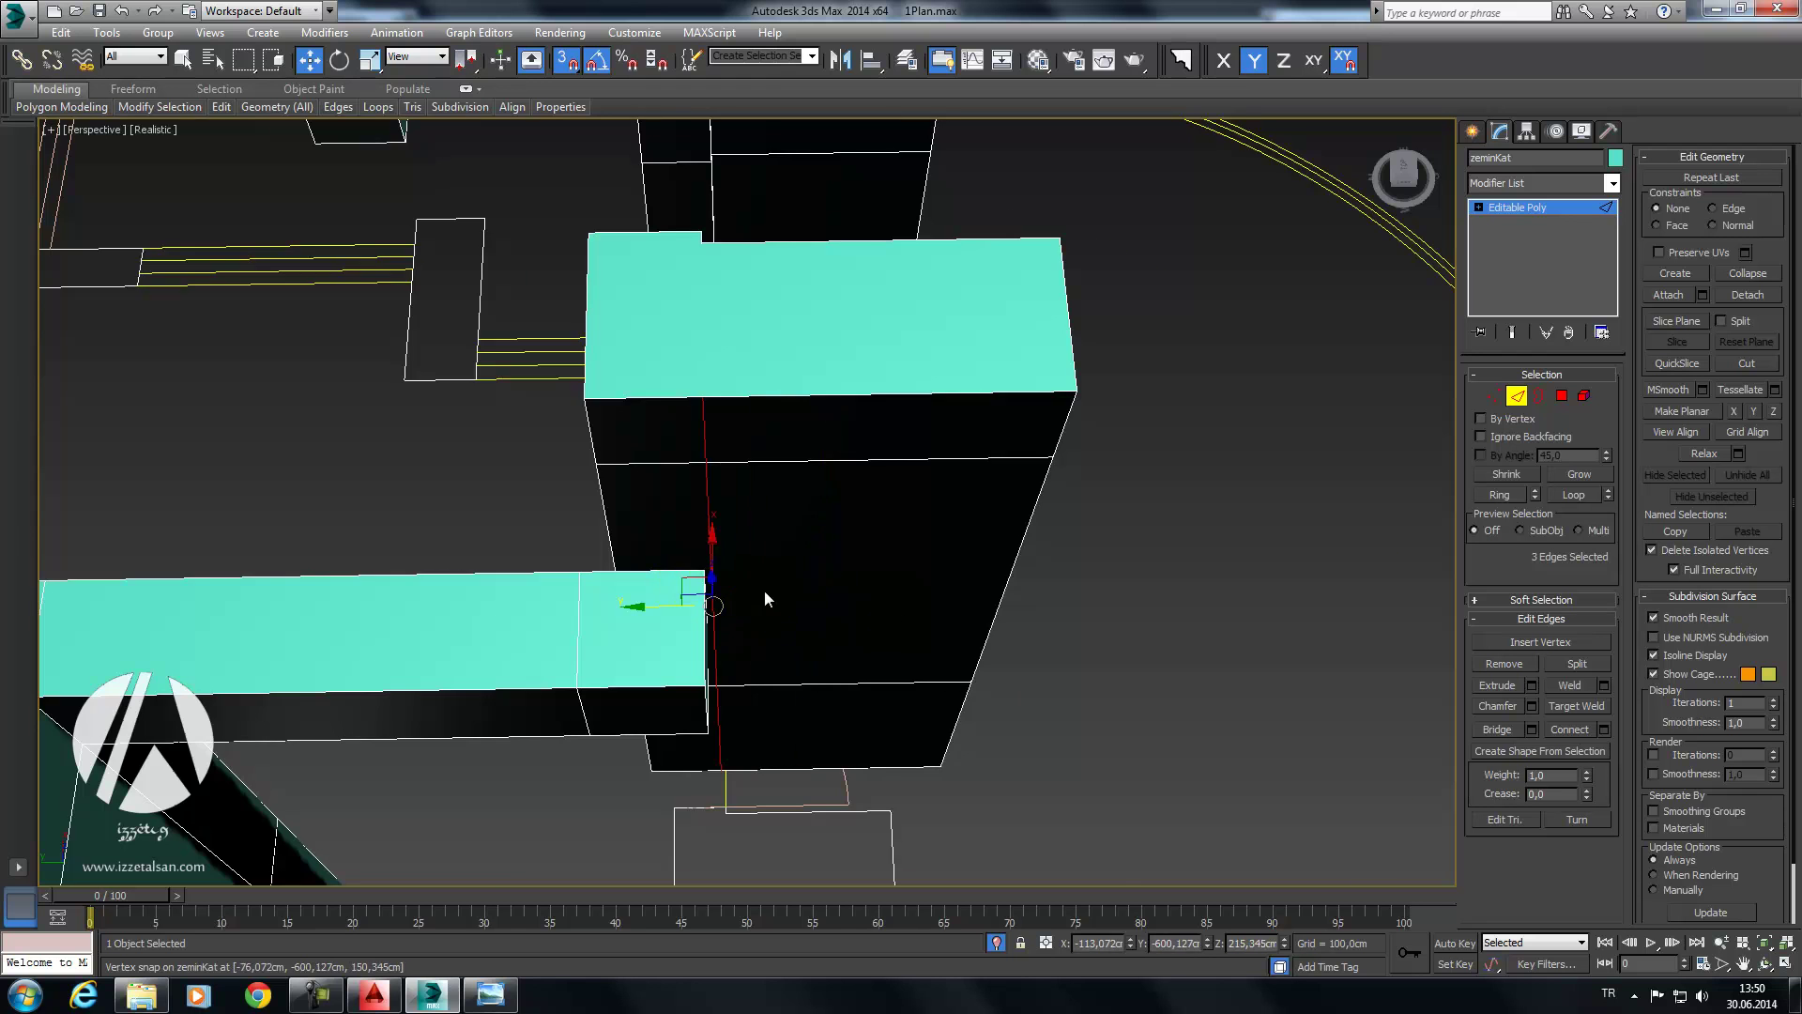
pyautogui.scroll(-4, 764, 589)
pyautogui.scroll(2, 751, 601)
pyautogui.moveTo(707, 551)
pyautogui.mouseDown()
pyautogui.moveTo(761, 699)
pyautogui.moveTo(724, 554)
pyautogui.mouseUp()
# Step: Bridge the doorway's wall end face to the facing wall, forming a lintel
pyautogui.click(1563, 399)
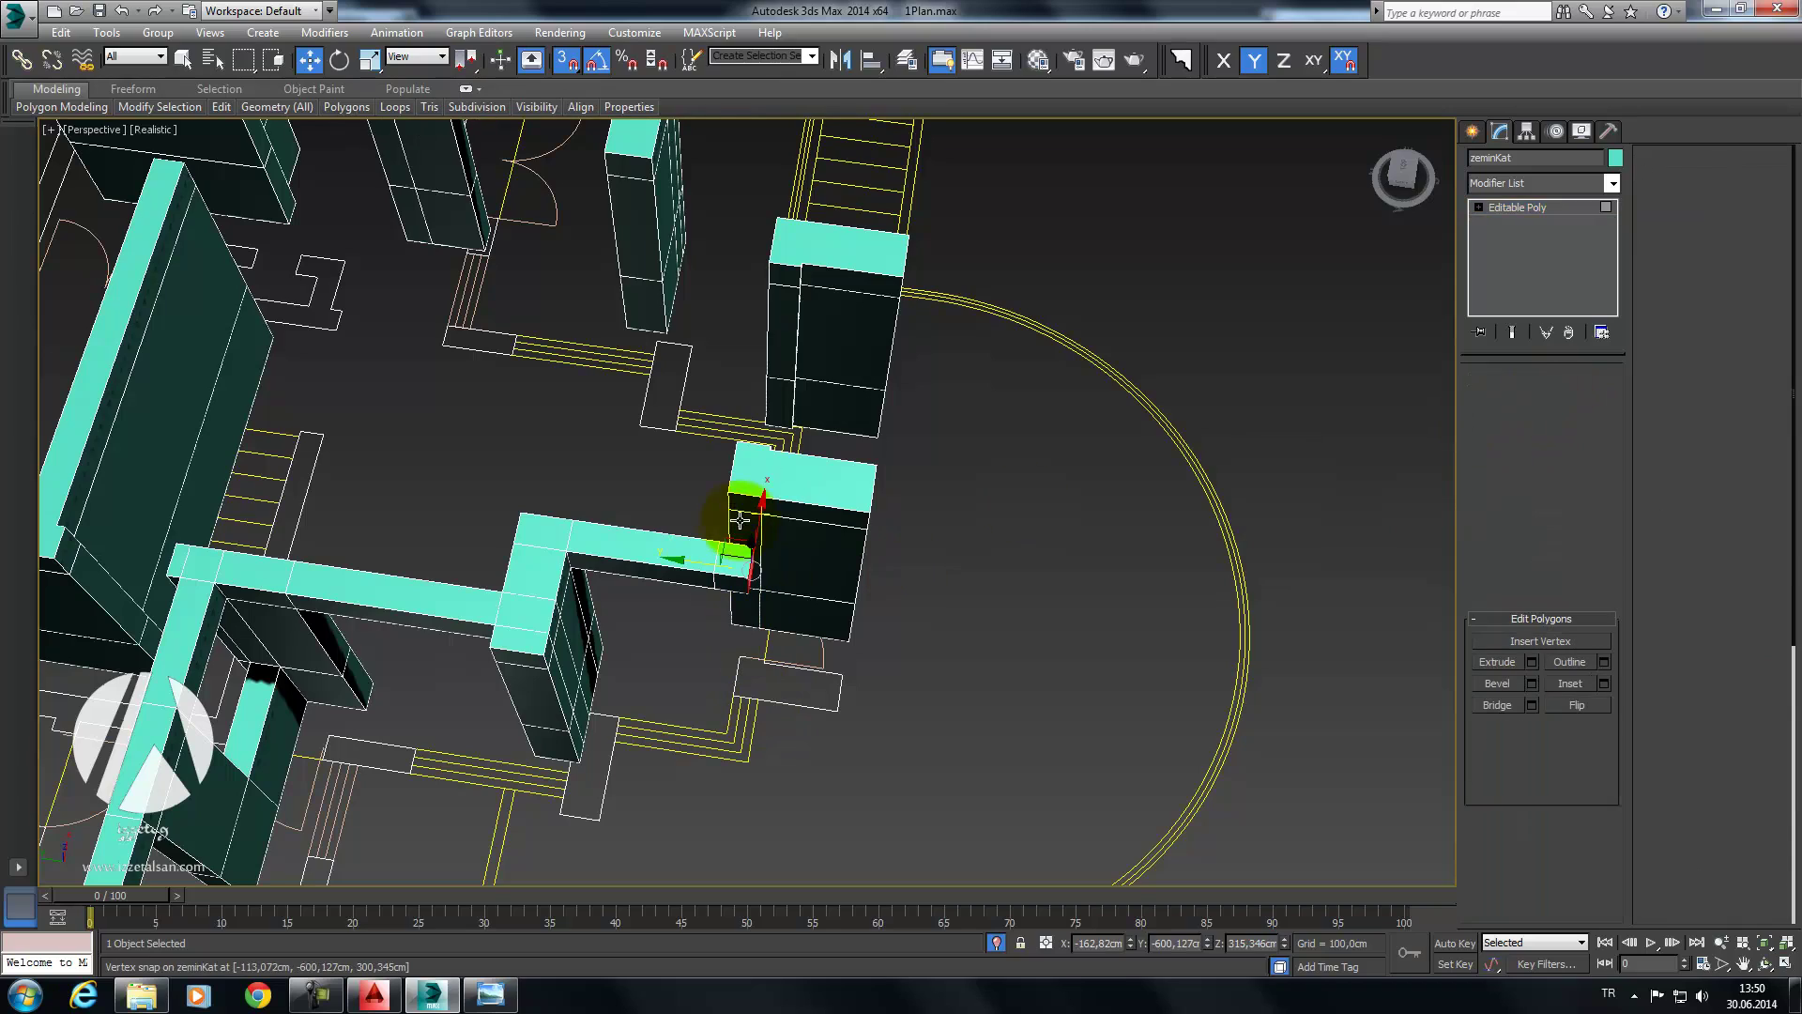
pyautogui.click(740, 503)
pyautogui.keyDown('alt'); pyautogui.moveTo(641, 496); pyautogui.dragTo(688, 481, button='middle'); pyautogui.keyUp('alt')
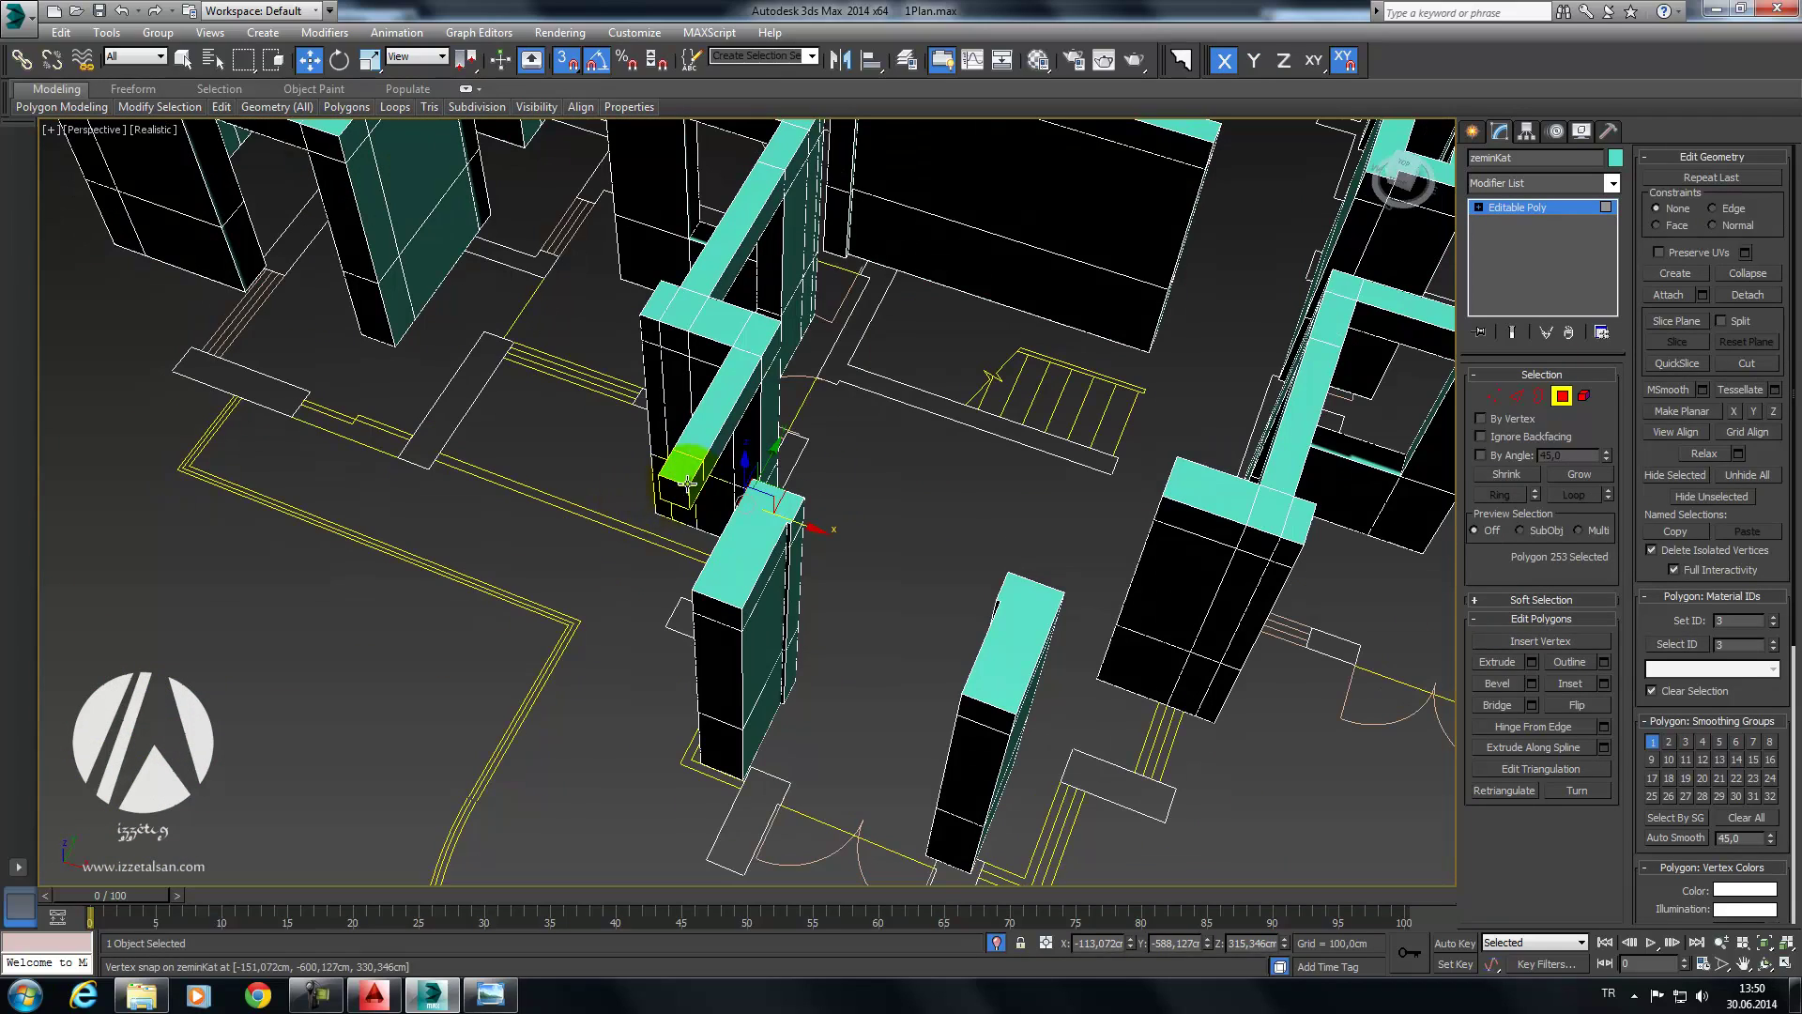
pyautogui.click(1497, 705)
pyautogui.moveTo(1221, 647)
pyautogui.keyDown('alt'); pyautogui.mouseDown(button='middle')
pyautogui.moveTo(1142, 461)
pyautogui.moveTo(1167, 563)
pyautogui.mouseUp(button='middle'); pyautogui.keyUp('alt')
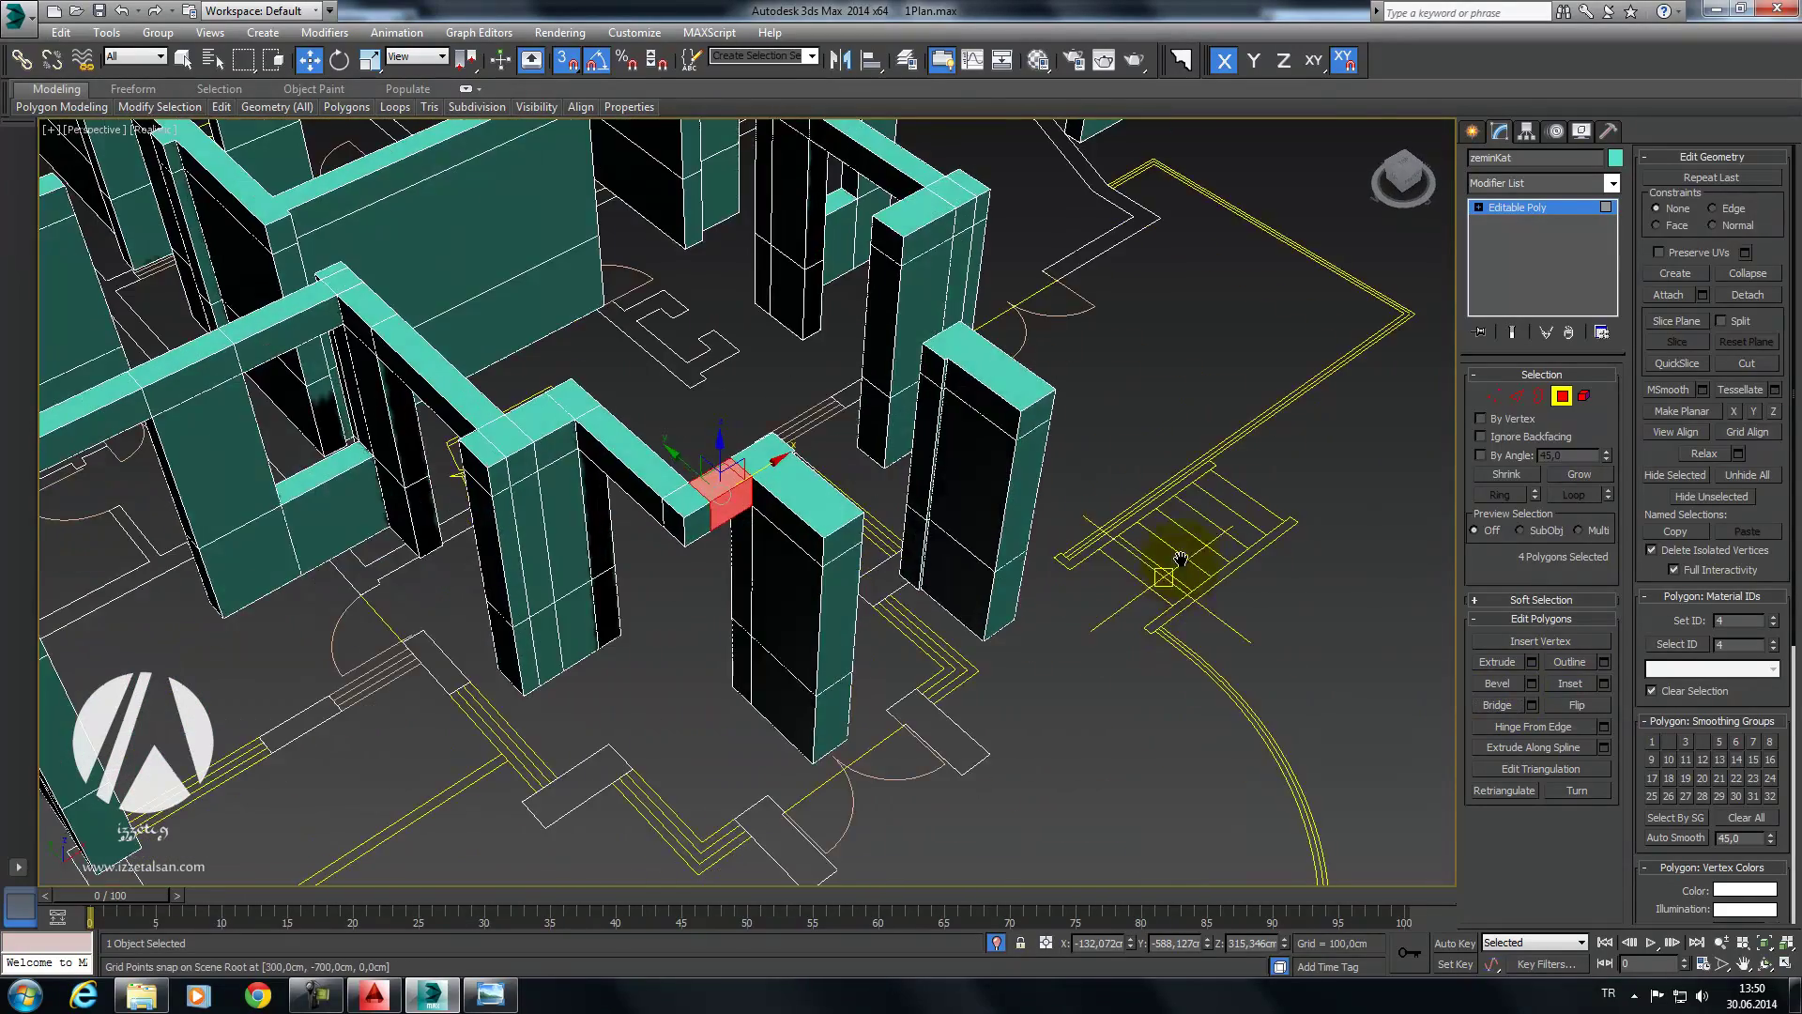
pyautogui.scroll(3, 998, 575)
pyautogui.moveTo(997, 575)
pyautogui.mouseDown(button='middle')
pyautogui.moveTo(980, 567)
pyautogui.moveTo(1106, 584)
pyautogui.mouseUp(button='middle')
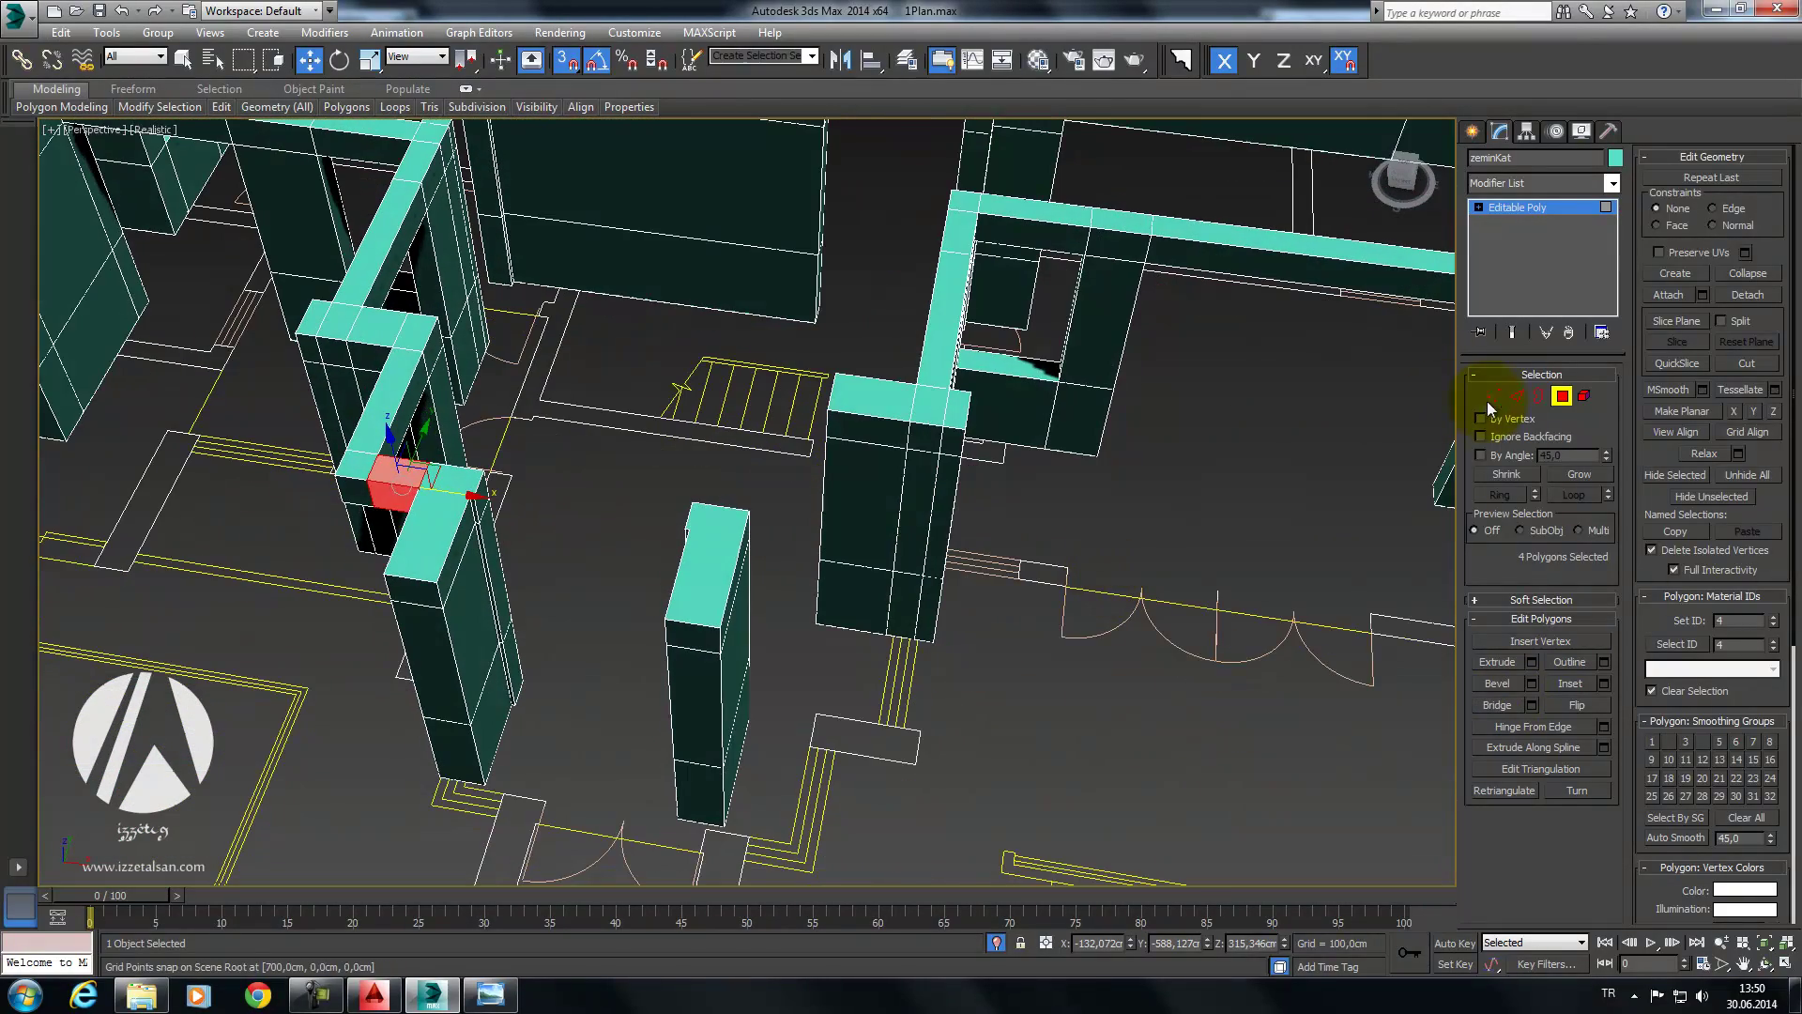
# Step: Ring the pillar's edges, connect a new edge, and slide it to a snapped vertex
pyautogui.press('2')
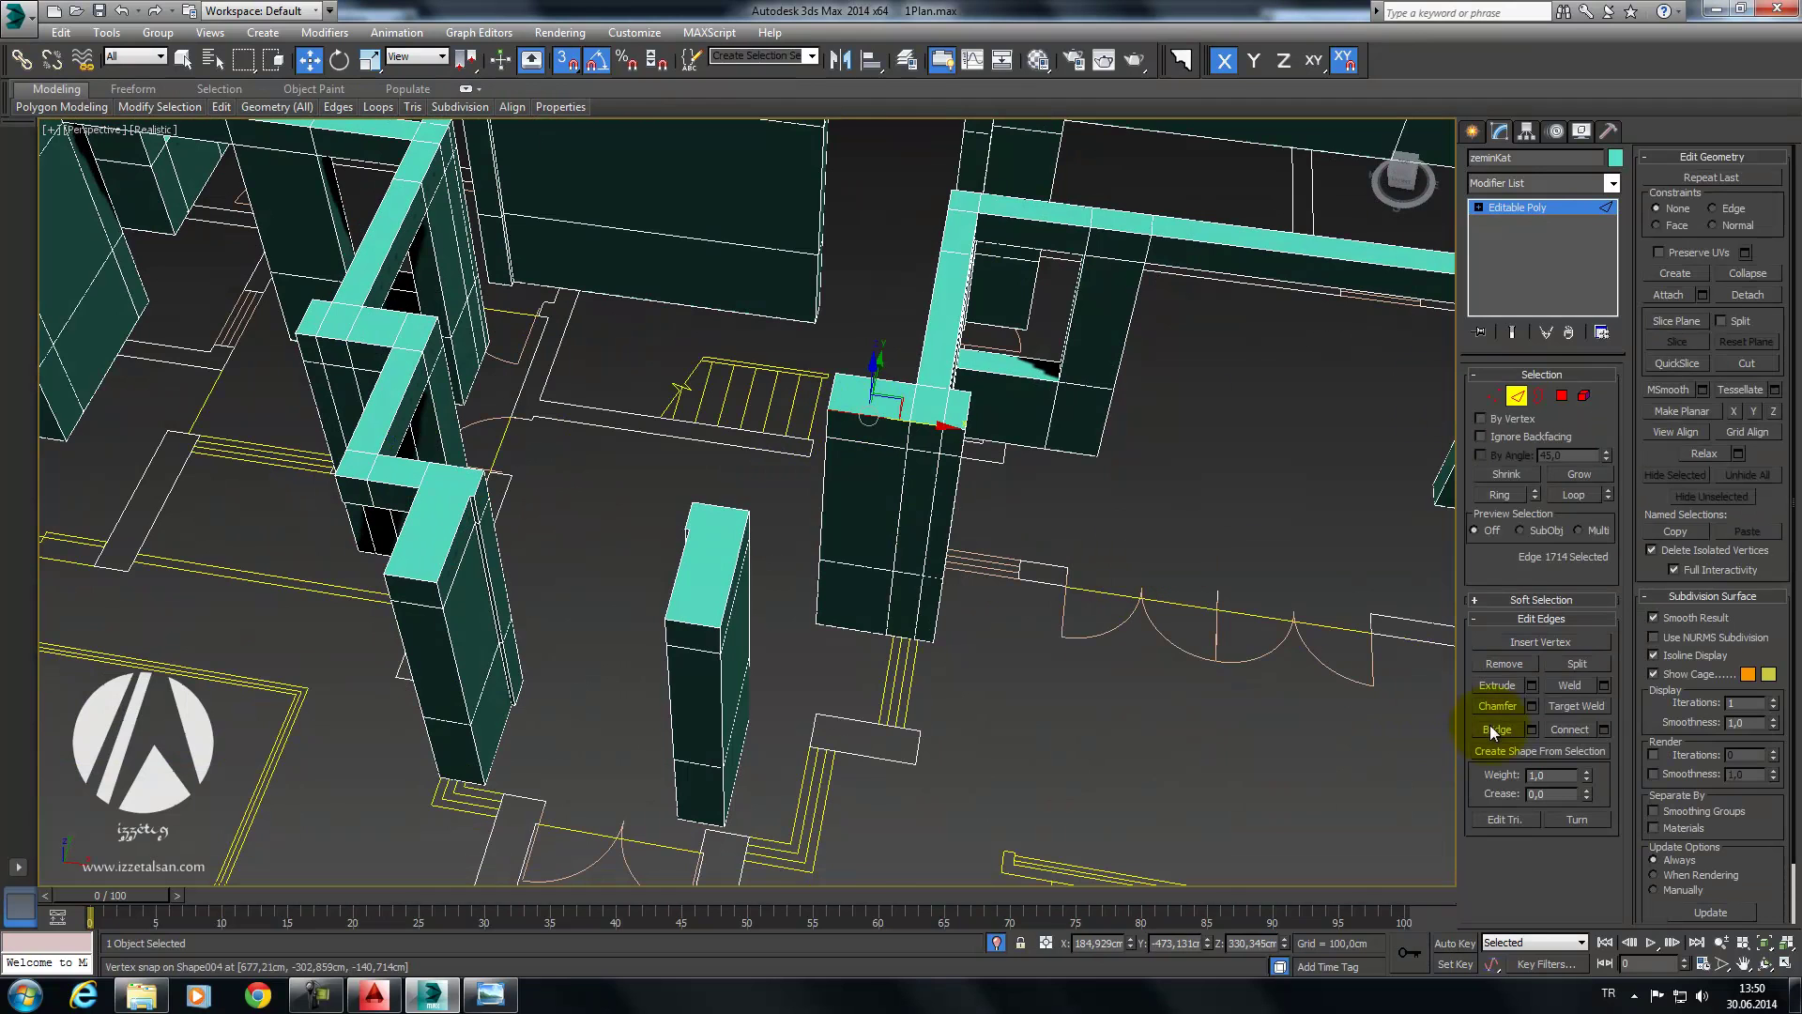
pyautogui.click(1500, 495)
pyautogui.click(1569, 730)
pyautogui.moveTo(916, 510); pyautogui.dragTo(854, 718)
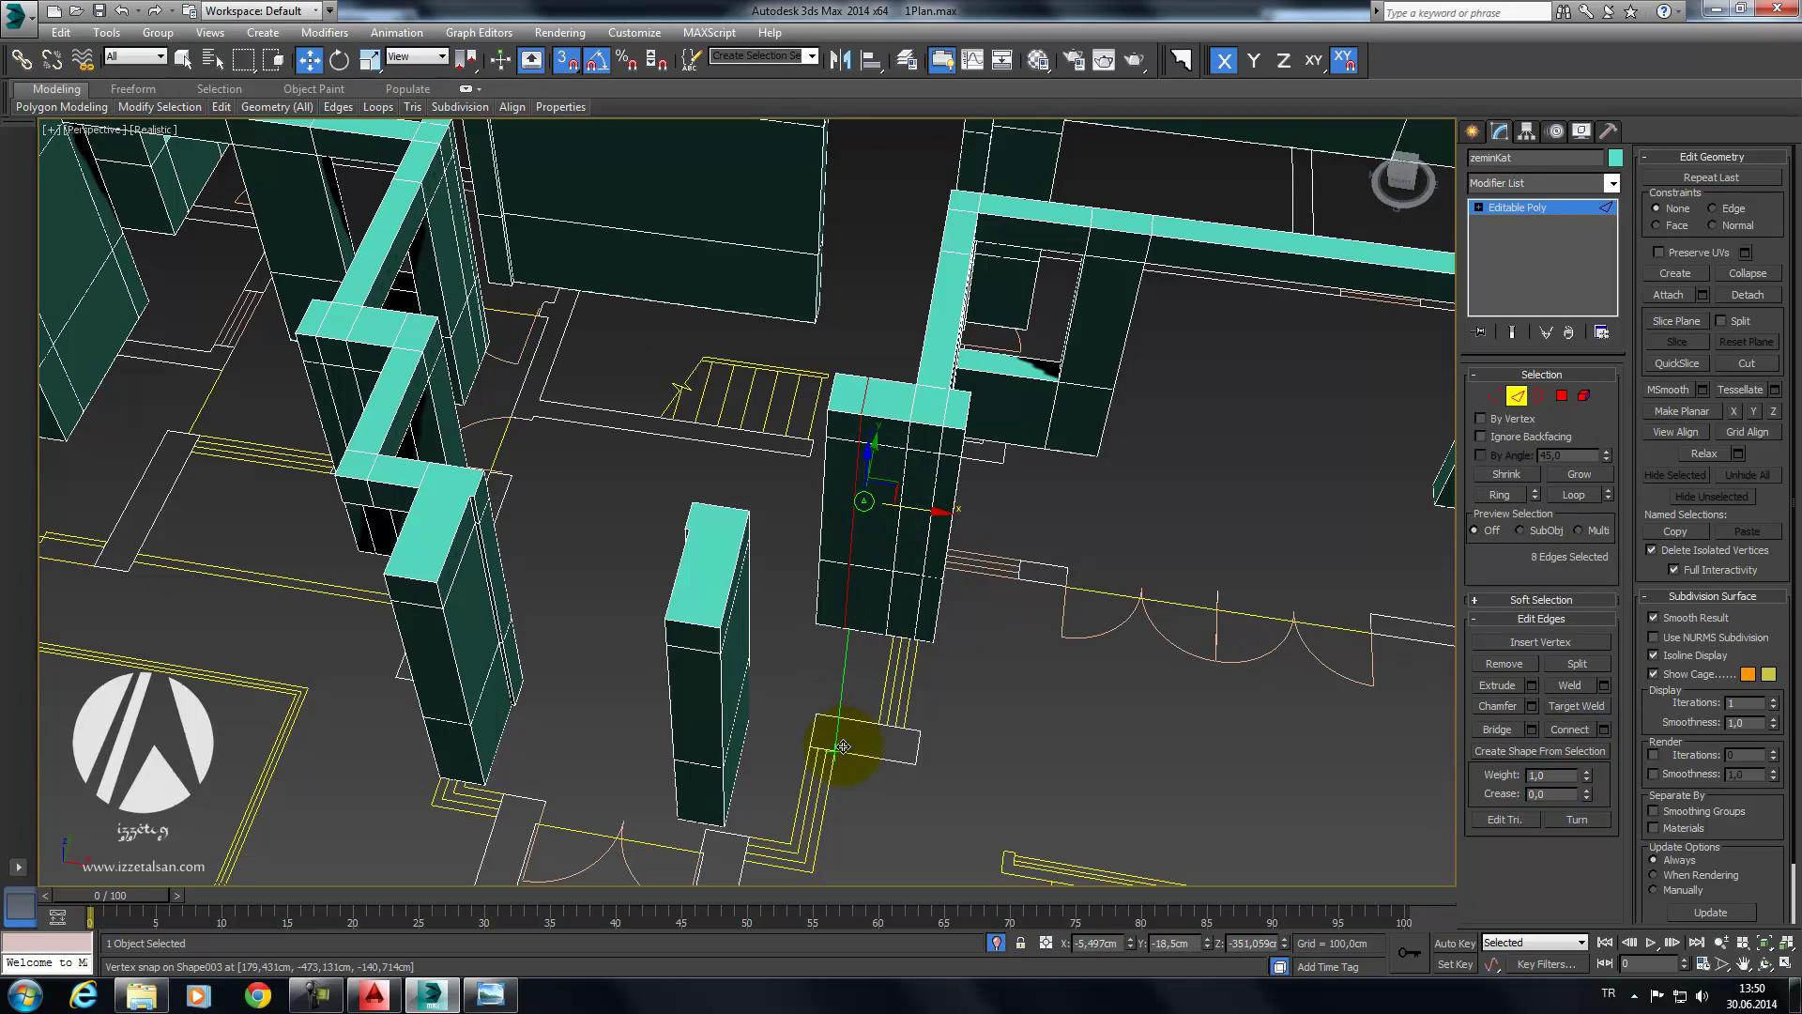
# Step: Extrude the pillar's side polygon and snap the extruded block onto a vertex
pyautogui.press('4')
pyautogui.click(850, 413)
pyautogui.click(1532, 662)
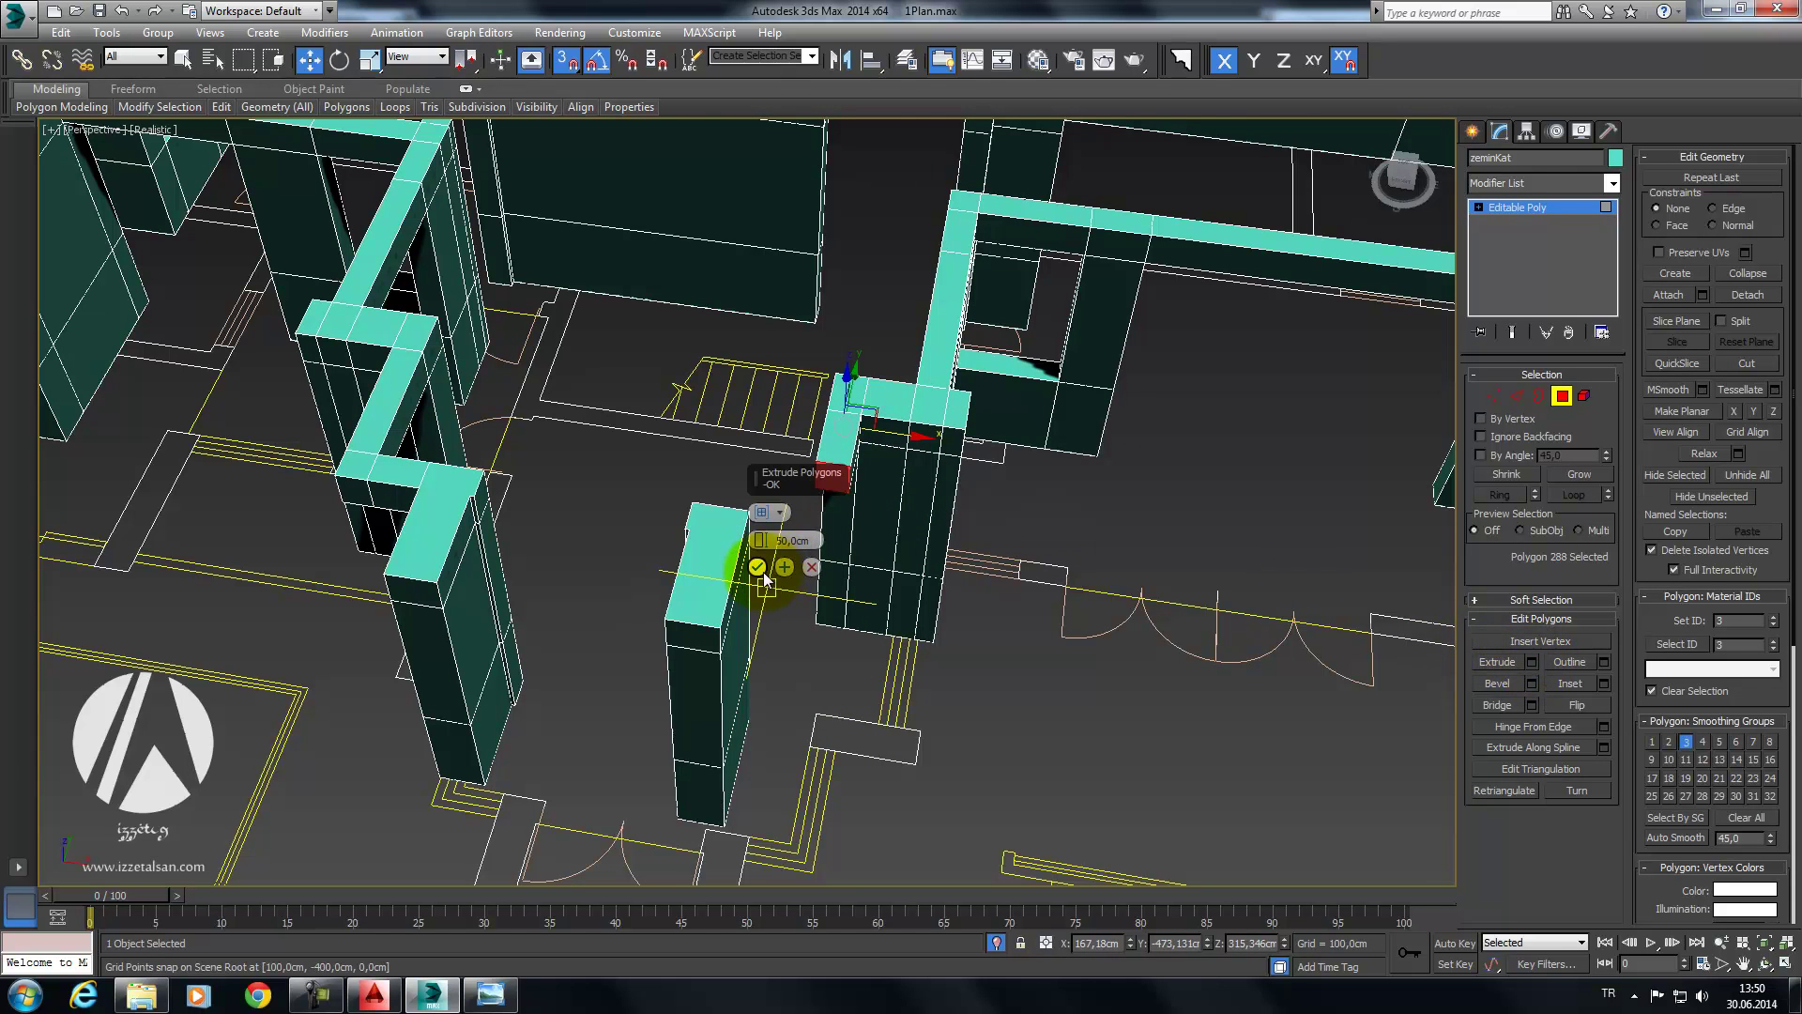
pyautogui.click(765, 562)
pyautogui.keyDown('alt'); pyautogui.moveTo(775, 552); pyautogui.dragTo(909, 510, button='middle'); pyautogui.keyUp('alt')
pyautogui.moveTo(868, 434); pyautogui.dragTo(775, 861)
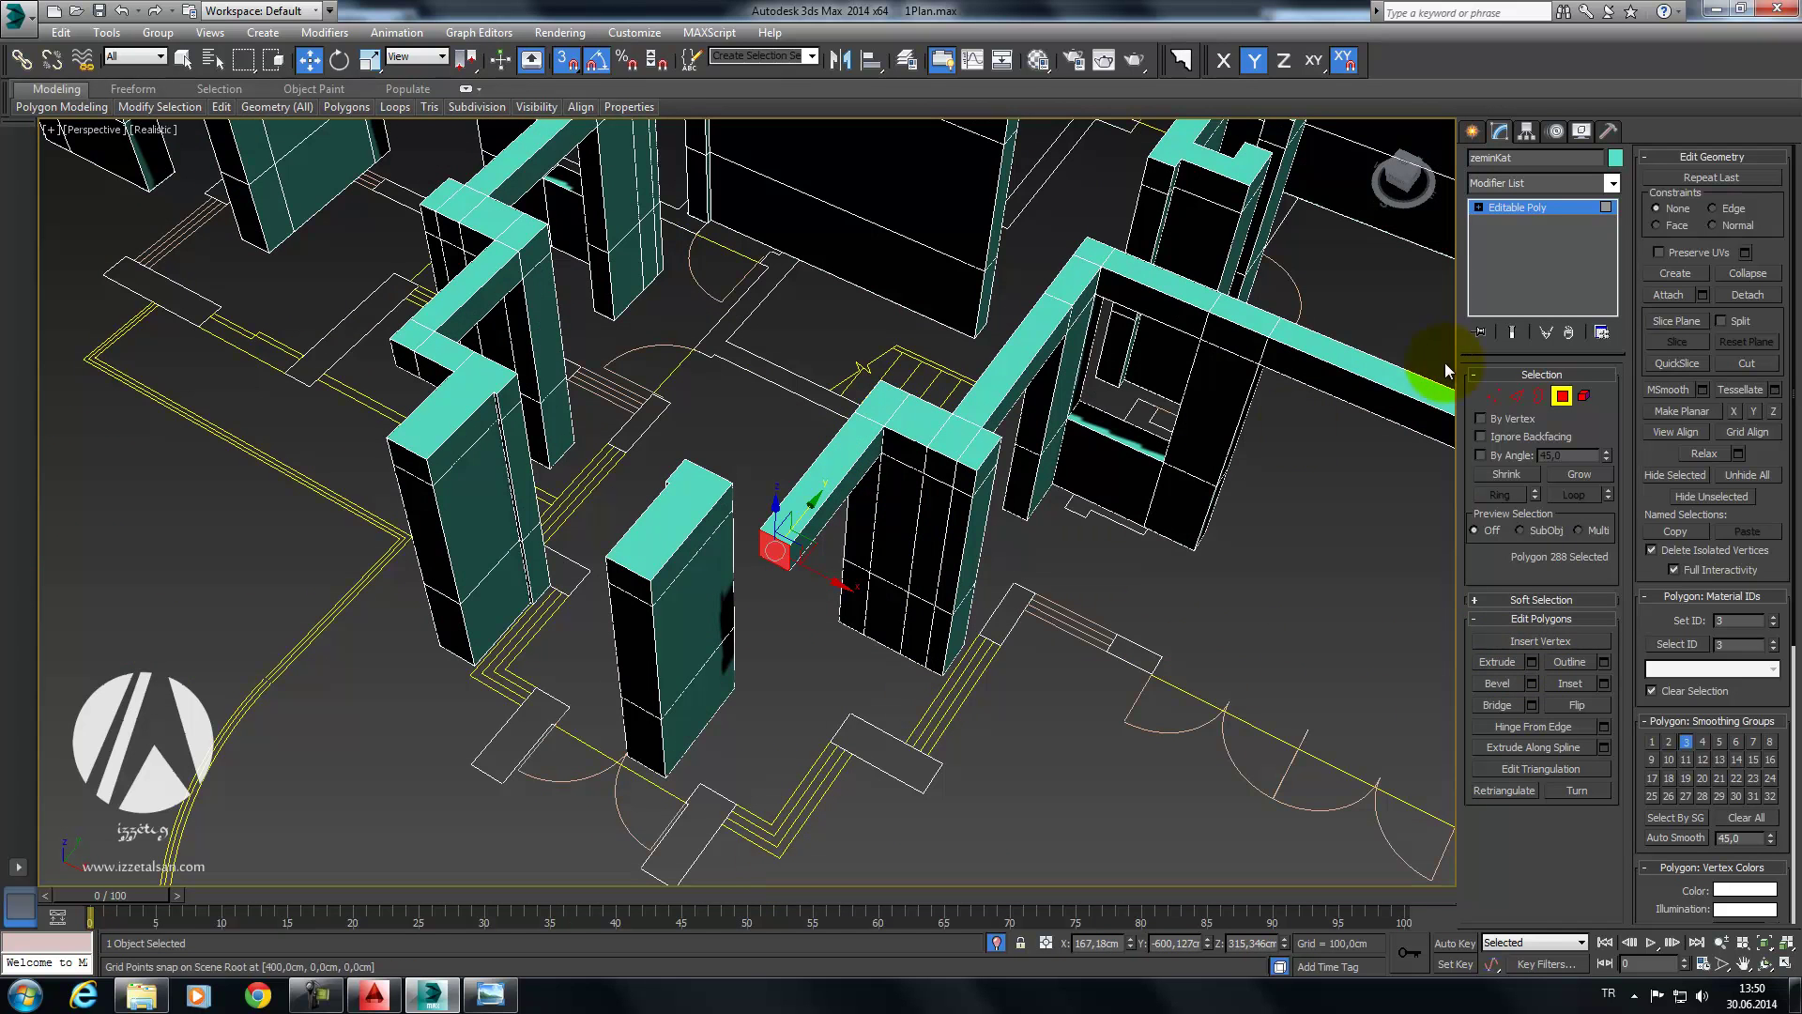
# Step: Move the block's edges onto snapped vertices
pyautogui.click(1523, 399)
pyautogui.keyDown('alt'); pyautogui.moveTo(939, 450); pyautogui.dragTo(1014, 491, button='middle'); pyautogui.keyUp('alt')
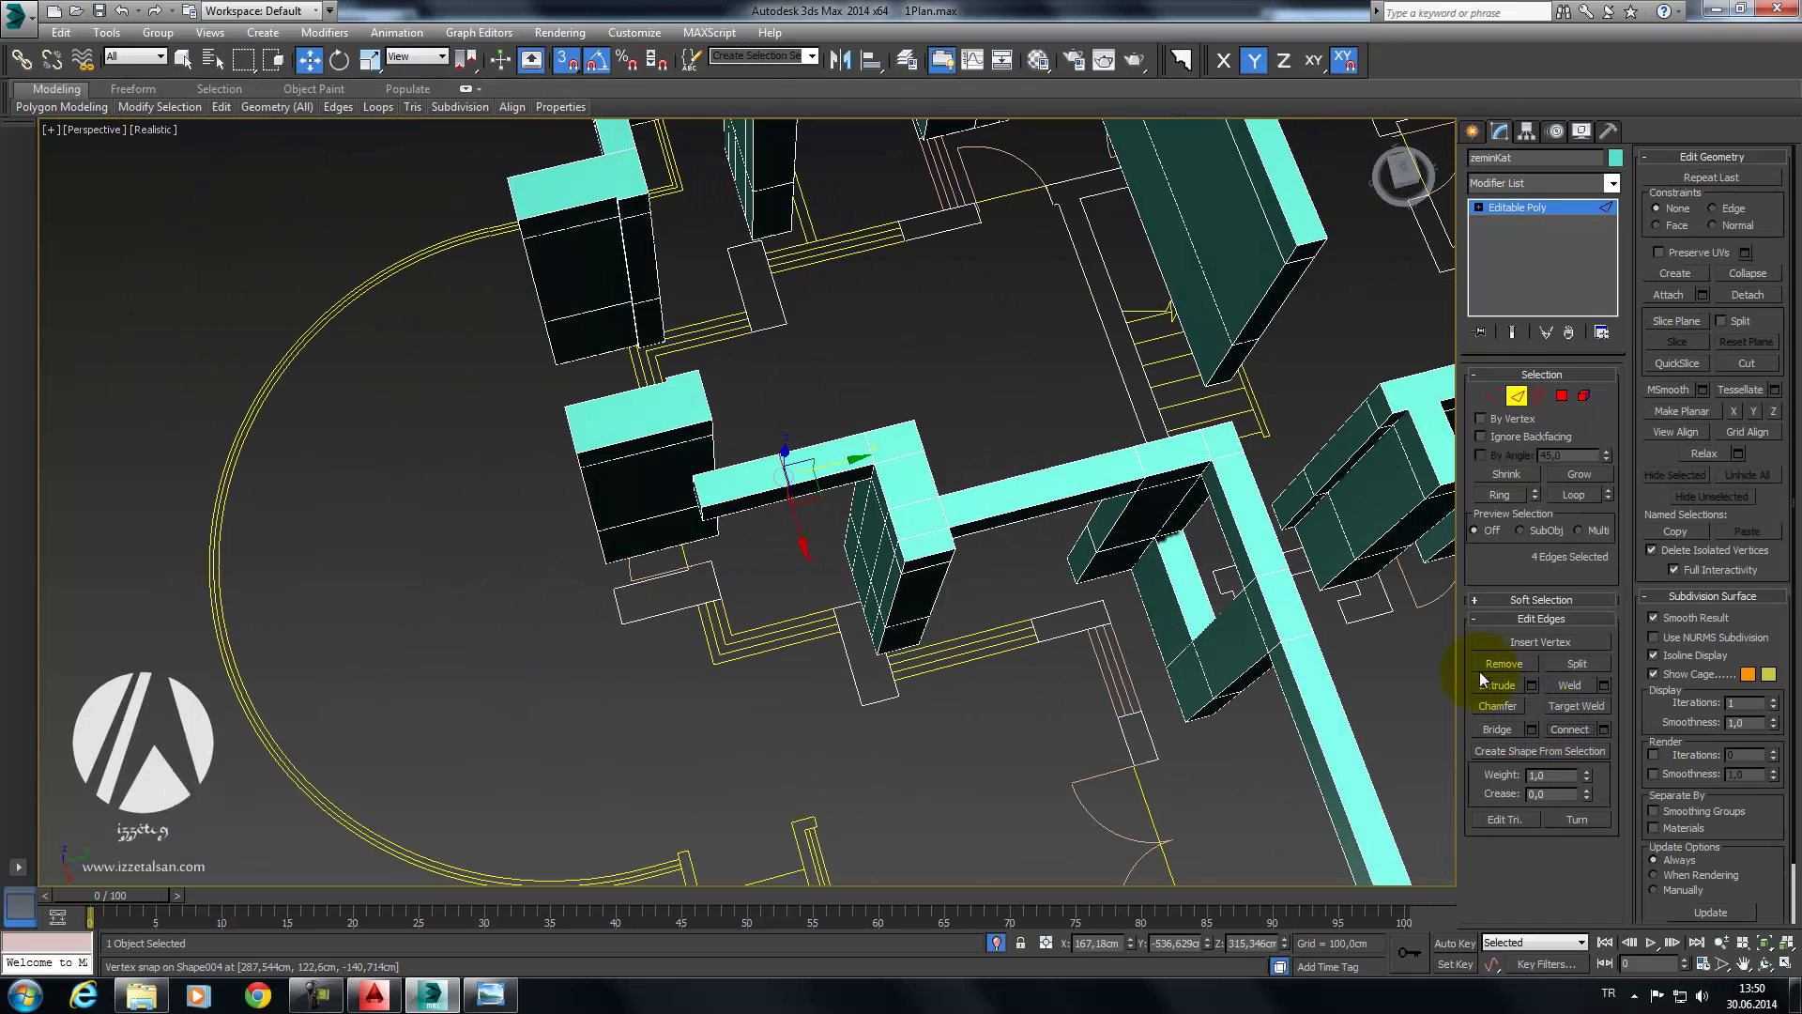
pyautogui.moveTo(840, 464); pyautogui.dragTo(733, 638)
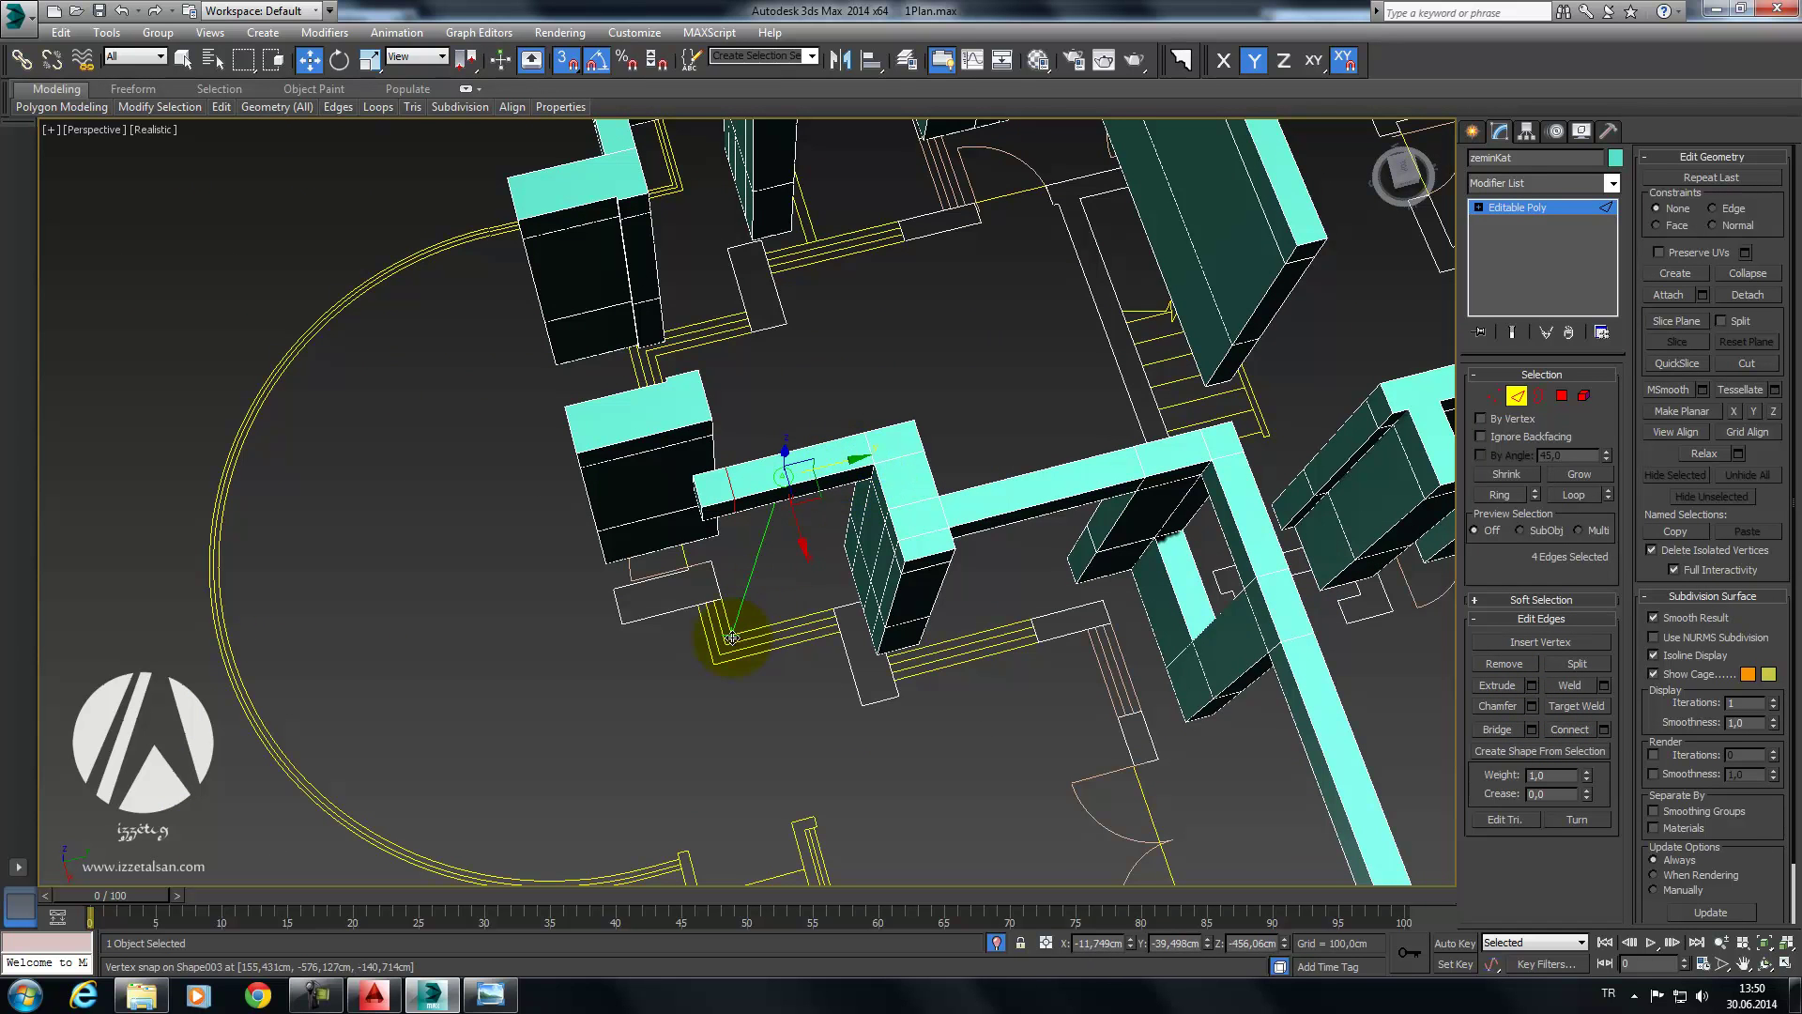
pyautogui.keyDown('alt'); pyautogui.moveTo(772, 478); pyautogui.dragTo(1235, 403, button='middle'); pyautogui.keyUp('alt')
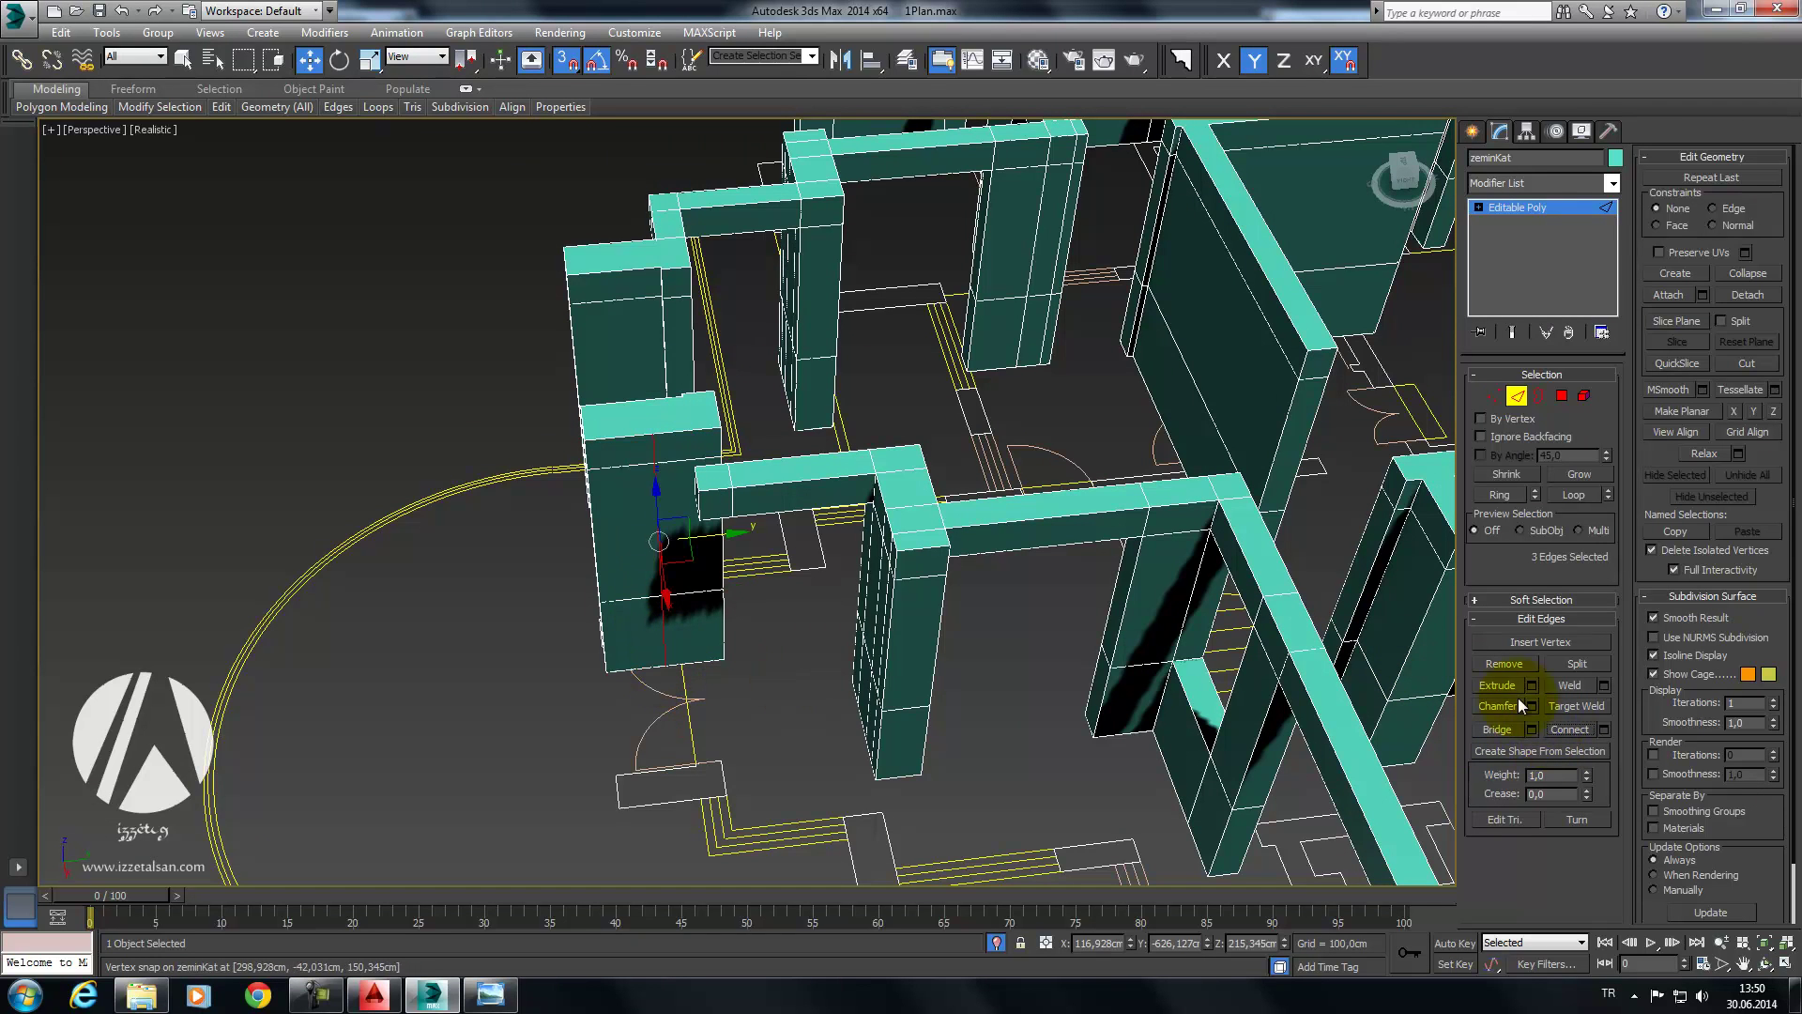
pyautogui.moveTo(719, 534)
pyautogui.mouseDown()
pyautogui.moveTo(695, 786)
pyautogui.moveTo(996, 610)
pyautogui.mouseUp()
# Step: Bridge the small block's end face to the facing wall polygon, then exit and deselect
pyautogui.click(1562, 395)
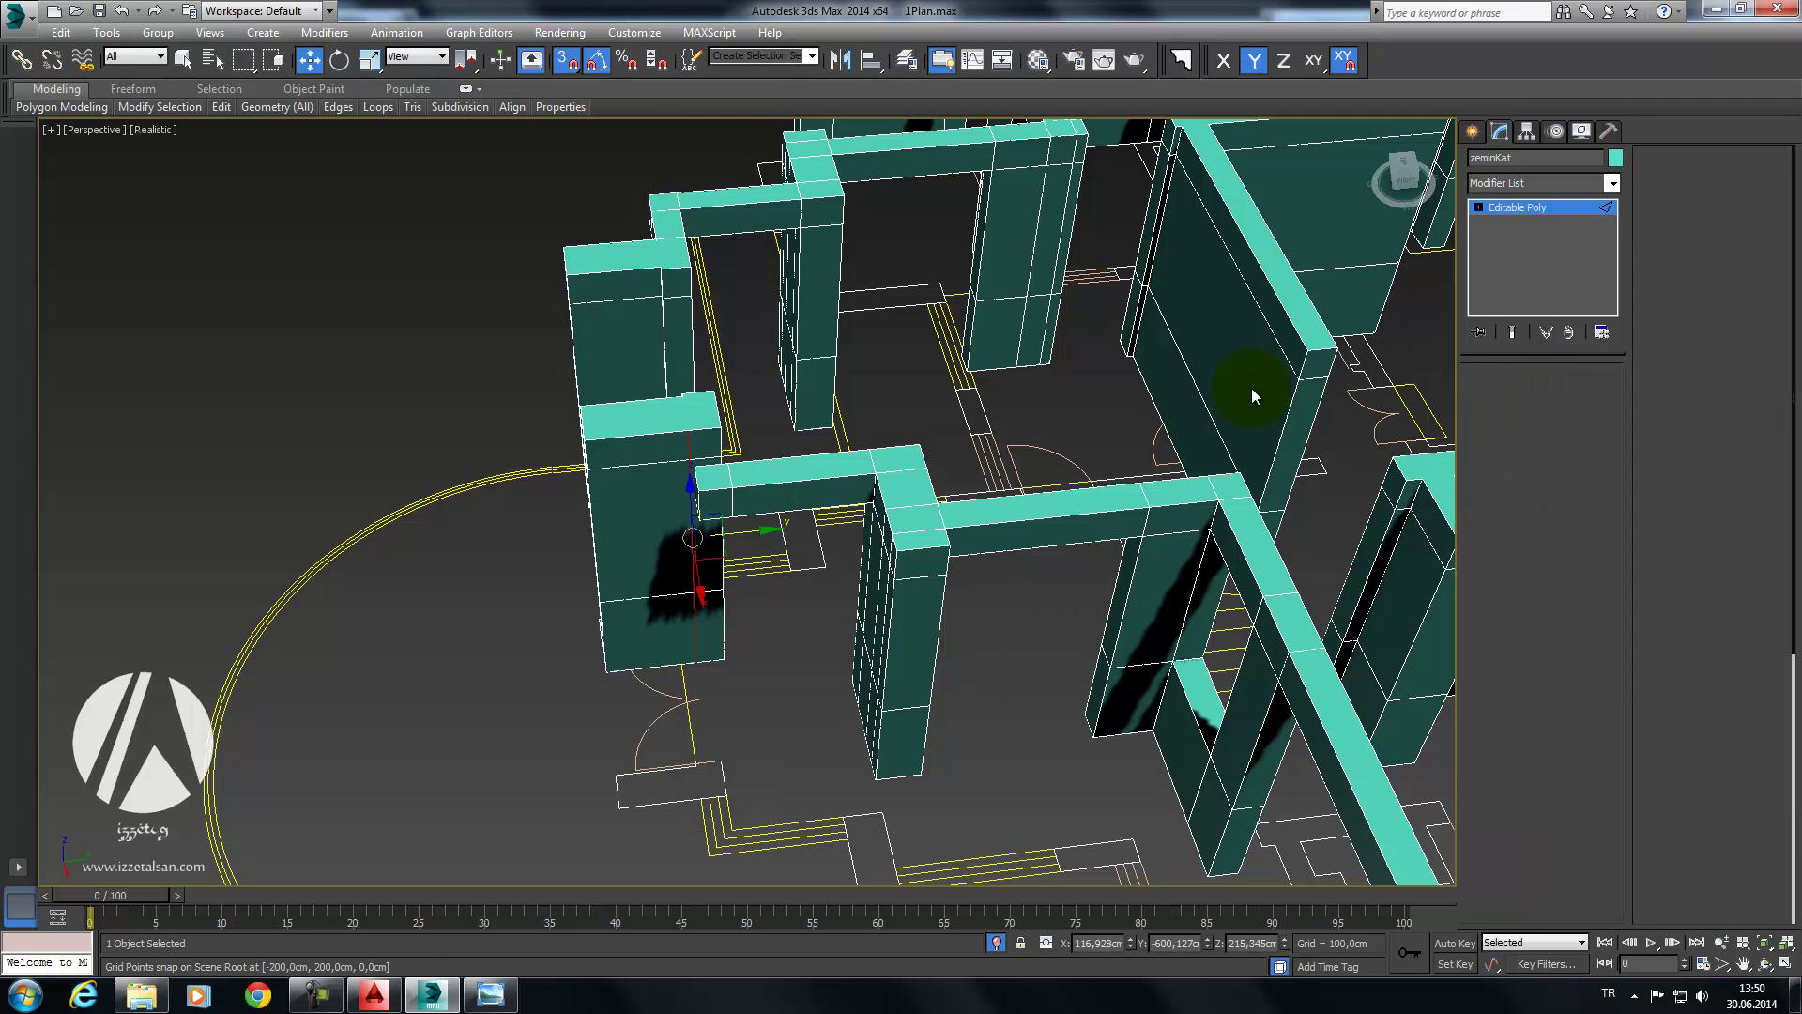
pyautogui.click(706, 439)
pyautogui.keyDown('alt'); pyautogui.moveTo(790, 433); pyautogui.dragTo(1030, 414, button='middle'); pyautogui.keyUp('alt')
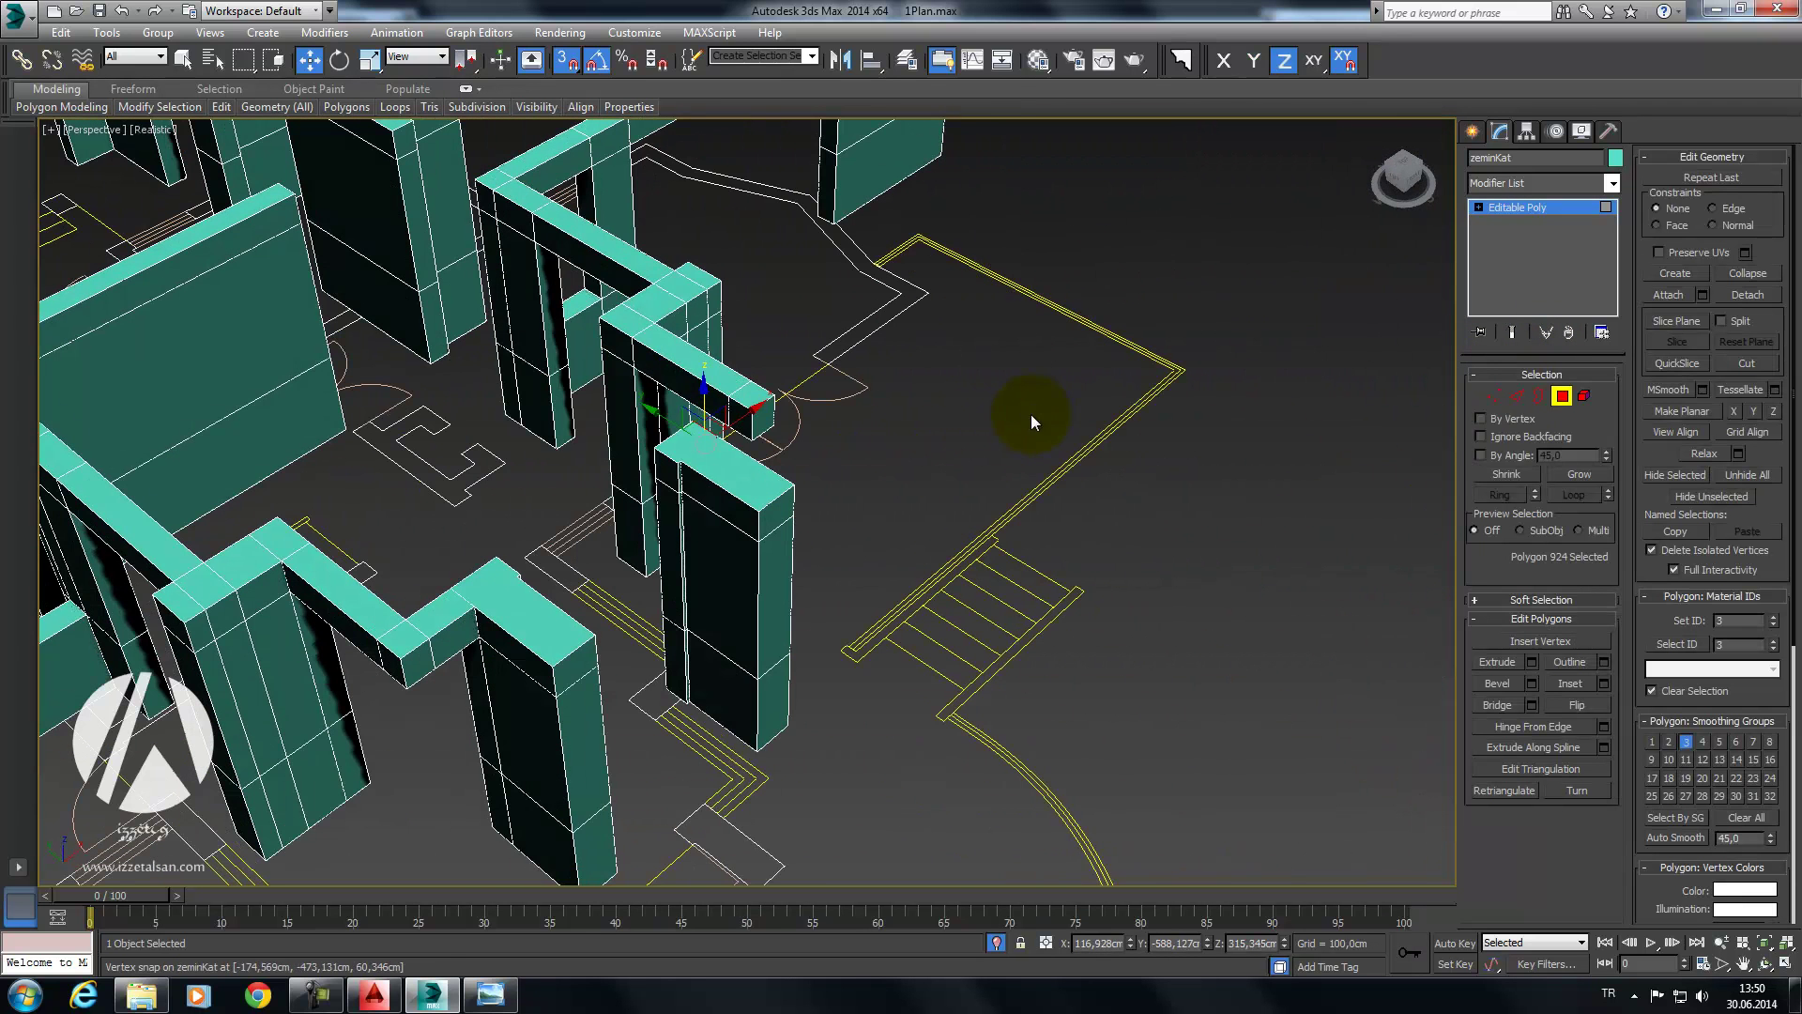
pyautogui.keyDown('ctrl'); pyautogui.click(730, 416); pyautogui.keyUp('ctrl')
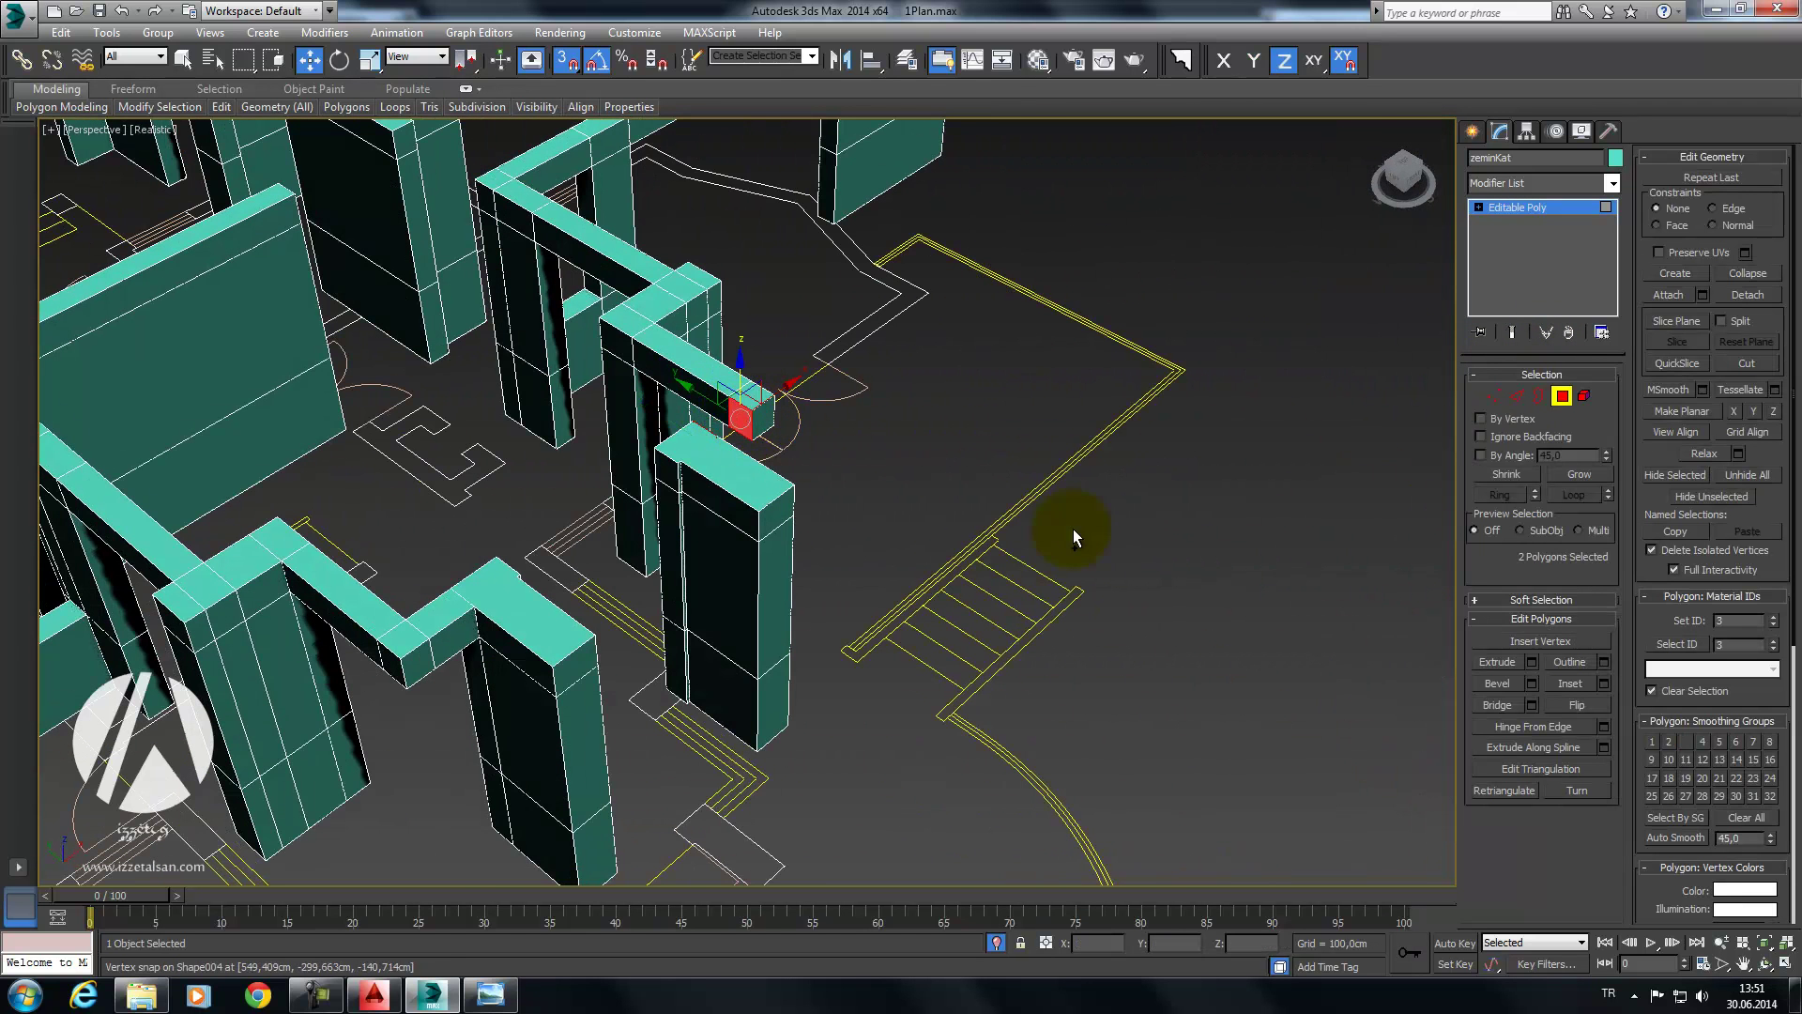
pyautogui.click(1498, 706)
pyautogui.click(1561, 397)
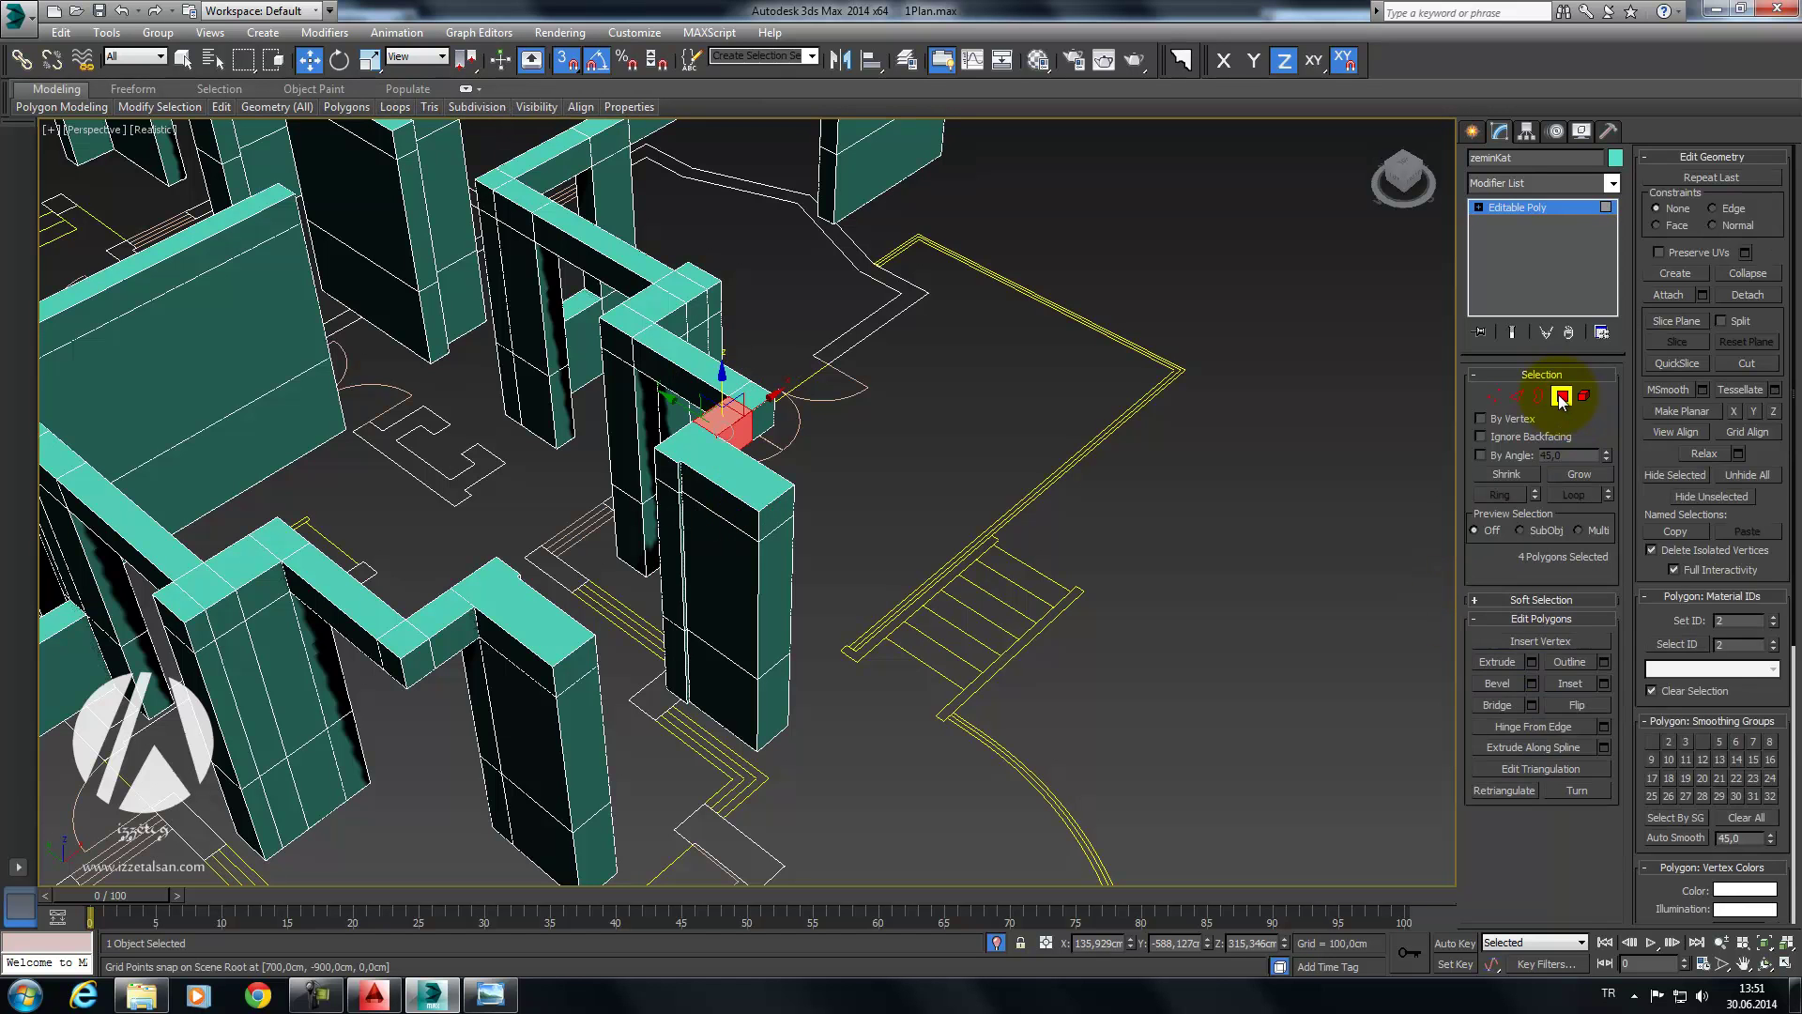
pyautogui.click(1293, 357)
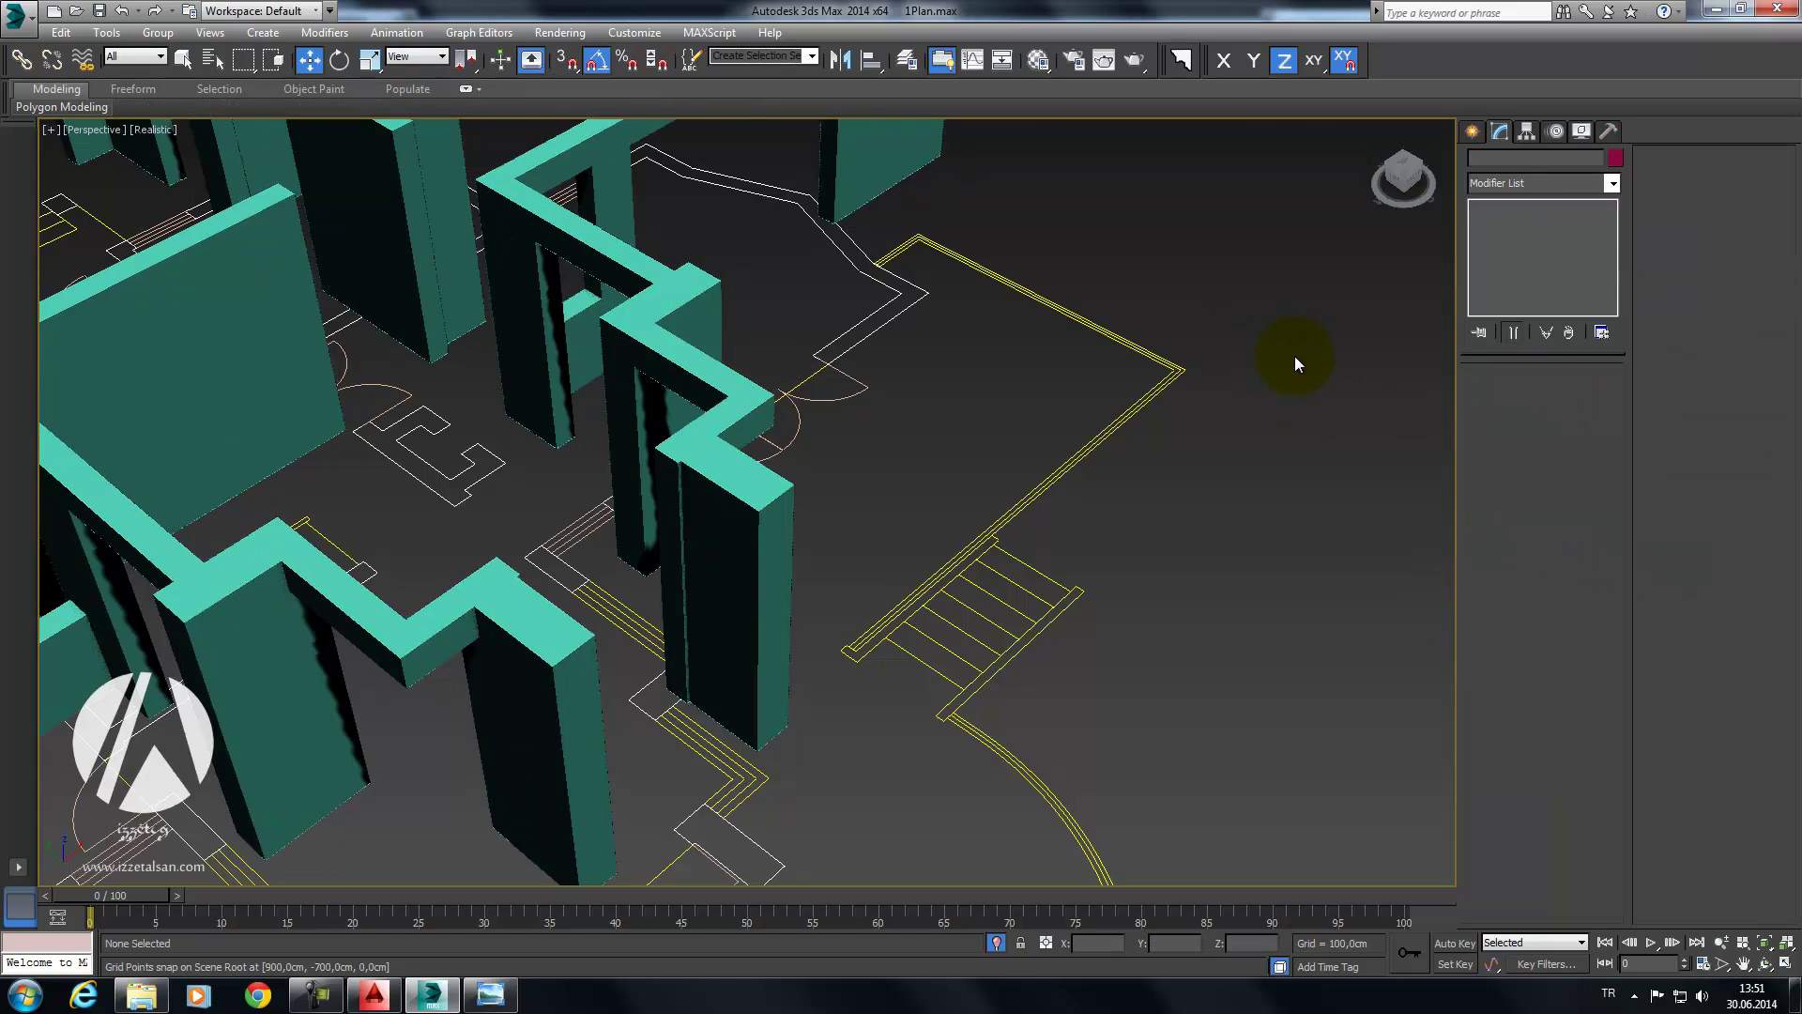
pyautogui.scroll(-5, 1294, 357)
# Step: Orbit around the house to inspect the walls and select zeminKat
pyautogui.moveTo(1253, 380)
pyautogui.keyDown('alt'); pyautogui.mouseDown(button='middle')
pyautogui.moveTo(1163, 352)
pyautogui.moveTo(1265, 358)
pyautogui.moveTo(1377, 453)
pyautogui.moveTo(1435, 453)
pyautogui.moveTo(1494, 419)
pyautogui.moveTo(1592, 436)
pyautogui.moveTo(1386, 531)
pyautogui.moveTo(1417, 528)
pyautogui.moveTo(1156, 578)
pyautogui.mouseUp(button='middle'); pyautogui.keyUp('alt')
pyautogui.moveTo(963, 636)
pyautogui.keyDown('alt'); pyautogui.mouseDown(button='middle')
pyautogui.moveTo(729, 544)
pyautogui.moveTo(1060, 543)
pyautogui.moveTo(926, 443)
pyautogui.moveTo(905, 523)
pyautogui.moveTo(948, 525)
pyautogui.moveTo(886, 563)
pyautogui.moveTo(785, 564)
pyautogui.moveTo(825, 554)
pyautogui.moveTo(798, 554)
pyautogui.moveTo(760, 498)
pyautogui.moveTo(789, 680)
pyautogui.mouseUp(button='middle'); pyautogui.keyUp('alt')
pyautogui.scroll(3, 833, 589)
pyautogui.scroll(-2, 833, 589)
pyautogui.scroll(4, 756, 491)
pyautogui.scroll(2, 755, 491)
pyautogui.click(758, 491)
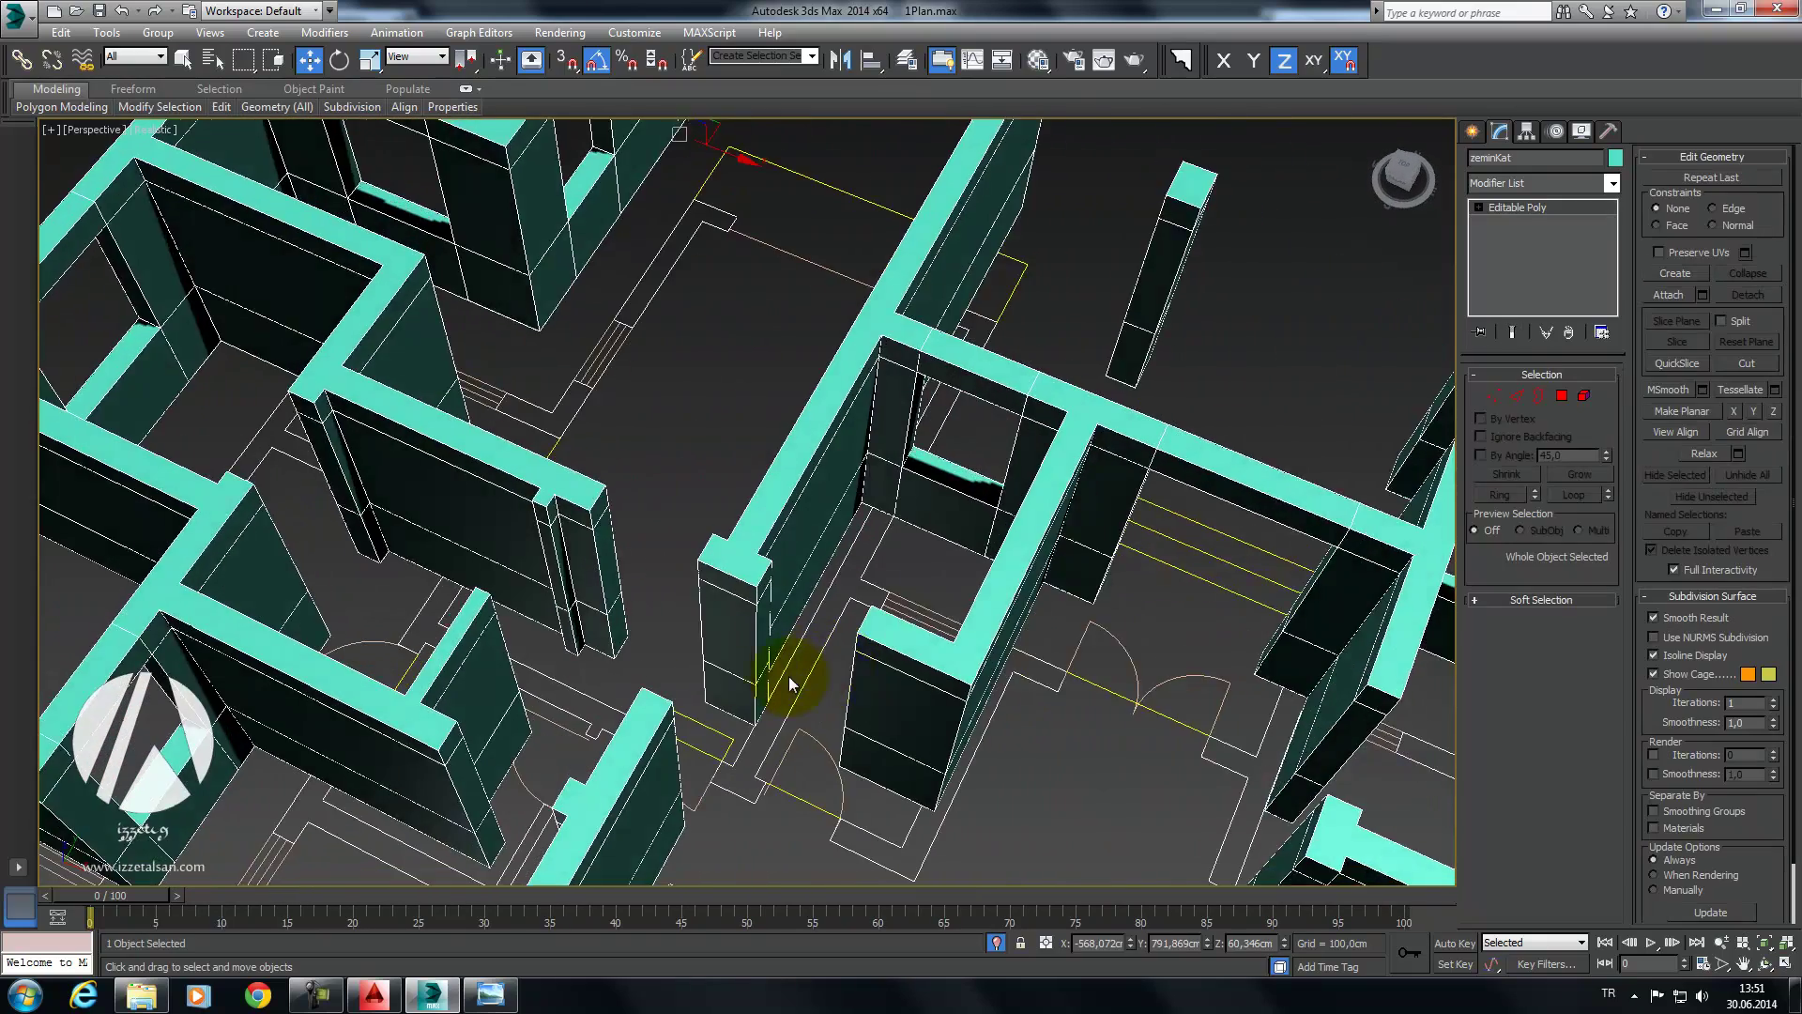
pyautogui.scroll(-2, 933, 583)
pyautogui.scroll(-3, 876, 632)
pyautogui.keyDown('alt'); pyautogui.moveTo(877, 632); pyautogui.dragTo(857, 644, button='middle'); pyautogui.keyUp('alt')
pyautogui.scroll(2, 825, 613)
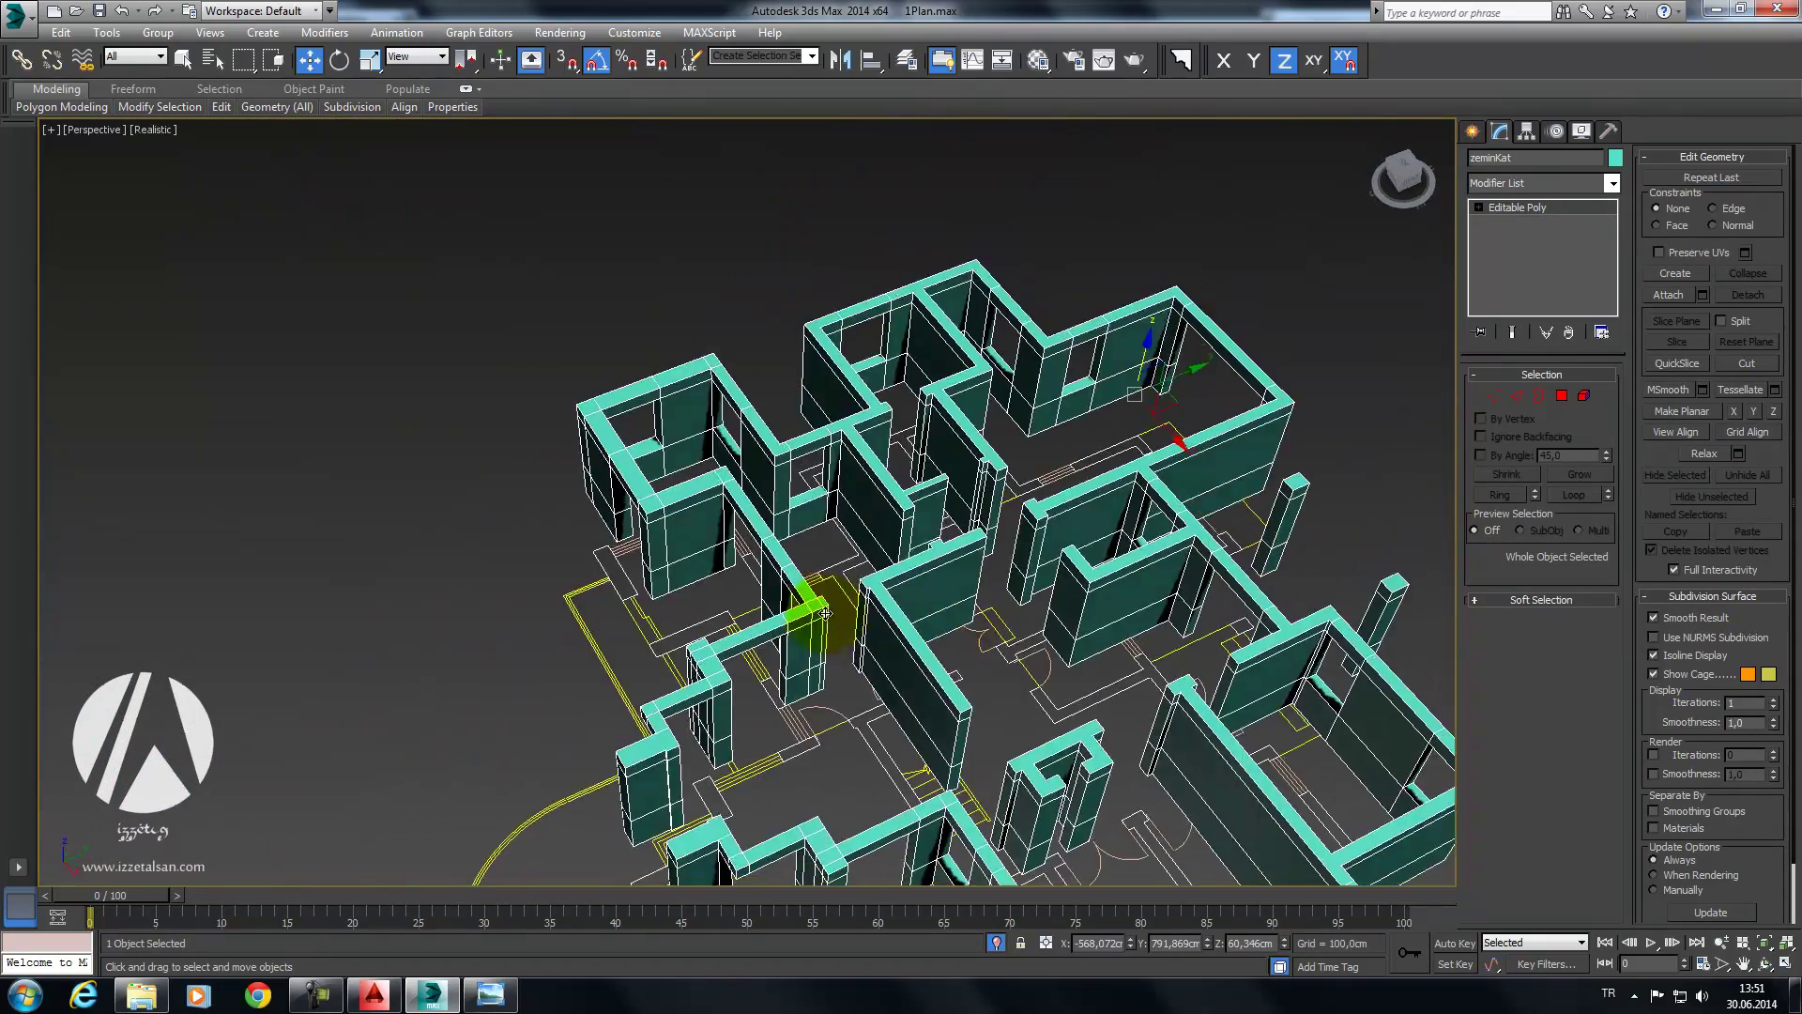
pyautogui.scroll(4, 865, 563)
pyautogui.scroll(3, 892, 563)
# Step: Review the central walls, reselect zeminKat, and bring up the Splines shape types
pyautogui.moveTo(974, 575)
pyautogui.mouseDown(button='middle')
pyautogui.moveTo(705, 602)
pyautogui.moveTo(774, 452)
pyautogui.mouseUp(button='middle')
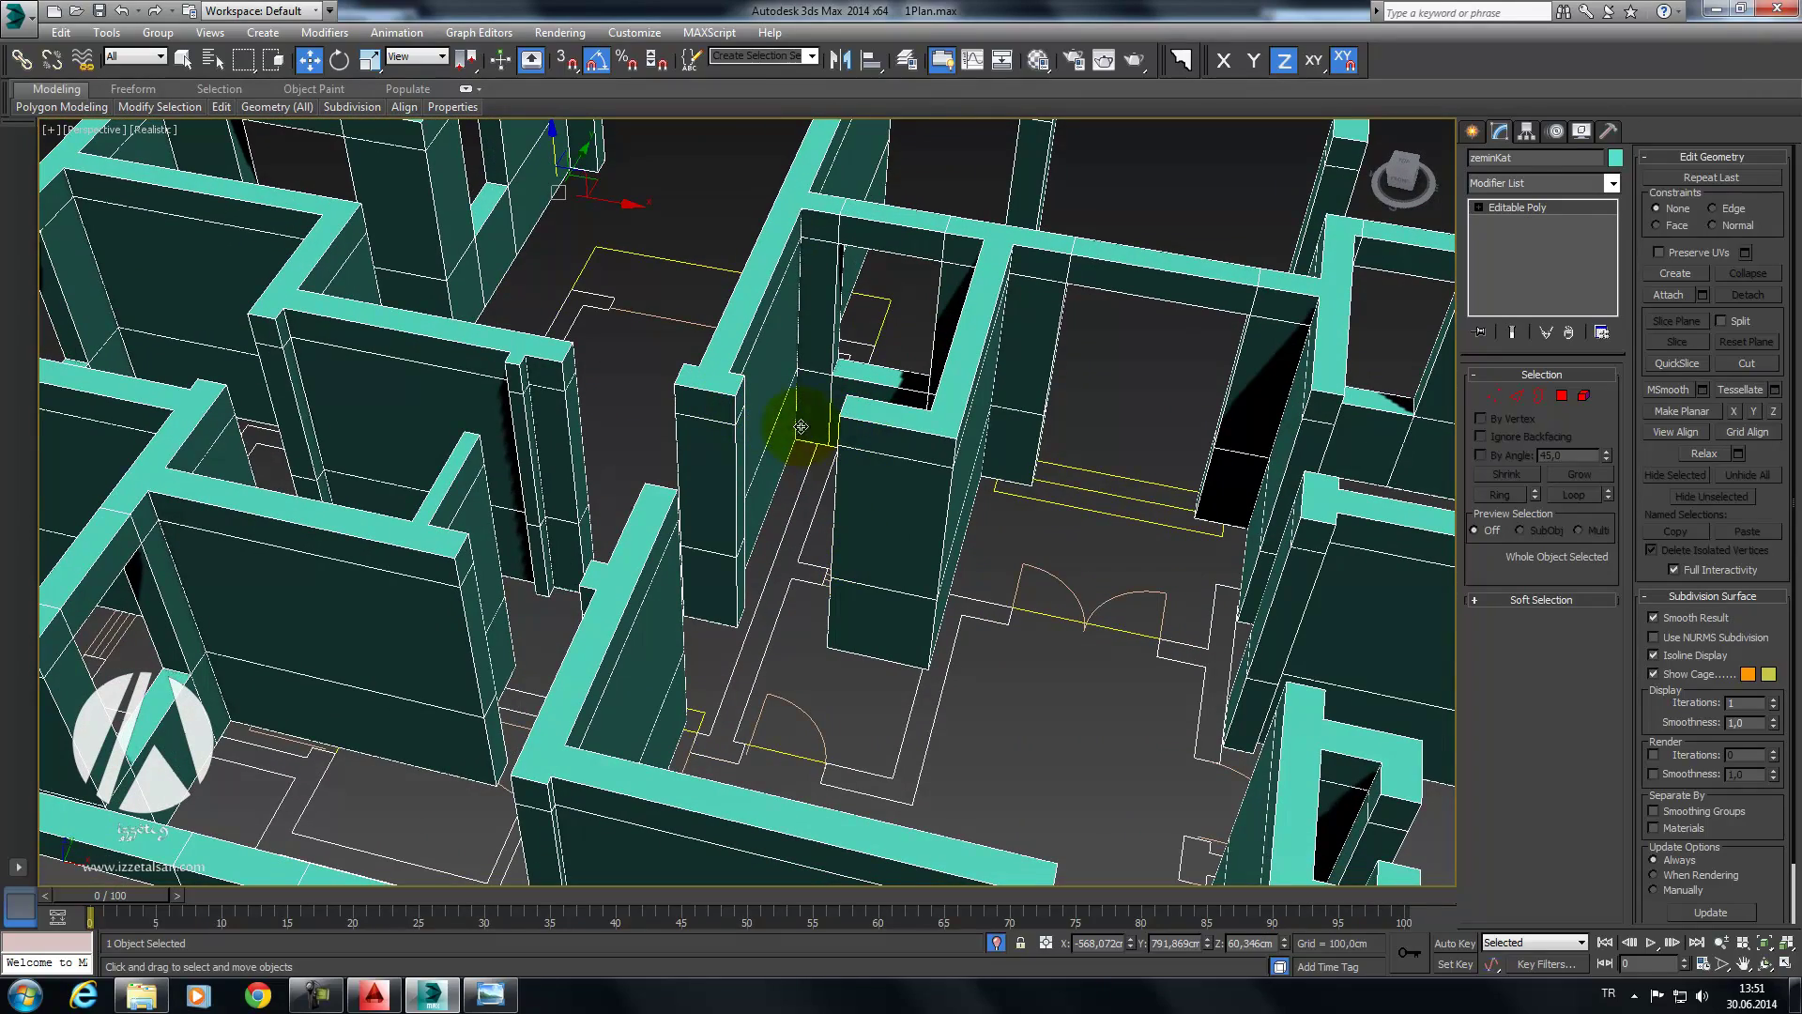
pyautogui.moveTo(738, 450); pyautogui.dragTo(845, 500, button='middle')
pyautogui.scroll(2, 973, 499)
pyautogui.moveTo(973, 499)
pyautogui.mouseDown(button='middle')
pyautogui.moveTo(820, 518)
pyautogui.moveTo(775, 461)
pyautogui.mouseUp(button='middle')
pyautogui.scroll(-3, 820, 517)
pyautogui.scroll(-2, 922, 524)
pyautogui.scroll(-5, 682, 523)
pyautogui.moveTo(685, 523)
pyautogui.keyDown('alt'); pyautogui.mouseDown(button='middle')
pyautogui.moveTo(825, 450)
pyautogui.moveTo(651, 459)
pyautogui.moveTo(825, 482)
pyautogui.moveTo(744, 503)
pyautogui.moveTo(998, 294)
pyautogui.mouseUp(button='middle'); pyautogui.keyUp('alt')
pyautogui.click(667, 342)
pyautogui.moveTo(667, 347); pyautogui.dragTo(663, 400, button='middle')
pyautogui.scroll(3, 662, 400)
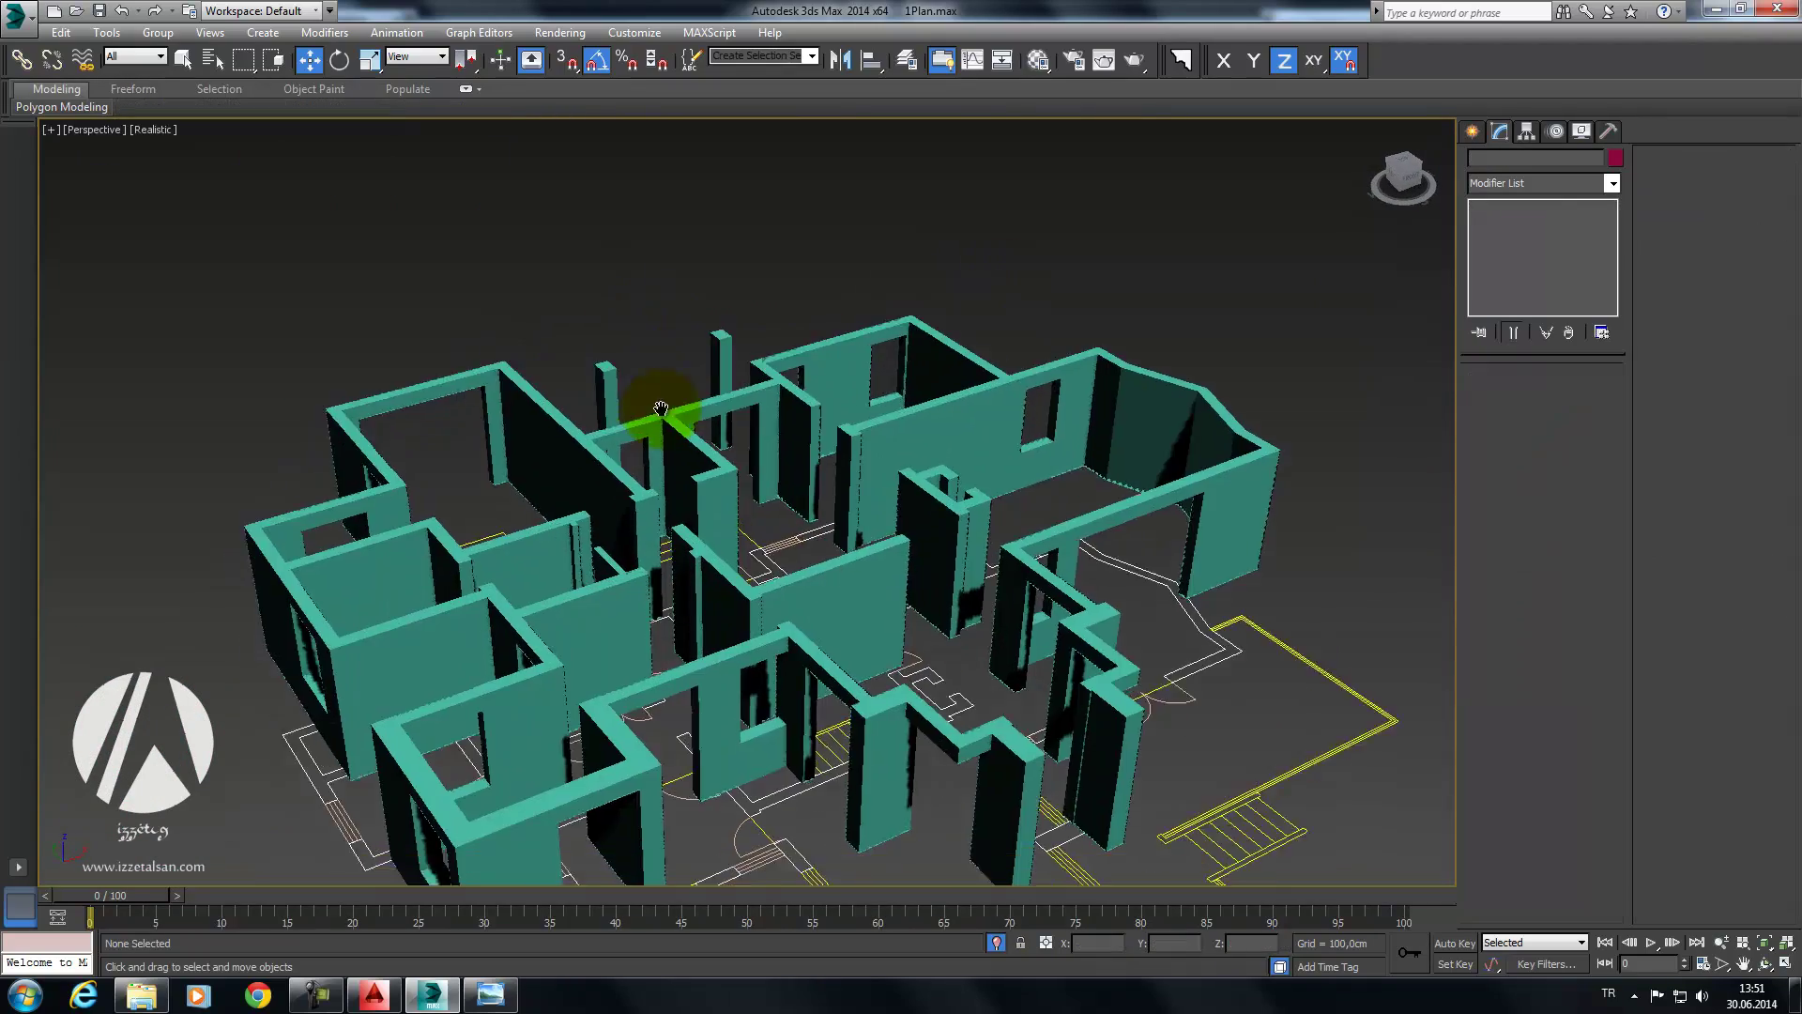
pyautogui.scroll(3, 647, 385)
pyautogui.click(626, 375)
pyautogui.moveTo(664, 422); pyautogui.dragTo(644, 401, button='middle')
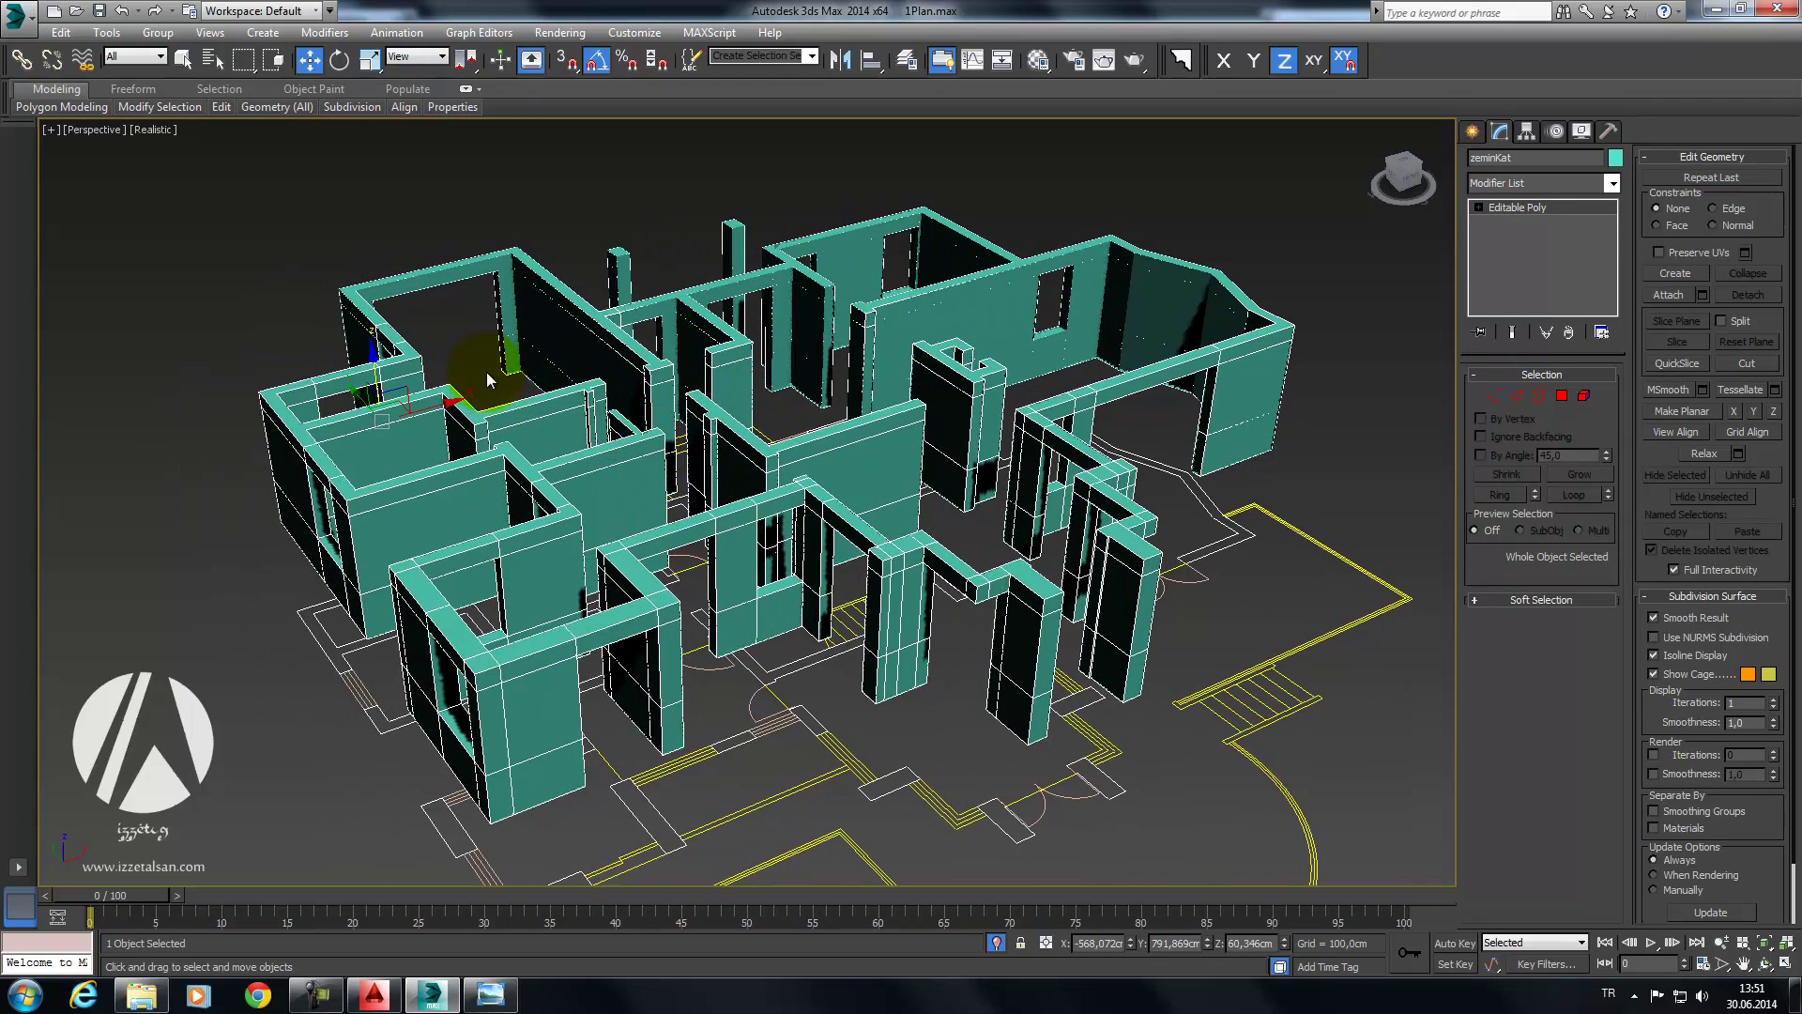
pyautogui.click(1481, 132)
pyautogui.moveTo(980, 271); pyautogui.dragTo(994, 288, button='middle')
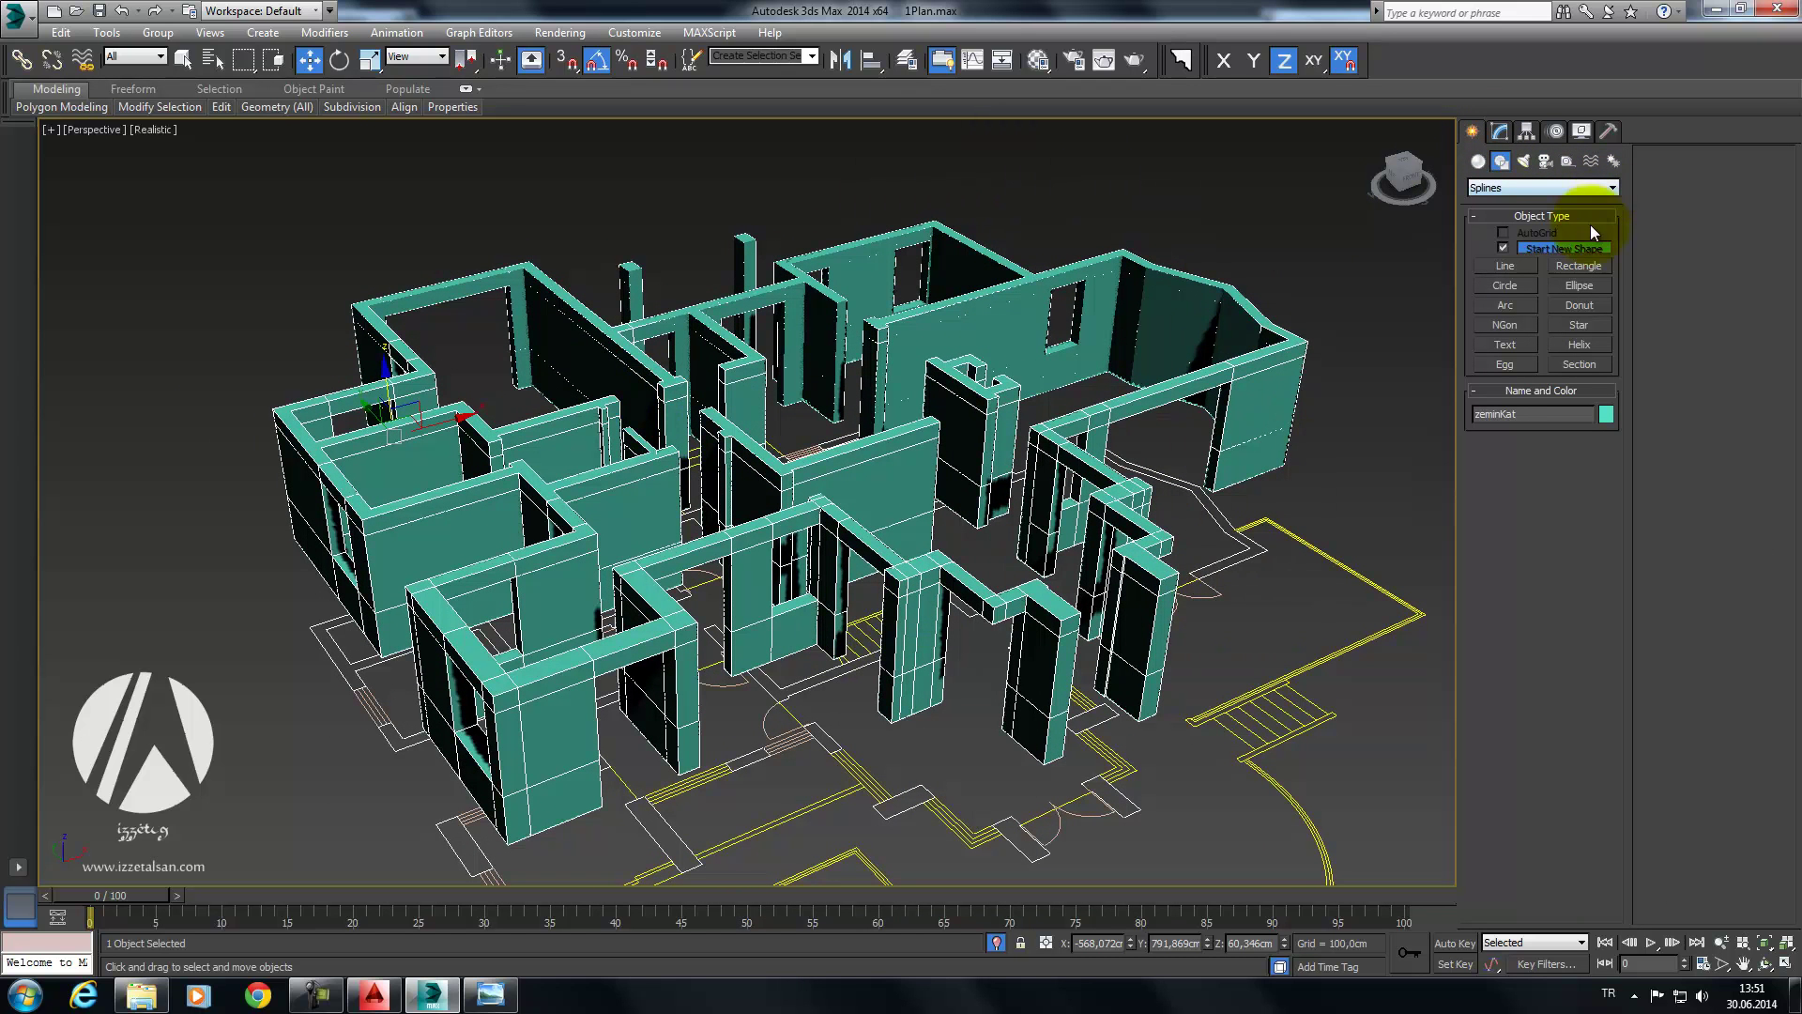
# Step: Draw rectangle splines over the first two rooms, redrawing the misdrawn first one
pyautogui.click(1578, 266)
pyautogui.scroll(2, 866, 354)
pyautogui.scroll(2, 925, 375)
pyautogui.scroll(3, 770, 365)
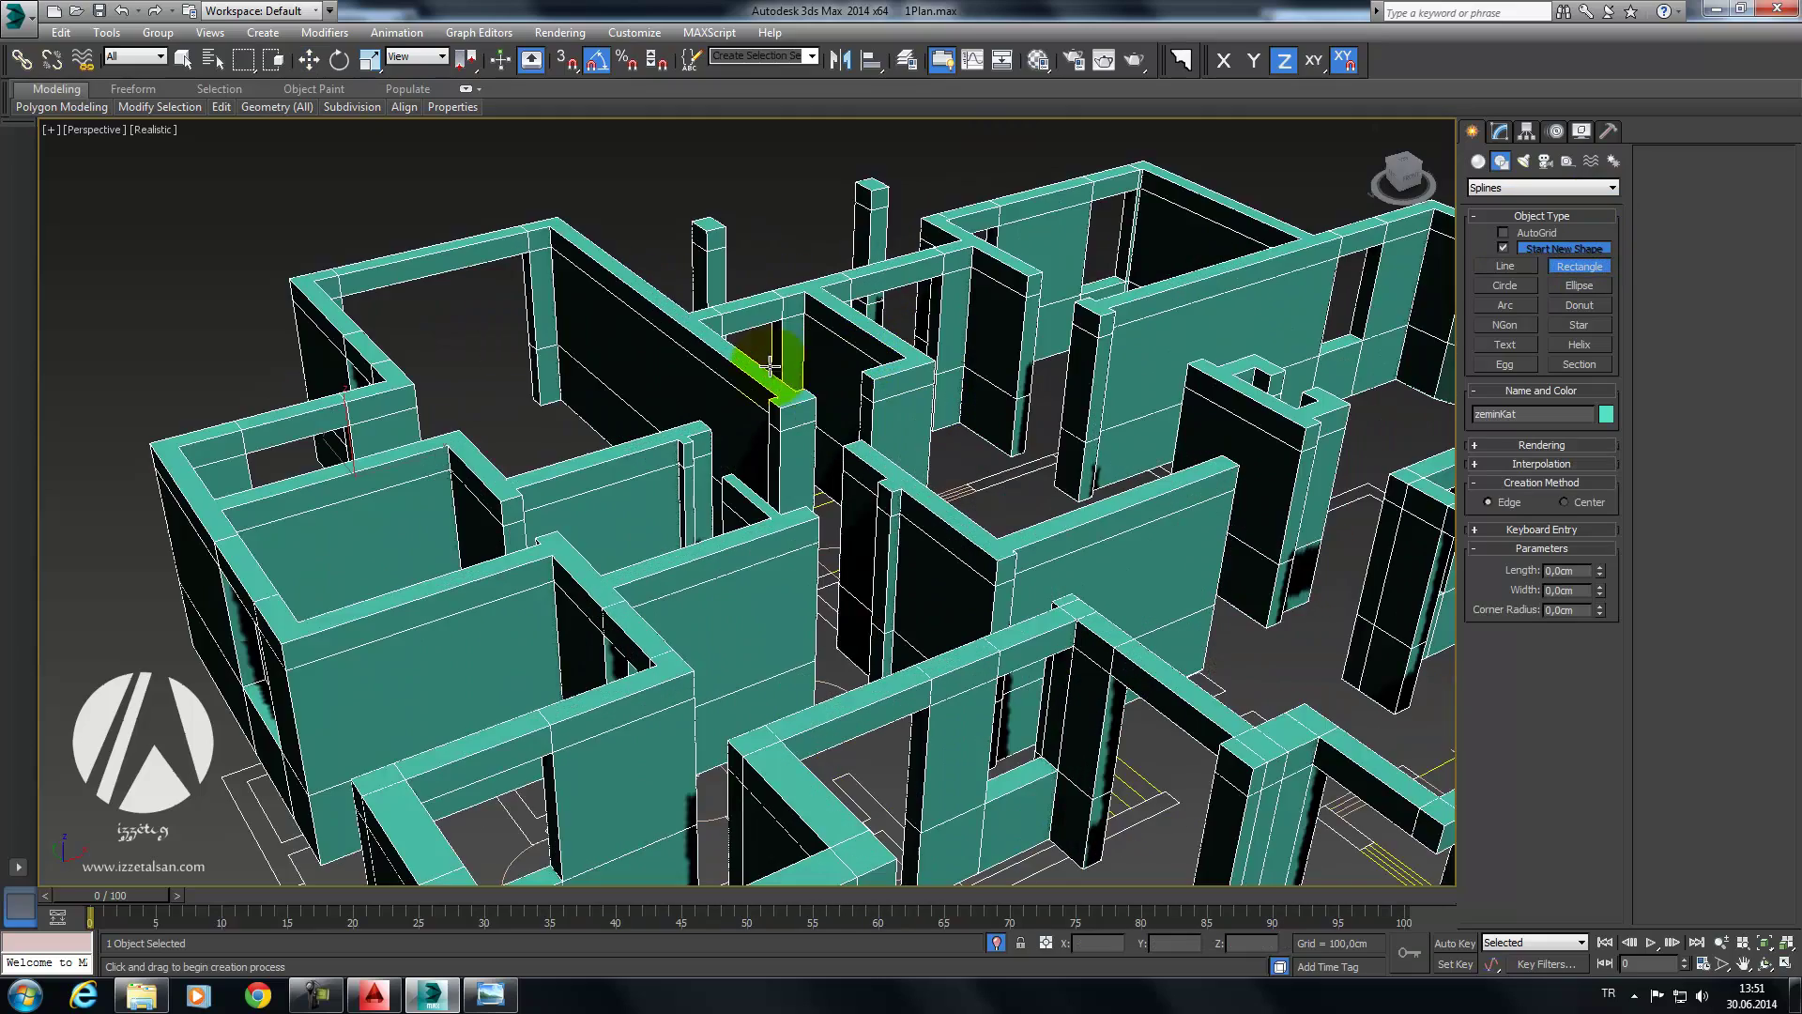
pyautogui.keyDown('alt'); pyautogui.moveTo(770, 364); pyautogui.dragTo(598, 398, button='middle'); pyautogui.keyUp('alt')
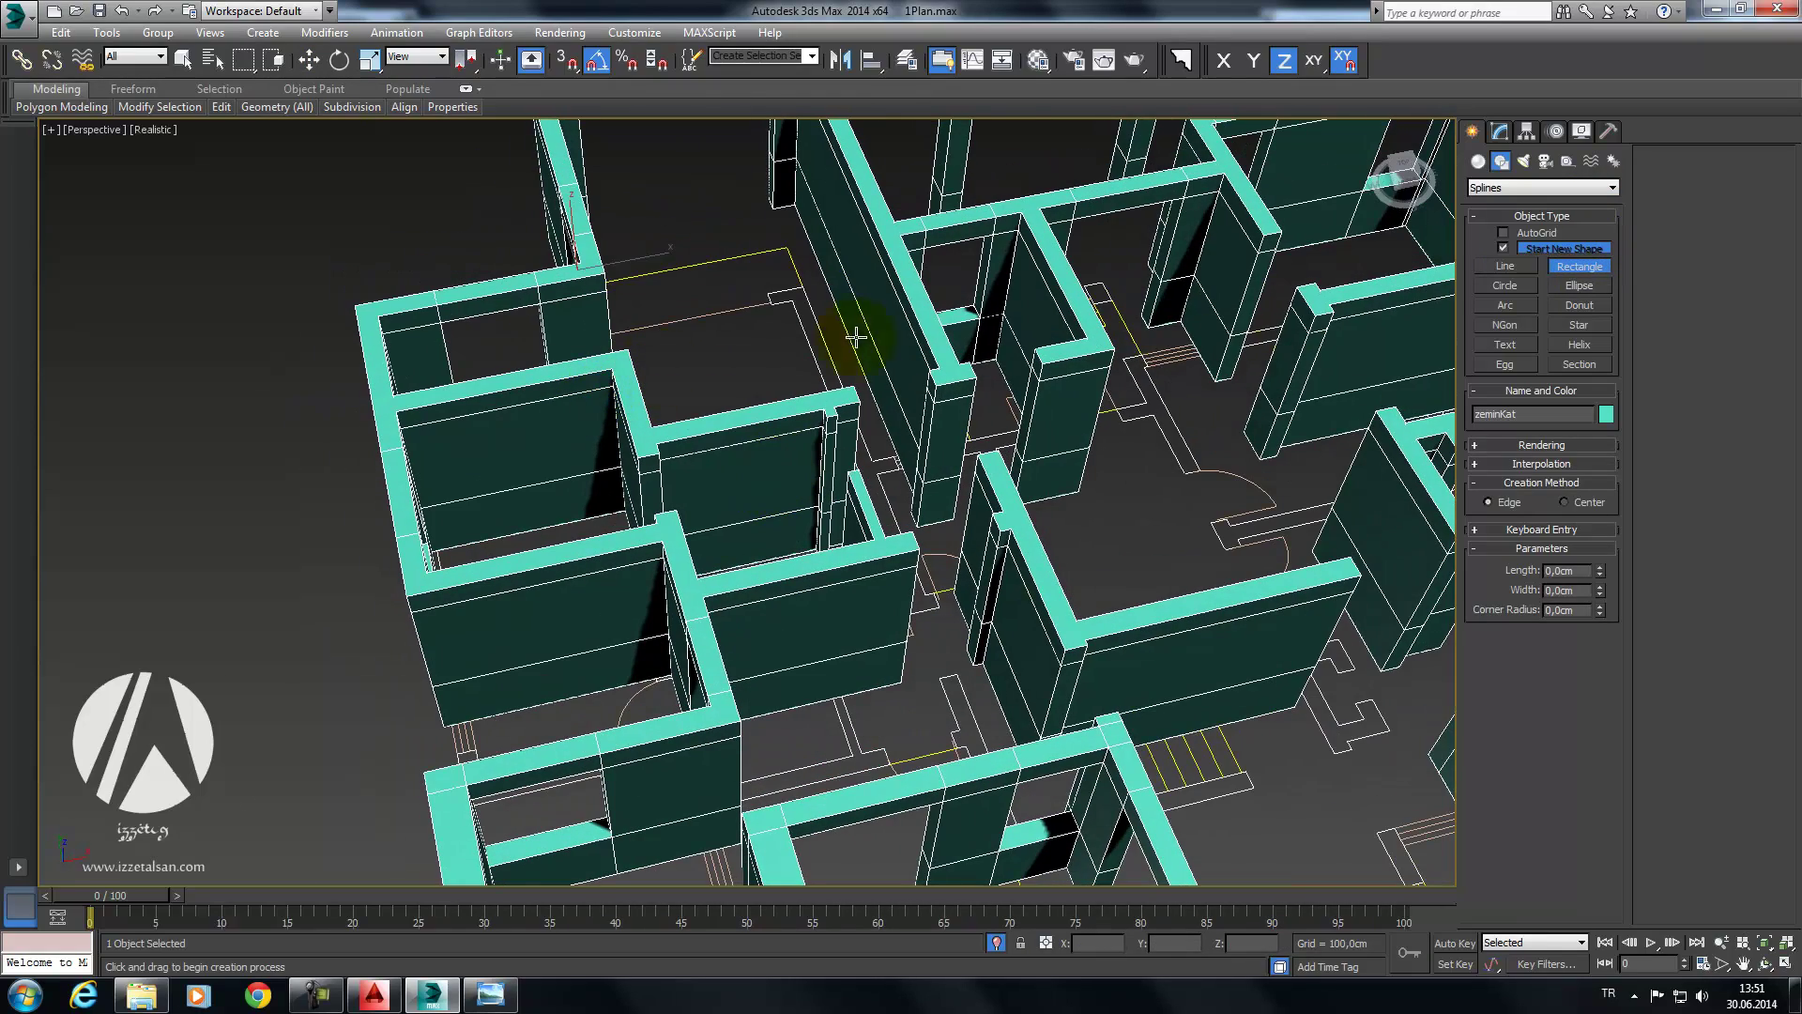
pyautogui.moveTo(827, 300); pyautogui.dragTo(832, 337, button='middle')
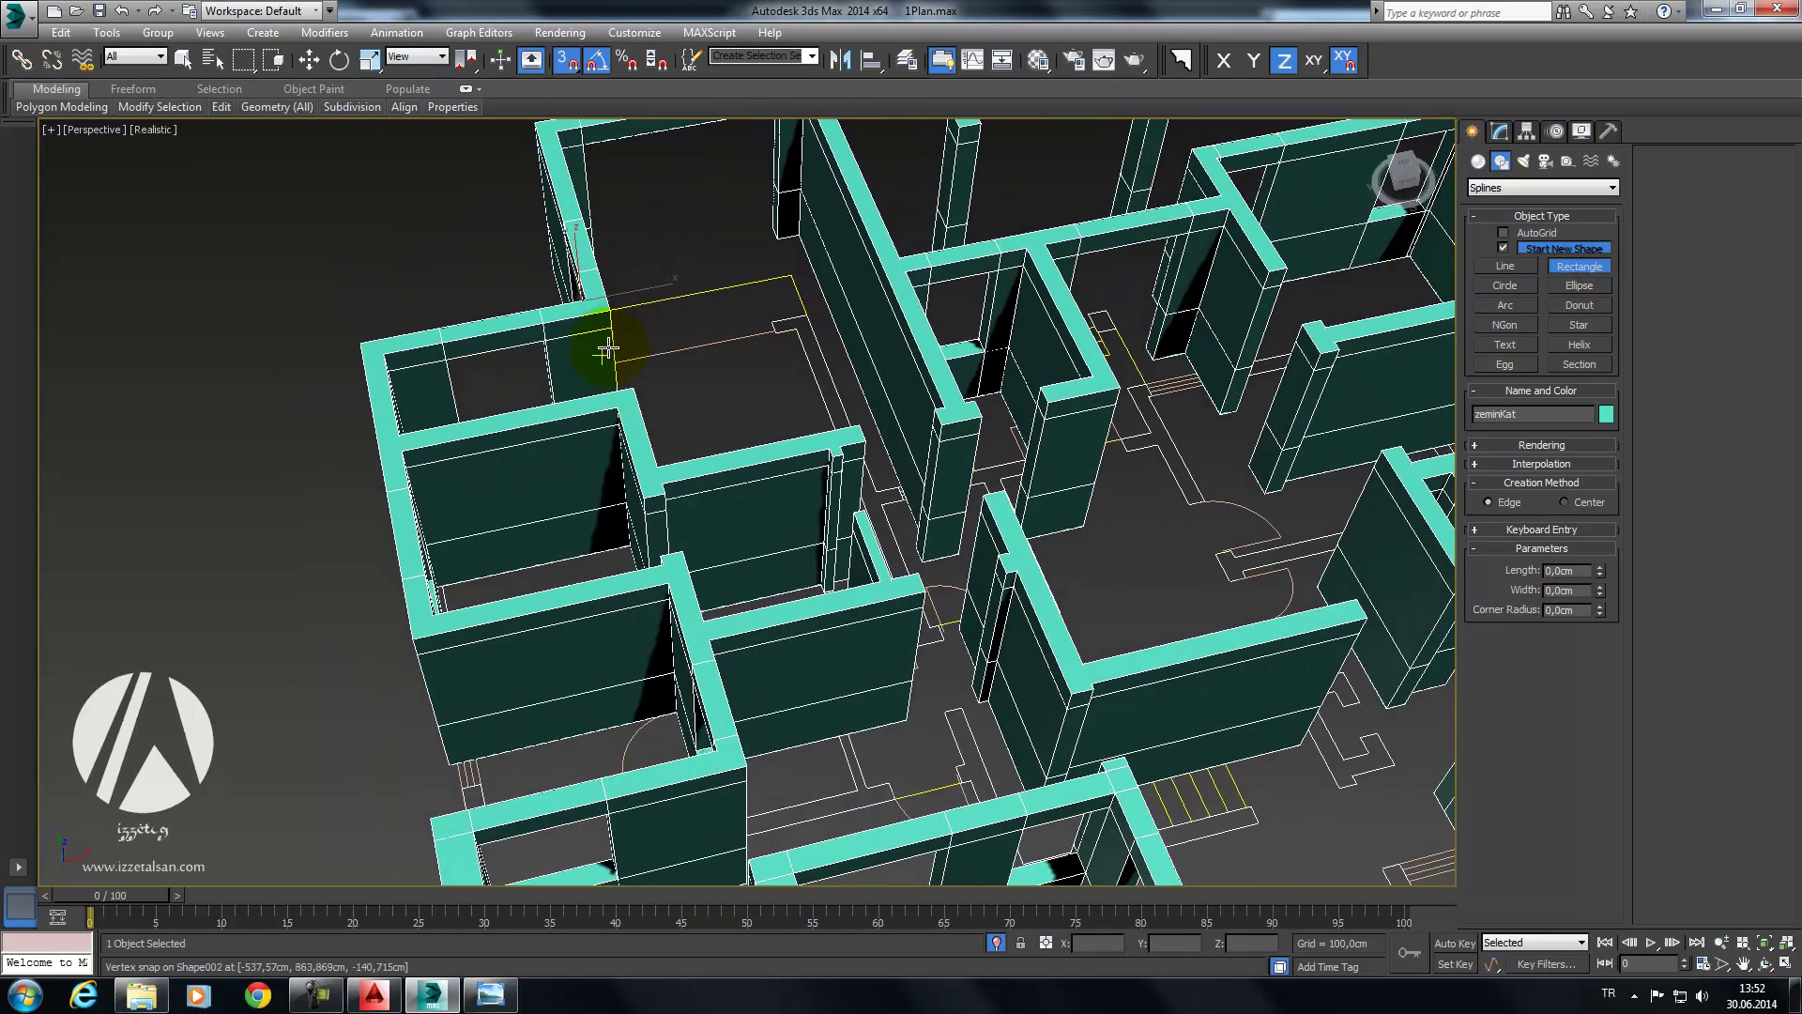
pyautogui.moveTo(612, 310); pyautogui.dragTo(401, 444)
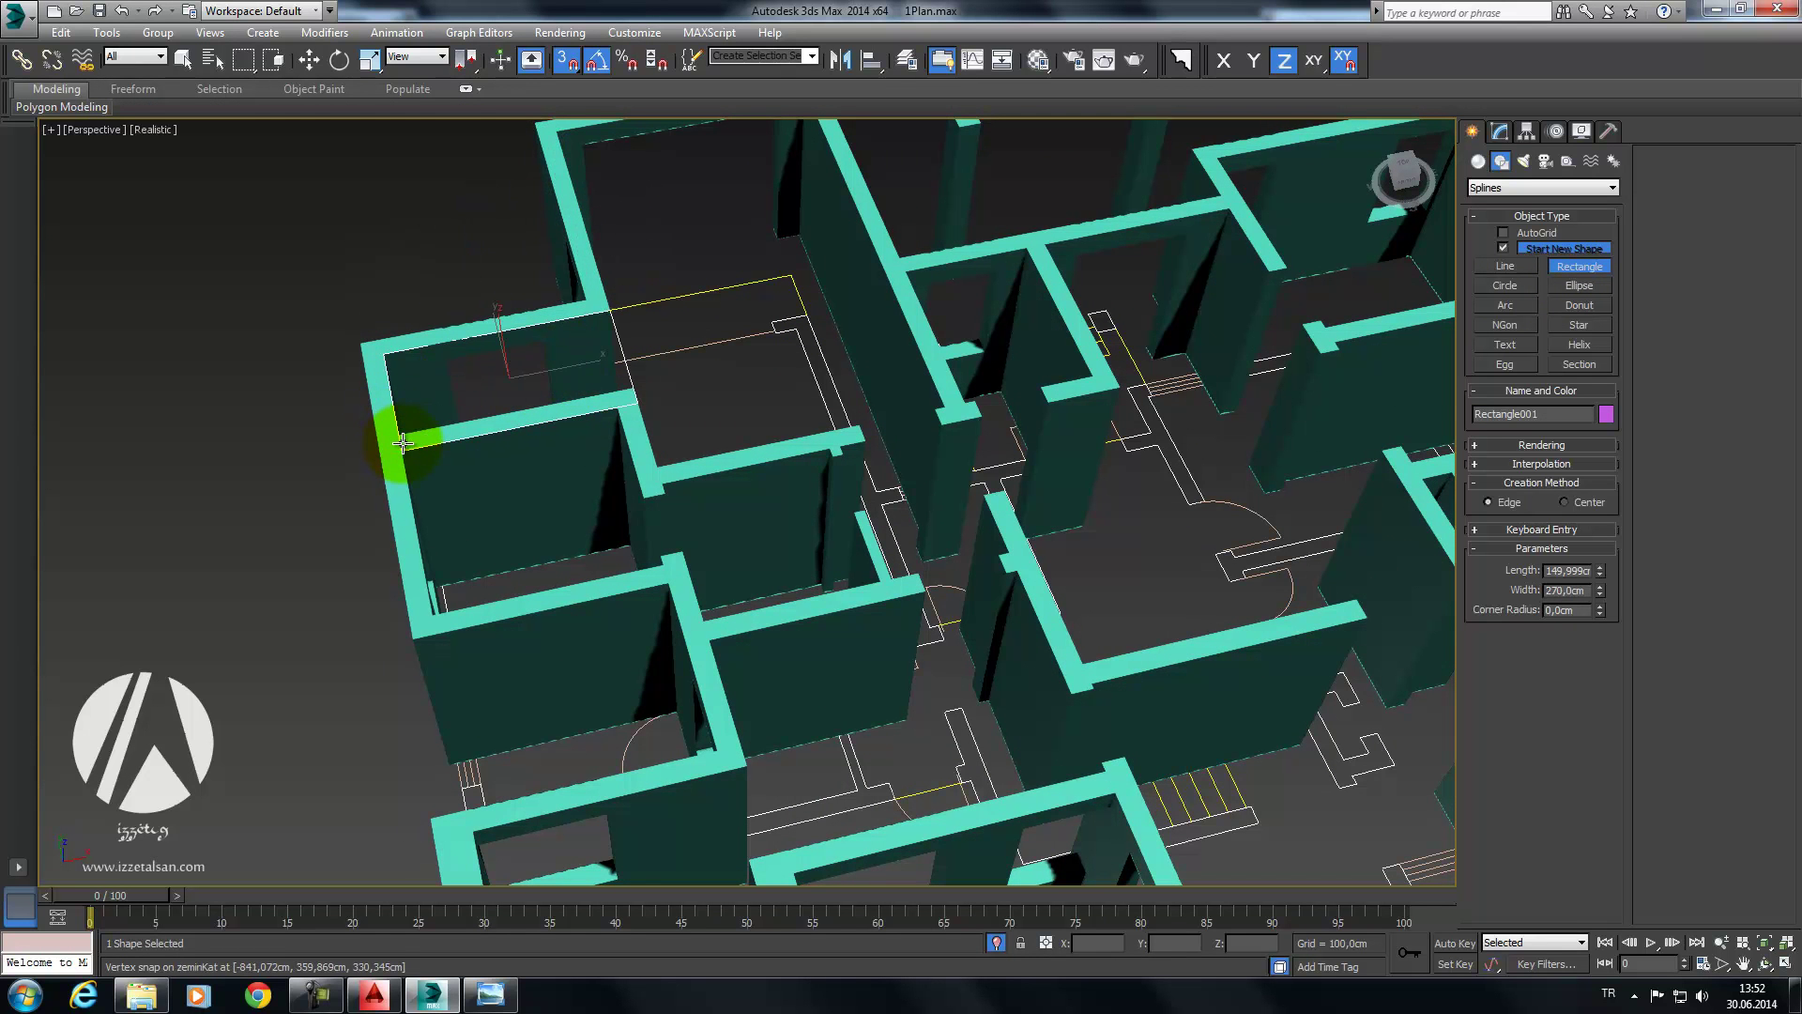
pyautogui.hotkey('ctrl', 'z')
pyautogui.moveTo(611, 309); pyautogui.dragTo(446, 422)
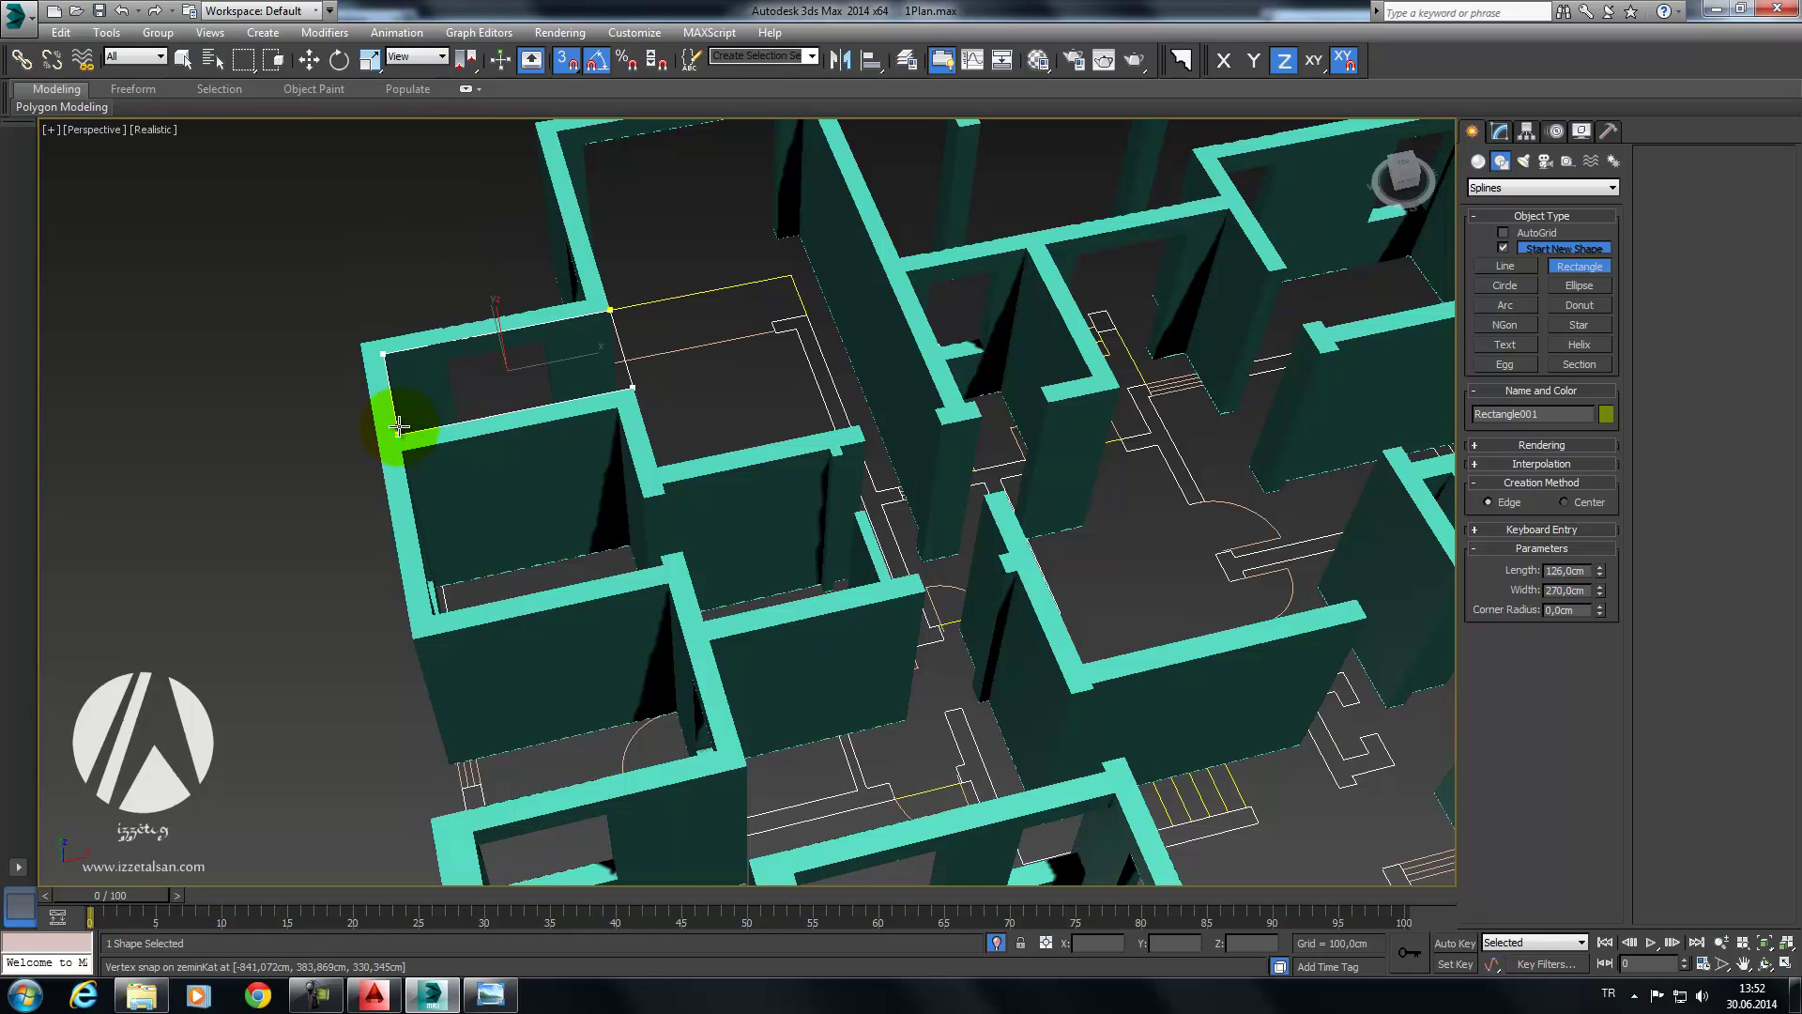
pyautogui.moveTo(642, 376)
pyautogui.keyDown('alt'); pyautogui.mouseDown(button='middle')
pyautogui.moveTo(583, 382)
pyautogui.moveTo(503, 321)
pyautogui.moveTo(595, 401)
pyautogui.moveTo(570, 438)
pyautogui.moveTo(697, 414)
pyautogui.moveTo(624, 294)
pyautogui.mouseUp(button='middle'); pyautogui.keyUp('alt')
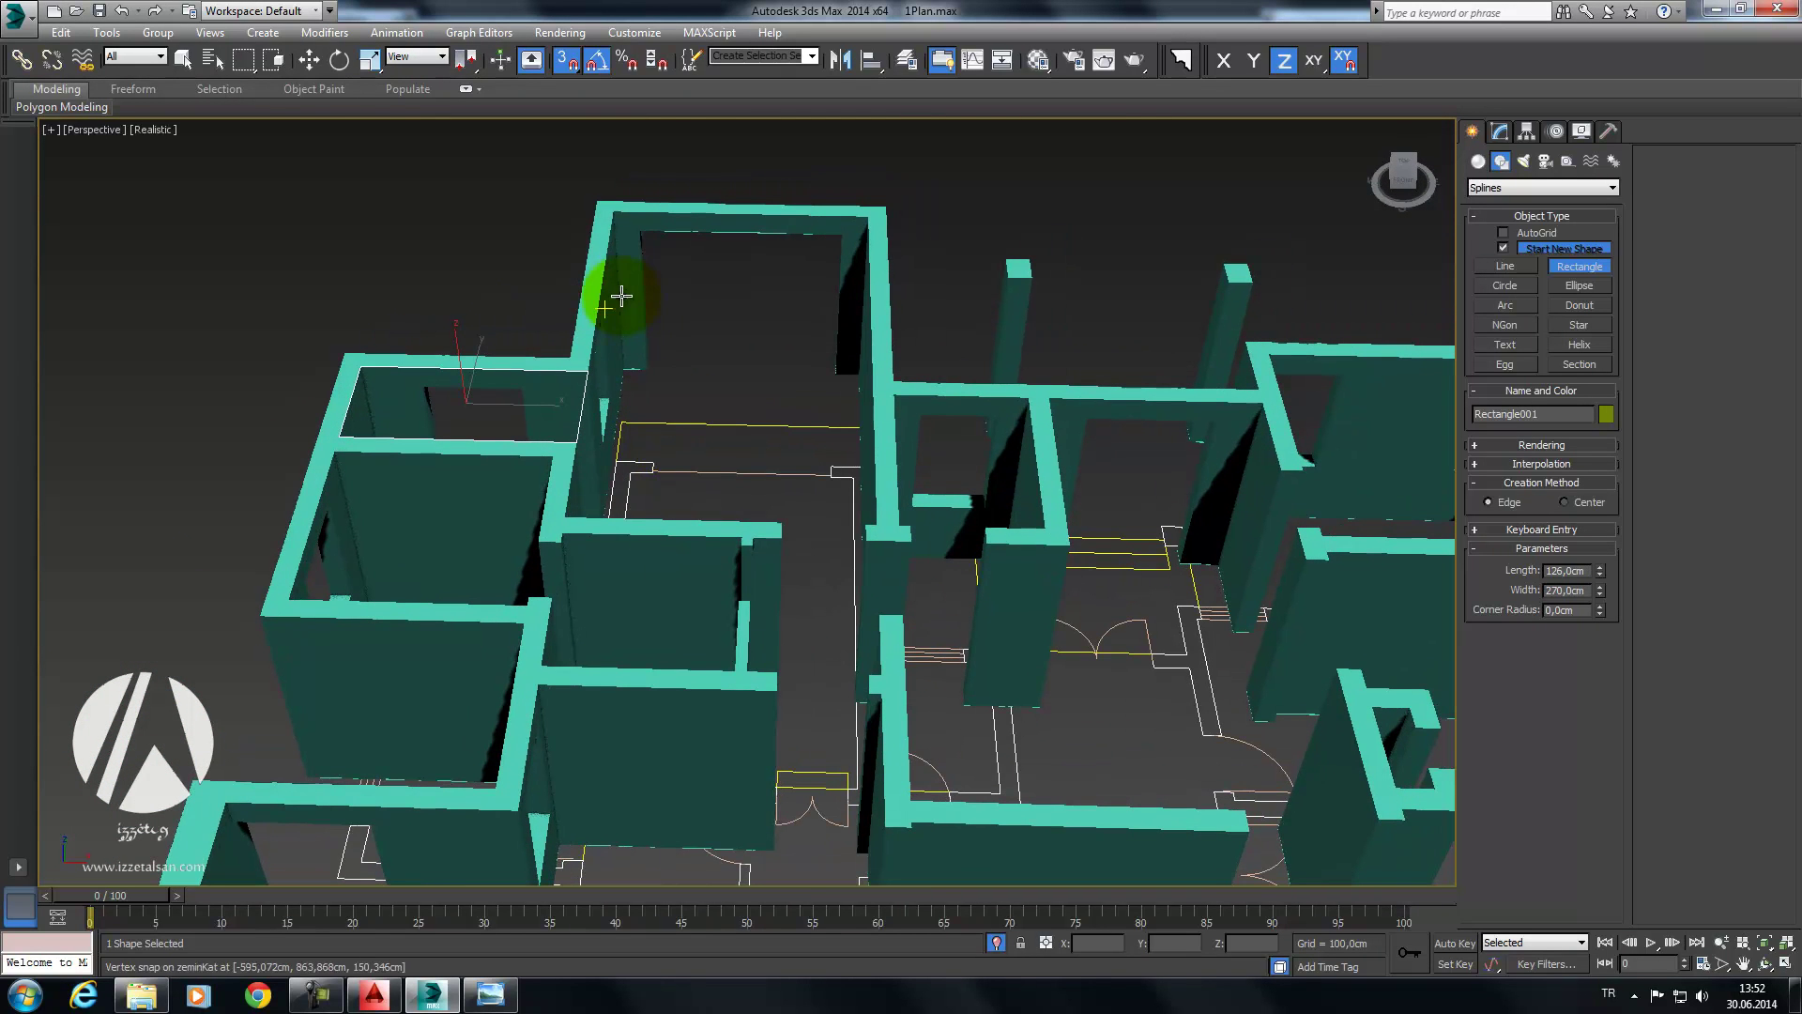
pyautogui.moveTo(612, 209); pyautogui.dragTo(879, 523)
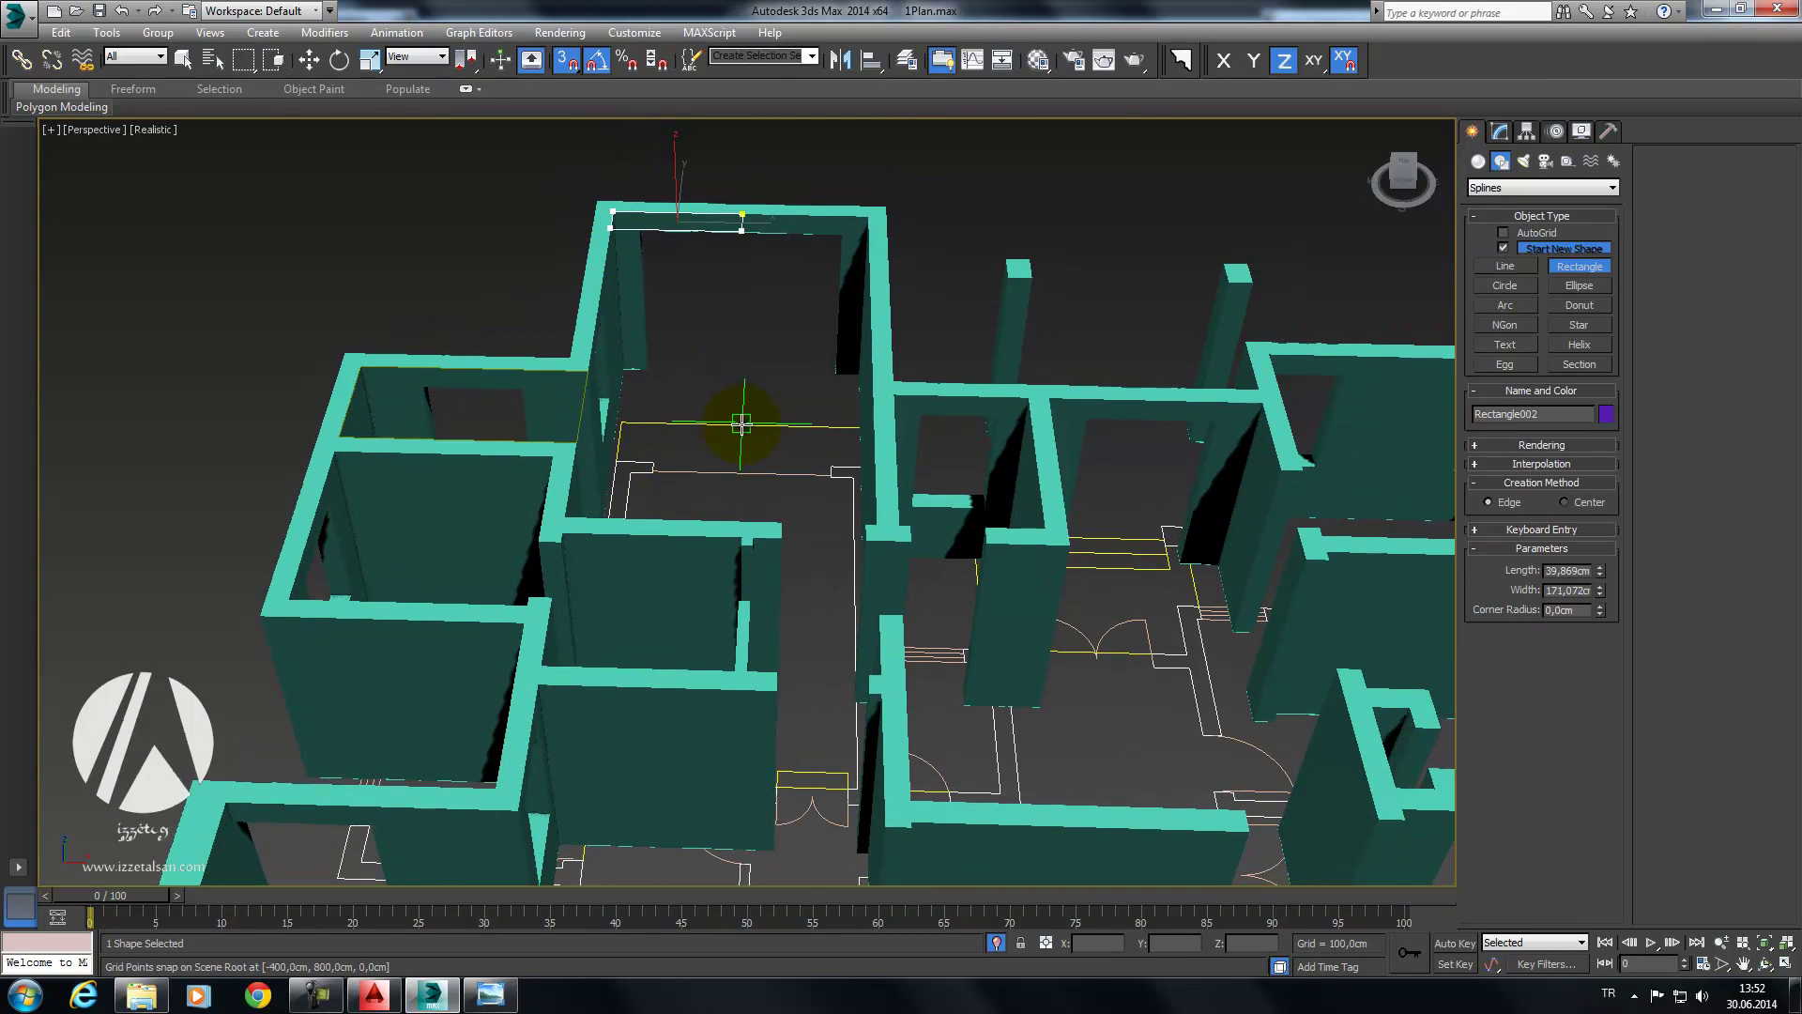
# Step: In Top view, draw rectangles over the left room and the small middle room
pyautogui.press('t')
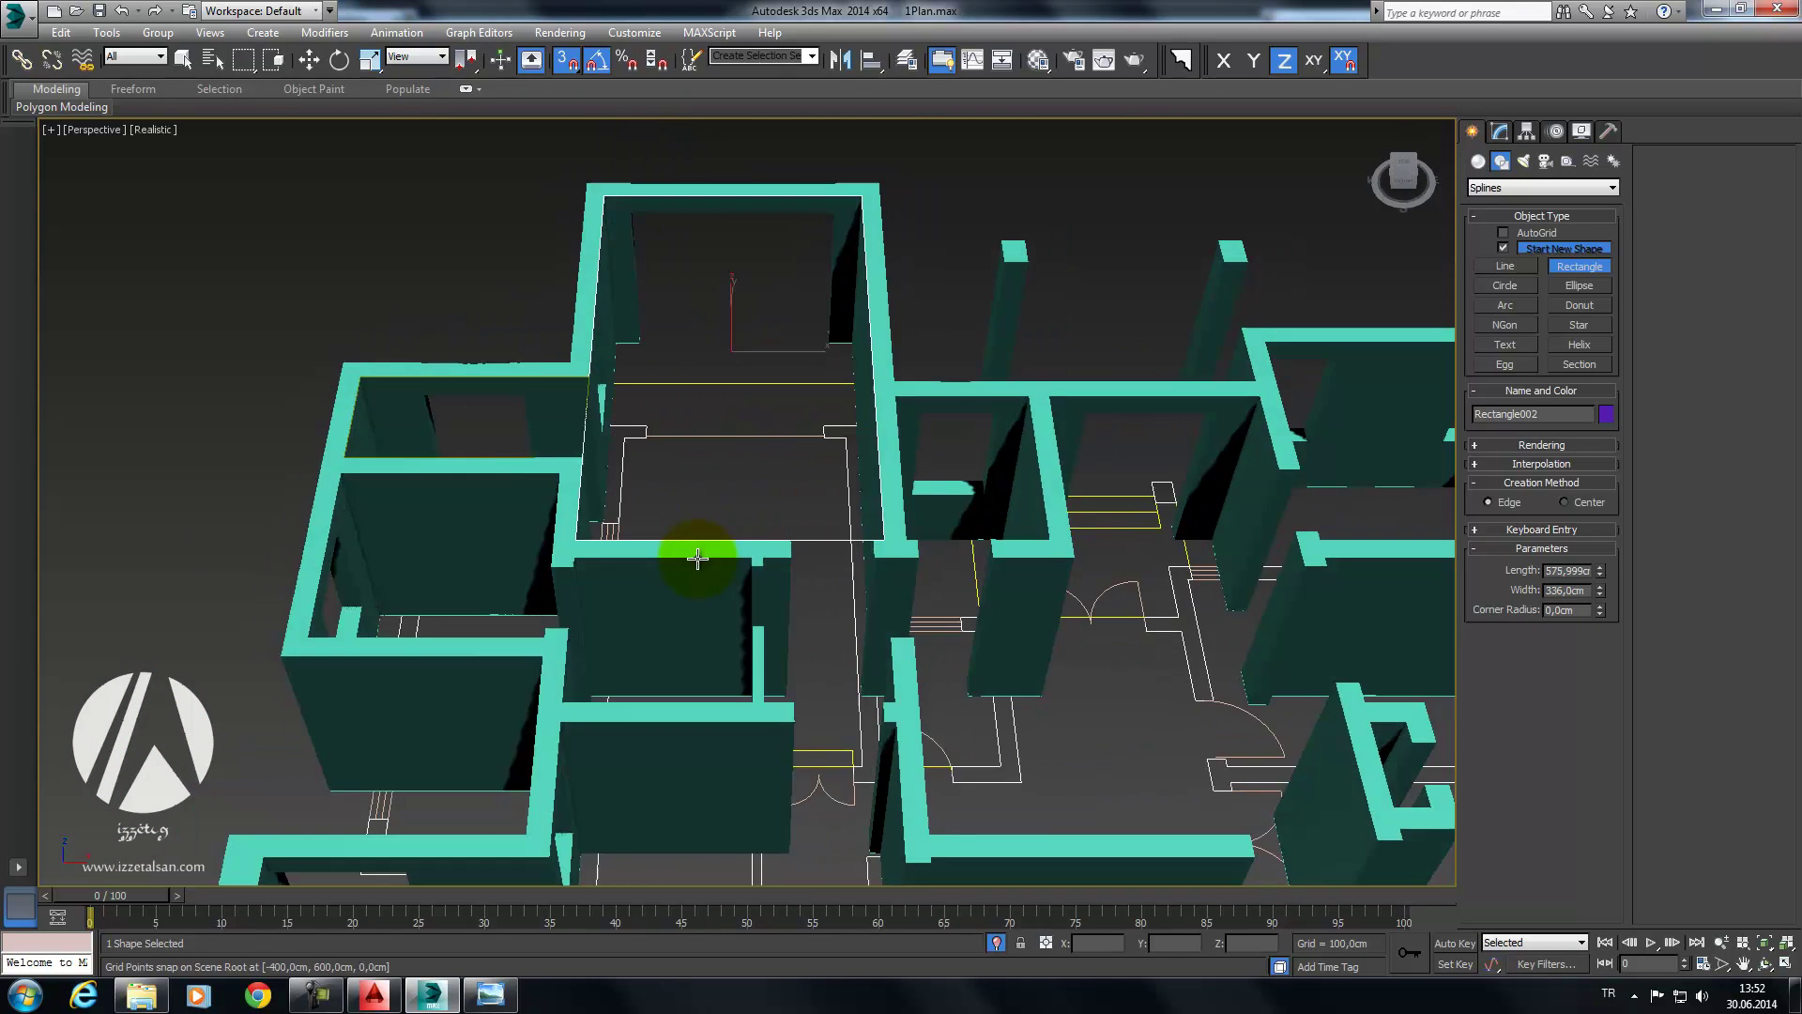
pyautogui.scroll(-3, 726, 514)
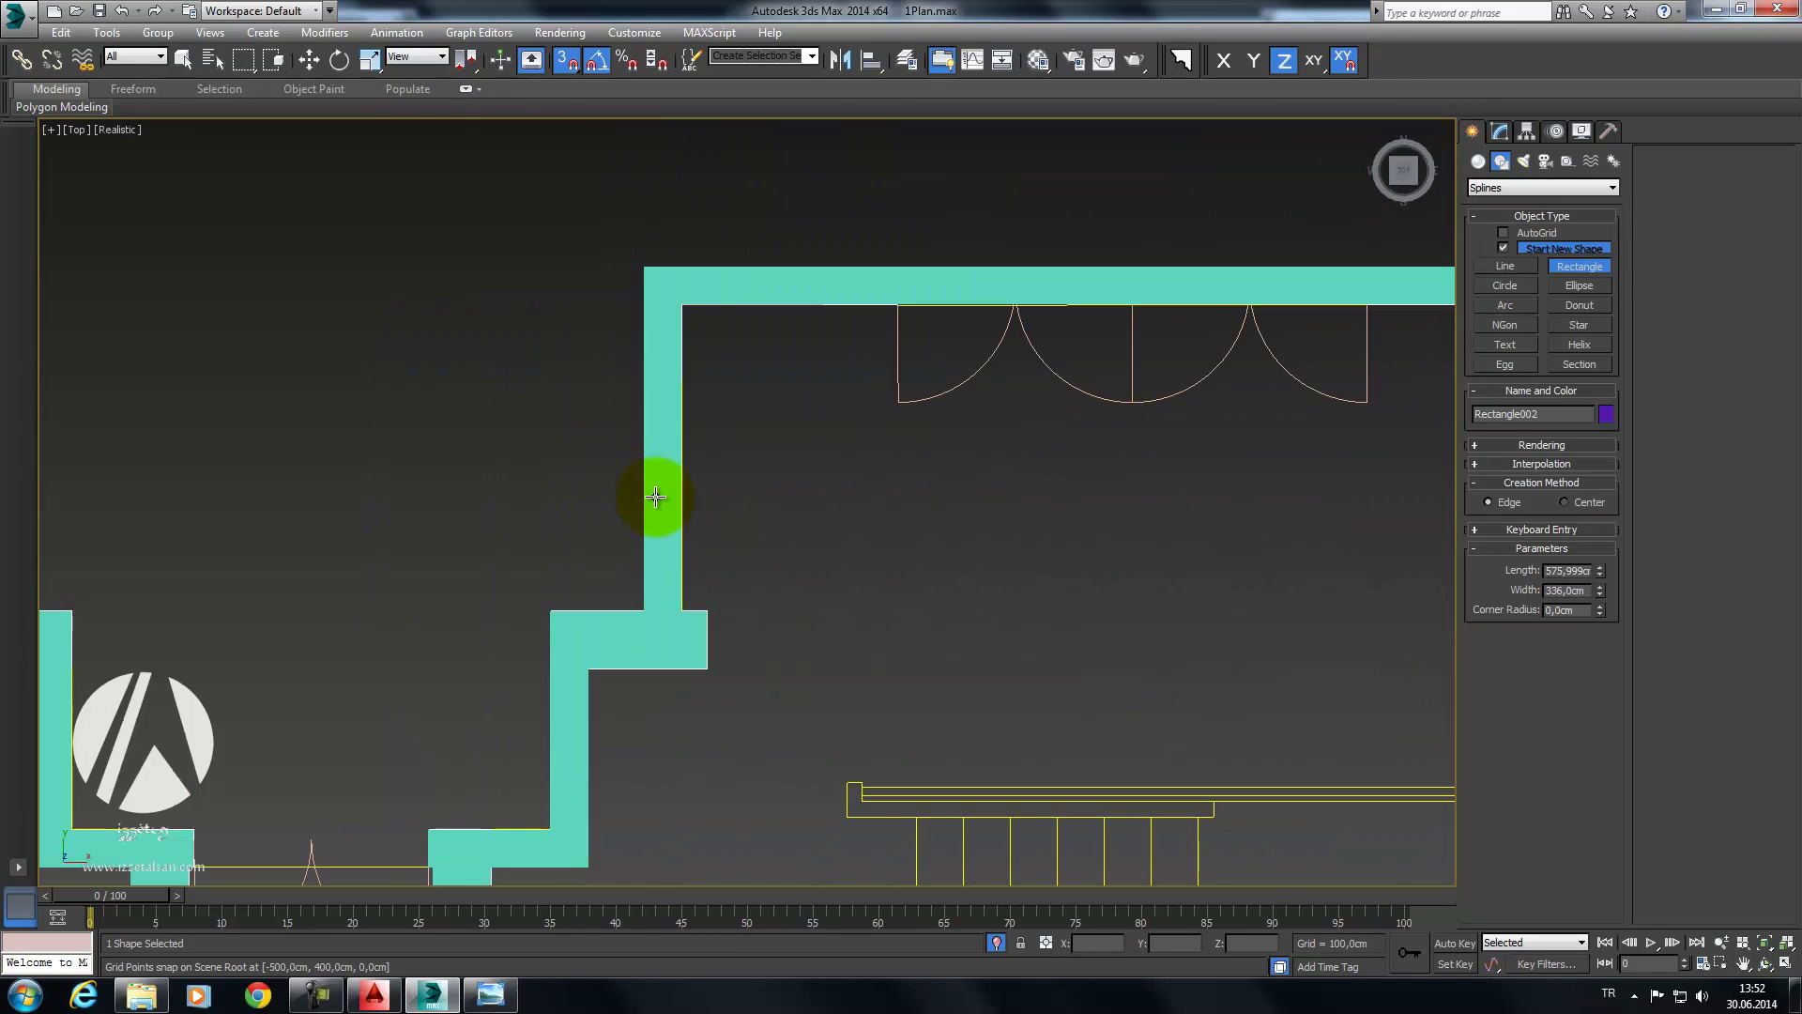
pyautogui.moveTo(745, 529); pyautogui.dragTo(817, 422, button='middle')
pyautogui.scroll(-4, 817, 422)
pyautogui.moveTo(623, 362); pyautogui.dragTo(635, 504, button='middle')
pyautogui.scroll(2, 601, 496)
pyautogui.scroll(3, 644, 447)
pyautogui.scroll(1, 662, 413)
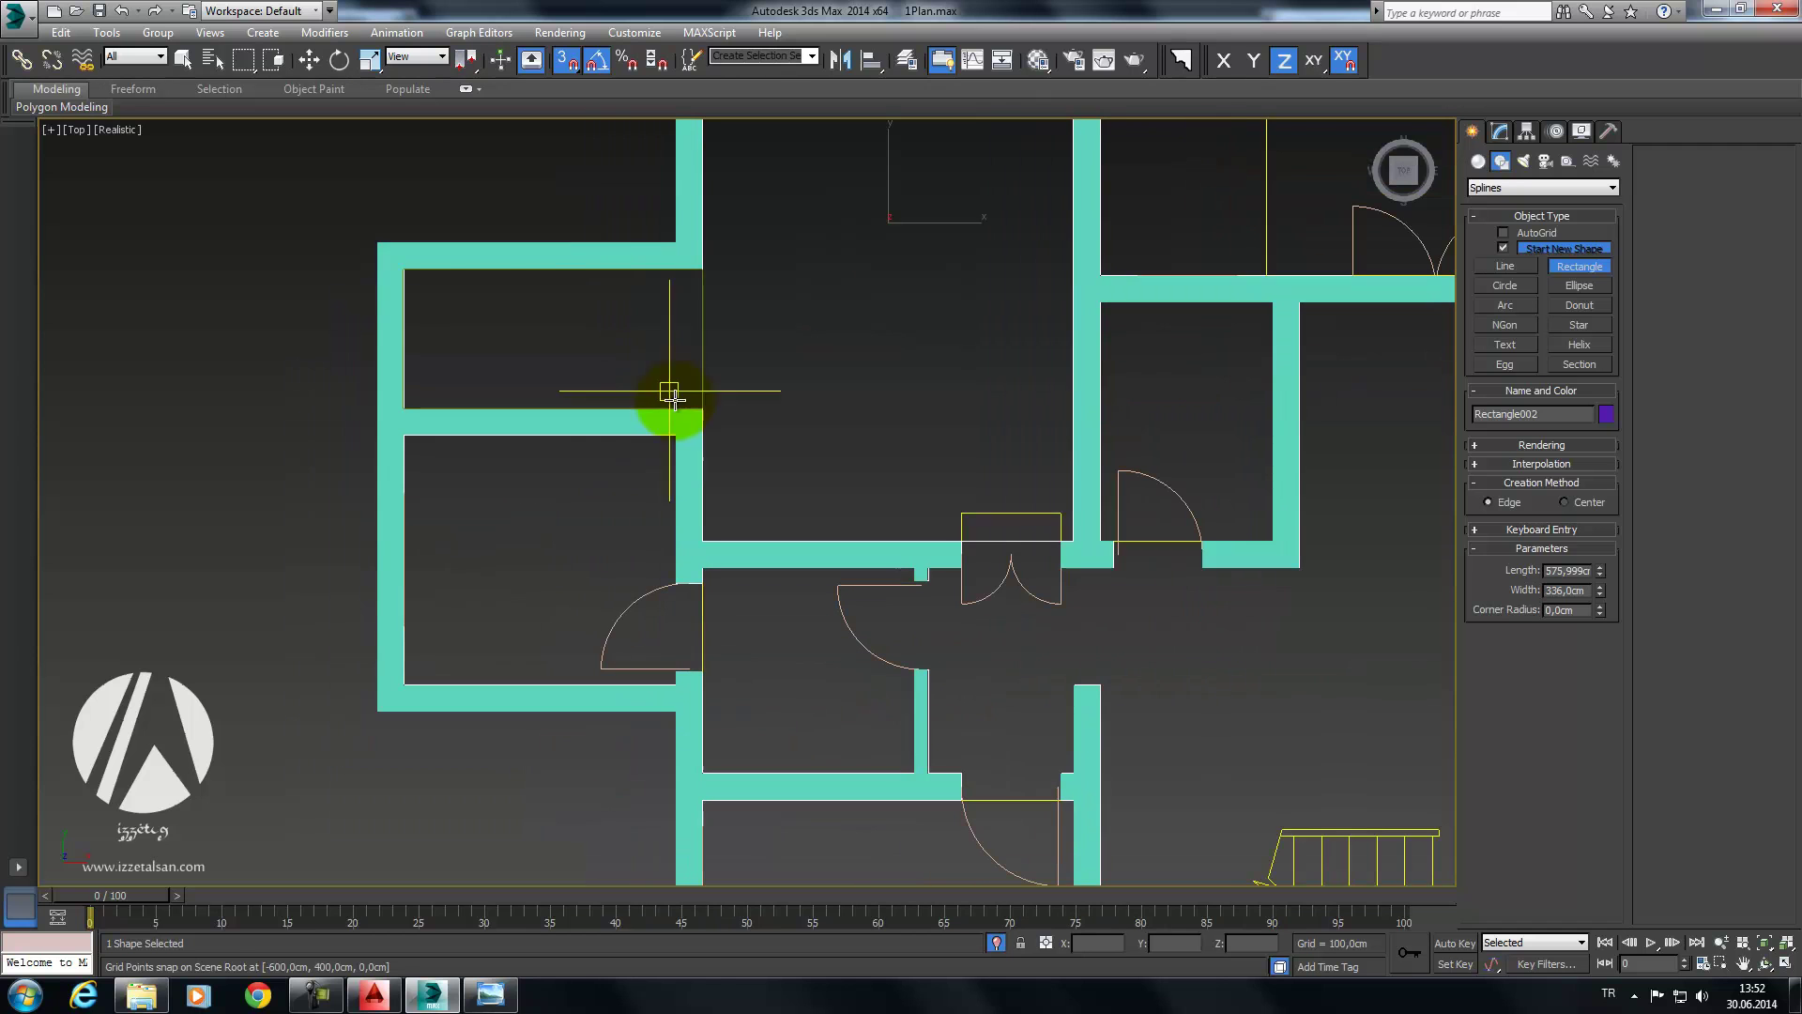
pyautogui.moveTo(666, 453); pyautogui.dragTo(392, 679)
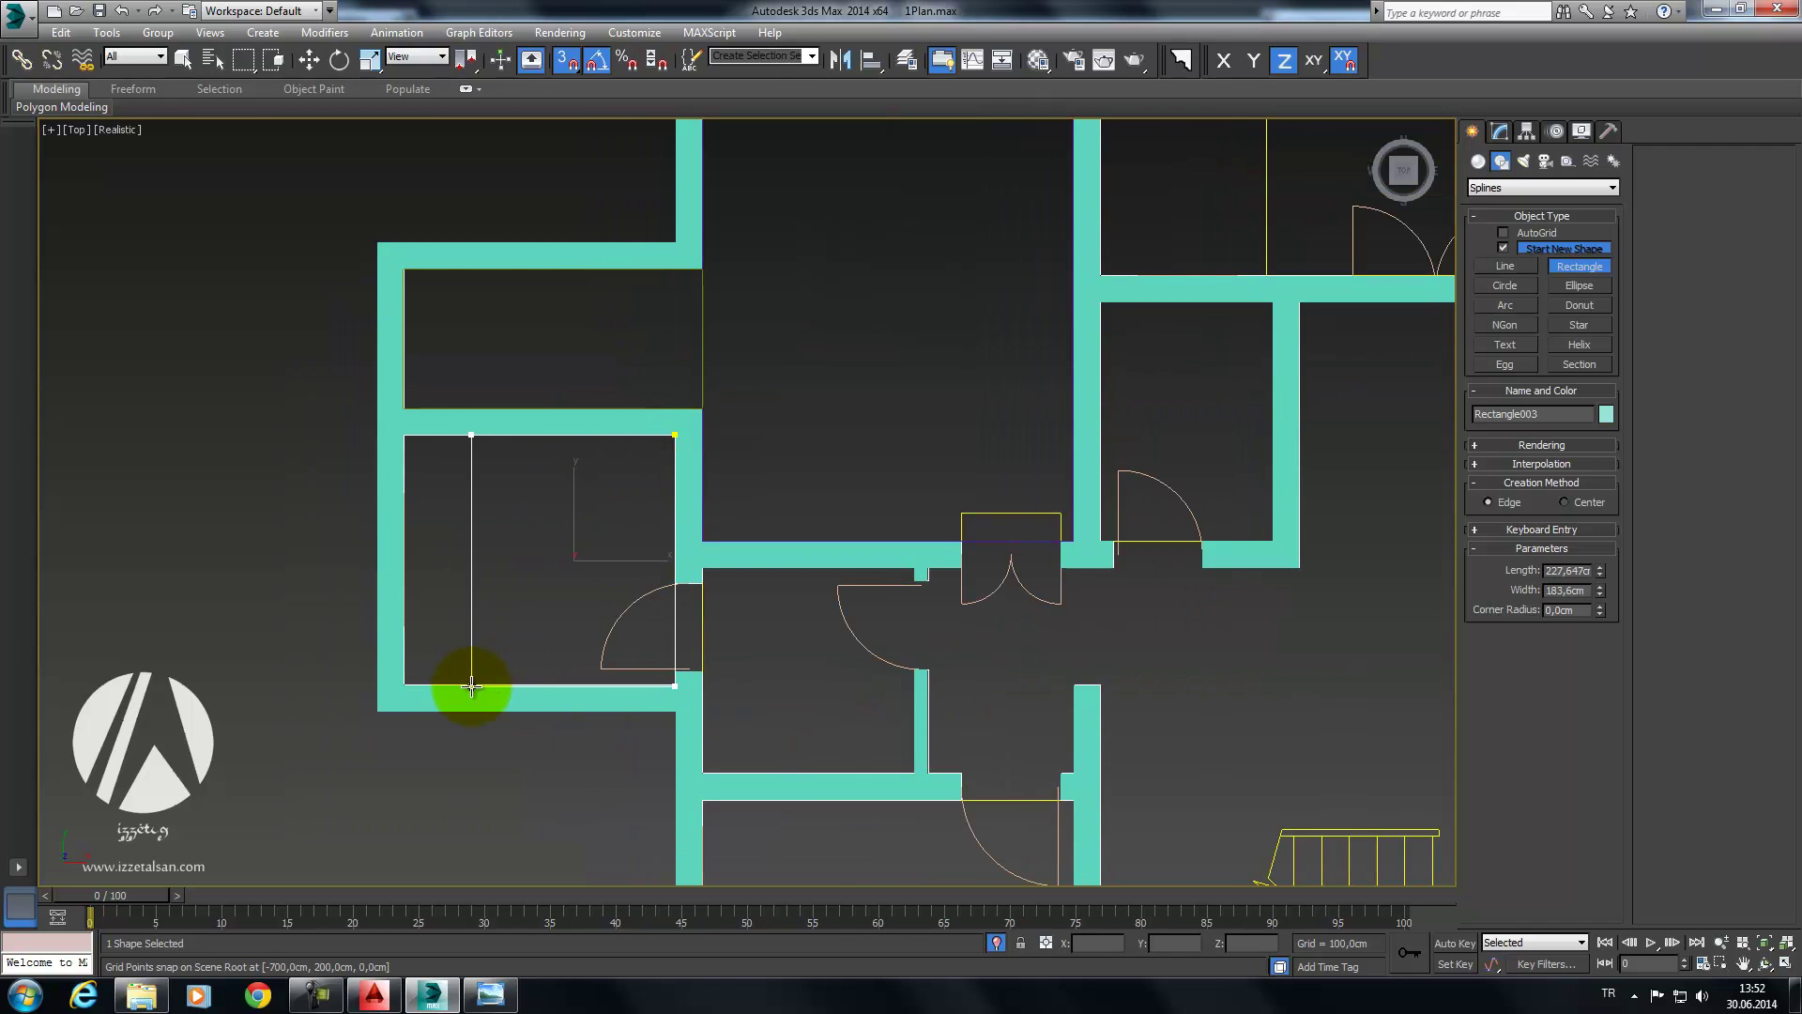
pyautogui.moveTo(742, 581); pyautogui.dragTo(618, 513, button='middle')
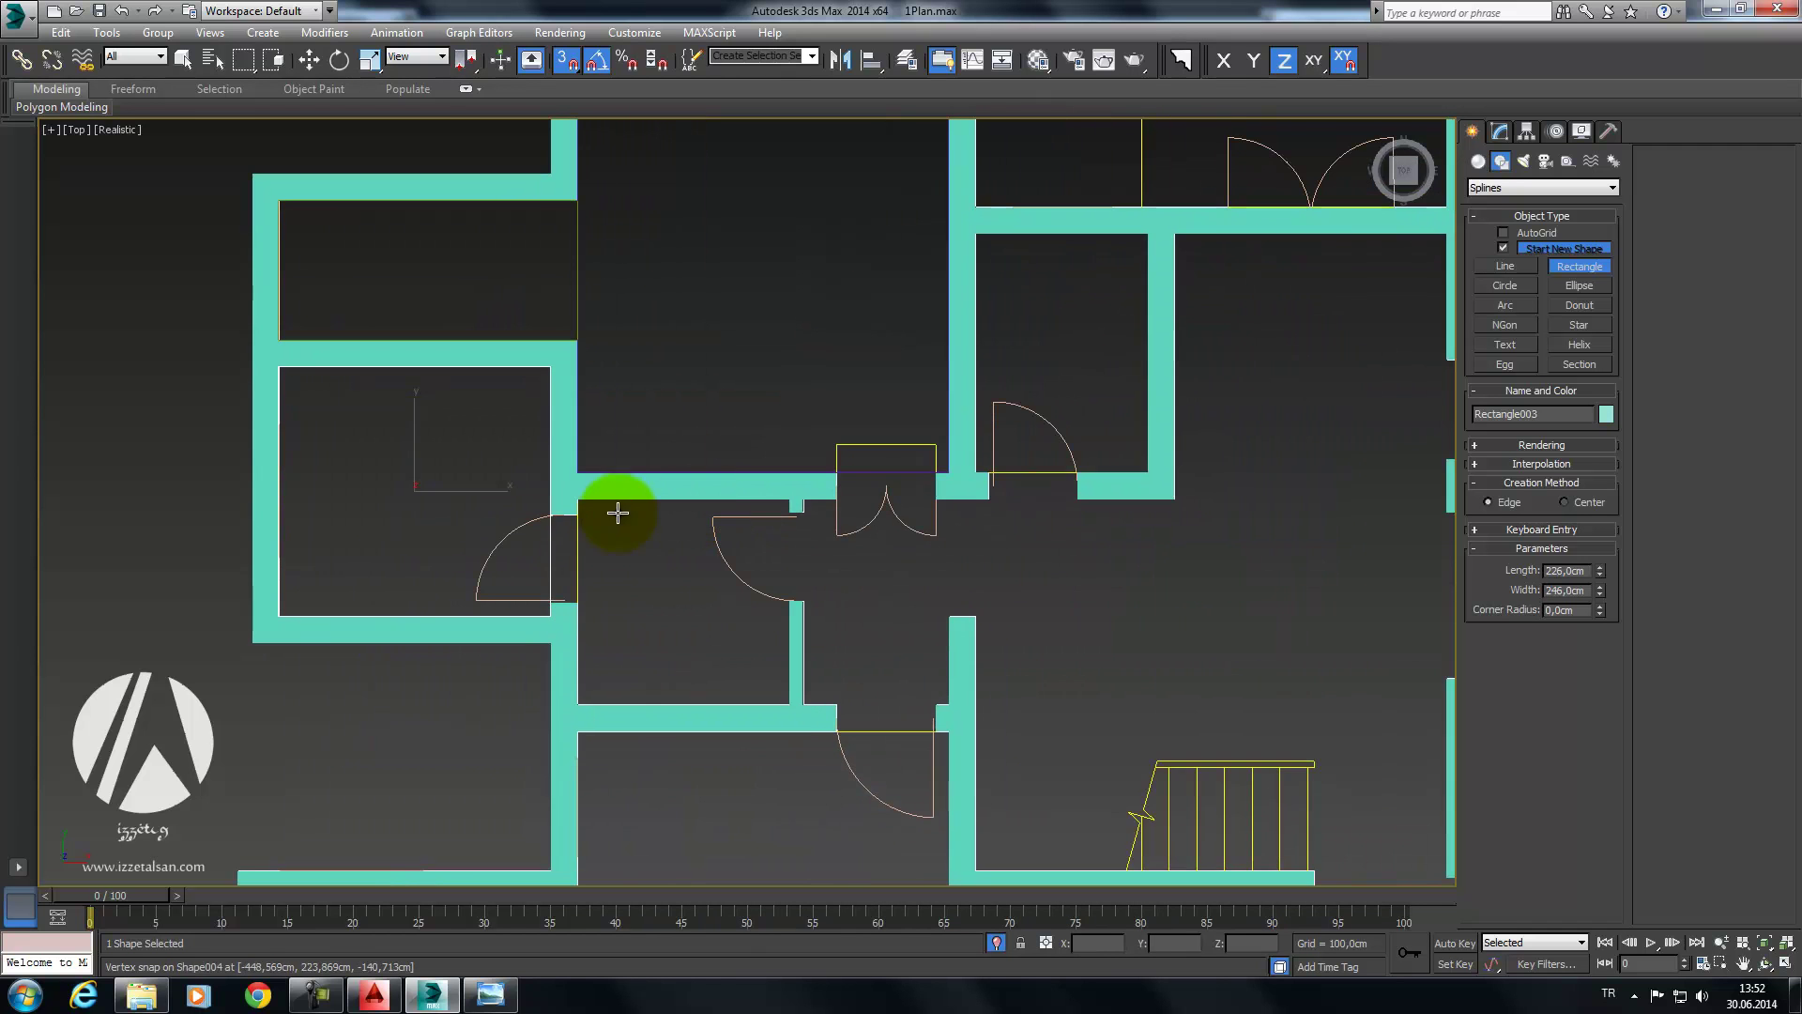
pyautogui.moveTo(579, 500); pyautogui.dragTo(791, 706)
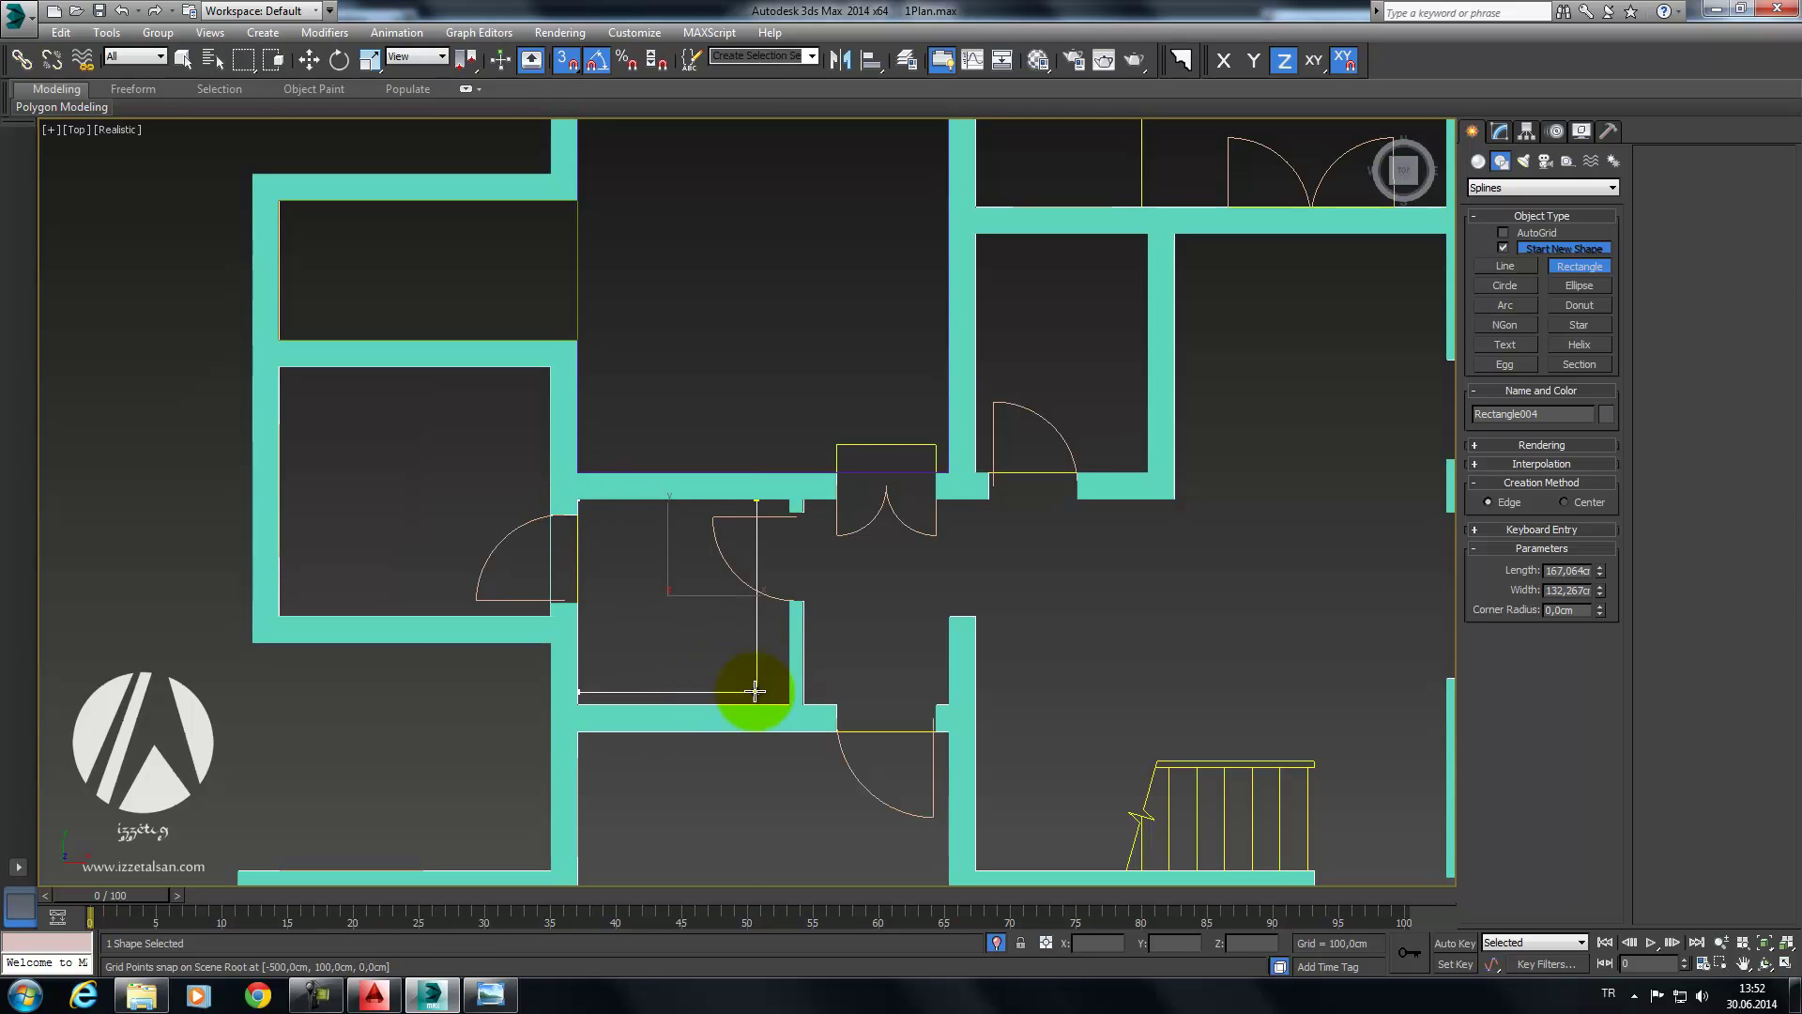
# Step: Undo the last rectangle, redraw the left room's rectangle, and return to Perspective
pyautogui.scroll(-3, 824, 669)
pyautogui.keyDown('alt'); pyautogui.moveTo(848, 648); pyautogui.dragTo(848, 487, button='middle'); pyautogui.keyUp('alt')
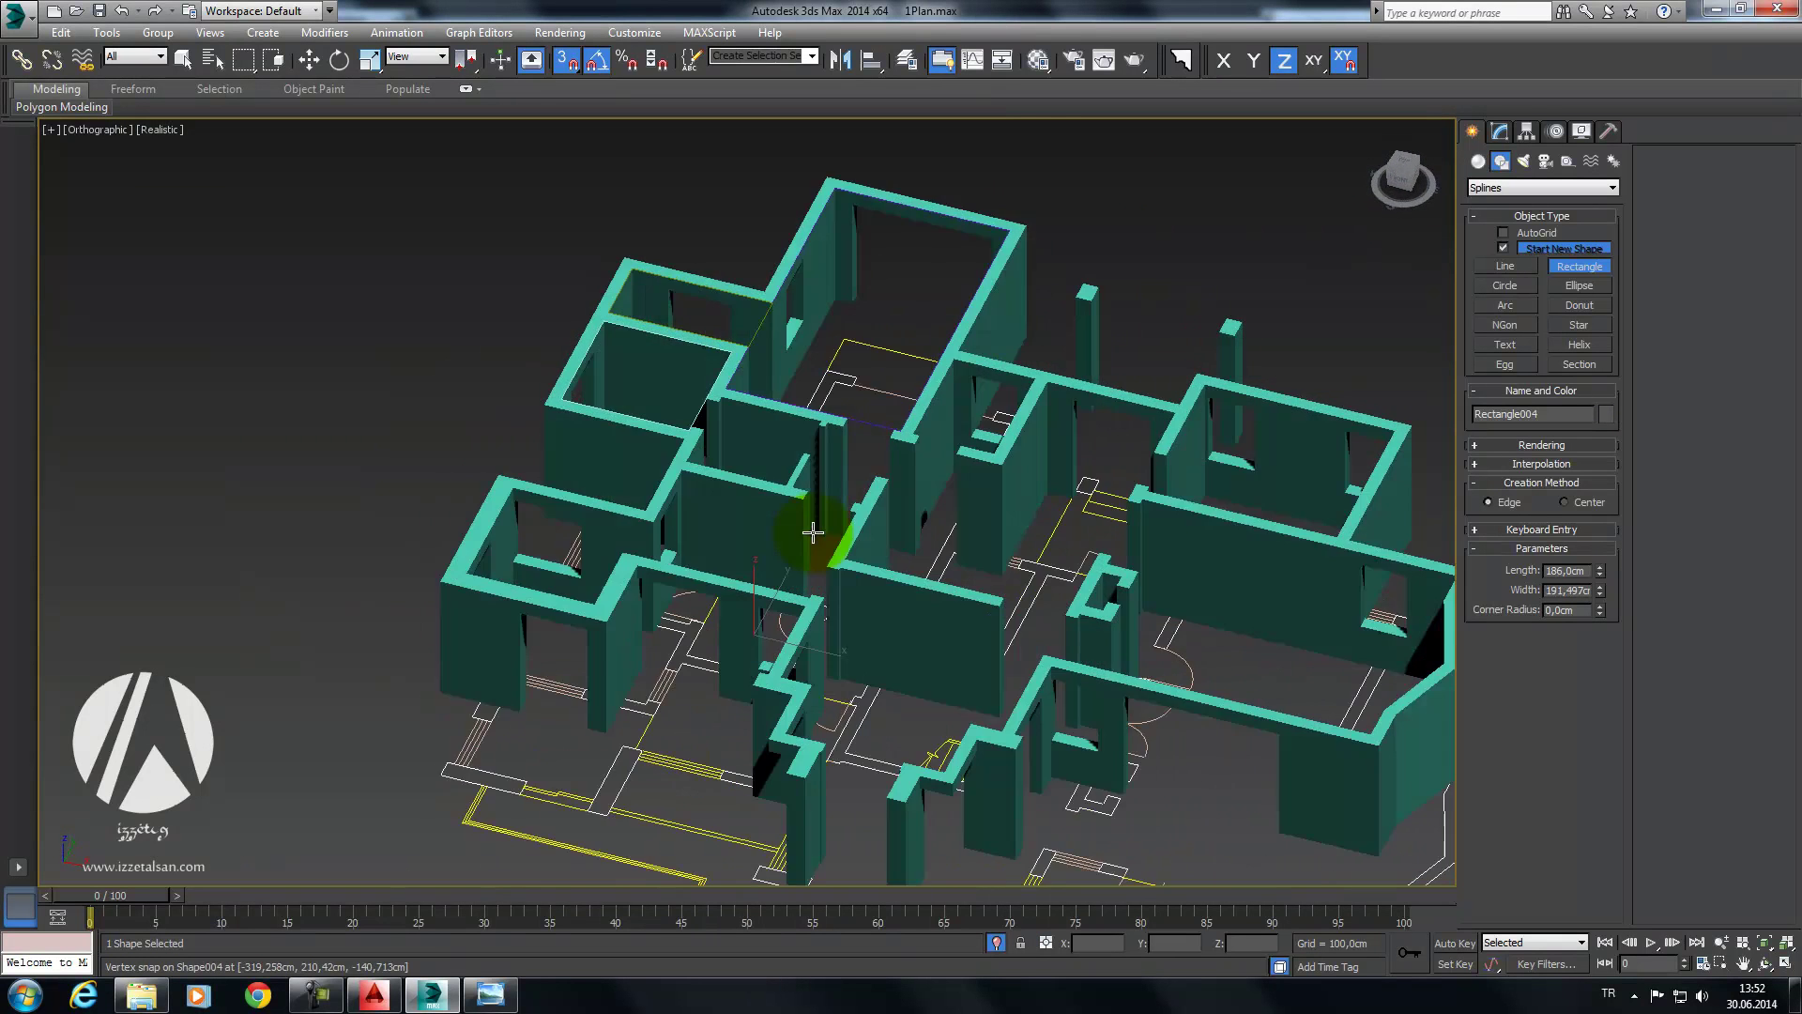
pyautogui.hotkey('ctrl', 'z')
pyautogui.keyDown('alt'); pyautogui.moveTo(833, 491); pyautogui.dragTo(772, 567, button='middle'); pyautogui.keyUp('alt')
pyautogui.scroll(2, 773, 567)
pyautogui.scroll(3, 825, 616)
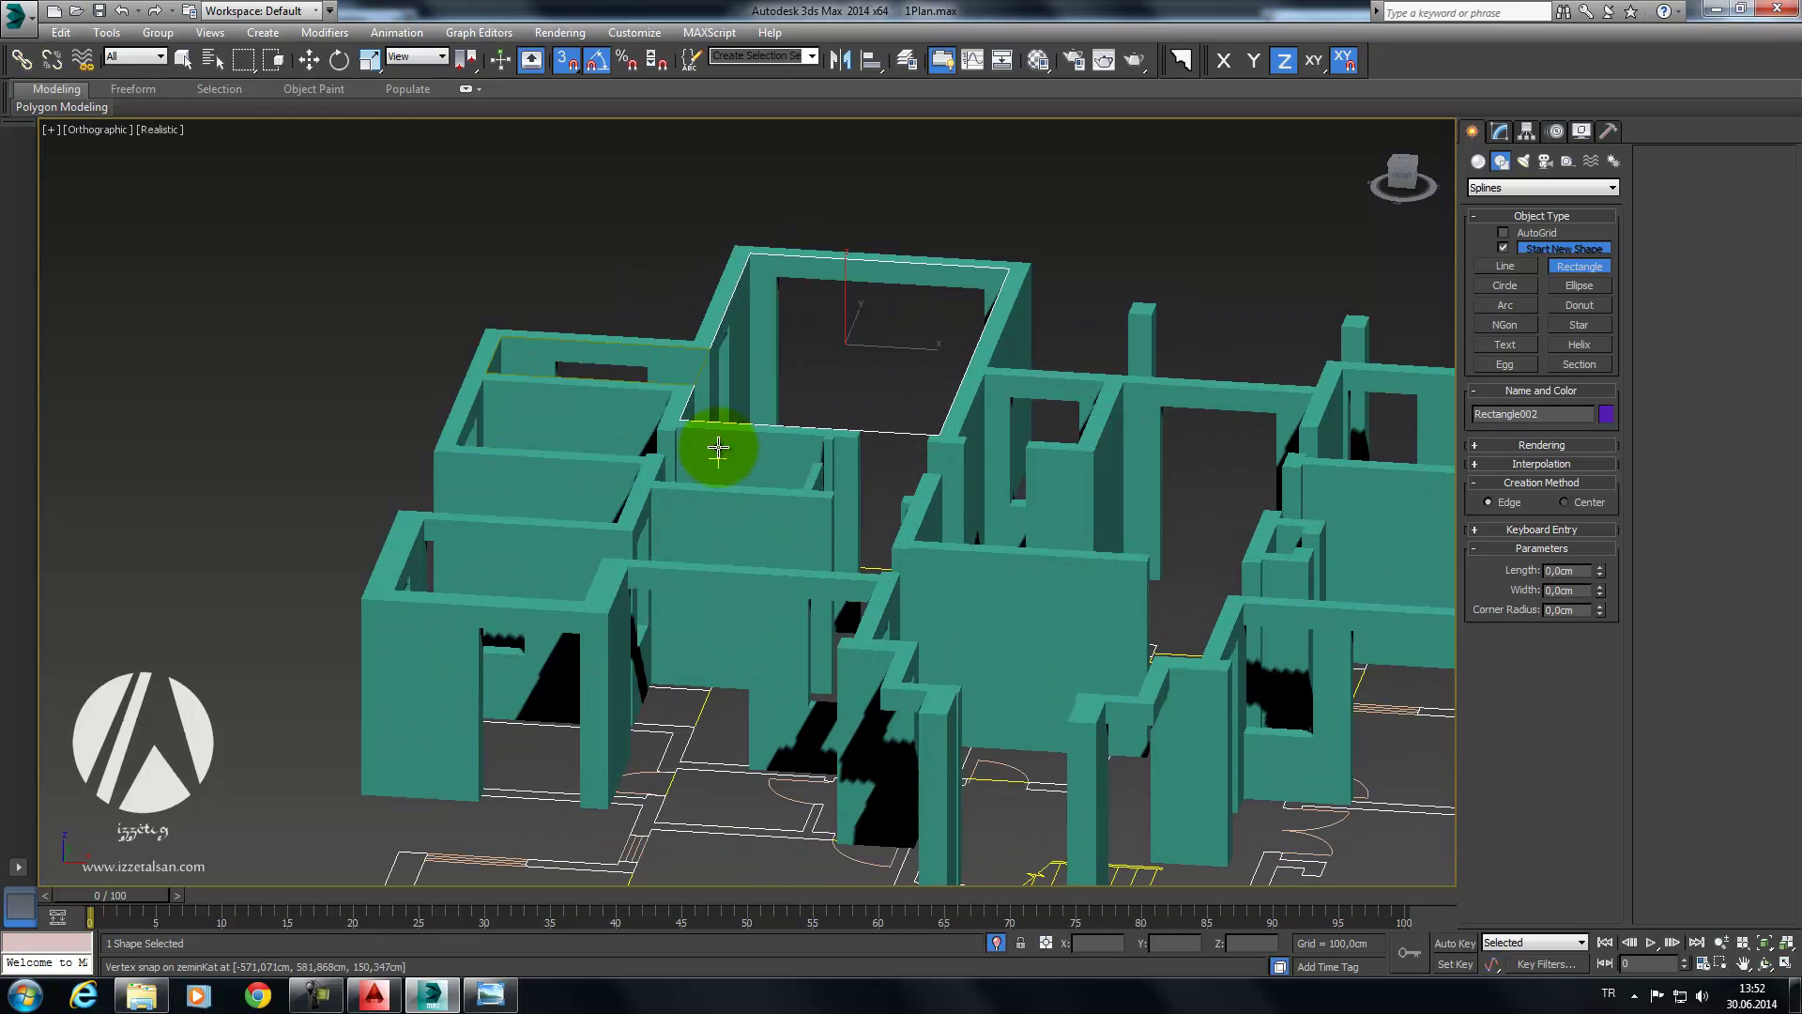
pyautogui.scroll(2, 716, 451)
pyautogui.scroll(2, 691, 475)
pyautogui.moveTo(709, 374); pyautogui.dragTo(413, 485)
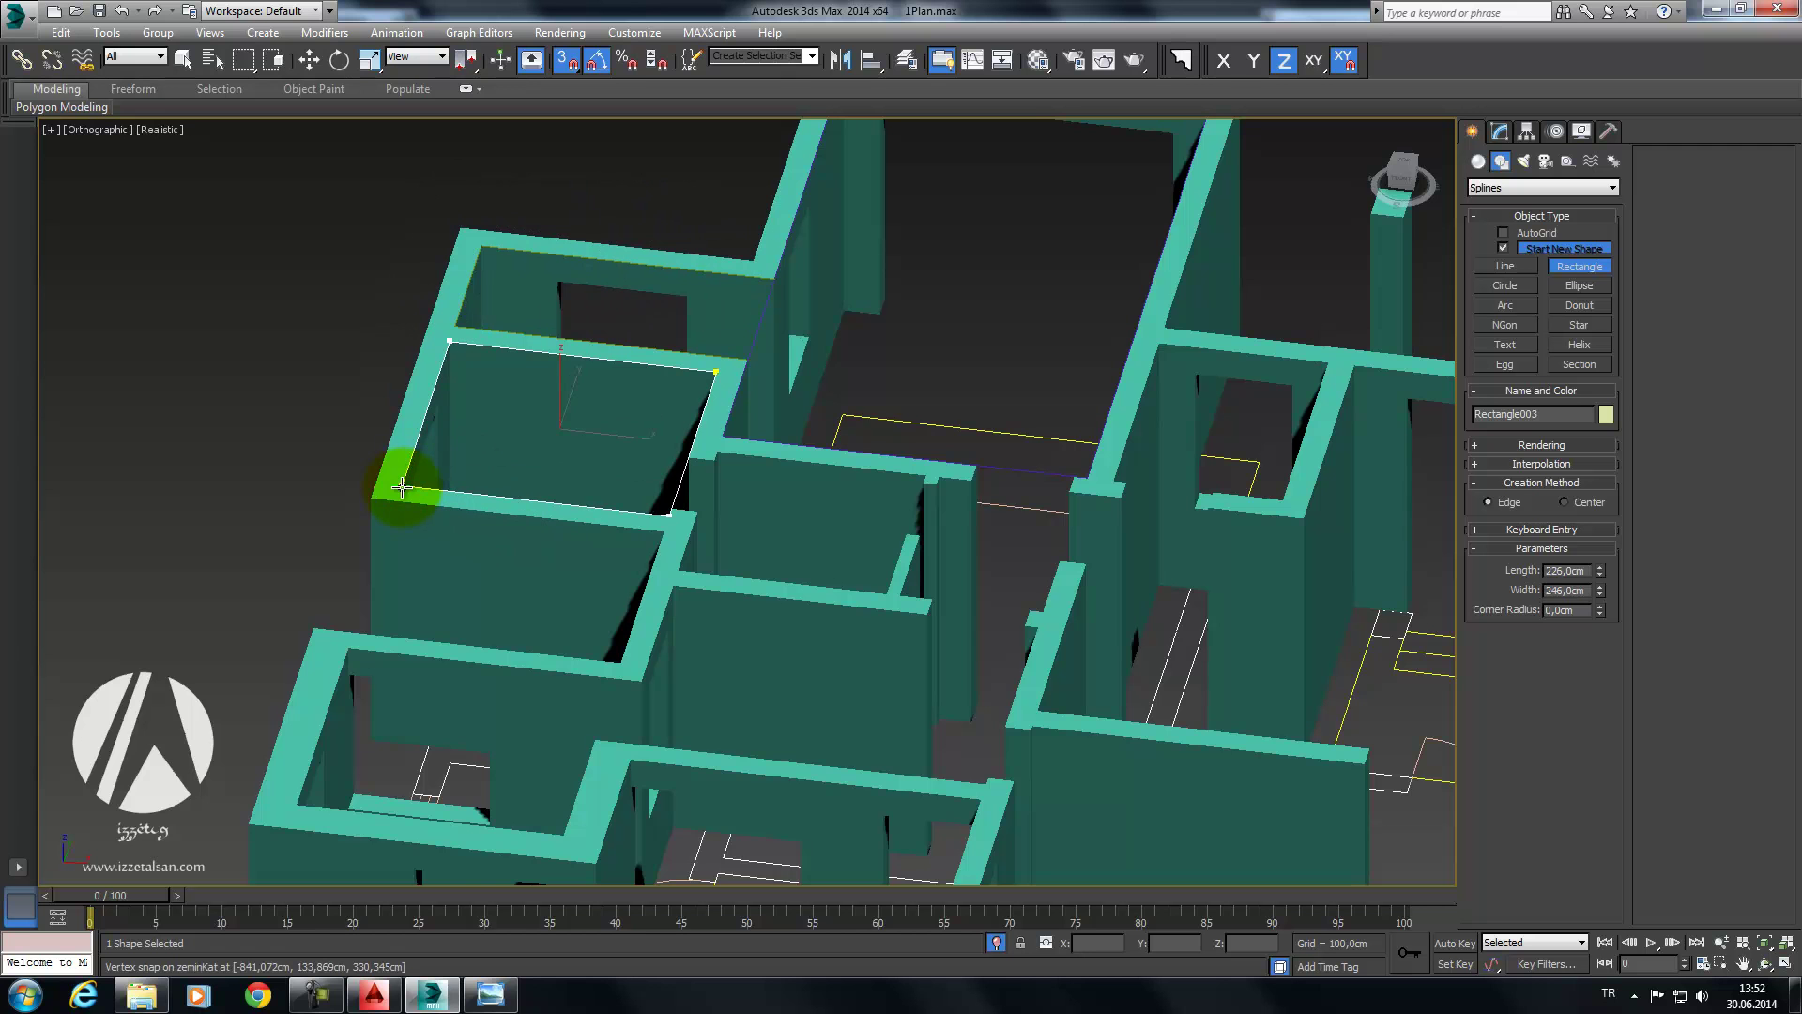
pyautogui.press('p')
pyautogui.keyDown('alt'); pyautogui.moveTo(402, 488); pyautogui.dragTo(614, 512, button='middle'); pyautogui.keyUp('alt')
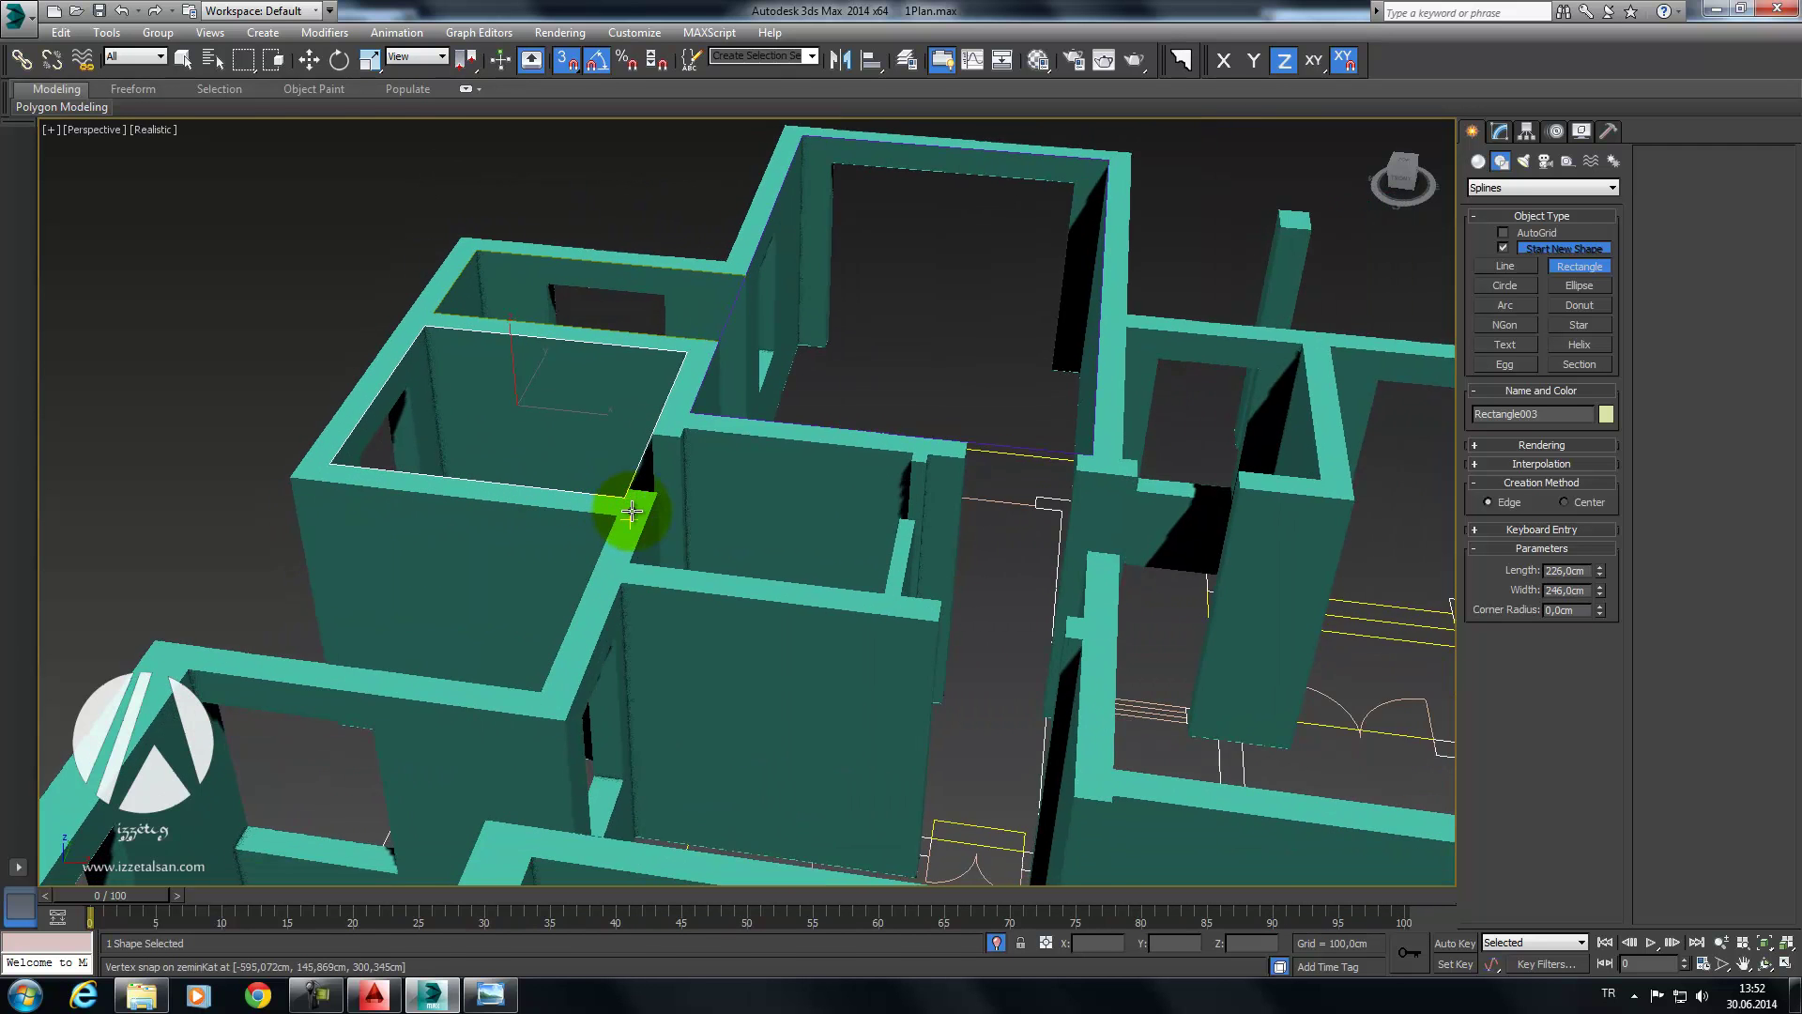
# Step: Trace rectangles over the next central rooms, one stretched to 186 × 132 cm
pyautogui.moveTo(584, 457); pyautogui.dragTo(737, 544)
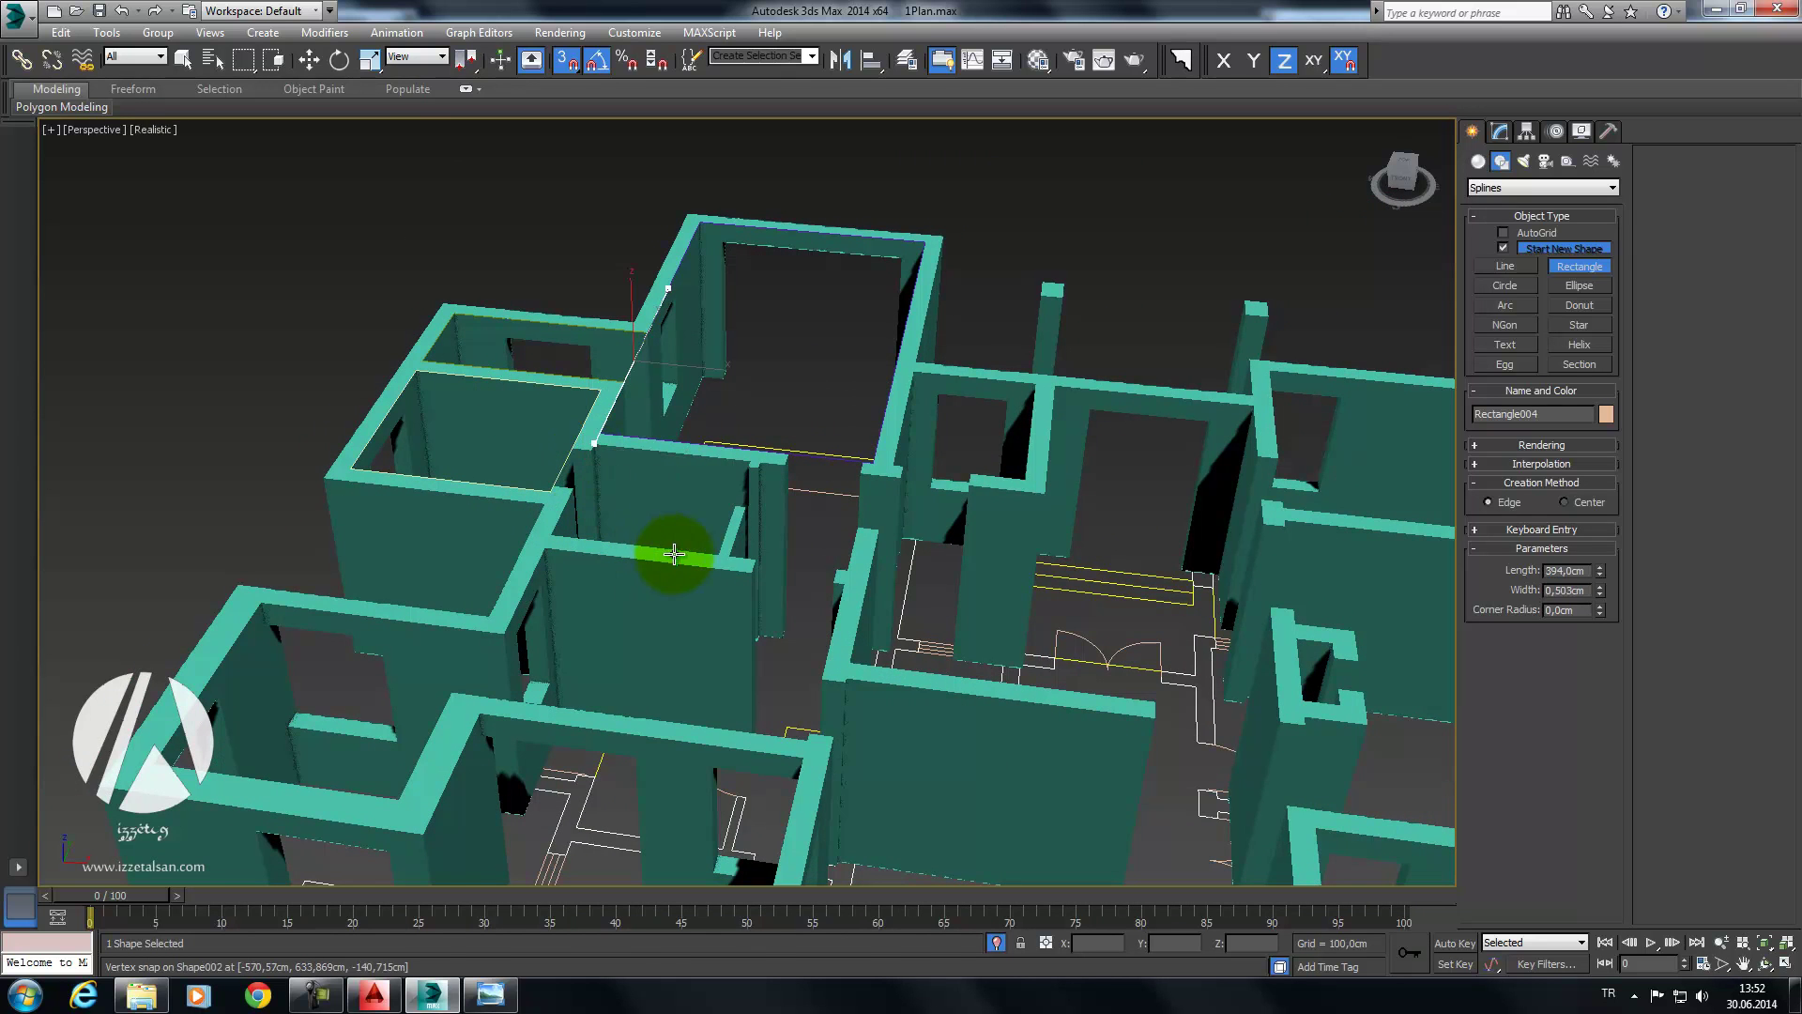
pyautogui.moveTo(721, 549)
pyautogui.keyDown('alt'); pyautogui.mouseDown(button='middle')
pyautogui.moveTo(552, 596)
pyautogui.moveTo(604, 556)
pyautogui.mouseUp(button='middle'); pyautogui.keyUp('alt')
pyautogui.moveTo(394, 518); pyautogui.dragTo(565, 687)
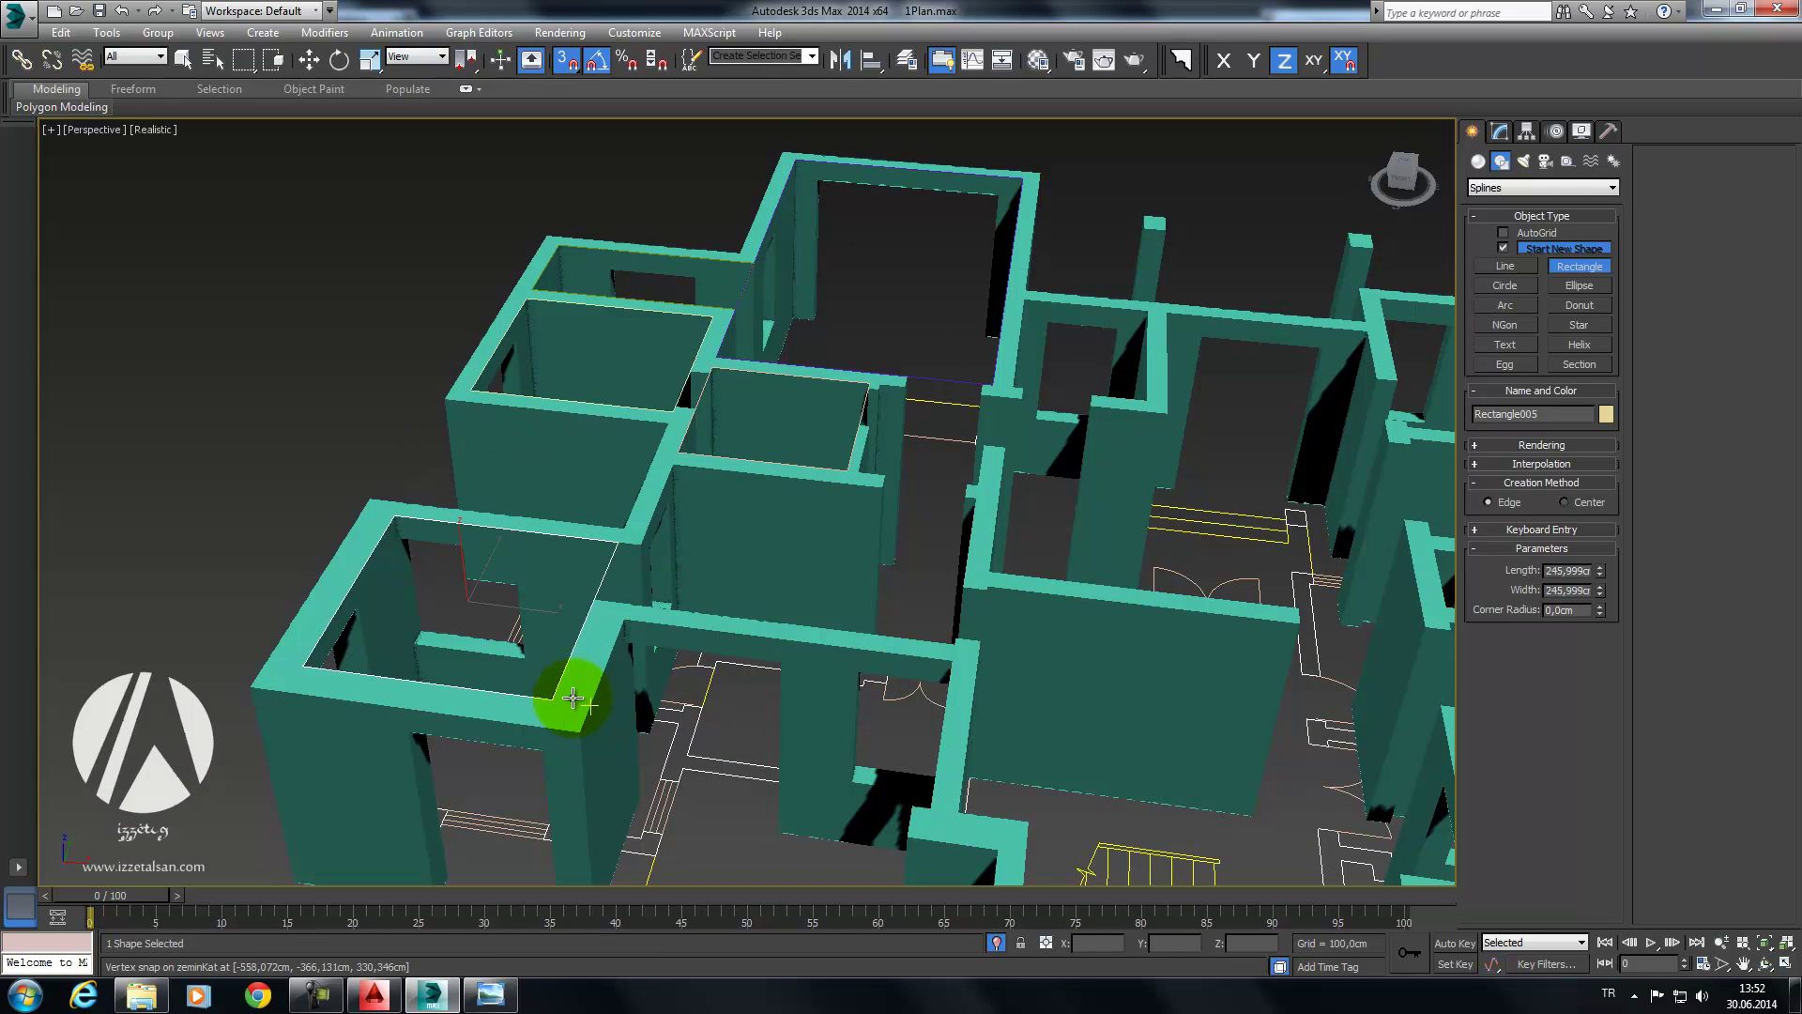
pyautogui.moveTo(679, 494)
pyautogui.mouseDown()
pyautogui.moveTo(956, 676)
pyautogui.moveTo(959, 655)
pyautogui.mouseUp()
pyautogui.moveTo(792, 644)
pyautogui.keyDown('alt'); pyautogui.mouseDown(button='middle')
pyautogui.moveTo(817, 692)
pyautogui.moveTo(603, 716)
pyautogui.moveTo(672, 522)
pyautogui.moveTo(672, 575)
pyautogui.moveTo(720, 628)
pyautogui.mouseUp(button='middle'); pyautogui.keyUp('alt')
pyautogui.scroll(3, 667, 524)
pyautogui.scroll(3, 672, 576)
pyautogui.scroll(2, 773, 531)
pyautogui.scroll(2, 672, 538)
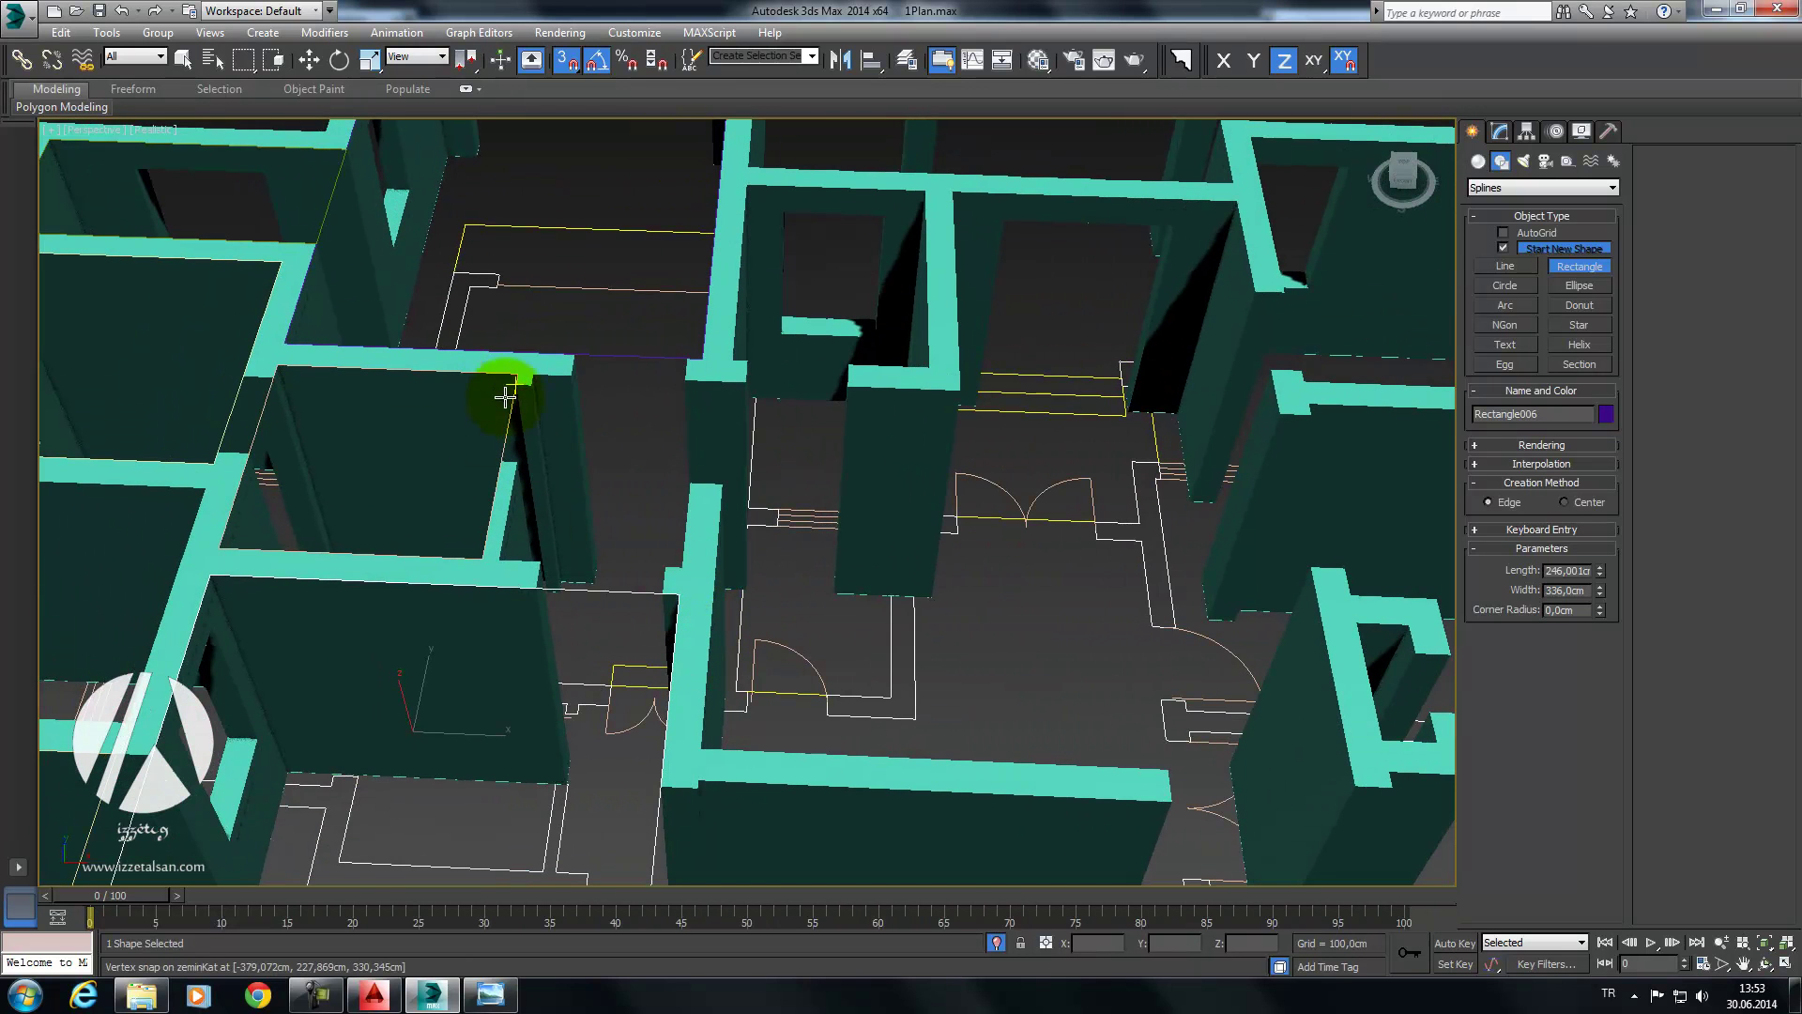
pyautogui.moveTo(577, 485); pyautogui.dragTo(683, 588)
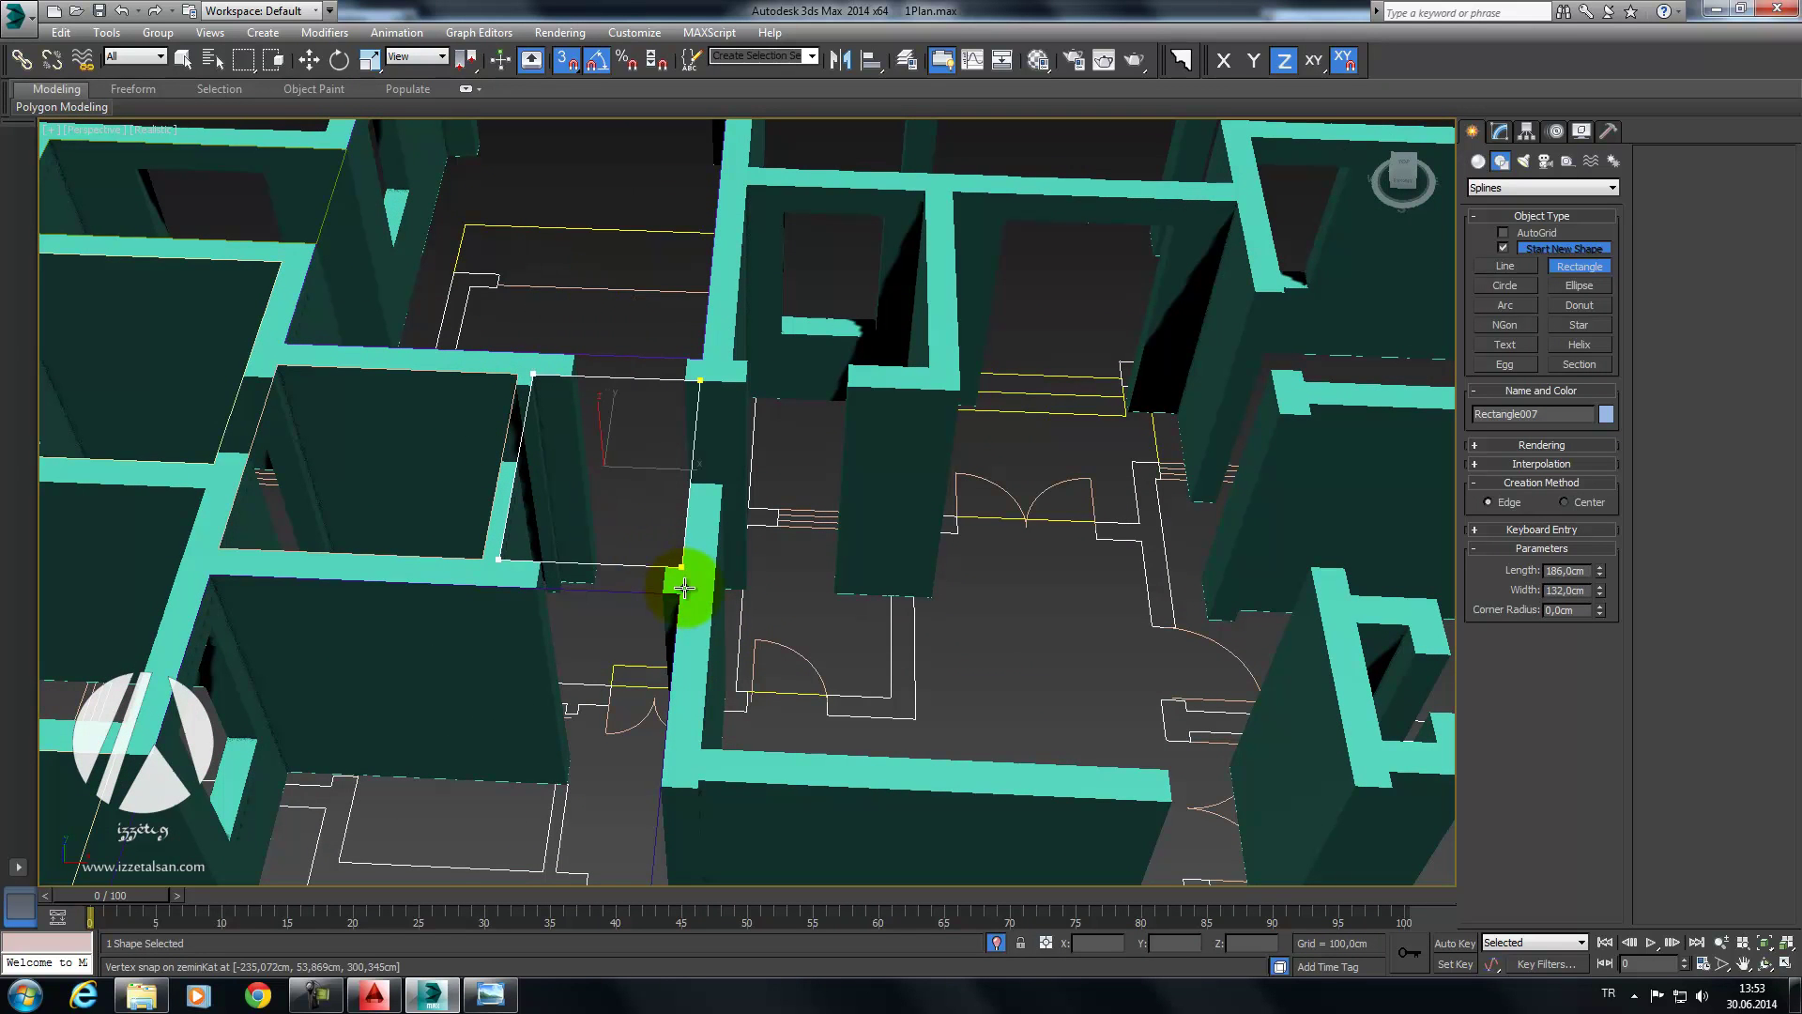
# Step: Draw a 216 × 156 cm rectangle and a 114 × 246 cm rectangle over the stair room
pyautogui.moveTo(683, 570)
pyautogui.keyDown('alt'); pyautogui.mouseDown(button='middle')
pyautogui.moveTo(716, 604)
pyautogui.moveTo(639, 284)
pyautogui.mouseUp(button='middle'); pyautogui.keyUp('alt')
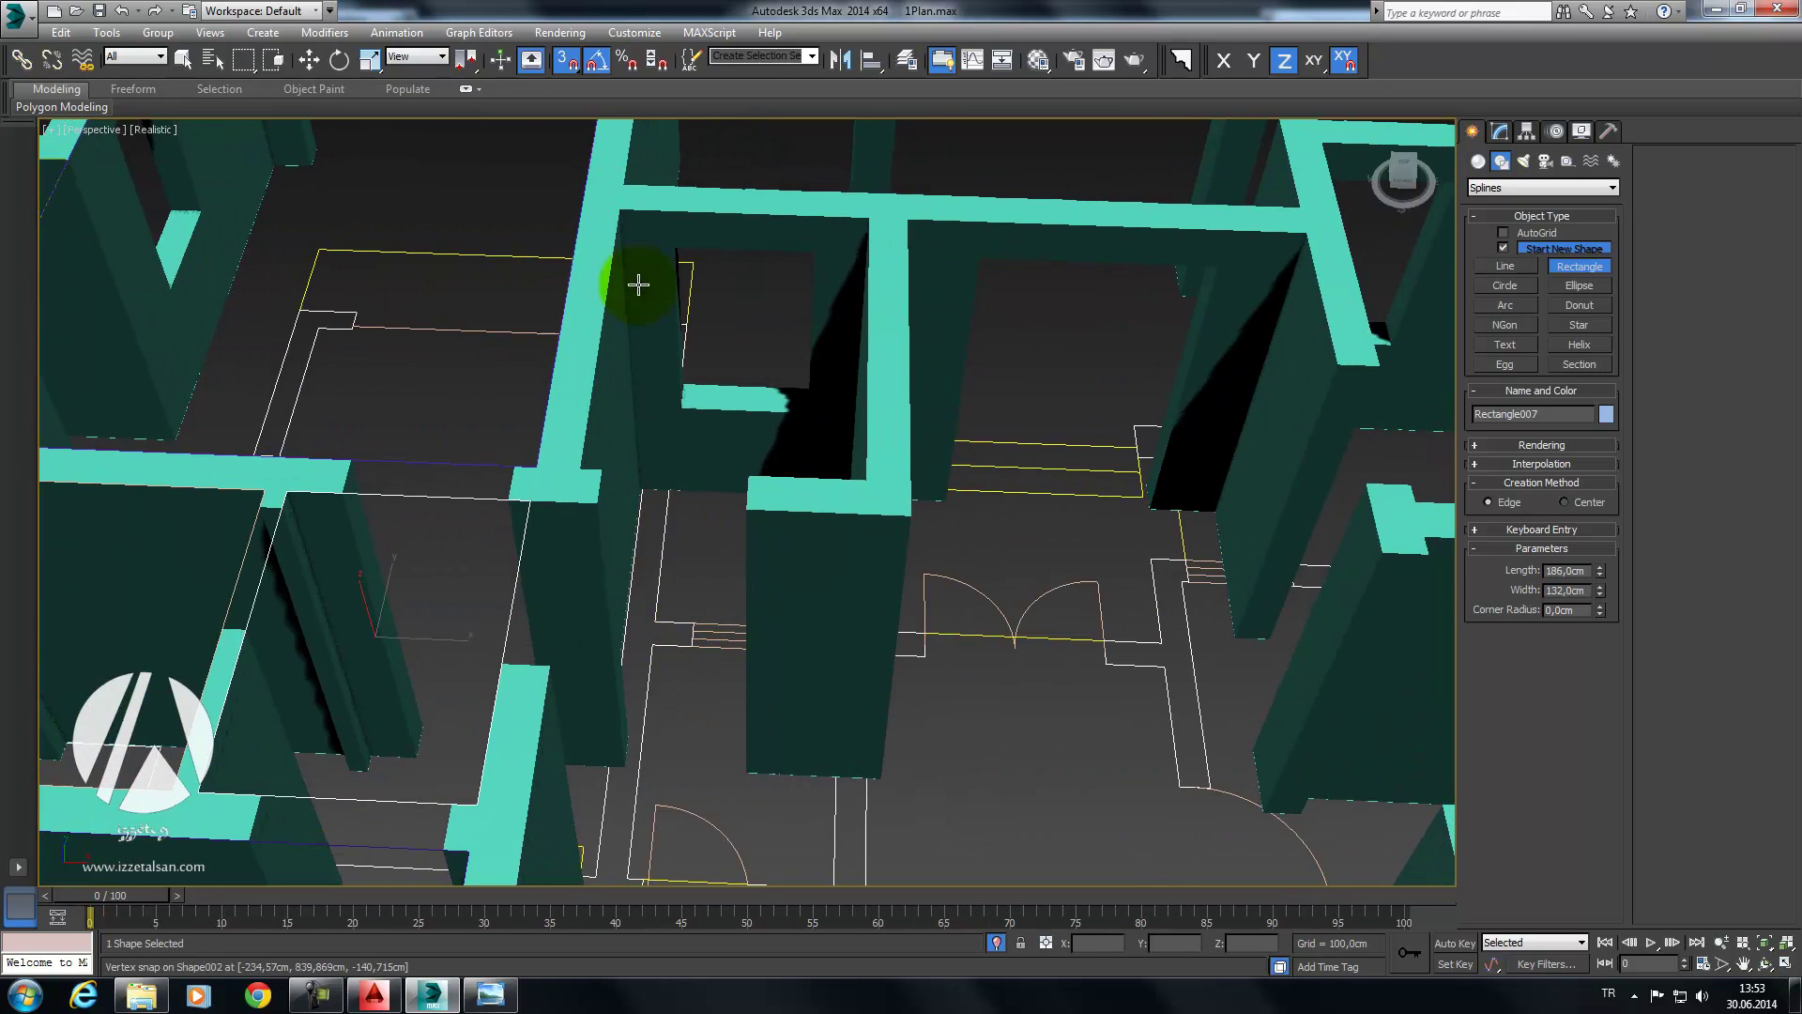
pyautogui.moveTo(619, 208); pyautogui.dragTo(861, 478)
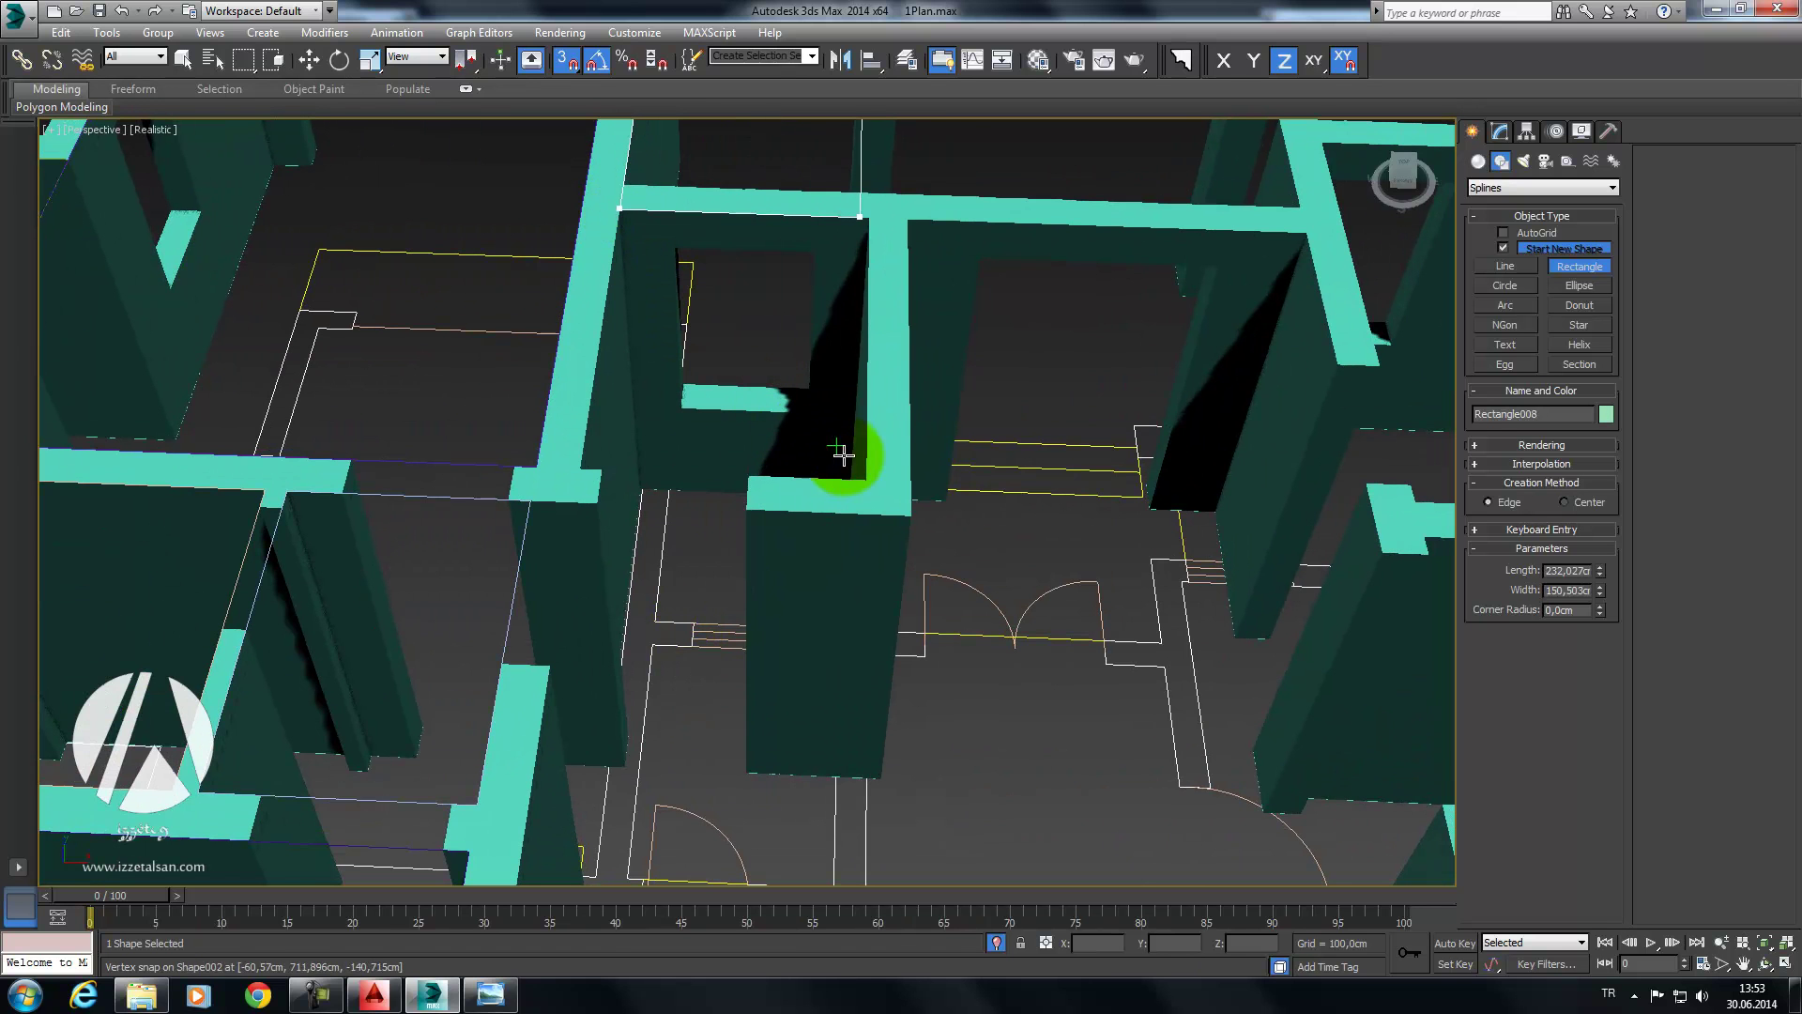
pyautogui.scroll(-5, 859, 441)
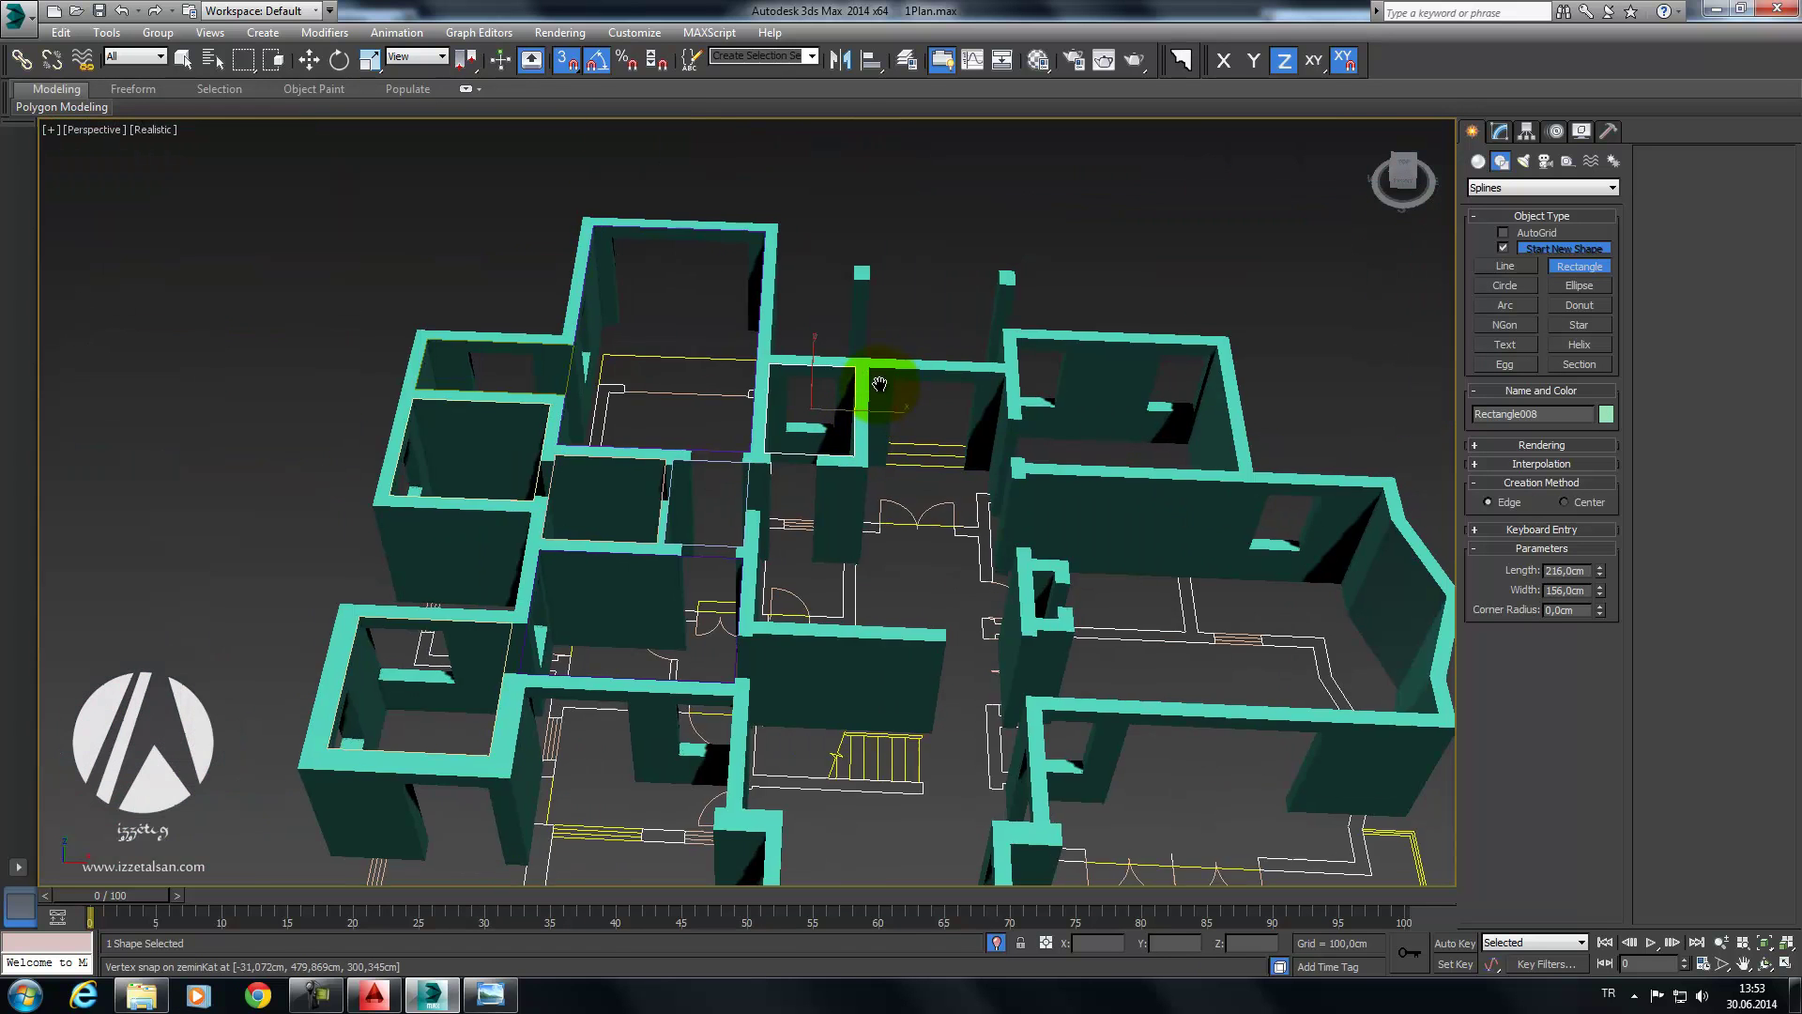
pyautogui.scroll(2, 801, 407)
pyautogui.scroll(2, 793, 407)
pyautogui.moveTo(808, 451); pyautogui.dragTo(710, 410, button='middle')
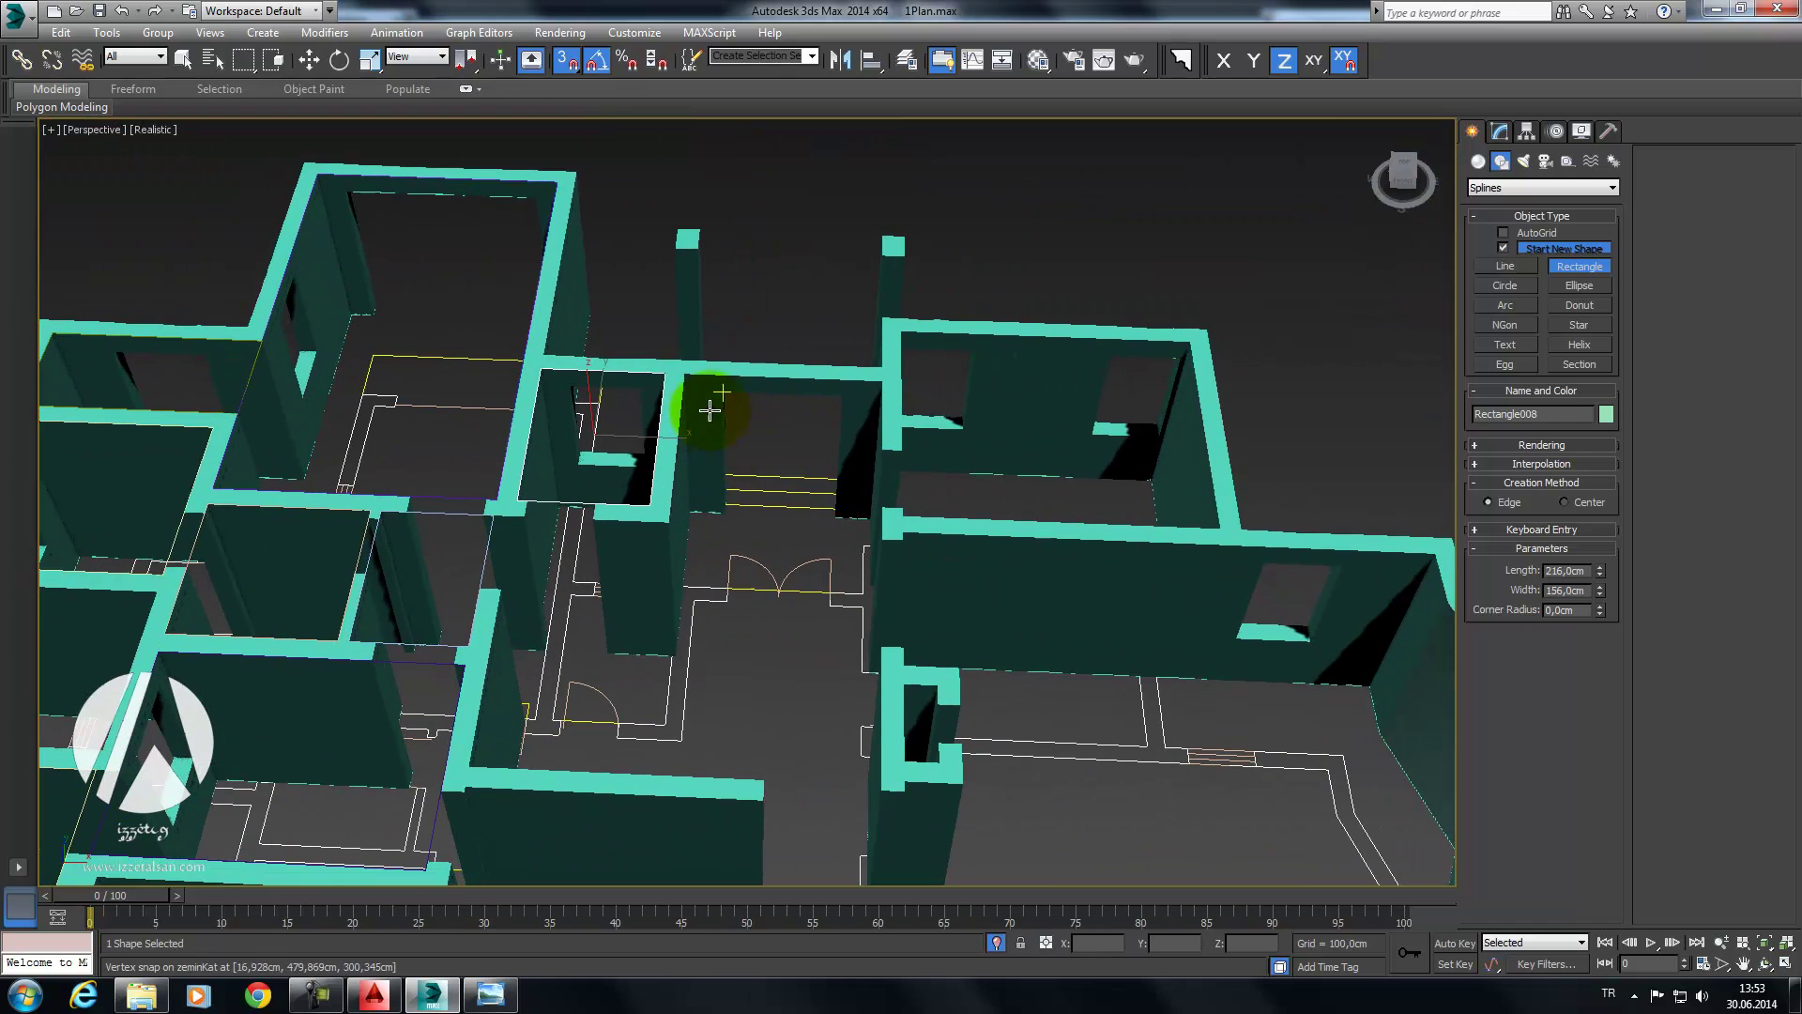
pyautogui.moveTo(685, 373); pyautogui.dragTo(873, 533)
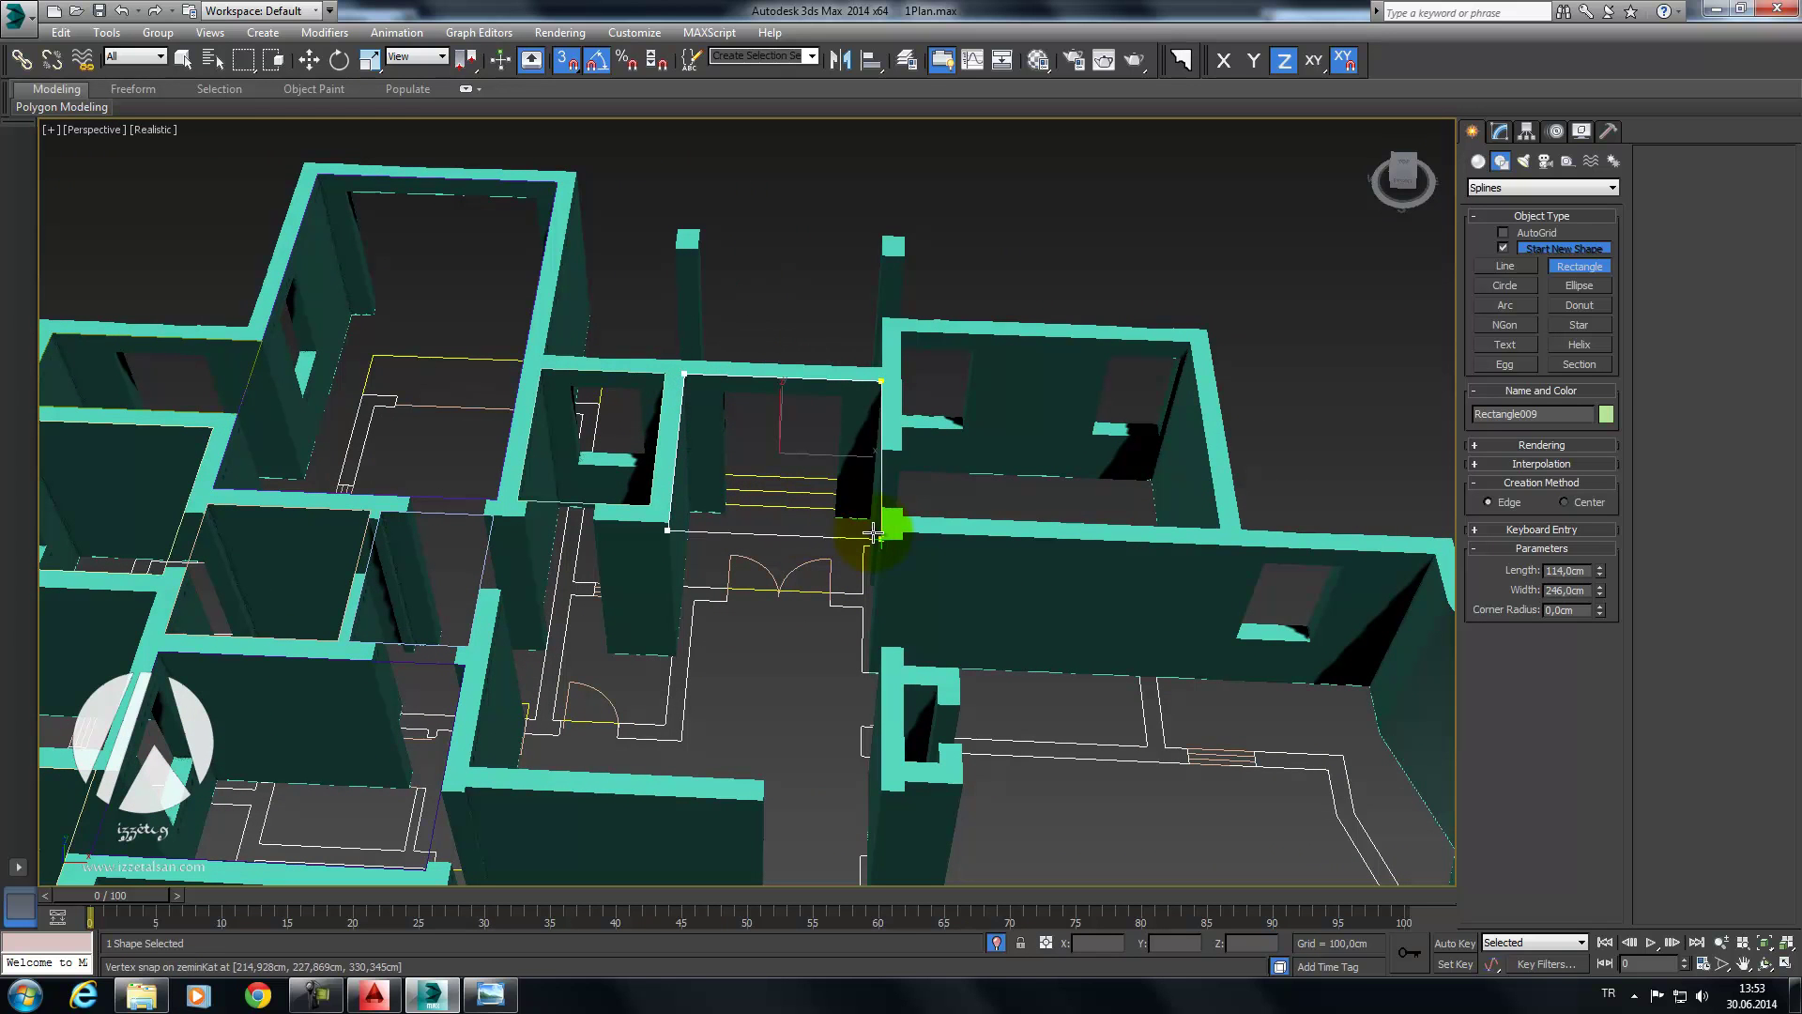
# Step: Retry rectangles over the right-hand rooms and span one across the large room
pyautogui.moveTo(902, 334); pyautogui.dragTo(1200, 514)
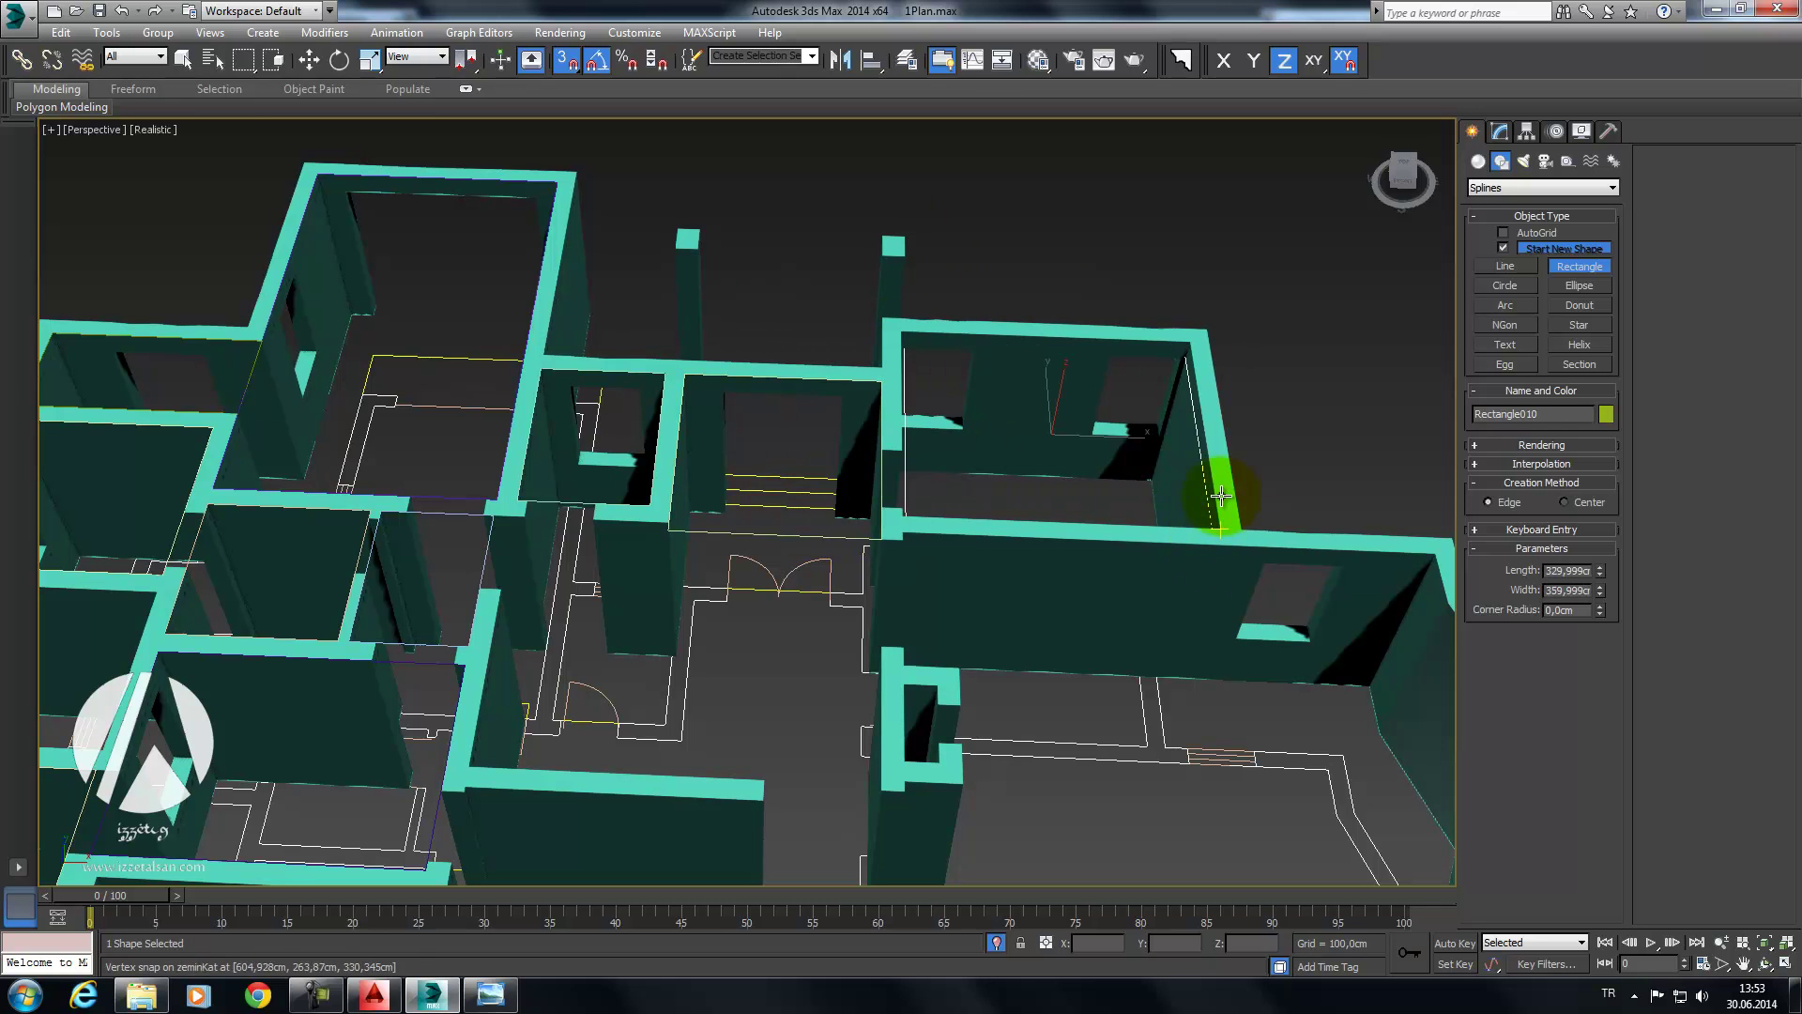
pyautogui.rightClick(1211, 451)
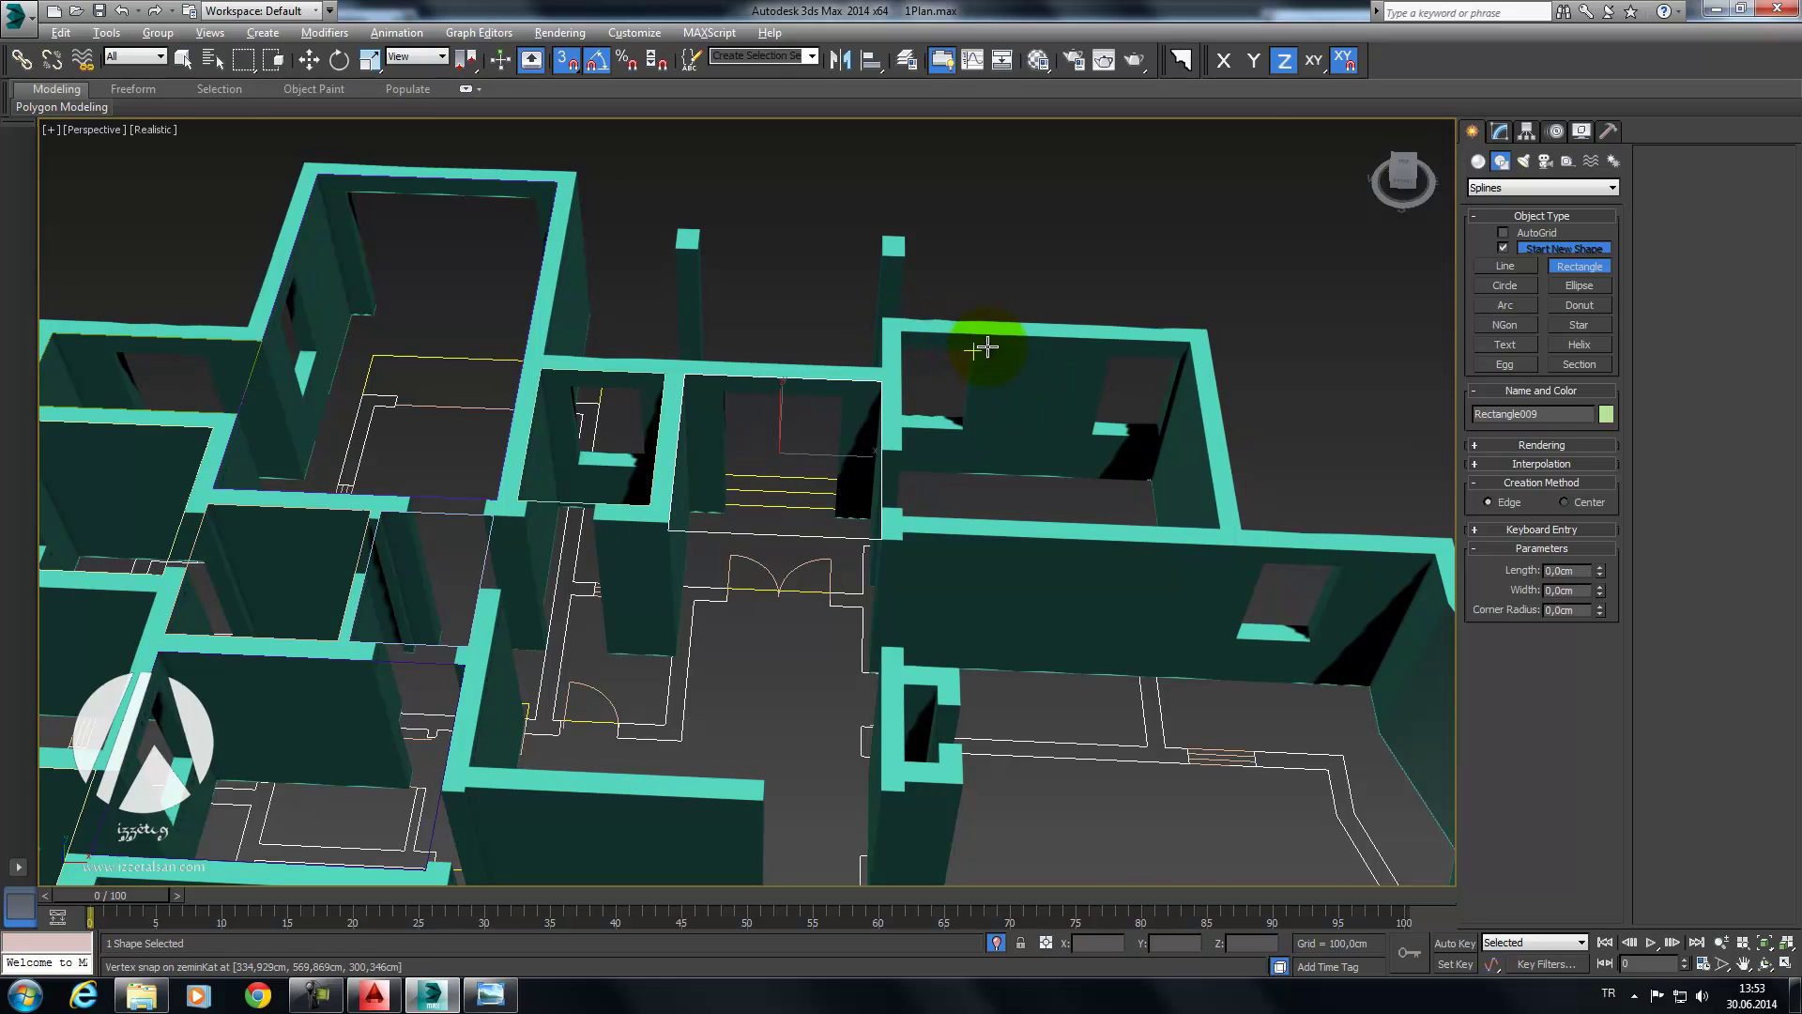
pyautogui.keyDown('alt'); pyautogui.moveTo(986, 348); pyautogui.dragTo(970, 379, button='middle'); pyautogui.keyUp('alt')
pyautogui.moveTo(943, 373); pyautogui.dragTo(1195, 607)
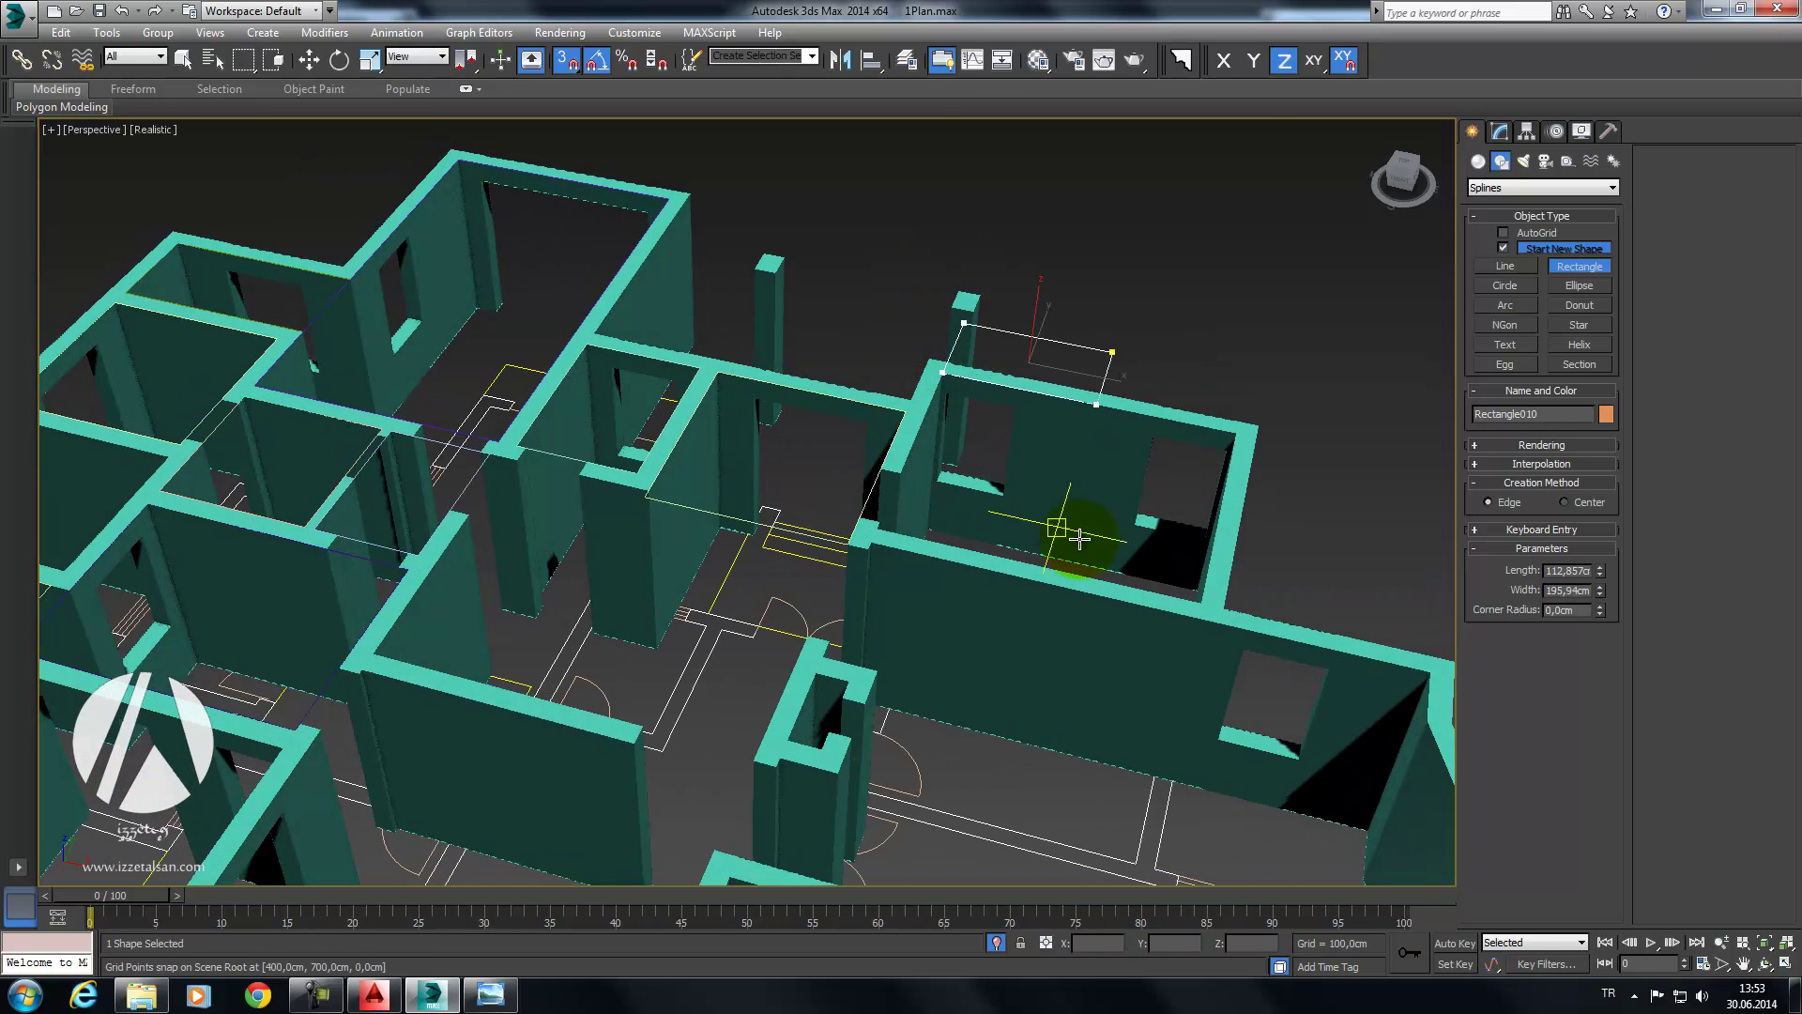
pyautogui.moveTo(1063, 633)
pyautogui.mouseDown(button='middle')
pyautogui.moveTo(933, 475)
pyautogui.moveTo(894, 521)
pyautogui.mouseUp(button='middle')
pyautogui.moveTo(809, 441); pyautogui.dragTo(1040, 682)
pyautogui.rightClick(1054, 653)
pyautogui.keyDown('alt'); pyautogui.moveTo(1078, 675); pyautogui.dragTo(749, 453, button='middle'); pyautogui.keyUp('alt')
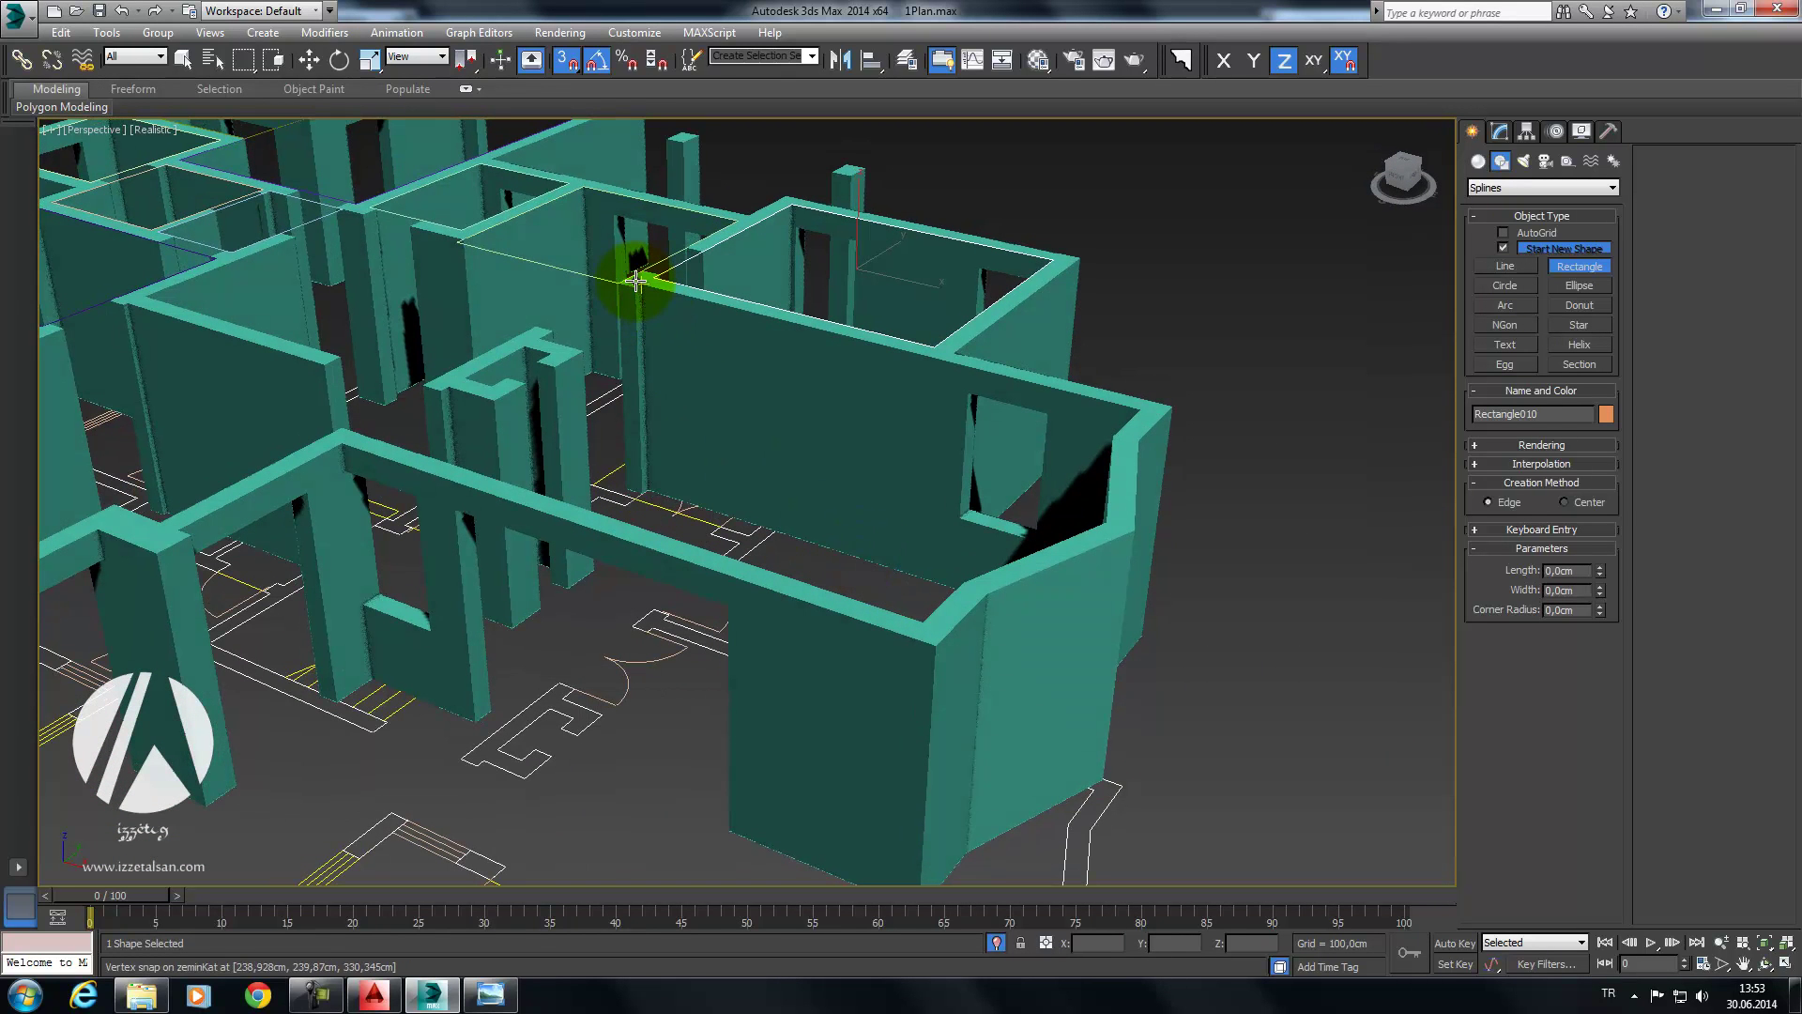
pyautogui.moveTo(699, 455); pyautogui.dragTo(921, 627)
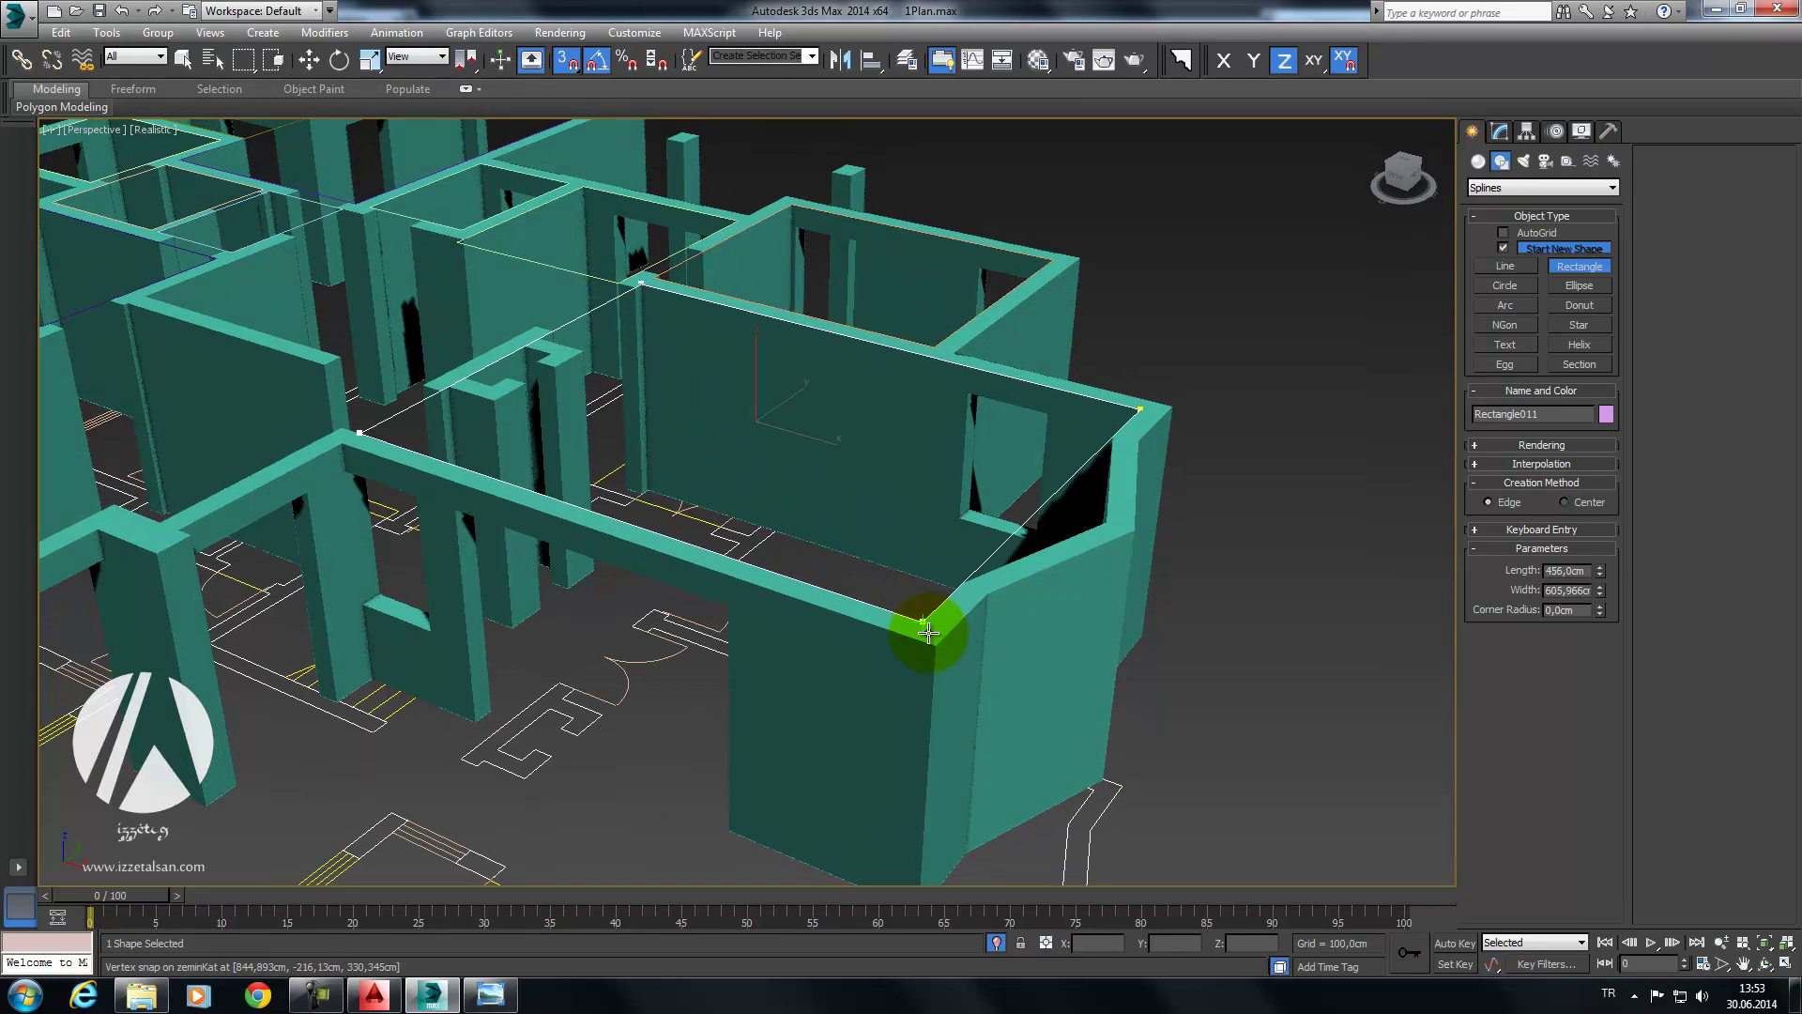
# Step: Trace another room's rectangle between snapped wall corners and start the next one
pyautogui.keyDown('alt'); pyautogui.moveTo(897, 607); pyautogui.dragTo(877, 480, button='middle'); pyautogui.keyUp('alt')
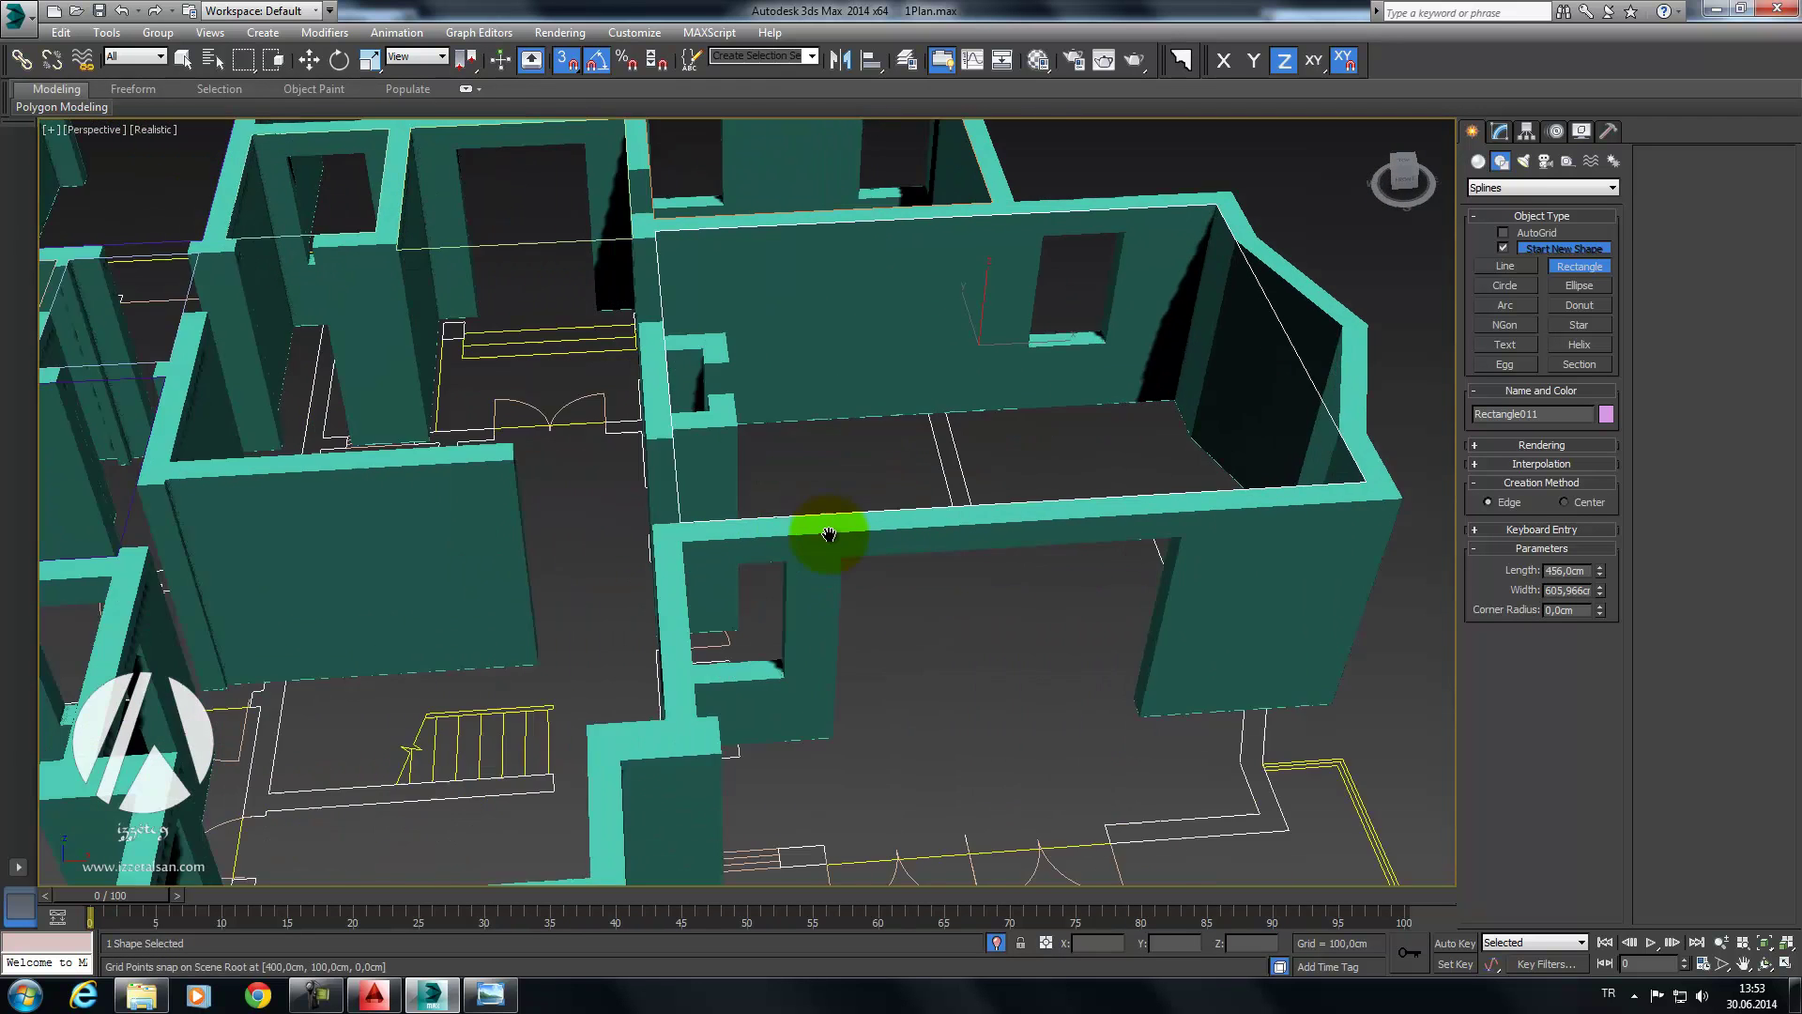
pyautogui.keyDown('alt'); pyautogui.moveTo(650, 554); pyautogui.dragTo(395, 635, button='middle'); pyautogui.keyUp('alt')
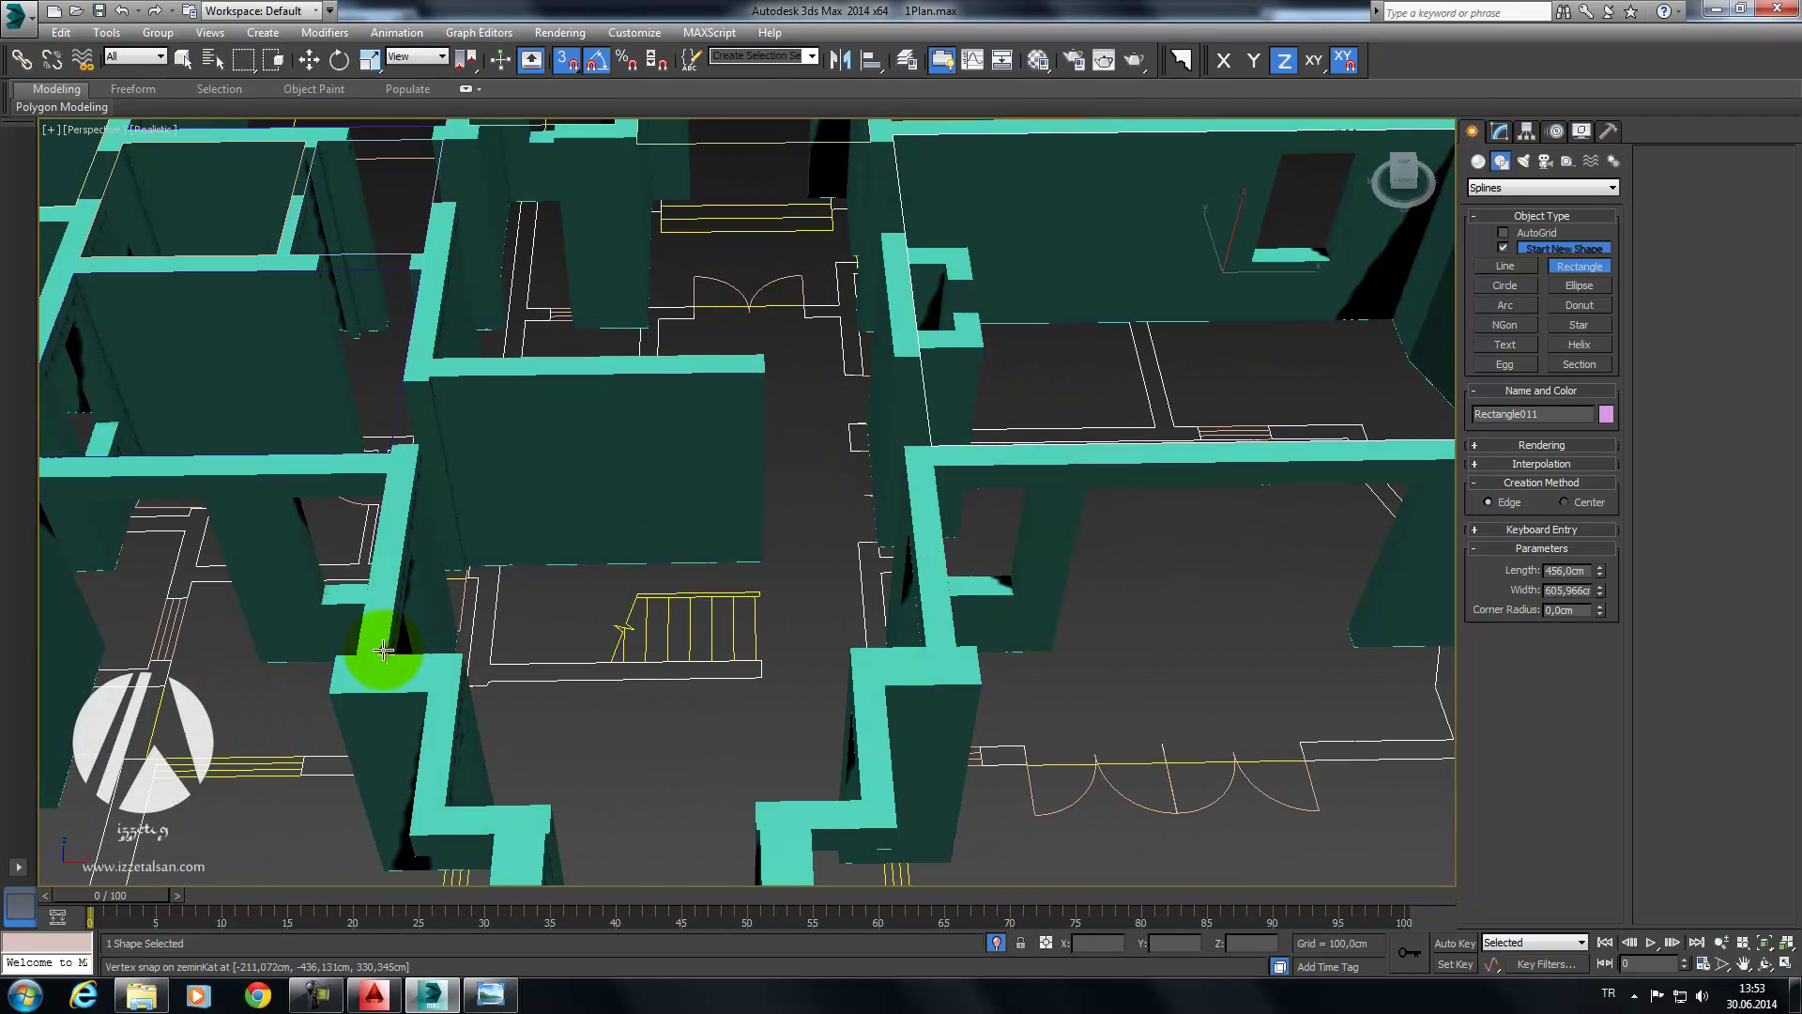
pyautogui.moveTo(383, 650); pyautogui.dragTo(871, 593)
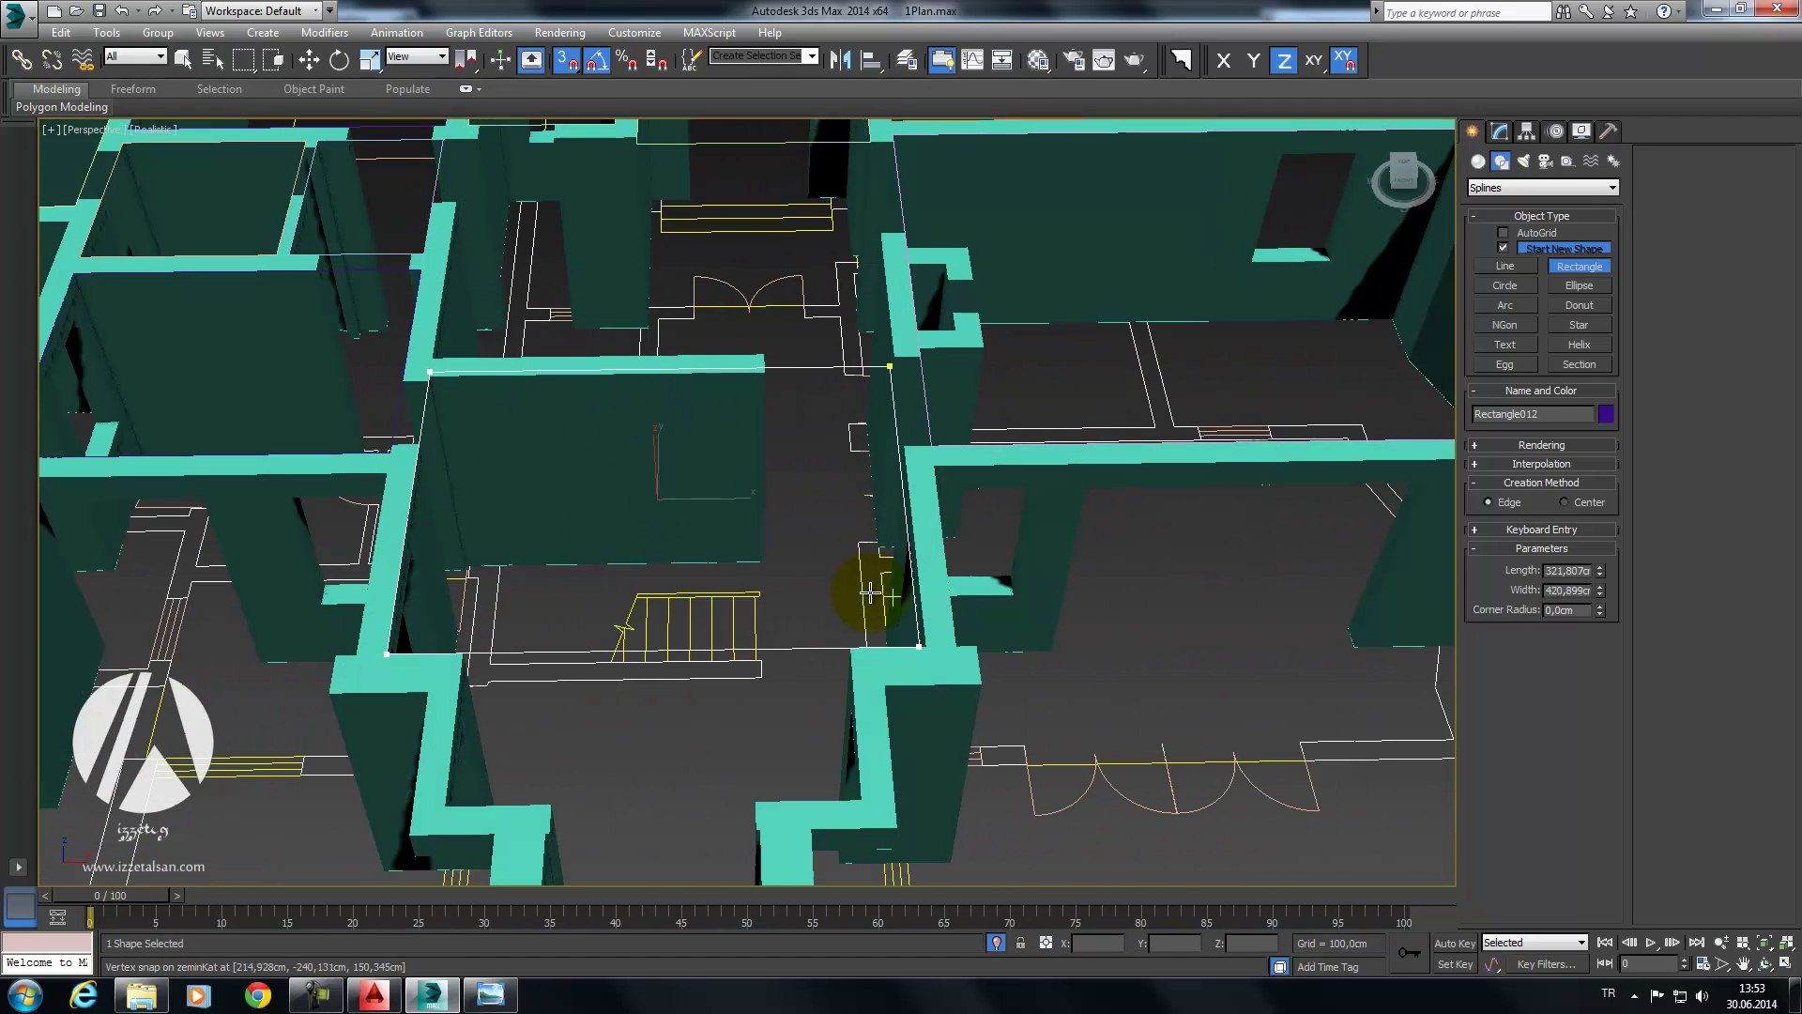
pyautogui.moveTo(871, 593)
pyautogui.mouseDown()
pyautogui.moveTo(888, 437)
pyautogui.moveTo(844, 558)
pyautogui.moveTo(902, 642)
pyautogui.mouseUp()
pyautogui.moveTo(899, 637); pyautogui.dragTo(902, 446)
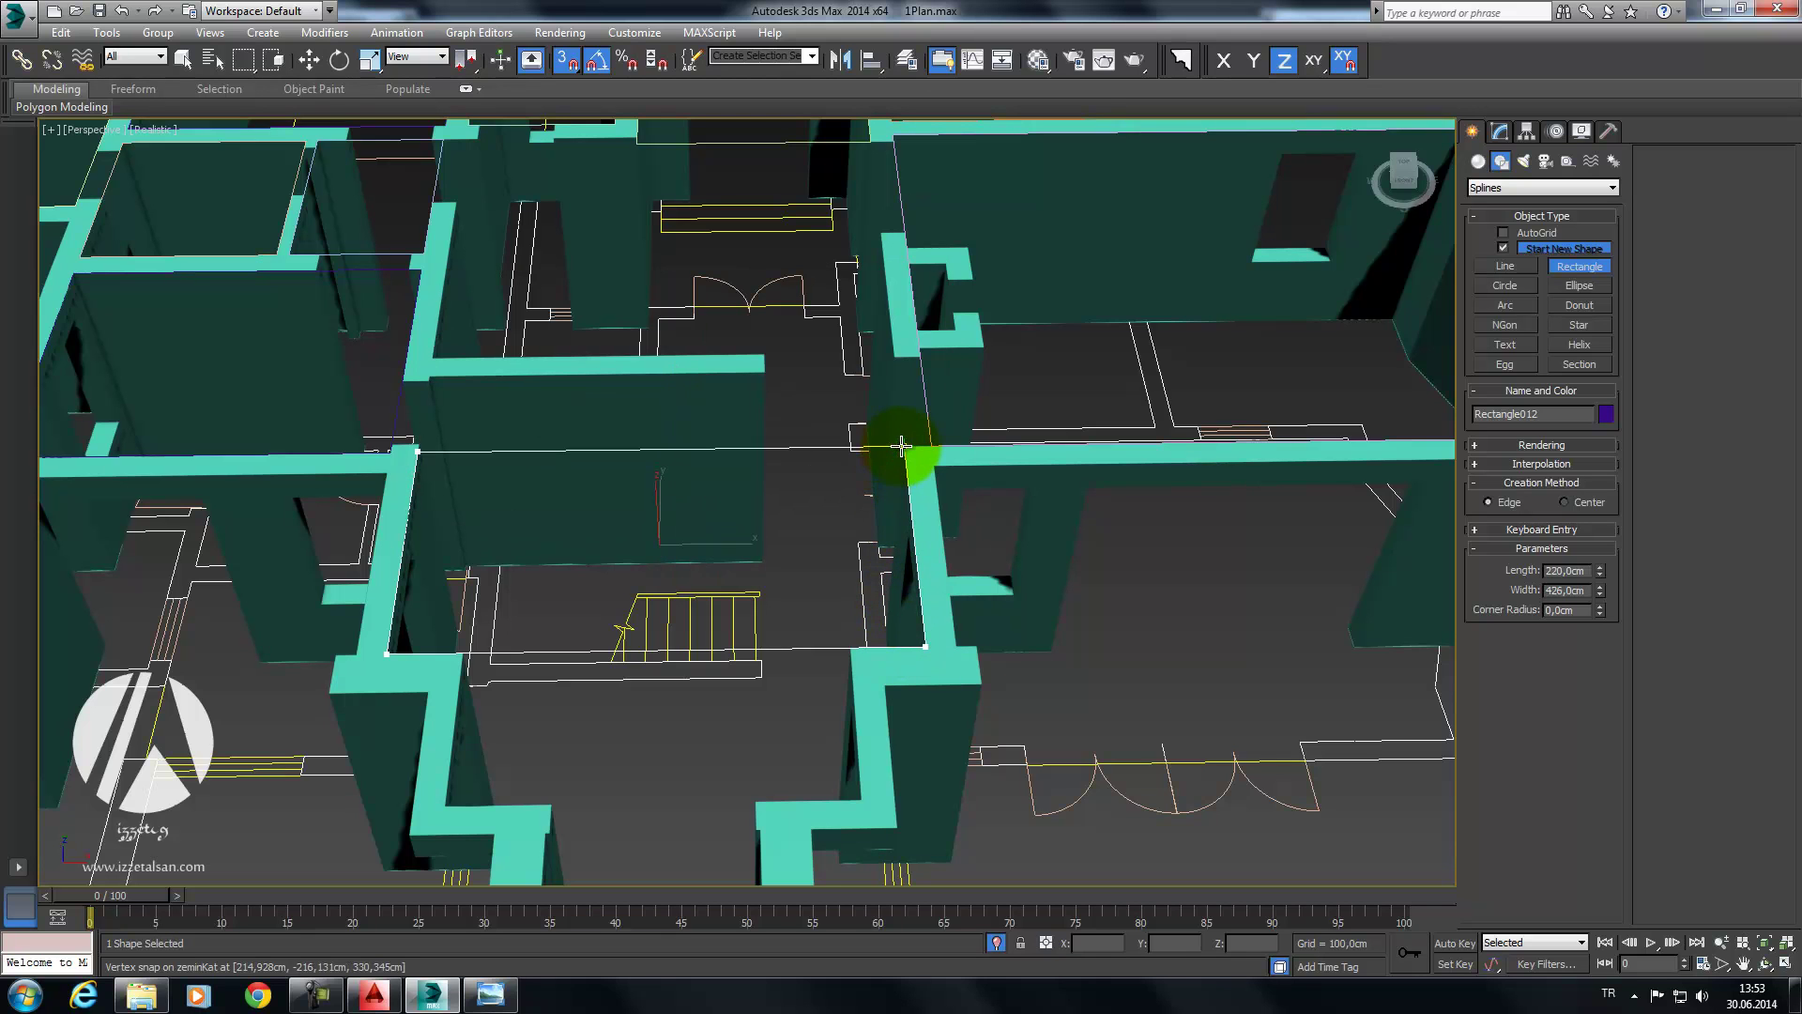
pyautogui.moveTo(837, 475)
pyautogui.keyDown('alt'); pyautogui.mouseDown(button='middle')
pyautogui.moveTo(681, 486)
pyautogui.moveTo(817, 527)
pyautogui.moveTo(845, 451)
pyautogui.moveTo(820, 326)
pyautogui.mouseUp(button='middle'); pyautogui.keyUp('alt')
pyautogui.moveTo(820, 326)
pyautogui.mouseDown()
pyautogui.moveTo(488, 828)
pyautogui.moveTo(475, 925)
pyautogui.moveTo(402, 793)
pyautogui.moveTo(416, 712)
pyautogui.mouseUp()
pyautogui.moveTo(416, 711)
pyautogui.keyDown('alt'); pyautogui.mouseDown(button='middle')
pyautogui.moveTo(414, 737)
pyautogui.moveTo(503, 728)
pyautogui.moveTo(742, 552)
pyautogui.mouseUp(button='middle'); pyautogui.keyUp('alt')
pyautogui.moveTo(742, 552)
pyautogui.mouseDown()
pyautogui.moveTo(737, 685)
pyautogui.moveTo(644, 740)
pyautogui.moveTo(748, 684)
pyautogui.moveTo(744, 543)
pyautogui.moveTo(735, 683)
pyautogui.mouseUp()
# Step: Begin Rectangle016 at a wall vertex while orbiting and zooming around the plan
pyautogui.moveTo(725, 681)
pyautogui.keyDown('alt'); pyautogui.mouseDown(button='middle')
pyautogui.moveTo(644, 724)
pyautogui.moveTo(692, 692)
pyautogui.moveTo(692, 663)
pyautogui.moveTo(653, 674)
pyautogui.moveTo(667, 716)
pyautogui.mouseUp(button='middle'); pyautogui.keyUp('alt')
pyautogui.moveTo(613, 675)
pyautogui.mouseDown()
pyautogui.moveTo(735, 716)
pyautogui.moveTo(770, 693)
pyautogui.mouseUp()
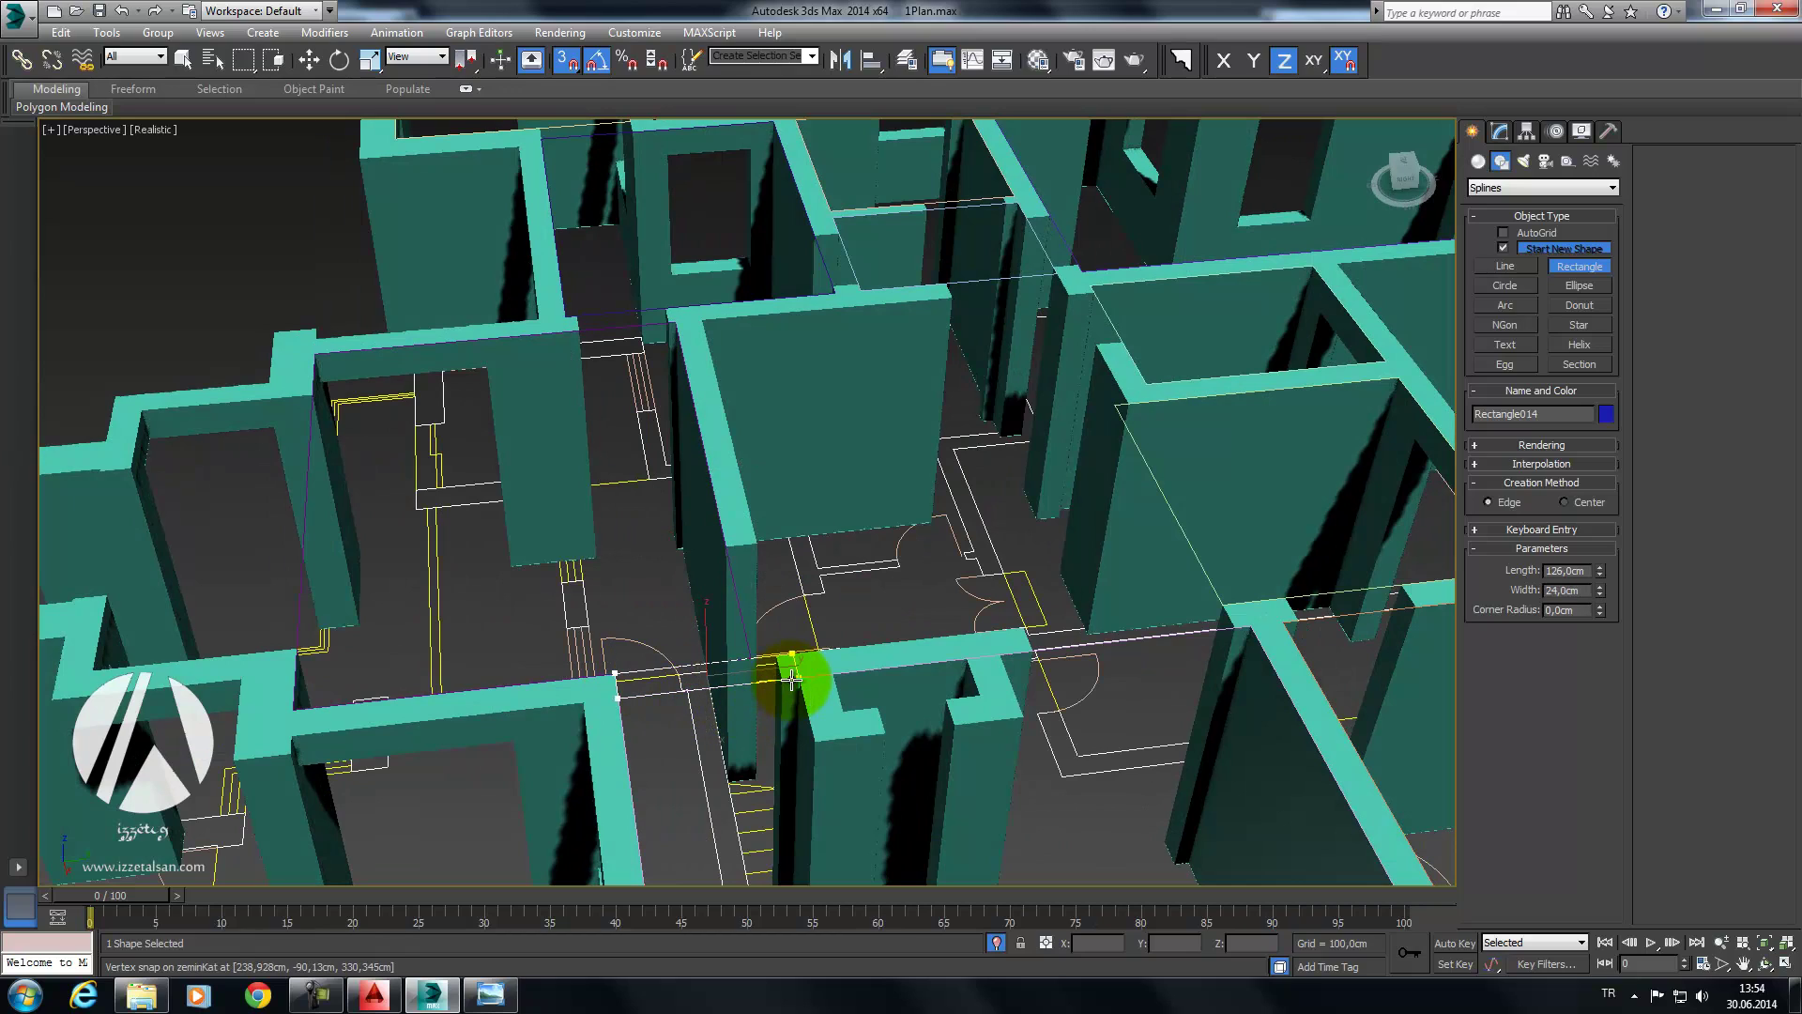
pyautogui.moveTo(583, 724)
pyautogui.keyDown('alt'); pyautogui.mouseDown(button='middle')
pyautogui.moveTo(652, 744)
pyautogui.moveTo(704, 684)
pyautogui.moveTo(655, 674)
pyautogui.moveTo(692, 736)
pyautogui.moveTo(611, 757)
pyautogui.mouseUp(button='middle'); pyautogui.keyUp('alt')
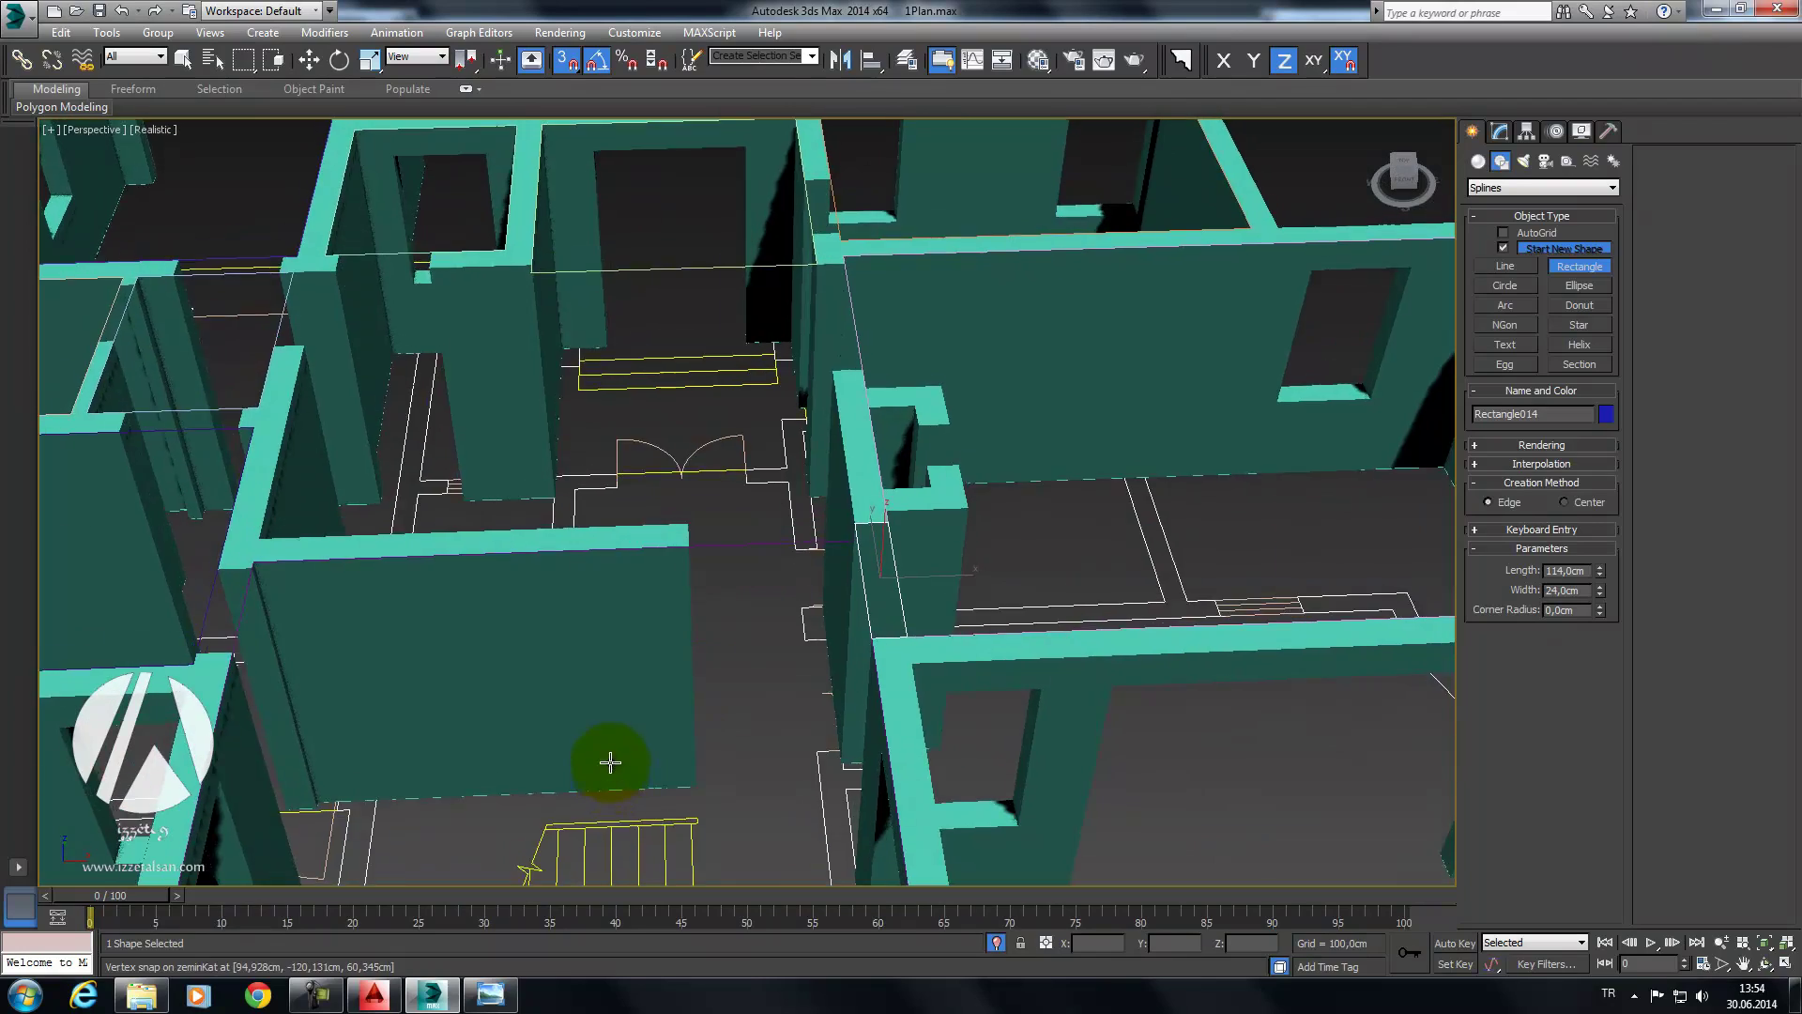
pyautogui.scroll(-5, 646, 663)
pyautogui.moveTo(646, 662)
pyautogui.keyDown('alt'); pyautogui.mouseDown(button='middle')
pyautogui.moveTo(482, 744)
pyautogui.moveTo(483, 603)
pyautogui.mouseUp(button='middle'); pyautogui.keyUp('alt')
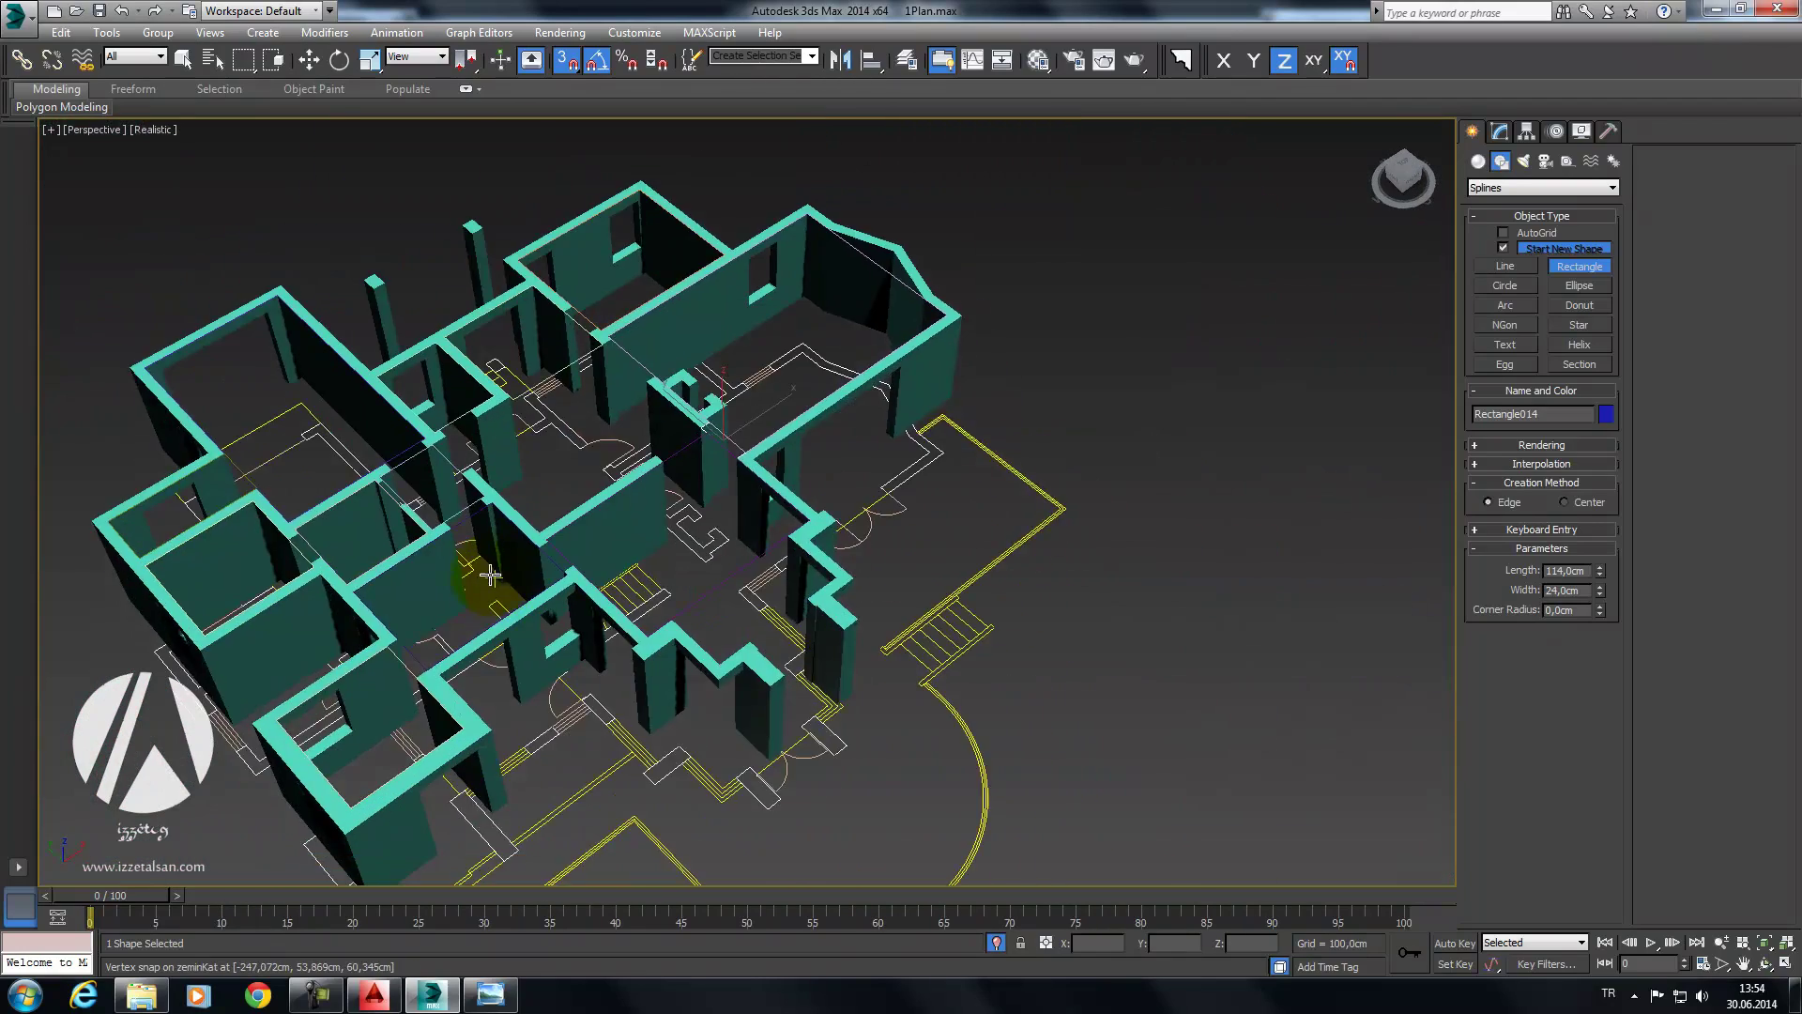
pyautogui.scroll(5, 606, 676)
pyautogui.scroll(-2, 455, 648)
pyautogui.scroll(1, 455, 652)
pyautogui.scroll(3, 536, 644)
pyautogui.scroll(2, 602, 703)
# Step: Finish Rectangle016 at about 76 × 156 cm and start Rectangle017 at 24 × 150 cm
pyautogui.moveTo(602, 704)
pyautogui.mouseDown()
pyautogui.moveTo(926, 431)
pyautogui.moveTo(982, 408)
pyautogui.moveTo(1006, 427)
pyautogui.moveTo(936, 502)
pyautogui.moveTo(1008, 631)
pyautogui.moveTo(855, 754)
pyautogui.moveTo(749, 662)
pyautogui.mouseUp()
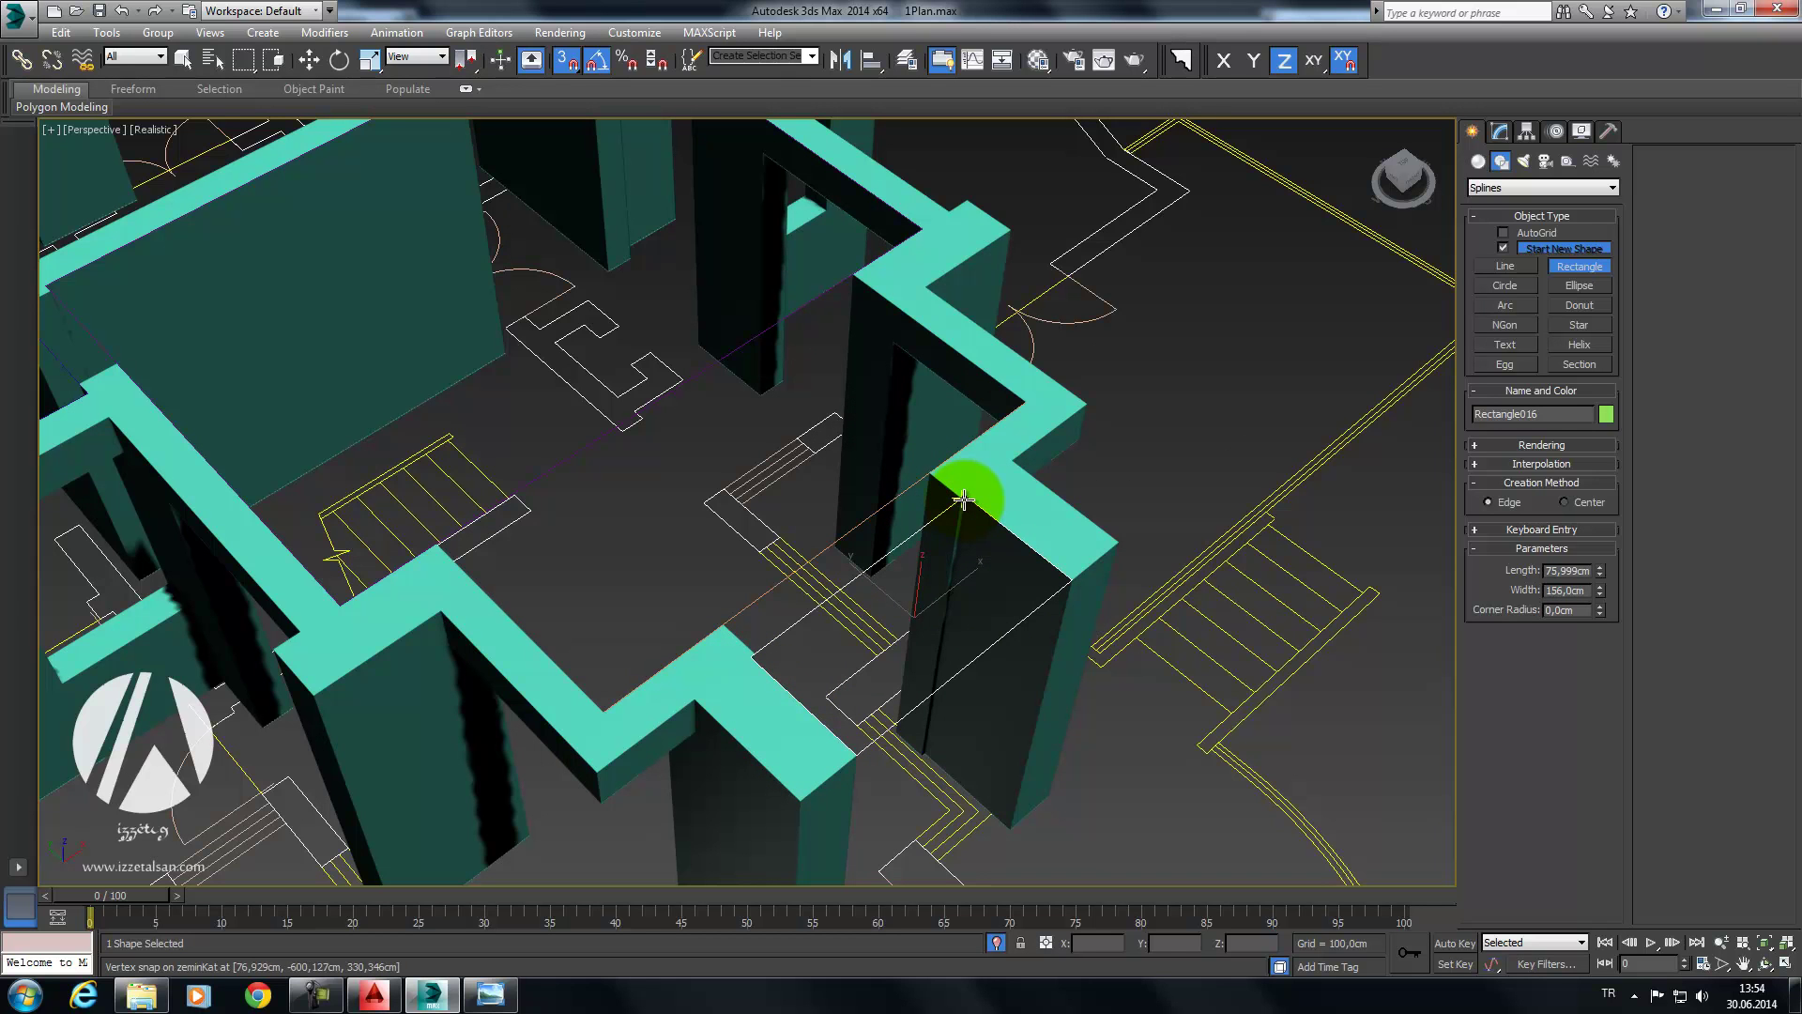
pyautogui.scroll(2, 939, 503)
pyautogui.scroll(3, 885, 517)
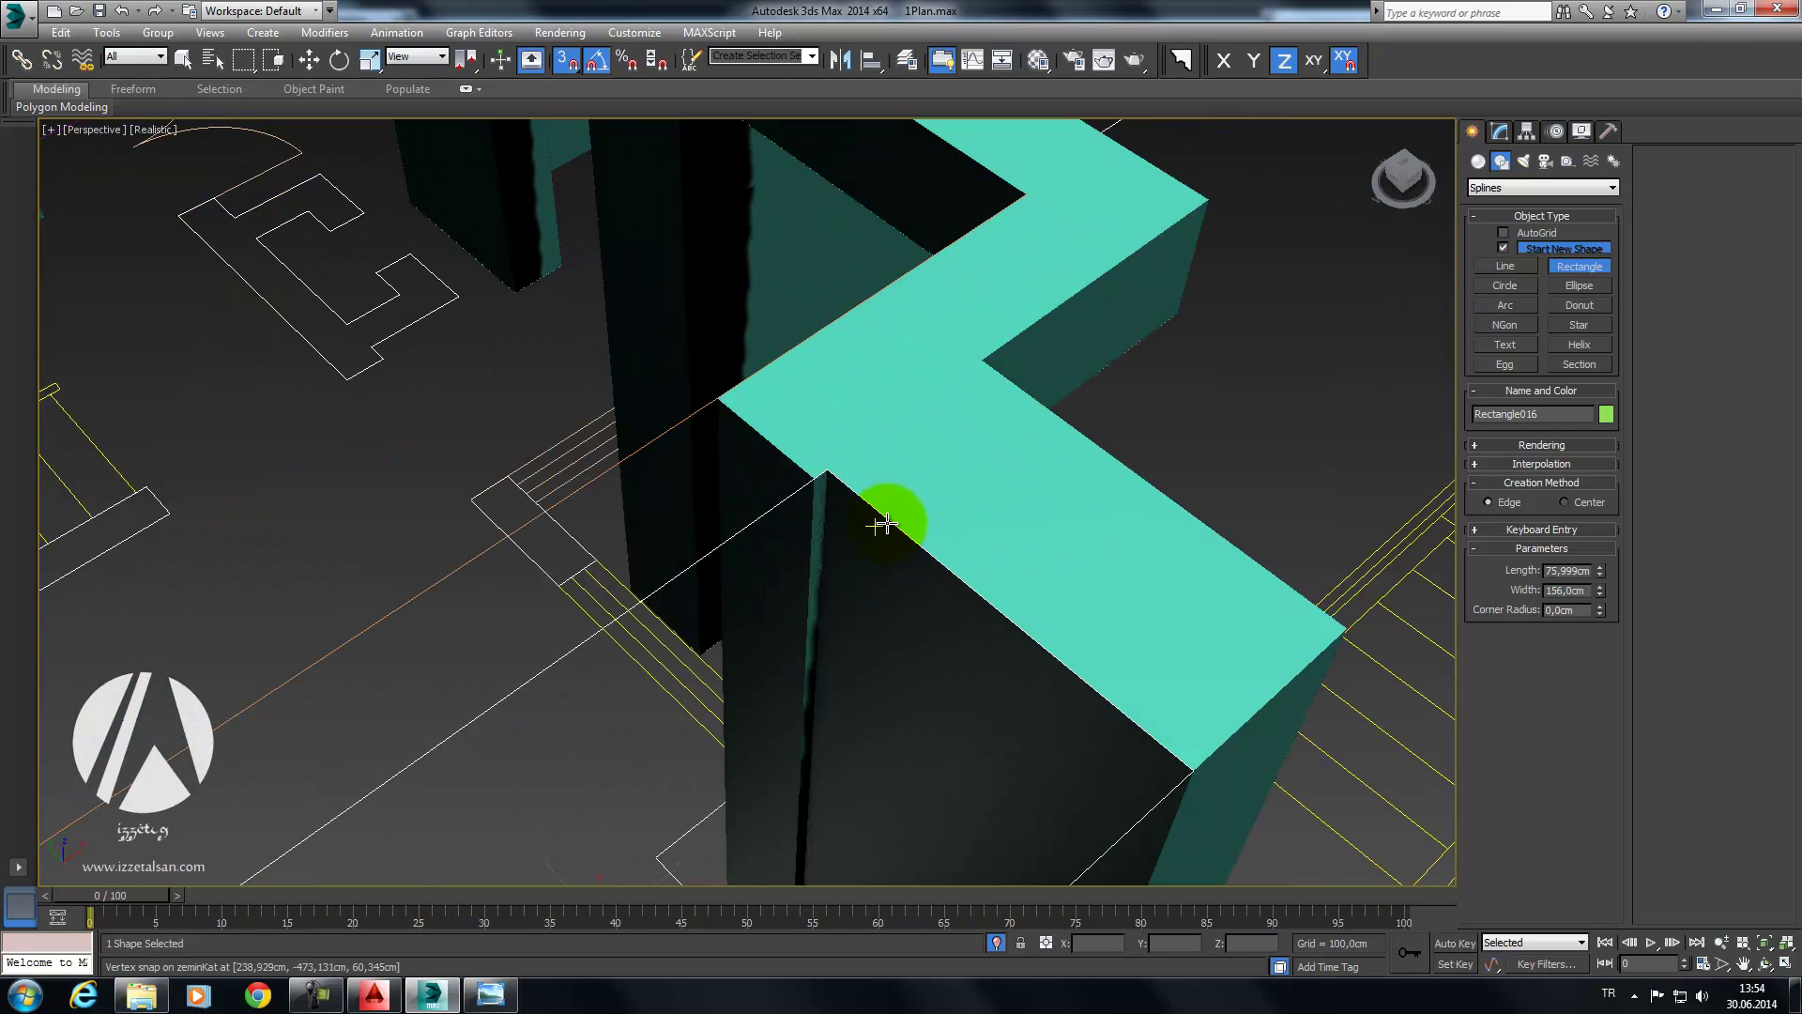
pyautogui.click(715, 406)
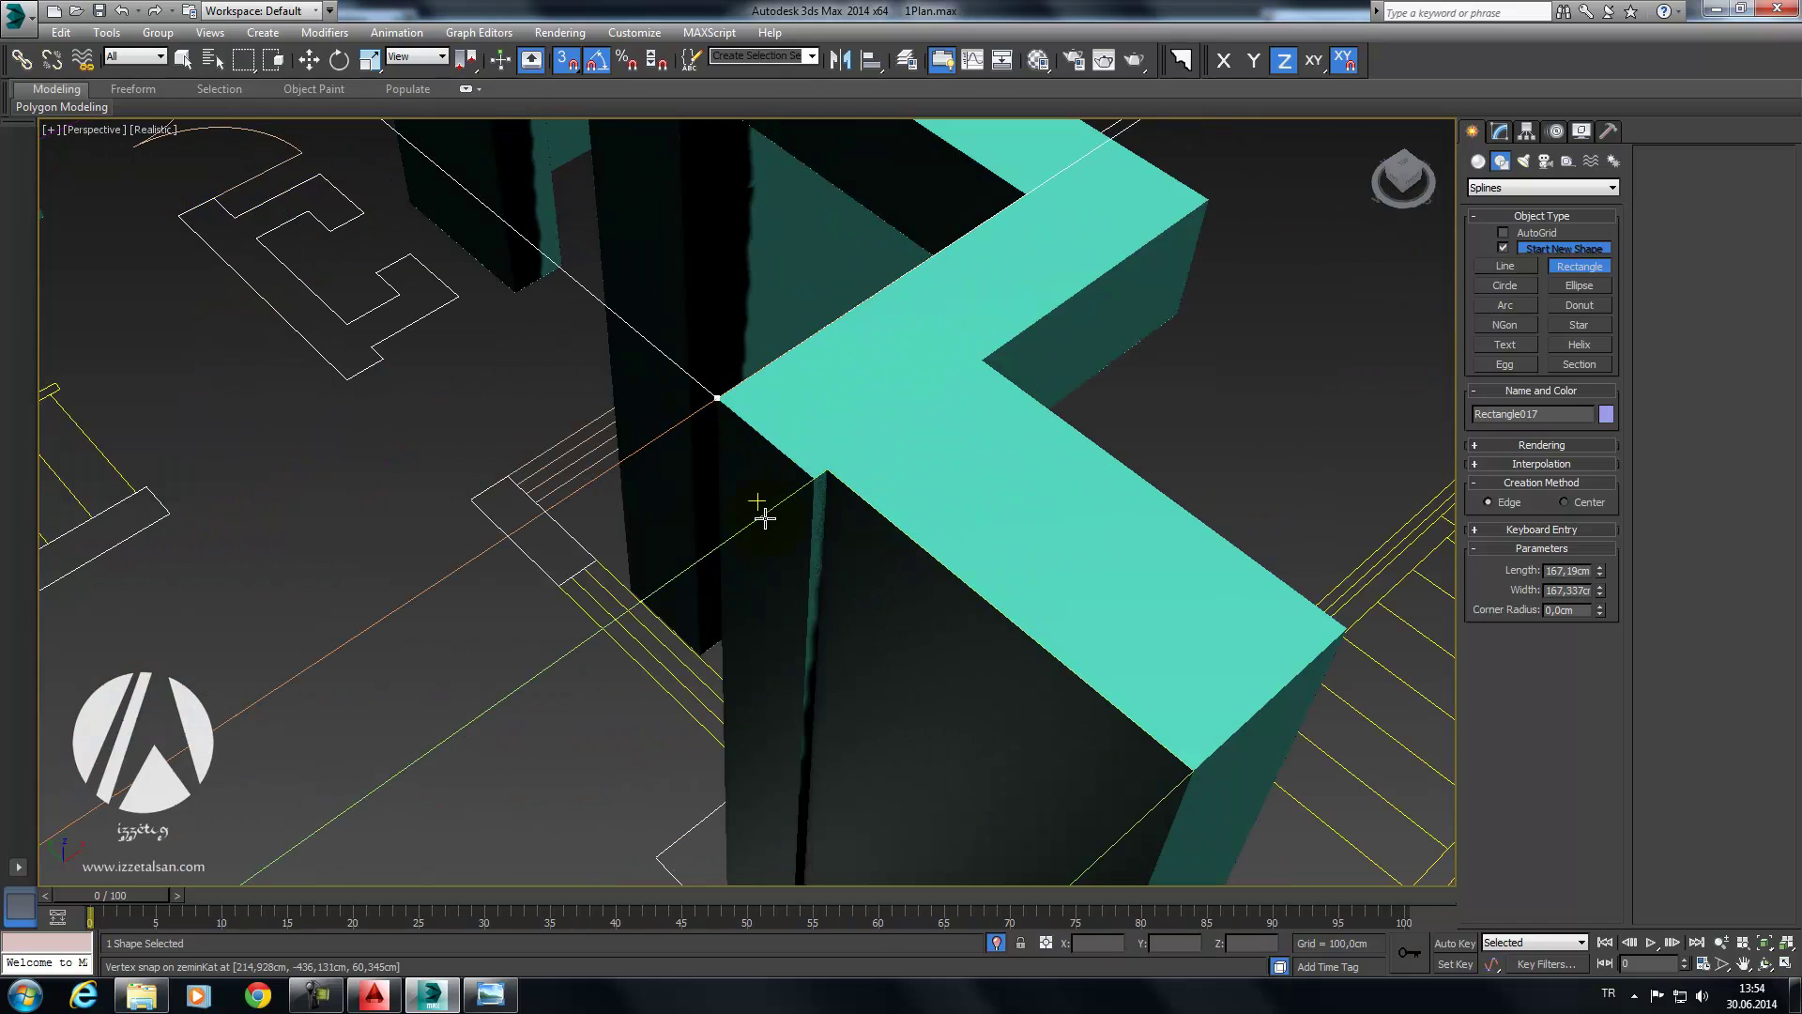
pyautogui.scroll(-3, 751, 526)
pyautogui.scroll(-2, 695, 563)
pyautogui.moveTo(663, 578); pyautogui.dragTo(633, 618)
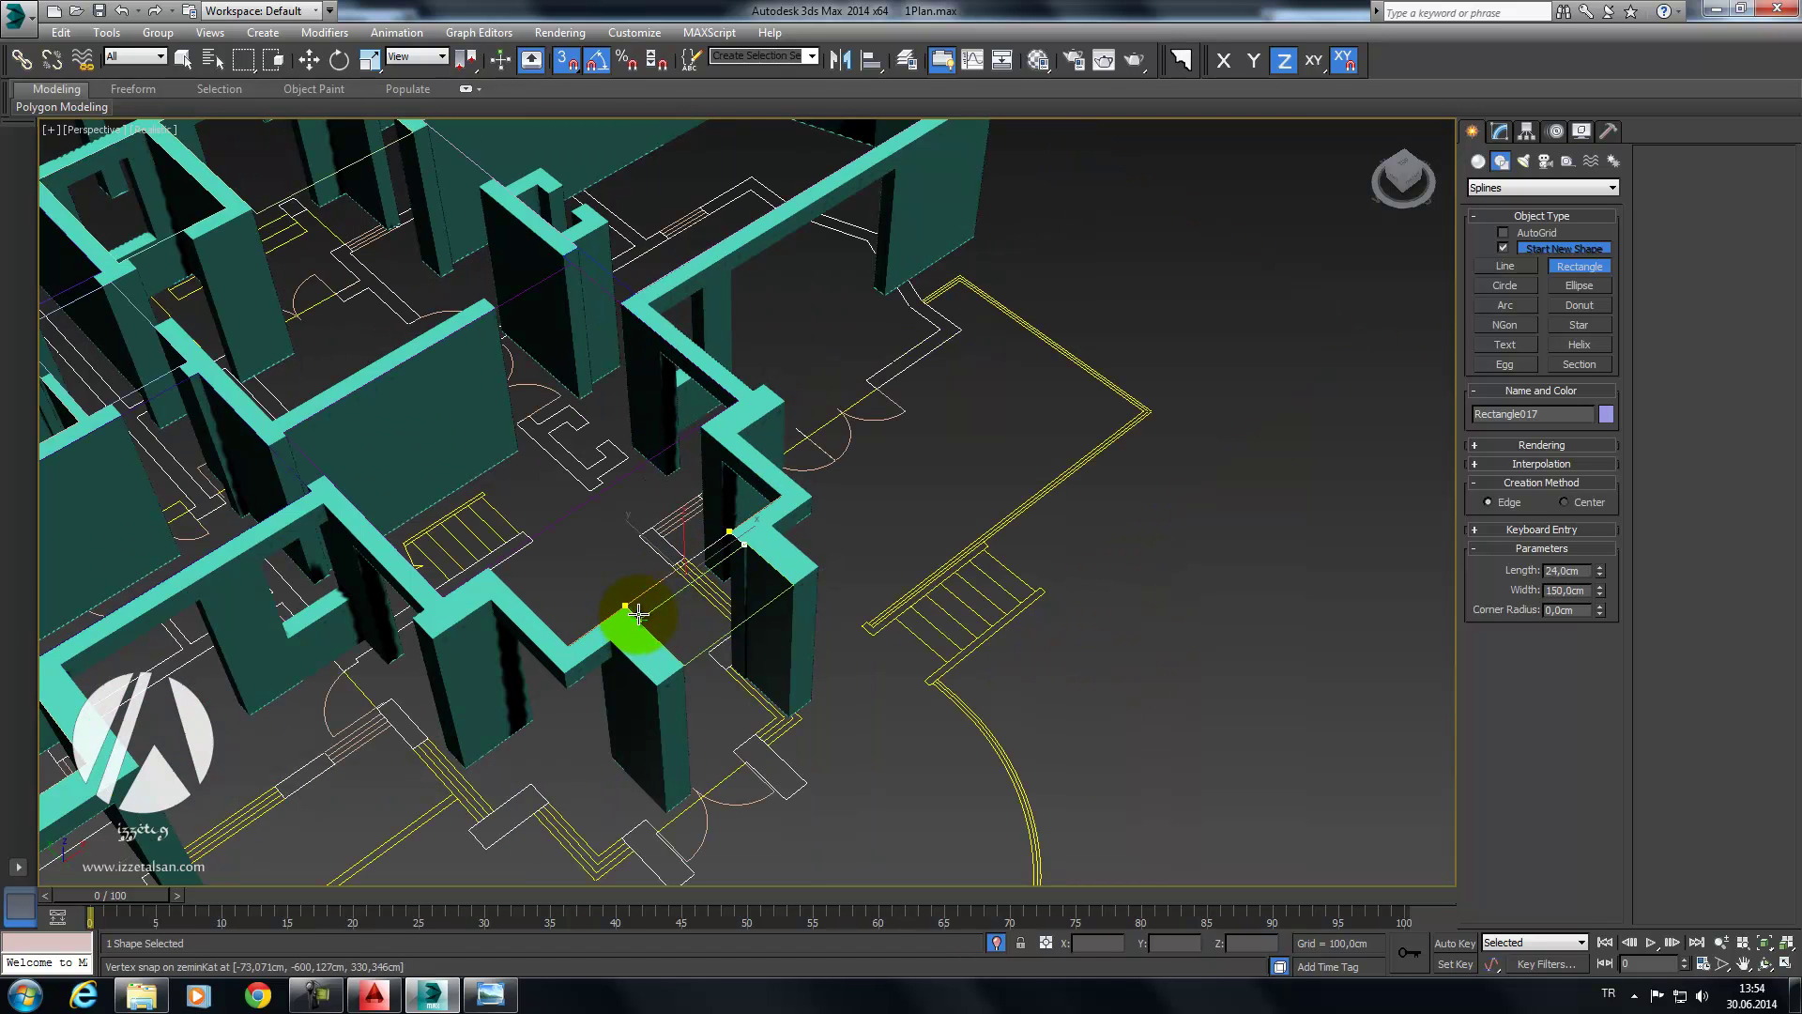
pyautogui.scroll(5, 647, 610)
pyautogui.scroll(-2, 823, 548)
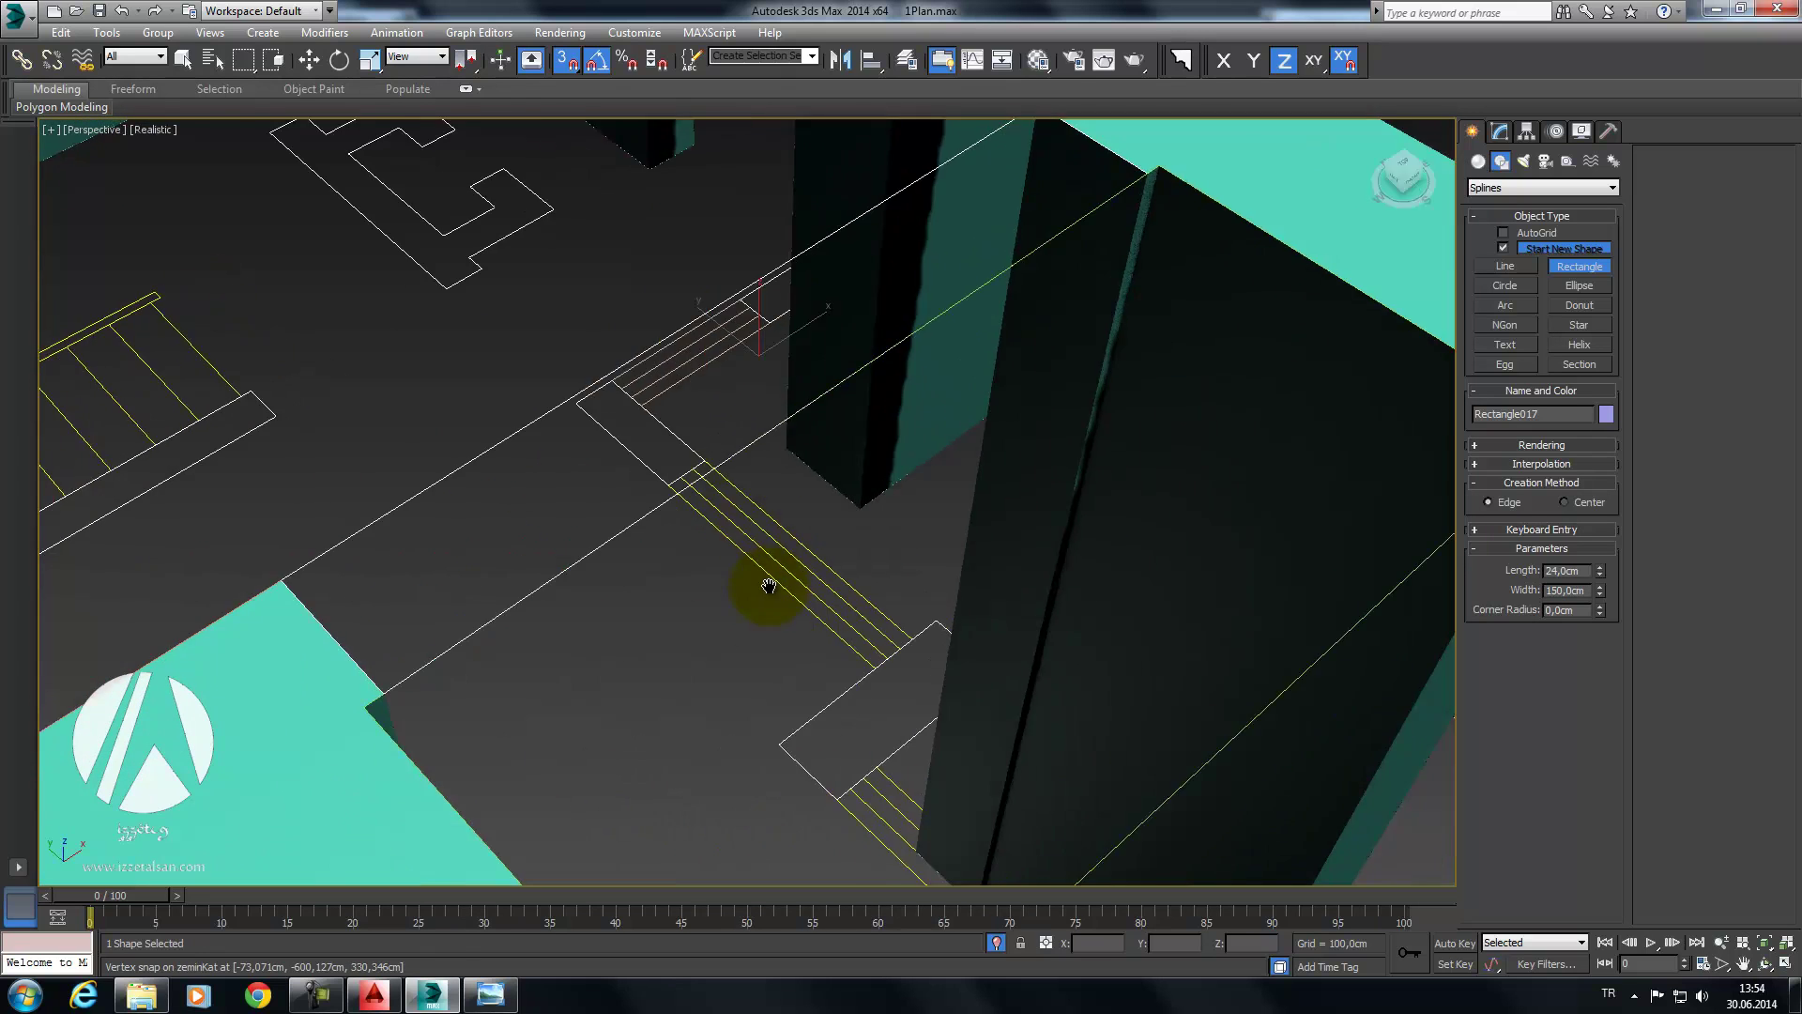
pyautogui.scroll(-4, 764, 583)
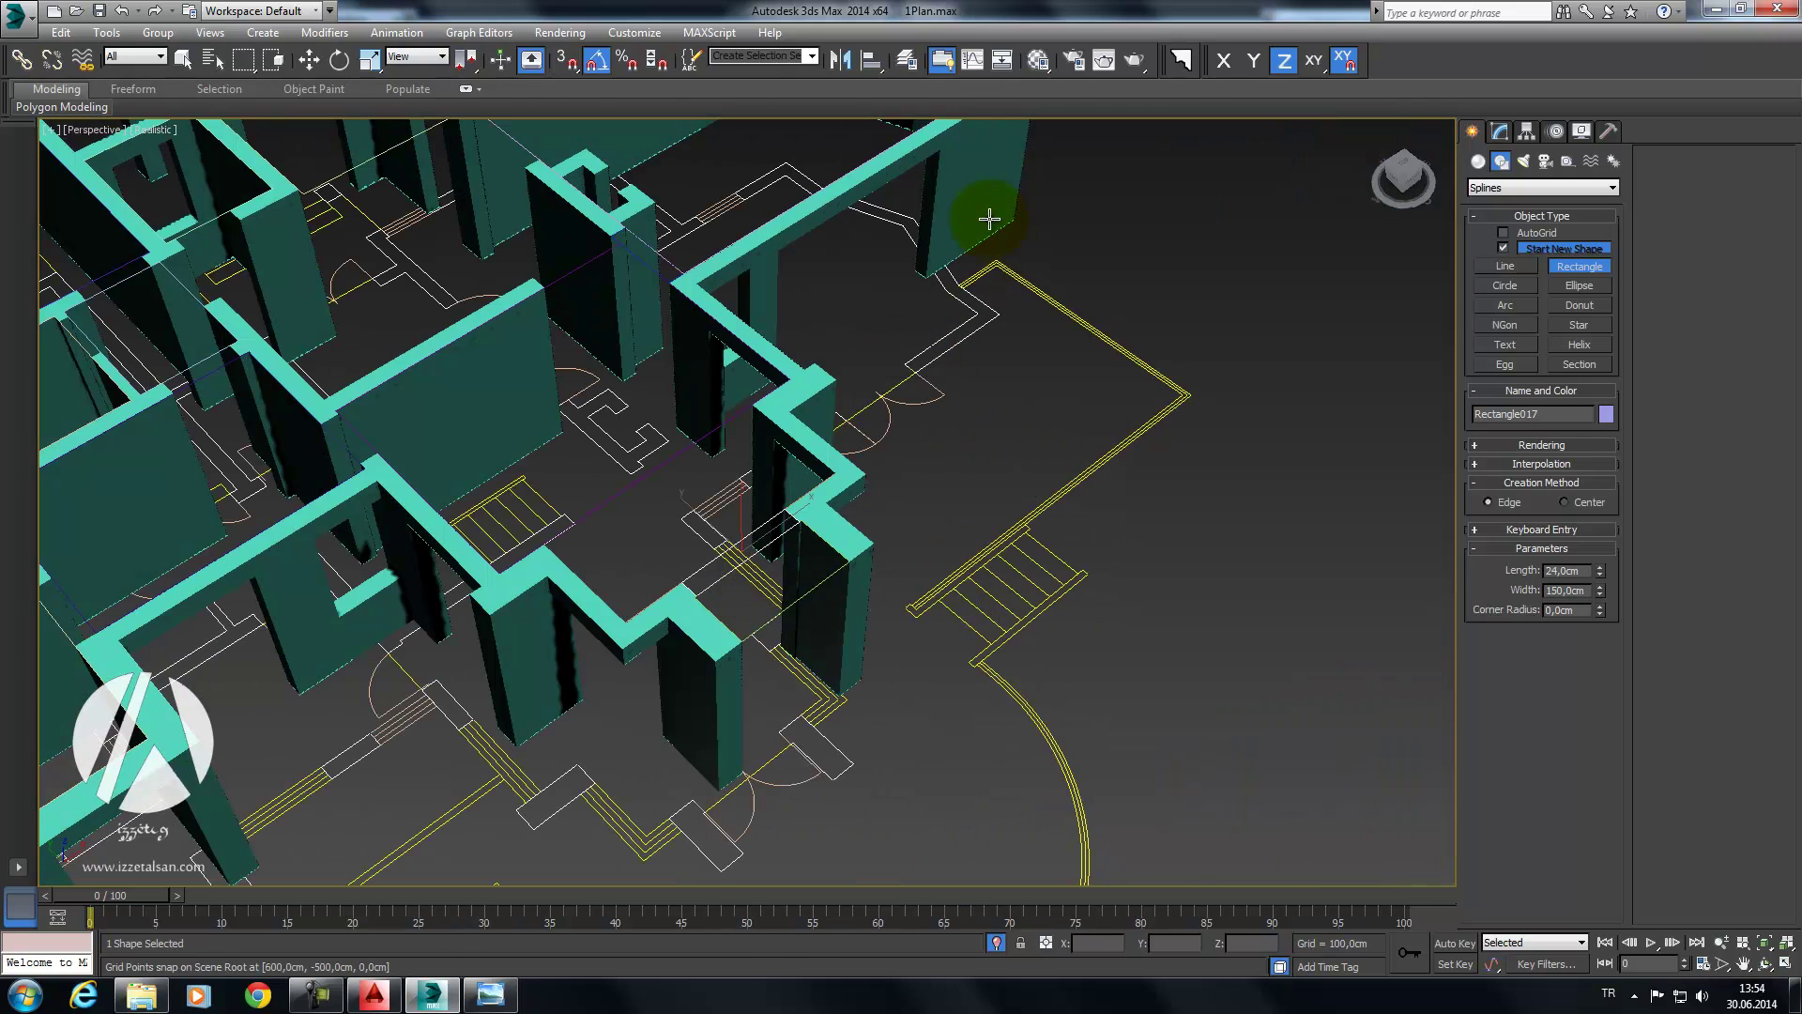
# Step: Leave the Rectangle tool and orbit onto the angled end-room walls
pyautogui.press('w')
pyautogui.scroll(-3, 1080, 214)
pyautogui.moveTo(1077, 336)
pyautogui.keyDown('alt'); pyautogui.mouseDown(button='middle')
pyautogui.moveTo(1022, 306)
pyautogui.moveTo(815, 408)
pyautogui.mouseUp(button='middle'); pyautogui.keyUp('alt')
pyautogui.scroll(4, 815, 408)
pyautogui.scroll(1, 830, 522)
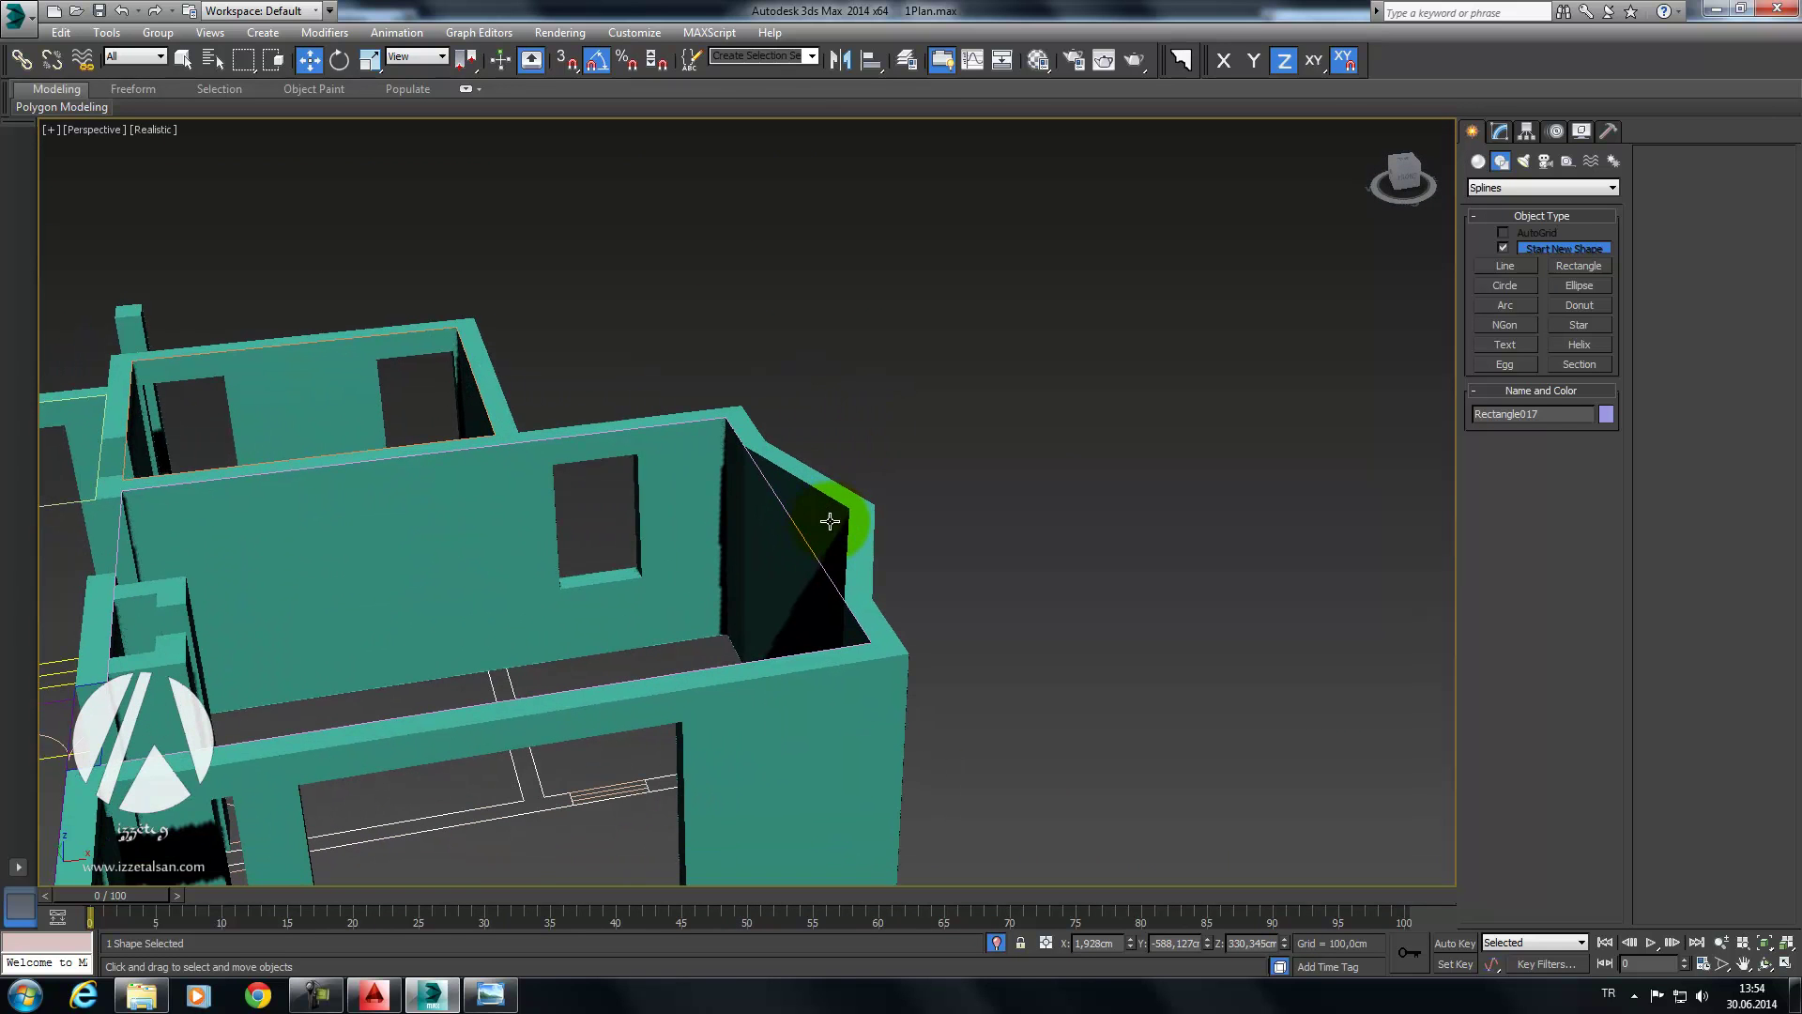
# Step: Draw a closed triangular Line spline through three snapped corners of the angled wall
pyautogui.click(1481, 268)
pyautogui.moveTo(1075, 434)
pyautogui.mouseDown(button='middle')
pyautogui.moveTo(857, 456)
pyautogui.moveTo(750, 382)
pyautogui.mouseUp(button='middle')
pyautogui.press('s')
pyautogui.click(731, 366)
pyautogui.click(857, 458)
pyautogui.click(869, 603)
pyautogui.click(730, 365)
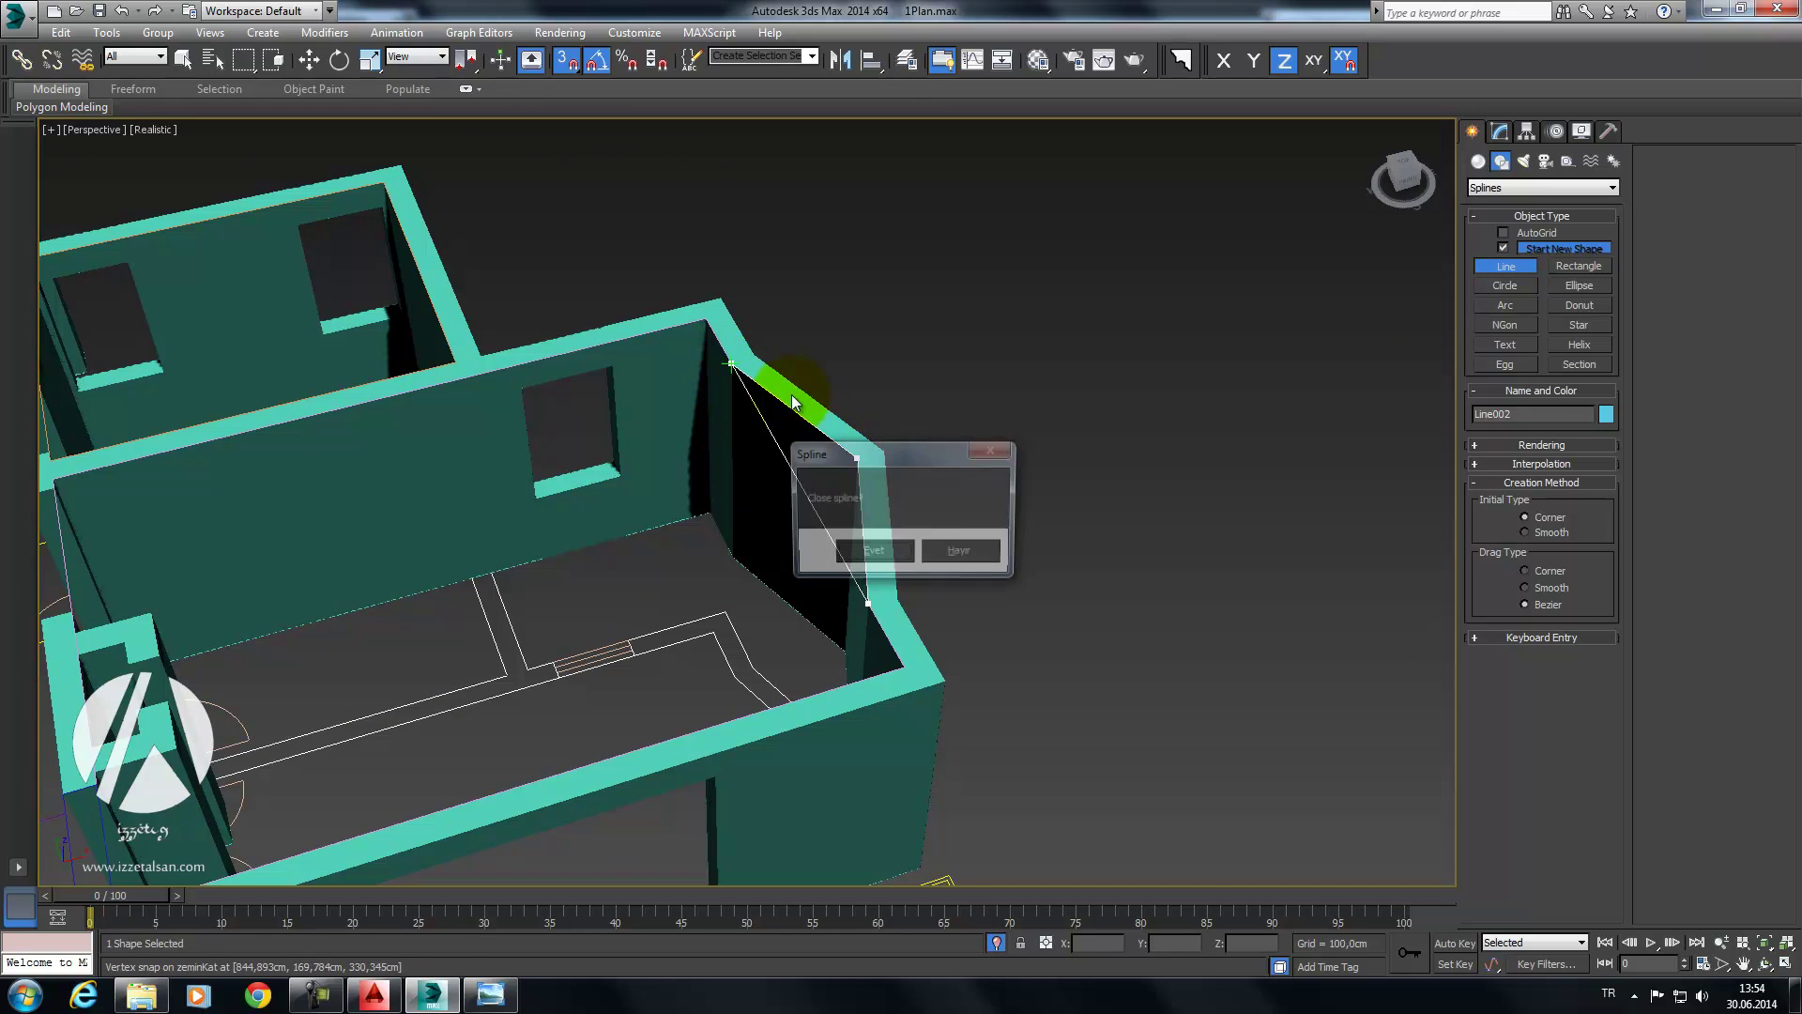
pyautogui.click(873, 550)
# Step: Orbit and zoom out to view the whole house with its outlines
pyautogui.press('w')
pyautogui.scroll(-3, 1059, 376)
pyautogui.moveTo(1055, 347); pyautogui.dragTo(996, 364, button='middle')
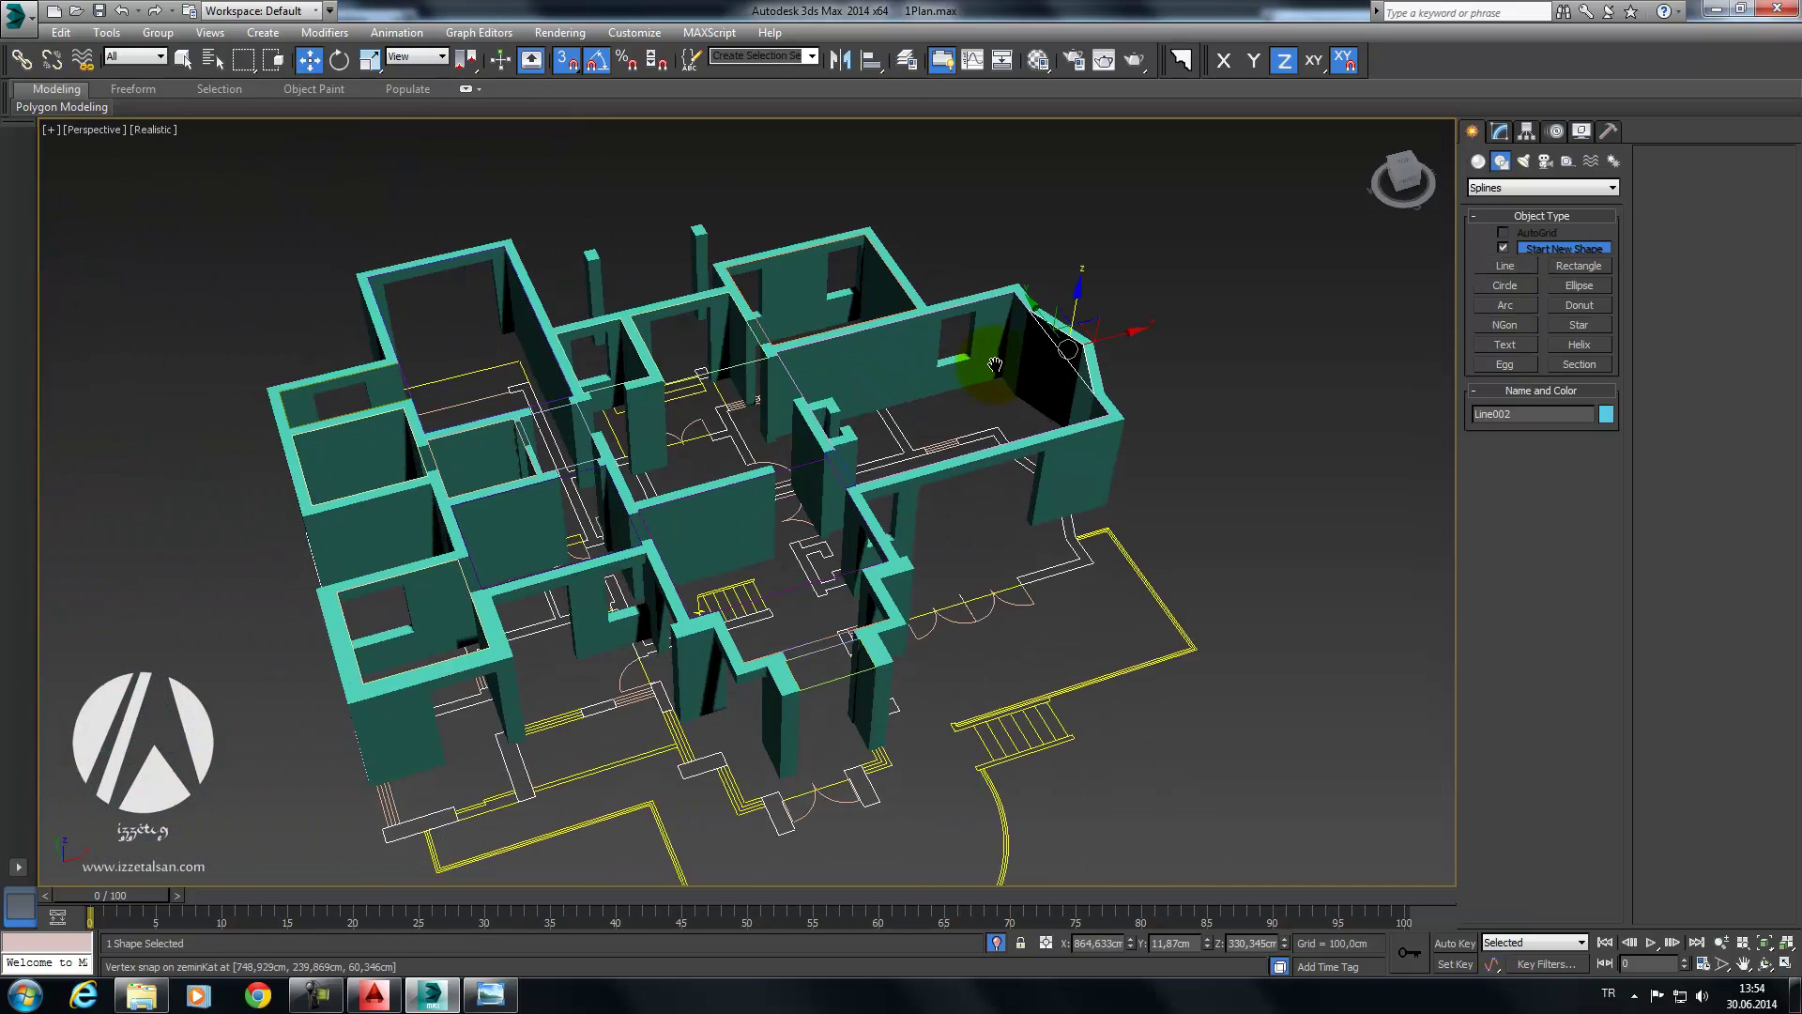
pyautogui.scroll(3, 1013, 366)
pyautogui.scroll(-2, 1146, 515)
pyautogui.scroll(-2, 1118, 523)
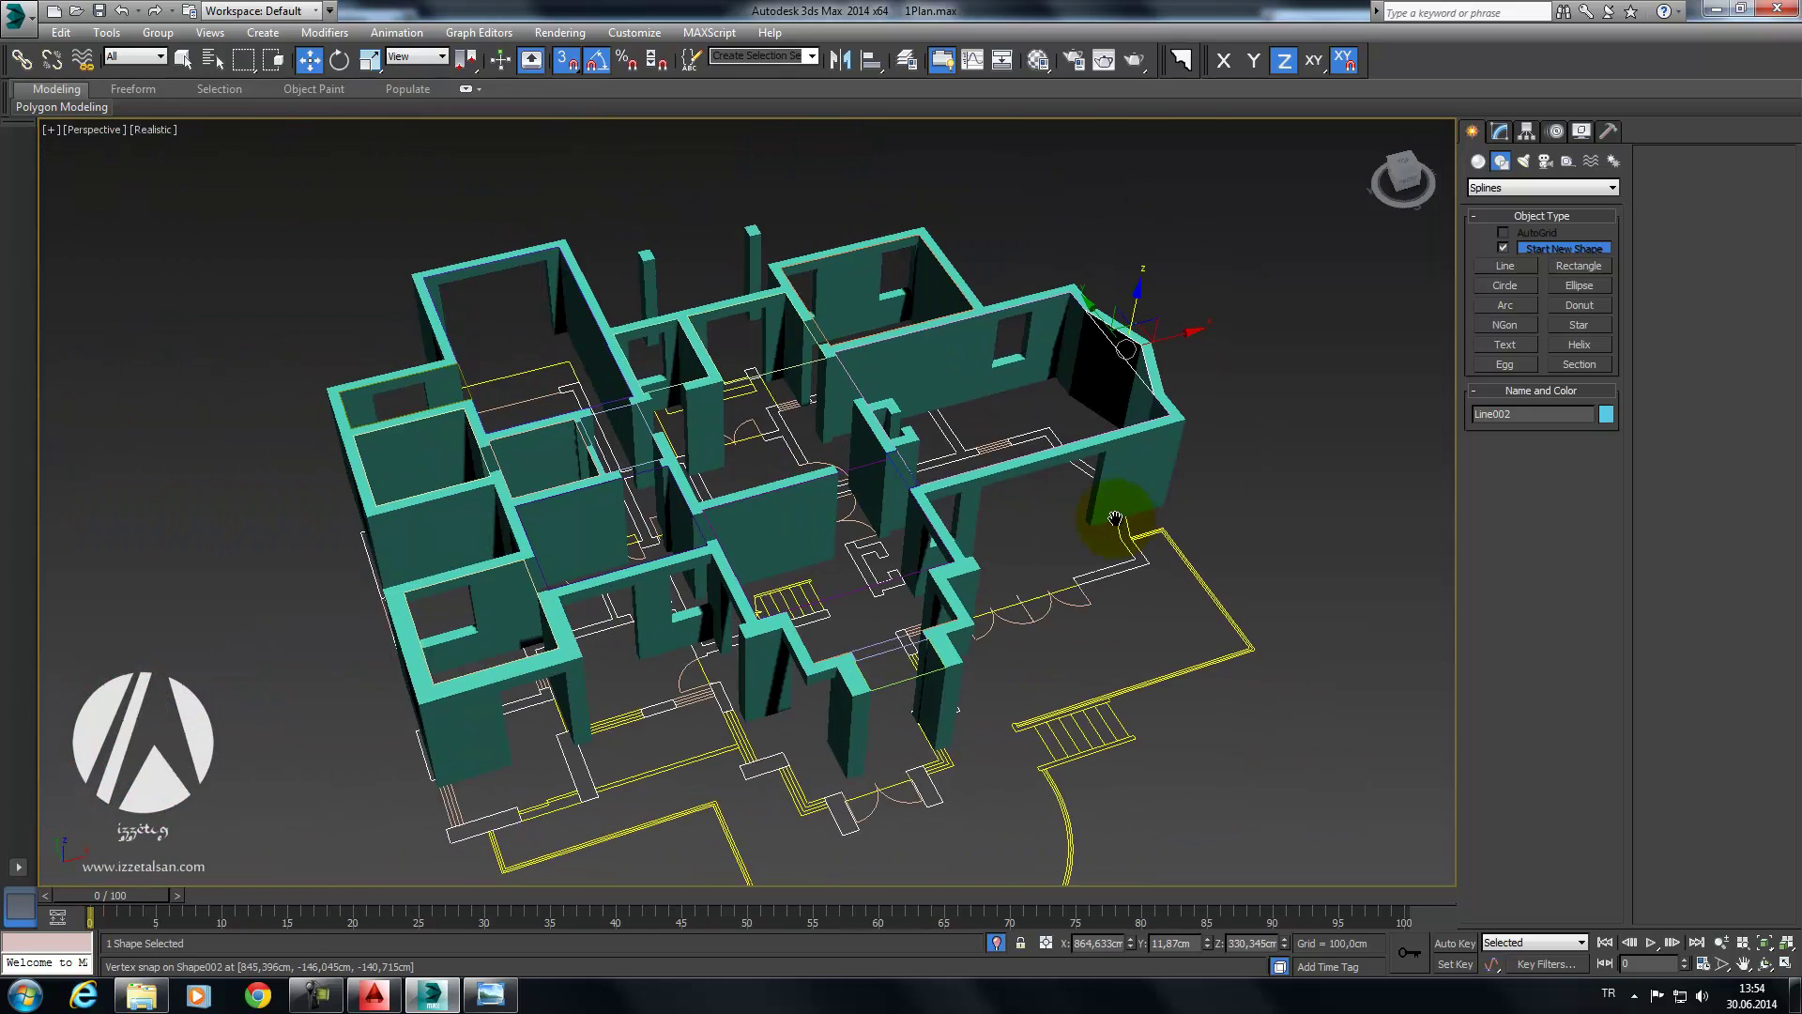
pyautogui.scroll(1, 1225, 517)
# Step: Hide the Zemin floor-plan line group
pyautogui.click(1159, 587)
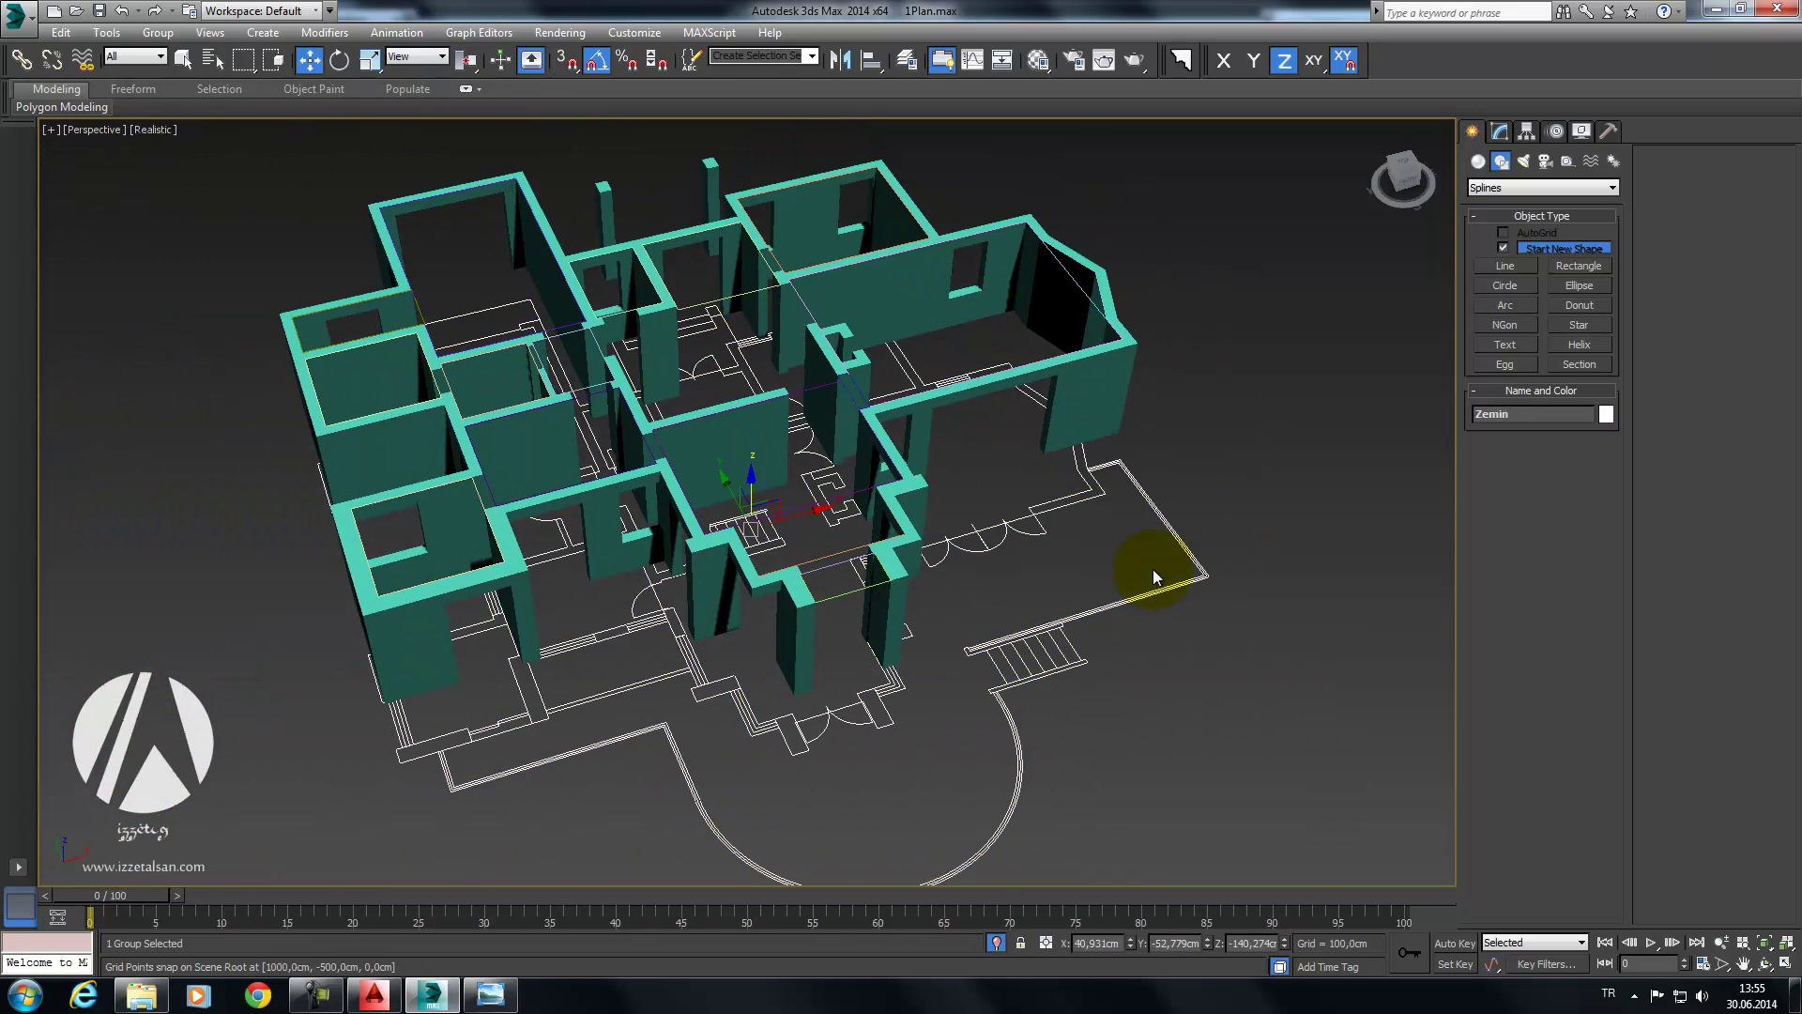
pyautogui.rightClick(1167, 535)
pyautogui.click(1226, 481)
pyautogui.moveTo(1209, 475)
pyautogui.keyDown('alt'); pyautogui.mouseDown(button='middle')
pyautogui.moveTo(1042, 459)
pyautogui.moveTo(1104, 443)
pyautogui.moveTo(1119, 462)
pyautogui.moveTo(1059, 424)
pyautogui.mouseUp(button='middle'); pyautogui.keyUp('alt')
pyautogui.scroll(3, 364, 214)
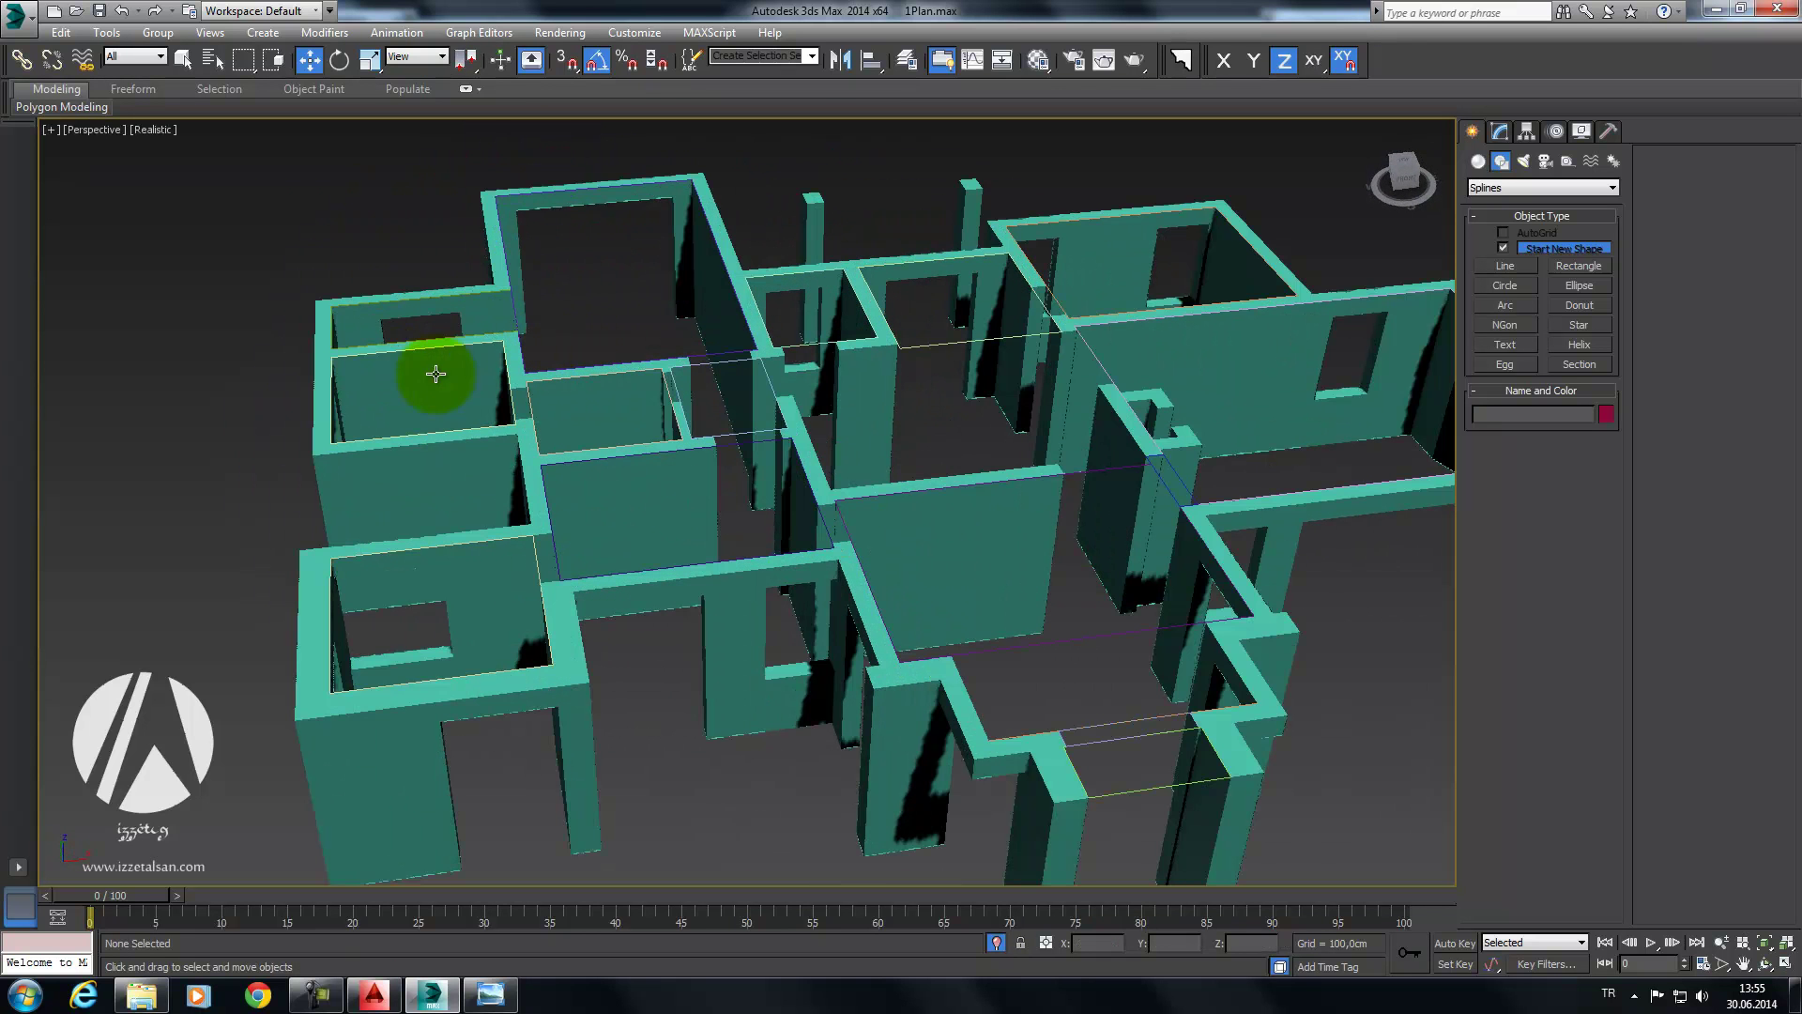
# Step: Convert Rectangle001 to an editable spline
pyautogui.click(433, 299)
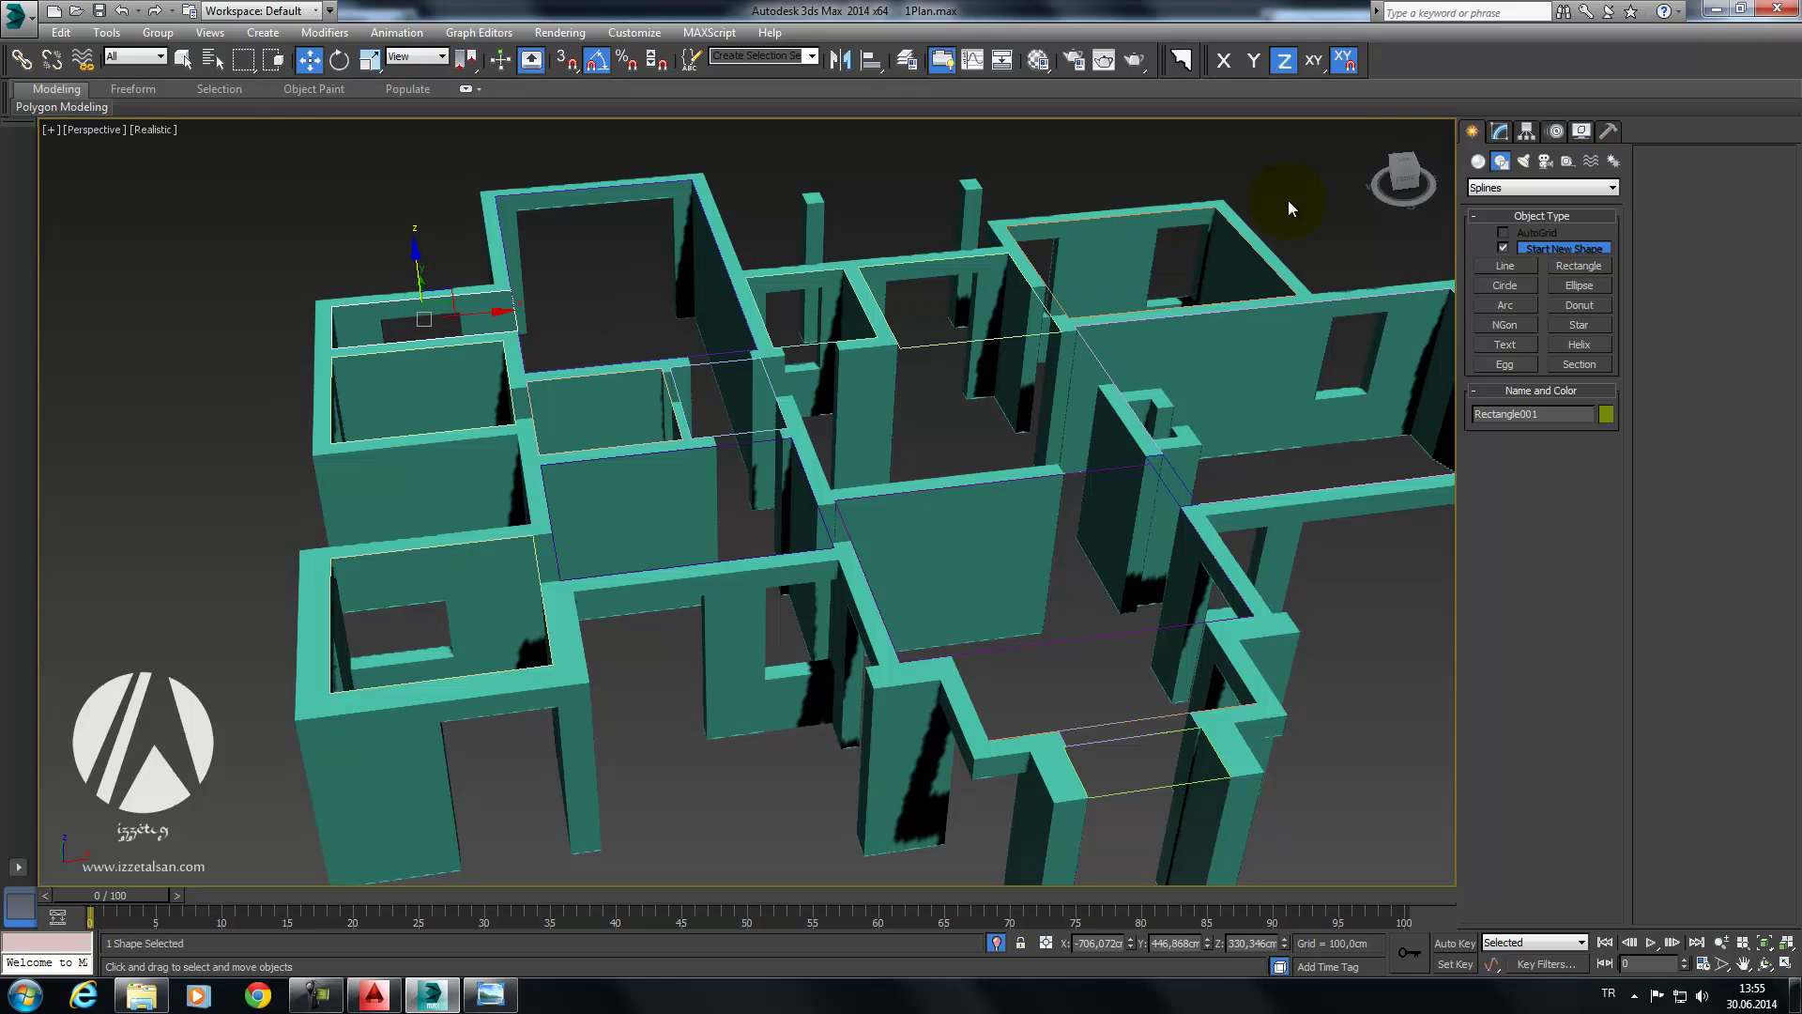
pyautogui.click(1502, 131)
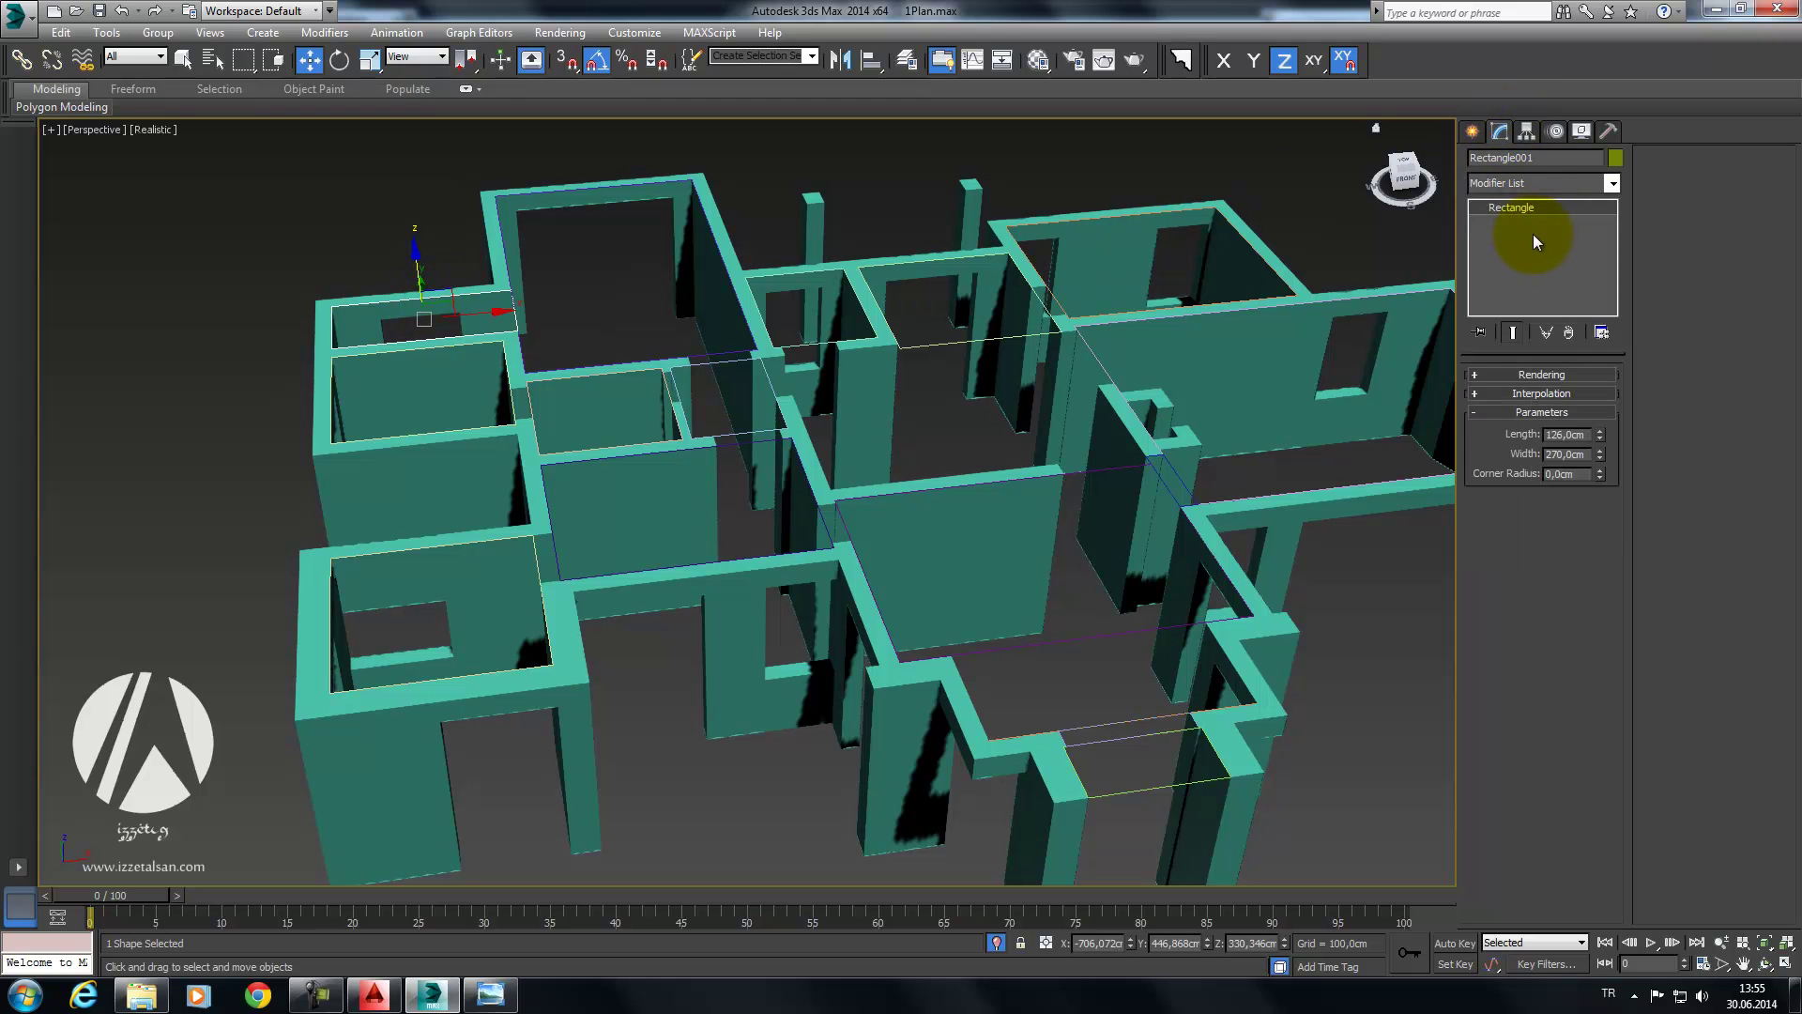
pyautogui.rightClick(1534, 236)
pyautogui.click(1588, 354)
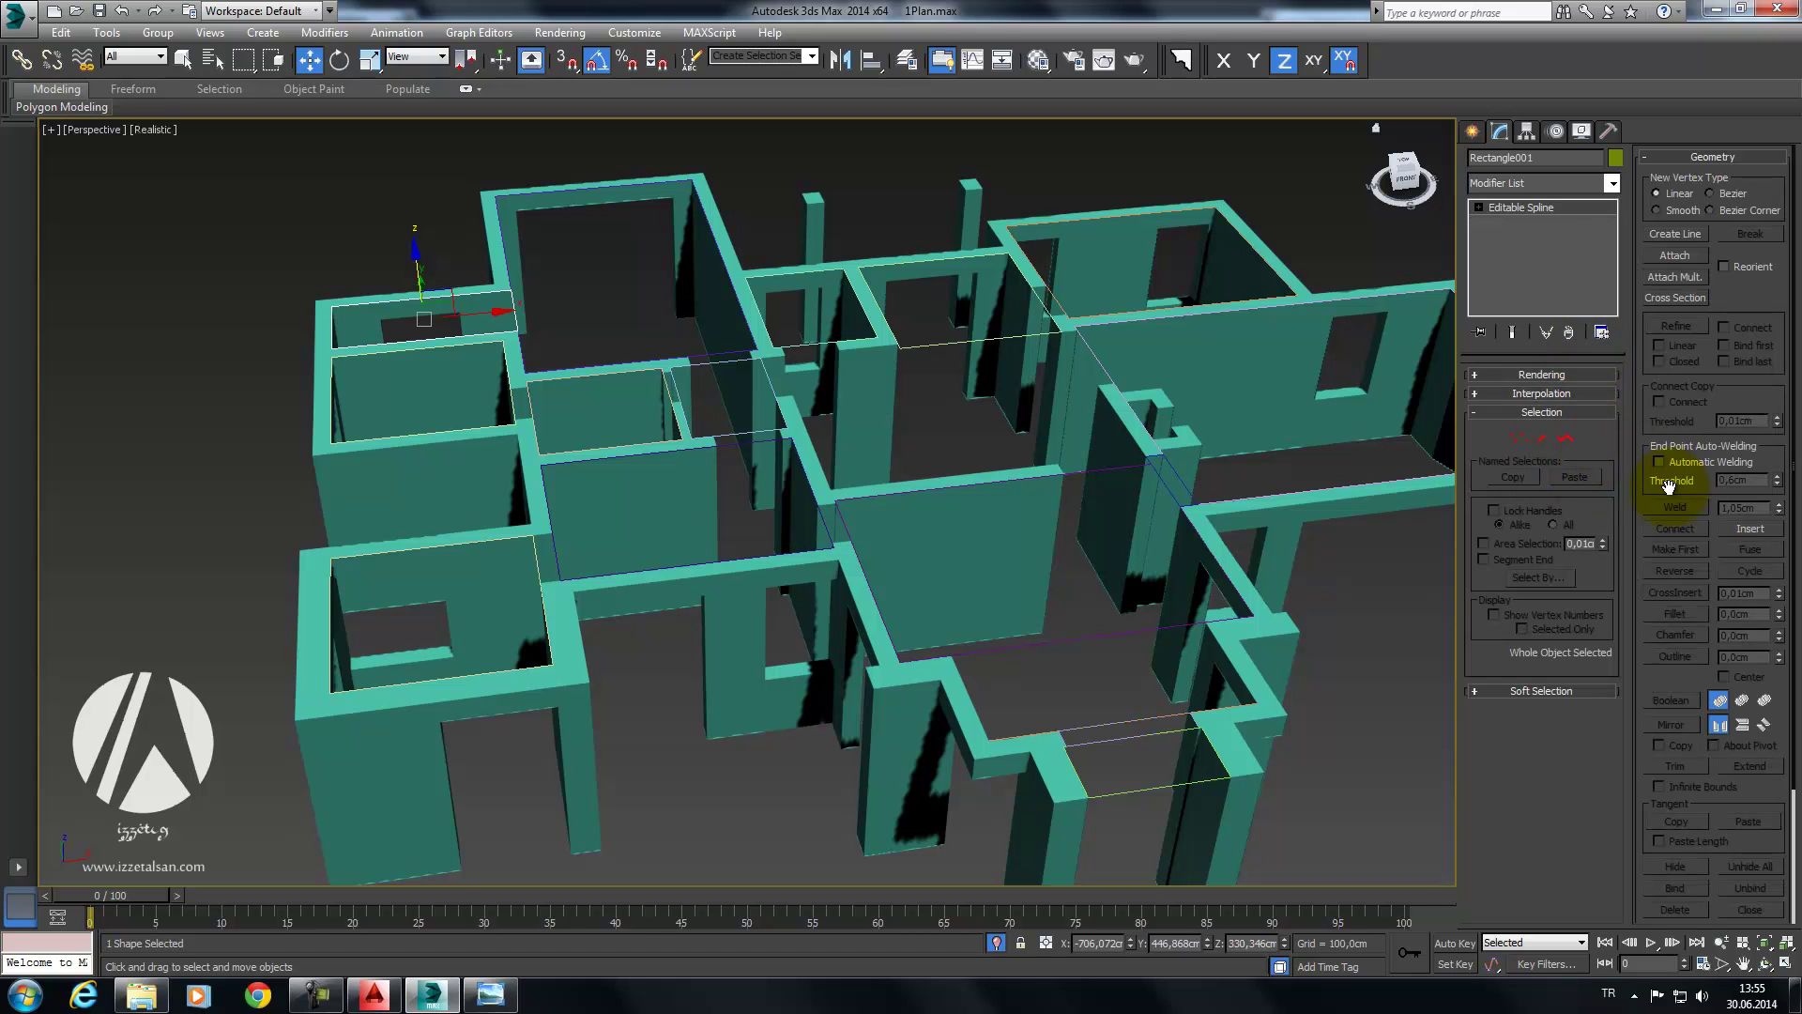
# Step: Attach Rectangle002–017 and Line002 into Rectangle001 with Attach Mult
pyautogui.scroll(-3, 1699, 421)
pyautogui.scroll(3, 1699, 422)
pyautogui.click(1687, 278)
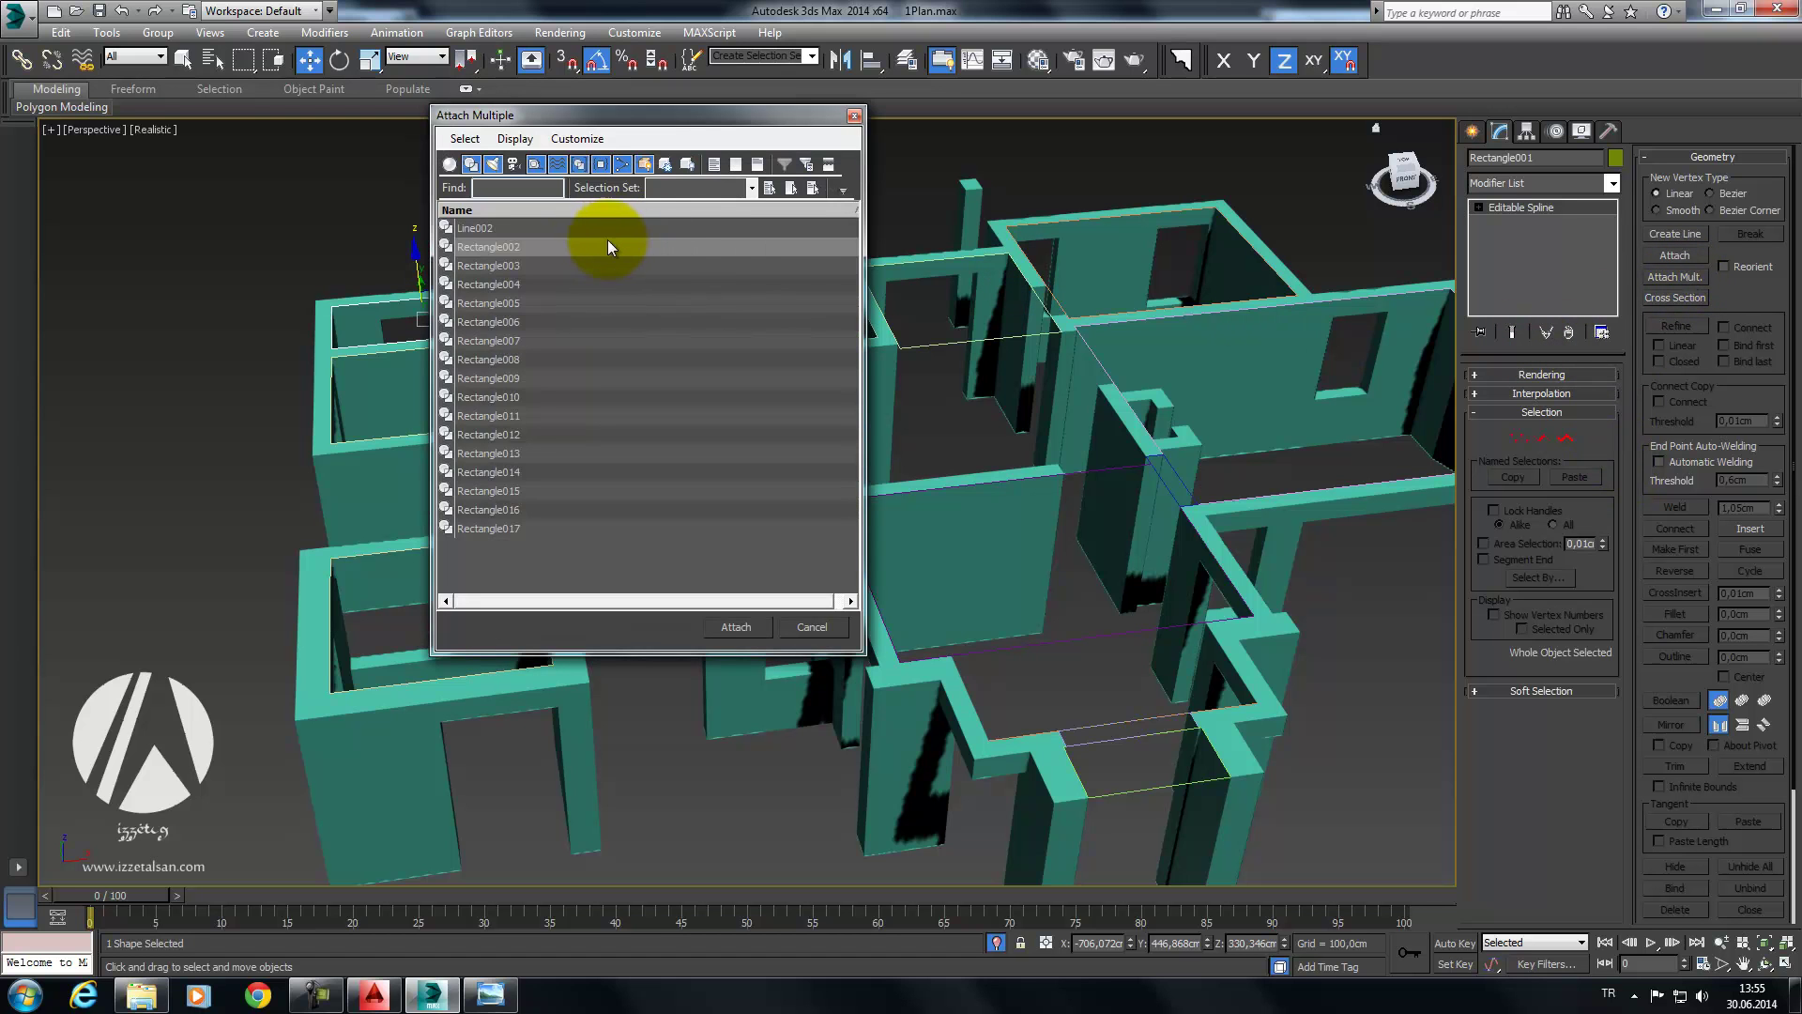
pyautogui.moveTo(570, 247); pyautogui.dragTo(557, 528)
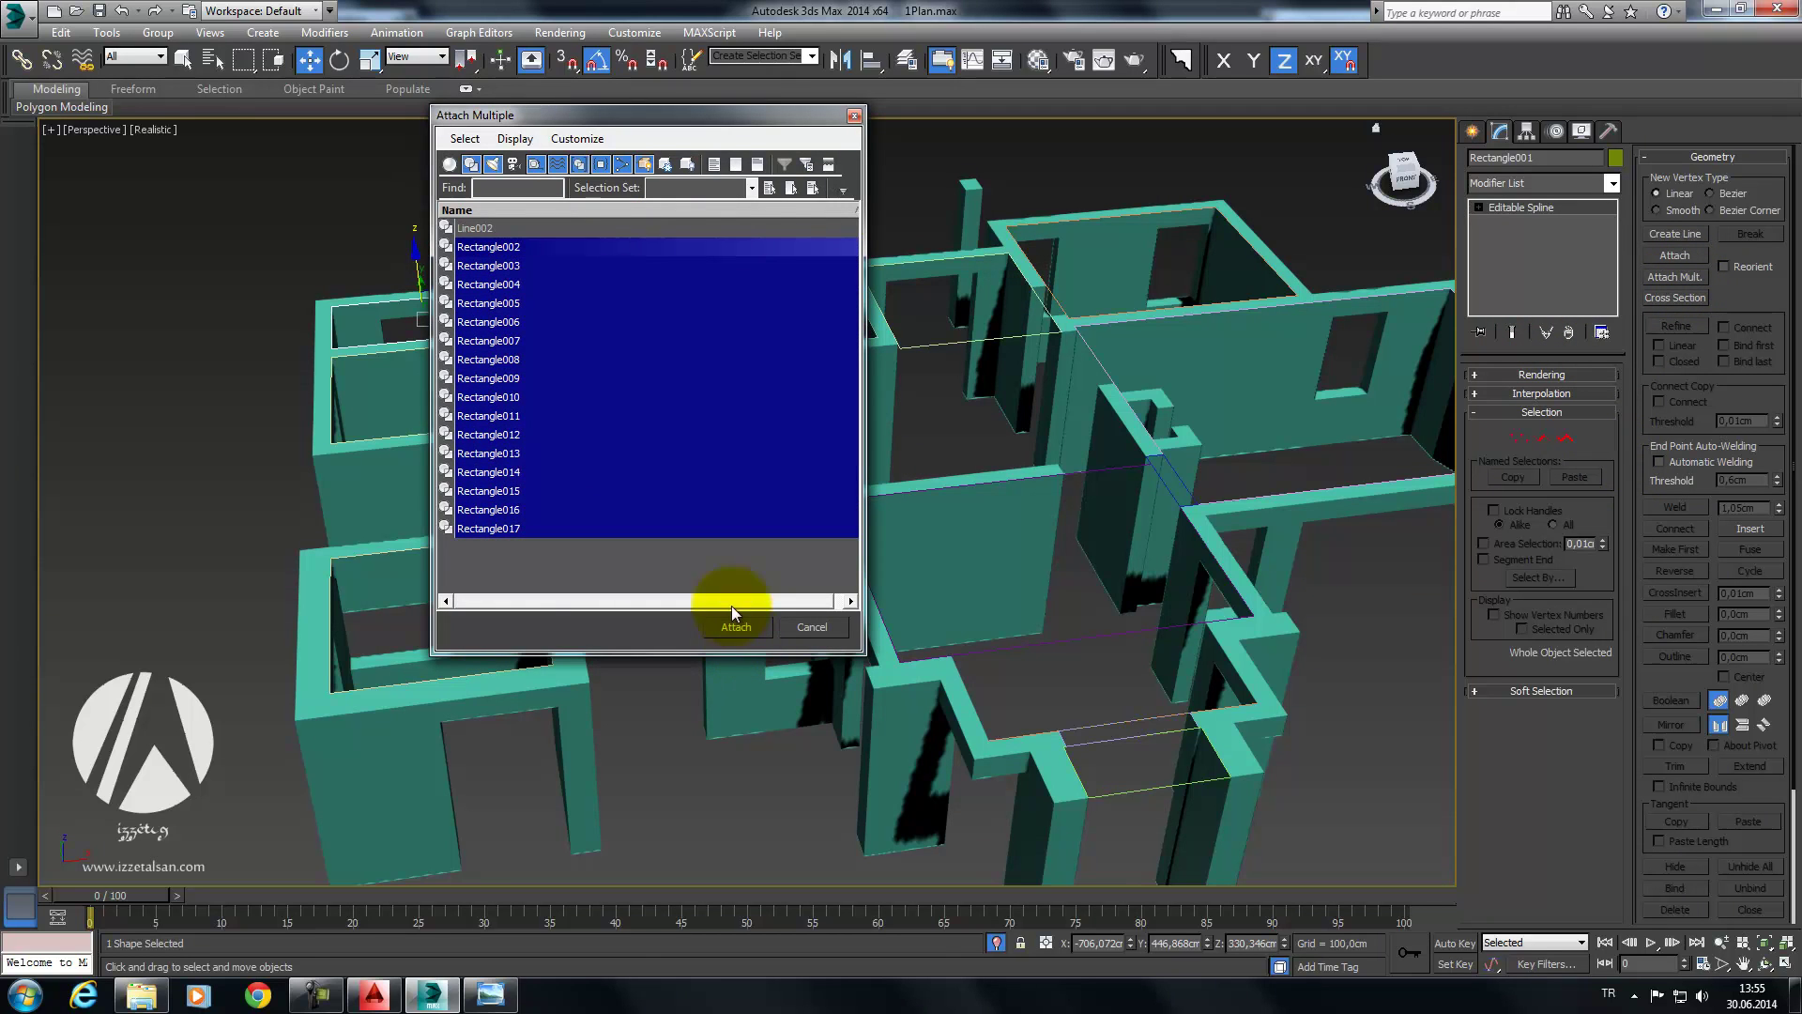
pyautogui.keyDown('ctrl'); pyautogui.click(470, 228); pyautogui.keyUp('ctrl')
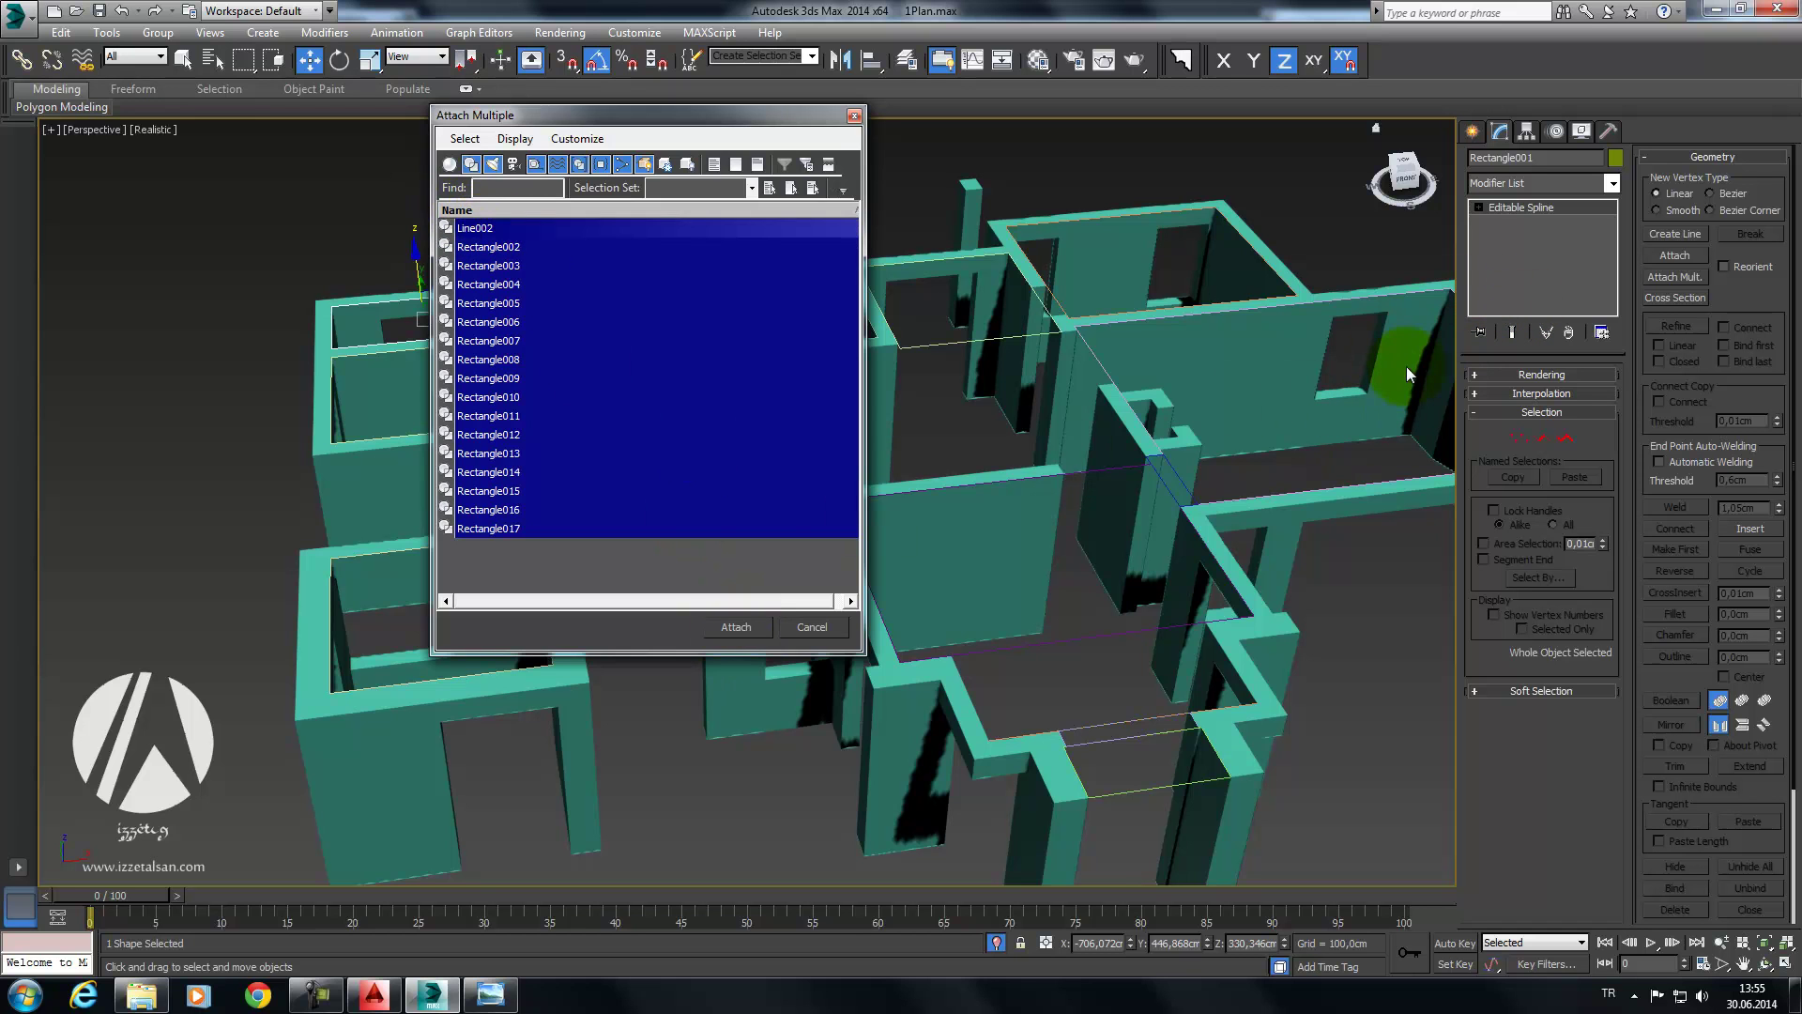
pyautogui.click(729, 640)
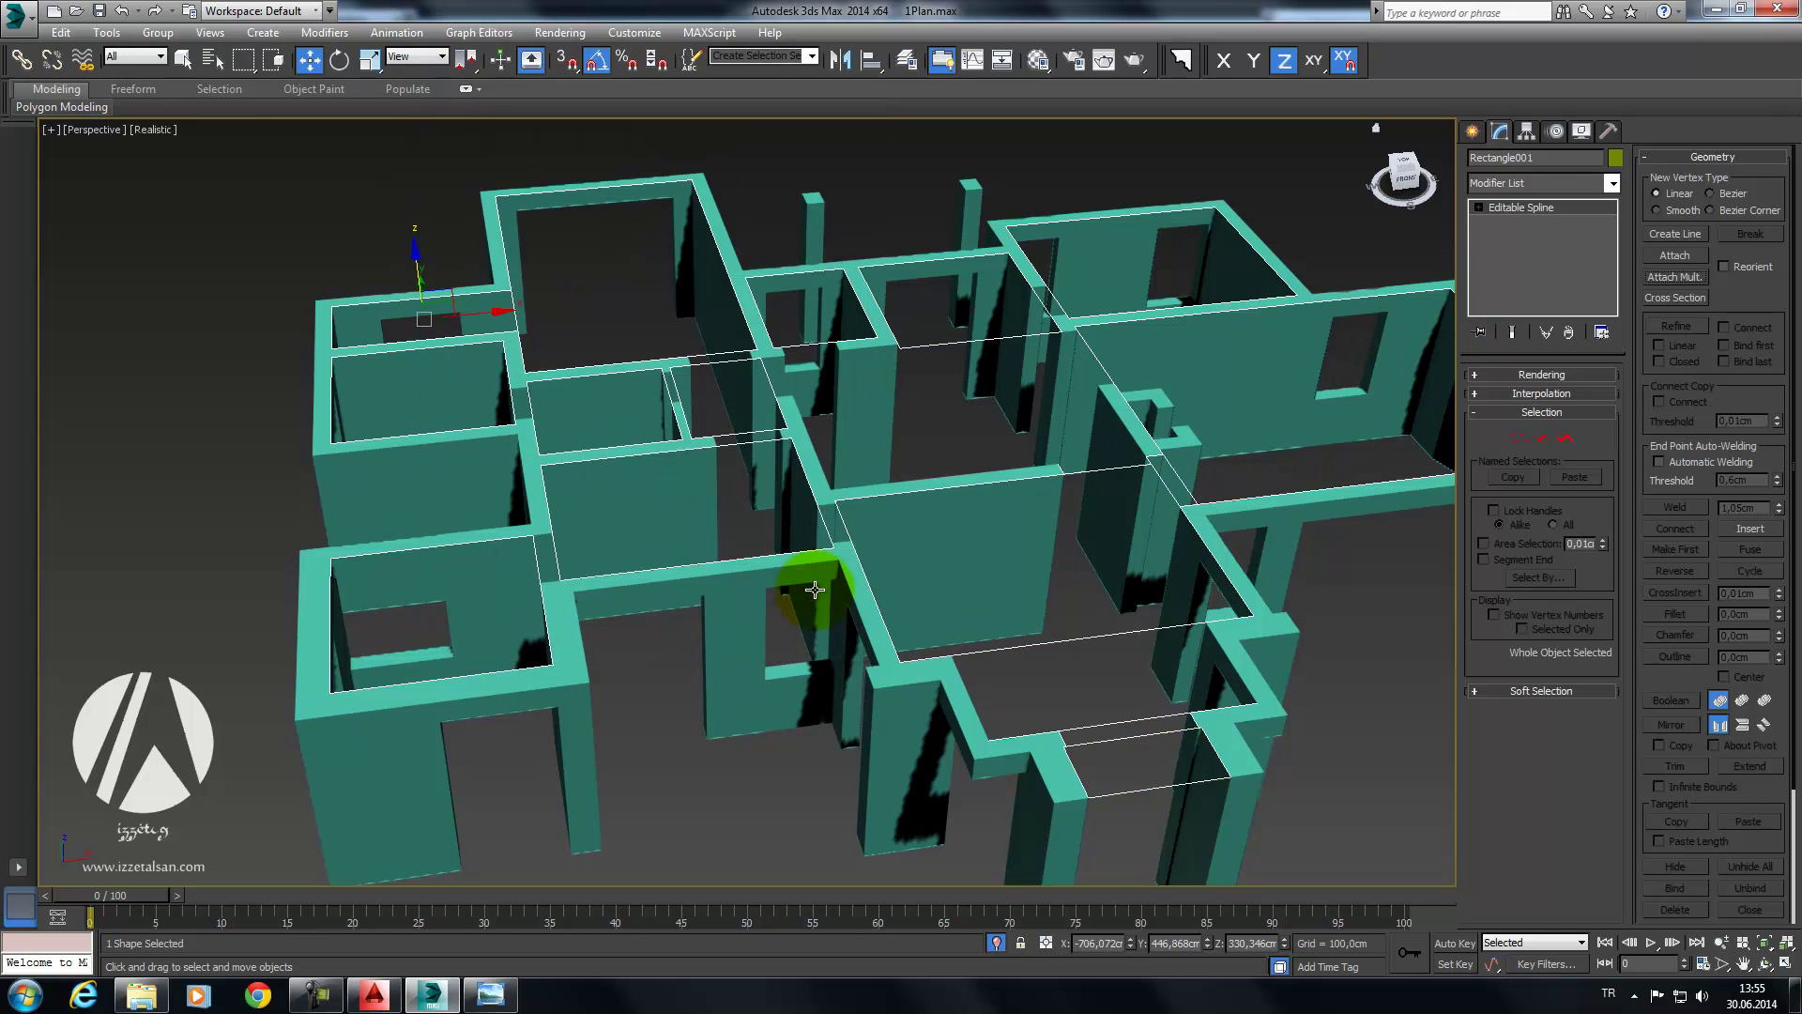
# Step: Apply an Extrude modifier to Rectangle001 and reset its Amount to 0 cm
pyautogui.click(1542, 184)
pyautogui.click(1519, 274)
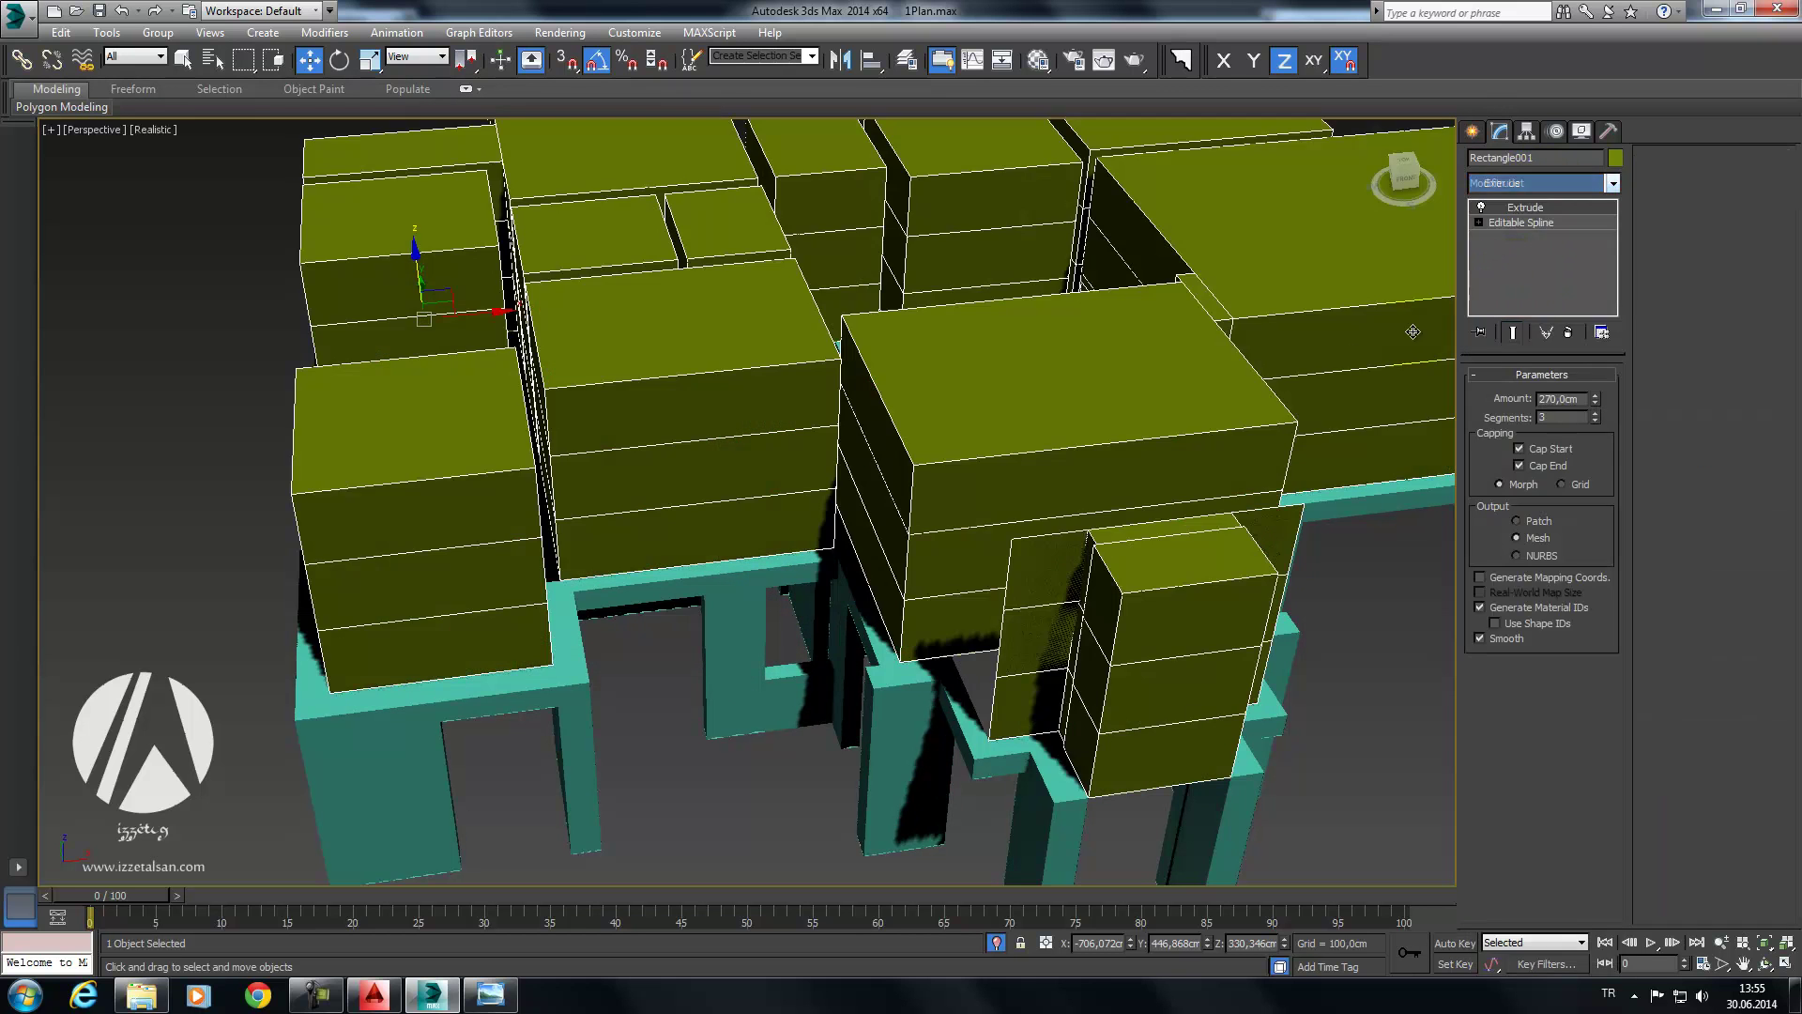
pyautogui.scroll(-2, 1051, 413)
pyautogui.scroll(-5, 1033, 422)
pyautogui.keyDown('alt'); pyautogui.moveTo(1032, 423); pyautogui.dragTo(1203, 422, button='middle'); pyautogui.keyUp('alt')
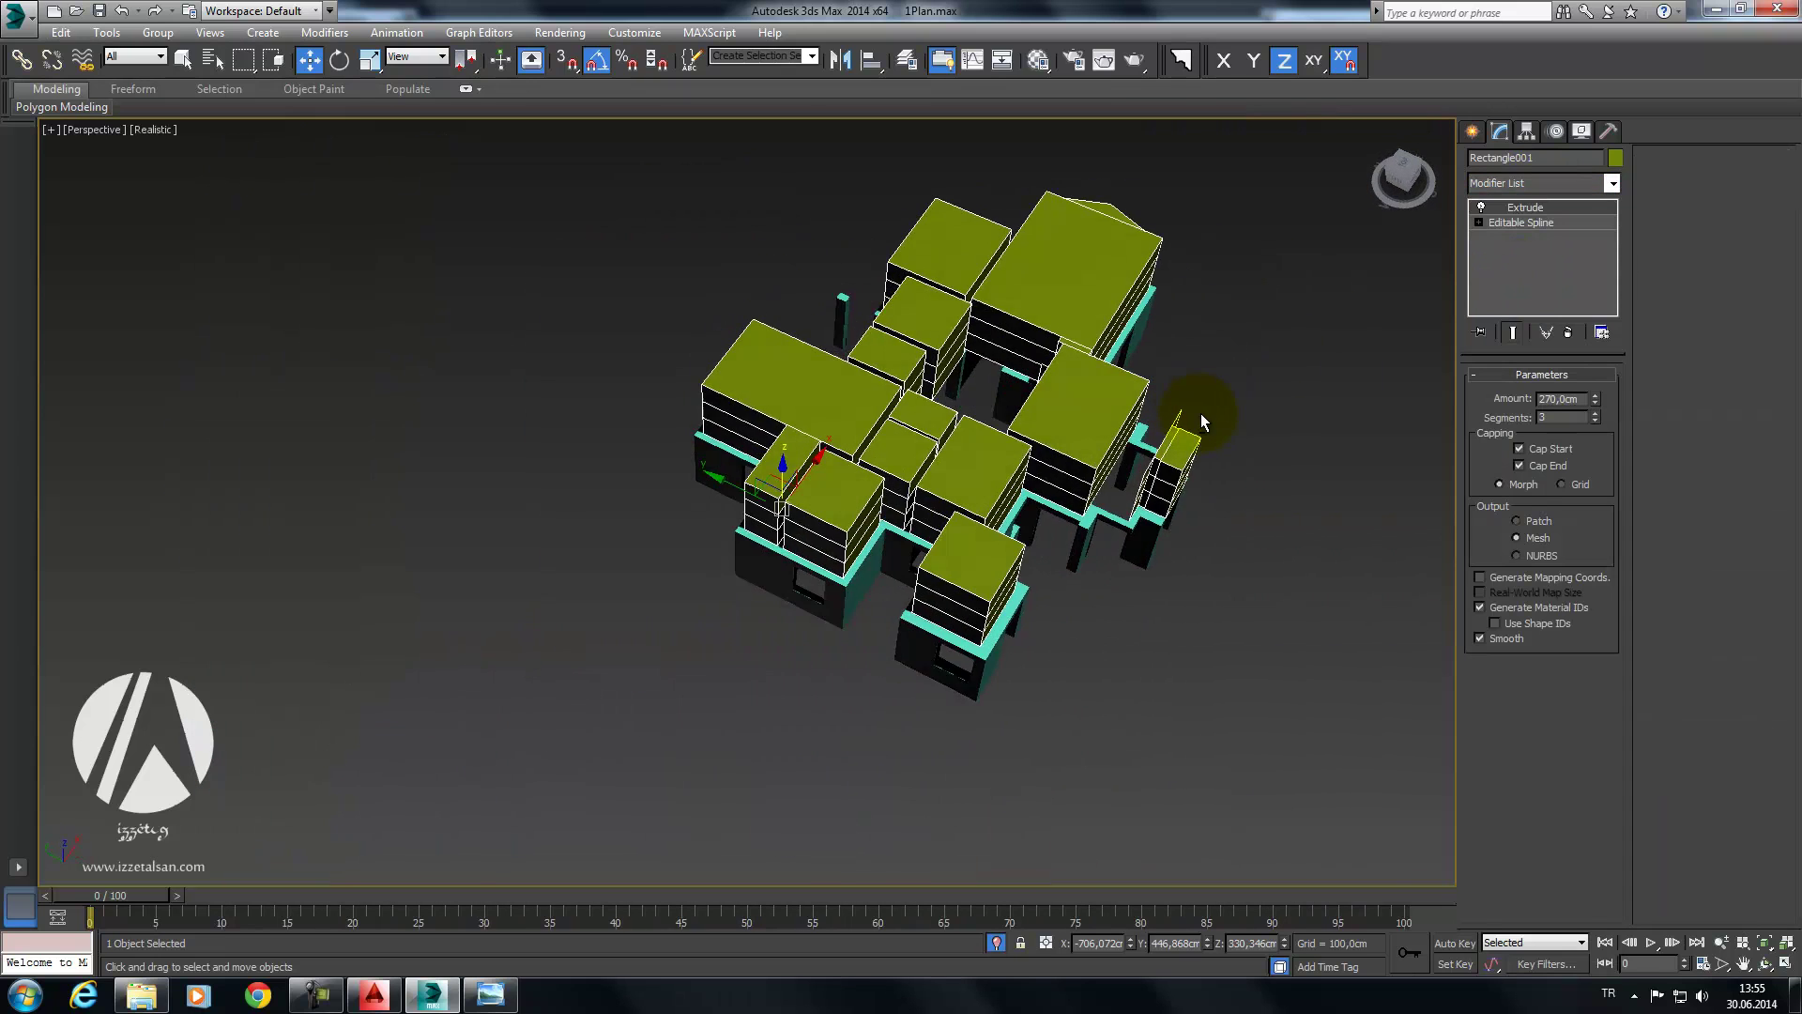
pyautogui.scroll(3, 1202, 413)
pyautogui.keyDown('alt'); pyautogui.moveTo(1021, 452); pyautogui.dragTo(1085, 456, button='middle'); pyautogui.keyUp('alt')
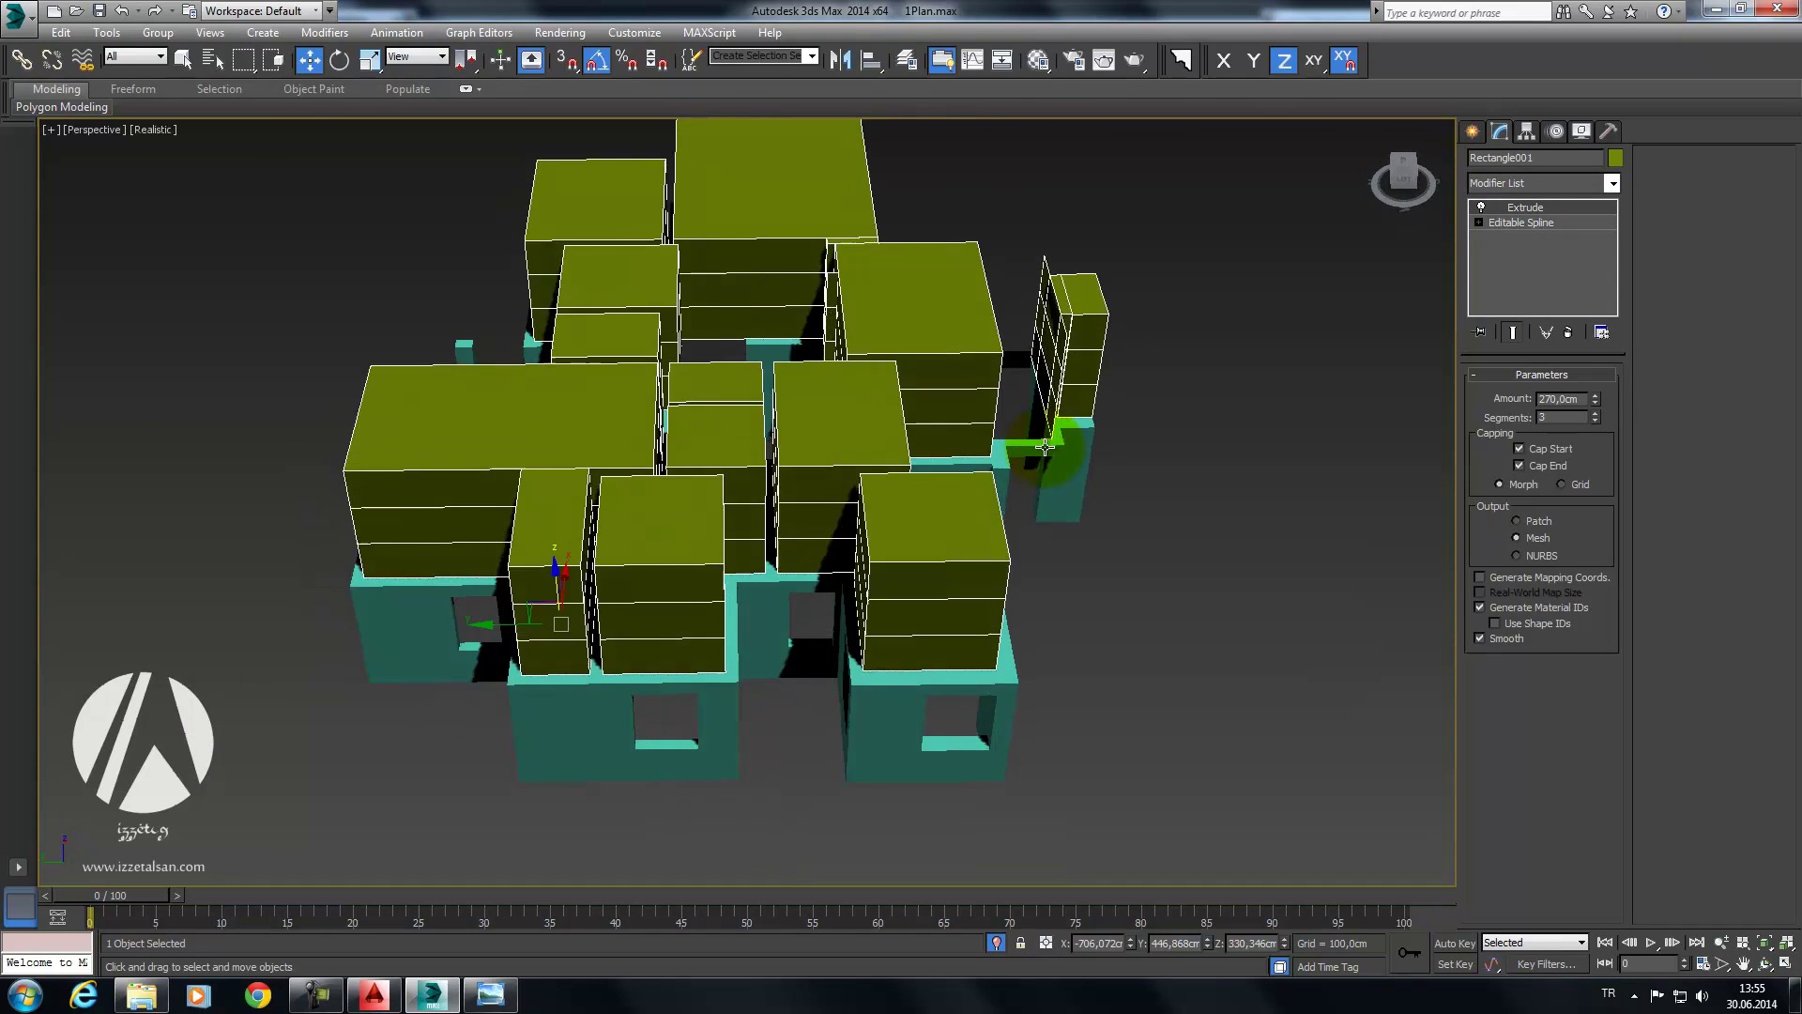
pyautogui.rightClick(1598, 398)
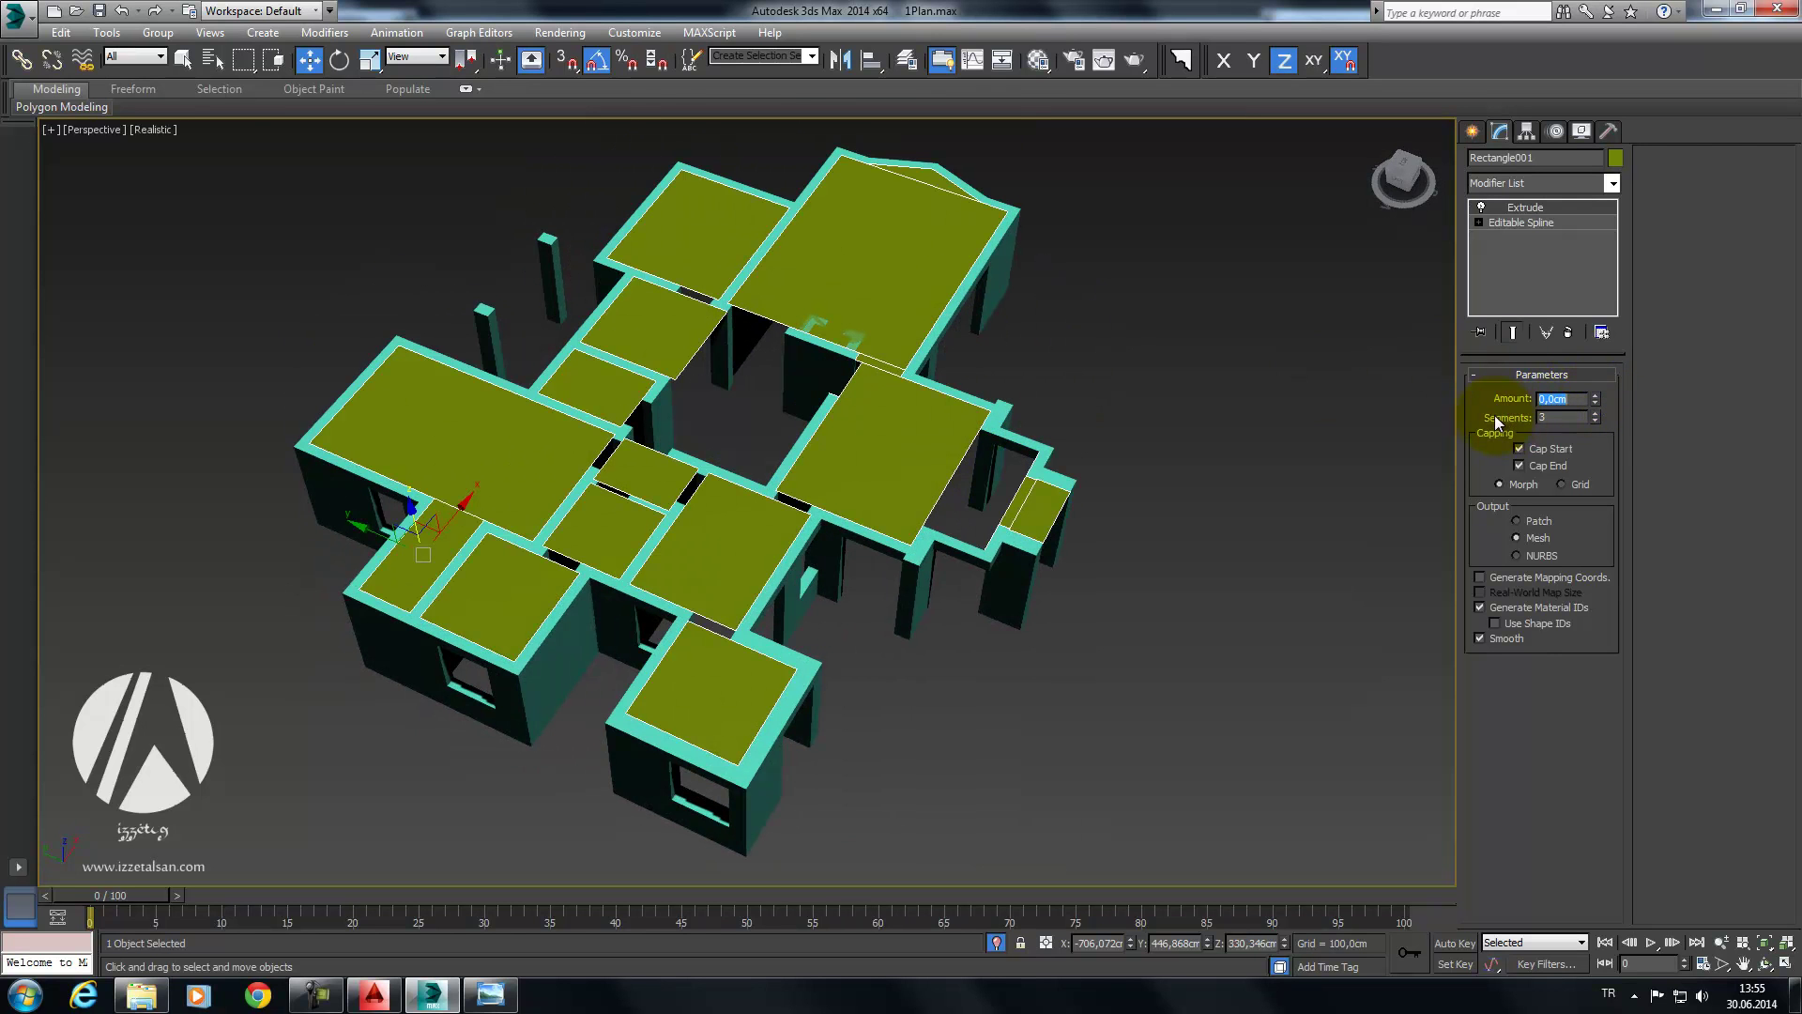
# Step: Pan and zoom the view onto the small right-hand floor plate
pyautogui.moveTo(1309, 419); pyautogui.dragTo(1079, 507, button='middle')
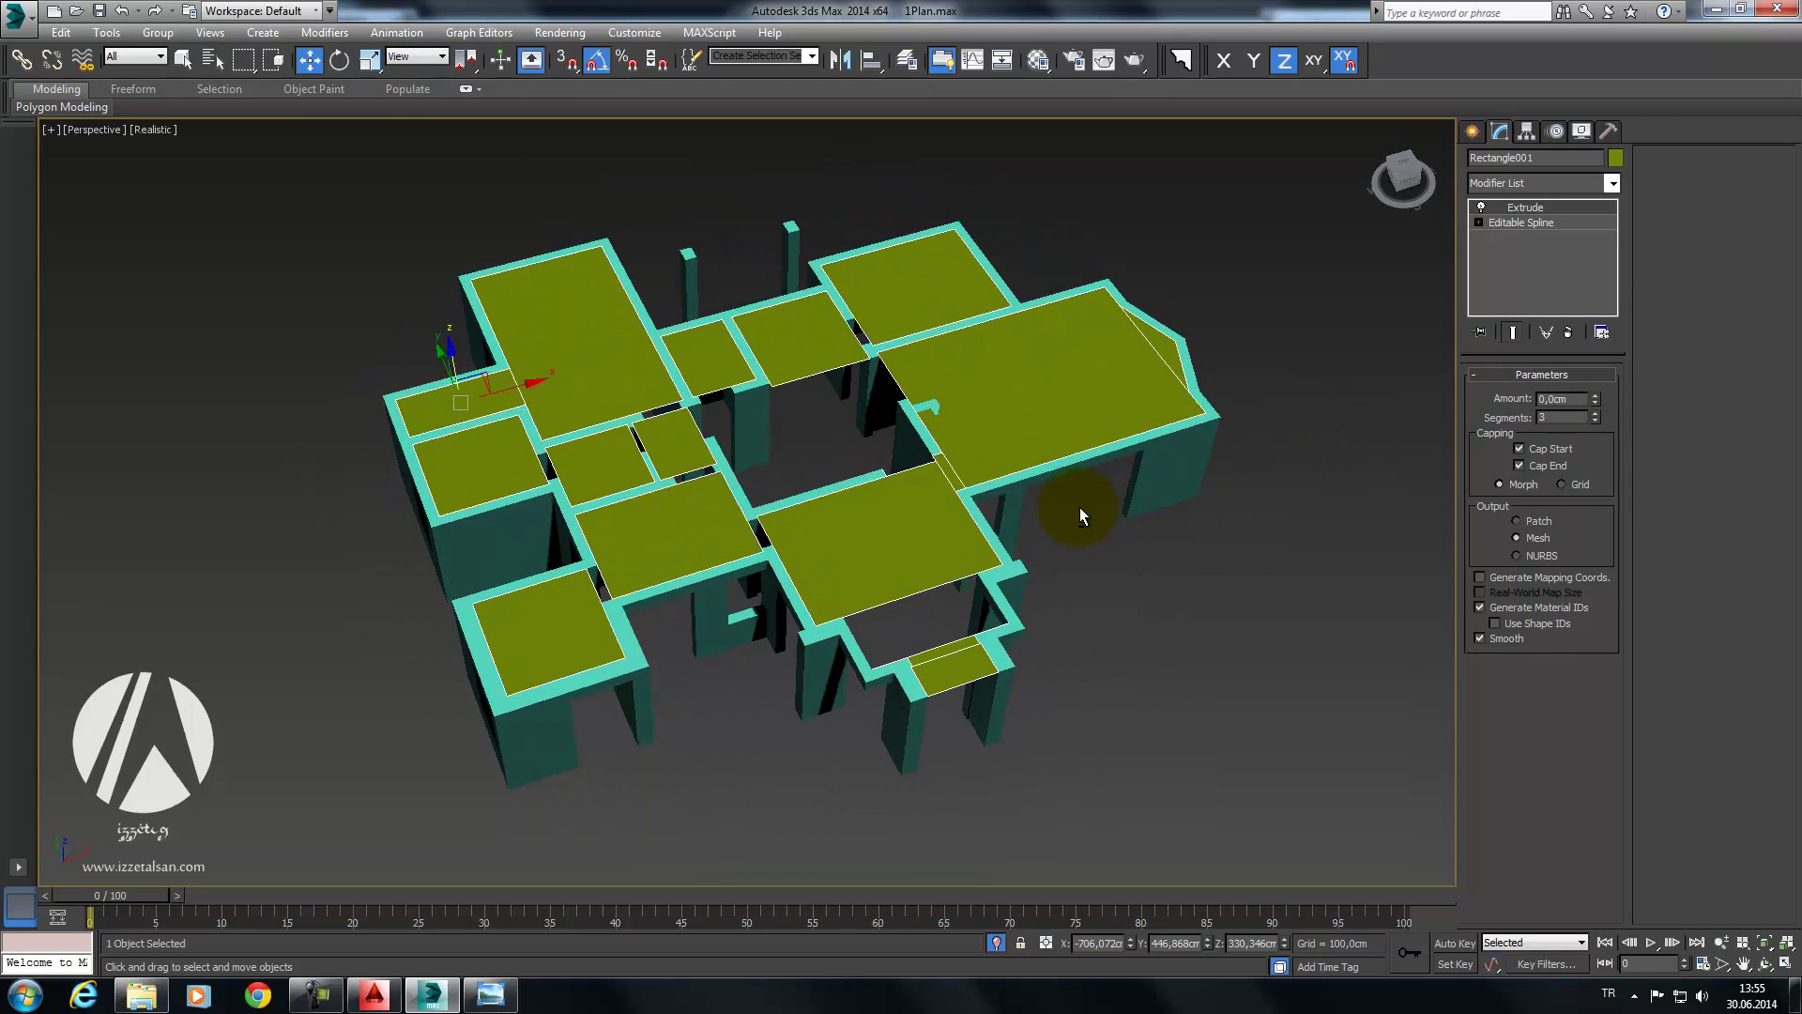
pyautogui.scroll(3, 999, 526)
pyautogui.scroll(2, 999, 527)
pyautogui.scroll(2, 1106, 538)
pyautogui.scroll(3, 1106, 538)
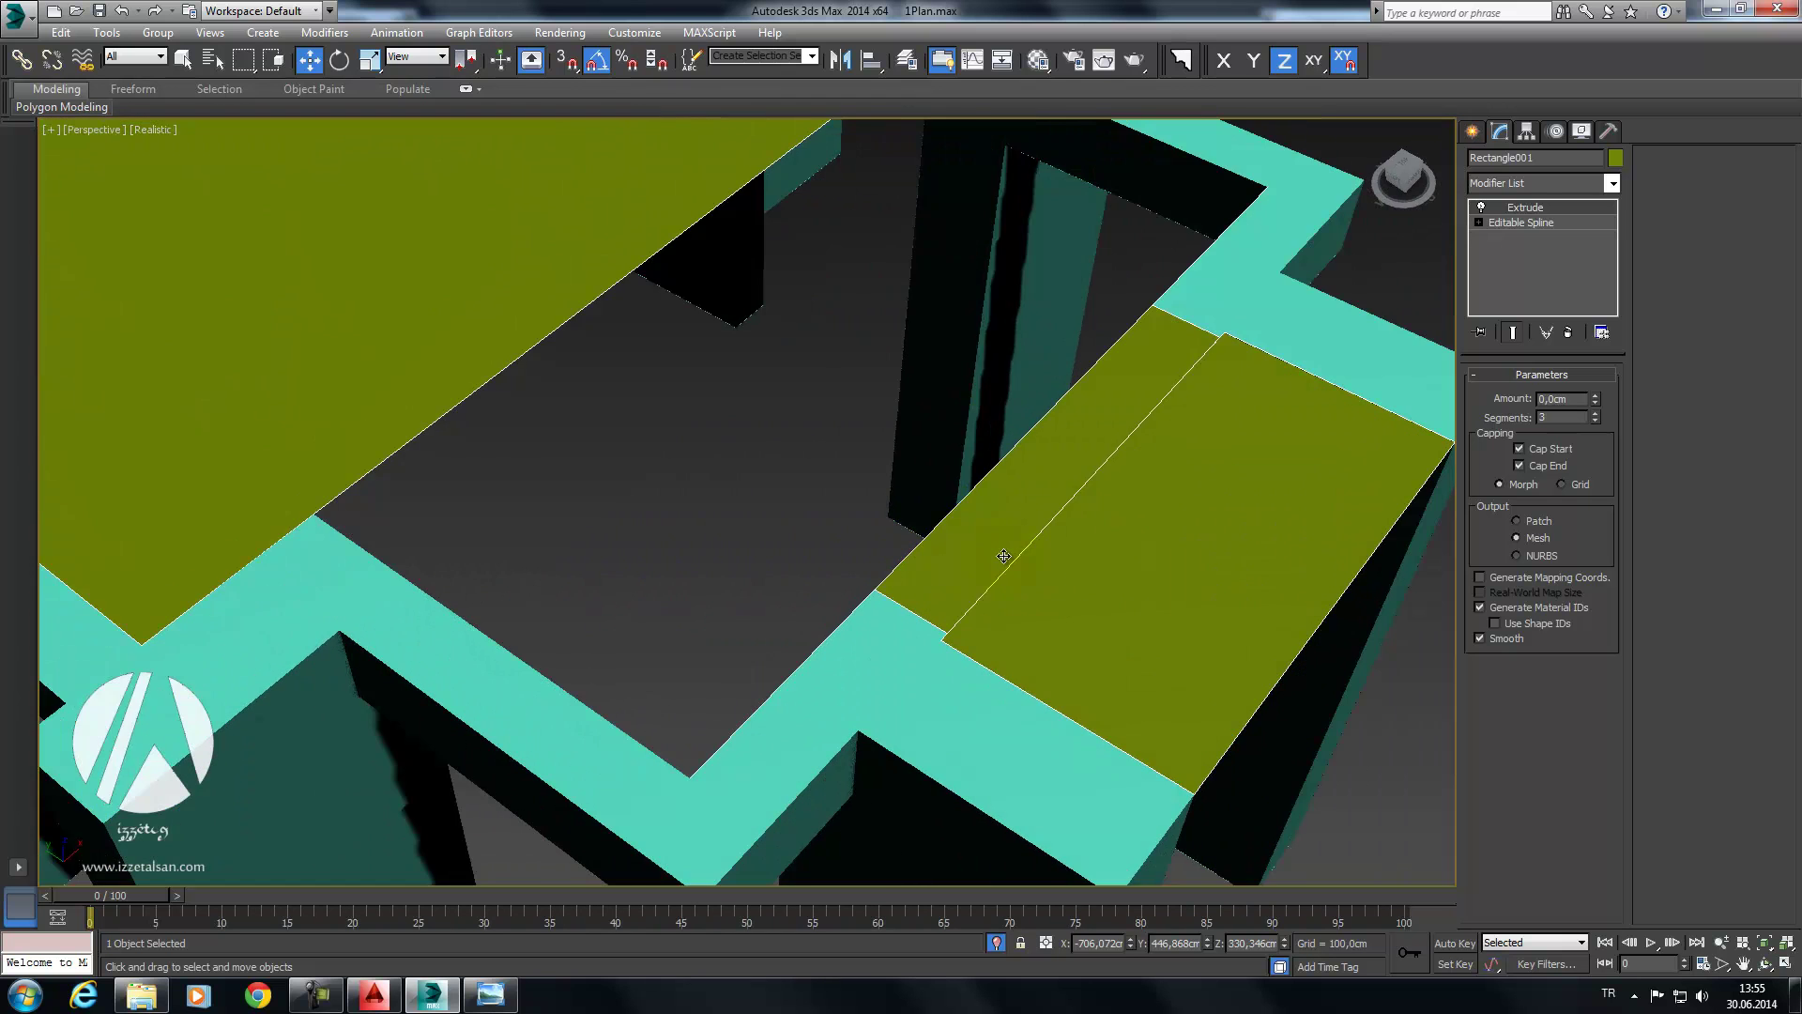
pyautogui.moveTo(1333, 442); pyautogui.dragTo(1178, 432, button='middle')
# Step: In Spline sub-object mode, move one rectangle outline along Y and select another
pyautogui.click(1513, 223)
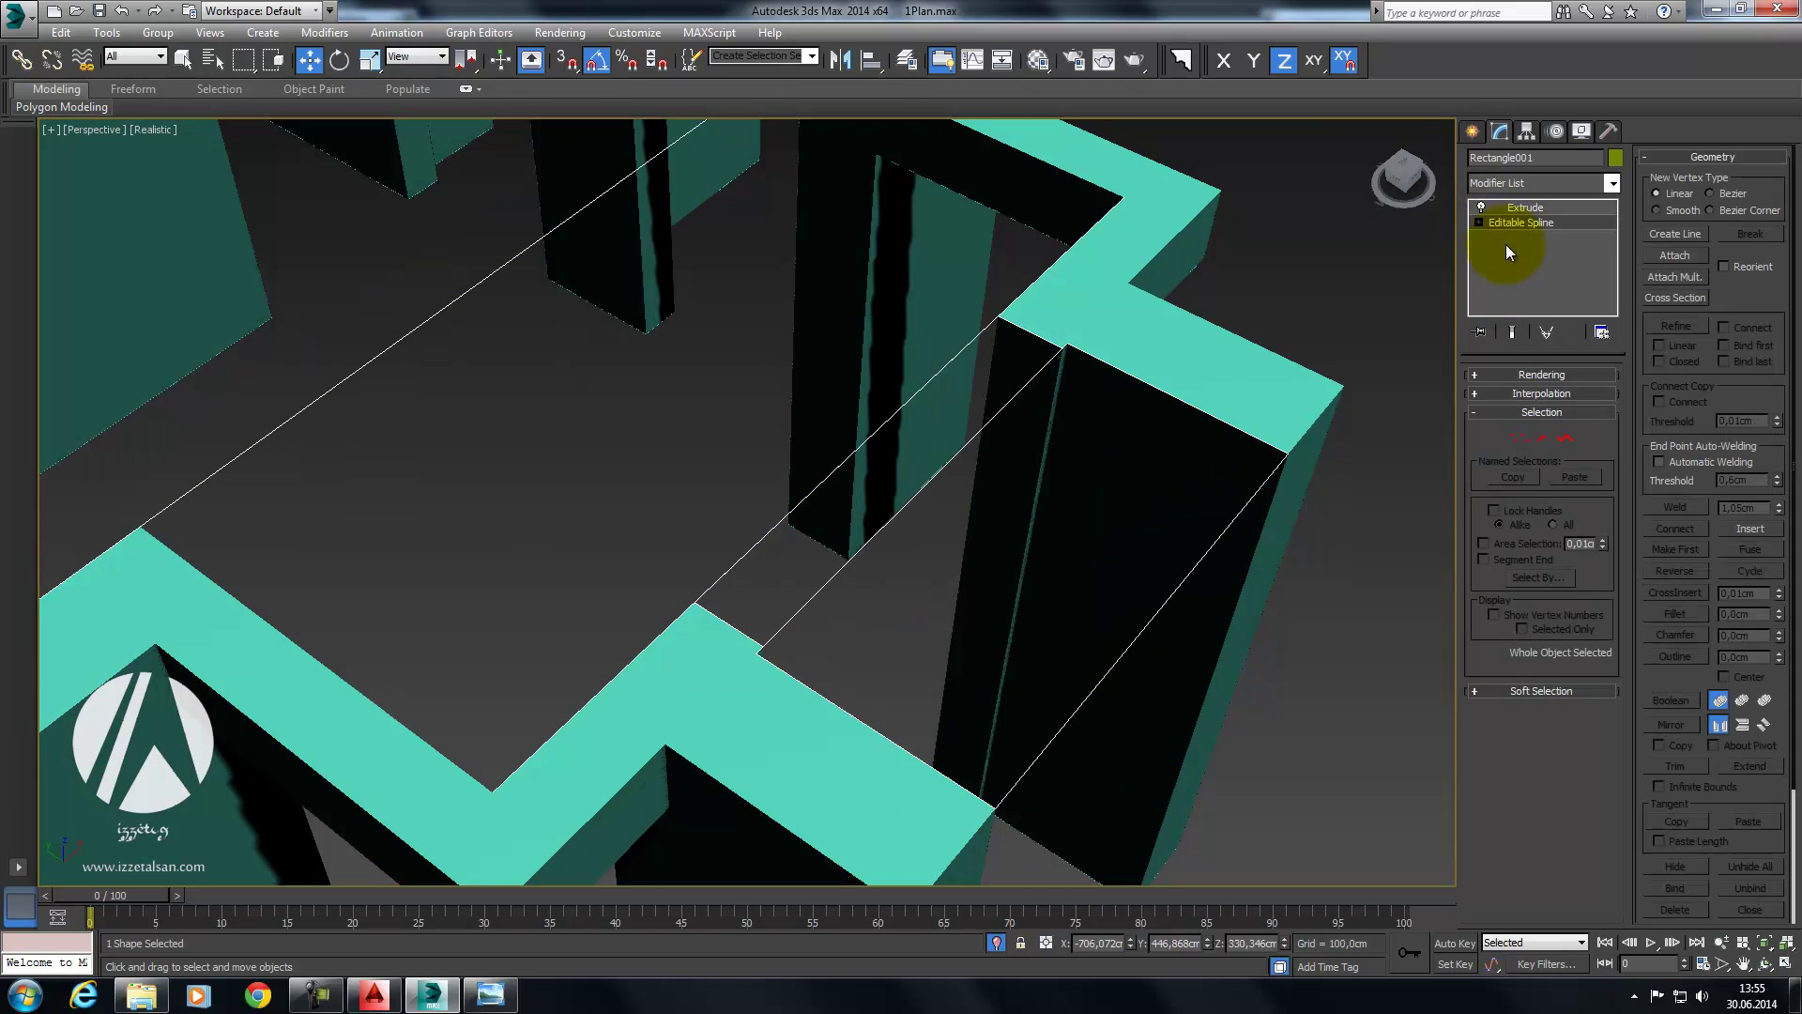
pyautogui.click(1565, 438)
pyautogui.click(954, 365)
pyautogui.moveTo(802, 415)
pyautogui.mouseDown()
pyautogui.moveTo(714, 363)
pyautogui.moveTo(932, 402)
pyautogui.mouseUp()
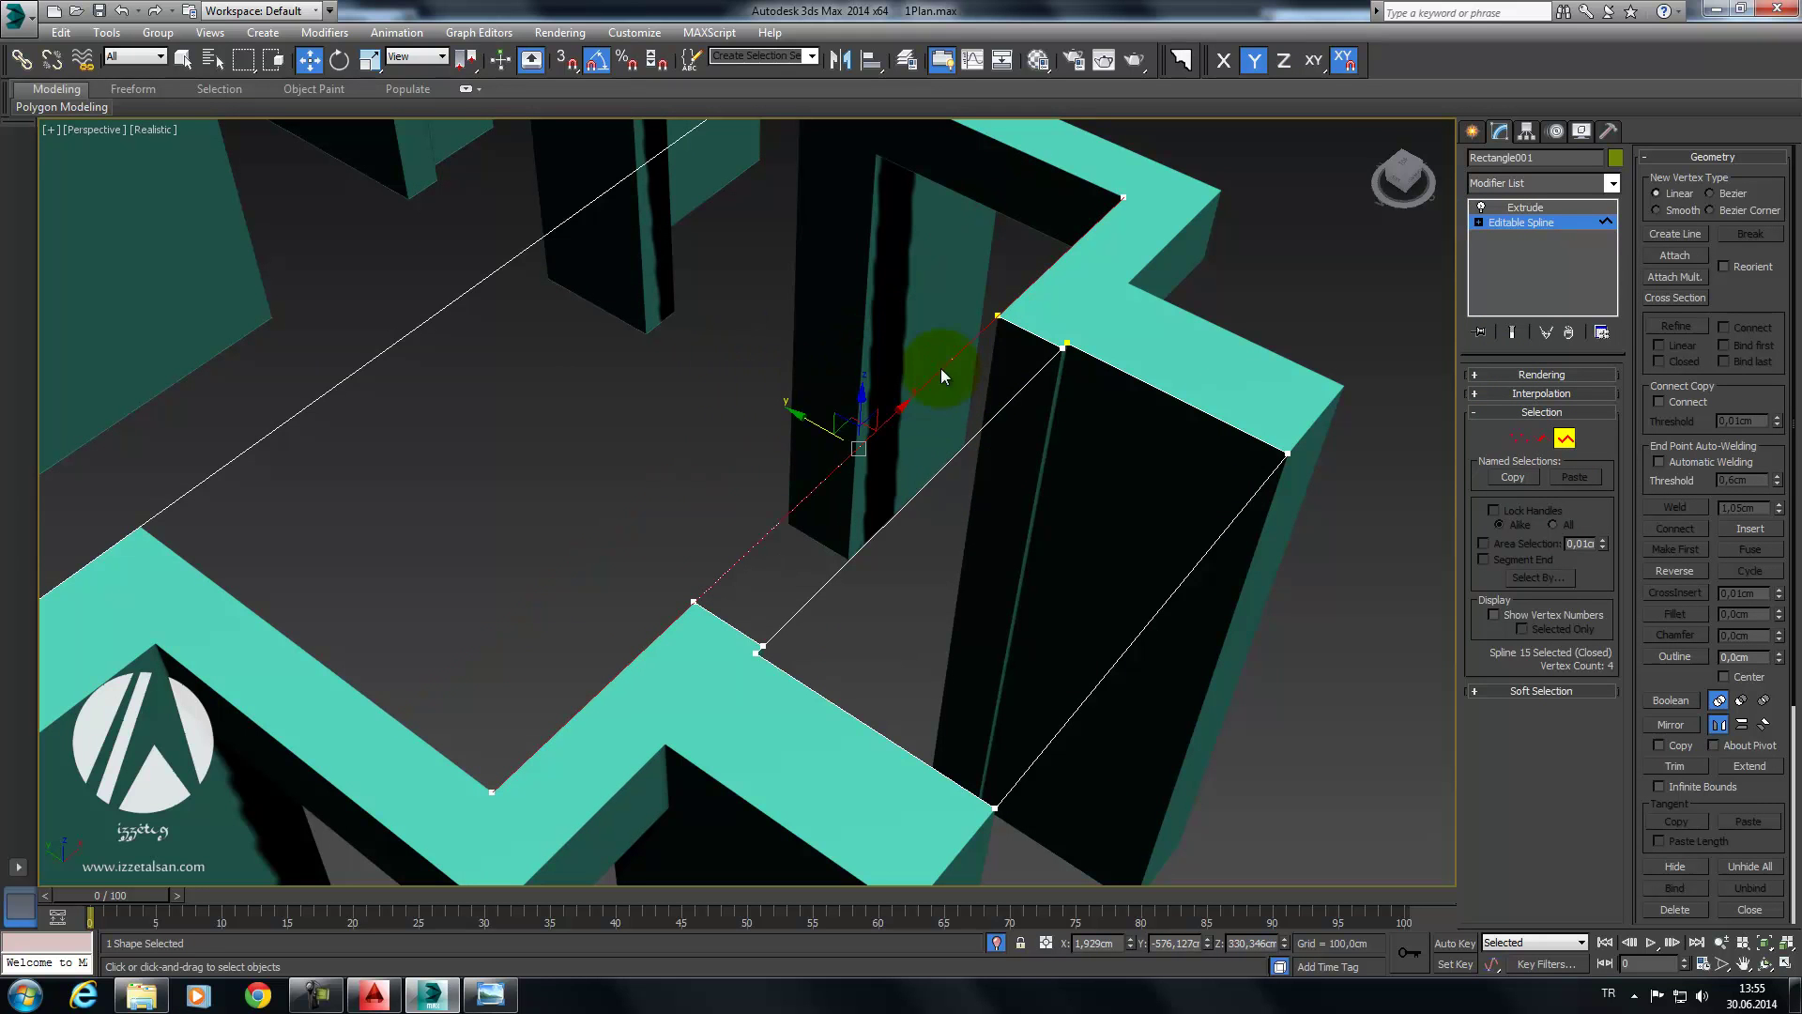
pyautogui.click(1032, 332)
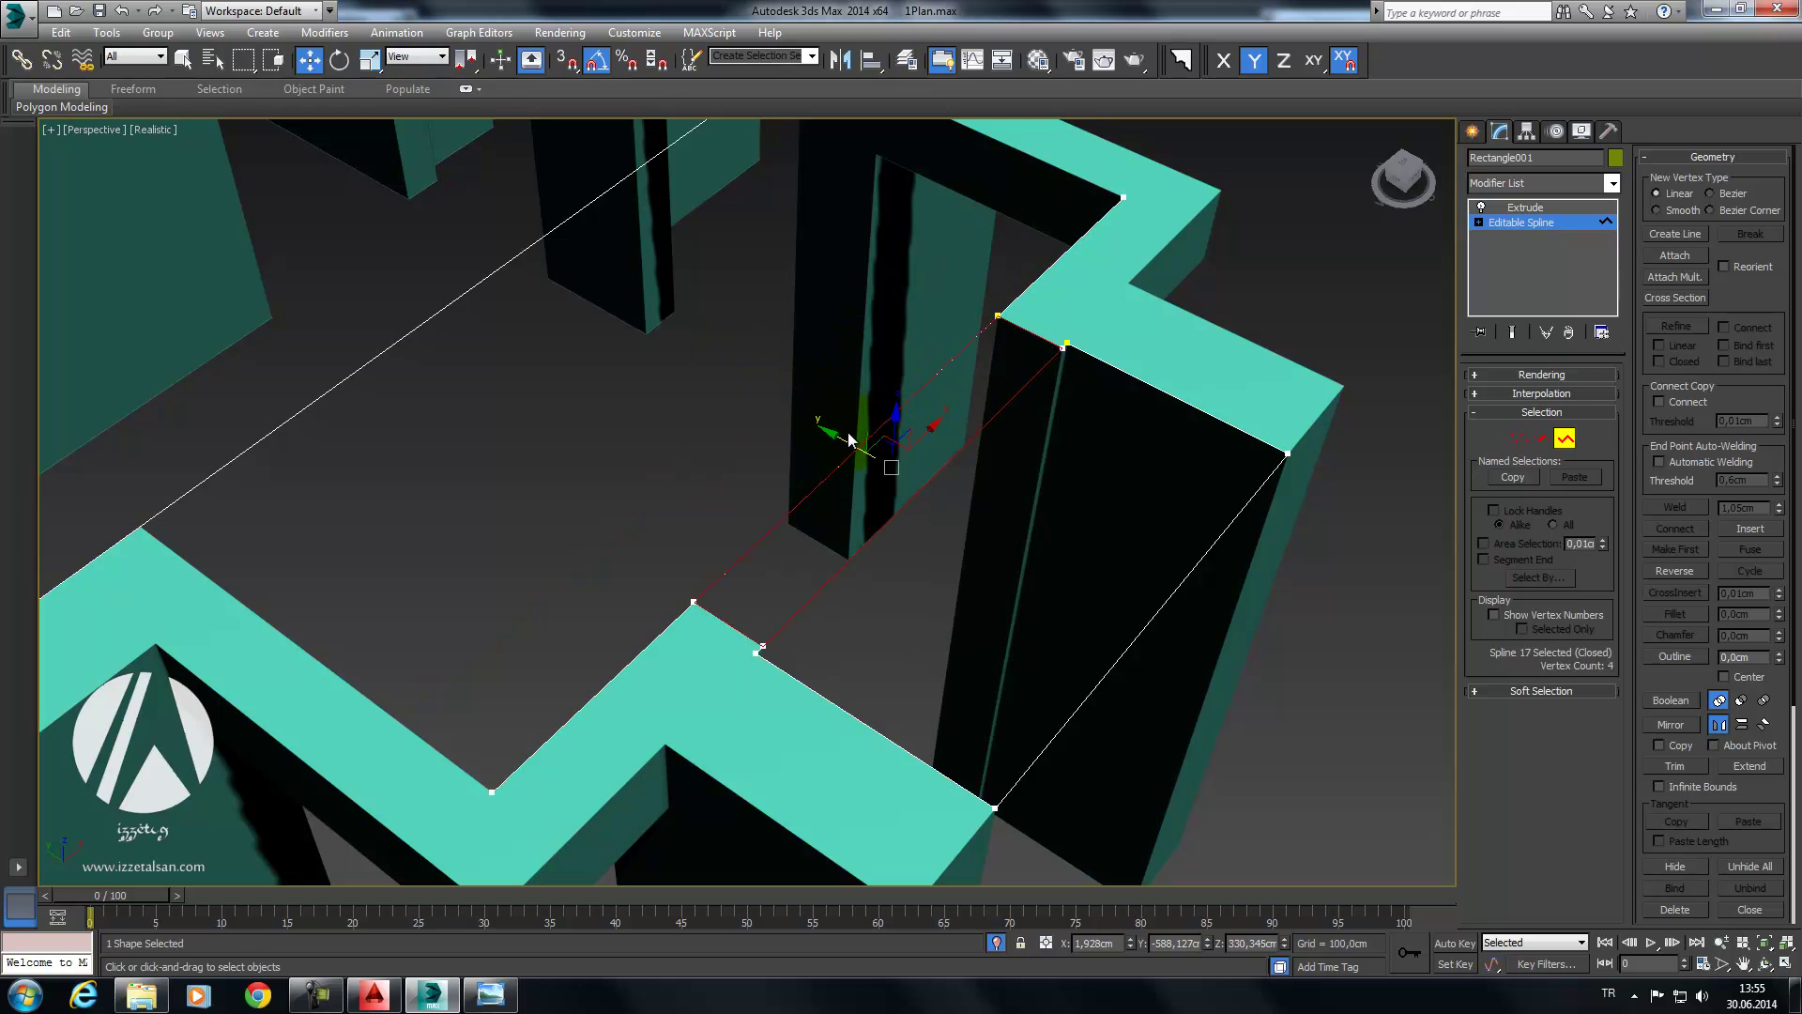
pyautogui.moveTo(853, 435); pyautogui.dragTo(857, 445, button='middle')
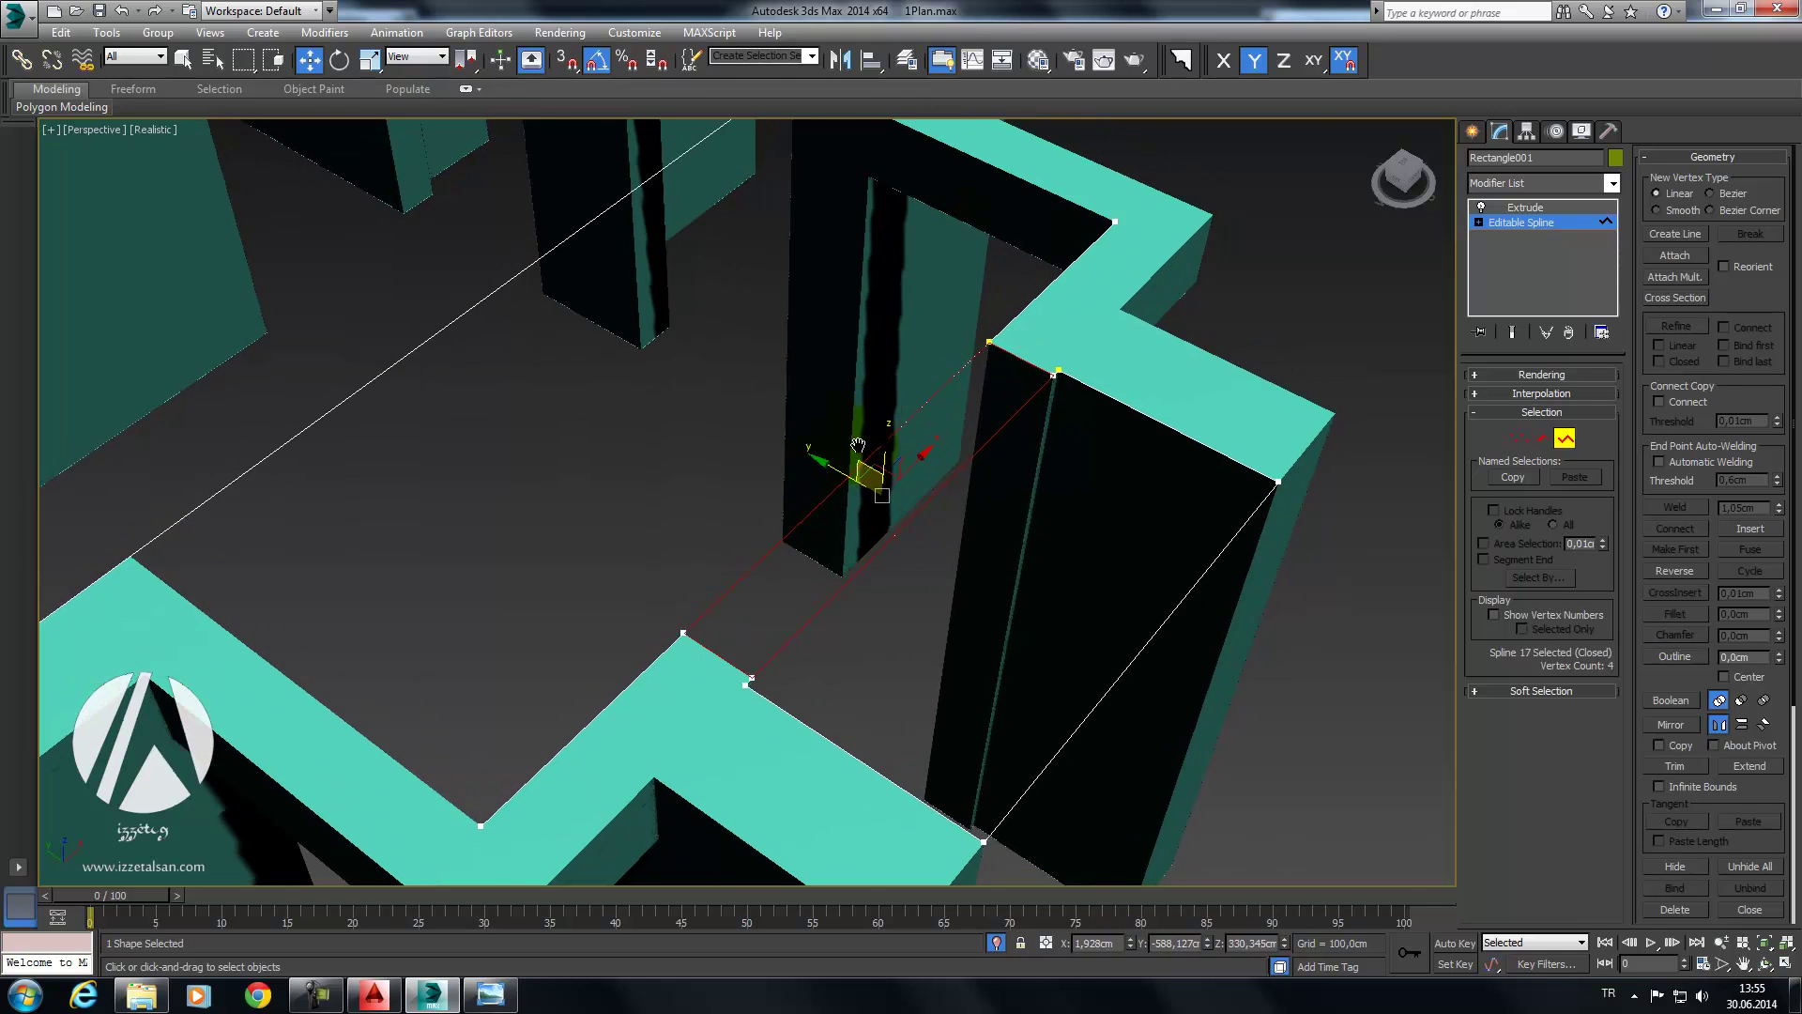
pyautogui.scroll(-4, 946, 483)
pyautogui.scroll(-4, 917, 466)
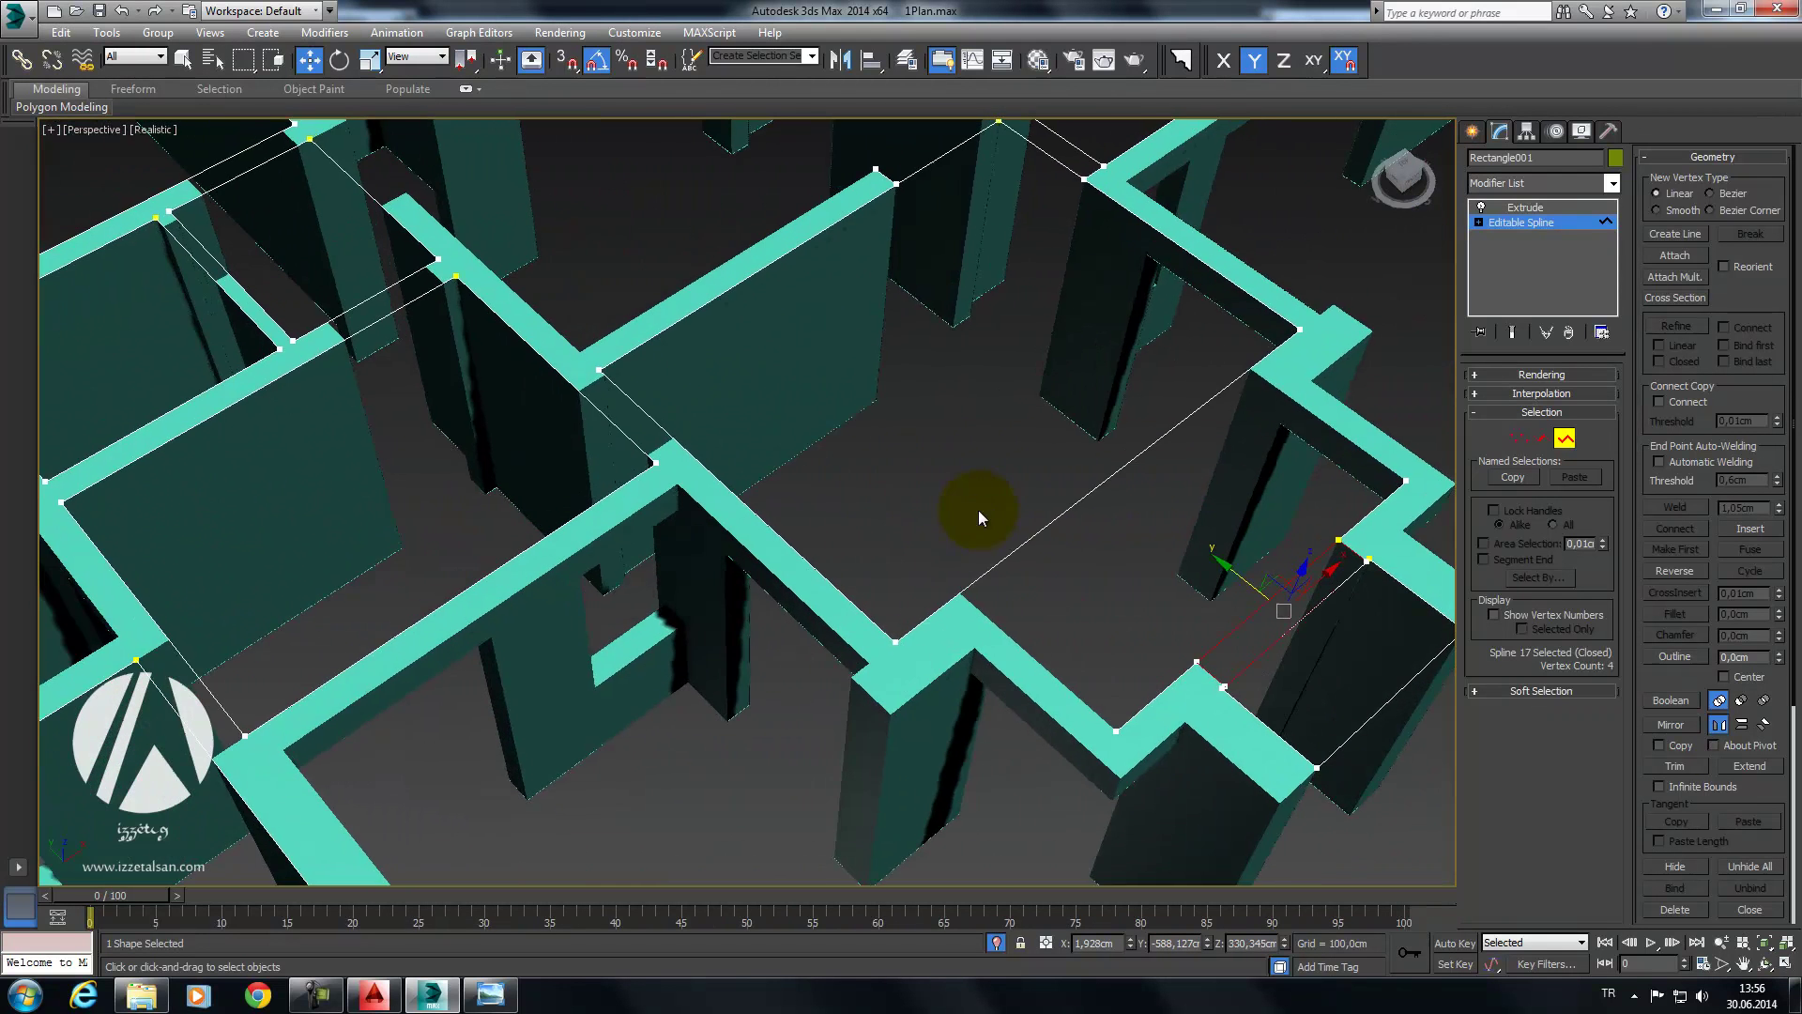
pyautogui.scroll(2, 939, 512)
pyautogui.scroll(3, 855, 504)
pyautogui.scroll(5, 870, 499)
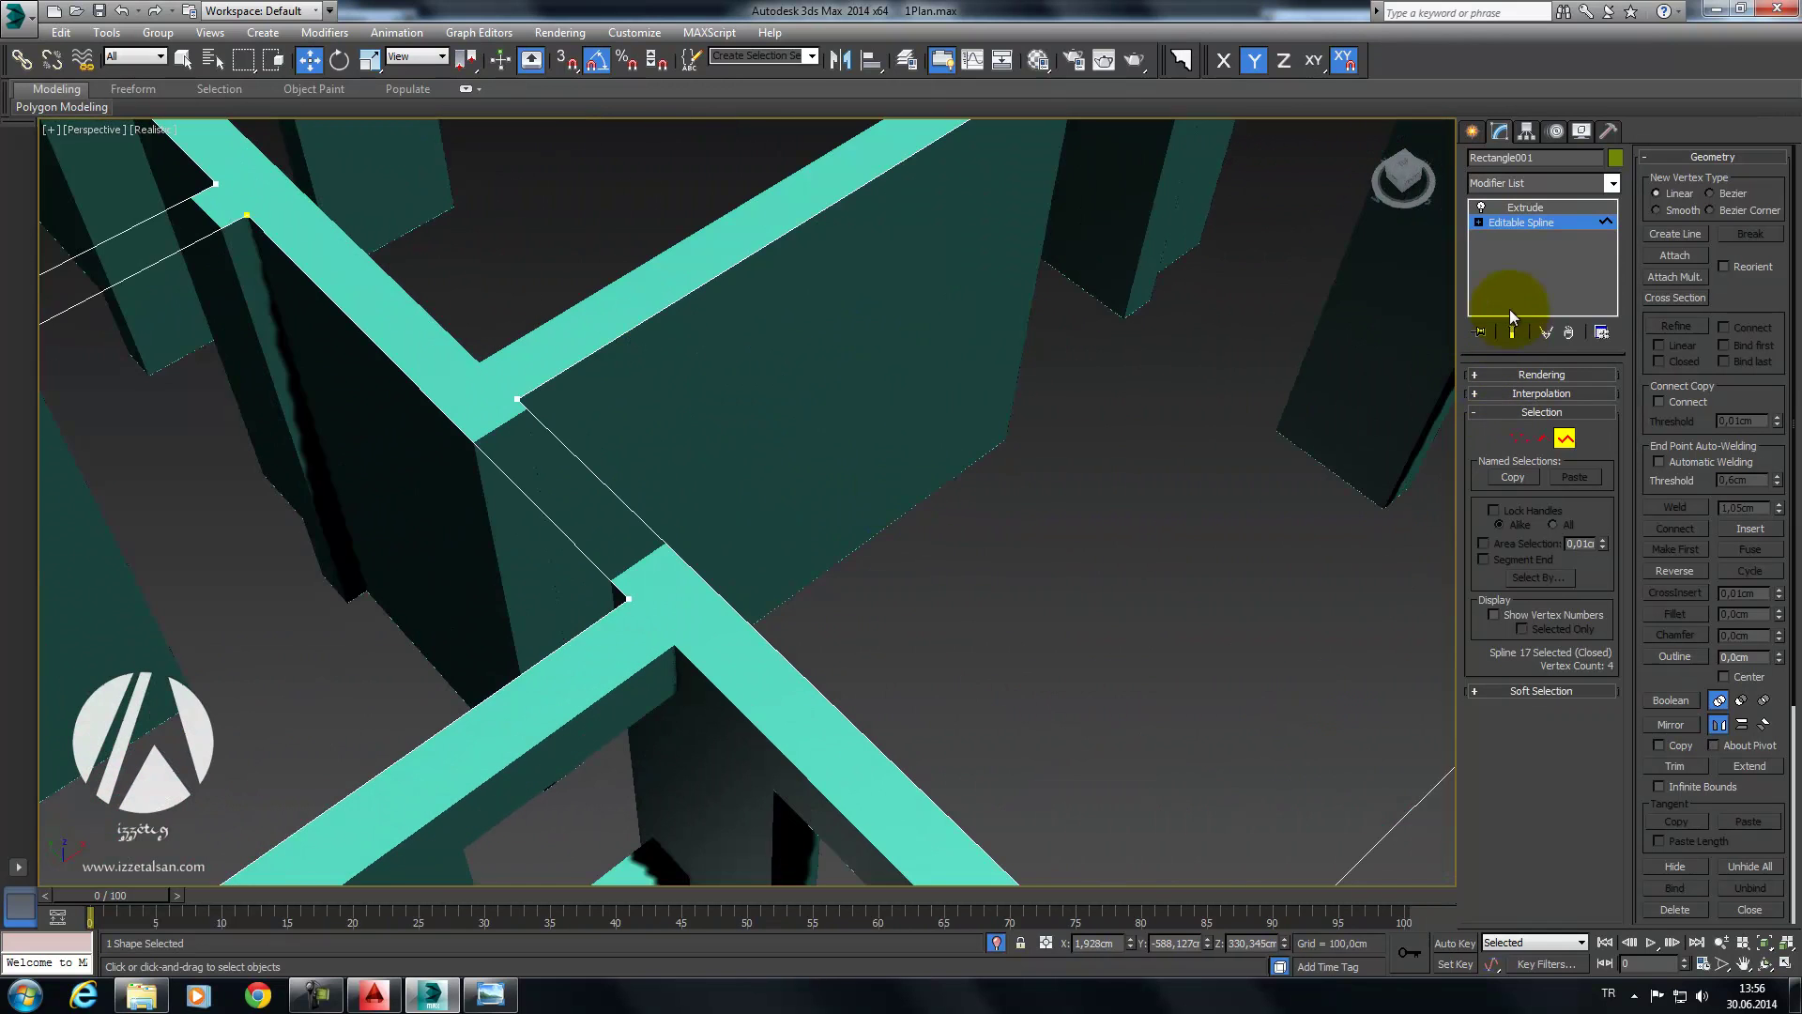
# Step: Show the extruded slab result and begin a new line with 3D vertex snapping
pyautogui.click(1517, 332)
pyautogui.moveTo(552, 480); pyautogui.dragTo(640, 493, button='middle')
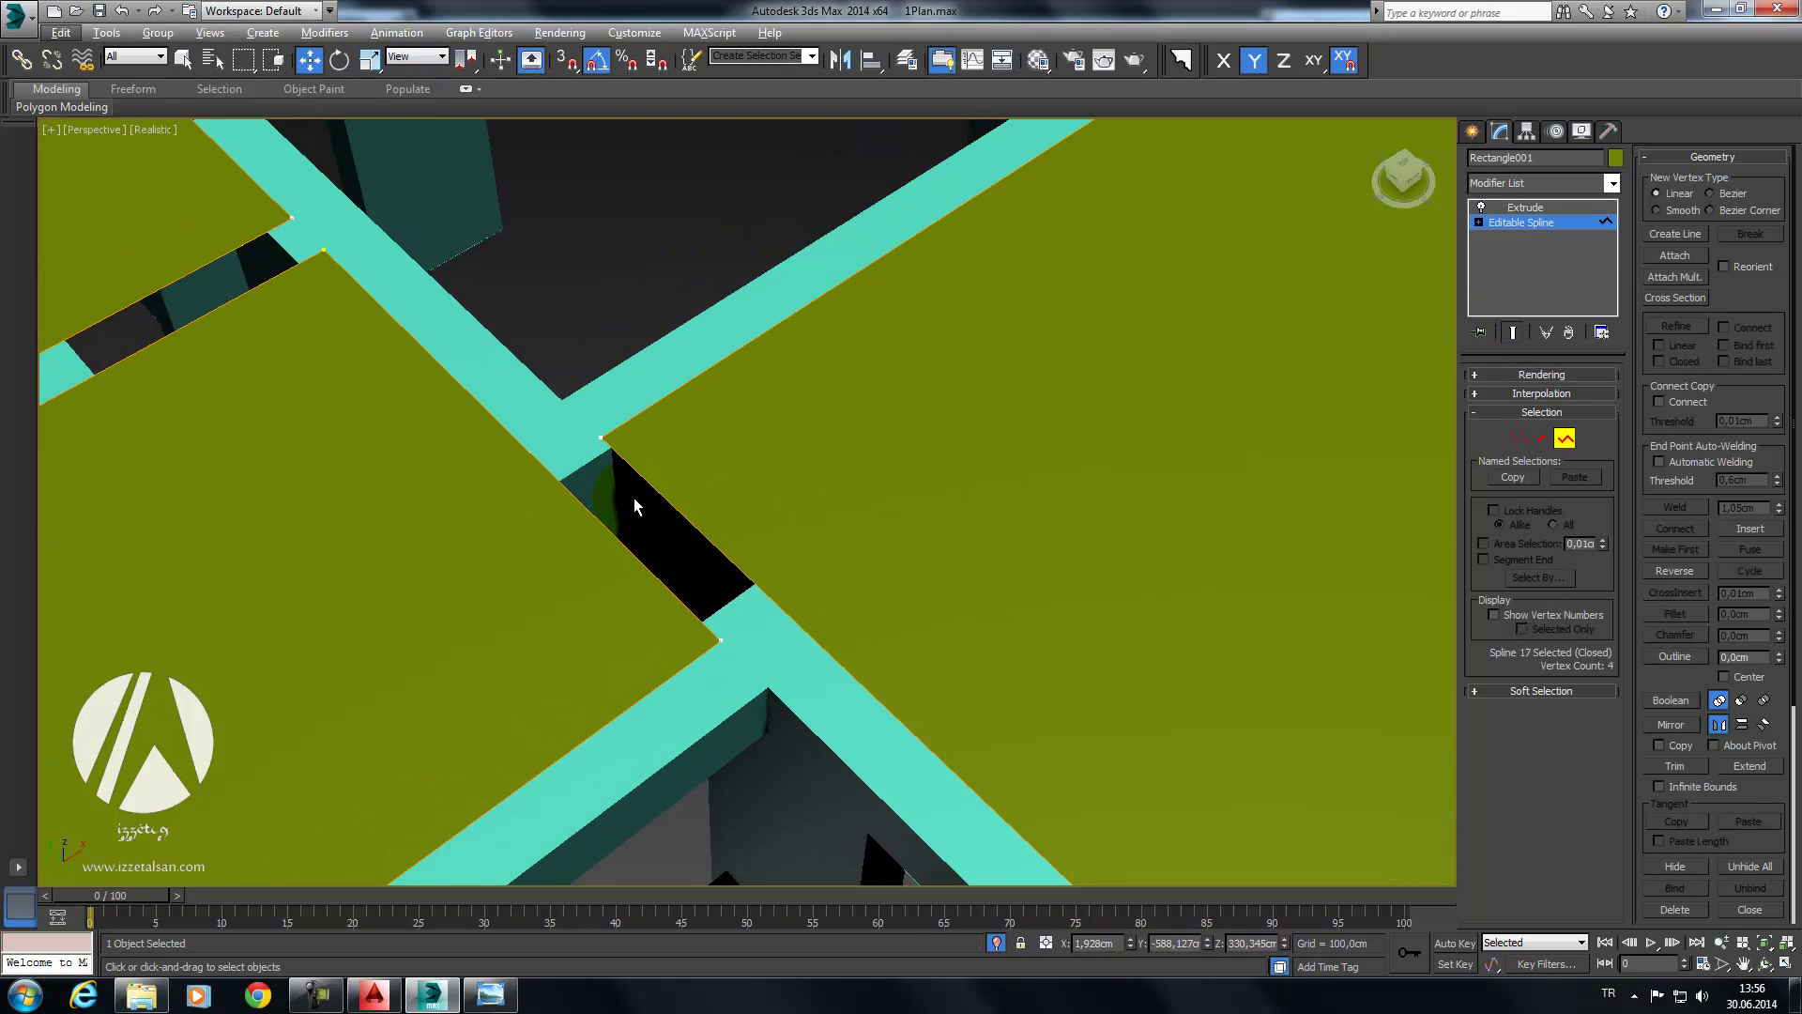
pyautogui.click(1683, 232)
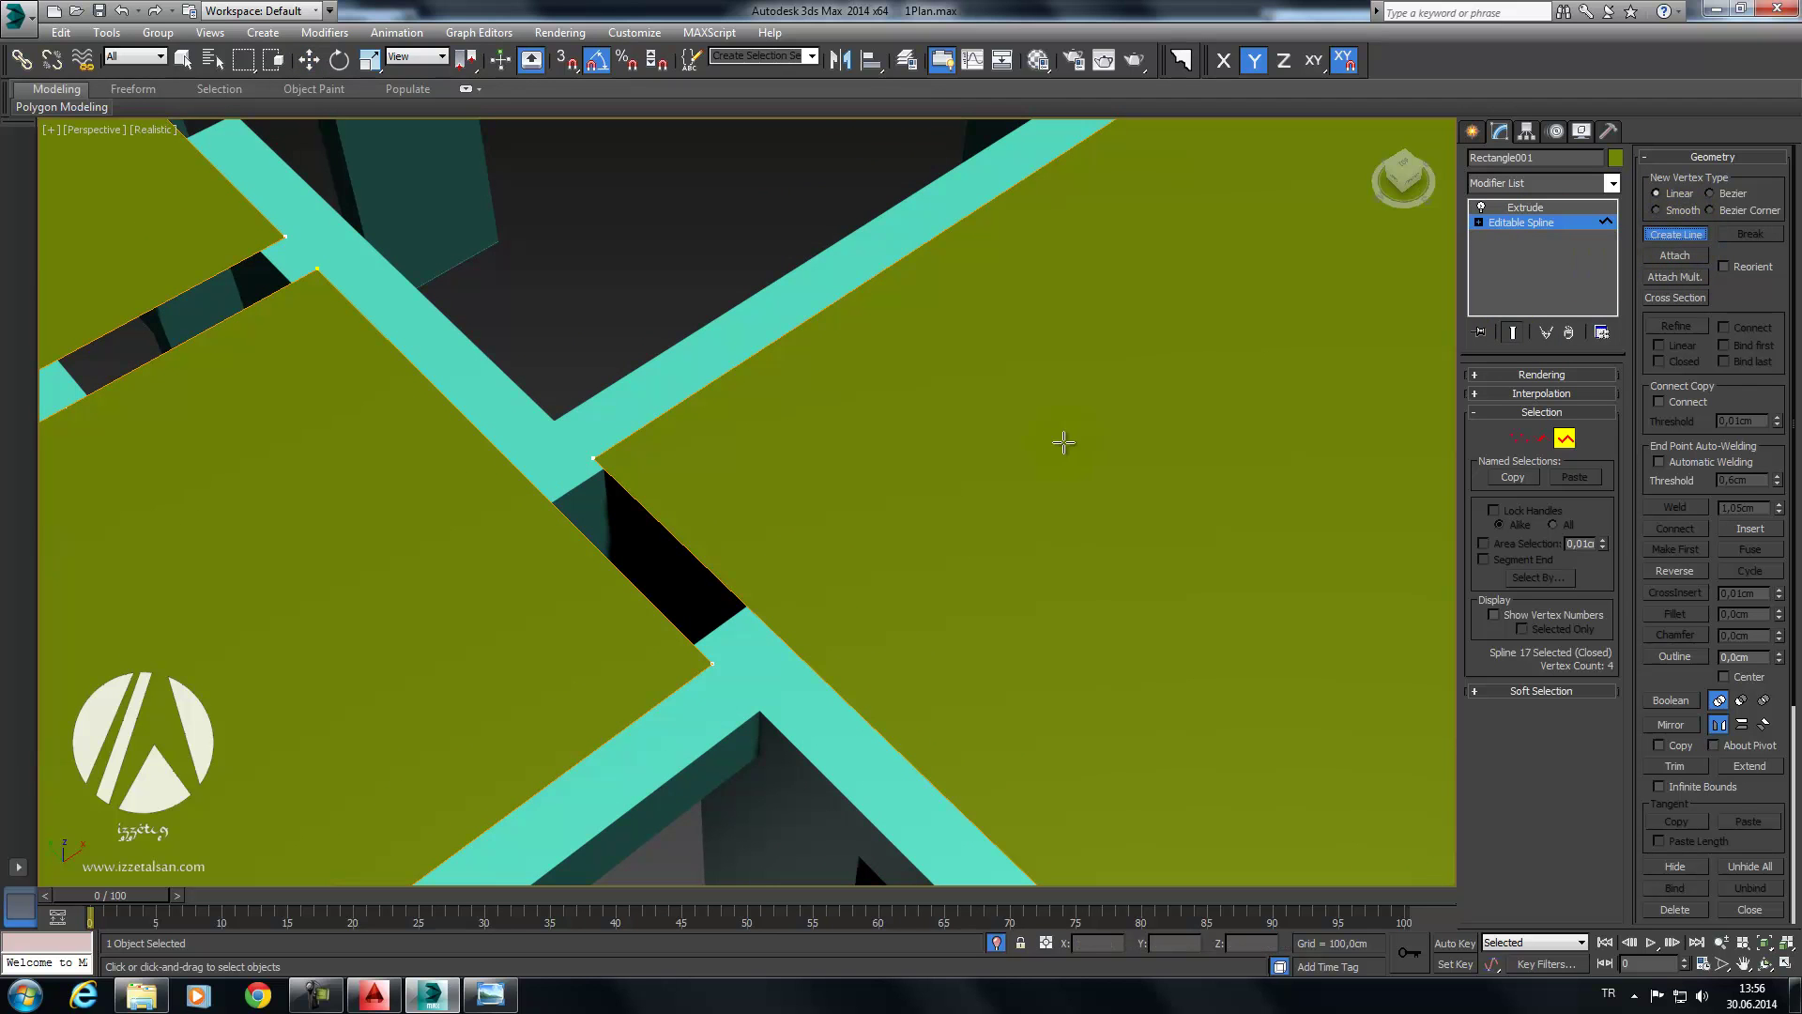
pyautogui.press('s')
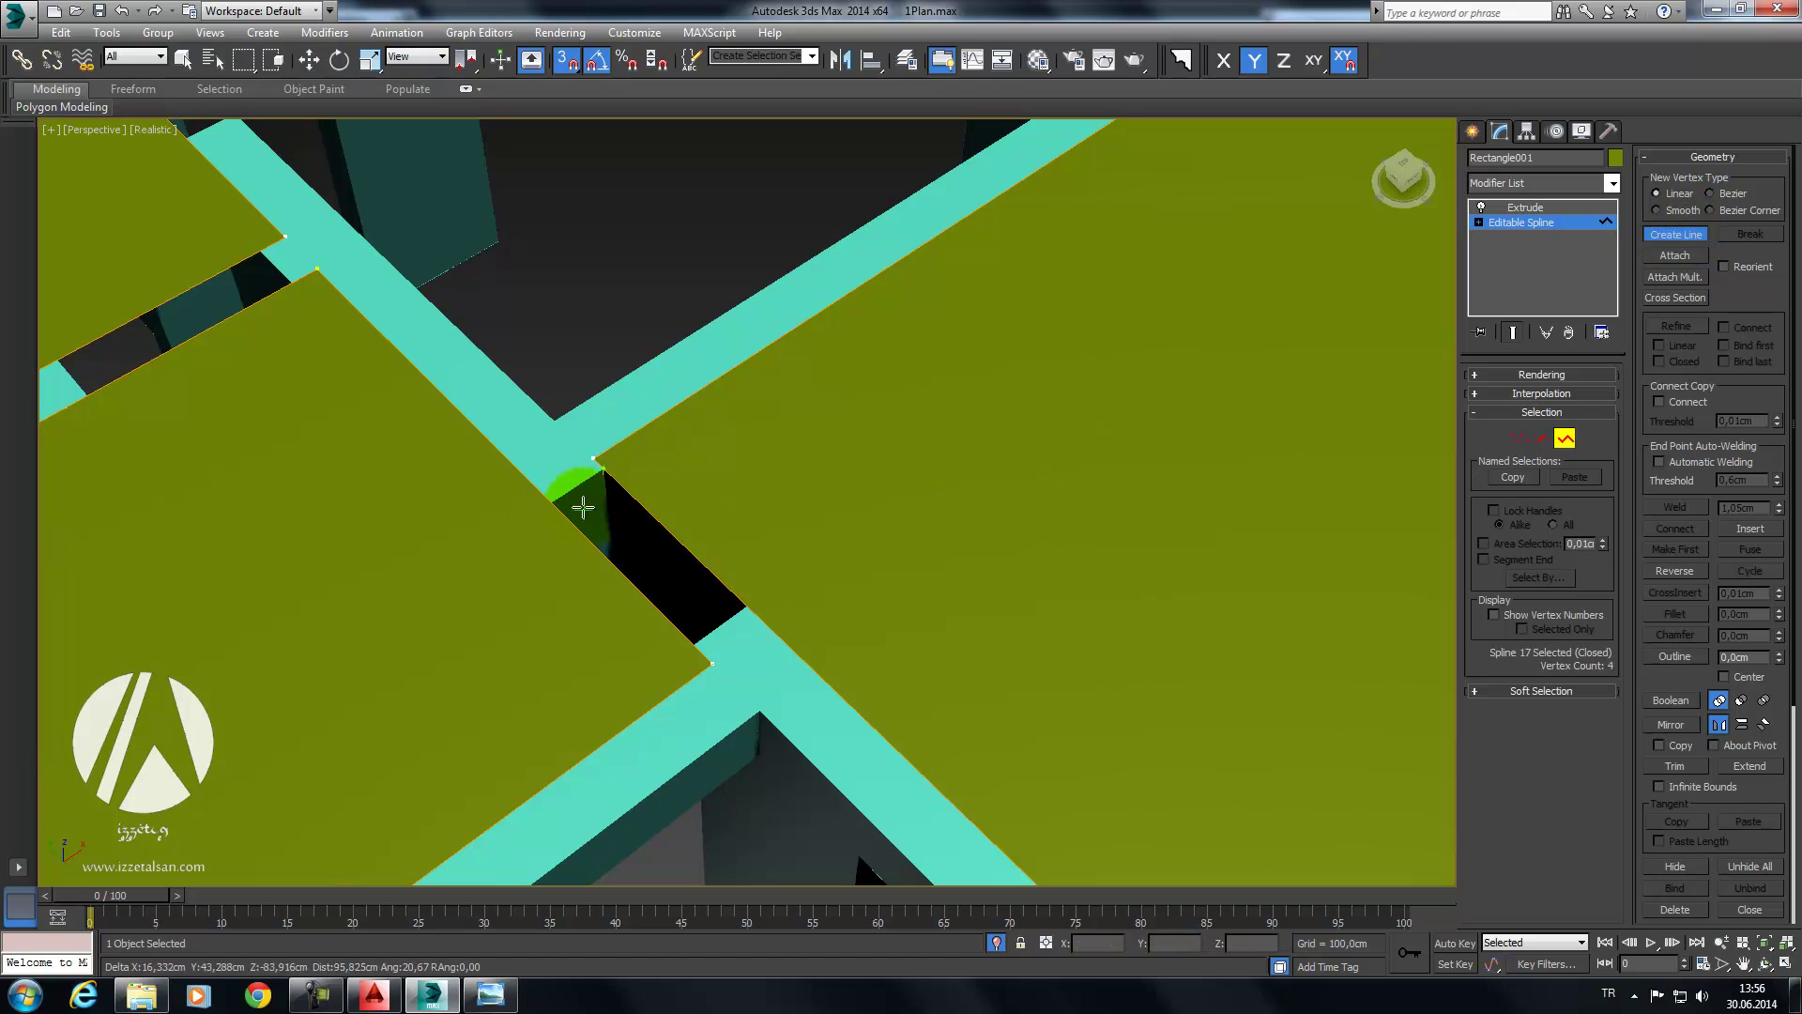
# Step: Draw vertex-snapped rectangles across the first wall gaps, including an 80 × 12 cm one
pyautogui.click(1473, 132)
pyautogui.click(1580, 266)
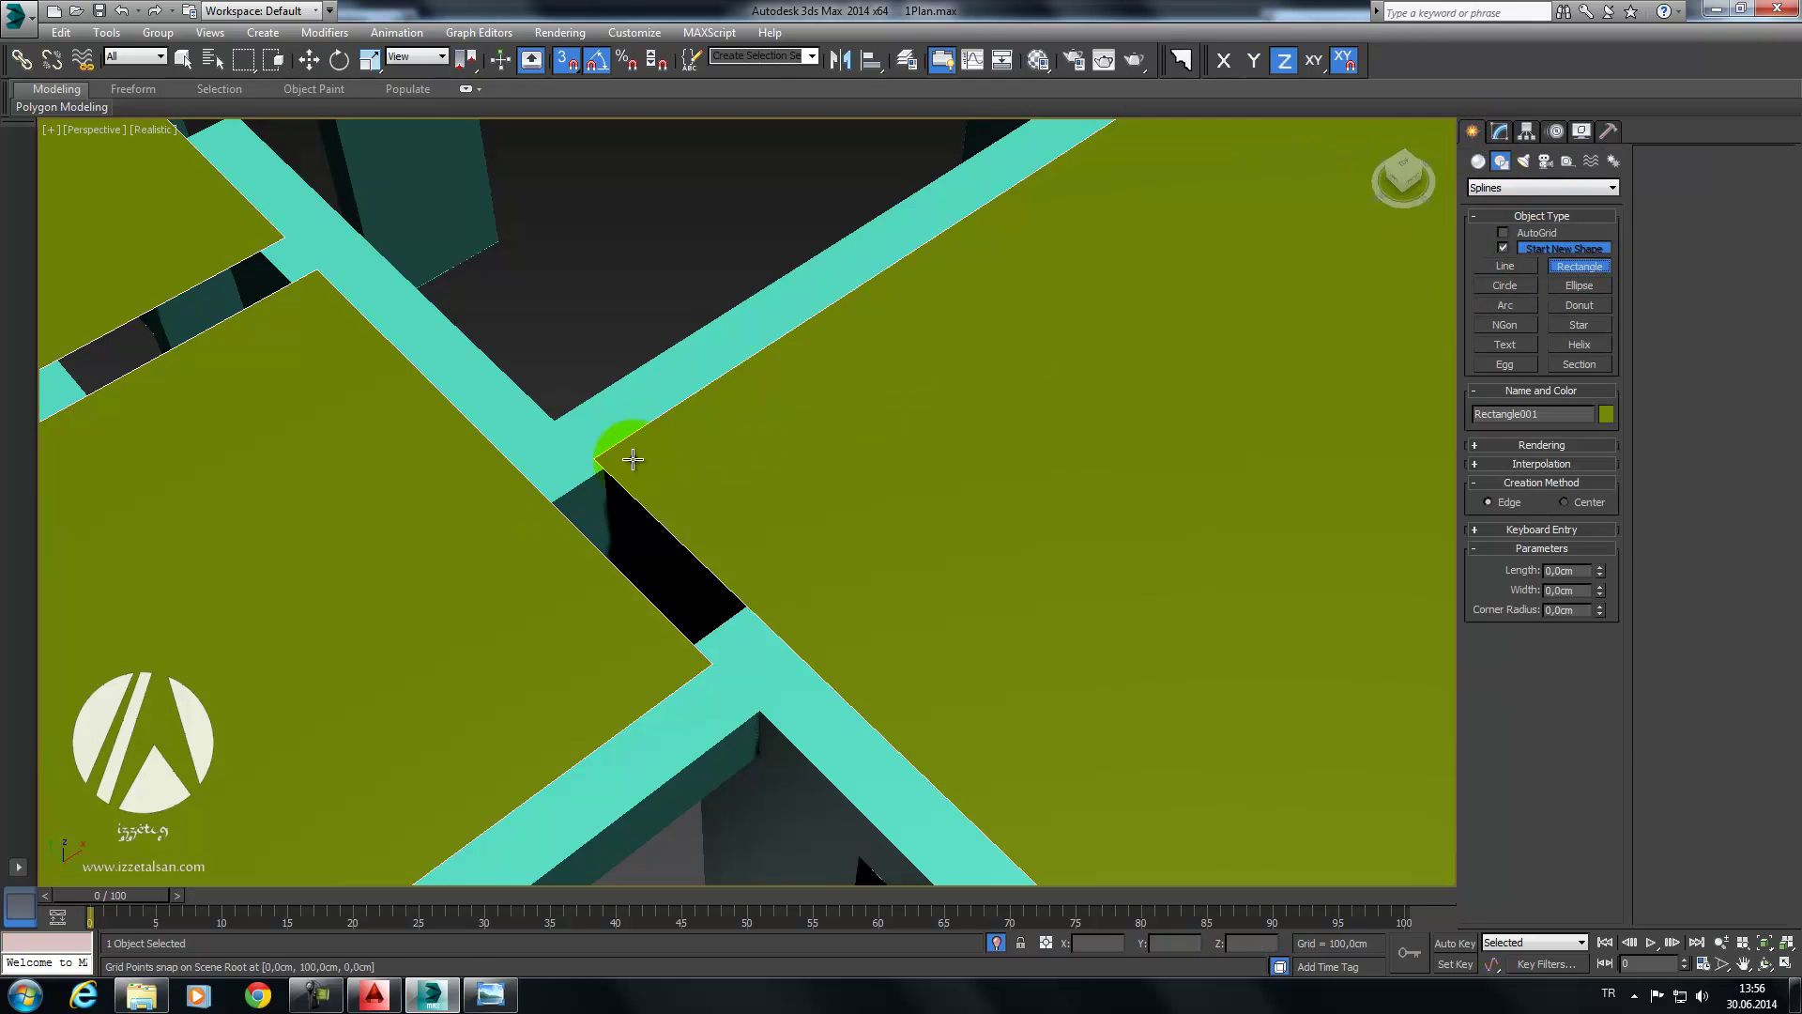
pyautogui.moveTo(604, 468)
pyautogui.mouseDown()
pyautogui.moveTo(630, 578)
pyautogui.moveTo(565, 543)
pyautogui.mouseUp()
pyautogui.moveTo(564, 543); pyautogui.dragTo(748, 564, button='middle')
pyautogui.moveTo(502, 420)
pyautogui.mouseDown()
pyautogui.moveTo(632, 397)
pyautogui.moveTo(718, 343)
pyautogui.mouseUp()
pyautogui.moveTo(465, 351); pyautogui.dragTo(459, 382, button='middle')
pyautogui.moveTo(438, 359); pyautogui.dragTo(471, 372)
pyautogui.moveTo(535, 449); pyautogui.dragTo(563, 479)
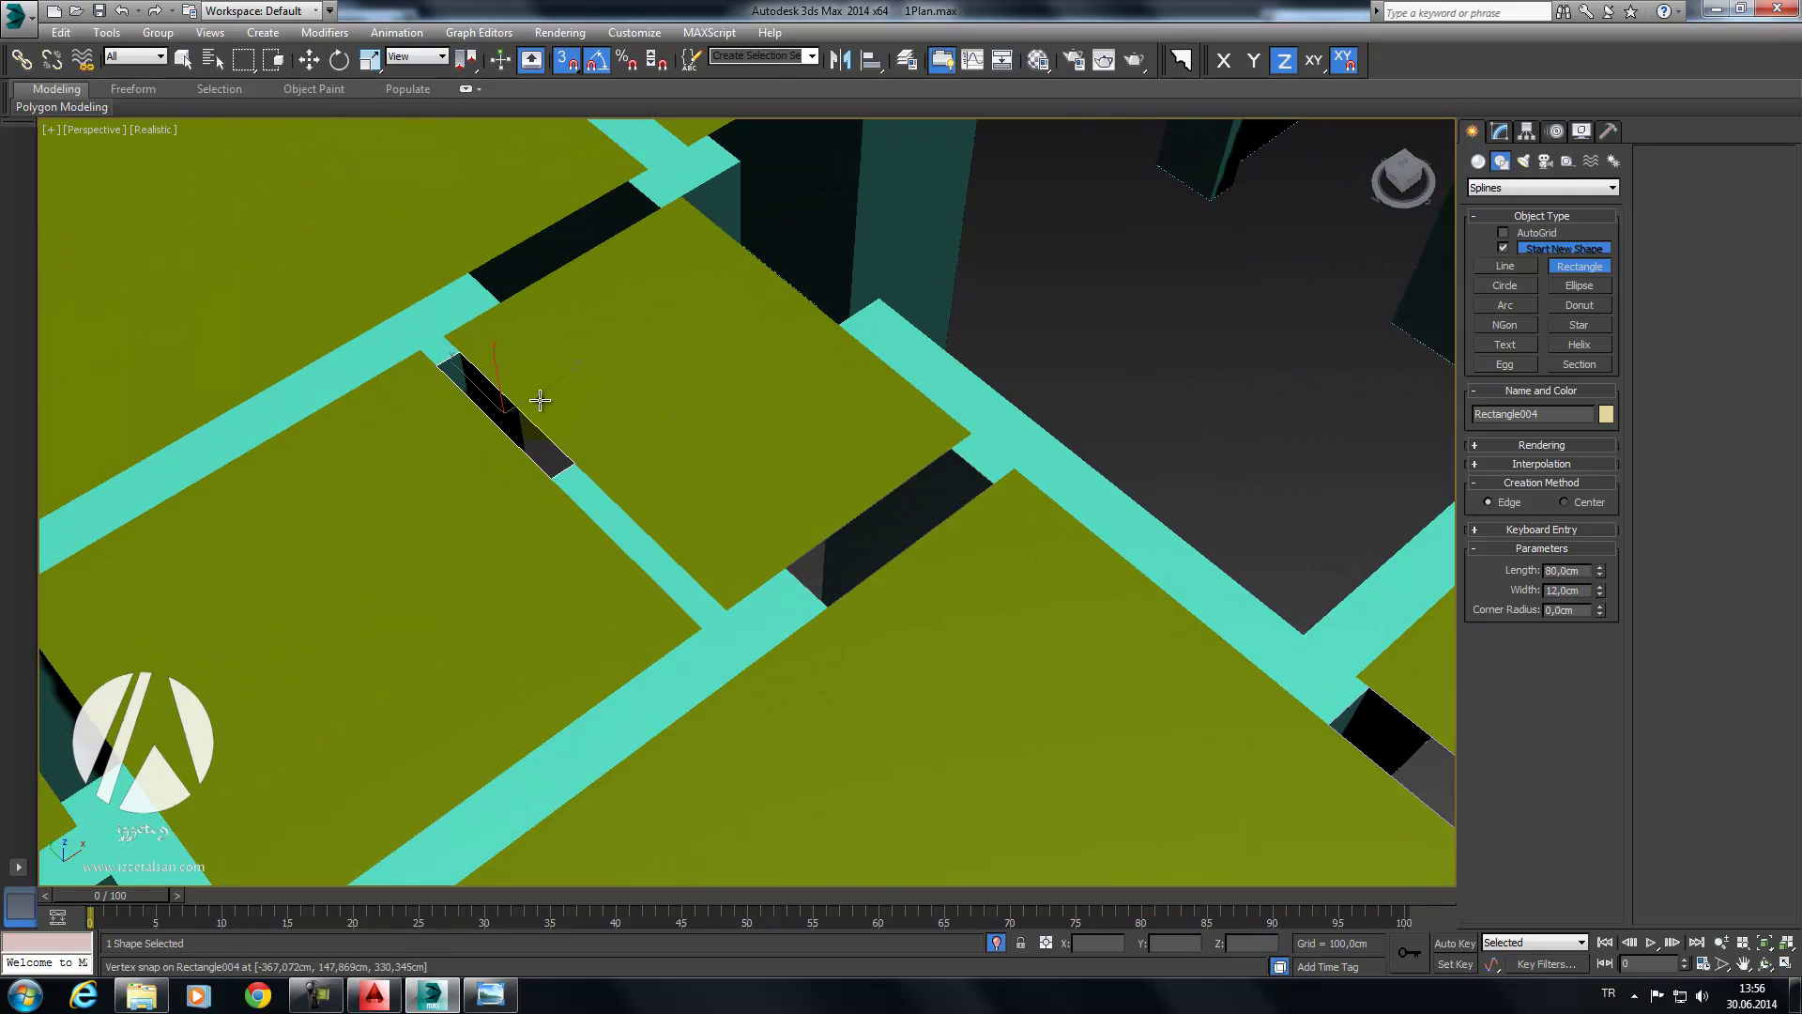
# Step: Draw more snapped rectangles along the remaining wall gaps, including a 24 cm wide one
pyautogui.moveTo(525, 272); pyautogui.dragTo(522, 391, button='middle')
pyautogui.moveTo(550, 439); pyautogui.dragTo(680, 347)
pyautogui.moveTo(787, 295); pyautogui.dragTo(871, 236)
pyautogui.moveTo(986, 252); pyautogui.dragTo(700, 419, button='middle')
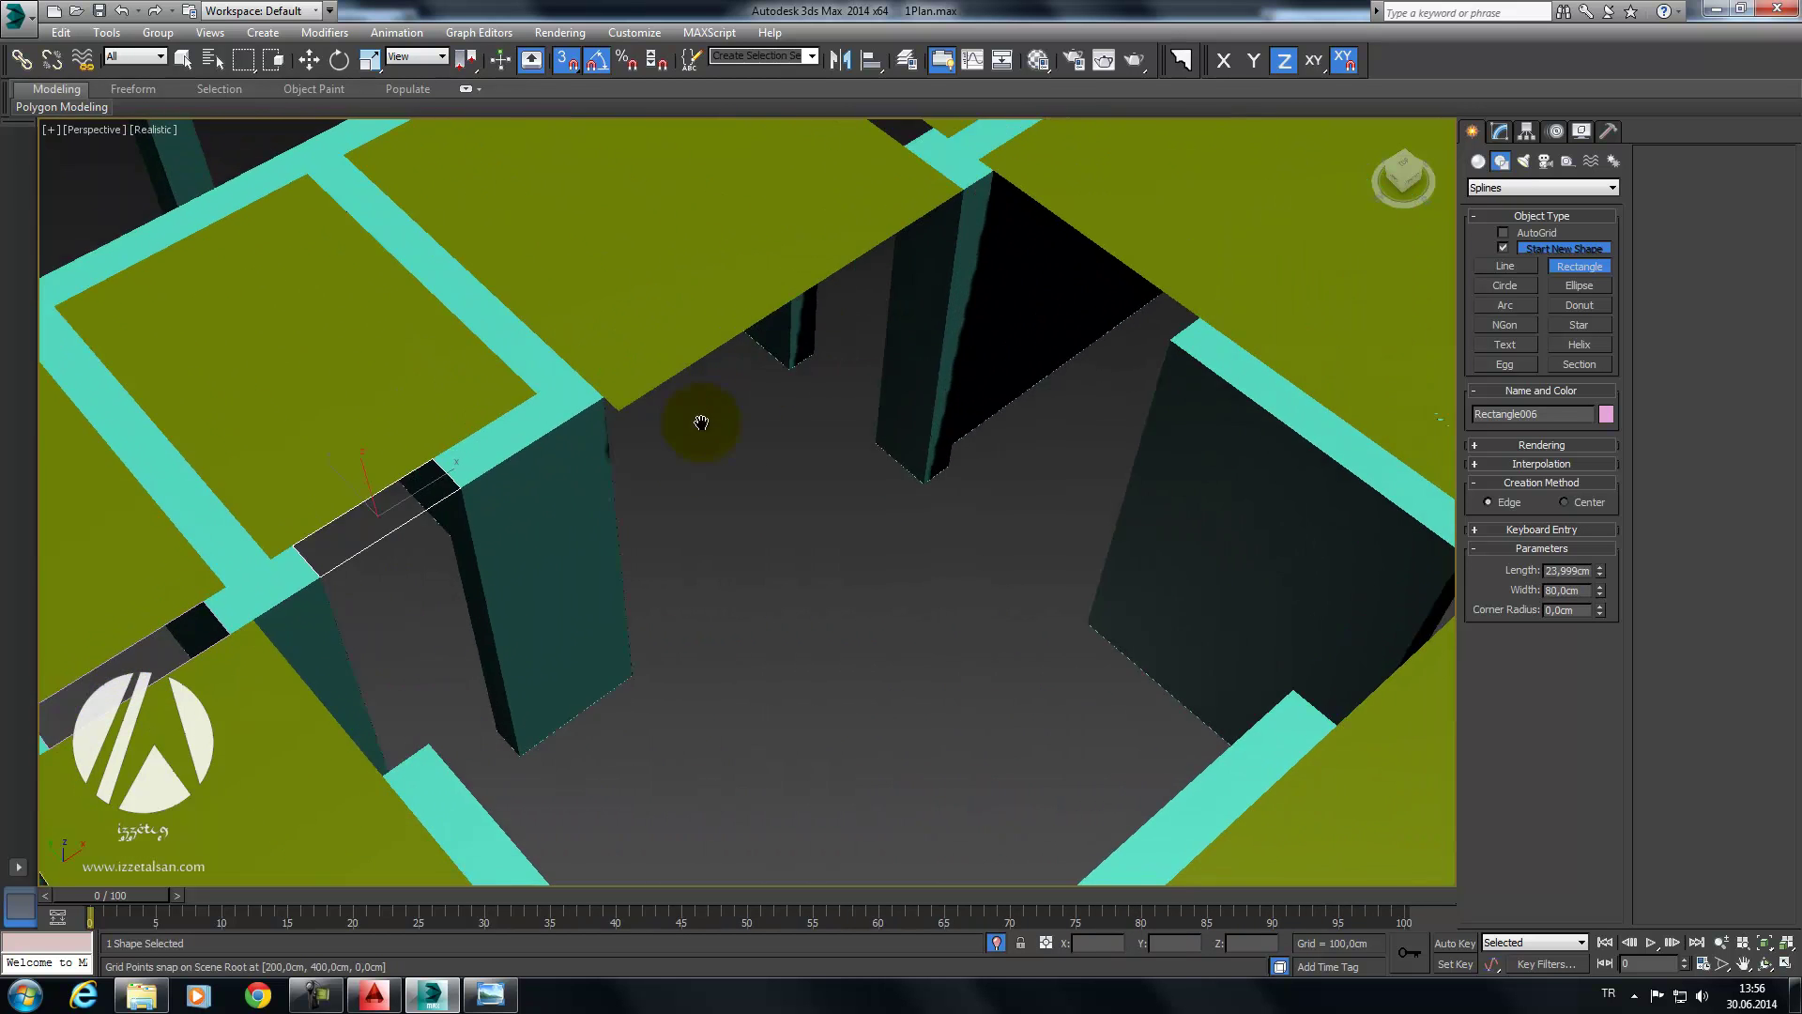
pyautogui.scroll(3, 741, 489)
pyautogui.click(723, 439)
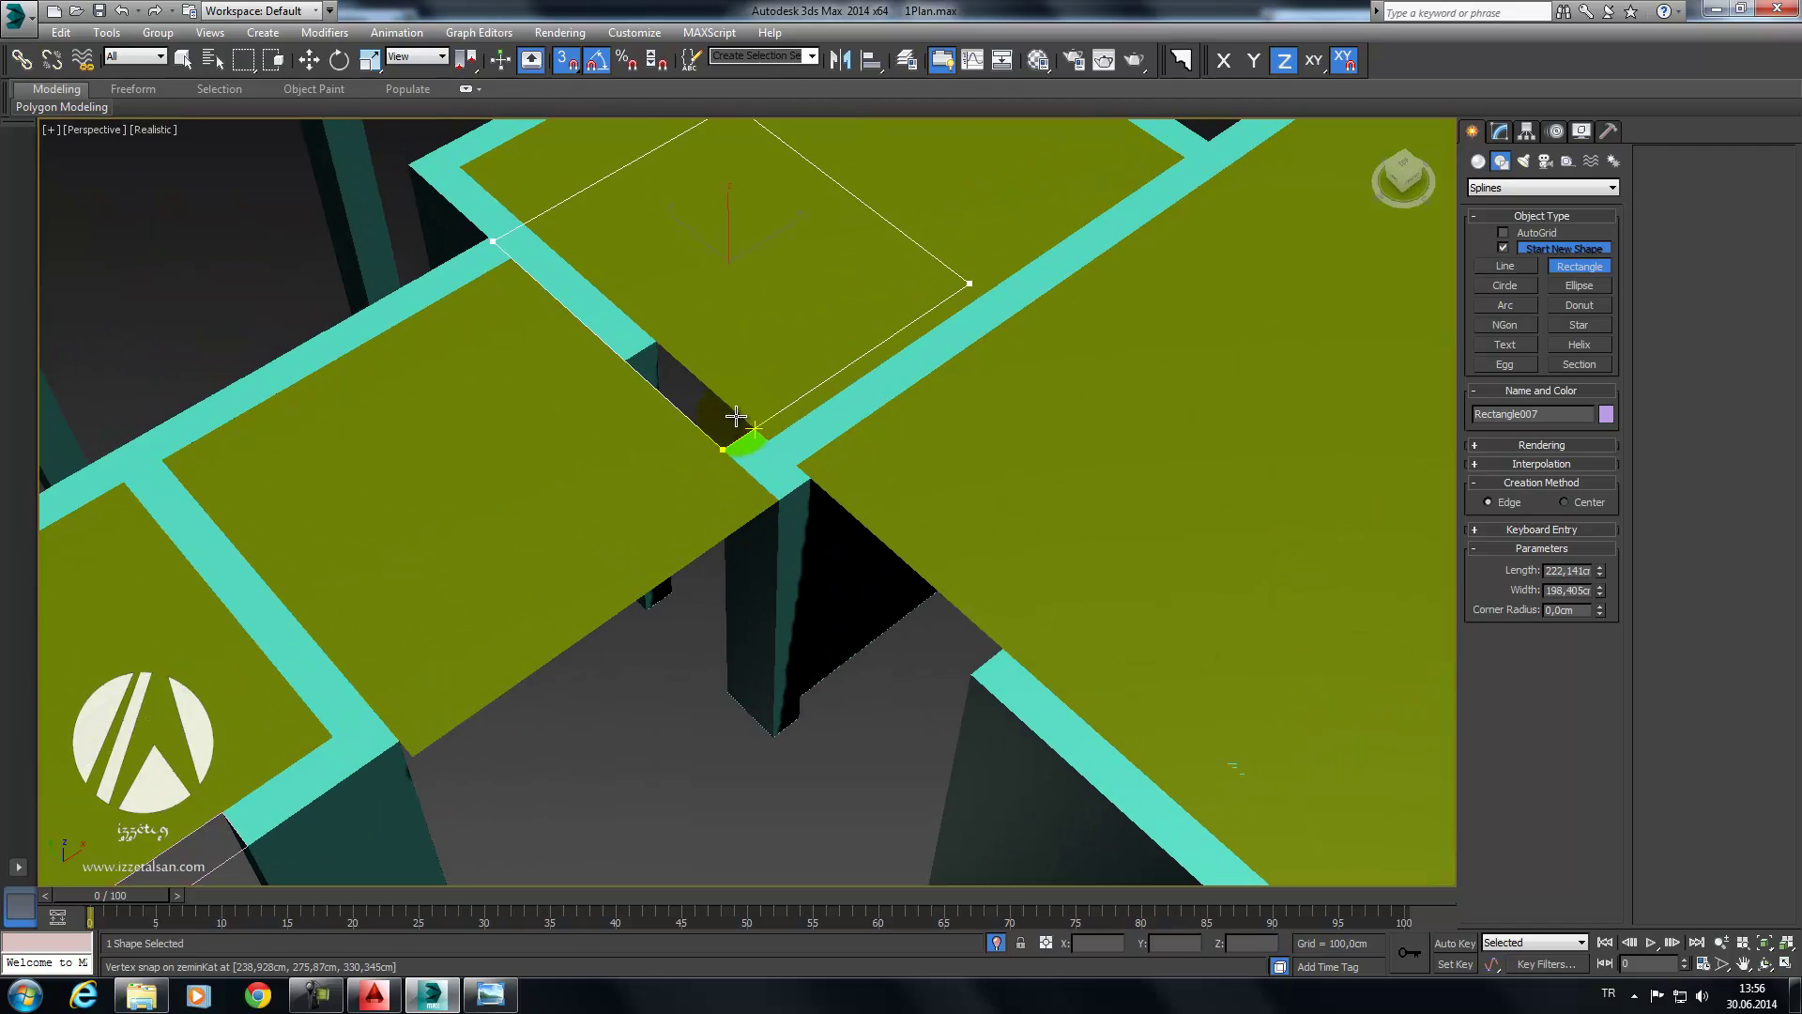
pyautogui.moveTo(611, 322)
pyautogui.mouseDown()
pyautogui.moveTo(636, 363)
pyautogui.moveTo(644, 344)
pyautogui.mouseUp()
pyautogui.moveTo(775, 289); pyautogui.dragTo(609, 472, button='middle')
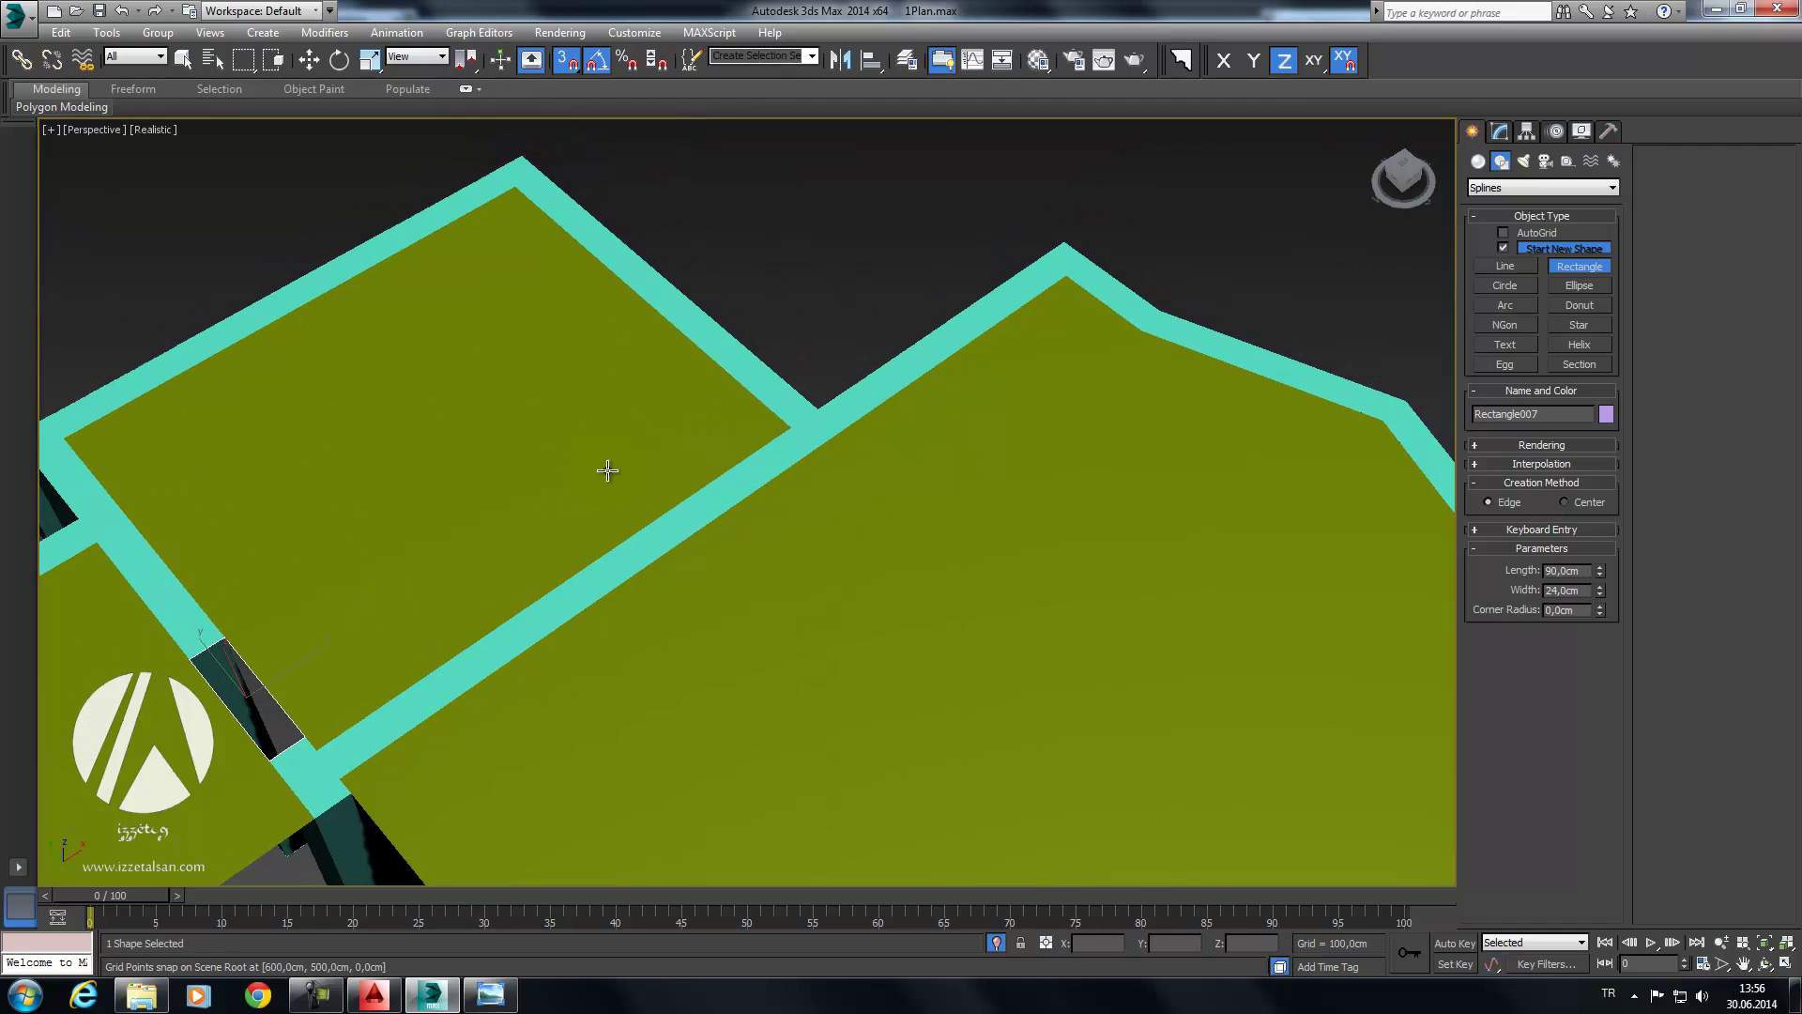
# Step: Draw a 150 cm gap rectangle and a roughly 324 × 426 cm rectangle covering the open room
pyautogui.scroll(-5, 608, 471)
pyautogui.scroll(3, 788, 322)
pyautogui.scroll(2, 772, 350)
pyautogui.scroll(3, 732, 332)
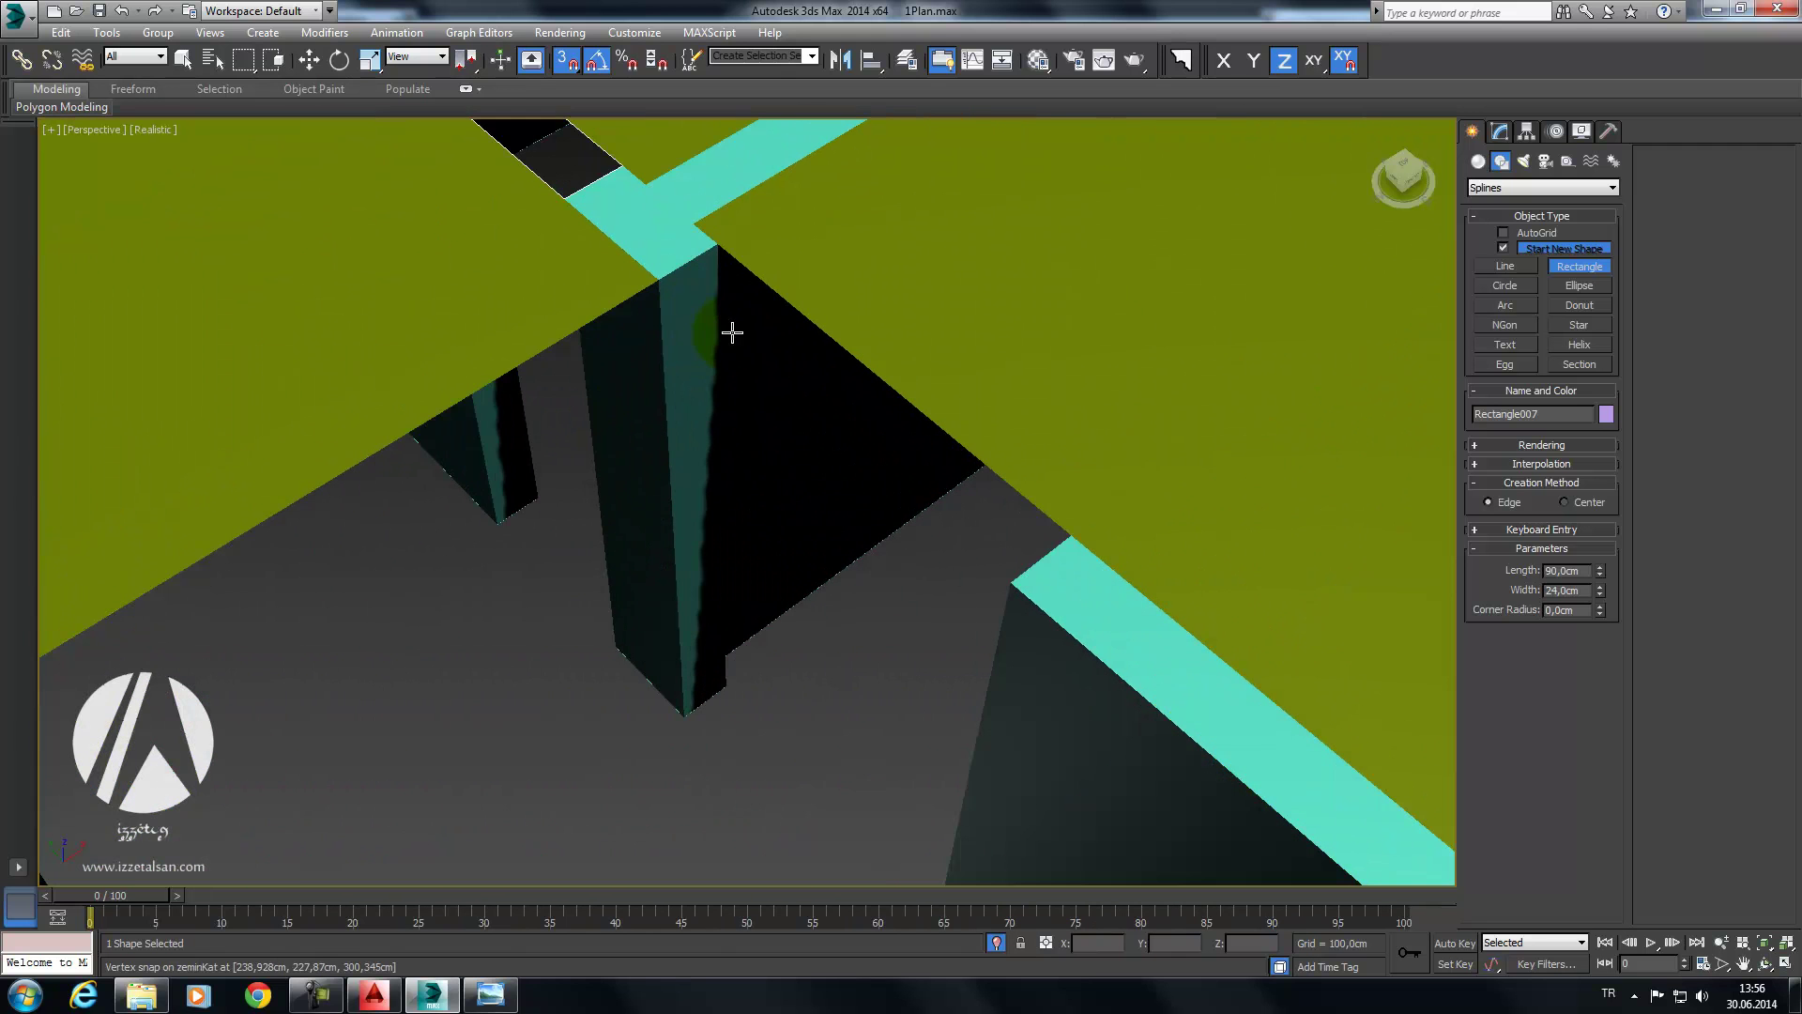
pyautogui.moveTo(717, 246); pyautogui.dragTo(1023, 576)
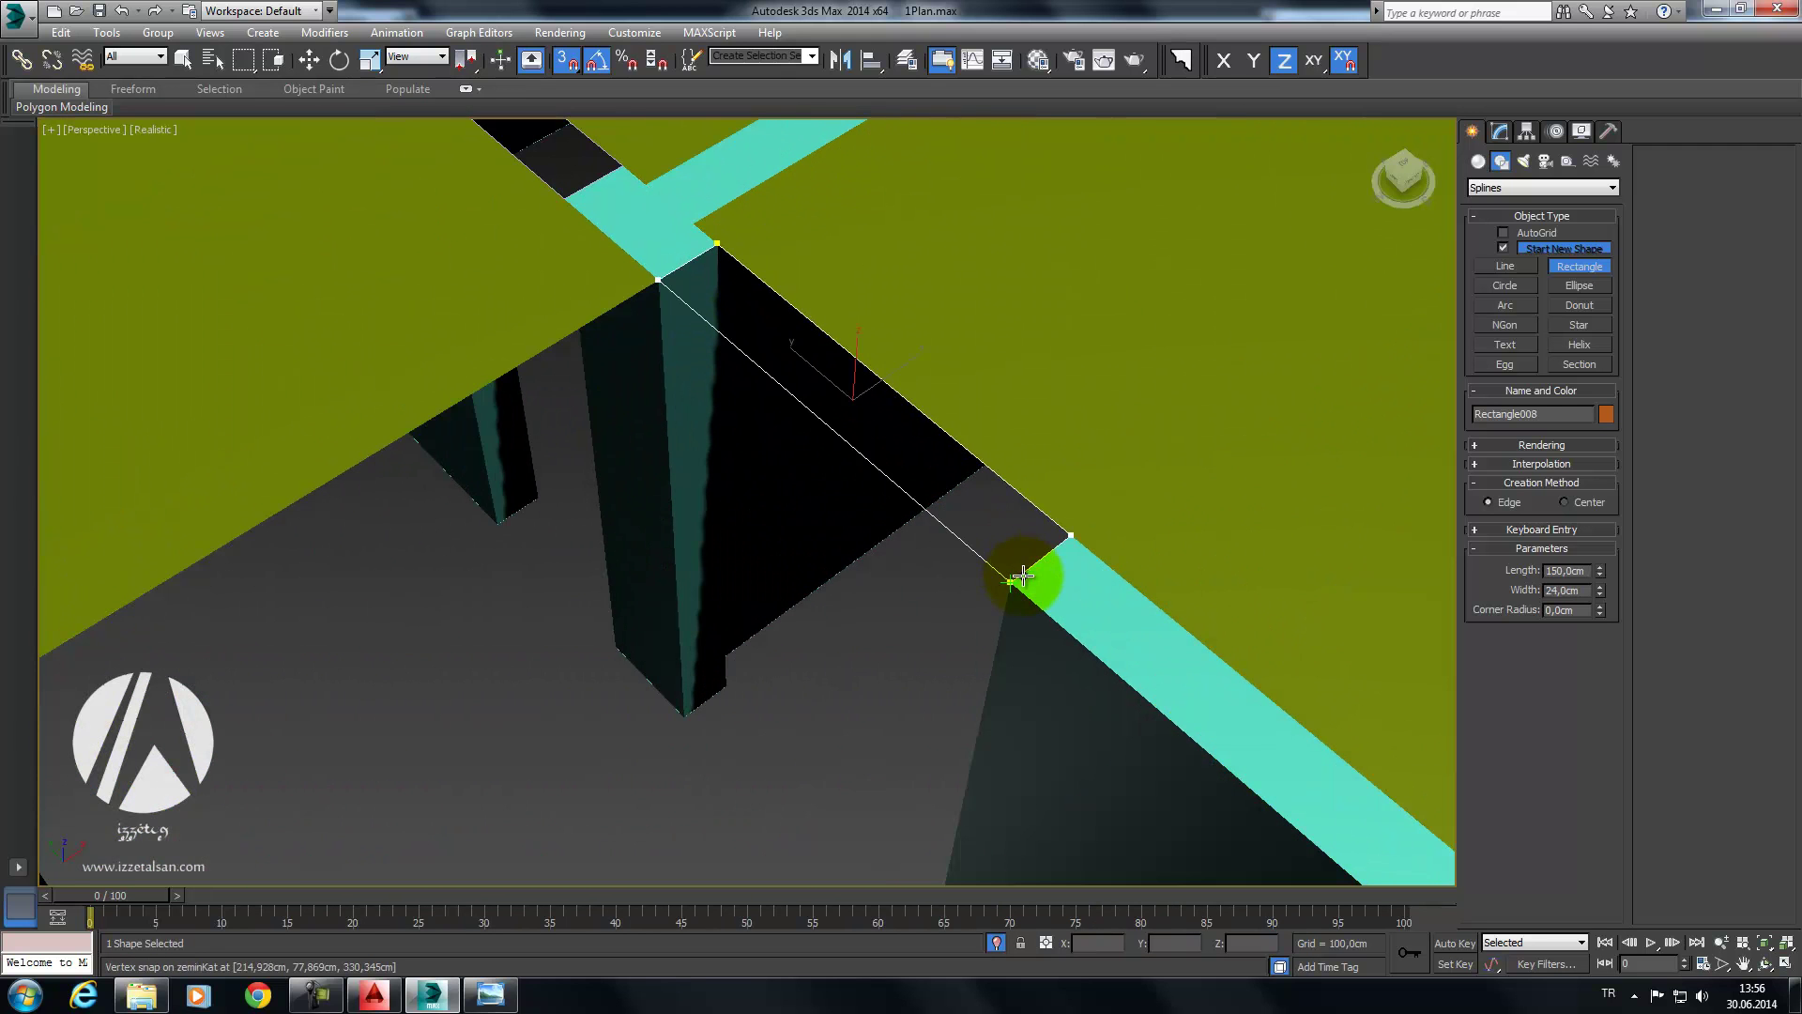
pyautogui.scroll(-3, 1023, 576)
pyautogui.scroll(2, 954, 531)
pyautogui.scroll(1, 857, 363)
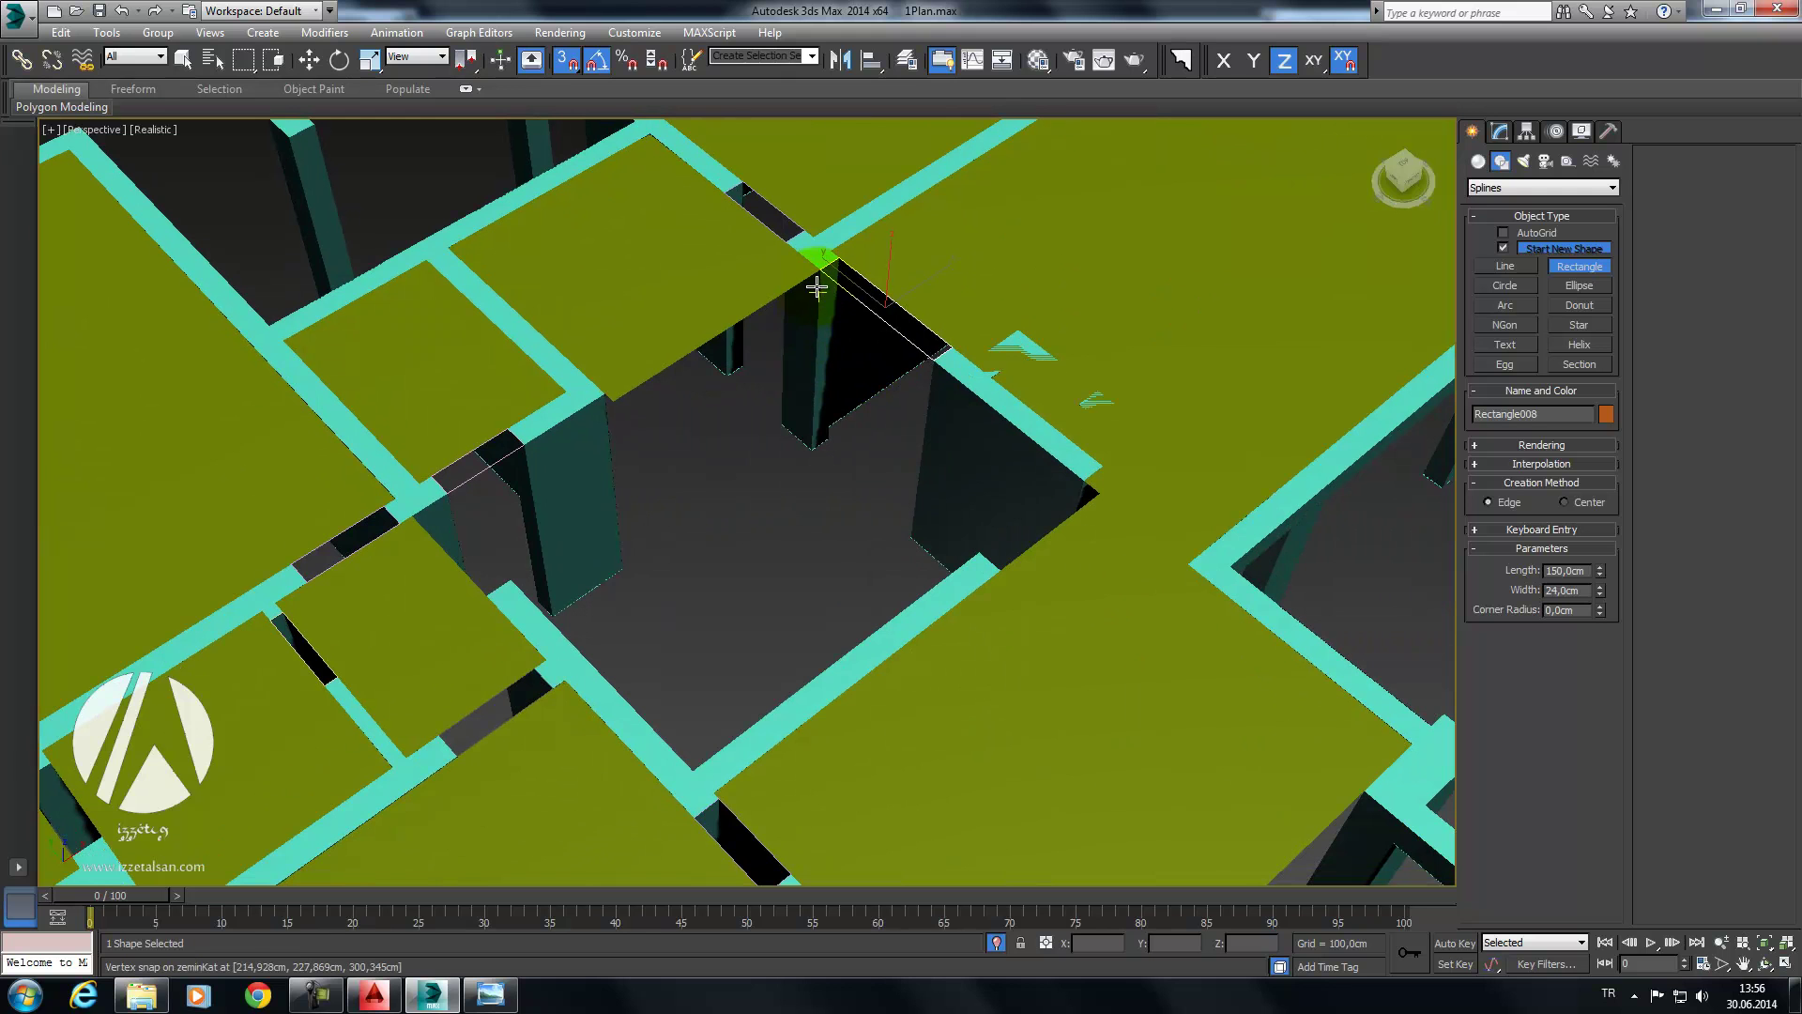
pyautogui.moveTo(819, 275)
pyautogui.mouseDown()
pyautogui.moveTo(720, 774)
pyautogui.moveTo(694, 776)
pyautogui.mouseUp()
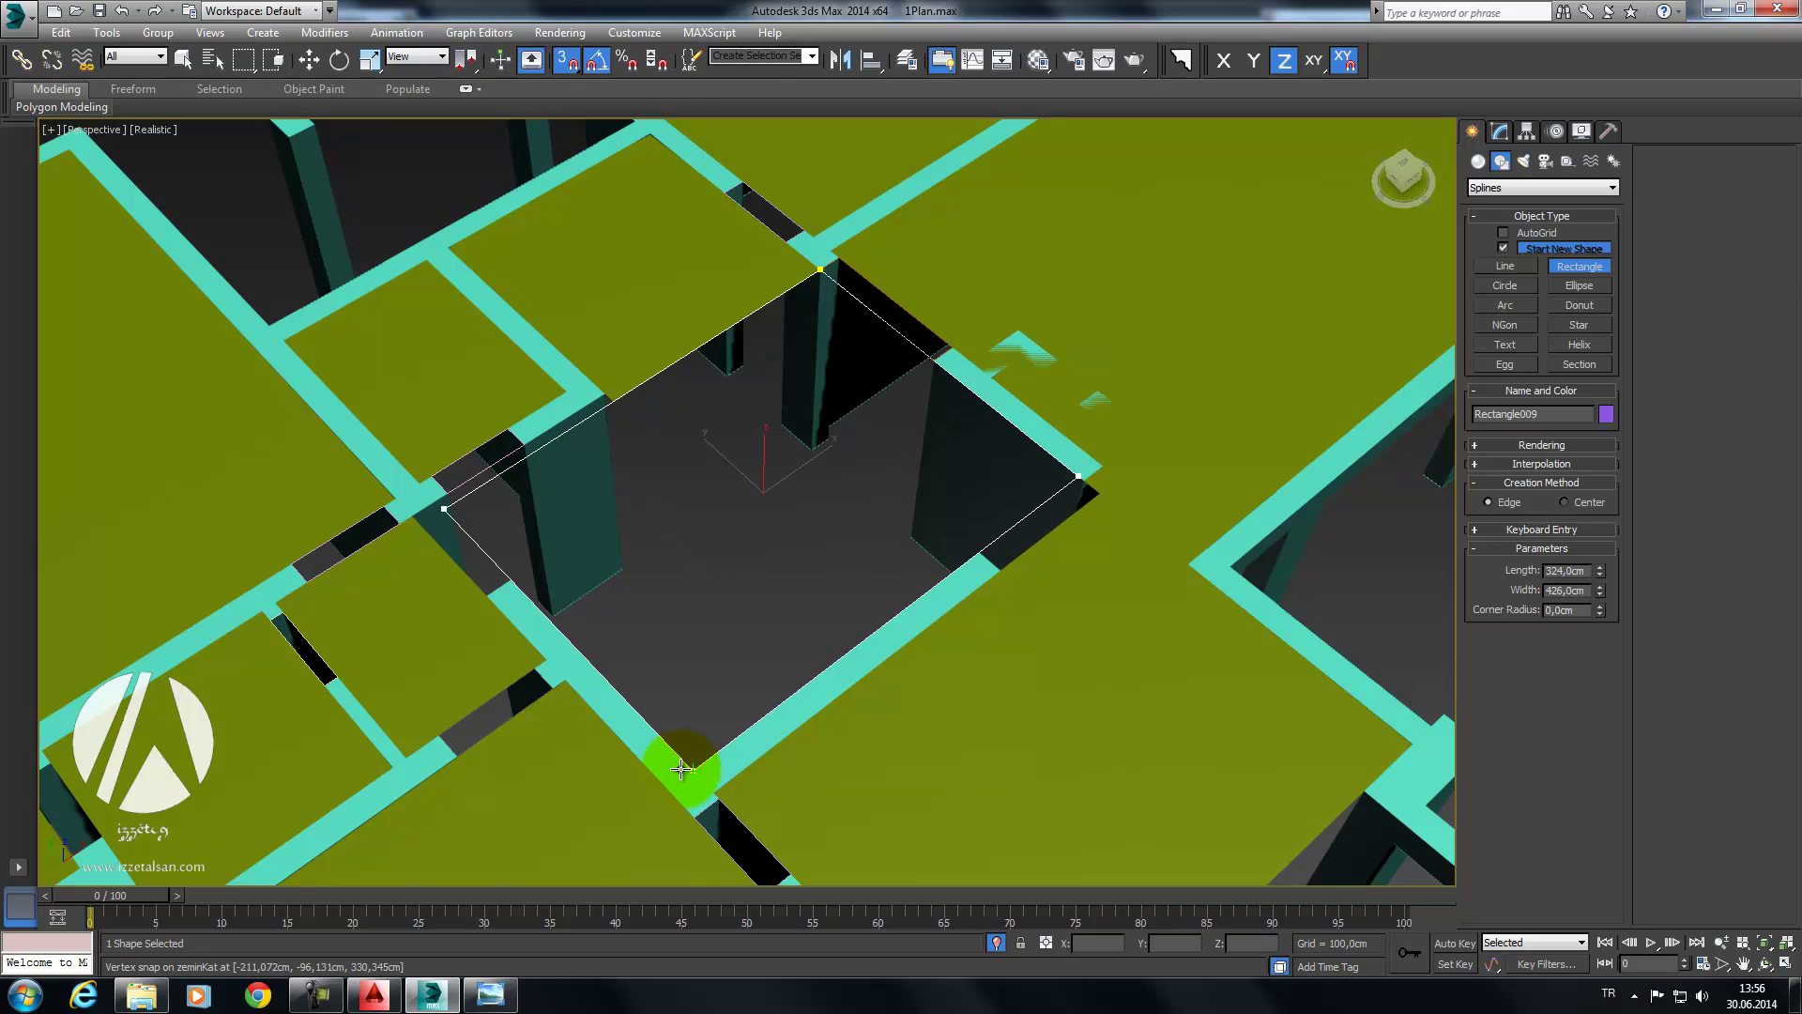
pyautogui.keyDown('alt'); pyautogui.moveTo(682, 768); pyautogui.dragTo(664, 495, button='middle'); pyautogui.keyUp('alt')
pyautogui.scroll(5, 760, 542)
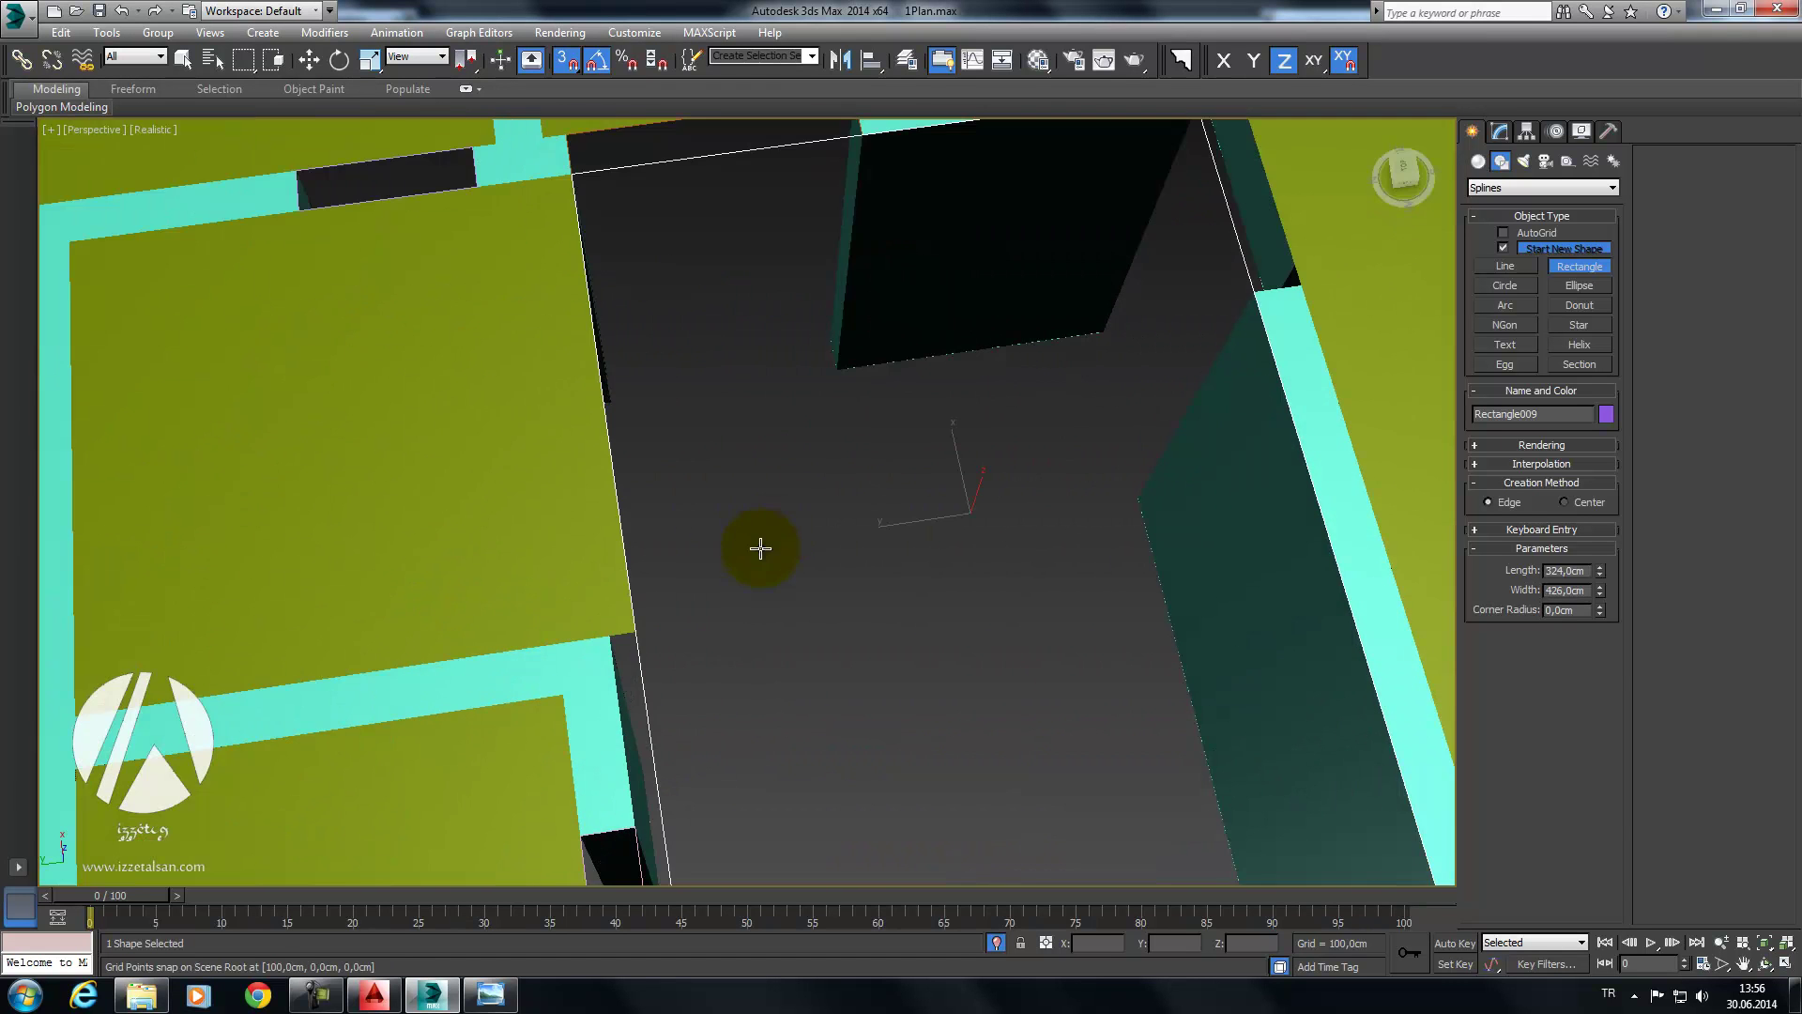
pyautogui.moveTo(798, 512)
pyautogui.mouseDown(button='middle')
pyautogui.moveTo(699, 614)
pyautogui.moveTo(724, 651)
pyautogui.moveTo(849, 595)
pyautogui.moveTo(808, 616)
pyautogui.moveTo(766, 532)
pyautogui.mouseUp(button='middle')
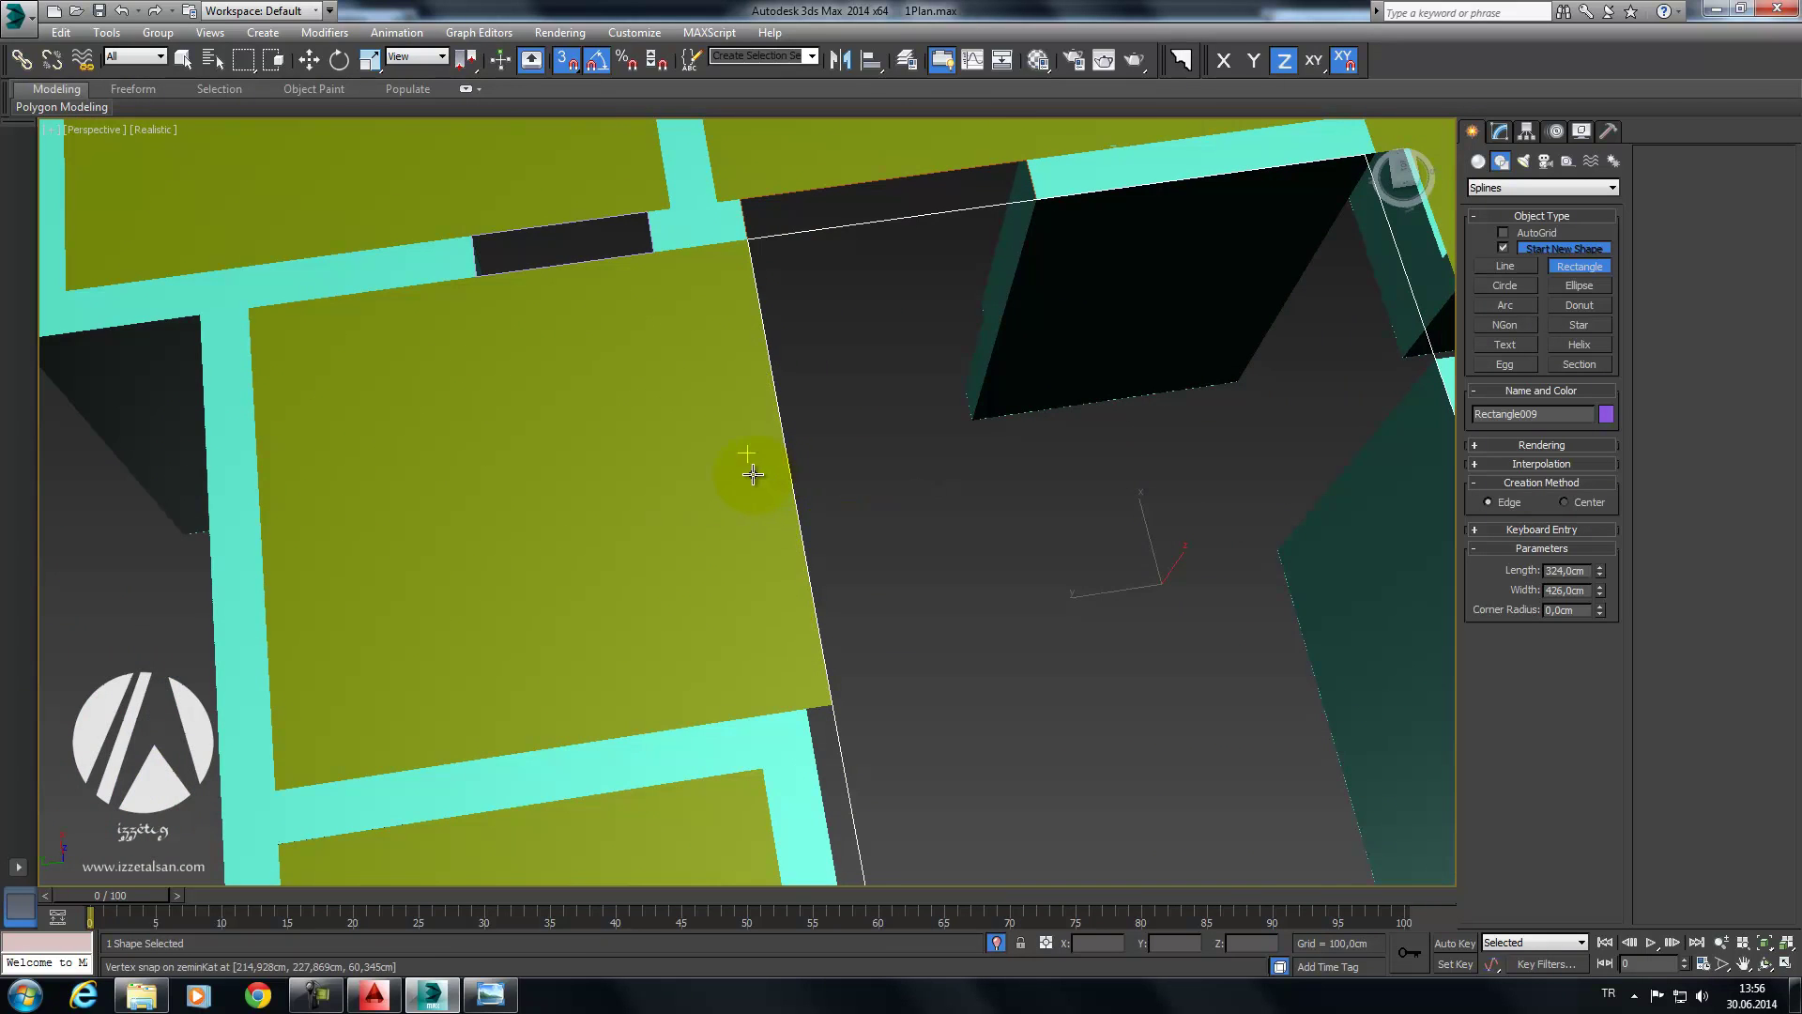
pyautogui.scroll(-2, 808, 432)
pyautogui.scroll(-2, 795, 426)
# Step: Stop drawing and try editing the slab outline's segments, cancelling the segment move
pyautogui.press('w')
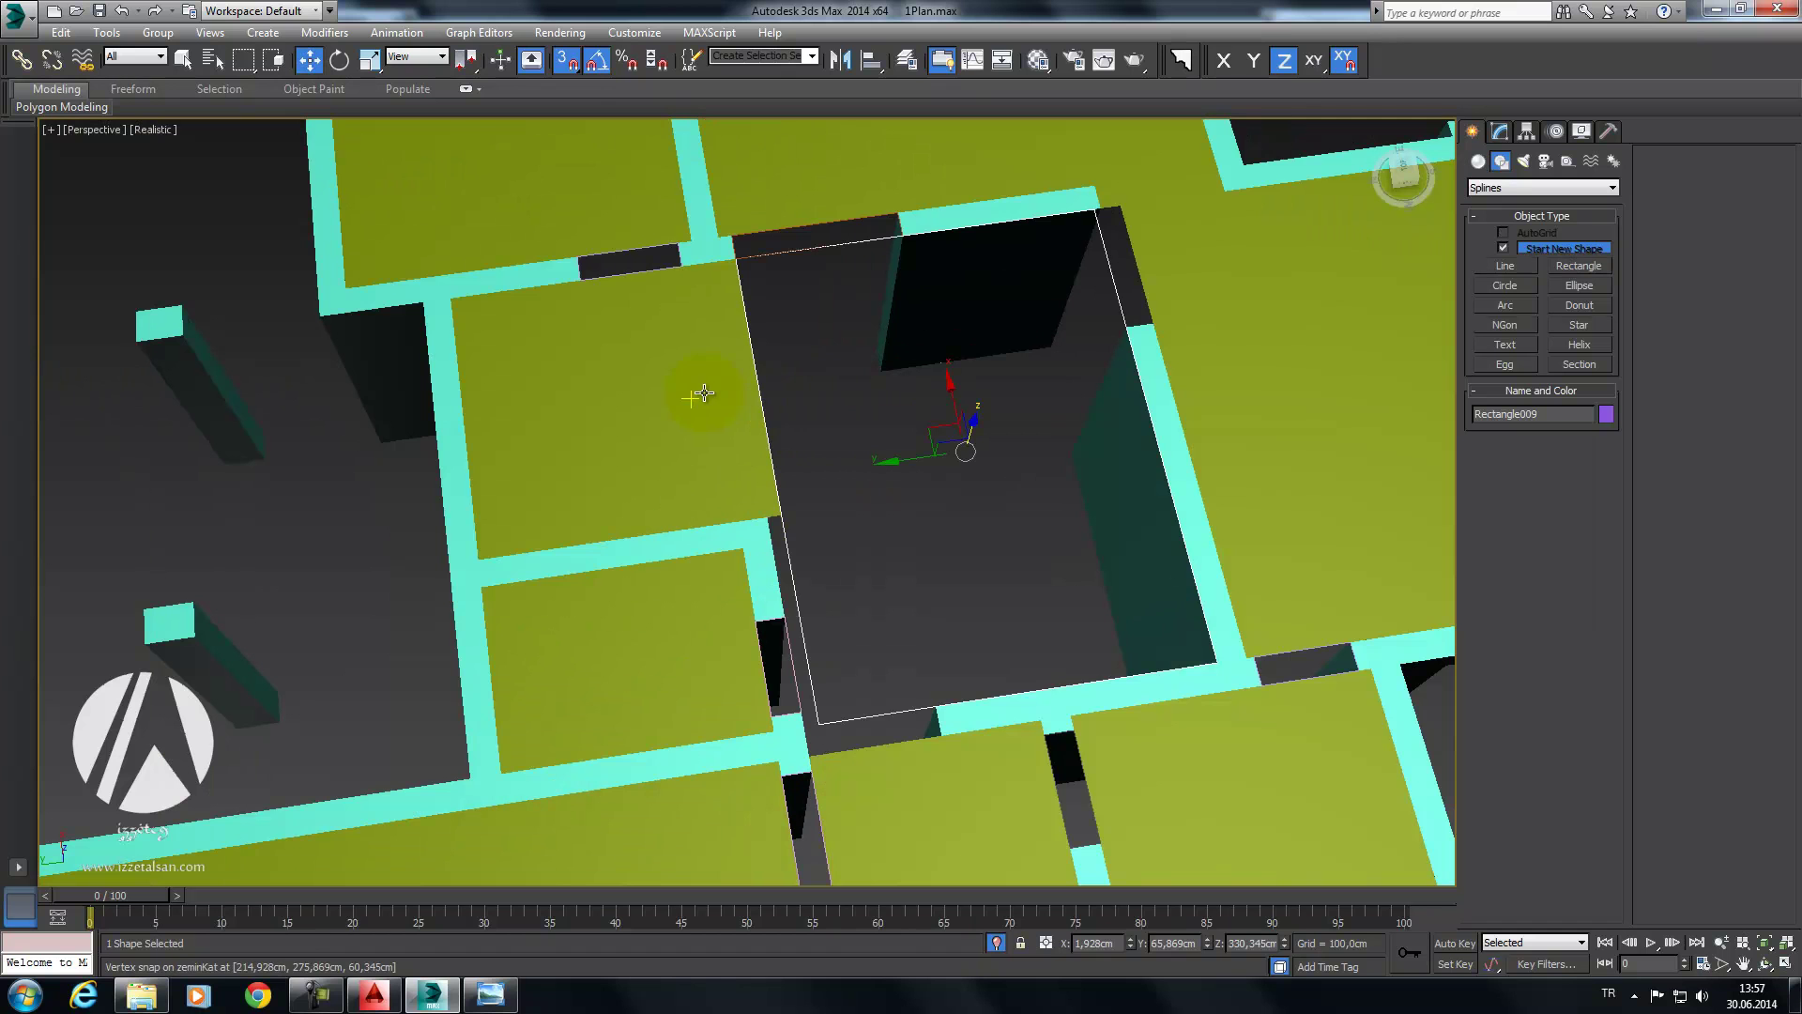
pyautogui.click(704, 392)
pyautogui.click(1499, 130)
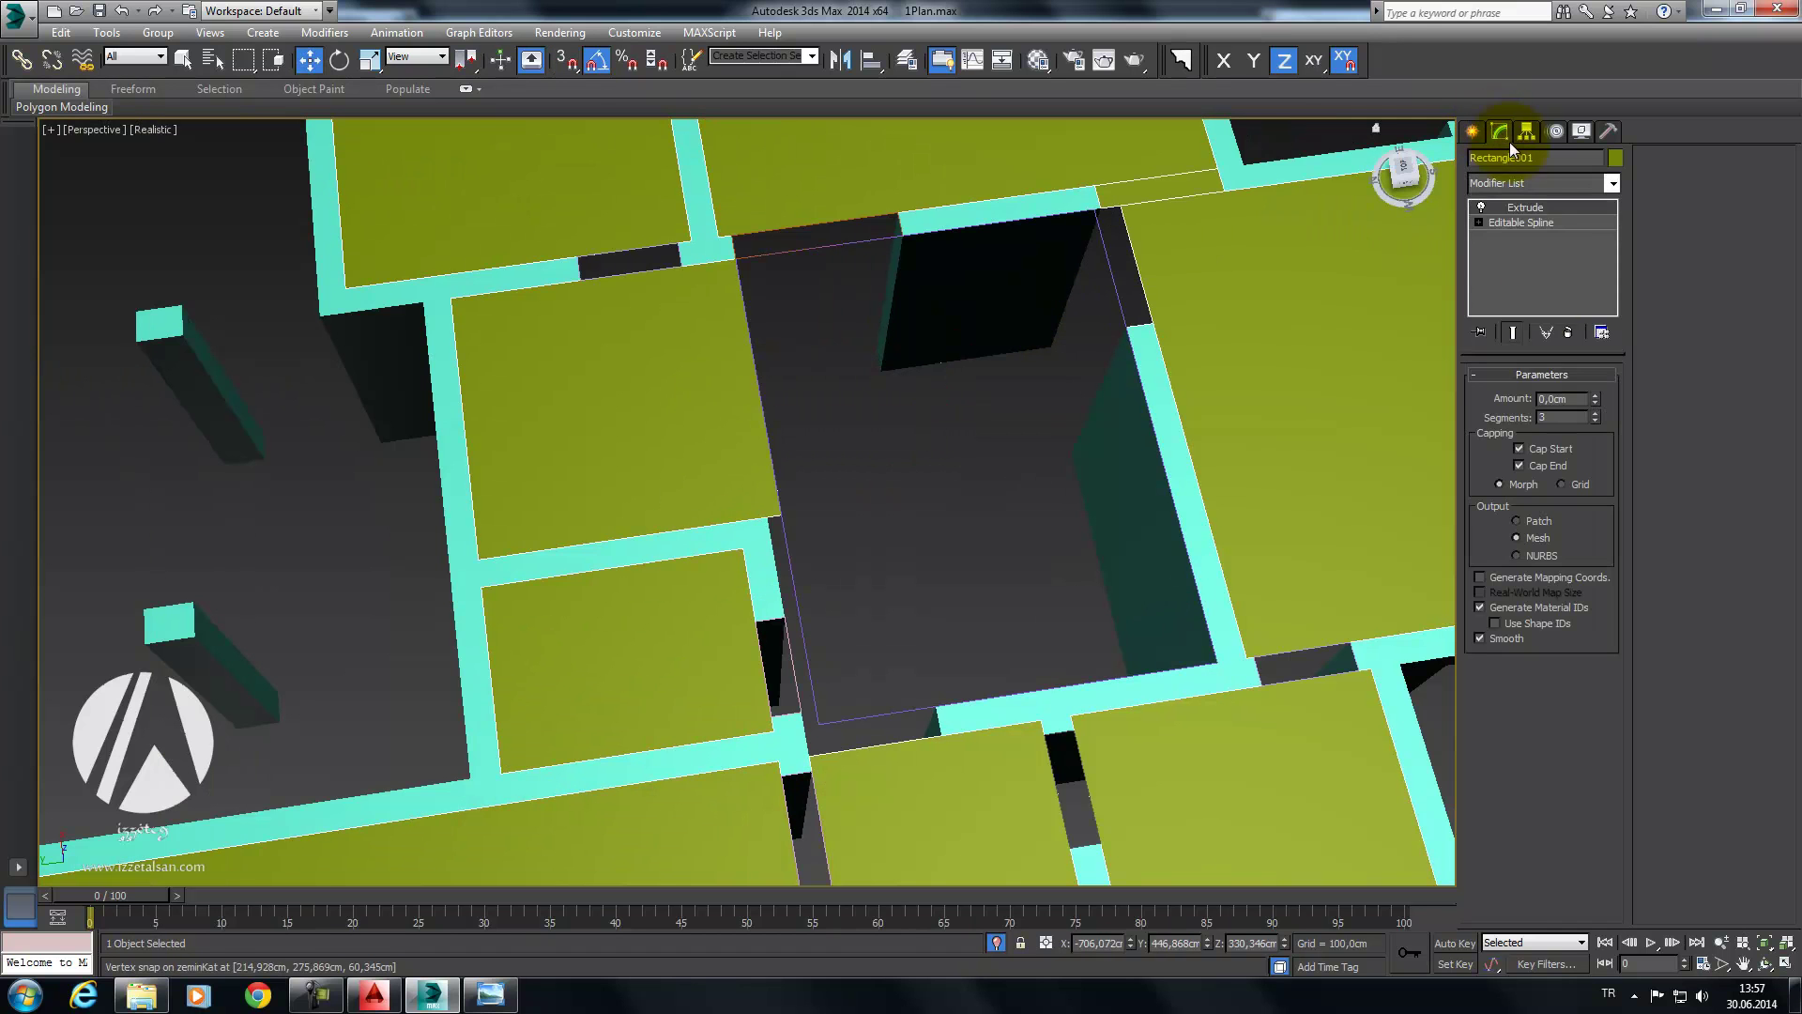
pyautogui.click(1521, 223)
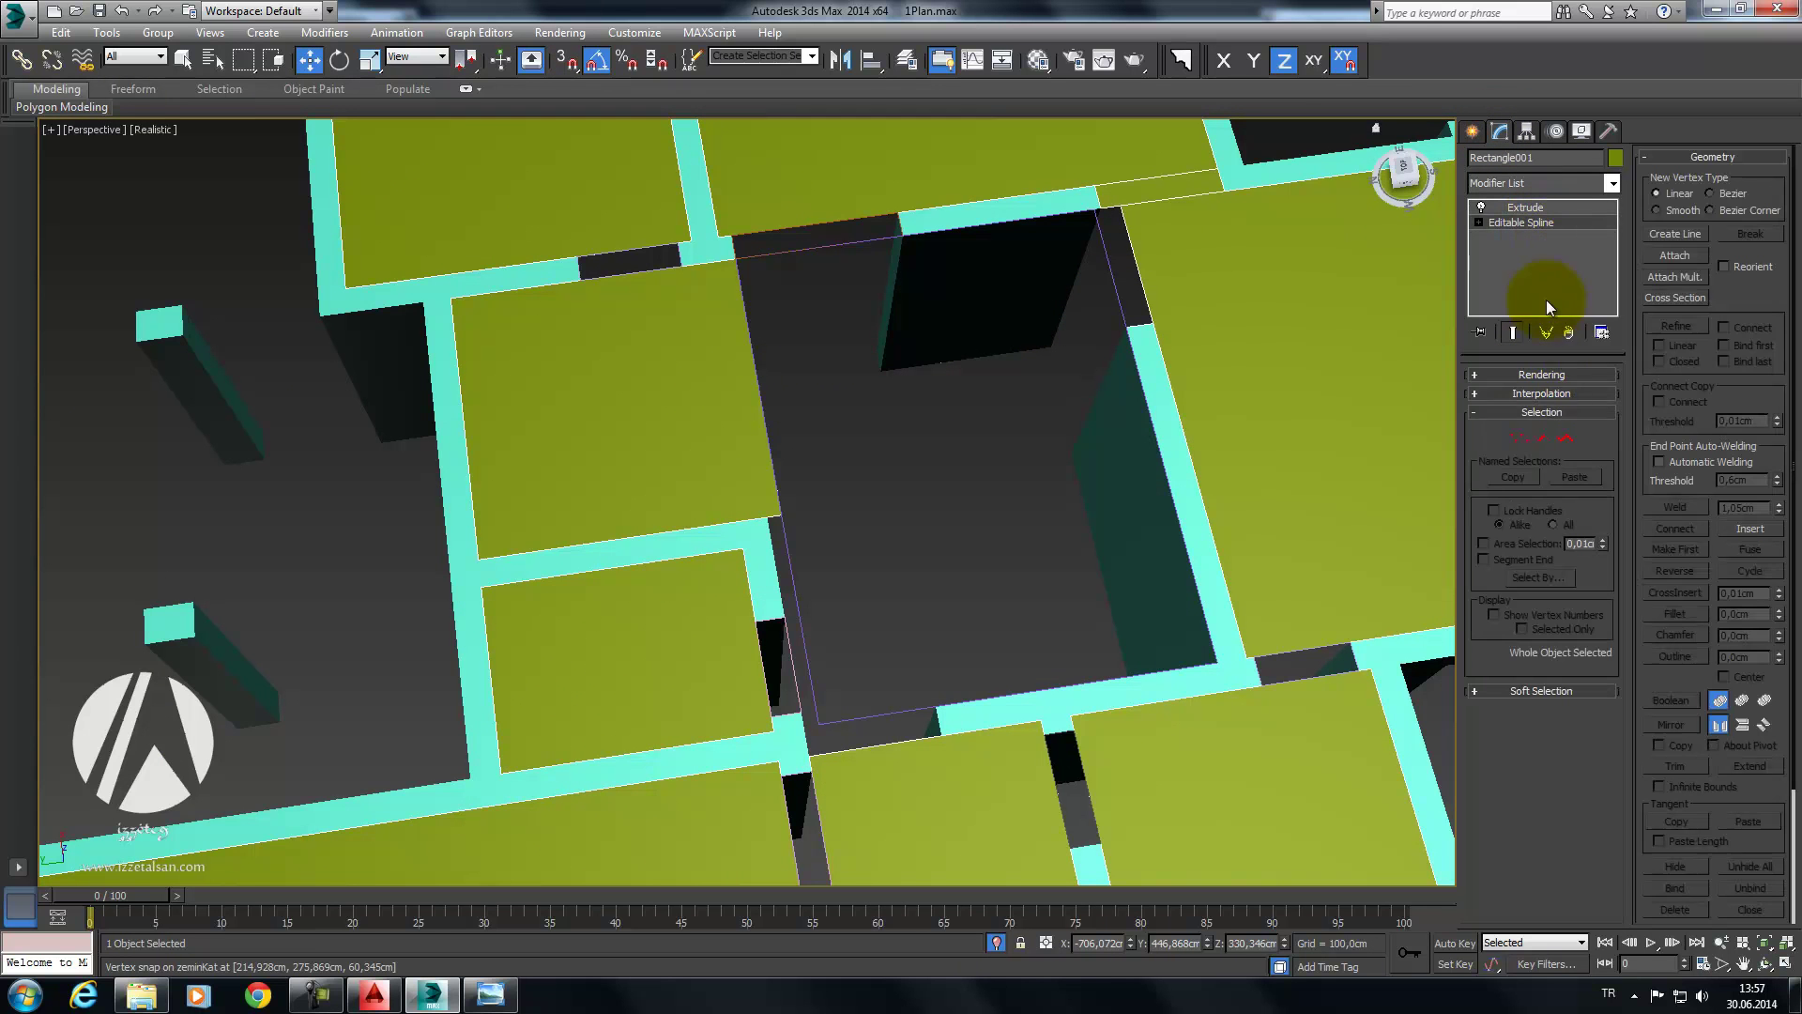
pyautogui.click(1543, 438)
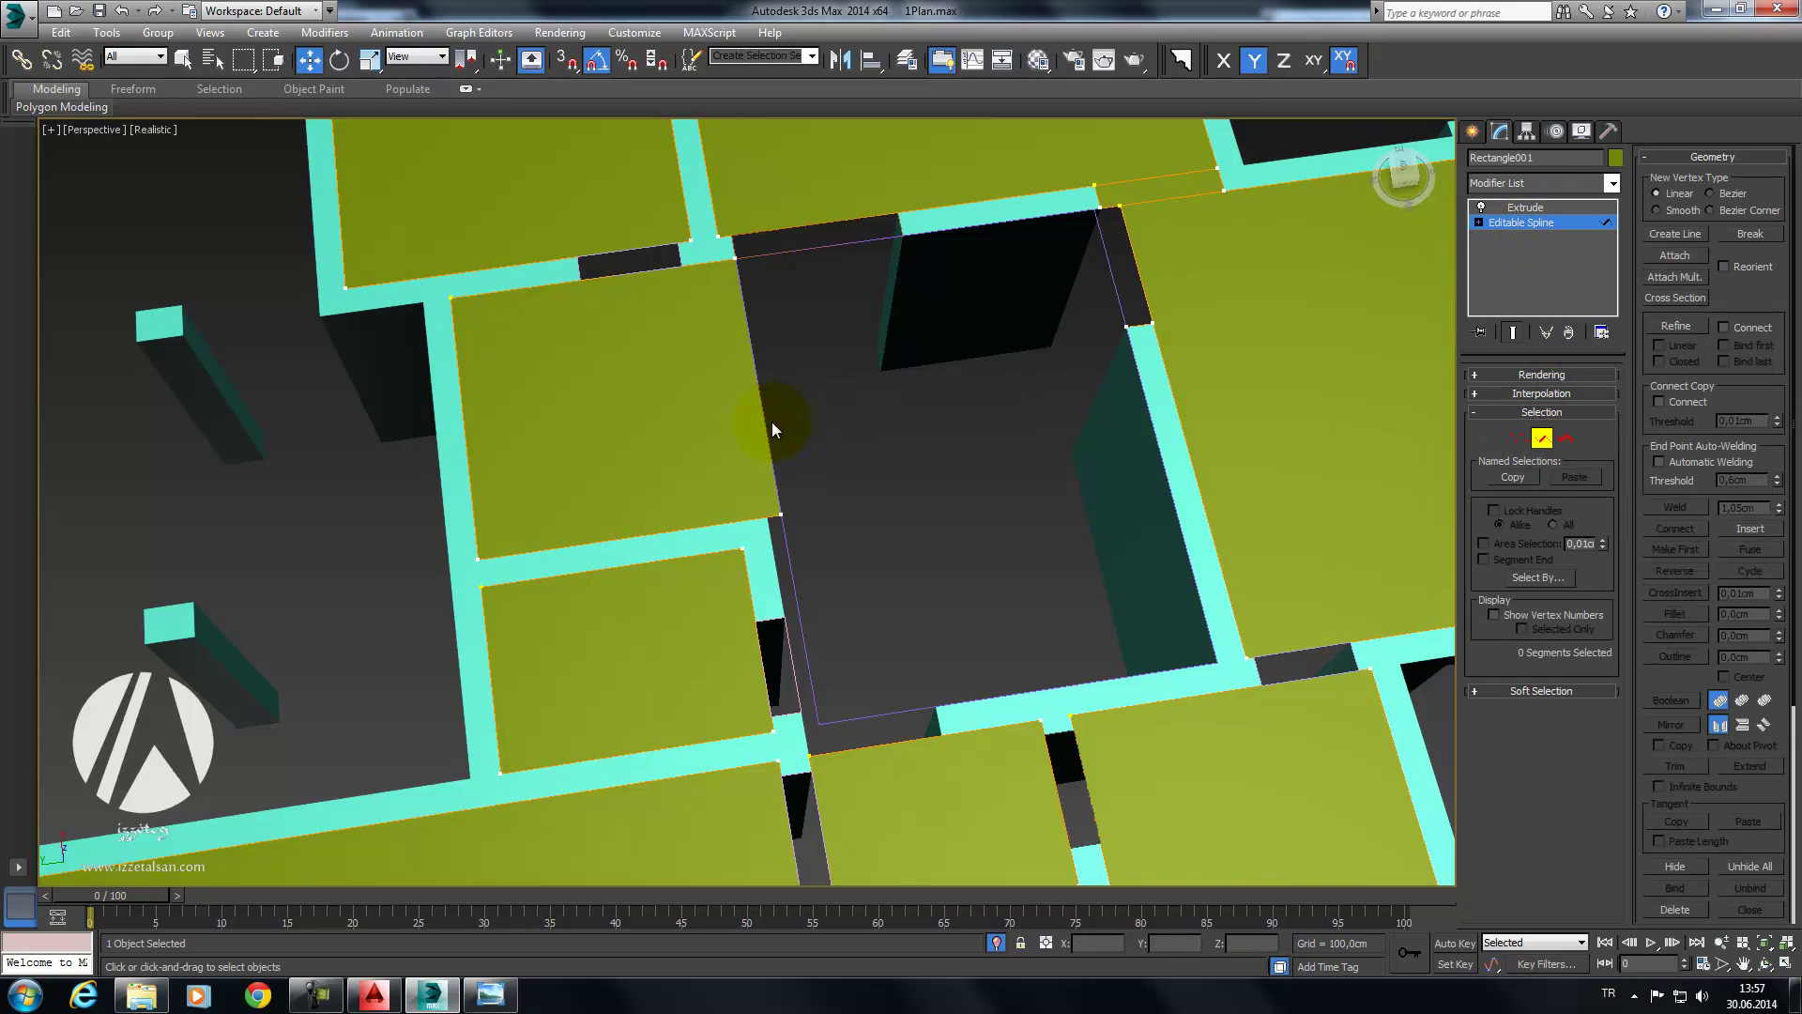
pyautogui.moveTo(772, 431); pyautogui.dragTo(829, 424, button='middle')
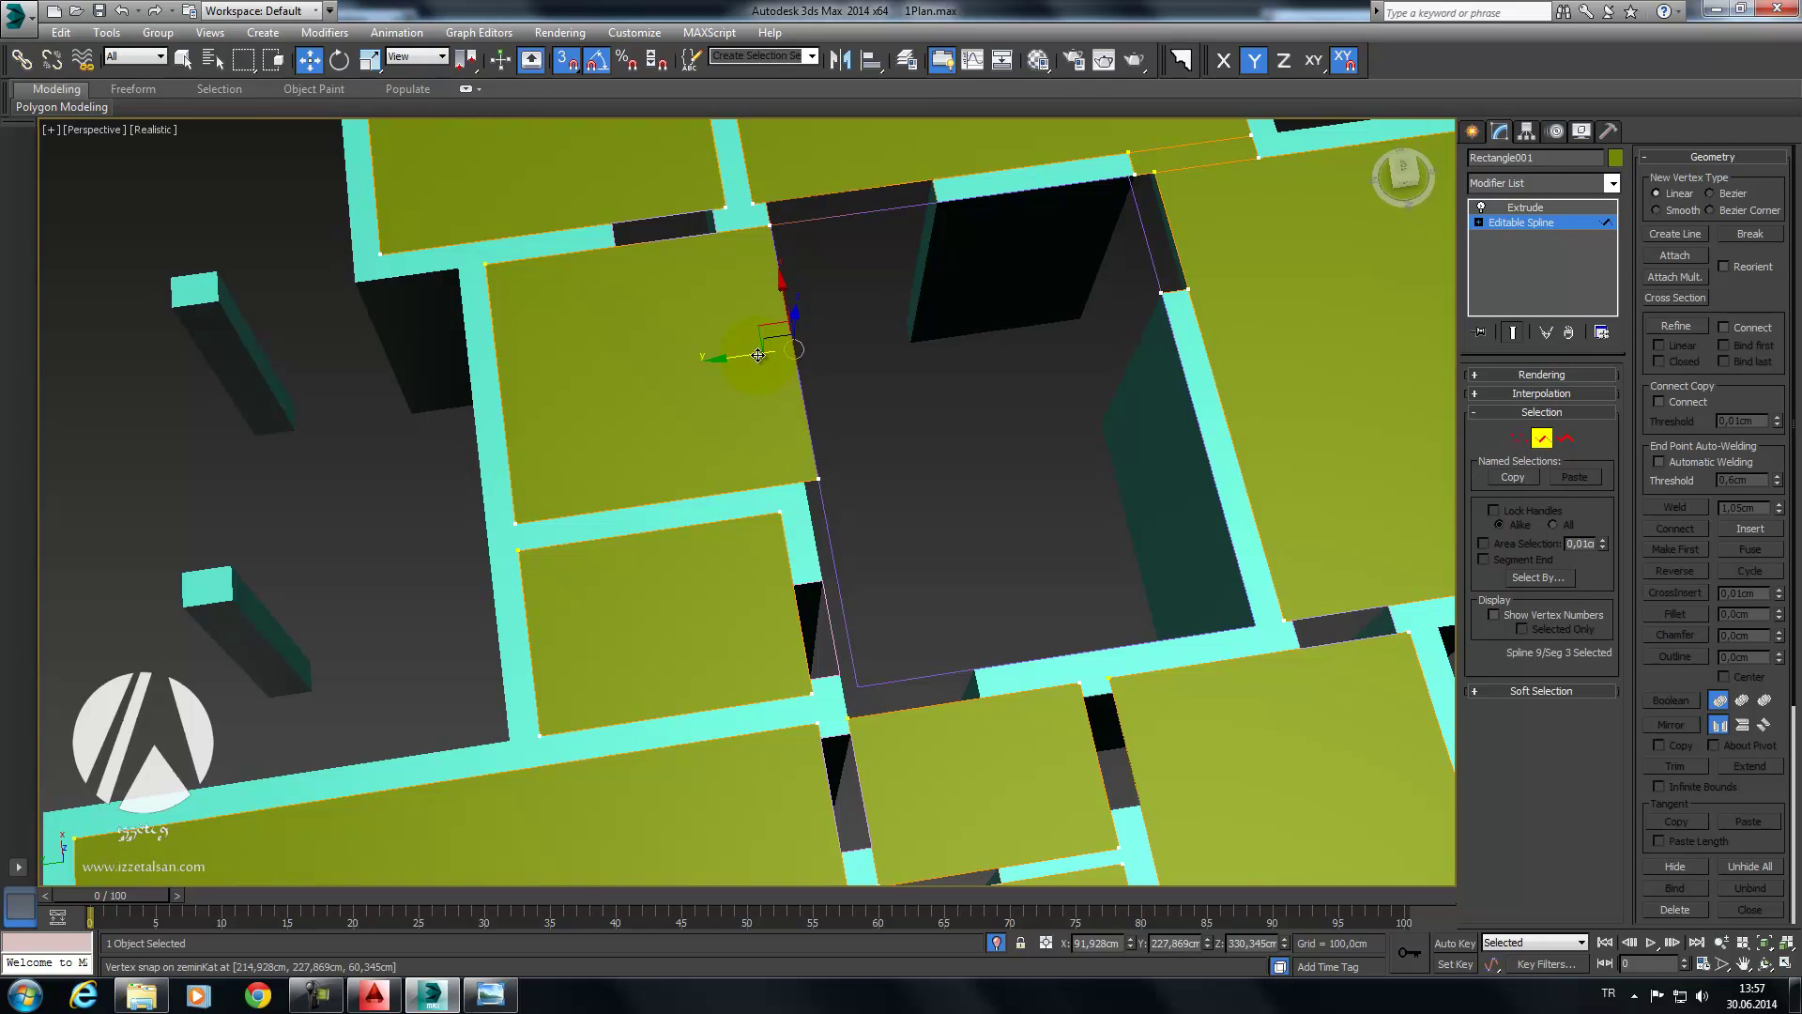
pyautogui.moveTo(800, 442); pyautogui.dragTo(806, 484)
pyautogui.rightClick(816, 469)
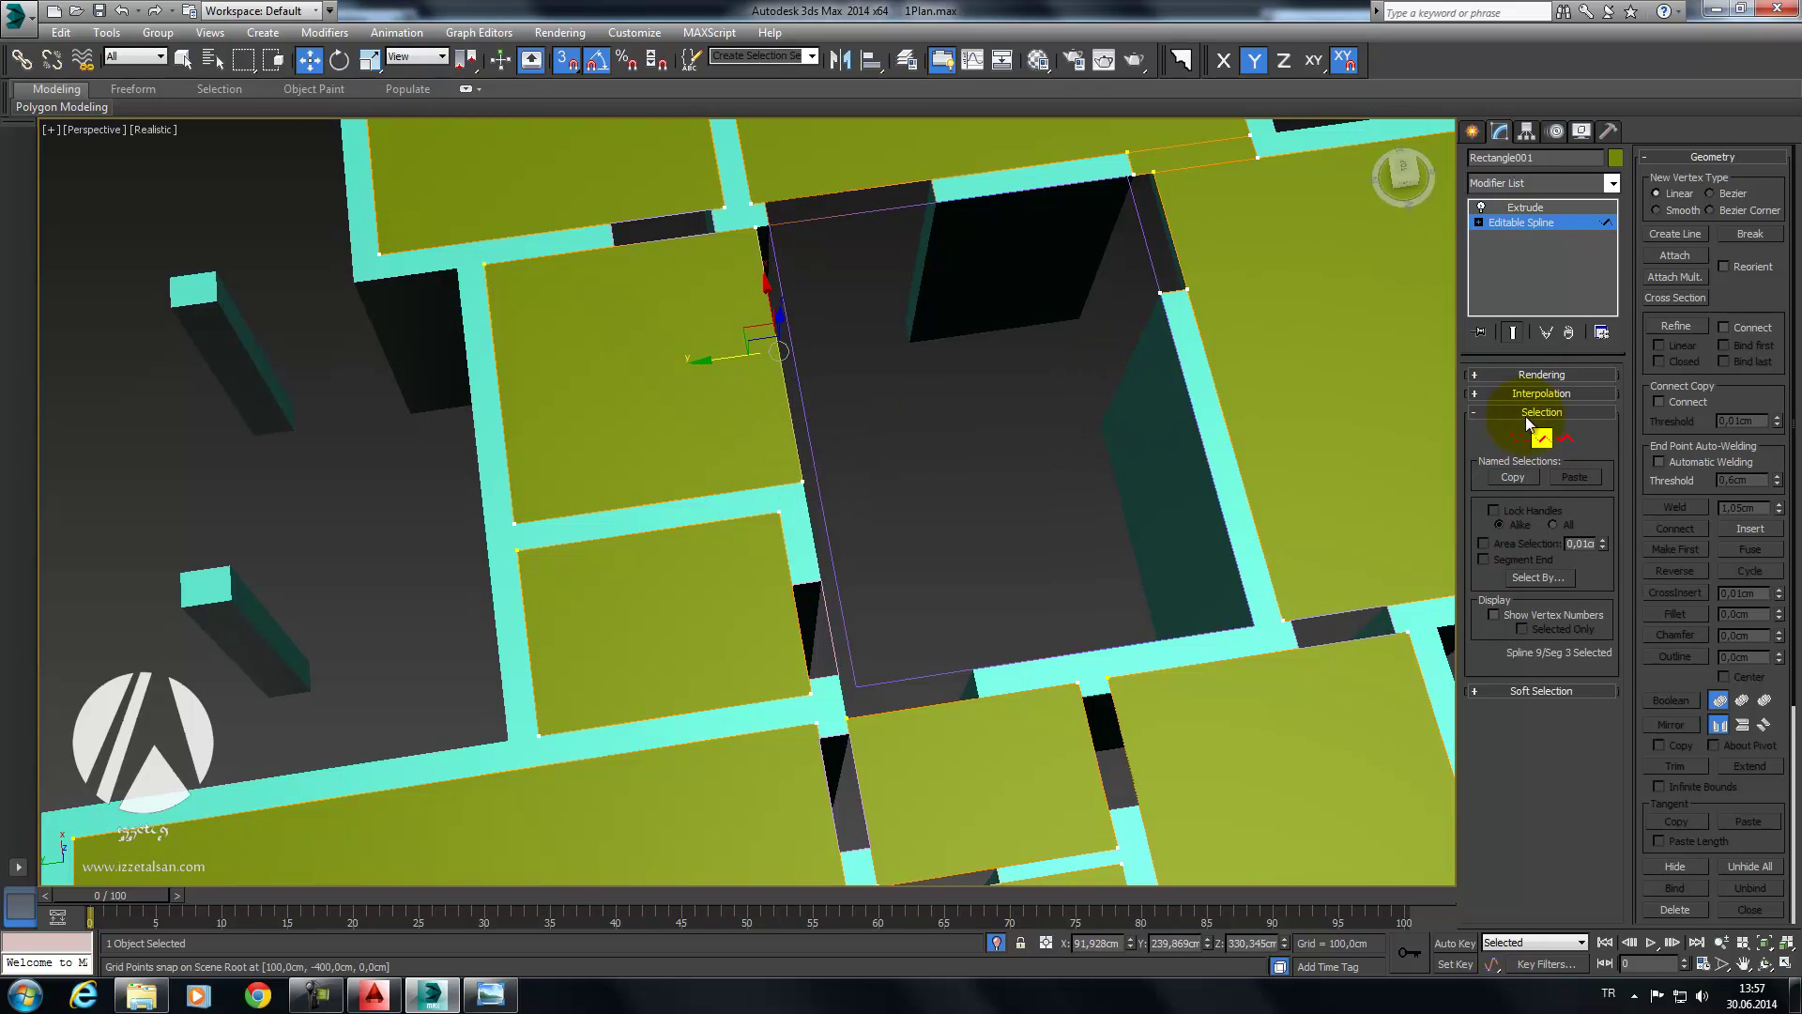
pyautogui.click(1542, 438)
# Step: Convert the large room rectangle to an editable spline and shift its left-edge vertices 12 cm
pyautogui.click(797, 396)
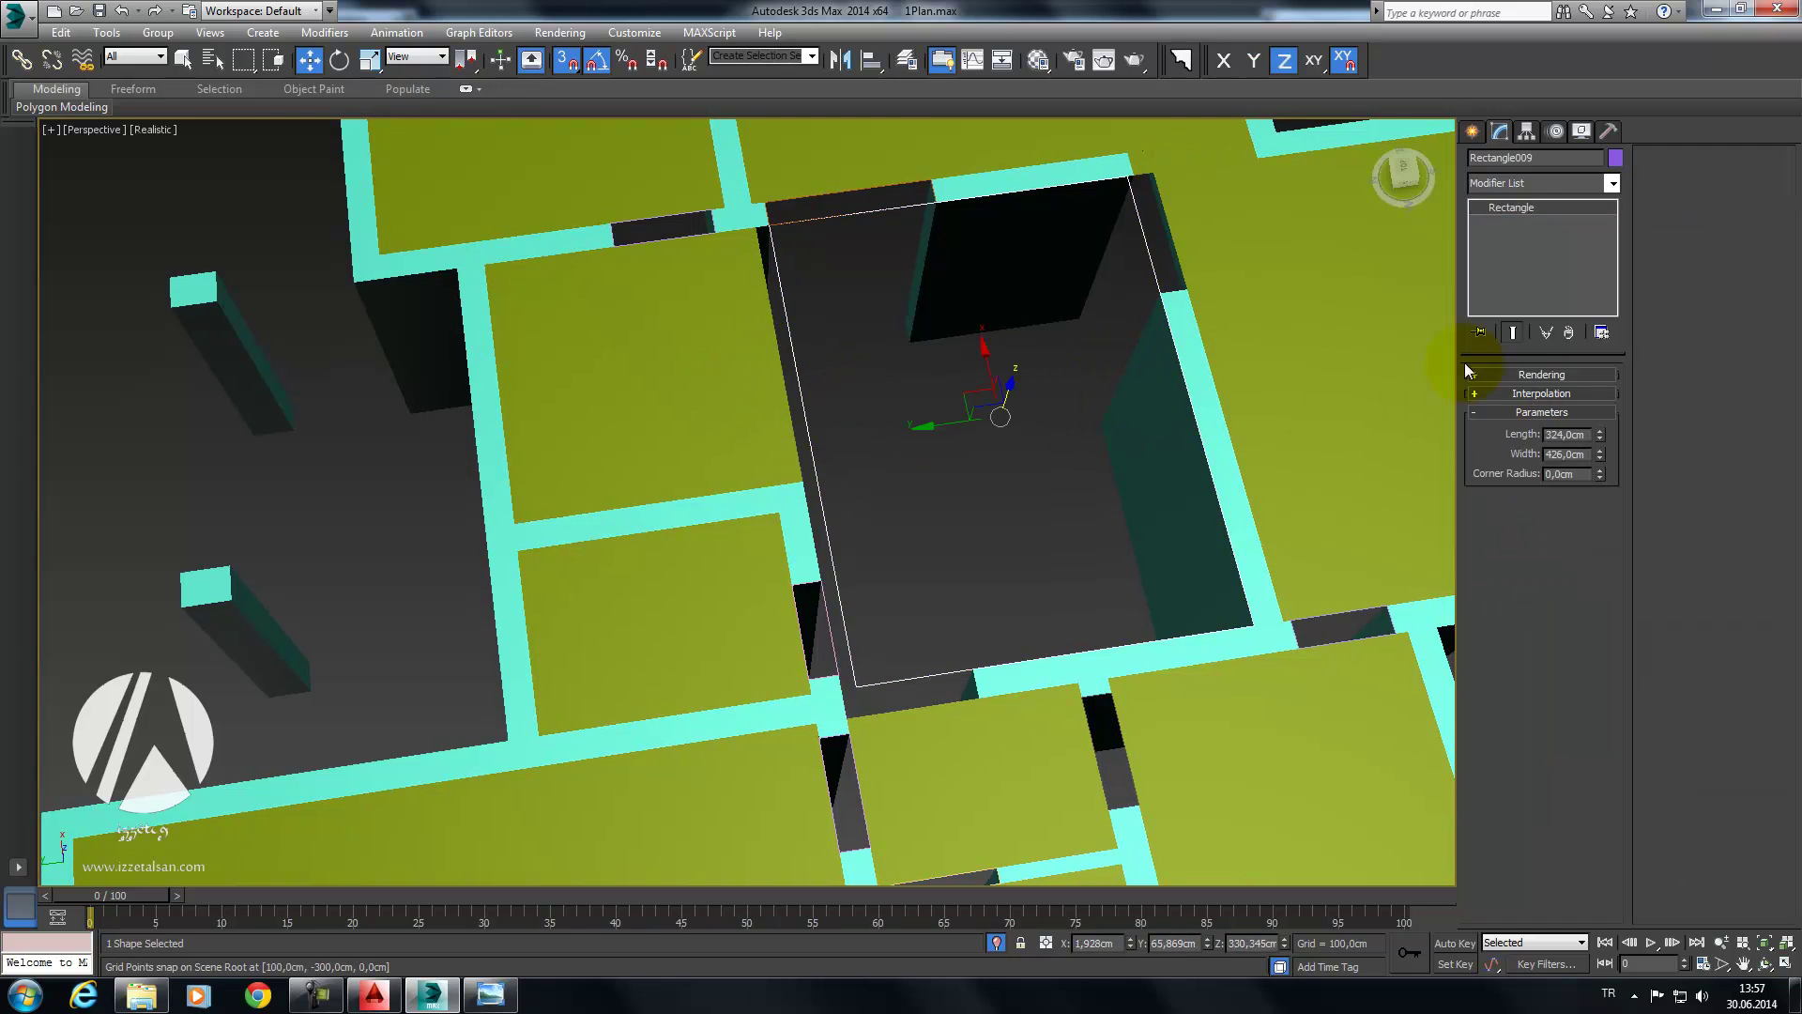
pyautogui.rightClick(1518, 246)
pyautogui.click(1587, 359)
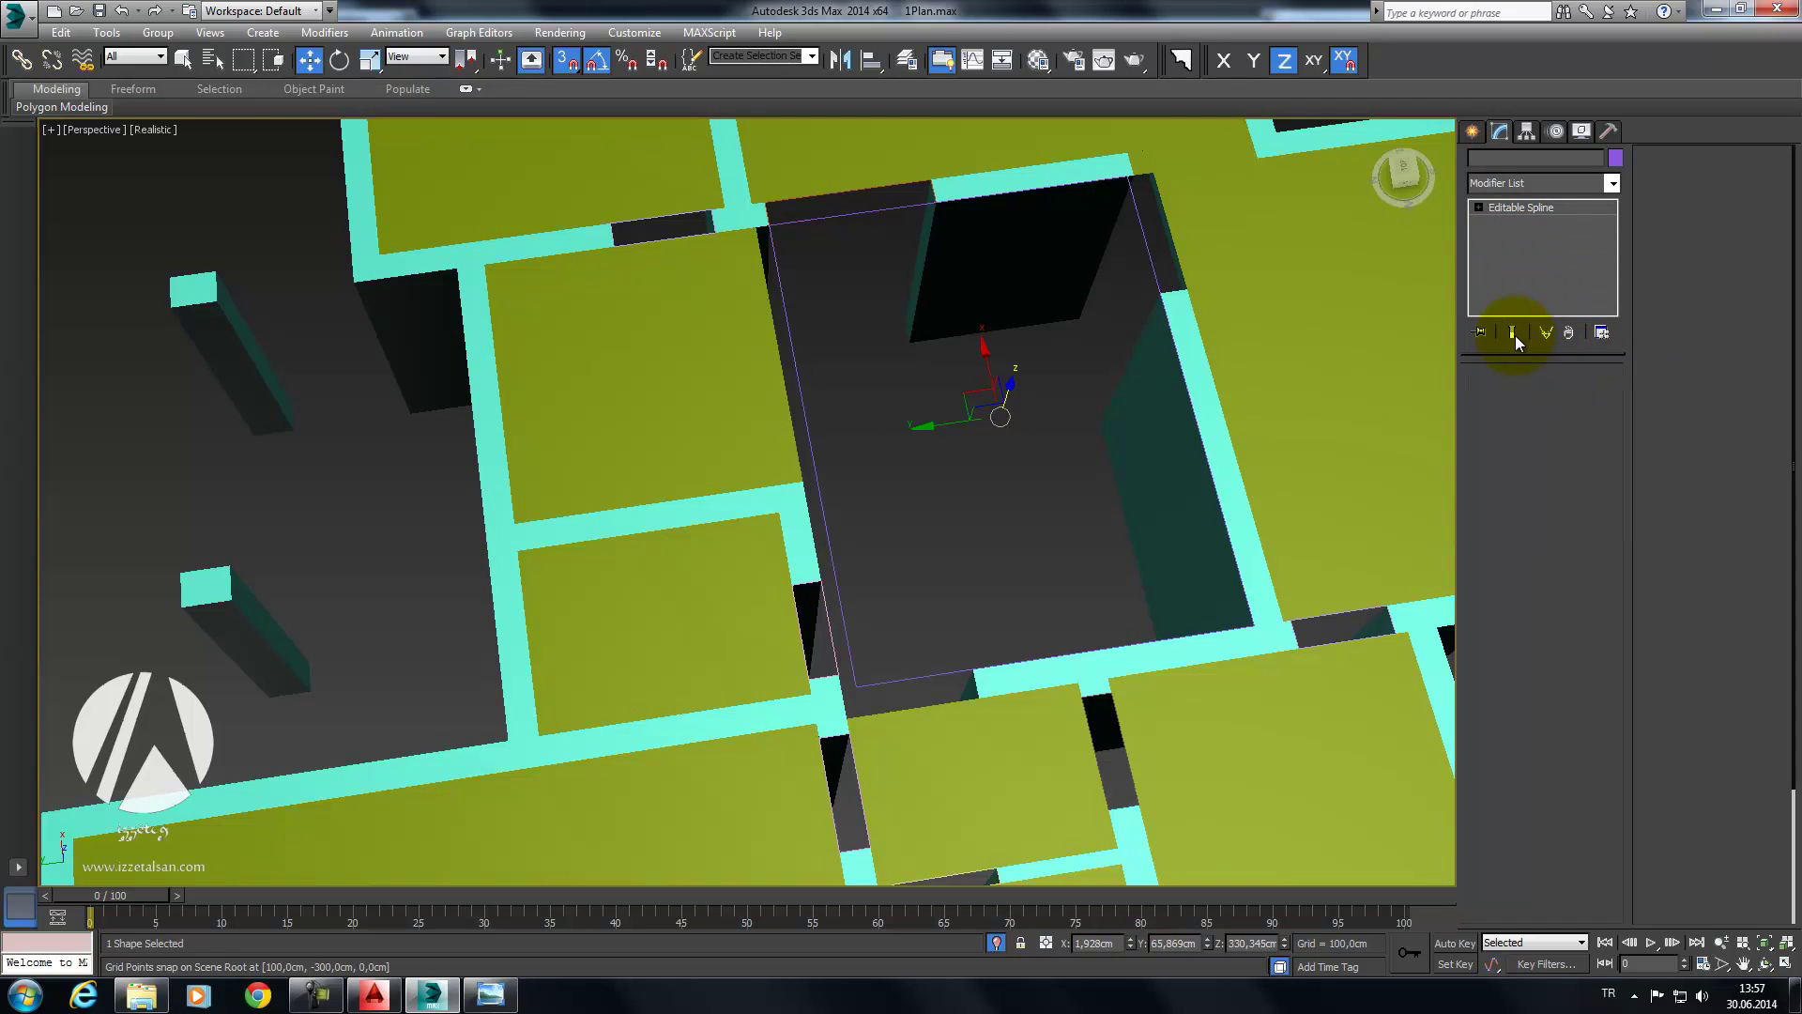
pyautogui.click(1519, 438)
pyautogui.click(769, 225)
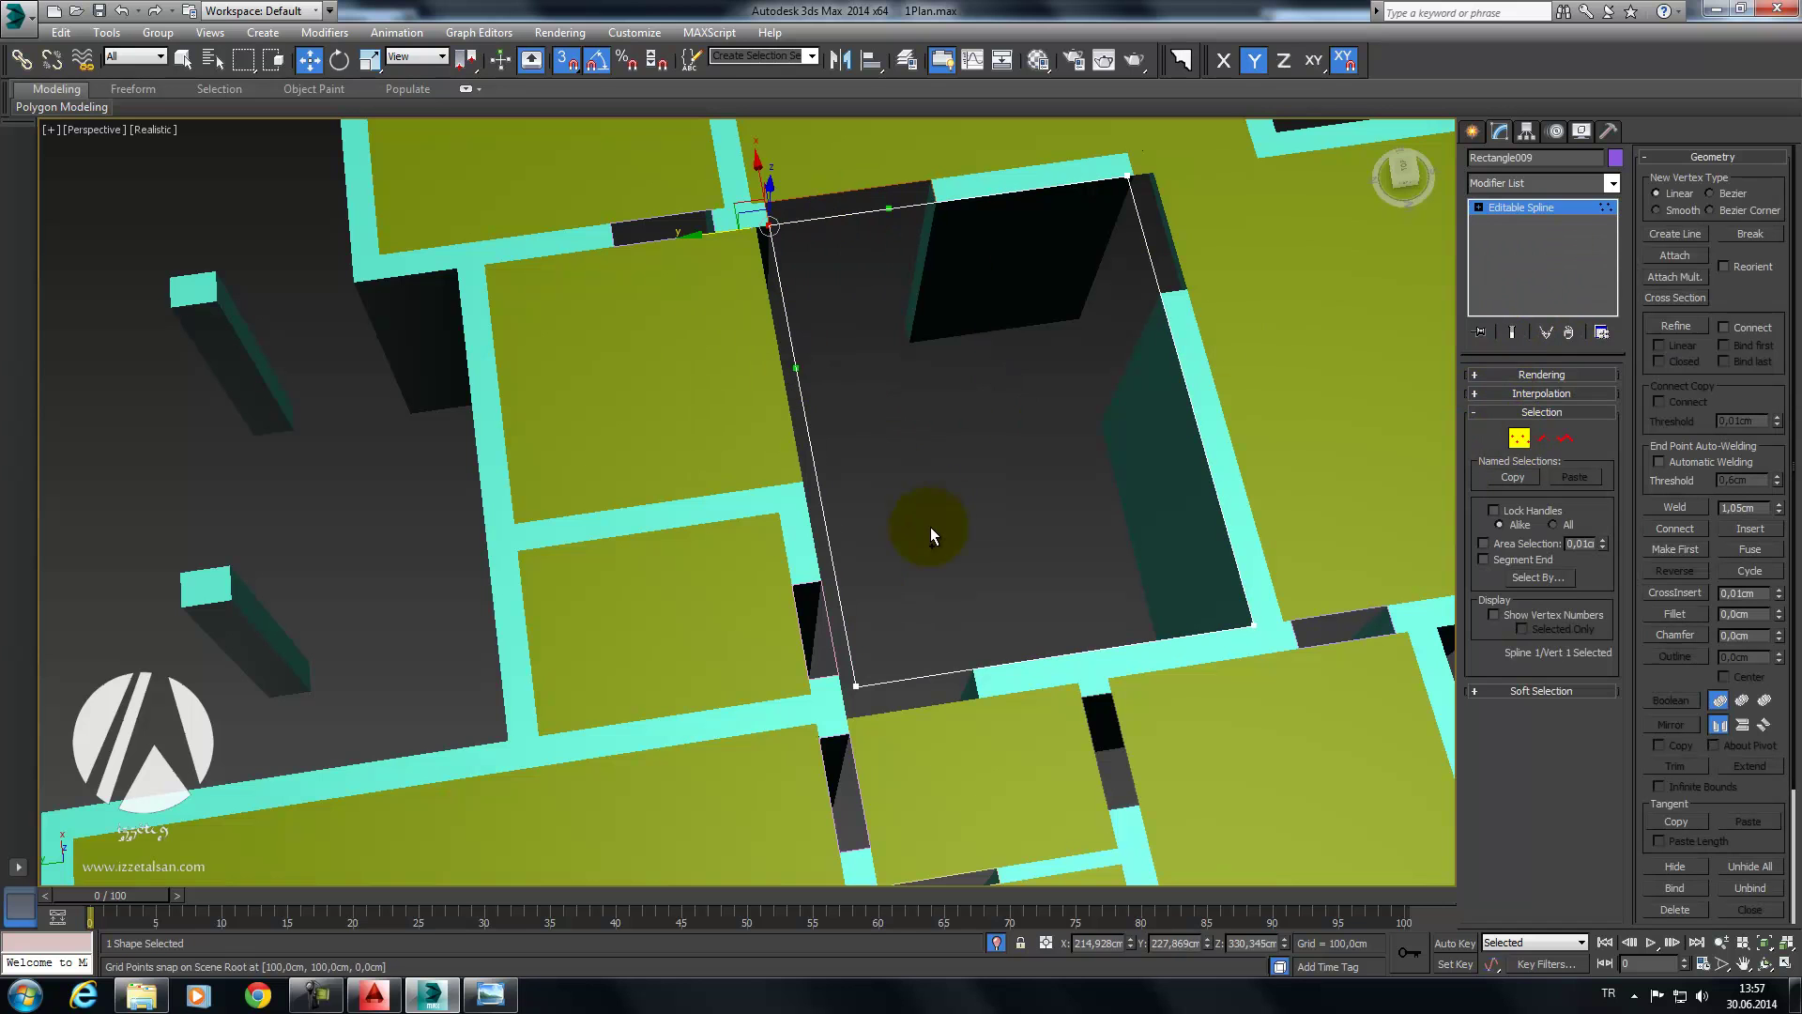
pyautogui.moveTo(725, 235); pyautogui.dragTo(755, 235)
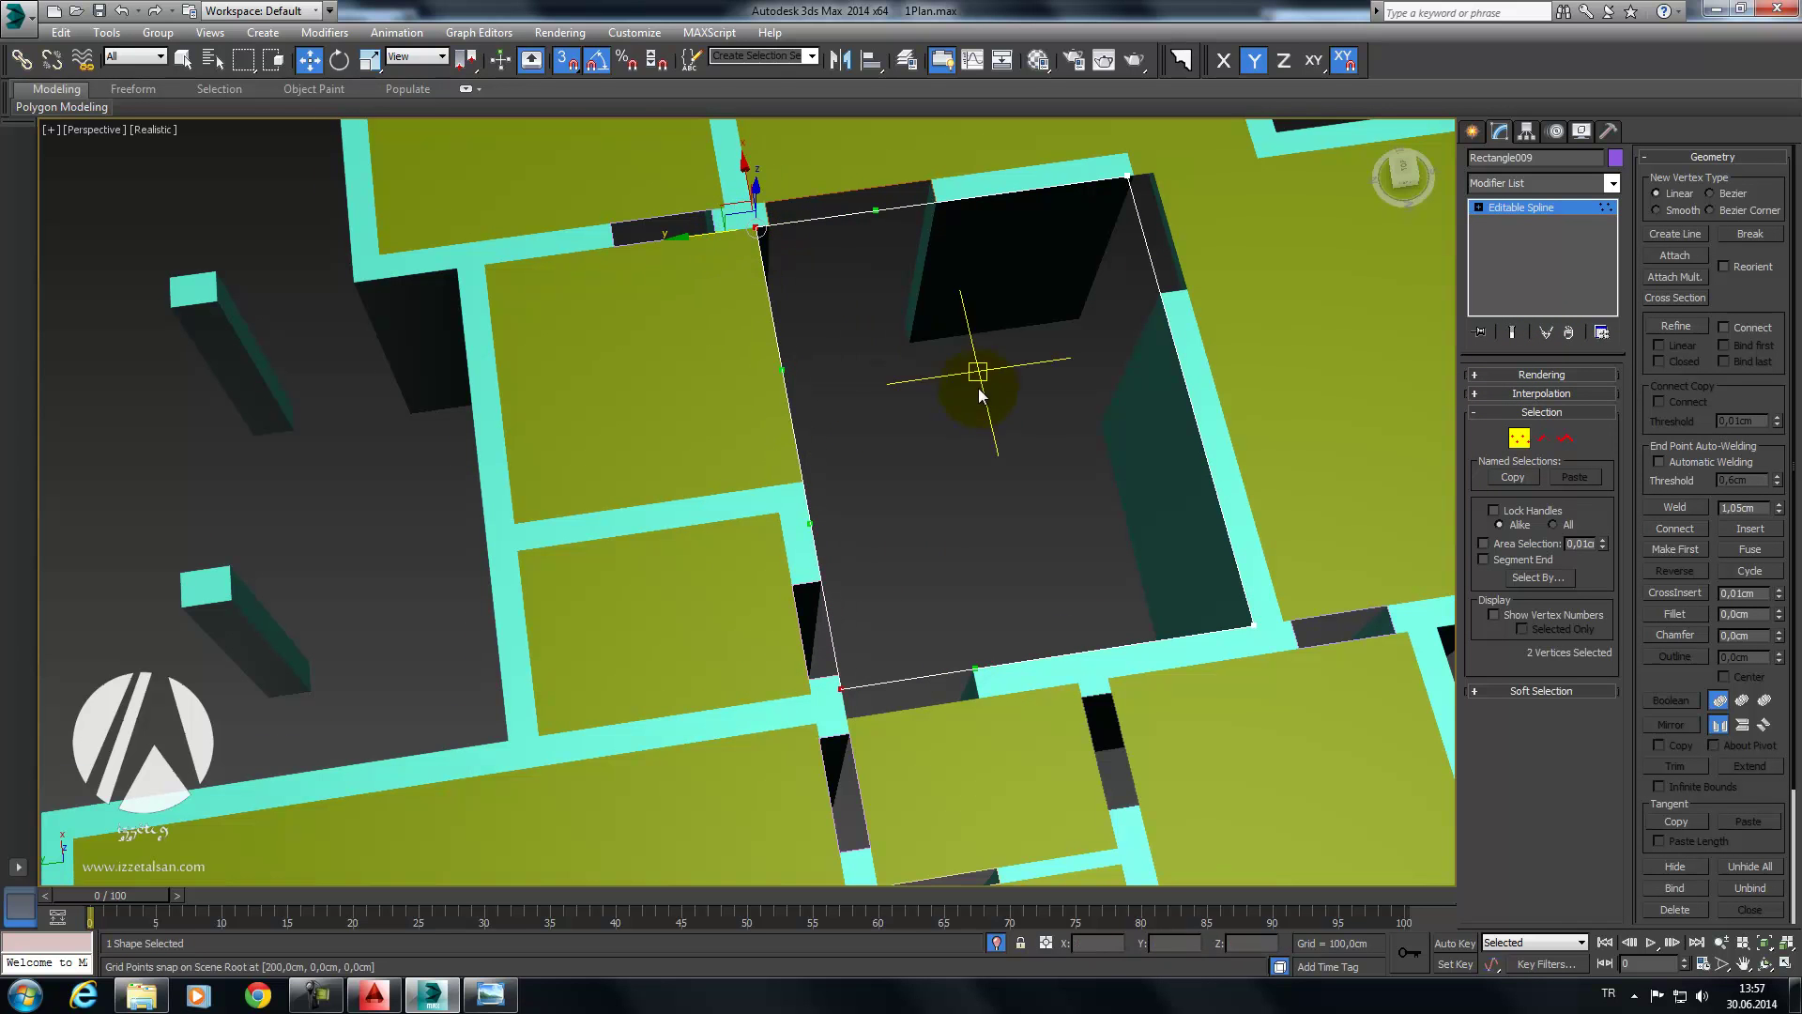
pyautogui.moveTo(978, 382); pyautogui.dragTo(843, 221, button='middle')
pyautogui.click(1502, 207)
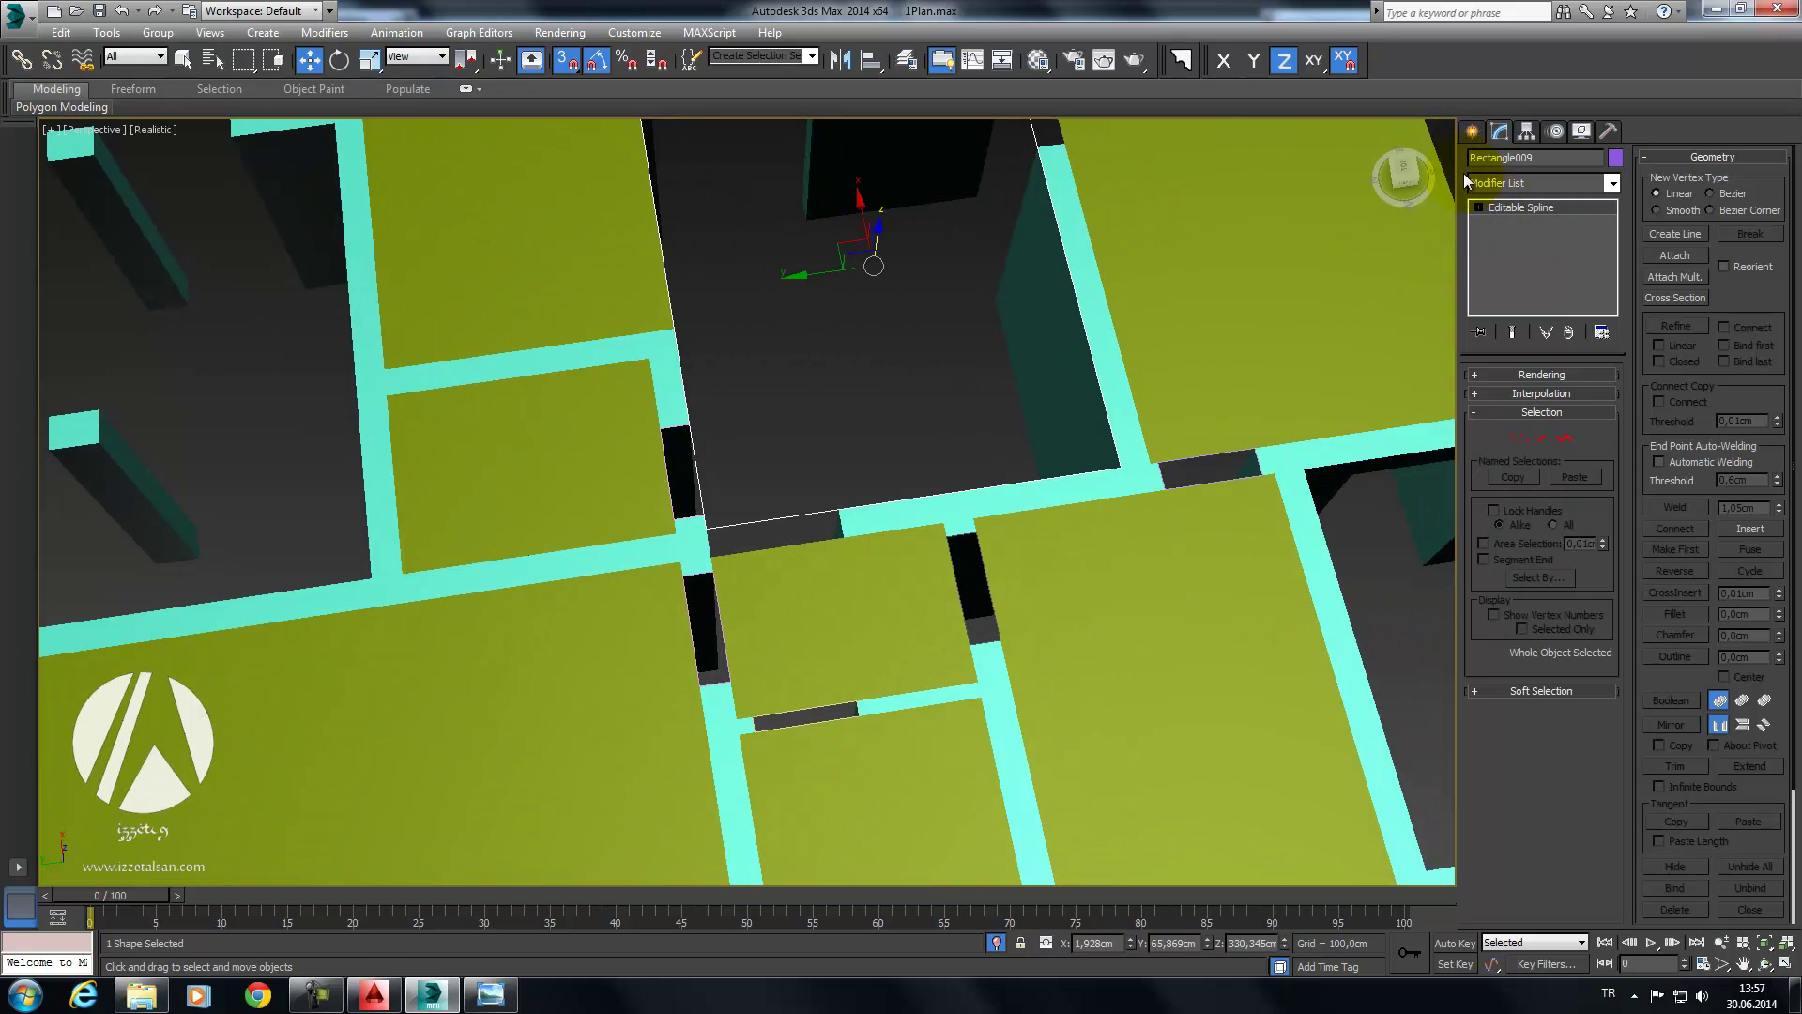
# Step: Select the ceiling slab Rectangle001 and delete its Extrude modifier
pyautogui.click(1472, 130)
pyautogui.moveTo(845, 454); pyautogui.dragTo(808, 409, button='middle')
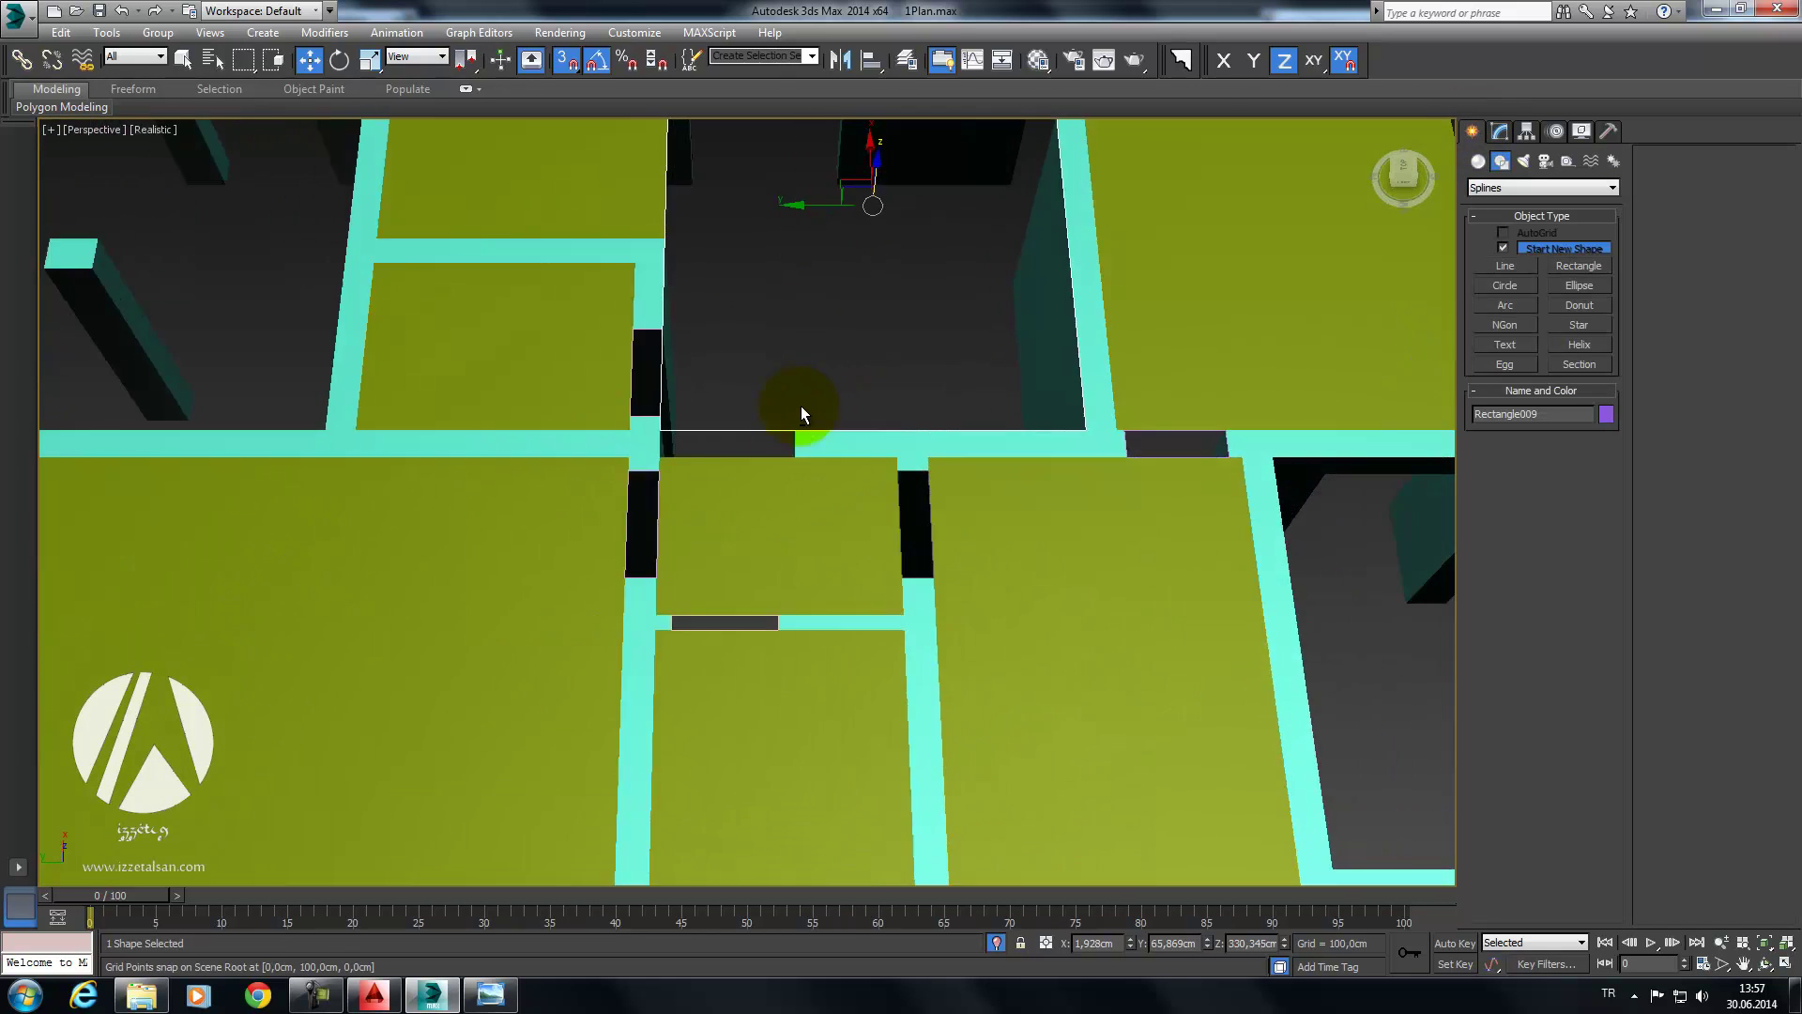
pyautogui.scroll(-2, 802, 406)
pyautogui.scroll(-5, 854, 452)
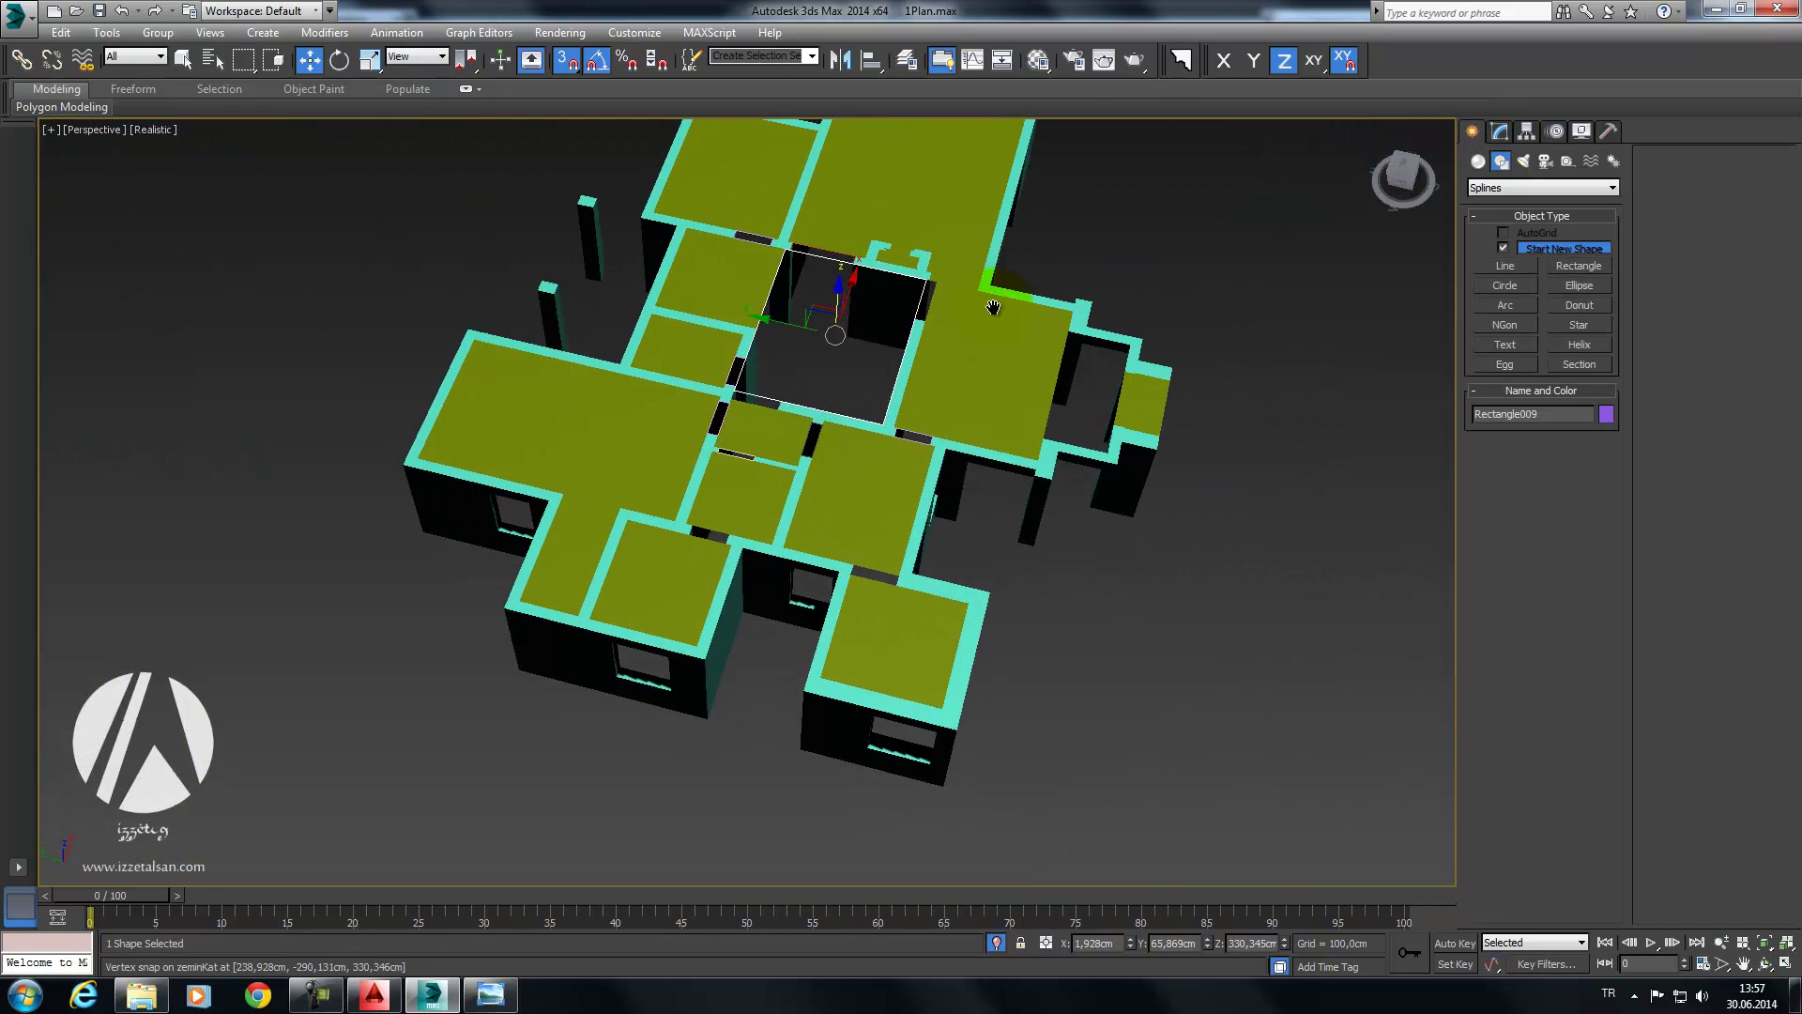
pyautogui.moveTo(966, 345); pyautogui.dragTo(887, 415, button='middle')
pyautogui.click(1505, 130)
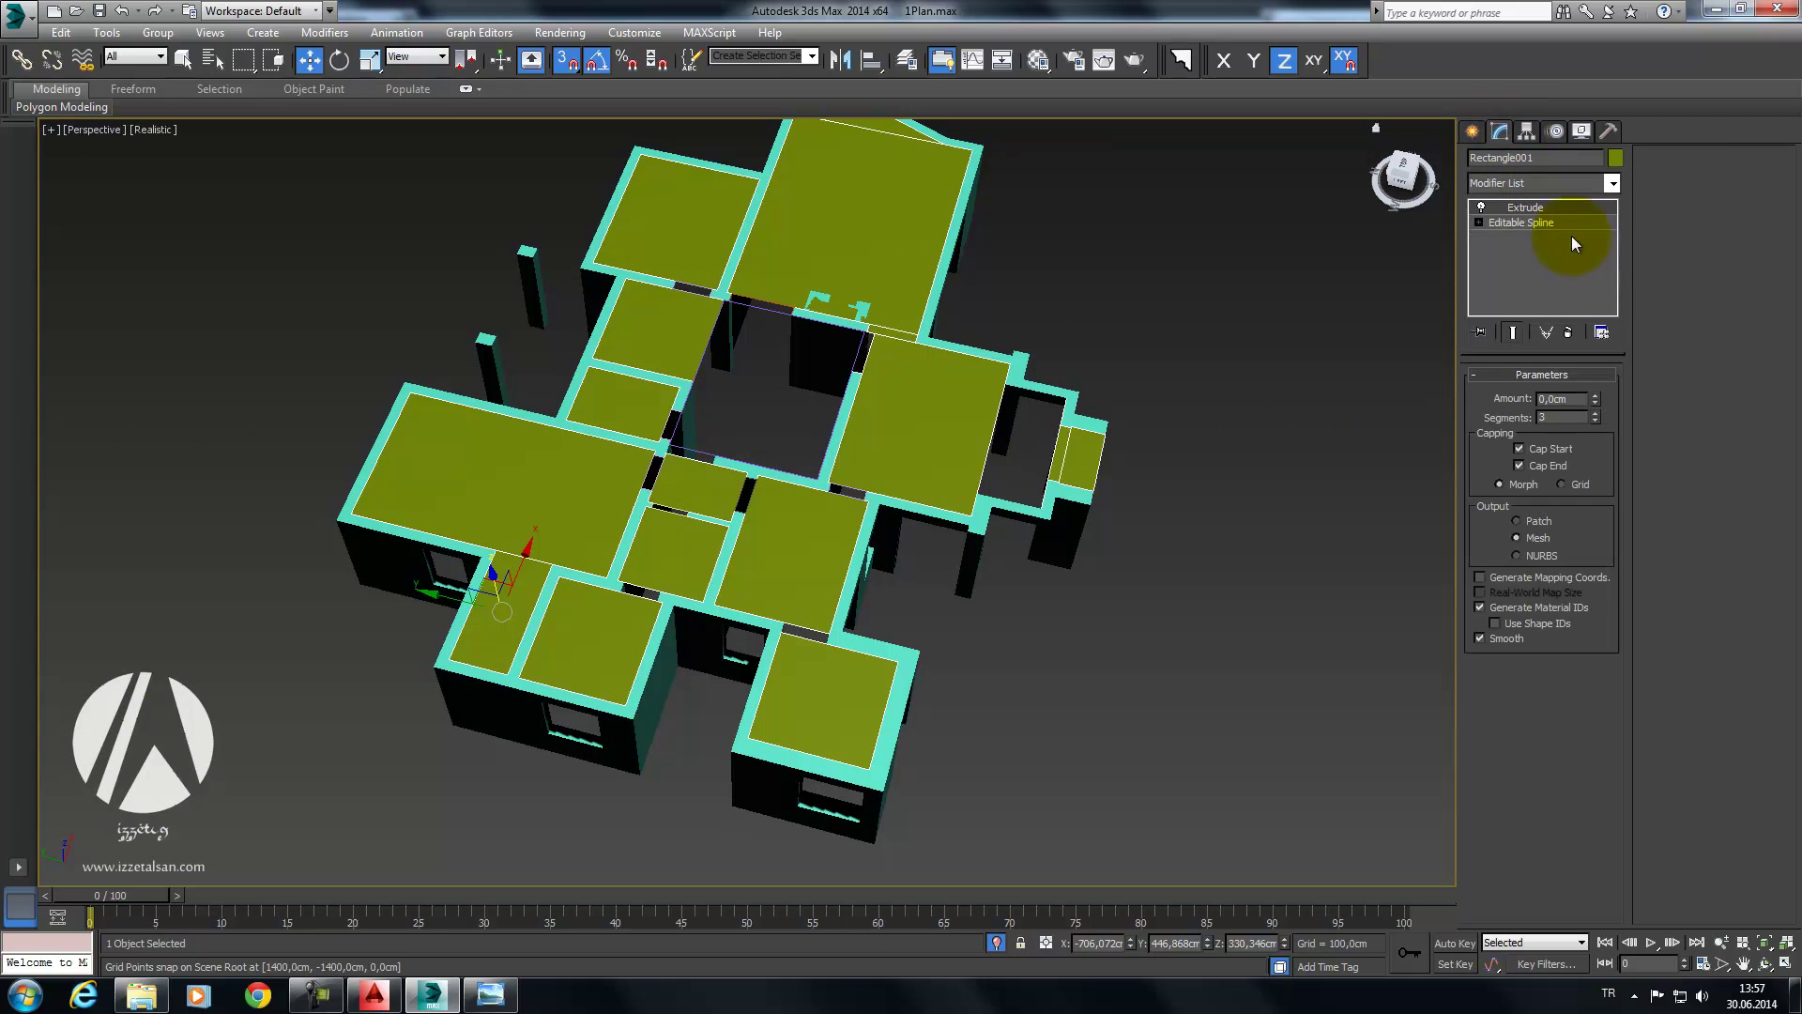
pyautogui.click(1570, 333)
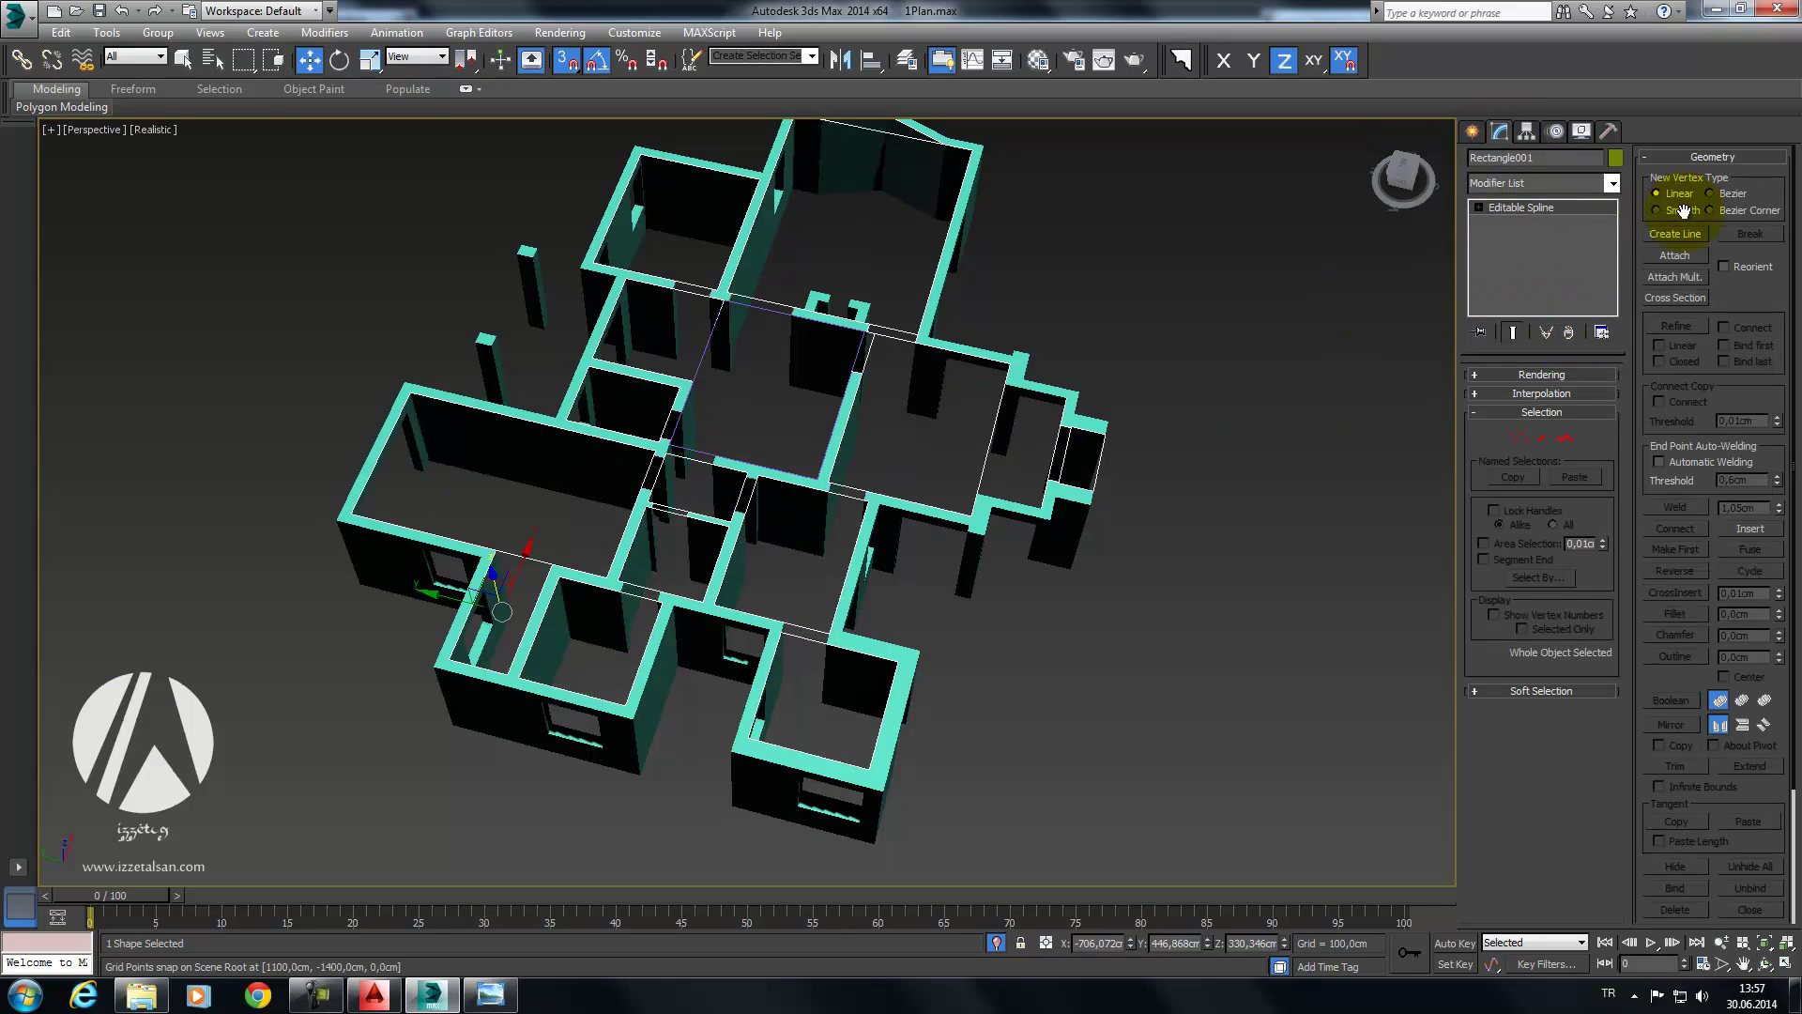
# Step: Attach Rectangle002 through Rectangle009 to Rectangle001 with Attach Mult. and reapply Extrude
pyautogui.click(1673, 277)
pyautogui.moveTo(527, 270); pyautogui.dragTo(708, 588)
pyautogui.click(738, 626)
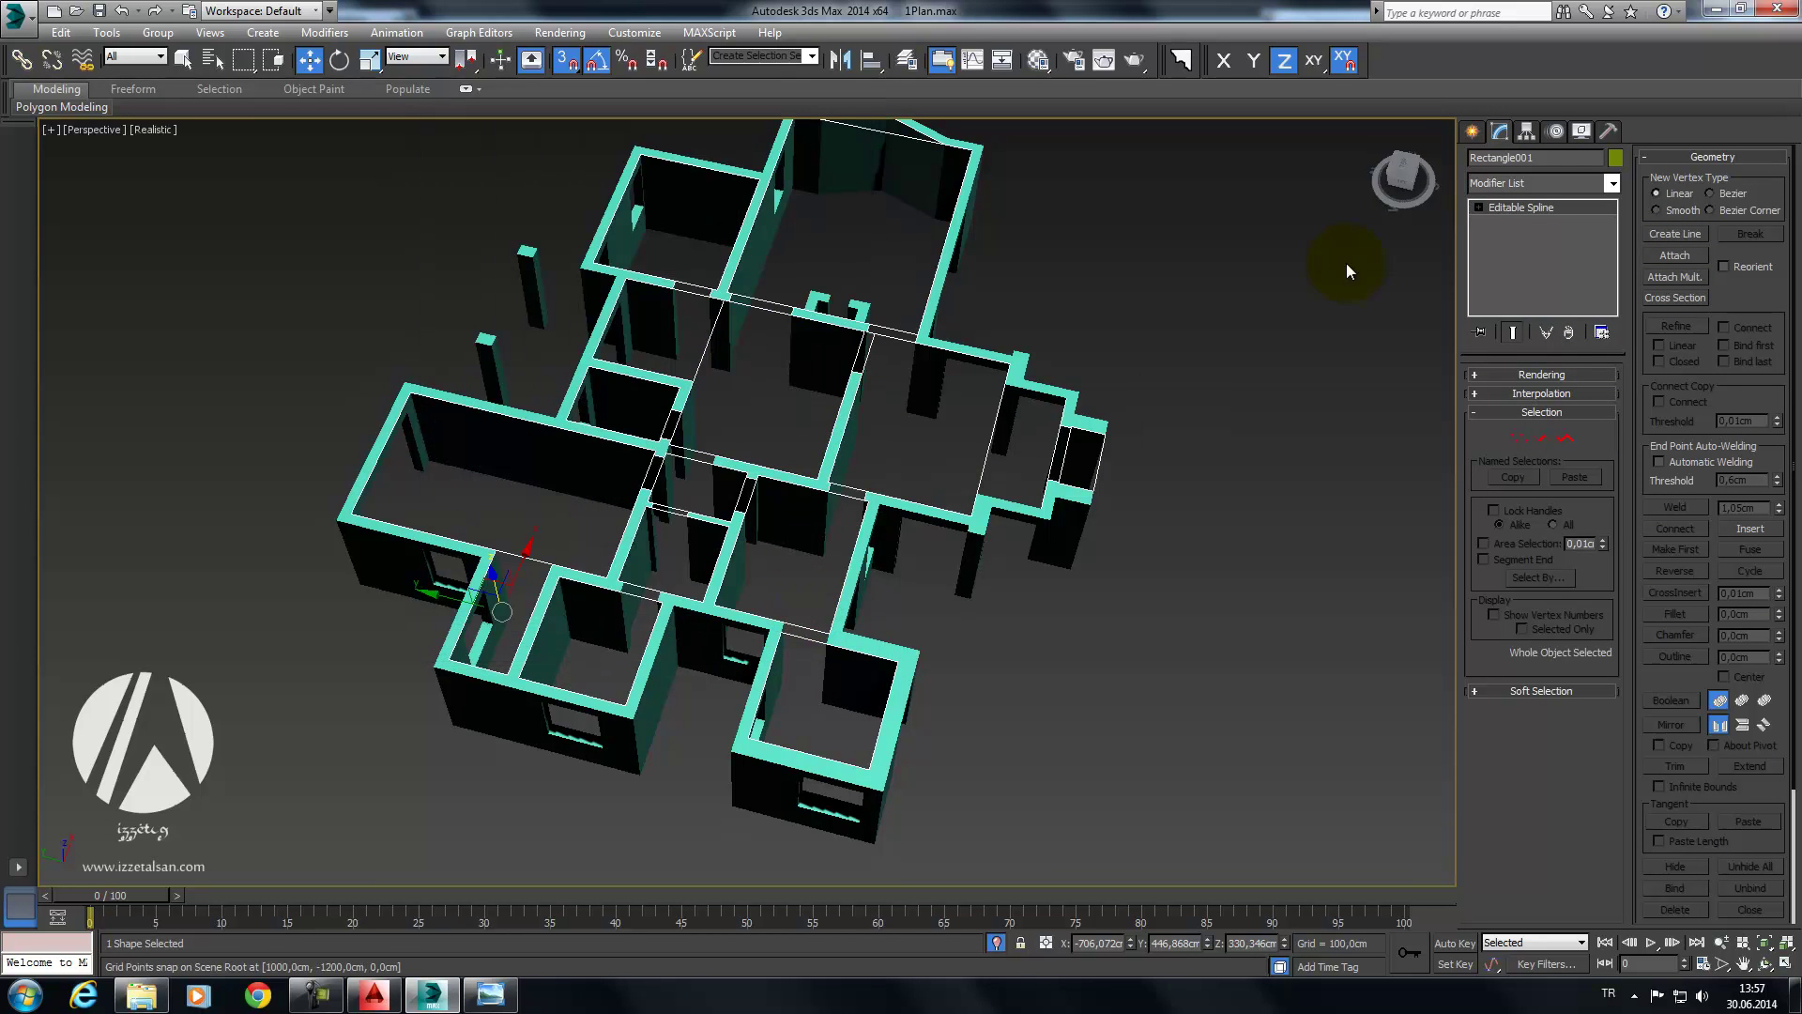
pyautogui.click(1530, 185)
pyautogui.click(1520, 261)
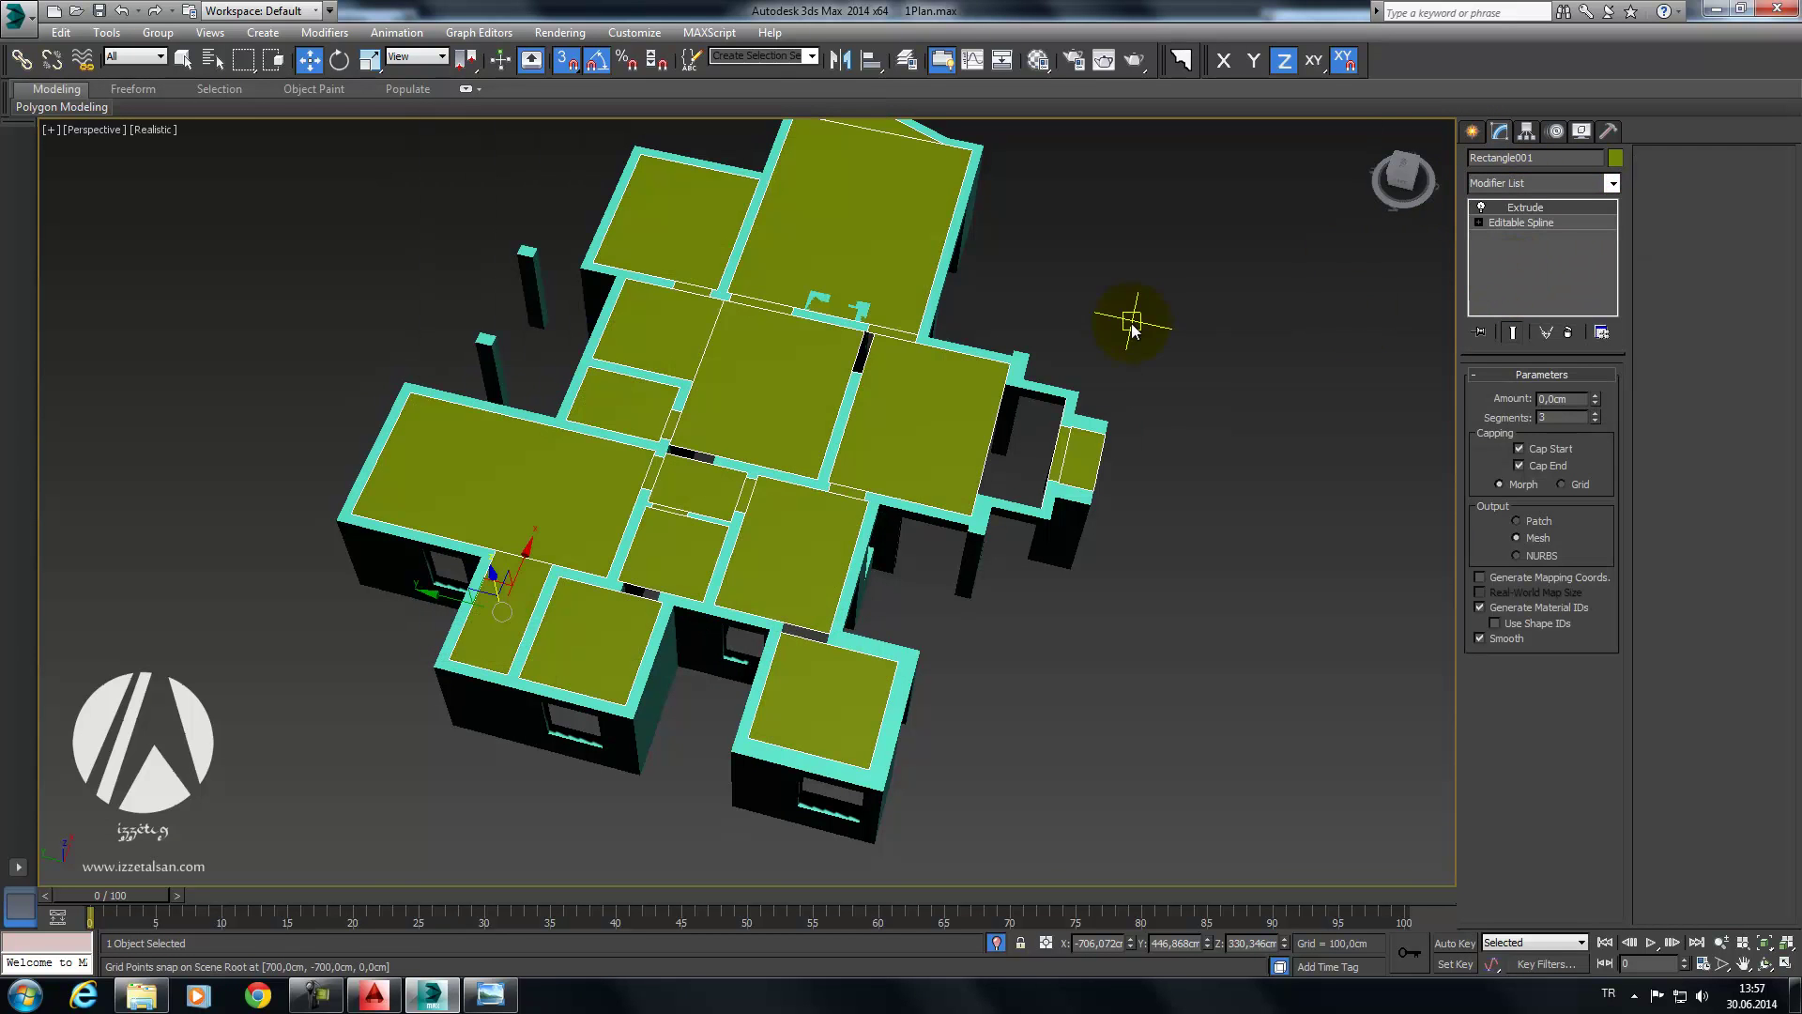
# Step: Frame the whole floor plan and draw a rectangle across the first door opening
pyautogui.scroll(3, 1115, 373)
pyautogui.scroll(3, 1052, 413)
pyautogui.scroll(3, 994, 459)
pyautogui.moveTo(994, 459)
pyautogui.mouseDown(button='middle')
pyautogui.moveTo(845, 414)
pyautogui.moveTo(1014, 354)
pyautogui.mouseUp(button='middle')
pyautogui.scroll(-3, 826, 409)
pyautogui.scroll(1, 973, 375)
pyautogui.click(1472, 131)
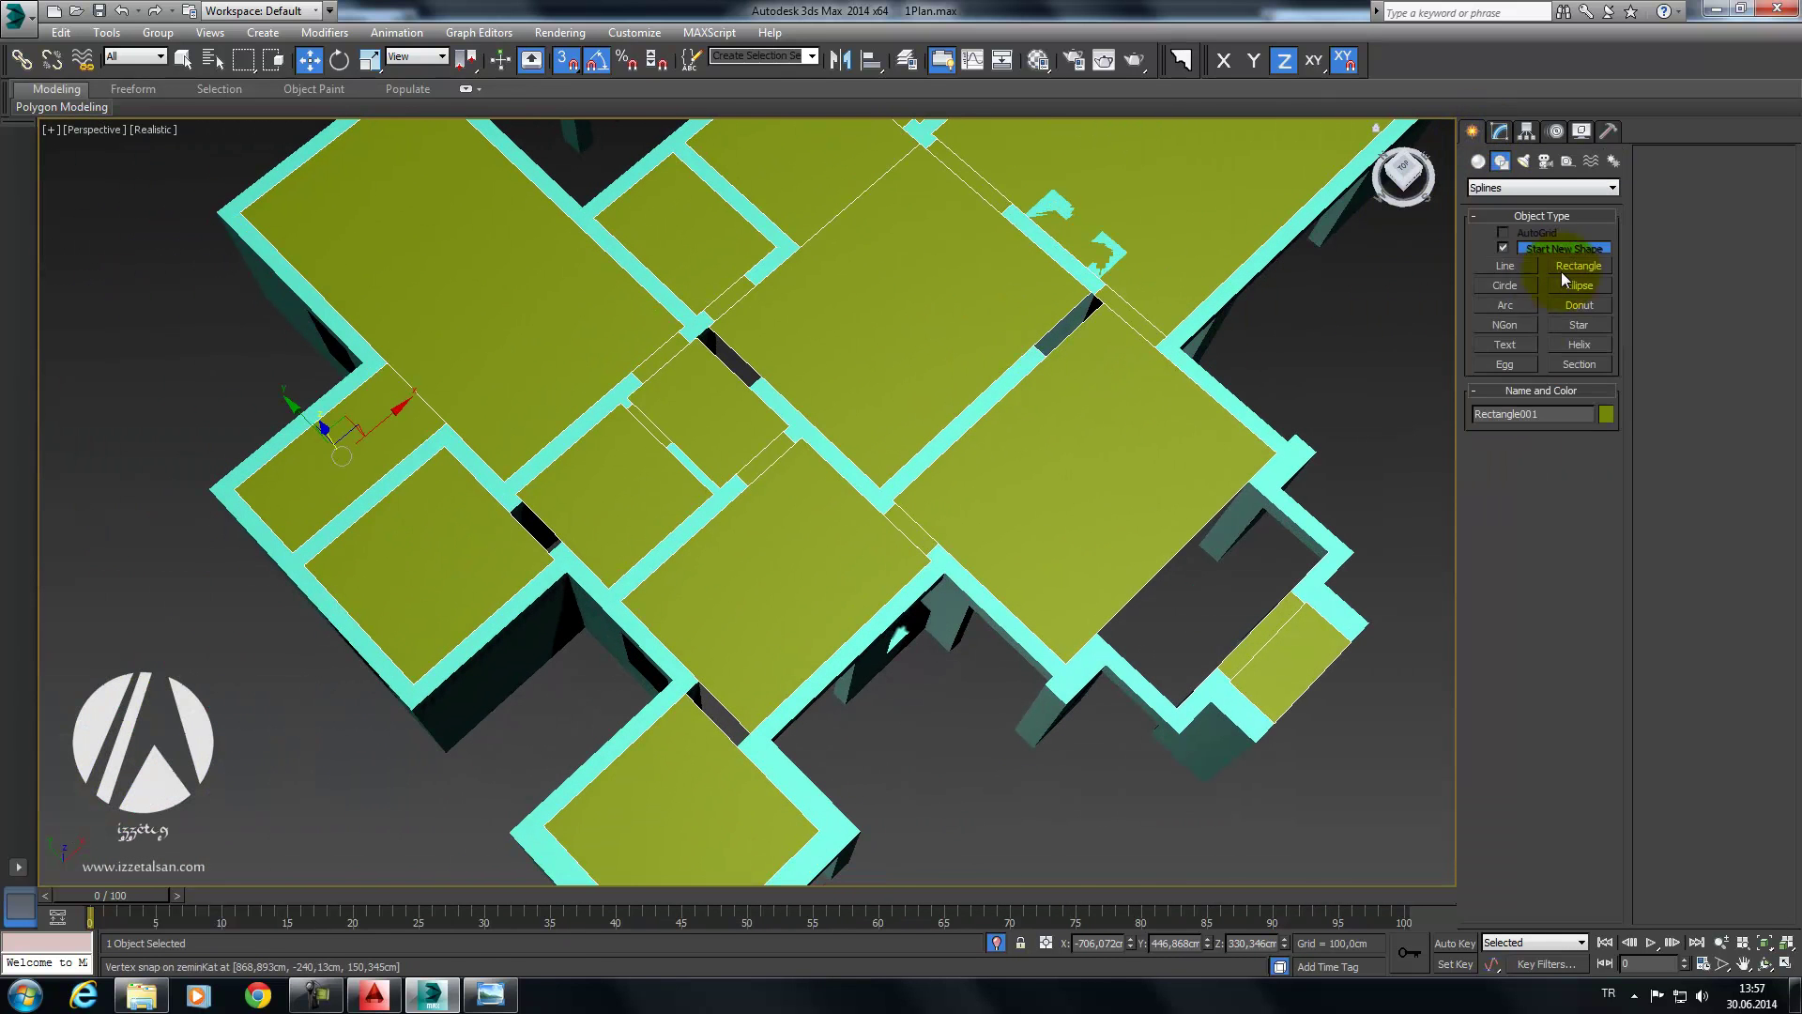
pyautogui.click(1562, 273)
pyautogui.scroll(1, 909, 422)
pyautogui.scroll(5, 1137, 321)
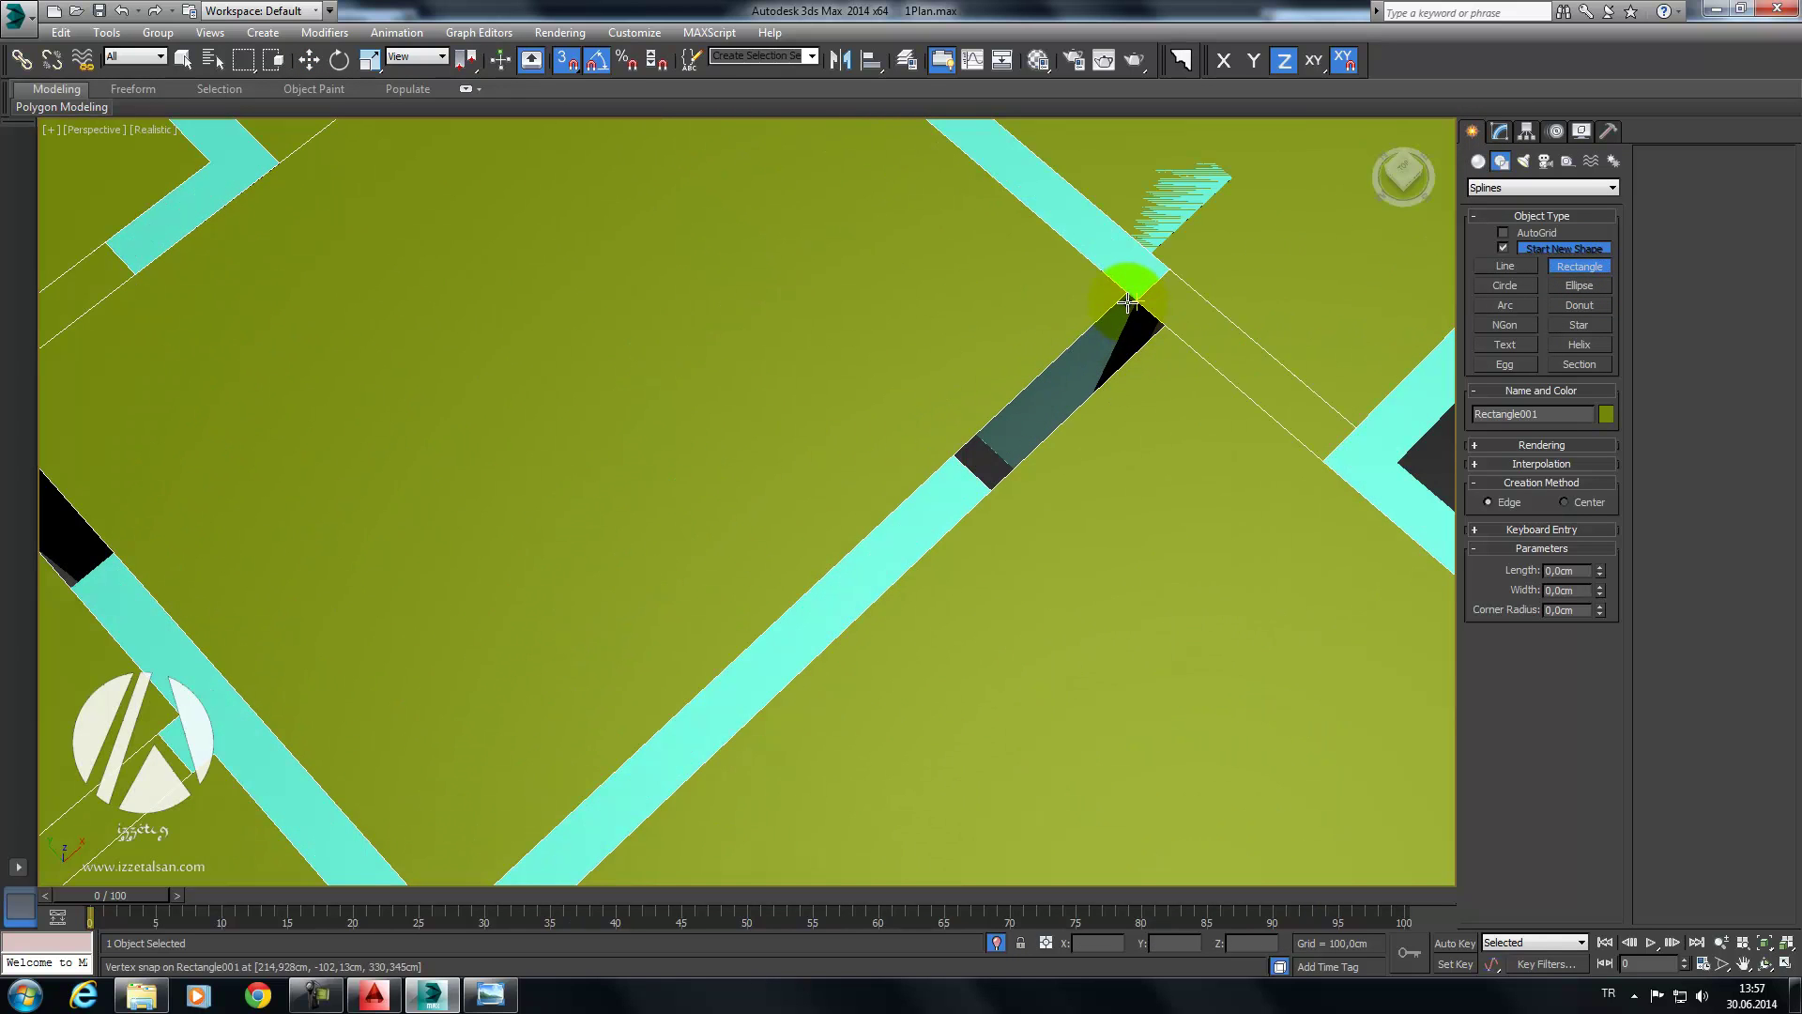
pyautogui.moveTo(1129, 302); pyautogui.dragTo(977, 487)
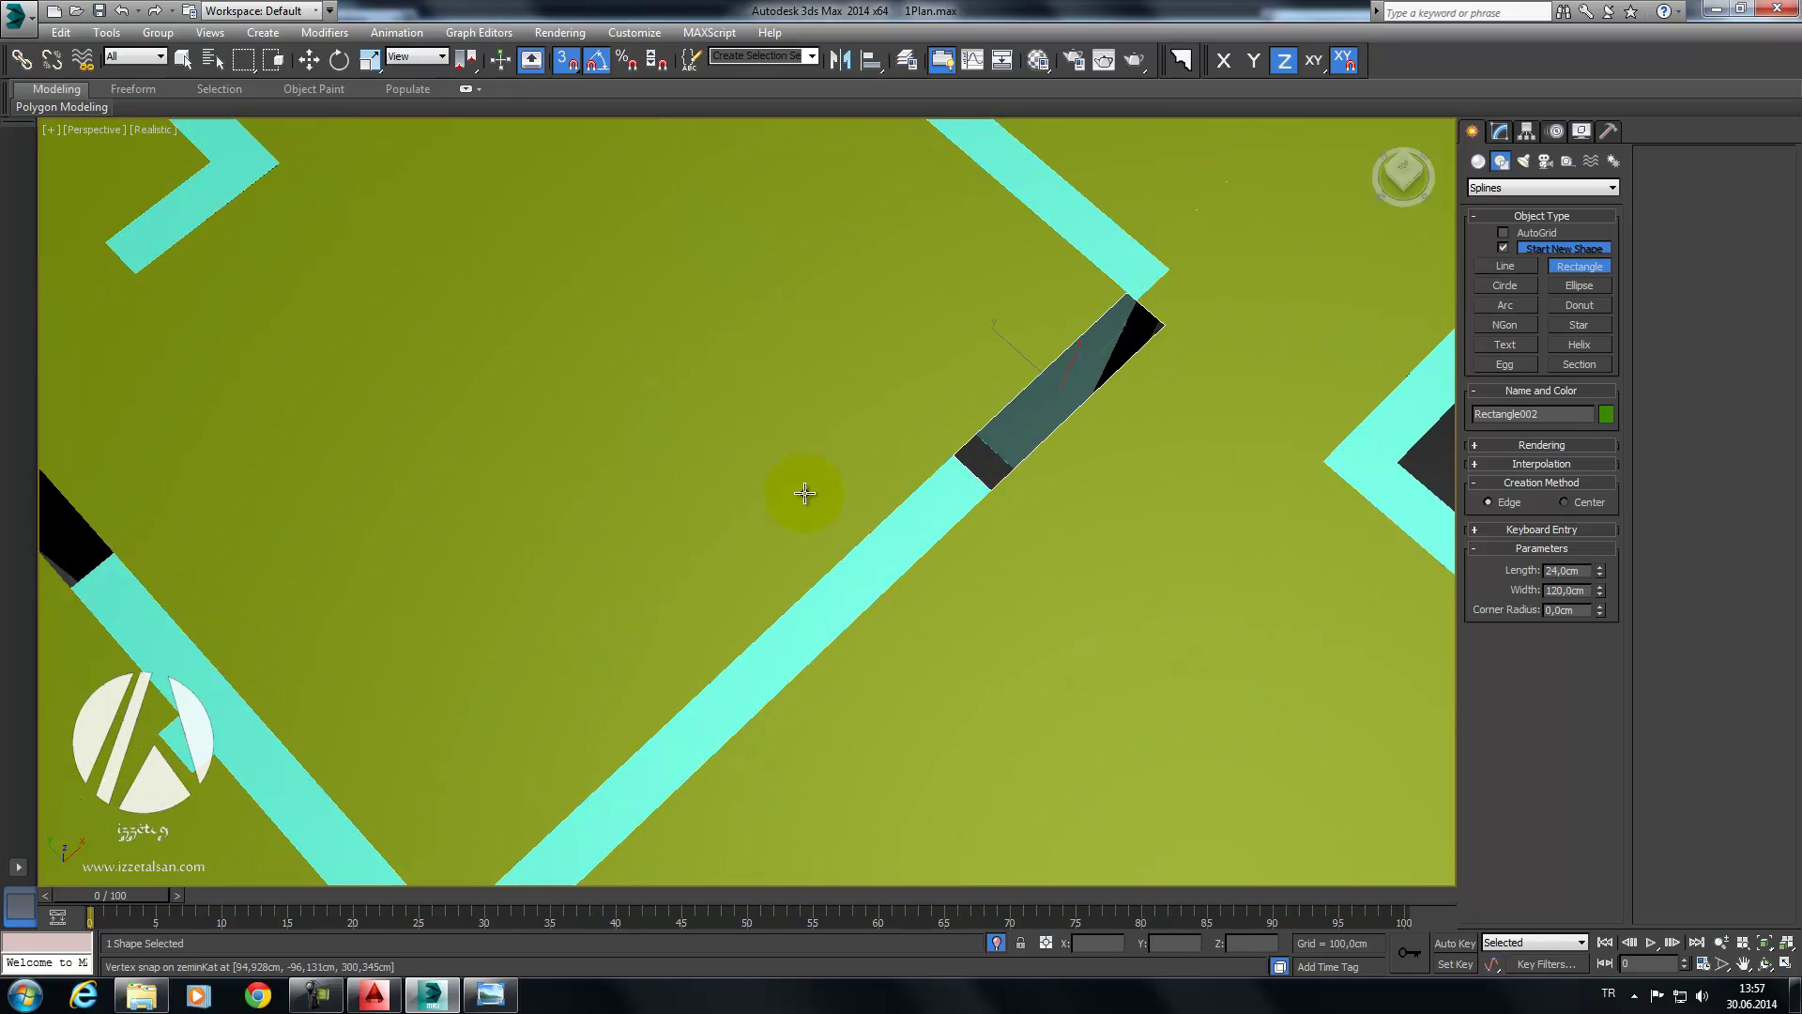
# Step: Draw rectangles spanning the next door openings, including a 106 × 24 cm one
pyautogui.moveTo(804, 493); pyautogui.dragTo(1066, 326, button='middle')
pyautogui.moveTo(744, 188); pyautogui.dragTo(943, 340)
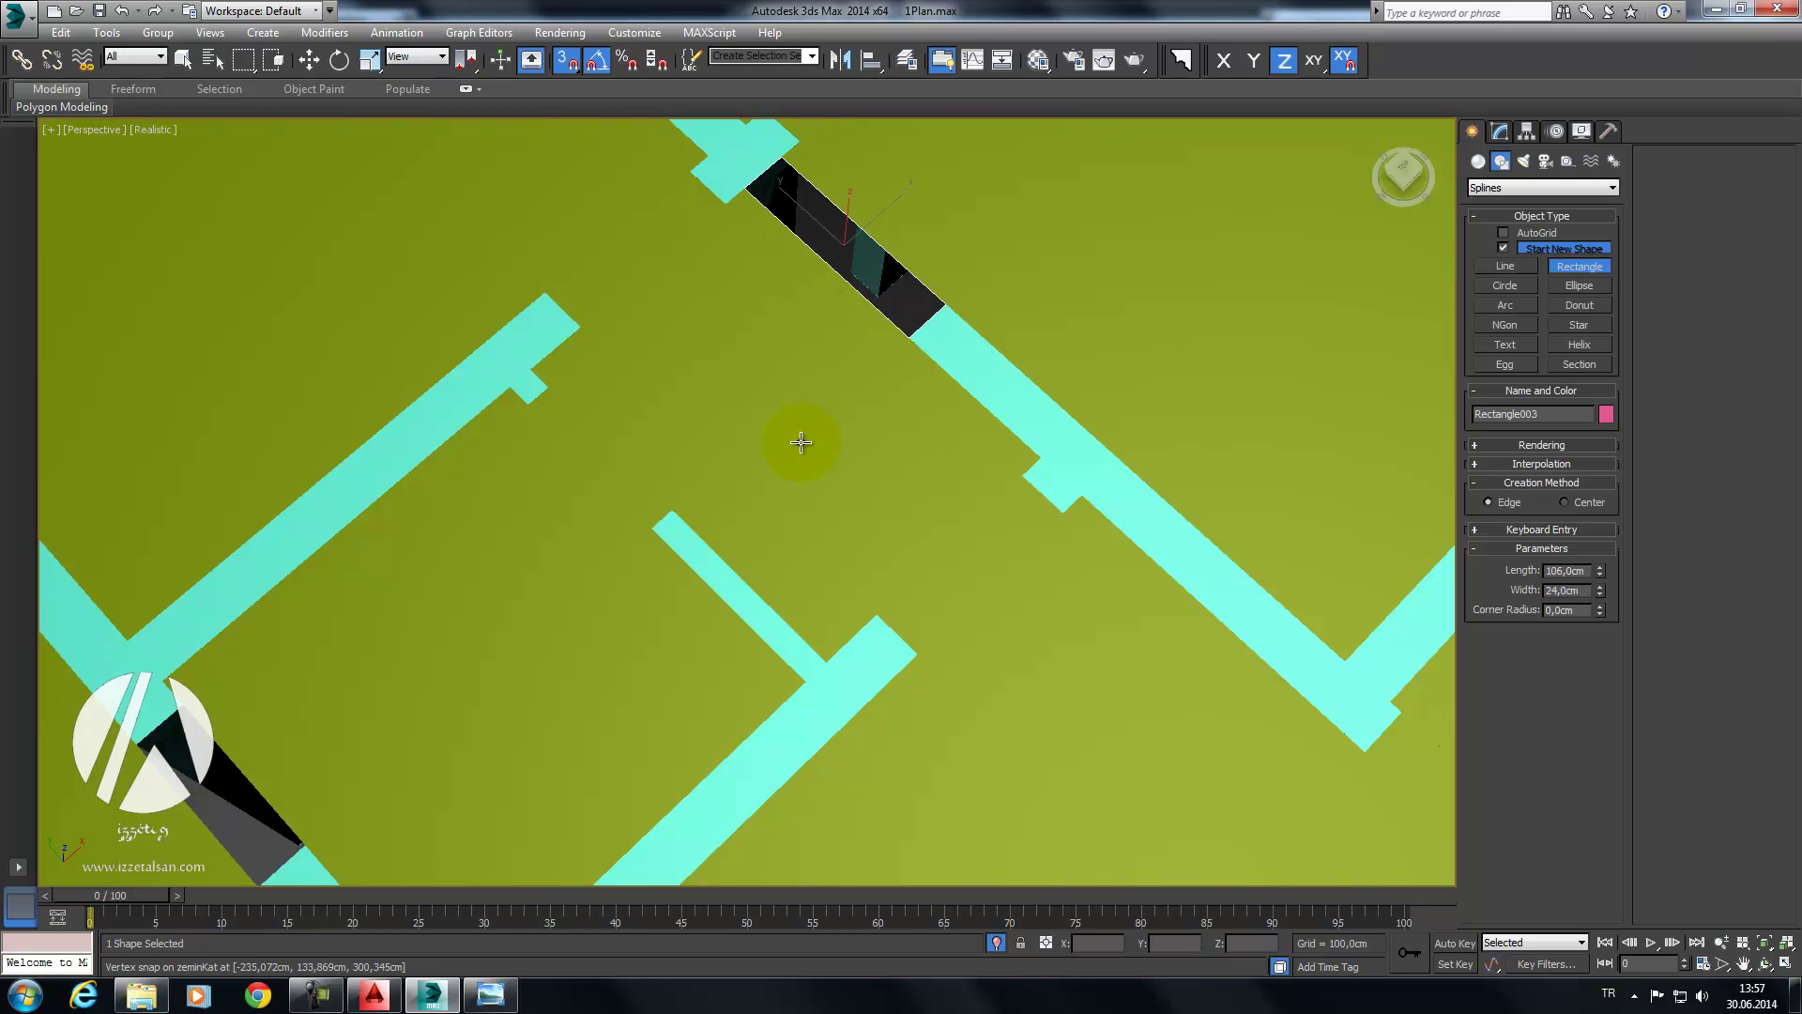
pyautogui.keyDown('alt'); pyautogui.moveTo(801, 442); pyautogui.dragTo(828, 331, button='middle'); pyautogui.keyUp('alt')
pyautogui.moveTo(741, 360); pyautogui.dragTo(825, 439)
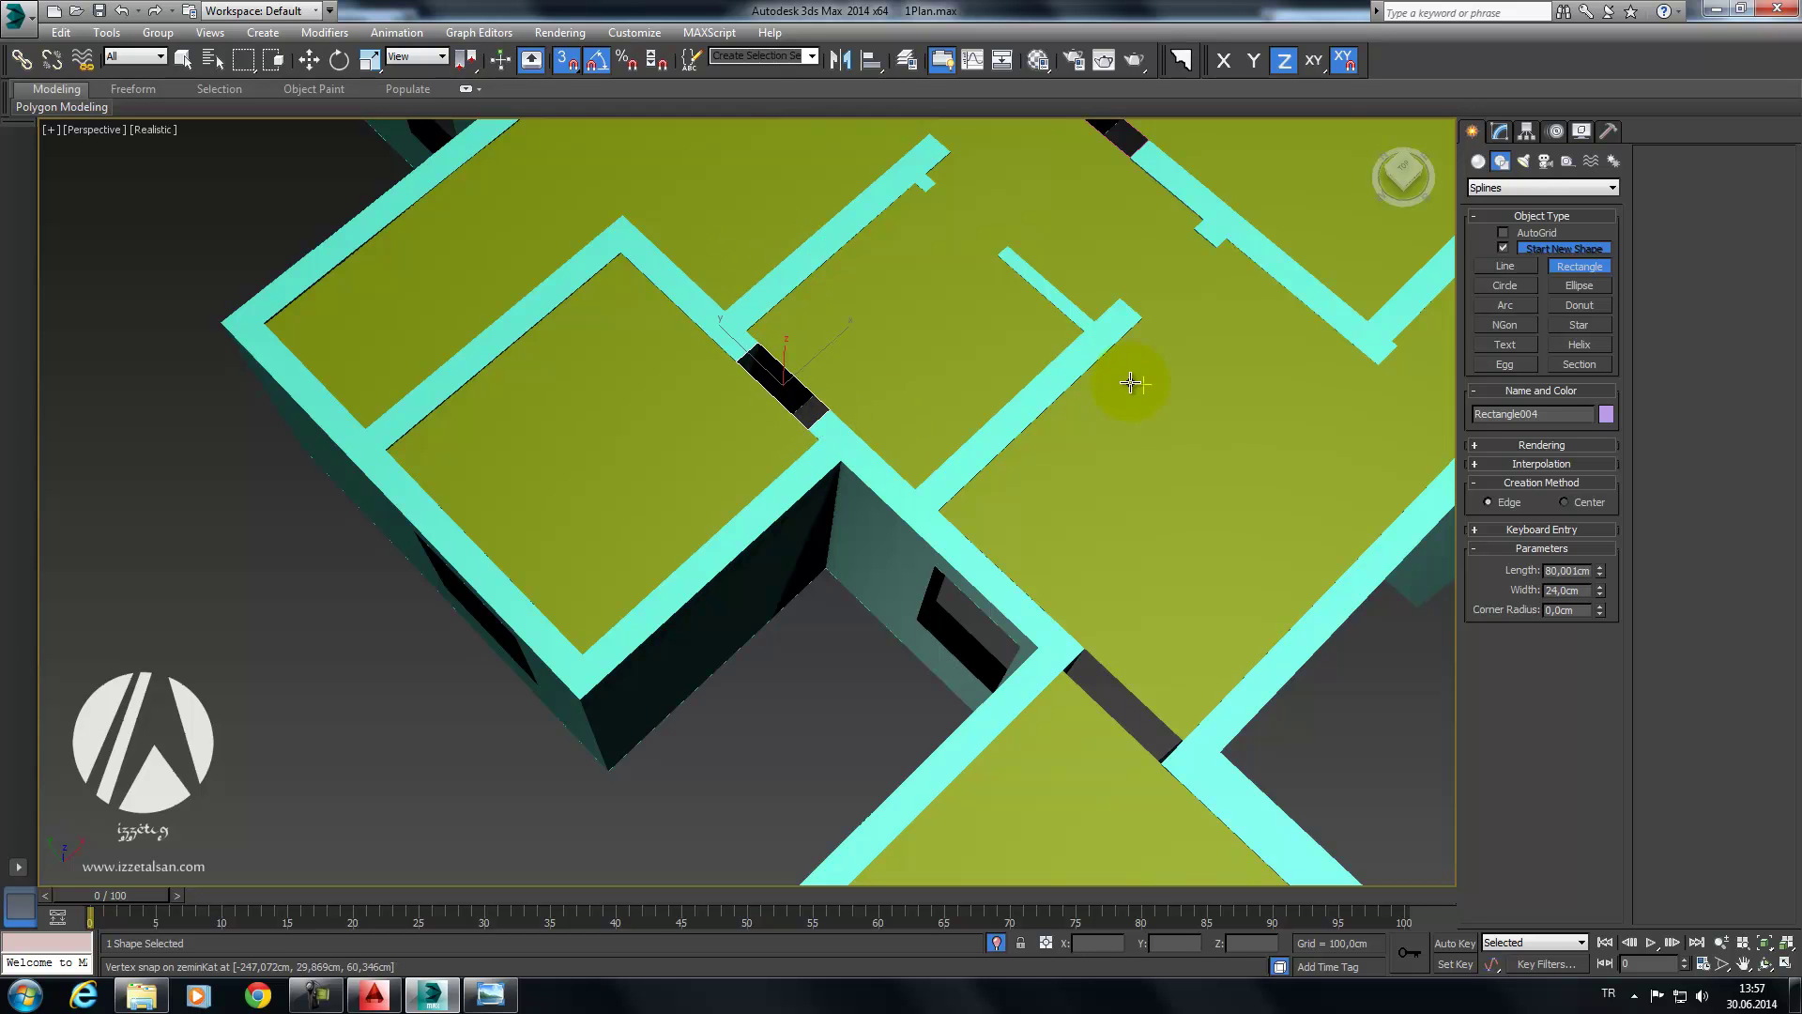
pyautogui.moveTo(1131, 383); pyautogui.dragTo(789, 402, button='middle')
pyautogui.moveTo(689, 489); pyautogui.dragTo(783, 563)
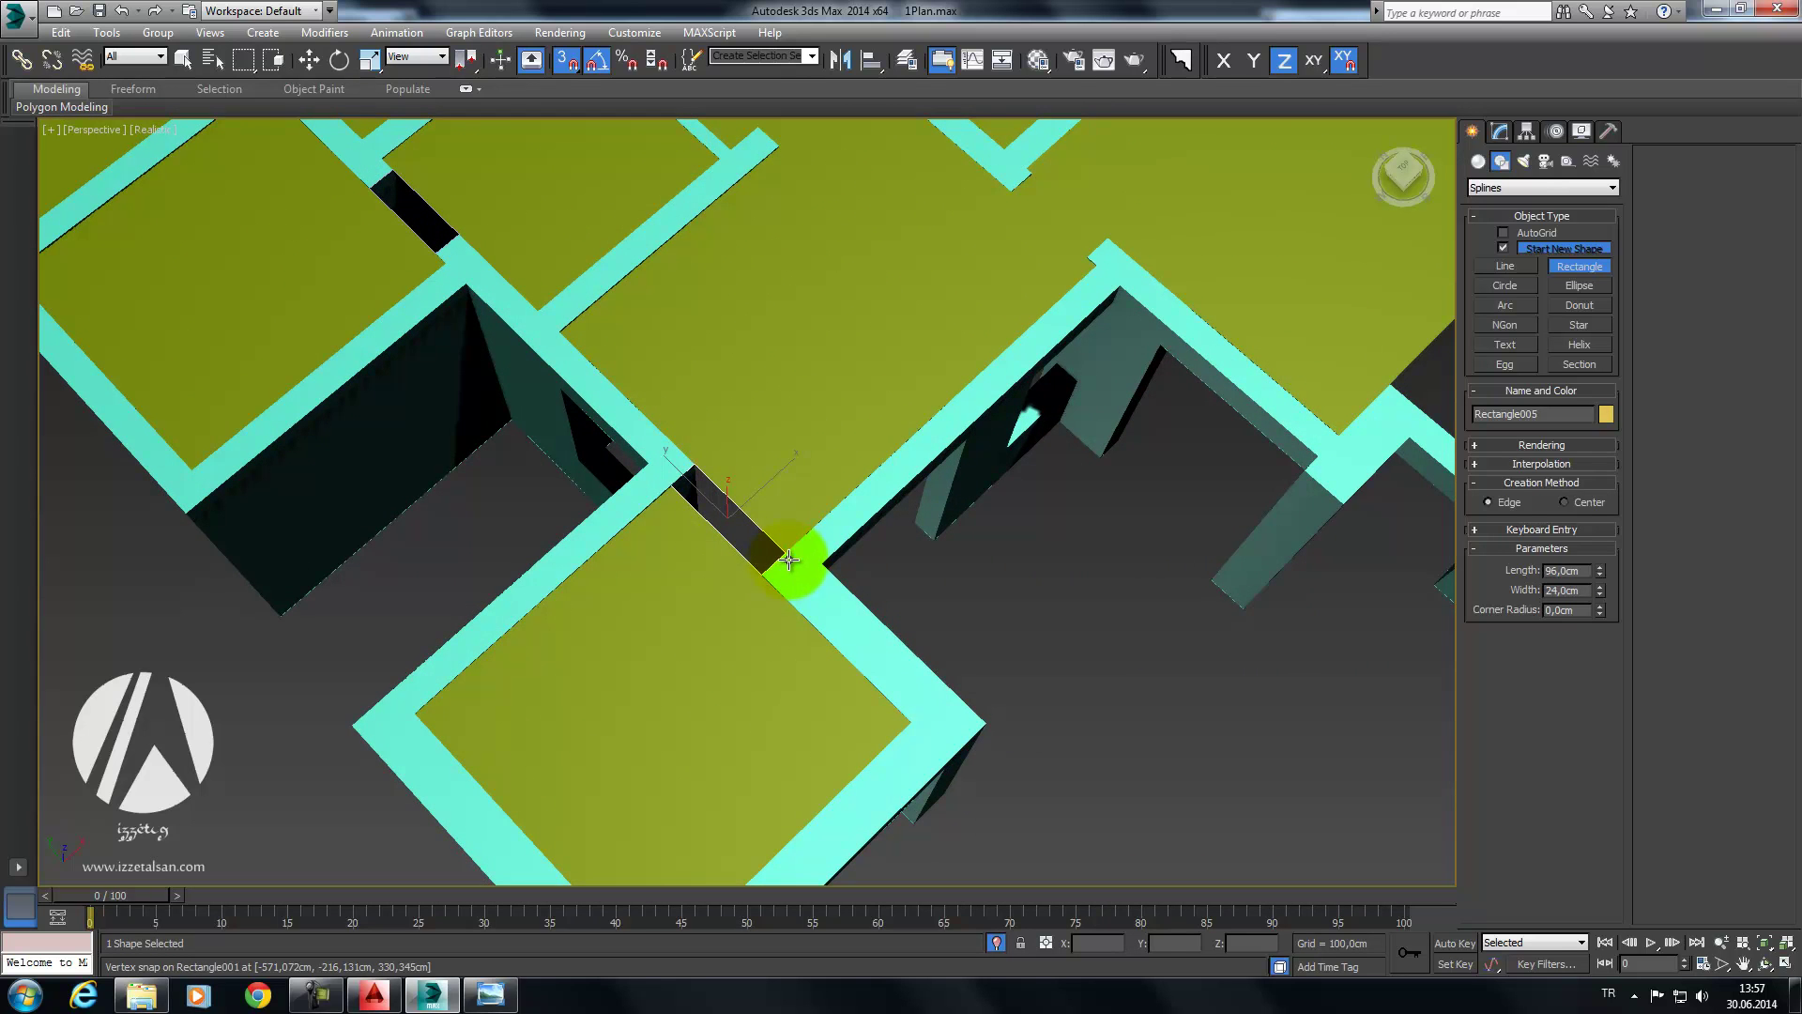
# Step: Turn on 3D snapping and draw a roughly 137 × 306 cm rectangle over the uncovered room
pyautogui.scroll(-3, 788, 559)
pyautogui.scroll(-4, 845, 423)
pyautogui.moveTo(892, 391)
pyautogui.keyDown('alt'); pyautogui.mouseDown(button='middle')
pyautogui.moveTo(913, 334)
pyautogui.moveTo(998, 375)
pyautogui.mouseUp(button='middle'); pyautogui.keyUp('alt')
pyautogui.scroll(6, 967, 300)
pyautogui.scroll(-3, 976, 291)
pyautogui.press('s')
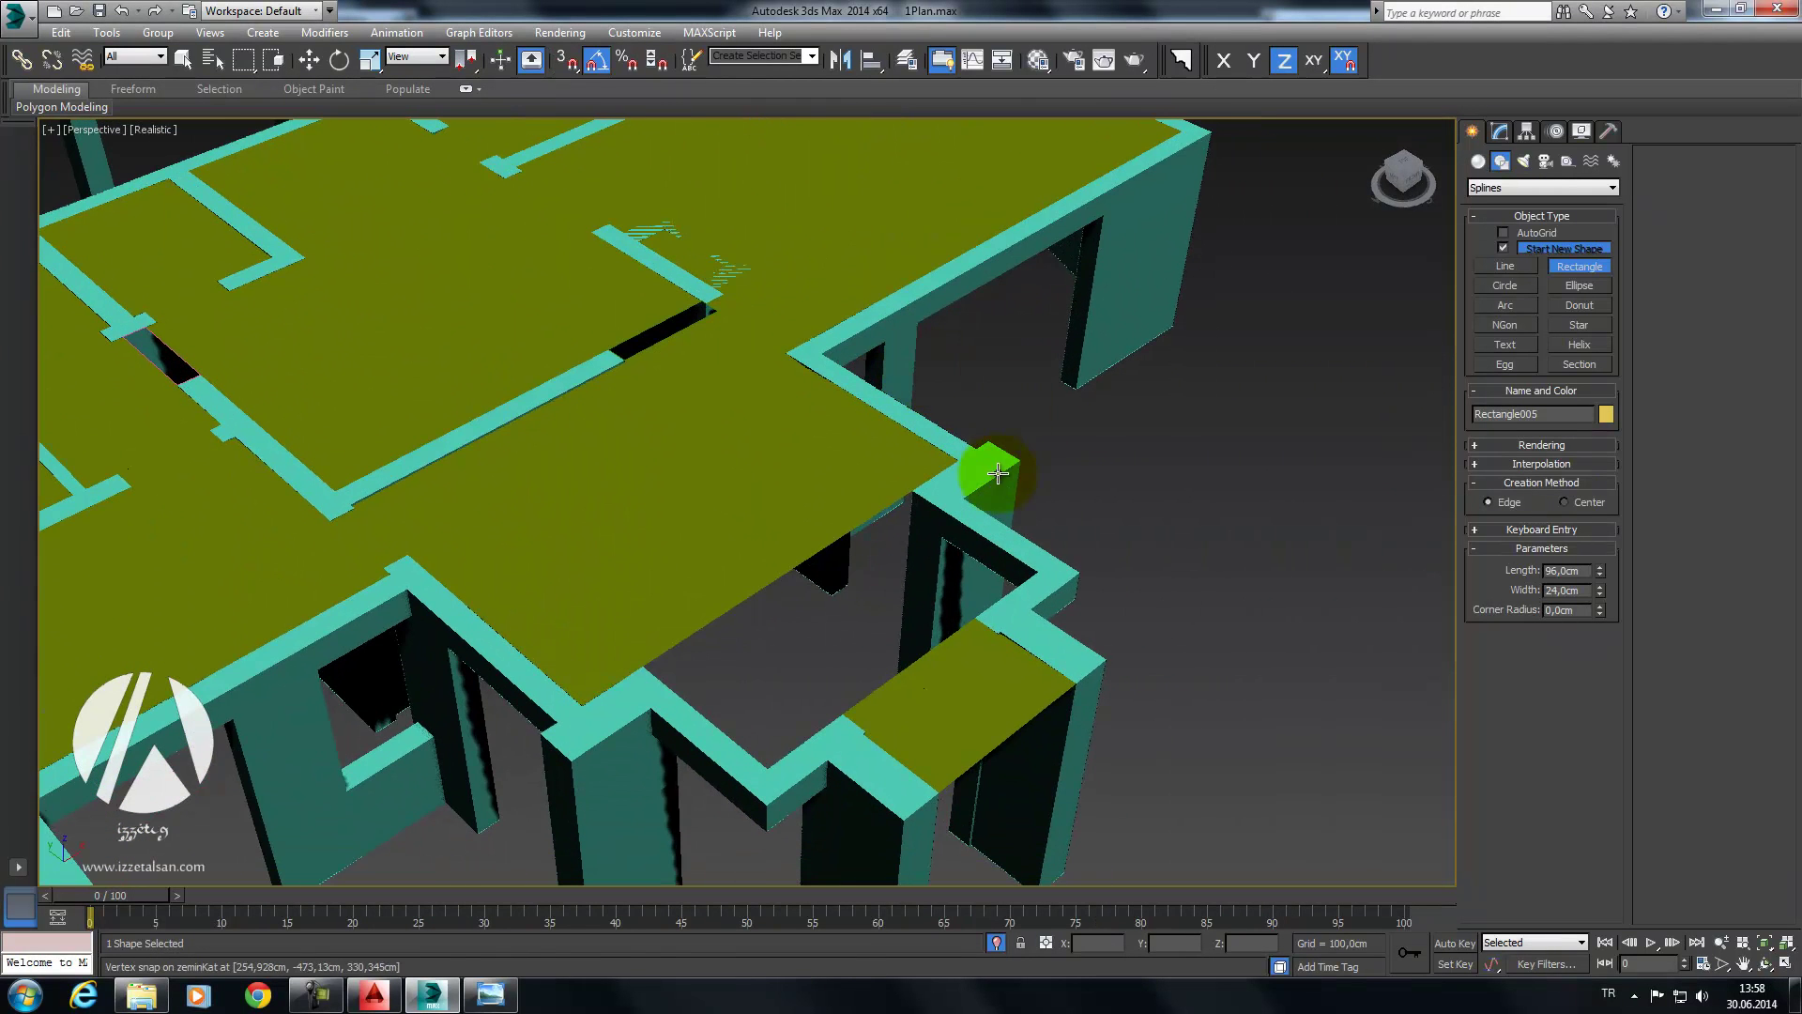
pyautogui.scroll(3, 737, 572)
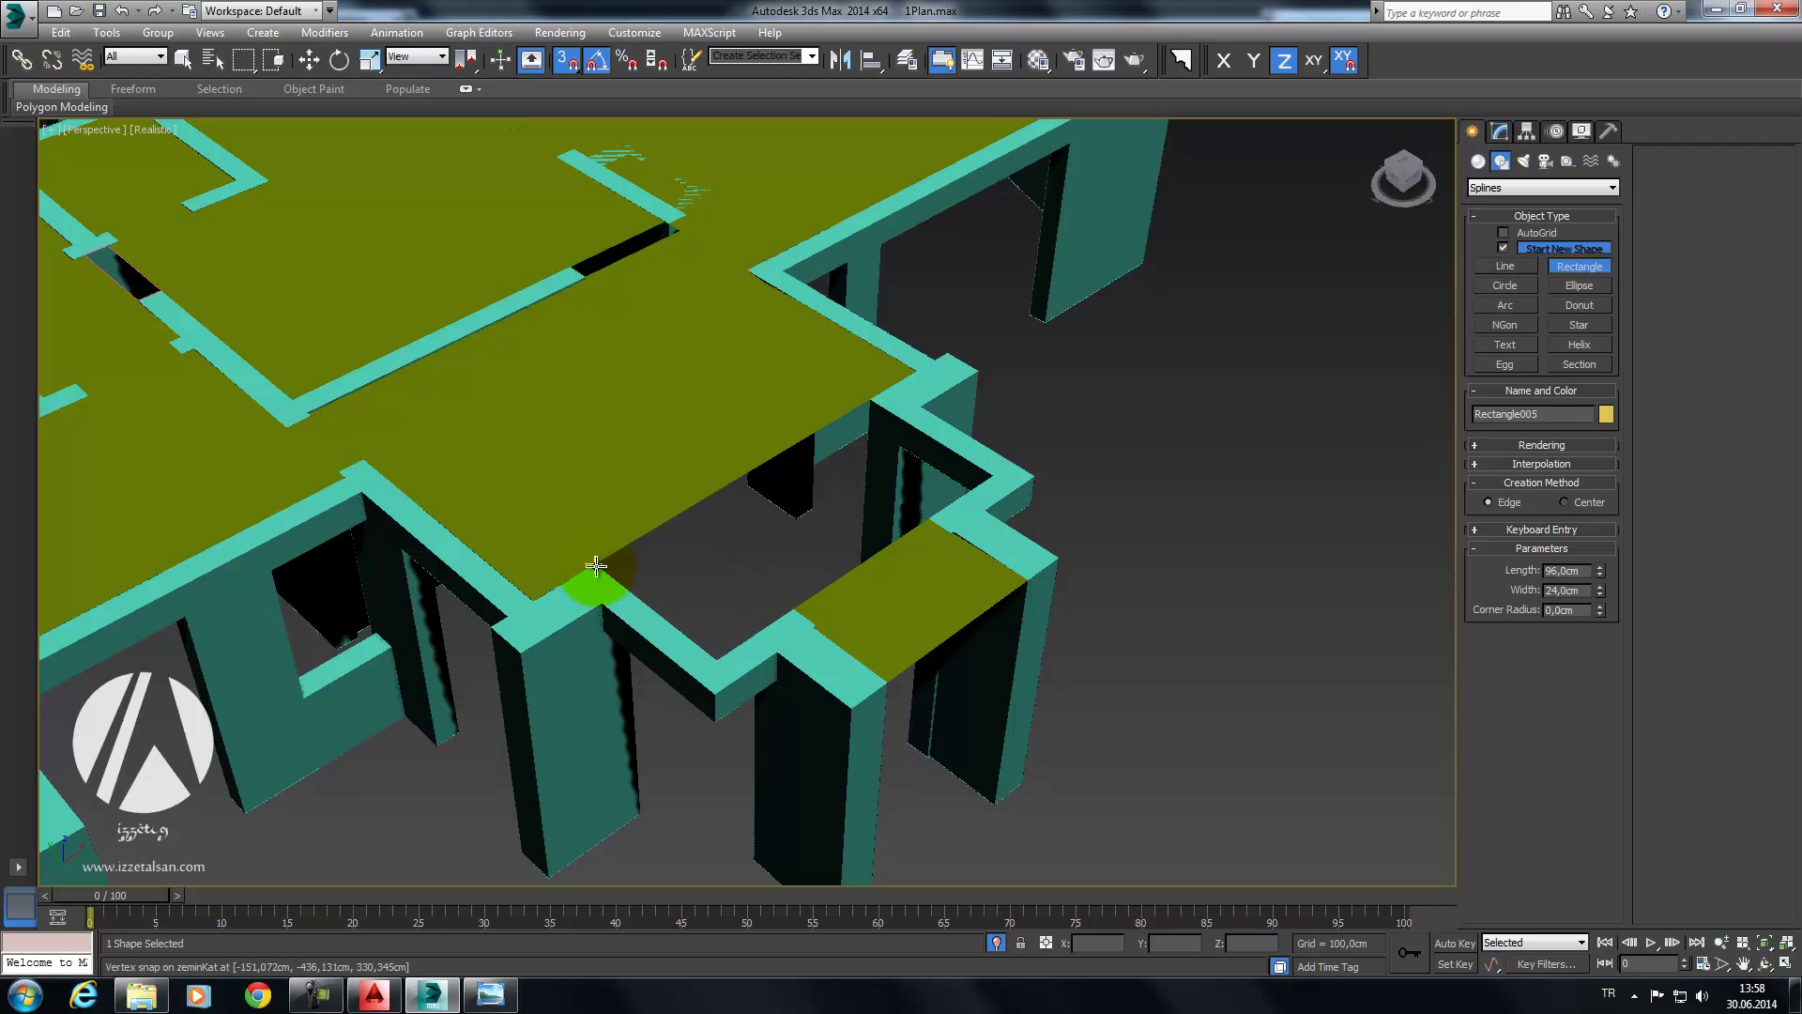
pyautogui.moveTo(596, 565); pyautogui.dragTo(985, 480)
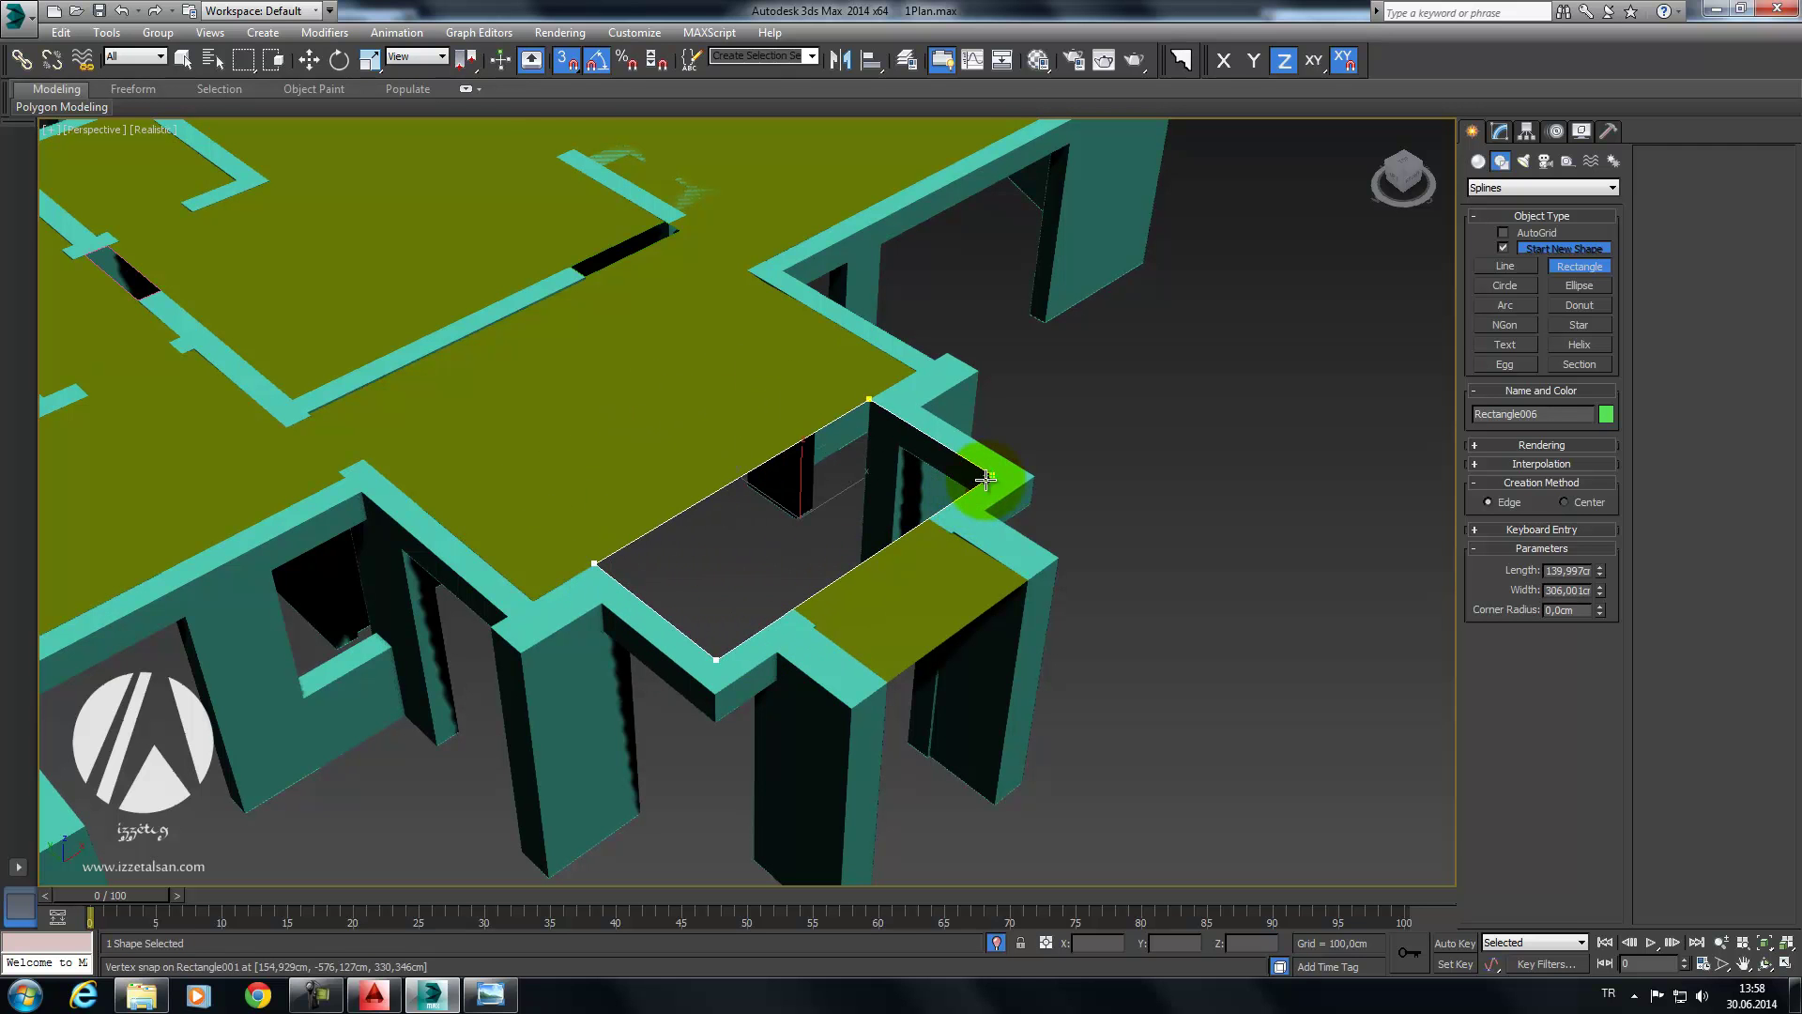
pyautogui.moveTo(985, 479)
pyautogui.keyDown('alt'); pyautogui.mouseDown(button='middle')
pyautogui.moveTo(1022, 515)
pyautogui.moveTo(957, 564)
pyautogui.mouseUp(button='middle'); pyautogui.keyUp('alt')
pyautogui.scroll(3, 958, 563)
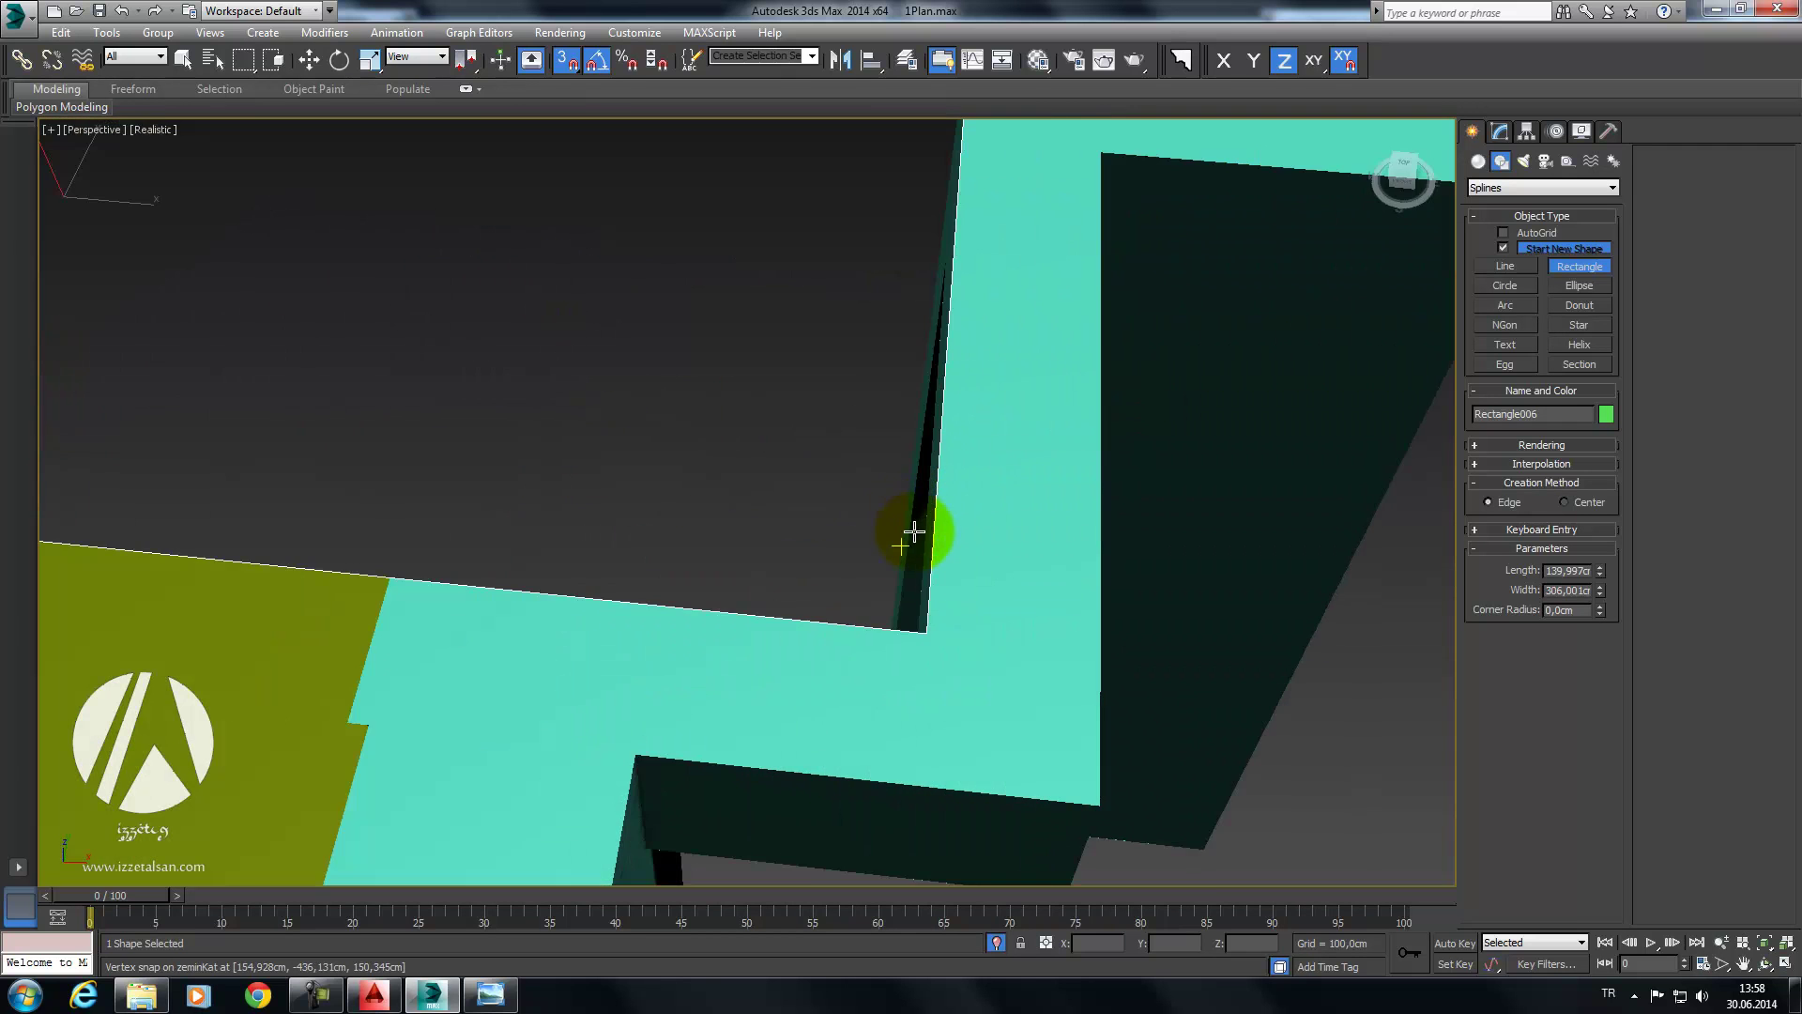
pyautogui.scroll(2, 918, 531)
pyautogui.scroll(-5, 963, 531)
pyautogui.keyDown('alt'); pyautogui.moveTo(982, 434); pyautogui.dragTo(976, 498, button='middle'); pyautogui.keyUp('alt')
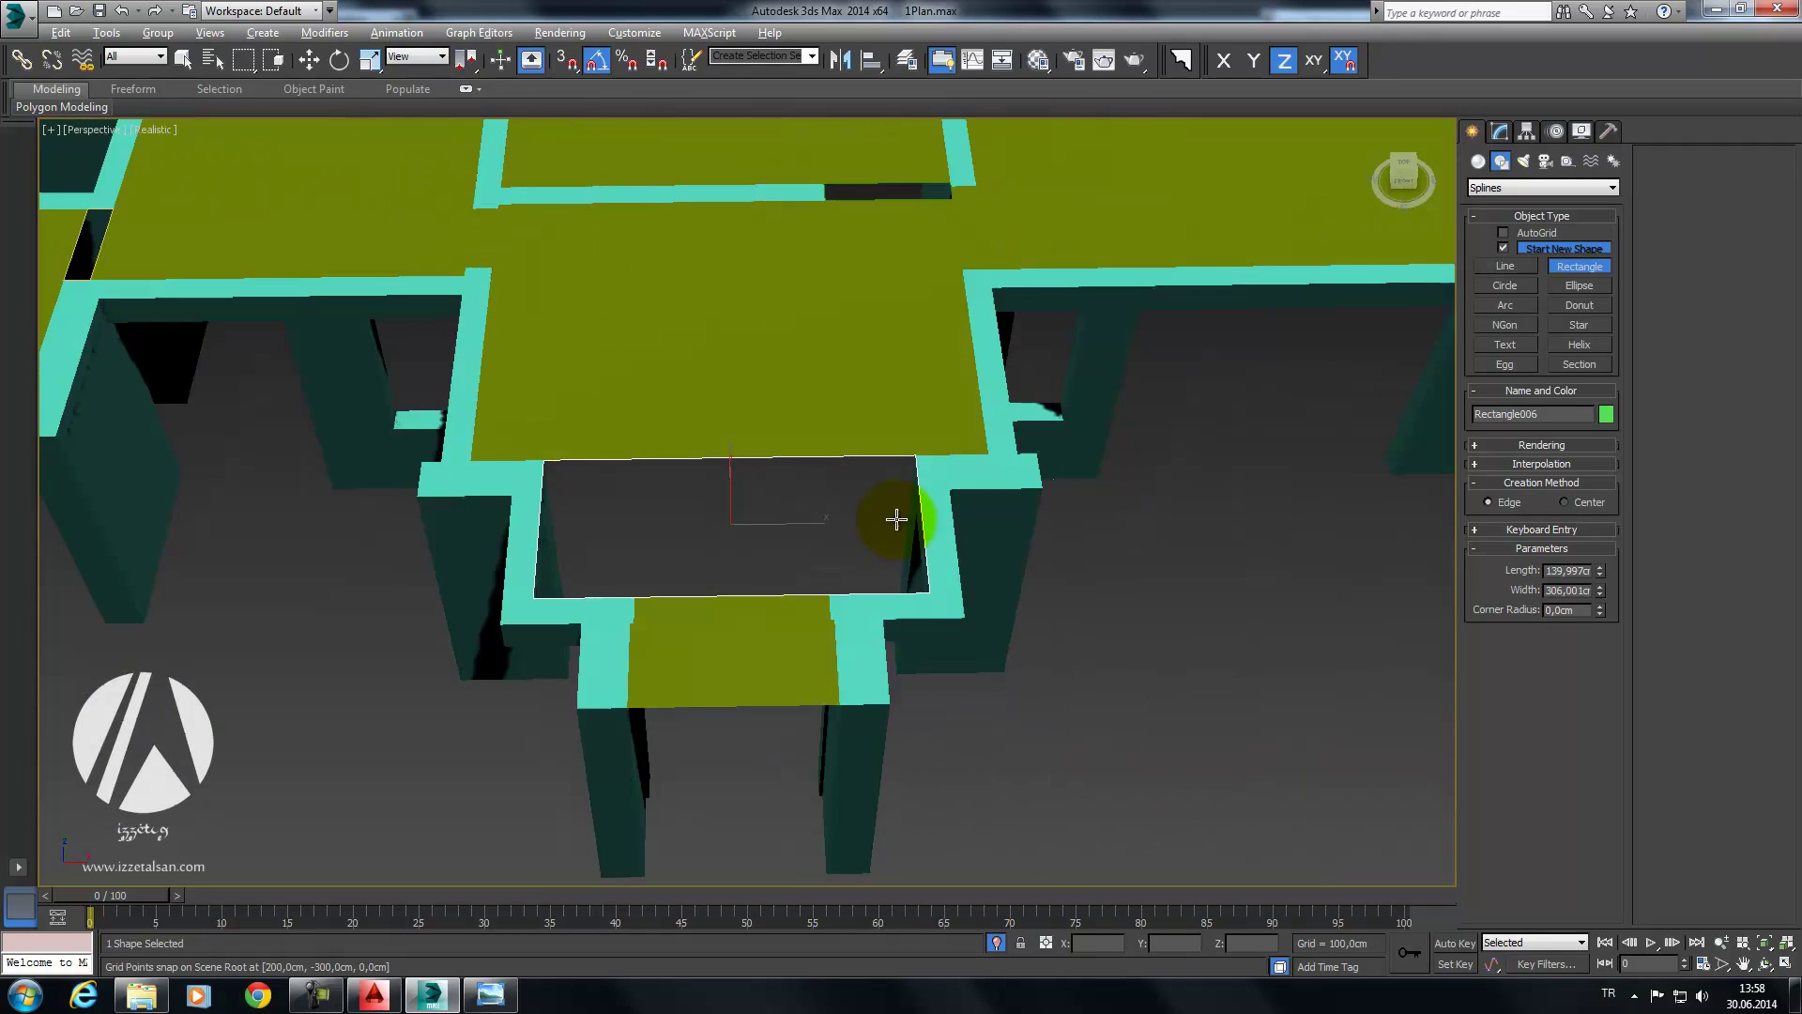
# Step: Convert Rectangle006 to an editable spline and attach the other new rectangles to it
pyautogui.click(1501, 132)
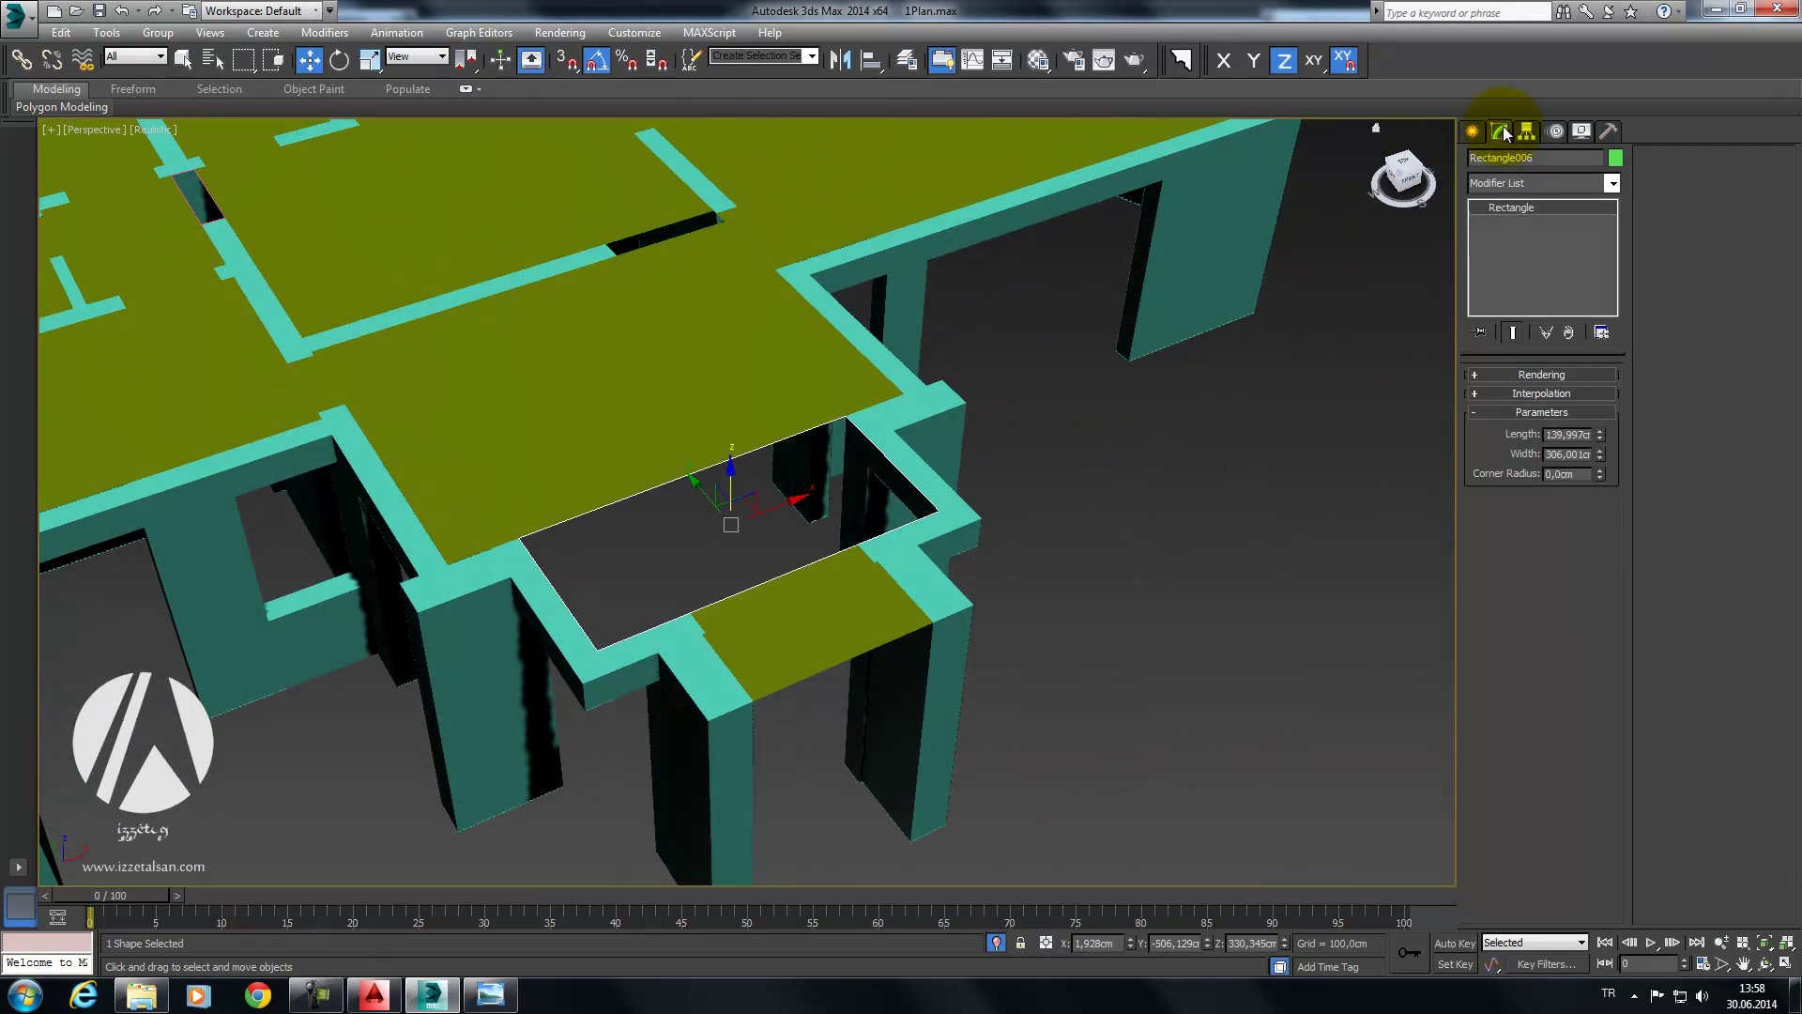
pyautogui.rightClick(1543, 246)
pyautogui.click(1599, 355)
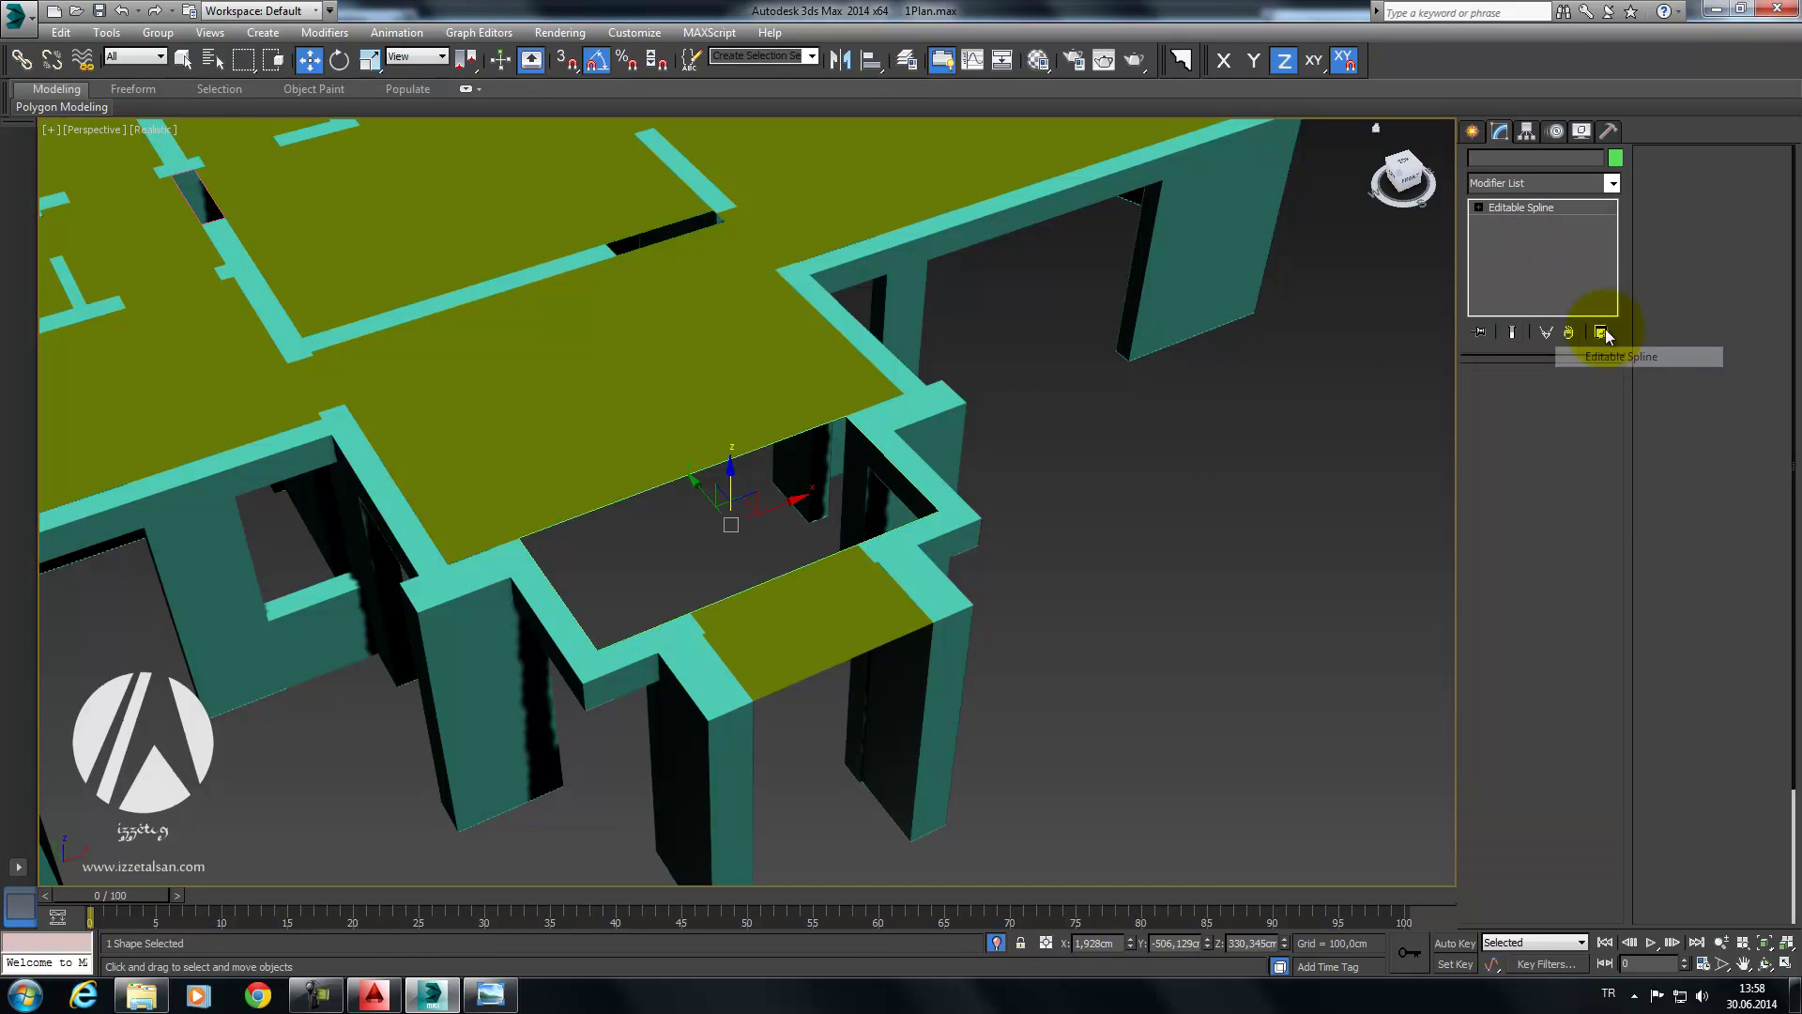
pyautogui.click(1687, 277)
pyautogui.moveTo(525, 222); pyautogui.dragTo(523, 272)
pyautogui.click(737, 623)
pyautogui.scroll(-2, 850, 438)
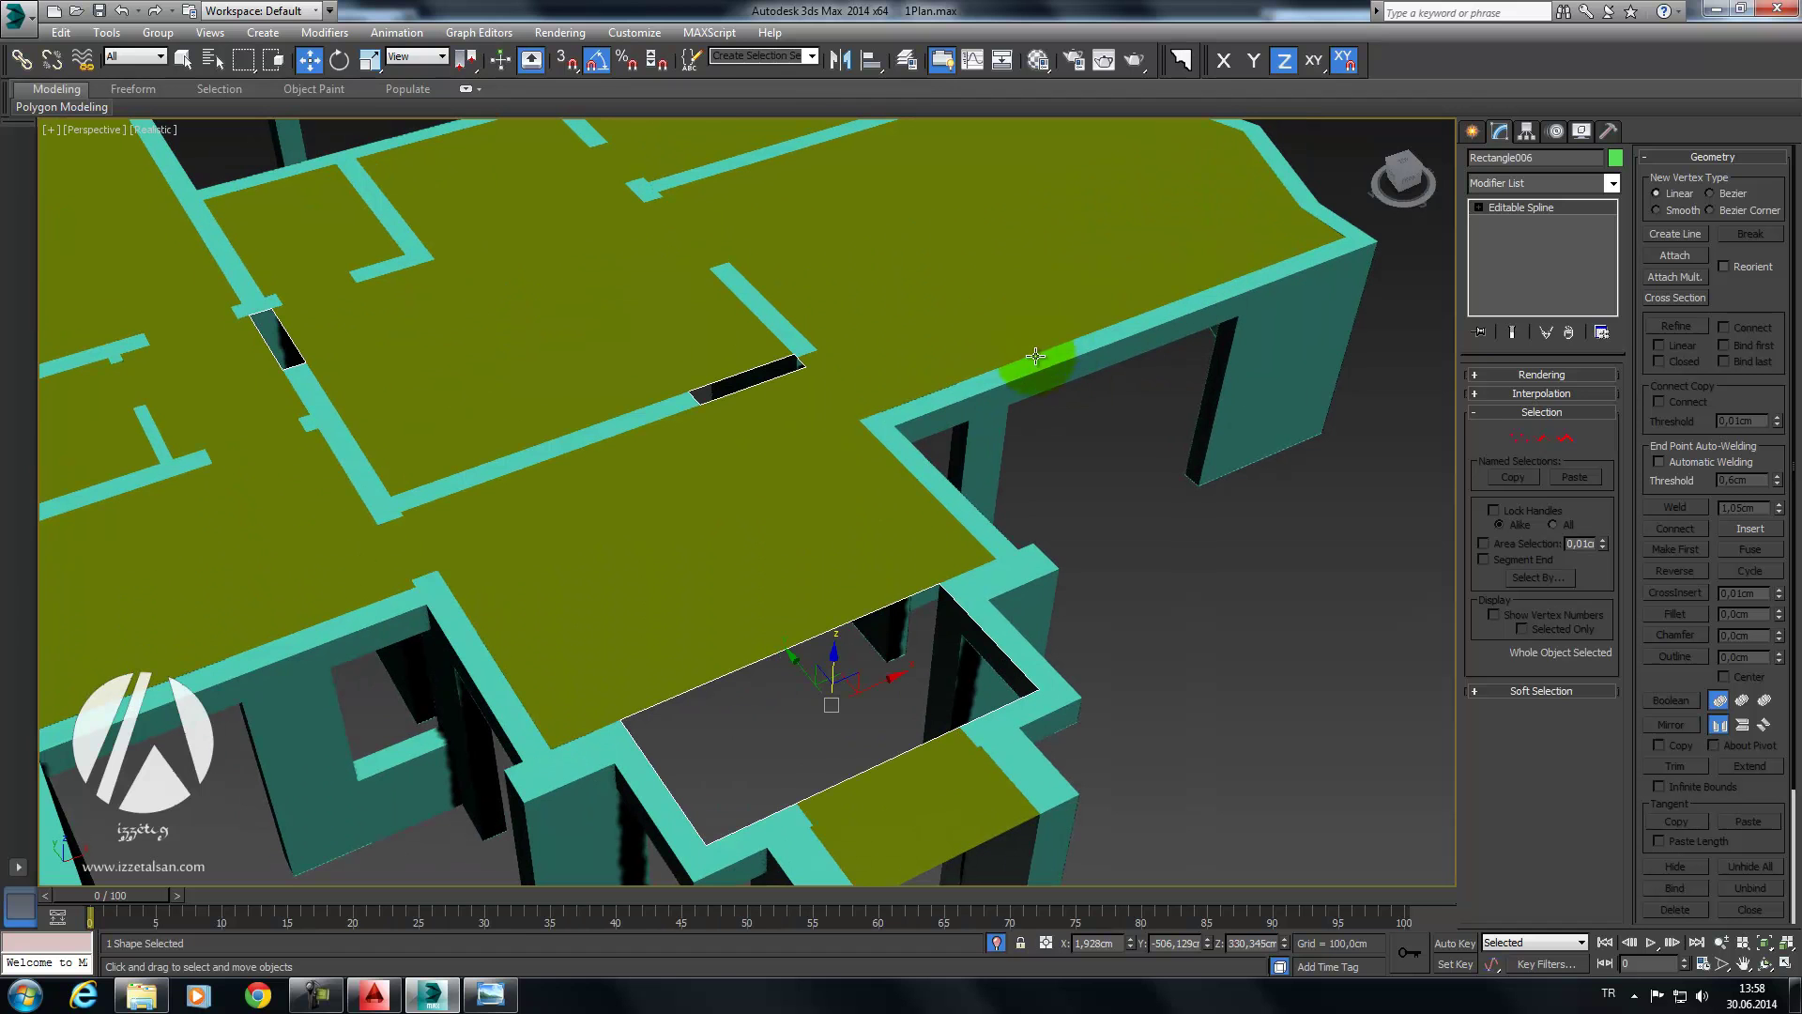
# Step: Remove Extrude from Rectangle001, attach the combined room rectangles, and reapply Extrude
pyautogui.click(1677, 255)
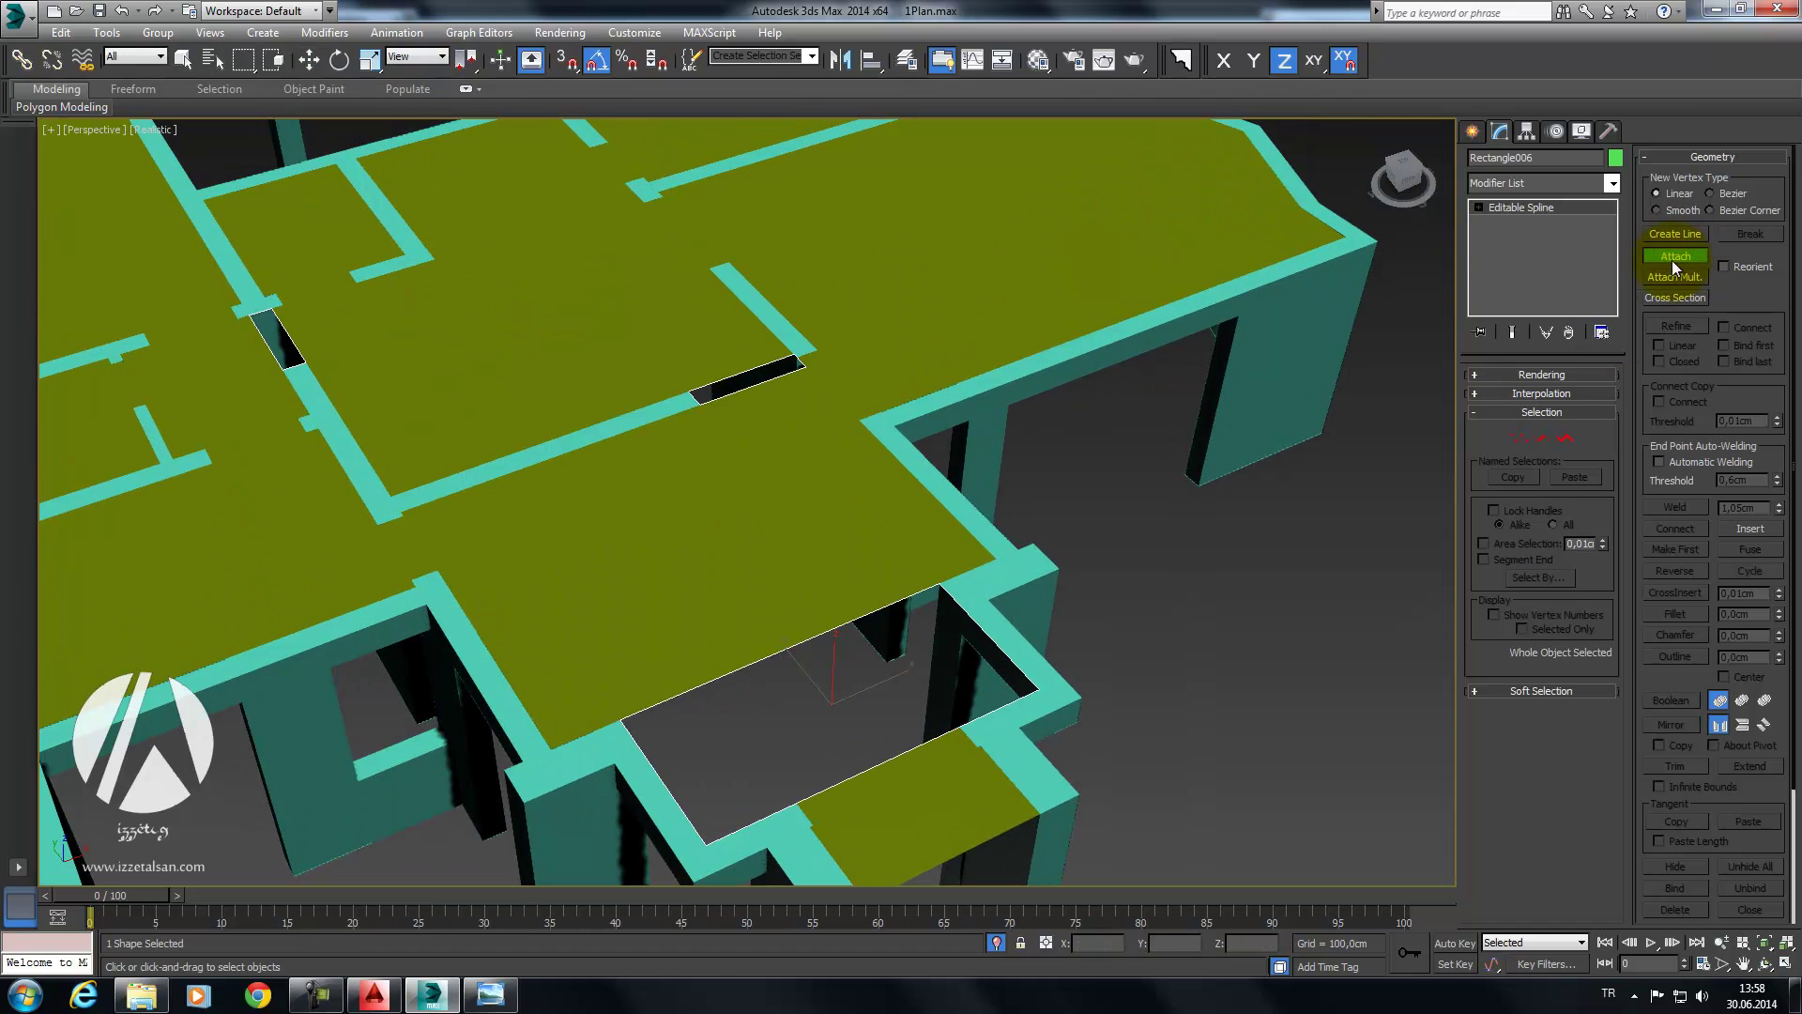
pyautogui.click(1186, 227)
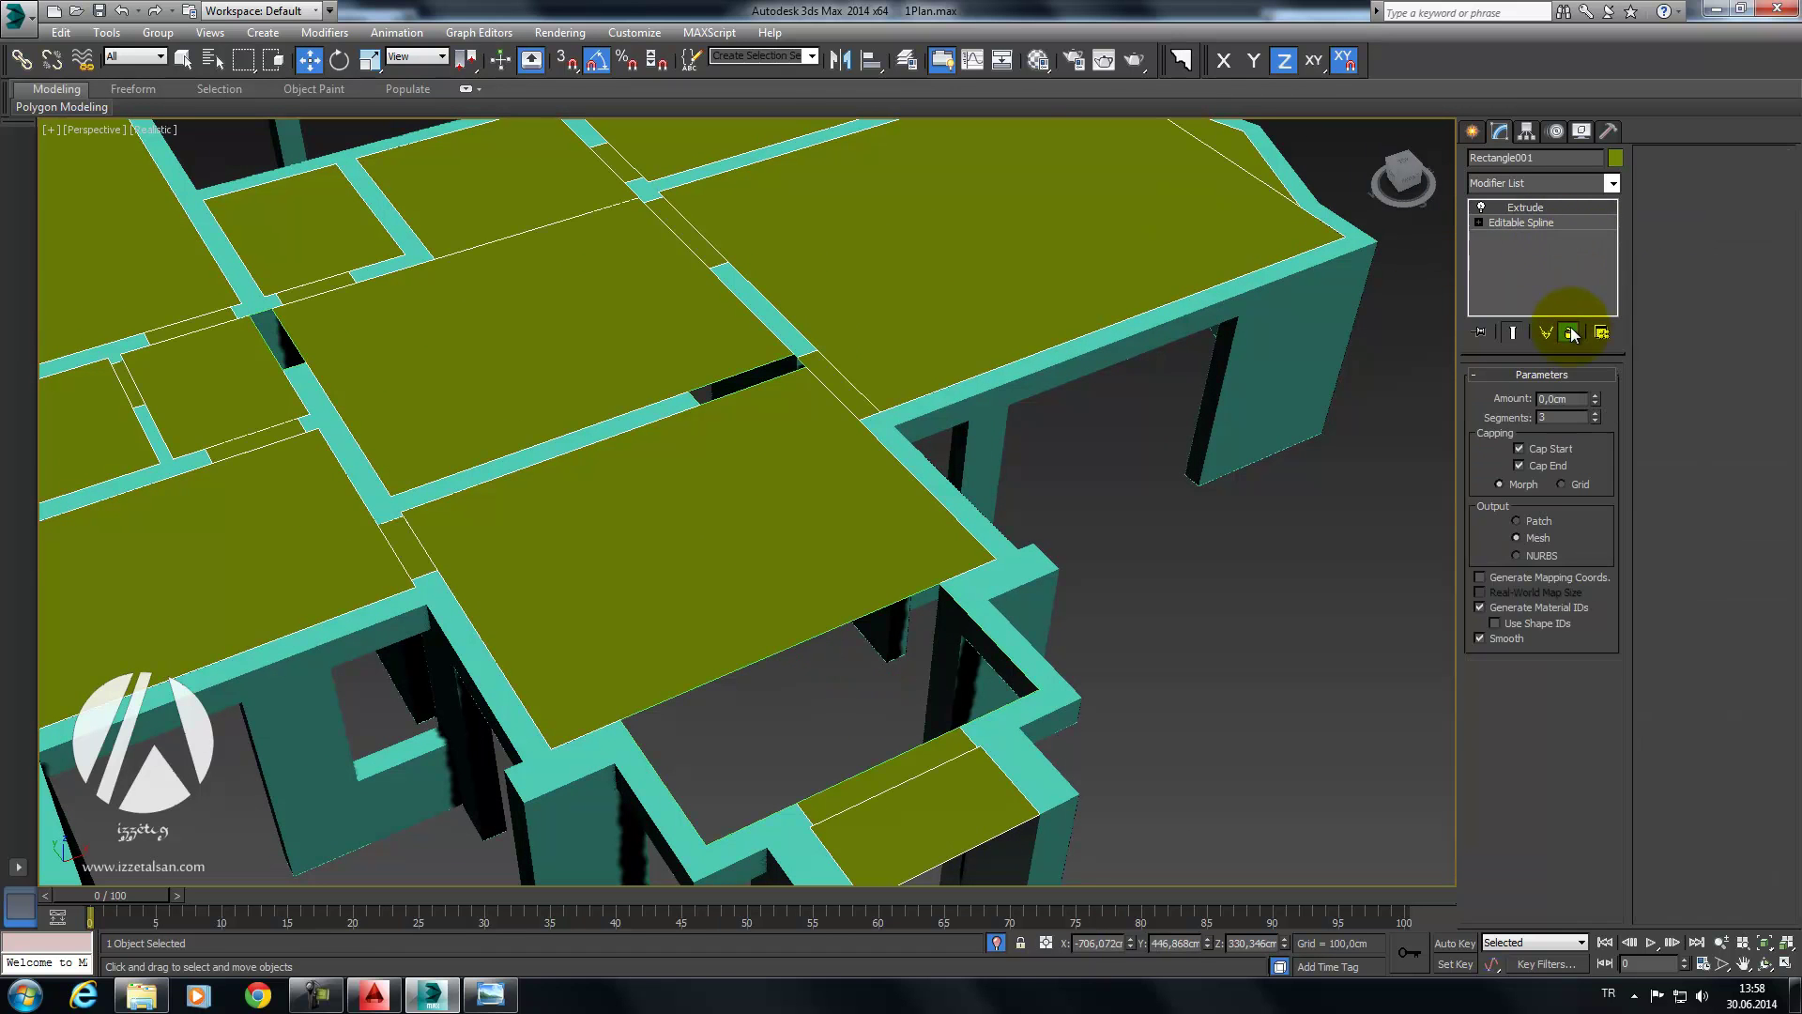
pyautogui.click(1568, 331)
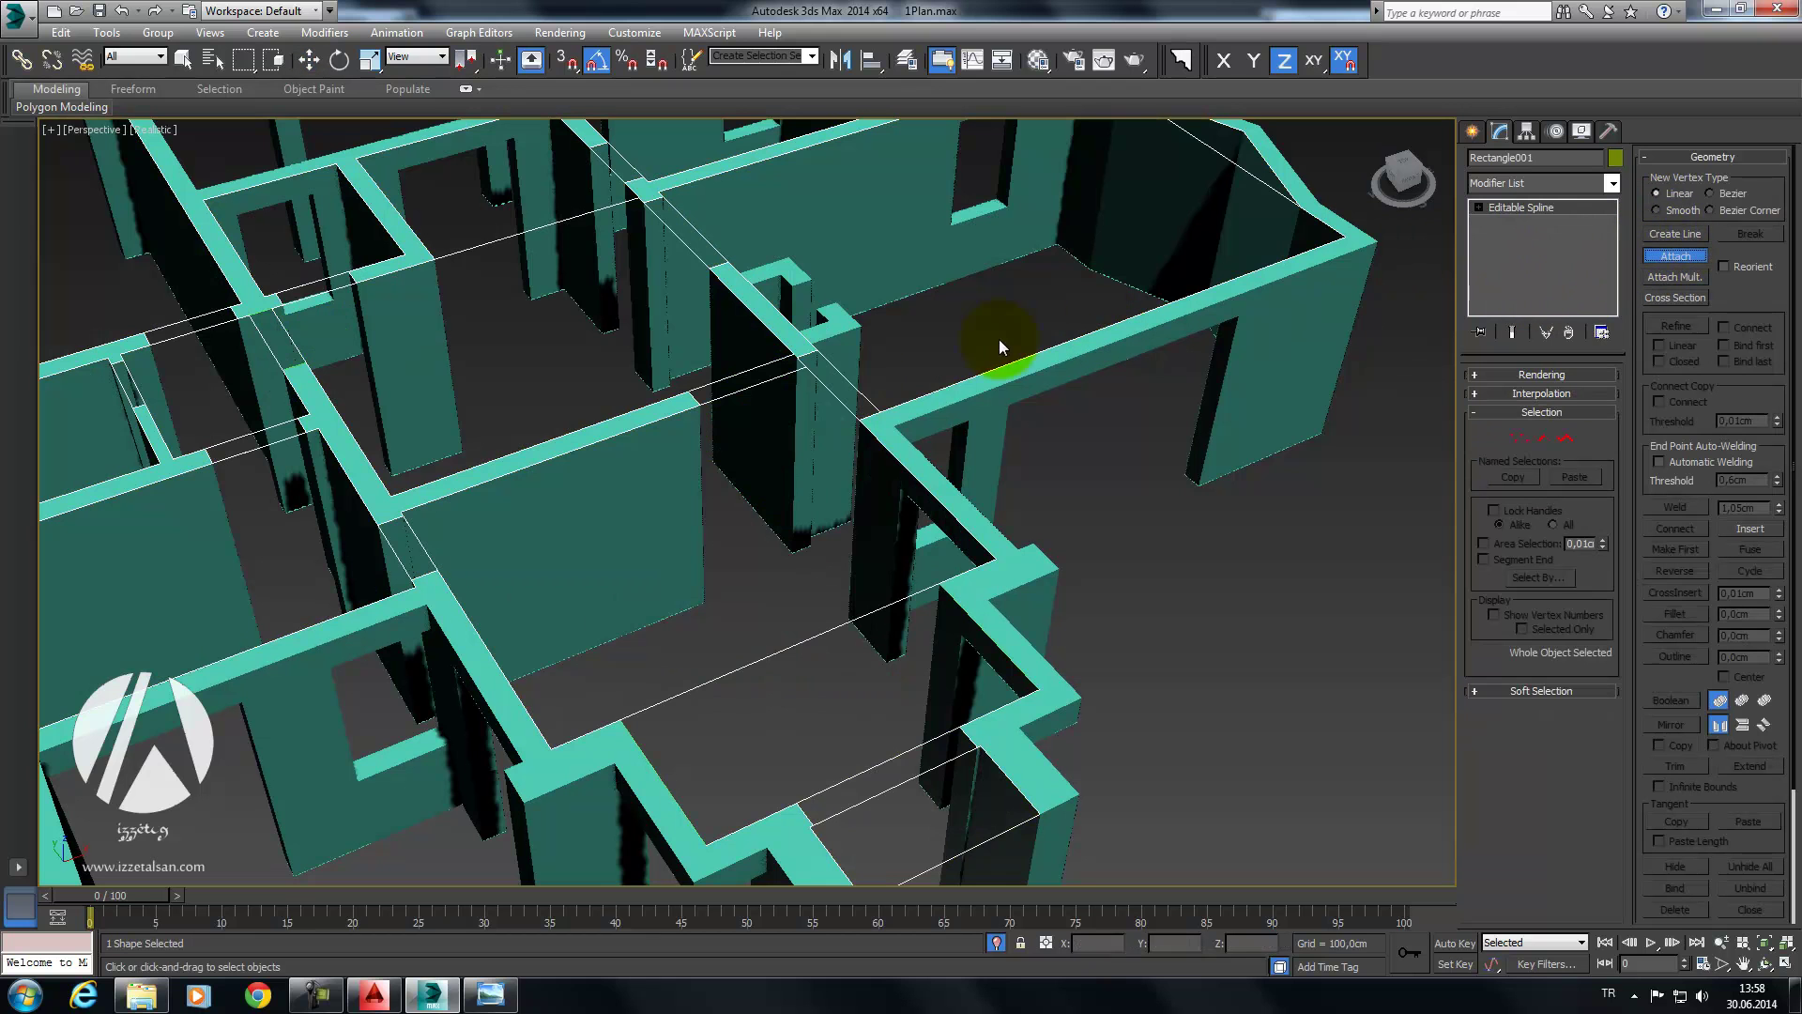
pyautogui.click(848, 364)
pyautogui.click(1563, 184)
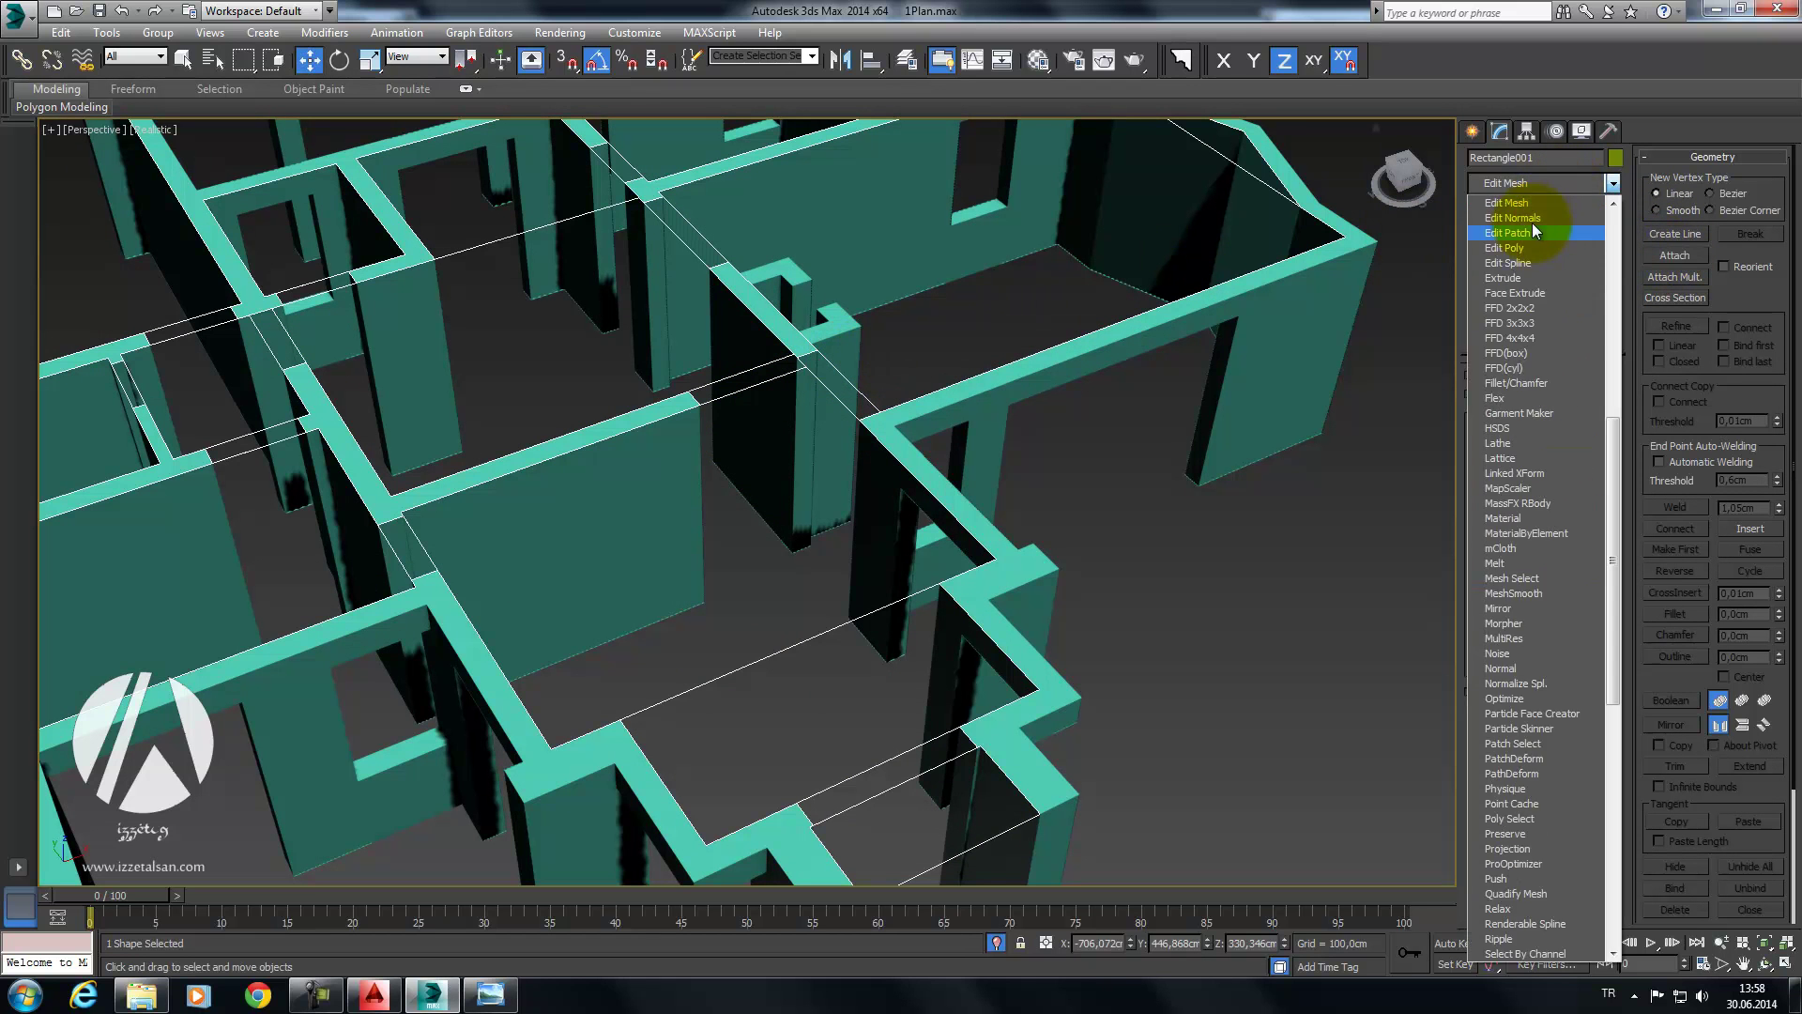
pyautogui.click(1523, 280)
# Step: Deselect everything and orbit around the whole building
pyautogui.scroll(-5, 1095, 281)
pyautogui.click(1196, 191)
pyautogui.moveTo(1196, 191)
pyautogui.keyDown('alt'); pyautogui.mouseDown(button='middle')
pyautogui.moveTo(1123, 216)
pyautogui.moveTo(961, 194)
pyautogui.moveTo(982, 181)
pyautogui.moveTo(1095, 204)
pyautogui.moveTo(985, 259)
pyautogui.moveTo(1128, 239)
pyautogui.moveTo(1171, 310)
pyautogui.moveTo(1014, 294)
pyautogui.moveTo(966, 241)
pyautogui.moveTo(1135, 262)
pyautogui.moveTo(1149, 287)
pyautogui.moveTo(1016, 287)
pyautogui.moveTo(997, 325)
pyautogui.moveTo(973, 320)
pyautogui.mouseUp(button='middle'); pyautogui.keyUp('alt')
pyautogui.rightClick(1132, 192)
# Step: Choose Unhide All from the viewport quad menu to restore the hidden objects
pyautogui.click(1183, 118)
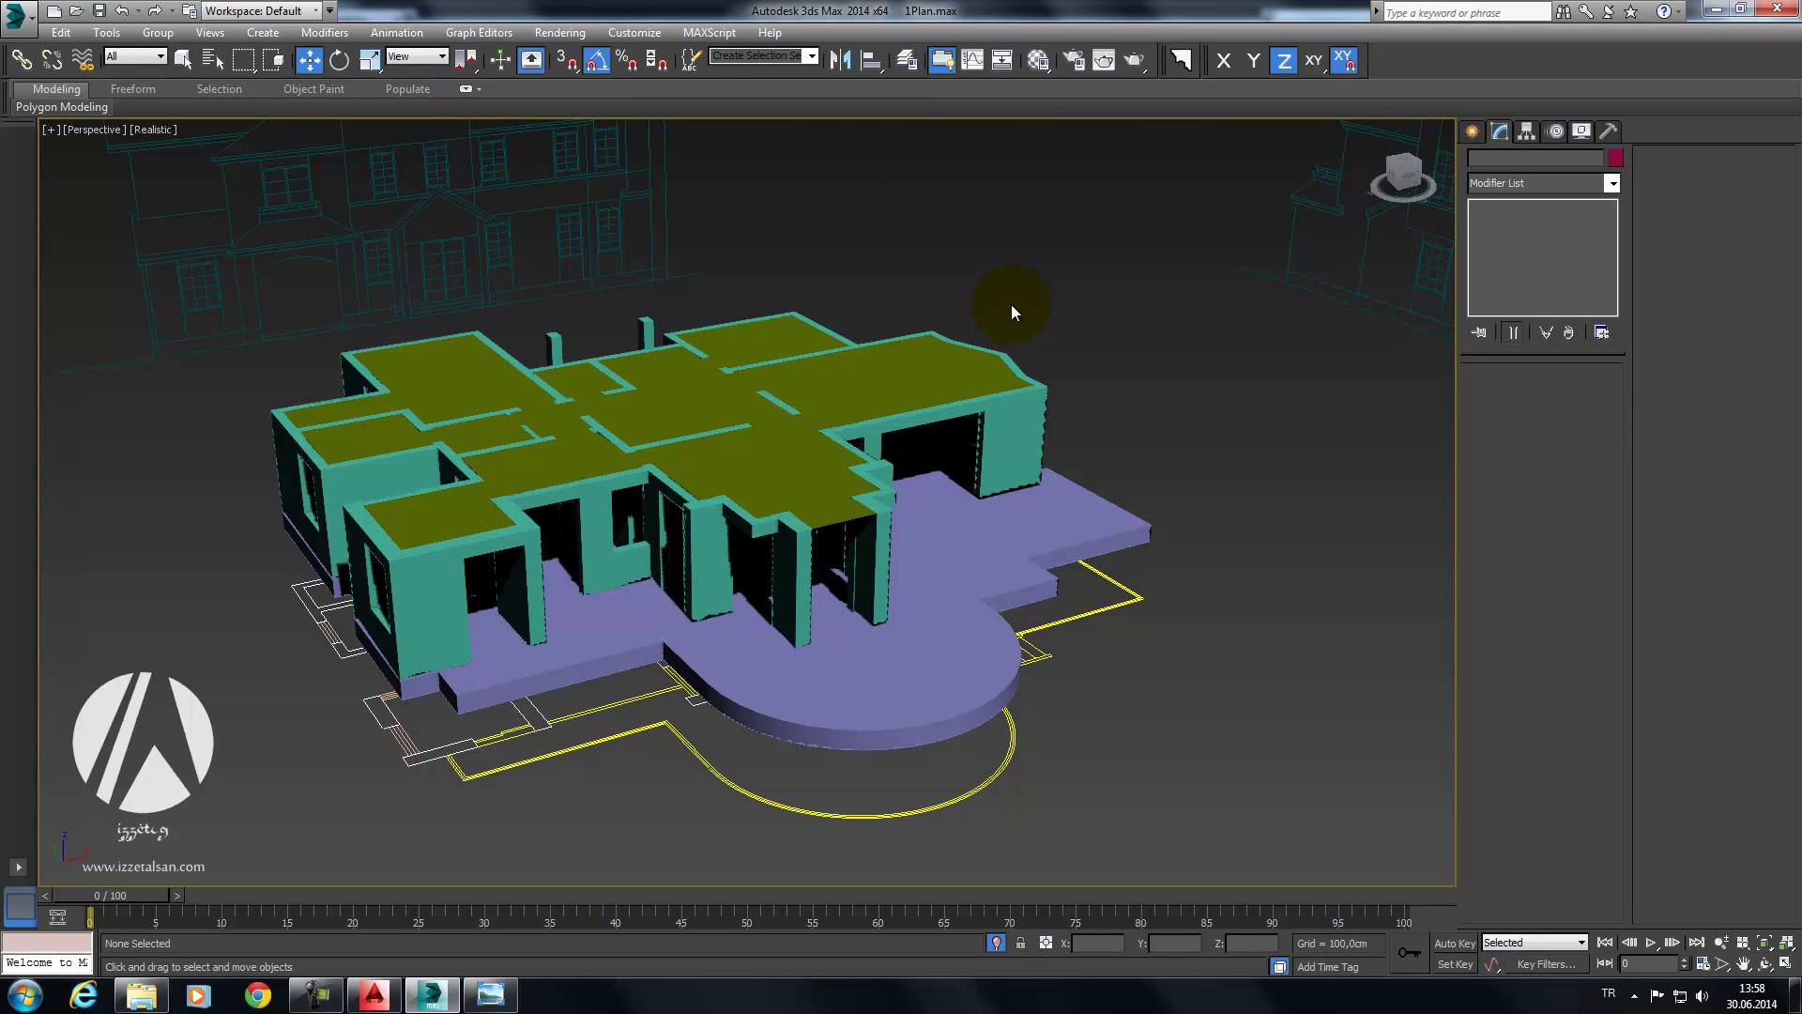